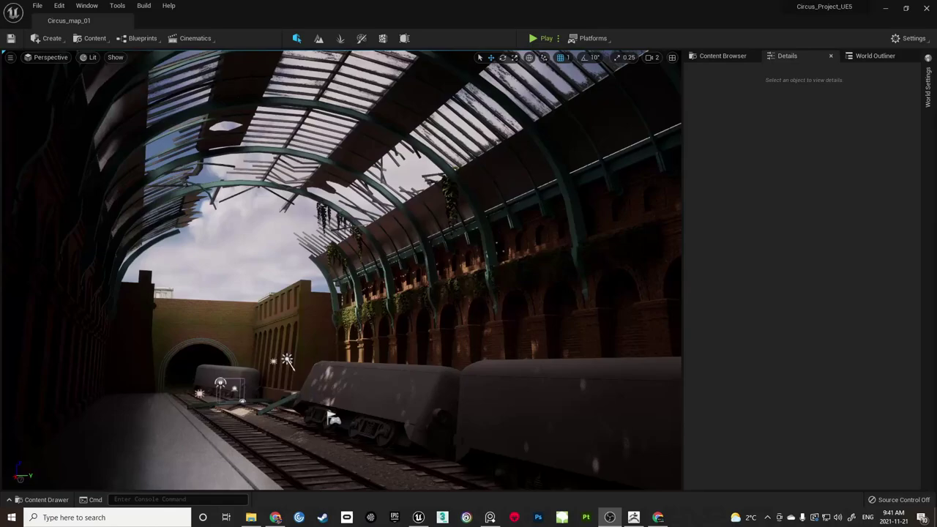
# Examine the ruined station hall from several viewpoints, covering the broken roof, tracks, train cars, platforms and tunnel end
pyautogui.moveTo(341, 270); pyautogui.dragTo(280, 297, button='right')
pyautogui.press('w')
pyautogui.press('w')
pyautogui.press('w')
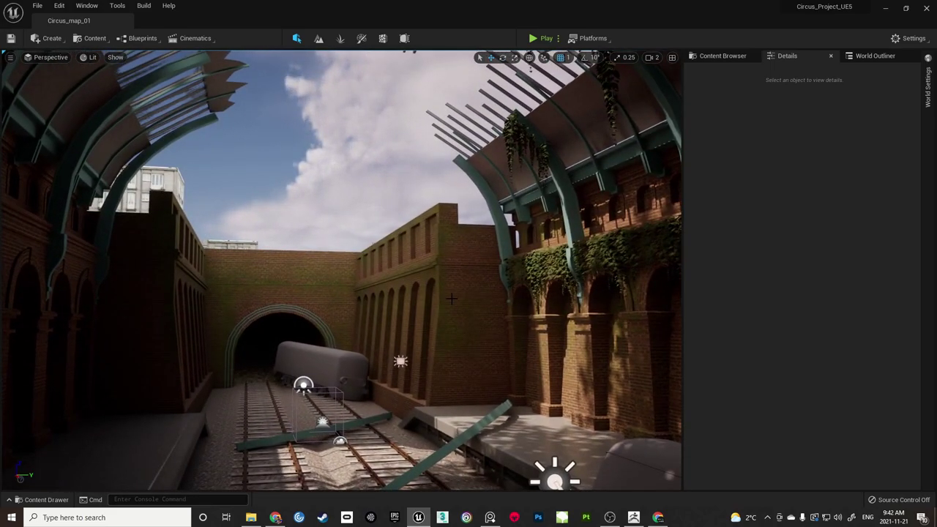
pyautogui.press('s')
pyautogui.moveTo(279, 297); pyautogui.dragTo(264, 333, button='right')
pyautogui.press('d')
pyautogui.press('w')
pyautogui.press('w')
pyautogui.press('s')
pyautogui.press('s')
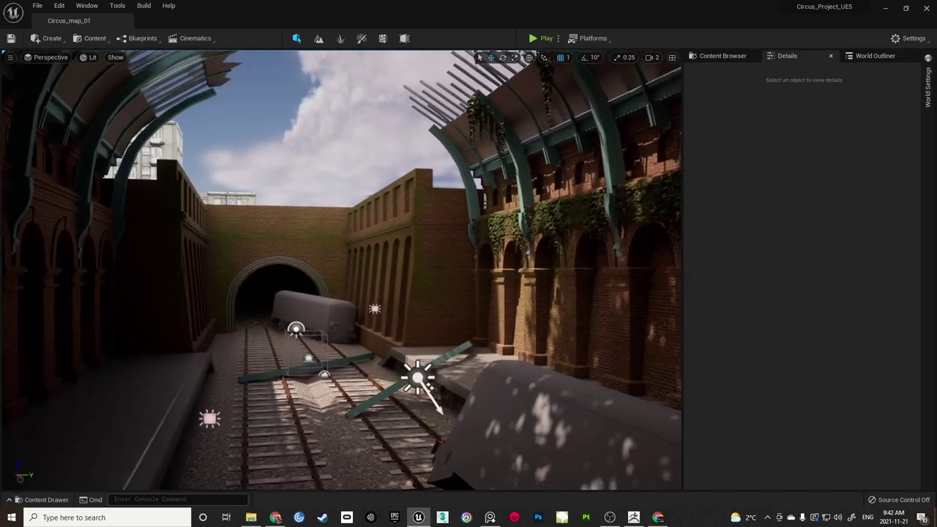
pyautogui.moveTo(341, 270); pyautogui.dragTo(292, 279, button='right')
pyautogui.press('d')
pyautogui.press('w')
pyautogui.press('d')
pyautogui.press('a')
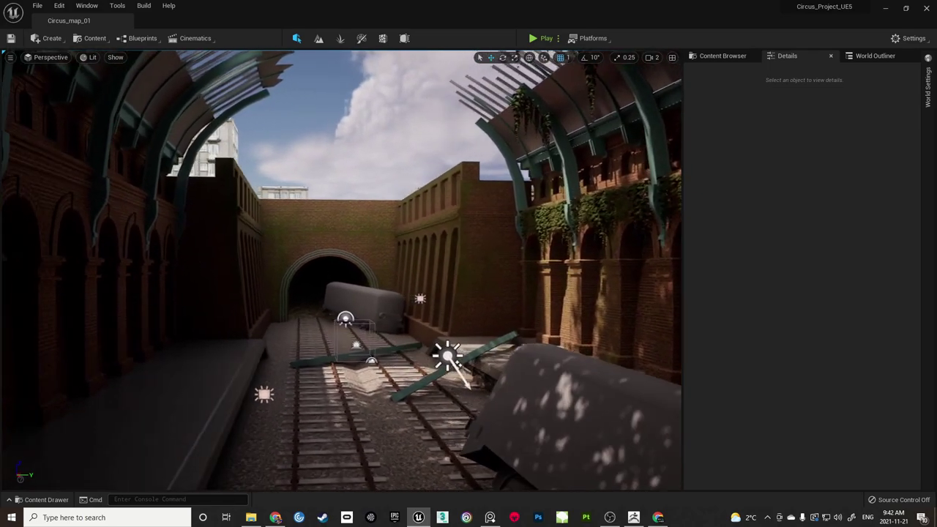
pyautogui.press('d')
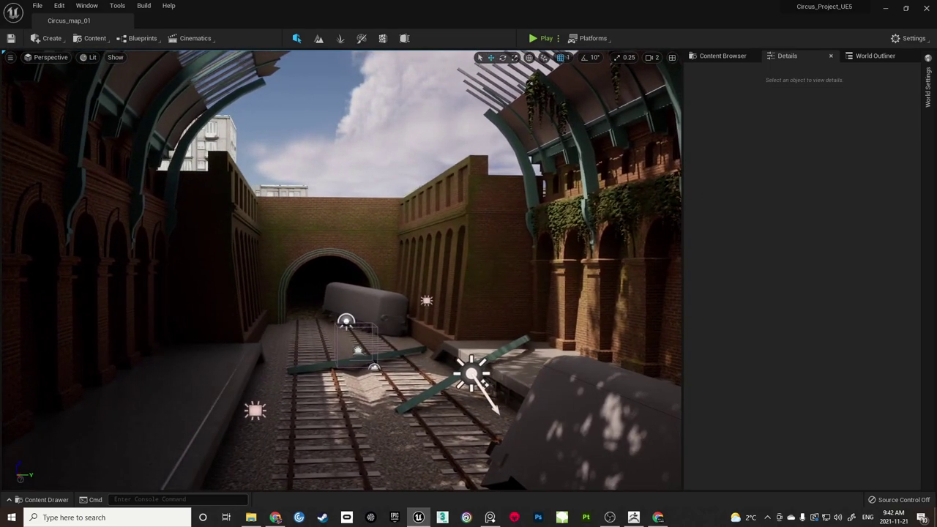
pyautogui.press('s')
pyautogui.moveTo(426, 287); pyautogui.dragTo(454, 287, button='right')
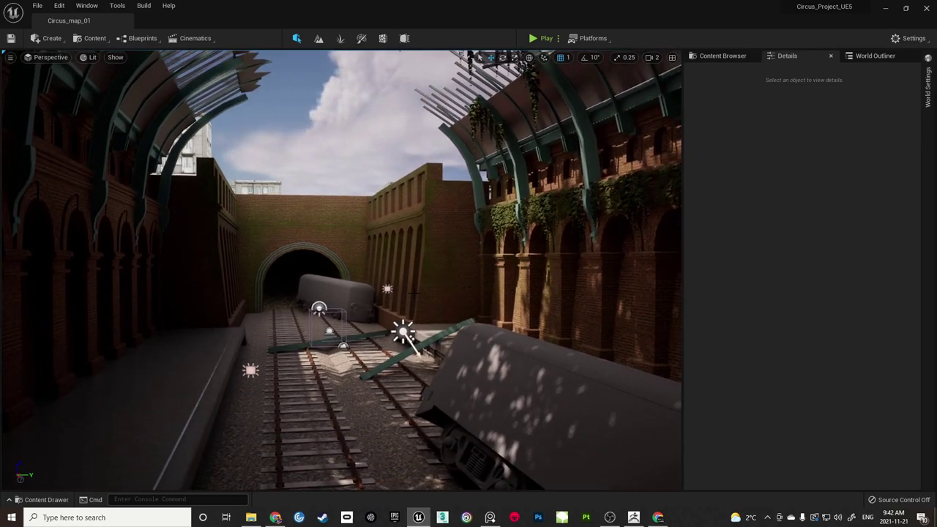
pyautogui.press('a')
pyautogui.moveTo(453, 310); pyautogui.dragTo(396, 320, button='right')
pyautogui.press('w')
pyautogui.press('d')
pyautogui.press('w')
pyautogui.press('w')
pyautogui.press('s')
pyautogui.press('d')
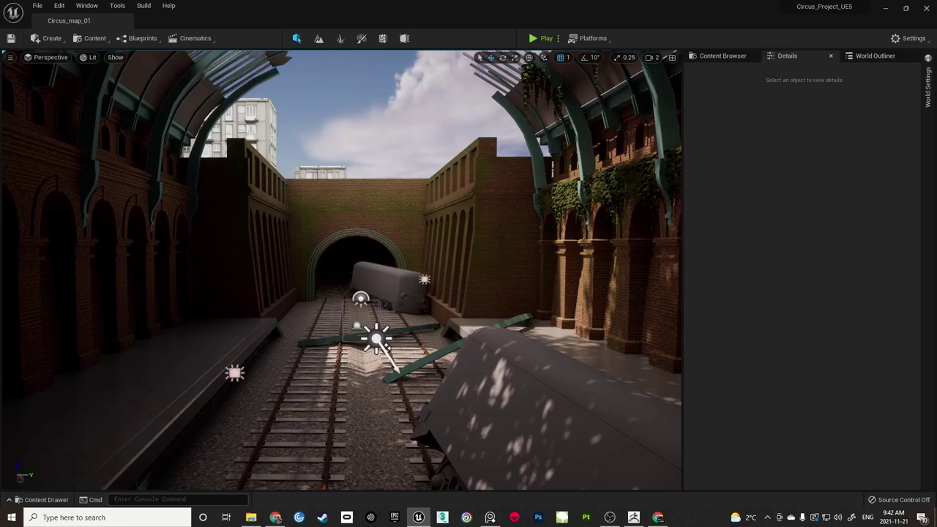
pyautogui.moveTo(342, 269); pyautogui.dragTo(436, 265, button='right')
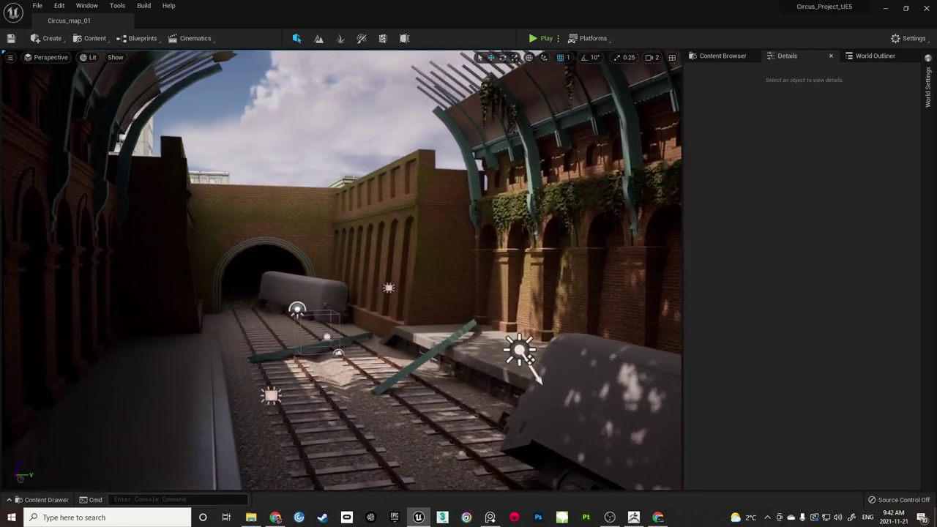
pyautogui.press('a')
pyautogui.press('a')
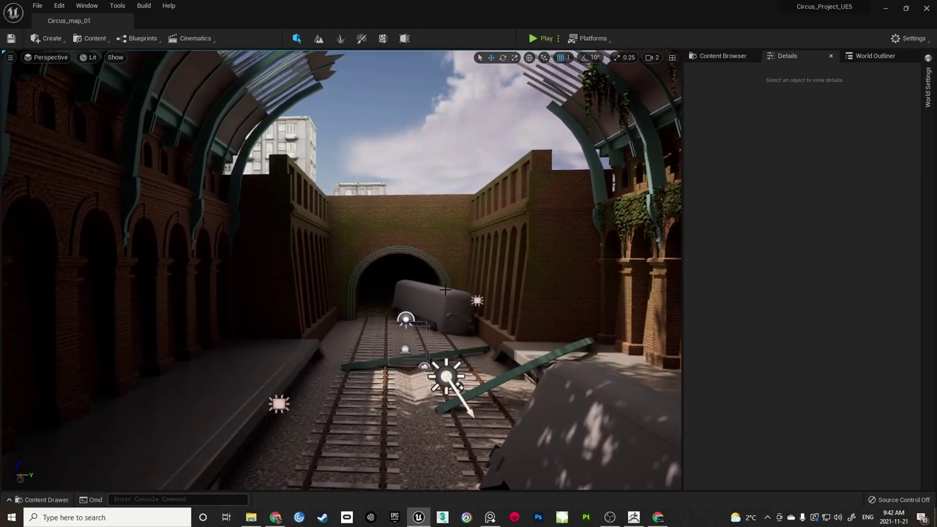
pyautogui.moveTo(454, 309); pyautogui.dragTo(556, 288, button='right')
pyautogui.press('s')
pyautogui.press('s')
pyautogui.press('a')
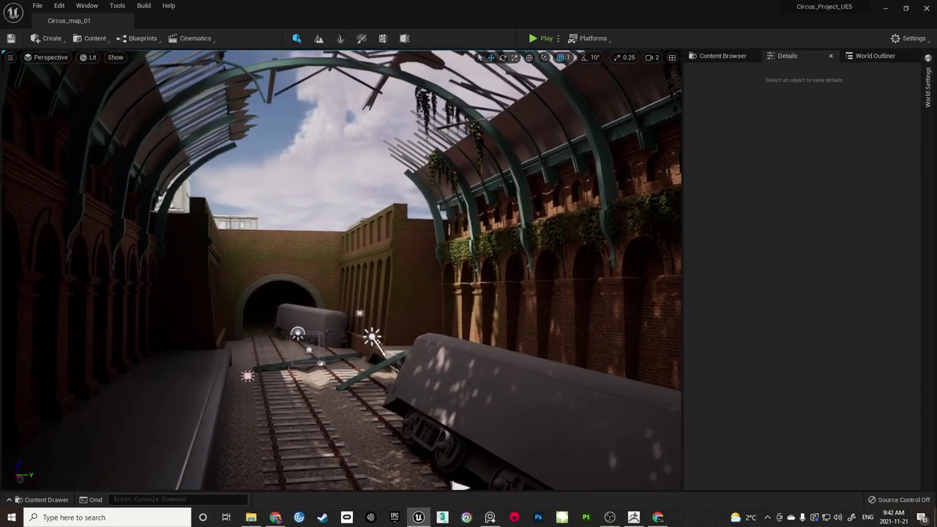
pyautogui.press('w')
pyautogui.moveTo(454, 303); pyautogui.dragTo(328, 318, button='right')
pyautogui.press('d')
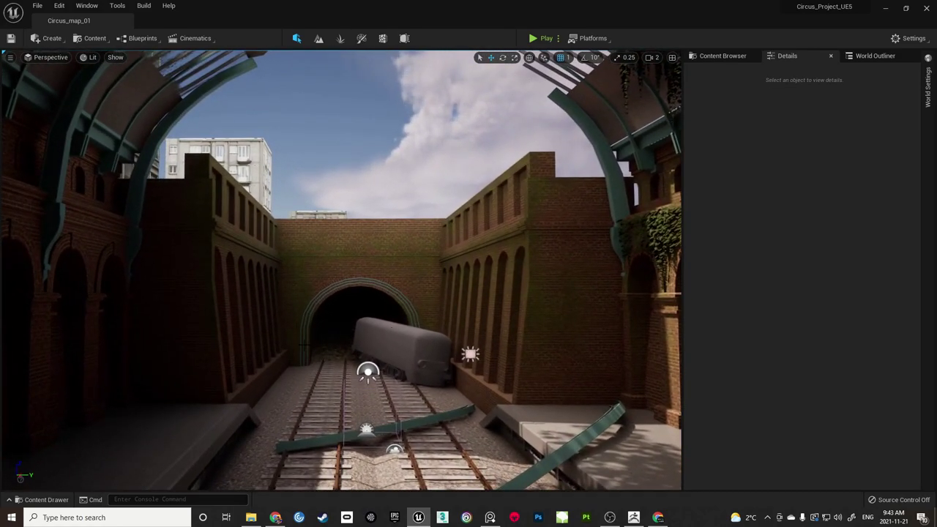
# Examine the brick walls up close, including the ivy-covered arches, the wall beside the tunnel and the dark arcade across the tracks
pyautogui.moveTo(341, 270); pyautogui.dragTo(336, 308, button='right')
pyautogui.moveTo(432, 310); pyautogui.dragTo(262, 259, button='right')
pyautogui.press('a')
pyautogui.press('w')
pyautogui.press('a')
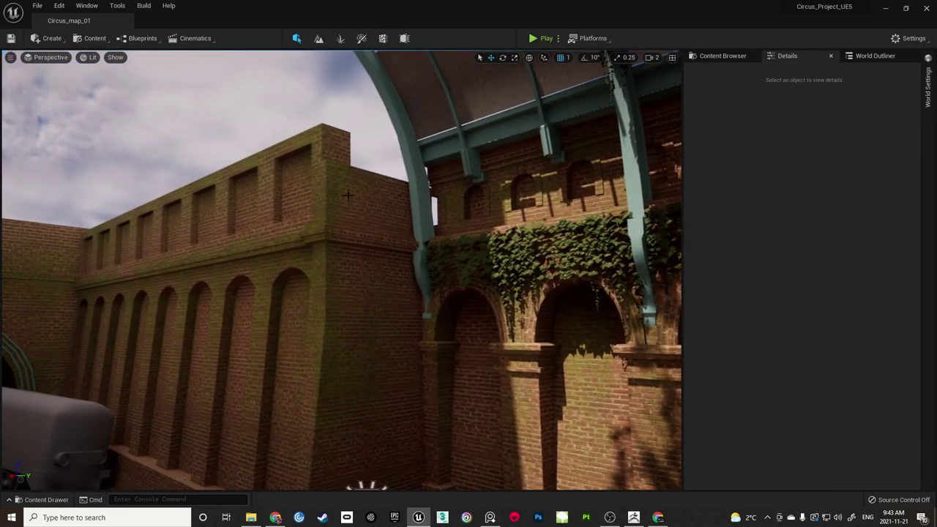
pyautogui.moveTo(334, 357); pyautogui.dragTo(334, 446, button='right')
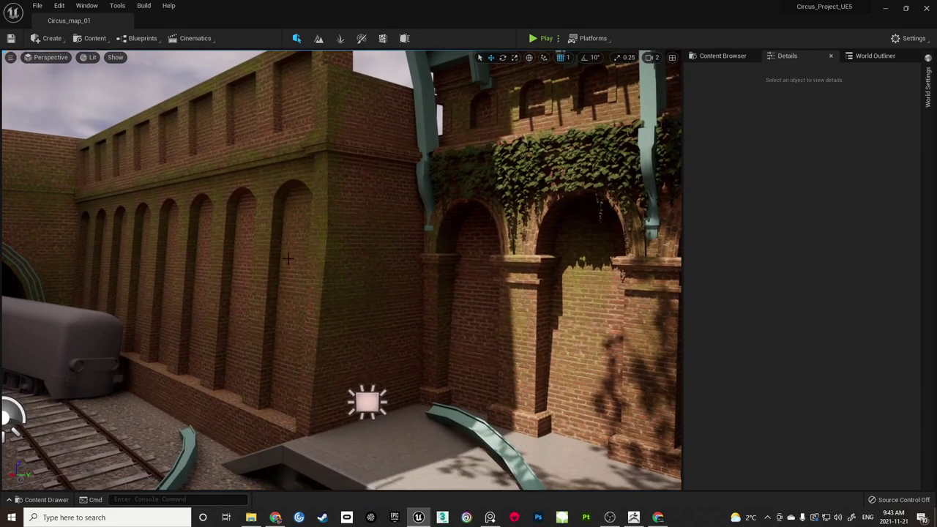
pyautogui.moveTo(269, 207); pyautogui.dragTo(564, 197, button='right')
pyautogui.moveTo(337, 208); pyautogui.dragTo(608, 206, button='right')
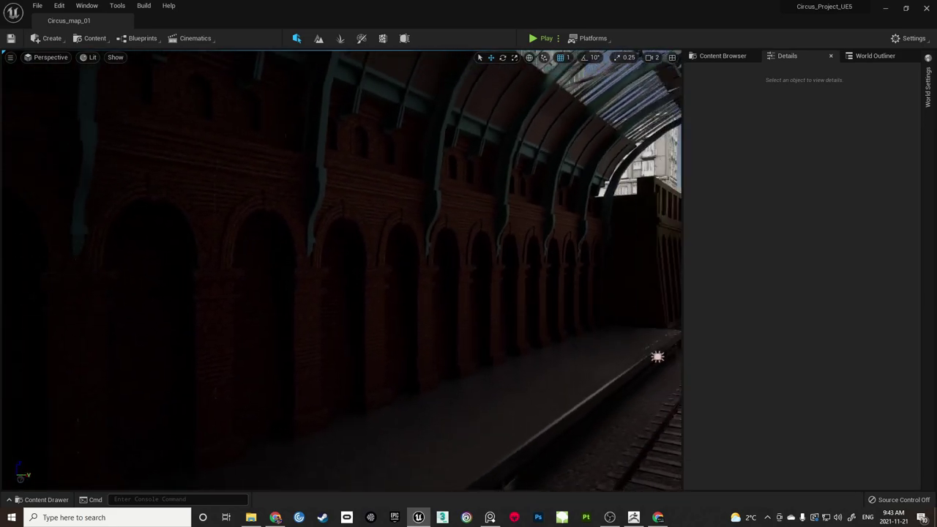
pyautogui.moveTo(451, 207); pyautogui.dragTo(430, 234, button='right')
# Select individual modular wall pieces along the brick wall beside the tunnel to inspect its construction, and clear the selection
pyautogui.click(403, 205)
pyautogui.click(444, 169)
pyautogui.click(427, 210)
pyautogui.click(252, 300)
pyautogui.moveTo(252, 300); pyautogui.dragTo(196, 297, button='right')
pyautogui.press('w')
pyautogui.click(421, 292)
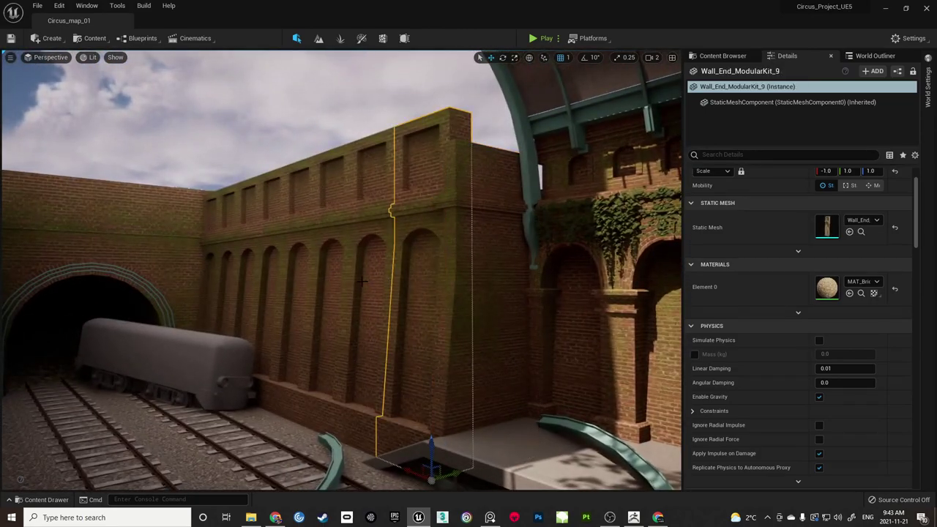
pyautogui.click(374, 293)
pyautogui.click(333, 293)
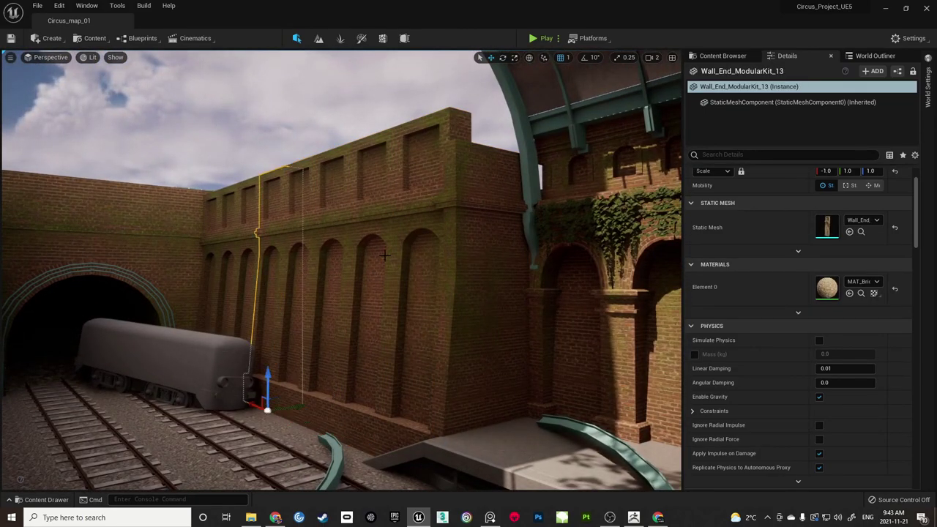
pyautogui.moveTo(384, 255); pyautogui.dragTo(345, 256, button='right')
pyautogui.press('Escape')
# Inspect the mossy brick surfaces of the tunnel walls and the gravel track bed, ending on the full station view
pyautogui.press('s')
pyautogui.moveTo(407, 255); pyautogui.dragTo(332, 248, button='right')
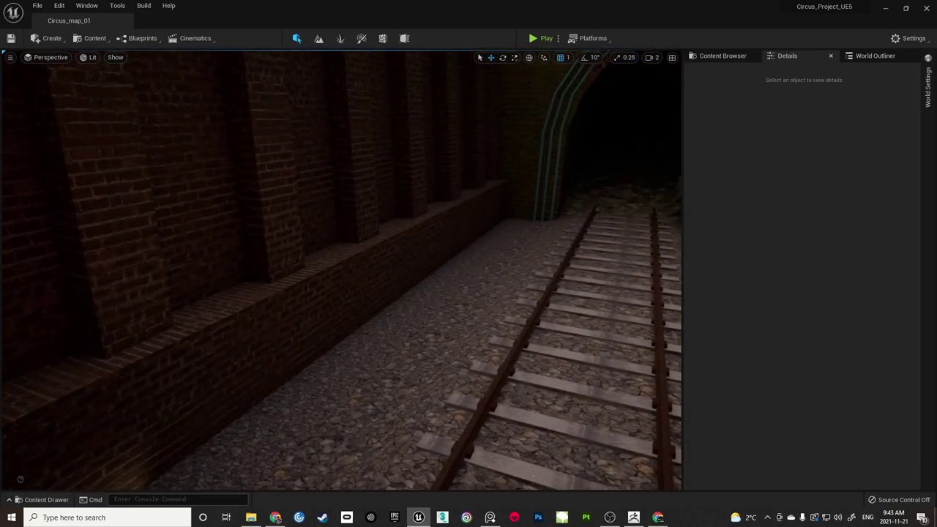
pyautogui.moveTo(232, 293); pyautogui.dragTo(455, 241, button='right')
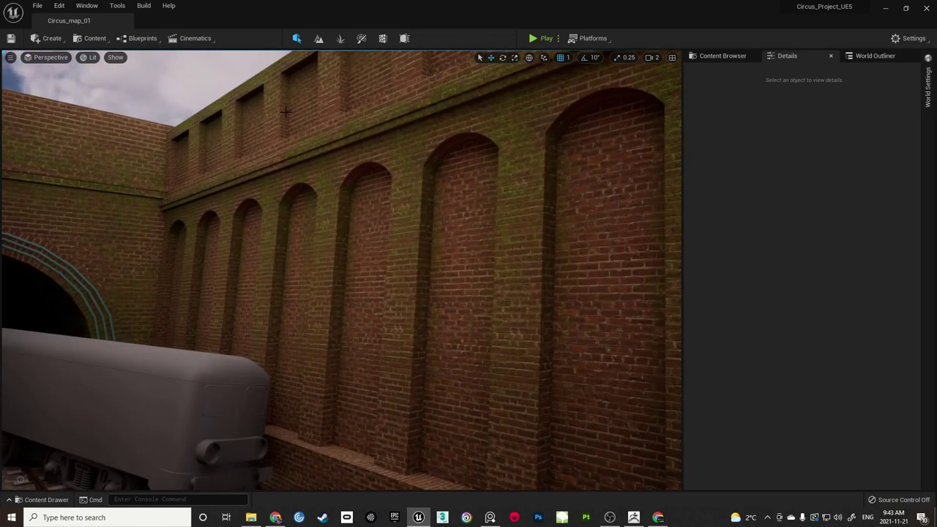
pyautogui.moveTo(286, 111); pyautogui.dragTo(219, 125, button='right')
pyautogui.moveTo(284, 151); pyautogui.dragTo(374, 117, button='right')
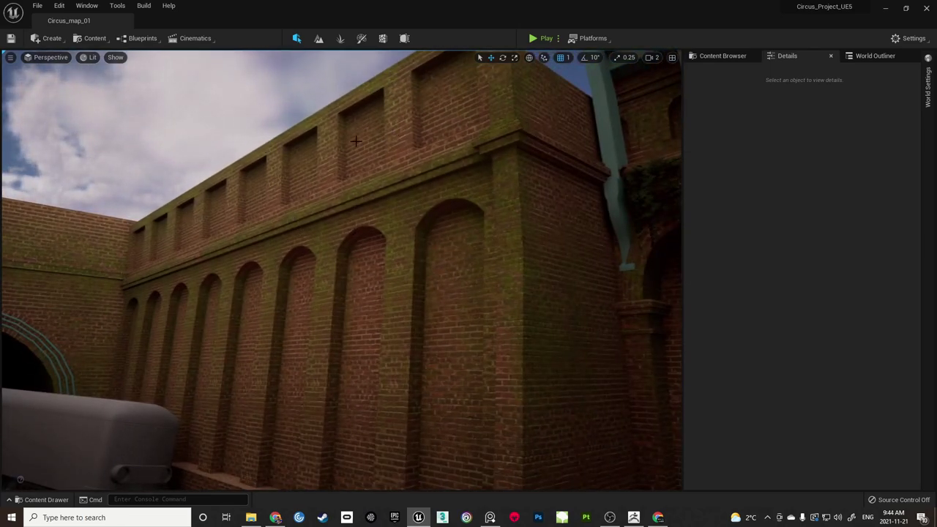
pyautogui.moveTo(270, 301); pyautogui.dragTo(408, 273, button='right')
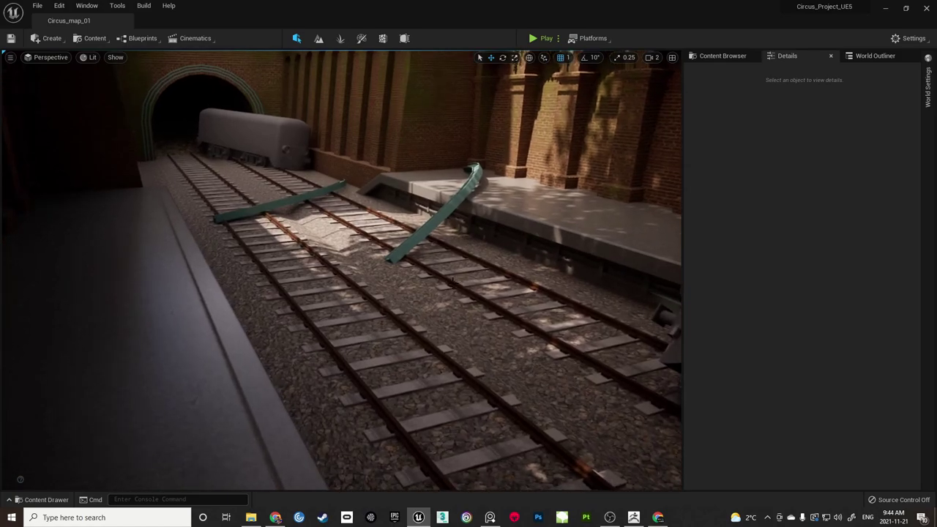
pyautogui.moveTo(485, 255); pyautogui.dragTo(405, 178, button='right')
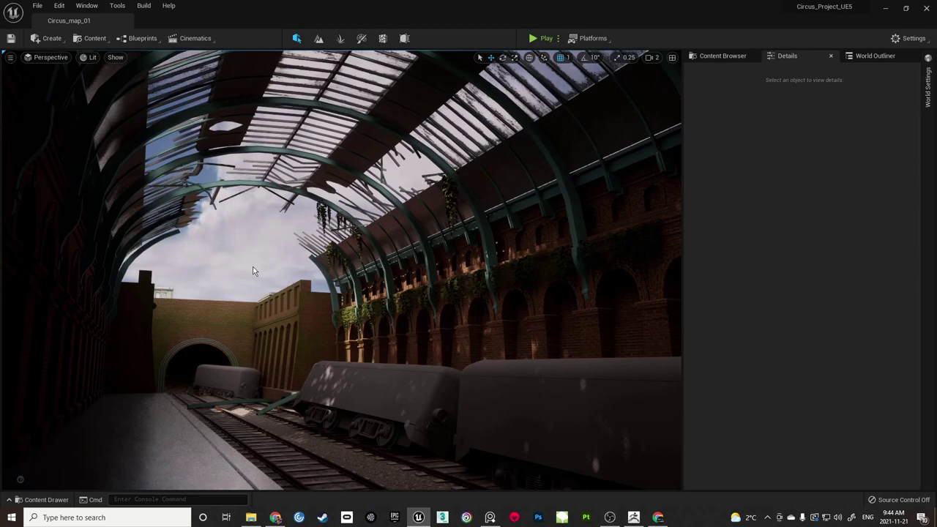
# Switch to the reference image board and study the abandoned station concept painting's roof, foliage, buildings and red circus train
pyautogui.click(490, 518)
pyautogui.moveTo(389, 108); pyautogui.dragTo(487, 401, button='middle')
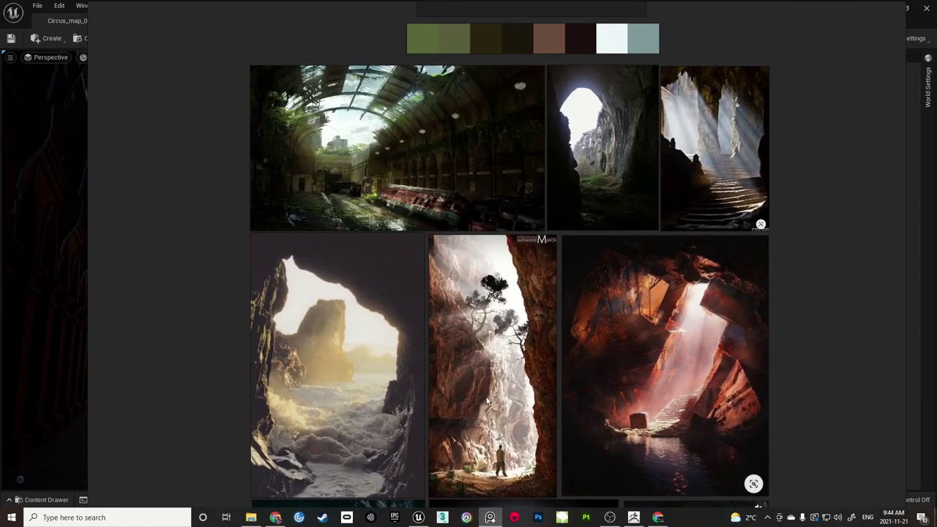
pyautogui.scroll(5, 436, 278)
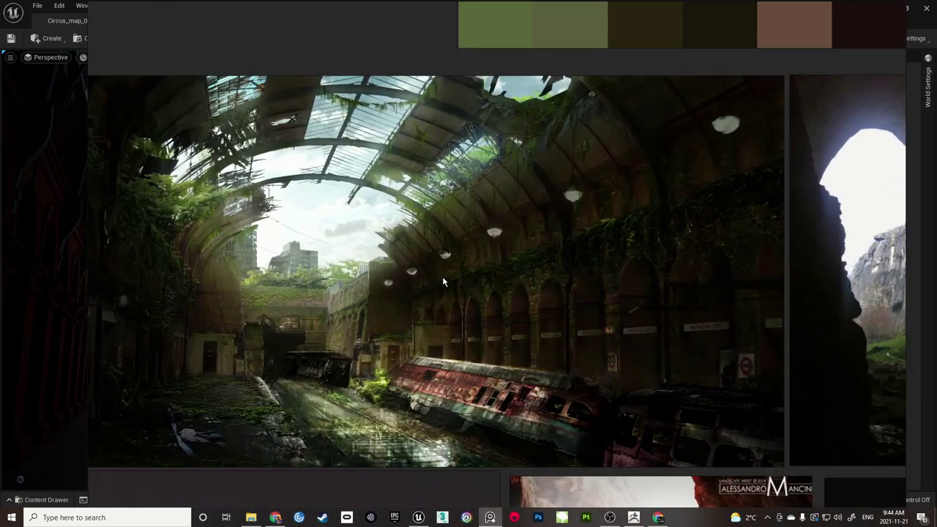
pyautogui.moveTo(443, 280); pyautogui.dragTo(485, 286, button='middle')
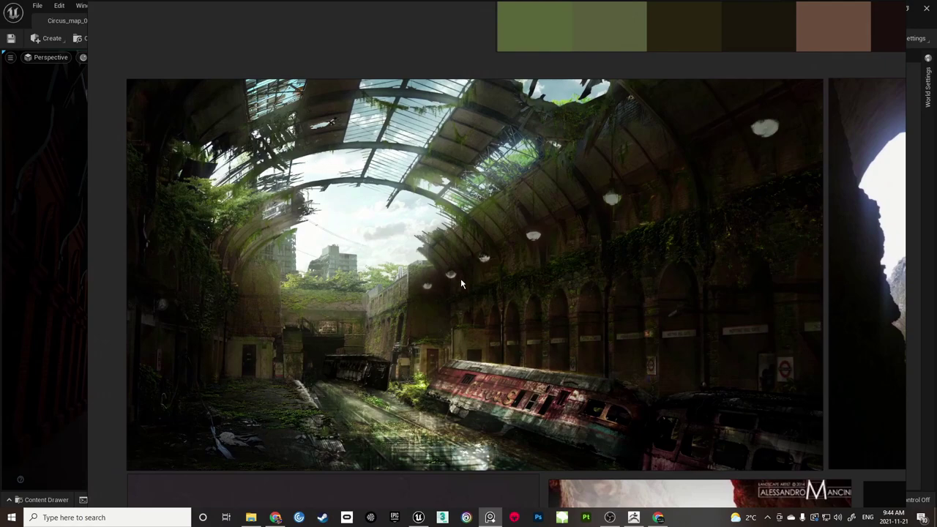
pyautogui.scroll(3, 494, 295)
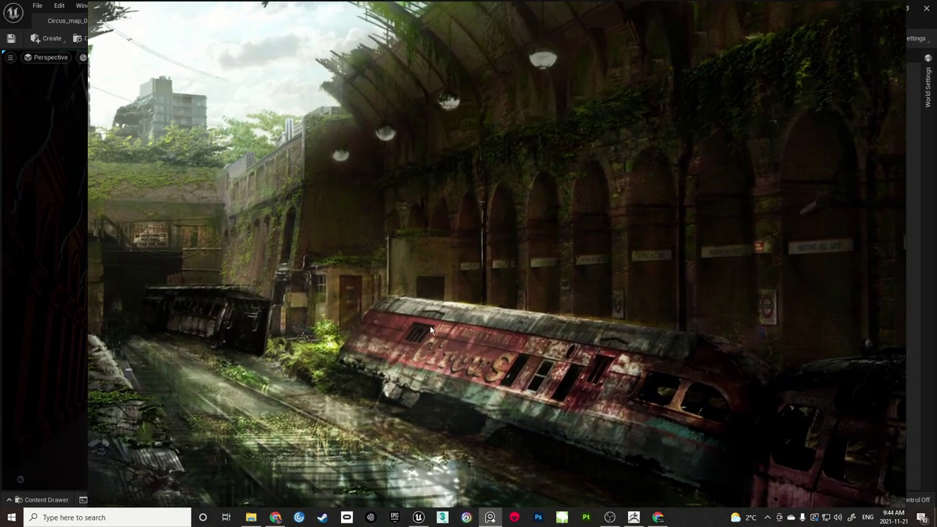
pyautogui.moveTo(590, 368); pyautogui.dragTo(518, 343, button='middle')
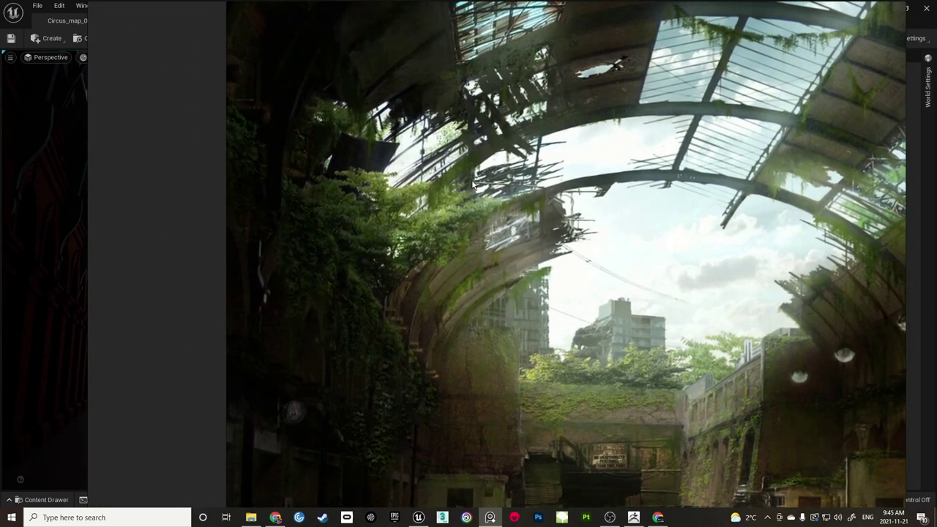
pyautogui.moveTo(472, 181); pyautogui.dragTo(428, 211, button='middle')
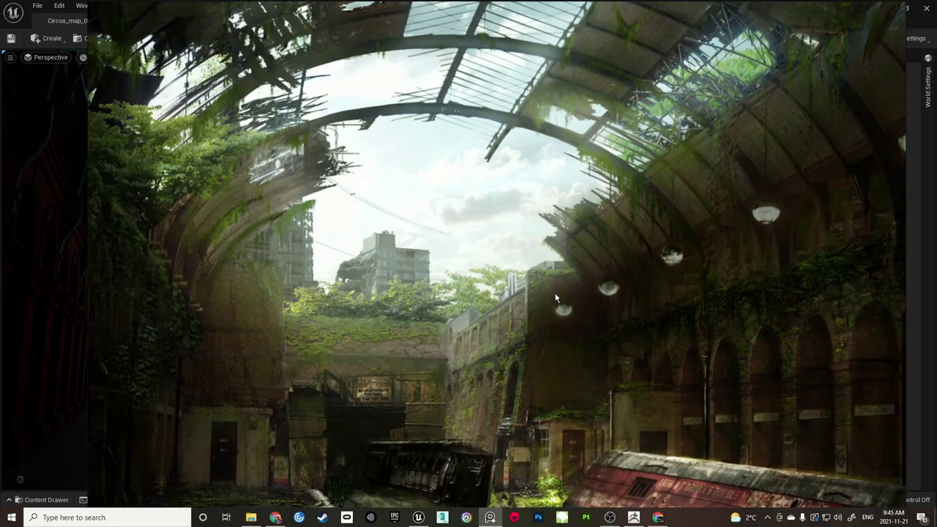
pyautogui.moveTo(555, 298); pyautogui.dragTo(475, 230, button='middle')
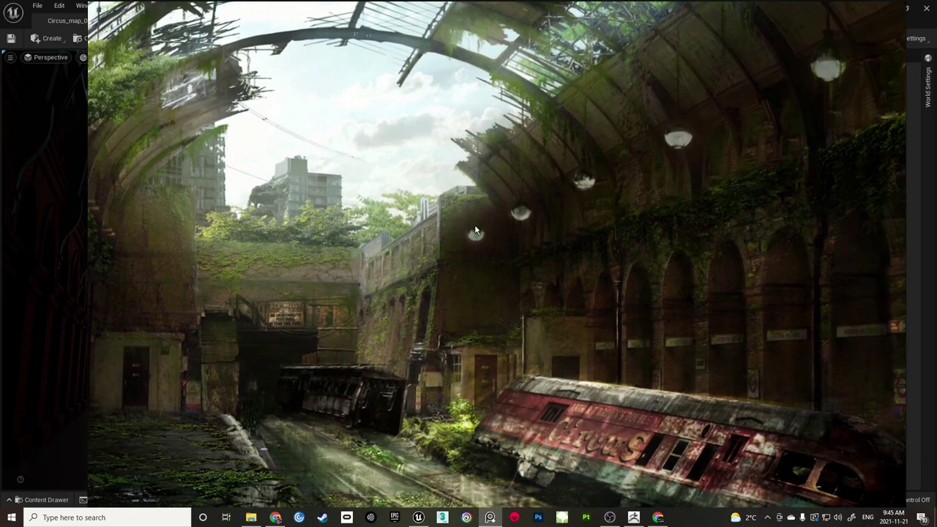
pyautogui.moveTo(547, 256); pyautogui.dragTo(521, 173, button='middle')
# Review the annotated concept painting at full screen, covering its tree, bush, vine, brick, wood panel and rusty metal callouts
pyautogui.moveTo(345, 246); pyautogui.dragTo(555, 227, button='middle')
pyautogui.scroll(2, 422, 343)
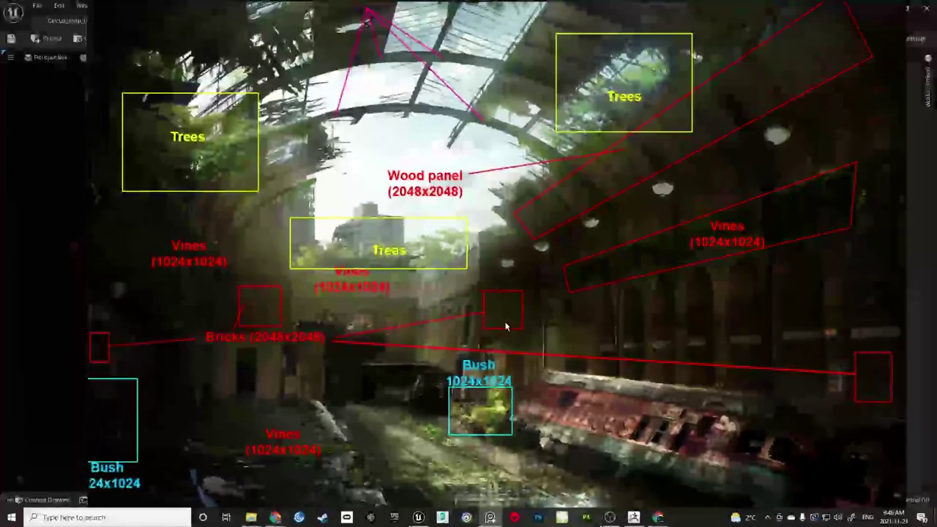
pyautogui.moveTo(505, 323); pyautogui.dragTo(538, 326, button='middle')
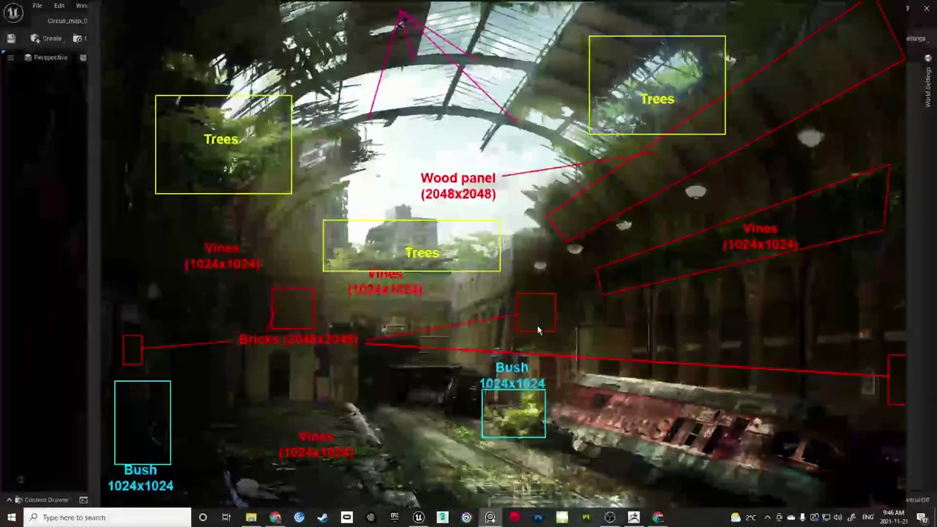
pyautogui.hotkey('ctrl', 'f')
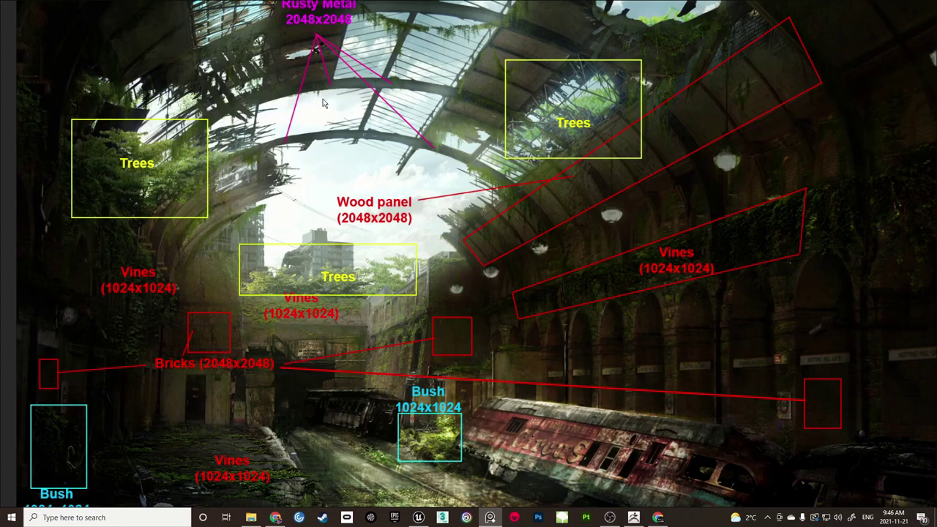
pyautogui.scroll(1, 322, 55)
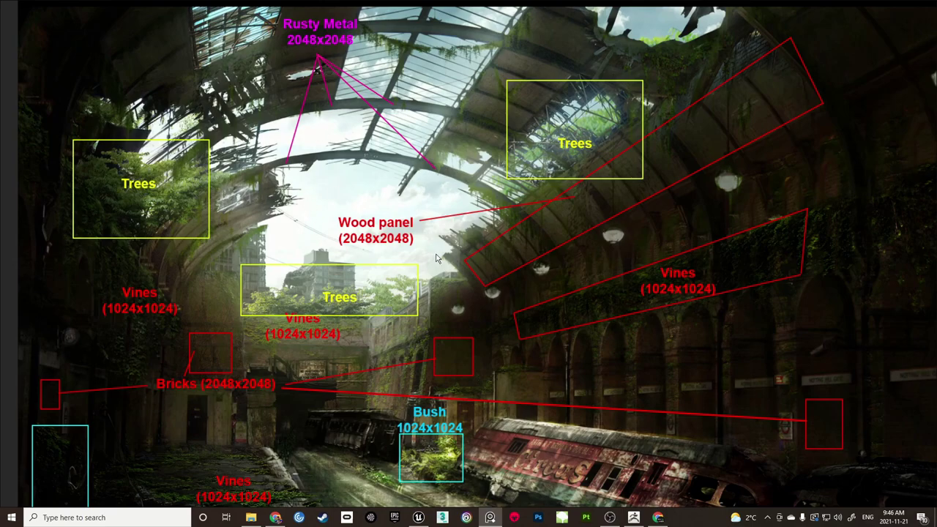
pyautogui.moveTo(388, 293); pyautogui.dragTo(372, 227, button='middle')
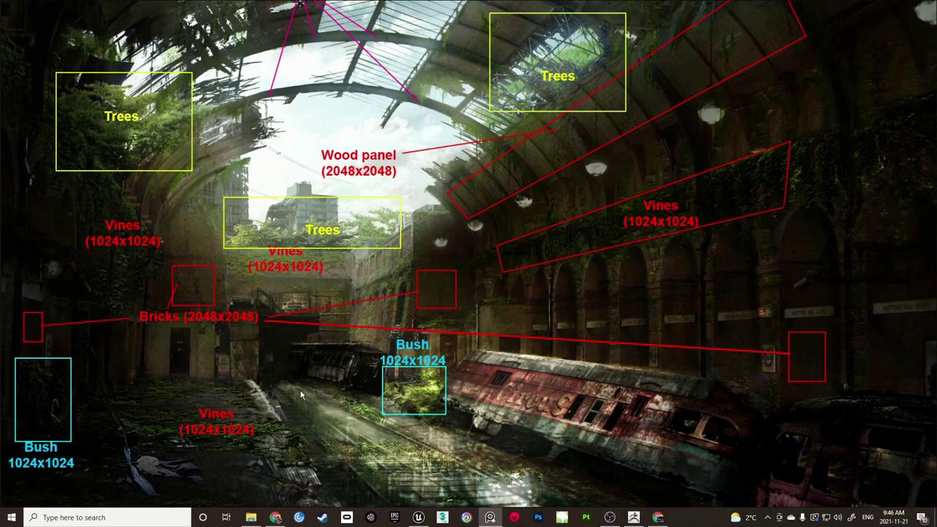
pyautogui.moveTo(170, 354); pyautogui.dragTo(196, 318, button='middle')
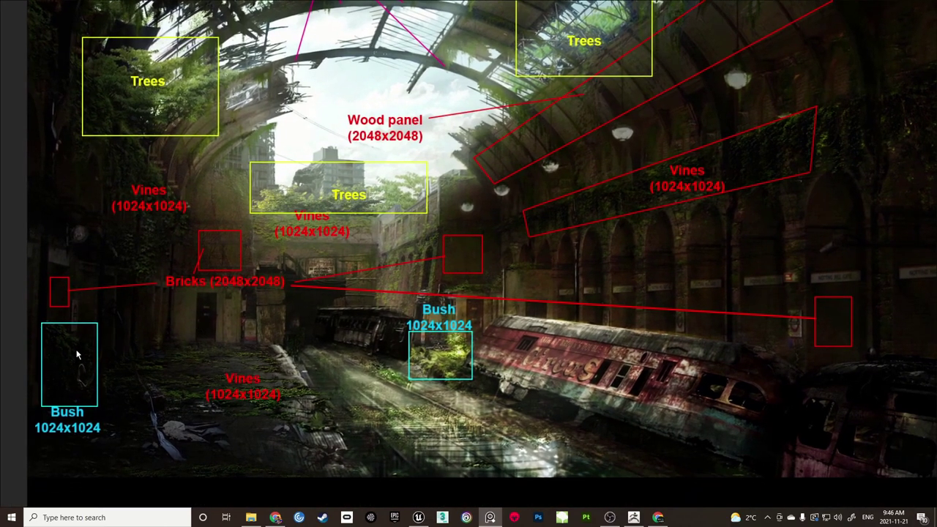
pyautogui.moveTo(122, 373); pyautogui.dragTo(124, 385, button='middle')
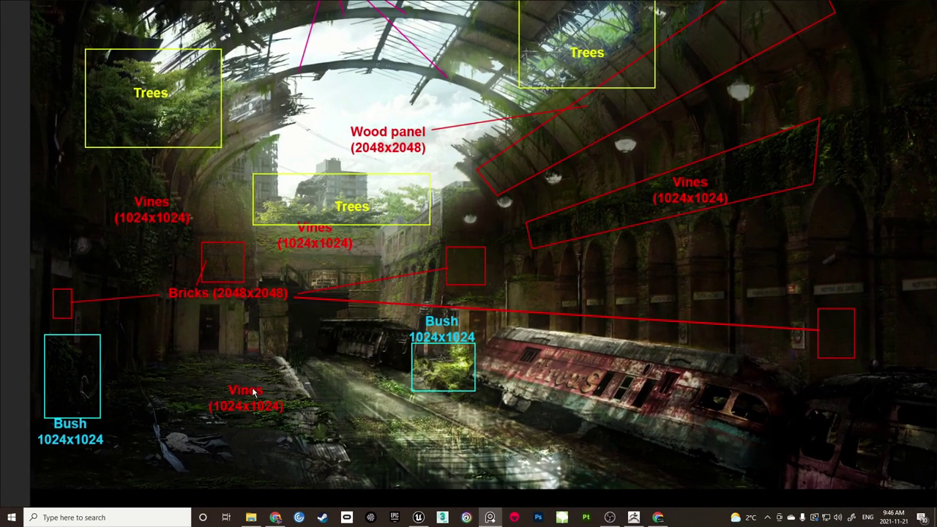
pyautogui.moveTo(365, 329); pyautogui.dragTo(369, 341)
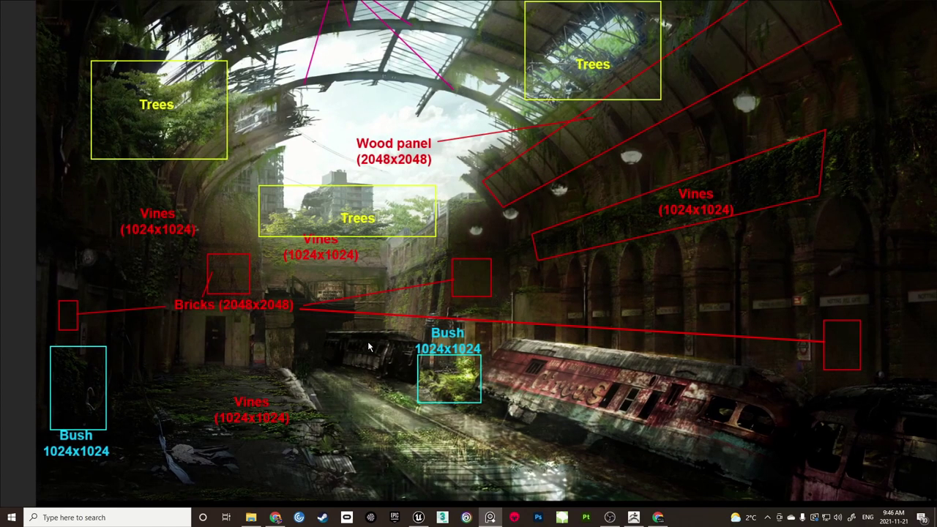
# Study the wood panel, vine, brick and bush callouts across the annotated concept painting, ending on the material breakdown list
pyautogui.moveTo(735, 273); pyautogui.dragTo(696, 279, button='middle')
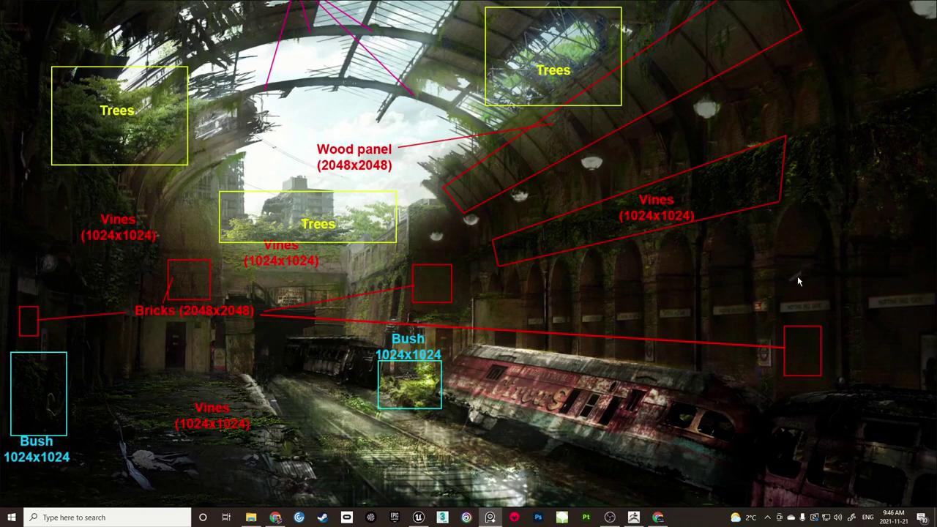
pyautogui.moveTo(759, 275); pyautogui.dragTo(657, 283)
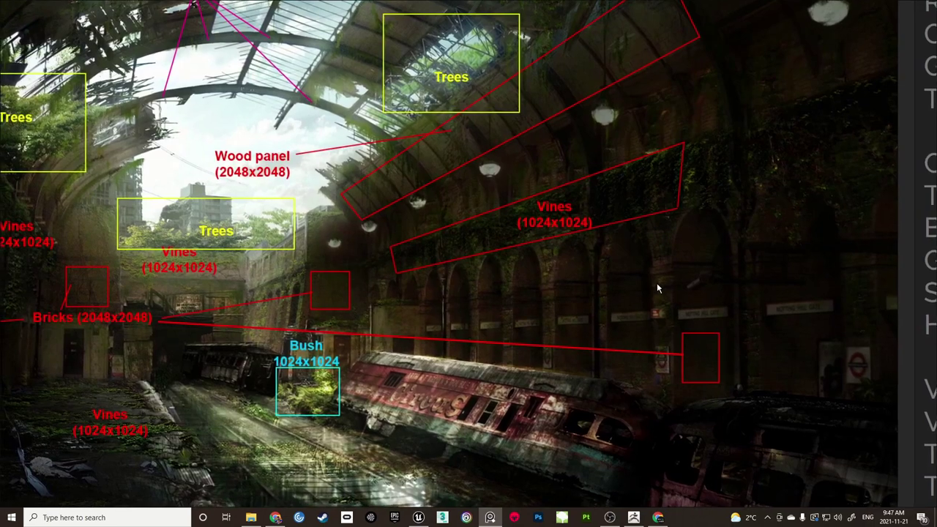
pyautogui.moveTo(518, 297); pyautogui.dragTo(596, 288, button='middle')
pyautogui.moveTo(511, 231); pyautogui.dragTo(544, 251, button='middle')
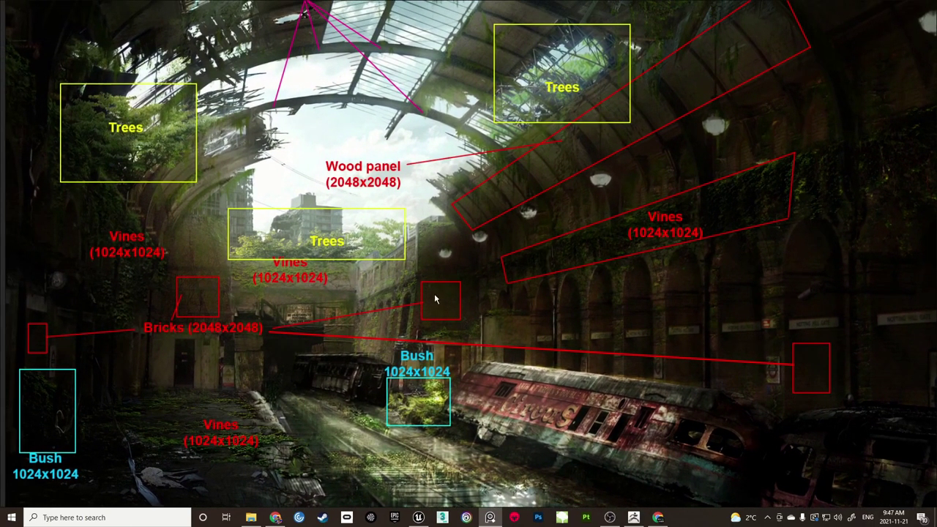
pyautogui.moveTo(347, 220); pyautogui.dragTo(572, 217, button='middle')
pyautogui.scroll(-6, 562, 222)
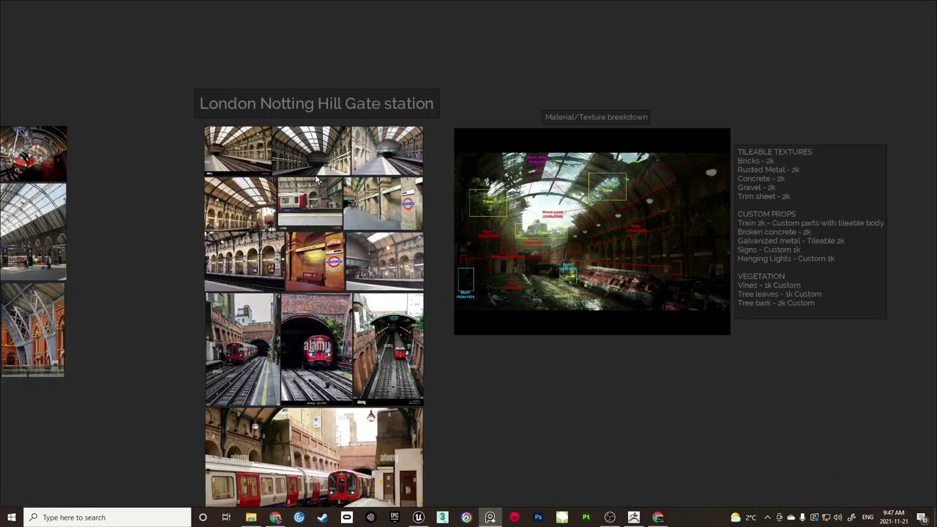
# Go to the Mood board group and review its colour palette and upper rows of images
pyautogui.moveTo(3, 189); pyautogui.dragTo(710, 199, button='middle')
pyautogui.moveTo(341, 203); pyautogui.dragTo(699, 211, button='middle')
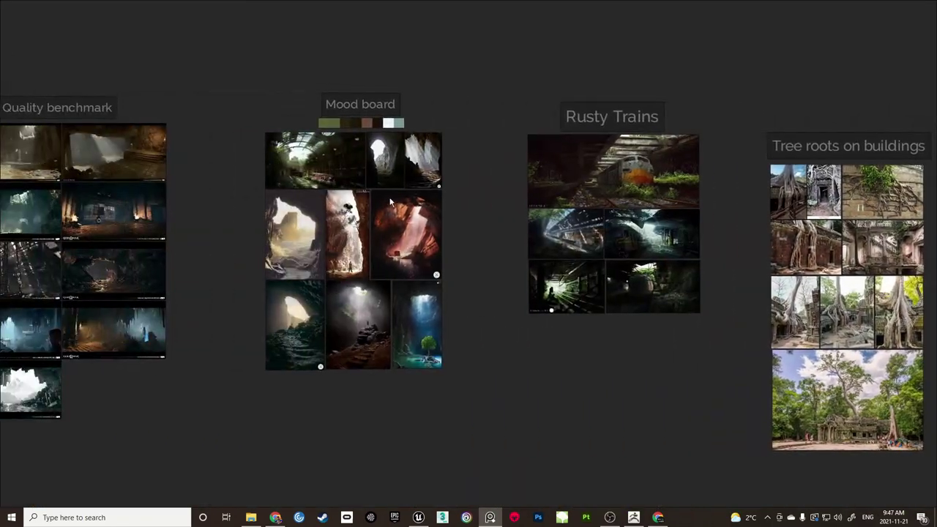
pyautogui.moveTo(392, 204); pyautogui.dragTo(451, 215, button='middle')
pyautogui.scroll(4, 451, 215)
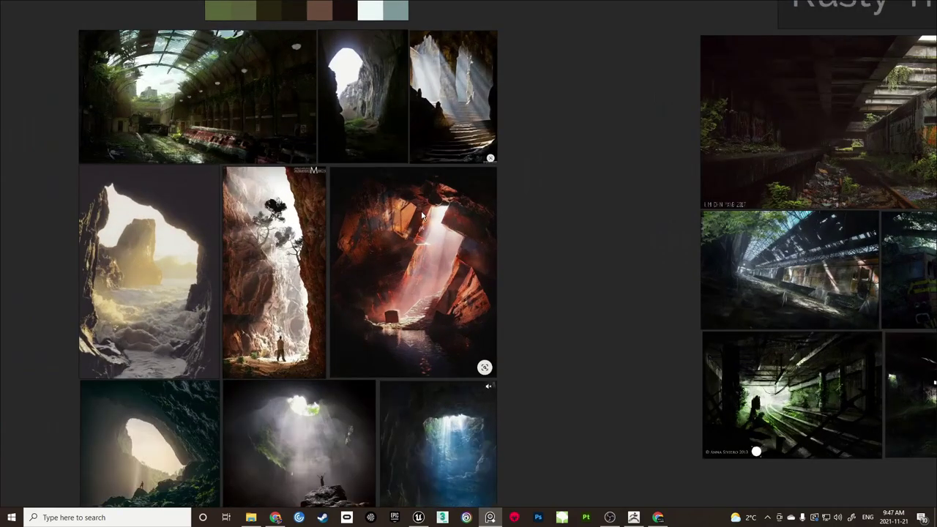
pyautogui.moveTo(413, 151); pyautogui.dragTo(573, 220, button='middle')
pyautogui.scroll(2, 532, 217)
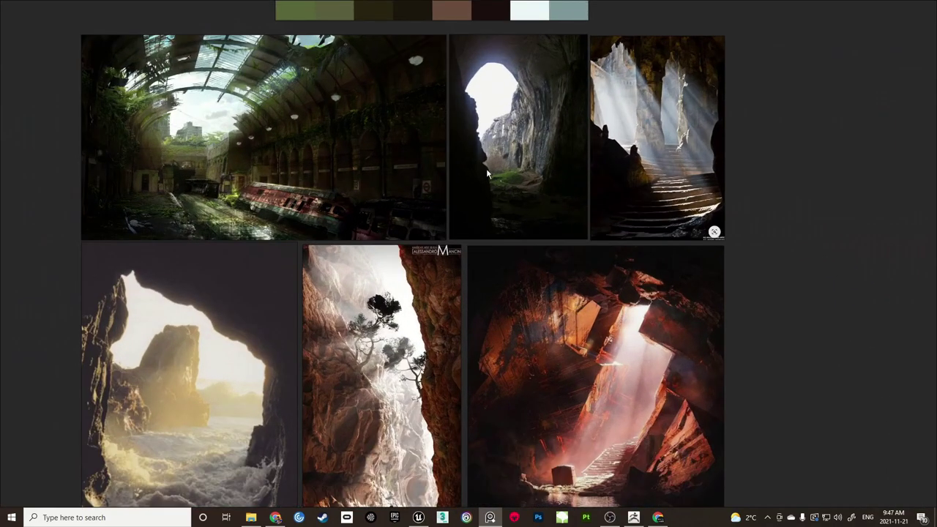
pyautogui.moveTo(486, 169); pyautogui.dragTo(535, 289, button='middle')
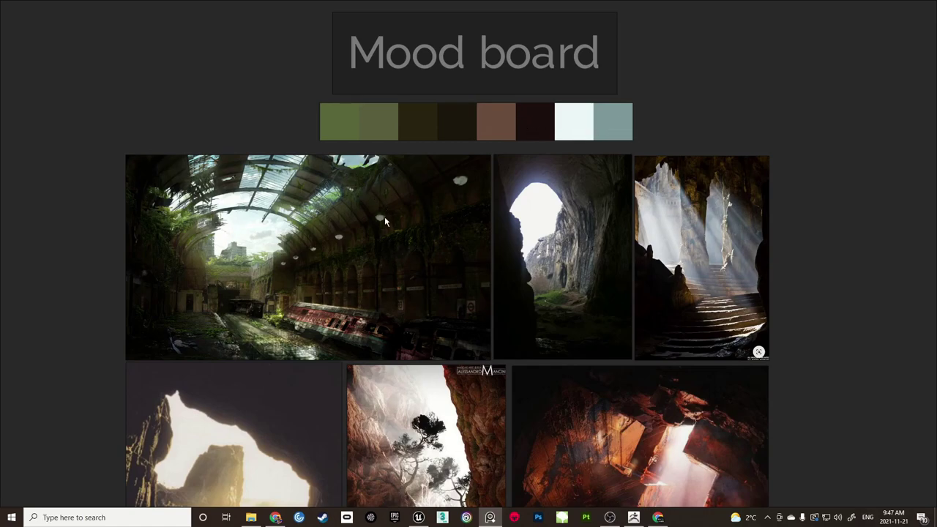
pyautogui.moveTo(616, 314); pyautogui.dragTo(556, 210, button='middle')
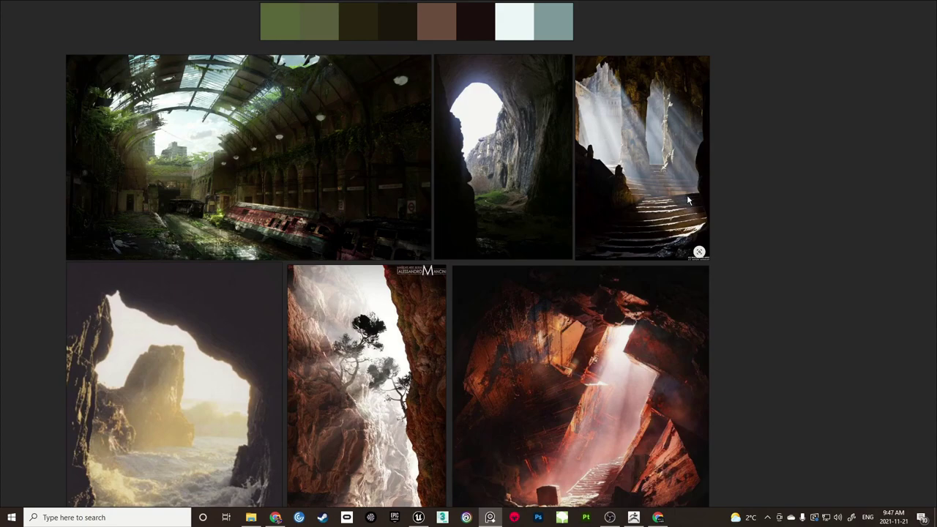
# Compare the lighting of the concept painting with the cave opening and the sunlit stone staircase images on the mood board
pyautogui.scroll(3, 746, 234)
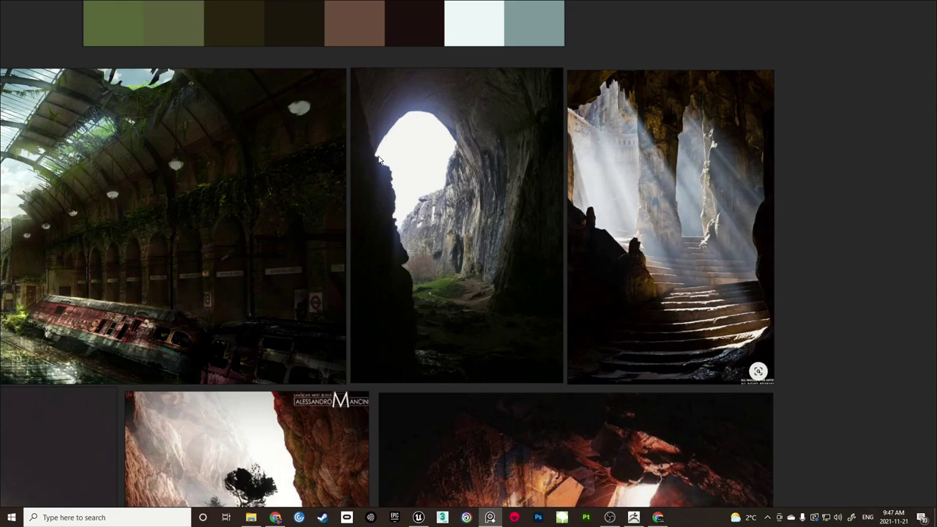
pyautogui.moveTo(167, 191); pyautogui.dragTo(487, 192, button='middle')
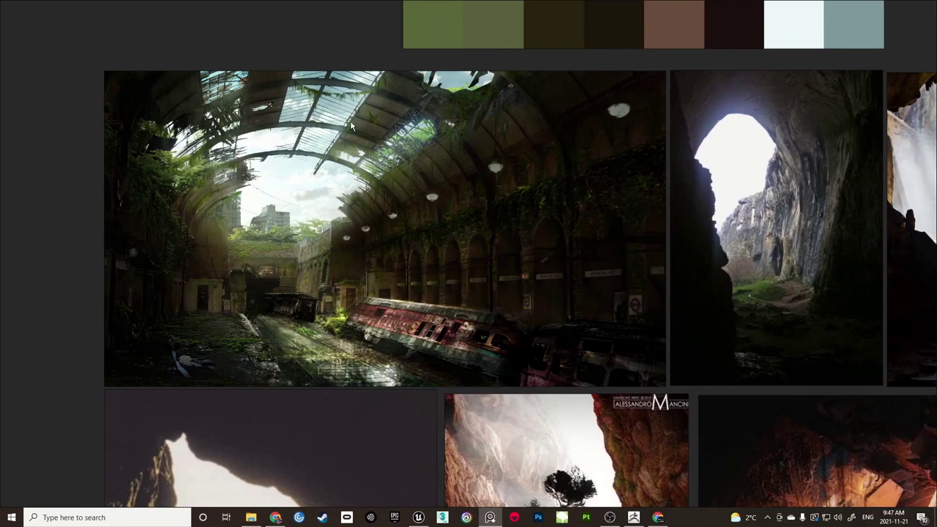
pyautogui.moveTo(664, 207); pyautogui.dragTo(618, 210, button='middle')
pyautogui.moveTo(714, 222); pyautogui.dragTo(735, 215, button='middle')
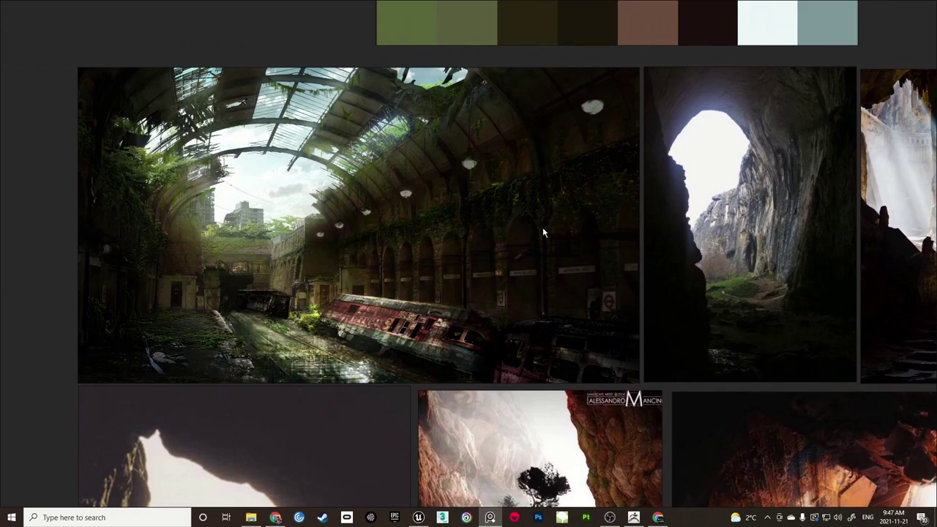
pyautogui.moveTo(725, 272); pyautogui.dragTo(366, 259, button='middle')
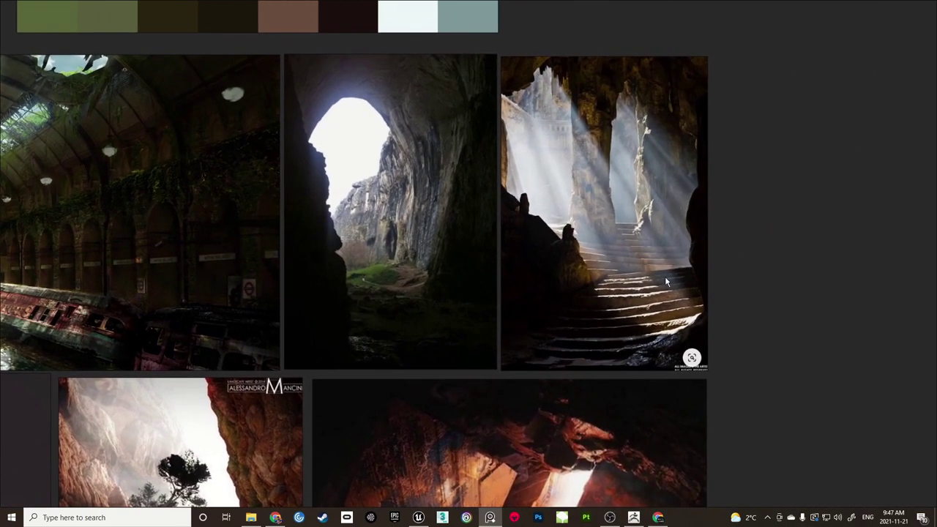
pyautogui.scroll(-1, 447, 360)
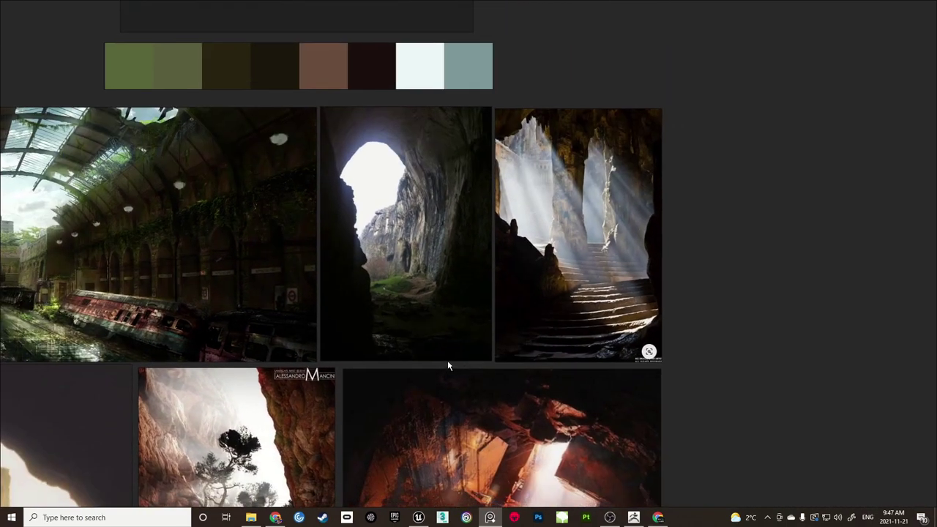
pyautogui.scroll(5, 526, 288)
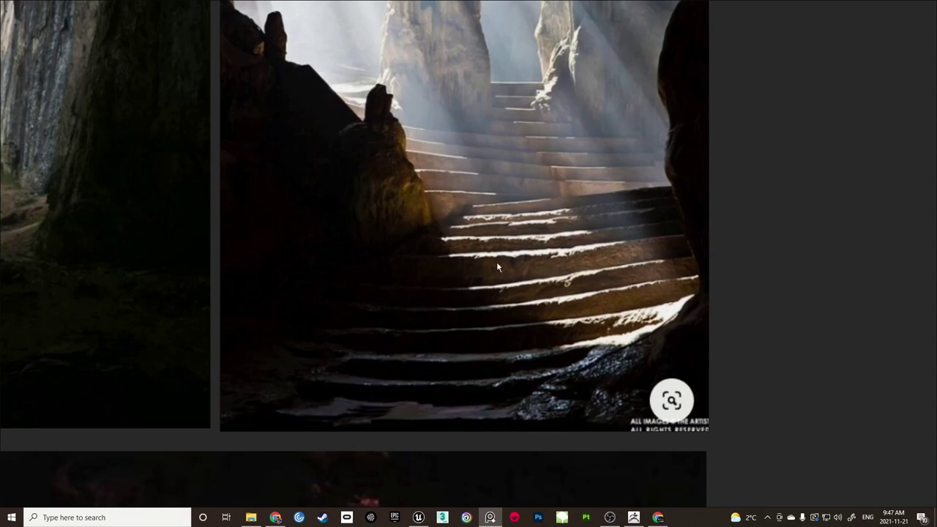
pyautogui.scroll(-4, 524, 308)
pyautogui.moveTo(514, 333); pyautogui.dragTo(604, 308, button='middle')
# Examine the concept painting's circus train, vine-covered brick walls and small building up close, ending on the whole painting
pyautogui.scroll(3, 401, 229)
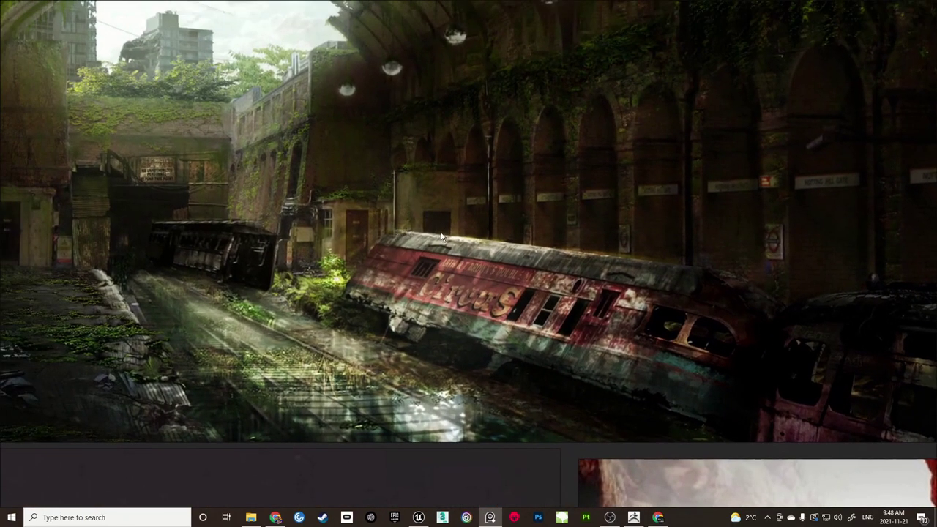
pyautogui.moveTo(281, 219); pyautogui.dragTo(471, 299, button='middle')
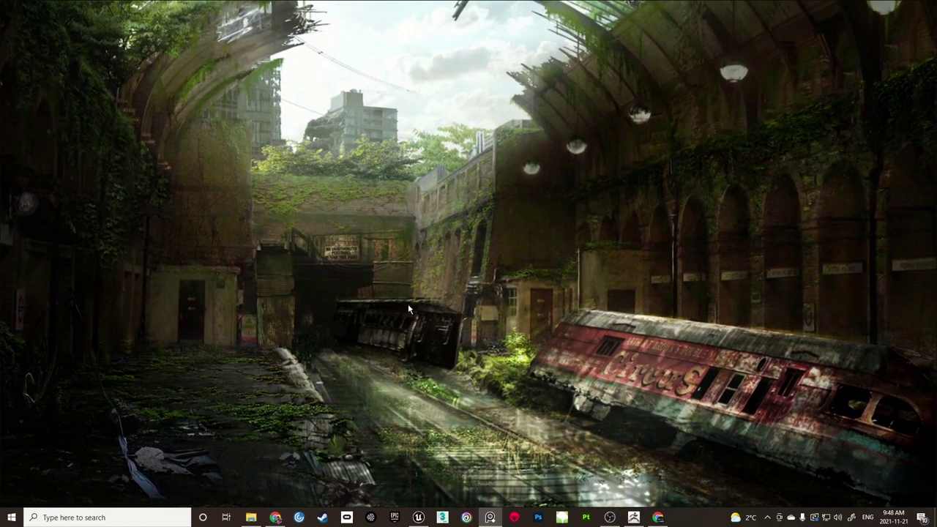
pyautogui.scroll(6, 483, 289)
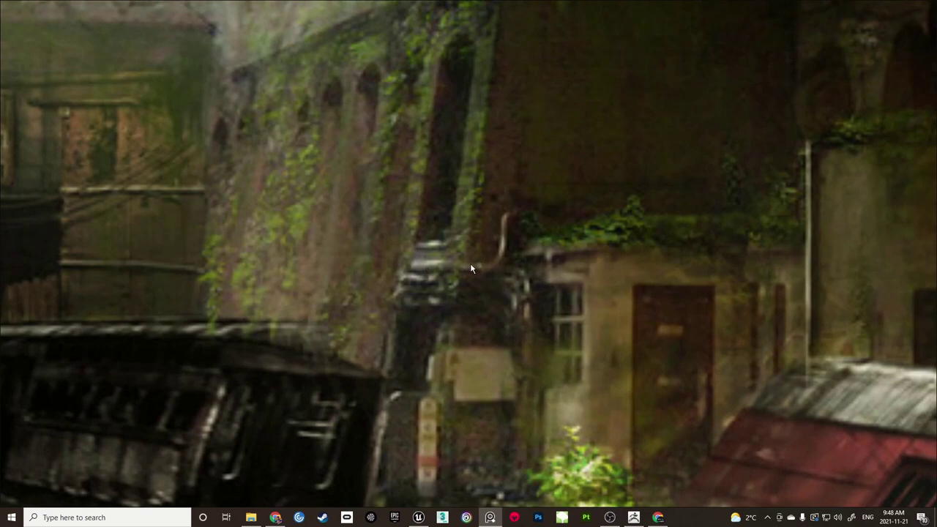
pyautogui.scroll(-2, 471, 268)
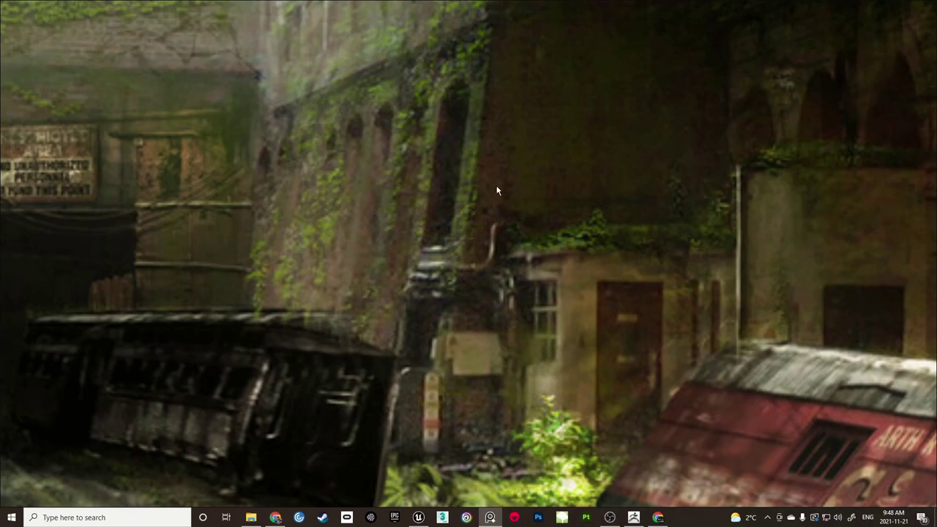
pyautogui.scroll(-8, 463, 311)
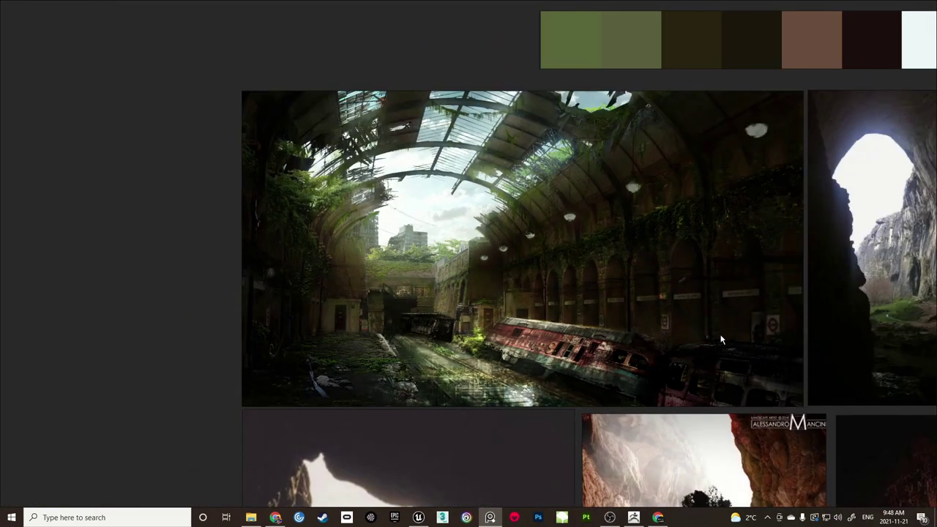
# Review the light shafts and contrast in the mood board's middle and lower rows of cave images
pyautogui.moveTo(752, 440); pyautogui.dragTo(555, 183, button='middle')
pyautogui.moveTo(487, 343); pyautogui.dragTo(489, 270, button='middle')
pyautogui.scroll(-3, 504, 233)
pyautogui.scroll(3, 492, 265)
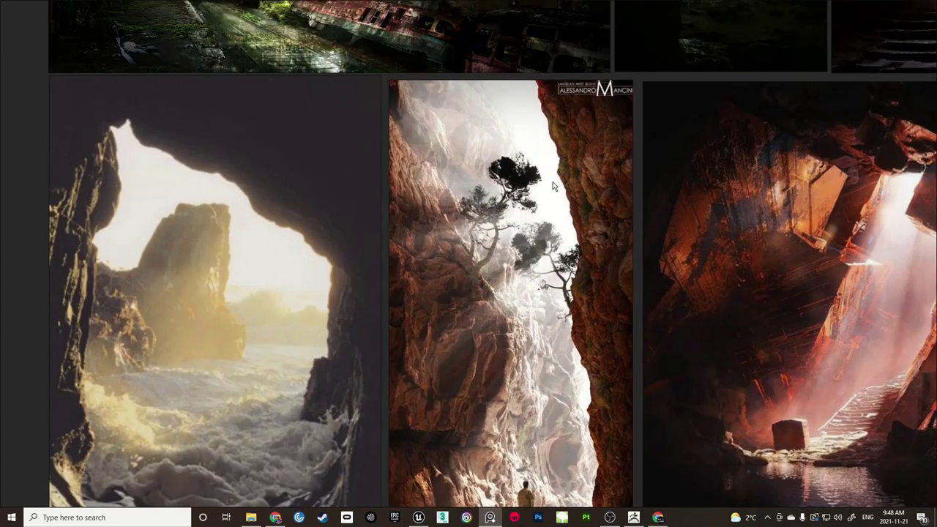
pyautogui.scroll(-5, 402, 285)
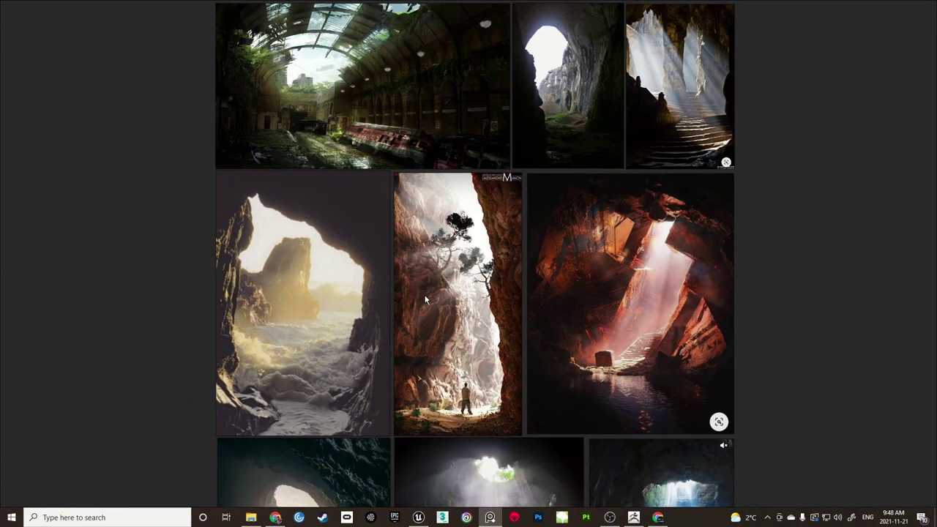
pyautogui.moveTo(626, 418); pyautogui.dragTo(513, 193, button='middle')
pyautogui.scroll(5, 473, 271)
pyautogui.moveTo(473, 271); pyautogui.dragTo(455, 215, button='middle')
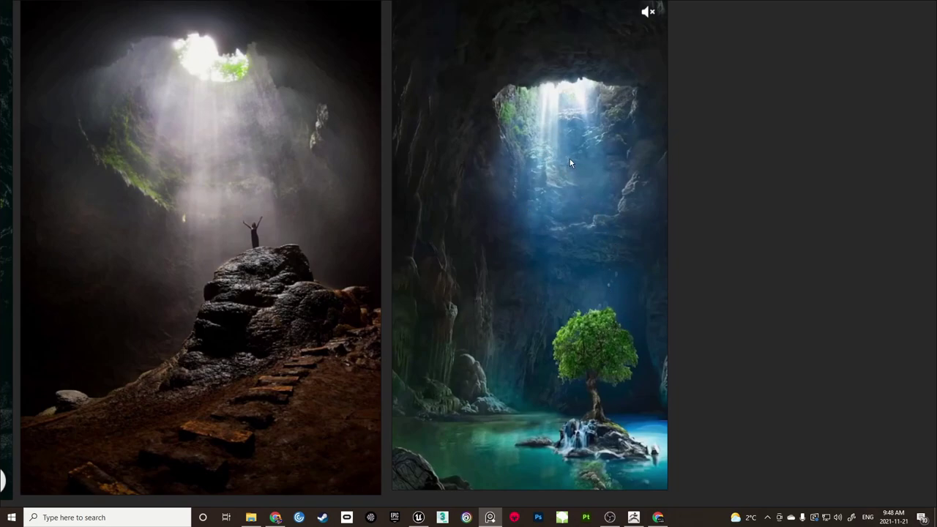
pyautogui.scroll(-3, 532, 181)
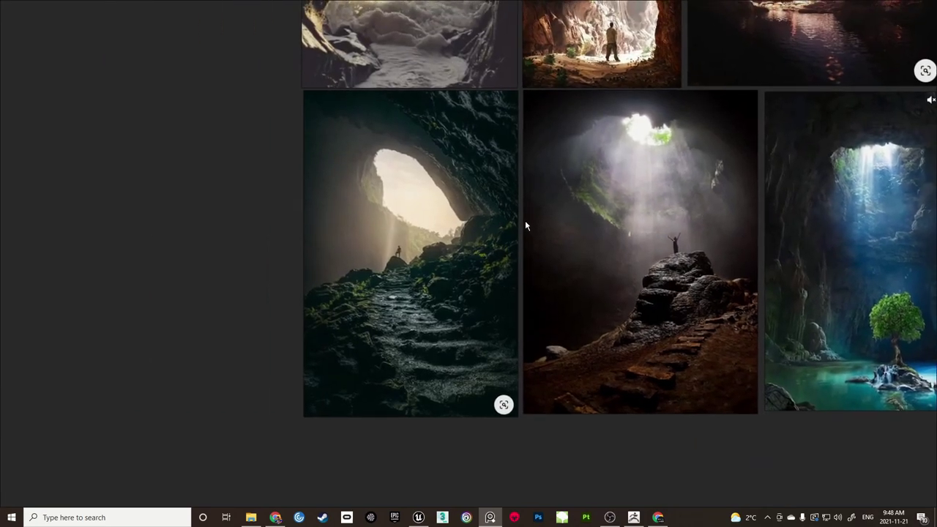
pyautogui.scroll(-6, 565, 225)
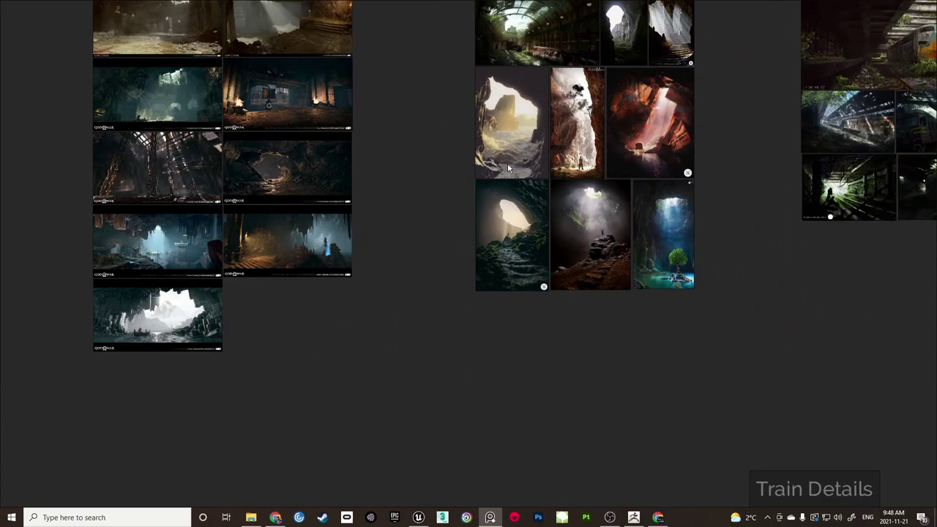
# Inspect the two uppermost God of War images in the Quality benchmark group for their lighting, rubble and floor detail
pyautogui.moveTo(444, 110); pyautogui.dragTo(710, 277, button='middle')
pyautogui.scroll(3, 572, 246)
pyautogui.scroll(2, 572, 245)
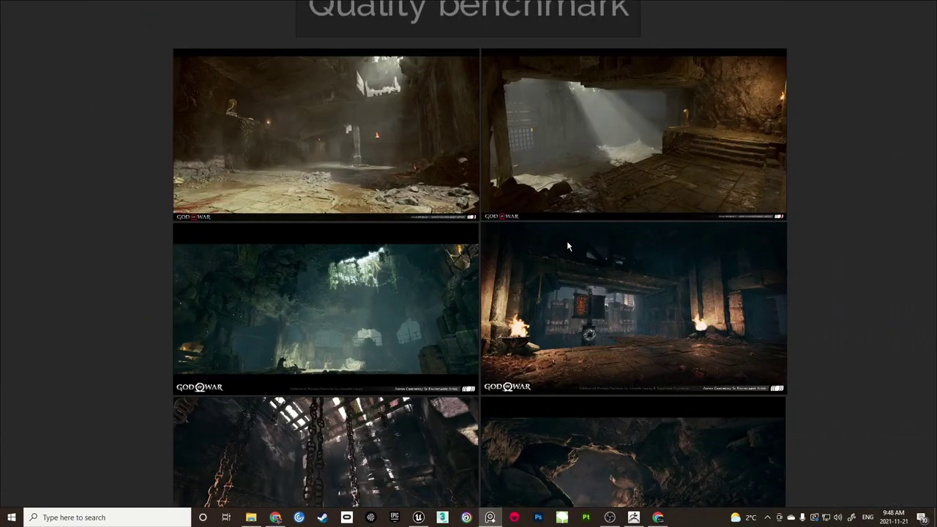
pyautogui.moveTo(497, 200); pyautogui.dragTo(537, 315, button='middle')
pyautogui.scroll(2, 535, 313)
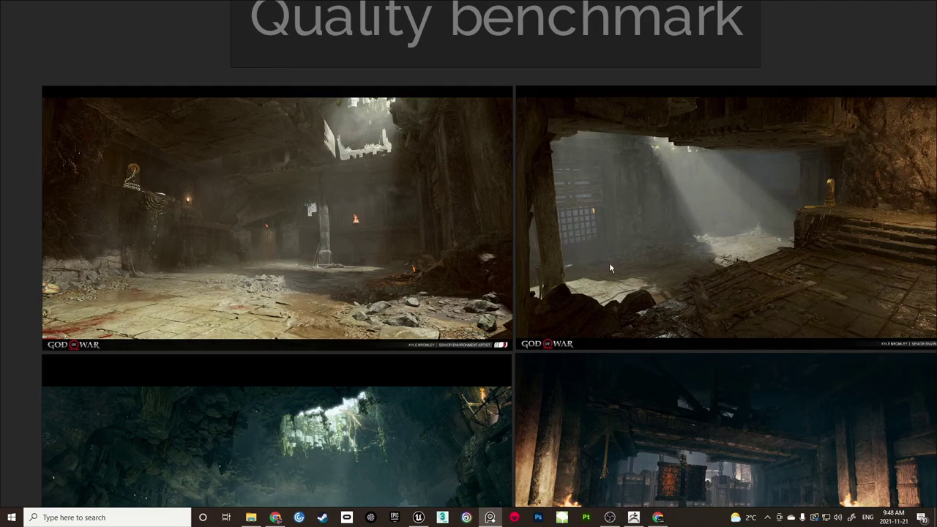
pyautogui.moveTo(610, 268); pyautogui.dragTo(488, 298, button='middle')
pyautogui.scroll(2, 580, 300)
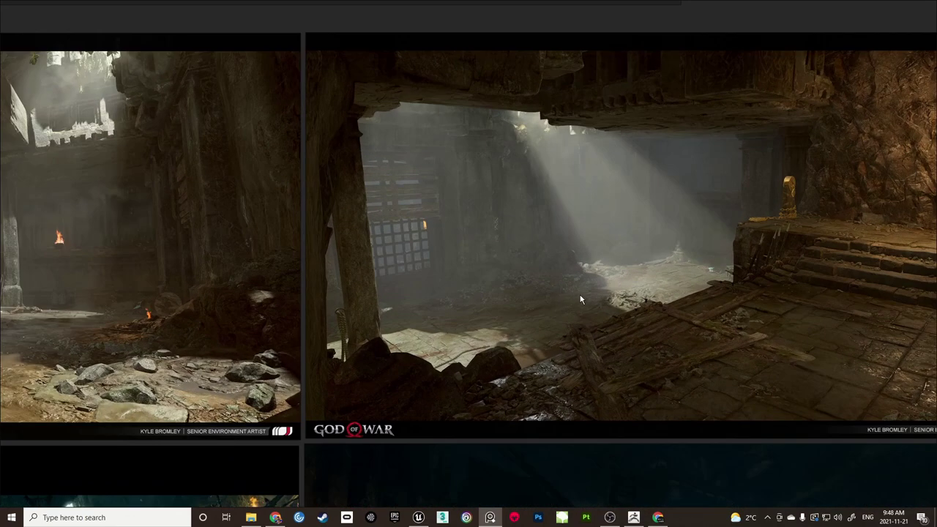
pyautogui.moveTo(580, 300); pyautogui.dragTo(503, 302, button='middle')
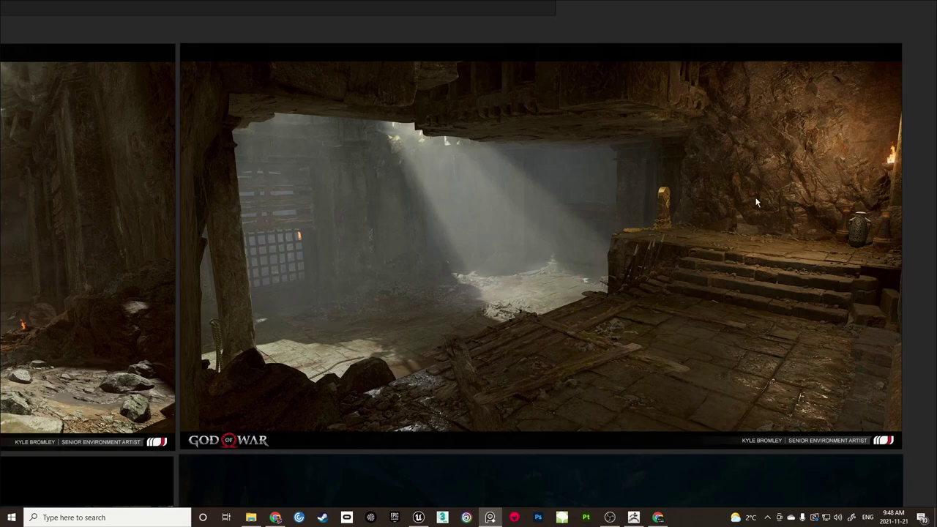
pyautogui.scroll(-3, 671, 202)
pyautogui.moveTo(211, 260); pyautogui.dragTo(542, 234, button='middle')
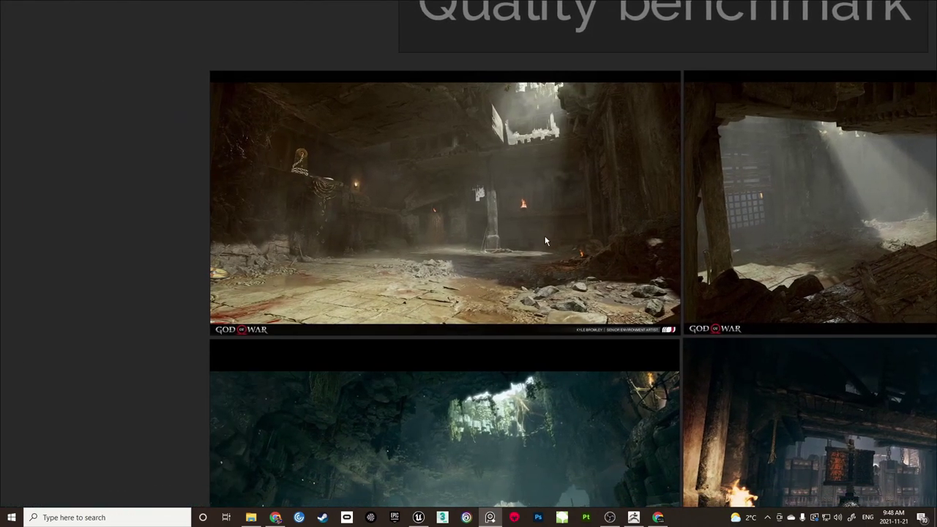
# Examine the benchmark images of the vine-hung green cavern and the firelit timber hall
pyautogui.moveTo(576, 357); pyautogui.dragTo(476, 107, button='middle')
pyautogui.scroll(3, 390, 227)
pyautogui.moveTo(405, 201); pyautogui.dragTo(537, 240, button='middle')
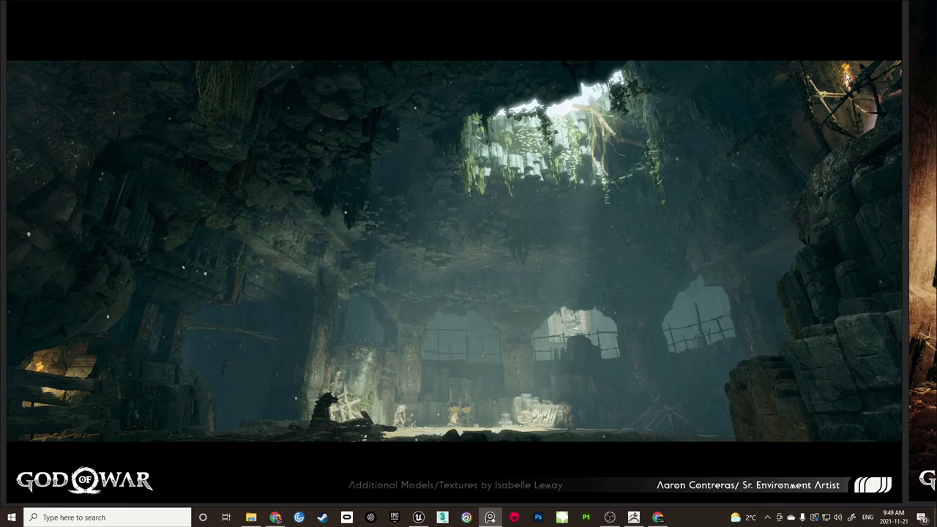
pyautogui.scroll(-3, 705, 179)
pyautogui.moveTo(706, 184); pyautogui.dragTo(372, 224, button='middle')
pyautogui.moveTo(588, 224); pyautogui.dragTo(330, 225, button='middle')
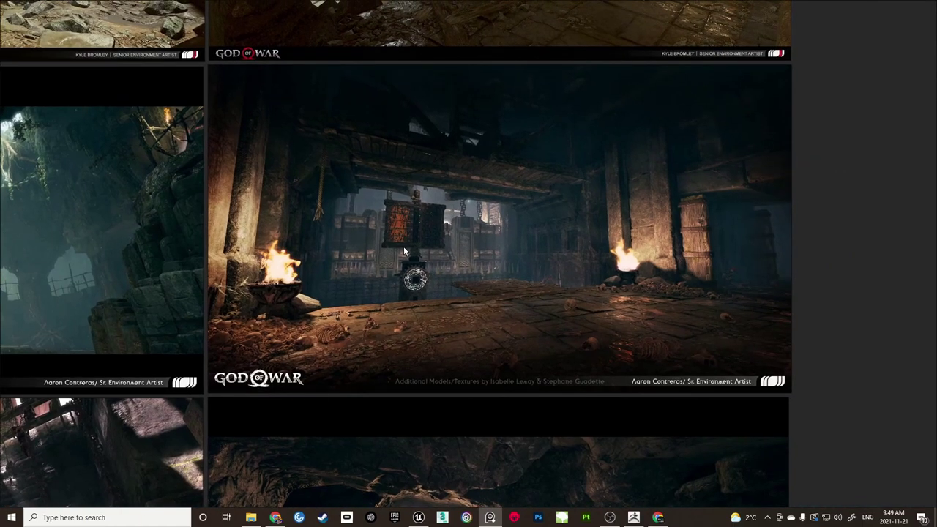
# Look through the lower Quality benchmark images, ending on the torch-lit cave with the wooden walkway and blue glow
pyautogui.scroll(-2, 363, 274)
pyautogui.moveTo(336, 365); pyautogui.dragTo(502, 192, button='middle')
pyautogui.moveTo(293, 316); pyautogui.dragTo(521, 181, button='middle')
pyautogui.moveTo(645, 374)
pyautogui.mouseDown(button='middle')
pyautogui.moveTo(558, 208)
pyautogui.moveTo(575, 108)
pyautogui.moveTo(494, 91)
pyautogui.moveTo(614, 48)
pyautogui.mouseUp(button='middle')
pyautogui.scroll(-1, 494, 91)
pyautogui.moveTo(532, 257)
pyautogui.mouseDown(button='middle')
pyautogui.moveTo(573, 208)
pyautogui.moveTo(608, 191)
pyautogui.mouseUp(button='middle')
pyautogui.moveTo(703, 105)
pyautogui.mouseDown(button='middle')
pyautogui.moveTo(575, 266)
pyautogui.moveTo(481, 310)
pyautogui.mouseUp(button='middle')
pyautogui.scroll(2, 627, 347)
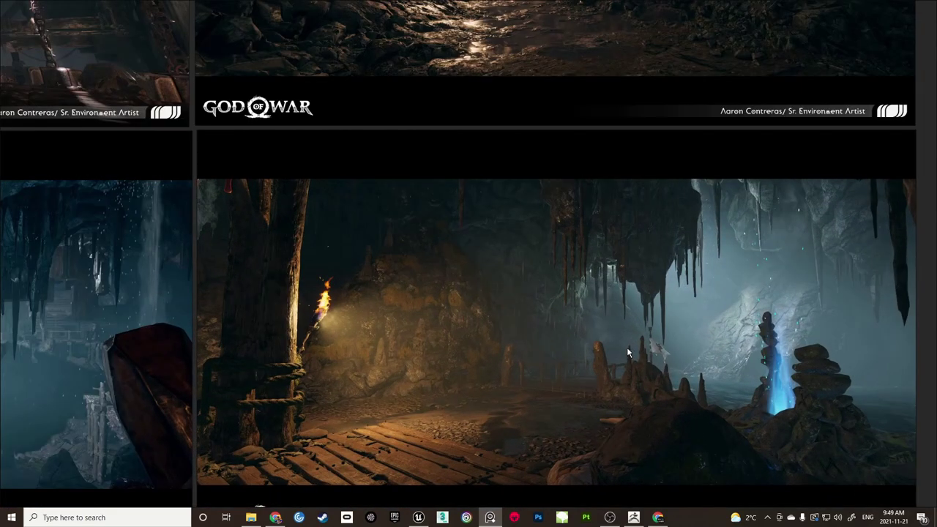
# Survey the reference board from the Quality benchmark group across to Rusty Trains, Tree roots on buildings and Final Concept
pyautogui.scroll(-5, 623, 332)
pyautogui.moveTo(677, 290); pyautogui.dragTo(392, 291, button='middle')
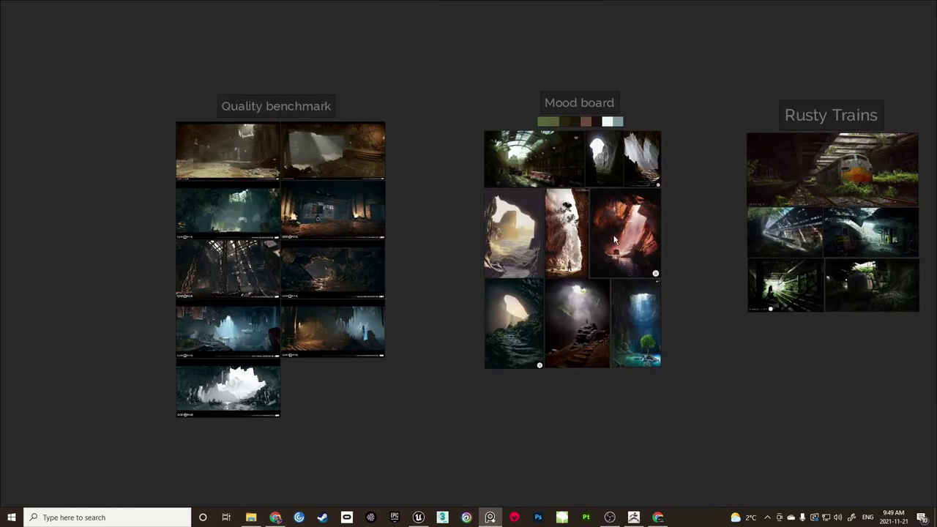
pyautogui.moveTo(632, 241); pyautogui.dragTo(401, 287, button='middle')
pyautogui.moveTo(539, 290); pyautogui.dragTo(378, 269, button='middle')
pyautogui.hscroll(4, 497, 302)
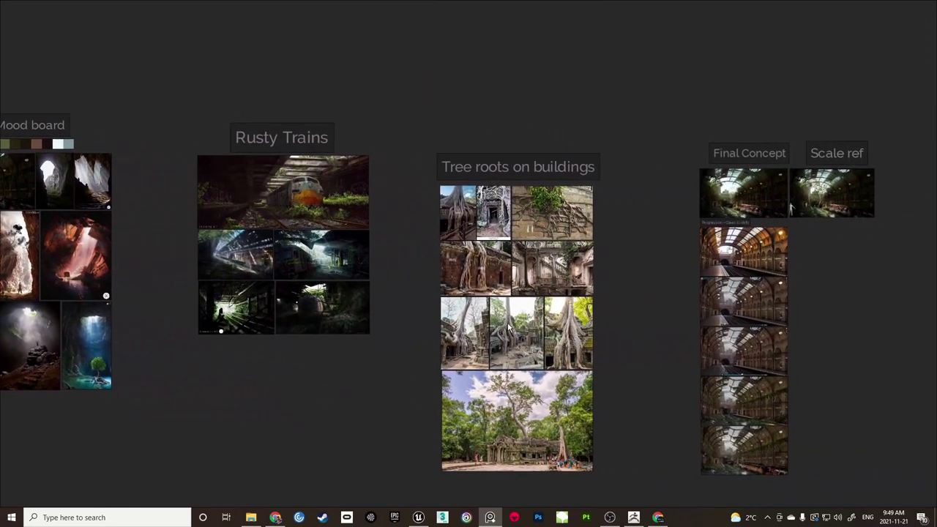
# Examine the Final Concept painting of the overgrown train station with its collapsed glass roof and derailed red carriage
pyautogui.scroll(3, 720, 288)
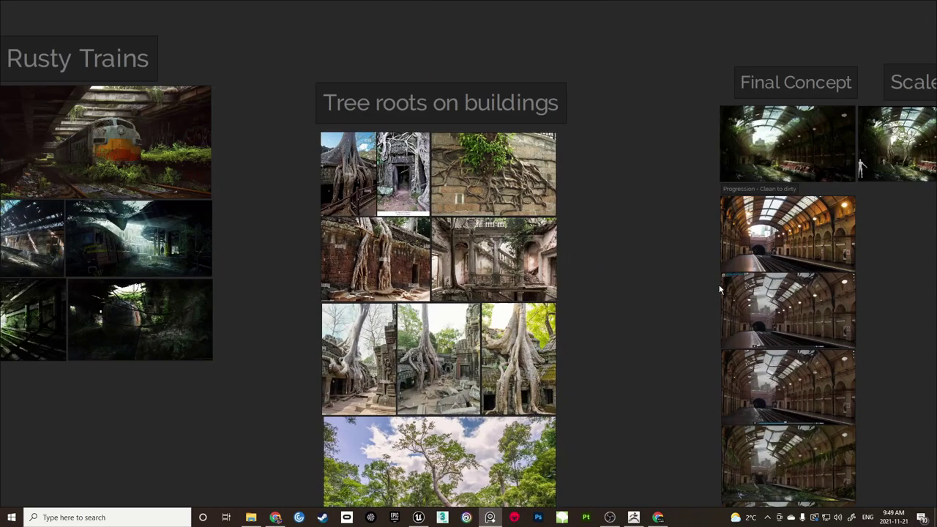
pyautogui.moveTo(720, 288); pyautogui.dragTo(299, 487, button='middle')
pyautogui.scroll(6, 489, 336)
pyautogui.moveTo(382, 308); pyautogui.dragTo(777, 315, button='middle')
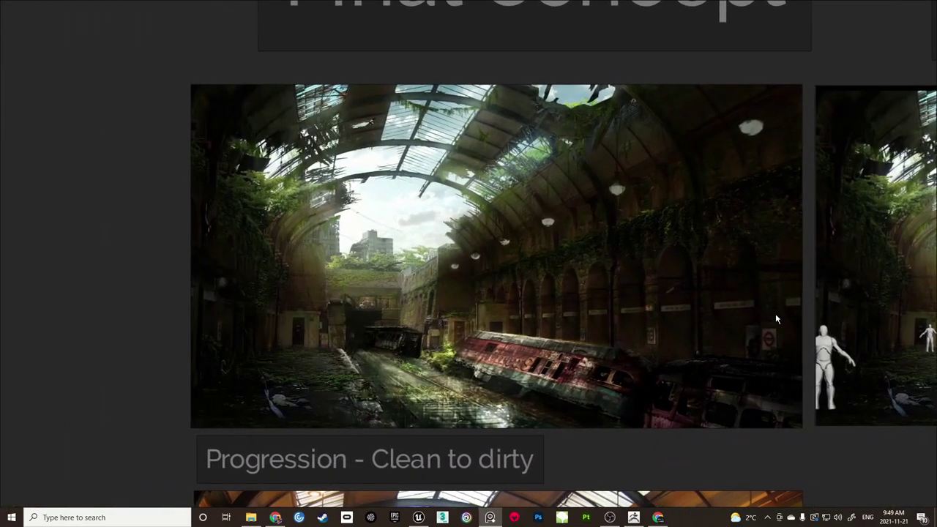
pyautogui.scroll(3, 659, 326)
pyautogui.moveTo(379, 285); pyautogui.dragTo(461, 284, button='middle')
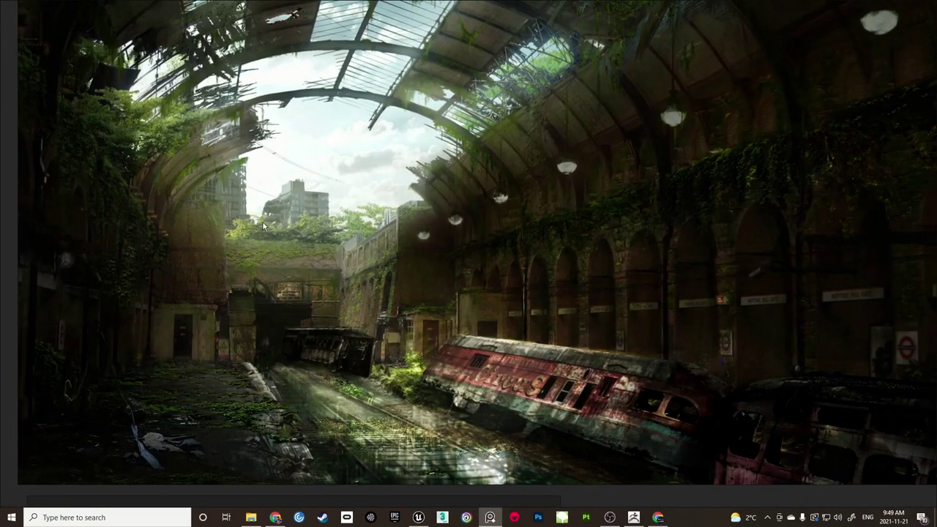
# Inspect the ruined high-rises and ivy-covered tunnel wall in the background of the Final Concept painting
pyautogui.scroll(6, 268, 271)
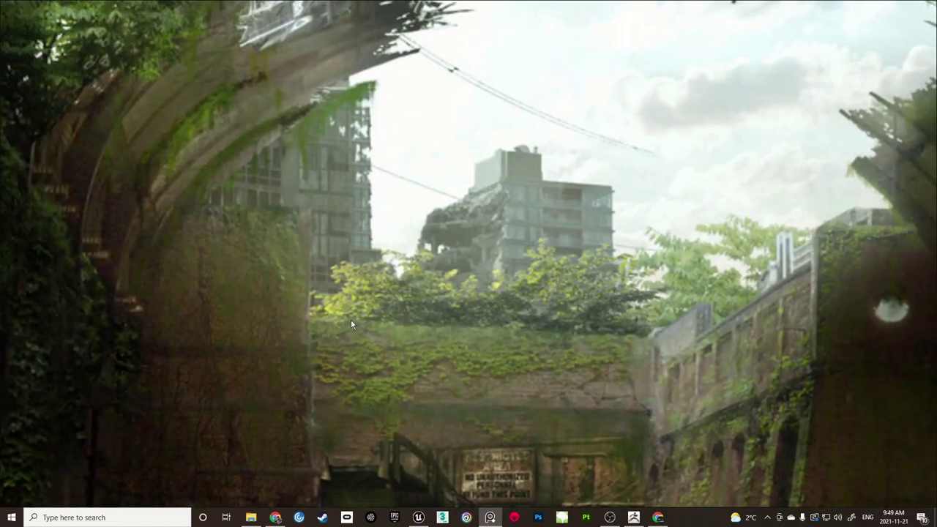
pyautogui.moveTo(431, 343); pyautogui.dragTo(409, 291, button='middle')
pyautogui.scroll(-2, 354, 234)
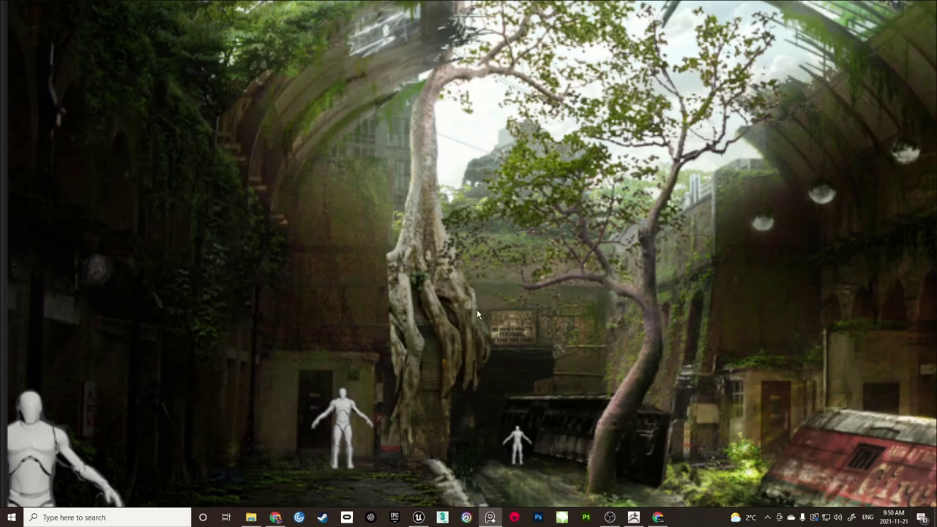
# Study the Scale ref image, comparing the mannequins with the root-wrapped tree, doorway and circus carriage
pyautogui.moveTo(476, 309); pyautogui.dragTo(428, 277)
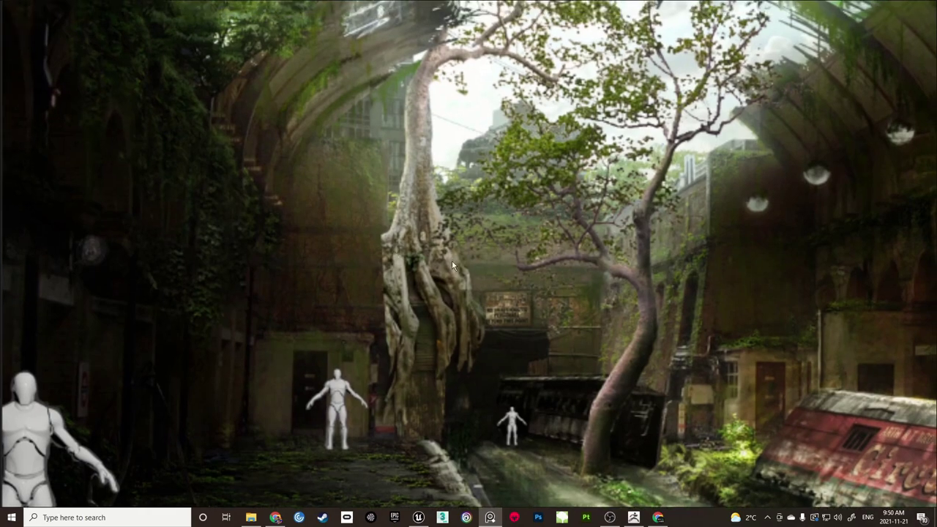
pyautogui.scroll(-3, 465, 268)
pyautogui.moveTo(519, 287); pyautogui.dragTo(476, 271, button='middle')
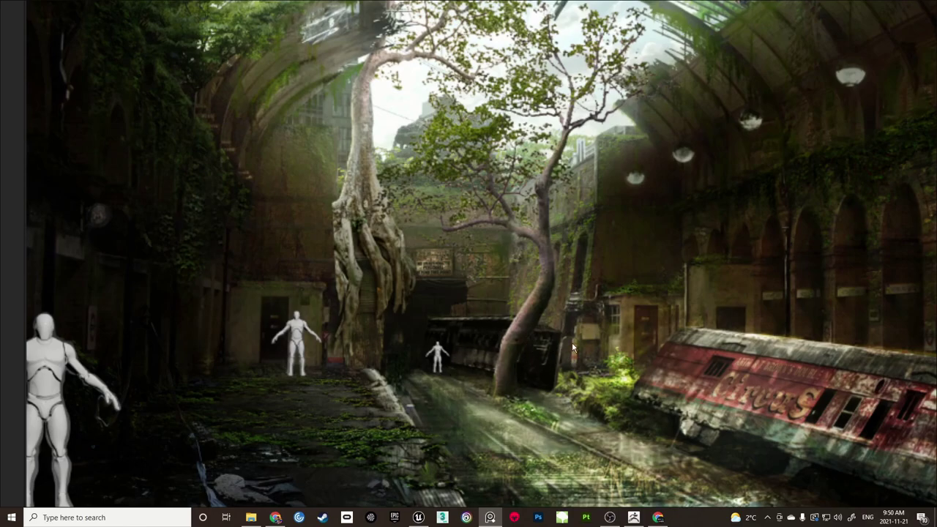
# Go from the concept images to the Tree roots on buildings group and examine its uppermost root photos
pyautogui.scroll(-7, 529, 313)
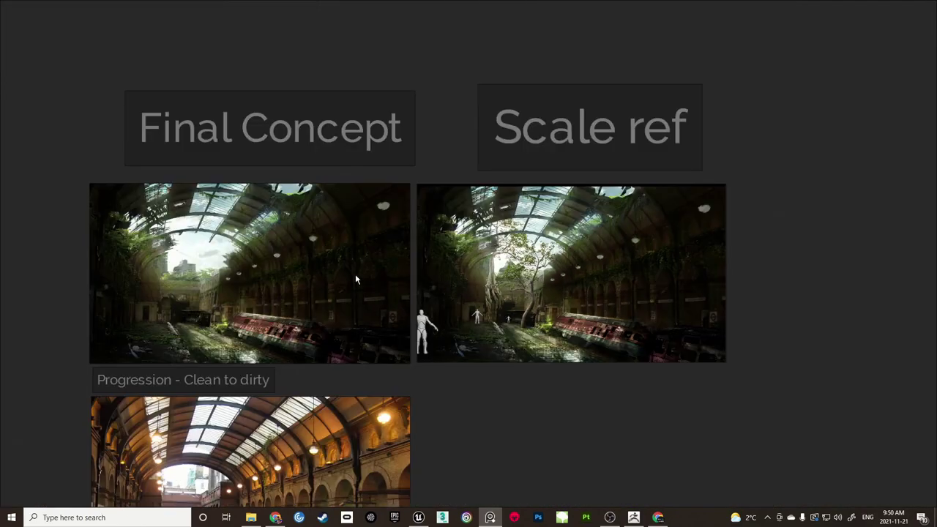
pyautogui.moveTo(350, 275); pyautogui.dragTo(645, 285, button='middle')
pyautogui.moveTo(258, 275); pyautogui.dragTo(494, 273, button='middle')
pyautogui.scroll(-3, 485, 273)
pyautogui.moveTo(315, 277); pyautogui.dragTo(554, 235, button='middle')
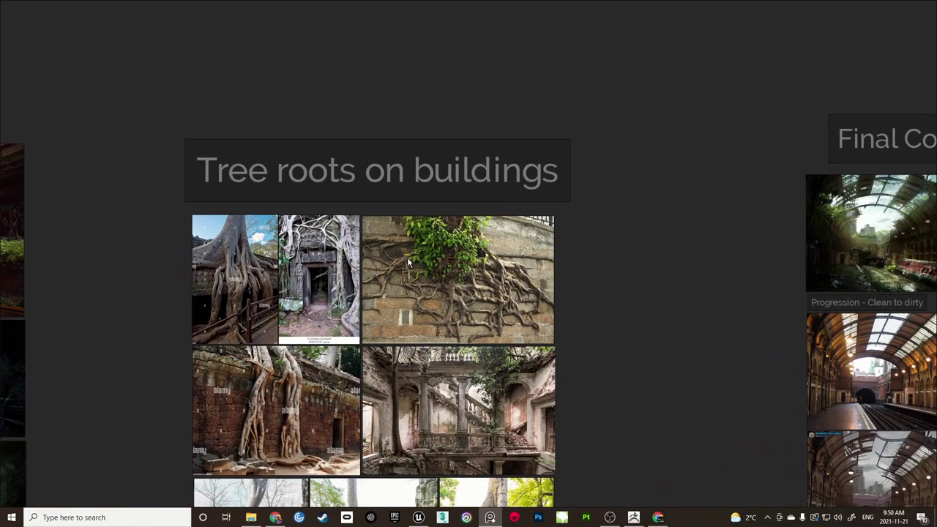
pyautogui.moveTo(407, 257); pyautogui.dragTo(546, 262, button='middle')
pyautogui.scroll(4, 444, 249)
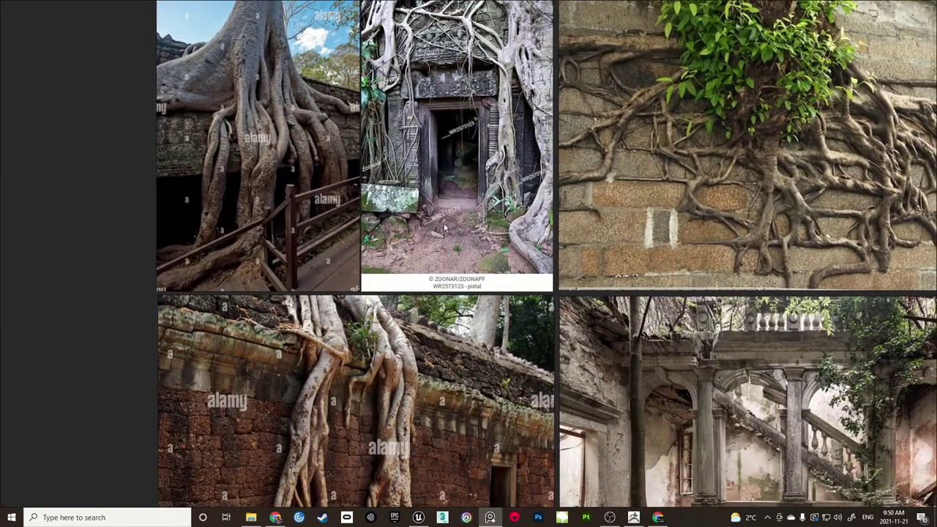
# Inspect the photo of thick roots growing down the red brick temple wall beside the dark doorway
pyautogui.moveTo(443, 227); pyautogui.dragTo(473, 132, button='middle')
pyautogui.scroll(3, 379, 226)
pyautogui.moveTo(380, 322); pyautogui.dragTo(398, 226, button='middle')
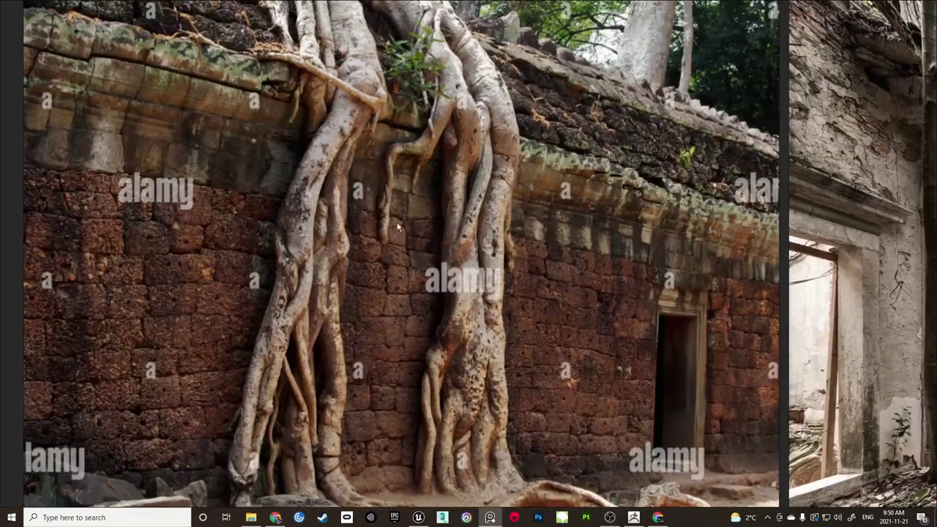
pyautogui.scroll(-2, 395, 207)
pyautogui.moveTo(357, 49); pyautogui.dragTo(358, 66, button='middle')
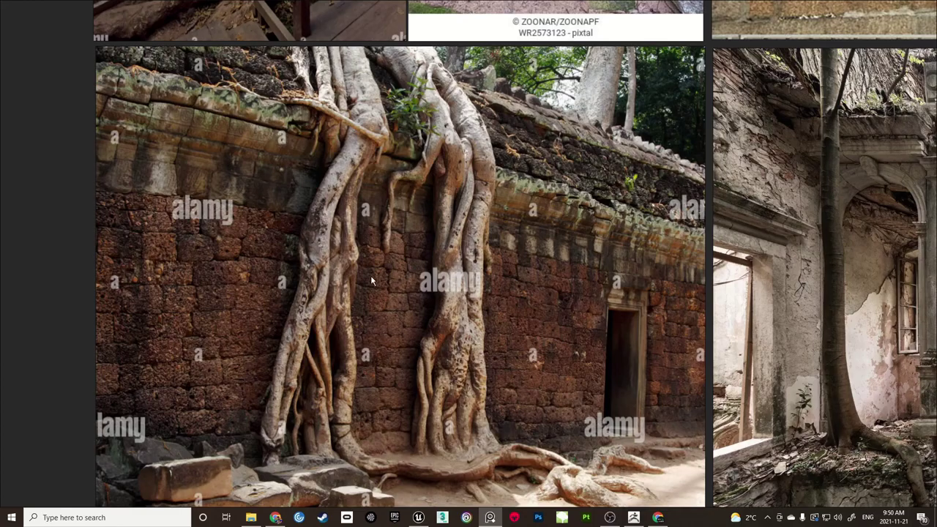
pyautogui.scroll(-1, 488, 251)
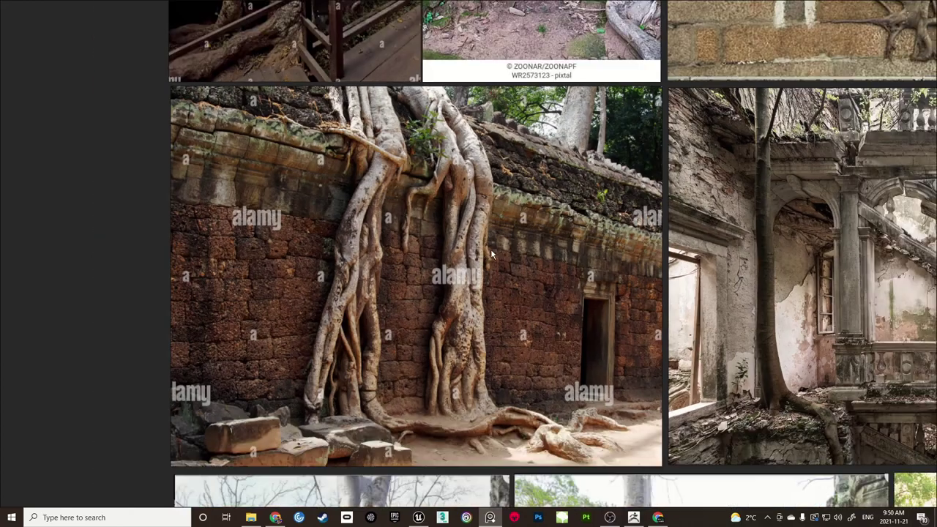
# Look closely at the tree rooted in the ruined building with stone balustrades and peeling plaster
pyautogui.moveTo(555, 217); pyautogui.dragTo(445, 299, button='middle')
pyautogui.moveTo(615, 354); pyautogui.dragTo(415, 97, button='middle')
pyautogui.scroll(3, 505, 253)
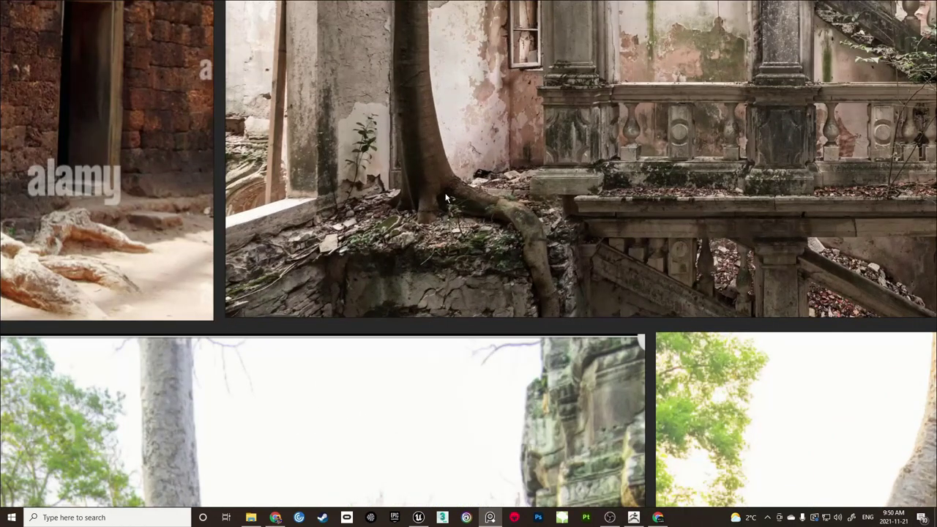
# Compare the row of three temple photos, focusing on the large roots spreading over the stonework and rubble
pyautogui.scroll(-4, 536, 243)
pyautogui.moveTo(438, 425); pyautogui.dragTo(479, 269, button='middle')
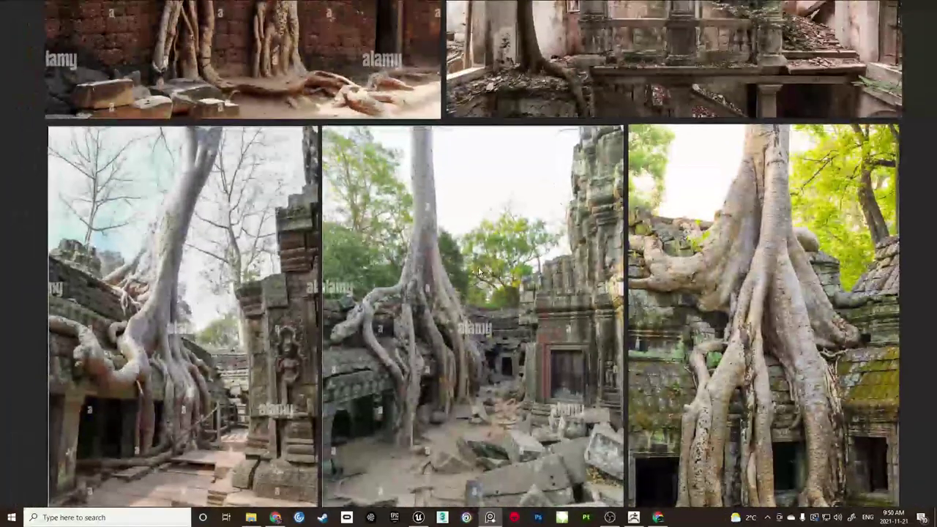
pyautogui.scroll(3, 474, 246)
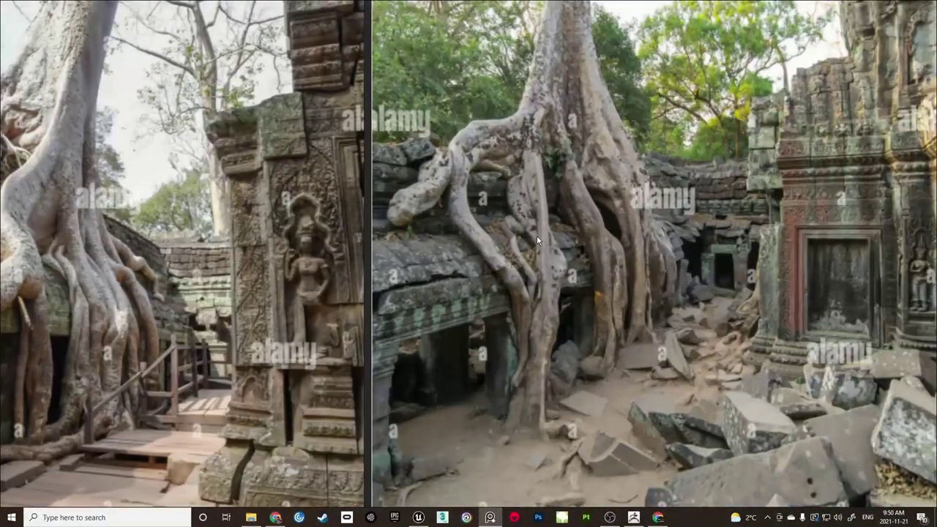
pyautogui.scroll(-2, 505, 252)
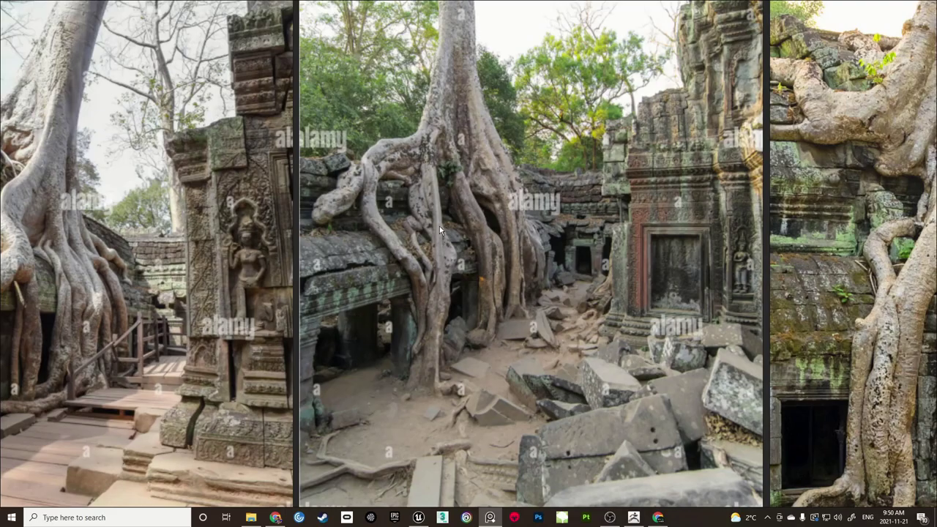
pyautogui.scroll(-2, 513, 241)
pyautogui.moveTo(707, 256); pyautogui.dragTo(575, 208, button='middle')
# Examine the large photo of the tall curved tree growing out of the jungle temple's roof
pyautogui.scroll(-3, 519, 236)
pyautogui.moveTo(499, 272); pyautogui.dragTo(509, 3, button='middle')
pyautogui.scroll(2, 484, 192)
pyautogui.moveTo(491, 196); pyautogui.dragTo(496, 293, button='middle')
pyautogui.scroll(-1, 496, 293)
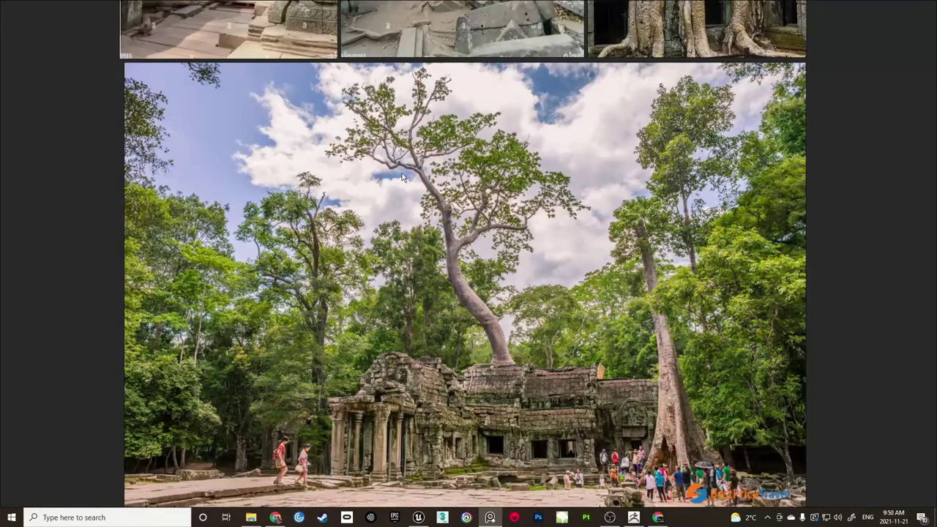
pyautogui.scroll(-3, 523, 222)
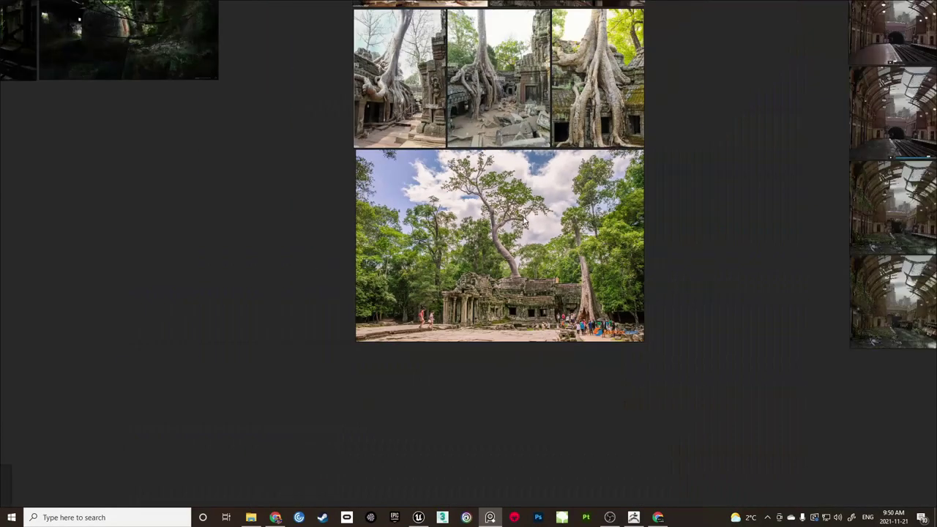
# Move across the board to the Rusty Trains group and look over its five abandoned train images
pyautogui.moveTo(524, 132); pyautogui.dragTo(493, 518, button='middle')
pyautogui.moveTo(454, 228); pyautogui.dragTo(649, 185, button='middle')
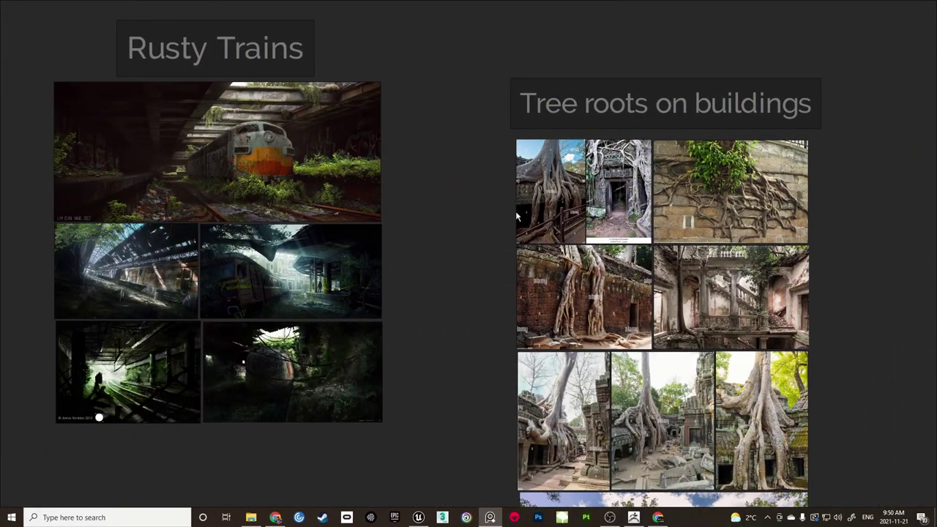
pyautogui.moveTo(601, 218); pyautogui.dragTo(460, 177, button='middle')
pyautogui.scroll(2, 310, 178)
pyautogui.moveTo(309, 177); pyautogui.dragTo(546, 217, button='middle')
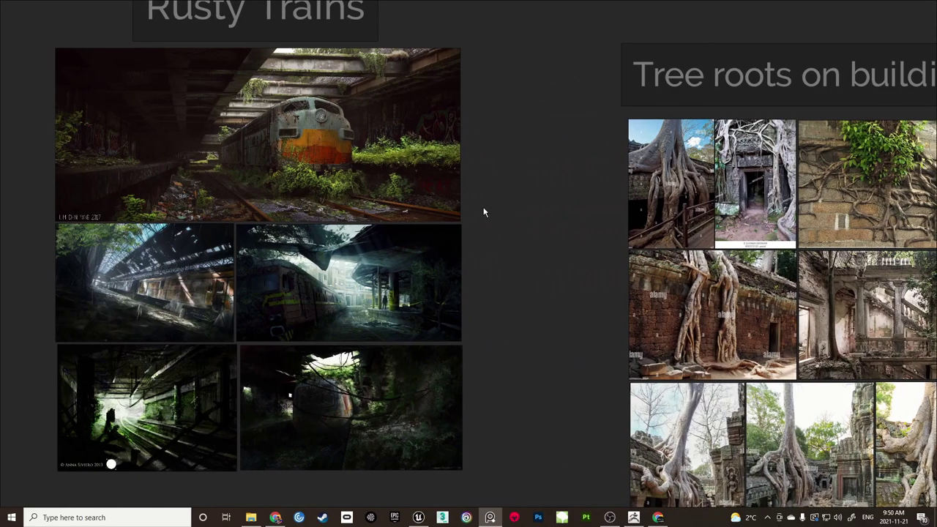
pyautogui.moveTo(484, 213); pyautogui.dragTo(660, 194, button='middle')
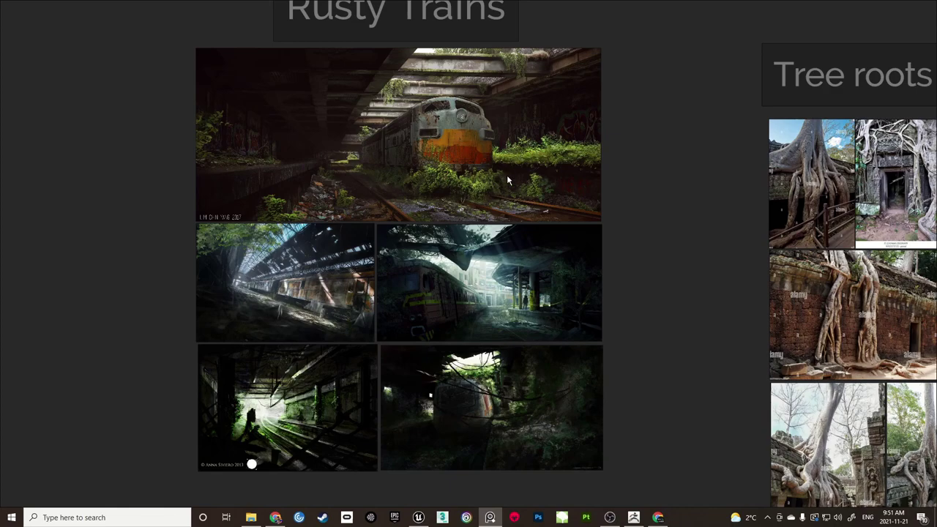
pyautogui.moveTo(408, 178); pyautogui.dragTo(448, 192, button='middle')
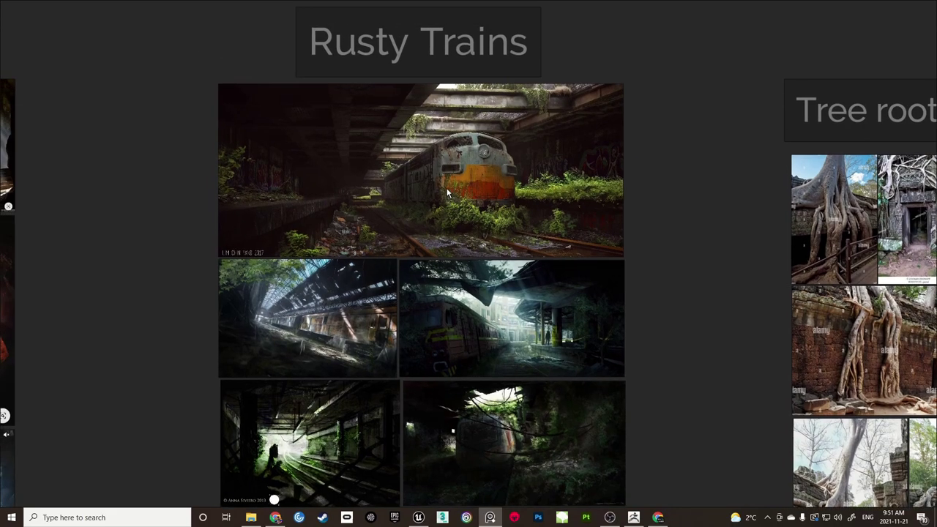
# Study the orange-fronted rusty locomotive image, including the rubble pile, tracks, graffiti walls and vegetation
pyautogui.scroll(5, 448, 192)
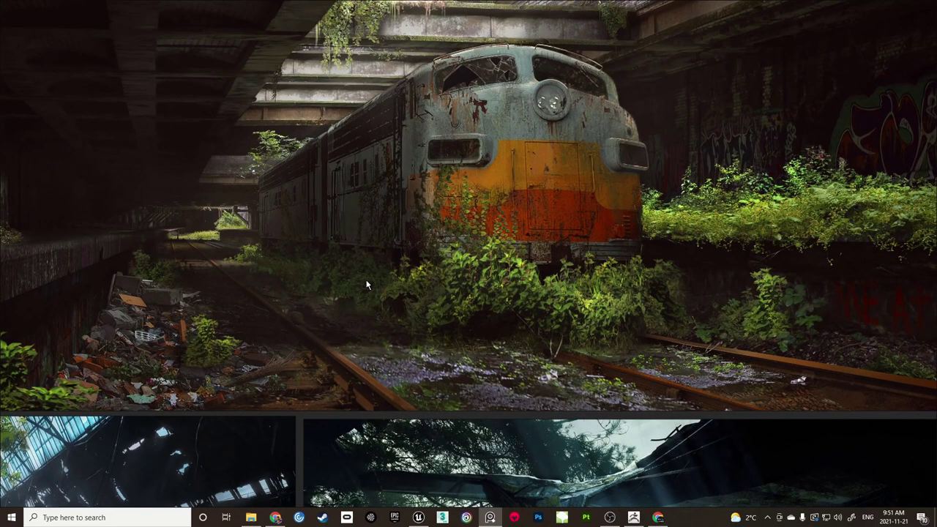
pyautogui.moveTo(520, 287); pyautogui.dragTo(504, 290, button='middle')
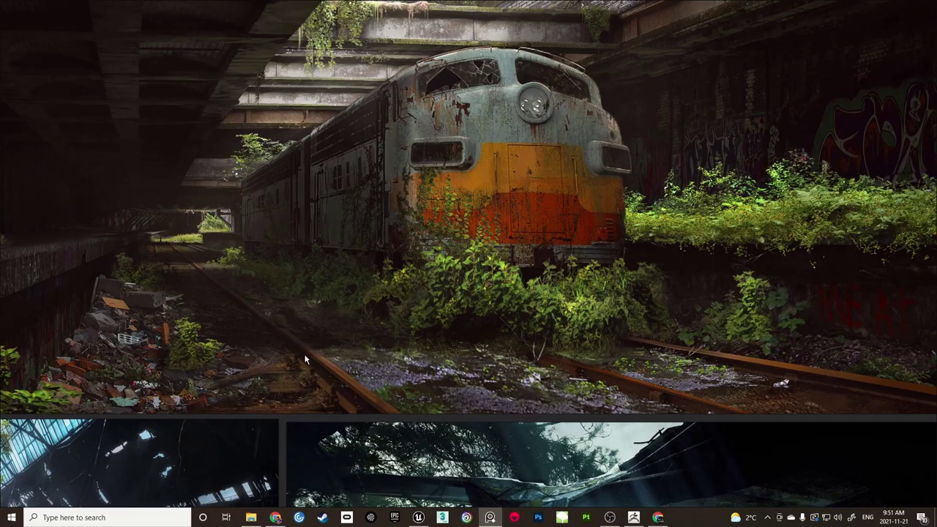
pyautogui.moveTo(314, 310); pyautogui.dragTo(419, 307, button='middle')
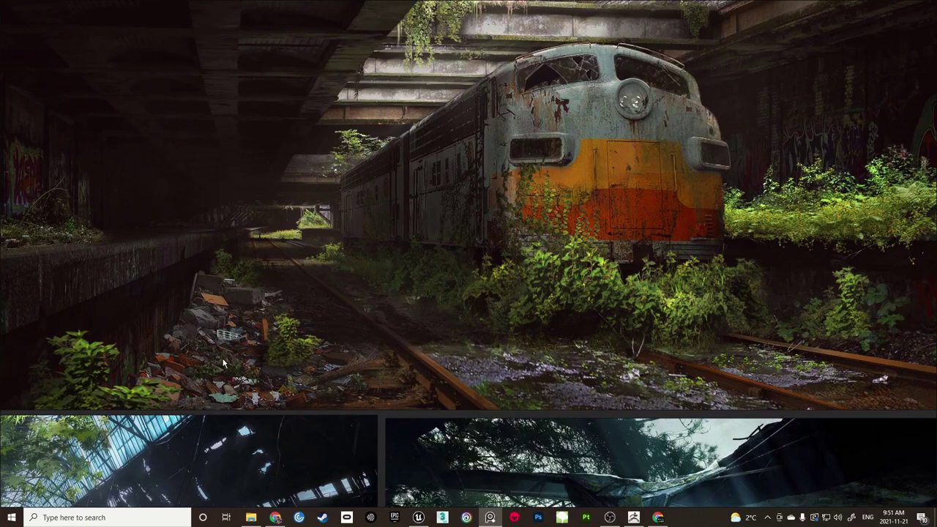
pyautogui.moveTo(150, 306); pyautogui.dragTo(205, 321, button='middle')
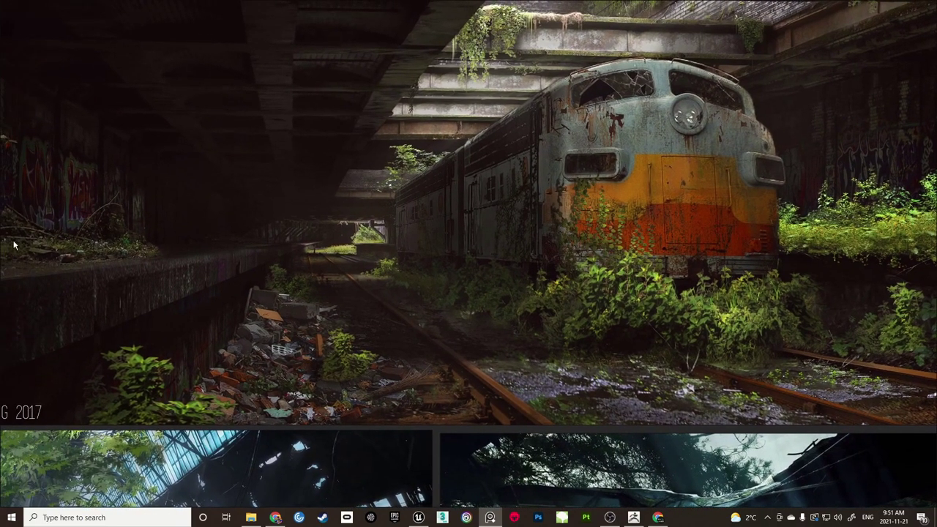
pyautogui.moveTo(422, 290); pyautogui.dragTo(291, 272, button='middle')
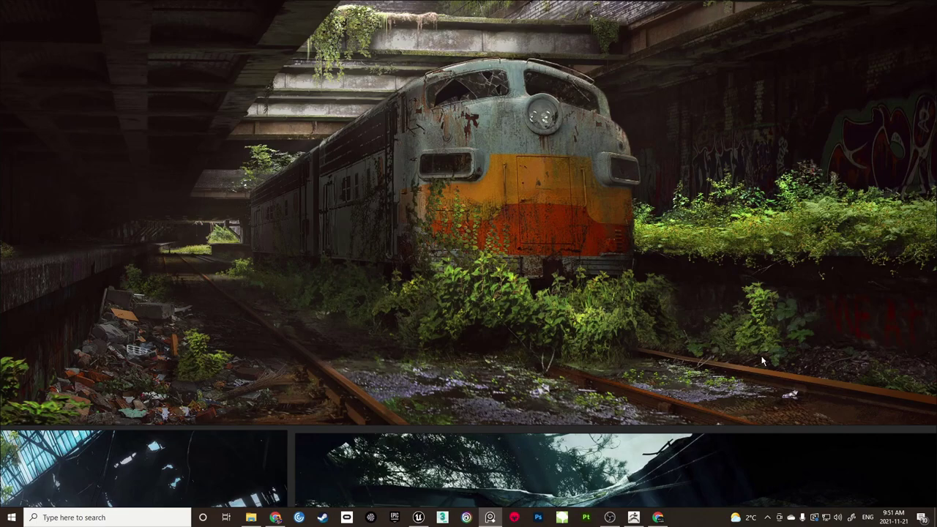
# Return from the Rusty Trains group to the Final Concept and Scale ref images
pyautogui.scroll(-5, 527, 286)
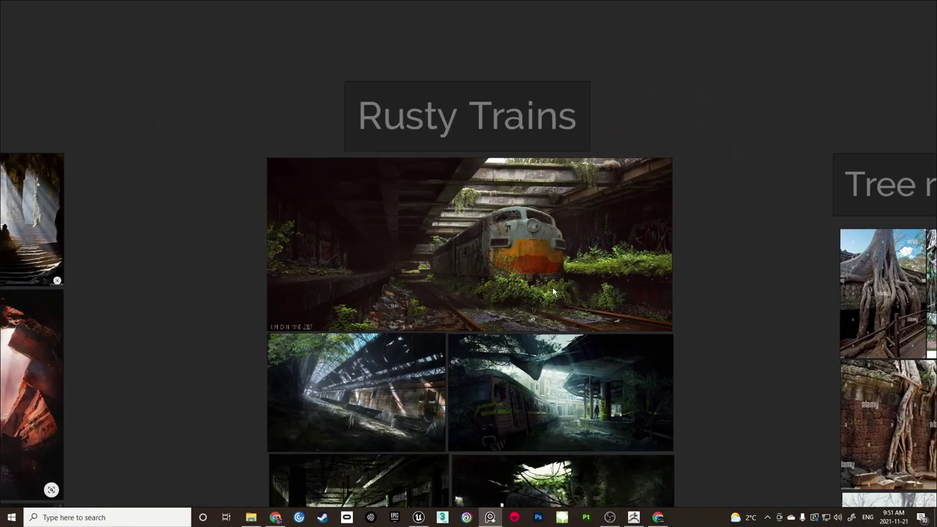
pyautogui.moveTo(690, 304); pyautogui.dragTo(487, 197, button='middle')
pyautogui.moveTo(554, 222); pyautogui.dragTo(356, 213, button='middle')
pyautogui.scroll(-4, 355, 211)
pyautogui.moveTo(824, 204); pyautogui.dragTo(498, 279, button='middle')
pyautogui.scroll(5, 492, 268)
pyautogui.moveTo(475, 215); pyautogui.dragTo(570, 270, button='middle')
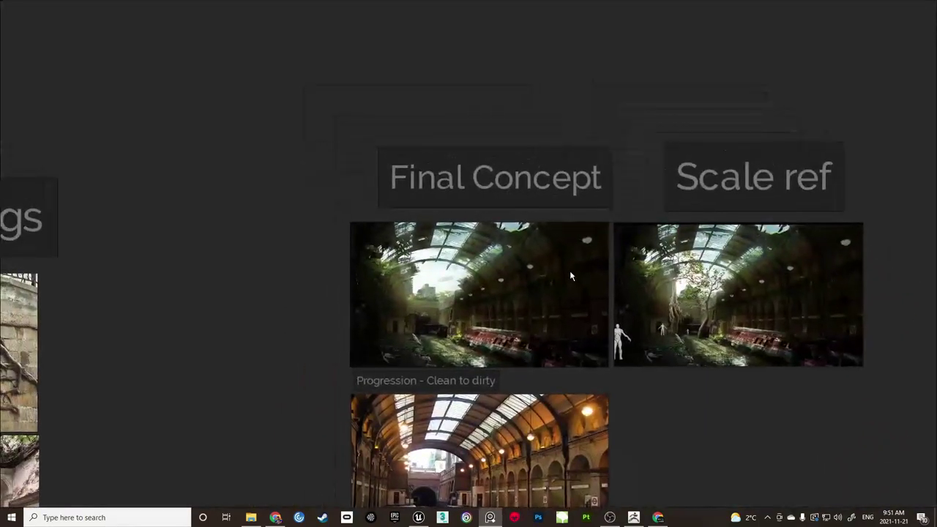
# Switch to the Quixel Megascans page in Chrome, maximize its window and browse the tree stump 3D assets
pyautogui.click(276, 518)
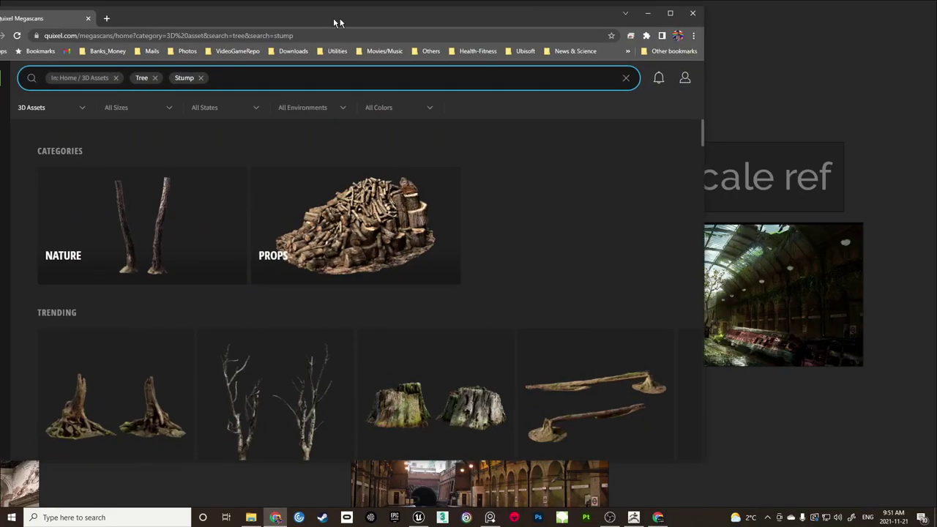
pyautogui.moveTo(333, 14); pyautogui.dragTo(498, 20)
pyautogui.click(835, 17)
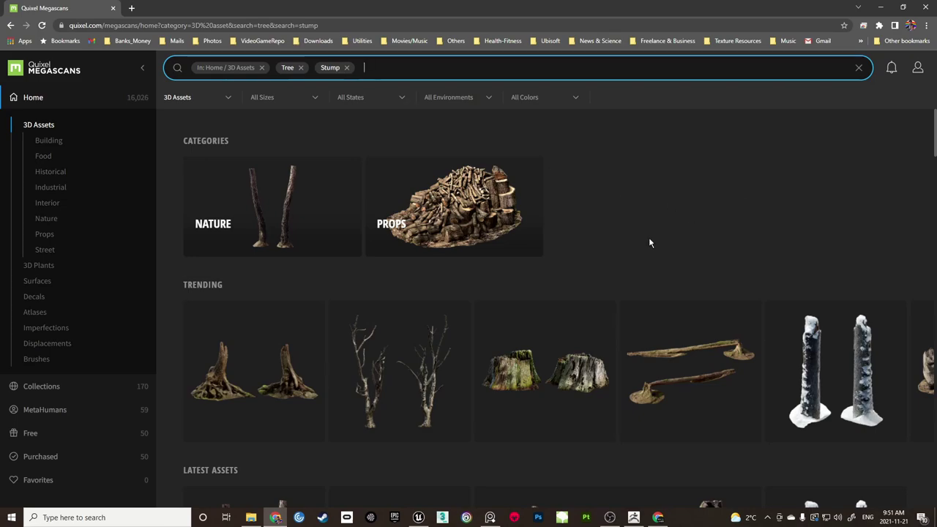
pyautogui.scroll(-10, 807, 256)
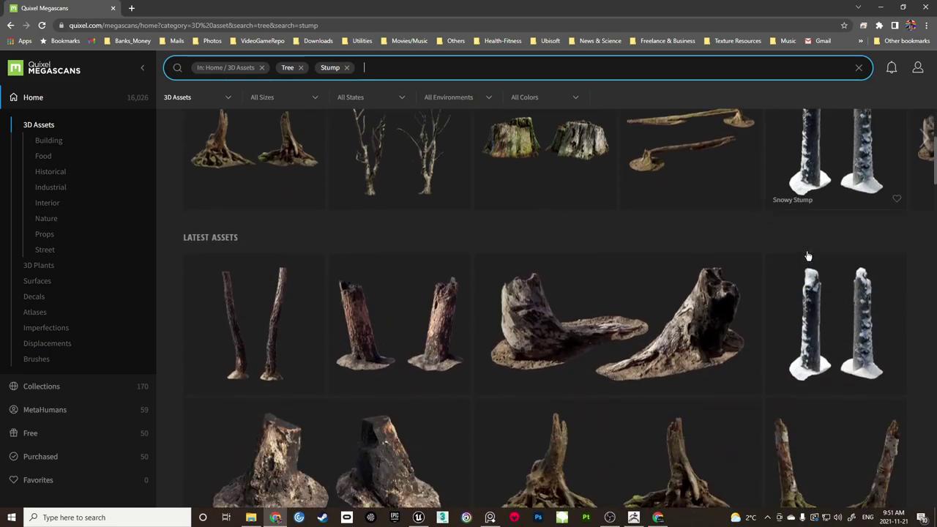
pyautogui.scroll(-3, 839, 277)
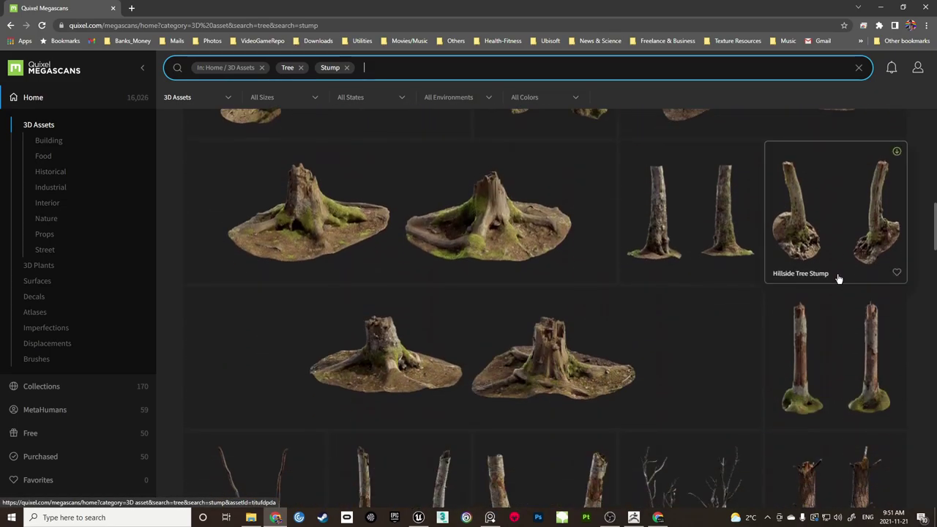
pyautogui.scroll(-5, 606, 256)
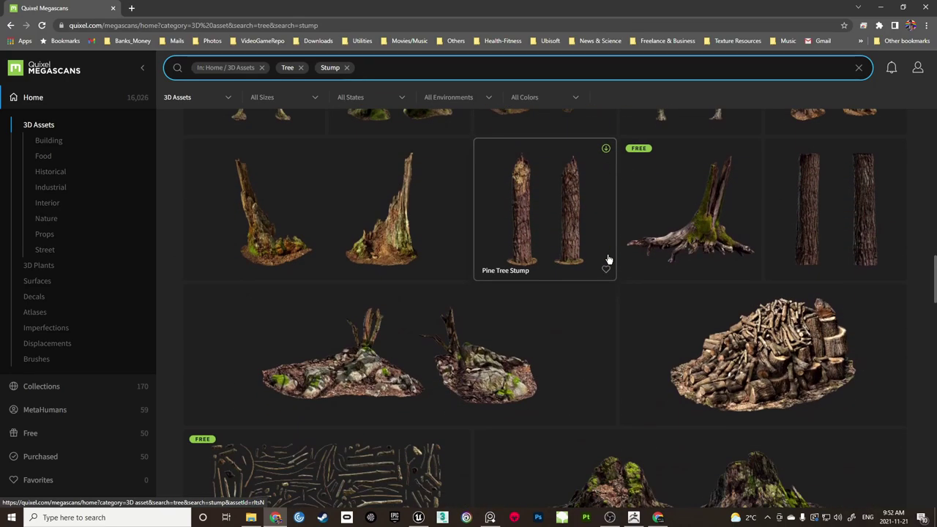
# Browse the remaining stump results and view the Tree Stump asset with wide spreading roots in full screen
pyautogui.scroll(-6, 609, 260)
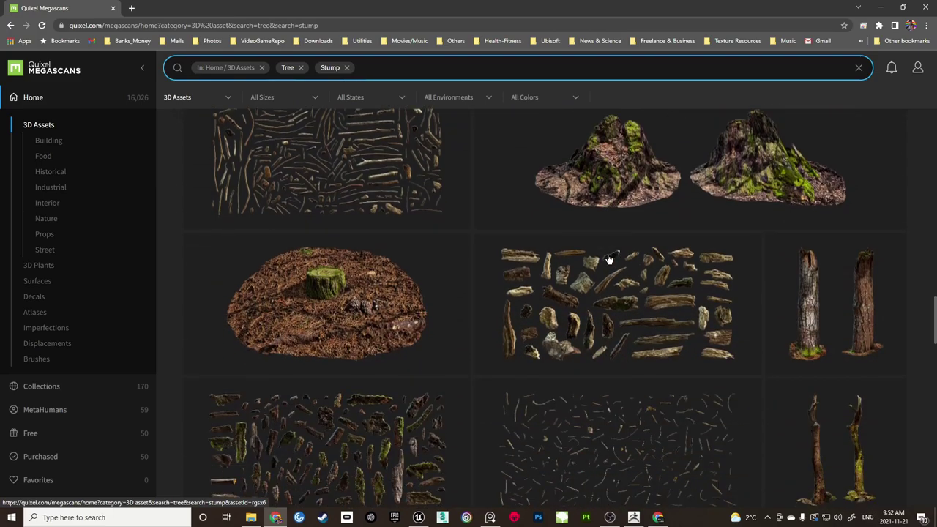
pyautogui.scroll(-6, 608, 259)
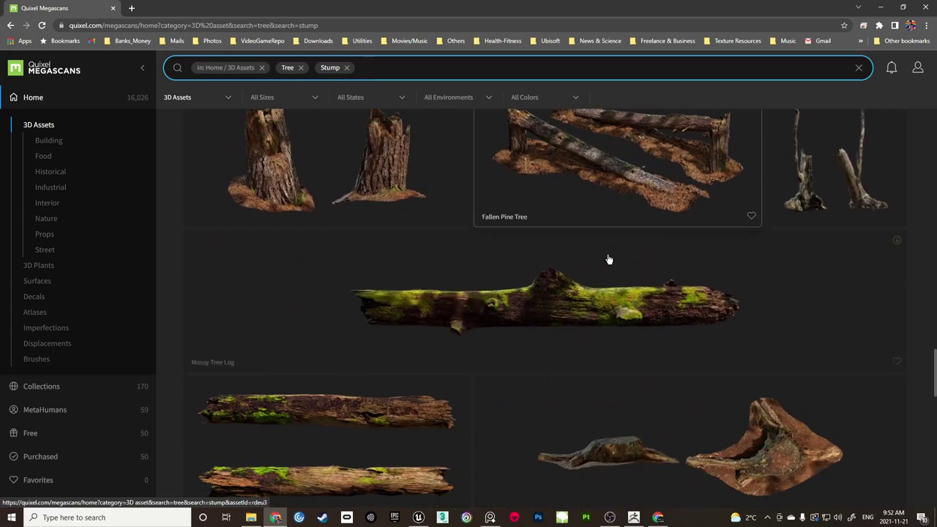
pyautogui.scroll(-7, 608, 259)
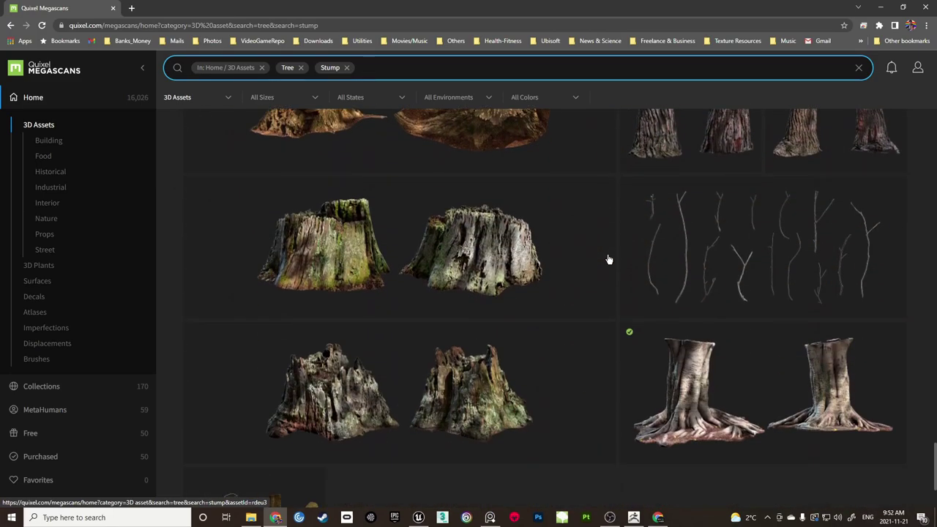
pyautogui.scroll(-1, 608, 259)
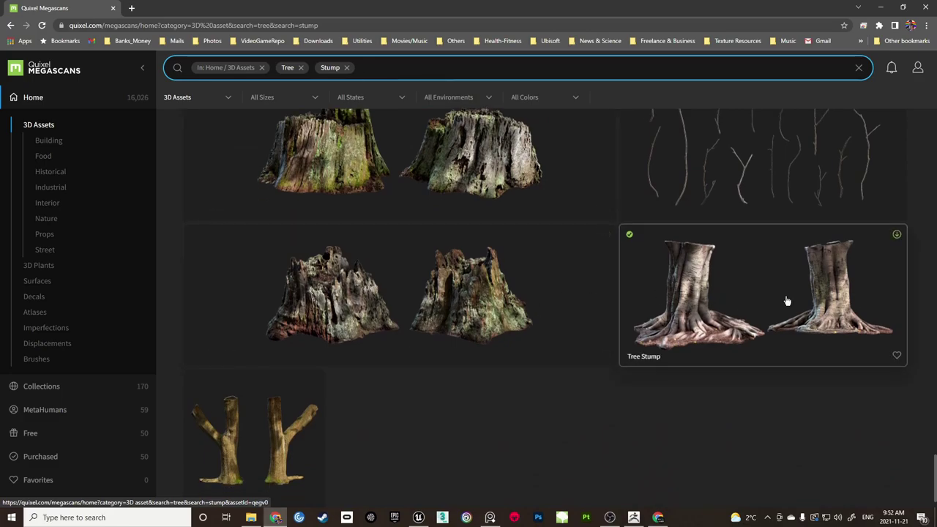
pyautogui.click(725, 312)
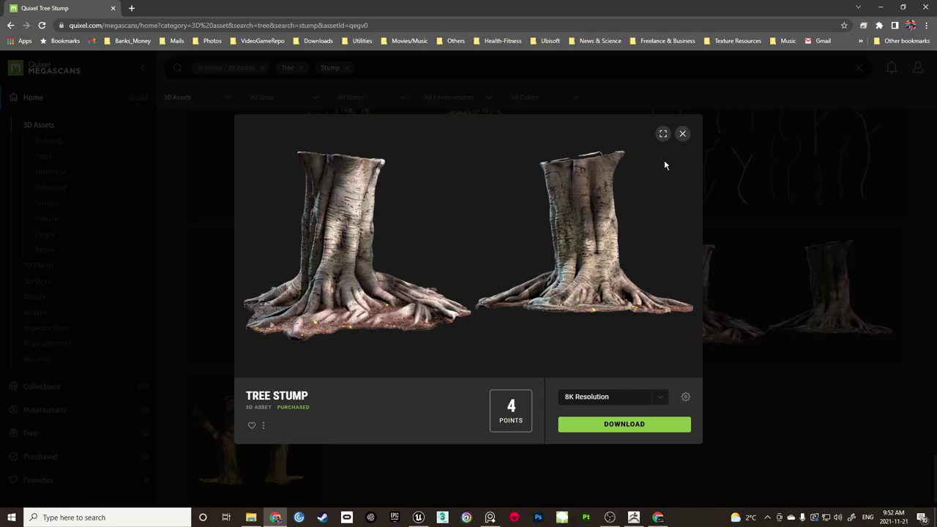
pyautogui.click(663, 133)
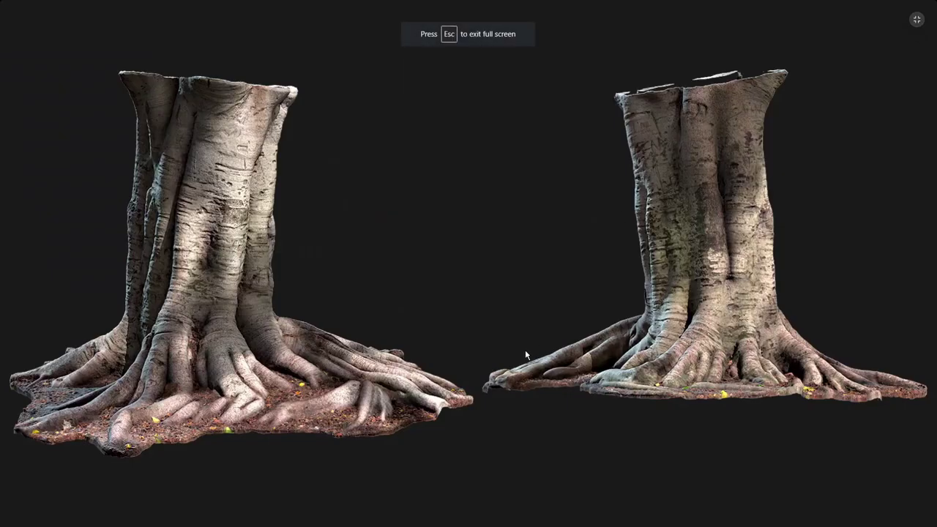
# Capture the full-screen stump image for annotation and trace the main roots of the left stump view in red
pyautogui.press('Print')
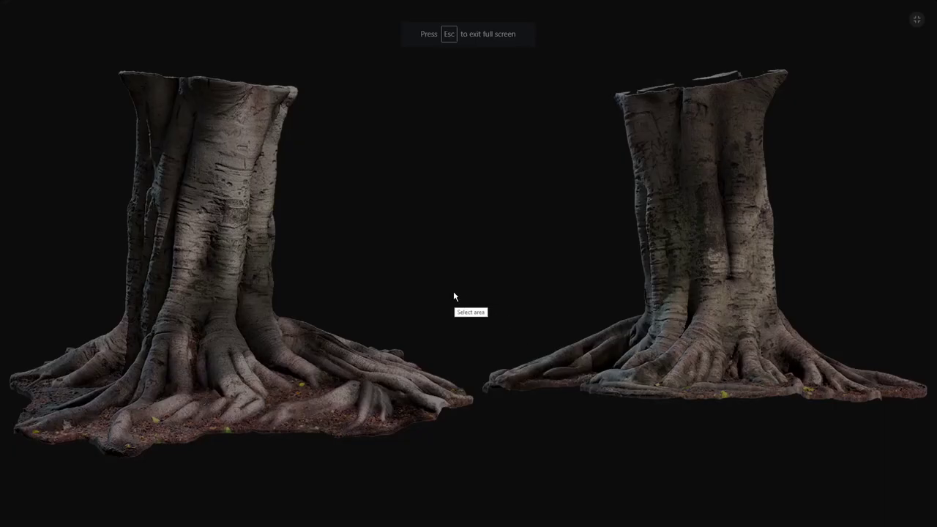
pyautogui.moveTo(30, 17); pyautogui.dragTo(935, 502)
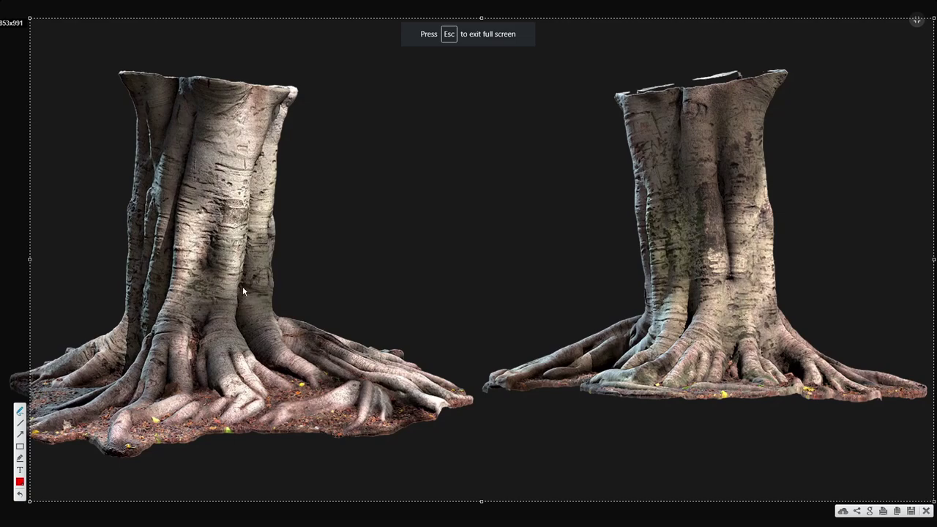
pyautogui.moveTo(225, 302); pyautogui.dragTo(225, 302)
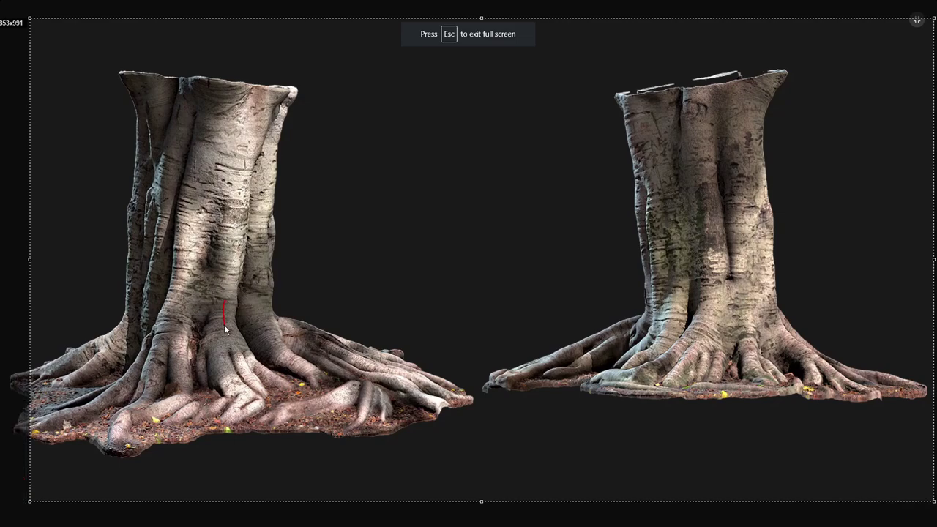
pyautogui.moveTo(238, 357)
pyautogui.mouseDown()
pyautogui.moveTo(248, 386)
pyautogui.moveTo(236, 420)
pyautogui.moveTo(198, 438)
pyautogui.mouseUp()
pyautogui.moveTo(277, 325)
pyautogui.mouseDown()
pyautogui.moveTo(317, 352)
pyautogui.moveTo(398, 376)
pyautogui.moveTo(469, 423)
pyautogui.mouseUp()
pyautogui.moveTo(370, 368); pyautogui.dragTo(354, 444)
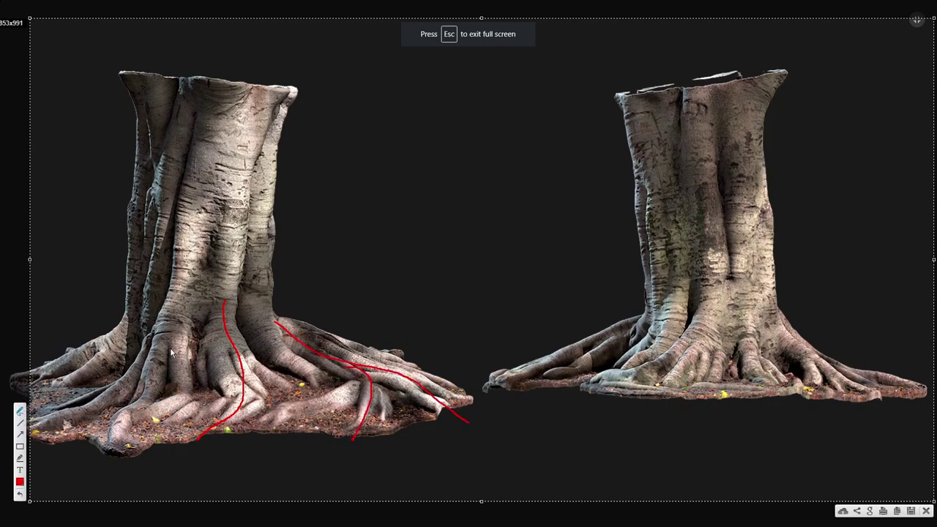
pyautogui.moveTo(158, 339)
pyautogui.mouseDown()
pyautogui.moveTo(160, 377)
pyautogui.moveTo(125, 426)
pyautogui.moveTo(118, 459)
pyautogui.mouseUp()
pyautogui.moveTo(143, 373)
pyautogui.mouseDown()
pyautogui.moveTo(64, 414)
pyautogui.moveTo(42, 443)
pyautogui.mouseUp()
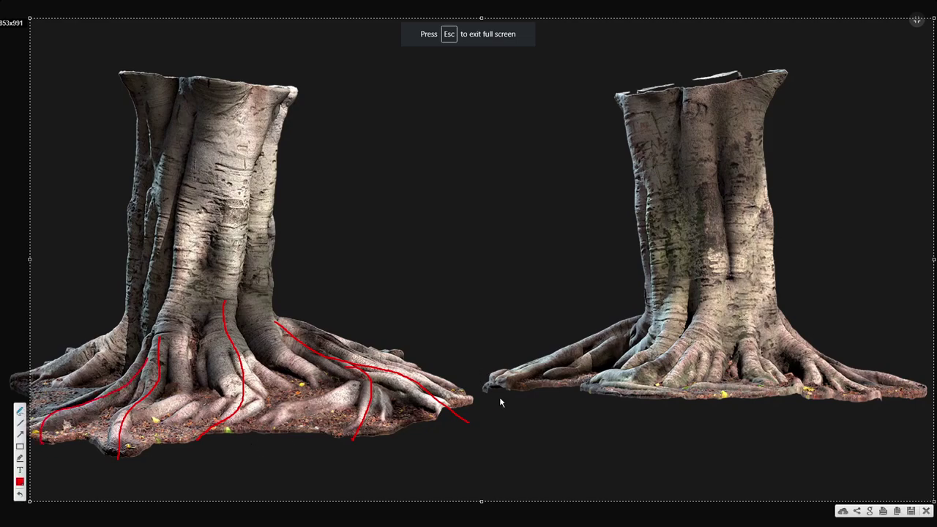
# Trace the roots spreading from the base of the right stump view in red
pyautogui.moveTo(700, 324)
pyautogui.mouseDown()
pyautogui.moveTo(589, 411)
pyautogui.moveTo(683, 388)
pyautogui.moveTo(681, 423)
pyautogui.mouseUp()
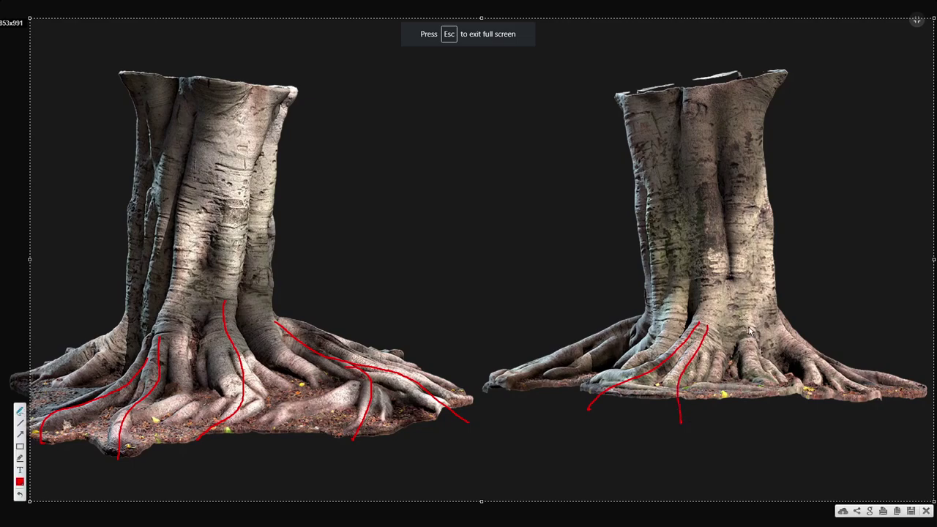
pyautogui.moveTo(748, 327)
pyautogui.mouseDown()
pyautogui.moveTo(748, 376)
pyautogui.moveTo(772, 414)
pyautogui.mouseUp()
pyautogui.moveTo(771, 323); pyautogui.dragTo(881, 411)
pyautogui.moveTo(637, 323)
pyautogui.mouseDown()
pyautogui.moveTo(518, 412)
pyautogui.moveTo(636, 324)
pyautogui.moveTo(504, 386)
pyautogui.moveTo(491, 414)
pyautogui.mouseUp()
# Circle the trunk sections of both stump views, discard the annotated capture and leave the full-screen preview
pyautogui.moveTo(753, 287)
pyautogui.mouseDown()
pyautogui.moveTo(652, 198)
pyautogui.moveTo(776, 184)
pyautogui.moveTo(765, 291)
pyautogui.moveTo(738, 291)
pyautogui.mouseUp()
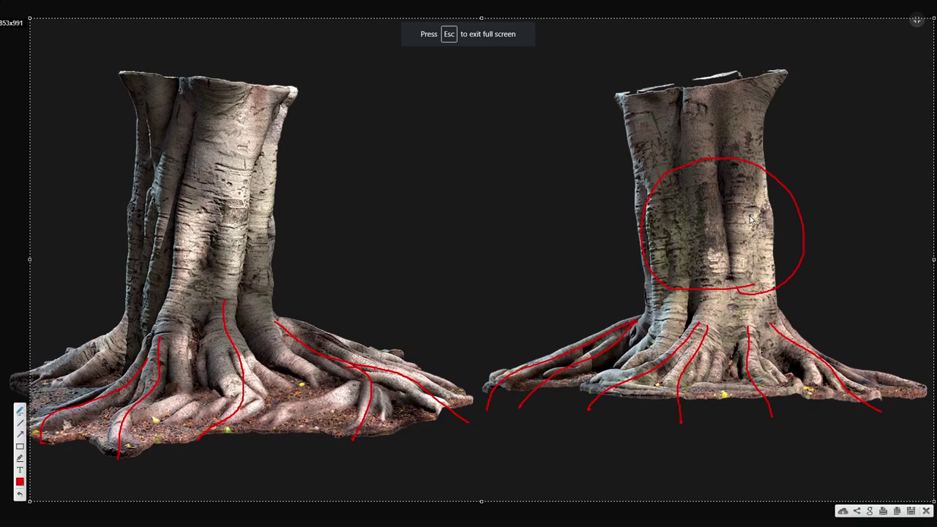
pyautogui.moveTo(297, 284)
pyautogui.mouseDown()
pyautogui.moveTo(136, 307)
pyautogui.moveTo(296, 141)
pyautogui.moveTo(303, 288)
pyautogui.moveTo(296, 279)
pyautogui.mouseUp()
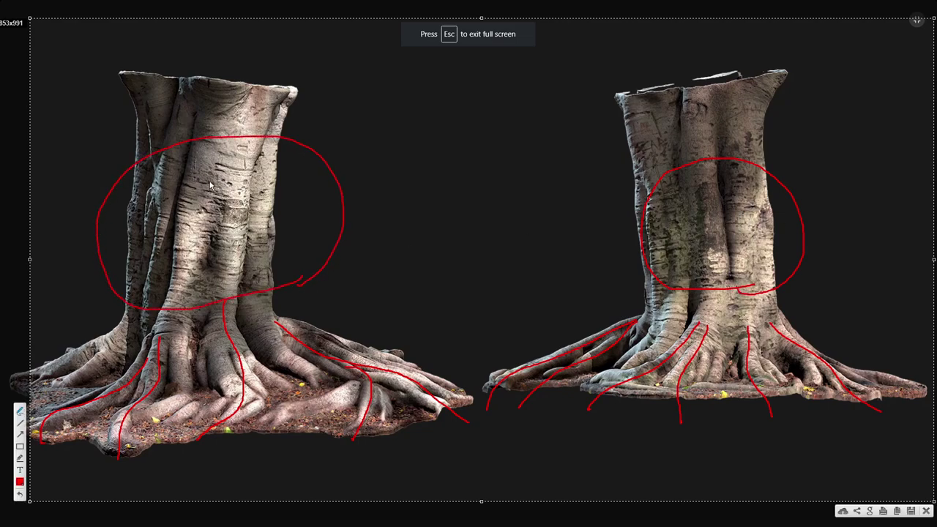
pyautogui.click(926, 512)
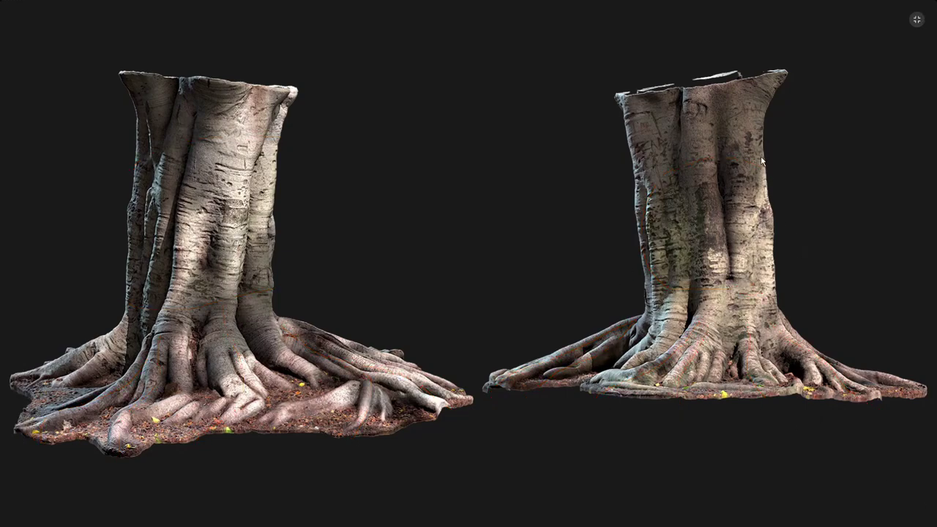
pyautogui.click(919, 18)
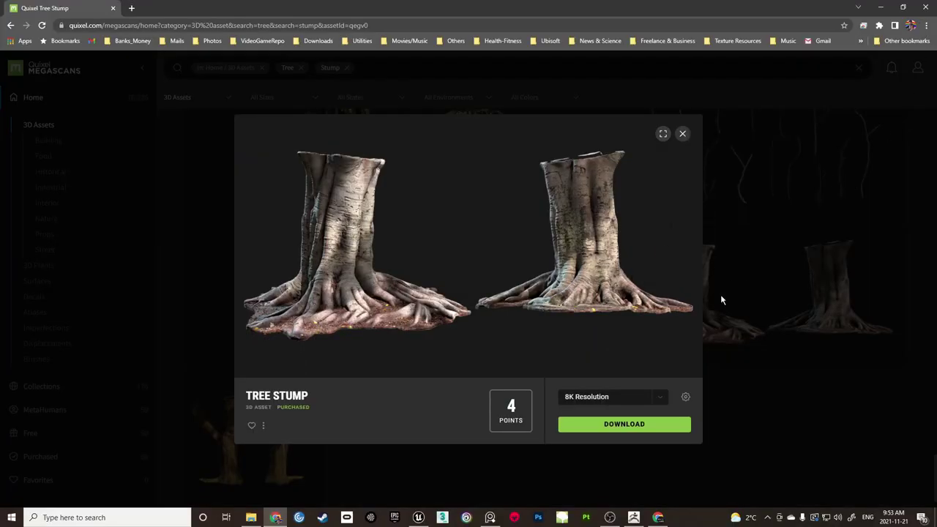
# Switch to the PureRef board and examine the tree with hanging roots in the Scale ref image
pyautogui.click(490, 518)
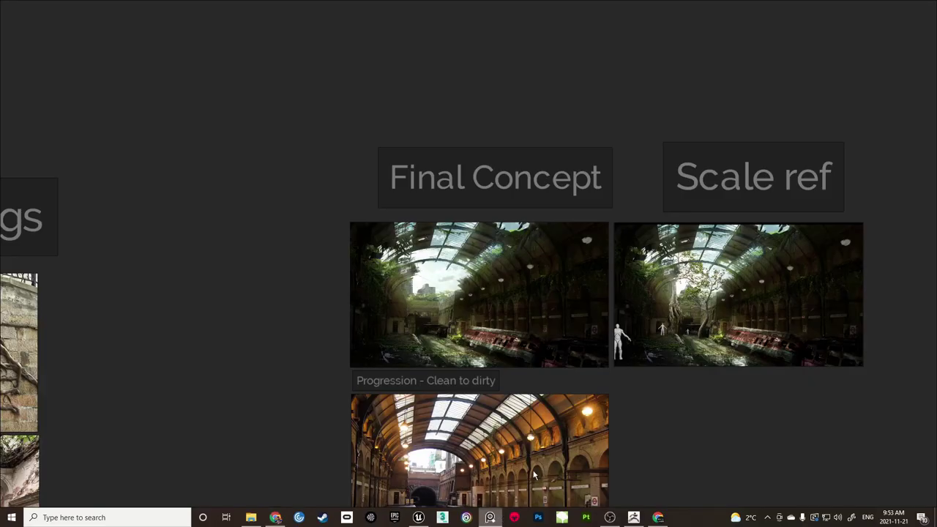
pyautogui.moveTo(702, 311); pyautogui.dragTo(616, 298, button='middle')
pyautogui.scroll(6, 616, 297)
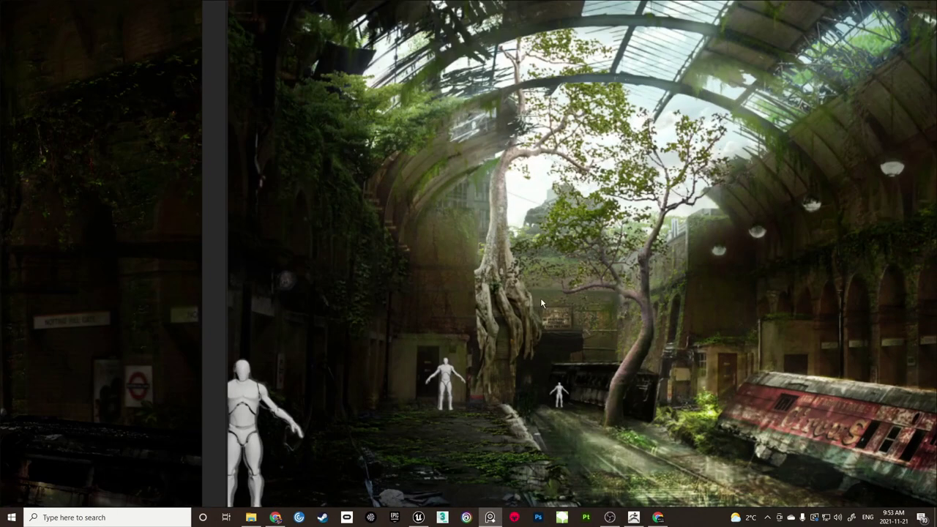
pyautogui.scroll(2, 541, 297)
pyautogui.moveTo(473, 300); pyautogui.dragTo(486, 304, button='middle')
pyautogui.scroll(3, 485, 304)
pyautogui.scroll(-3, 455, 193)
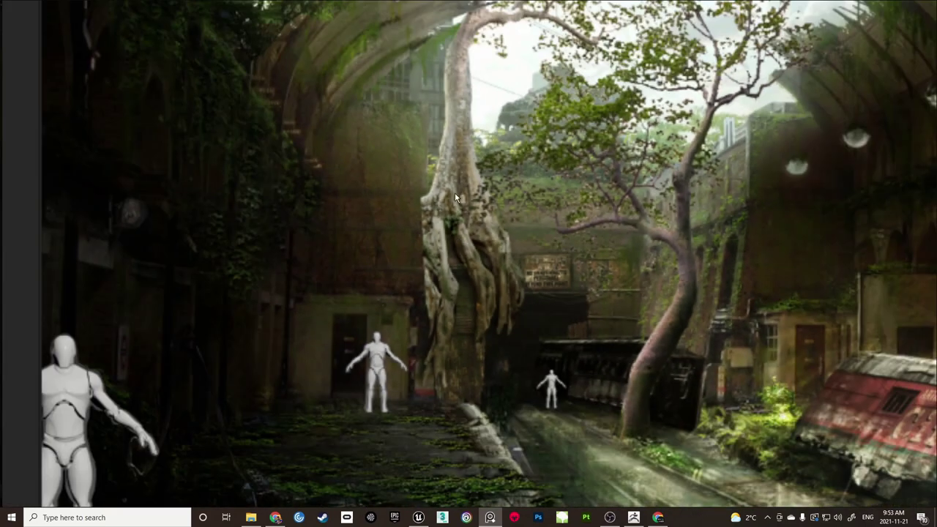
pyautogui.moveTo(495, 235); pyautogui.dragTo(487, 268, button='middle')
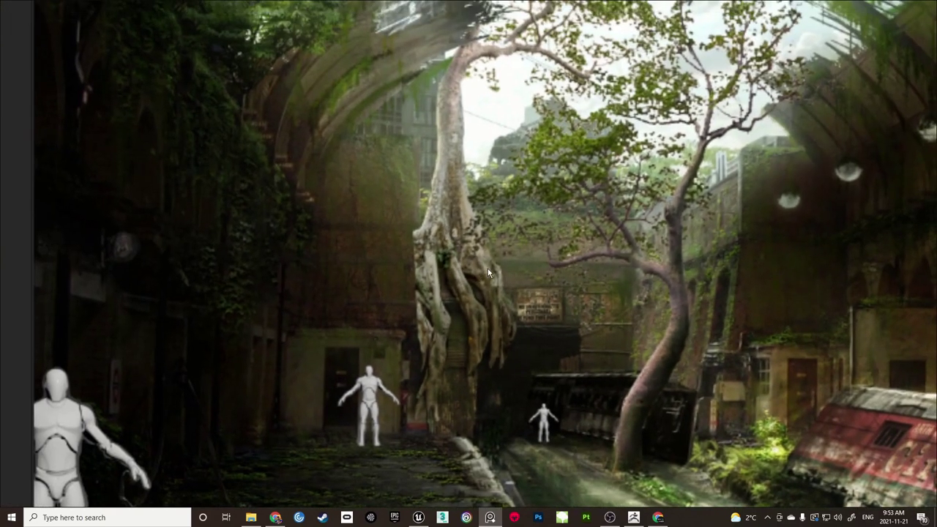
# Capture the area around the rooted tree and mark its trunk section with two red lines and a downward arrow
pyautogui.press('ctrl+Print')
pyautogui.moveTo(320, 59); pyautogui.dragTo(607, 452)
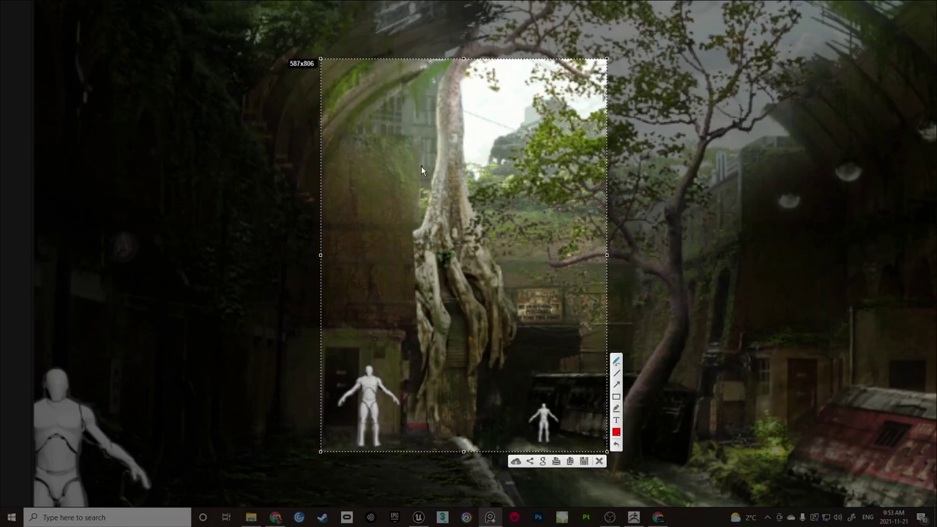
pyautogui.moveTo(426, 102); pyautogui.dragTo(478, 98)
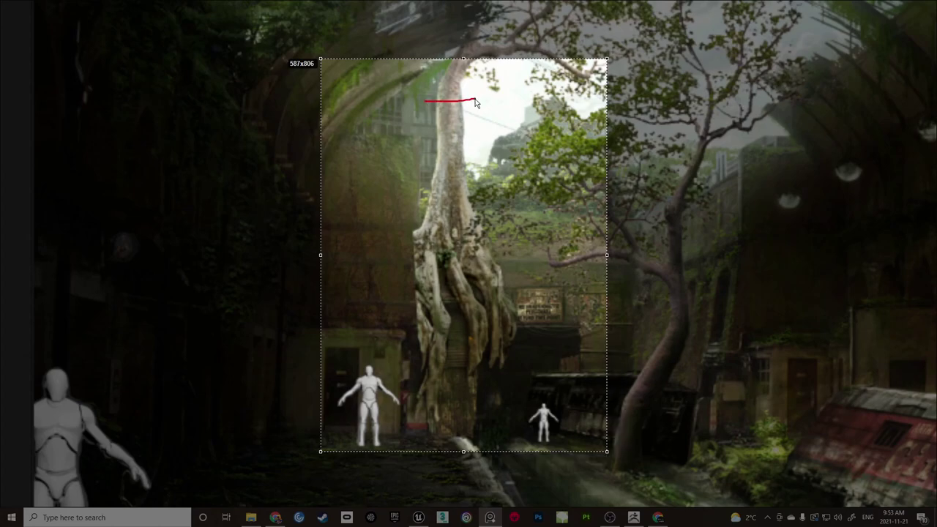
pyautogui.moveTo(405, 234); pyautogui.dragTo(501, 233)
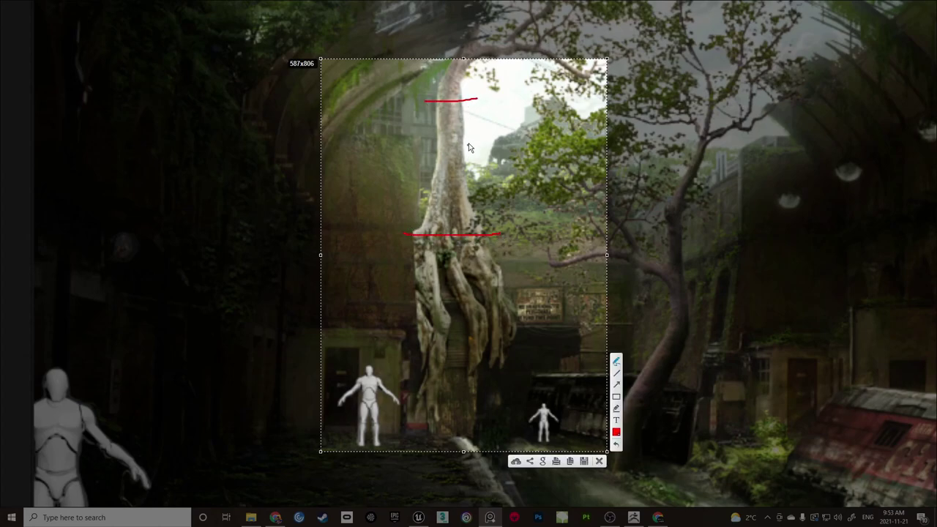
pyautogui.moveTo(467, 114); pyautogui.dragTo(467, 227)
# Sketch stump roots spreading outward from the trunk base and bending down to the hanging roots, and discard the capture
pyautogui.moveTo(481, 234); pyautogui.dragTo(547, 254)
pyautogui.moveTo(420, 234)
pyautogui.mouseDown()
pyautogui.moveTo(352, 256)
pyautogui.moveTo(395, 263)
pyautogui.mouseUp()
pyautogui.moveTo(452, 238)
pyautogui.mouseDown()
pyautogui.moveTo(501, 270)
pyautogui.moveTo(489, 244)
pyautogui.moveTo(563, 274)
pyautogui.mouseUp()
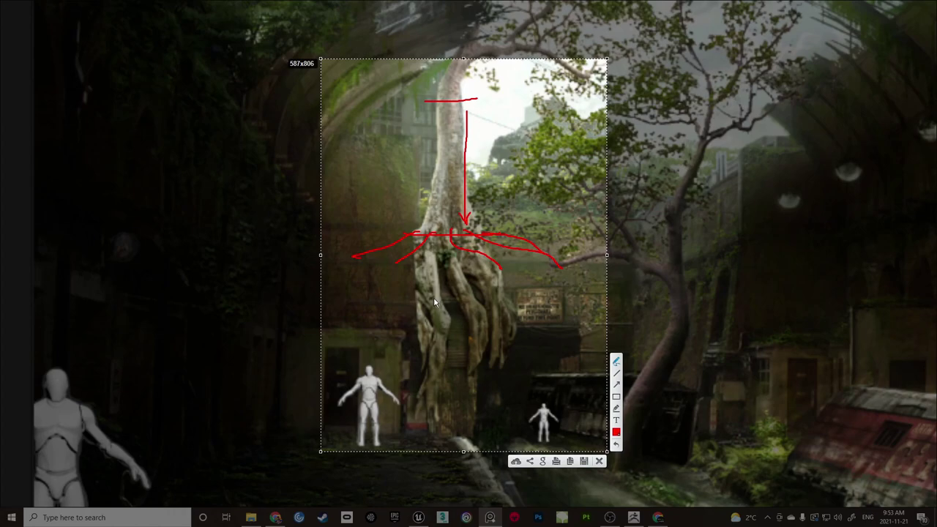
pyautogui.moveTo(525, 258)
pyautogui.mouseDown()
pyautogui.moveTo(500, 315)
pyautogui.moveTo(462, 329)
pyautogui.moveTo(473, 329)
pyautogui.mouseUp()
pyautogui.moveTo(381, 260)
pyautogui.mouseDown()
pyautogui.moveTo(428, 312)
pyautogui.moveTo(440, 310)
pyautogui.mouseUp()
pyautogui.click(599, 461)
# Switch to the Unreal Engine level and examine the brick roof and corner above the tunnel arch
pyautogui.click(419, 518)
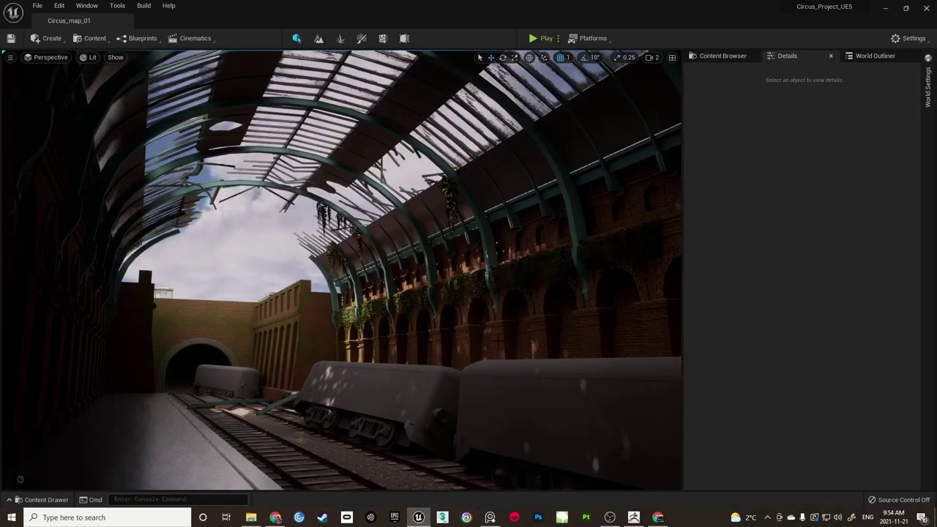
pyautogui.press('w')
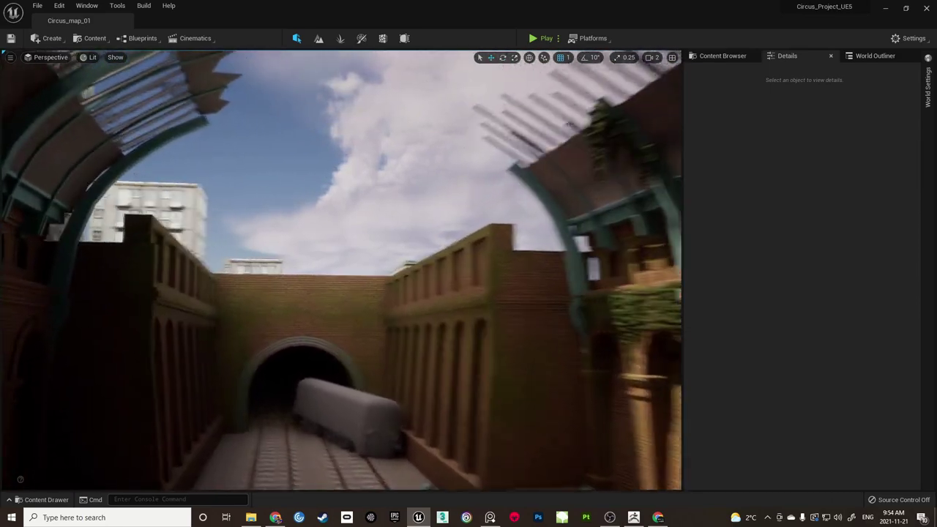
pyautogui.press('w')
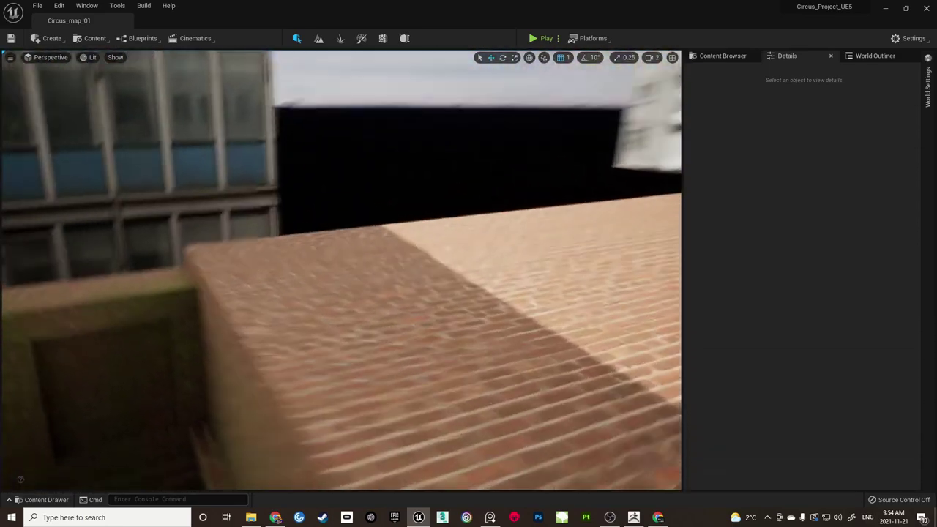
pyautogui.moveTo(441, 219); pyautogui.dragTo(492, 287, button='right')
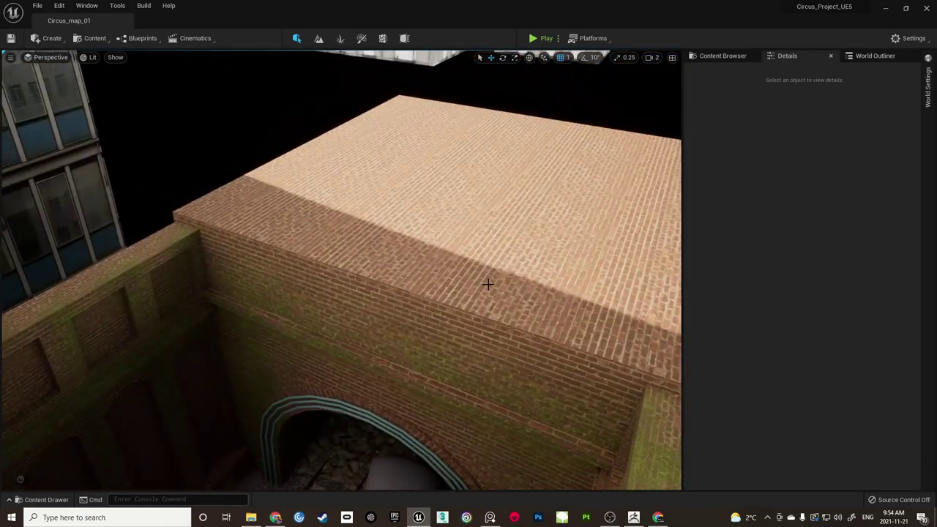
# Capture the viewport and outline a tree trunk in red standing on the brick roof's corner above the tunnel
pyautogui.press('Print')
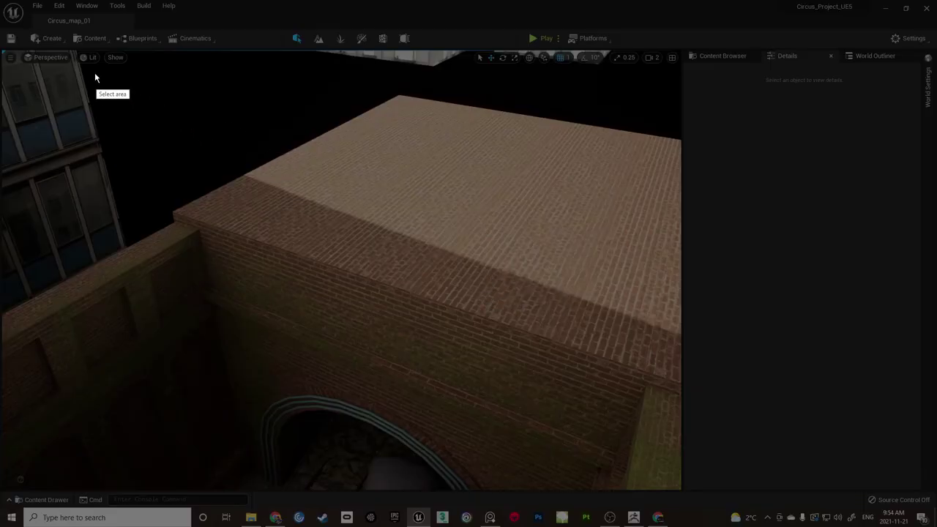
pyautogui.moveTo(22, 63); pyautogui.dragTo(586, 462)
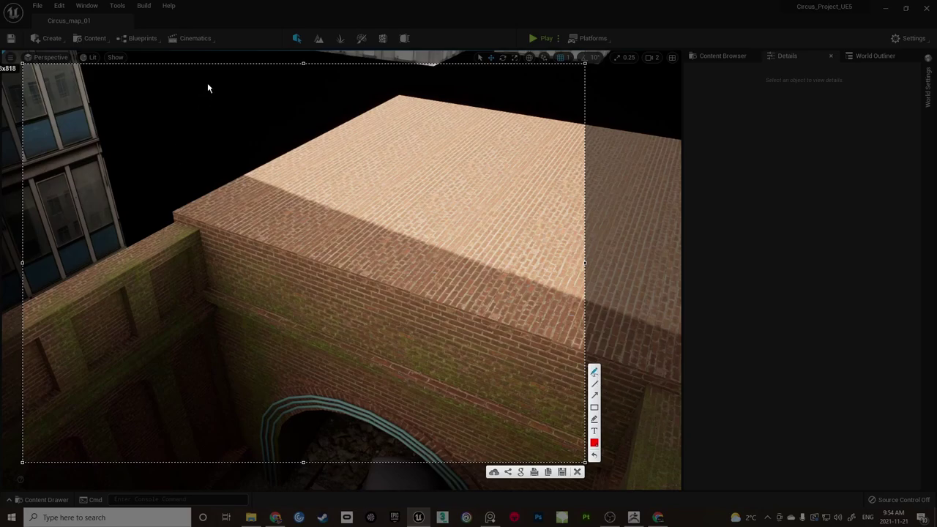
pyautogui.moveTo(209, 79); pyautogui.dragTo(211, 195)
pyautogui.moveTo(194, 228); pyautogui.dragTo(196, 229)
pyautogui.moveTo(263, 80); pyautogui.dragTo(268, 198)
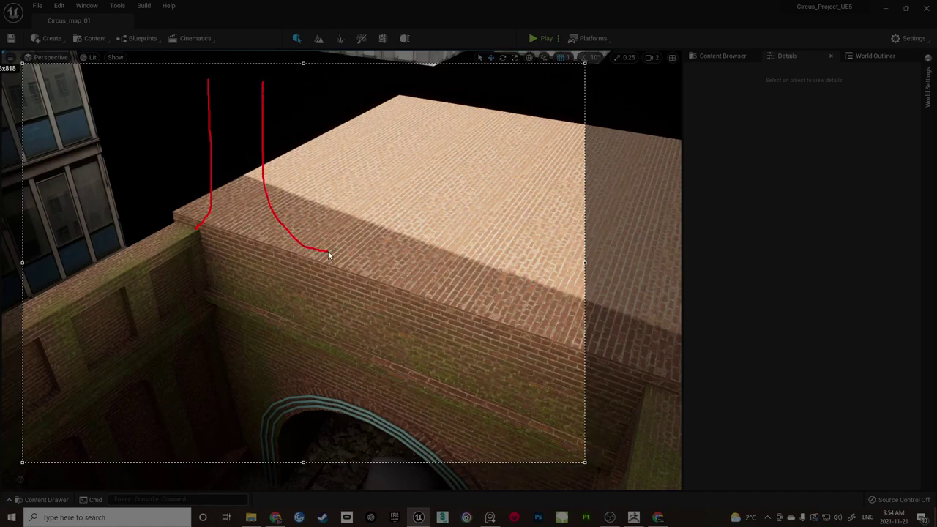
pyautogui.moveTo(329, 251); pyautogui.dragTo(343, 257)
# Sketch roots hanging down the brick wall and spreading along the ledges from the trunk, and discard the capture
pyautogui.moveTo(201, 229); pyautogui.dragTo(202, 229)
pyautogui.moveTo(216, 319); pyautogui.dragTo(216, 320)
pyautogui.moveTo(227, 253)
pyautogui.mouseDown()
pyautogui.moveTo(227, 324)
pyautogui.moveTo(229, 317)
pyautogui.mouseUp()
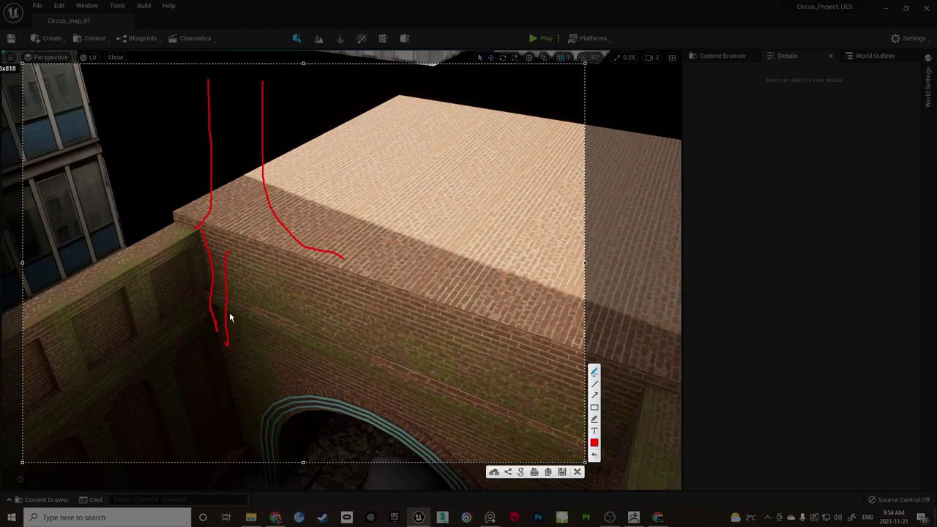
pyautogui.moveTo(234, 253)
pyautogui.mouseDown()
pyautogui.moveTo(240, 292)
pyautogui.moveTo(276, 265)
pyautogui.mouseUp()
pyautogui.moveTo(273, 316); pyautogui.dragTo(257, 387)
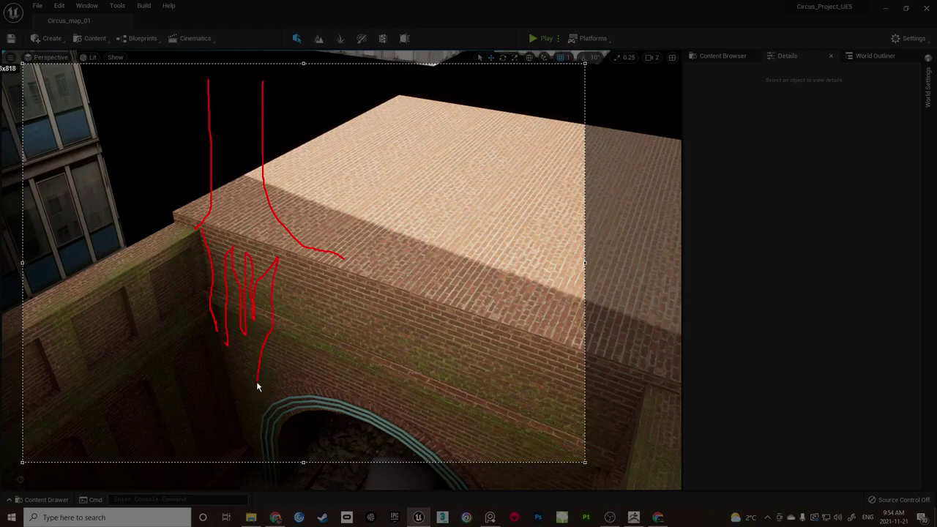
pyautogui.moveTo(291, 261)
pyautogui.mouseDown()
pyautogui.moveTo(383, 335)
pyautogui.moveTo(359, 288)
pyautogui.moveTo(324, 264)
pyautogui.moveTo(395, 272)
pyautogui.moveTo(320, 261)
pyautogui.mouseUp()
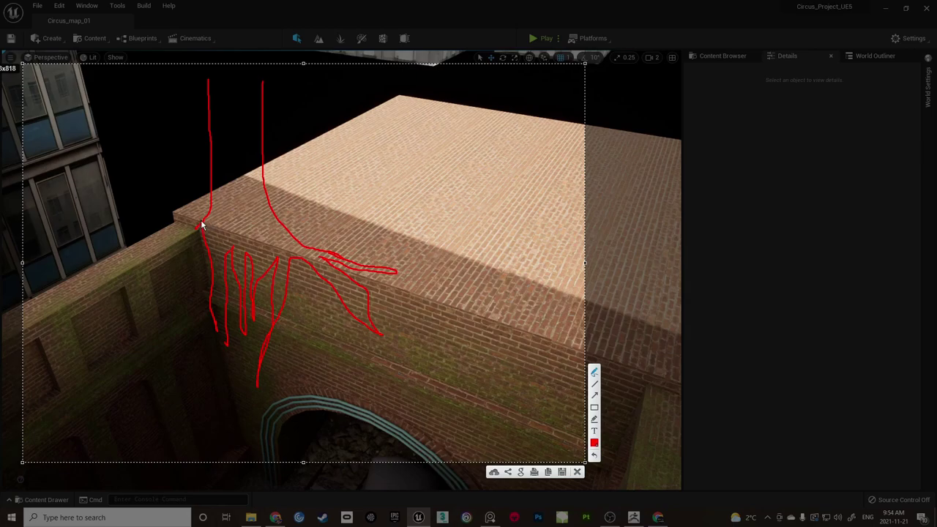
pyautogui.moveTo(202, 224); pyautogui.dragTo(119, 267)
pyautogui.click(578, 472)
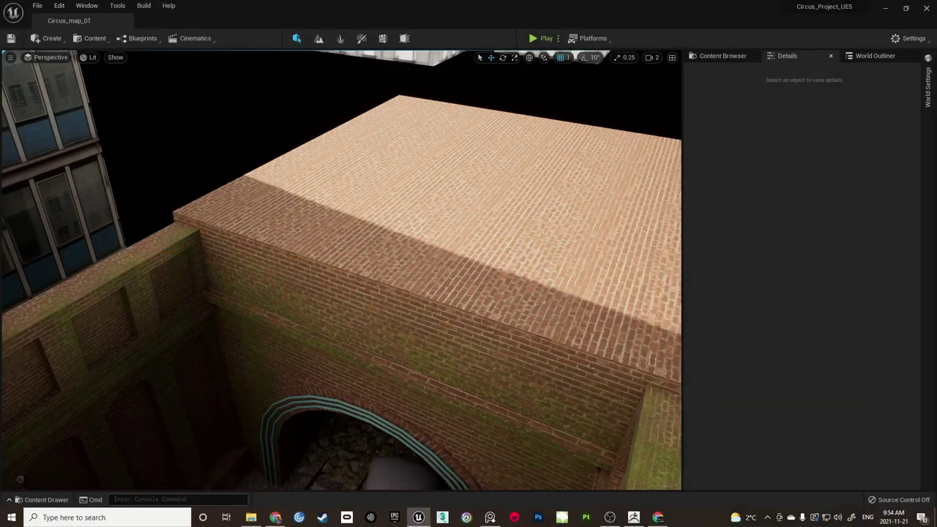
# Frame the wall above the tunnel arch from low between the side walls, and capture the viewport area for sketching
pyautogui.press('w')
pyautogui.moveTo(580, 473)
pyautogui.mouseDown(button='right')
pyautogui.moveTo(513, 483)
pyautogui.moveTo(439, 469)
pyautogui.moveTo(410, 381)
pyautogui.moveTo(330, 315)
pyautogui.moveTo(359, 205)
pyautogui.moveTo(344, 249)
pyautogui.moveTo(334, 191)
pyautogui.moveTo(358, 296)
pyautogui.moveTo(341, 216)
pyautogui.mouseUp(button='right')
pyautogui.press('w')
pyautogui.press('s')
pyautogui.moveTo(543, 424); pyautogui.dragTo(466, 302, button='right')
pyautogui.press('Print')
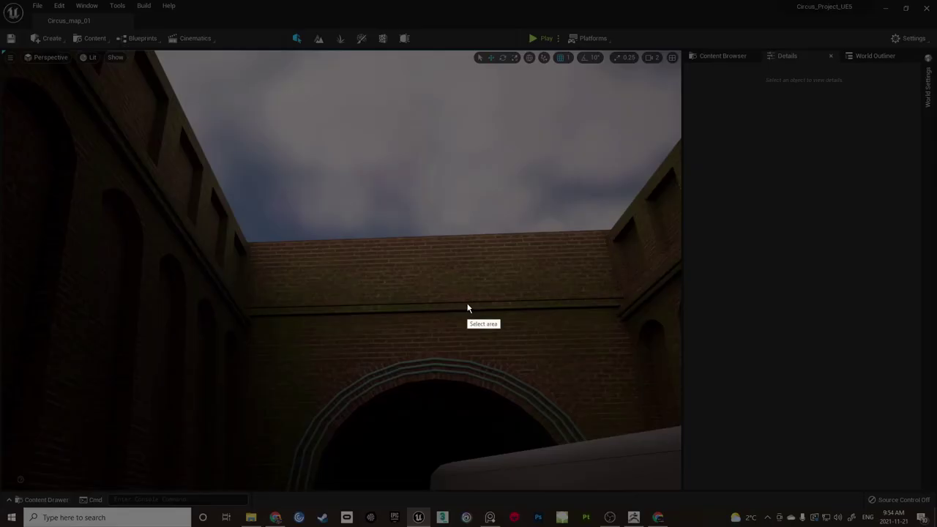
pyautogui.moveTo(107, 55)
pyautogui.mouseDown()
pyautogui.moveTo(636, 426)
pyautogui.moveTo(649, 476)
pyautogui.mouseUp()
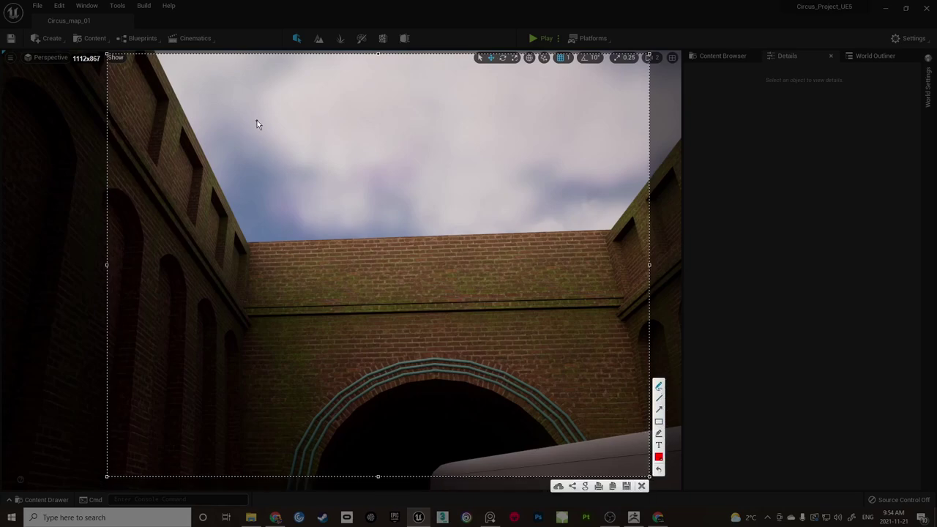
# Sketch one side of the trunk at the wall's corner with roots hanging down the bricks and reaching along the roof edge
pyautogui.click(256, 85)
pyautogui.moveTo(255, 187)
pyautogui.mouseDown()
pyautogui.moveTo(243, 227)
pyautogui.moveTo(252, 353)
pyautogui.mouseUp()
pyautogui.moveTo(265, 257)
pyautogui.mouseDown()
pyautogui.moveTo(255, 355)
pyautogui.moveTo(279, 280)
pyautogui.mouseUp()
pyautogui.moveTo(290, 349)
pyautogui.mouseDown()
pyautogui.moveTo(285, 253)
pyautogui.moveTo(301, 293)
pyautogui.moveTo(307, 403)
pyautogui.moveTo(312, 330)
pyautogui.mouseUp()
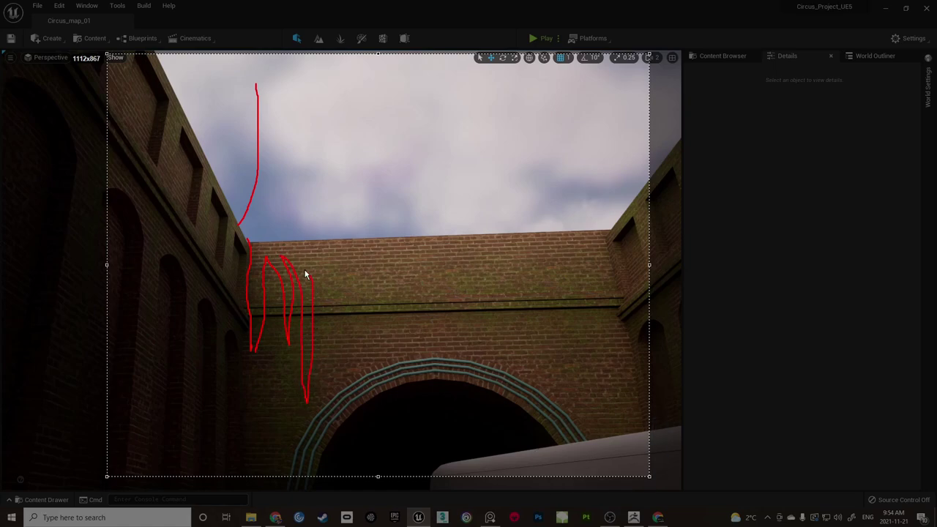
pyautogui.moveTo(305, 273)
pyautogui.mouseDown()
pyautogui.moveTo(292, 248)
pyautogui.moveTo(330, 239)
pyautogui.moveTo(380, 246)
pyautogui.moveTo(387, 274)
pyautogui.moveTo(326, 247)
pyautogui.moveTo(299, 242)
pyautogui.moveTo(293, 256)
pyautogui.mouseUp()
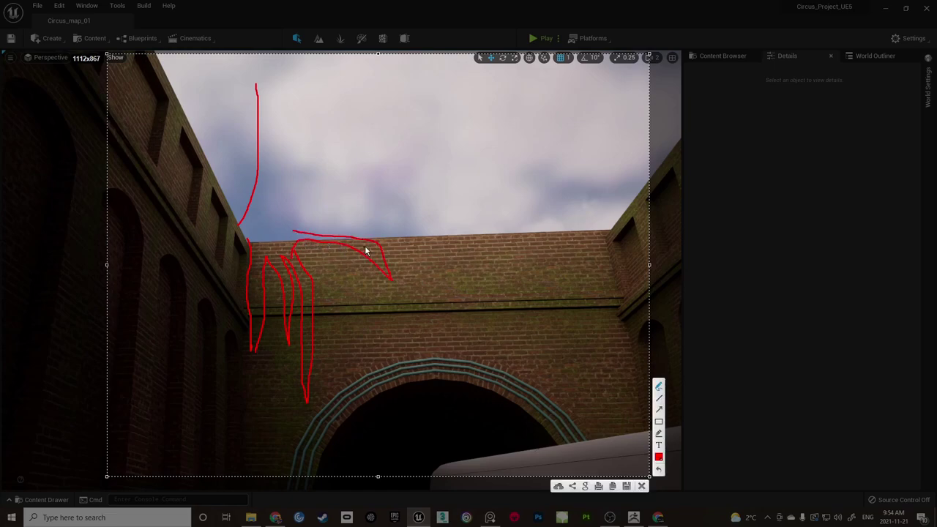
# Add more roots along the roof edge and down the wall, outline the trunk's other side, and discard the capture
pyautogui.moveTo(348, 240)
pyautogui.mouseDown()
pyautogui.moveTo(406, 241)
pyautogui.moveTo(418, 256)
pyautogui.moveTo(373, 245)
pyautogui.mouseUp()
pyautogui.moveTo(315, 307); pyautogui.dragTo(326, 358)
pyautogui.moveTo(280, 306)
pyautogui.mouseDown()
pyautogui.moveTo(274, 353)
pyautogui.moveTo(285, 298)
pyautogui.mouseUp()
pyautogui.moveTo(303, 236); pyautogui.dragTo(277, 79)
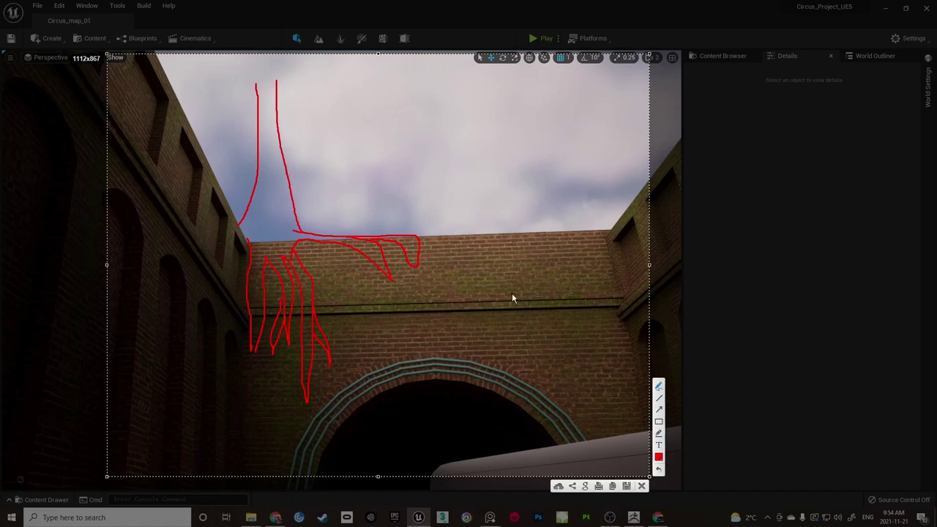
pyautogui.click(642, 487)
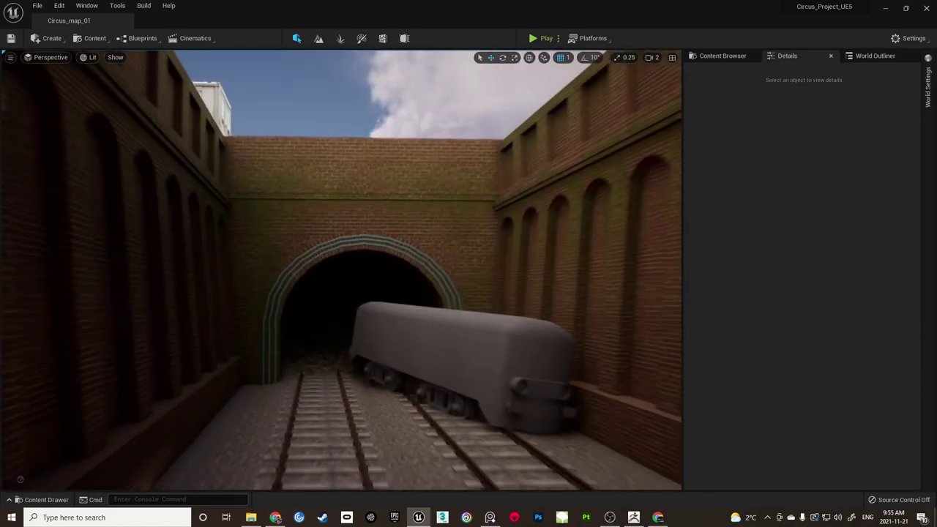
pyautogui.moveTo(341, 270); pyautogui.dragTo(315, 258, button='right')
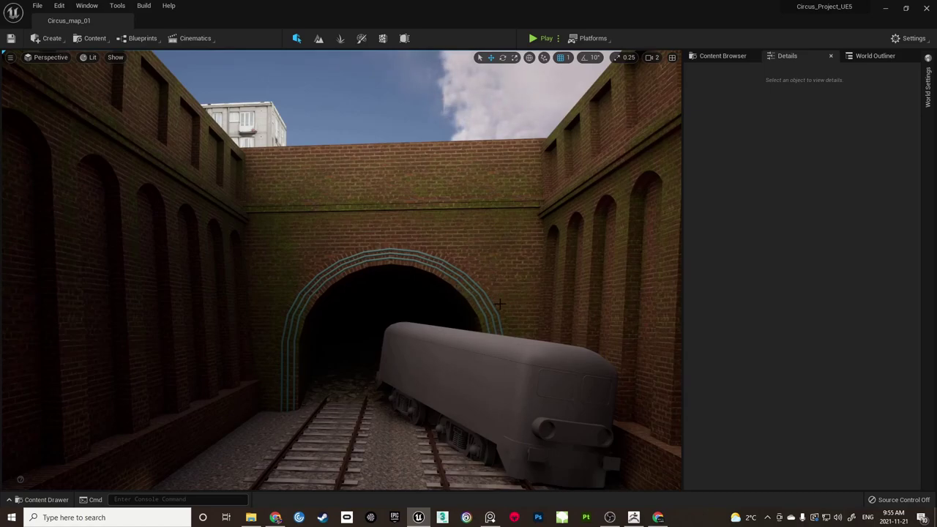
# Switch to the Megascans page in Chrome and examine the Tree Stump asset's download settings and resolution choices
pyautogui.click(635, 517)
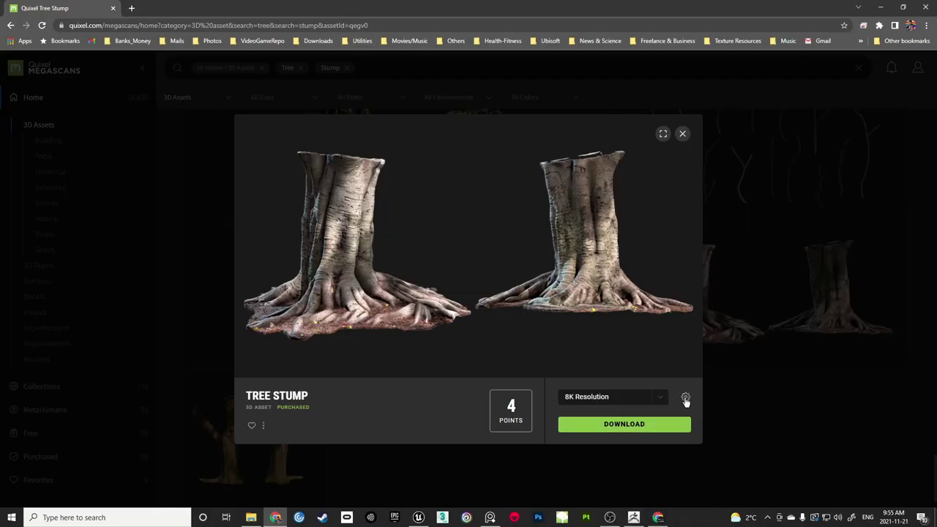
pyautogui.click(687, 398)
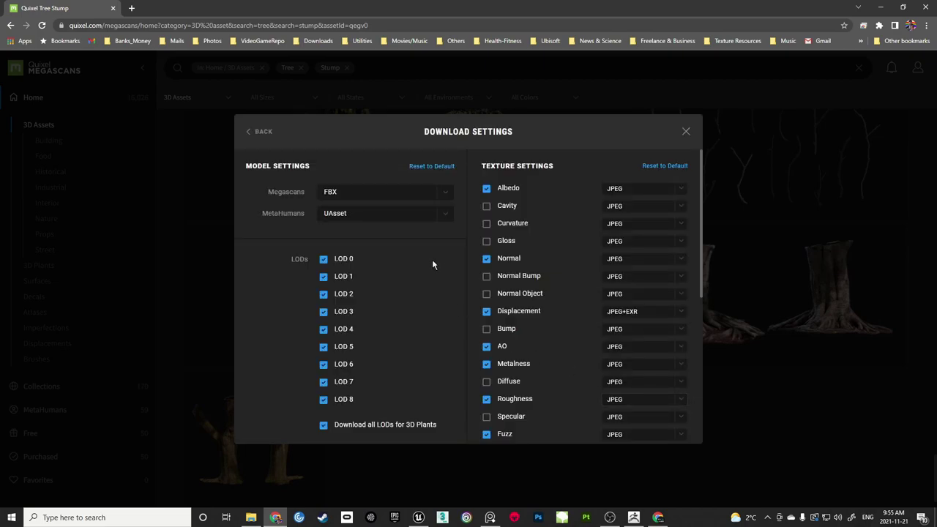
pyautogui.click(686, 131)
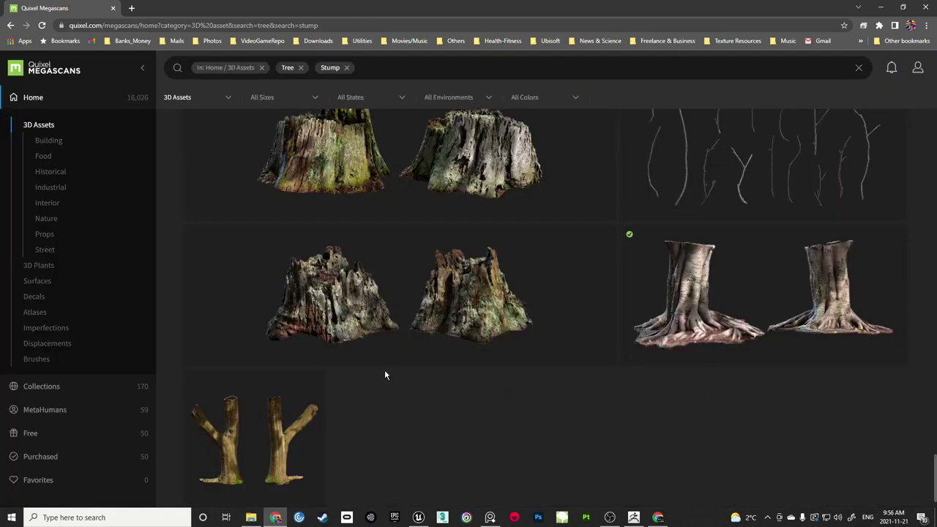
pyautogui.click(756, 322)
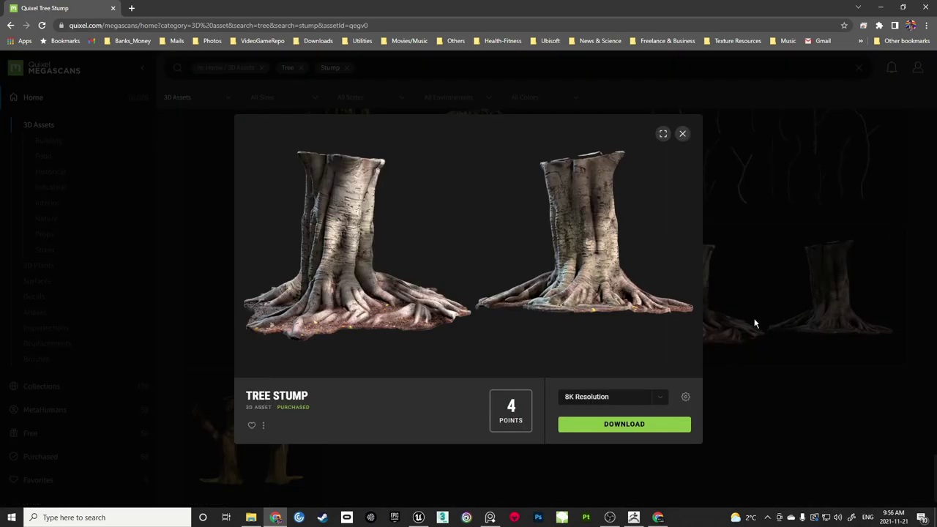
pyautogui.click(661, 398)
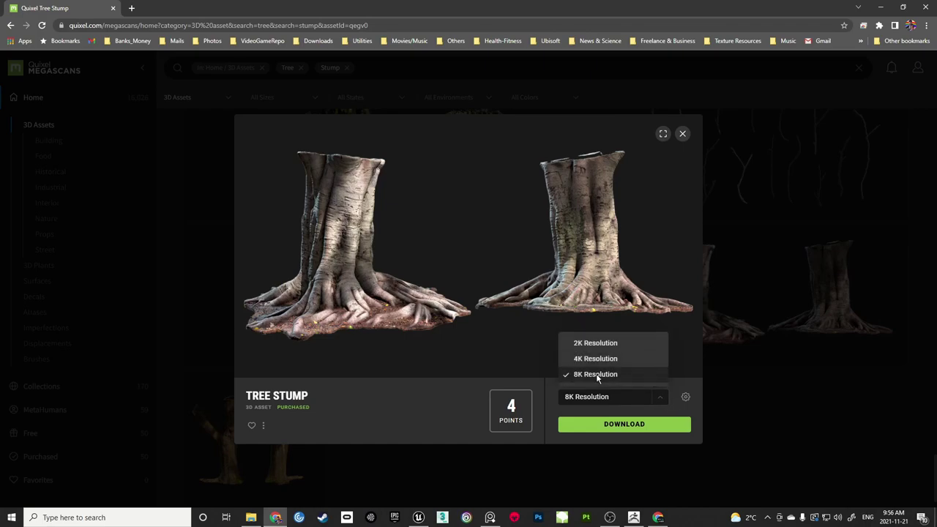
pyautogui.click(691, 386)
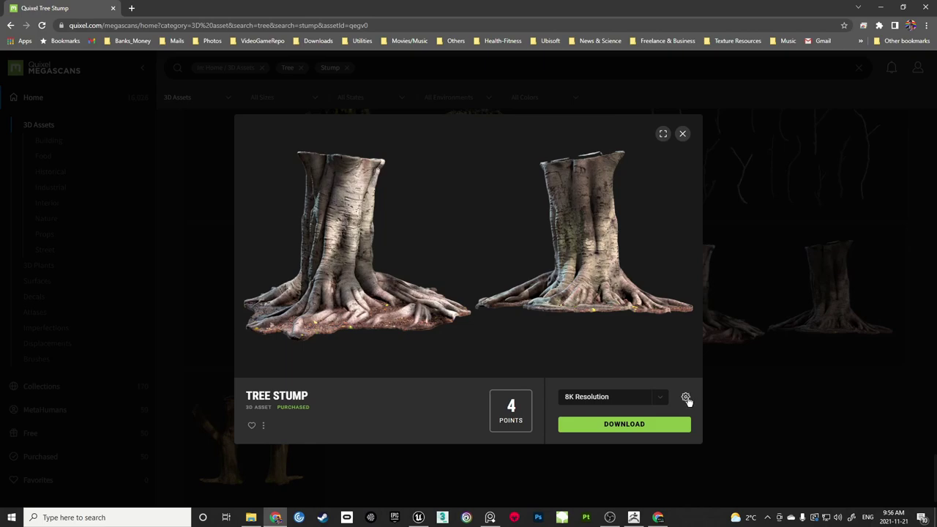
# Review the Megascans model formats in the download settings and set the MetaHumans format to UAsset + Source Asset
pyautogui.click(687, 400)
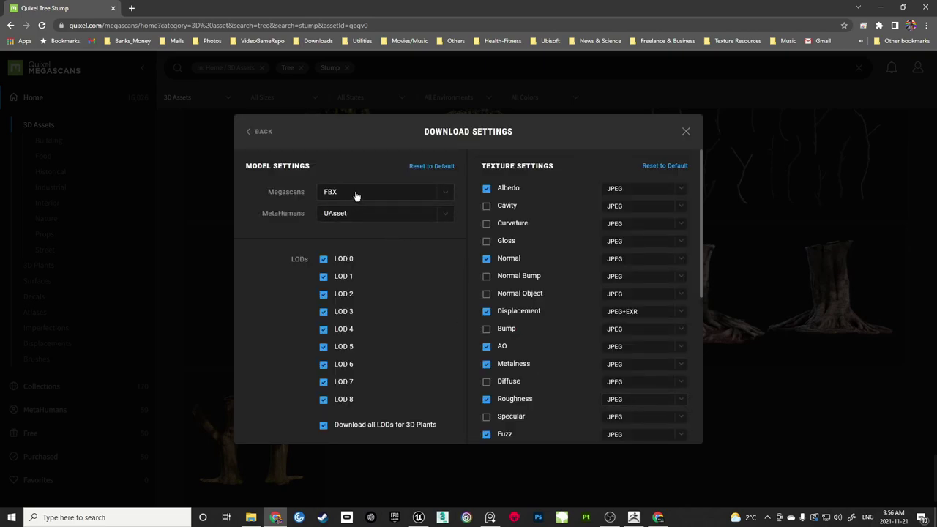
pyautogui.click(449, 195)
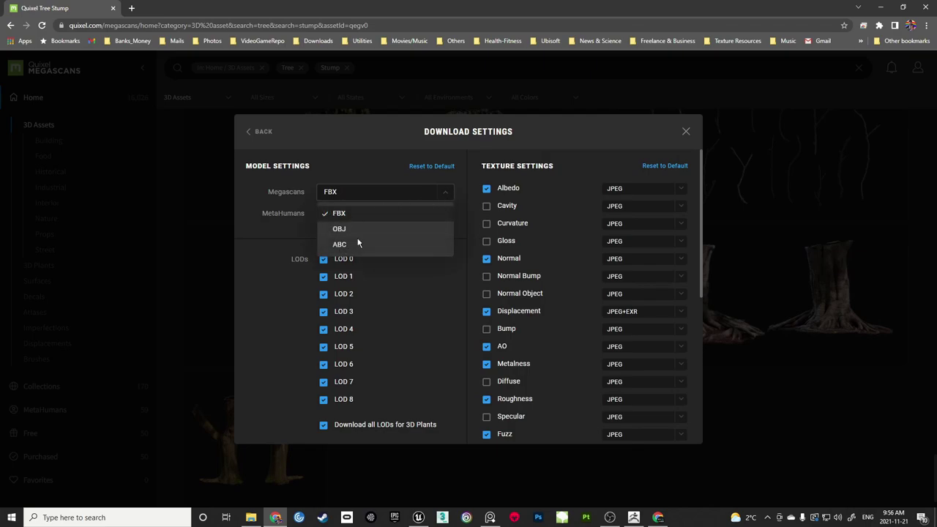
pyautogui.click(265, 254)
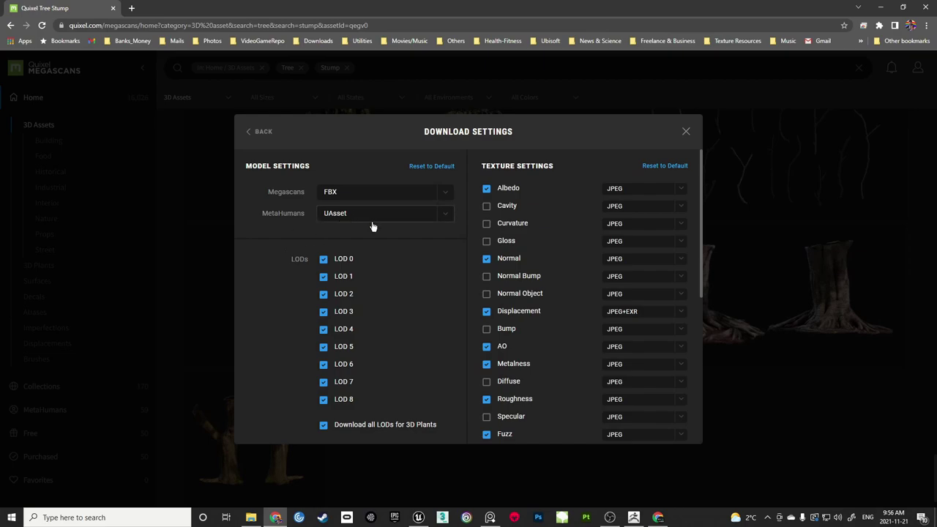
pyautogui.click(447, 216)
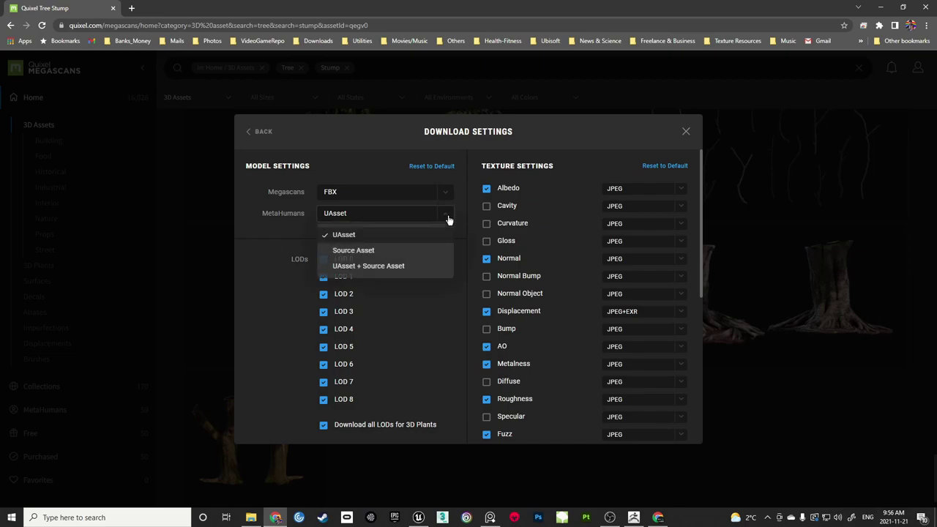
pyautogui.click(380, 267)
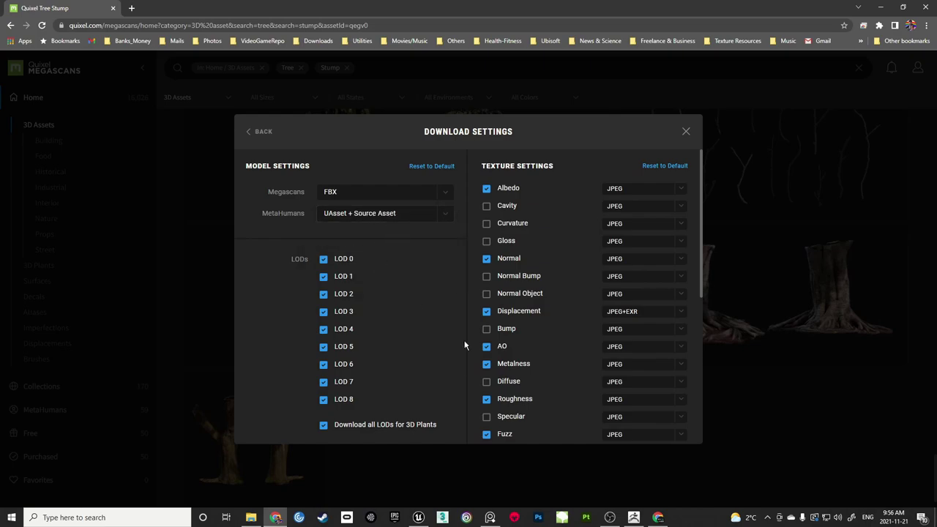
# Enable the Source ZTool and Brushes extras for downloads, and close the Tree Stump asset
pyautogui.moveTo(701, 264); pyautogui.dragTo(709, 368)
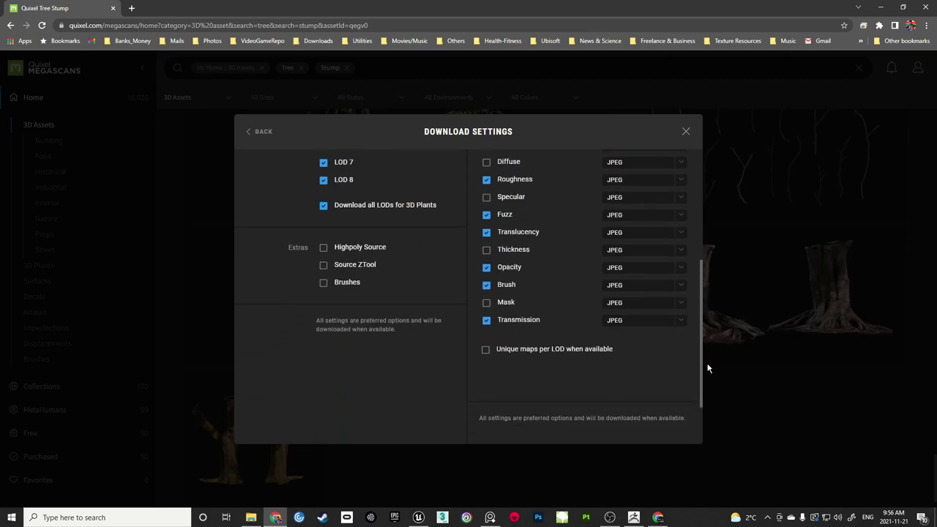
pyautogui.click(325, 267)
pyautogui.click(325, 283)
pyautogui.scroll(3, 347, 320)
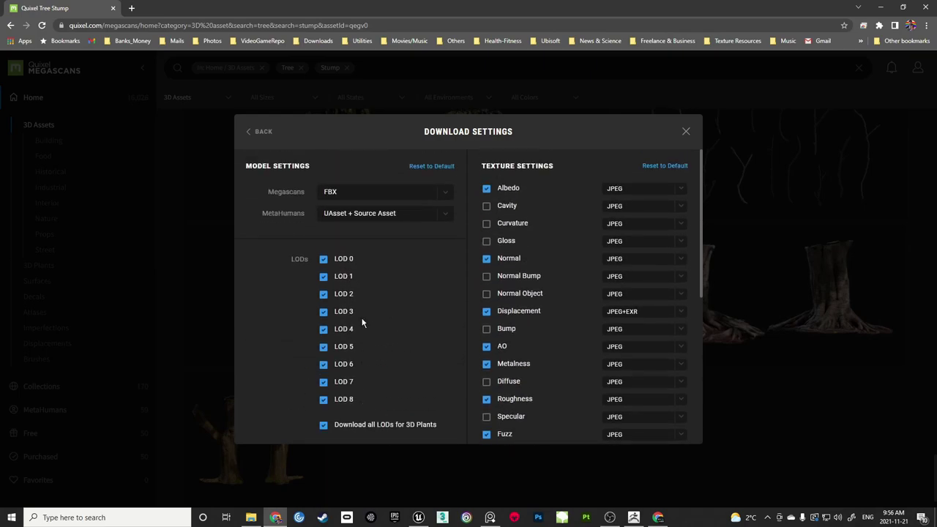
pyautogui.click(264, 132)
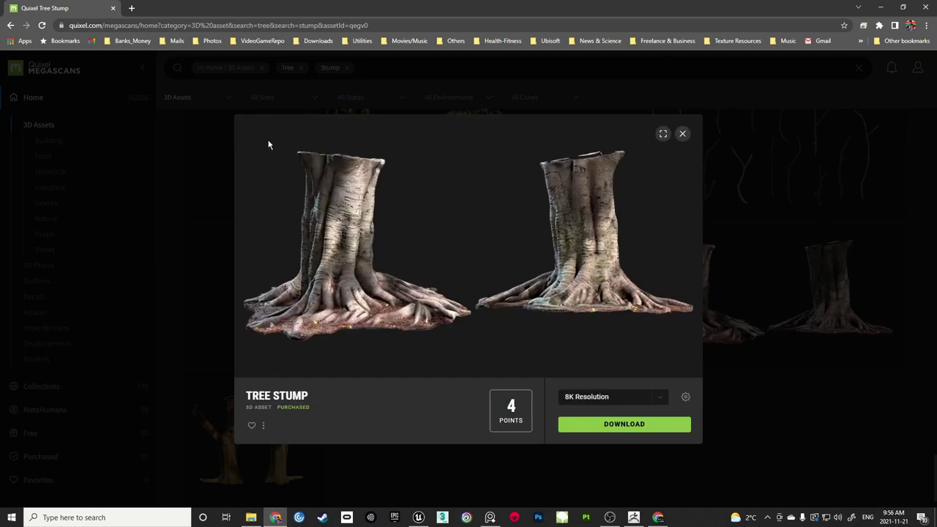
pyautogui.click(611, 427)
pyautogui.click(682, 133)
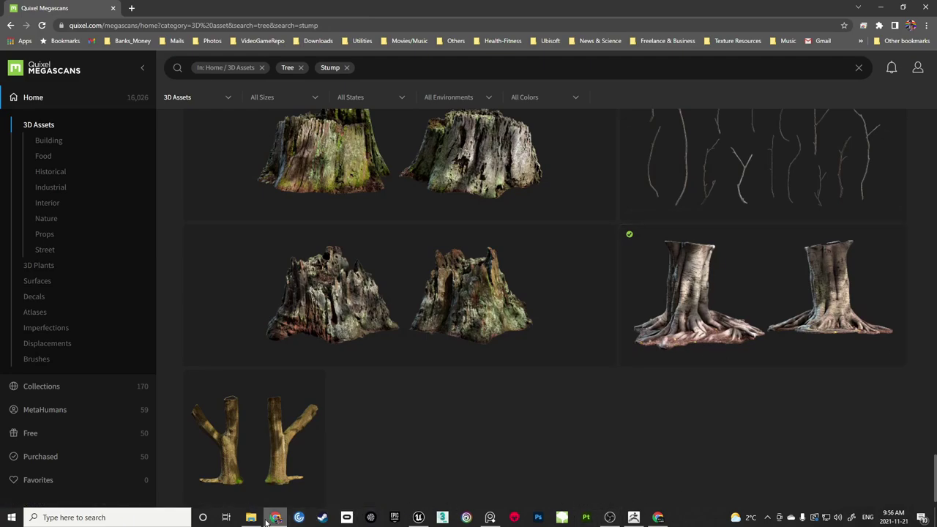
# Switch to File Explorer and open the Projects folder on the DATA (G:) drive
pyautogui.click(256, 520)
pyautogui.doubleClick(324, 310)
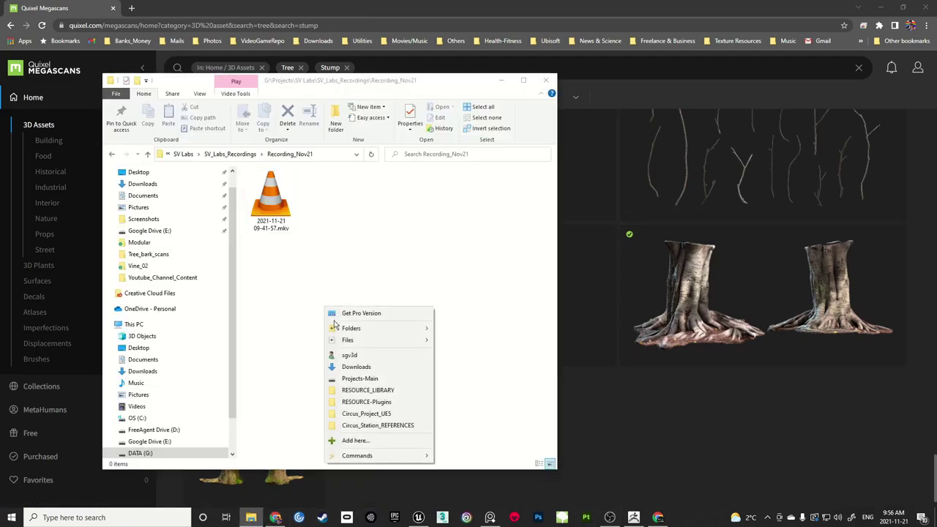
pyautogui.click(393, 252)
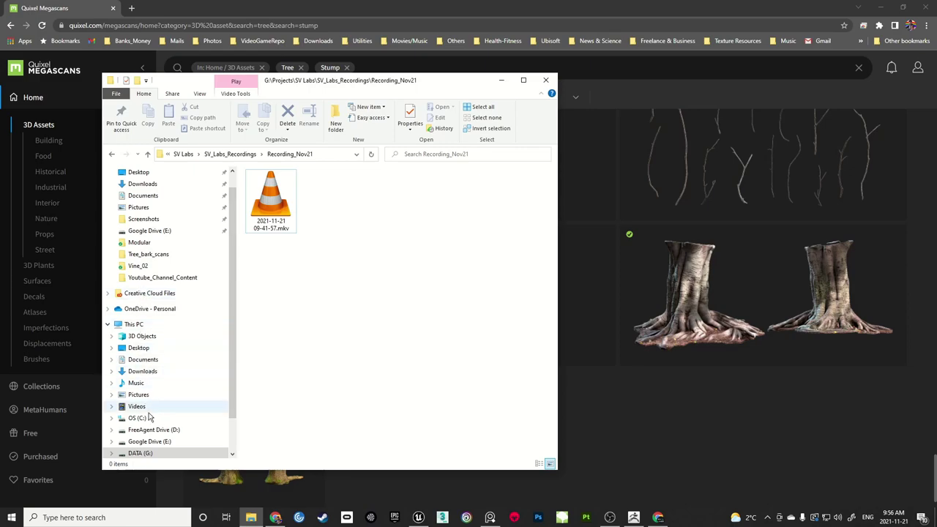
pyautogui.click(140, 452)
pyautogui.doubleClick(280, 189)
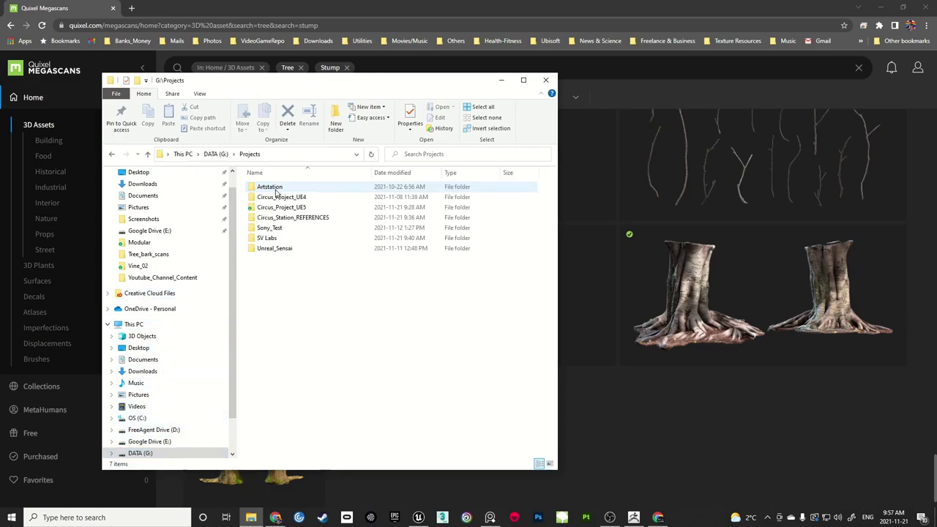
# Open the Tree_Stump folder inside Circus_Project_UE5's Content\Textures\Vegetation\Trees, and widen the window to show its files
pyautogui.doubleClick(283, 207)
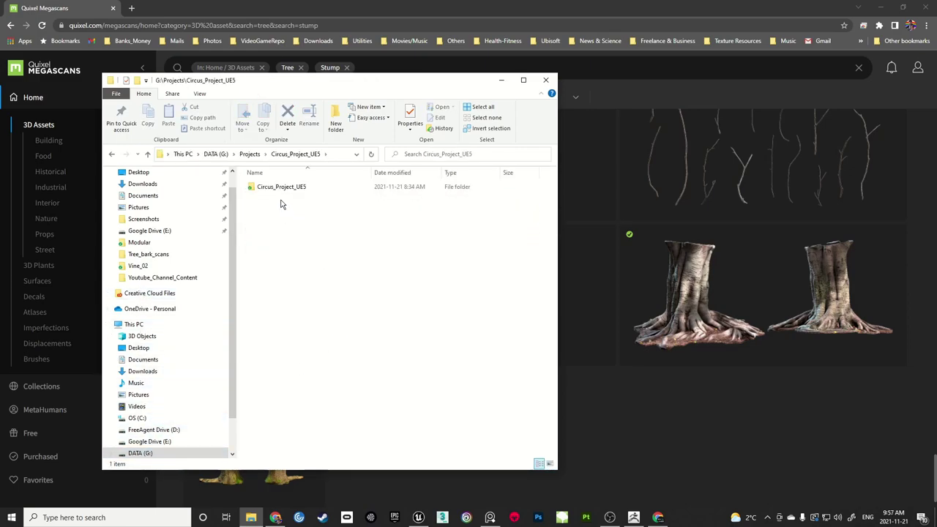
pyautogui.doubleClick(281, 187)
pyautogui.doubleClick(270, 197)
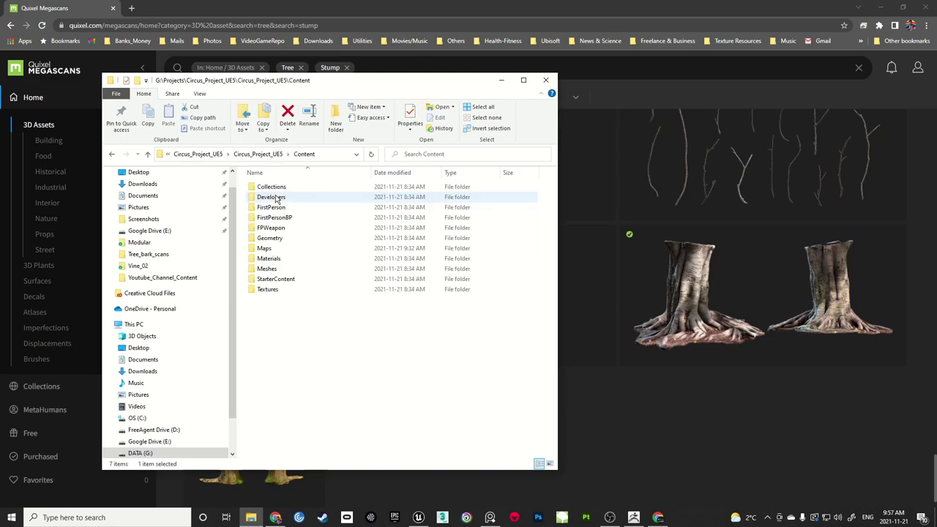
pyautogui.doubleClick(278, 291)
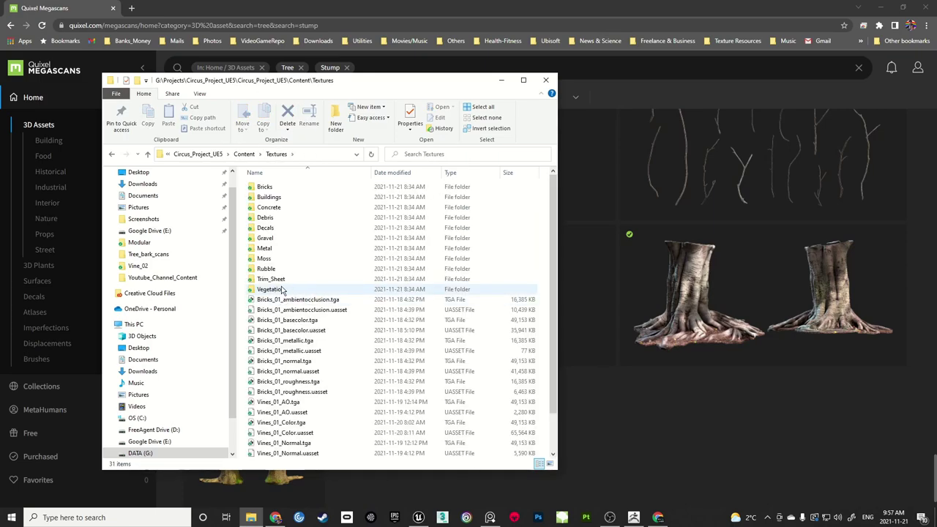
pyautogui.doubleClick(280, 290)
pyautogui.doubleClick(263, 188)
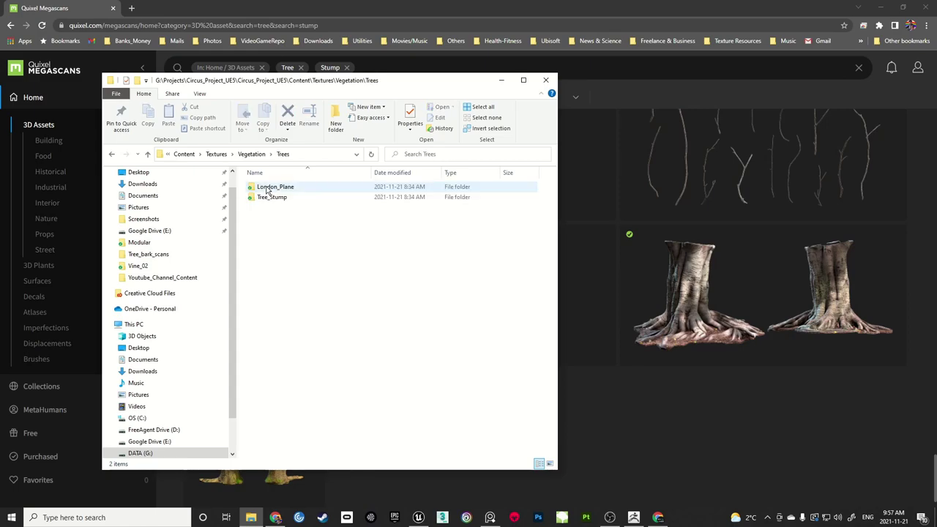
pyautogui.doubleClick(280, 198)
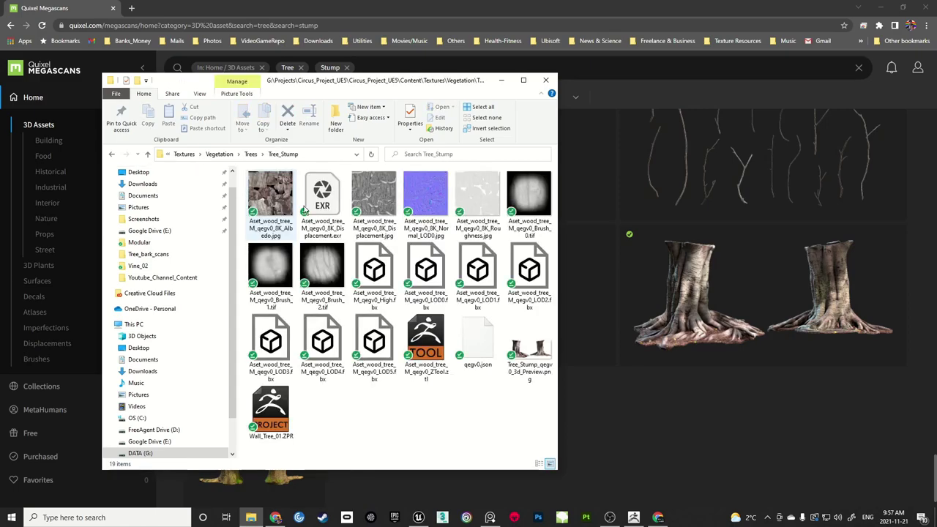
pyautogui.moveTo(556, 469); pyautogui.dragTo(691, 487)
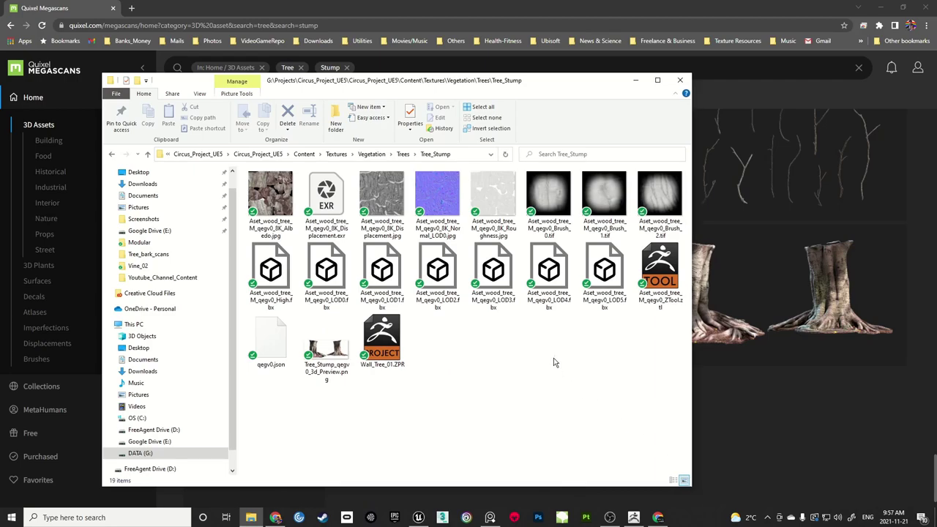
# Open Aset_wood_tree_M_qegv0_8K_Albedo.jpg in Photos, maximize the viewer and show the image's file information
pyautogui.click(272, 197)
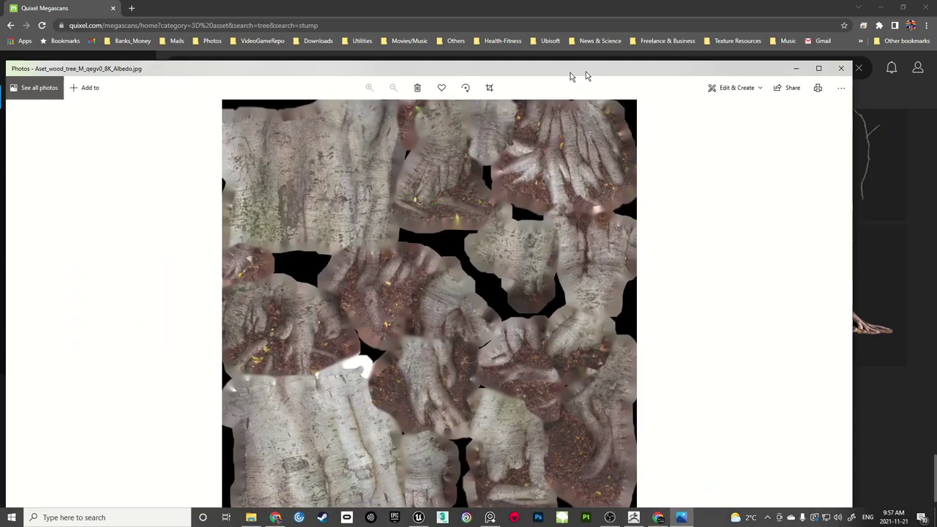
pyautogui.moveTo(576, 76); pyautogui.dragTo(665, 33)
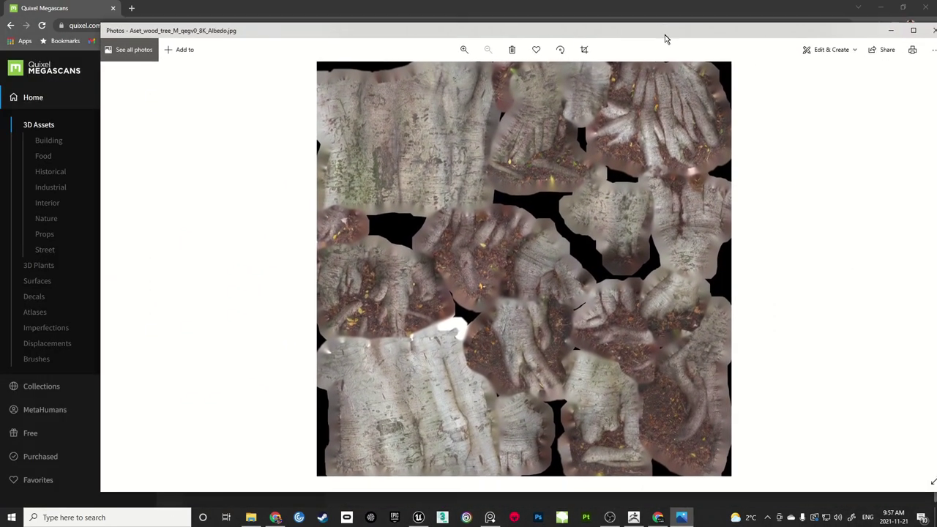
pyautogui.click(916, 35)
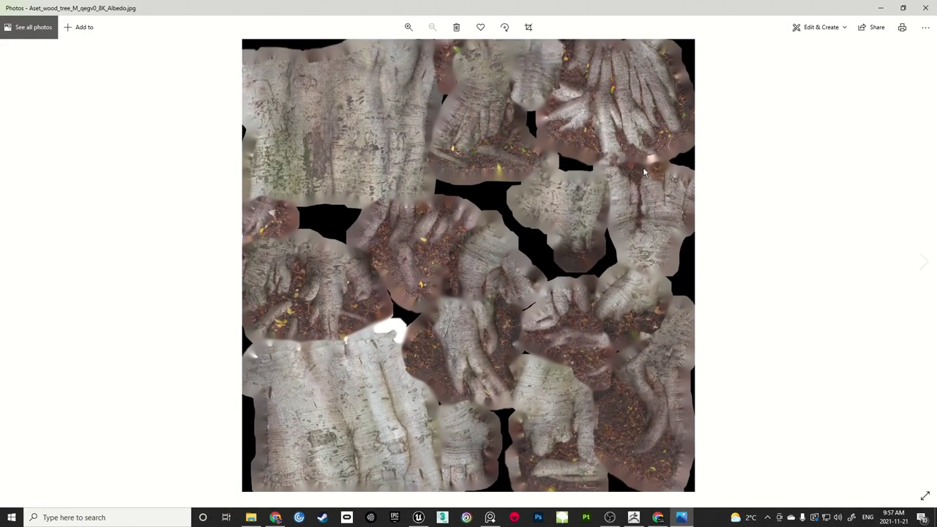
pyautogui.rightClick(477, 182)
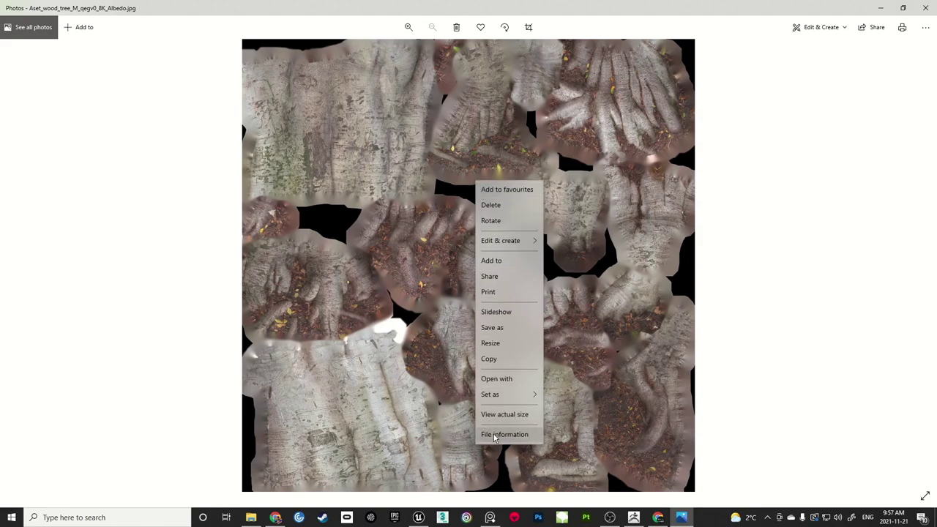
pyautogui.click(495, 435)
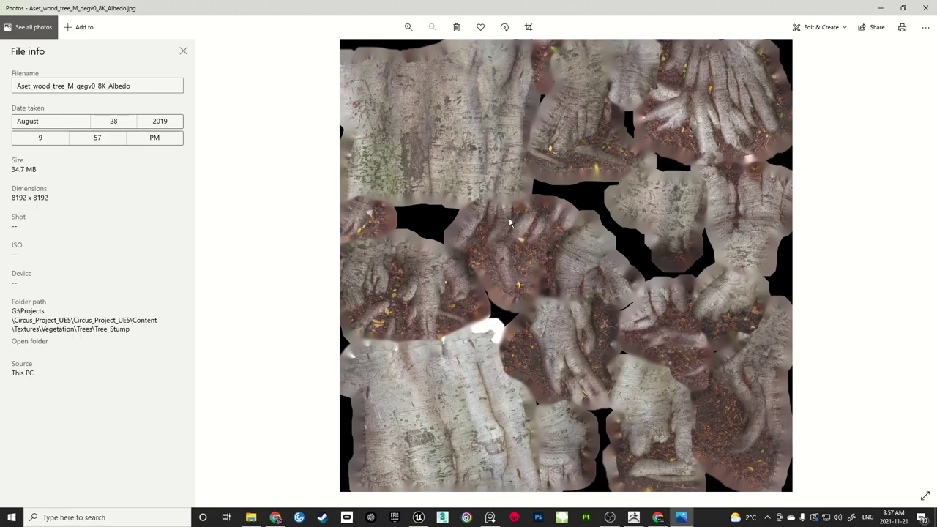
# Examine the bark detail of the albedo texture up close, and return to the whole image
pyautogui.scroll(5, 482, 179)
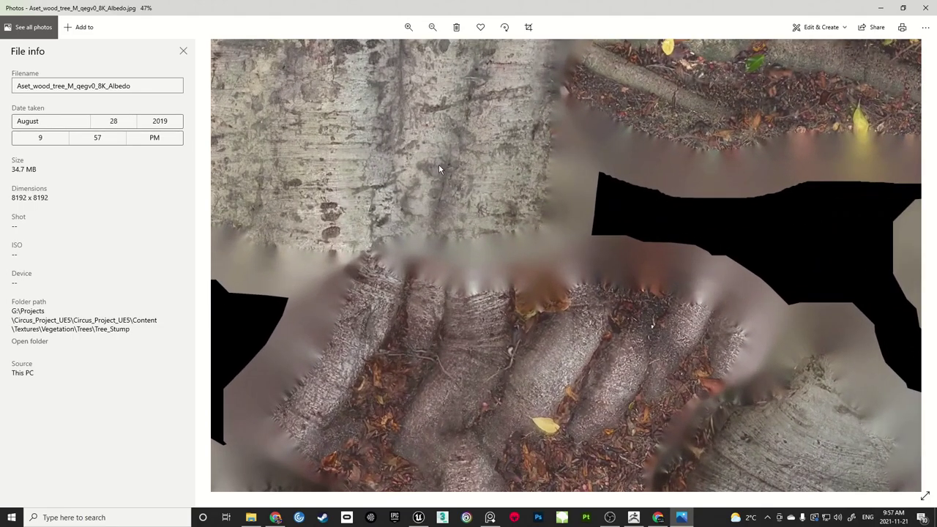
pyautogui.scroll(3, 439, 169)
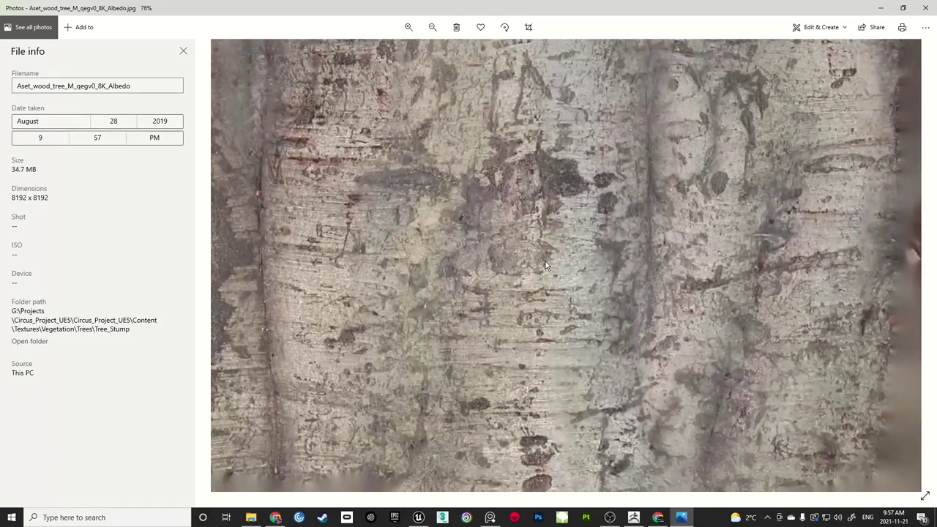
pyautogui.scroll(5, 548, 235)
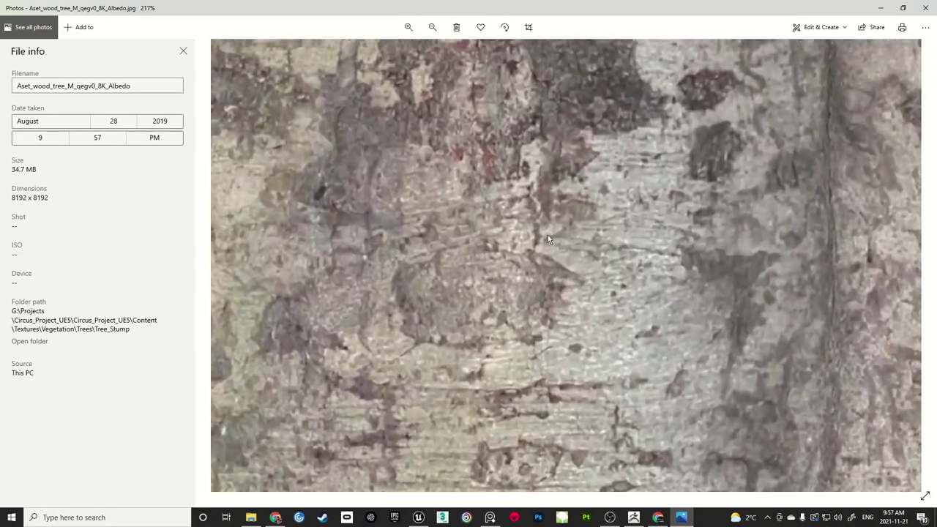
pyautogui.scroll(4, 564, 235)
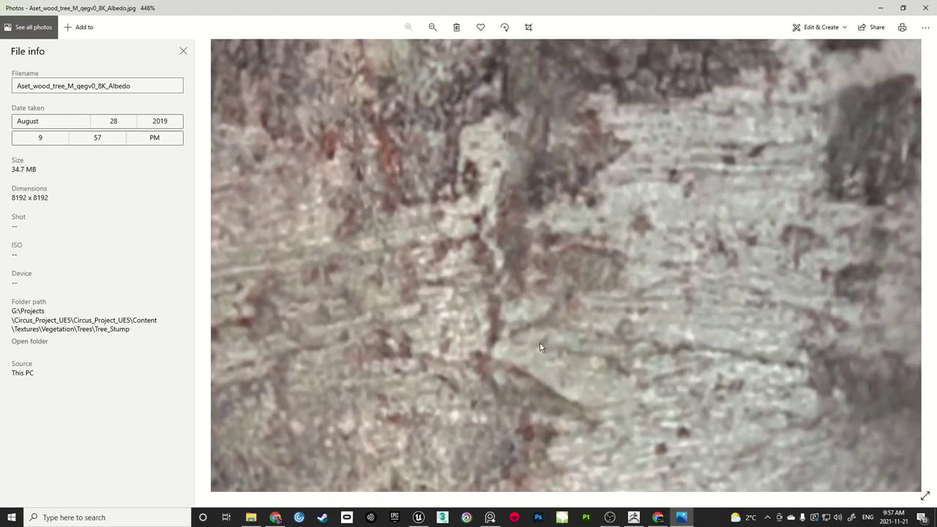
pyautogui.scroll(-3, 614, 263)
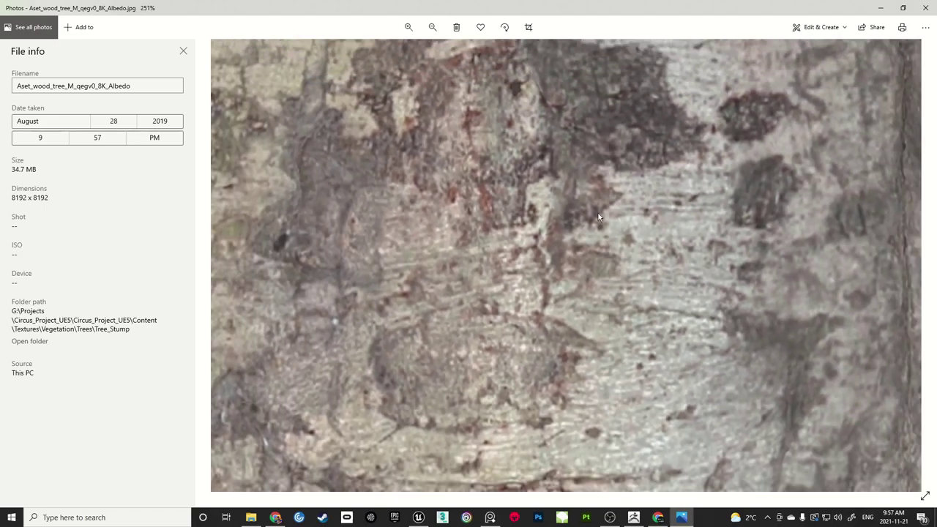
pyautogui.scroll(-4, 660, 235)
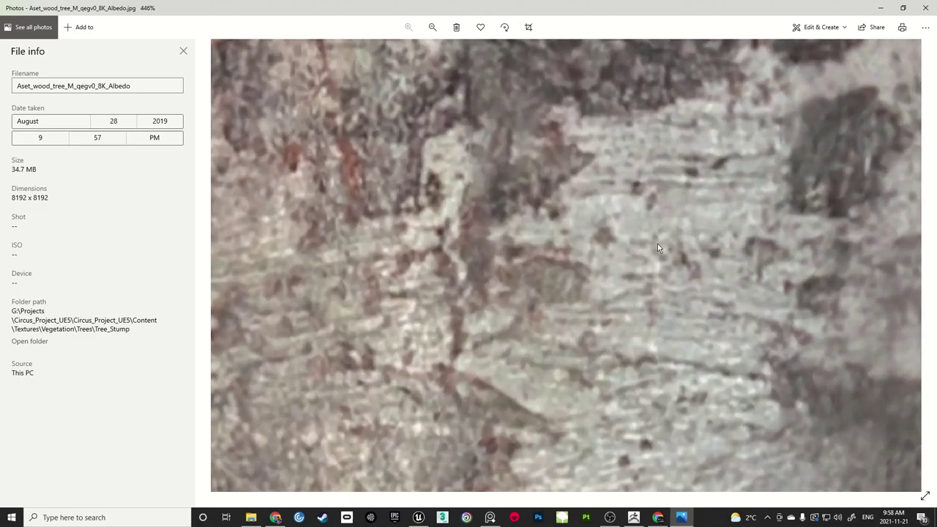
pyautogui.scroll(-2, 652, 250)
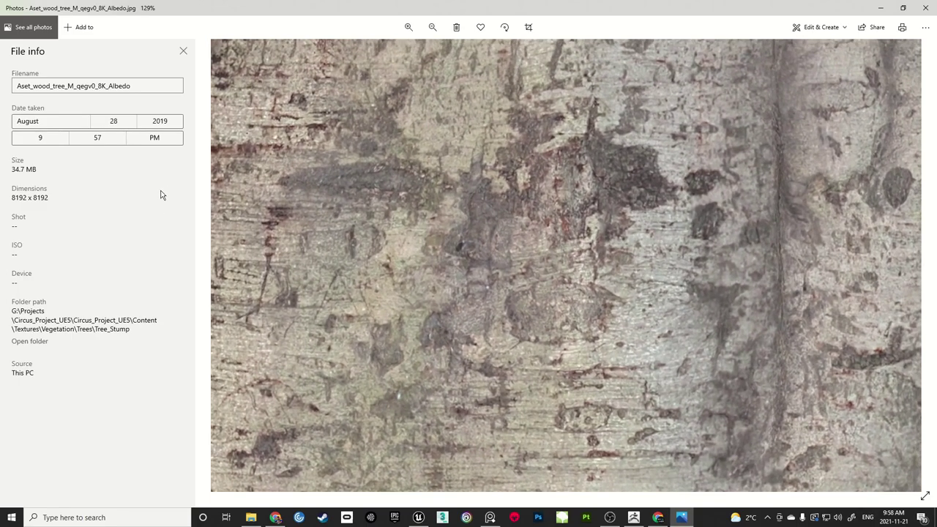
pyautogui.scroll(-5, 617, 261)
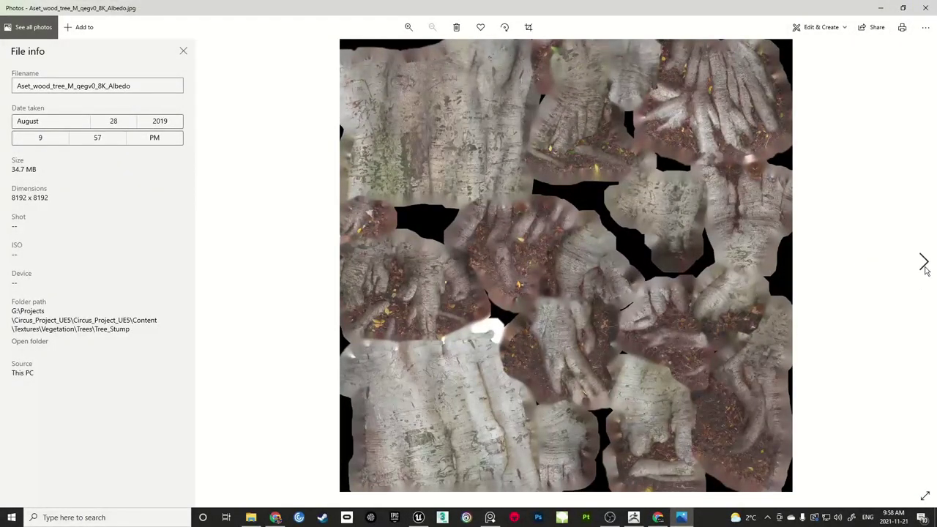
# Review the displacement, normal, roughness, three brush and 3D preview images in turn, and close the image viewer
pyautogui.click(924, 265)
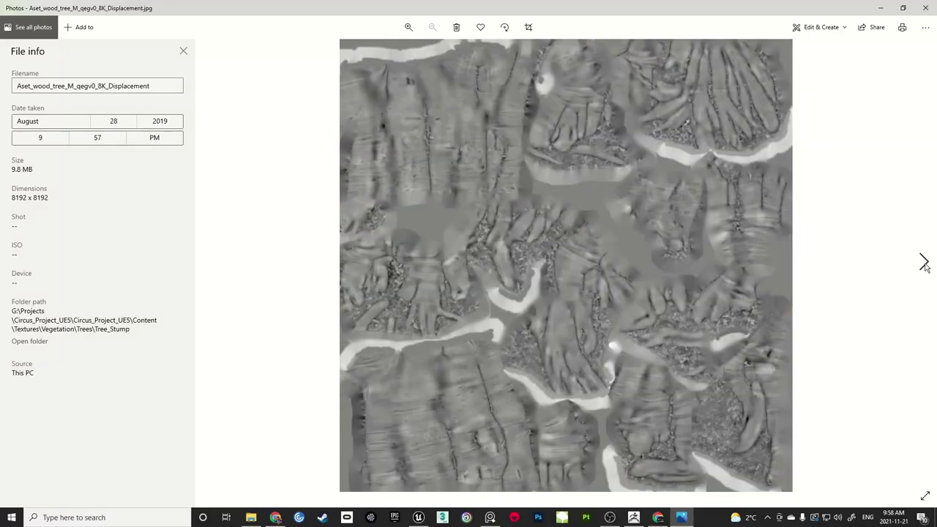
pyautogui.click(924, 265)
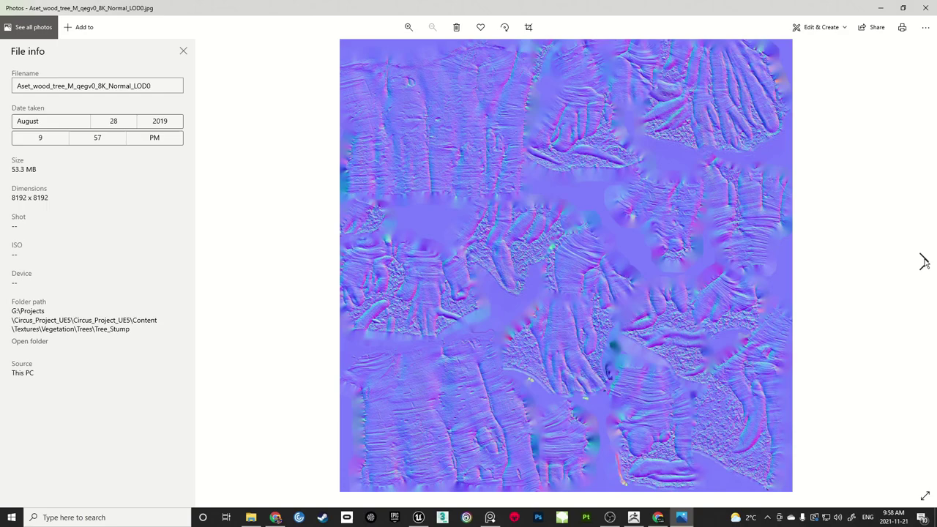
pyautogui.click(925, 264)
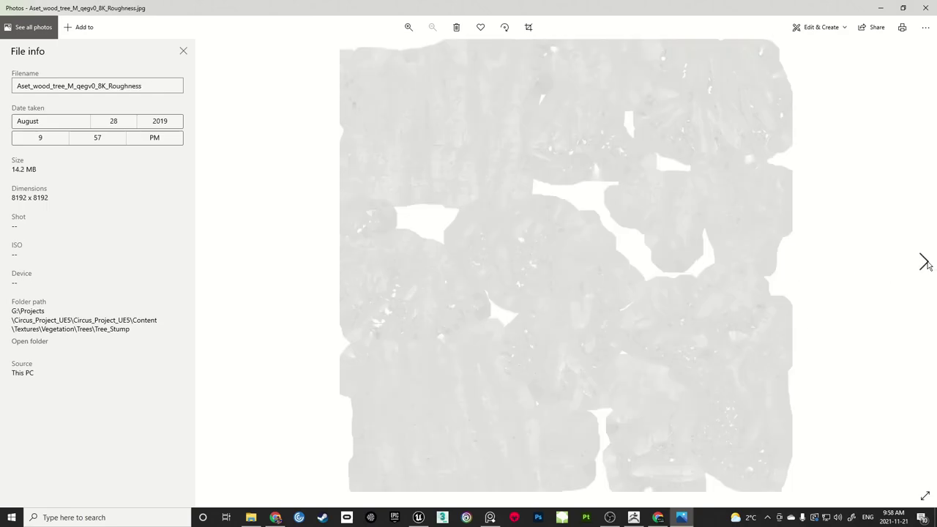
pyautogui.click(924, 262)
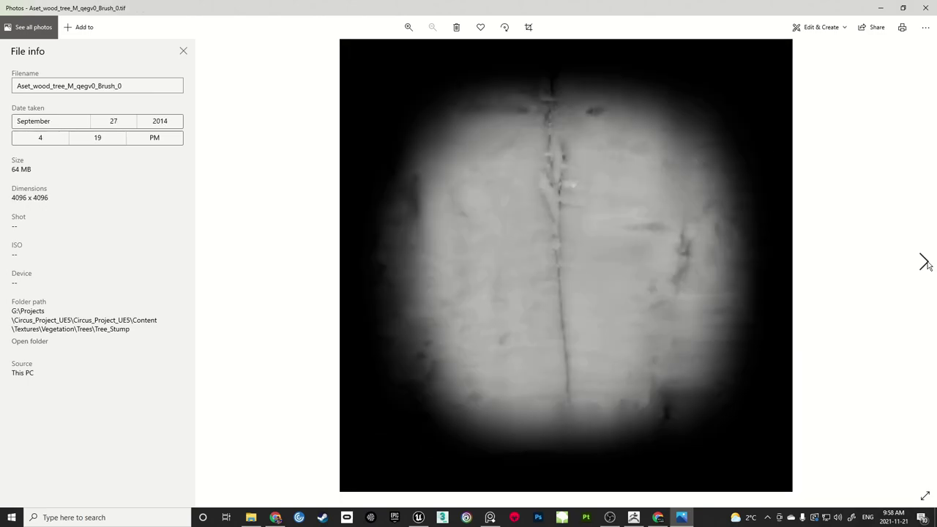
pyautogui.click(925, 263)
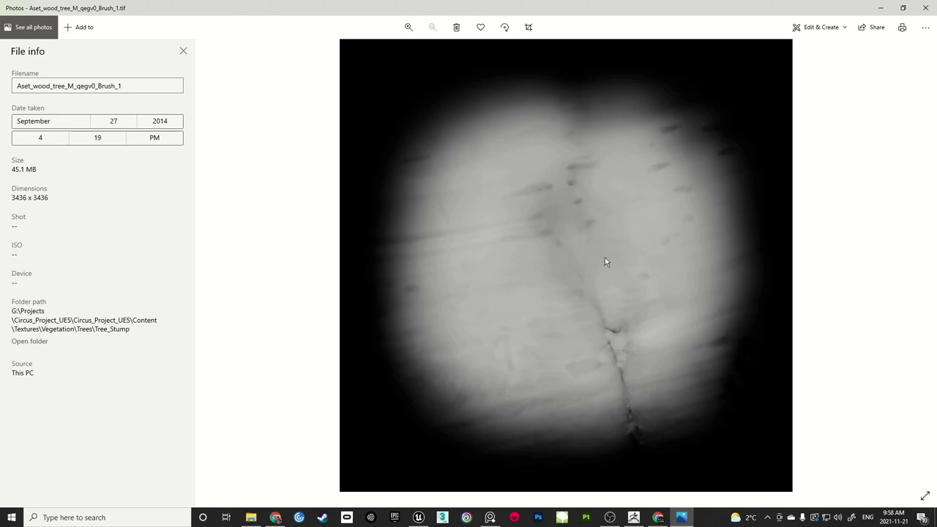
pyautogui.moveTo(903, 278)
pyautogui.click(925, 262)
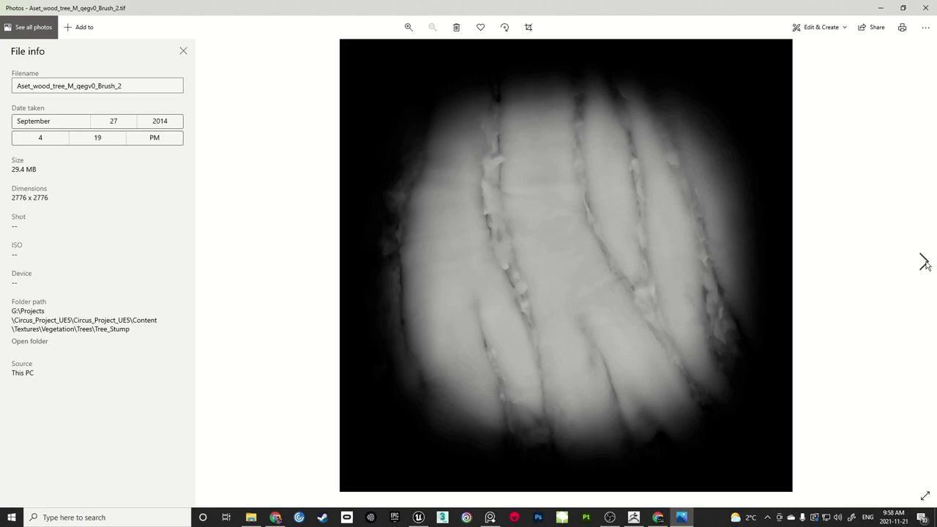
pyautogui.click(924, 262)
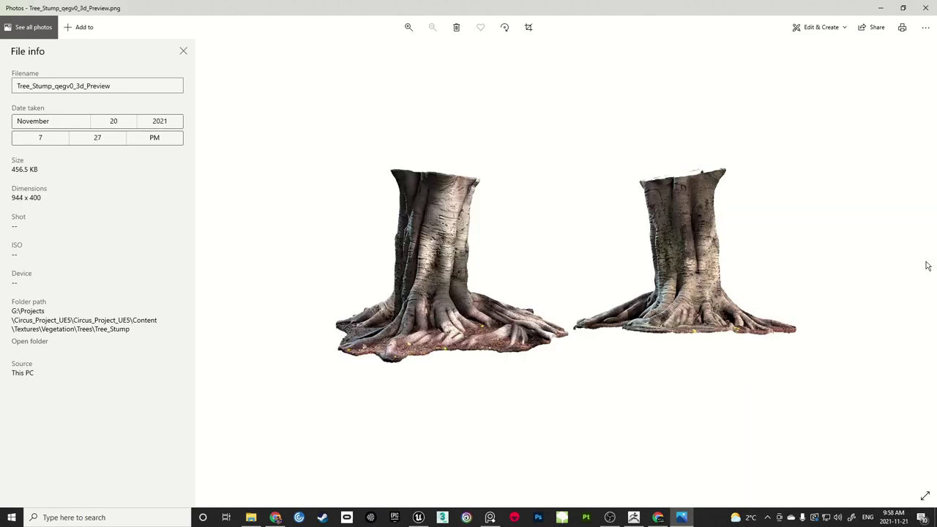
pyautogui.click(926, 8)
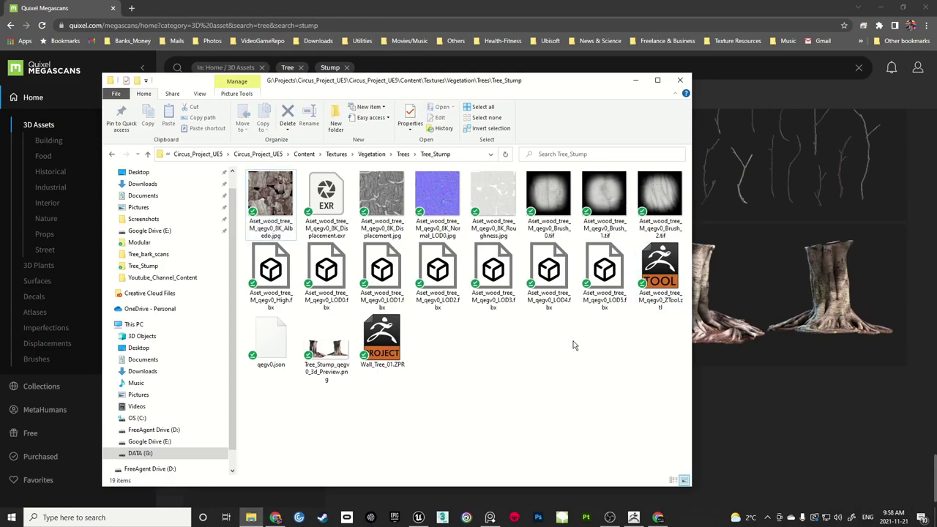
# Check the Aset_wood_tree_M_qegv0_ZTool.ztl file in the folder, close File Explorer and switch to ZBrush
pyautogui.click(658, 297)
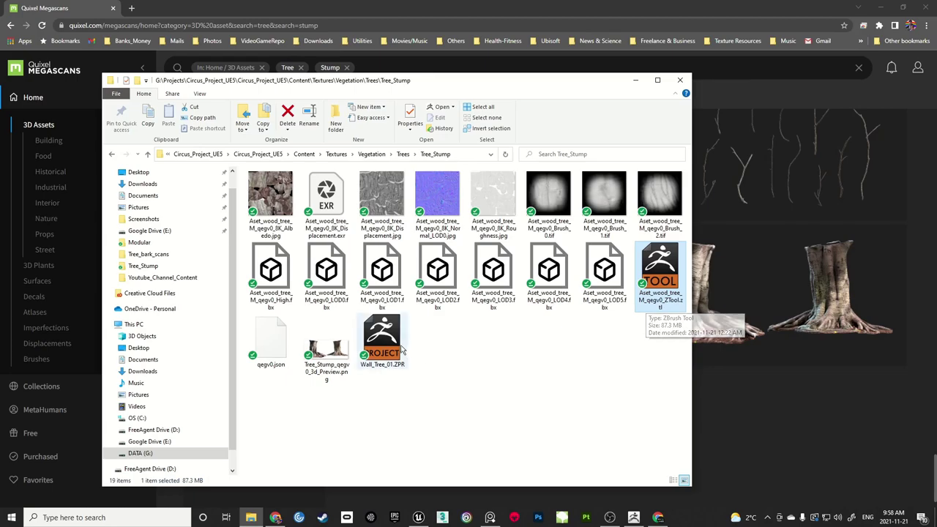
pyautogui.click(535, 357)
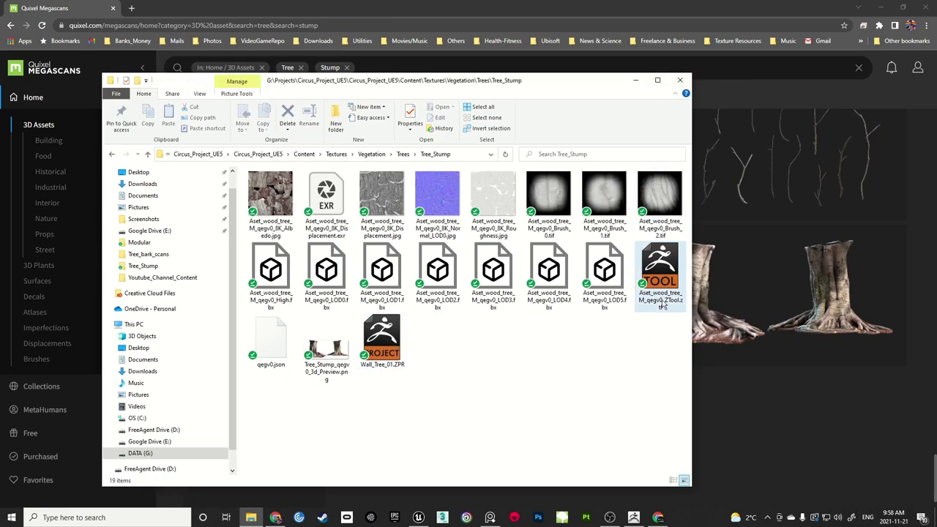
pyautogui.click(680, 81)
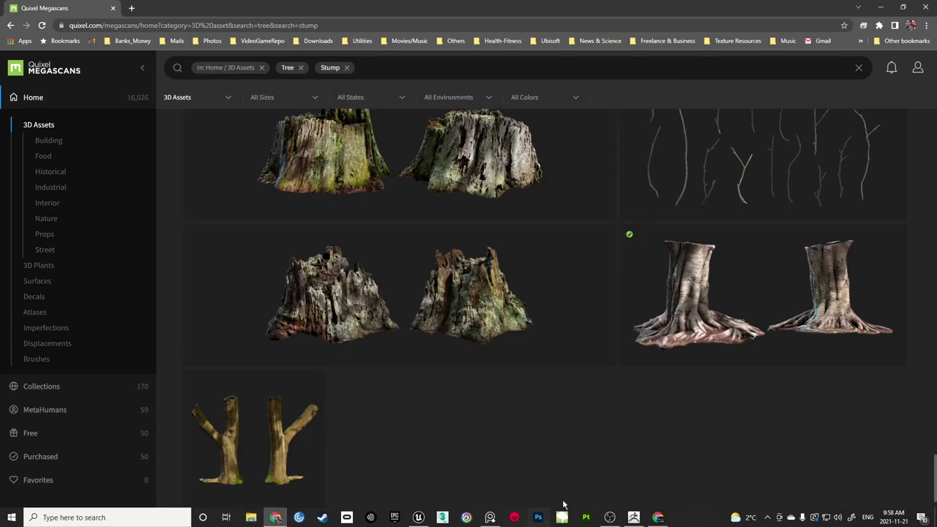
pyautogui.click(634, 518)
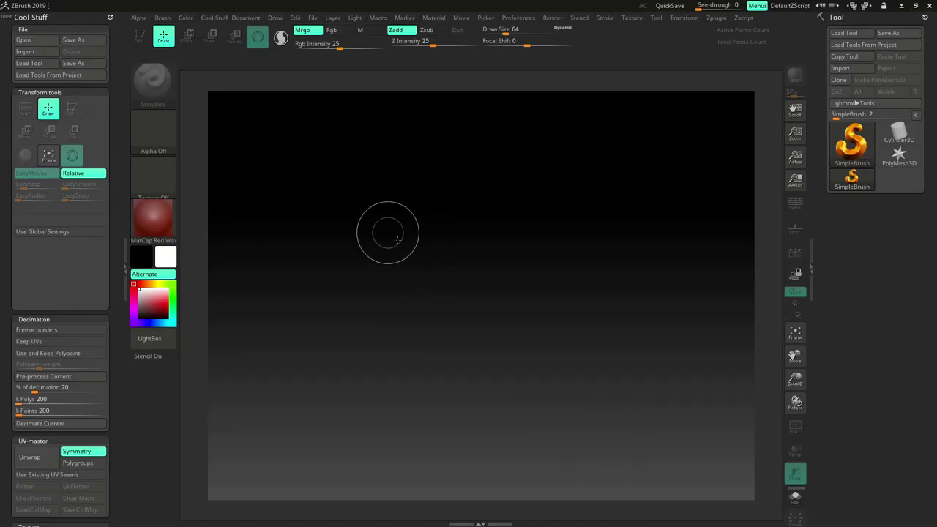
# Start loading a ZTool and browse to G:\Projects\Circus_Project_UE5\Circus_Project_UE5\Content\Textures\Vegetation\Trees\Tree_Stump
pyautogui.click(845, 32)
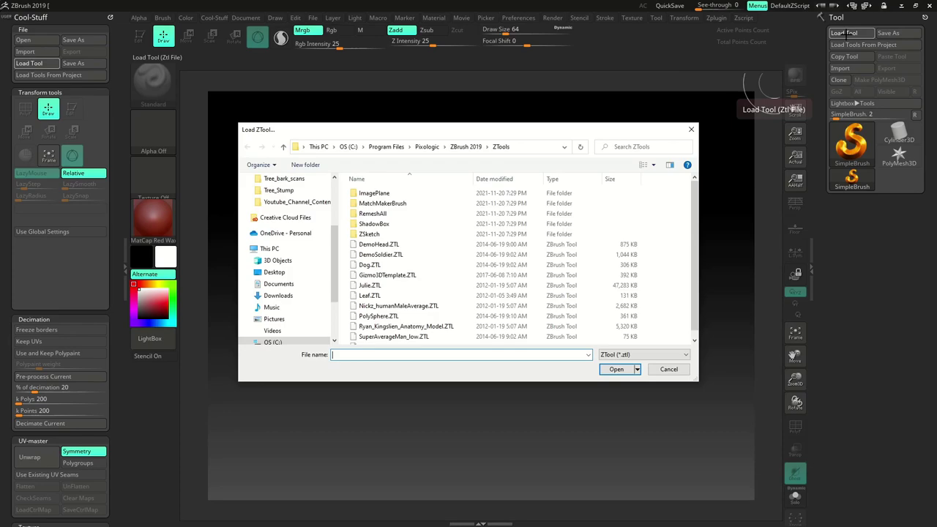
pyautogui.moveTo(493, 123); pyautogui.dragTo(493, 59)
pyautogui.click(276, 312)
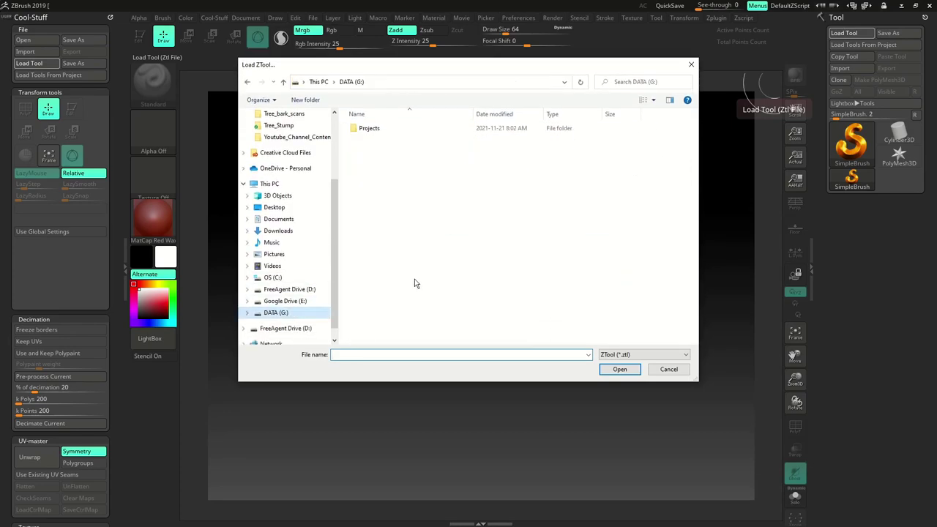
pyautogui.doubleClick(374, 128)
pyautogui.click(387, 150)
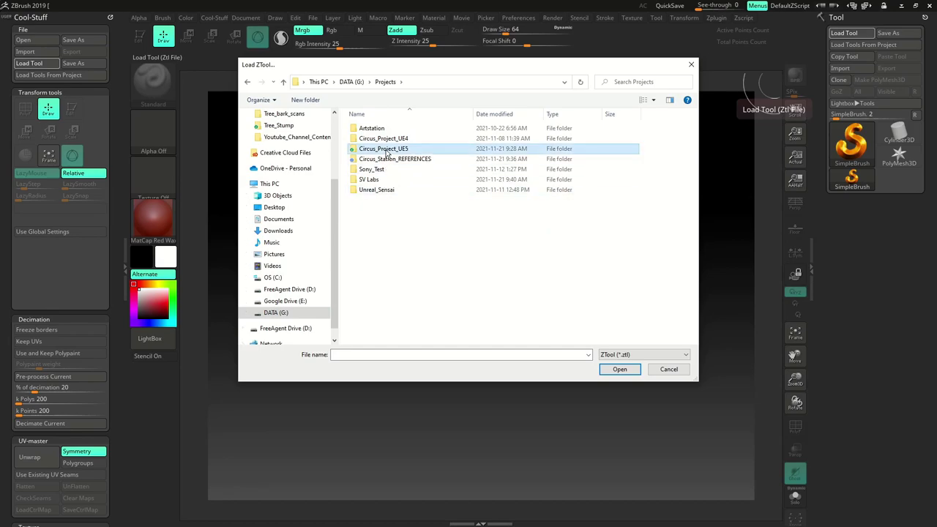
pyautogui.doubleClick(386, 151)
pyautogui.doubleClick(379, 129)
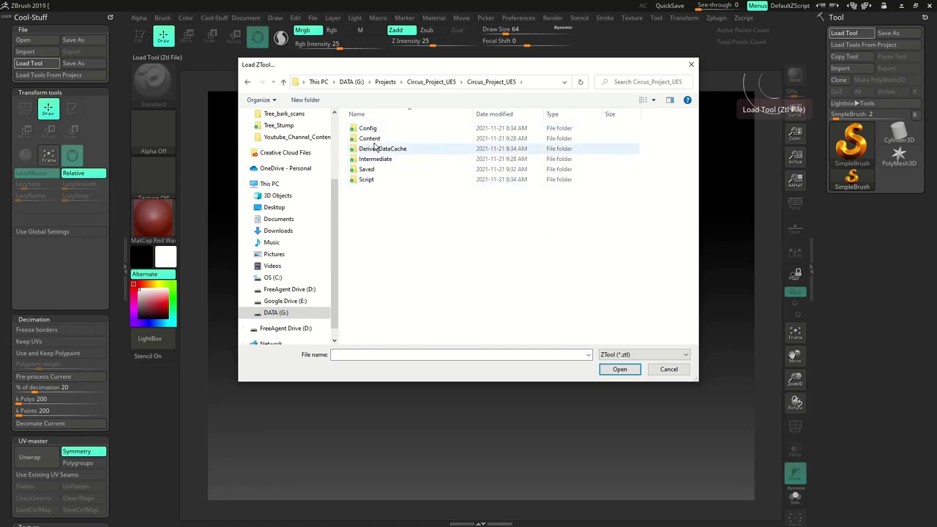
pyautogui.doubleClick(369, 138)
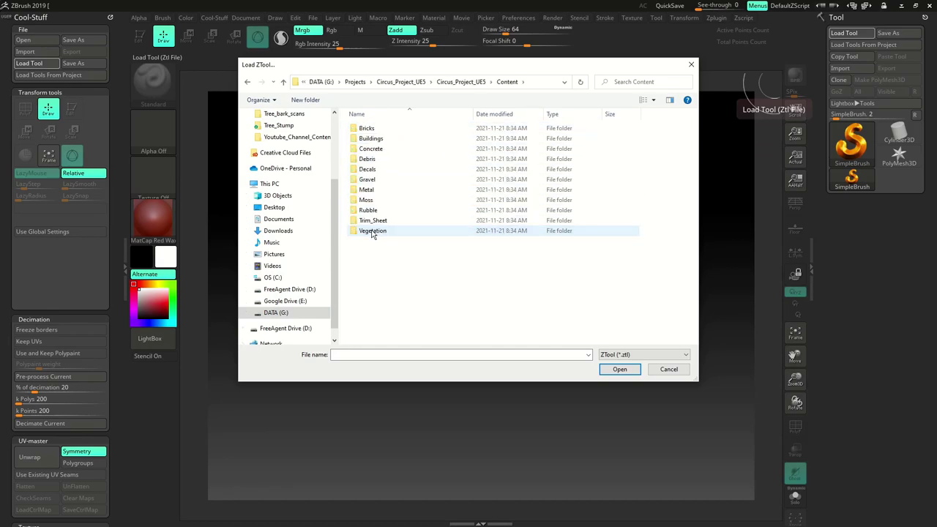
pyautogui.doubleClick(373, 232)
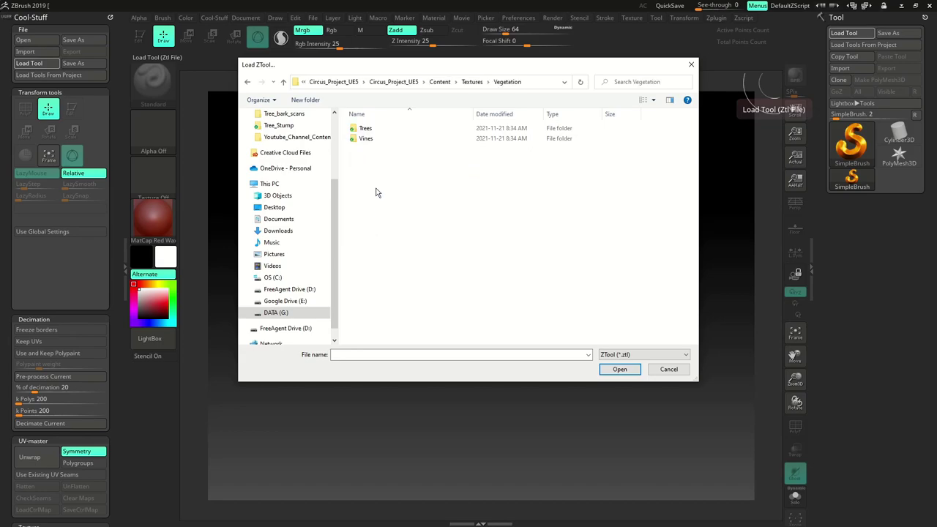
pyautogui.doubleClick(364, 129)
pyautogui.doubleClick(370, 139)
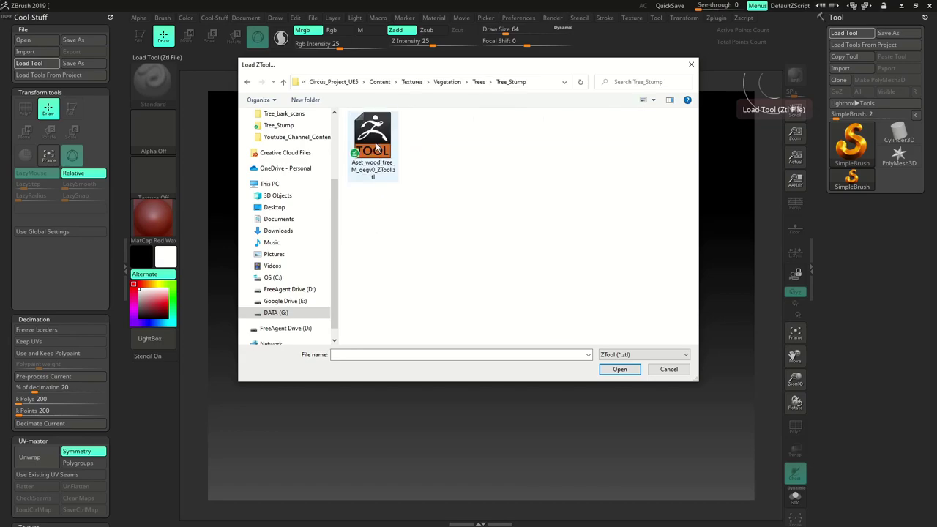
# Load Aset_wood_tree_M_qegv0_ZTool.ztl, draw the tree stump large on the canvas and enter Edit mode
pyautogui.click(373, 139)
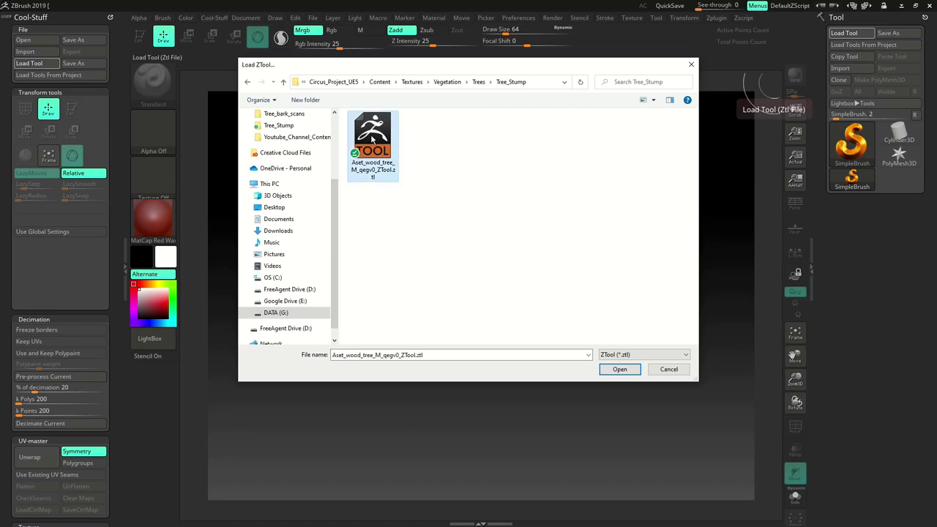
pyautogui.click(620, 370)
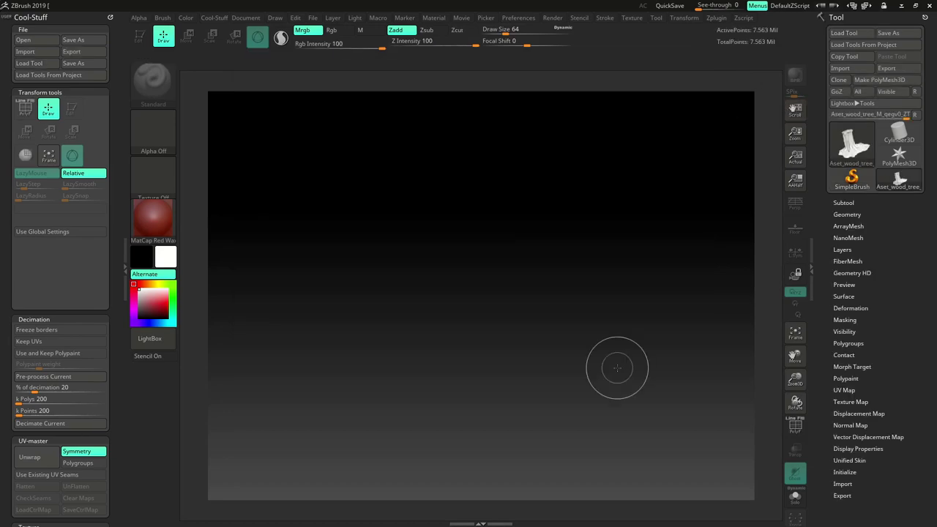
pyautogui.moveTo(495, 303); pyautogui.dragTo(705, 462)
pyautogui.press('t')
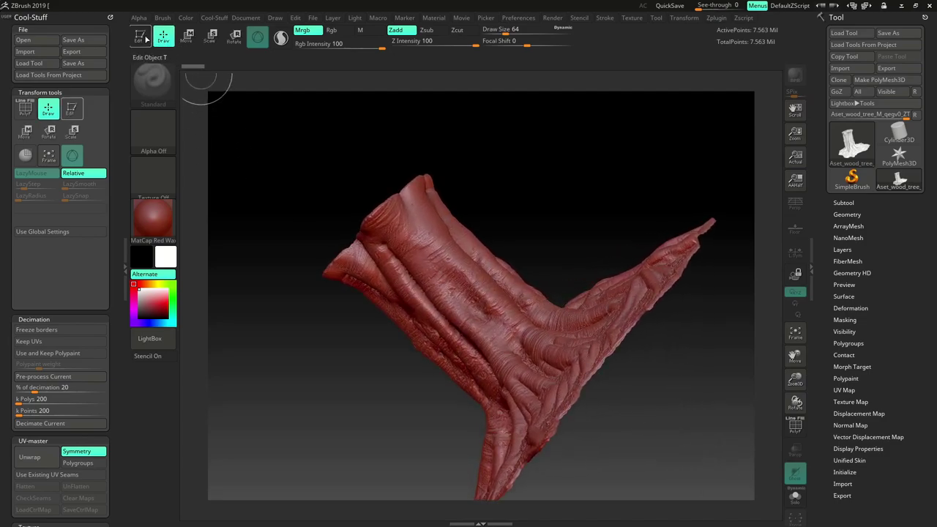
# Turn on Edit mode for the tree stump and inspect its bark surface up close
pyautogui.press('t')
pyautogui.moveTo(337, 180)
pyautogui.mouseDown()
pyautogui.moveTo(366, 182)
pyautogui.moveTo(379, 140)
pyautogui.moveTo(583, 274)
pyautogui.moveTo(586, 224)
pyautogui.moveTo(656, 274)
pyautogui.moveTo(662, 184)
pyautogui.moveTo(638, 184)
pyautogui.moveTo(627, 165)
pyautogui.moveTo(610, 195)
pyautogui.moveTo(779, 282)
pyautogui.moveTo(812, 252)
pyautogui.mouseUp()
pyautogui.keyDown('alt'); pyautogui.moveTo(771, 163); pyautogui.dragTo(831, 221); pyautogui.keyUp('alt')
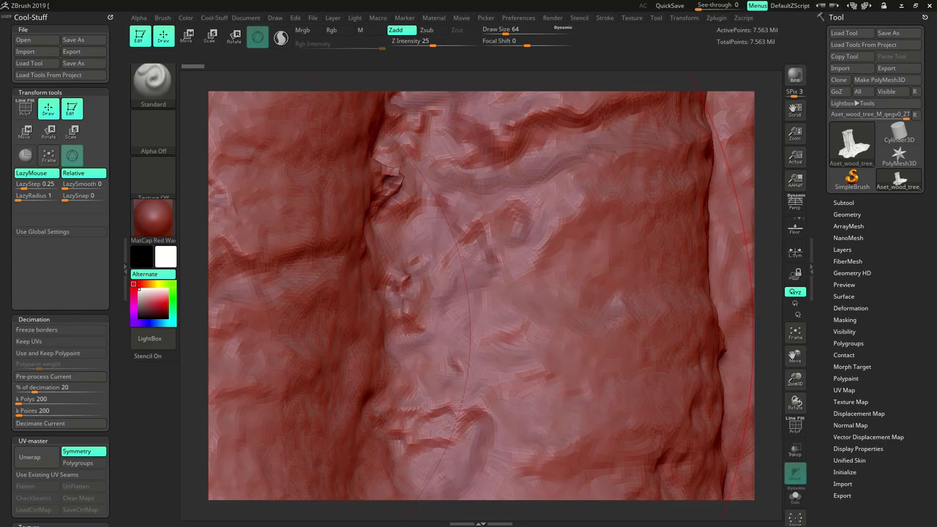
# Open File Explorer and browse to G:\Projects\Circus_Project_UE5\Circus_Project_UE5
pyautogui.press('super+e')
pyautogui.doubleClick(324, 330)
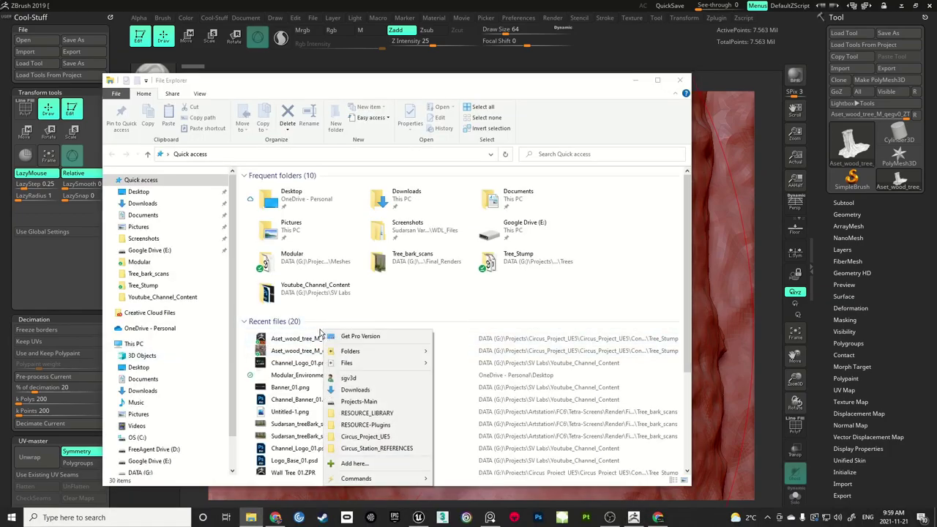
pyautogui.click(364, 426)
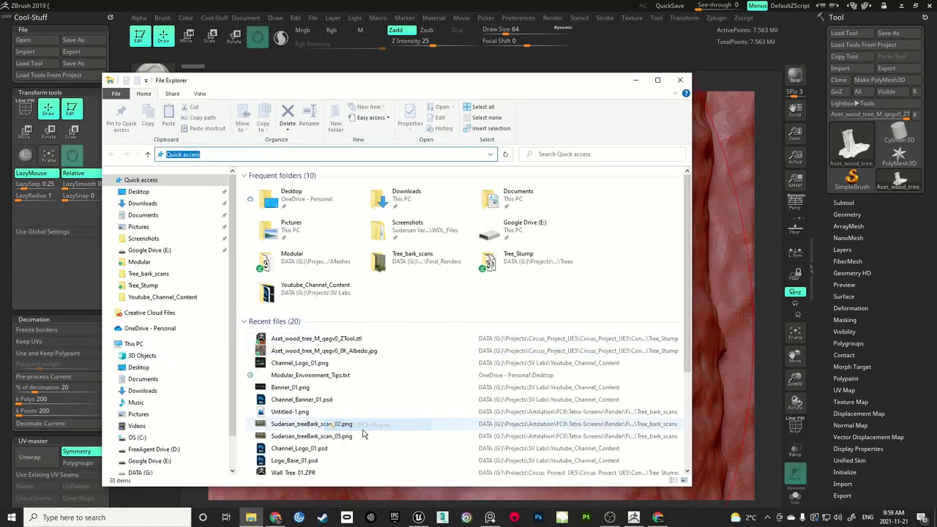
pyautogui.doubleClick(299, 334)
pyautogui.click(342, 441)
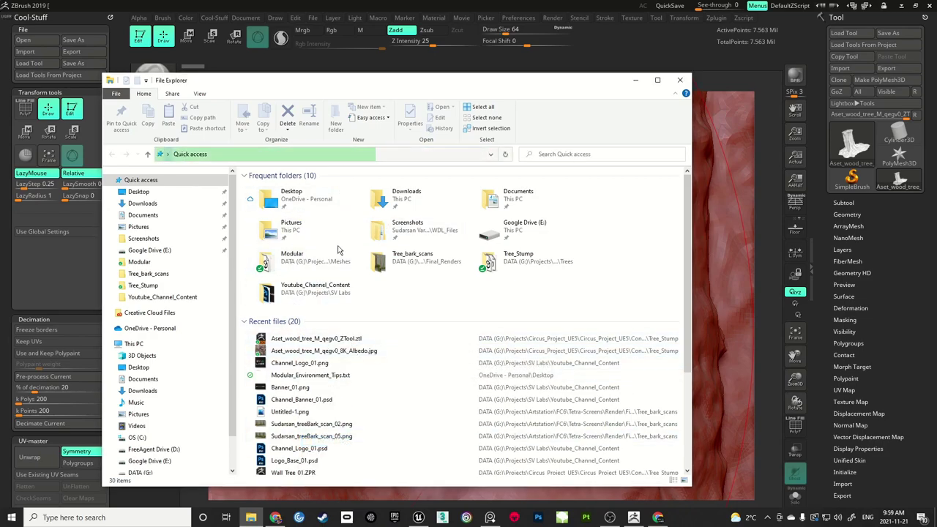
pyautogui.click(143, 472)
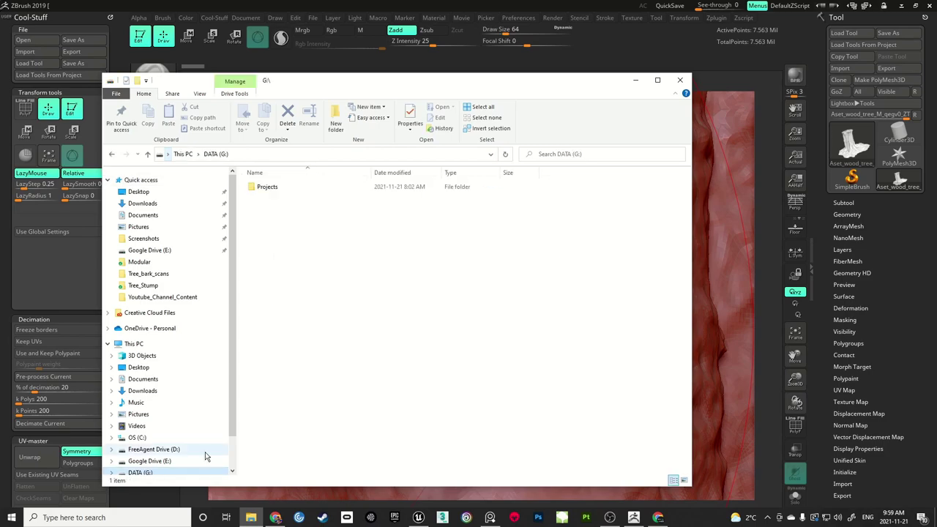
pyautogui.doubleClick(287, 189)
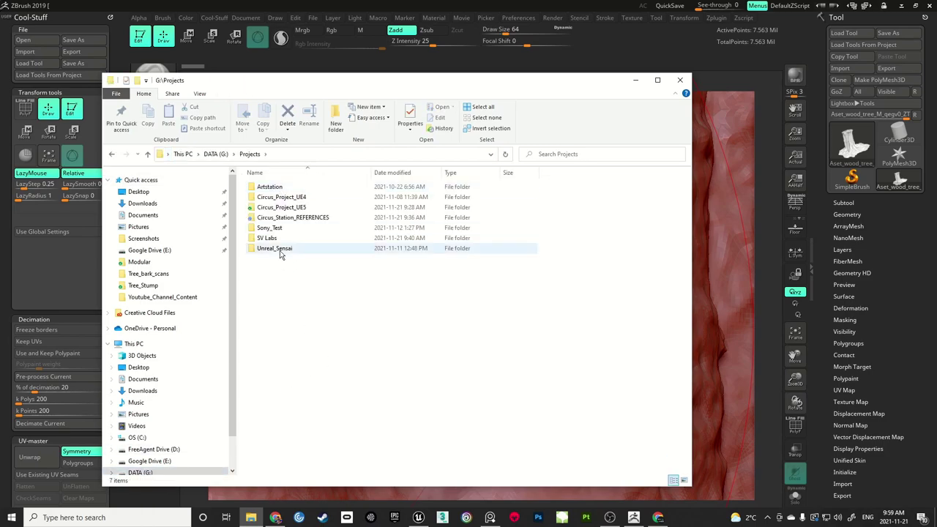
pyautogui.doubleClick(282, 207)
pyautogui.doubleClick(281, 188)
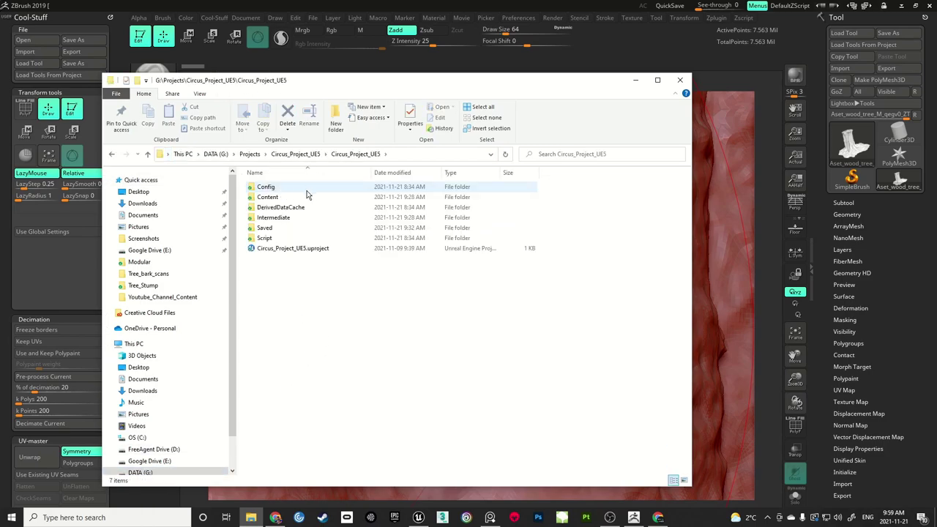
# Open Content\Textures\Vegetation\Trees\Tree_Stump, check the file size of Aset_wood_tree_M_qegv0_ZTool.ztl and minimise File Explorer
pyautogui.doubleClick(287, 197)
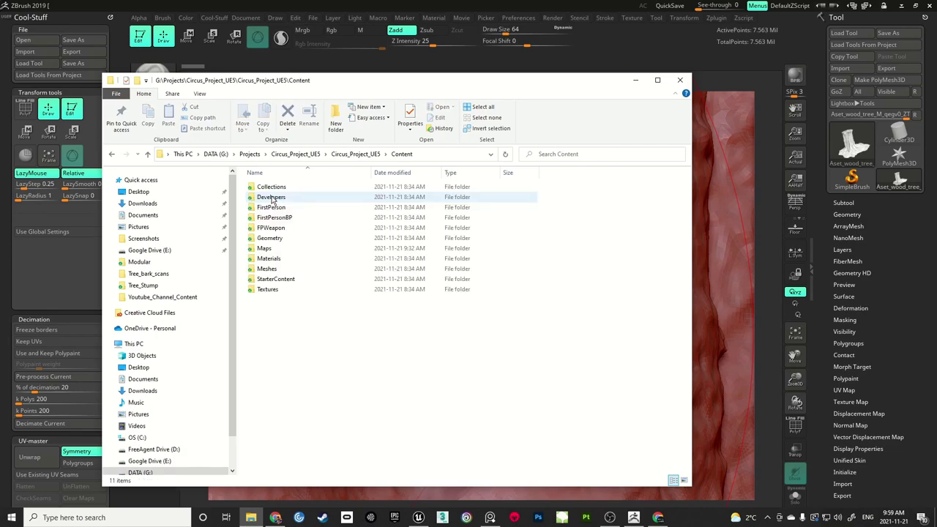
pyautogui.doubleClick(270, 291)
pyautogui.doubleClick(276, 290)
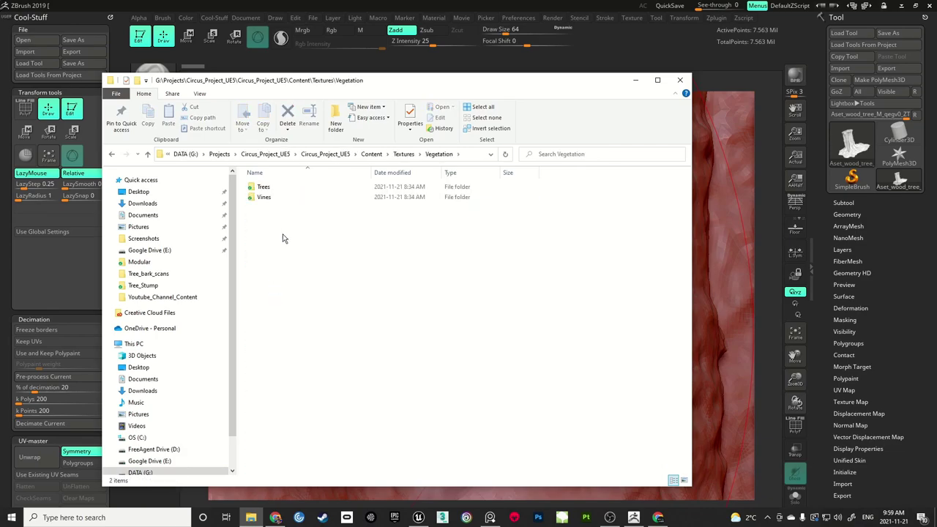
pyautogui.doubleClick(259, 195)
pyautogui.doubleClick(272, 202)
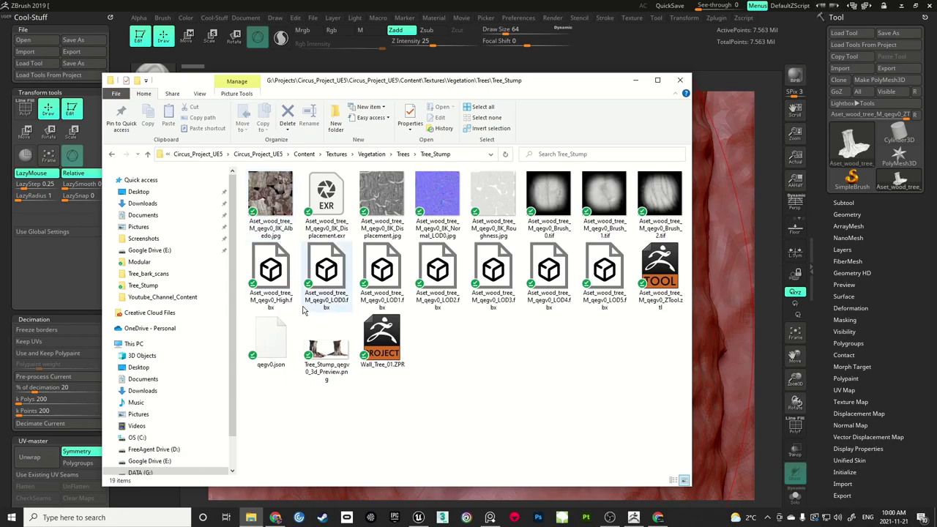
pyautogui.click(659, 274)
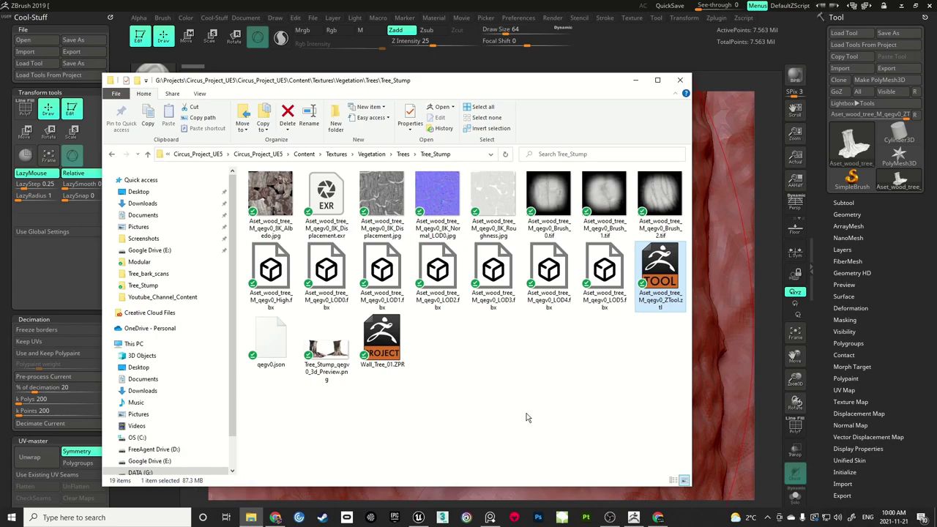
pyautogui.click(635, 81)
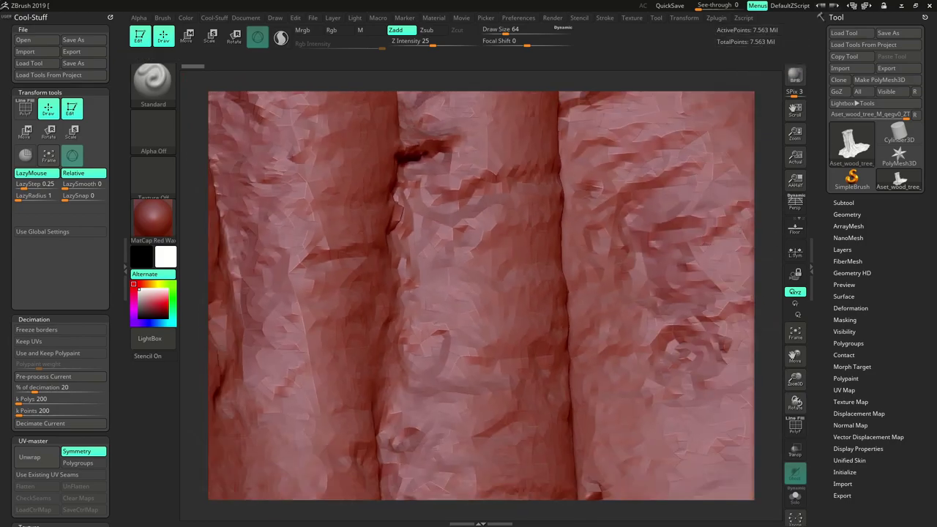
# Examine the bark detail on the stump's trunk from several angles
pyautogui.keyDown('alt'); pyautogui.moveTo(667, 82); pyautogui.dragTo(685, 180); pyautogui.keyUp('alt')
pyautogui.moveTo(670, 243); pyautogui.dragTo(635, 189)
pyautogui.moveTo(604, 244); pyautogui.dragTo(596, 318)
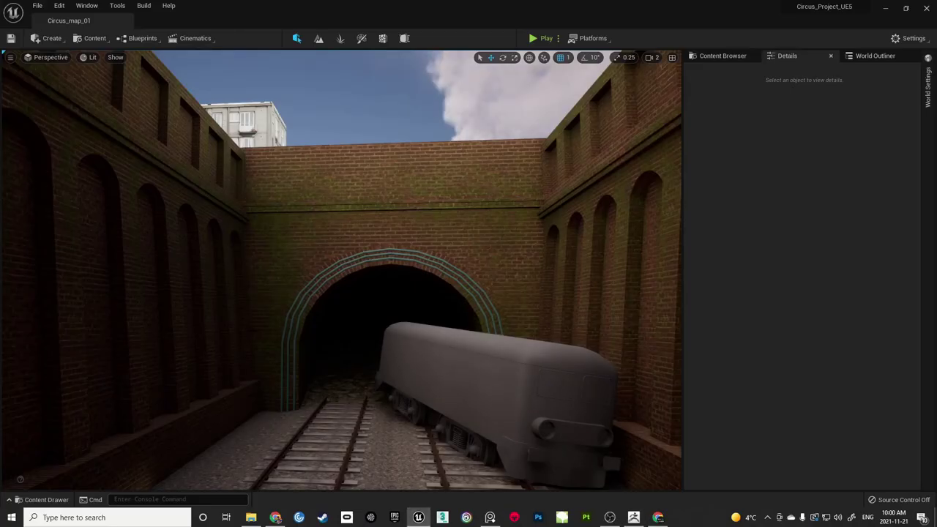
# Switch to Unreal Editor and examine the wall above the tunnel arch, the tracks and the train in Circus_map_01
pyautogui.moveTo(342, 270); pyautogui.dragTo(322, 118, button='right')
pyautogui.moveTo(340, 230); pyautogui.dragTo(339, 168, button='right')
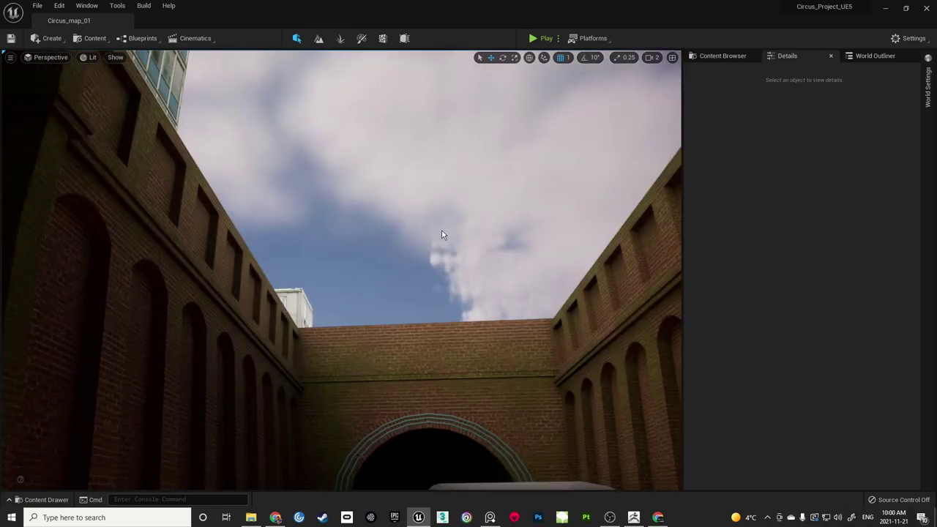
pyautogui.moveTo(442, 235); pyautogui.dragTo(411, 329, button='right')
pyautogui.press('w')
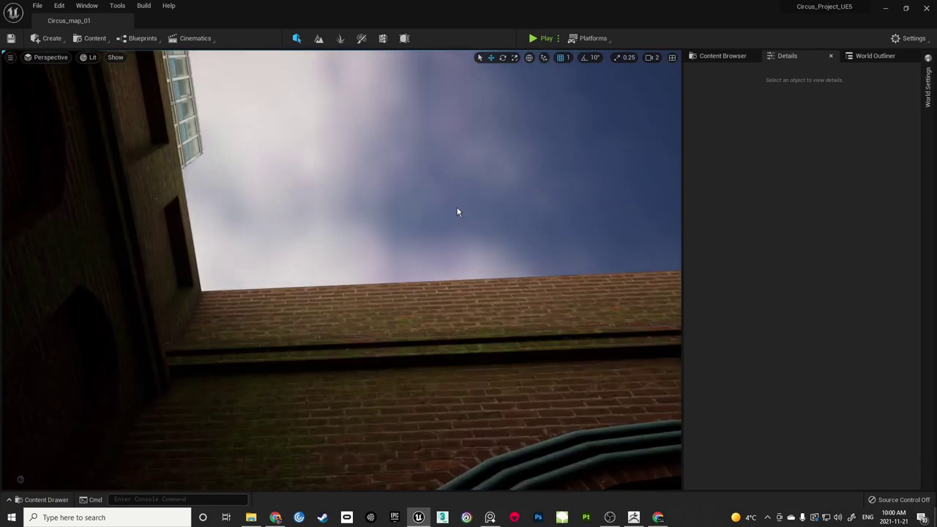
pyautogui.moveTo(456, 218); pyautogui.dragTo(333, 351, button='right')
pyautogui.press('w')
pyautogui.press('w')
pyautogui.moveTo(423, 304); pyautogui.dragTo(425, 307, button='right')
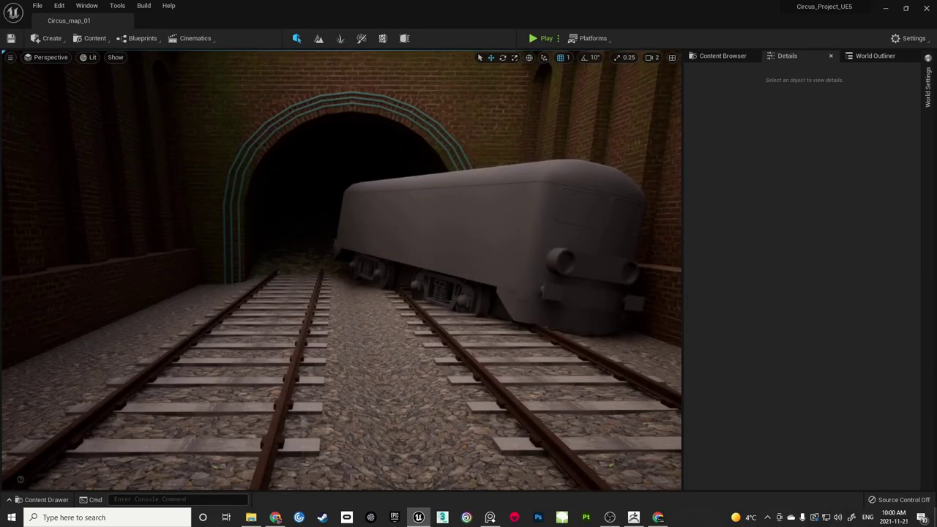
pyautogui.moveTo(425, 307); pyautogui.dragTo(437, 289, button='right')
pyautogui.moveTo(408, 160); pyautogui.dragTo(436, 192, button='right')
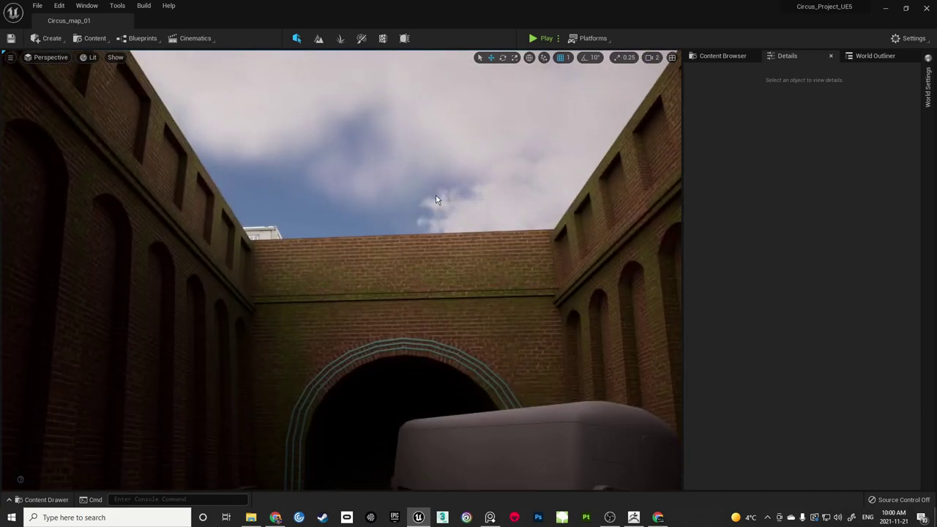
# Switch back to ZBrush and change the stump's material to MatCap Gray
pyautogui.click(634, 518)
pyautogui.moveTo(617, 268); pyautogui.dragTo(634, 216)
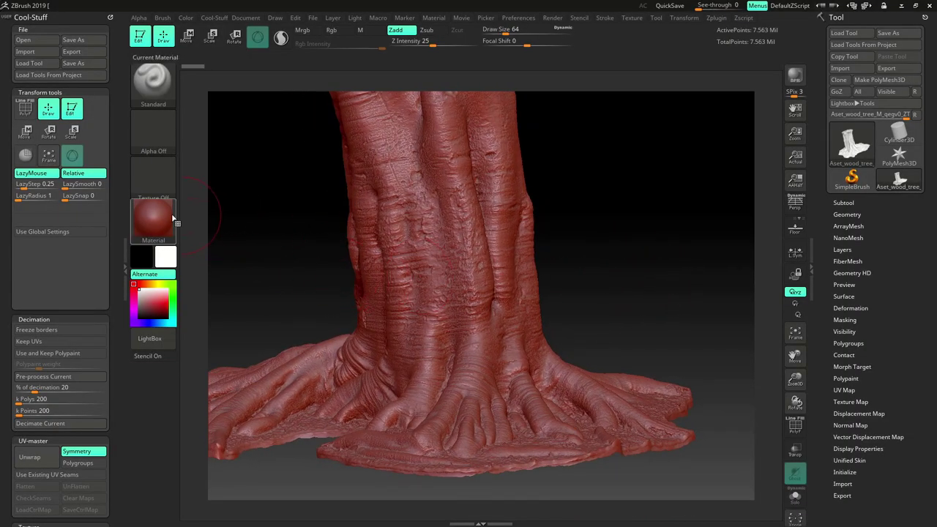
pyautogui.click(161, 217)
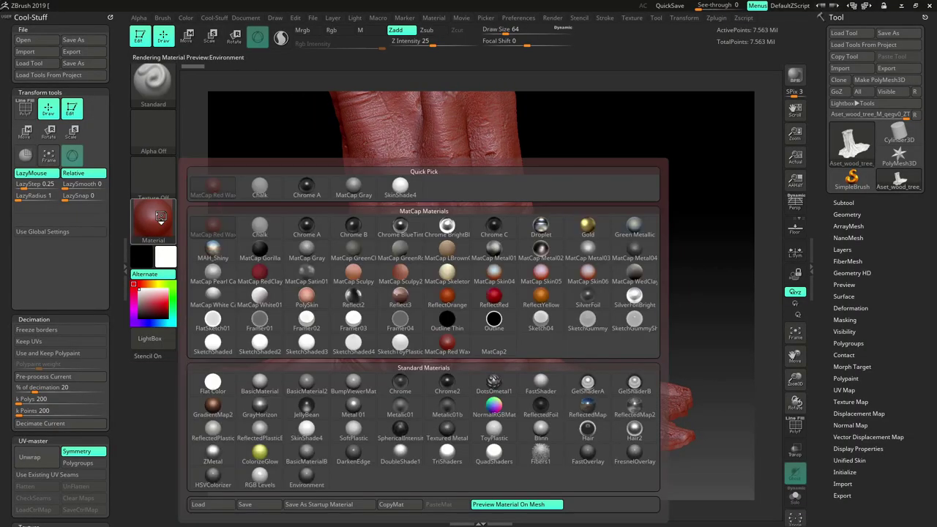
pyautogui.click(359, 192)
pyautogui.moveTo(627, 284); pyautogui.dragTo(628, 263)
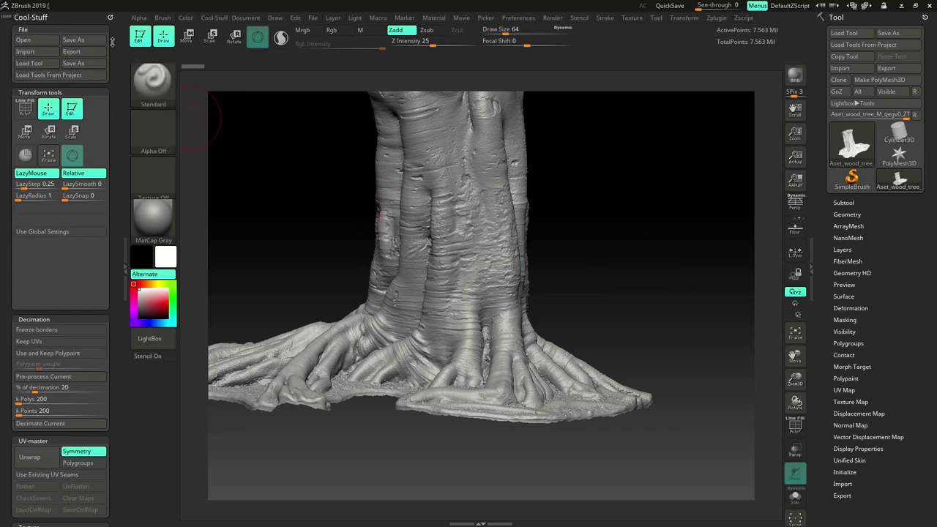
# Save the project in the Tree_Stump folder as Wall_Tree_01.ZPR, replacing the existing file
pyautogui.moveTo(117, 134)
pyautogui.mouseDown()
pyautogui.moveTo(114, 38)
pyautogui.moveTo(111, 134)
pyautogui.mouseUp()
pyautogui.click(87, 41)
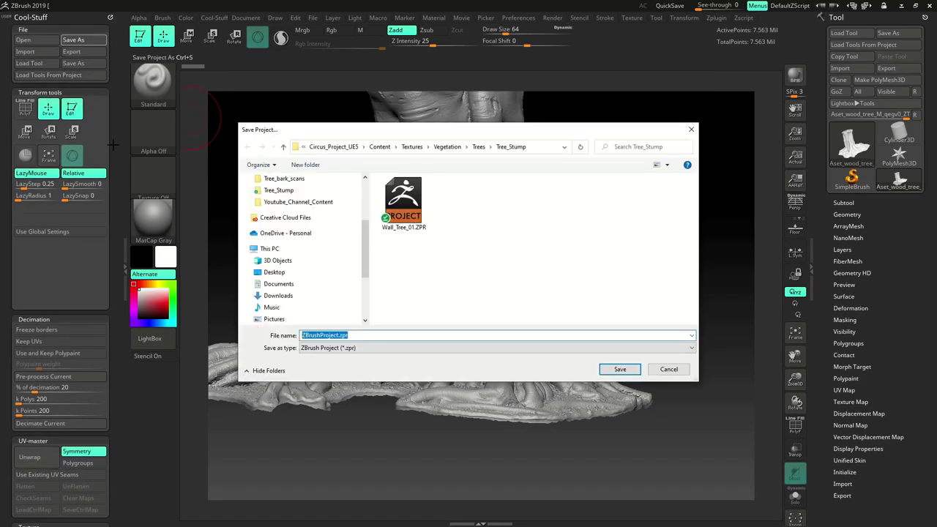
pyautogui.click(442, 281)
pyautogui.click(411, 202)
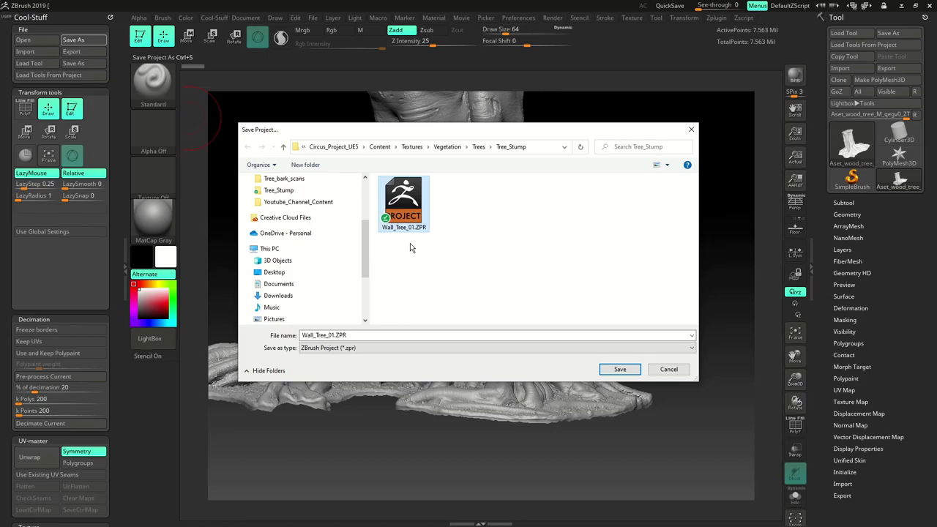
pyautogui.click(620, 374)
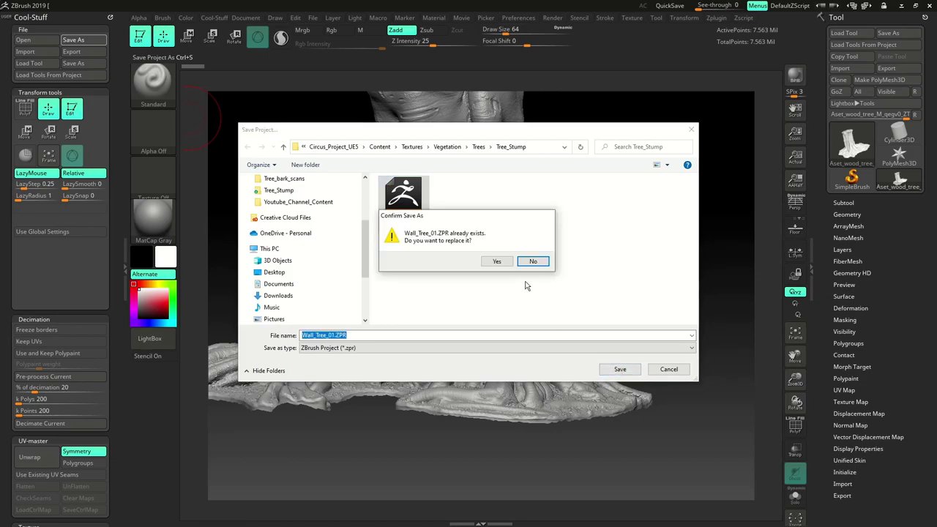
pyautogui.click(497, 264)
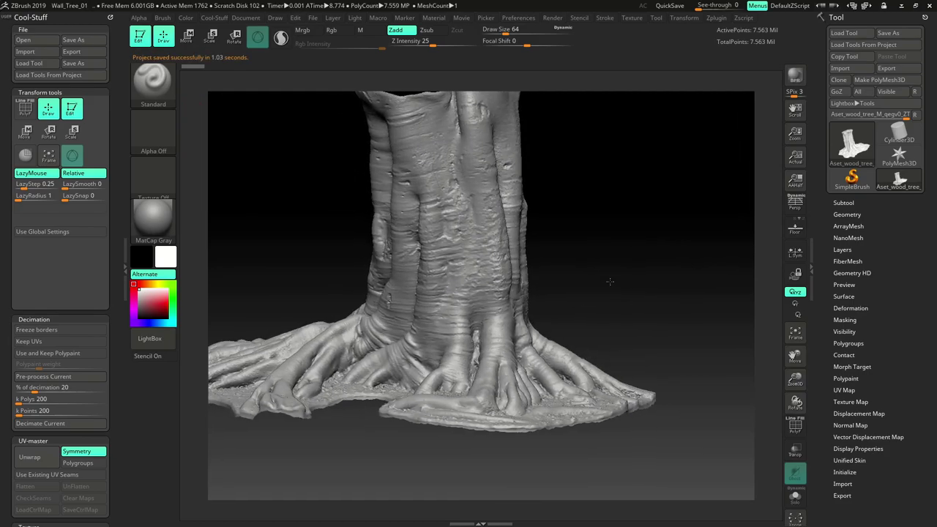
# Import Aset_wood_tree_M_qegv0_8K_Albedo.jpg as a texture and check its preview among the loaded textures
pyautogui.moveTo(604, 269); pyautogui.dragTo(617, 211)
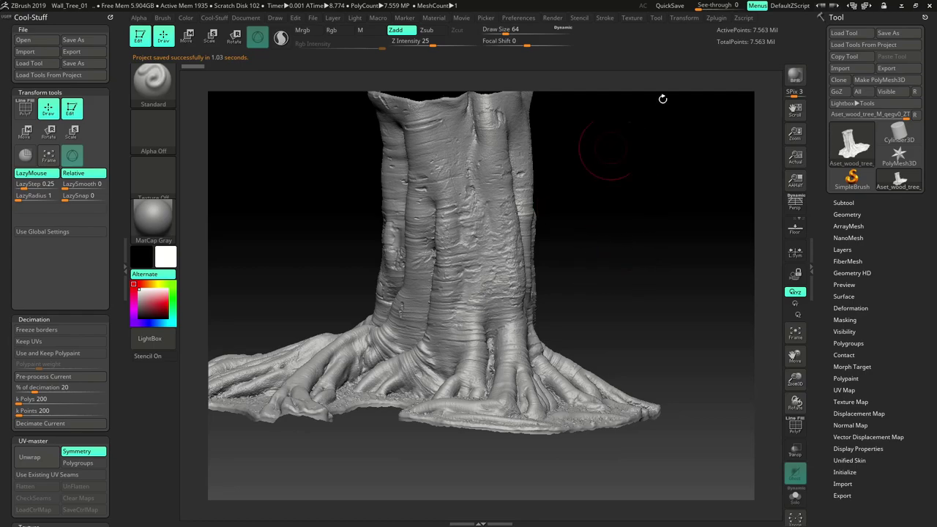
pyautogui.click(636, 19)
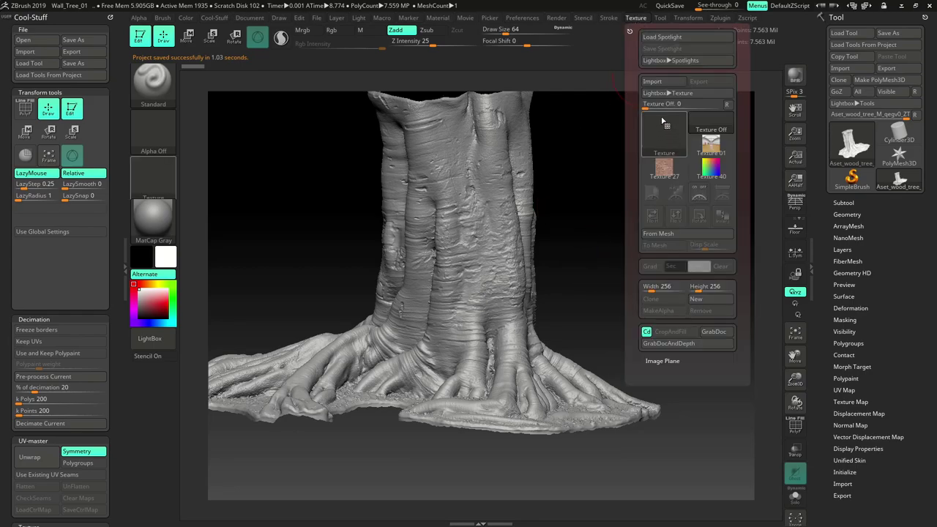
pyautogui.click(652, 81)
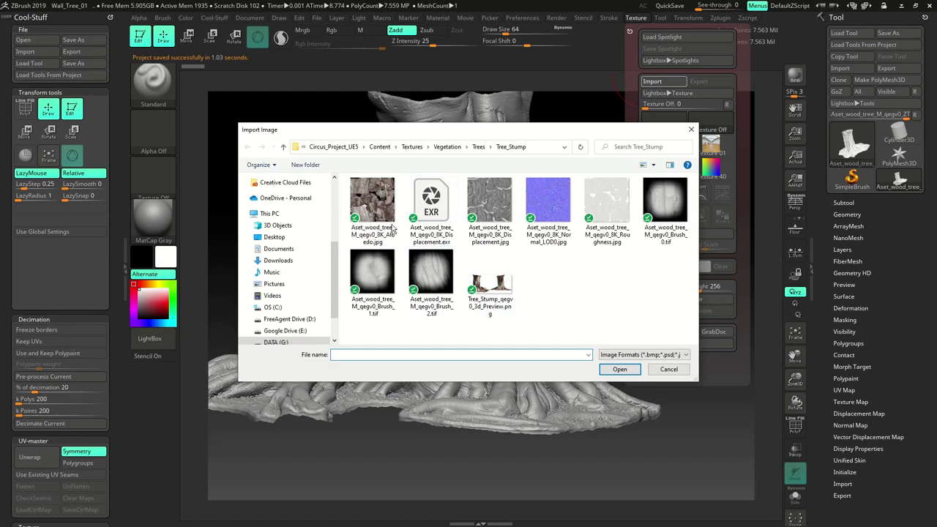
pyautogui.click(379, 209)
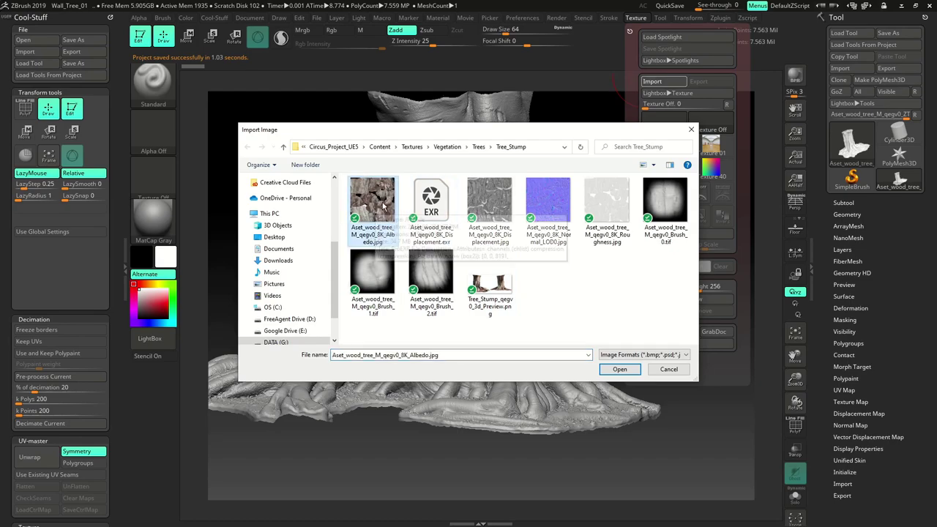
pyautogui.click(615, 370)
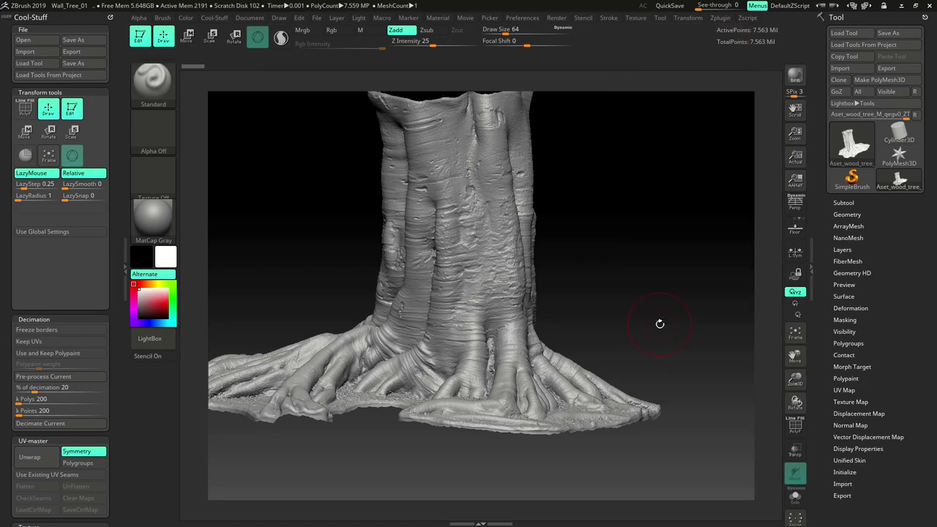
pyautogui.click(637, 18)
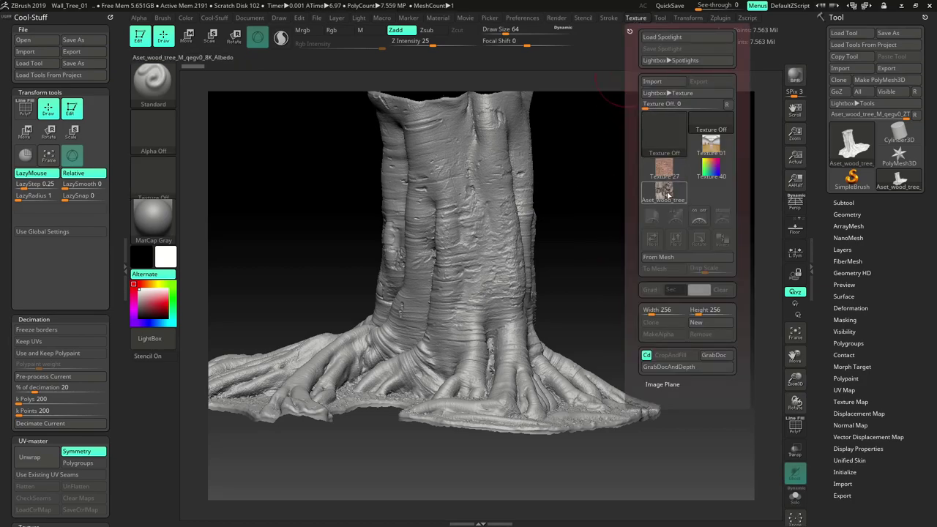
pyautogui.moveTo(667, 194)
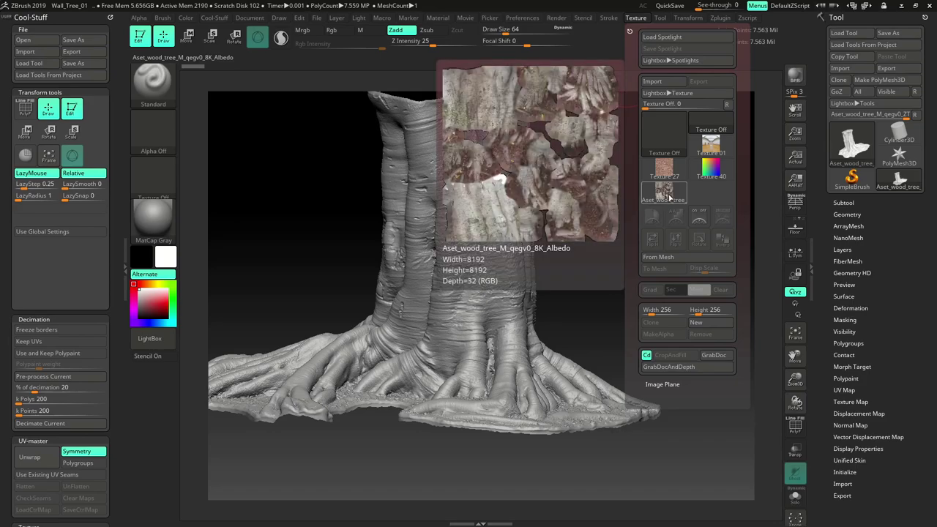
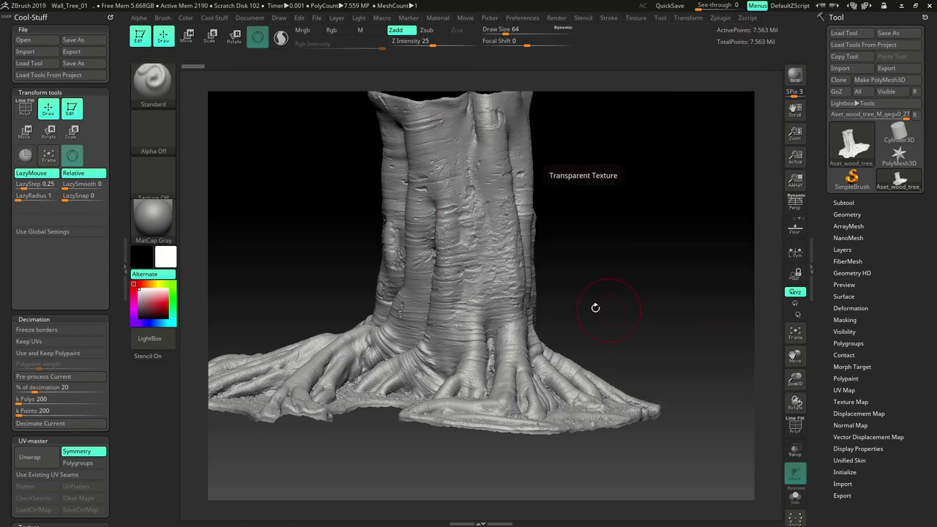
# Assign the imported Aset_wood_tree albedo texture to the stump as its texture map
pyautogui.moveTo(596, 307); pyautogui.dragTo(590, 291)
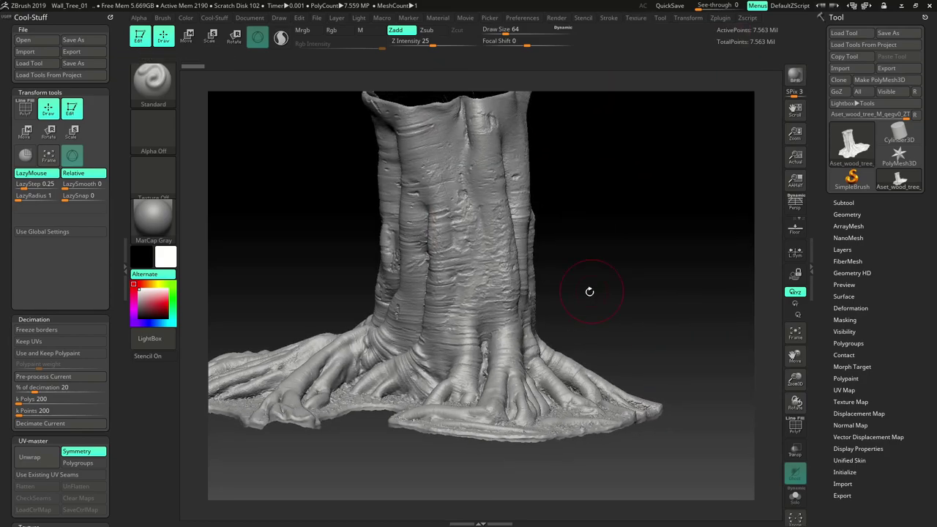
pyautogui.click(851, 402)
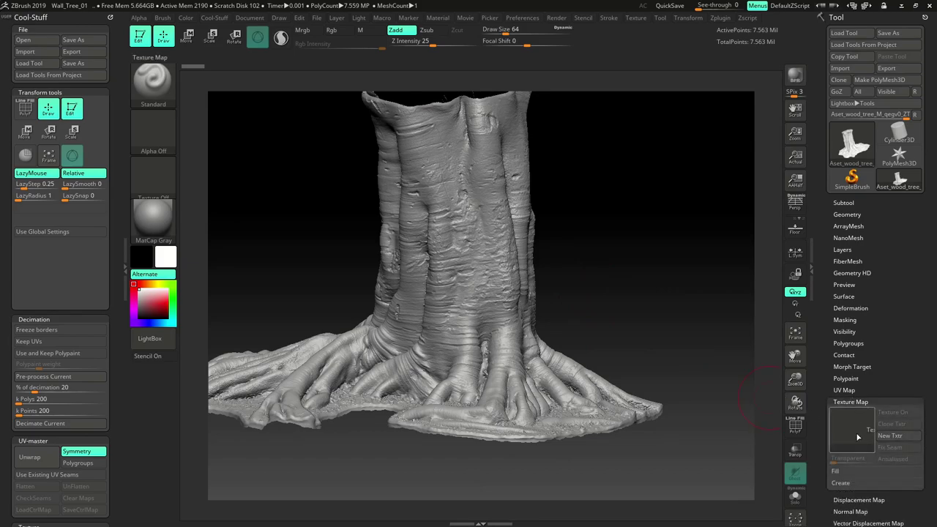
pyautogui.click(844, 431)
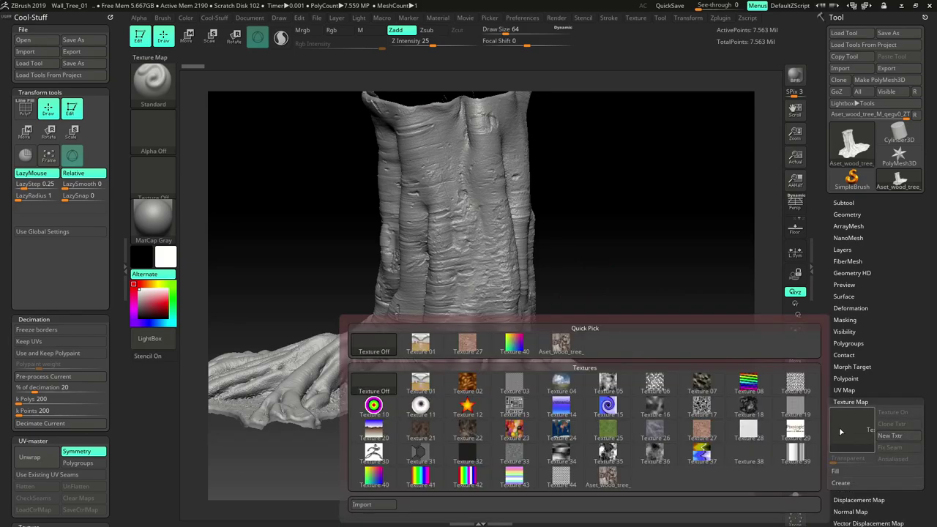
pyautogui.click(559, 347)
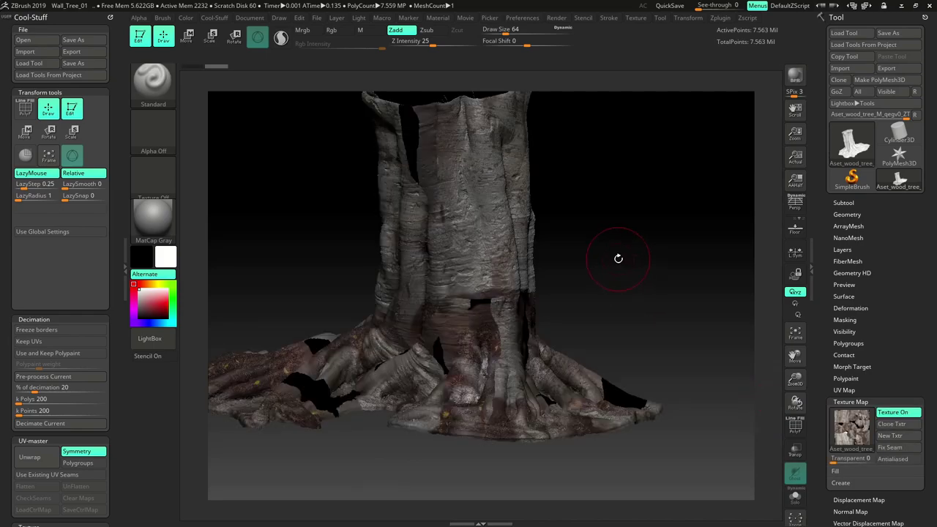
pyautogui.moveTo(618, 258)
pyautogui.mouseDown()
pyautogui.moveTo(603, 272)
pyautogui.moveTo(663, 268)
pyautogui.moveTo(670, 249)
pyautogui.moveTo(628, 257)
pyautogui.moveTo(628, 268)
pyautogui.mouseUp()
pyautogui.moveTo(621, 265); pyautogui.dragTo(617, 245)
# Flip the albedo texture vertically and reassign the flipped version to the stump's texture map
pyautogui.click(636, 18)
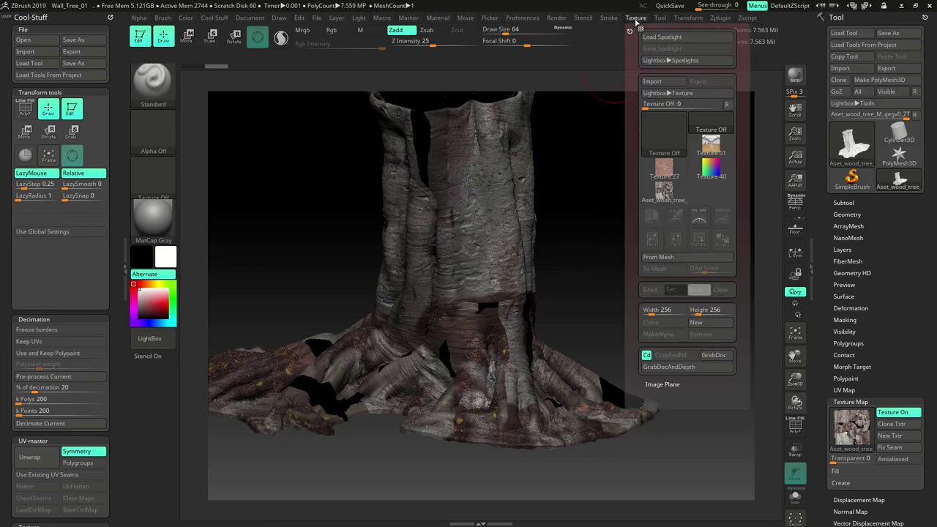
pyautogui.click(664, 193)
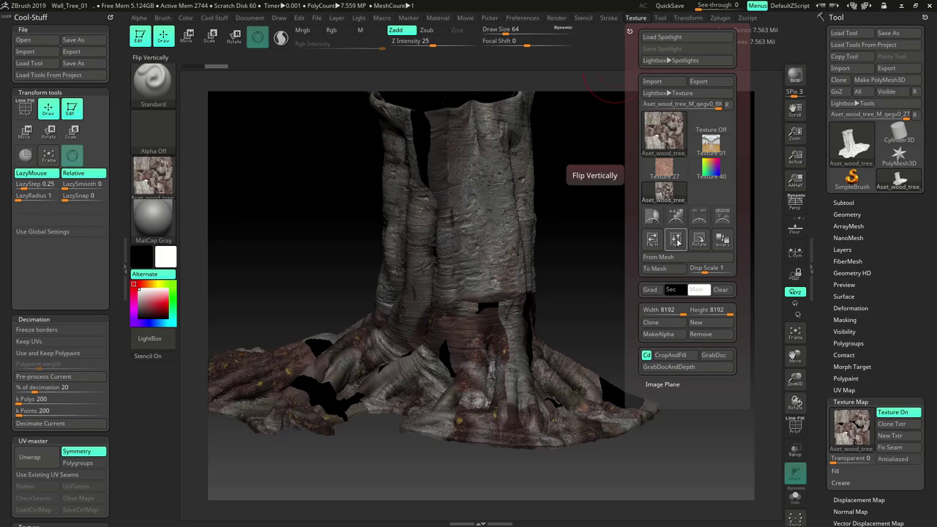
pyautogui.click(681, 245)
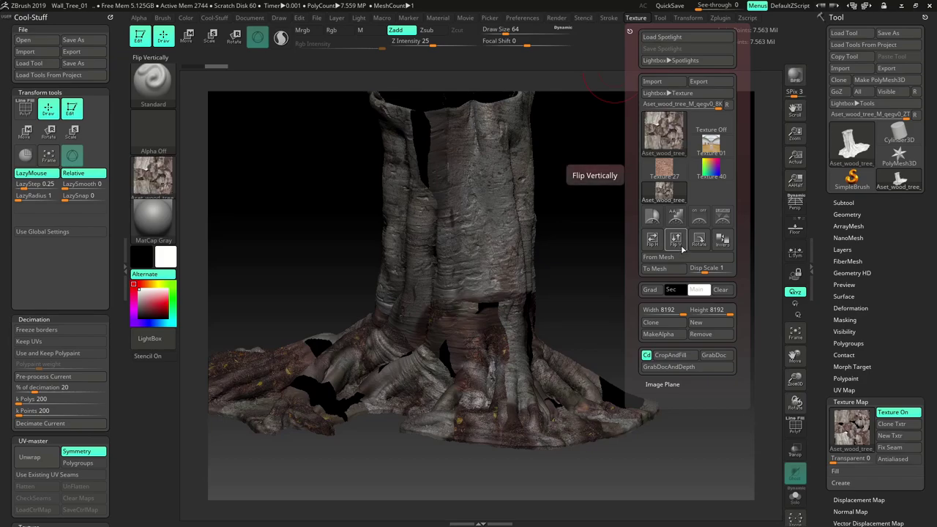
pyautogui.click(849, 428)
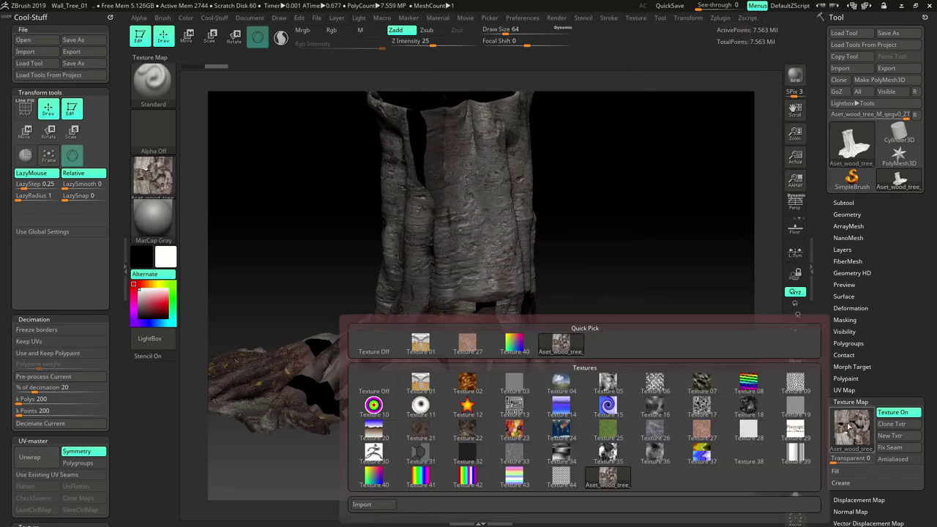
pyautogui.click(608, 476)
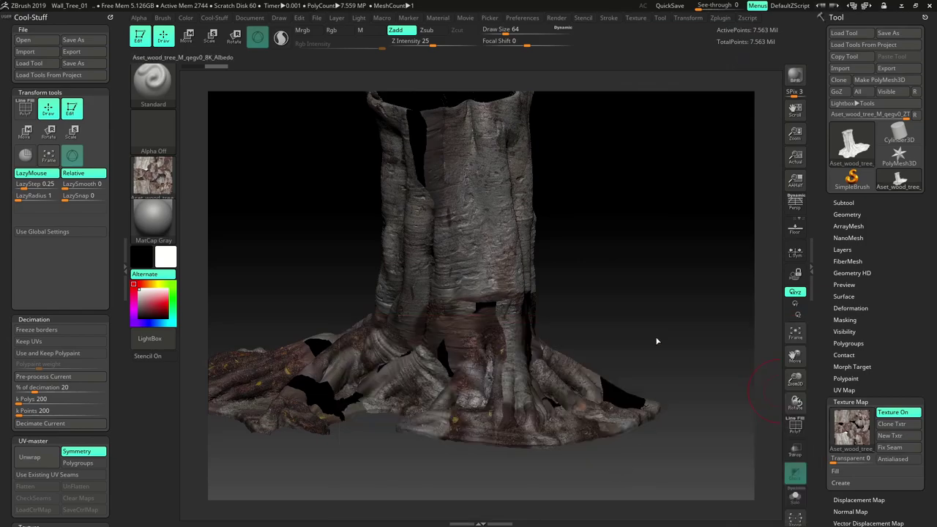
pyautogui.moveTo(624, 261); pyautogui.dragTo(604, 243)
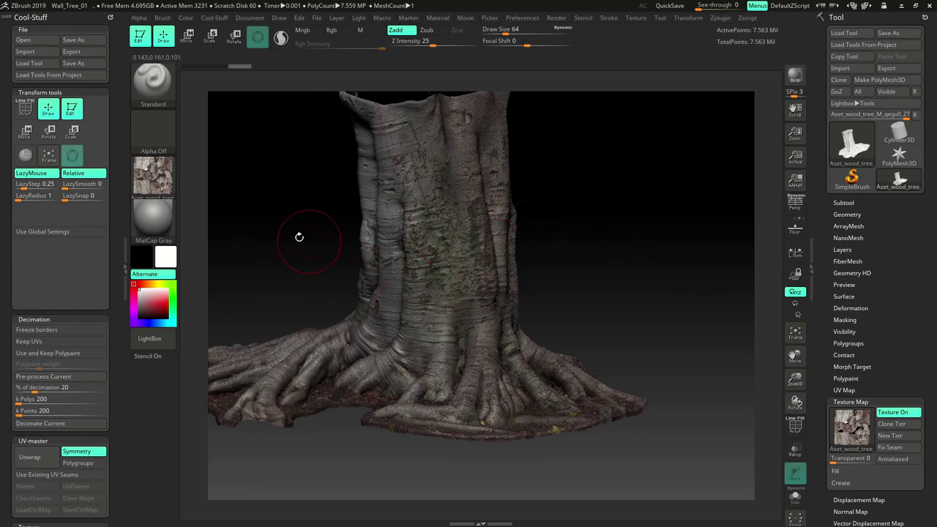
# Change the stump's material to Flat Color and inspect the trunk's bark texture up close
pyautogui.click(153, 224)
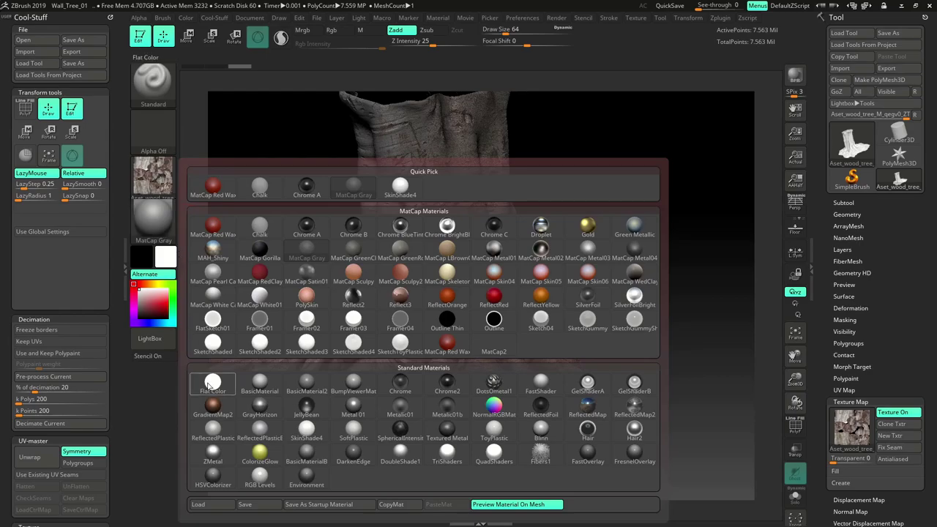
pyautogui.click(212, 383)
pyautogui.moveTo(550, 291); pyautogui.dragTo(617, 403)
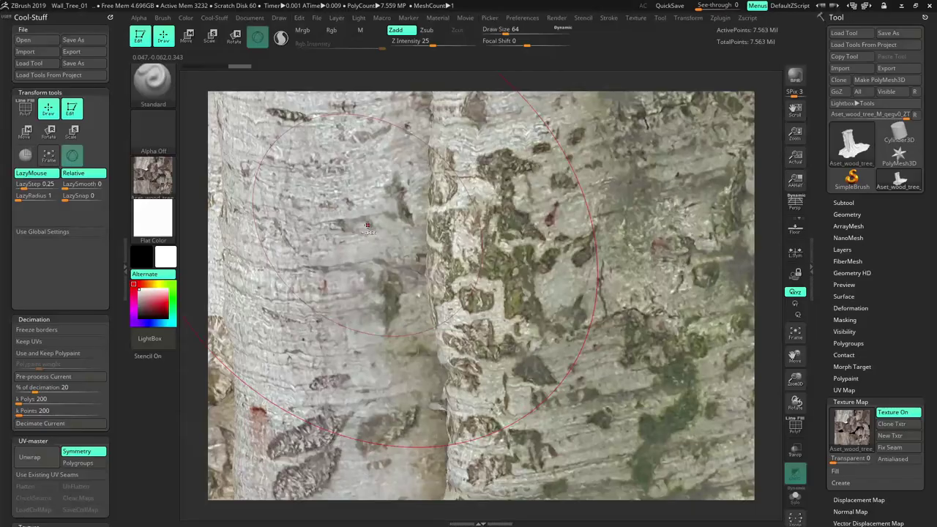
# Capture the bark close-up, mark three spots with red check marks and two with red crosses, and discard the capture
pyautogui.press('ctrl+Print')
pyautogui.moveTo(206, 112); pyautogui.dragTo(705, 483)
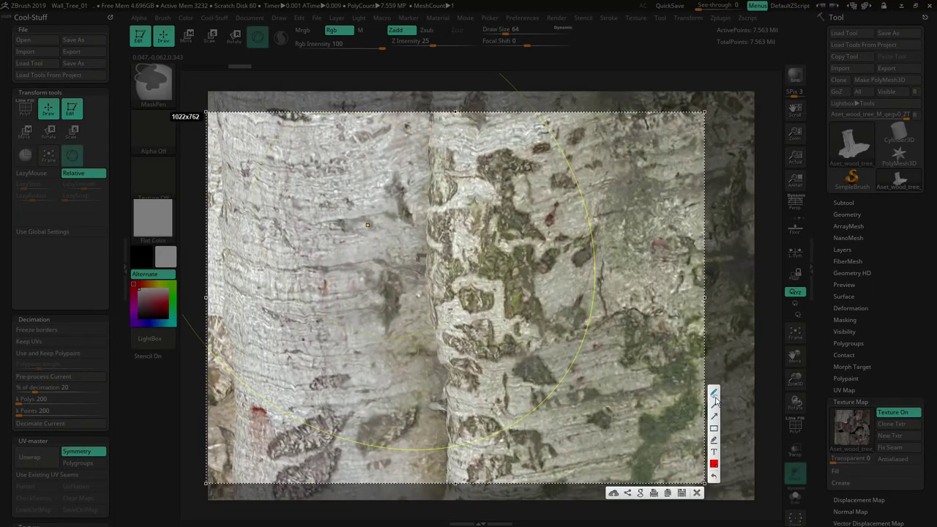
pyautogui.moveTo(280, 203); pyautogui.dragTo(315, 171)
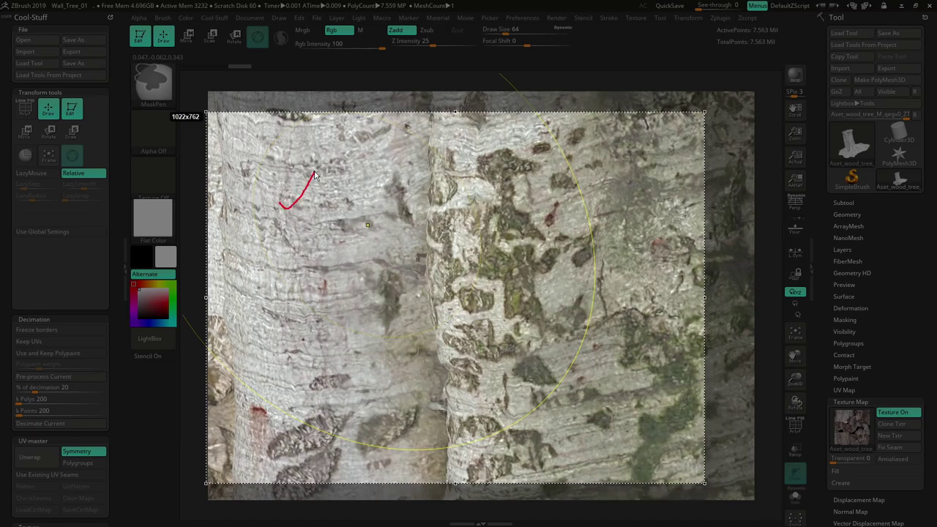
pyautogui.moveTo(488, 204); pyautogui.dragTo(541, 174)
pyautogui.moveTo(482, 331); pyautogui.dragTo(520, 309)
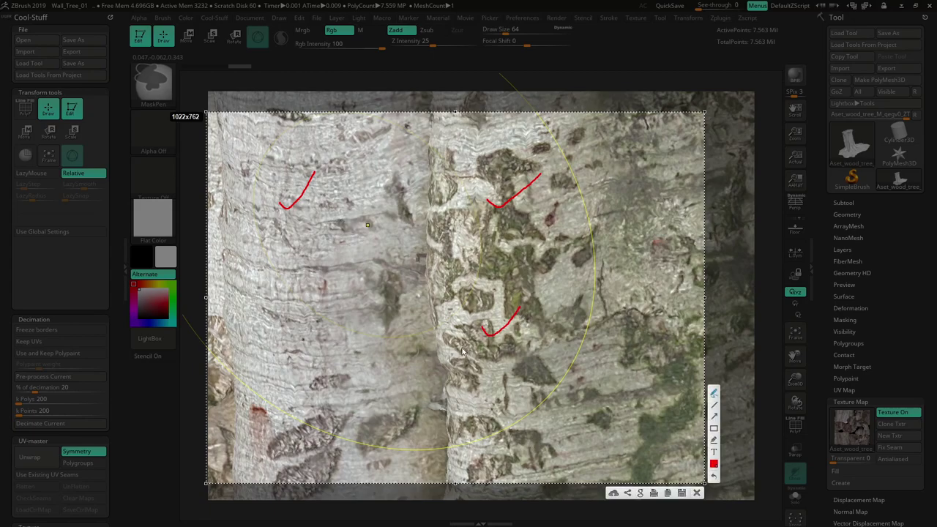
pyautogui.moveTo(353, 296); pyautogui.dragTo(419, 337)
pyautogui.moveTo(395, 296); pyautogui.dragTo(365, 338)
pyautogui.moveTo(538, 254); pyautogui.dragTo(583, 306)
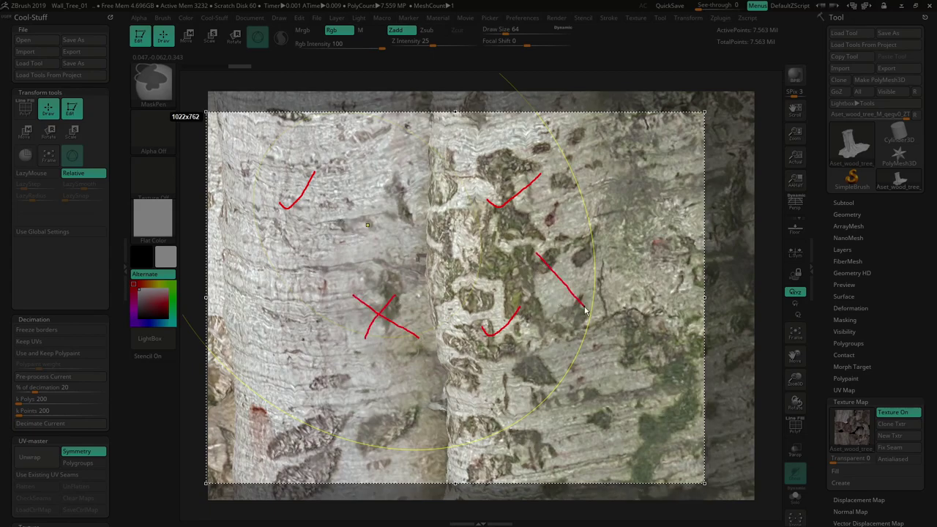
pyautogui.moveTo(570, 254); pyautogui.dragTo(550, 297)
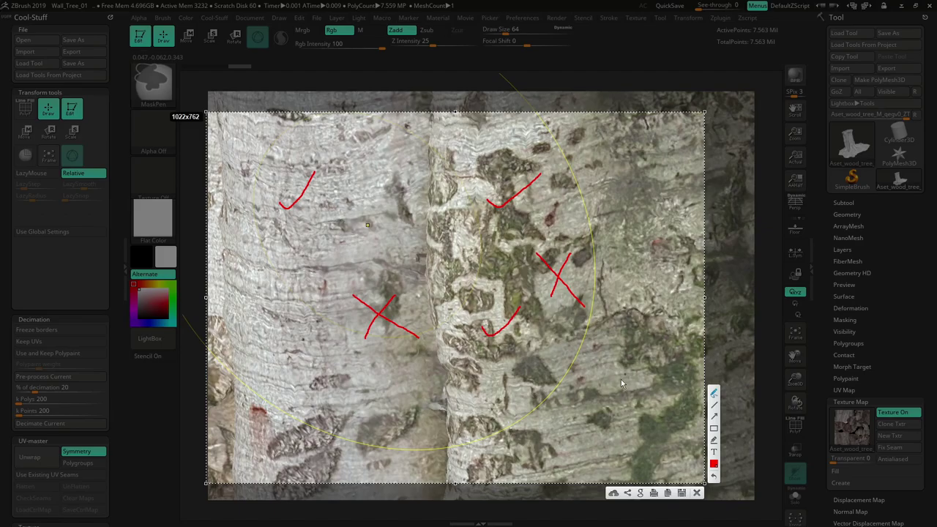
pyautogui.click(697, 493)
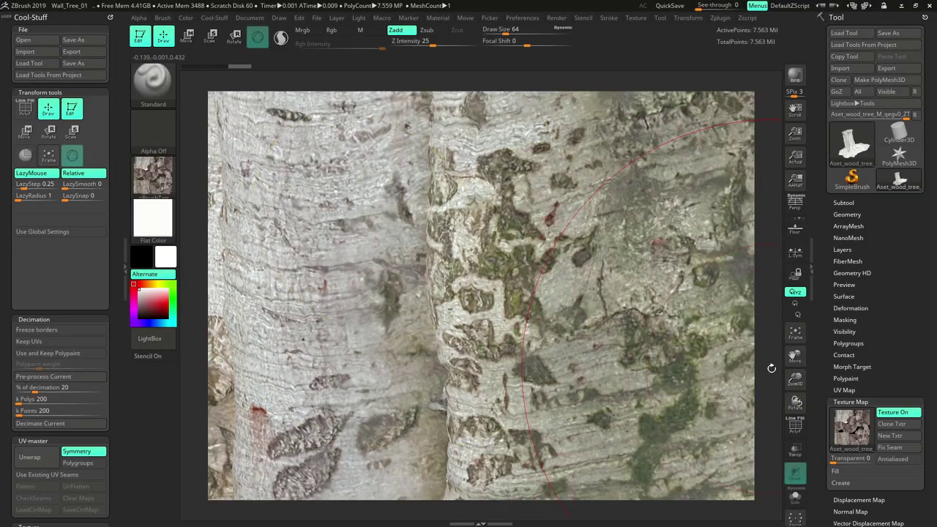
# Inspect the textured roots and surrounding ground, and duplicate the stump subtool
pyautogui.moveTo(772, 368)
pyautogui.mouseDown()
pyautogui.moveTo(720, 257)
pyautogui.moveTo(682, 202)
pyautogui.moveTo(673, 248)
pyautogui.moveTo(600, 230)
pyautogui.moveTo(548, 200)
pyautogui.moveTo(601, 205)
pyautogui.moveTo(588, 251)
pyautogui.moveTo(652, 209)
pyautogui.moveTo(677, 209)
pyautogui.moveTo(666, 213)
pyautogui.mouseUp()
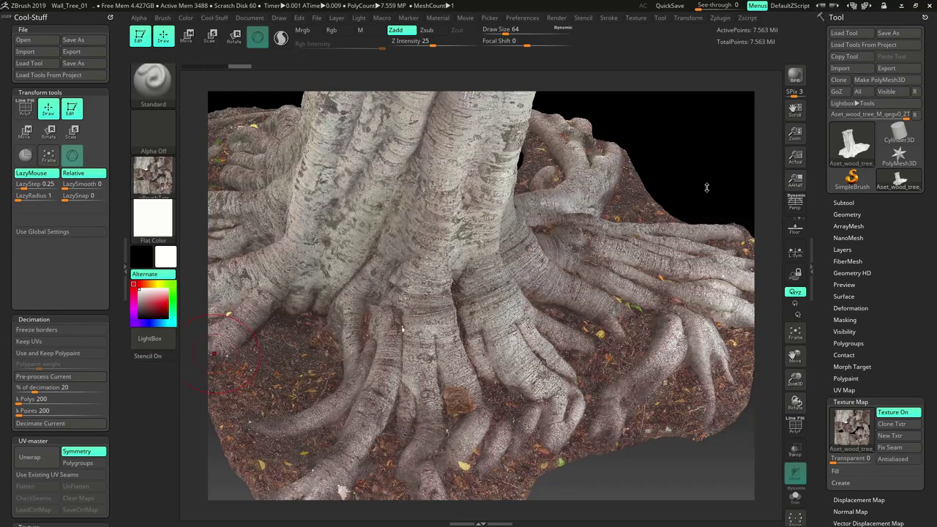
pyautogui.moveTo(707, 187); pyautogui.dragTo(416, 443)
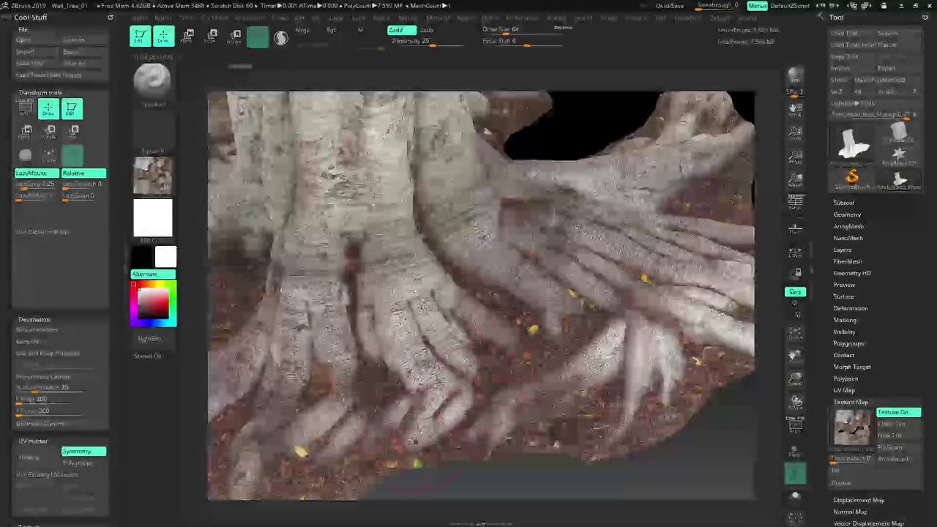
pyautogui.moveTo(713, 452); pyautogui.dragTo(722, 220)
pyautogui.moveTo(698, 467); pyautogui.dragTo(539, 444)
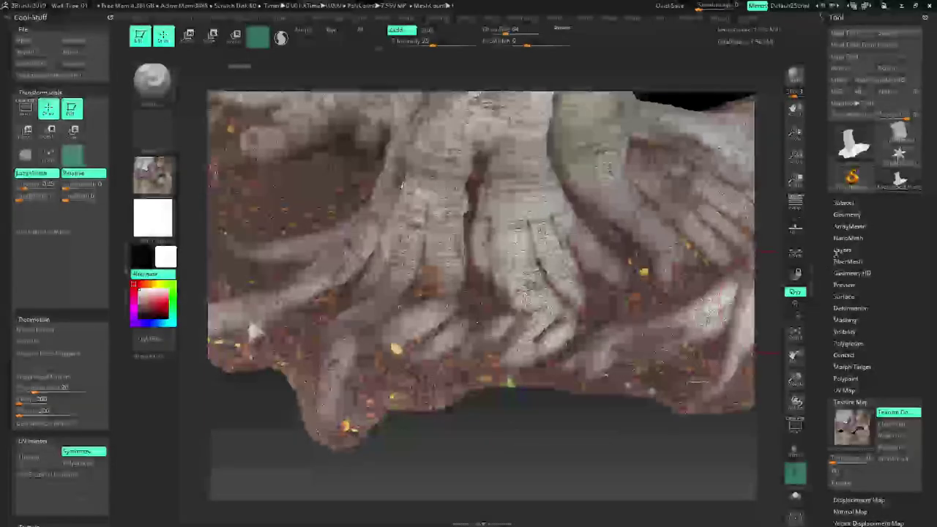
pyautogui.click(846, 201)
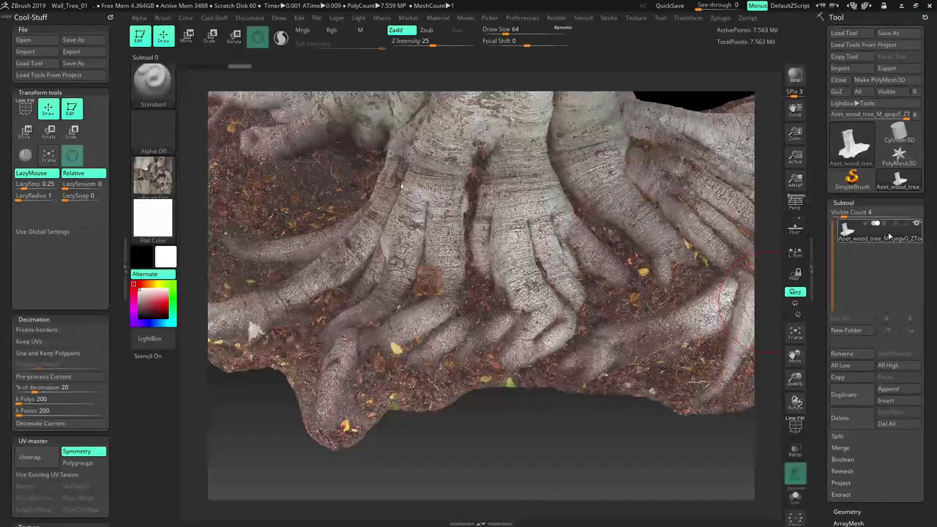
pyautogui.click(849, 394)
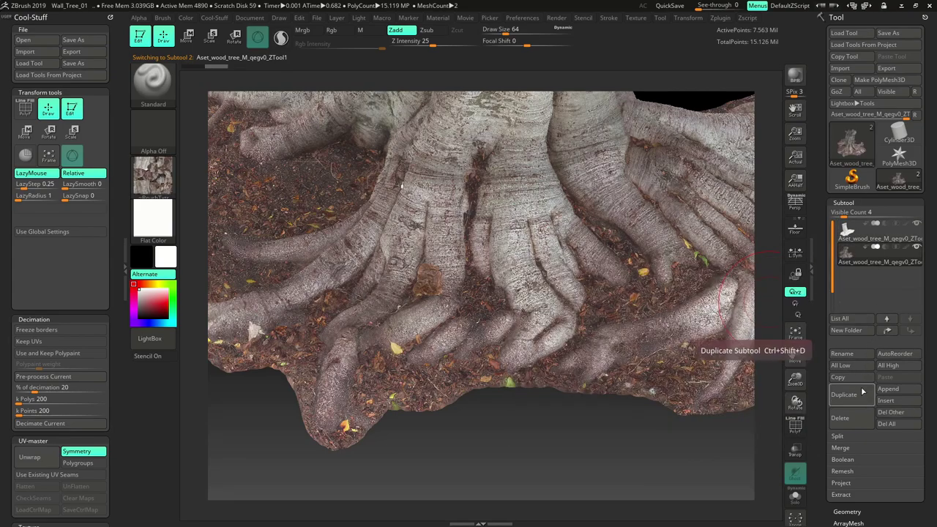
# Rename the duplicated stump subtool Tree_Sculpt_Original
pyautogui.click(854, 357)
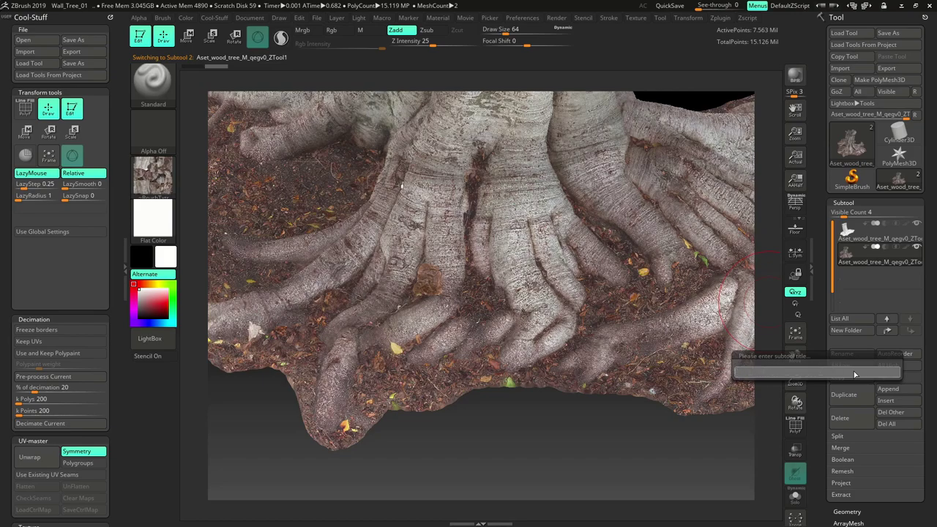
pyautogui.write('Tree')
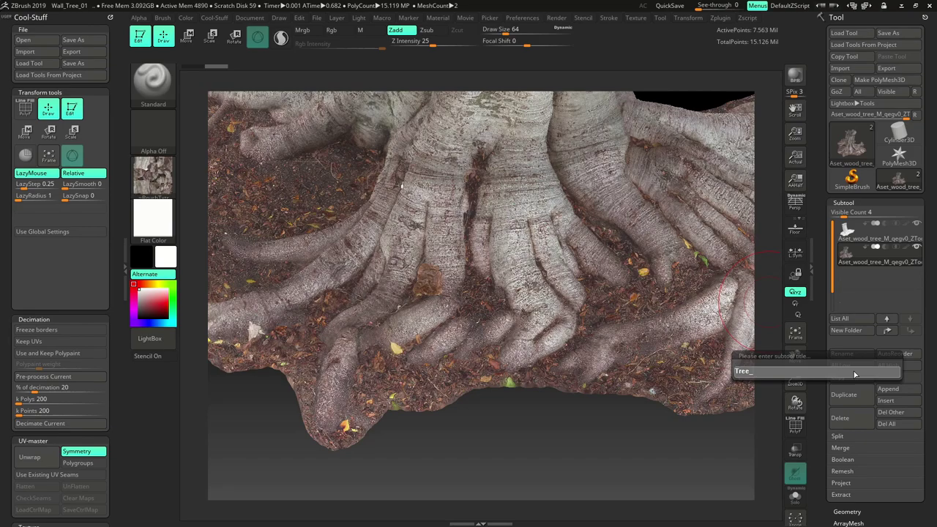
pyautogui.write('_Sculpt_')
pyautogui.press('shift')
pyautogui.write('_O')
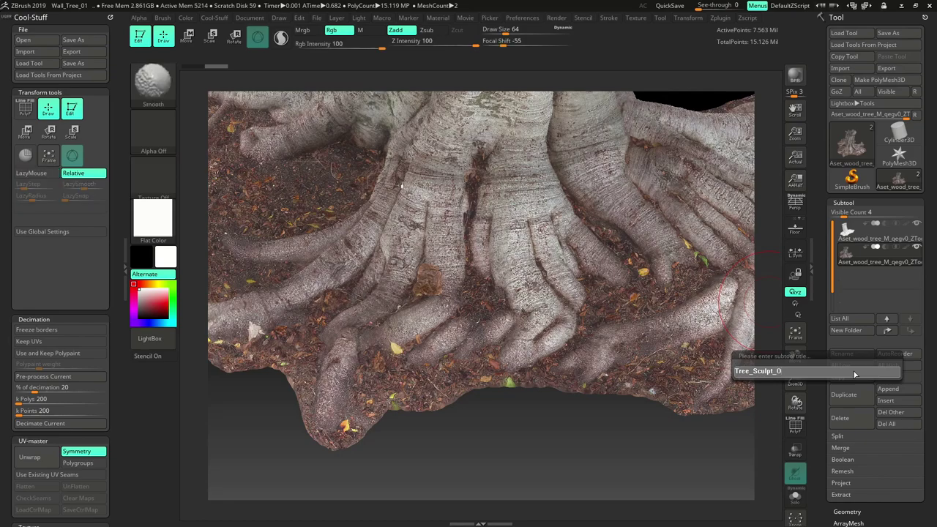
pyautogui.write('riginal')
pyautogui.press('Return')
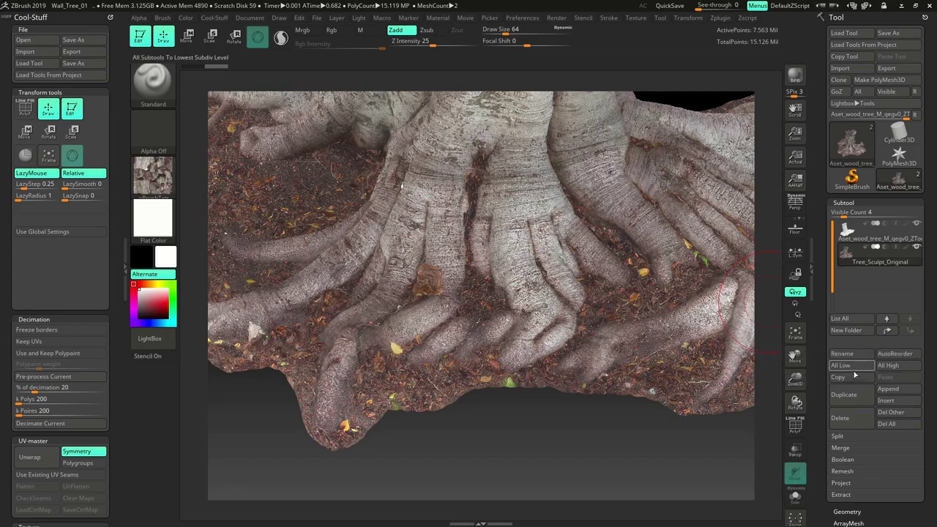
# Hide the source stump subtool so that only Tree_Sculpt_Original is displayed
pyautogui.moveTo(910, 266)
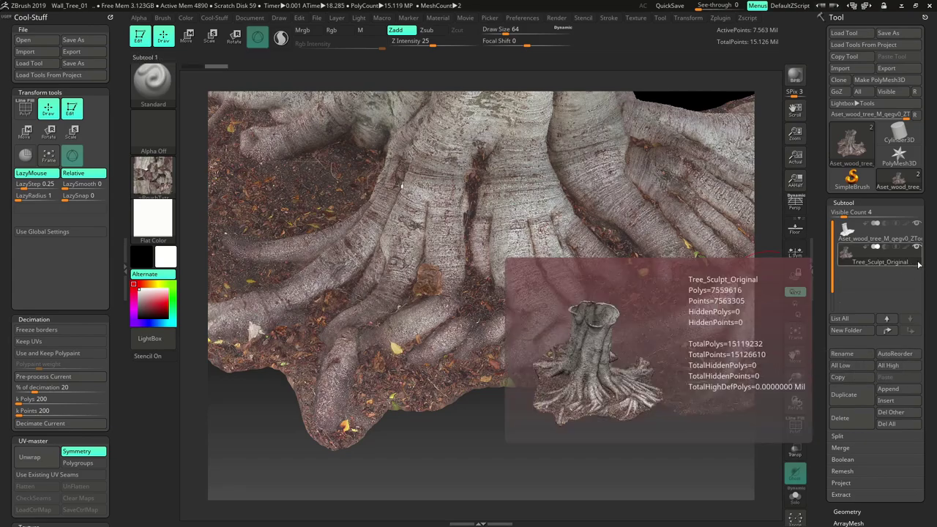
pyautogui.click(917, 248)
pyautogui.moveTo(618, 425); pyautogui.dragTo(560, 433)
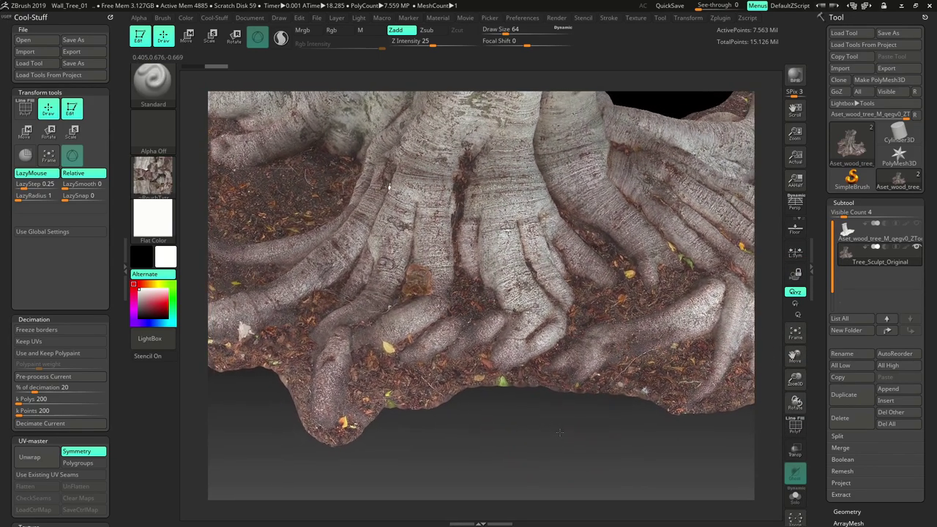
# Save the project in the Tree_Stump folder over the existing Wall_Tree_01.ZPR file
pyautogui.click(73, 40)
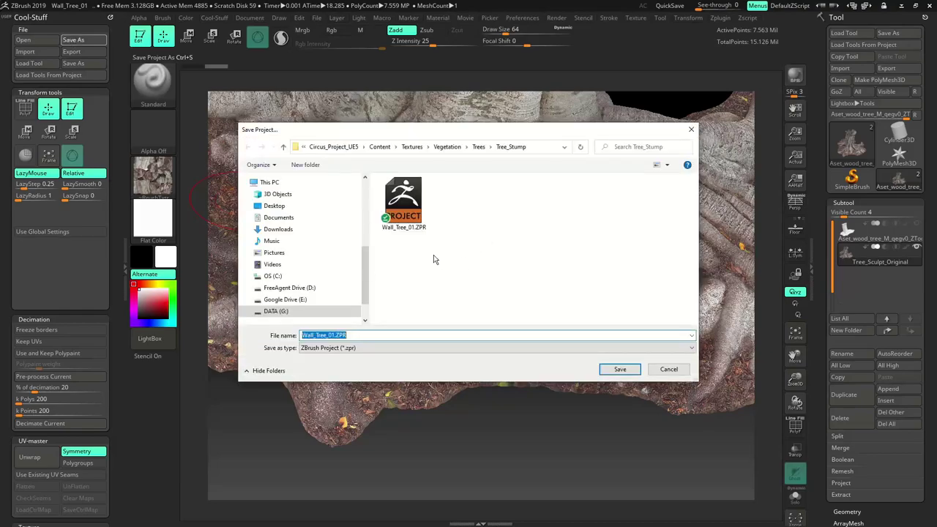
pyautogui.click(403, 204)
pyautogui.click(619, 369)
pyautogui.click(496, 262)
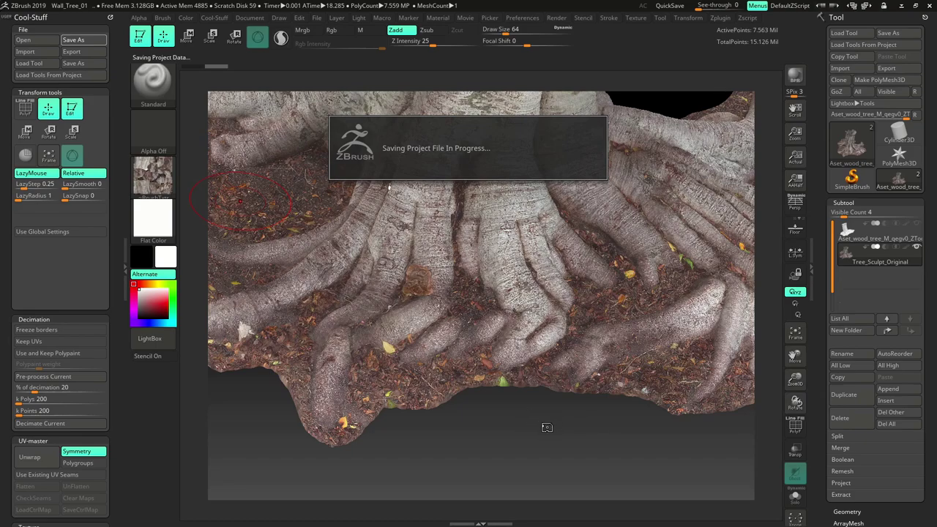
# Duplicate the Tree_Sculpt_Original subtool and rename the copy Tree_Sculpt_Masked
pyautogui.moveTo(548, 427); pyautogui.dragTo(620, 388)
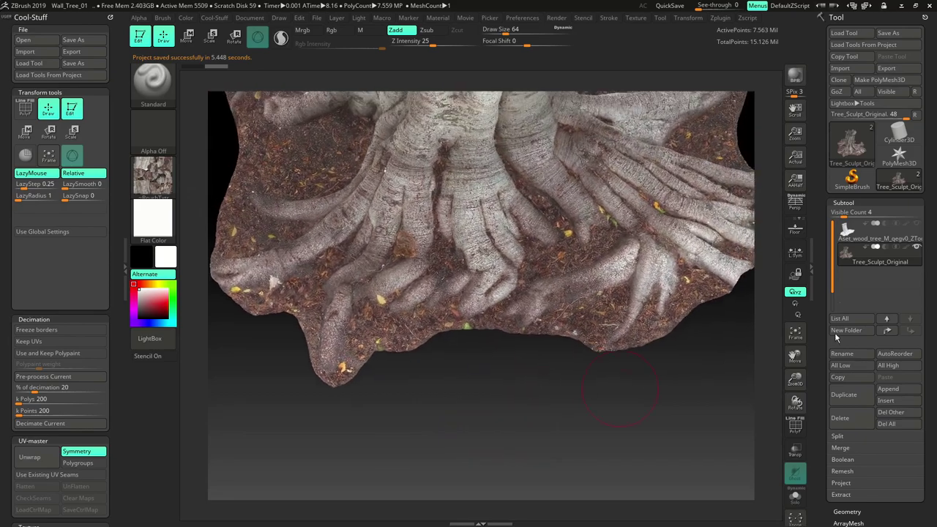
pyautogui.click(870, 388)
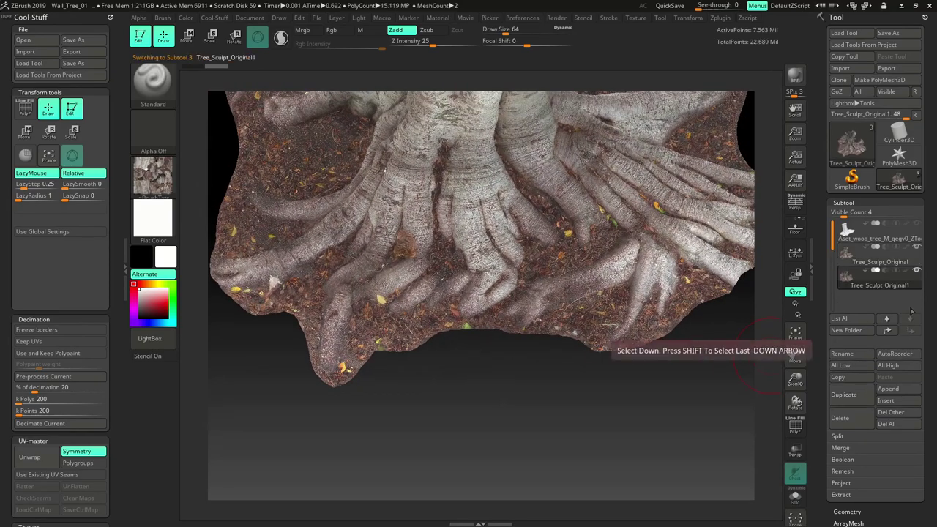
pyautogui.moveTo(917, 287)
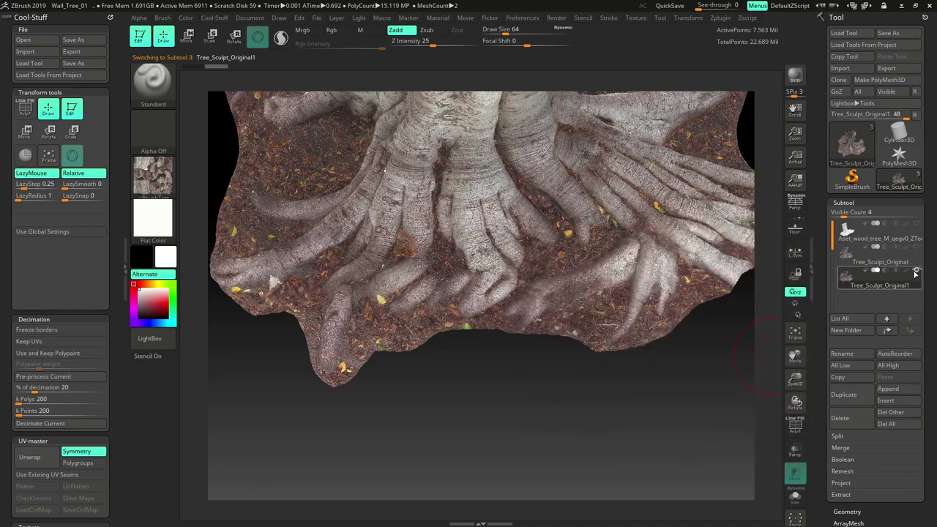
pyautogui.click(842, 354)
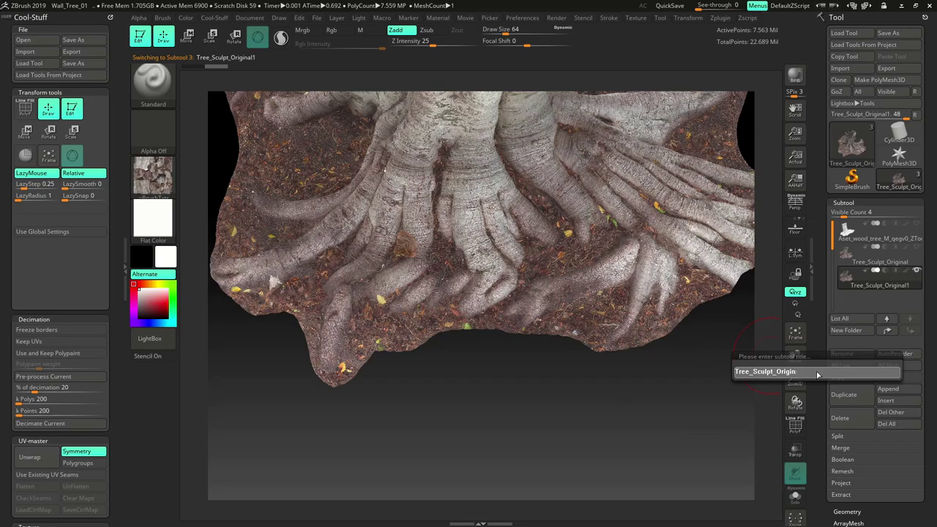
pyautogui.write('Masked')
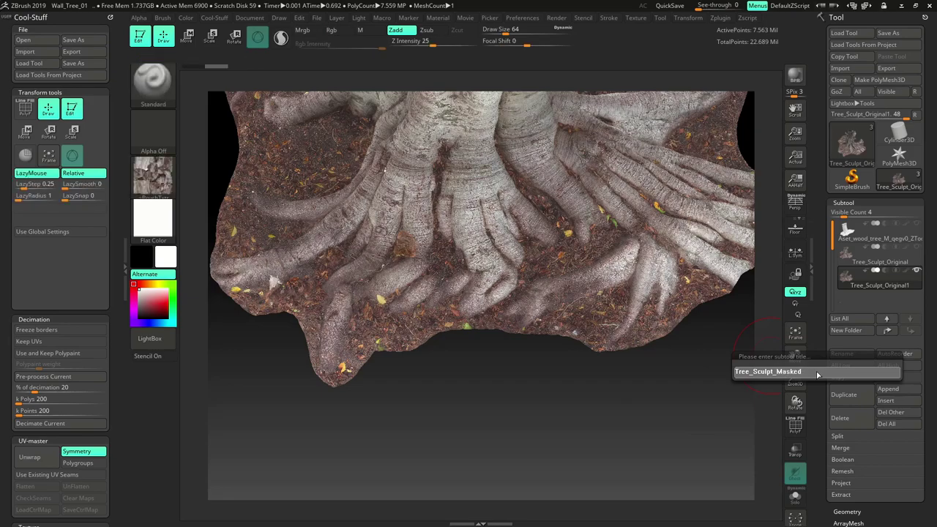
pyautogui.press('Return')
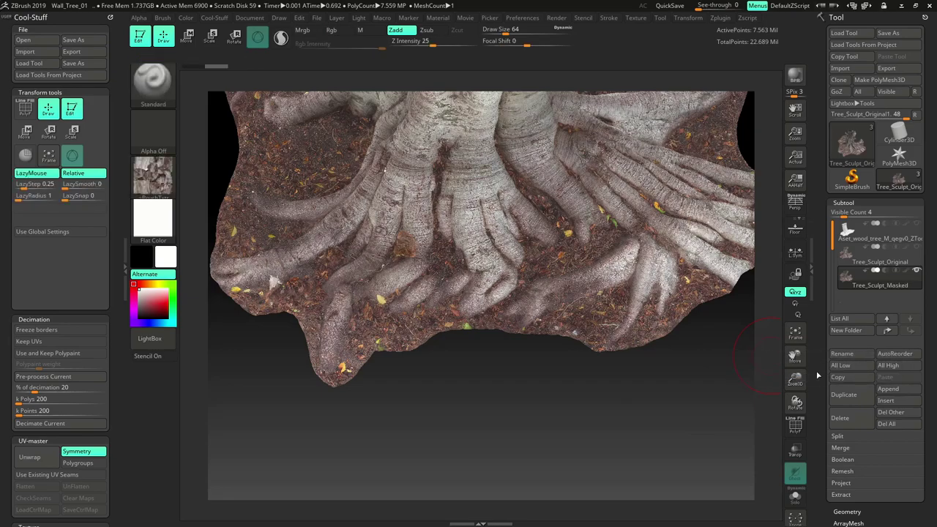
# Try a rectangular mask across the ground and lowest roots of Tree_Sculpt_Masked, and check its coverage around the front roots
pyautogui.moveTo(703, 399)
pyautogui.keyDown('alt'); pyautogui.mouseDown()
pyautogui.moveTo(698, 389)
pyautogui.moveTo(615, 375)
pyautogui.moveTo(608, 364)
pyautogui.moveTo(669, 412)
pyautogui.moveTo(637, 399)
pyautogui.moveTo(652, 412)
pyautogui.moveTo(661, 408)
pyautogui.moveTo(653, 316)
pyautogui.moveTo(489, 343)
pyautogui.moveTo(528, 401)
pyautogui.moveTo(514, 384)
pyautogui.mouseUp(); pyautogui.keyUp('alt')
pyautogui.press('shift')
pyautogui.moveTo(689, 212); pyautogui.dragTo(663, 212)
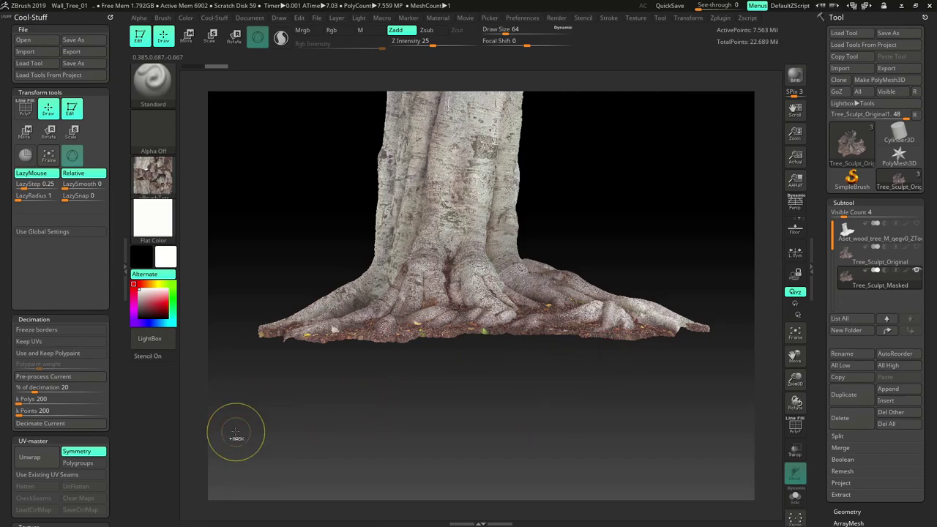
pyautogui.keyDown('ctrl'); pyautogui.moveTo(235, 438); pyautogui.dragTo(498, 378); pyautogui.keyUp('ctrl')
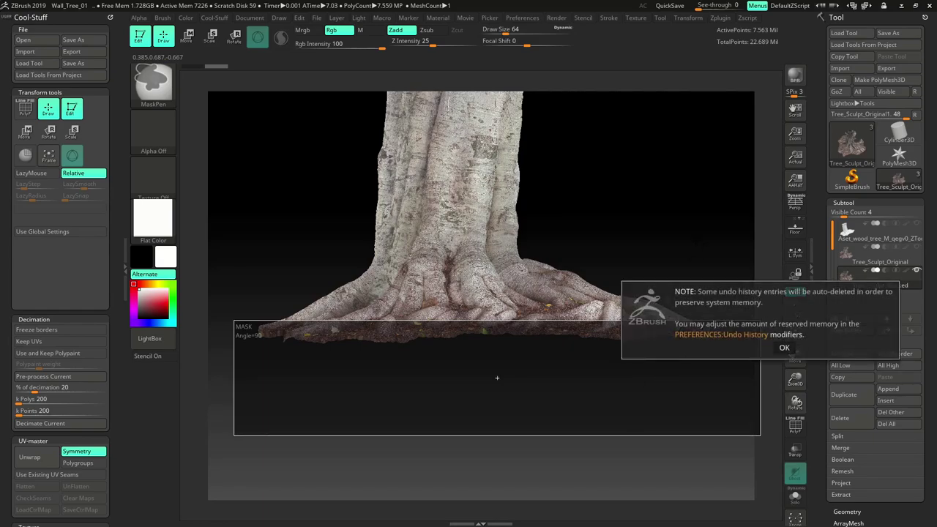
pyautogui.click(784, 348)
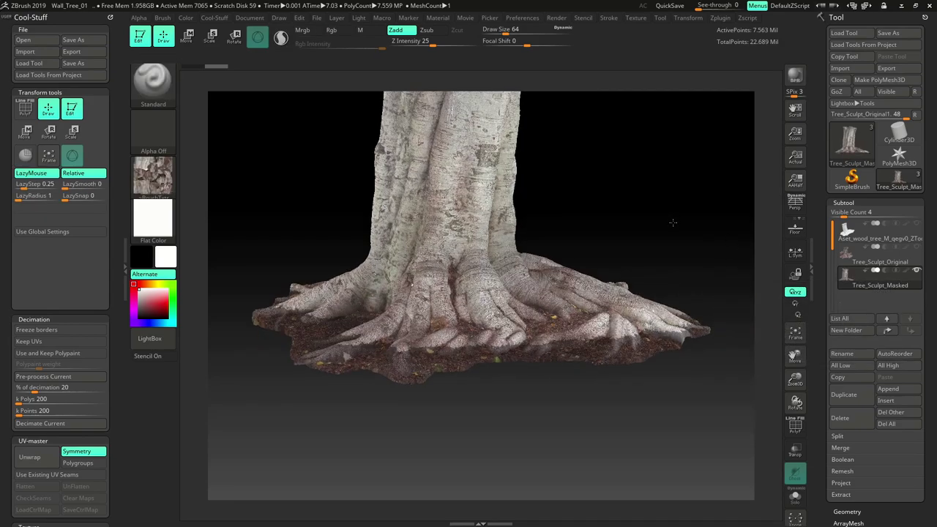
pyautogui.moveTo(671, 222)
pyautogui.mouseDown()
pyautogui.moveTo(682, 215)
pyautogui.moveTo(664, 222)
pyautogui.moveTo(687, 249)
pyautogui.moveTo(655, 184)
pyautogui.moveTo(651, 192)
pyautogui.mouseUp()
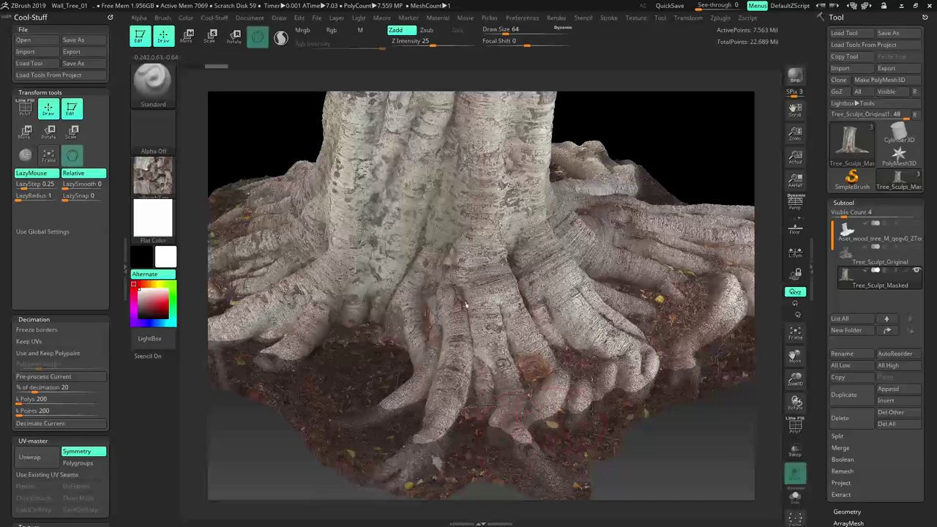
pyautogui.moveTo(466, 305); pyautogui.dragTo(623, 403)
pyautogui.moveTo(612, 412)
pyautogui.mouseDown()
pyautogui.moveTo(575, 421)
pyautogui.moveTo(650, 310)
pyautogui.moveTo(688, 341)
pyautogui.moveTo(684, 474)
pyautogui.moveTo(433, 92)
pyautogui.moveTo(682, 322)
pyautogui.moveTo(591, 308)
pyautogui.mouseUp()
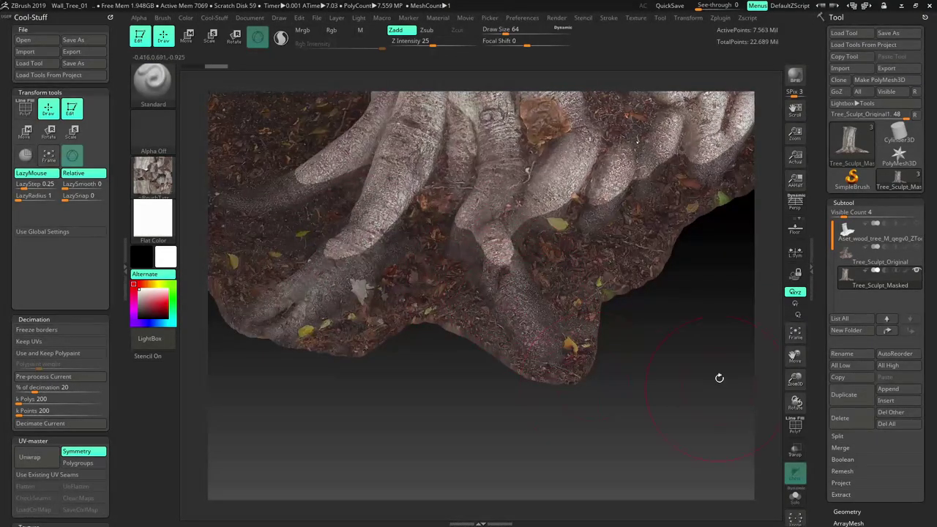
pyautogui.moveTo(720, 378); pyautogui.dragTo(668, 365)
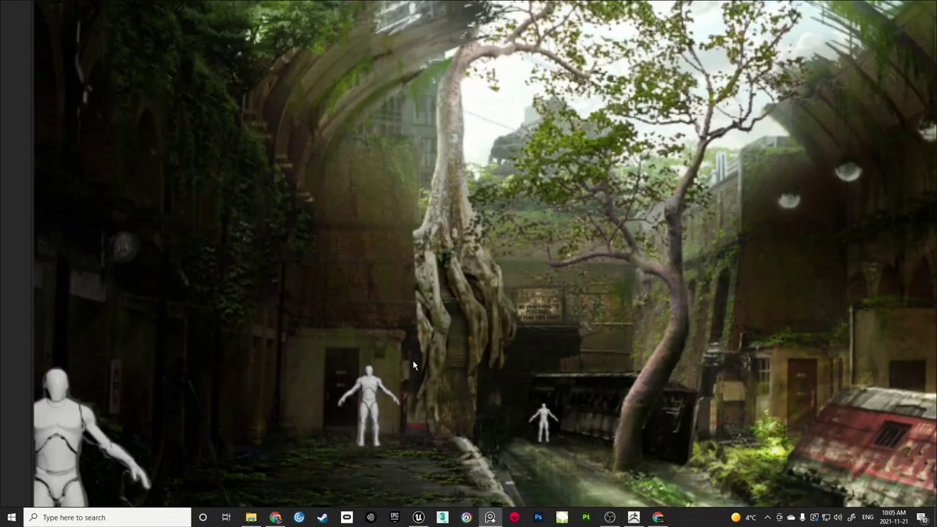
# Switch to the reference board and examine the photo of tree roots spreading over a brick wall
pyautogui.scroll(-5, 463, 164)
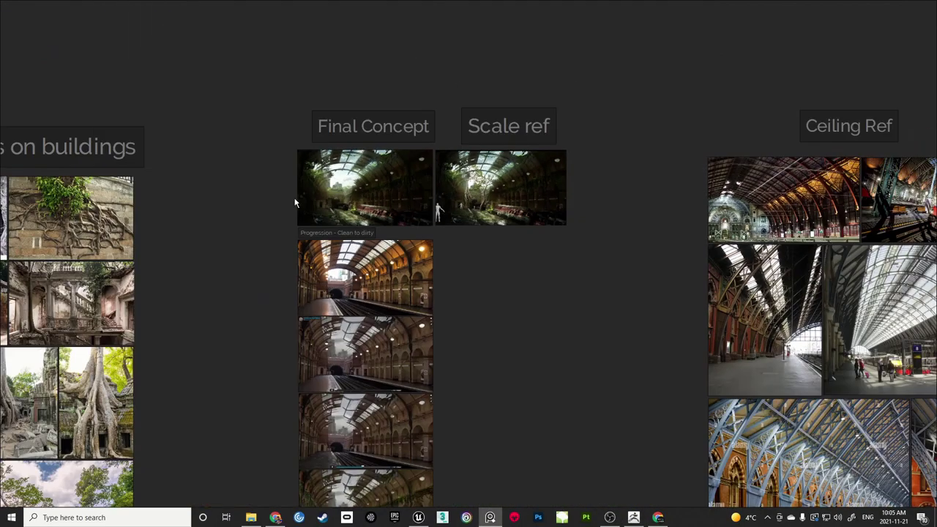
pyautogui.moveTo(134, 231); pyautogui.dragTo(479, 270, button='middle')
pyautogui.scroll(8, 429, 265)
pyautogui.moveTo(324, 266); pyautogui.dragTo(382, 296, button='middle')
pyautogui.scroll(1, 381, 297)
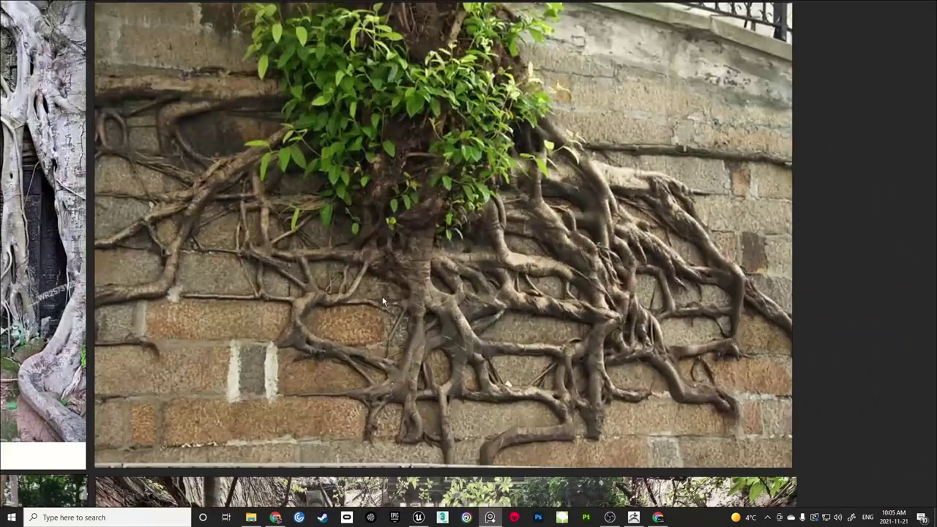
pyautogui.moveTo(276, 277); pyautogui.dragTo(492, 257, button='middle')
pyautogui.scroll(2, 491, 255)
pyautogui.moveTo(397, 157); pyautogui.dragTo(391, 246, button='middle')
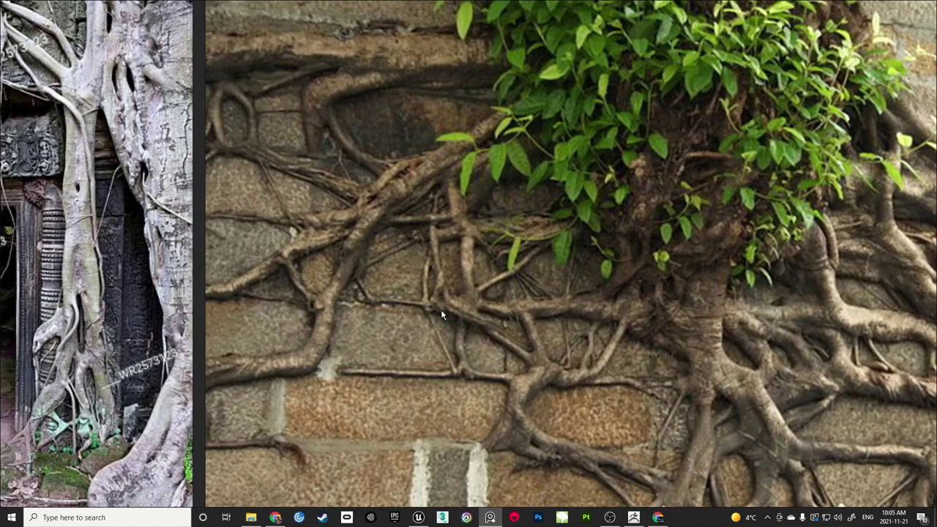
# Capture the left part of the wall-root photo as a screenshot and trace the thick diagonal root and its branches in red
pyautogui.press('Print')
pyautogui.moveTo(236, 85)
pyautogui.mouseDown()
pyautogui.moveTo(429, 352)
pyautogui.moveTo(763, 491)
pyautogui.mouseUp()
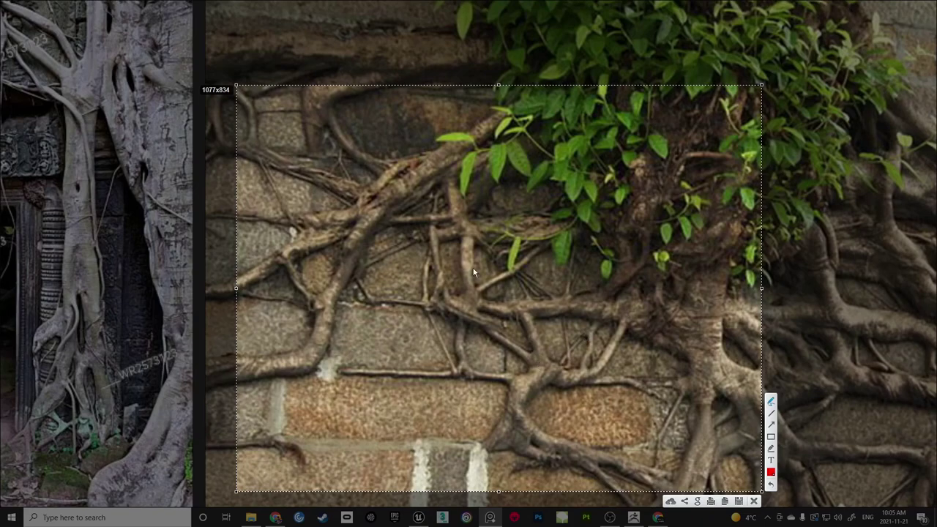
pyautogui.moveTo(420, 170); pyautogui.dragTo(422, 171)
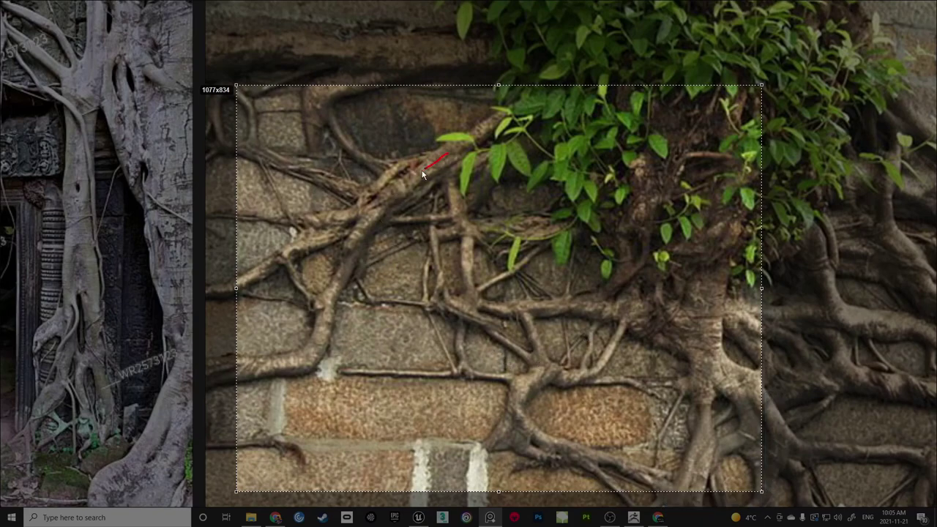
pyautogui.moveTo(307, 361); pyautogui.dragTo(296, 362)
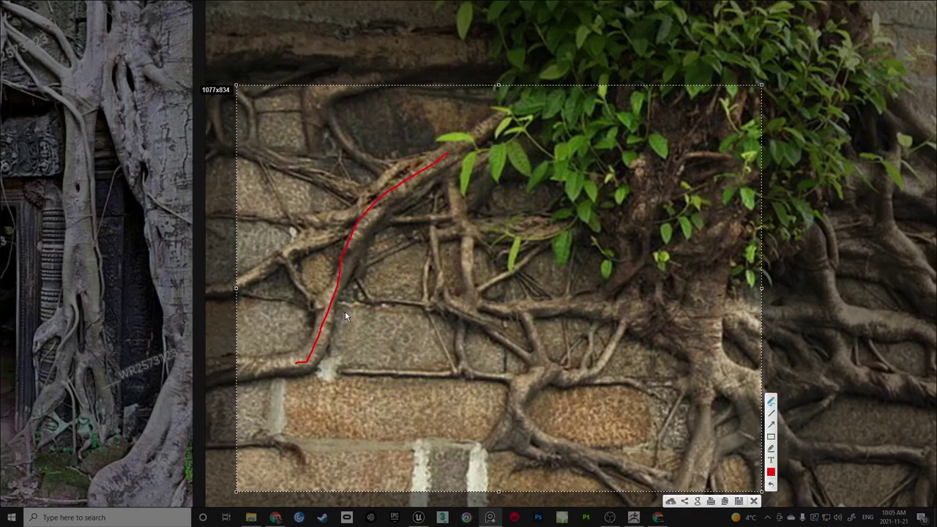
pyautogui.moveTo(333, 294)
pyautogui.mouseDown()
pyautogui.moveTo(311, 293)
pyautogui.moveTo(297, 267)
pyautogui.mouseUp()
pyautogui.moveTo(343, 234); pyautogui.dragTo(296, 255)
pyautogui.moveTo(372, 220); pyautogui.dragTo(407, 229)
pyautogui.moveTo(353, 262); pyautogui.dragTo(362, 292)
# Draw a large rounded outline with crossing lines over the traced roots, and discard the screenshot capture
pyautogui.moveTo(265, 155); pyautogui.dragTo(421, 337)
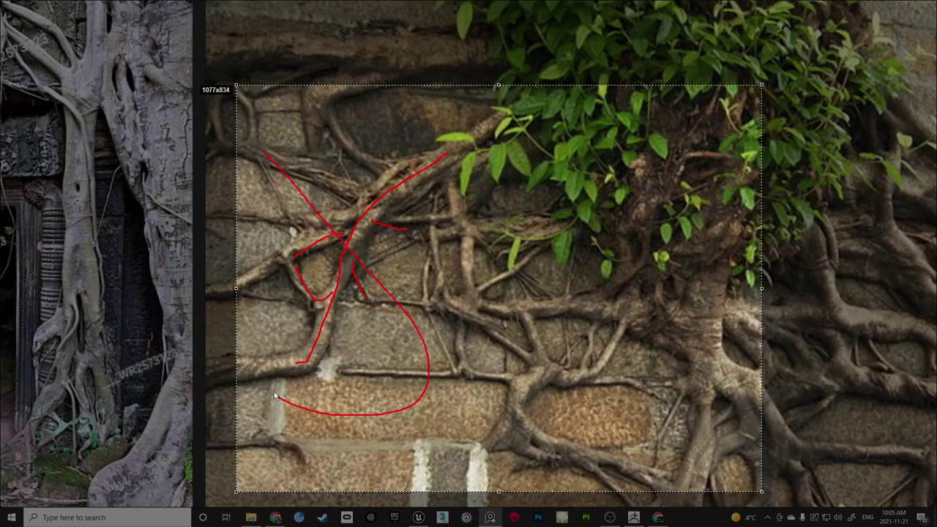
pyautogui.moveTo(255, 212); pyautogui.dragTo(261, 153)
pyautogui.moveTo(316, 233); pyautogui.dragTo(318, 410)
pyautogui.moveTo(281, 250); pyautogui.dragTo(405, 373)
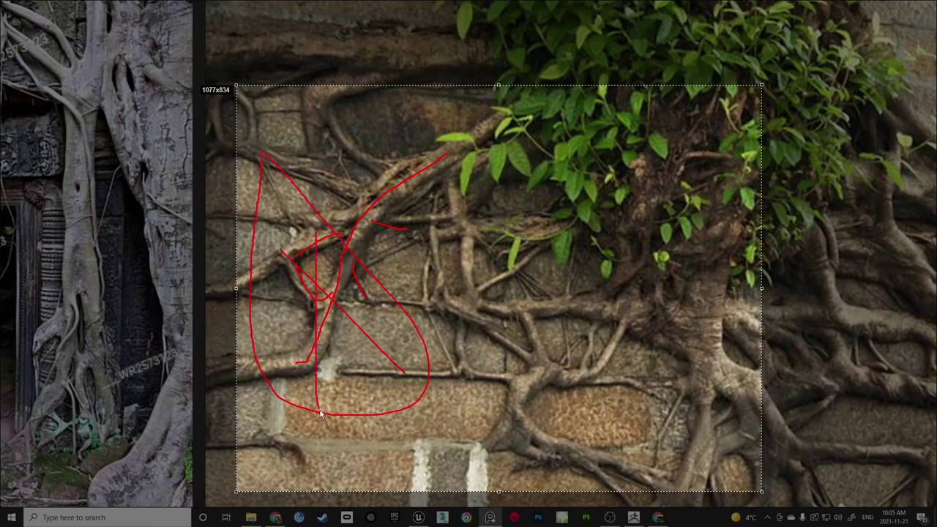
pyautogui.click(753, 501)
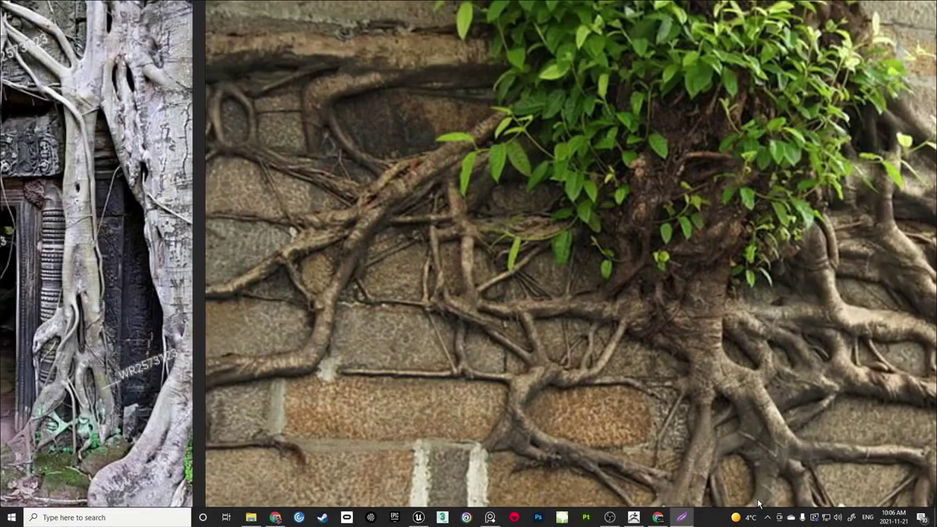
# Switch back to ZBrush and clear the rectangular mask from Tree_Sculpt_Masked
pyautogui.click(631, 520)
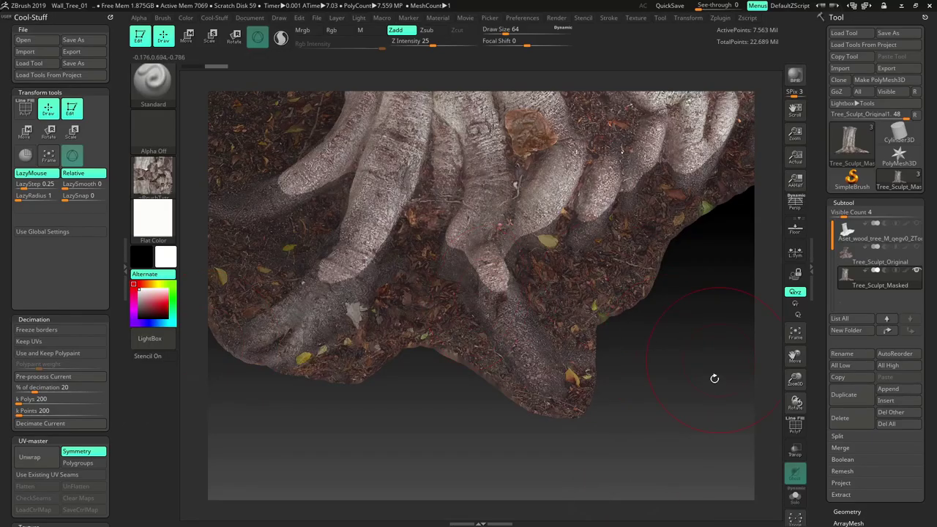
pyautogui.moveTo(706, 389)
pyautogui.mouseDown()
pyautogui.moveTo(678, 235)
pyautogui.moveTo(607, 372)
pyautogui.moveTo(606, 353)
pyautogui.moveTo(636, 298)
pyautogui.moveTo(623, 397)
pyautogui.moveTo(621, 378)
pyautogui.moveTo(599, 366)
pyautogui.moveTo(595, 378)
pyautogui.moveTo(670, 395)
pyautogui.mouseUp()
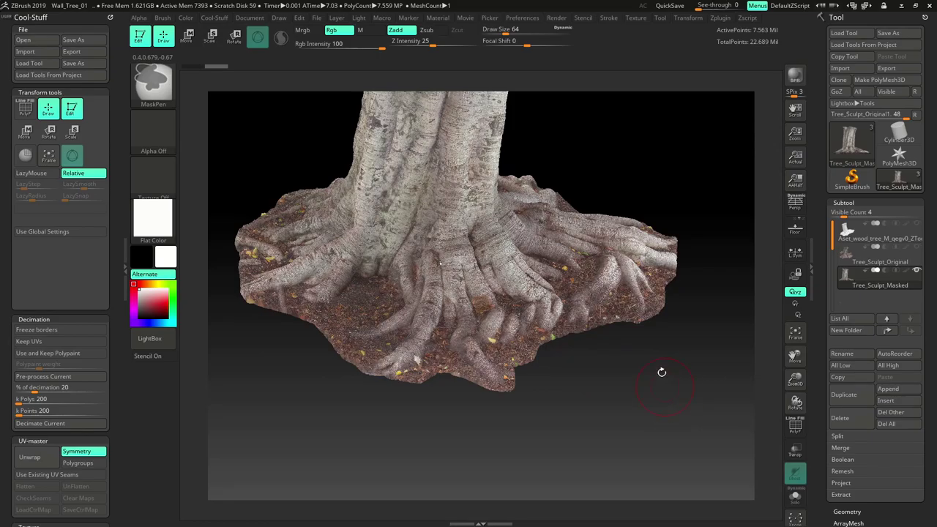
pyautogui.moveTo(628, 373)
pyautogui.mouseDown()
pyautogui.moveTo(619, 371)
pyautogui.moveTo(608, 329)
pyautogui.moveTo(582, 336)
pyautogui.moveTo(575, 352)
pyautogui.moveTo(637, 445)
pyautogui.mouseUp()
pyautogui.moveTo(654, 476)
pyautogui.keyDown('alt'); pyautogui.mouseDown()
pyautogui.moveTo(581, 360)
pyautogui.moveTo(590, 352)
pyautogui.moveTo(593, 392)
pyautogui.moveTo(601, 389)
pyautogui.moveTo(611, 414)
pyautogui.moveTo(620, 361)
pyautogui.moveTo(624, 369)
pyautogui.mouseUp(); pyautogui.keyUp('alt')
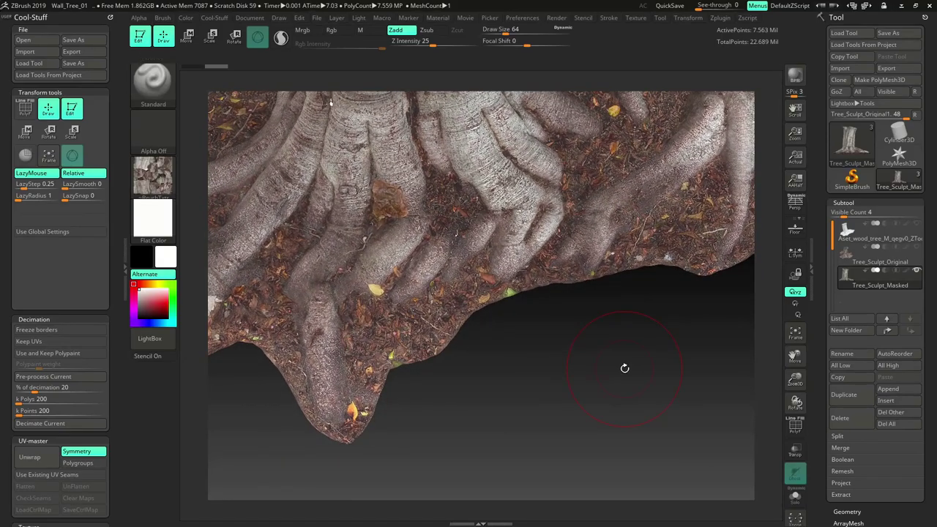
# Set the draw size to 12 and paint a mask over the leafy ground between and below the front roots
pyautogui.moveTo(589, 350)
pyautogui.mouseDown()
pyautogui.moveTo(605, 357)
pyautogui.moveTo(603, 383)
pyautogui.mouseUp()
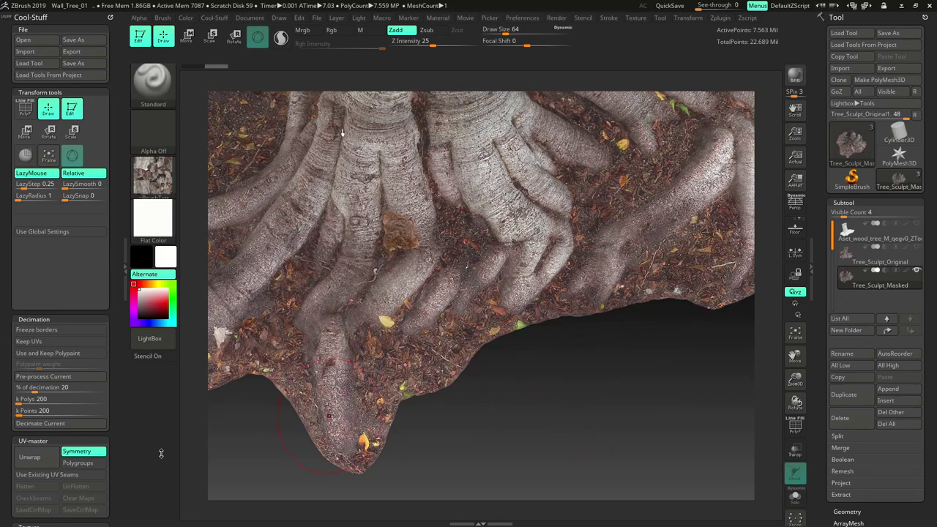
pyautogui.moveTo(555, 395); pyautogui.dragTo(560, 391)
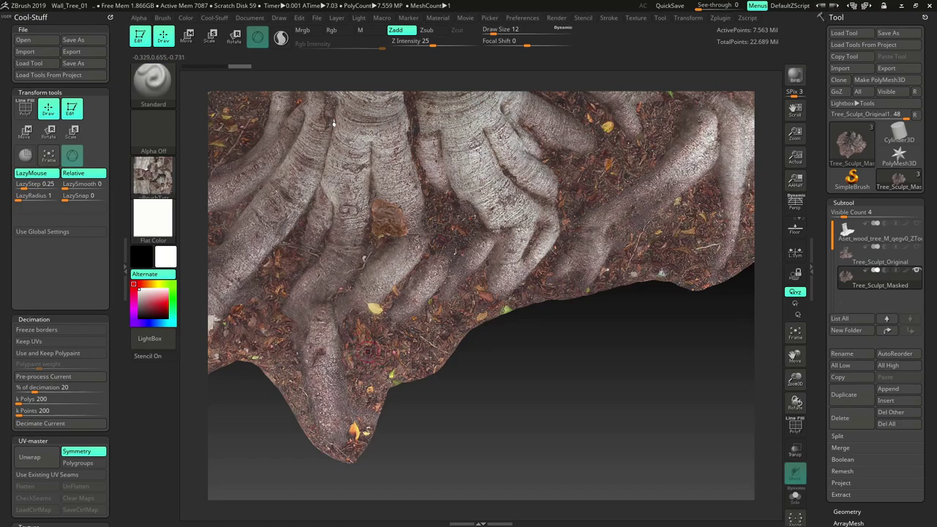
pyautogui.press('ctrl')
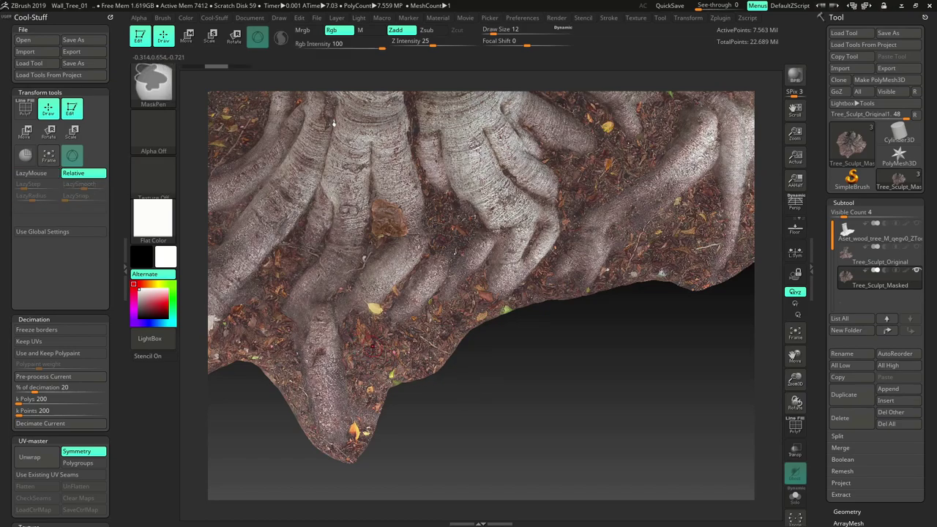
pyautogui.moveTo(458, 393); pyautogui.dragTo(477, 394)
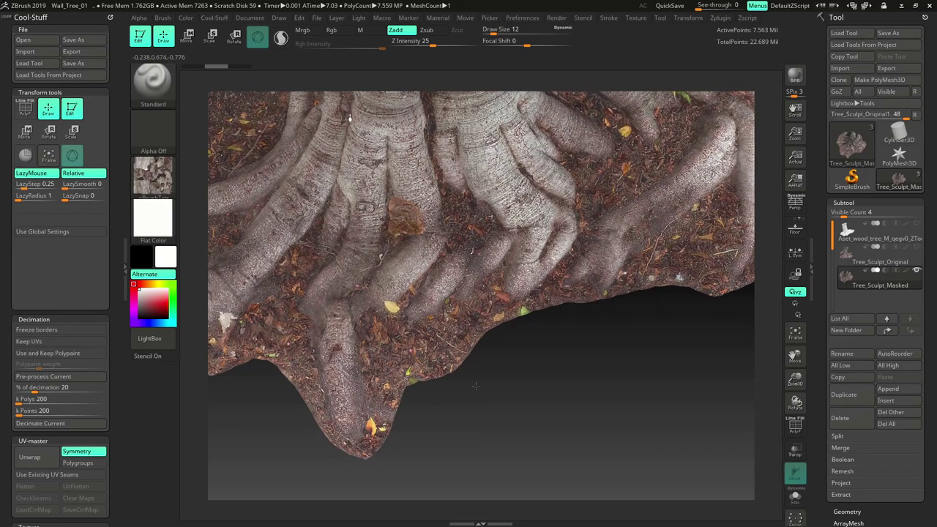
pyautogui.press('ctrl')
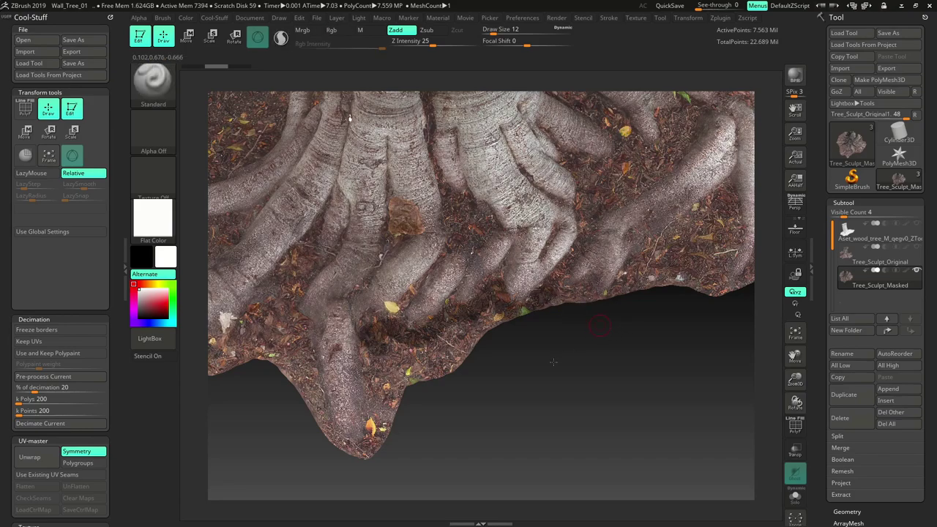
pyautogui.moveTo(584, 316)
pyautogui.mouseDown()
pyautogui.moveTo(559, 305)
pyautogui.moveTo(495, 381)
pyautogui.moveTo(449, 342)
pyautogui.mouseUp()
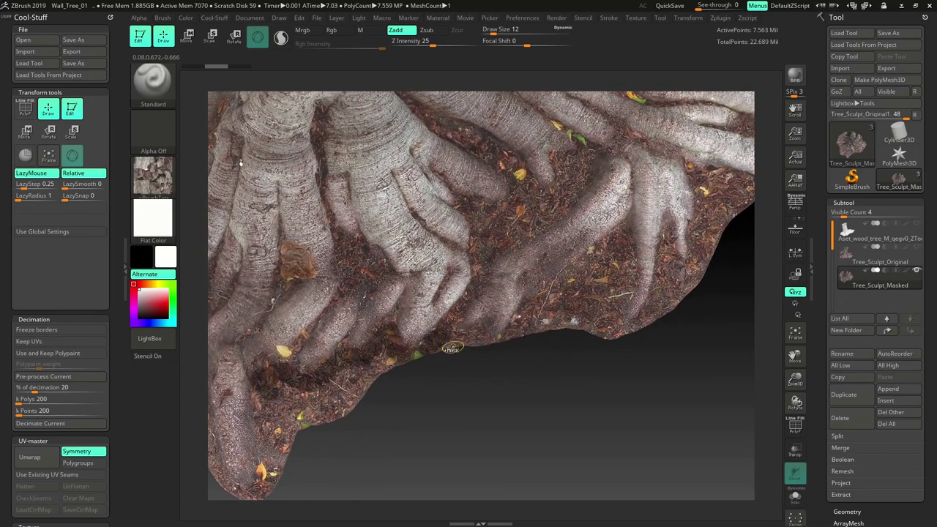
pyautogui.press('ctrl')
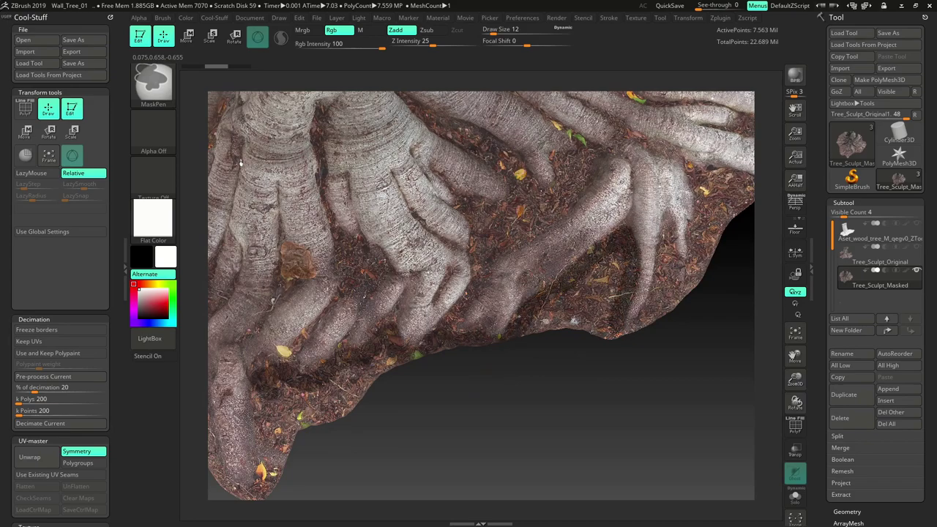
# Paint a mask over the leafy ground beside the forked roots and along the stump's outer edge
pyautogui.moveTo(637, 363)
pyautogui.mouseDown()
pyautogui.moveTo(546, 408)
pyautogui.moveTo(435, 399)
pyautogui.mouseUp()
pyautogui.press('ctrl')
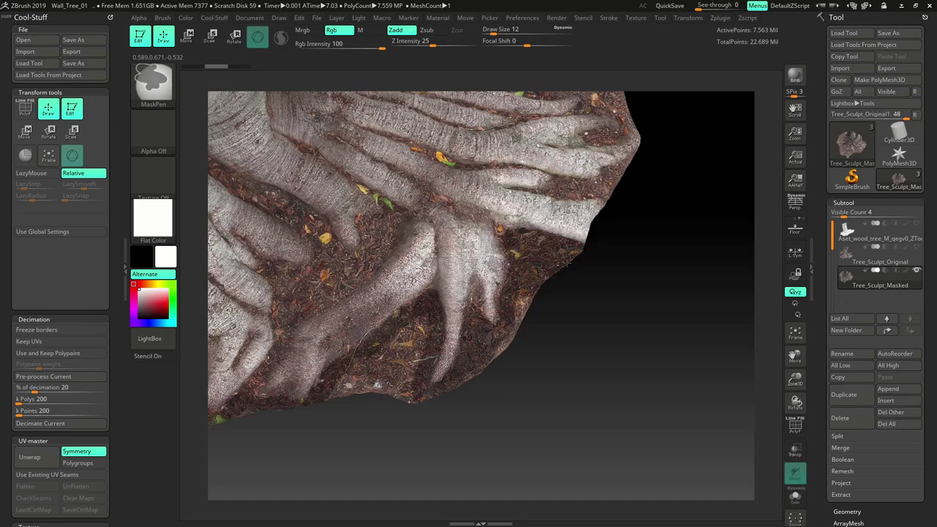
pyautogui.moveTo(569, 264); pyautogui.dragTo(644, 272)
pyautogui.moveTo(529, 251)
pyautogui.keyDown('ctrl'); pyautogui.mouseDown()
pyautogui.moveTo(570, 196)
pyautogui.moveTo(548, 270)
pyautogui.moveTo(564, 289)
pyautogui.moveTo(607, 234)
pyautogui.moveTo(638, 213)
pyautogui.mouseUp(); pyautogui.keyUp('ctrl')
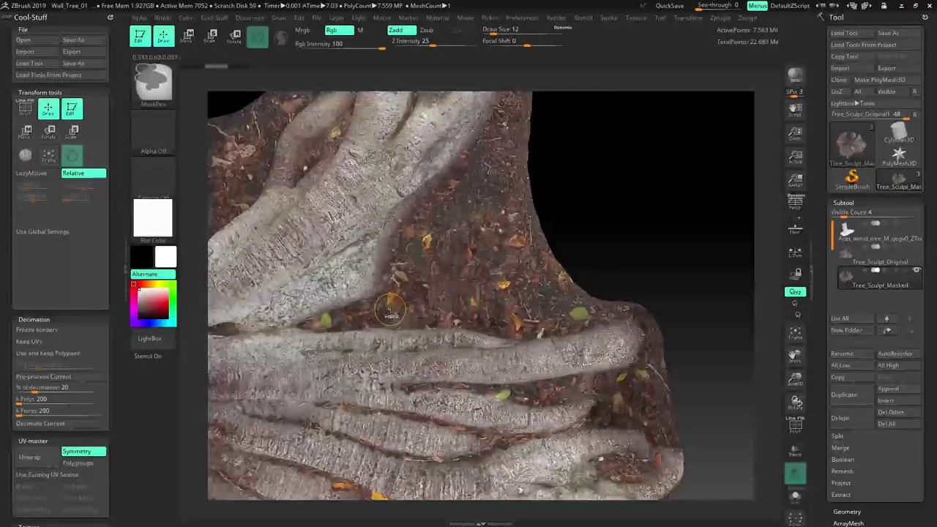
pyautogui.moveTo(399, 265)
pyautogui.mouseDown()
pyautogui.moveTo(521, 102)
pyautogui.moveTo(546, 245)
pyautogui.moveTo(586, 311)
pyautogui.moveTo(579, 322)
pyautogui.moveTo(439, 315)
pyautogui.moveTo(421, 220)
pyautogui.moveTo(527, 293)
pyautogui.moveTo(439, 220)
pyautogui.moveTo(454, 271)
pyautogui.moveTo(486, 262)
pyautogui.mouseUp()
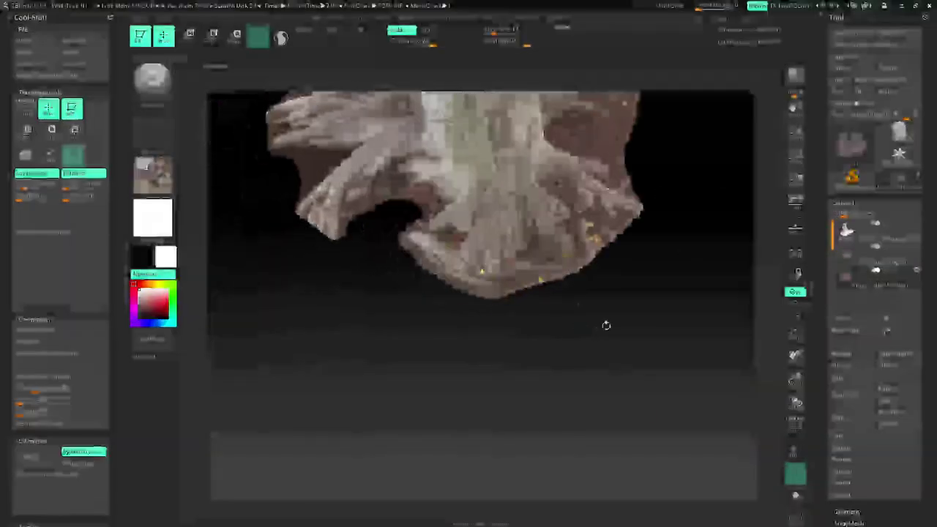
# Mask the leafy ground around the curved notch between the large roots
pyautogui.moveTo(605, 324); pyautogui.dragTo(500, 384)
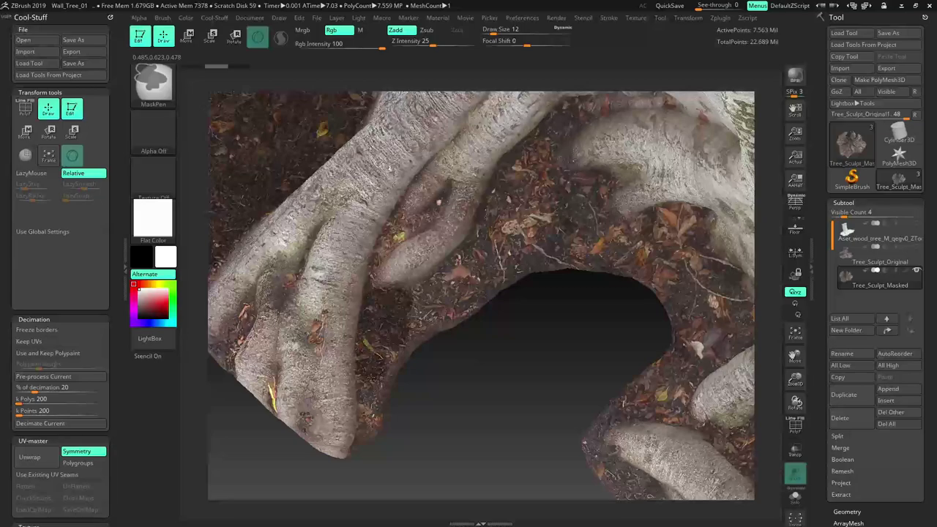
pyautogui.moveTo(368, 435)
pyautogui.keyDown('ctrl'); pyautogui.mouseDown()
pyautogui.moveTo(408, 327)
pyautogui.moveTo(513, 189)
pyautogui.moveTo(595, 188)
pyautogui.moveTo(622, 246)
pyautogui.moveTo(549, 212)
pyautogui.moveTo(513, 242)
pyautogui.moveTo(546, 253)
pyautogui.moveTo(441, 314)
pyautogui.mouseUp(); pyautogui.keyUp('ctrl')
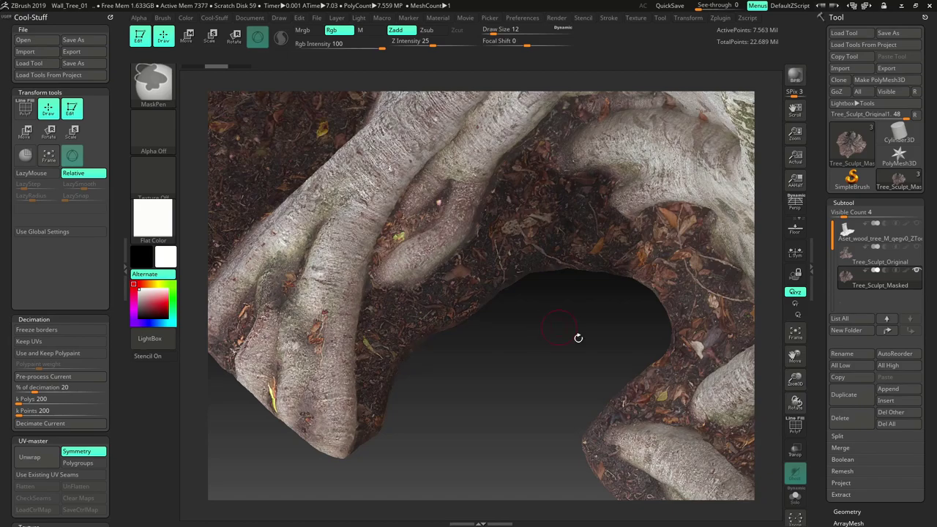
pyautogui.moveTo(559, 327); pyautogui.dragTo(414, 334)
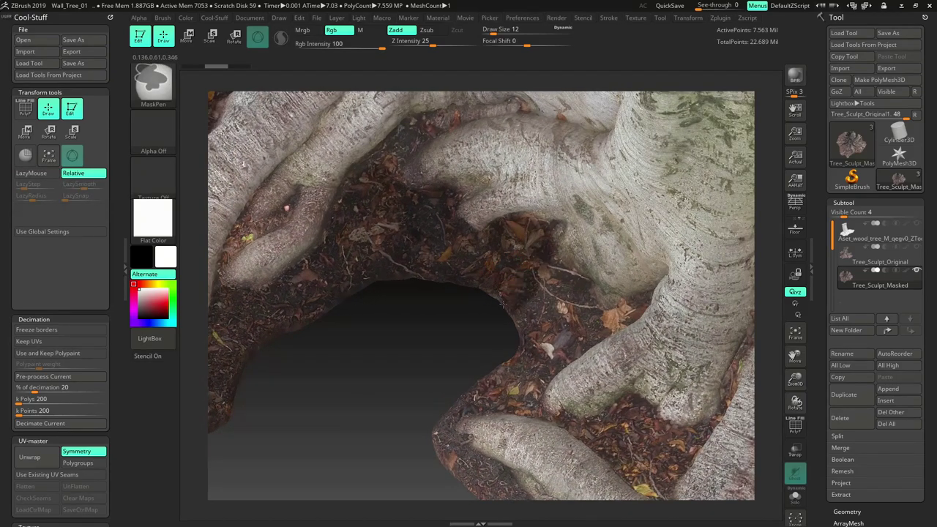
pyautogui.moveTo(503, 304)
pyautogui.keyDown('ctrl'); pyautogui.mouseDown()
pyautogui.moveTo(557, 289)
pyautogui.moveTo(586, 329)
pyautogui.moveTo(528, 329)
pyautogui.moveTo(586, 359)
pyautogui.mouseUp(); pyautogui.keyUp('ctrl')
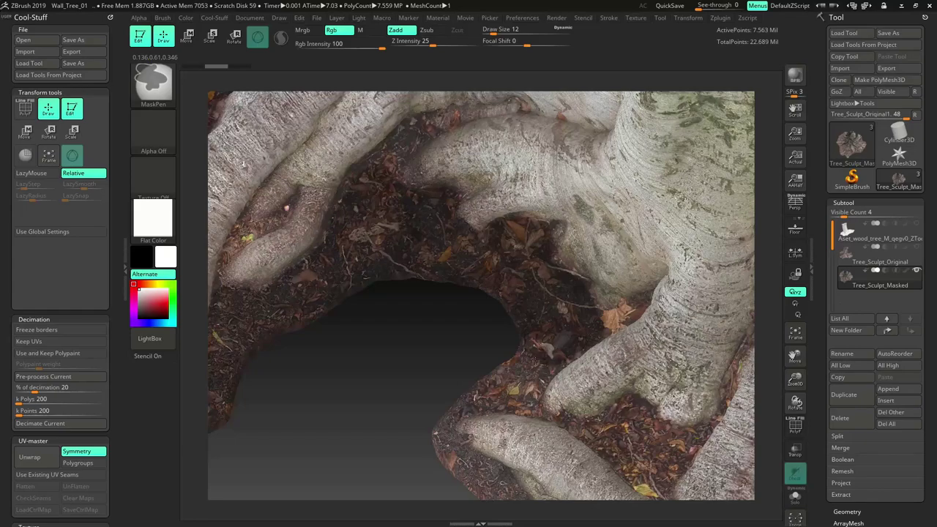
pyautogui.moveTo(449, 315)
pyautogui.mouseDown()
pyautogui.moveTo(459, 285)
pyautogui.moveTo(606, 218)
pyautogui.moveTo(582, 271)
pyautogui.moveTo(513, 311)
pyautogui.moveTo(571, 308)
pyautogui.moveTo(496, 366)
pyautogui.moveTo(452, 360)
pyautogui.moveTo(418, 334)
pyautogui.moveTo(411, 341)
pyautogui.mouseUp()
pyautogui.moveTo(438, 285)
pyautogui.keyDown('ctrl'); pyautogui.mouseDown()
pyautogui.moveTo(471, 335)
pyautogui.moveTo(450, 340)
pyautogui.moveTo(430, 320)
pyautogui.mouseUp(); pyautogui.keyUp('ctrl')
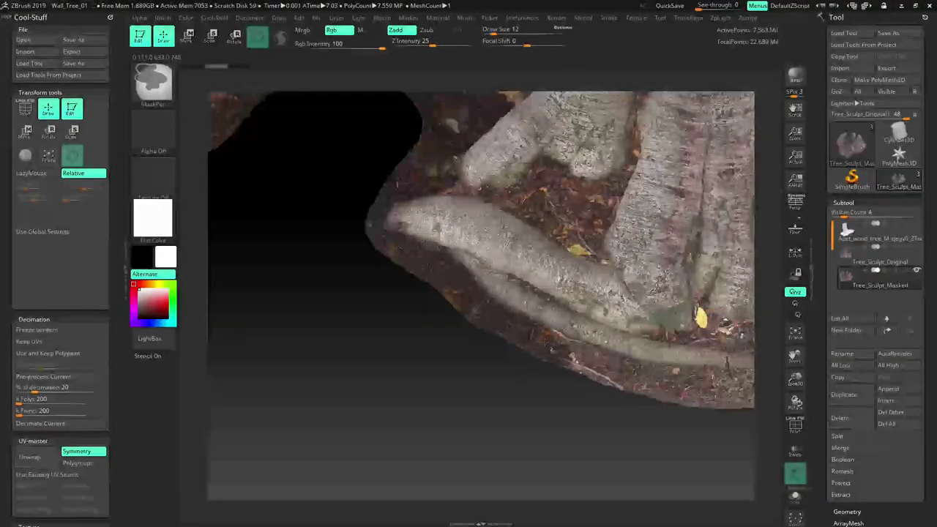
# Extend the mask over the ground strip below and past the end of the long curved root at the rim
pyautogui.moveTo(542, 404); pyautogui.dragTo(432, 381)
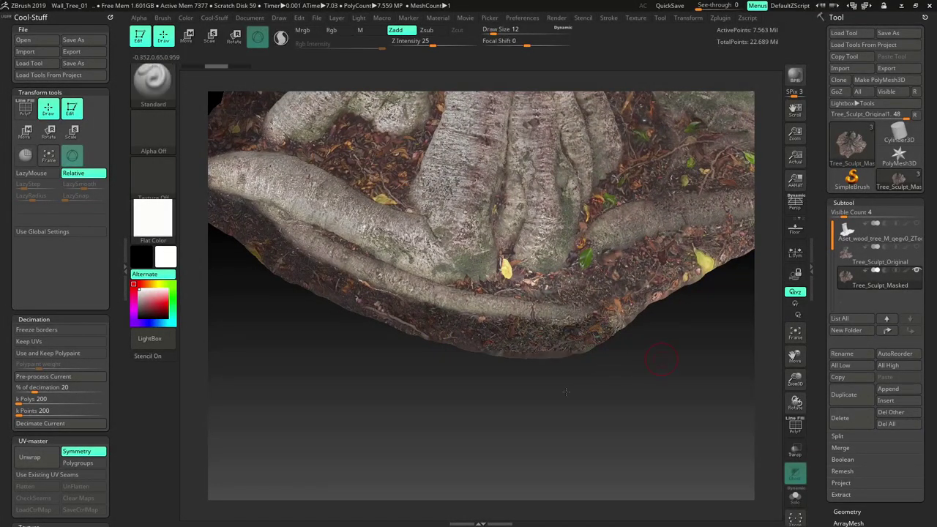
pyautogui.moveTo(612, 330); pyautogui.dragTo(612, 374)
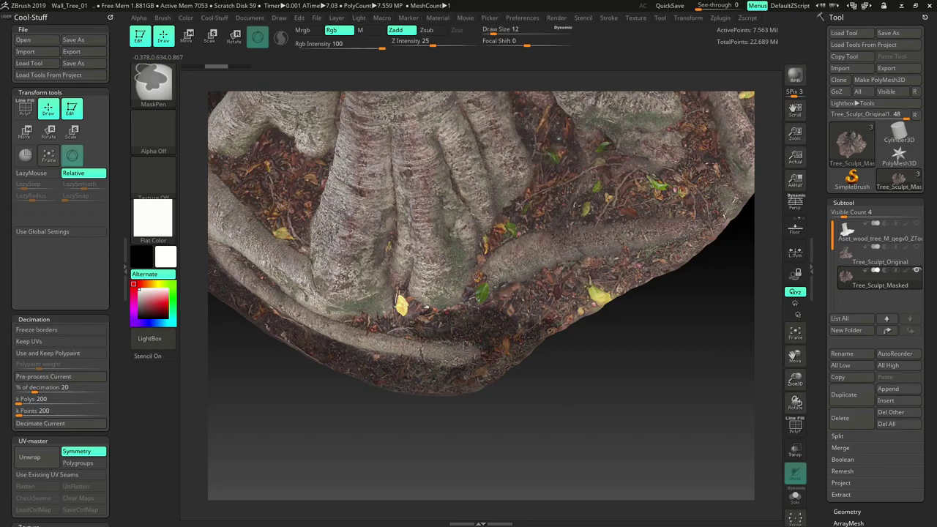
pyautogui.keyDown('alt'); pyautogui.moveTo(694, 314); pyautogui.dragTo(551, 371); pyautogui.keyUp('alt')
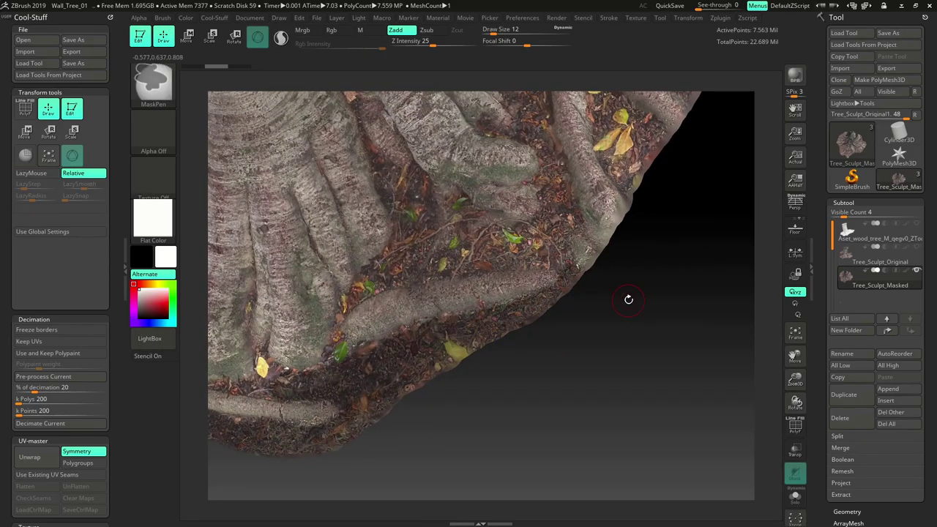
pyautogui.moveTo(628, 300)
pyautogui.mouseDown()
pyautogui.moveTo(366, 393)
pyautogui.moveTo(618, 266)
pyautogui.moveTo(613, 285)
pyautogui.moveTo(449, 300)
pyautogui.moveTo(439, 315)
pyautogui.moveTo(464, 326)
pyautogui.mouseUp()
pyautogui.moveTo(630, 228); pyautogui.dragTo(452, 297)
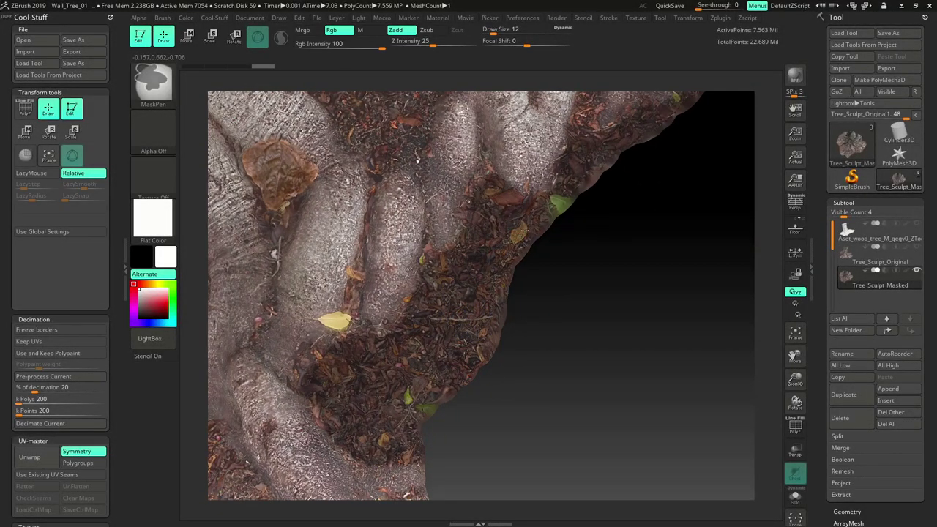
# Fill in the mask on the remaining edge ground around the thin forked root tips
pyautogui.moveTo(679, 225)
pyautogui.keyDown('alt'); pyautogui.mouseDown()
pyautogui.moveTo(576, 339)
pyautogui.moveTo(473, 483)
pyautogui.moveTo(415, 504)
pyautogui.mouseUp(); pyautogui.keyUp('alt')
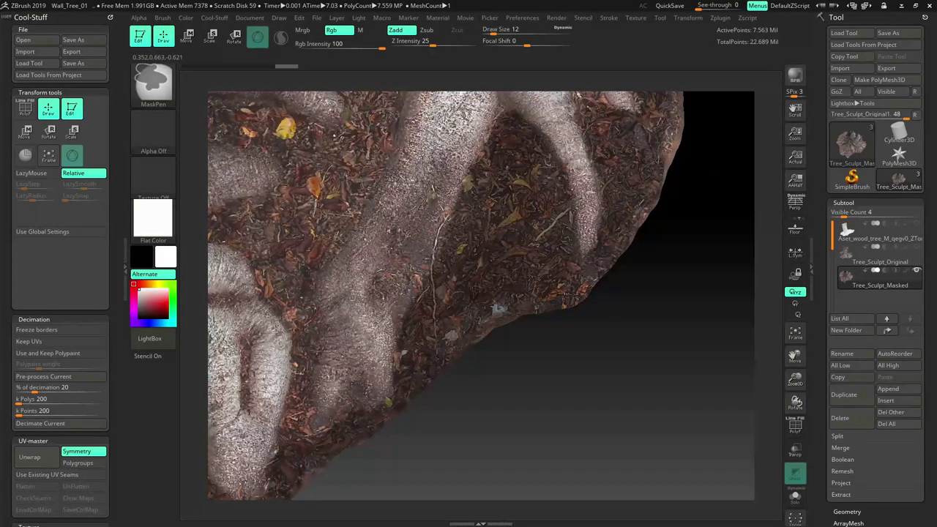
pyautogui.moveTo(669, 286); pyautogui.dragTo(551, 198)
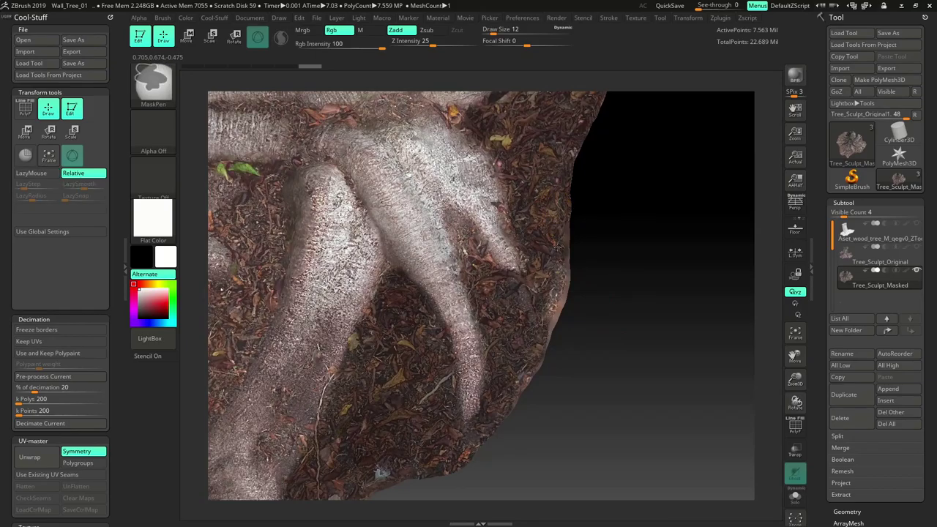
pyautogui.keyDown('ctrl'); pyautogui.click(512, 353); pyautogui.keyUp('ctrl')
pyautogui.moveTo(586, 362)
pyautogui.keyDown('alt'); pyautogui.mouseDown()
pyautogui.moveTo(611, 371)
pyautogui.moveTo(625, 314)
pyautogui.moveTo(608, 339)
pyautogui.moveTo(649, 298)
pyautogui.moveTo(586, 337)
pyautogui.moveTo(534, 286)
pyautogui.moveTo(483, 295)
pyautogui.moveTo(689, 130)
pyautogui.moveTo(685, 219)
pyautogui.moveTo(691, 268)
pyautogui.moveTo(705, 269)
pyautogui.moveTo(660, 354)
pyautogui.moveTo(688, 329)
pyautogui.moveTo(681, 352)
pyautogui.moveTo(688, 345)
pyautogui.moveTo(663, 378)
pyautogui.mouseUp(); pyautogui.keyUp('alt')
pyautogui.moveTo(661, 361); pyautogui.dragTo(692, 331)
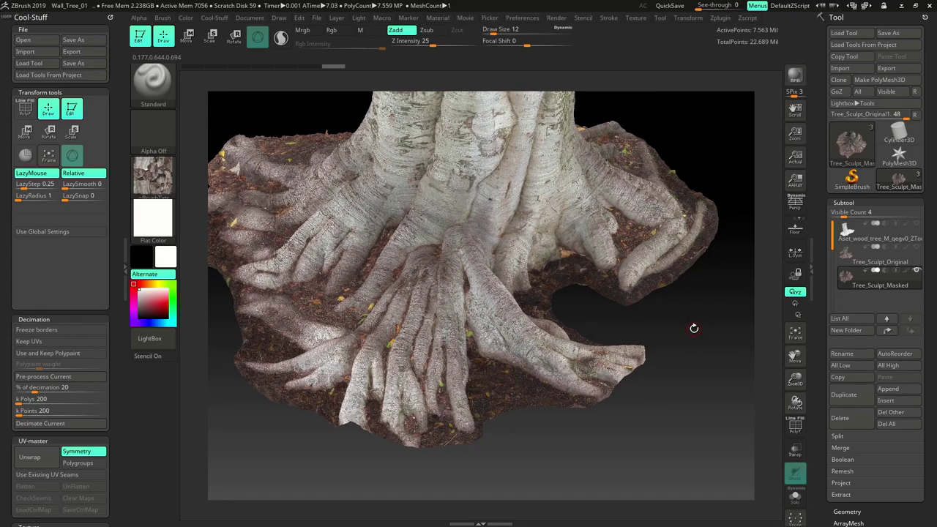
# Invert the mask on Tree_Sculpt_Masked so it covers the trunk and roots instead of the outer ground
pyautogui.press('ctrl')
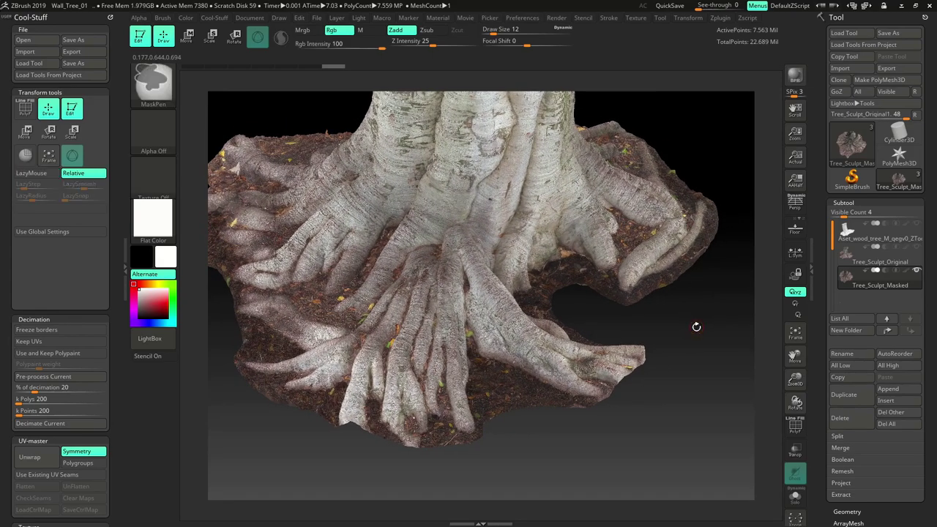
pyautogui.press('ctrl')
pyautogui.keyDown('ctrl'); pyautogui.click(695, 327); pyautogui.keyUp('ctrl')
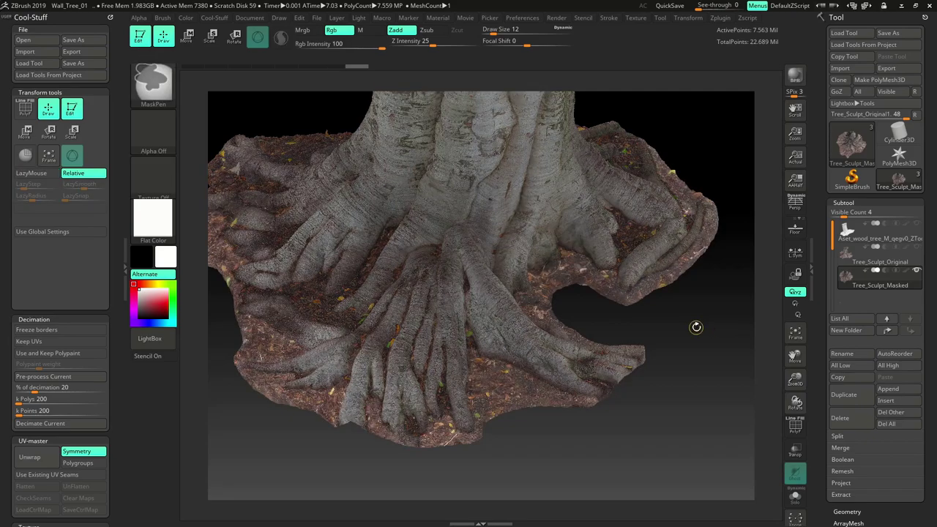
pyautogui.moveTo(693, 315)
pyautogui.mouseDown()
pyautogui.moveTo(686, 268)
pyautogui.moveTo(629, 364)
pyautogui.mouseUp()
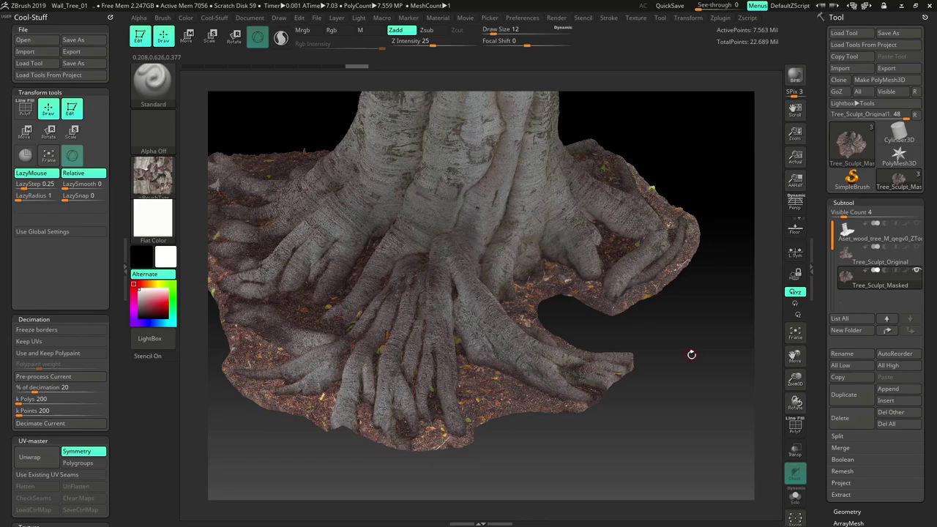
# Hide the unmasked outer ground with HidePt and check the root edges
pyautogui.moveTo(925, 340); pyautogui.dragTo(917, 260)
pyautogui.click(855, 245)
pyautogui.moveTo(936, 294); pyautogui.dragTo(923, 382)
pyautogui.click(855, 331)
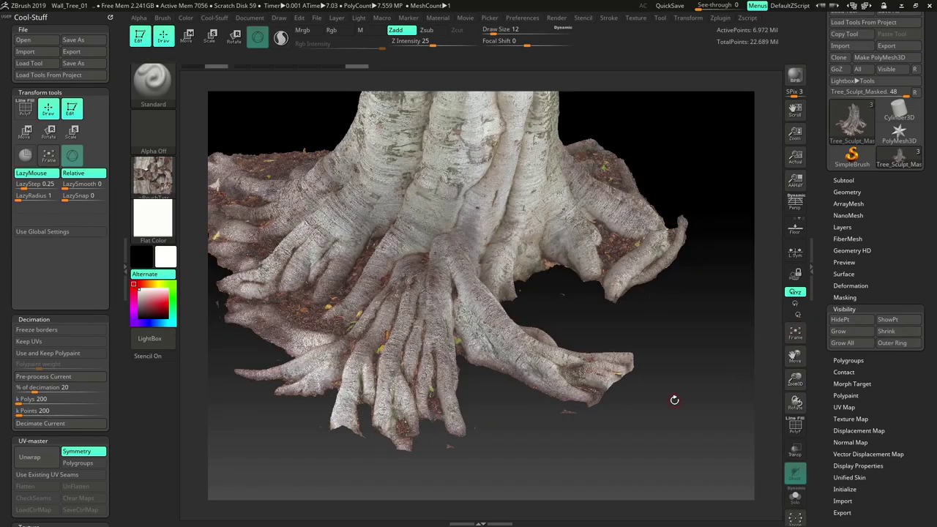
pyautogui.moveTo(681, 384); pyautogui.dragTo(459, 320)
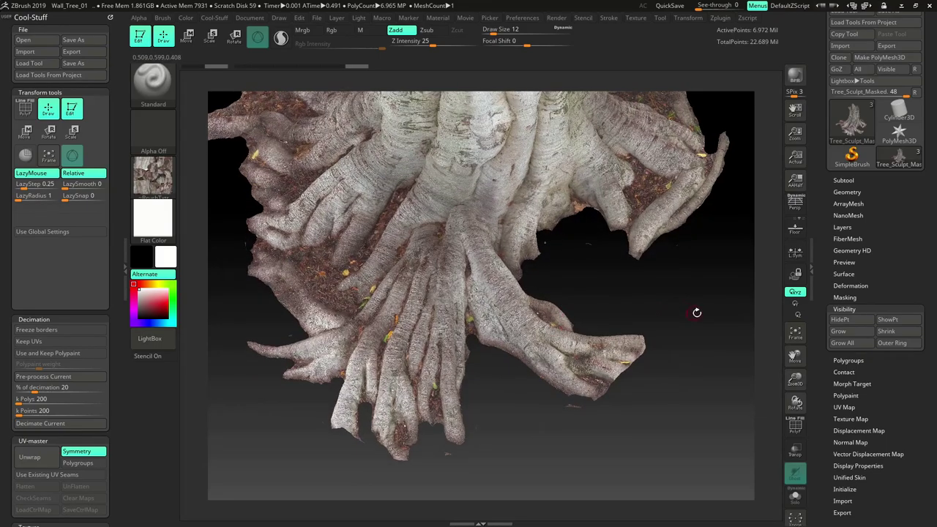
pyautogui.moveTo(697, 312); pyautogui.dragTo(669, 311)
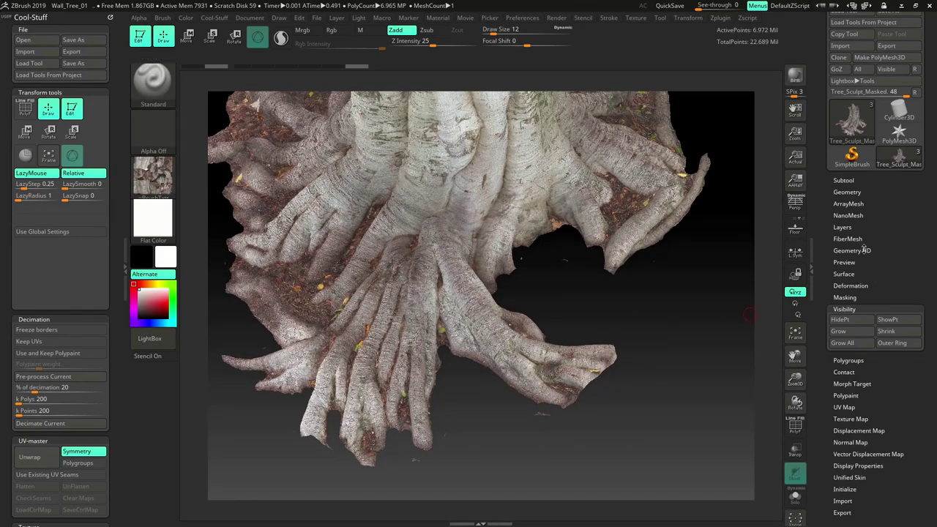
# Delete the hidden ground geometry from Tree_Sculpt_Masked with Modify Topology's Del Hidden
pyautogui.click(847, 192)
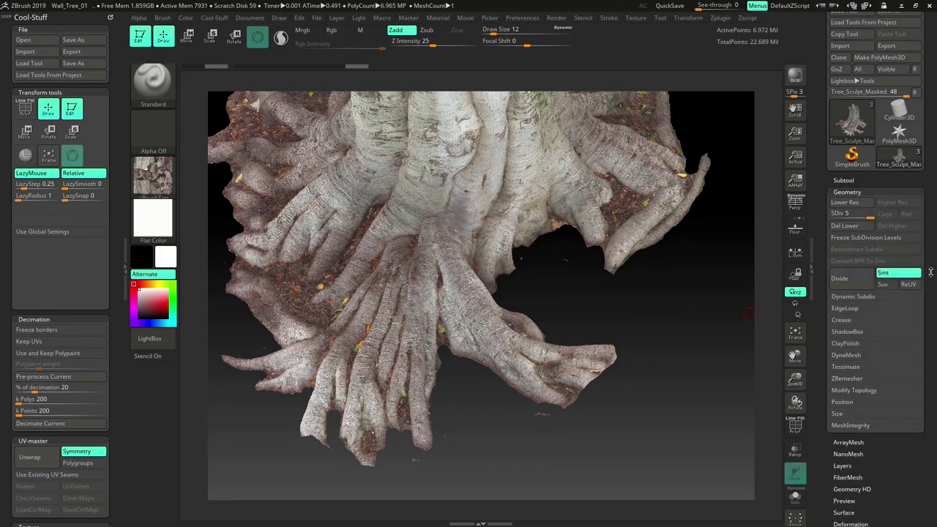
pyautogui.moveTo(931, 272); pyautogui.dragTo(931, 248)
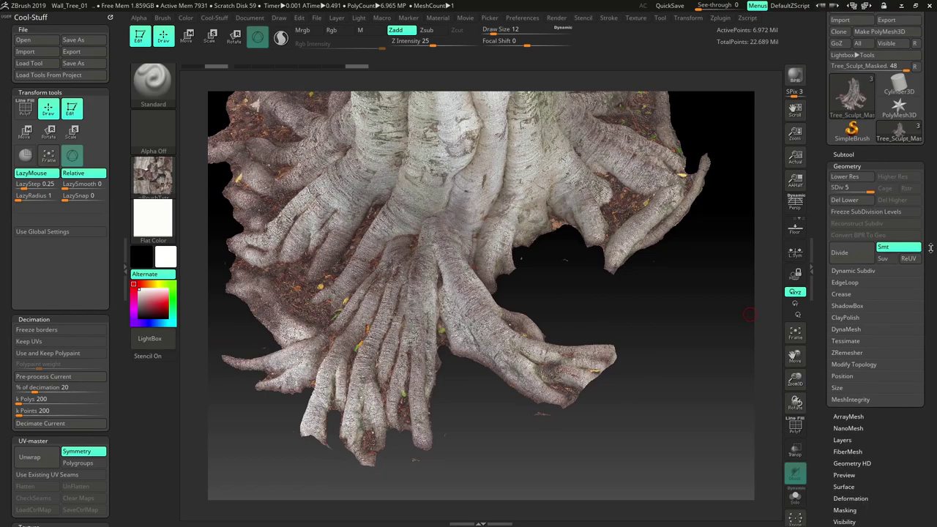
pyautogui.click(860, 365)
pyautogui.moveTo(927, 371); pyautogui.dragTo(927, 274)
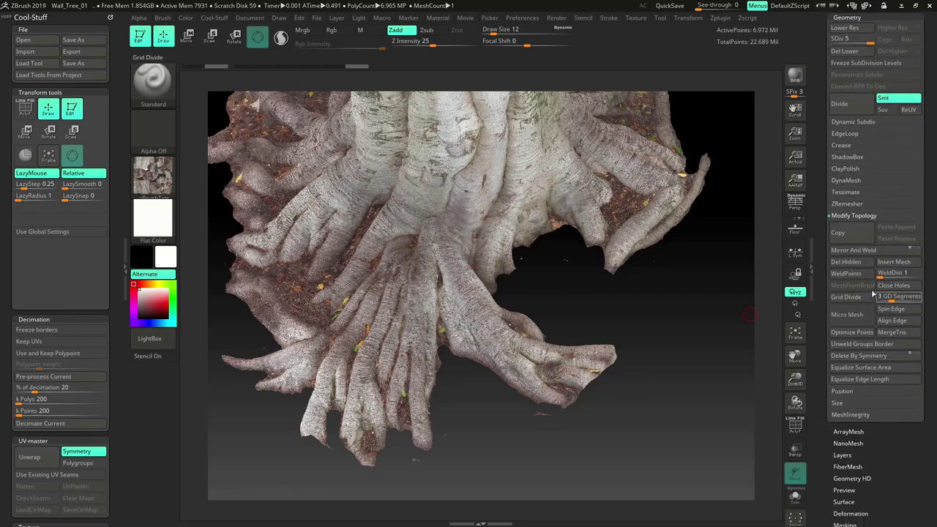
pyautogui.click(861, 262)
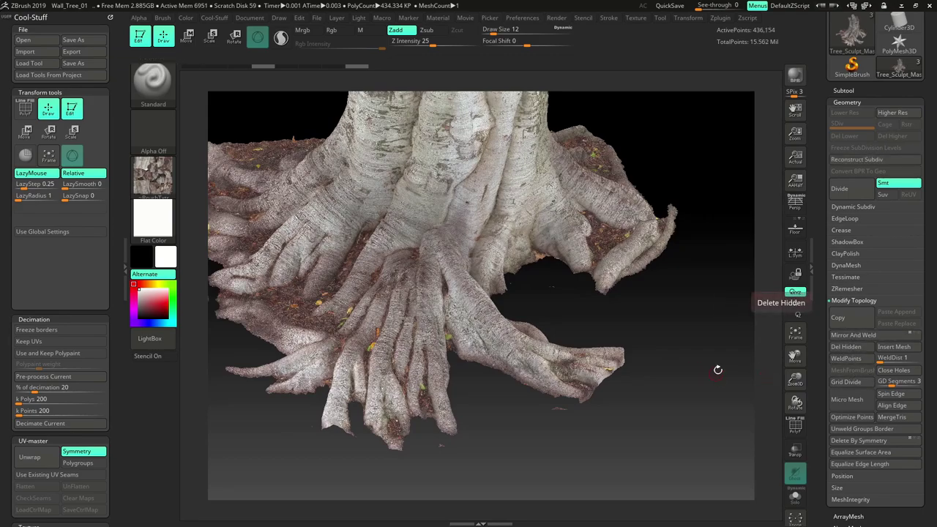
# Switch the material to MatCap Gray and examine the trimmed root mesh from the sides and above
pyautogui.moveTo(718, 370); pyautogui.dragTo(682, 394)
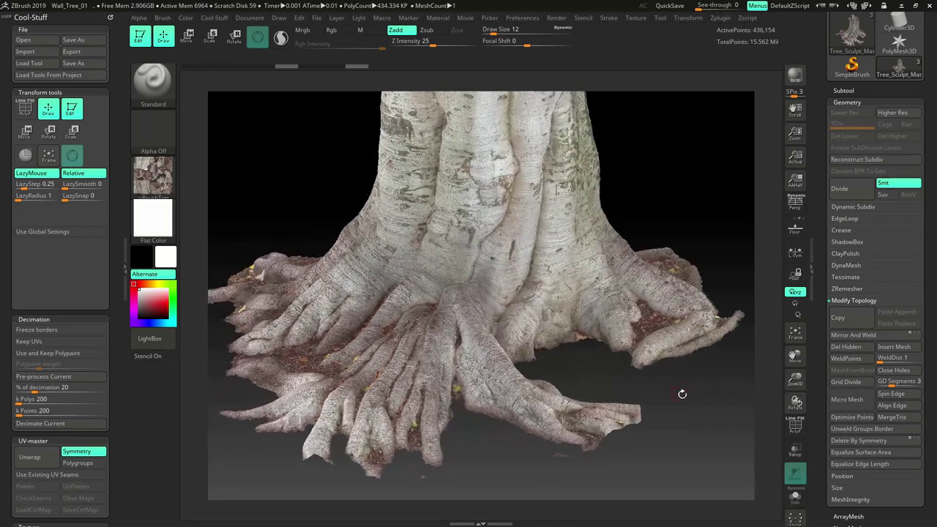
pyautogui.click(151, 222)
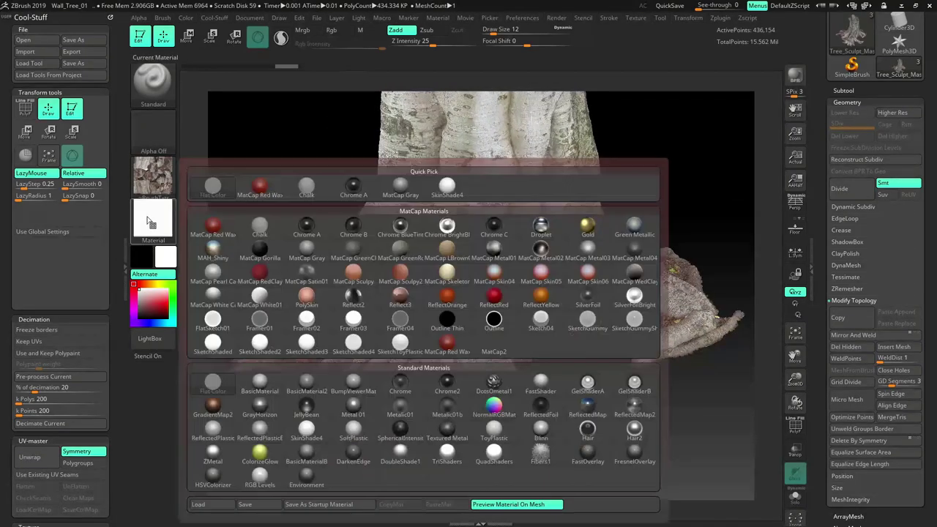
pyautogui.click(400, 188)
pyautogui.moveTo(676, 195); pyautogui.dragTo(391, 423)
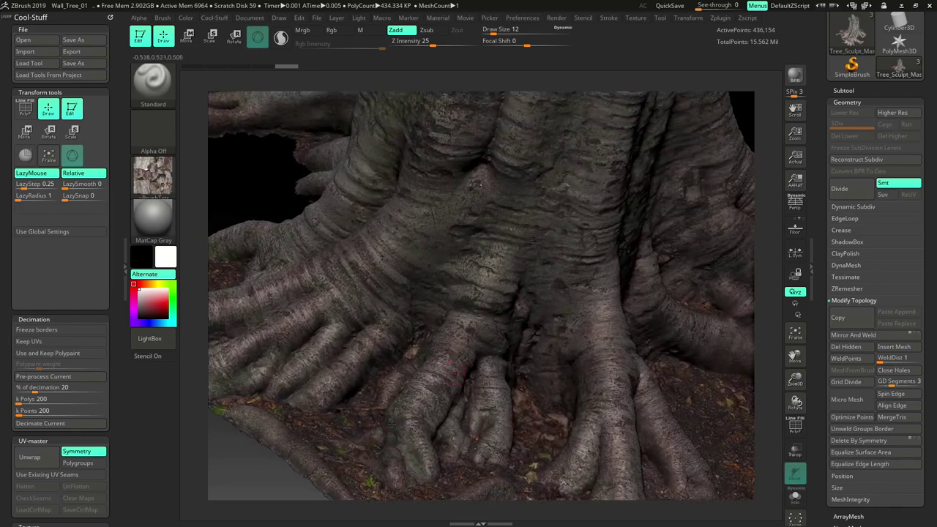
pyautogui.moveTo(246, 472); pyautogui.dragTo(412, 299)
pyautogui.moveTo(694, 424); pyautogui.dragTo(678, 326)
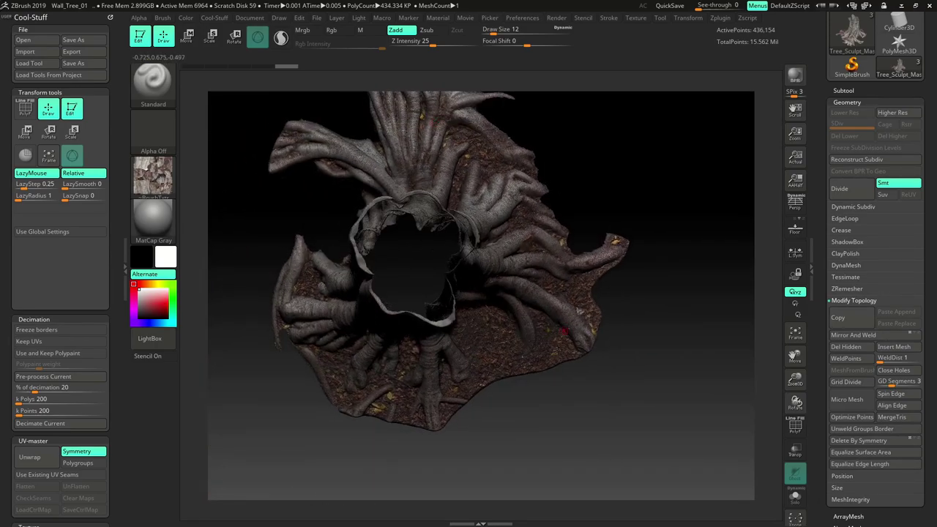
pyautogui.moveTo(604, 400); pyautogui.dragTo(633, 398)
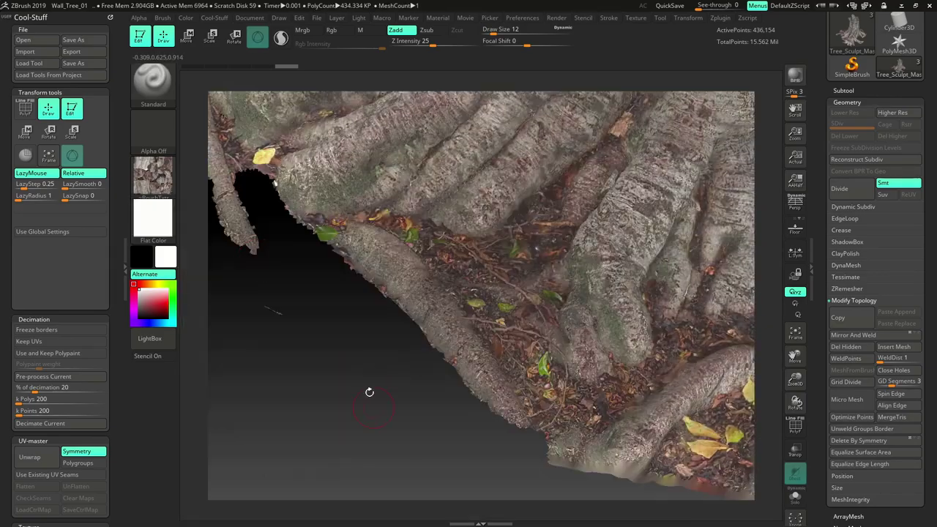
# Mask the leaf-covered ground between the short roots along the lower edge of Tree_Sculpt_Masked with the MaskPen brush
pyautogui.moveTo(368, 391)
pyautogui.mouseDown()
pyautogui.moveTo(281, 335)
pyautogui.moveTo(228, 320)
pyautogui.mouseUp()
pyautogui.press('ctrl')
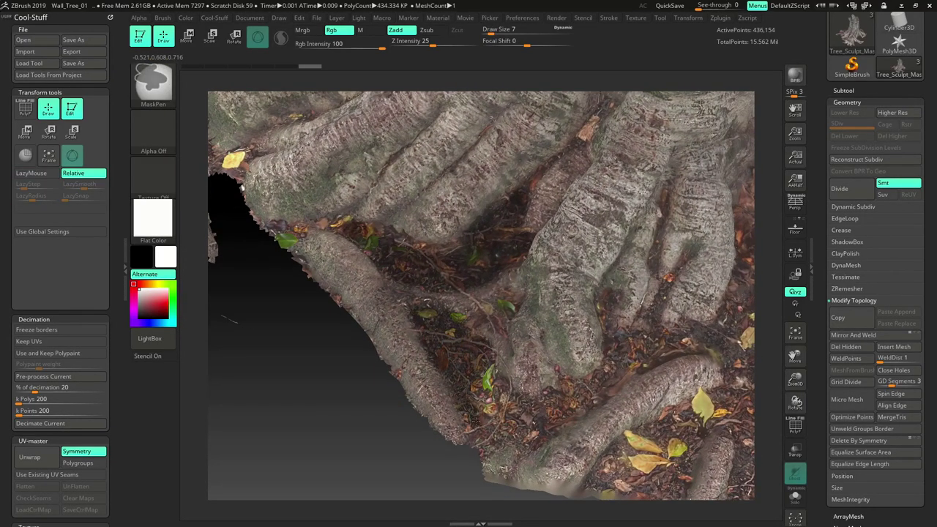
pyautogui.moveTo(588, 502)
pyautogui.keyDown('alt'); pyautogui.mouseDown()
pyautogui.moveTo(407, 404)
pyautogui.moveTo(461, 379)
pyautogui.mouseUp(); pyautogui.keyUp('alt')
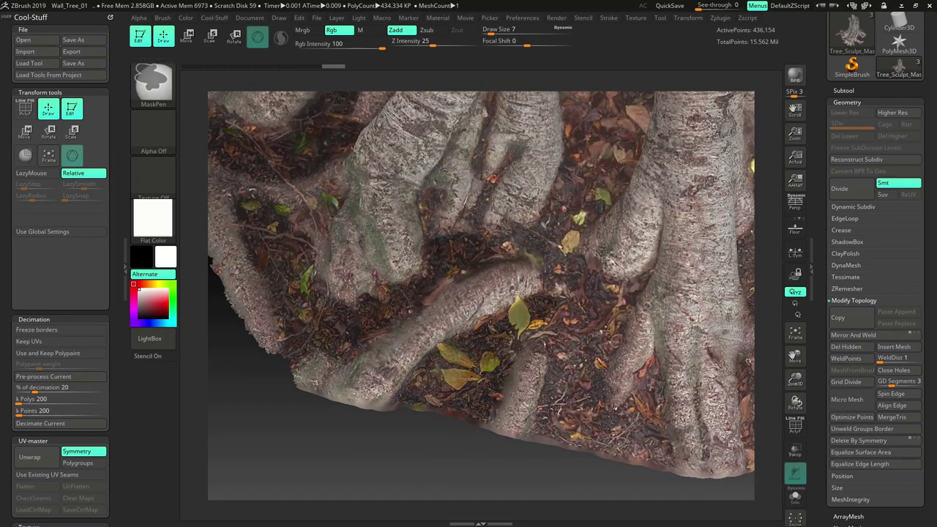
pyautogui.keyDown('ctrl'); pyautogui.moveTo(555, 256); pyautogui.dragTo(575, 311); pyautogui.keyUp('ctrl')
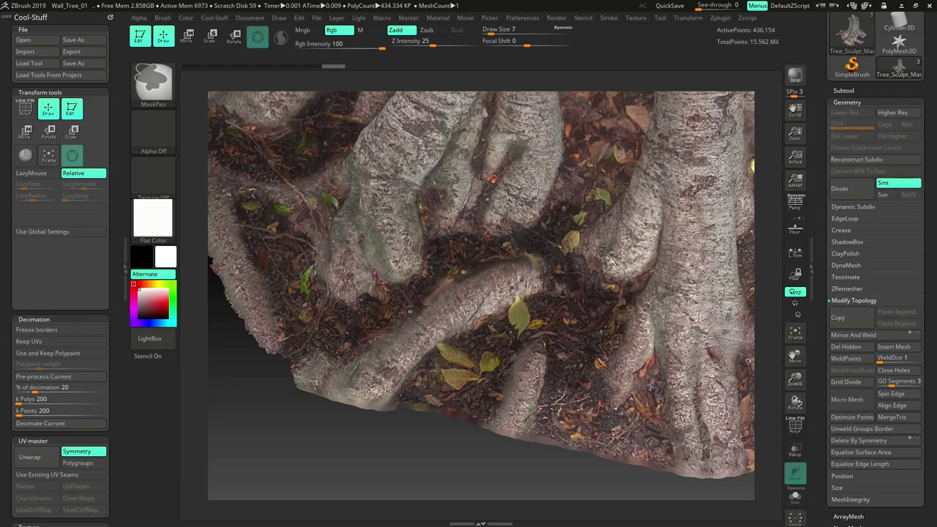
pyautogui.keyDown('ctrl'); pyautogui.moveTo(568, 404); pyautogui.dragTo(589, 447); pyautogui.keyUp('ctrl')
pyautogui.keyDown('alt'); pyautogui.moveTo(592, 492); pyautogui.dragTo(441, 439); pyautogui.keyUp('alt')
pyautogui.keyDown('ctrl'); pyautogui.moveTo(454, 388); pyautogui.dragTo(502, 369); pyautogui.keyUp('ctrl')
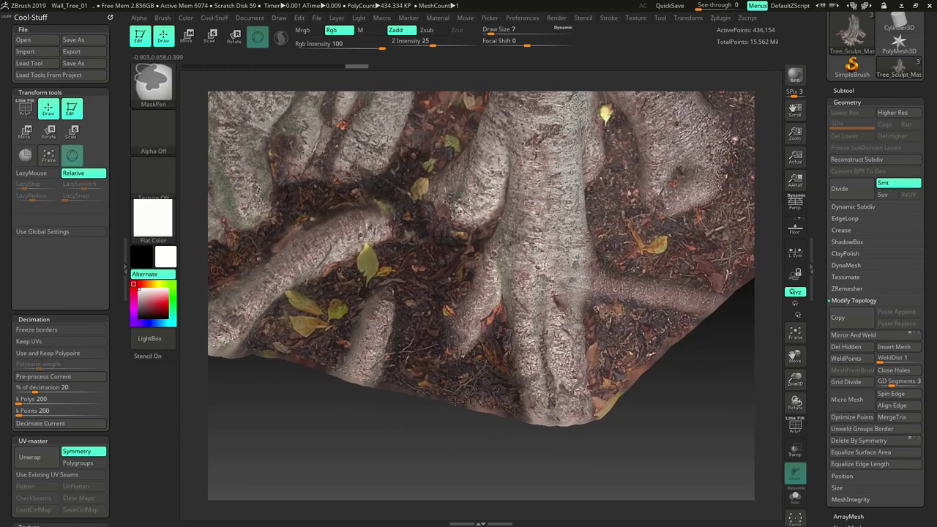
# Mask the ground beside the thick front root, around the thin side root and up to the mesh's outer edge
pyautogui.moveTo(455, 402); pyautogui.dragTo(573, 356)
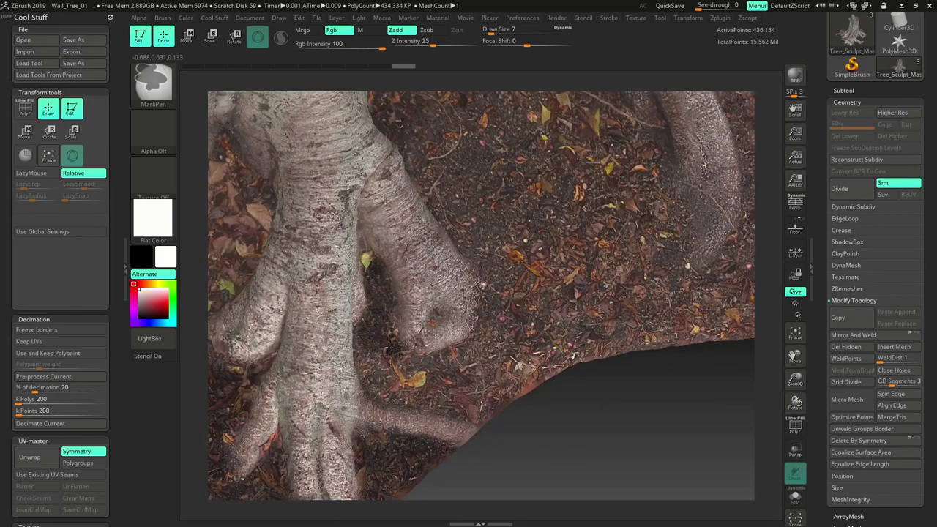
pyautogui.moveTo(389, 348); pyautogui.dragTo(352, 344, button='right')
pyautogui.keyDown('ctrl'); pyautogui.moveTo(461, 399); pyautogui.dragTo(485, 359); pyautogui.keyUp('ctrl')
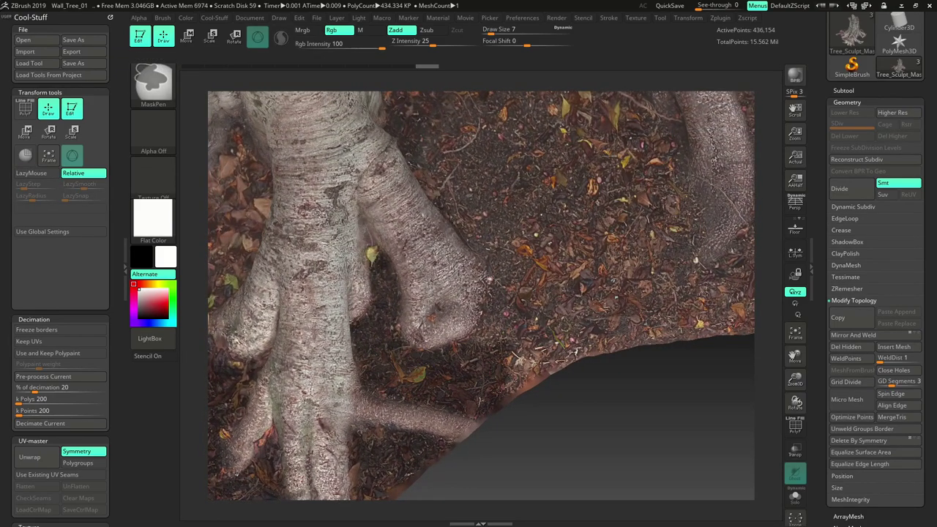
pyautogui.moveTo(581, 390)
pyautogui.mouseDown()
pyautogui.moveTo(591, 435)
pyautogui.moveTo(576, 443)
pyautogui.mouseUp()
# Mask the leafy ground pocket between the stubby root and the long curved root, using a draw size of 14
pyautogui.moveTo(384, 273)
pyautogui.keyDown('ctrl'); pyautogui.mouseDown()
pyautogui.moveTo(440, 366)
pyautogui.moveTo(542, 351)
pyautogui.moveTo(549, 293)
pyautogui.moveTo(615, 380)
pyautogui.moveTo(667, 323)
pyautogui.moveTo(696, 388)
pyautogui.mouseUp(); pyautogui.keyUp('ctrl')
pyautogui.moveTo(696, 388); pyautogui.dragTo(651, 421, button='right')
pyautogui.keyDown('ctrl'); pyautogui.moveTo(326, 231); pyautogui.dragTo(352, 296); pyautogui.keyUp('ctrl')
pyautogui.moveTo(334, 209)
pyautogui.keyDown('ctrl'); pyautogui.mouseDown()
pyautogui.moveTo(428, 146)
pyautogui.moveTo(410, 213)
pyautogui.mouseUp(); pyautogui.keyUp('ctrl')
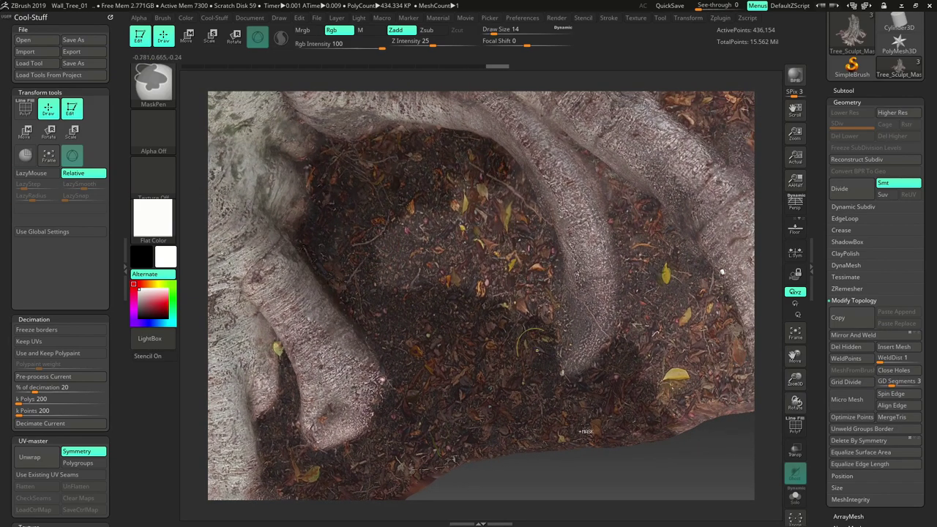
pyautogui.moveTo(512, 219); pyautogui.dragTo(549, 205, button='right')
pyautogui.keyDown('ctrl'); pyautogui.moveTo(524, 172); pyautogui.dragTo(513, 282); pyautogui.keyUp('ctrl')
pyautogui.moveTo(373, 212)
pyautogui.keyDown('ctrl'); pyautogui.mouseDown()
pyautogui.moveTo(439, 267)
pyautogui.moveTo(483, 282)
pyautogui.mouseUp(); pyautogui.keyUp('ctrl')
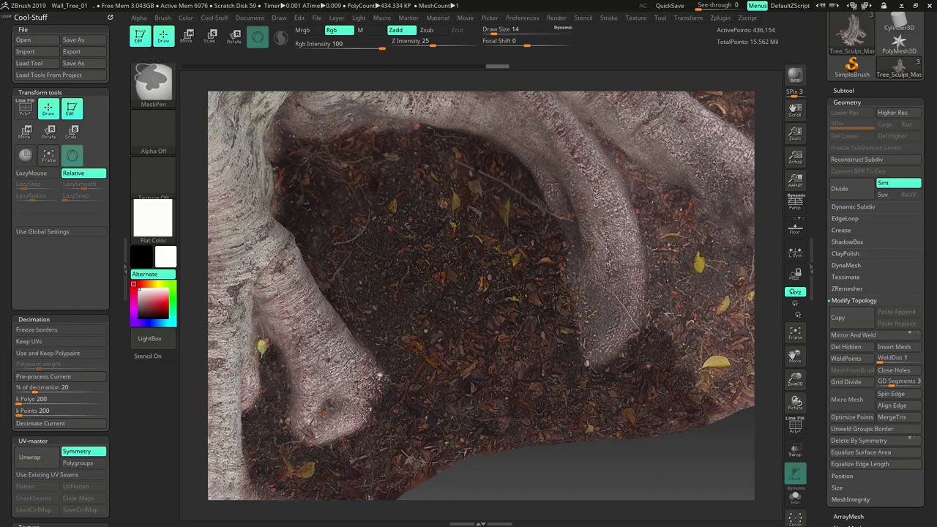
# Mask the ground between the curved root and the thick forked root, and the littered strip beyond toward the outer edge
pyautogui.keyDown('alt'); pyautogui.moveTo(645, 271); pyautogui.dragTo(468, 284, button='right'); pyautogui.keyUp('alt')
pyautogui.keyDown('ctrl'); pyautogui.moveTo(516, 285); pyautogui.dragTo(516, 323); pyautogui.keyUp('ctrl')
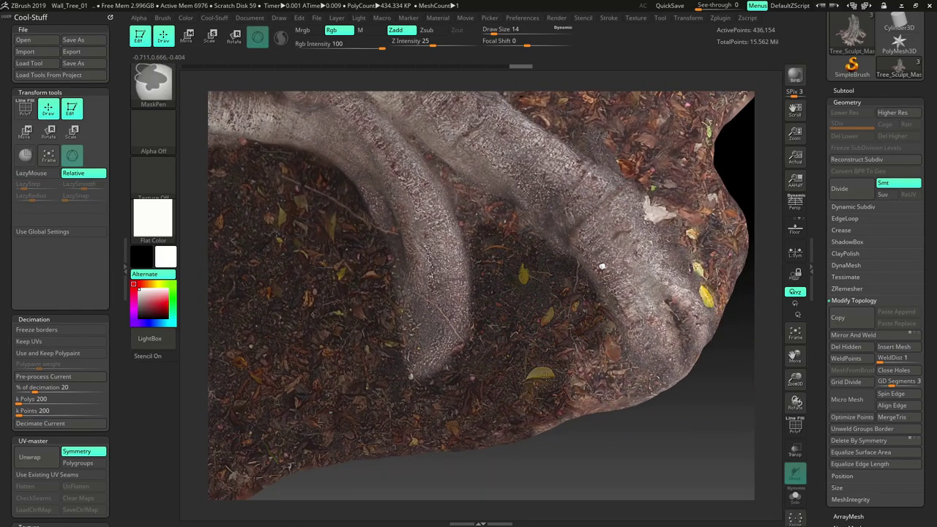
pyautogui.keyDown('ctrl'); pyautogui.moveTo(634, 395); pyautogui.dragTo(659, 392); pyautogui.keyUp('ctrl')
pyautogui.keyDown('alt'); pyautogui.moveTo(705, 423); pyautogui.dragTo(575, 524, button='right'); pyautogui.keyUp('alt')
pyautogui.keyDown('ctrl'); pyautogui.moveTo(608, 256); pyautogui.dragTo(703, 223); pyautogui.keyUp('ctrl')
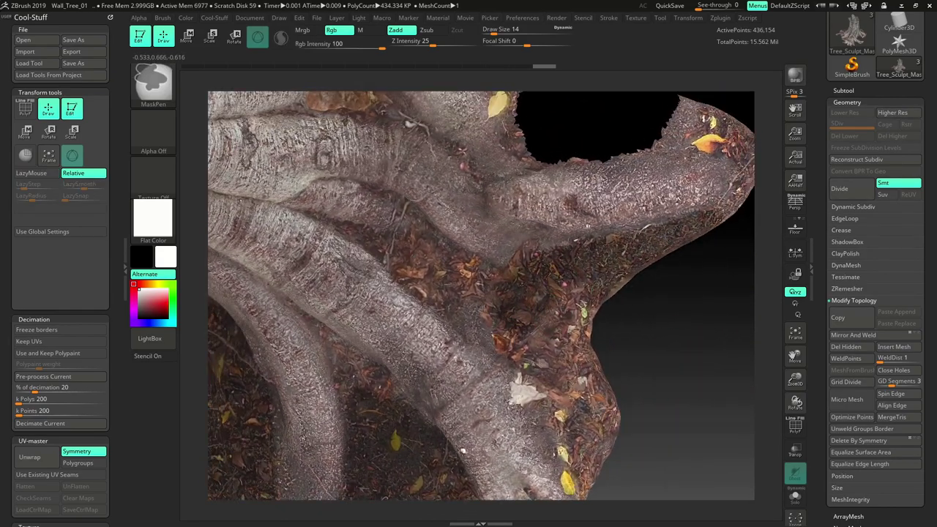
pyautogui.moveTo(638, 375); pyautogui.dragTo(608, 359)
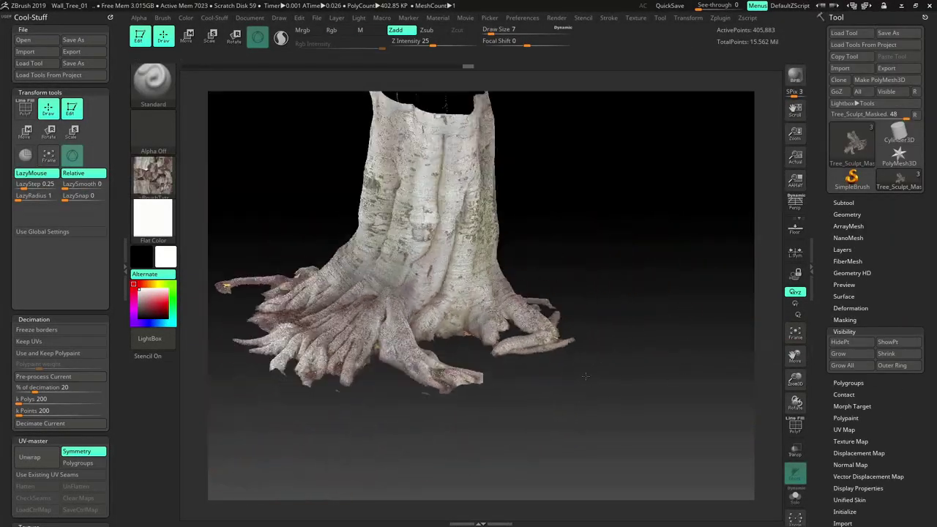
# Examine the trimmed roots and trunk from the front, above and the sides for leftover ground
pyautogui.moveTo(586, 376); pyautogui.dragTo(673, 257)
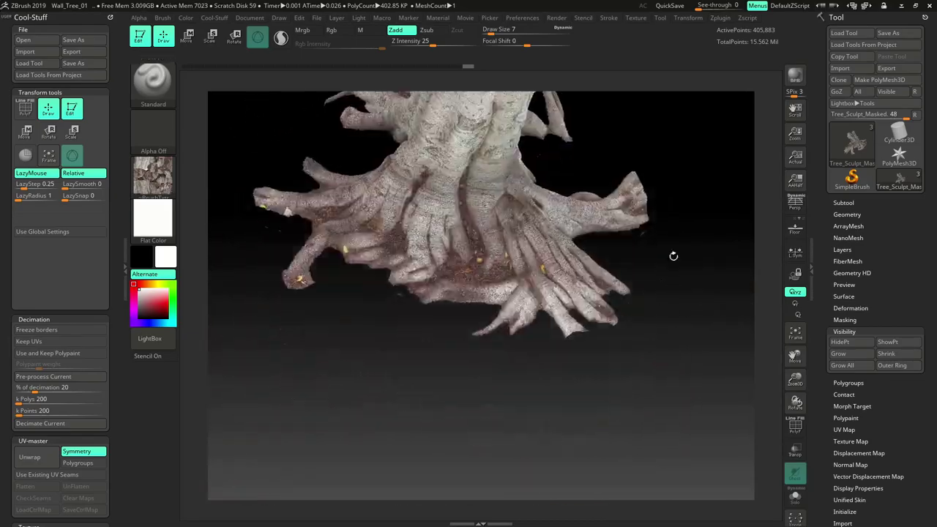
pyautogui.scroll(5, 673, 256)
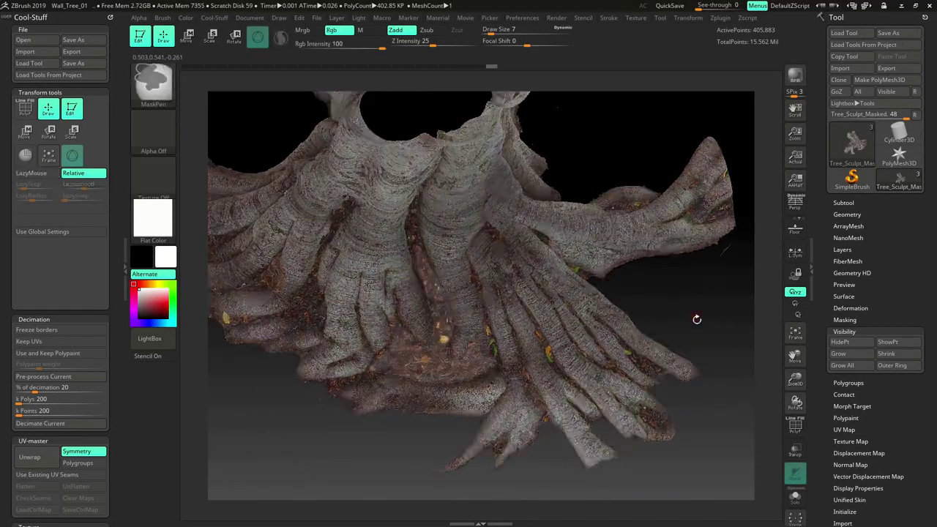
pyautogui.moveTo(695, 317); pyautogui.dragTo(600, 431)
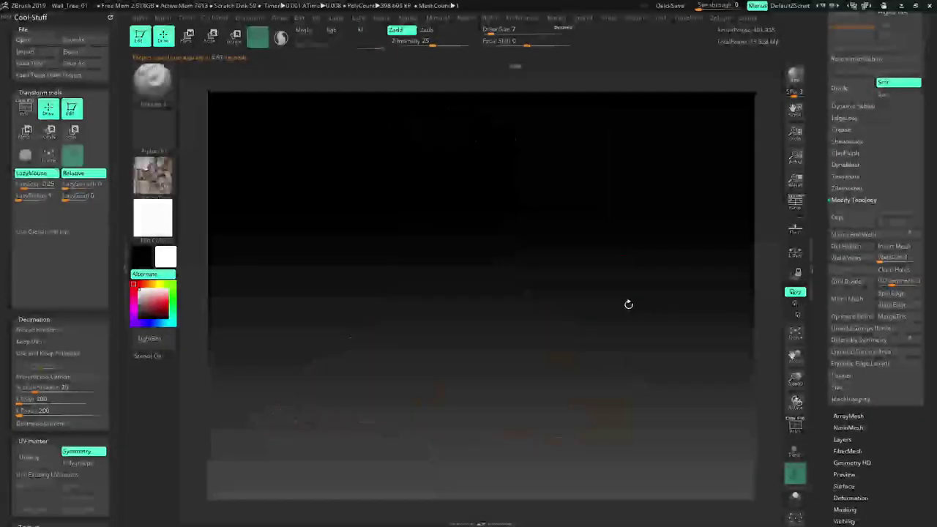
pyautogui.keyDown('alt'); pyautogui.moveTo(624, 289); pyautogui.dragTo(643, 269); pyautogui.keyUp('alt')
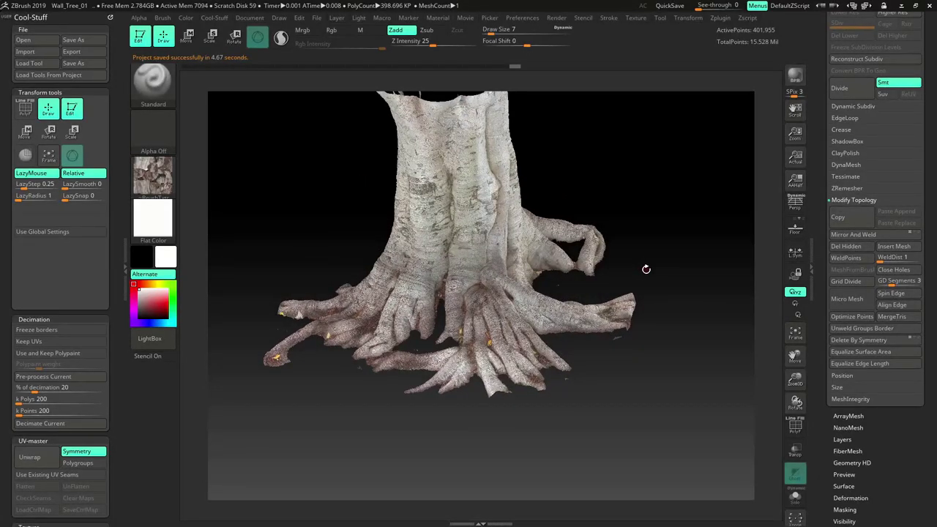
pyautogui.moveTo(670, 283); pyautogui.dragTo(506, 382)
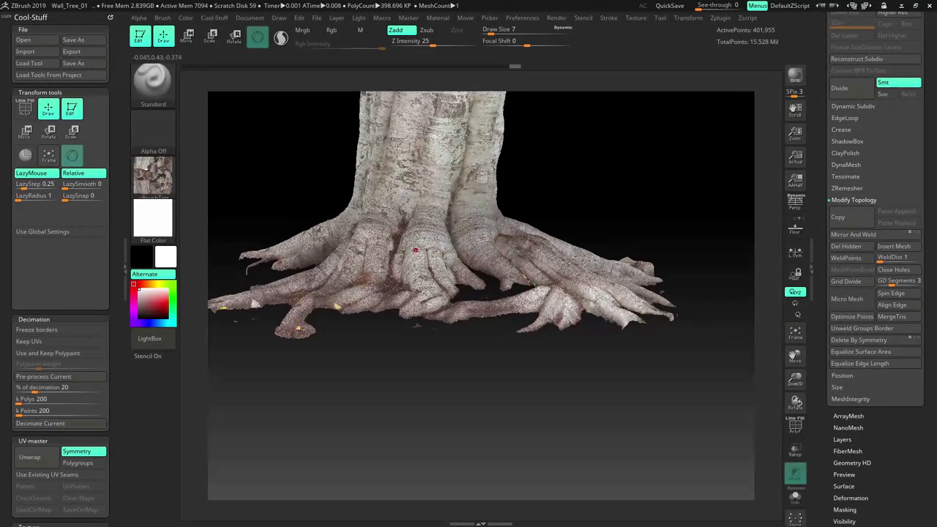
# Capture the trunk and root area for annotation and sketch a red ground line, an upward arrow and a curved arrow bending under the roots
pyautogui.moveTo(421, 374); pyautogui.dragTo(550, 243)
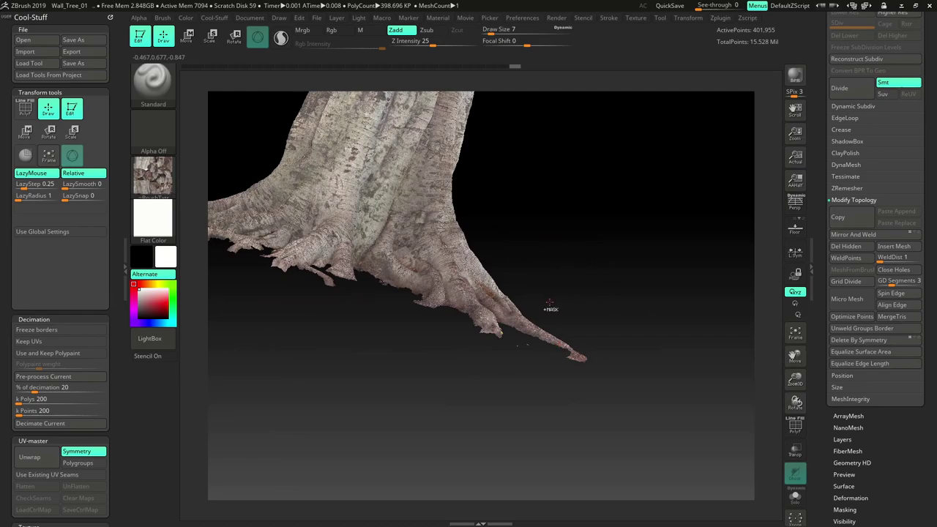
pyautogui.press('ctrl+Print')
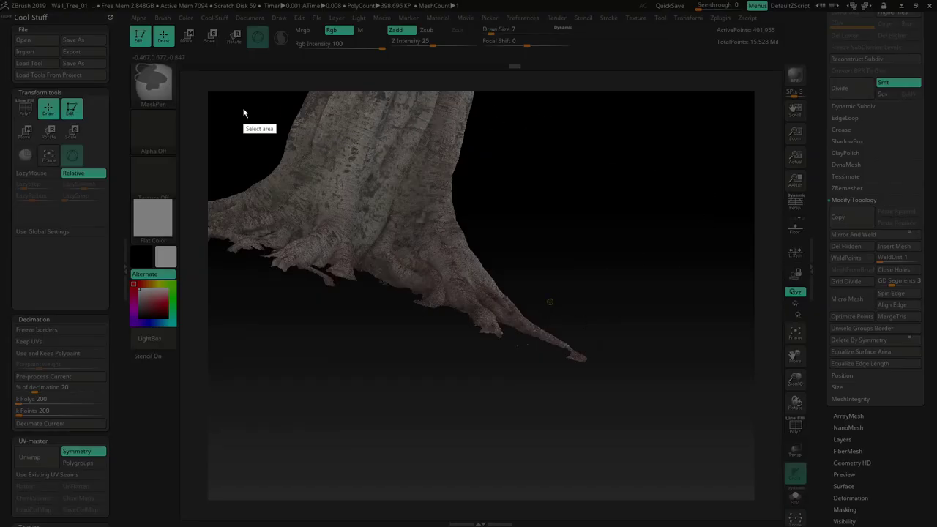
pyautogui.moveTo(244, 110); pyautogui.dragTo(708, 484)
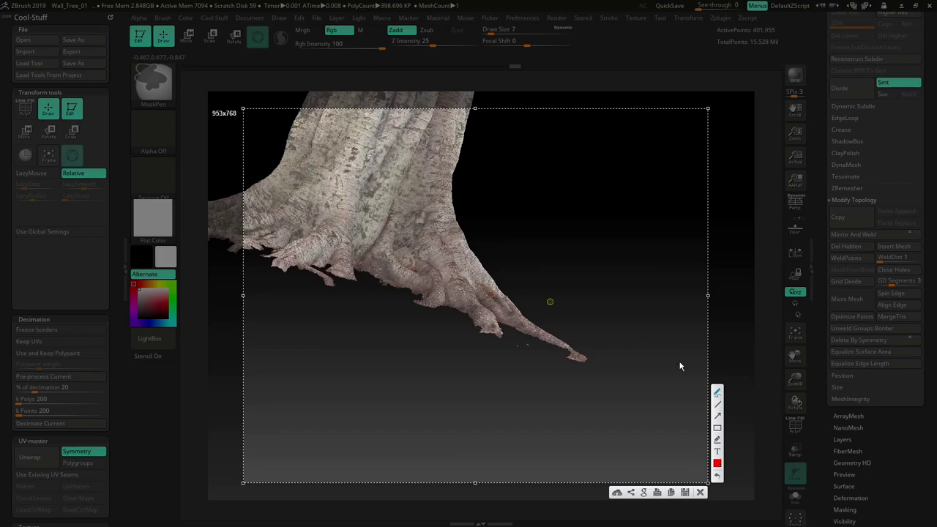
pyautogui.moveTo(252, 235); pyautogui.dragTo(608, 236)
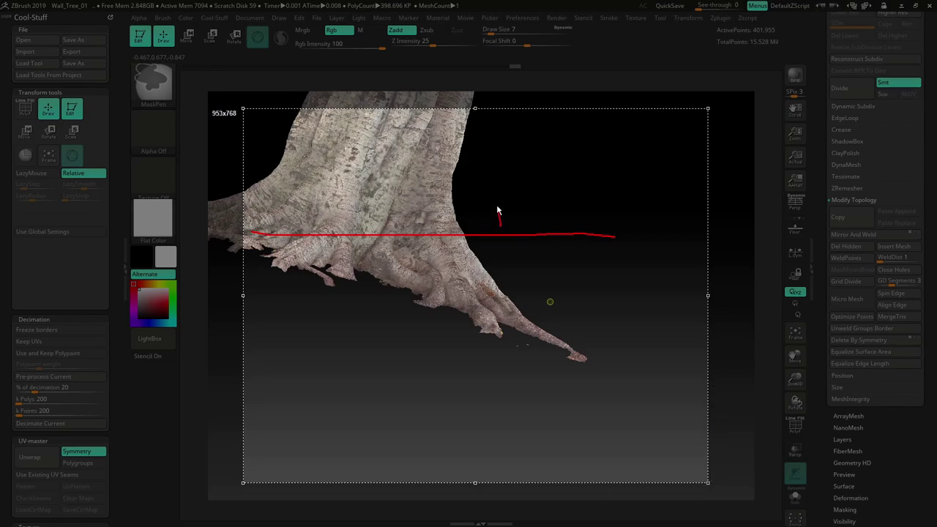
pyautogui.moveTo(500, 226)
pyautogui.mouseDown()
pyautogui.moveTo(498, 188)
pyautogui.moveTo(515, 212)
pyautogui.mouseUp()
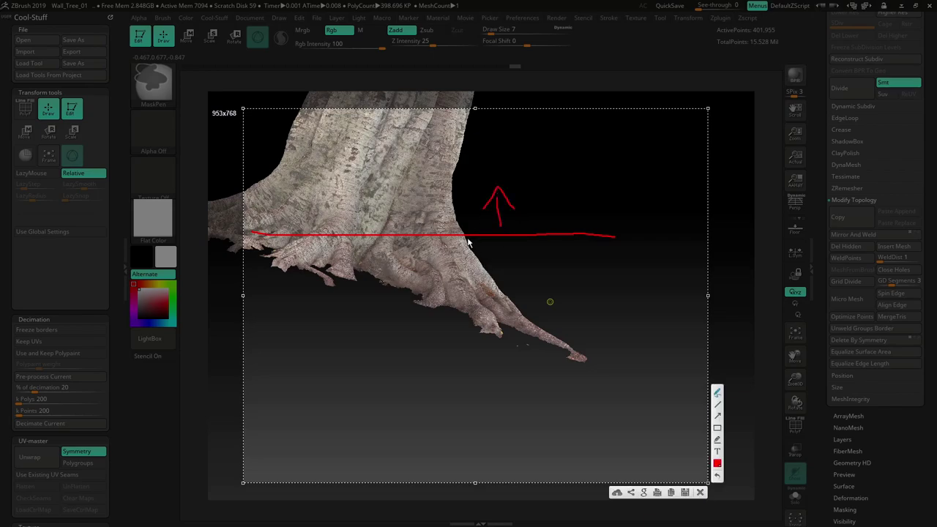
pyautogui.moveTo(468, 238); pyautogui.dragTo(470, 239)
pyautogui.moveTo(377, 403)
pyautogui.mouseDown()
pyautogui.moveTo(360, 433)
pyautogui.moveTo(397, 441)
pyautogui.mouseUp()
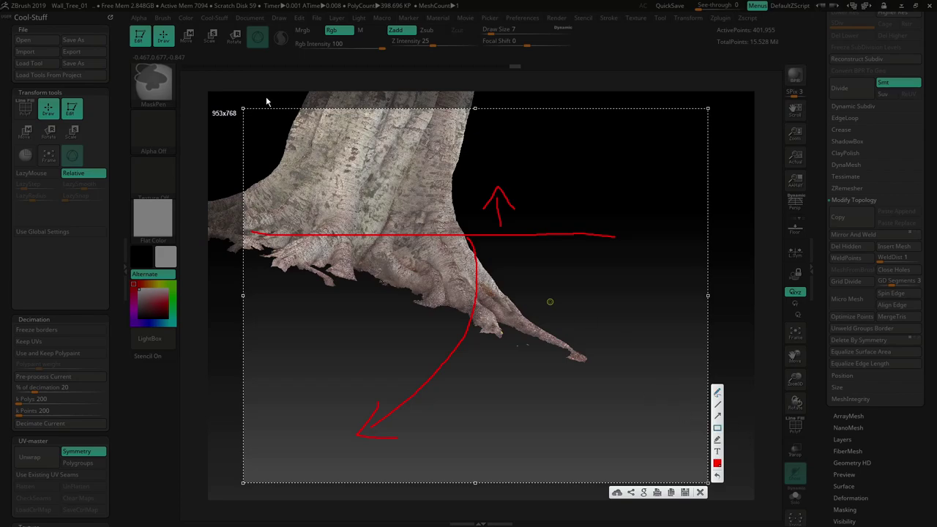
# Mark a slanted cut line through the trunk, cross out the part behind it, and close the annotated capture
pyautogui.moveTo(270, 116)
pyautogui.mouseDown()
pyautogui.moveTo(383, 335)
pyautogui.moveTo(353, 348)
pyautogui.mouseUp()
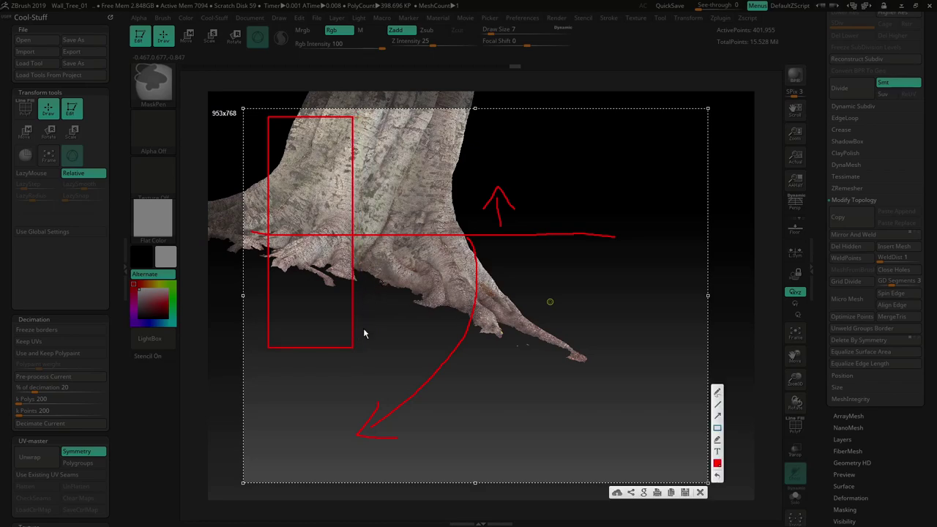
pyautogui.hotkey('ctrl', 'z')
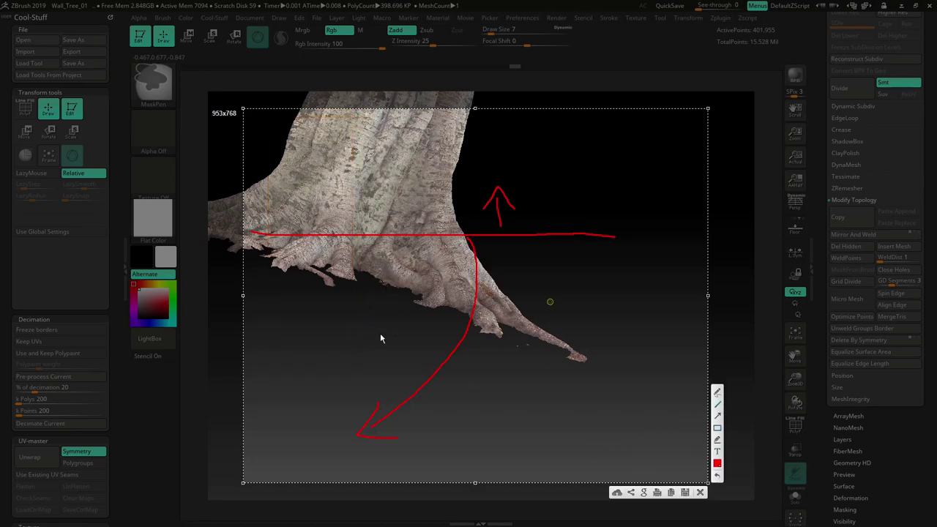
pyautogui.click(313, 373)
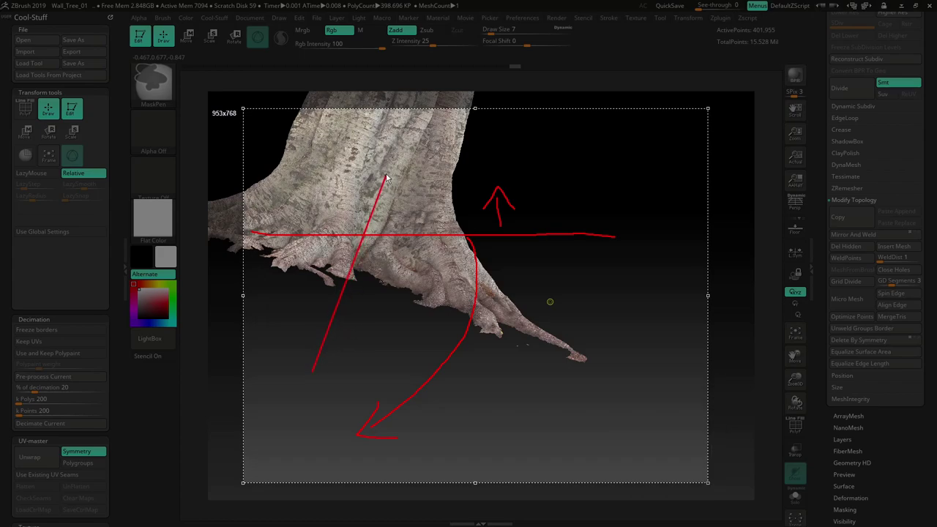
pyautogui.moveTo(394, 104); pyautogui.dragTo(394, 103)
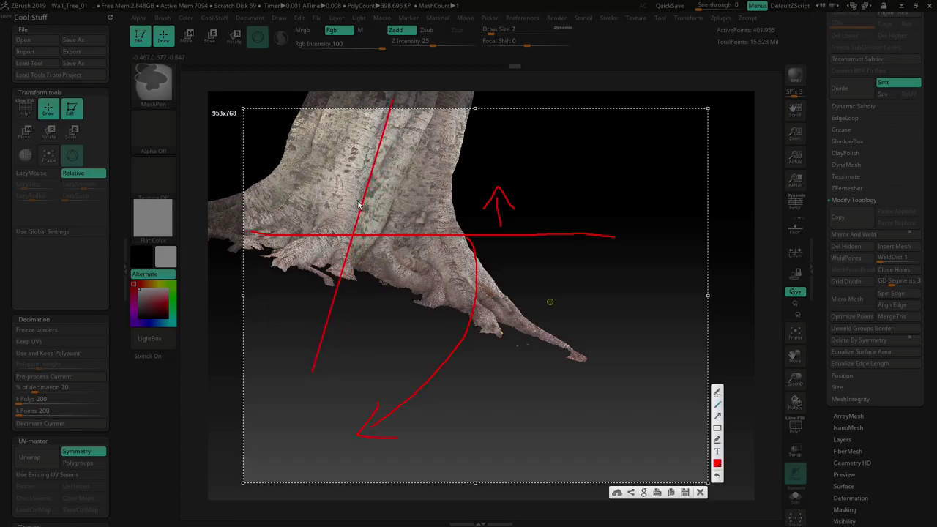
pyautogui.moveTo(265, 133); pyautogui.dragTo(339, 246)
pyautogui.moveTo(338, 180); pyautogui.dragTo(263, 259)
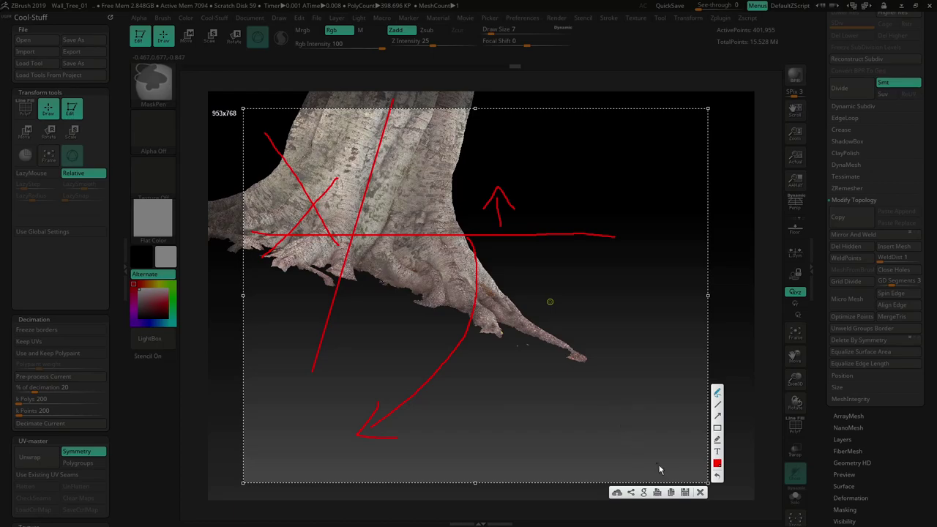
pyautogui.click(700, 492)
# Duplicate the Tree_Sculpt_Masked subtool
pyautogui.moveTo(620, 328); pyautogui.dragTo(505, 311)
pyautogui.moveTo(603, 245); pyautogui.dragTo(610, 179)
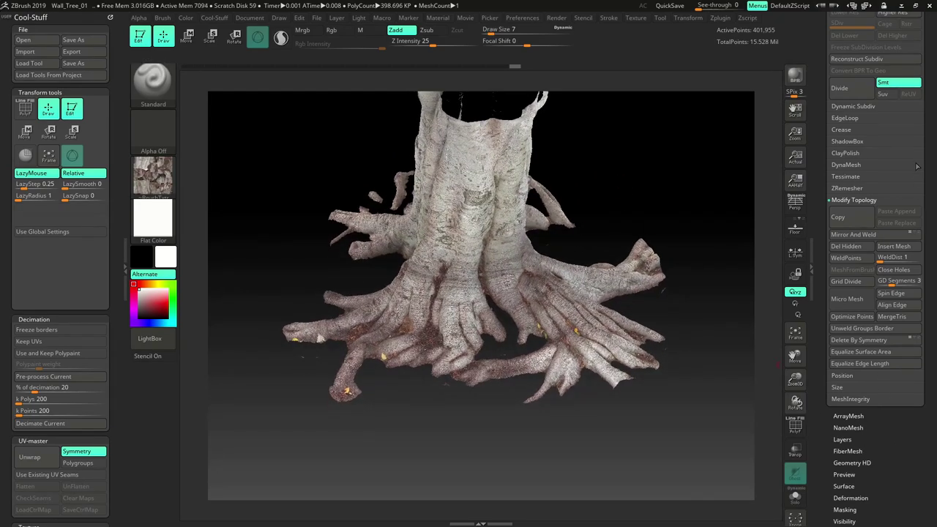
pyautogui.scroll(5, 931, 156)
pyautogui.click(865, 205)
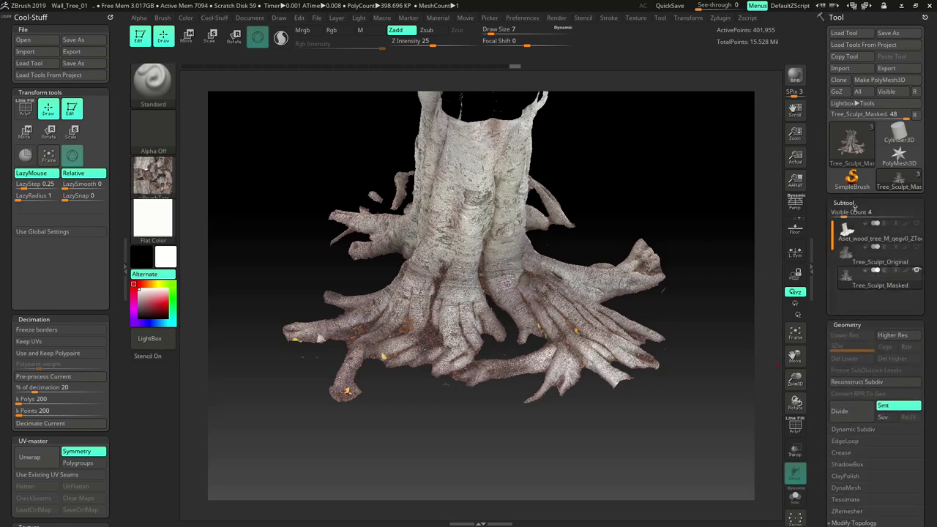
pyautogui.moveTo(930, 313); pyautogui.dragTo(930, 296)
pyautogui.click(887, 262)
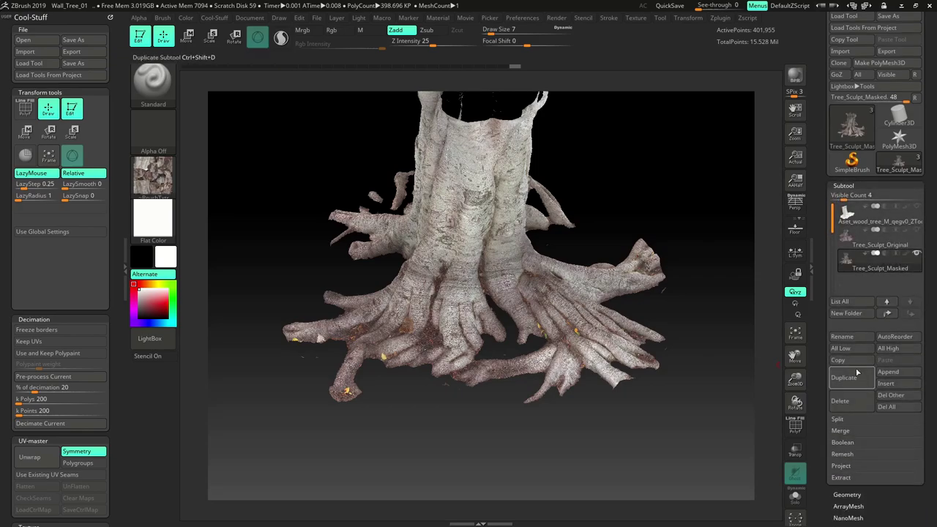
pyautogui.click(852, 379)
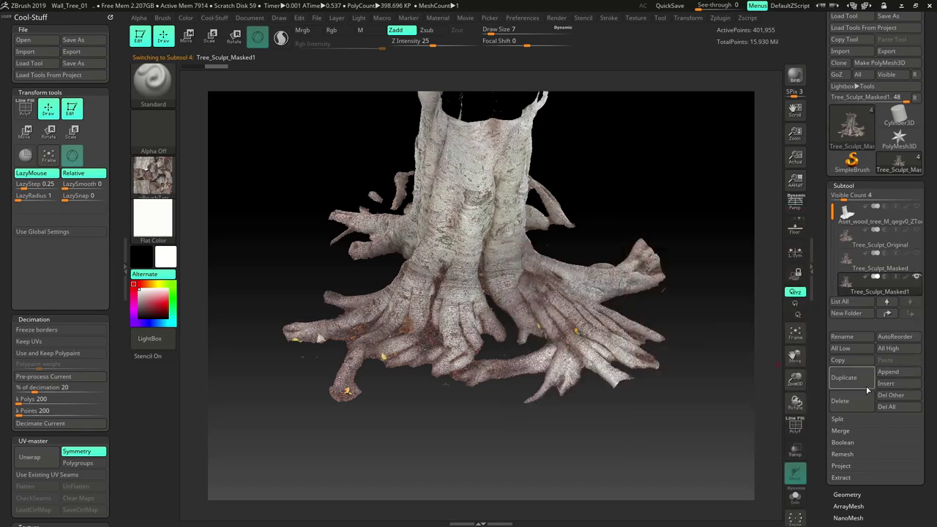
# Rename the duplicated subtool as Tree_Sculpt_Masked_Cleanup
pyautogui.click(852, 337)
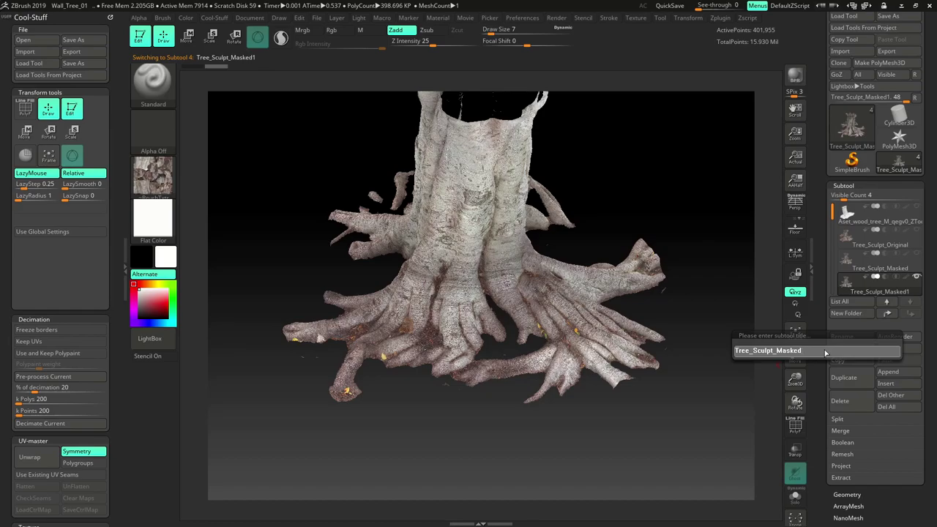
pyautogui.write('_Clean')
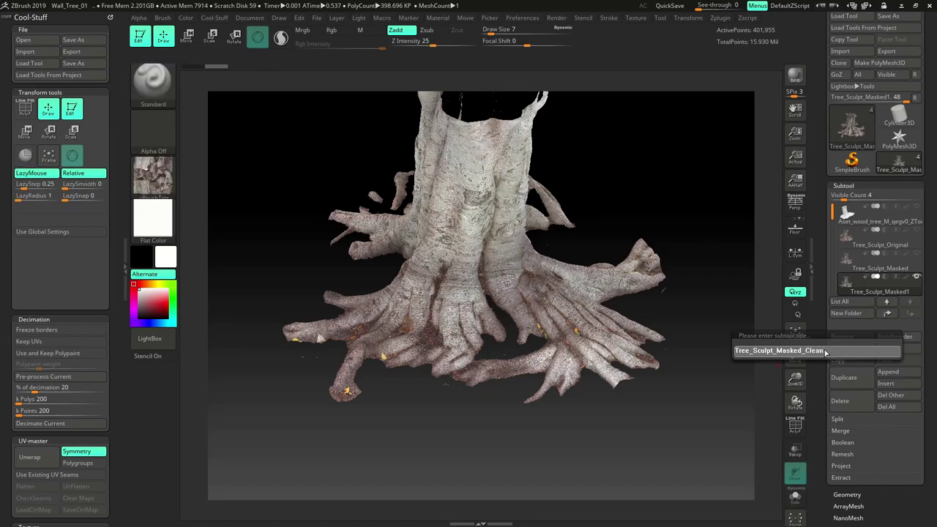
pyautogui.press('Return')
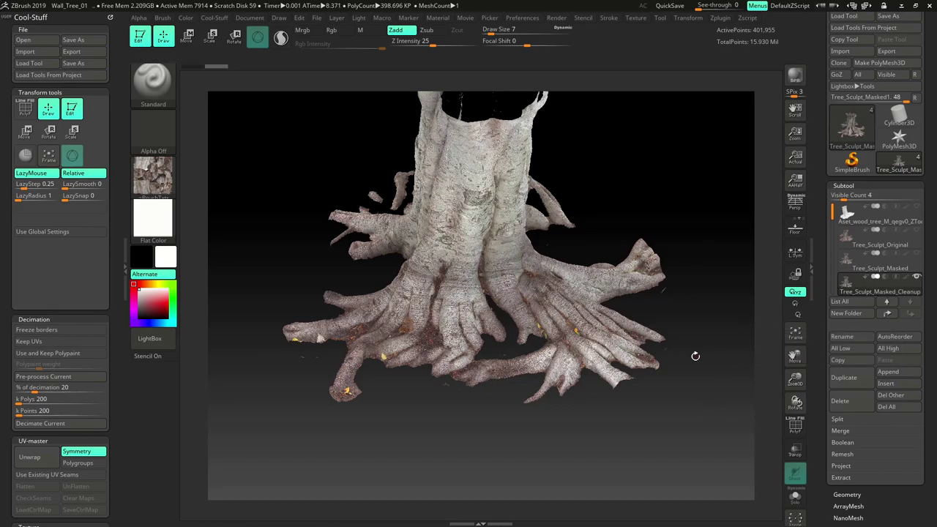
# Inspect the loose floating fragments beneath the root edges of Tree_Sculpt_Masked_Cleanup up close
pyautogui.moveTo(693, 388); pyautogui.dragTo(489, 316)
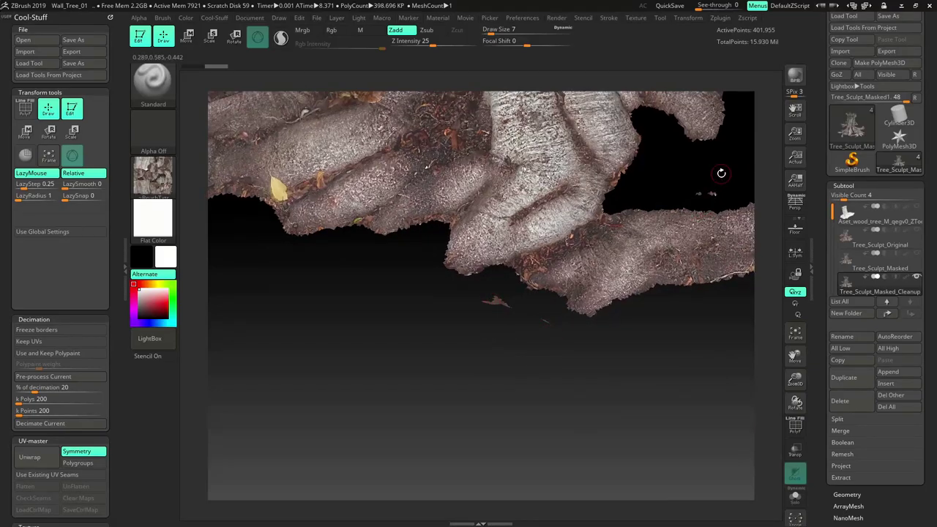
pyautogui.keyDown('alt'); pyautogui.moveTo(511, 352); pyautogui.dragTo(494, 271); pyautogui.keyUp('alt')
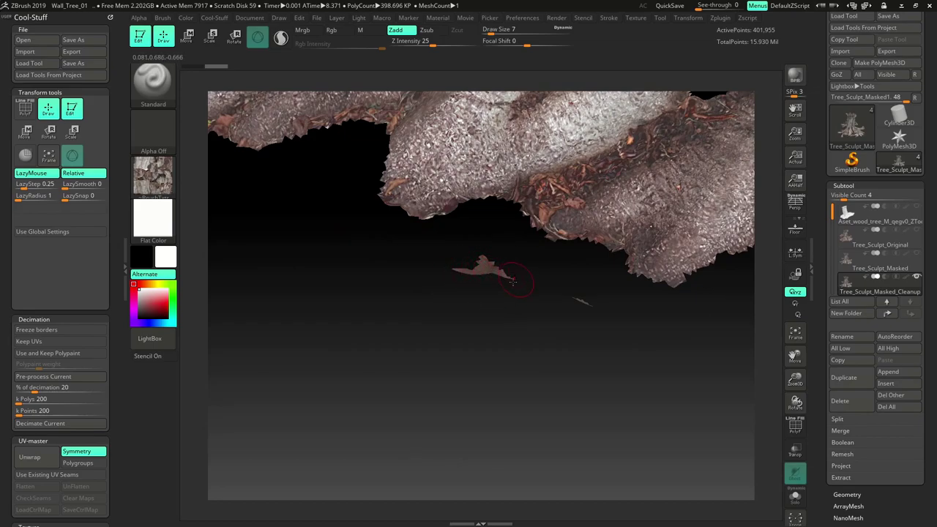
# Show the wireframe polygroup display and split the Tree_Sculpt_Masked_Cleanup mesh into automatic polygroups by topology continuity
pyautogui.moveTo(528, 365); pyautogui.dragTo(500, 406)
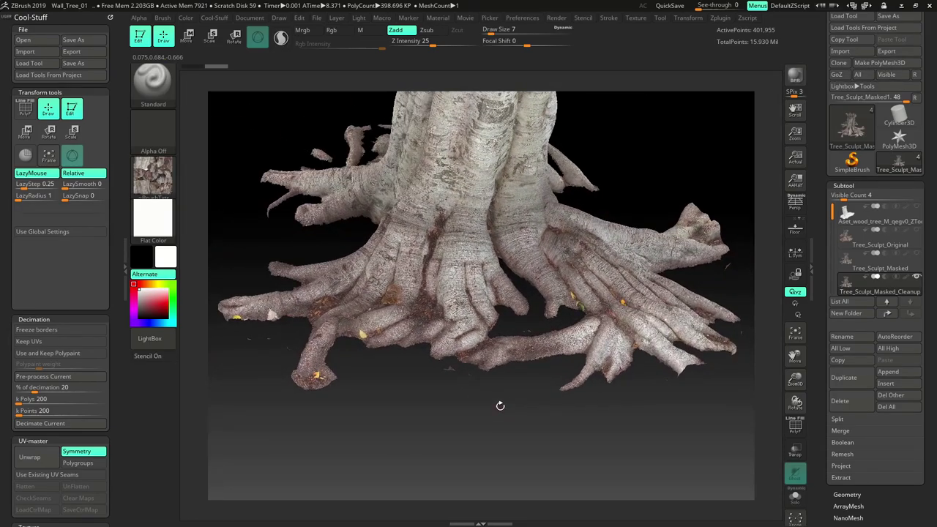
pyautogui.click(796, 427)
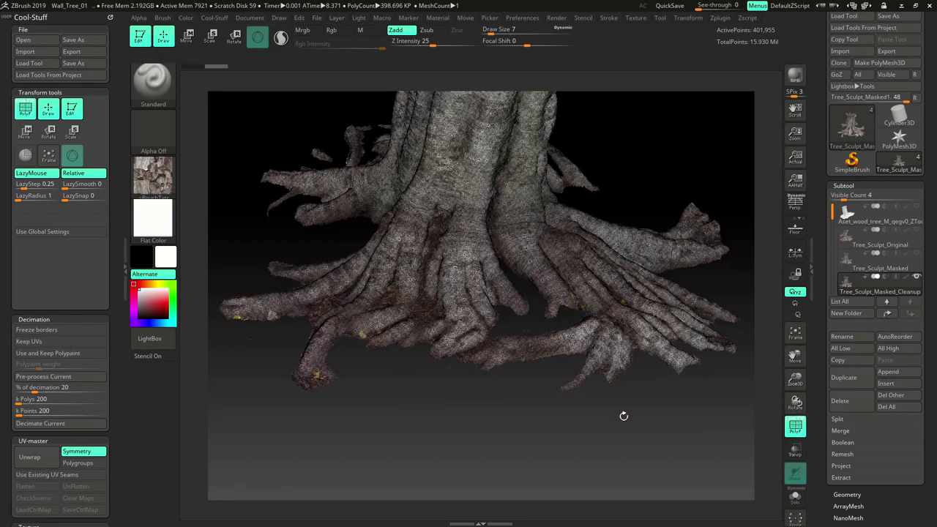
pyautogui.moveTo(605, 433); pyautogui.dragTo(644, 345)
pyautogui.moveTo(569, 377); pyautogui.dragTo(656, 183)
pyautogui.moveTo(933, 329); pyautogui.dragTo(930, 230)
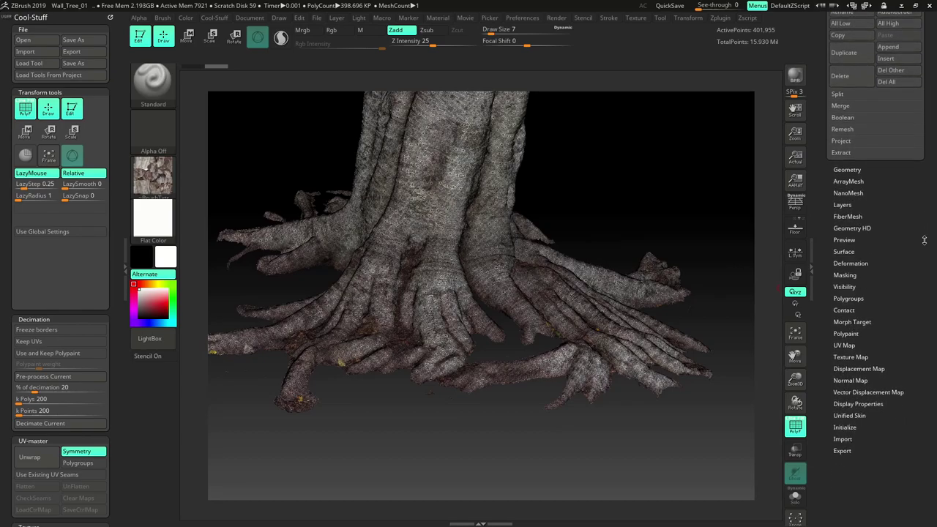
pyautogui.click(848, 299)
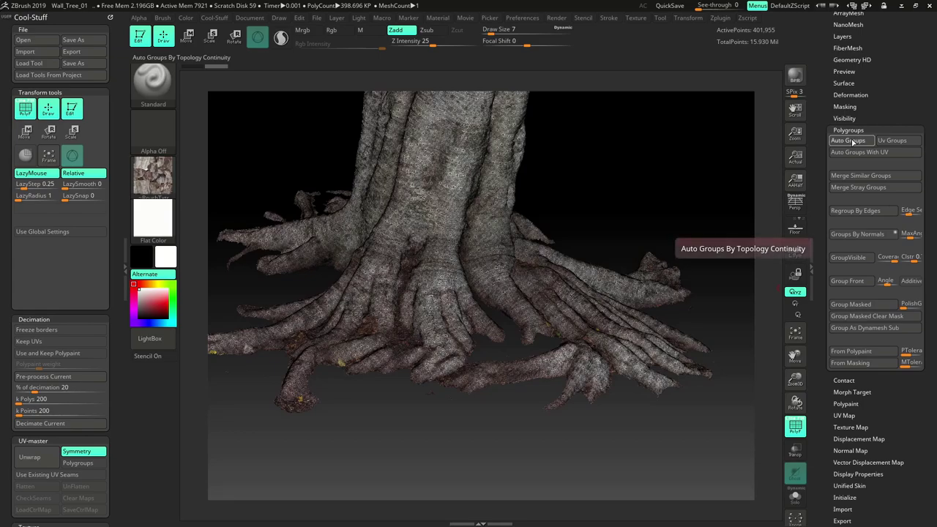
pyautogui.moveTo(640, 255); pyautogui.dragTo(640, 249)
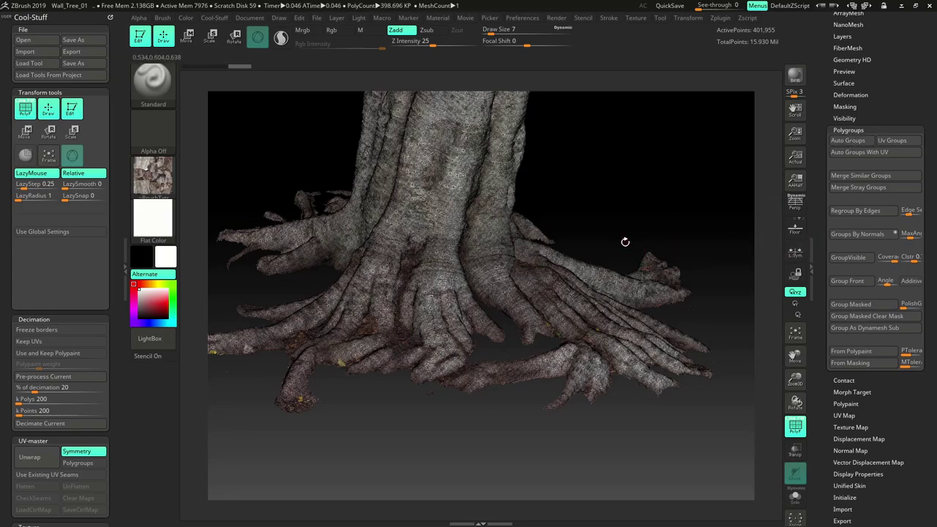
pyautogui.moveTo(612, 199)
pyautogui.mouseDown()
pyautogui.moveTo(623, 200)
pyautogui.moveTo(607, 197)
pyautogui.moveTo(612, 214)
pyautogui.moveTo(621, 191)
pyautogui.mouseUp()
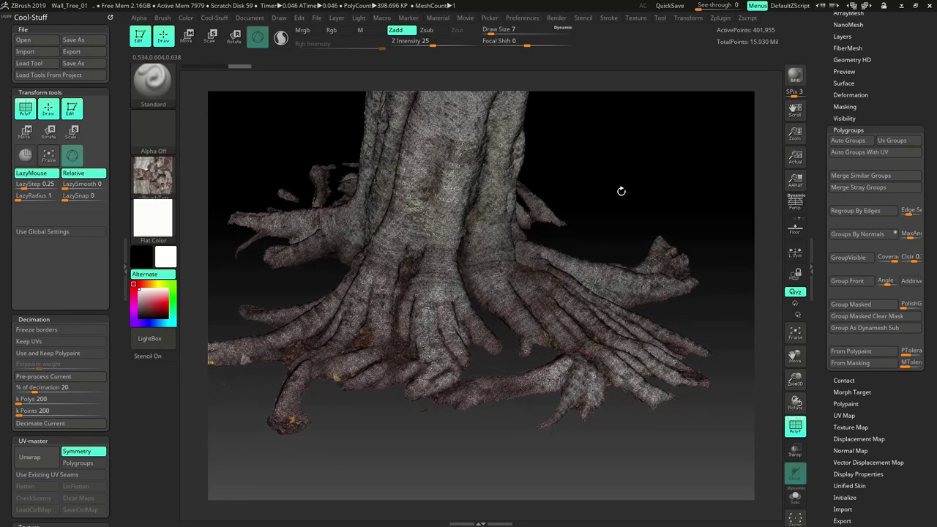
# Isolate the main tree polygroup so the floating fragments are hidden, and turn the wireframe display off
pyautogui.hotkey('ctrl', 'shift')
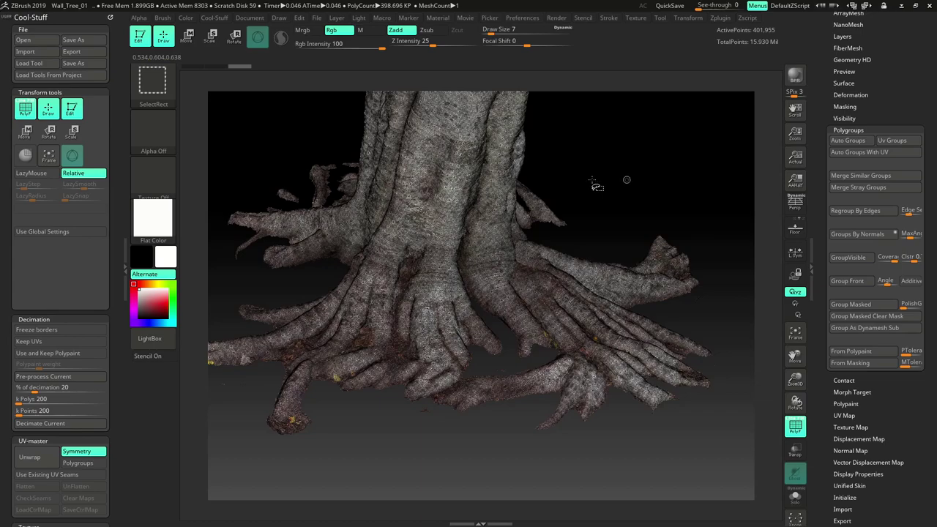
pyautogui.keyDown('ctrl'); pyautogui.keyDown('shift'); pyautogui.click(457, 174); pyautogui.keyUp('shift'); pyautogui.keyUp('ctrl')
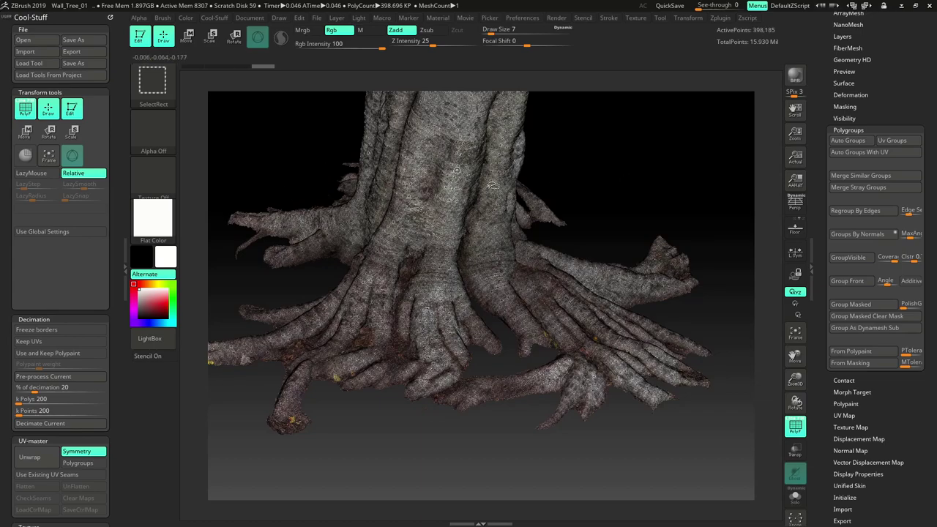
pyautogui.moveTo(606, 172)
pyautogui.mouseDown()
pyautogui.moveTo(569, 462)
pyautogui.moveTo(463, 440)
pyautogui.moveTo(555, 383)
pyautogui.mouseUp()
pyautogui.keyDown('alt'); pyautogui.moveTo(450, 393); pyautogui.dragTo(610, 425); pyautogui.keyUp('alt')
pyautogui.click(789, 432)
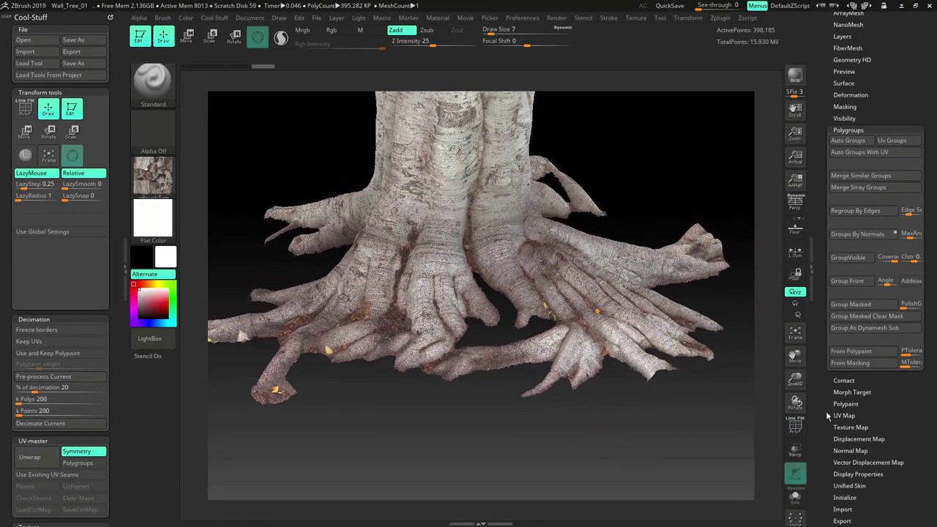
# Delete the hidden floating fragments from the tree's geometry with Del Hidden
pyautogui.scroll(5, 915, 407)
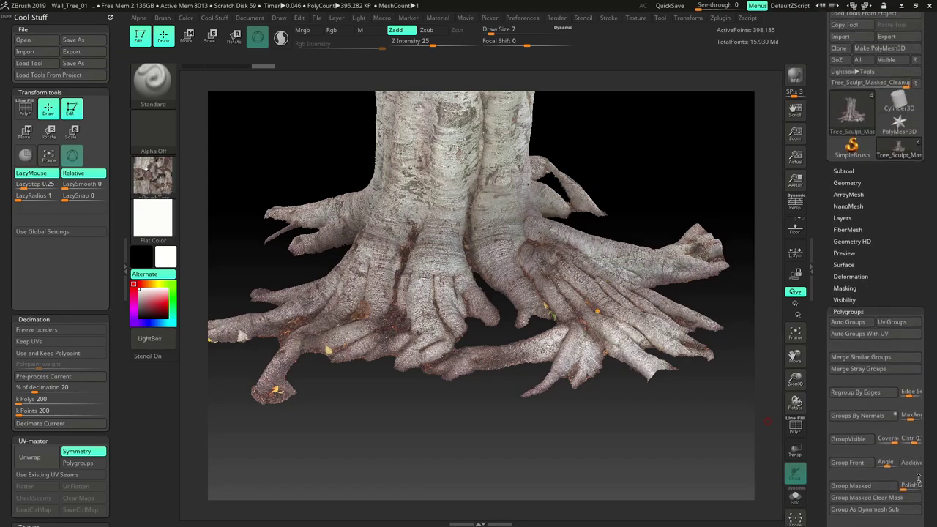
pyautogui.click(853, 189)
pyautogui.scroll(-3, 853, 256)
pyautogui.click(854, 301)
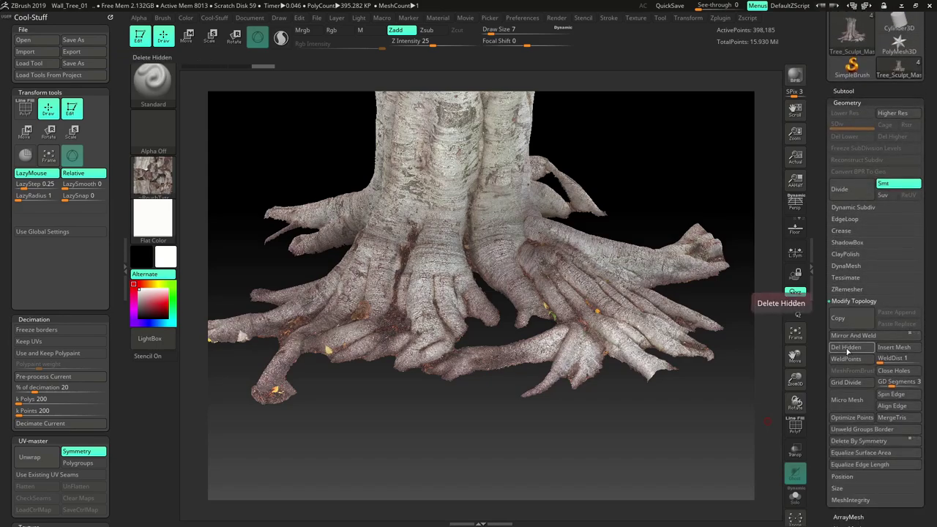
pyautogui.moveTo(630, 443); pyautogui.dragTo(605, 444)
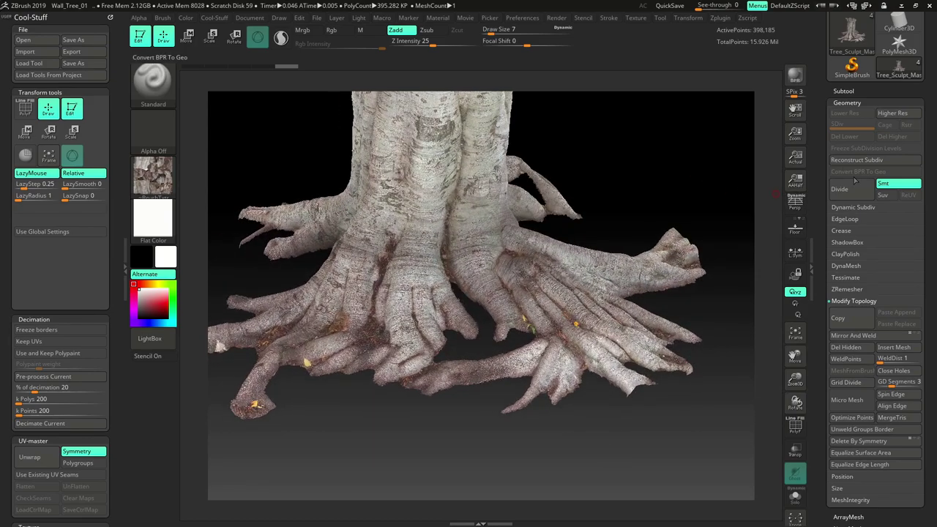
# Compare the cleaned roots with the Tree_Sculpt_Masked subtool by temporarily showing it, and inspect the root edges from several angles
pyautogui.click(844, 91)
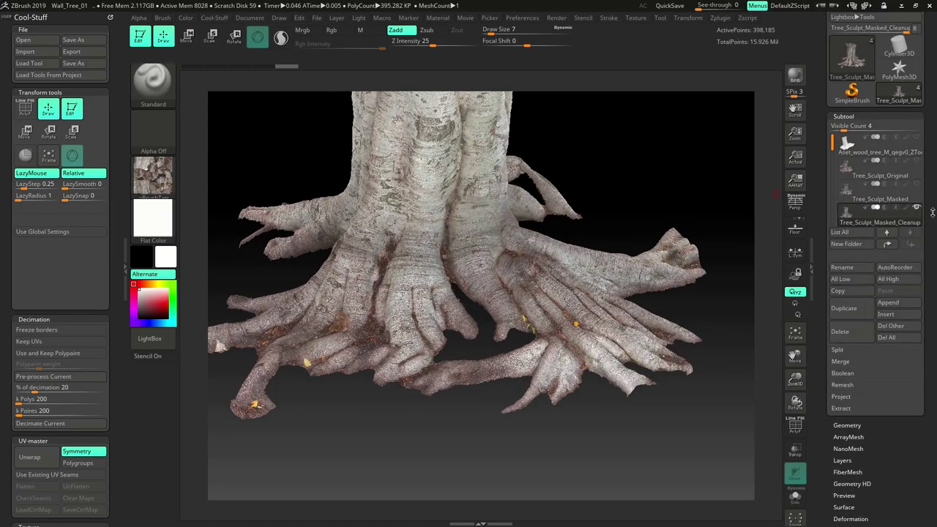
pyautogui.moveTo(917, 189)
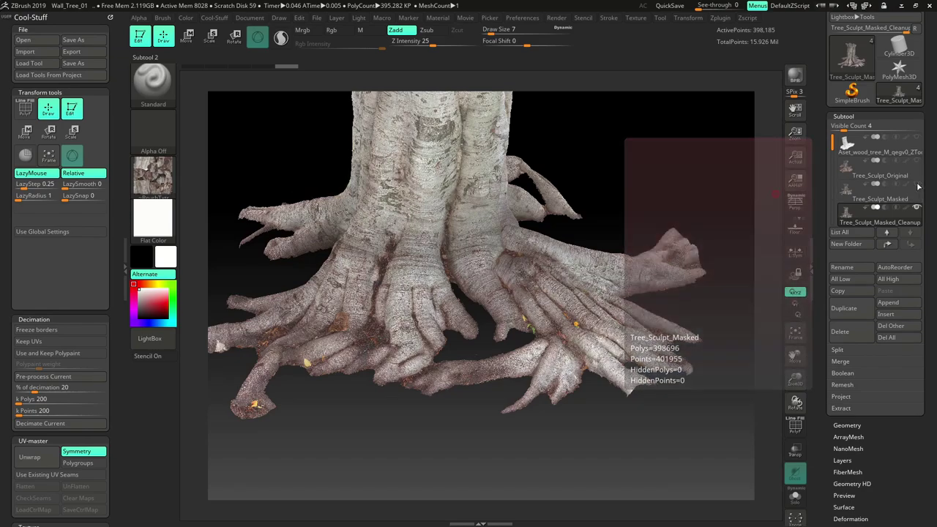
pyautogui.moveTo(420, 458); pyautogui.dragTo(367, 347)
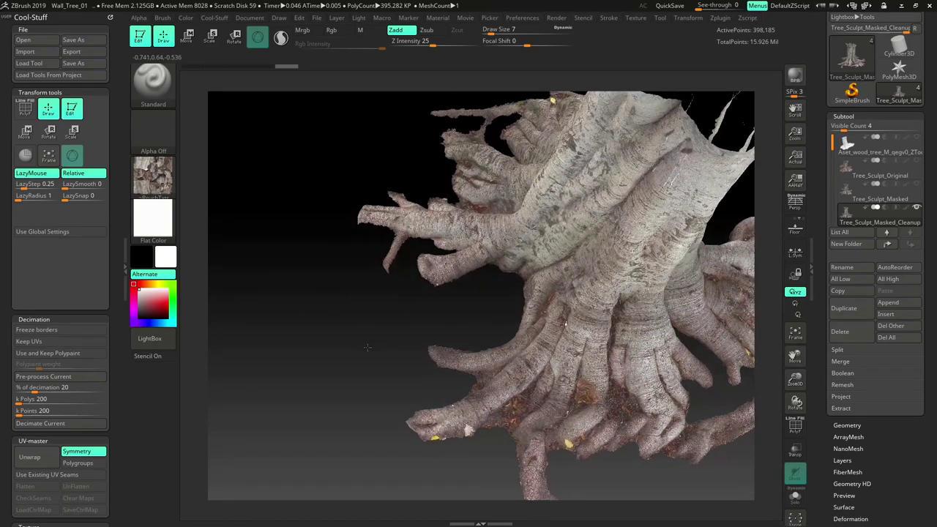
pyautogui.click(919, 186)
pyautogui.keyDown('alt'); pyautogui.moveTo(616, 473); pyautogui.dragTo(542, 183); pyautogui.keyUp('alt')
pyautogui.keyDown('alt'); pyautogui.moveTo(489, 370); pyautogui.dragTo(570, 404); pyautogui.keyUp('alt')
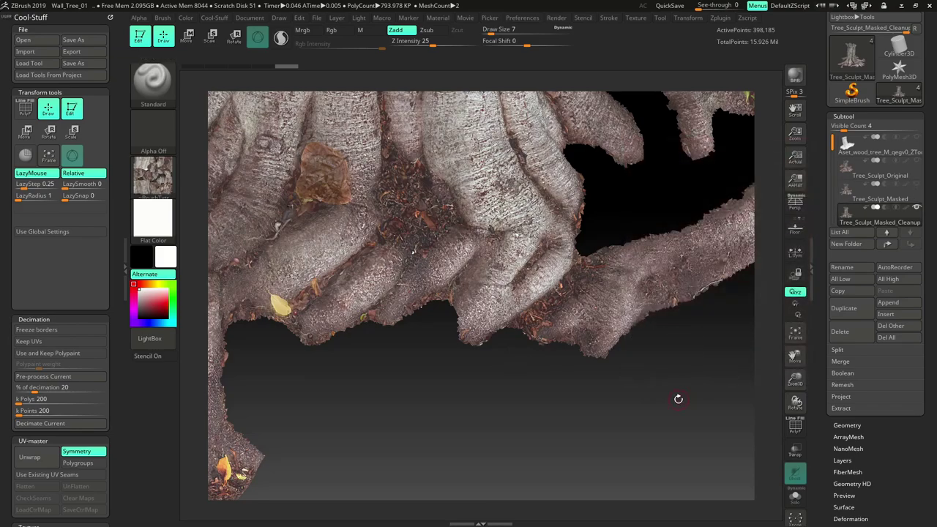
pyautogui.keyDown('alt'); pyautogui.moveTo(678, 398); pyautogui.dragTo(622, 189); pyautogui.keyUp('alt')
pyautogui.keyDown('alt'); pyautogui.moveTo(590, 234); pyautogui.dragTo(563, 438); pyautogui.keyUp('alt')
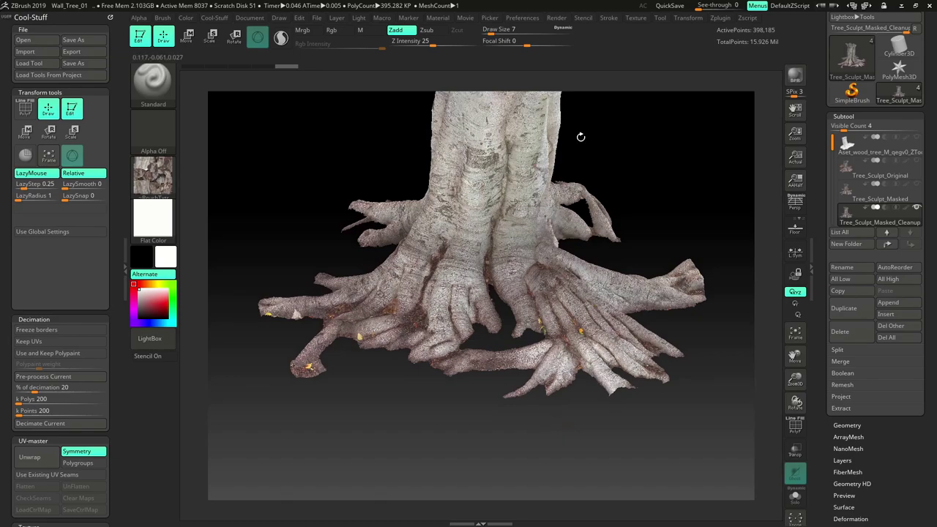
pyautogui.moveTo(667, 223)
pyautogui.mouseDown()
pyautogui.moveTo(653, 247)
pyautogui.moveTo(648, 211)
pyautogui.moveTo(668, 233)
pyautogui.mouseUp()
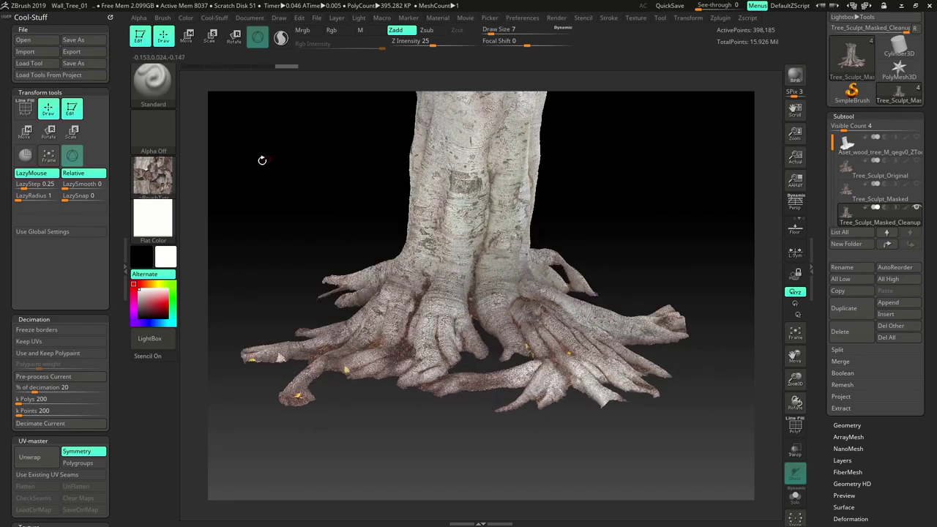
# Save the project as Wall_Tree_01.ZPR in the Tree_Stump folder, replacing the existing file
pyautogui.click(84, 40)
pyautogui.click(619, 370)
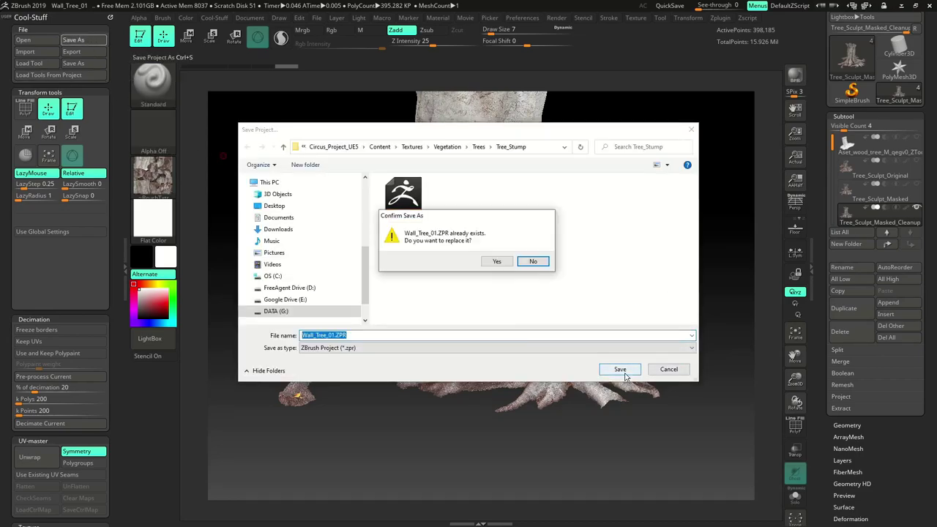
pyautogui.click(501, 264)
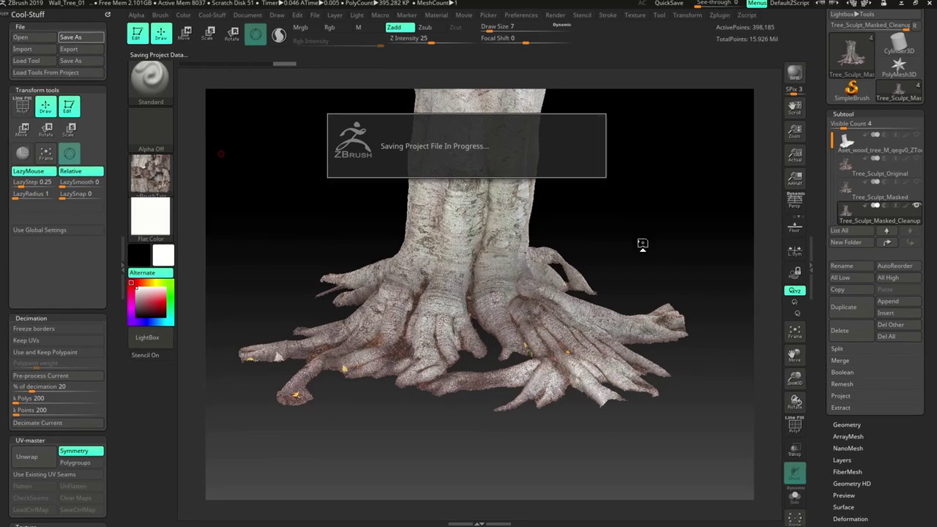
# Change the tree's material to MatCap Gray to show the sculpted surface shading
pyautogui.moveTo(644, 236); pyautogui.dragTo(617, 247)
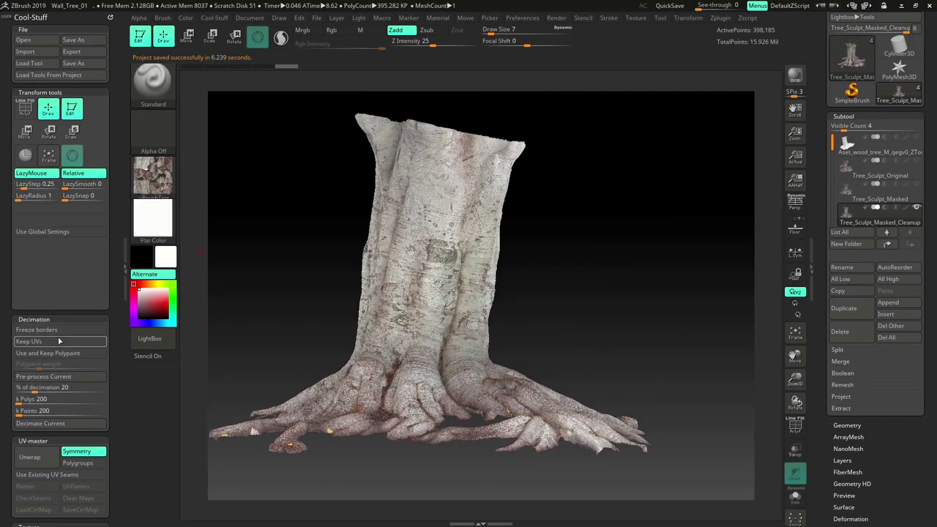
pyautogui.click(156, 233)
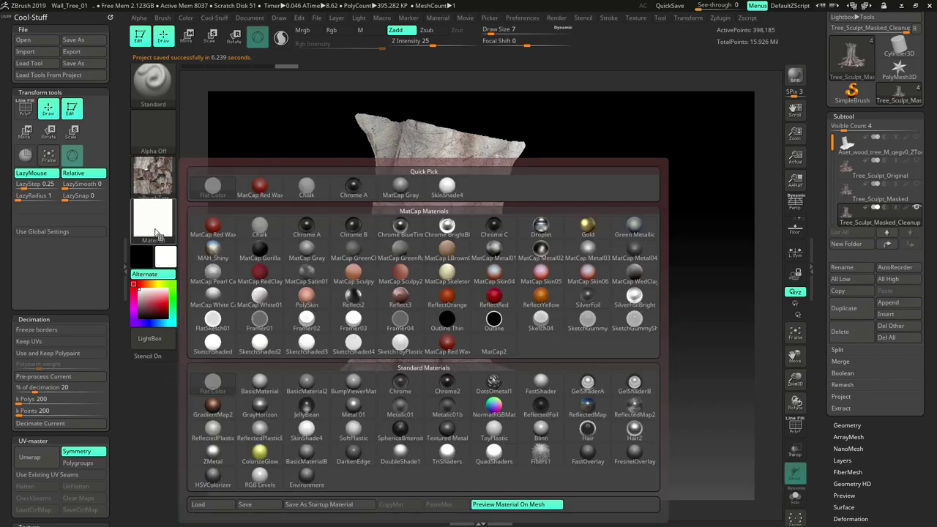
pyautogui.click(403, 195)
# Examine the uneven upper rim of the trunk up close and from all sides
pyautogui.moveTo(625, 302); pyautogui.dragTo(591, 274)
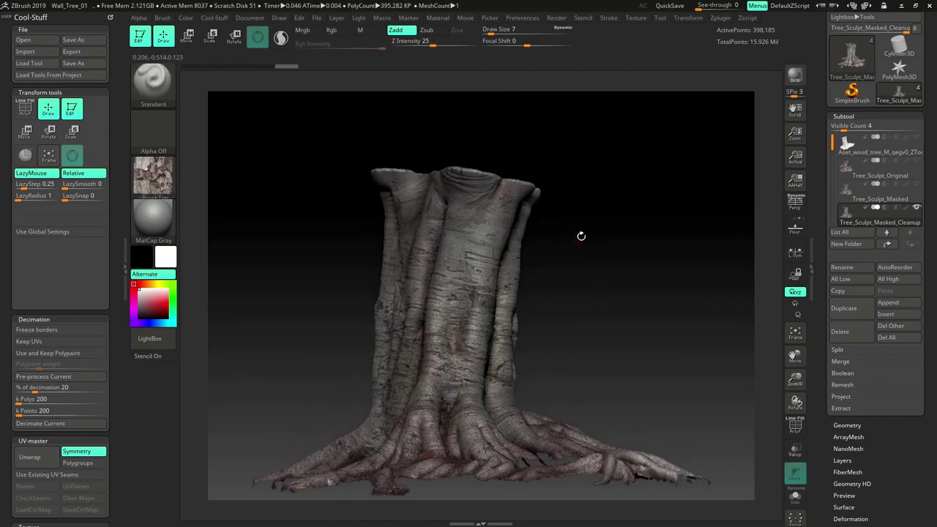
pyautogui.keyDown('alt'); pyautogui.moveTo(581, 236); pyautogui.dragTo(506, 232); pyautogui.keyUp('alt')
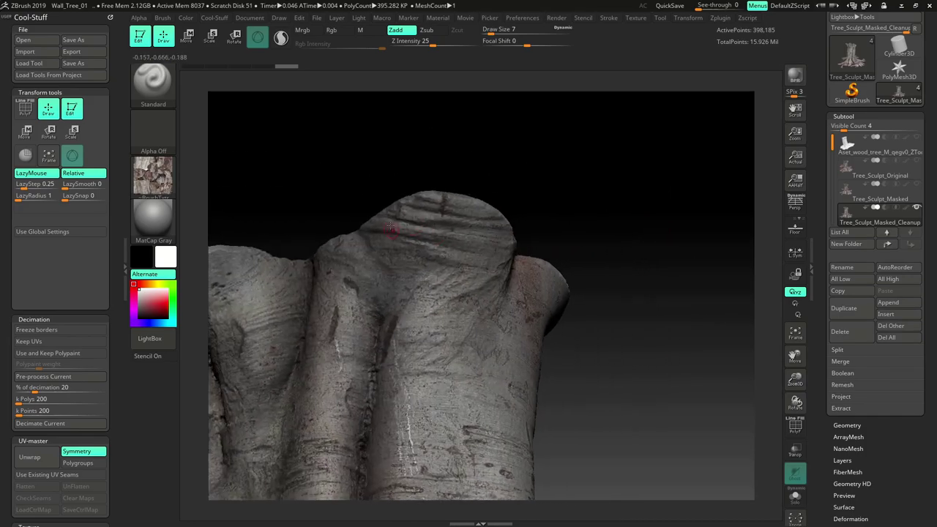
pyautogui.moveTo(571, 183); pyautogui.dragTo(595, 212)
pyautogui.moveTo(769, 137); pyautogui.dragTo(617, 176)
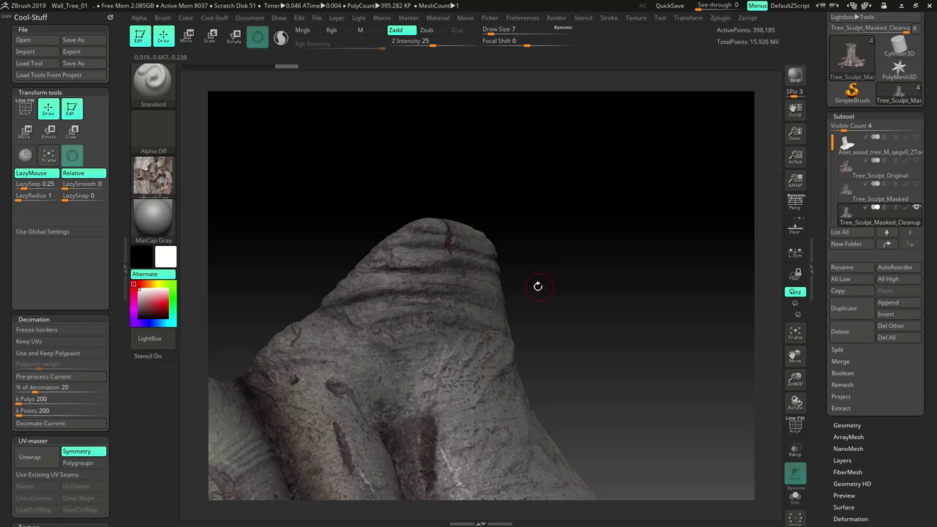
pyautogui.moveTo(558, 349); pyautogui.dragTo(550, 175)
pyautogui.moveTo(582, 272); pyautogui.dragTo(664, 253)
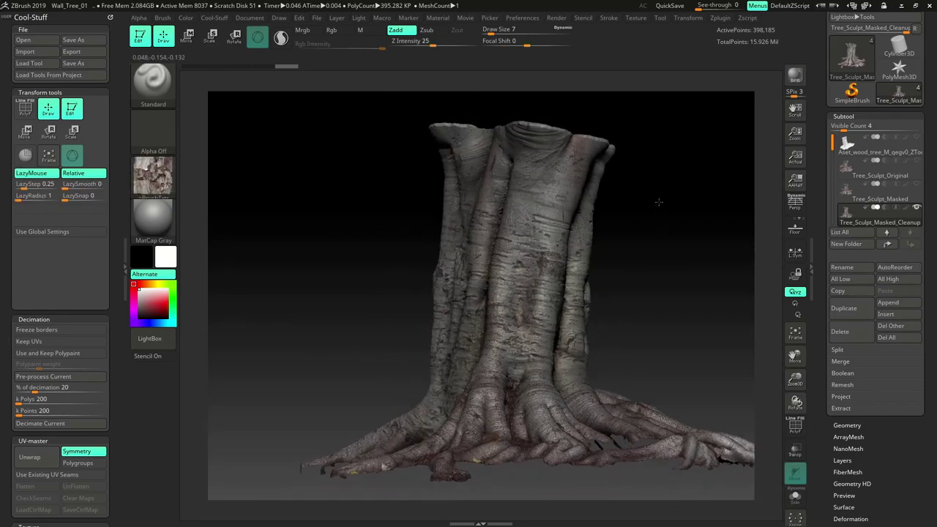
pyautogui.moveTo(659, 201); pyautogui.dragTo(579, 240)
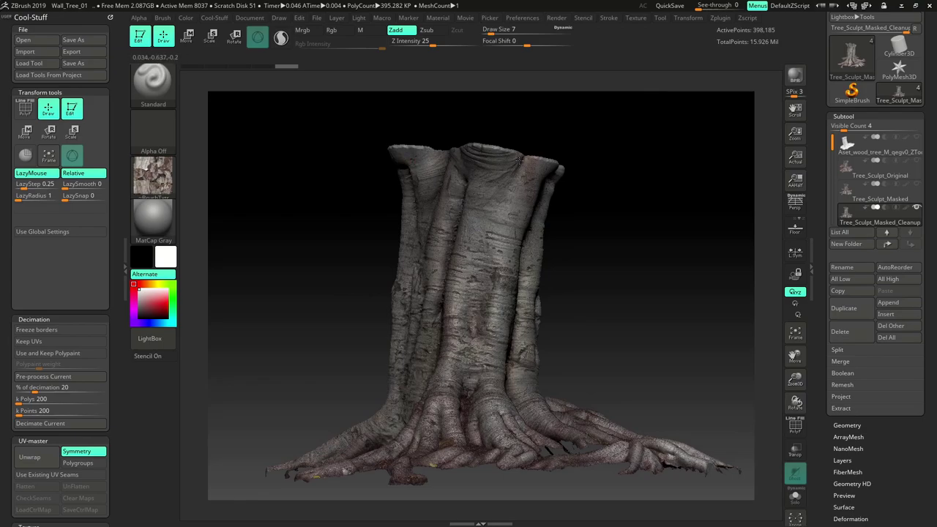
pyautogui.moveTo(625, 207); pyautogui.dragTo(531, 249)
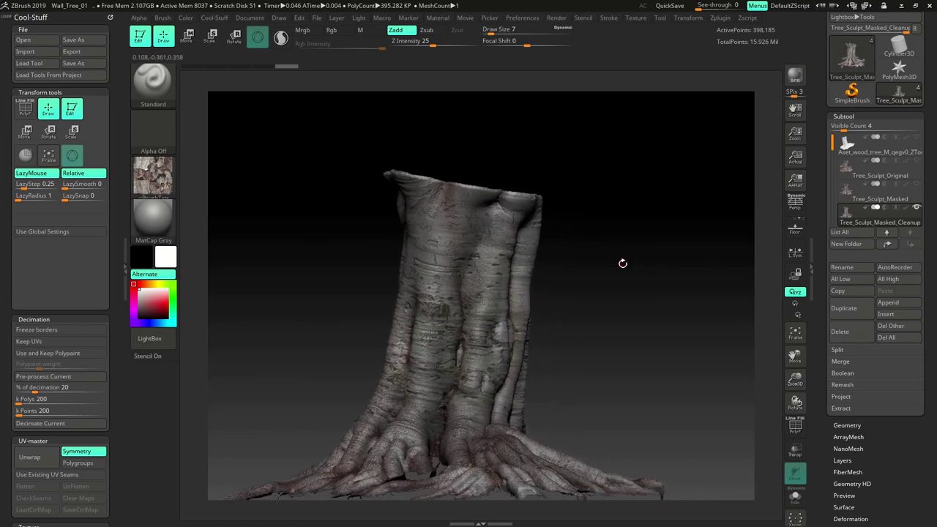
pyautogui.moveTo(623, 264); pyautogui.dragTo(595, 210)
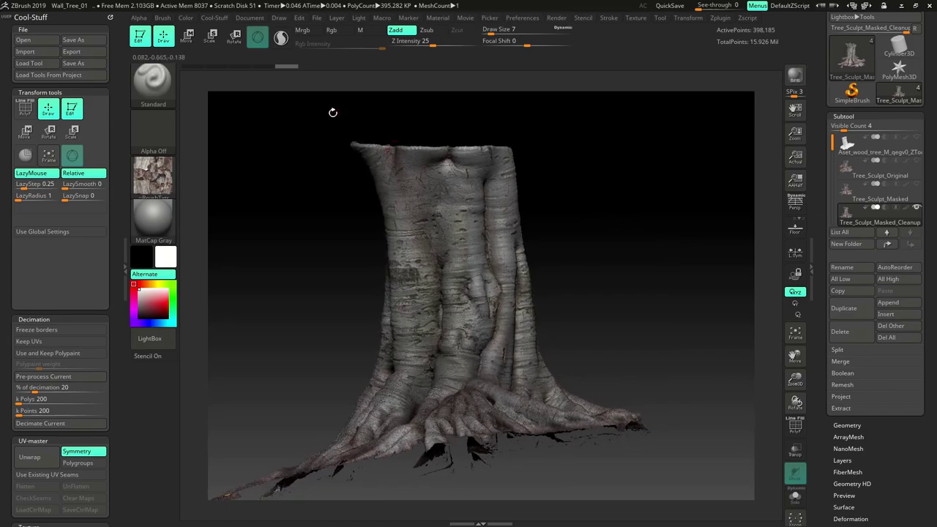
# Mask a straight strip across the trunk's uneven upper rim and invert the mask
pyautogui.moveTo(311, 109)
pyautogui.keyDown('ctrl'); pyautogui.mouseDown()
pyautogui.moveTo(582, 157)
pyautogui.moveTo(585, 166)
pyautogui.mouseUp(); pyautogui.keyUp('ctrl')
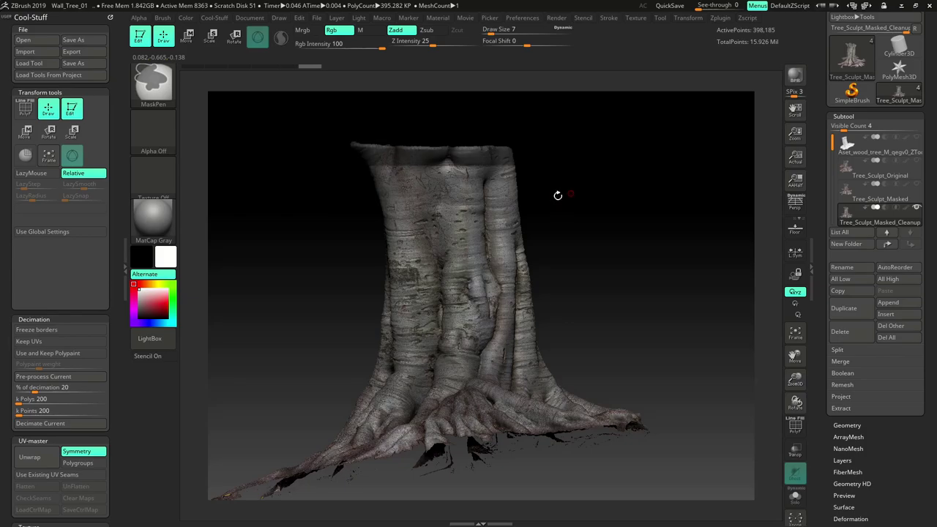
pyautogui.moveTo(558, 196)
pyautogui.mouseDown()
pyautogui.moveTo(610, 191)
pyautogui.moveTo(517, 203)
pyautogui.moveTo(577, 220)
pyautogui.mouseUp()
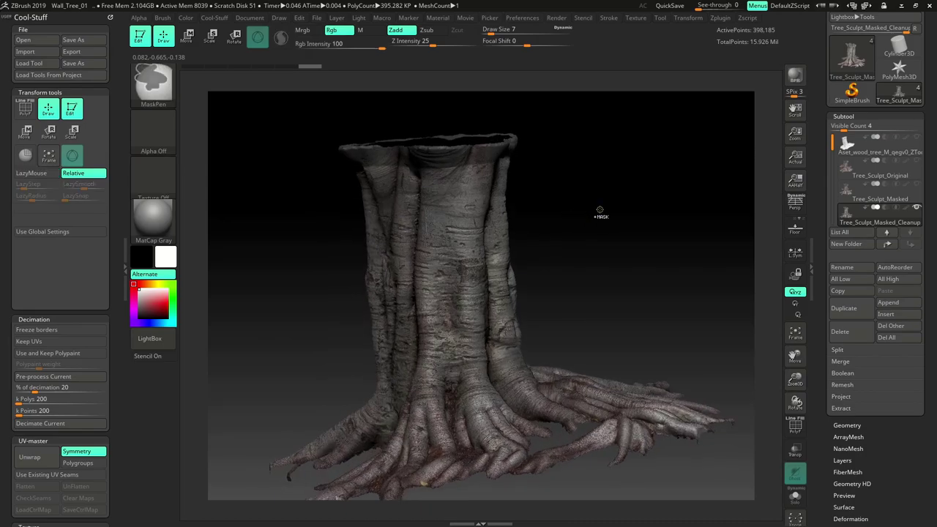
pyautogui.keyDown('ctrl'); pyautogui.click(599, 210); pyautogui.keyUp('ctrl')
# Hide the unmasked upper rim of the trunk with HidePt, leaving a flat cut
pyautogui.moveTo(934, 359)
pyautogui.mouseDown()
pyautogui.moveTo(933, 266)
pyautogui.moveTo(934, 283)
pyautogui.mouseUp()
pyautogui.click(847, 340)
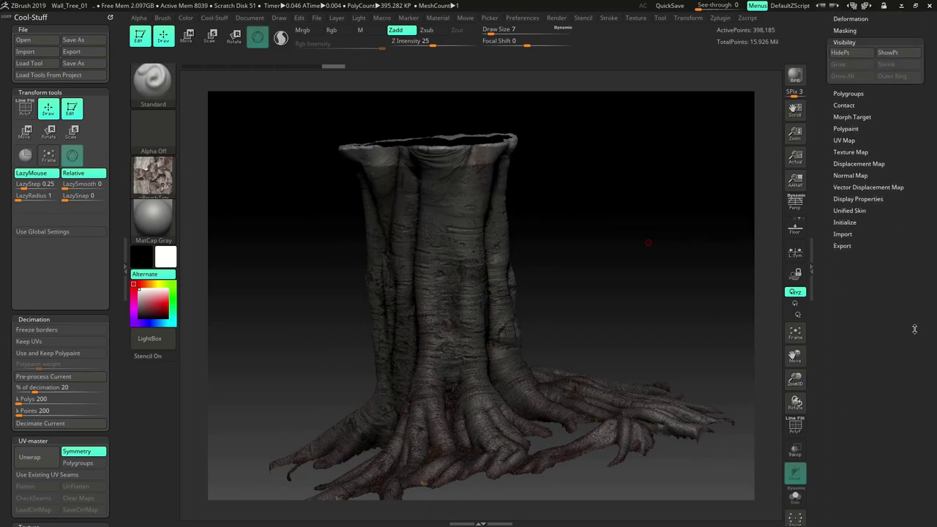
pyautogui.click(866, 149)
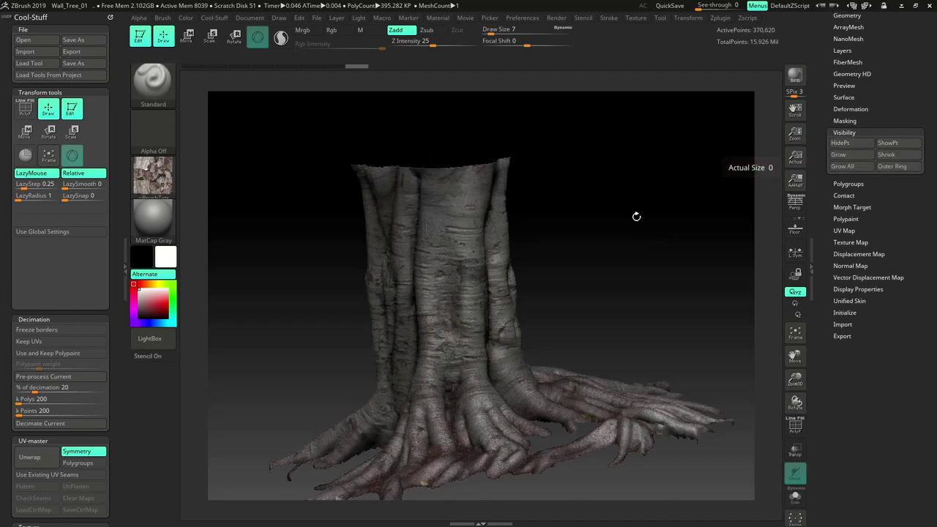
pyautogui.moveTo(634, 213); pyautogui.dragTo(682, 252)
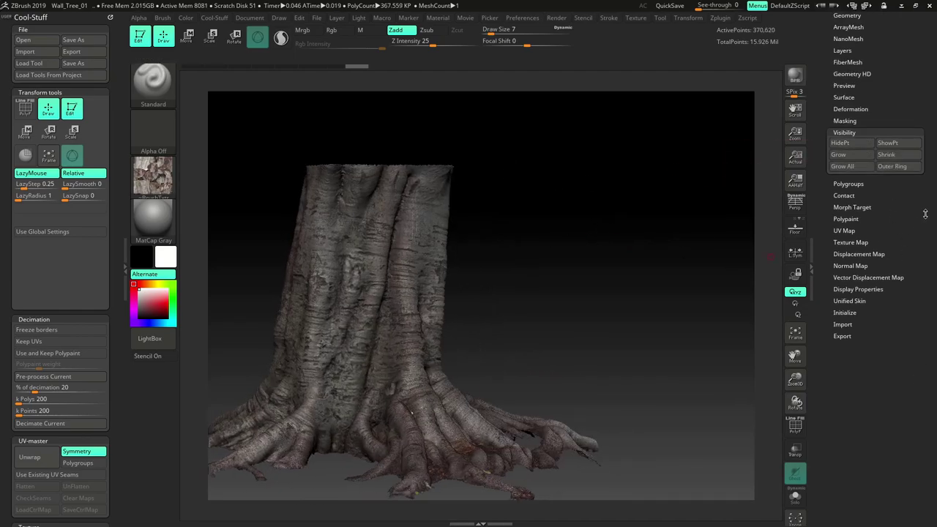
# Permanently delete the trunk's hidden upper rim from the mesh with Del Hidden
pyautogui.moveTo(926, 214); pyautogui.dragTo(926, 298)
pyautogui.click(848, 214)
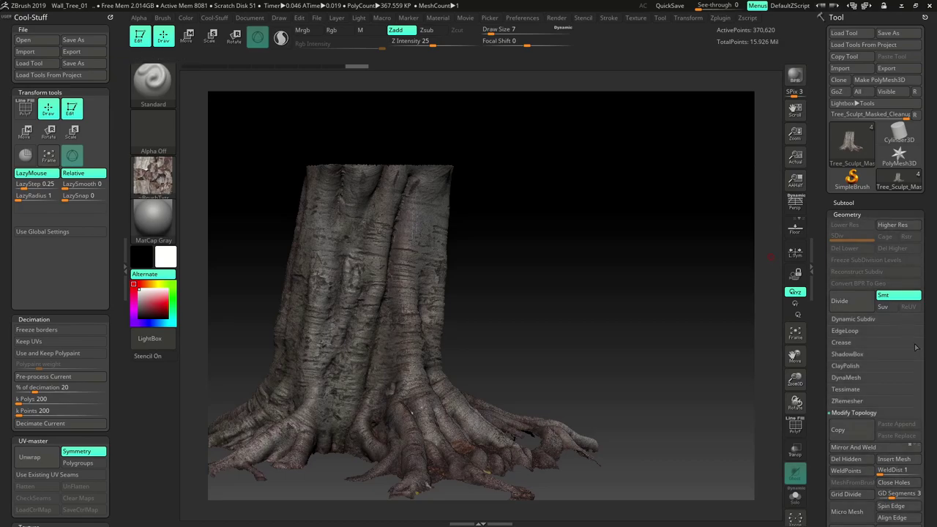
pyautogui.moveTo(925, 347); pyautogui.dragTo(926, 268)
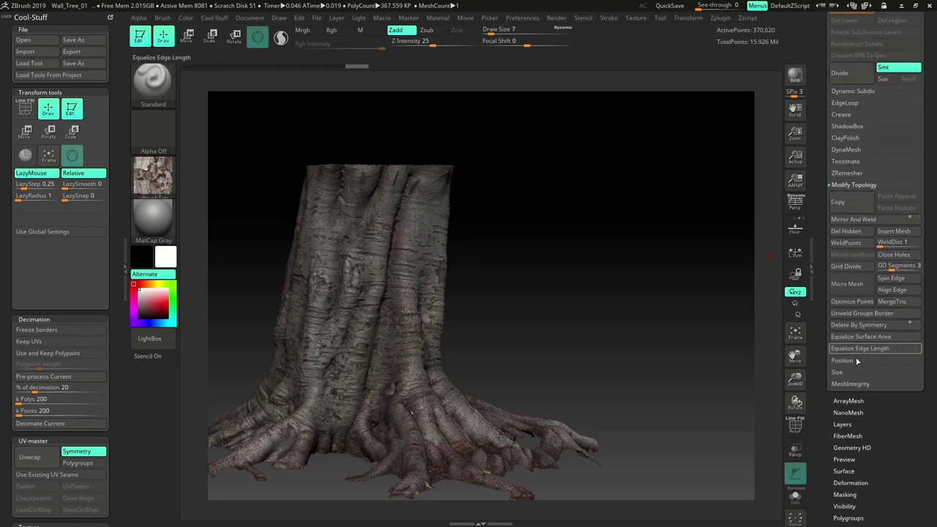
pyautogui.click(853, 232)
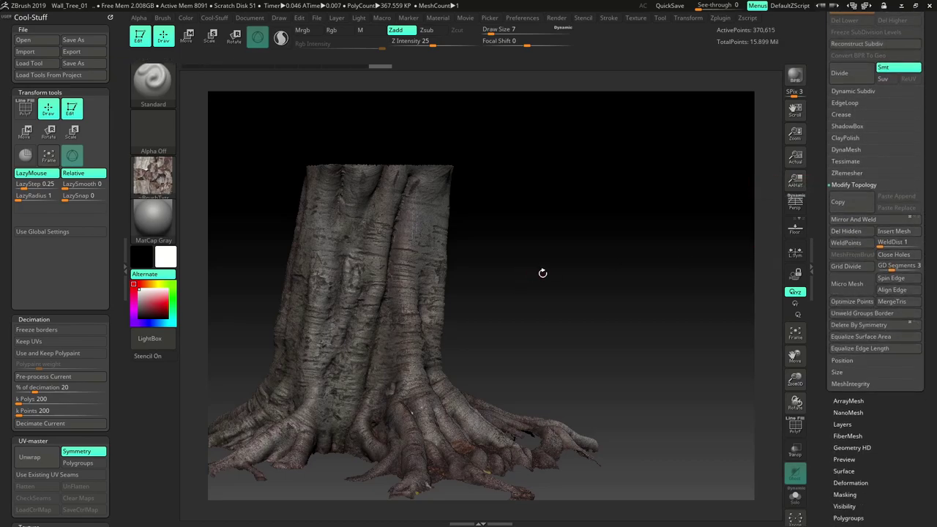
# Check the trimmed stump from several sides and save the project over Wall_Tree_01.ZPR
pyautogui.moveTo(543, 273); pyautogui.dragTo(682, 203)
pyautogui.moveTo(698, 167); pyautogui.dragTo(415, 293)
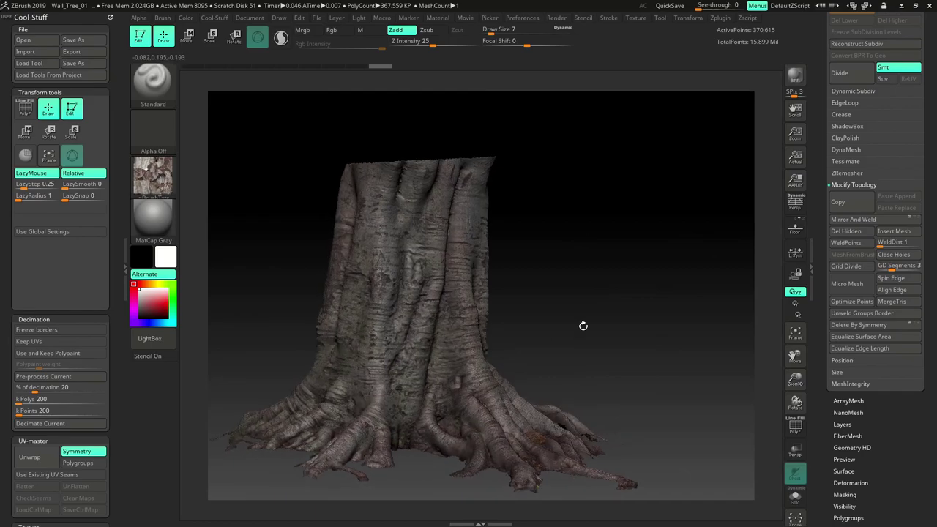
pyautogui.moveTo(583, 325); pyautogui.dragTo(439, 402)
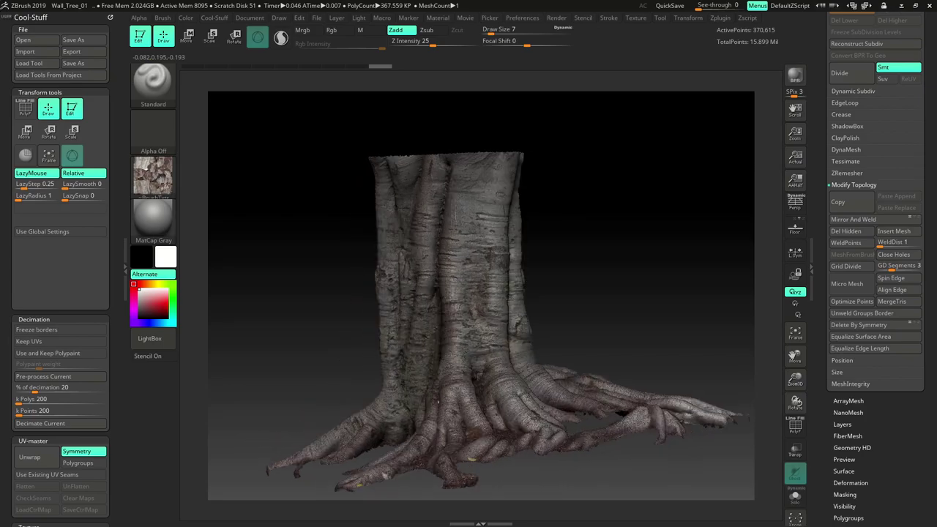
pyautogui.moveTo(499, 297); pyautogui.dragTo(600, 257)
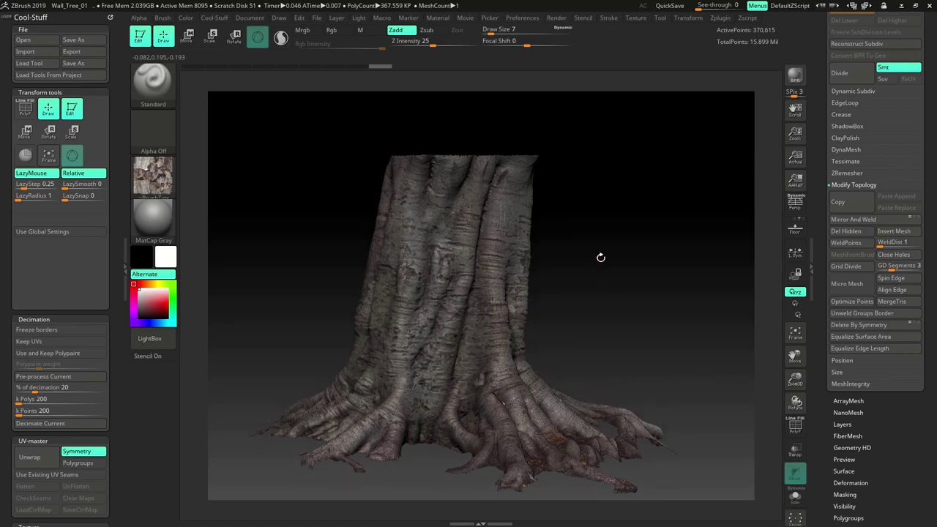
pyautogui.moveTo(310, 227); pyautogui.dragTo(295, 233)
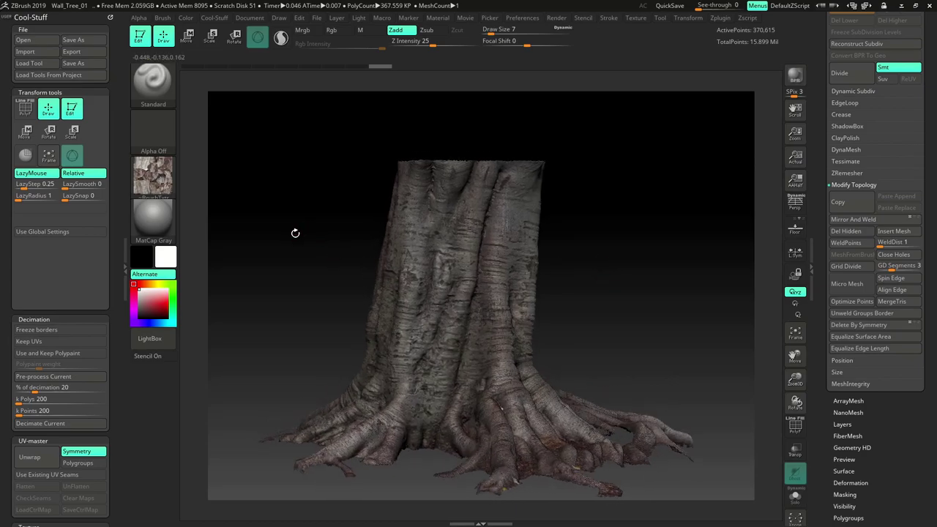
pyautogui.click(88, 43)
pyautogui.click(617, 371)
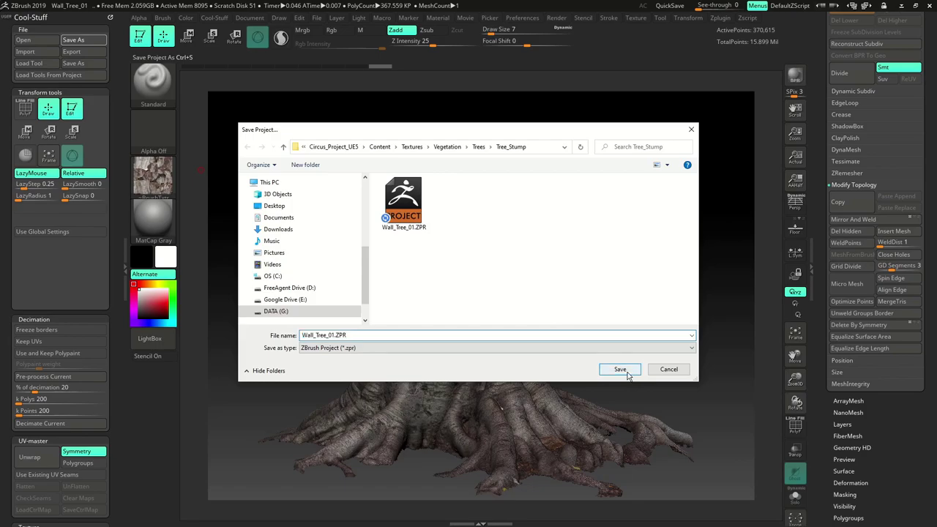
pyautogui.click(497, 263)
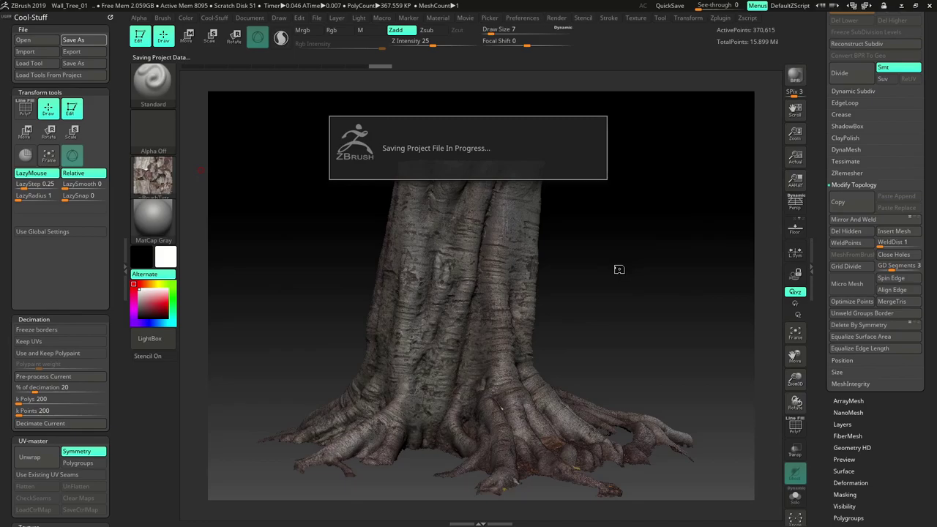
# Duplicate the Tree_Sculpt_Masked_Cleanup subtool
pyautogui.moveTo(600, 257); pyautogui.dragTo(583, 268)
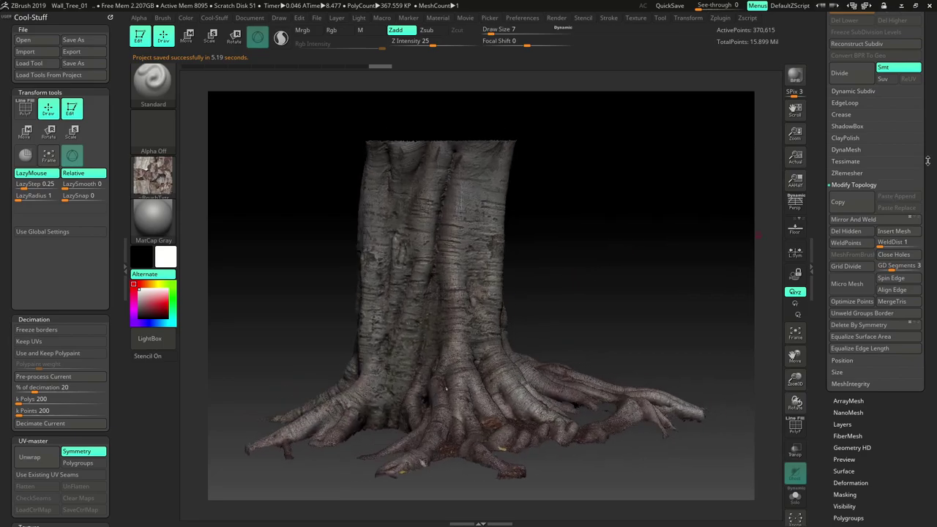
pyautogui.moveTo(928, 162); pyautogui.dragTo(928, 365)
pyautogui.click(850, 183)
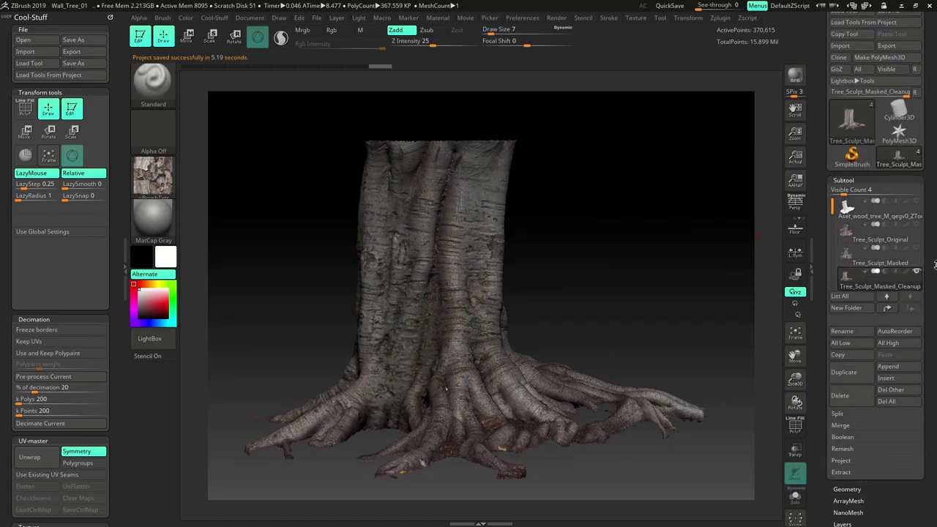
pyautogui.moveTo(936, 265); pyautogui.dragTo(935, 245)
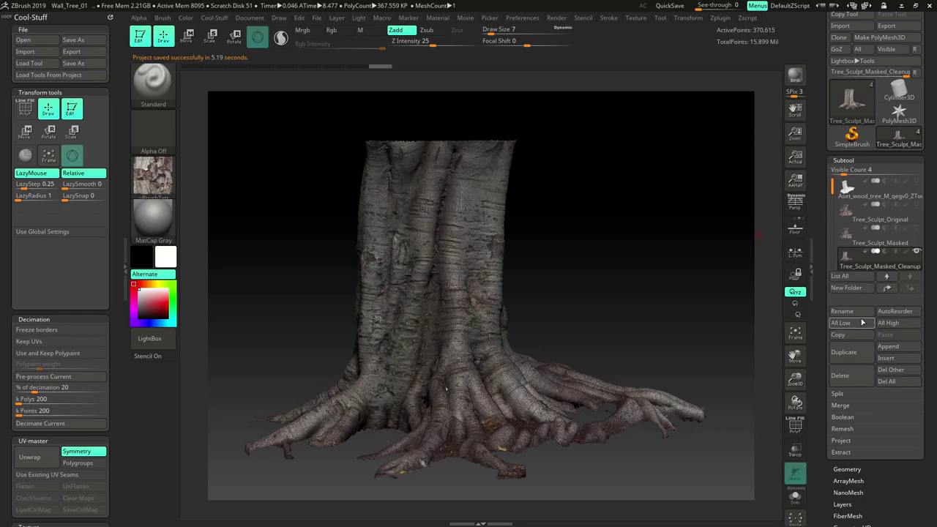
pyautogui.click(852, 351)
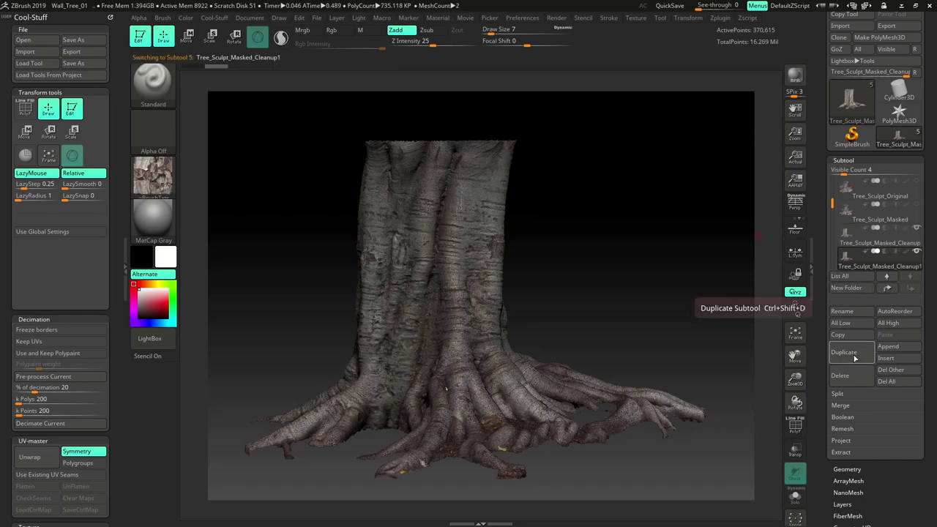
# Rename the duplicated subtool as Tree_Sculpt_Masked_Decimate_01
pyautogui.click(851, 311)
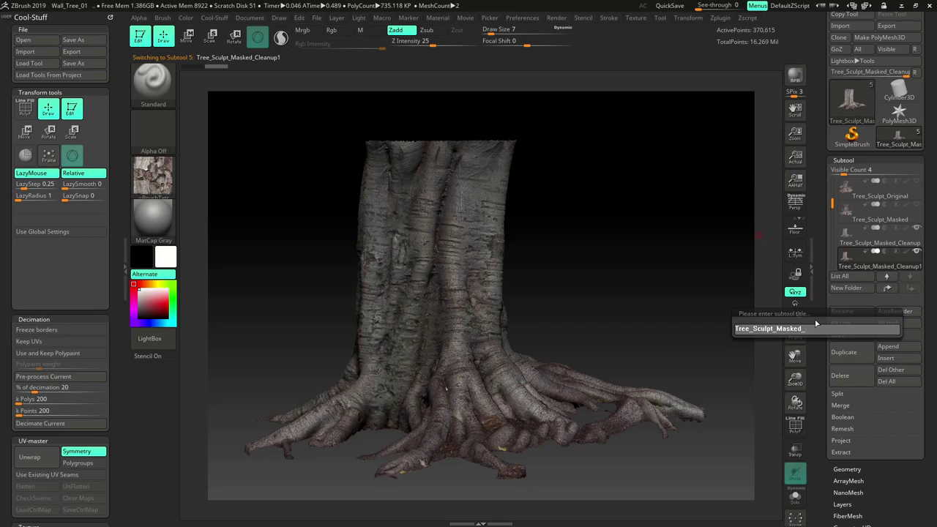
pyautogui.write('D')
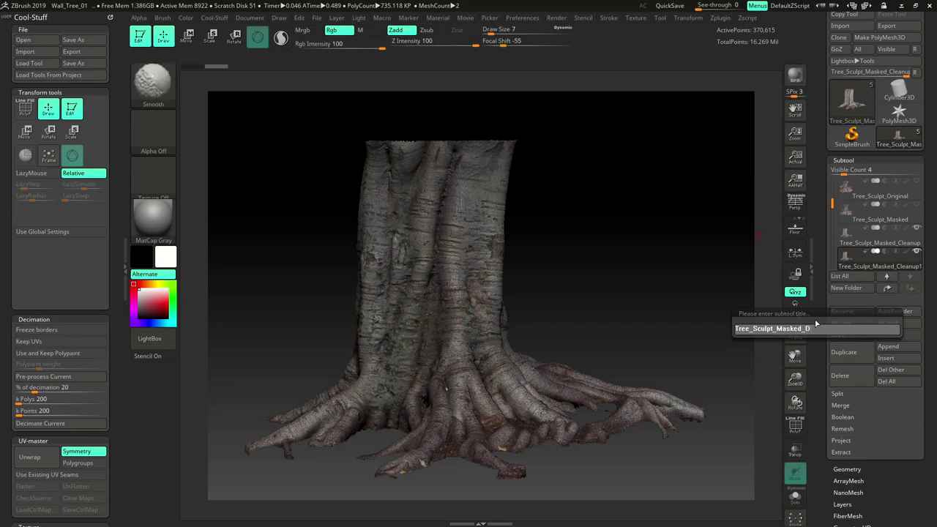
pyautogui.write('ecimate_01')
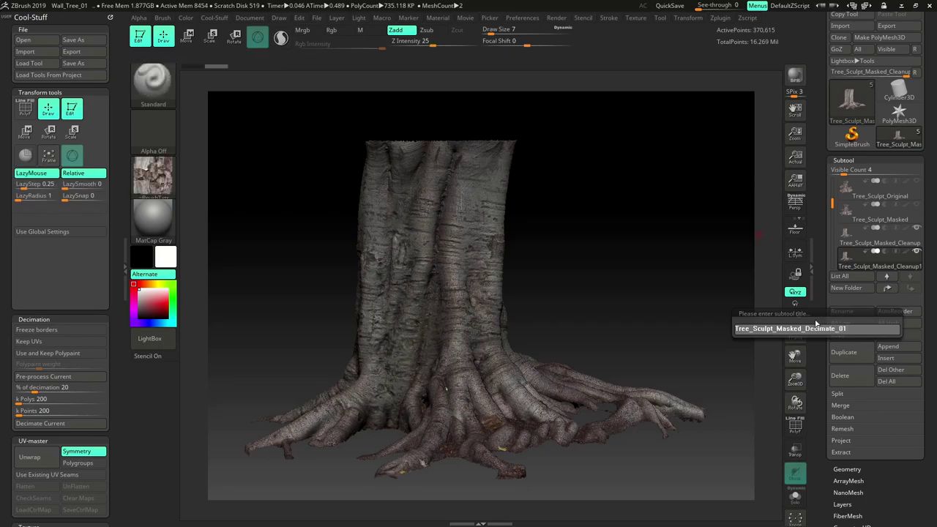
pyautogui.press('Return')
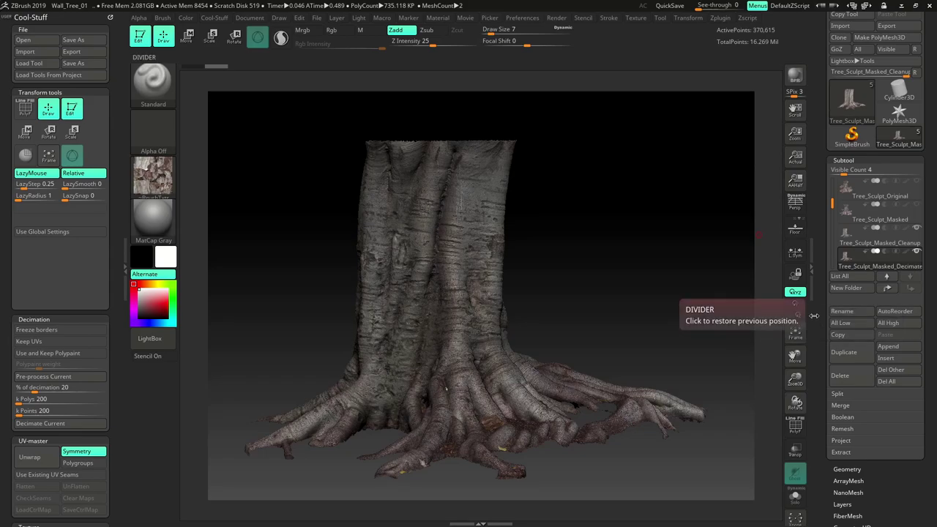
# Hide the Tree_Sculpt_Masked_Cleanup subtool and keep Tree_Sculpt_Masked_Decimate_01 as the active subtool
pyautogui.click(918, 231)
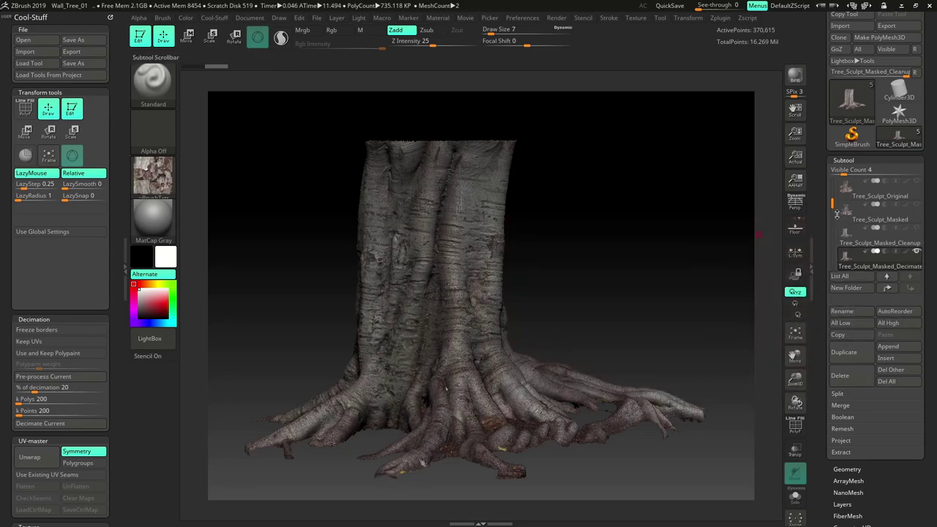
pyautogui.moveTo(833, 205); pyautogui.dragTo(833, 230)
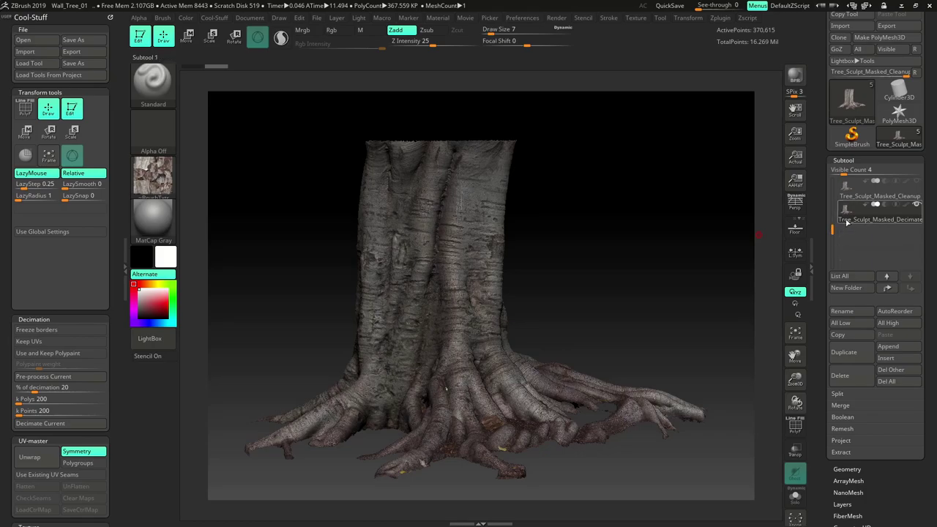
pyautogui.moveTo(609, 273); pyautogui.dragTo(599, 289)
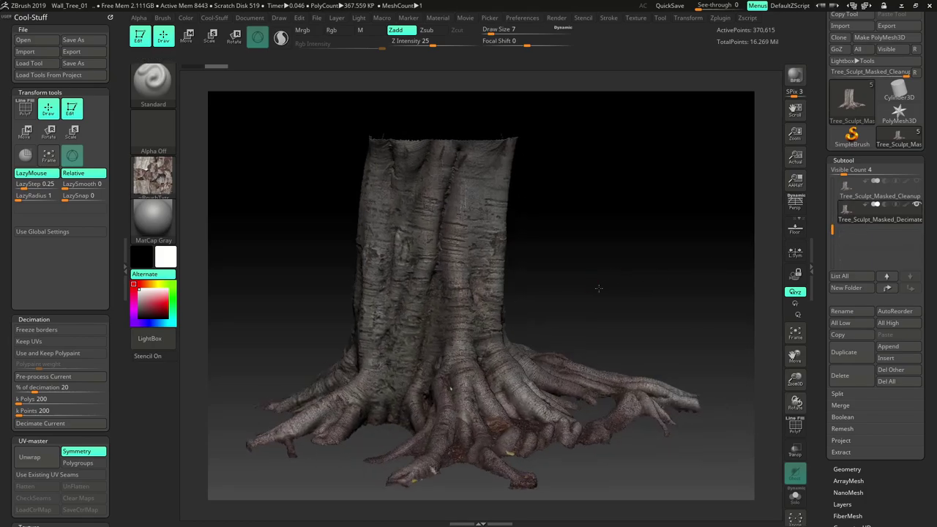
pyautogui.moveTo(834, 230); pyautogui.dragTo(833, 221)
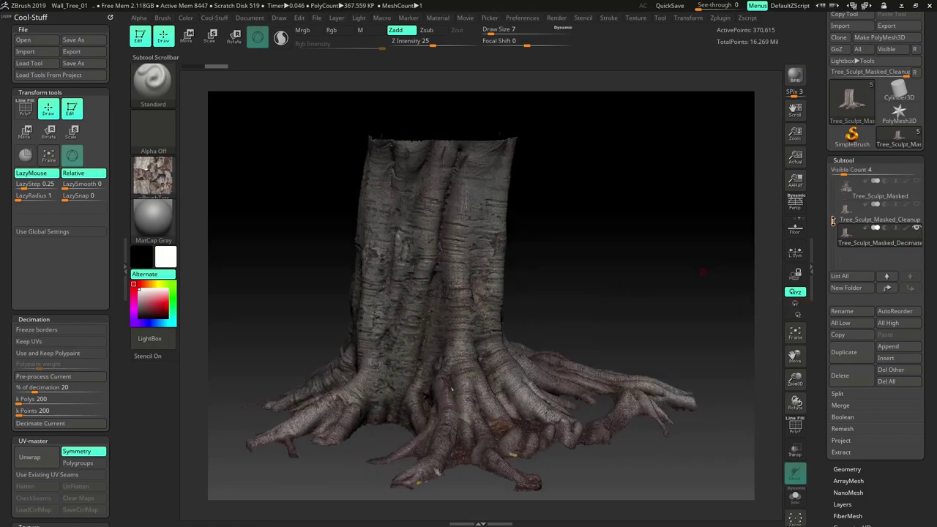
pyautogui.moveTo(919, 234)
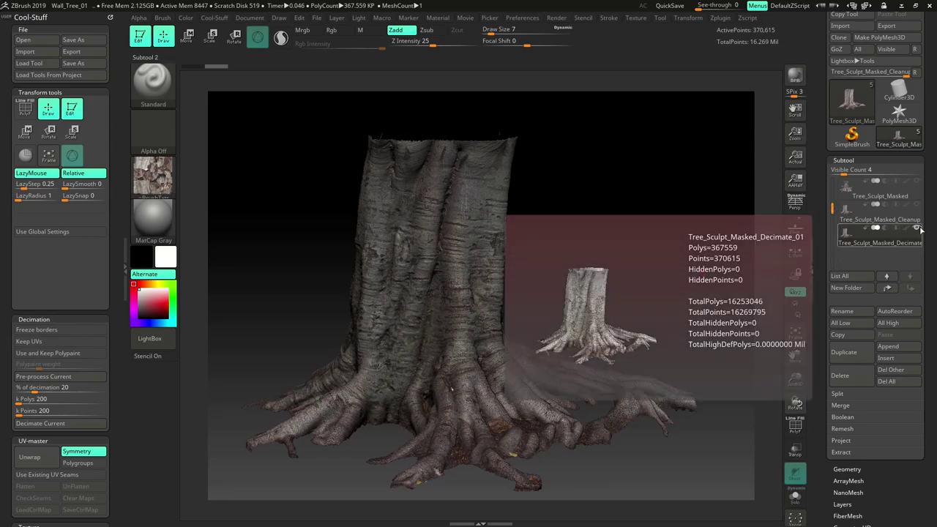
pyautogui.click(879, 219)
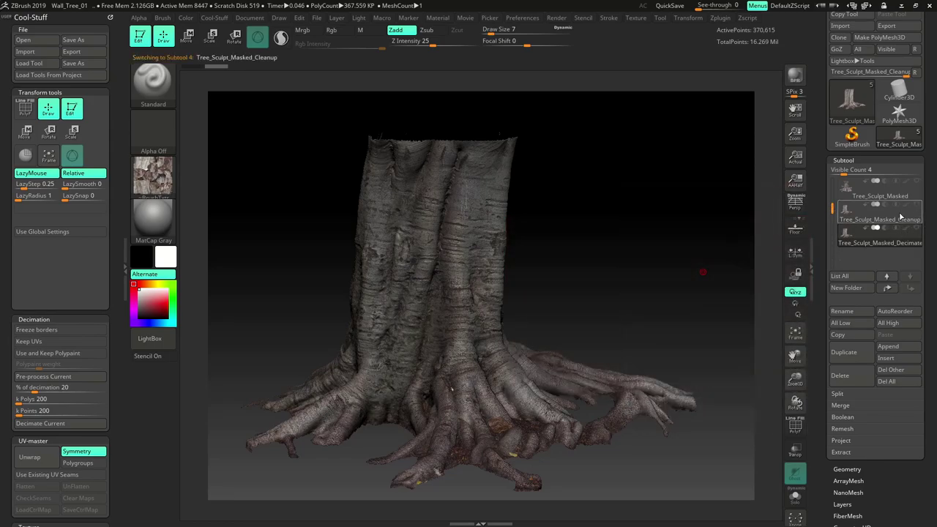
pyautogui.click(894, 241)
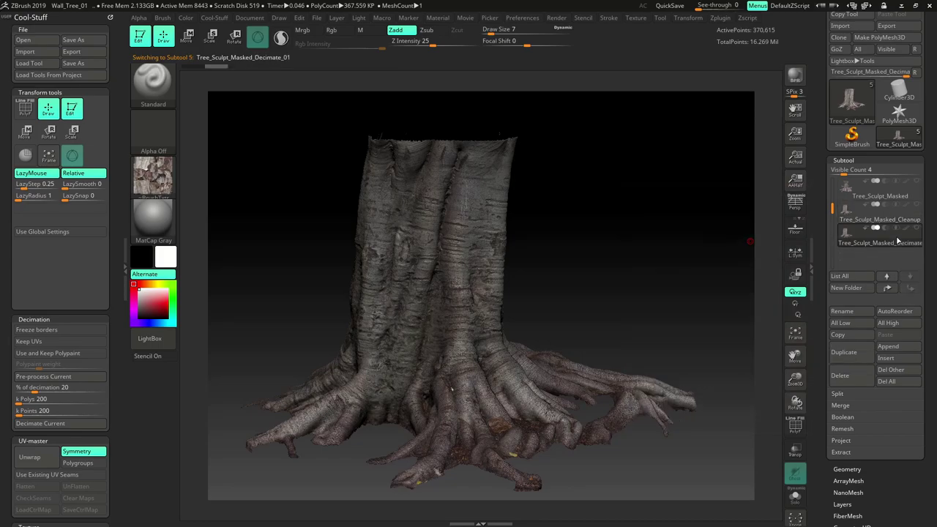
# Pre-process and decimate the Tree_Sculpt_Masked_Decimate_01 subtool at 20% and show its polygon wireframe
pyautogui.moveTo(656, 255); pyautogui.dragTo(594, 254)
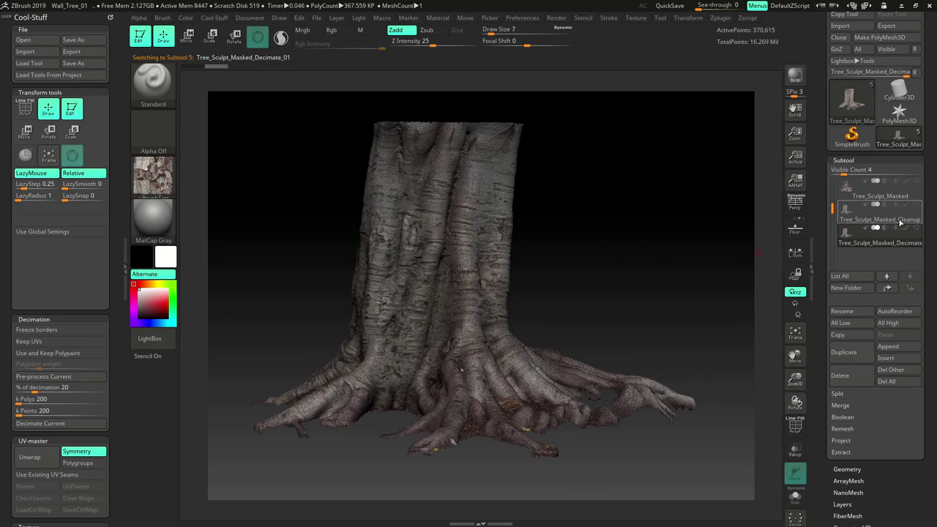
pyautogui.moveTo(901, 220)
pyautogui.moveTo(592, 266); pyautogui.dragTo(583, 286)
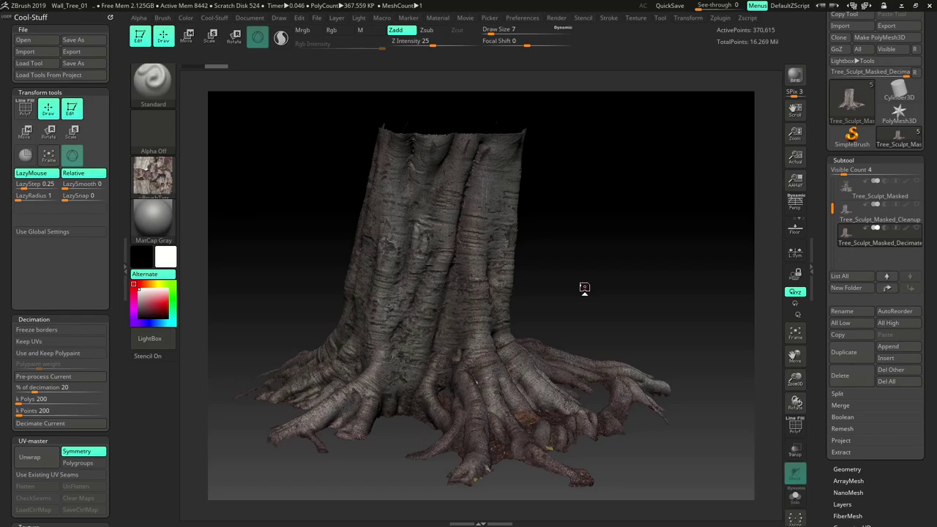
pyautogui.moveTo(576, 284)
pyautogui.mouseDown()
pyautogui.moveTo(586, 293)
pyautogui.moveTo(600, 289)
pyautogui.moveTo(598, 279)
pyautogui.moveTo(592, 285)
pyautogui.mouseUp()
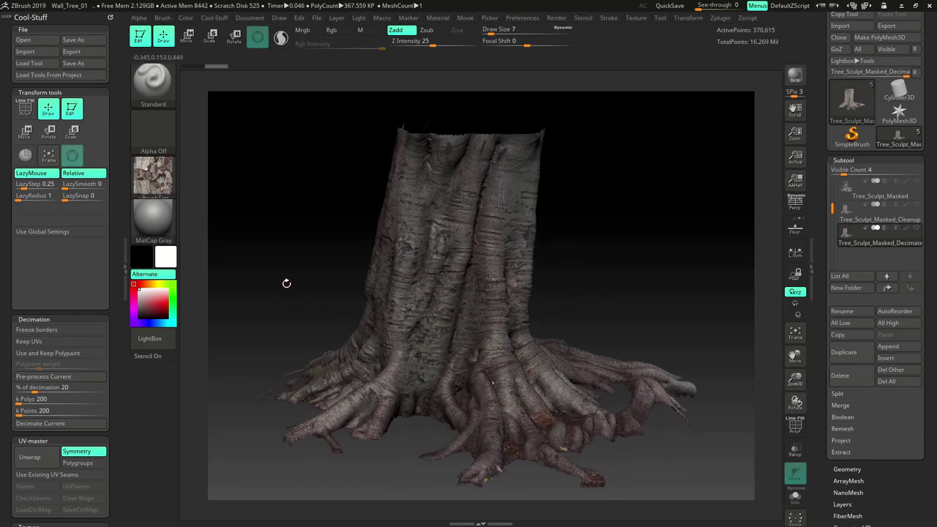
pyautogui.moveTo(286, 283); pyautogui.dragTo(188, 322)
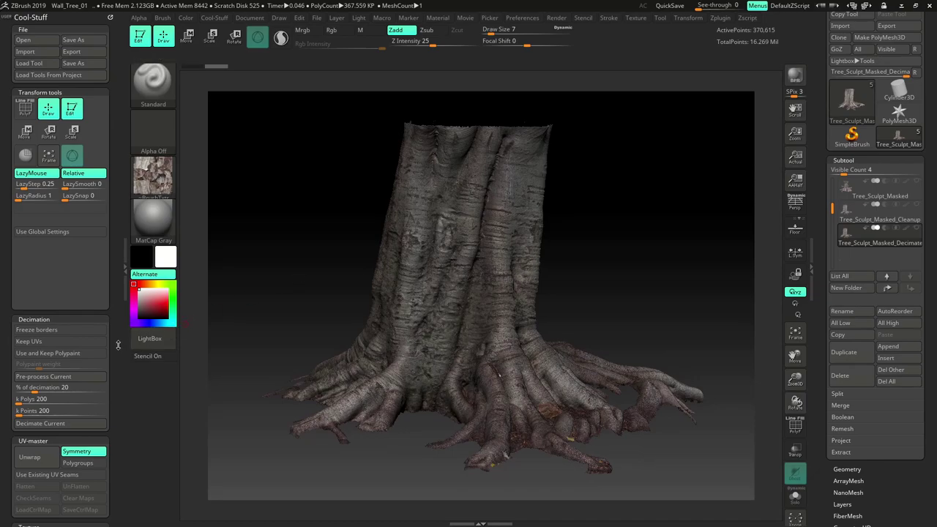
pyautogui.moveTo(118, 344); pyautogui.dragTo(115, 310)
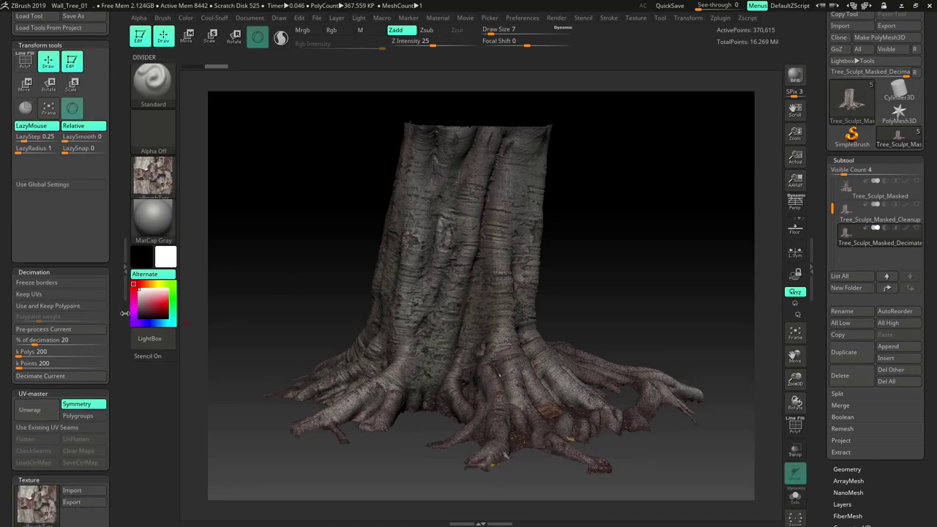
pyautogui.click(51, 330)
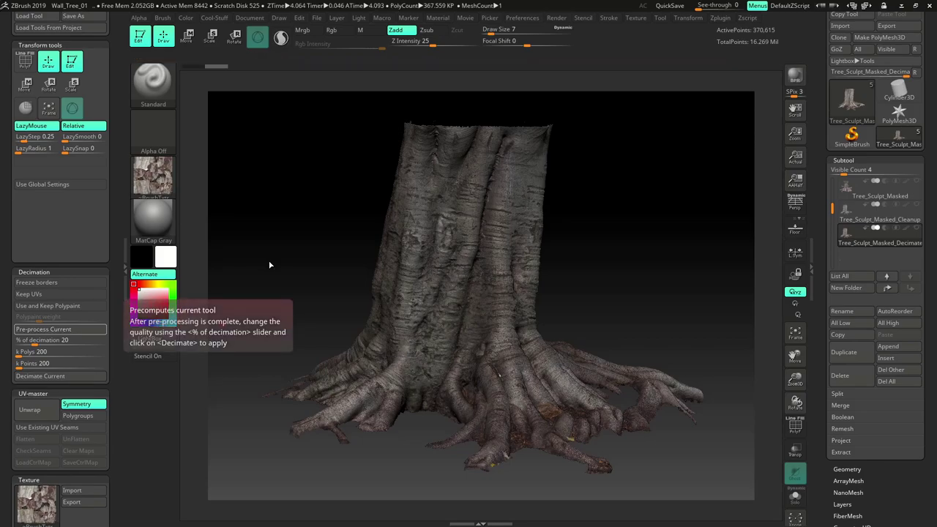
pyautogui.moveTo(257, 247); pyautogui.dragTo(300, 257)
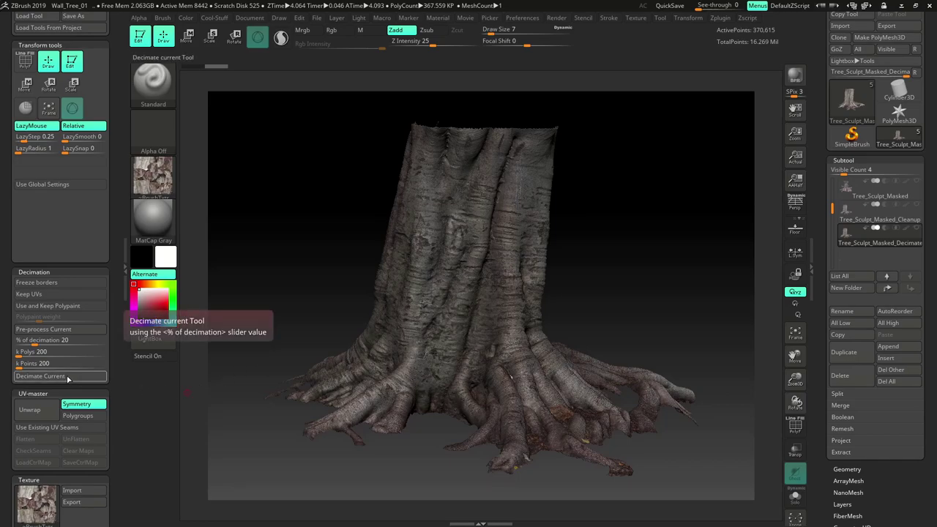
pyautogui.click(41, 376)
pyautogui.moveTo(600, 287); pyautogui.dragTo(653, 306)
pyautogui.click(796, 428)
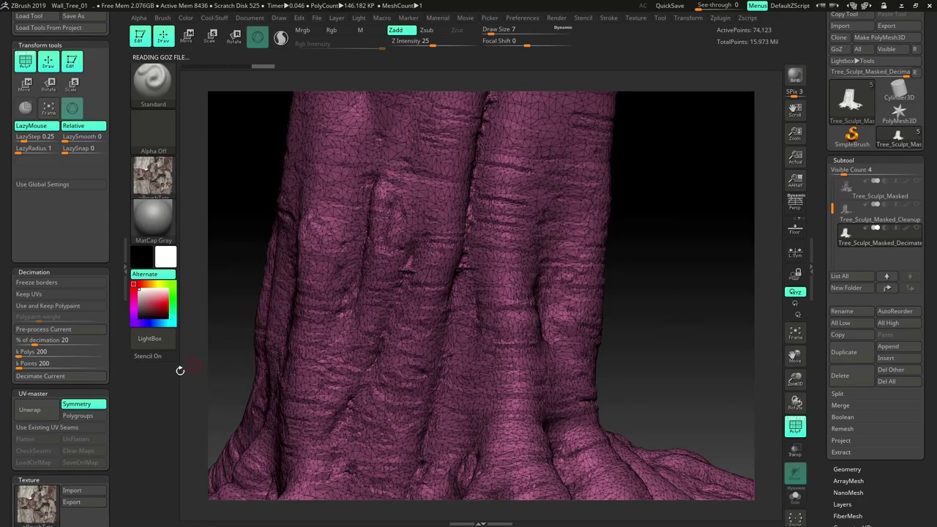
# Pre-process and decimate the same subtool a second time at 20%, and inspect the reduced mesh around the roots
pyautogui.click(60, 331)
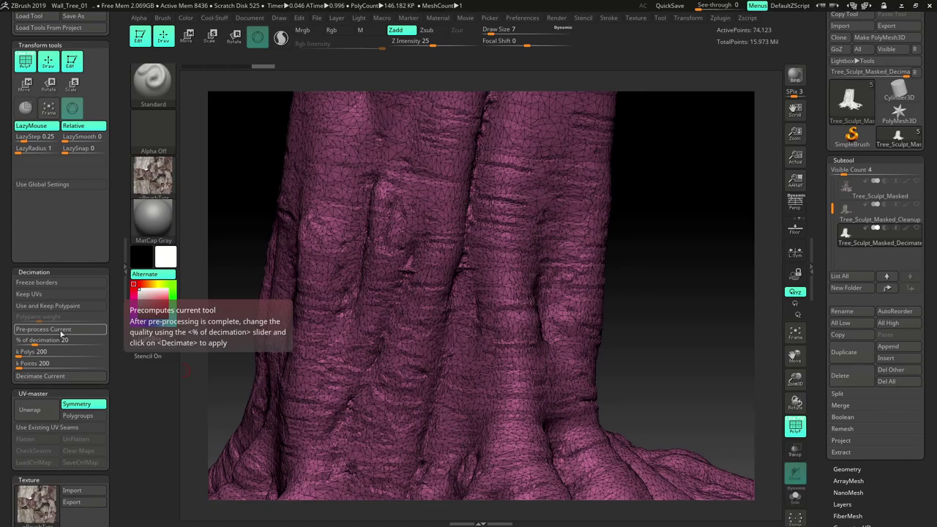
pyautogui.click(61, 377)
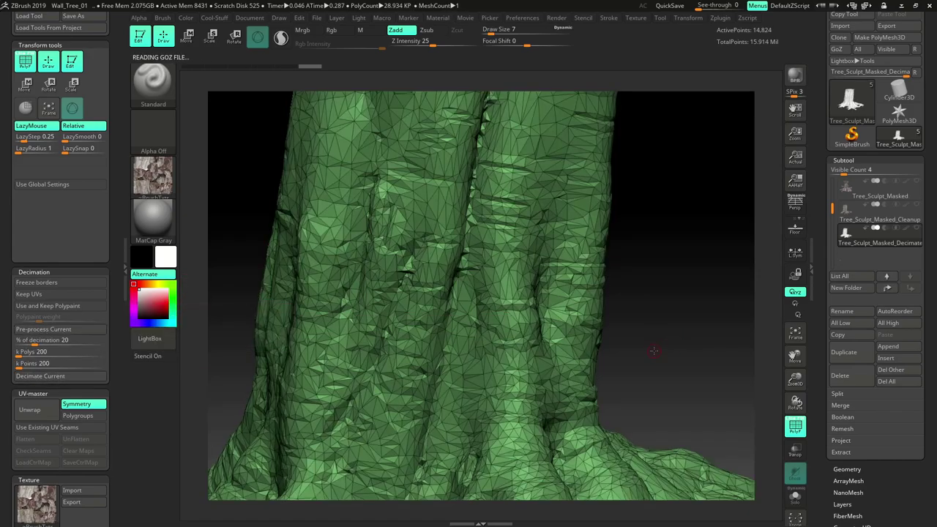
pyautogui.keyDown('alt'); pyautogui.moveTo(654, 351); pyautogui.dragTo(665, 234); pyautogui.keyUp('alt')
pyautogui.moveTo(664, 257); pyautogui.dragTo(639, 191)
pyautogui.moveTo(711, 263); pyautogui.dragTo(703, 191)
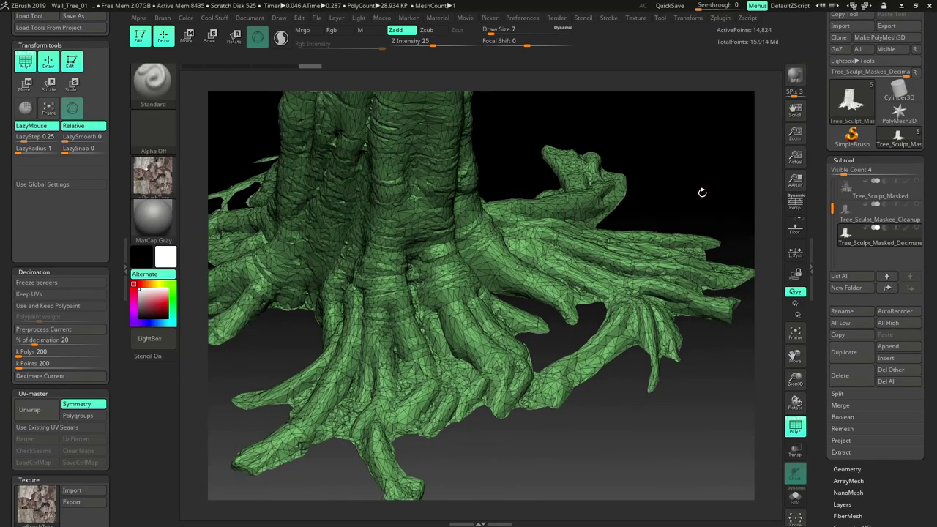
# Pre-process and decimate the Tree_Sculpt_Masked_Decimate_01 subtool a third time at 20%, and inspect the coarser mesh on the trunk and roots
pyautogui.click(63, 331)
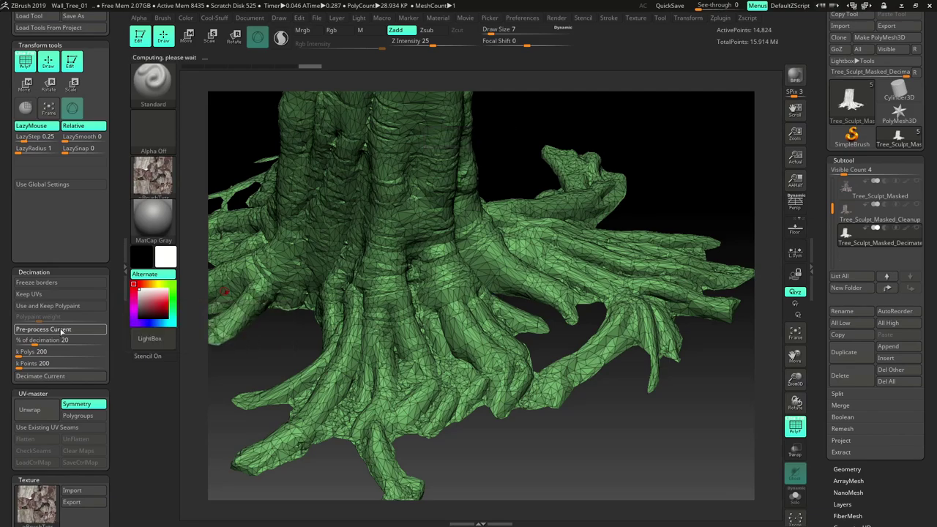
pyautogui.click(62, 376)
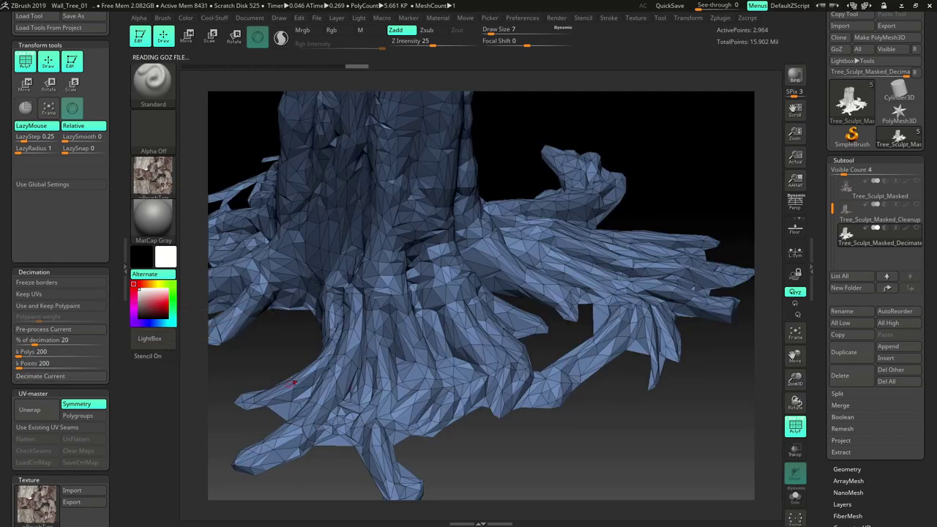
pyautogui.moveTo(386, 369); pyautogui.dragTo(690, 247)
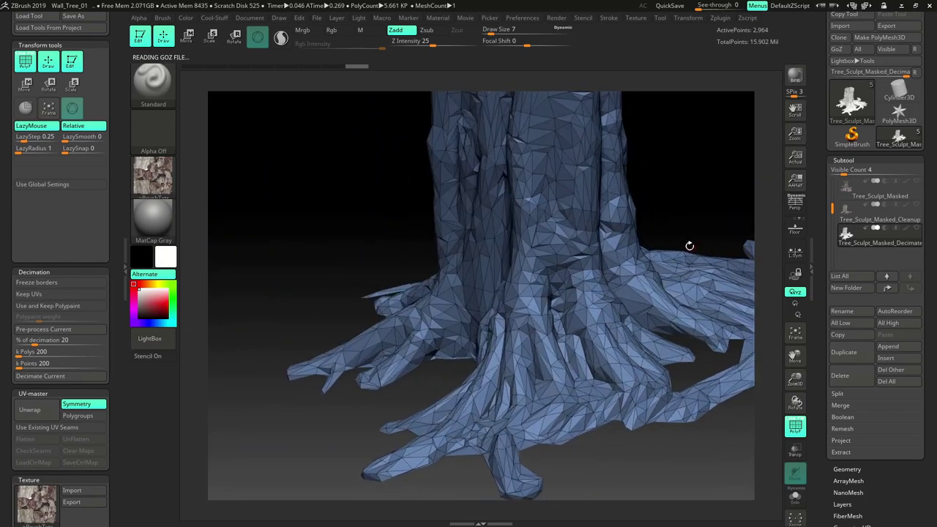
pyautogui.moveTo(594, 292); pyautogui.dragTo(601, 253)
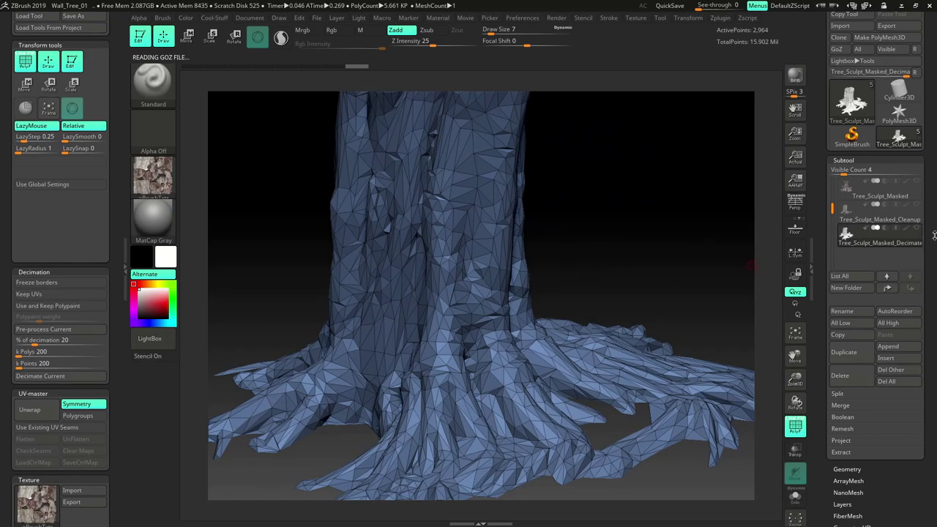
pyautogui.moveTo(879, 246)
pyautogui.moveTo(665, 233); pyautogui.dragTo(688, 240)
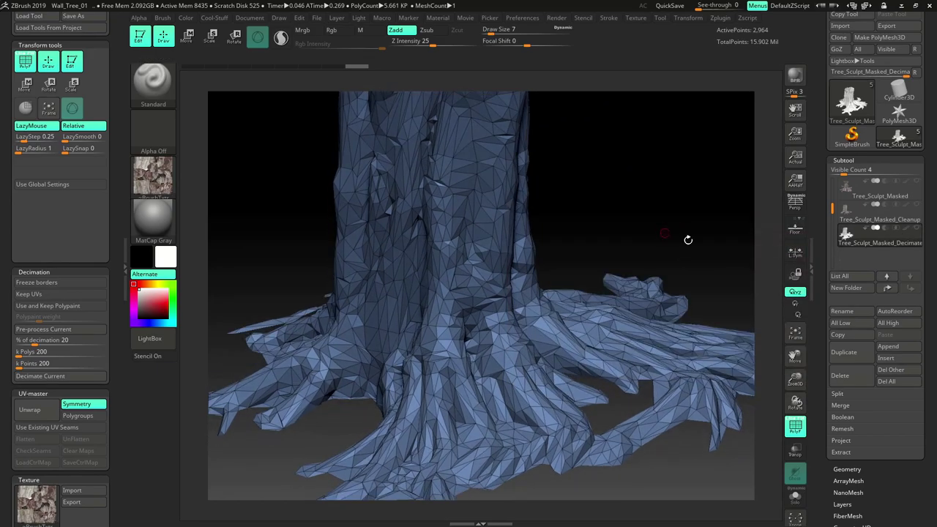
# Duplicate the decimated low-poly subtool and make the copy the active subtool
pyautogui.click(847, 351)
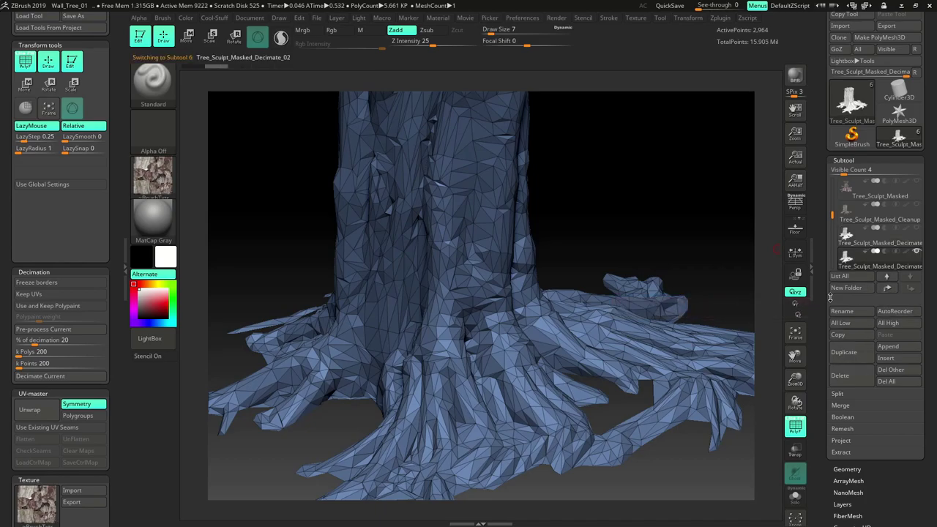
pyautogui.moveTo(879, 255)
pyautogui.moveTo(649, 218); pyautogui.dragTo(658, 211)
pyautogui.moveTo(569, 236); pyautogui.dragTo(602, 209)
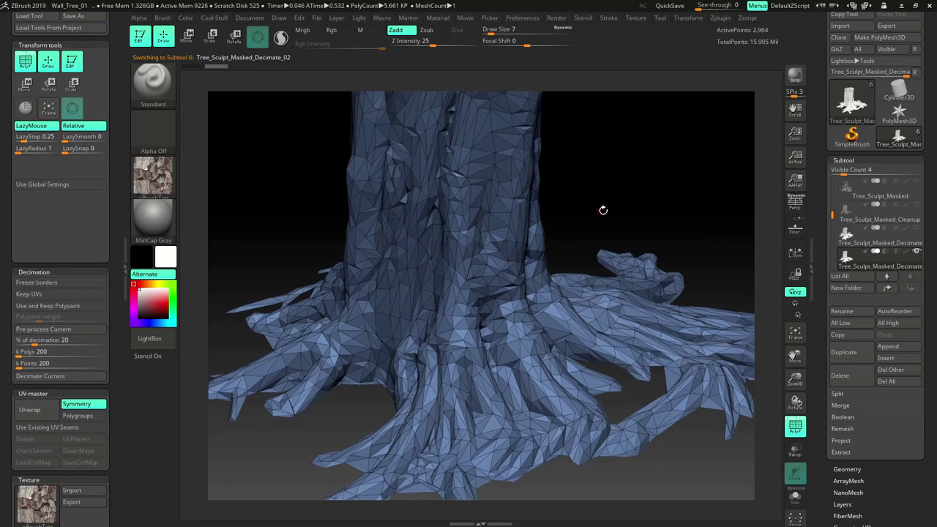
# Save the project as Wall_Tree_01.ZPR, replacing the existing file
pyautogui.hotkey('ctrl', 's')
pyautogui.click(616, 373)
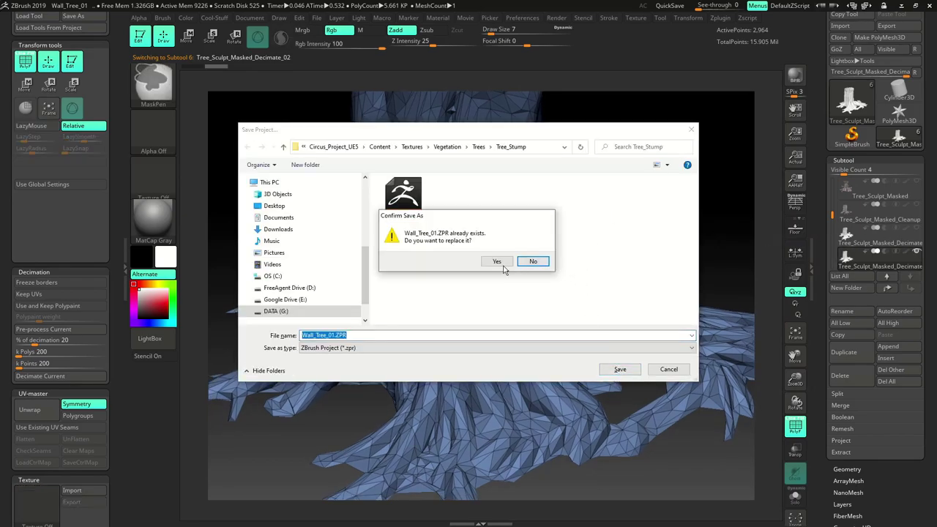
pyautogui.click(498, 262)
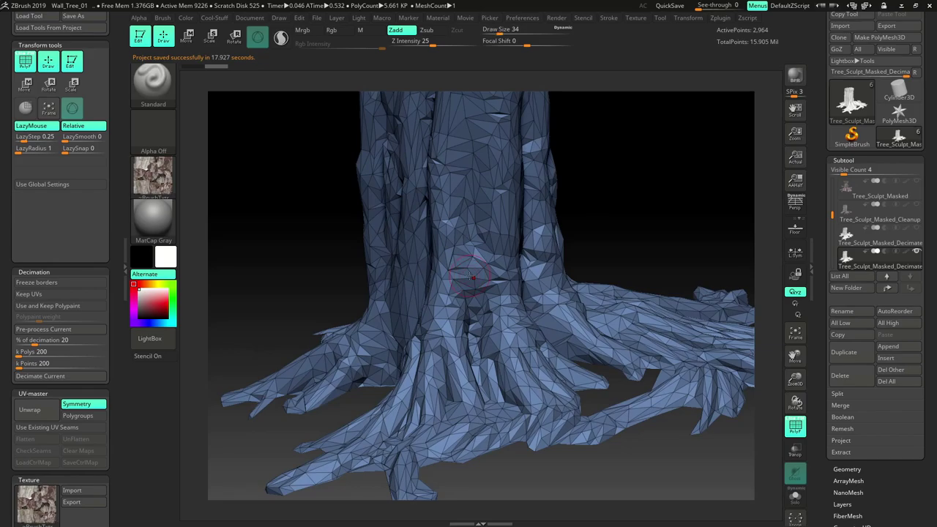
# Turn off Rgb for the Smooth brush and set its Z Intensity to 3
pyautogui.moveTo(638, 206); pyautogui.dragTo(618, 203)
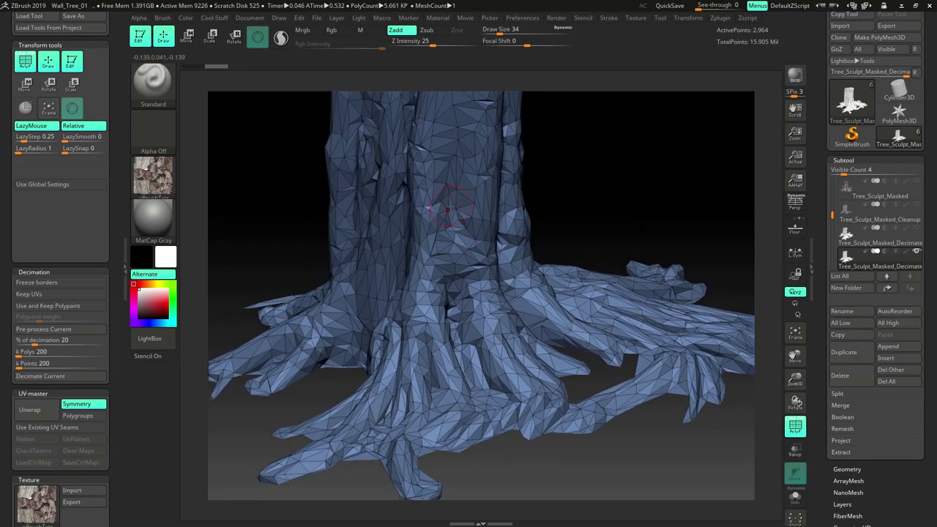
pyautogui.press('shift')
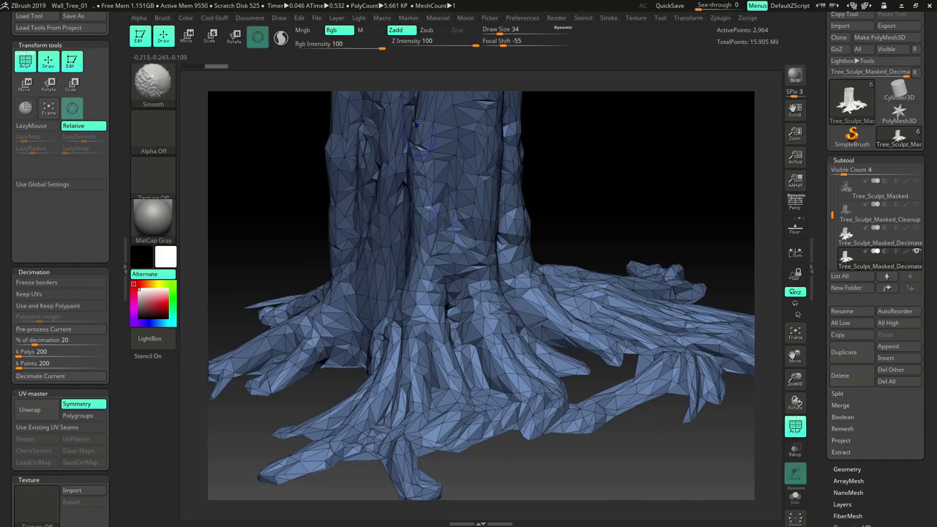
pyautogui.click(340, 32)
pyautogui.click(439, 44)
pyautogui.write('6')
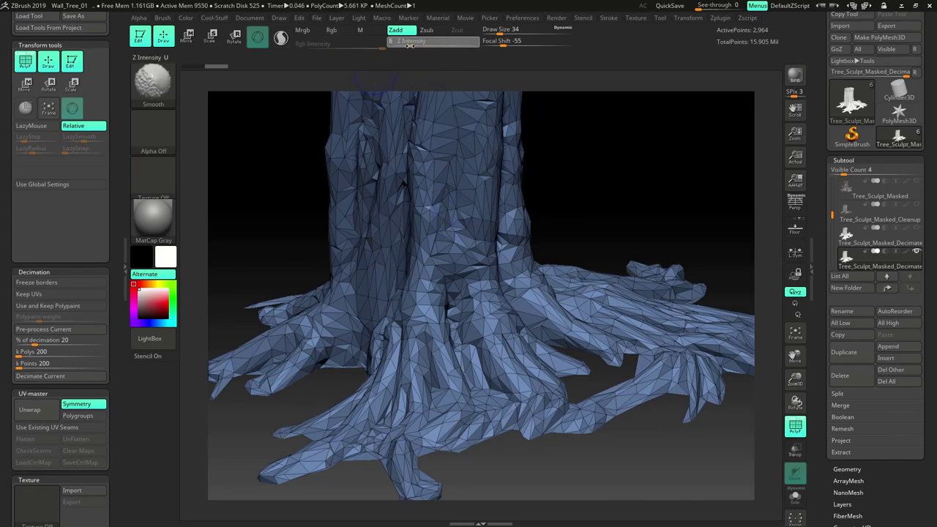
pyautogui.press('Return')
# Lightly smooth the jagged facets on the front of the lower trunk, just above the root flare
pyautogui.moveTo(606, 157)
pyautogui.keyDown('alt'); pyautogui.mouseDown()
pyautogui.moveTo(586, 185)
pyautogui.moveTo(602, 161)
pyautogui.mouseUp(); pyautogui.keyUp('alt')
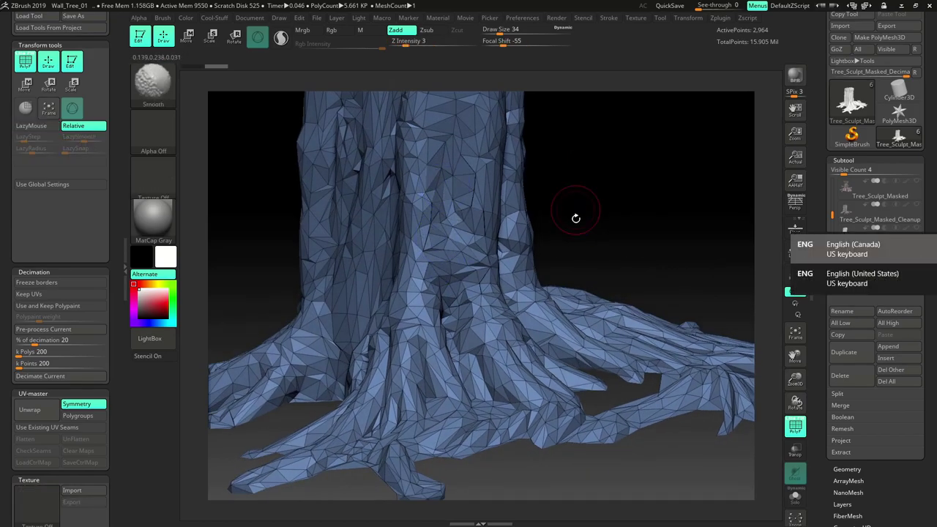
pyautogui.moveTo(596, 215)
pyautogui.mouseDown()
pyautogui.moveTo(569, 210)
pyautogui.moveTo(603, 198)
pyautogui.mouseUp()
pyautogui.moveTo(682, 244)
pyautogui.mouseDown()
pyautogui.moveTo(605, 207)
pyautogui.moveTo(638, 213)
pyautogui.moveTo(614, 199)
pyautogui.moveTo(398, 313)
pyautogui.mouseUp()
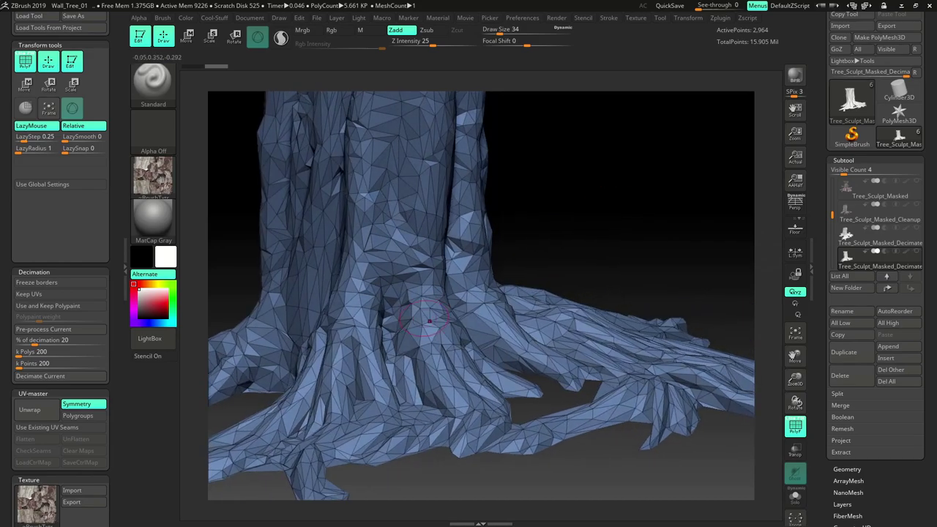
pyautogui.press('shift')
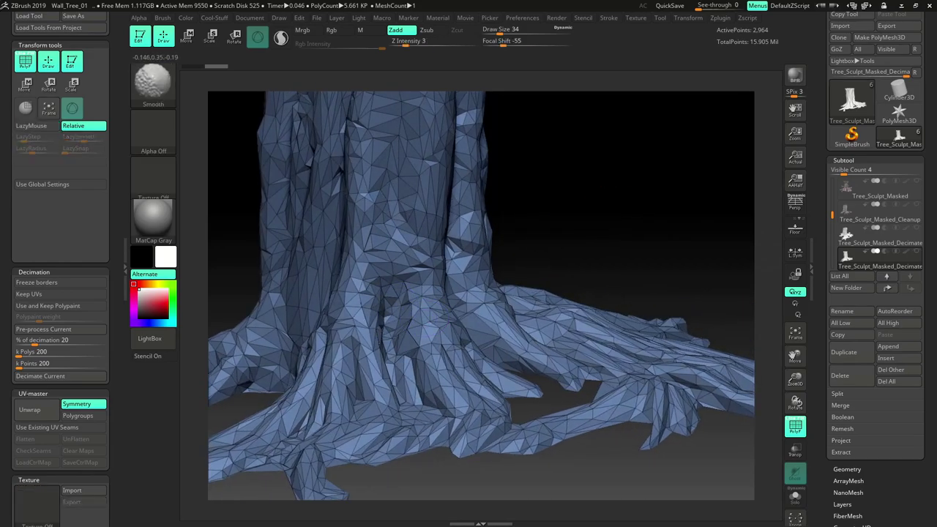
pyautogui.keyDown('alt'); pyautogui.moveTo(575, 216); pyautogui.dragTo(581, 224); pyautogui.keyUp('alt')
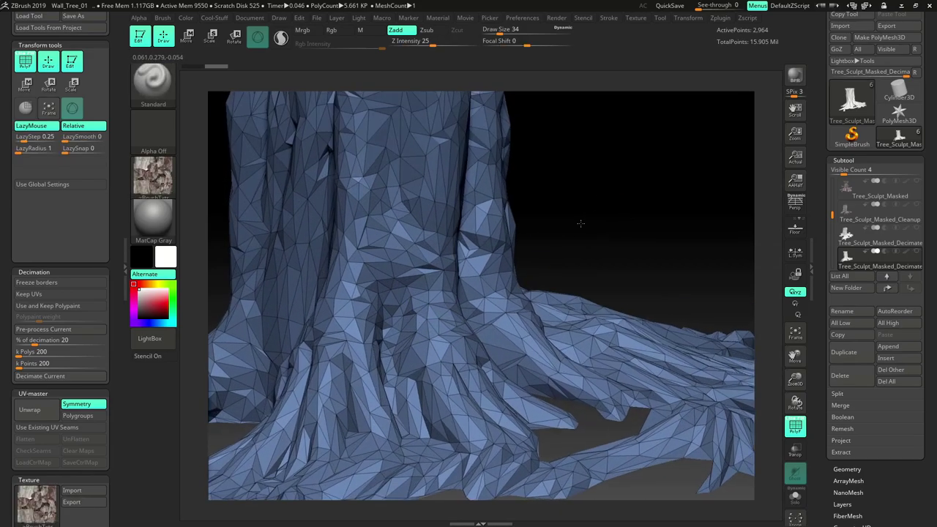
# Hide the polygon wireframe and smooth the sharp facets along the front ridges of the trunk
pyautogui.click(795, 426)
pyautogui.moveTo(638, 227)
pyautogui.mouseDown()
pyautogui.moveTo(623, 218)
pyautogui.moveTo(588, 238)
pyautogui.moveTo(577, 222)
pyautogui.moveTo(615, 228)
pyautogui.mouseUp()
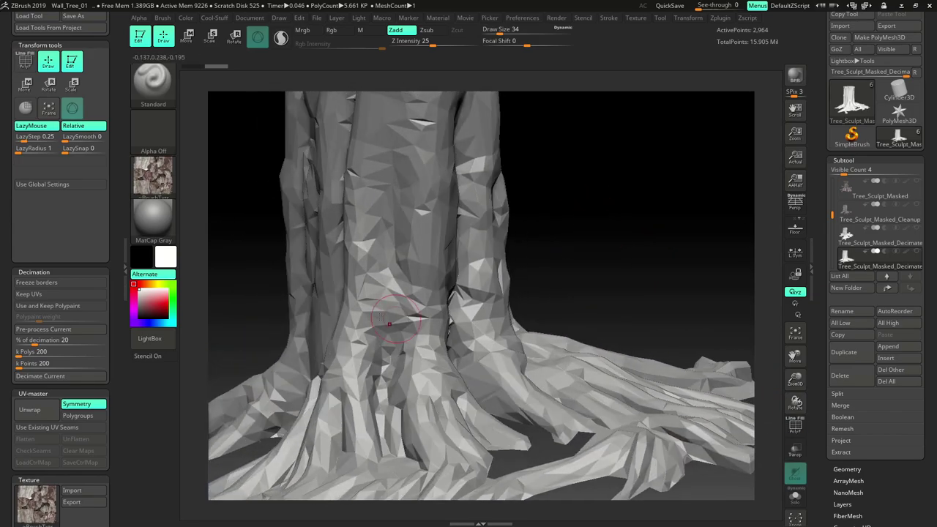
pyautogui.press('shift')
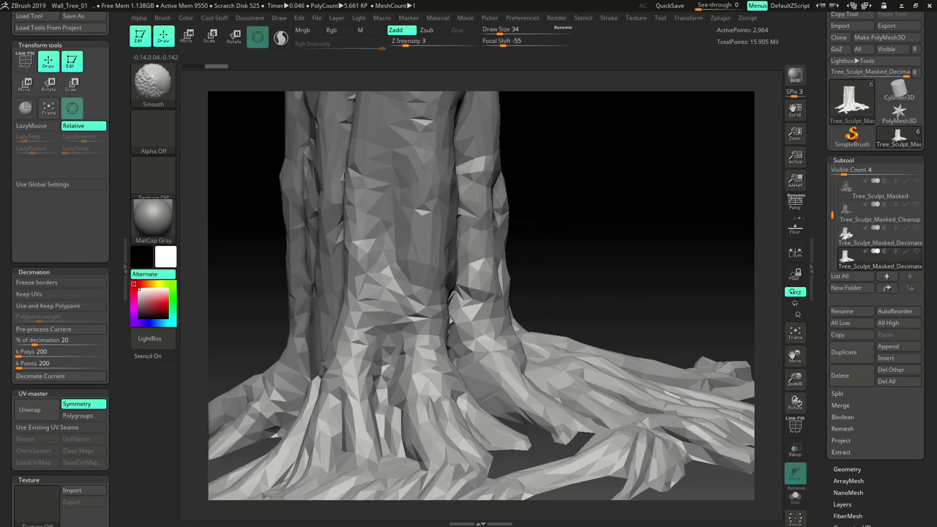
pyautogui.moveTo(565, 203); pyautogui.dragTo(617, 184)
pyautogui.press('shift')
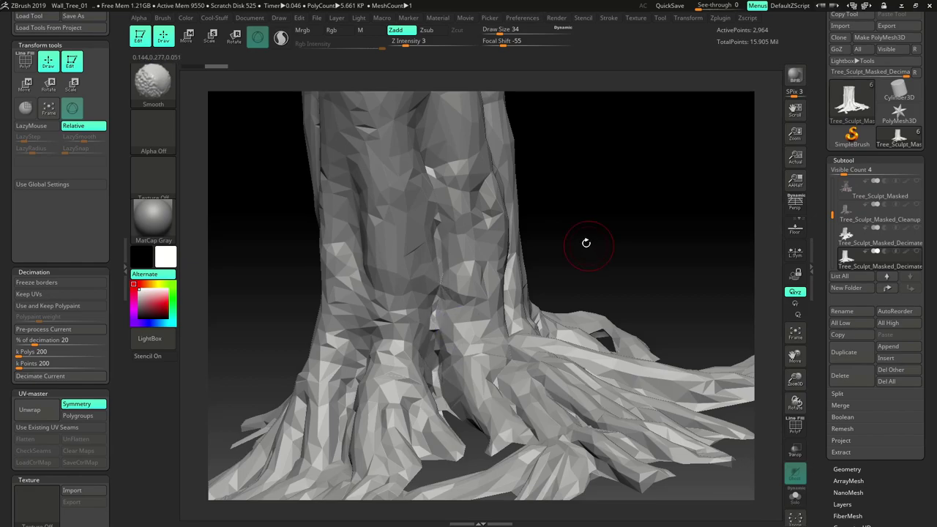
# Smooth the creases and facets on the side of the trunk where the ridges run down into the roots
pyautogui.moveTo(586, 242); pyautogui.dragTo(444, 335)
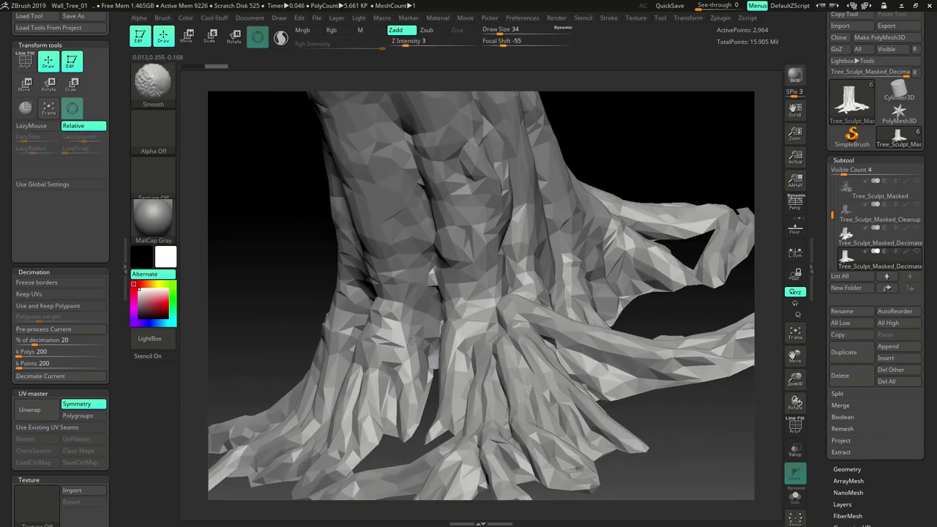
pyautogui.keyDown('shift'); pyautogui.moveTo(390, 288); pyautogui.dragTo(398, 302); pyautogui.keyUp('shift')
pyautogui.moveTo(605, 144); pyautogui.dragTo(571, 187)
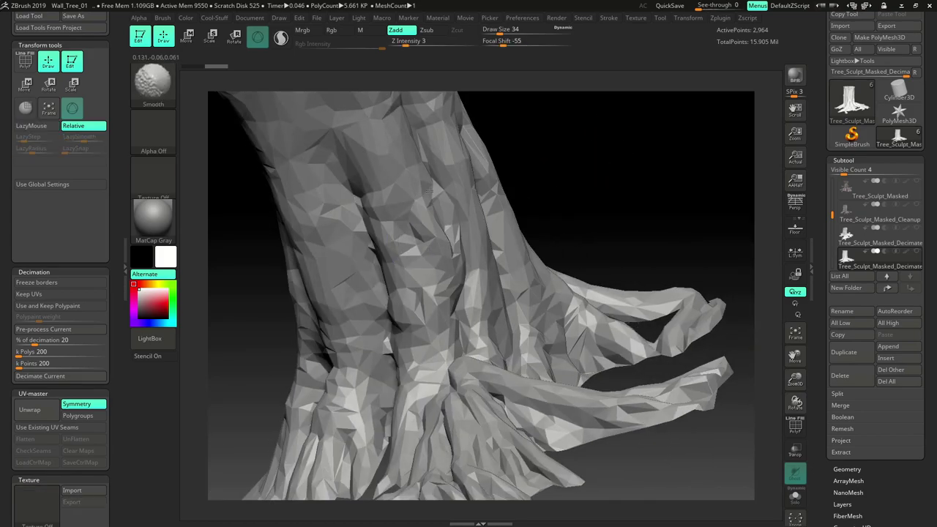
pyautogui.keyDown('shift'); pyautogui.moveTo(432, 147); pyautogui.dragTo(458, 308); pyautogui.keyUp('shift')
pyautogui.moveTo(637, 190)
pyautogui.mouseDown()
pyautogui.moveTo(584, 163)
pyautogui.moveTo(556, 180)
pyautogui.mouseUp()
pyautogui.keyDown('shift'); pyautogui.moveTo(408, 282); pyautogui.dragTo(381, 348); pyautogui.keyUp('shift')
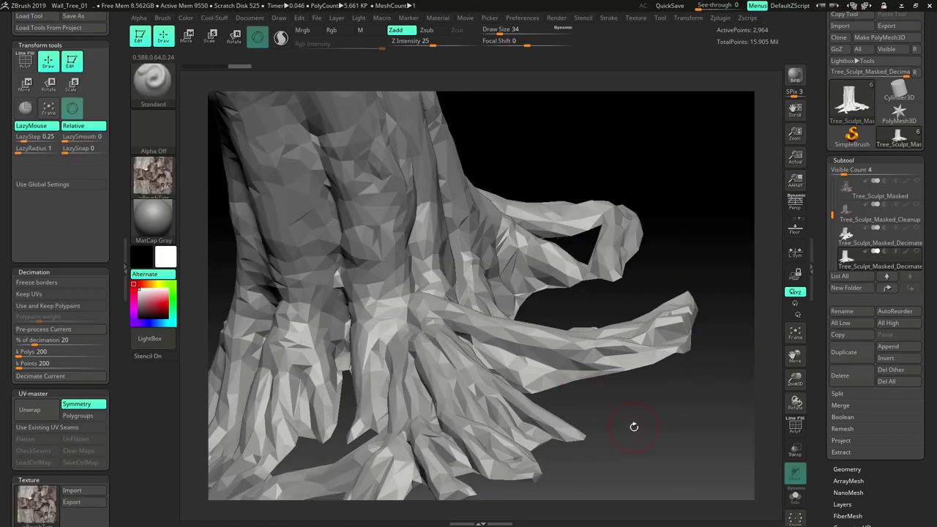
# Smooth the fanned side roots and the long curved root beside them
pyautogui.moveTo(634, 427); pyautogui.dragTo(696, 414)
pyautogui.moveTo(391, 320)
pyautogui.keyDown('shift'); pyautogui.mouseDown()
pyautogui.moveTo(442, 368)
pyautogui.moveTo(432, 329)
pyautogui.moveTo(561, 246)
pyautogui.moveTo(638, 236)
pyautogui.moveTo(586, 270)
pyautogui.mouseUp(); pyautogui.keyUp('shift')
pyautogui.keyDown('shift'); pyautogui.moveTo(407, 250); pyautogui.dragTo(432, 272); pyautogui.keyUp('shift')
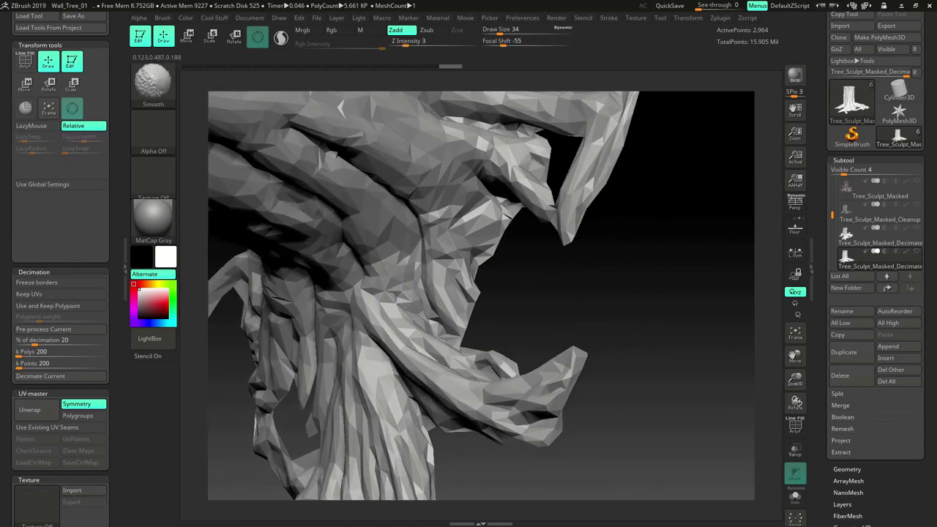
pyautogui.moveTo(564, 249)
pyautogui.mouseDown()
pyautogui.moveTo(565, 303)
pyautogui.moveTo(582, 315)
pyautogui.mouseUp()
pyautogui.keyDown('shift'); pyautogui.moveTo(517, 454); pyautogui.dragTo(551, 430); pyautogui.keyUp('shift')
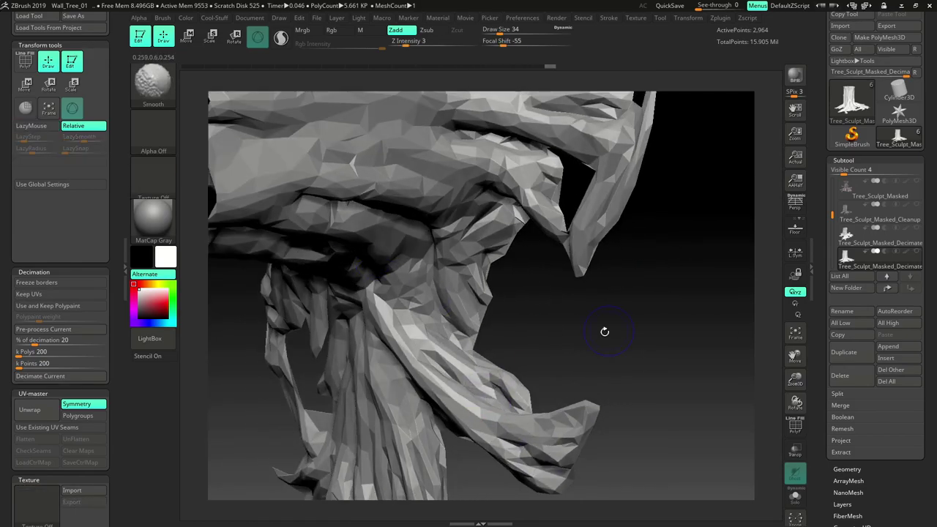
# Smooth the spiky facets on the trunk's side ridges leading to the far roots
pyautogui.moveTo(605, 330); pyautogui.dragTo(276, 150)
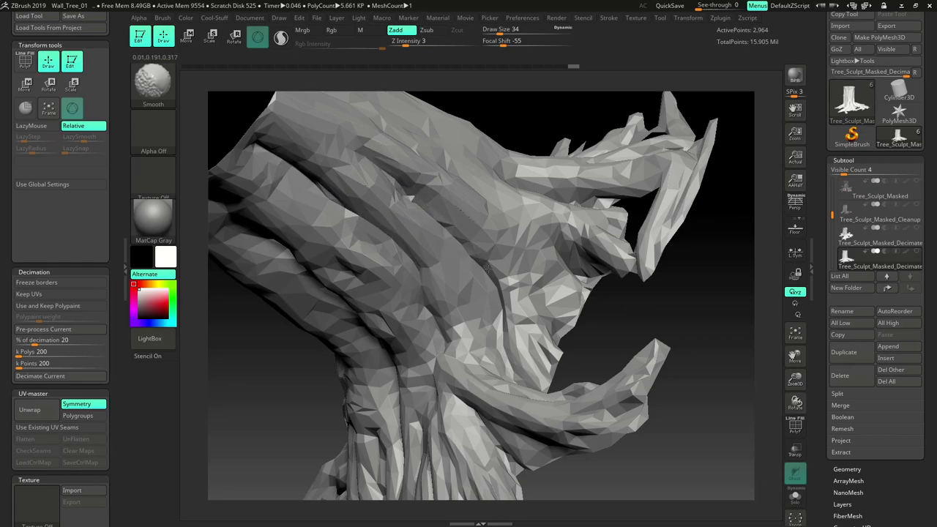
pyautogui.moveTo(454, 241); pyautogui.dragTo(513, 315)
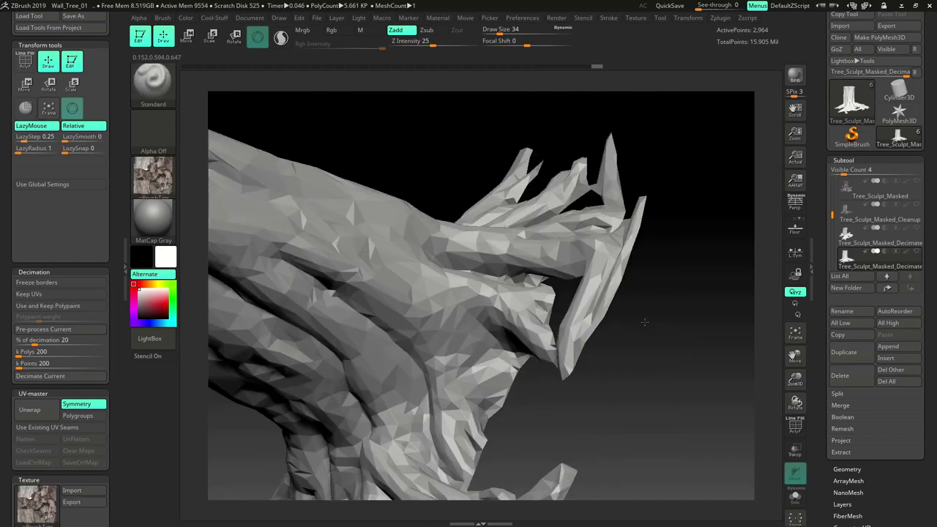
pyautogui.moveTo(556, 258); pyautogui.dragTo(439, 315)
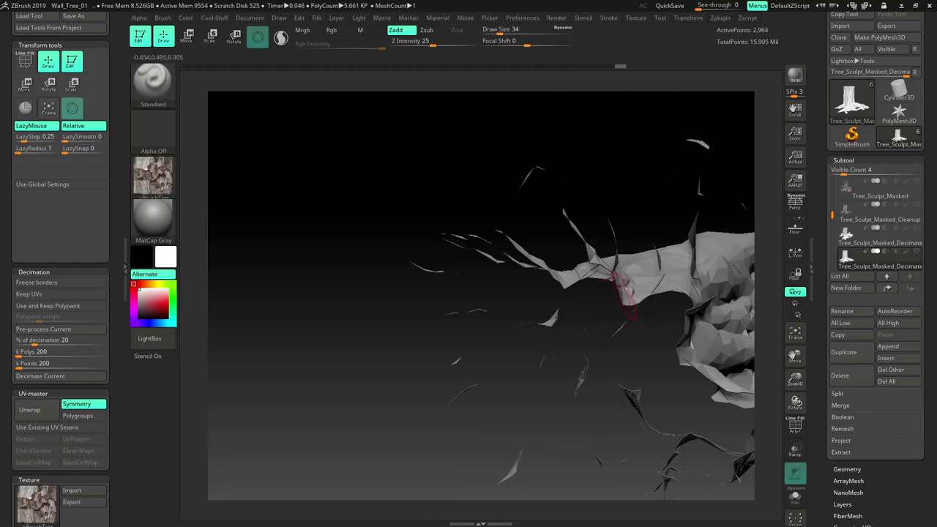
pyautogui.moveTo(607, 282)
pyautogui.mouseDown()
pyautogui.moveTo(711, 352)
pyautogui.moveTo(703, 449)
pyautogui.moveTo(621, 466)
pyautogui.mouseUp()
# Smooth the root flare at the trunk's base and set the Standard brush's Z Intensity to 5
pyautogui.keyDown('shift'); pyautogui.moveTo(396, 222); pyautogui.dragTo(397, 209); pyautogui.keyUp('shift')
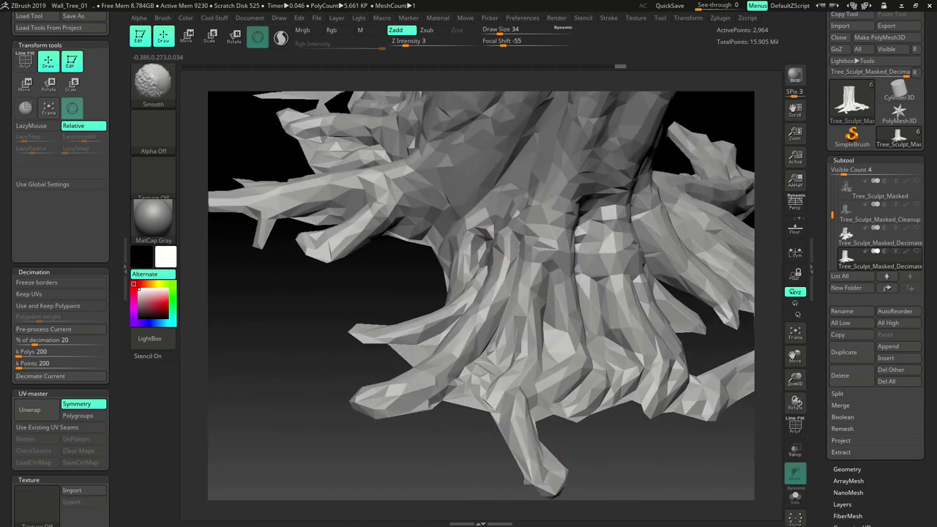
pyautogui.keyDown('shift'); pyautogui.moveTo(481, 249); pyautogui.dragTo(499, 222); pyautogui.keyUp('shift')
pyautogui.keyDown('shift'); pyautogui.click(438, 42); pyautogui.keyUp('shift')
pyautogui.moveTo(411, 113)
pyautogui.keyDown('shift'); pyautogui.mouseDown()
pyautogui.moveTo(424, 65)
pyautogui.moveTo(395, 110)
pyautogui.mouseUp(); pyautogui.keyUp('shift')
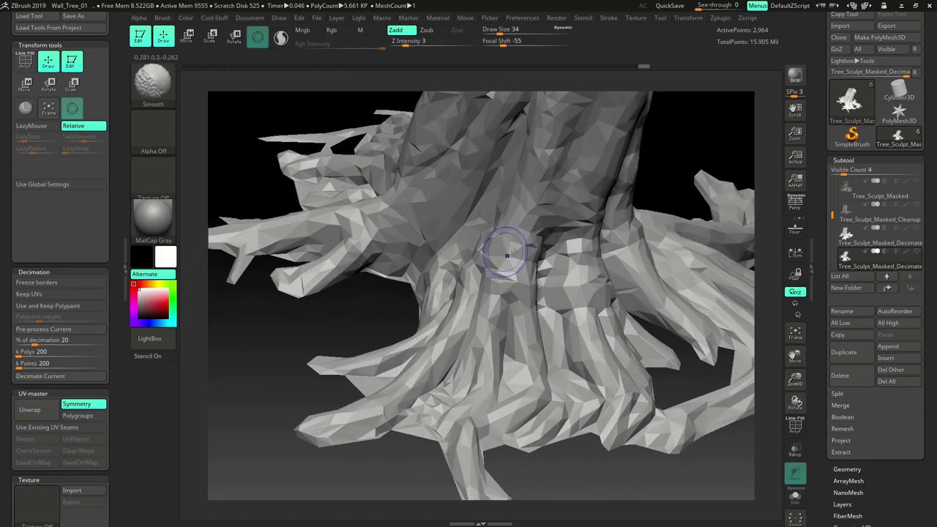
pyautogui.moveTo(503, 259)
pyautogui.keyDown('shift'); pyautogui.mouseDown()
pyautogui.moveTo(554, 322)
pyautogui.moveTo(451, 278)
pyautogui.mouseUp(); pyautogui.keyUp('shift')
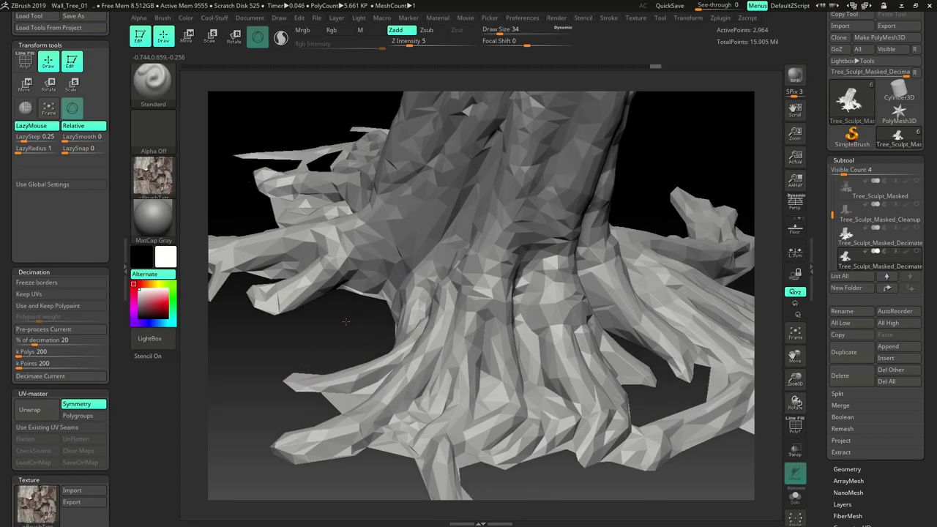
# Smooth the knotted base of the root cluster and the hollow between it and the neighbouring root
pyautogui.moveTo(410, 308)
pyautogui.mouseDown()
pyautogui.moveTo(348, 324)
pyautogui.moveTo(339, 338)
pyautogui.moveTo(485, 335)
pyautogui.mouseUp()
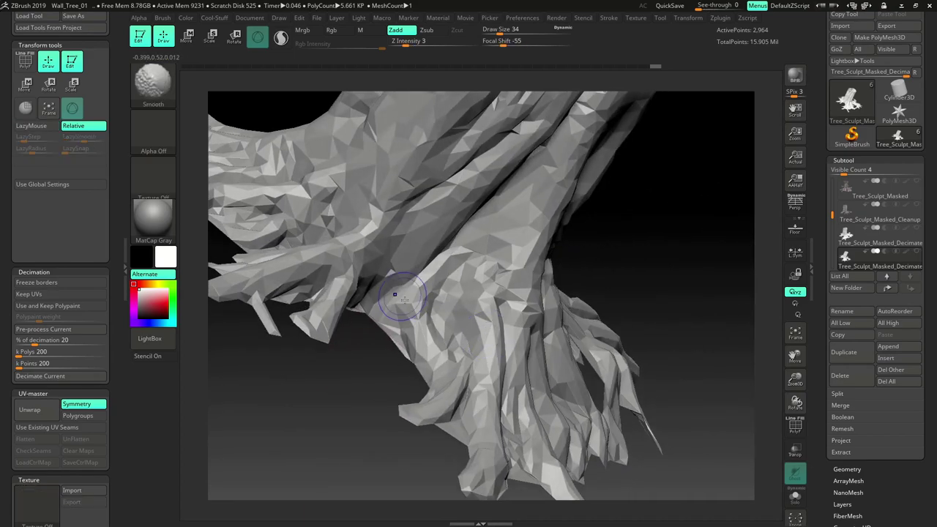
pyautogui.keyDown('shift'); pyautogui.moveTo(402, 299); pyautogui.dragTo(445, 262); pyautogui.keyUp('shift')
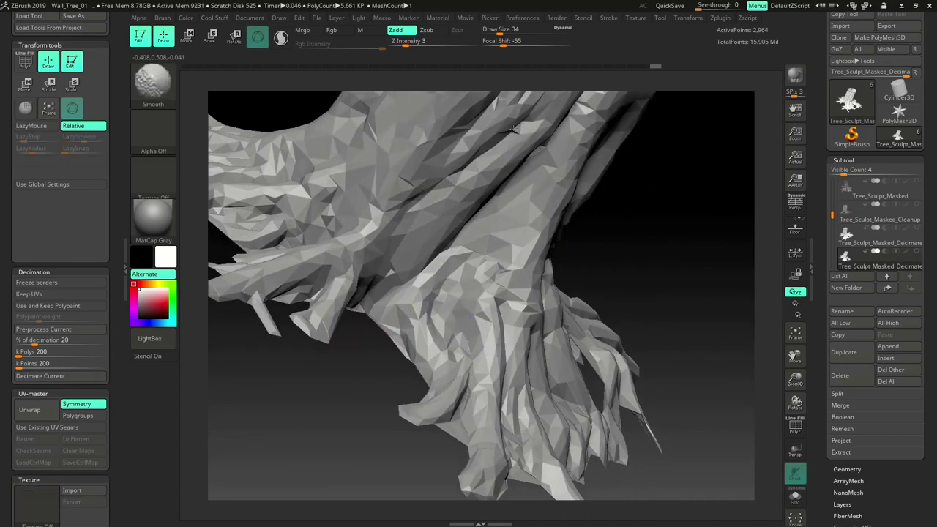
pyautogui.moveTo(628, 261)
pyautogui.mouseDown()
pyautogui.moveTo(594, 249)
pyautogui.moveTo(596, 178)
pyautogui.moveTo(637, 184)
pyautogui.mouseUp()
pyautogui.press('shift')
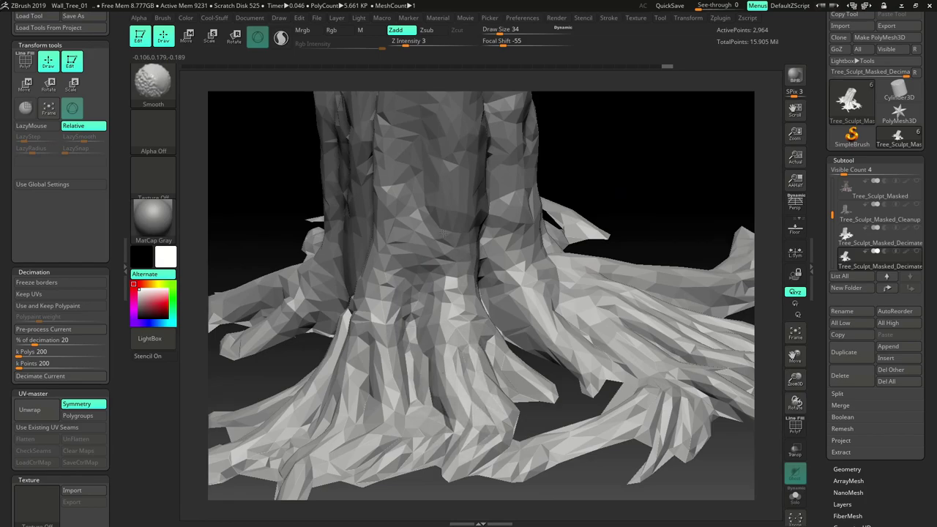
# Smooth the lower front of the trunk and the vertical ridges around its back up to the rim
pyautogui.moveTo(442, 233); pyautogui.dragTo(408, 306)
pyautogui.moveTo(557, 201); pyautogui.dragTo(512, 254)
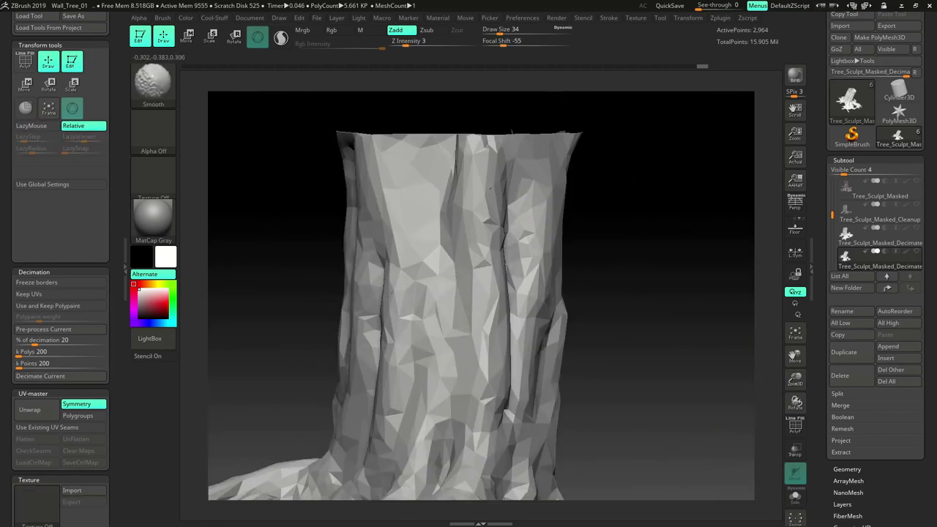
pyautogui.moveTo(631, 285); pyautogui.dragTo(513, 268)
pyautogui.moveTo(613, 299); pyautogui.dragTo(450, 268)
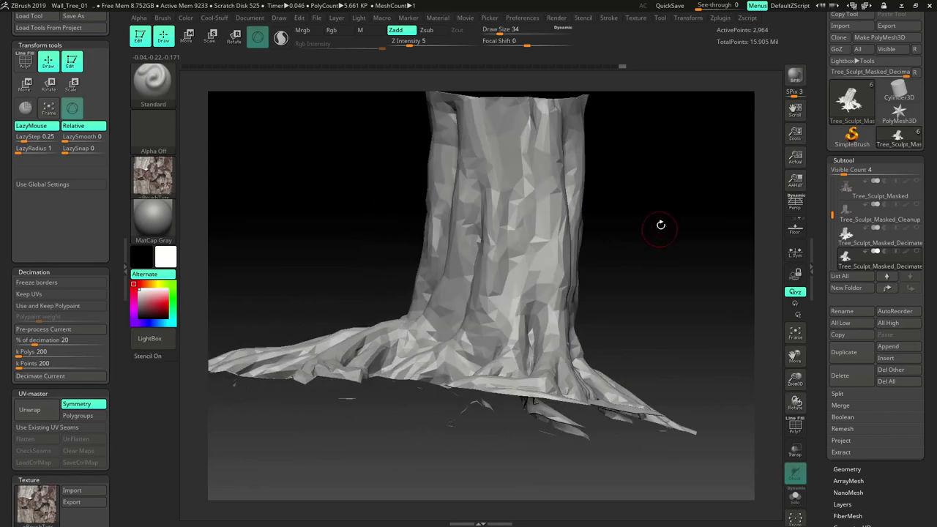
# Smooth the faceted surface on the upper and middle part of the trunk's other side
pyautogui.moveTo(660, 225)
pyautogui.mouseDown()
pyautogui.moveTo(550, 224)
pyautogui.moveTo(594, 188)
pyautogui.moveTo(657, 167)
pyautogui.moveTo(630, 254)
pyautogui.moveTo(642, 232)
pyautogui.moveTo(630, 226)
pyautogui.moveTo(503, 301)
pyautogui.mouseUp()
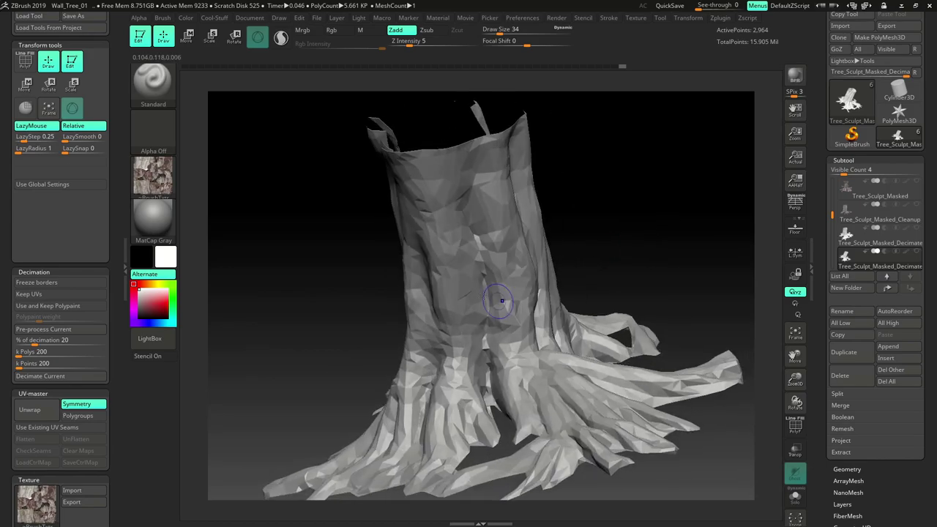
pyautogui.press('shift')
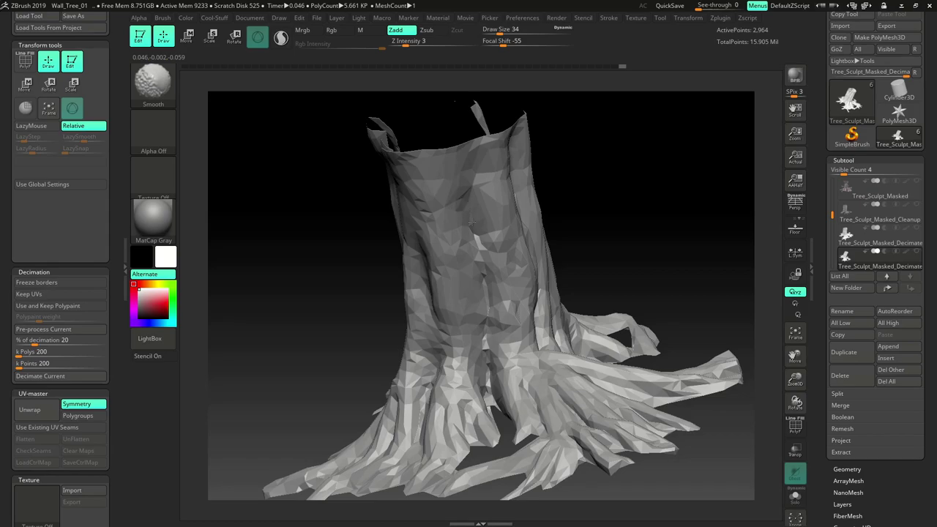
pyautogui.moveTo(643, 249)
pyautogui.mouseDown()
pyautogui.moveTo(605, 226)
pyautogui.moveTo(612, 224)
pyautogui.mouseUp()
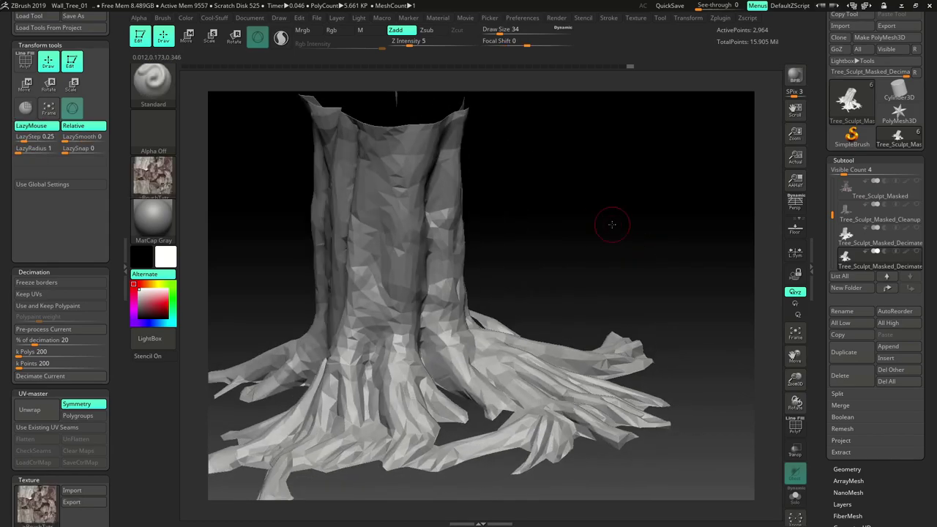
# Save the project as Wall_Tree_01.ZPR, replacing the existing file
pyautogui.hotkey('ctrl', 's')
pyautogui.click(620, 373)
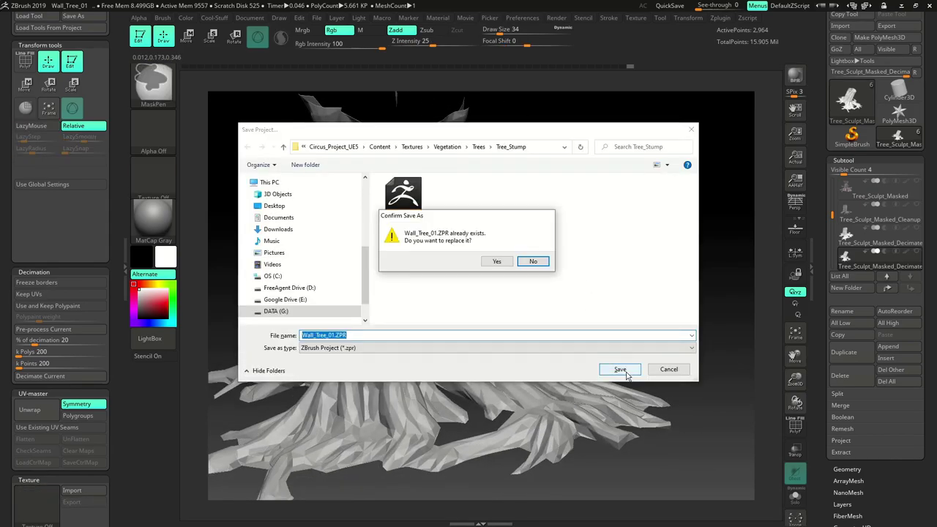
pyautogui.click(509, 268)
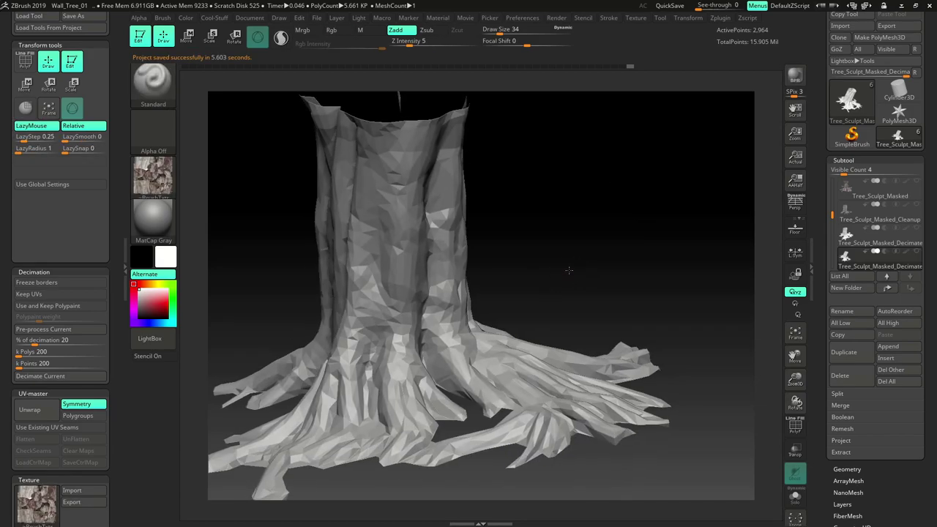
# Turn on the PolyFrame display to show the low-poly stump's triangle wireframe
pyautogui.moveTo(562, 272); pyautogui.dragTo(583, 261)
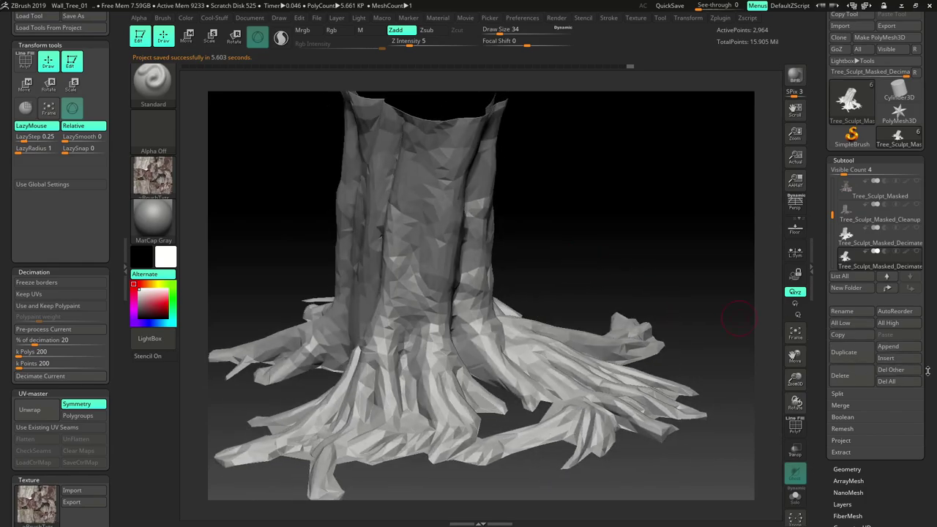
pyautogui.moveTo(928, 372); pyautogui.dragTo(927, 281)
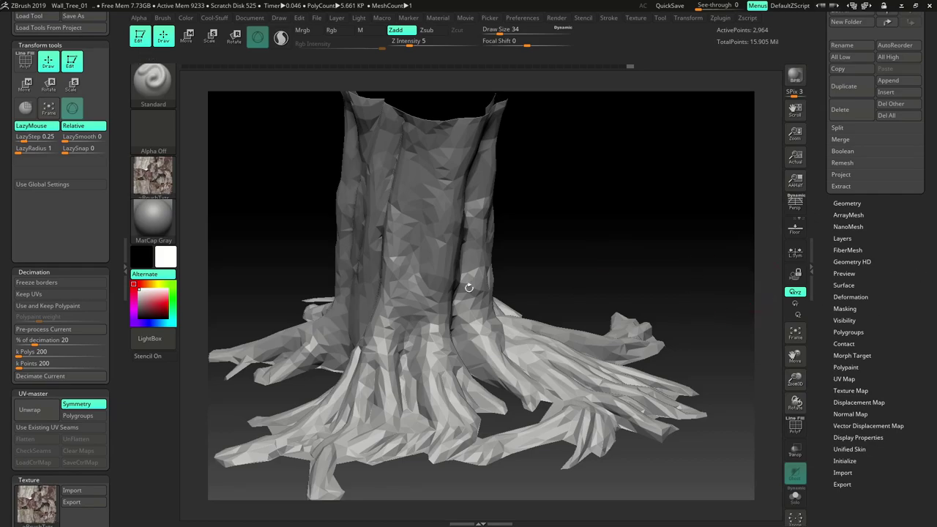
pyautogui.moveTo(531, 261); pyautogui.dragTo(543, 239)
pyautogui.click(795, 426)
pyautogui.moveTo(511, 231); pyautogui.dragTo(587, 243, button='right')
pyautogui.moveTo(587, 243); pyautogui.dragTo(761, 260)
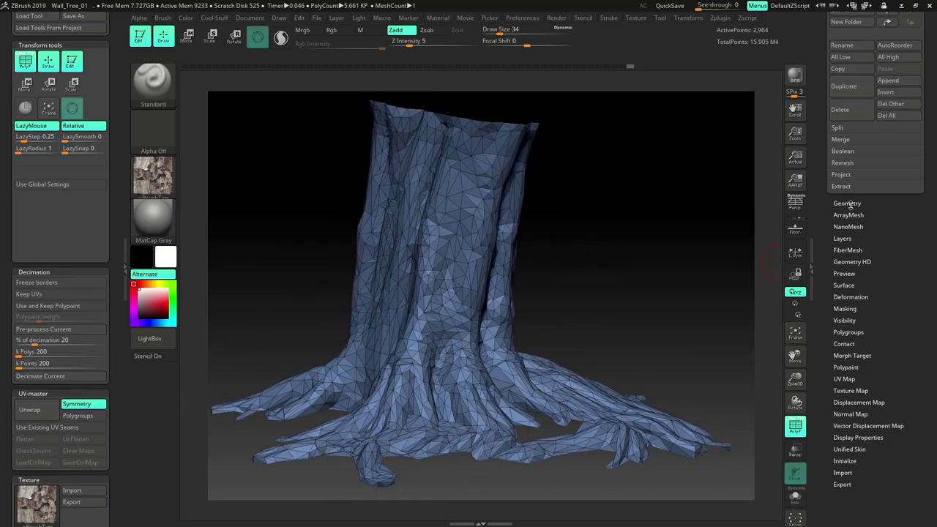
# Duplicate the smoothed decimated subtool and rename the copy Tree_Sculpt_Masked_Remesh_01
pyautogui.scroll(5, 915, 223)
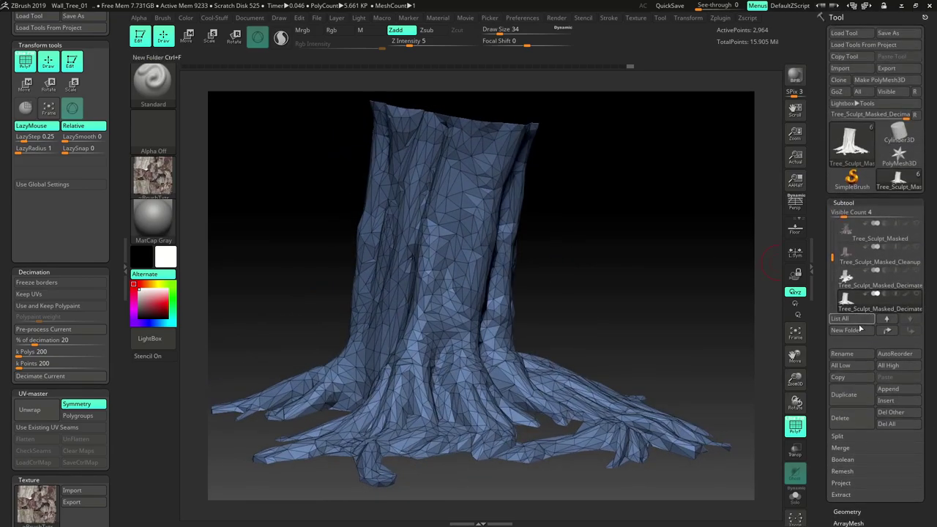
pyautogui.moveTo(832, 259); pyautogui.dragTo(833, 267)
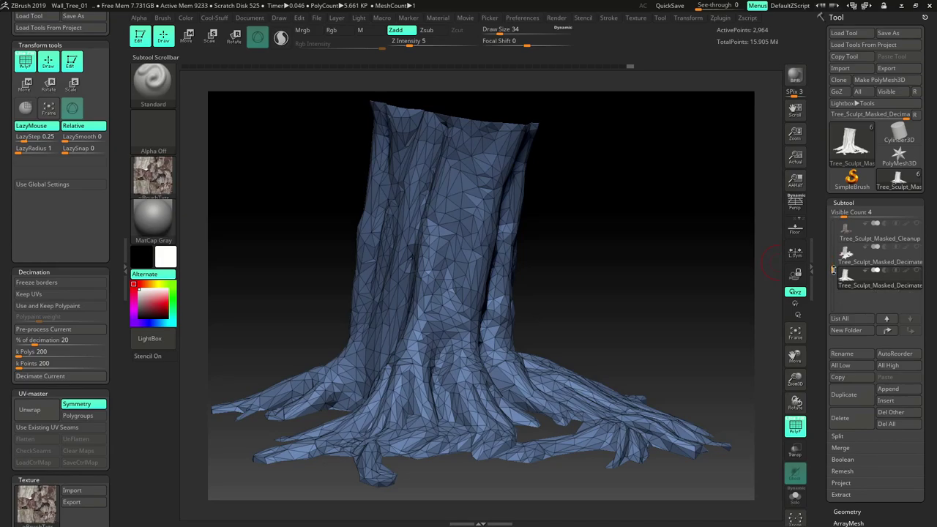
pyautogui.click(847, 396)
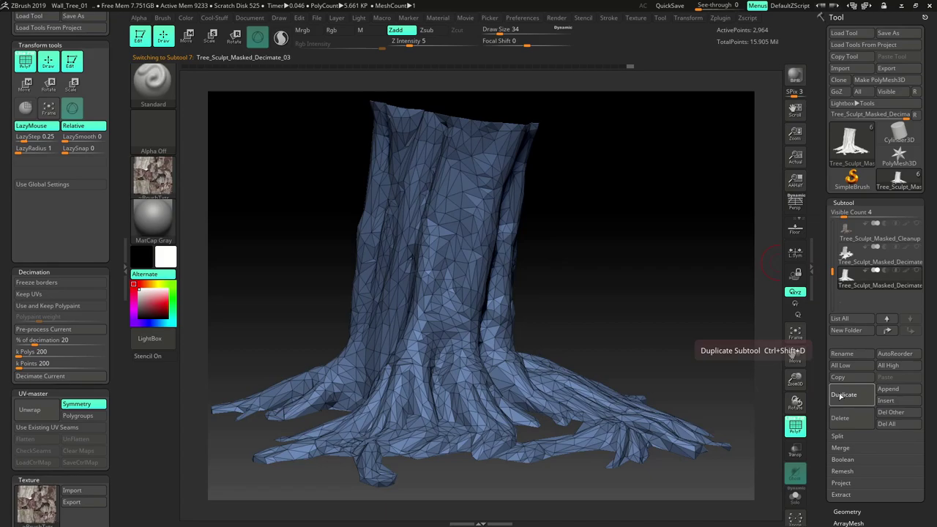
pyautogui.click(850, 355)
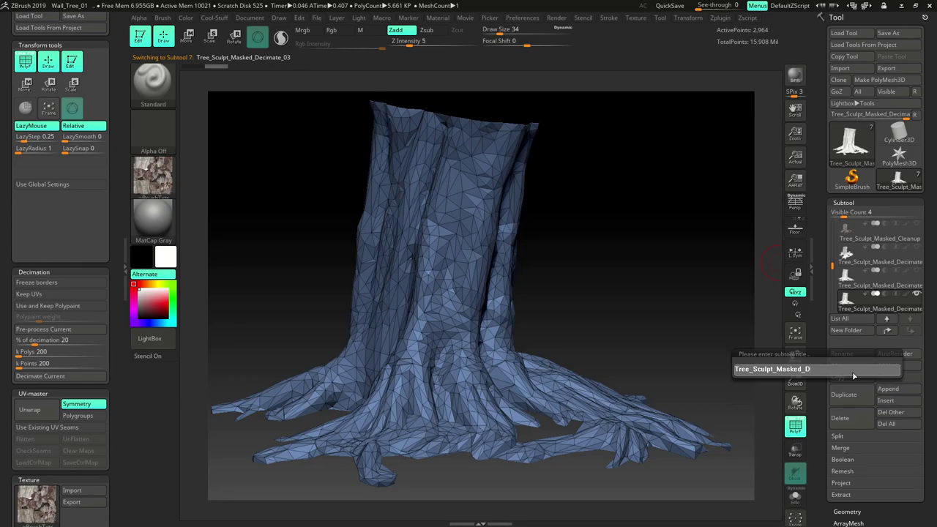
pyautogui.write('Remesh')
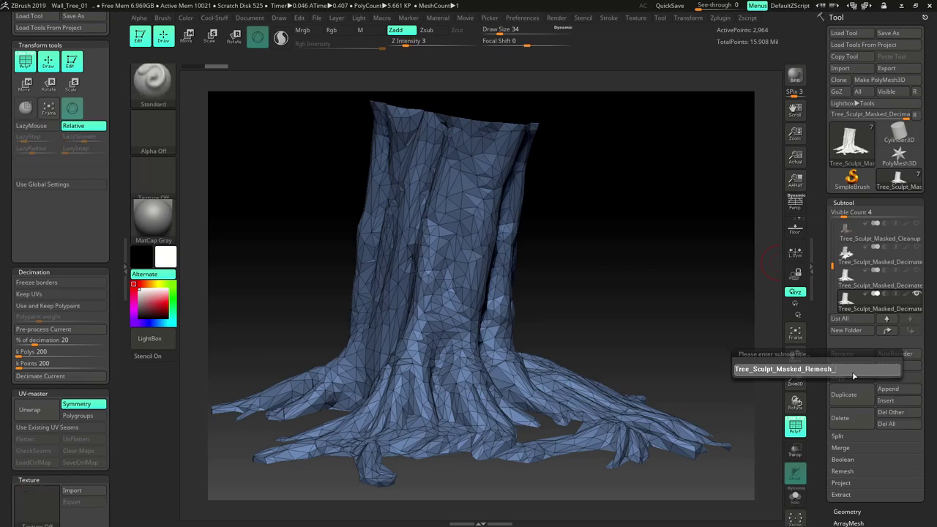
pyautogui.write('_1')
pyautogui.press('Return')
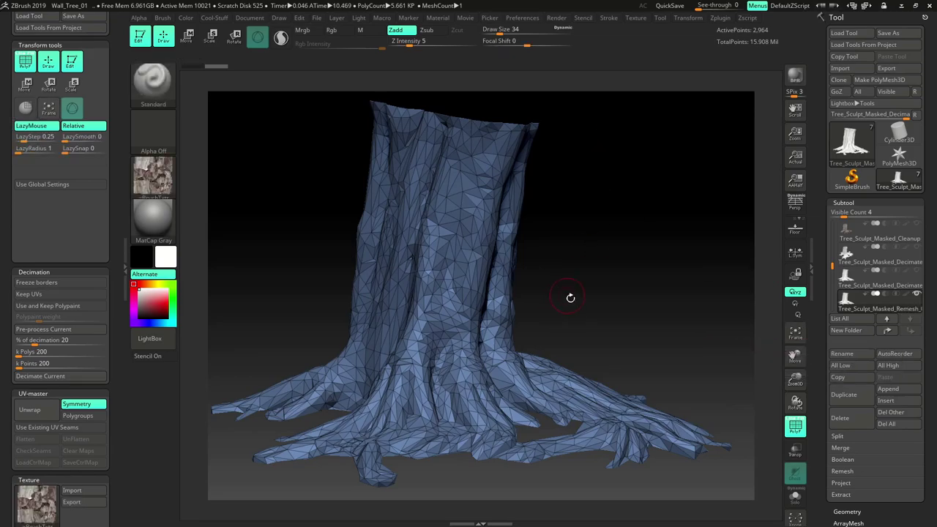
# Save the project with the new remesh subtool, overwriting Wall_Tree_01.ZPR
pyautogui.moveTo(569, 298); pyautogui.dragTo(569, 295)
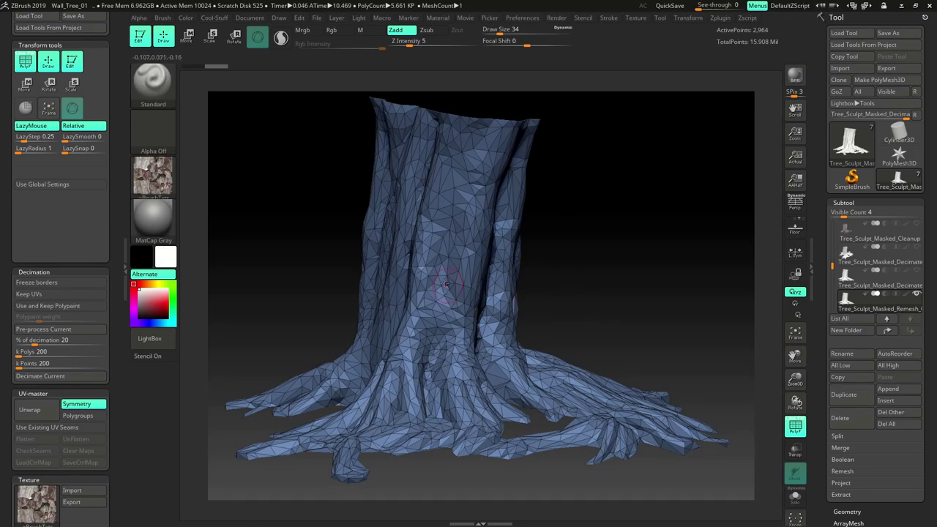
pyautogui.moveTo(586, 261)
pyautogui.mouseDown()
pyautogui.moveTo(584, 237)
pyautogui.moveTo(581, 257)
pyautogui.mouseUp()
pyautogui.press('ctrl')
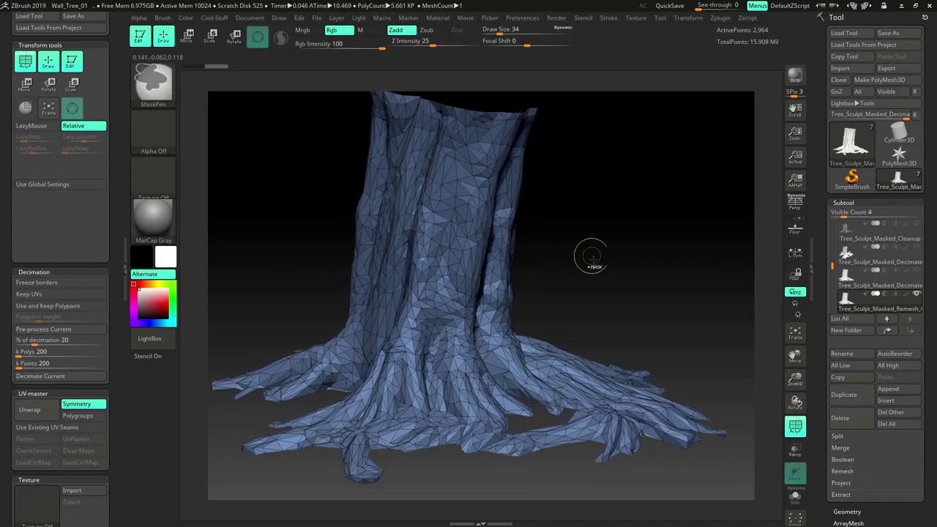
pyautogui.hotkey('ctrl', 's')
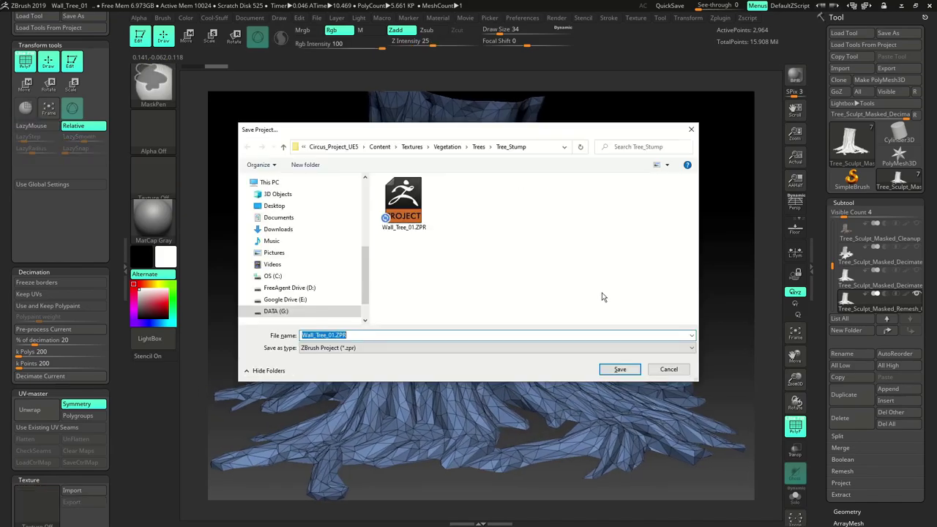
pyautogui.click(621, 370)
pyautogui.click(498, 262)
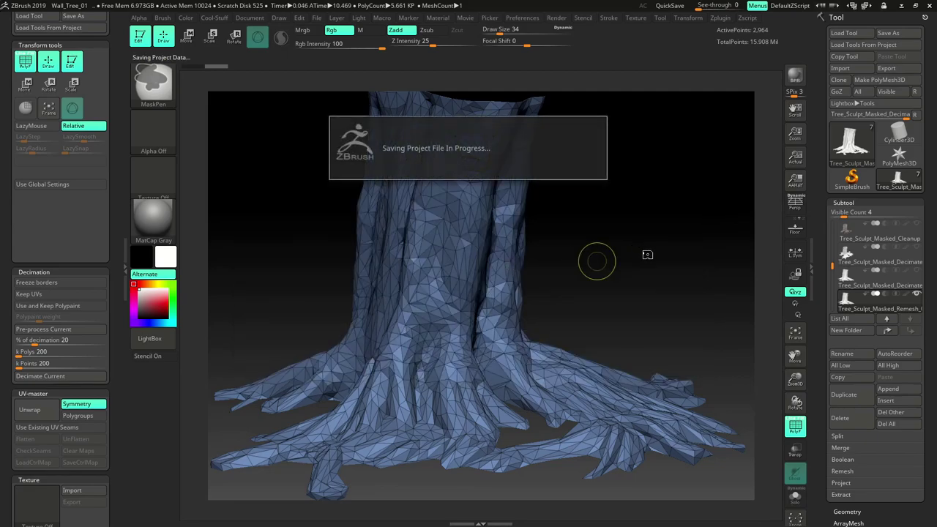
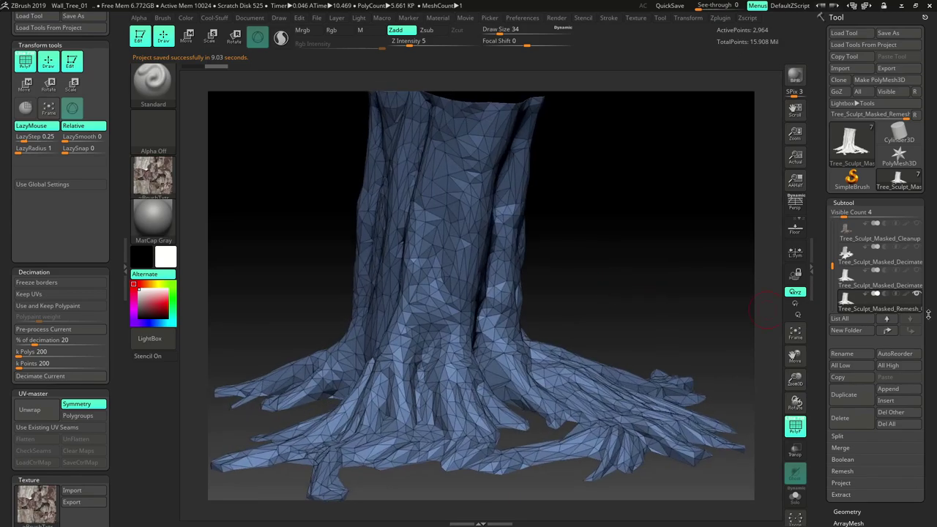
# Run ZRemesher on the duplicated stump with the Half polygon count option and Adapt enabled
pyautogui.scroll(-5, 930, 307)
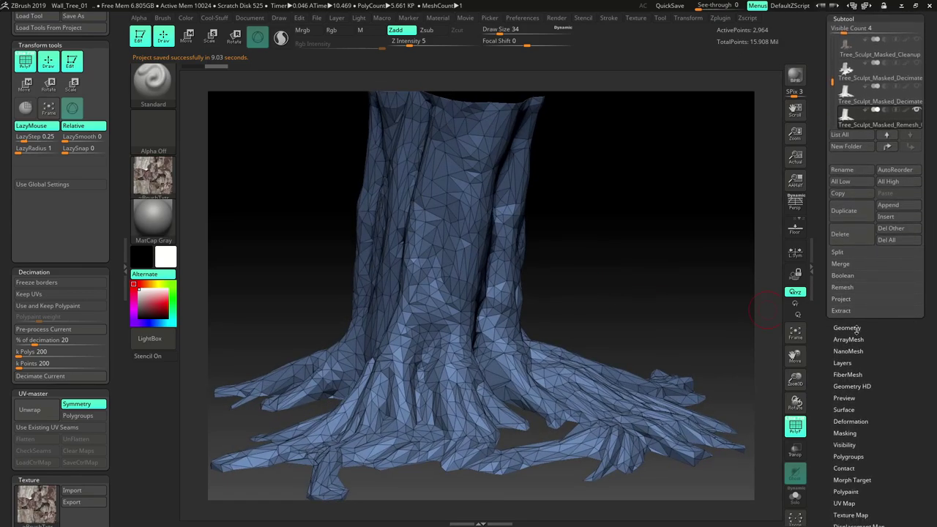
pyautogui.click(857, 328)
pyautogui.moveTo(934, 324); pyautogui.dragTo(930, 355)
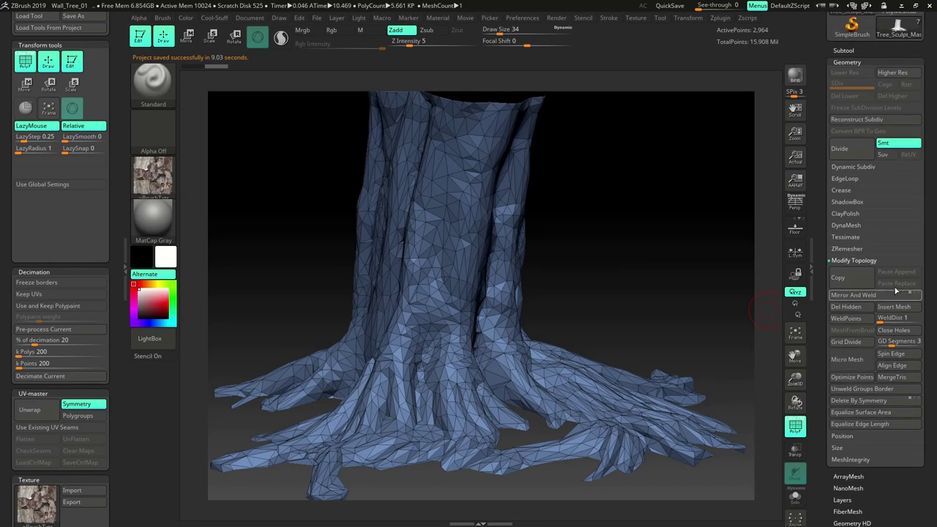
pyautogui.click(850, 249)
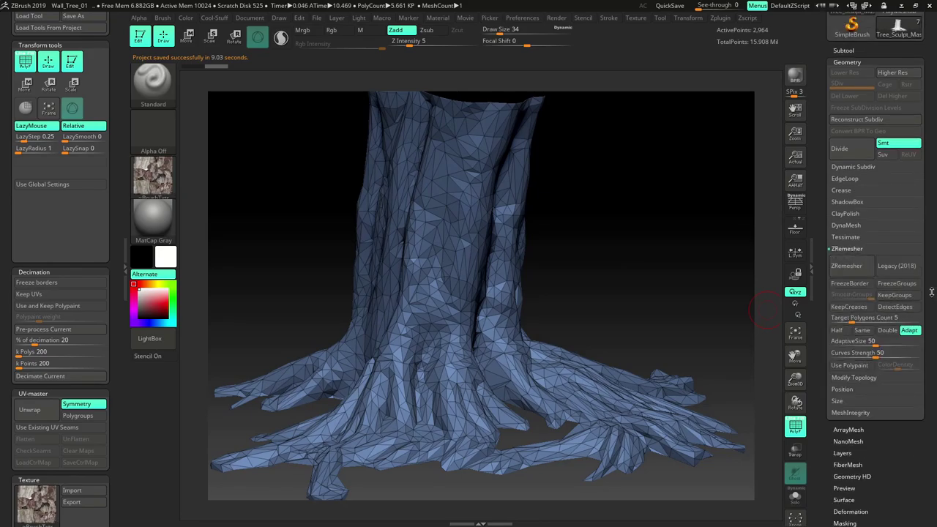
pyautogui.moveTo(931, 292); pyautogui.dragTo(931, 297)
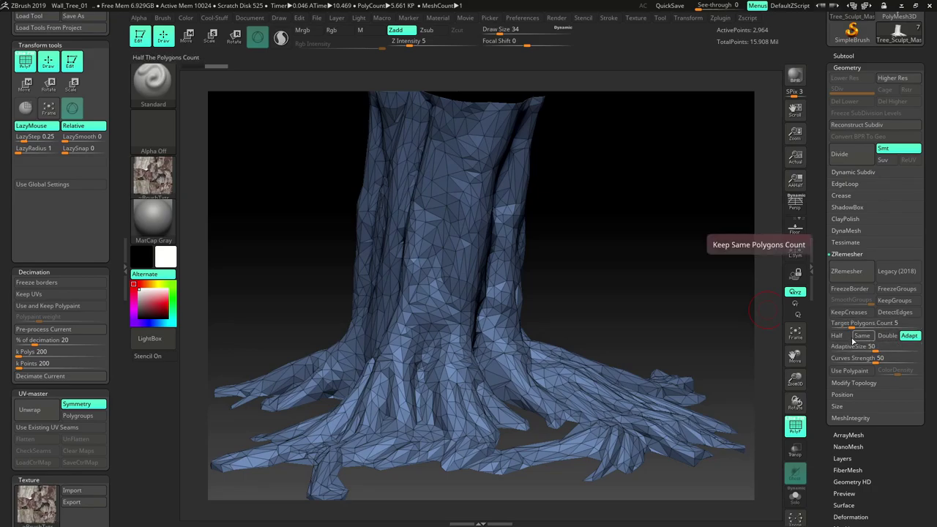
pyautogui.click(843, 338)
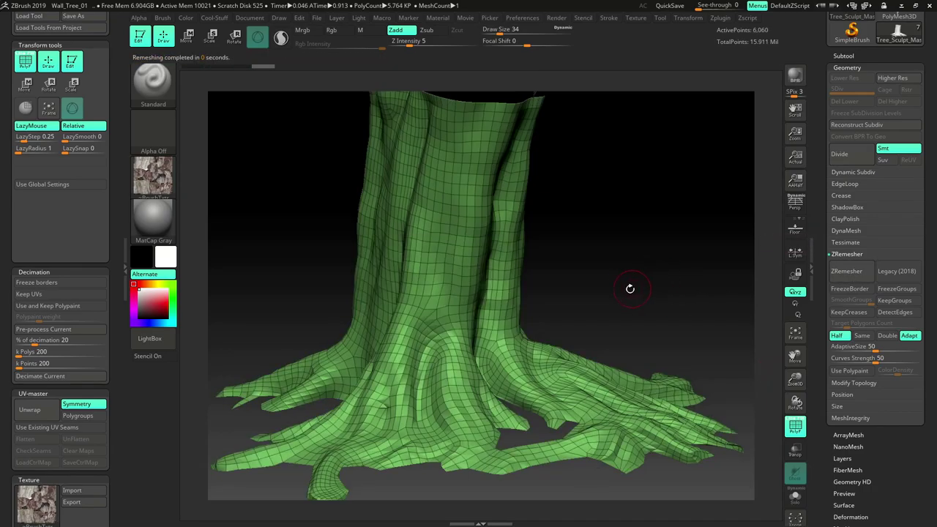
# Smooth the remeshed root flare at the front of the trunk's base and the pinched groove between the trunk's ridges
pyautogui.moveTo(630, 289)
pyautogui.mouseDown()
pyautogui.moveTo(603, 264)
pyautogui.moveTo(634, 268)
pyautogui.moveTo(592, 248)
pyautogui.moveTo(630, 245)
pyautogui.moveTo(668, 221)
pyautogui.mouseUp()
pyautogui.moveTo(674, 166); pyautogui.dragTo(652, 165)
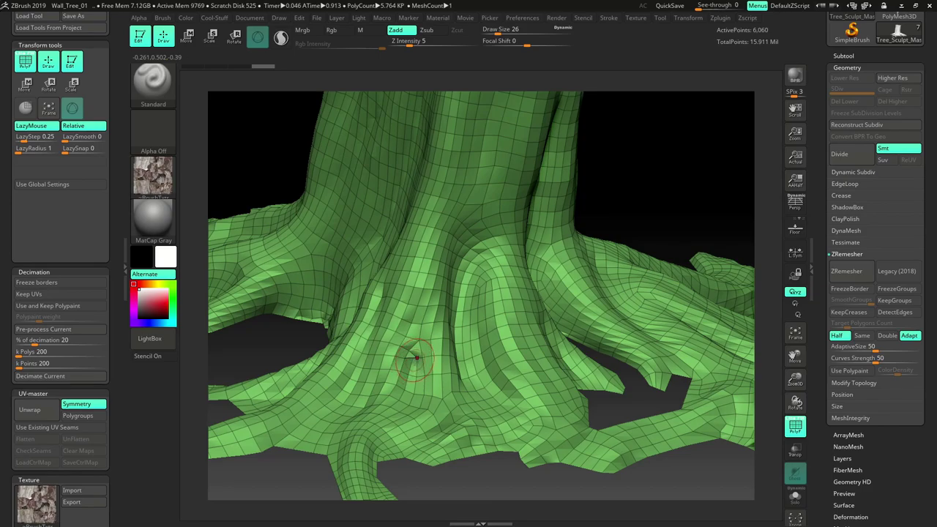
pyautogui.press('shift')
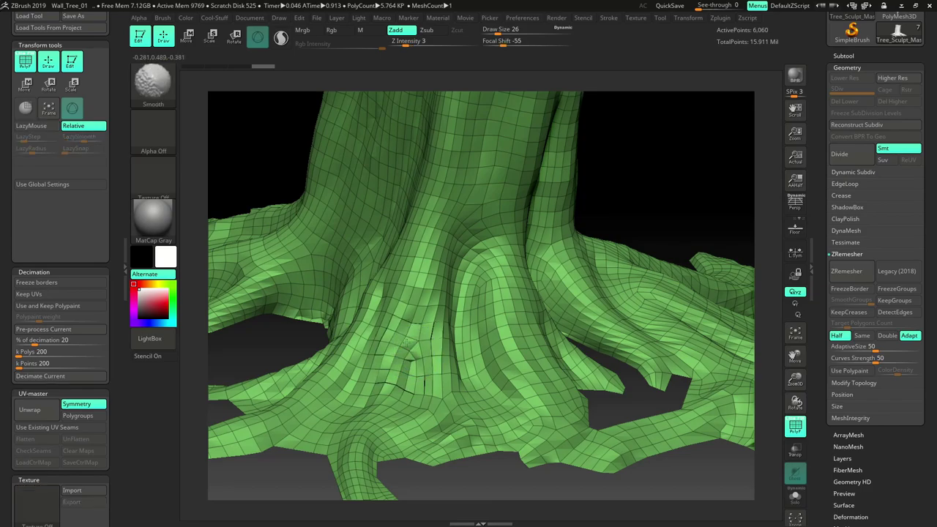
pyautogui.keyDown('shift'); pyautogui.moveTo(410, 360); pyautogui.dragTo(476, 329); pyautogui.keyUp('shift')
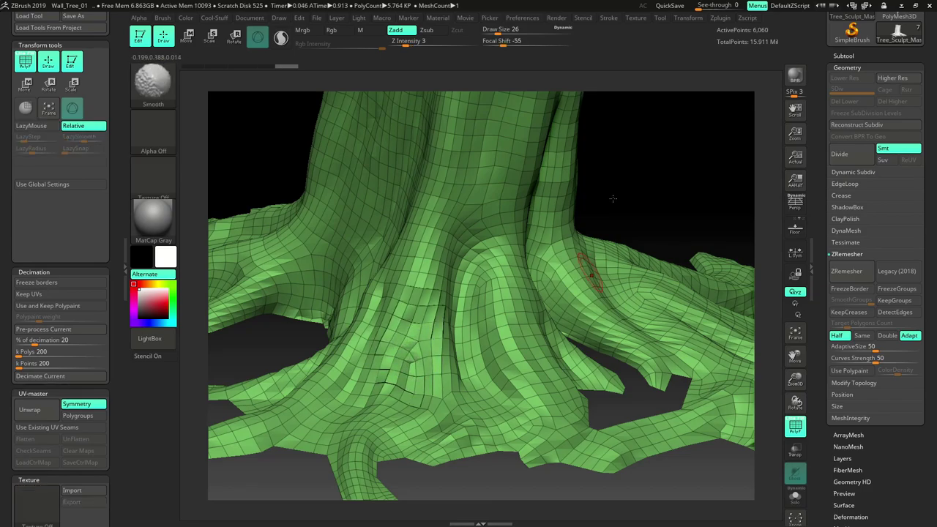
pyautogui.press('f')
pyautogui.moveTo(616, 199)
pyautogui.mouseDown()
pyautogui.moveTo(674, 188)
pyautogui.moveTo(576, 251)
pyautogui.moveTo(503, 186)
pyautogui.moveTo(722, 123)
pyautogui.moveTo(678, 244)
pyautogui.moveTo(640, 188)
pyautogui.moveTo(647, 122)
pyautogui.moveTo(666, 229)
pyautogui.moveTo(685, 223)
pyautogui.mouseUp()
pyautogui.keyDown('shift'); pyautogui.moveTo(383, 219); pyautogui.dragTo(397, 201); pyautogui.keyUp('shift')
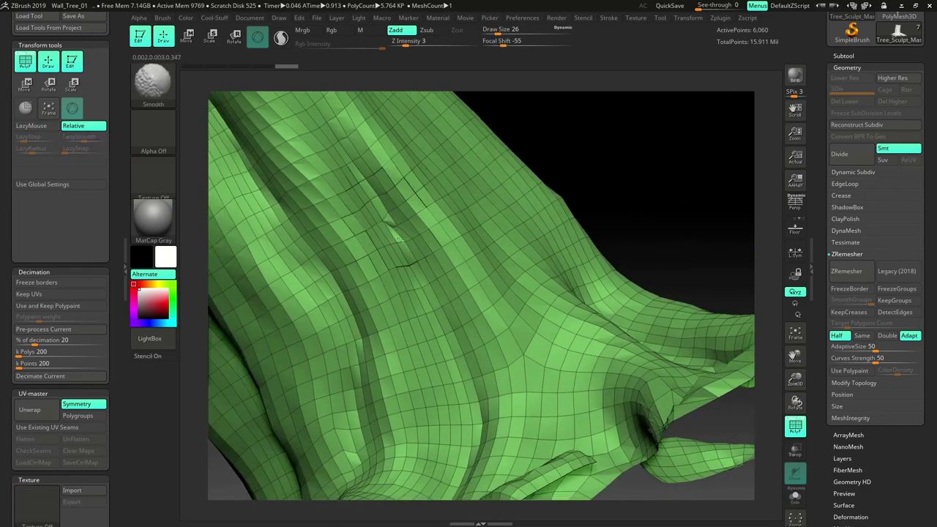
# Smooth the folded hollow at the end of the side root and the creased polygons near the neighbouring root tips
pyautogui.moveTo(682, 181)
pyautogui.keyDown('alt'); pyautogui.mouseDown()
pyautogui.moveTo(654, 236)
pyautogui.moveTo(614, 195)
pyautogui.moveTo(620, 180)
pyautogui.moveTo(667, 211)
pyautogui.moveTo(562, 152)
pyautogui.mouseUp(); pyautogui.keyUp('alt')
pyautogui.press('shift')
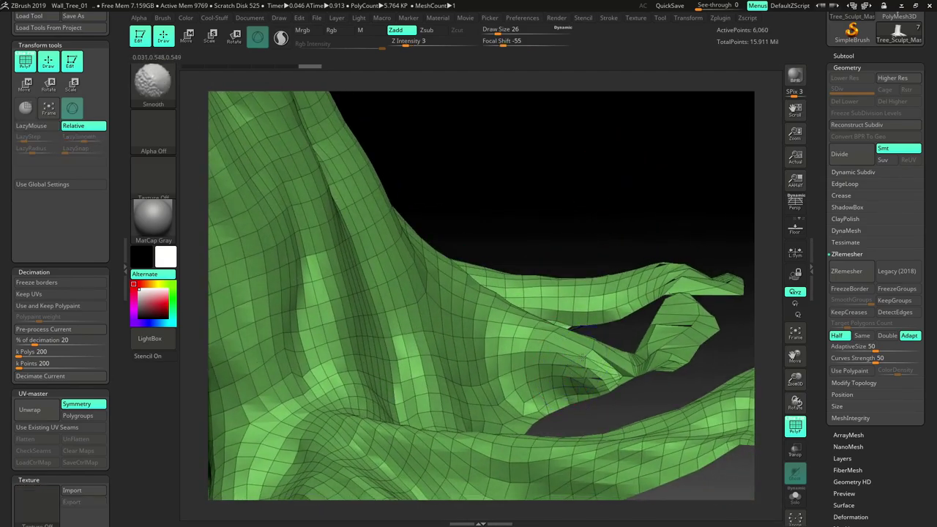
pyautogui.keyDown('shift'); pyautogui.moveTo(566, 365); pyautogui.dragTo(590, 371); pyautogui.keyUp('shift')
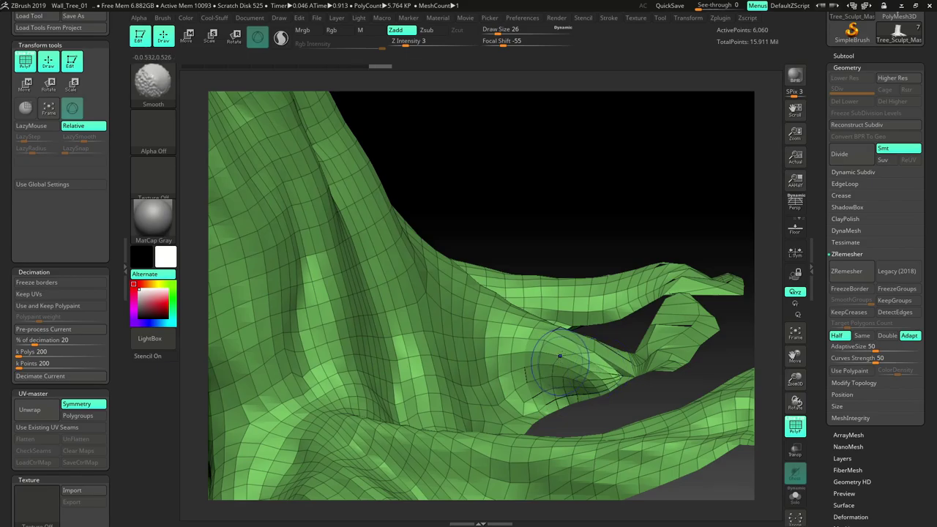
pyautogui.moveTo(645, 207)
pyautogui.mouseDown()
pyautogui.moveTo(665, 201)
pyautogui.moveTo(703, 120)
pyautogui.moveTo(590, 184)
pyautogui.moveTo(617, 189)
pyautogui.moveTo(690, 115)
pyautogui.moveTo(697, 178)
pyautogui.moveTo(592, 330)
pyautogui.mouseUp()
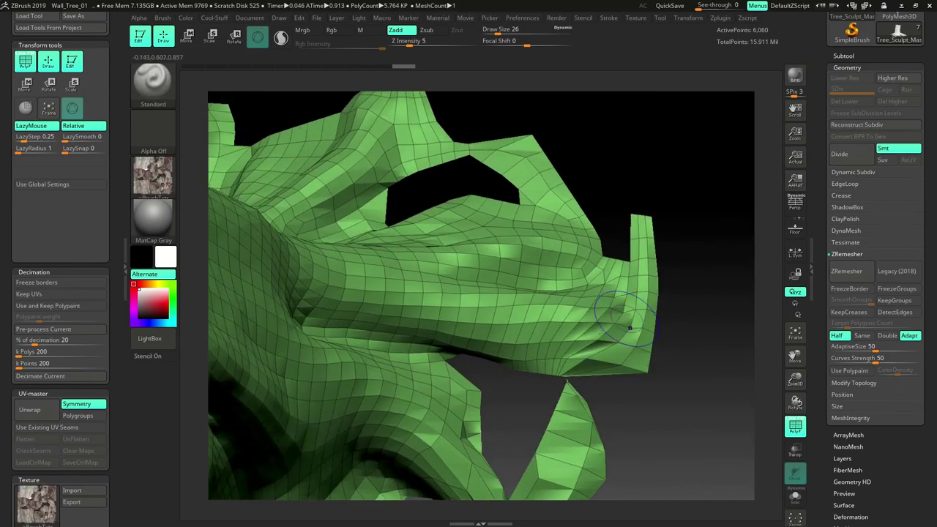
pyautogui.press('shift')
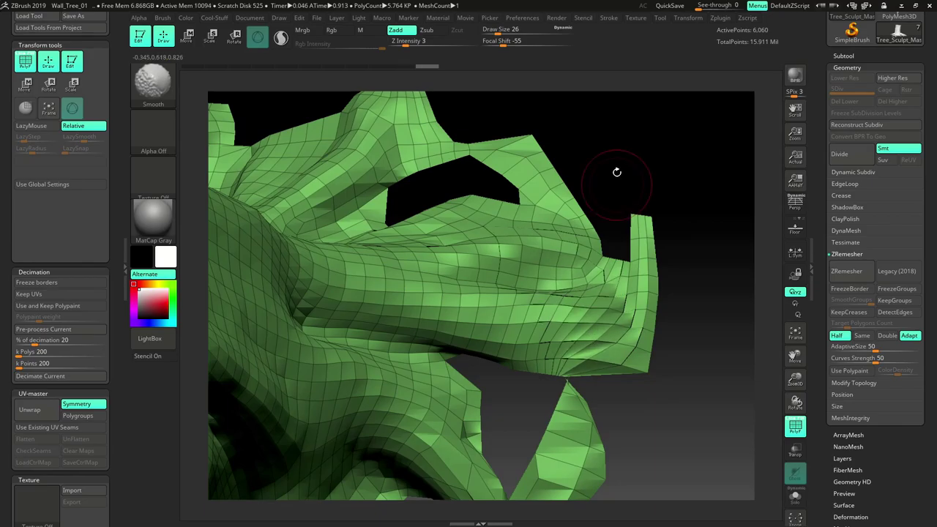
# Smooth the ragged lower edge between the roots and the pinched polygons just below the trunk's upper rim
pyautogui.moveTo(665, 155)
pyautogui.mouseDown()
pyautogui.moveTo(669, 203)
pyautogui.moveTo(653, 208)
pyautogui.moveTo(512, 426)
pyautogui.moveTo(583, 214)
pyautogui.moveTo(482, 181)
pyautogui.moveTo(345, 191)
pyautogui.moveTo(417, 220)
pyautogui.moveTo(416, 279)
pyautogui.moveTo(358, 201)
pyautogui.moveTo(608, 264)
pyautogui.moveTo(663, 207)
pyautogui.moveTo(676, 215)
pyautogui.moveTo(659, 212)
pyautogui.moveTo(684, 197)
pyautogui.moveTo(677, 153)
pyautogui.moveTo(625, 162)
pyautogui.mouseUp()
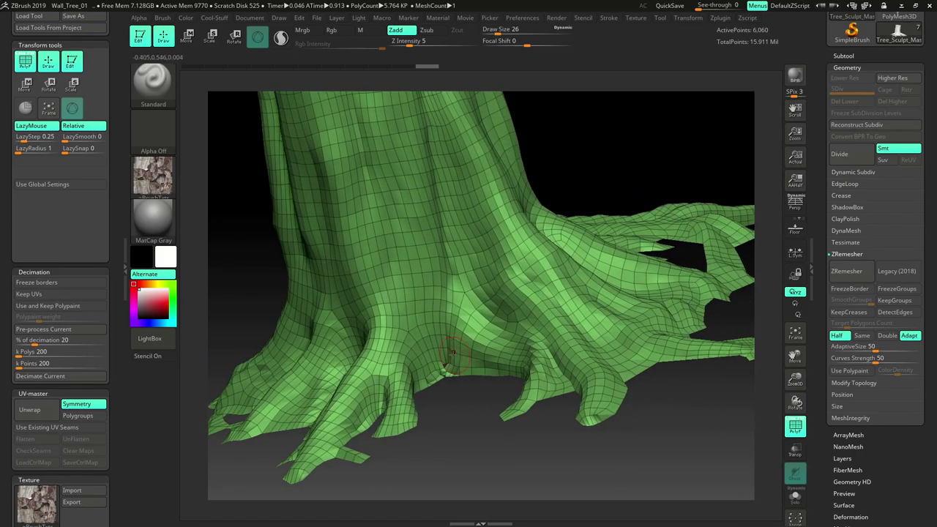
pyautogui.press('shift')
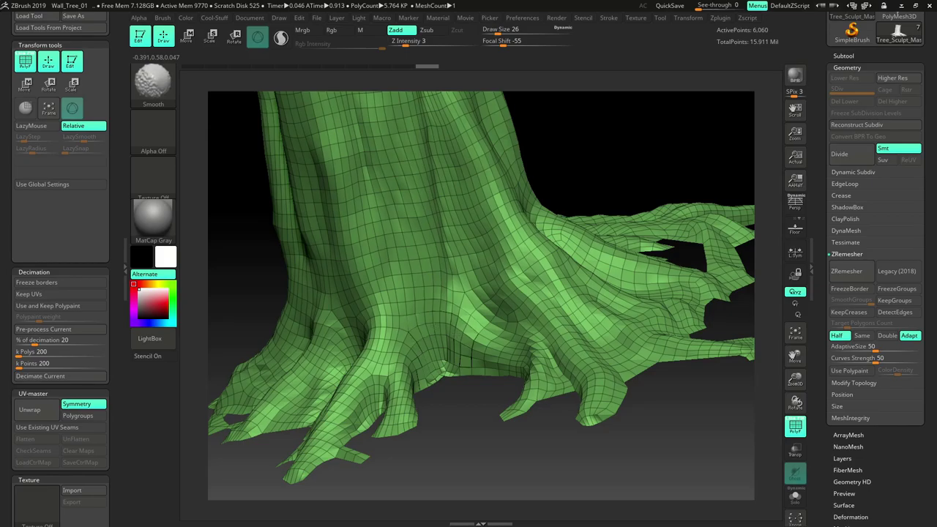
pyautogui.moveTo(667, 182)
pyautogui.keyDown('alt'); pyautogui.mouseDown()
pyautogui.moveTo(632, 154)
pyautogui.moveTo(637, 213)
pyautogui.moveTo(620, 215)
pyautogui.moveTo(621, 192)
pyautogui.moveTo(620, 219)
pyautogui.moveTo(620, 186)
pyautogui.moveTo(604, 257)
pyautogui.mouseUp(); pyautogui.keyUp('alt')
pyautogui.press('shift')
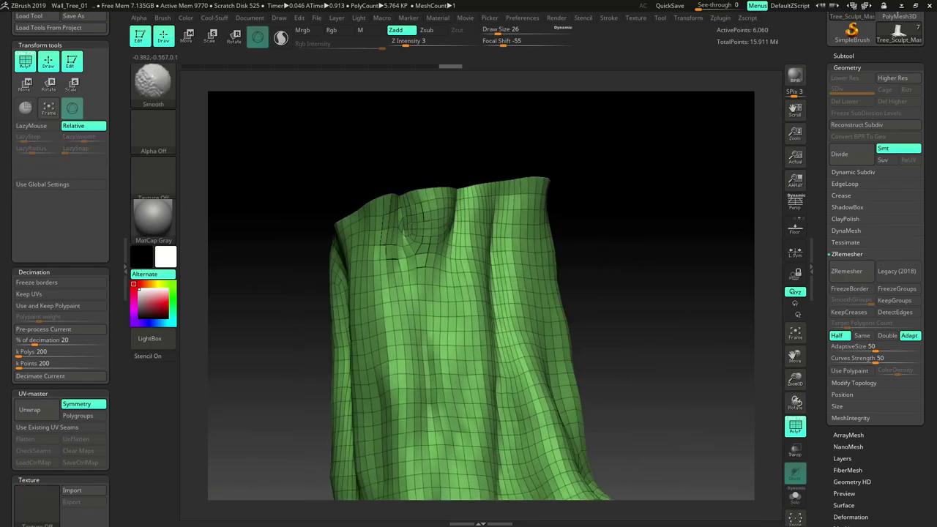
# Inspect the remeshed trunk, its upper rim and the root flare from all sides for remaining pinched polygons
pyautogui.moveTo(623, 248)
pyautogui.mouseDown()
pyautogui.moveTo(665, 233)
pyautogui.moveTo(483, 242)
pyautogui.mouseUp()
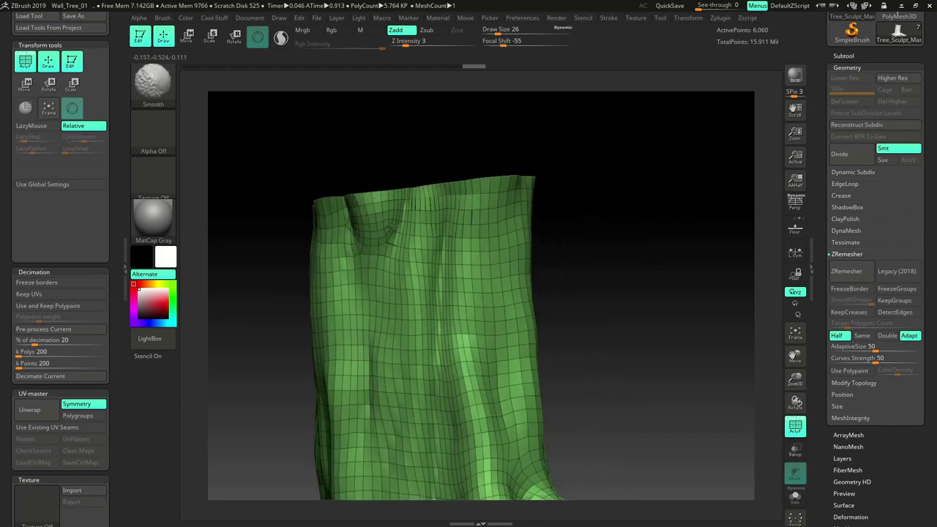
pyautogui.moveTo(622, 256); pyautogui.dragTo(575, 262)
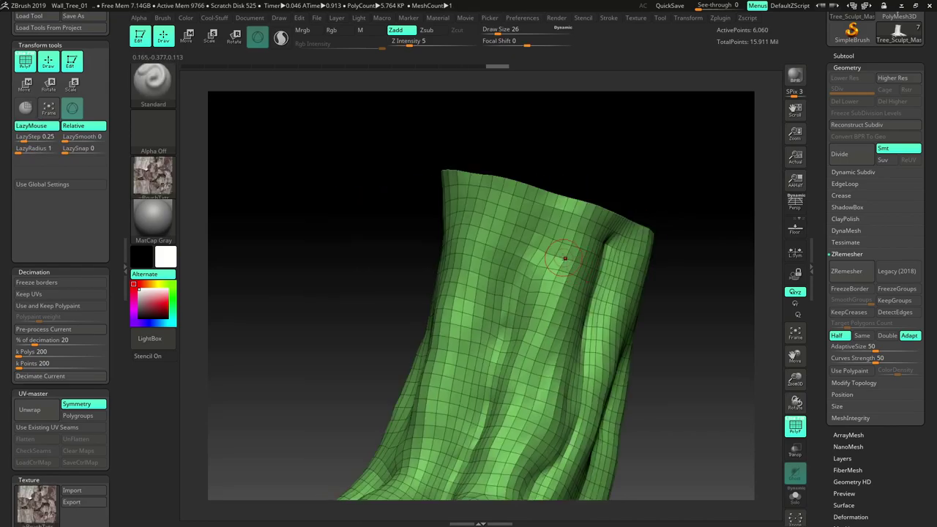
pyautogui.moveTo(708, 318); pyautogui.dragTo(562, 260)
pyautogui.press('shift')
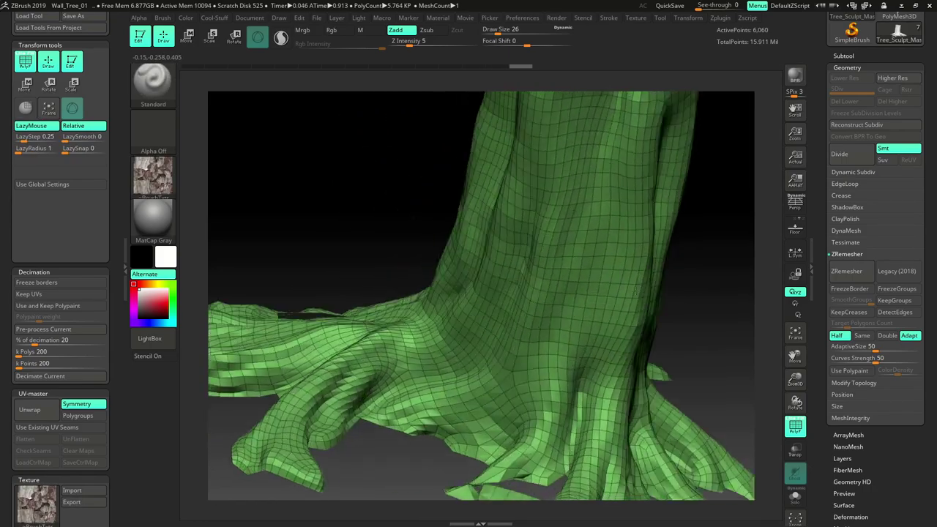
pyautogui.moveTo(636, 290)
pyautogui.mouseDown()
pyautogui.moveTo(673, 305)
pyautogui.moveTo(624, 295)
pyautogui.moveTo(730, 184)
pyautogui.moveTo(570, 188)
pyautogui.moveTo(600, 166)
pyautogui.moveTo(630, 208)
pyautogui.moveTo(612, 193)
pyautogui.moveTo(629, 225)
pyautogui.moveTo(621, 350)
pyautogui.moveTo(655, 256)
pyautogui.moveTo(626, 268)
pyautogui.moveTo(647, 285)
pyautogui.mouseUp()
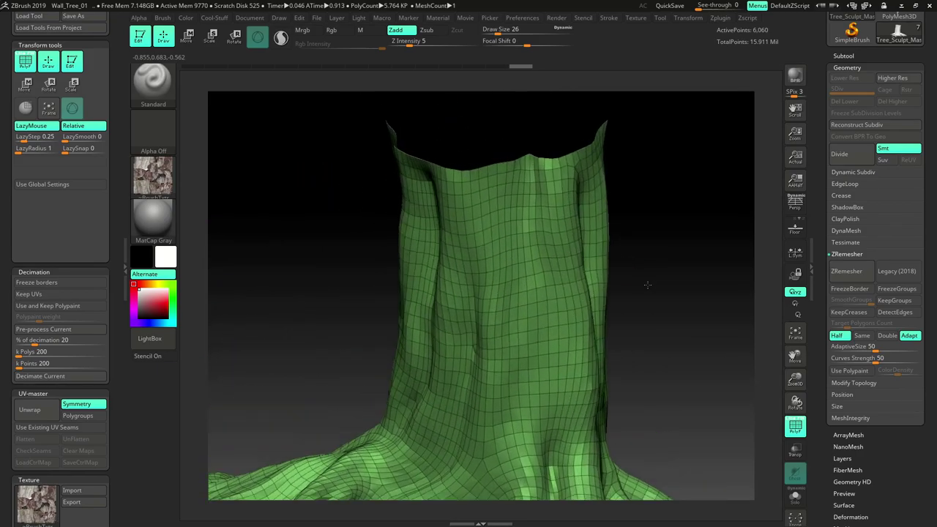
pyautogui.keyDown('alt'); pyautogui.moveTo(679, 426); pyautogui.dragTo(693, 229); pyautogui.keyUp('alt')
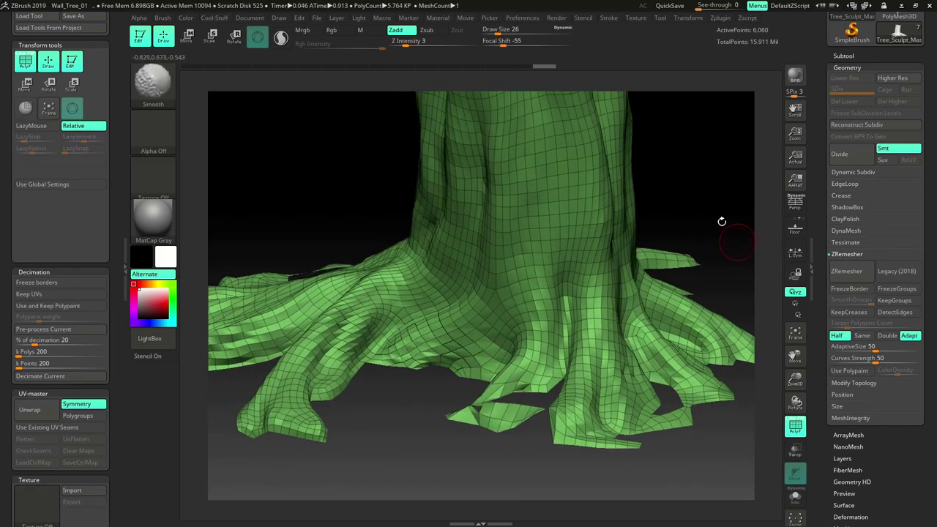
pyautogui.moveTo(720, 219)
pyautogui.mouseDown()
pyautogui.moveTo(711, 193)
pyautogui.moveTo(676, 174)
pyautogui.moveTo(628, 220)
pyautogui.moveTo(638, 229)
pyautogui.moveTo(622, 237)
pyautogui.moveTo(634, 259)
pyautogui.moveTo(578, 254)
pyautogui.moveTo(750, 265)
pyautogui.mouseUp()
# Duplicate the remeshed stump subtool
pyautogui.scroll(2, 929, 192)
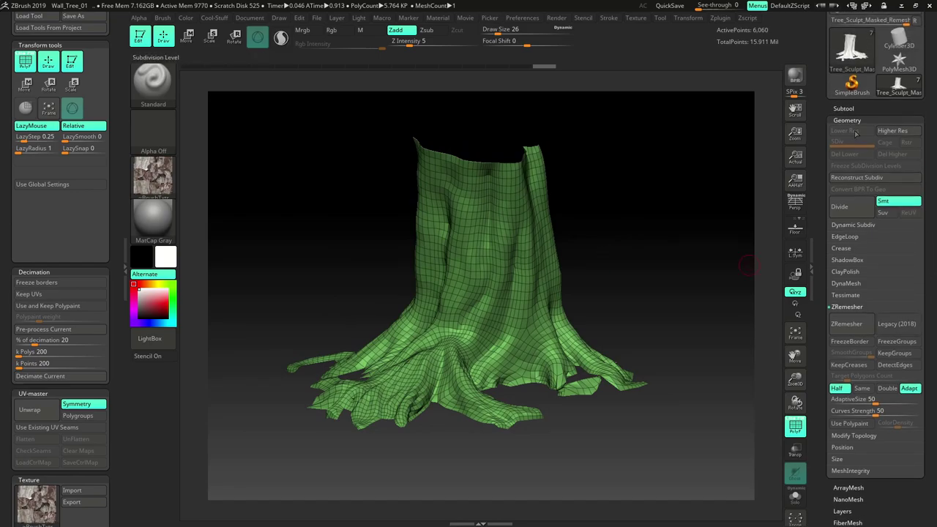
pyautogui.click(844, 108)
pyautogui.click(852, 301)
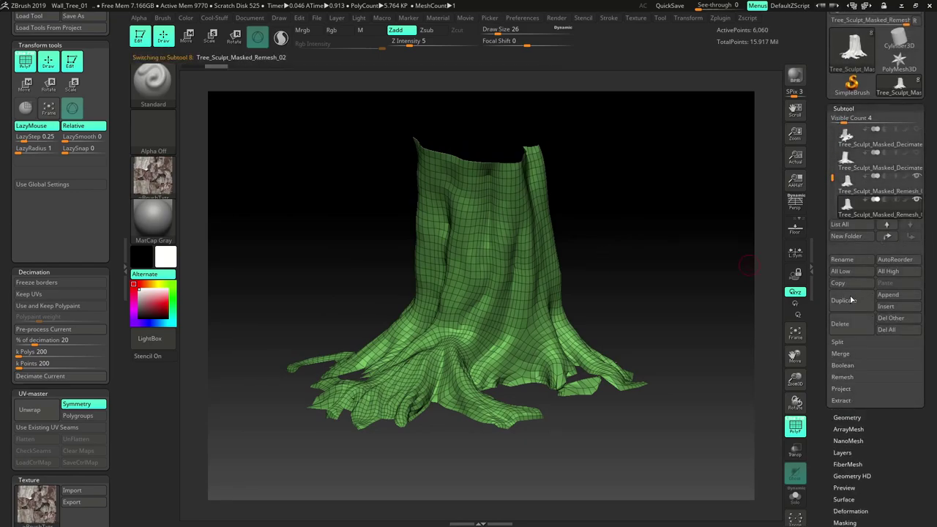
pyautogui.moveTo(920, 210)
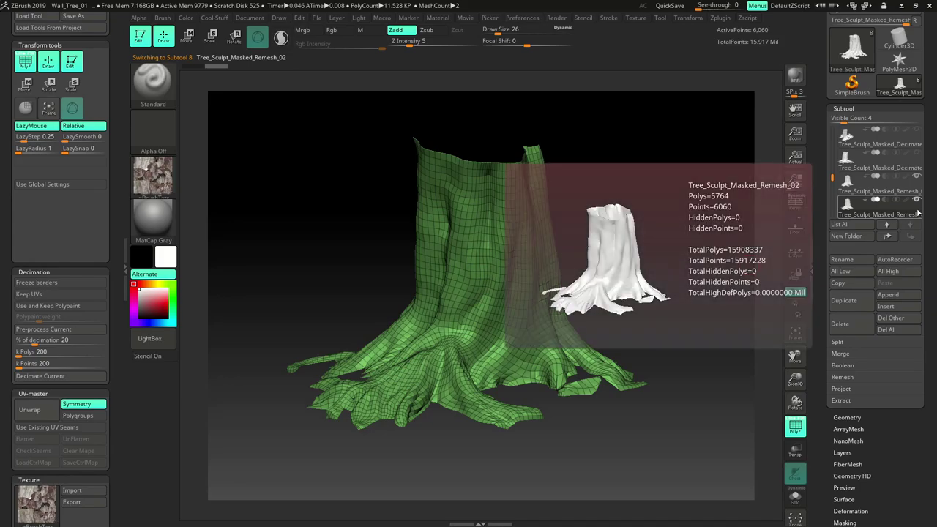
# Run ZRemesher on the new duplicate with the Half polygon count option and Adapt enabled
pyautogui.keyDown('alt'); pyautogui.moveTo(649, 276); pyautogui.dragTo(702, 300); pyautogui.keyUp('alt')
pyautogui.click(867, 417)
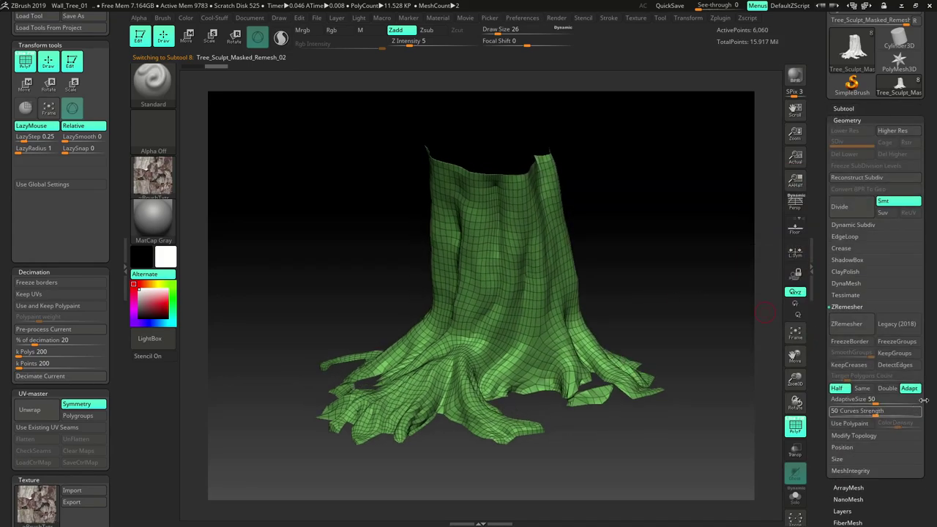
pyautogui.moveTo(929, 379); pyautogui.dragTo(930, 356)
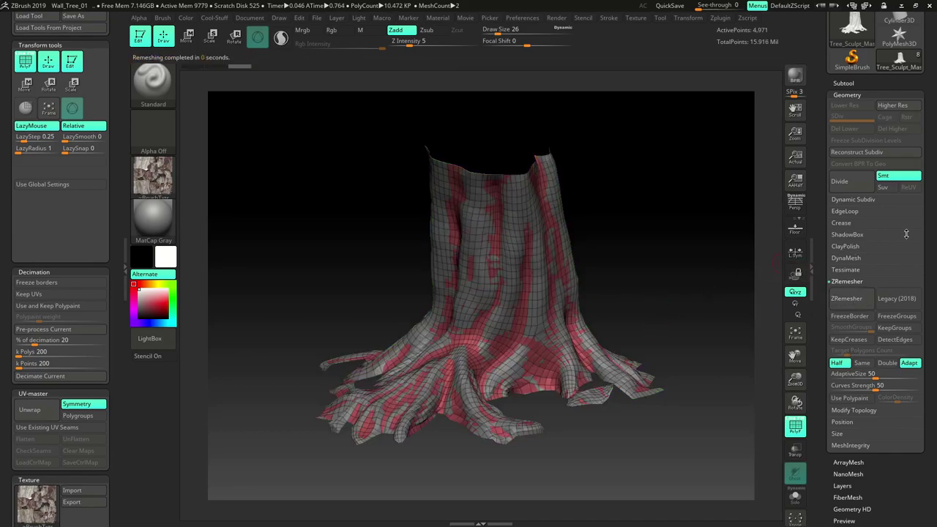
# Hide the earlier remeshed copy in the subtool list and examine the new copy's edge flow around the trunk
pyautogui.scroll(5, 929, 219)
pyautogui.click(846, 203)
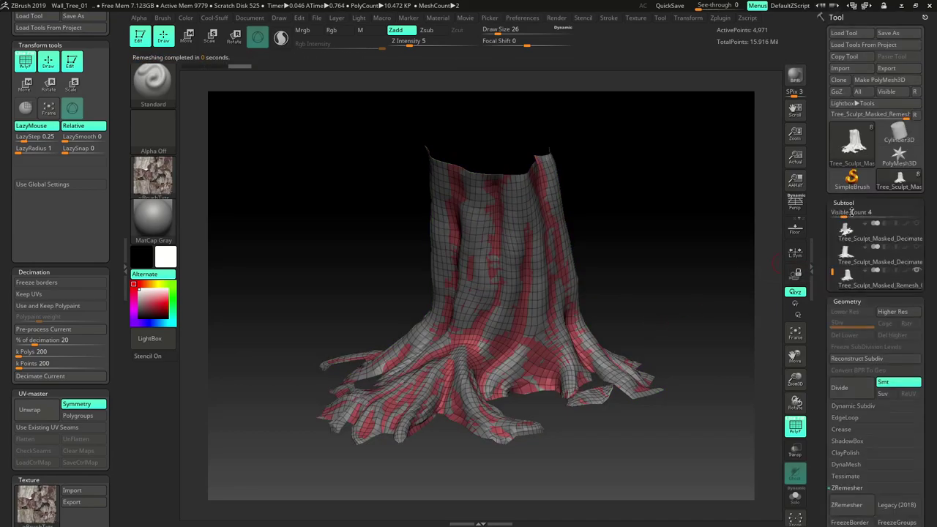
pyautogui.click(918, 271)
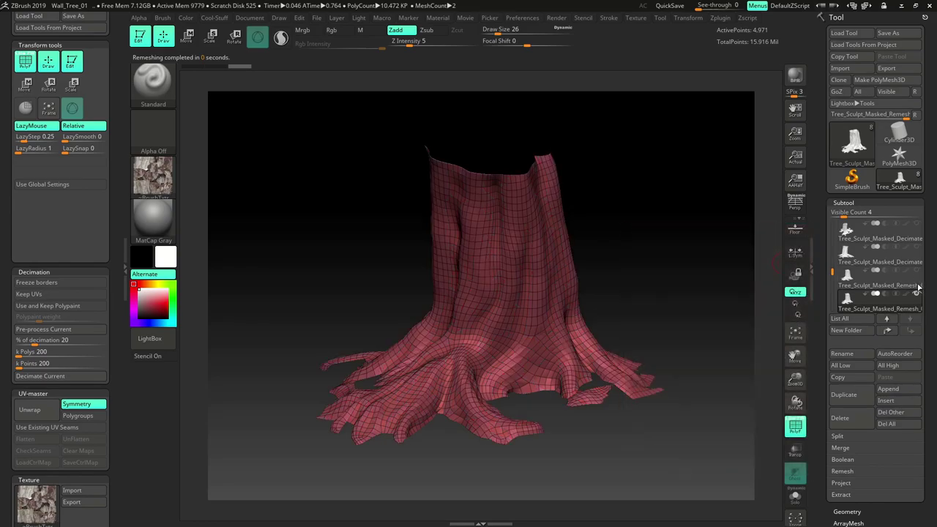
pyautogui.click(918, 293)
pyautogui.moveTo(641, 294); pyautogui.dragTo(668, 278)
pyautogui.keyDown('alt'); pyautogui.moveTo(679, 257); pyautogui.dragTo(720, 183); pyautogui.keyUp('alt')
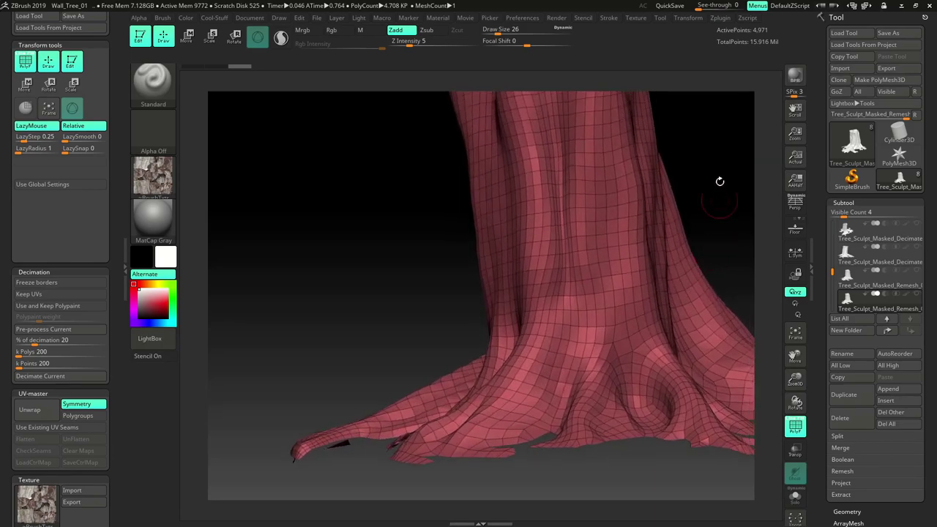
pyautogui.keyDown('alt'); pyautogui.moveTo(714, 144); pyautogui.dragTo(651, 200); pyautogui.keyUp('alt')
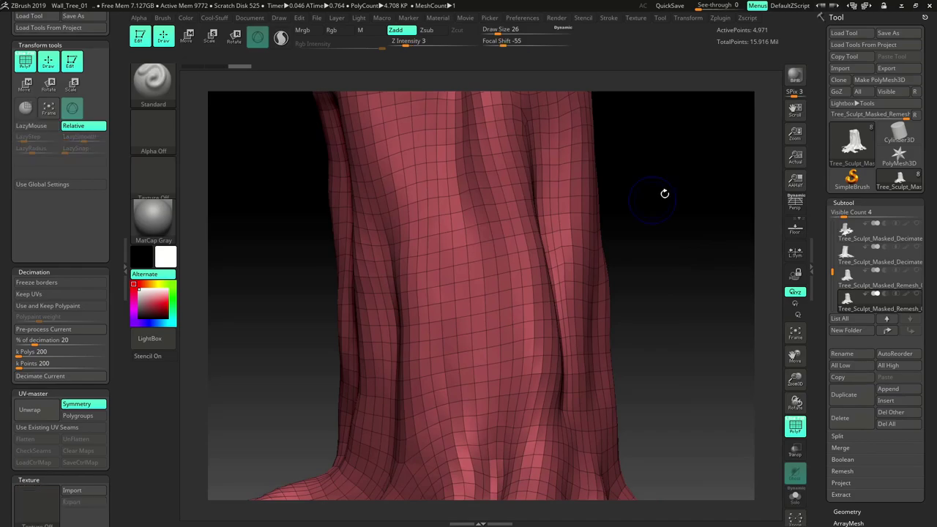
pyautogui.moveTo(649, 232); pyautogui.dragTo(630, 233)
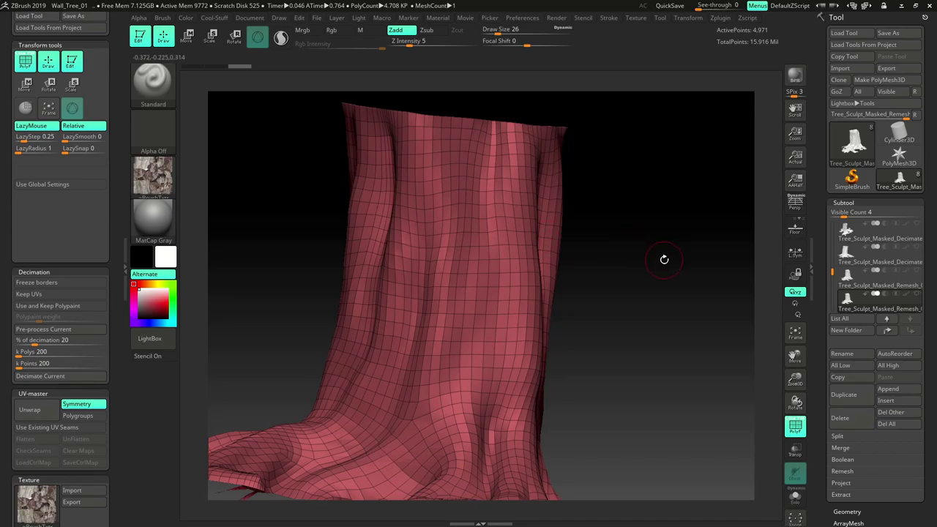
# Mark horizontal edge loops on a screen capture of the trunk with red lines, add a vertical arrow beside them, and discard the capture
pyautogui.press('Print')
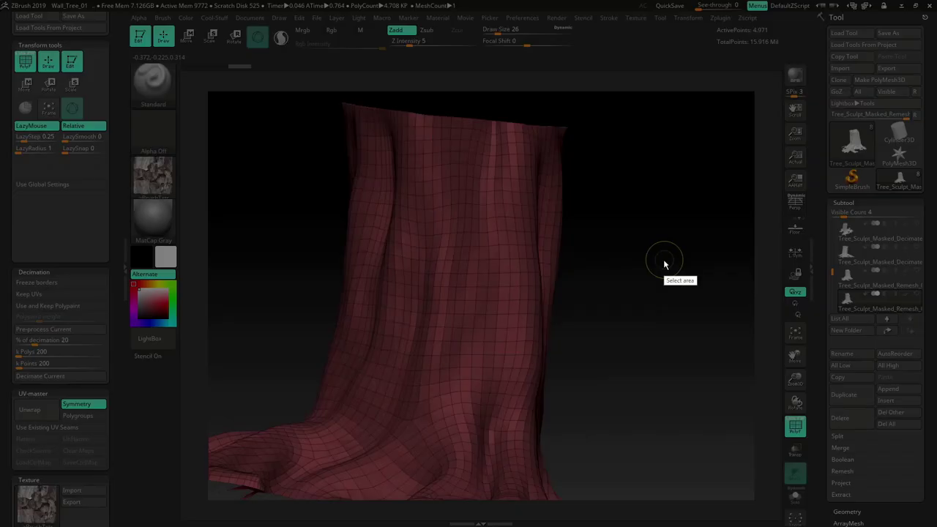
pyautogui.moveTo(221, 86); pyautogui.dragTo(668, 487)
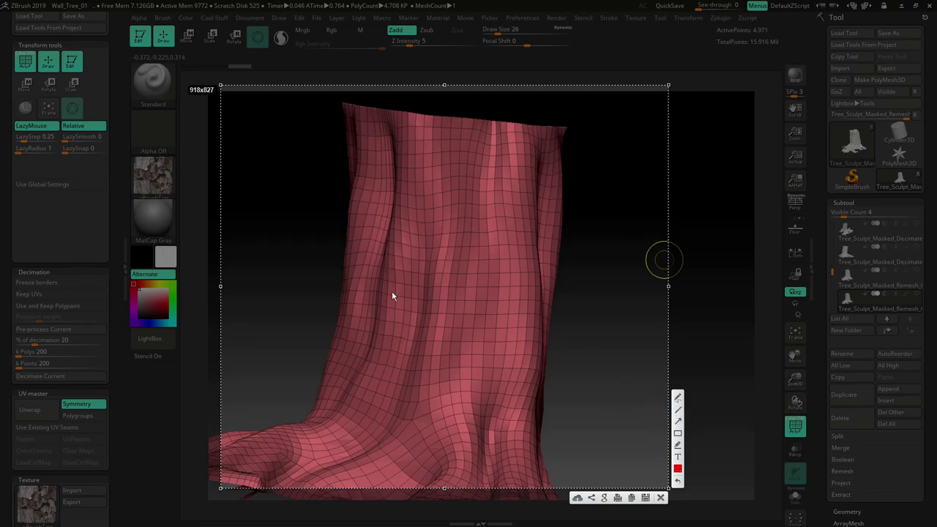
pyautogui.moveTo(346, 186); pyautogui.dragTo(572, 199)
pyautogui.moveTo(343, 213); pyautogui.dragTo(568, 226)
pyautogui.moveTo(344, 227); pyautogui.dragTo(582, 241)
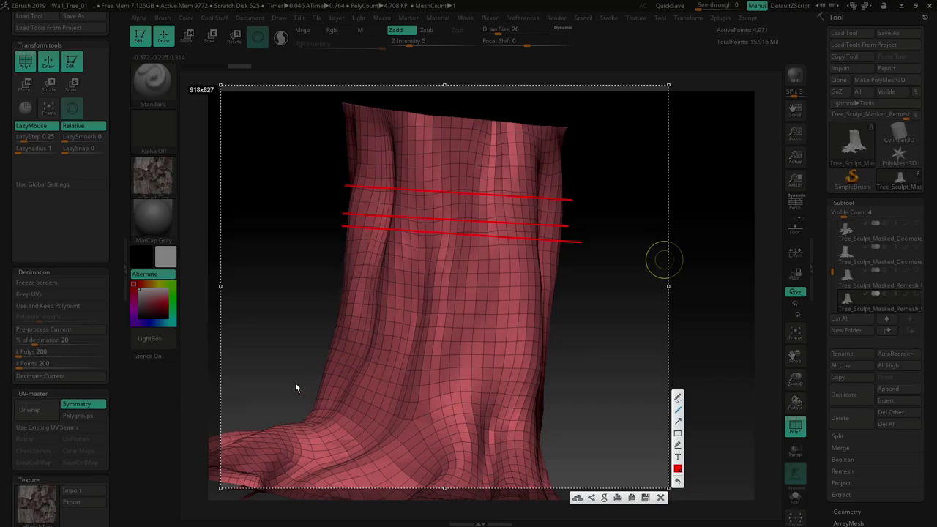
pyautogui.moveTo(264, 381); pyautogui.dragTo(607, 396)
pyautogui.moveTo(604, 382); pyautogui.dragTo(600, 167)
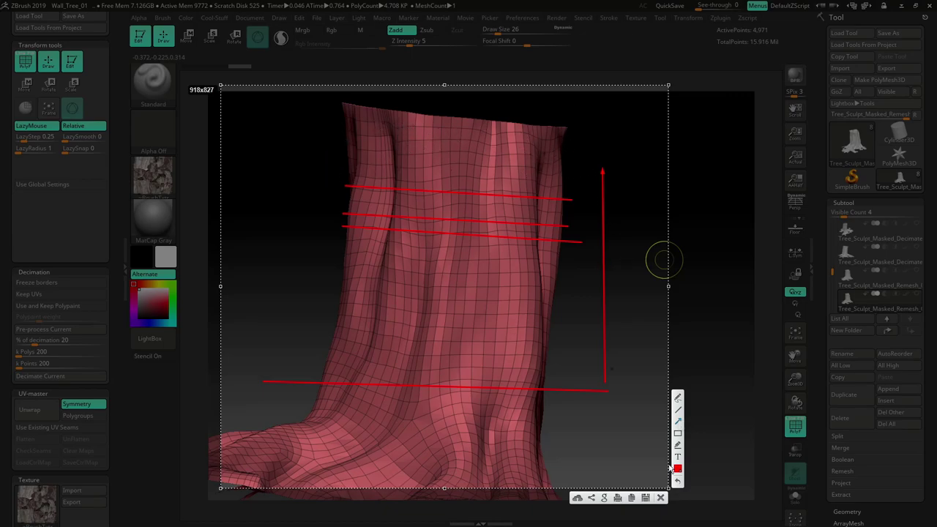
pyautogui.click(661, 498)
# Capture the trunk from another side, point a red arrow at the irregular polygons below the upper rim, and discard the capture
pyautogui.moveTo(608, 315)
pyautogui.mouseDown()
pyautogui.moveTo(559, 304)
pyautogui.moveTo(666, 293)
pyautogui.mouseUp()
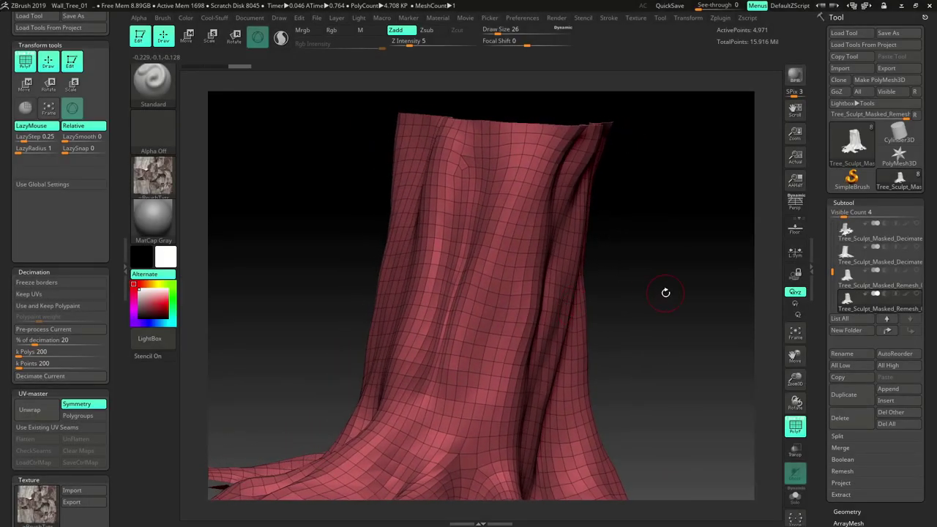
pyautogui.press('Print')
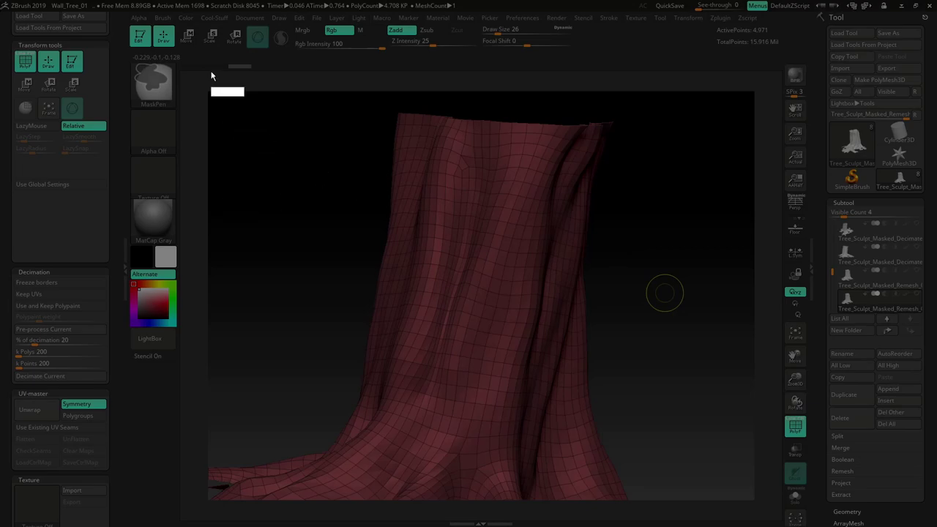
pyautogui.moveTo(212, 73); pyautogui.dragTo(699, 416)
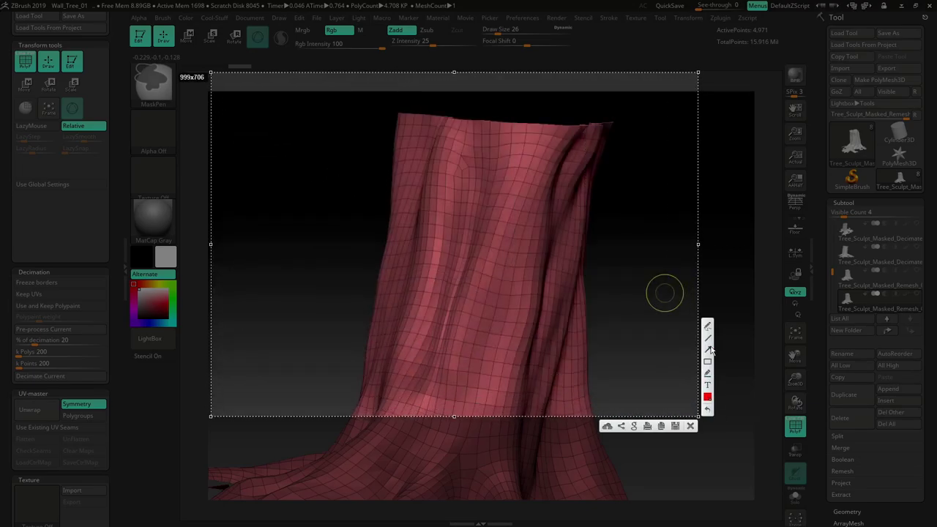
pyautogui.moveTo(305, 244); pyautogui.dragTo(462, 163)
pyautogui.click(690, 426)
pyautogui.moveTo(633, 280); pyautogui.dragTo(637, 251)
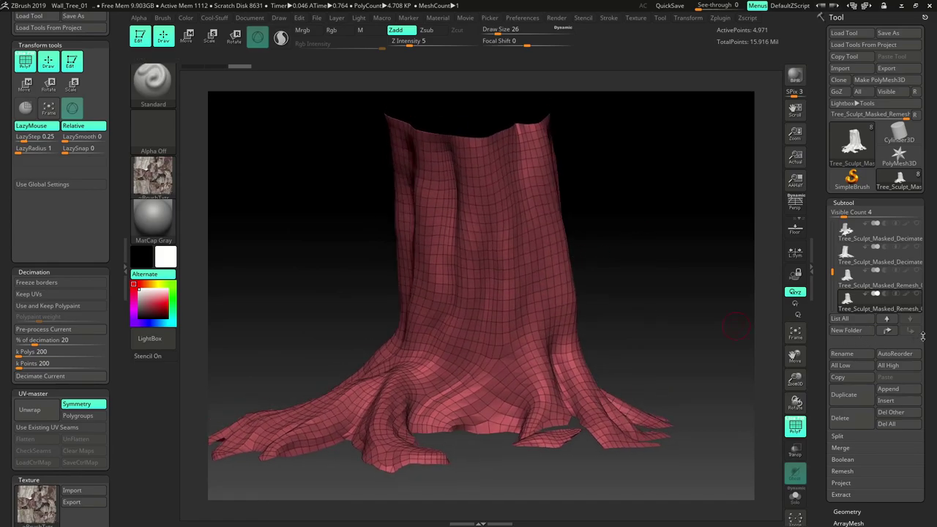
# Run ZRemesher on the duplicate again with Half and Adapt, and inspect the edge flow on the trunk and roots
pyautogui.moveTo(932, 322); pyautogui.dragTo(934, 252)
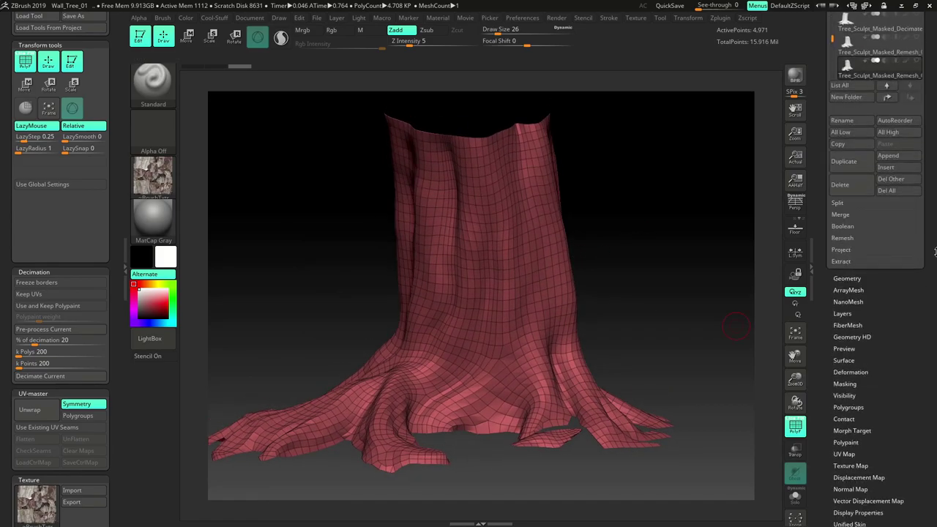
pyautogui.click(847, 279)
pyautogui.click(847, 200)
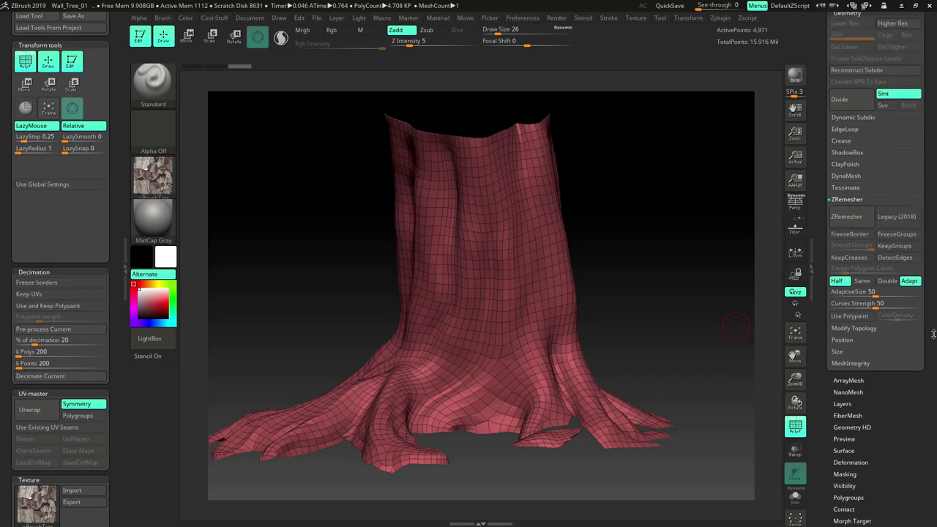
pyautogui.click(858, 219)
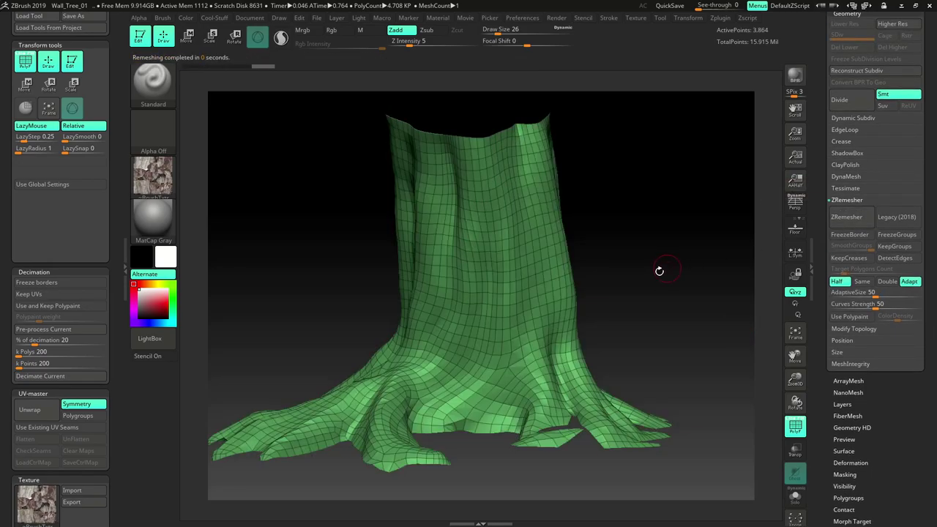
pyautogui.moveTo(654, 268); pyautogui.dragTo(487, 309)
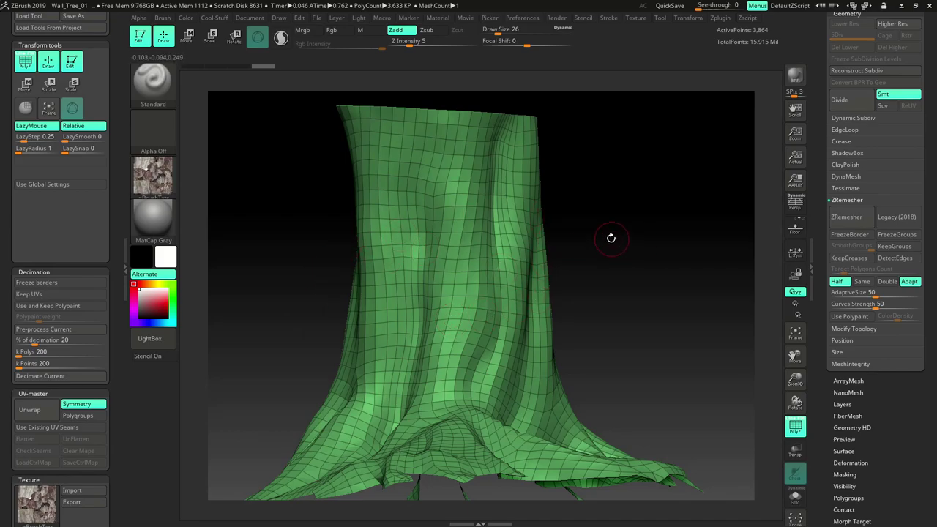
pyautogui.moveTo(611, 236); pyautogui.dragTo(617, 266)
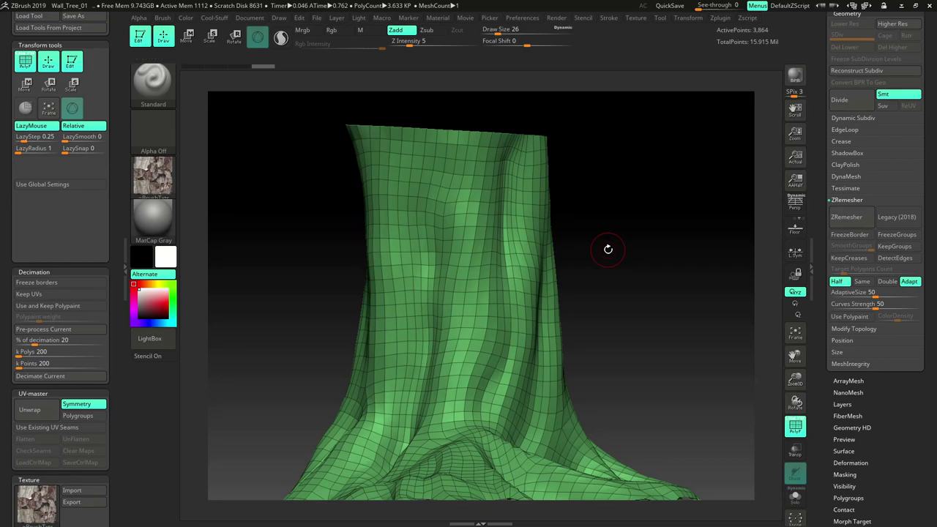
pyautogui.moveTo(615, 240)
pyautogui.mouseDown()
pyautogui.moveTo(614, 253)
pyautogui.moveTo(595, 248)
pyautogui.moveTo(681, 250)
pyautogui.moveTo(593, 238)
pyautogui.moveTo(474, 168)
pyautogui.mouseUp()
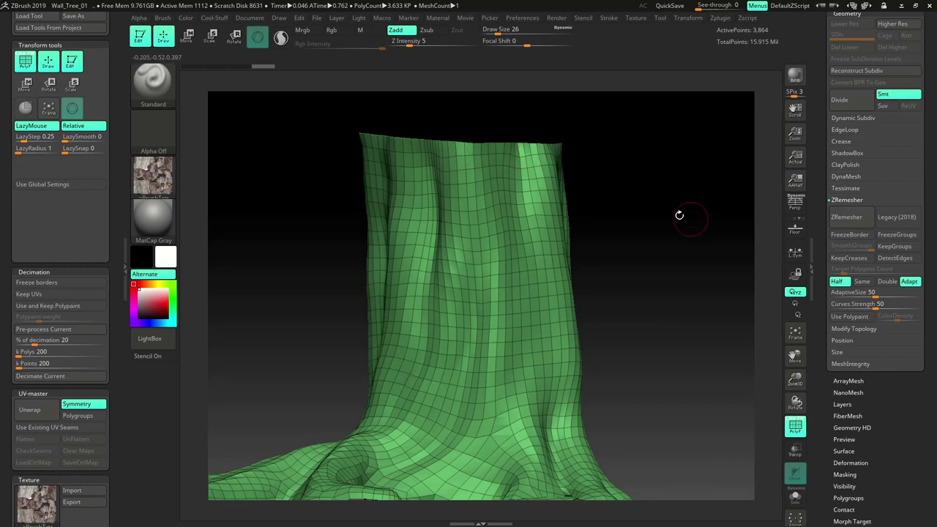
pyautogui.moveTo(681, 213); pyautogui.dragTo(527, 257)
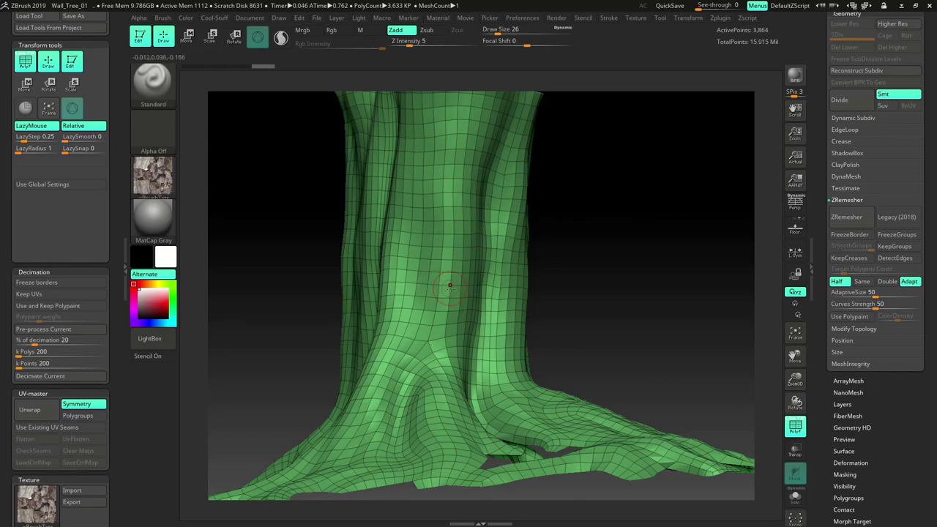
pyautogui.moveTo(449, 285)
pyautogui.mouseDown(button='right')
pyautogui.moveTo(604, 298)
pyautogui.moveTo(620, 271)
pyautogui.moveTo(607, 265)
pyautogui.moveTo(607, 251)
pyautogui.moveTo(606, 265)
pyautogui.moveTo(630, 272)
pyautogui.moveTo(613, 256)
pyautogui.moveTo(631, 263)
pyautogui.moveTo(612, 257)
pyautogui.moveTo(605, 268)
pyautogui.moveTo(613, 293)
pyautogui.moveTo(606, 266)
pyautogui.moveTo(613, 257)
pyautogui.moveTo(611, 265)
pyautogui.moveTo(629, 264)
pyautogui.mouseUp(button='right')
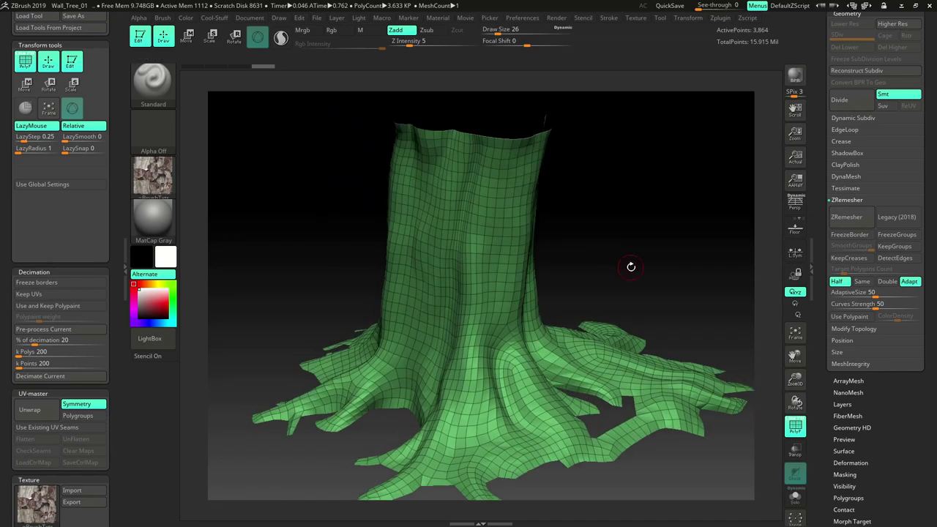
# Save the project over the existing Wall_Tree_01.ZPR file
pyautogui.hotkey('ctrl', 's')
pyautogui.click(619, 369)
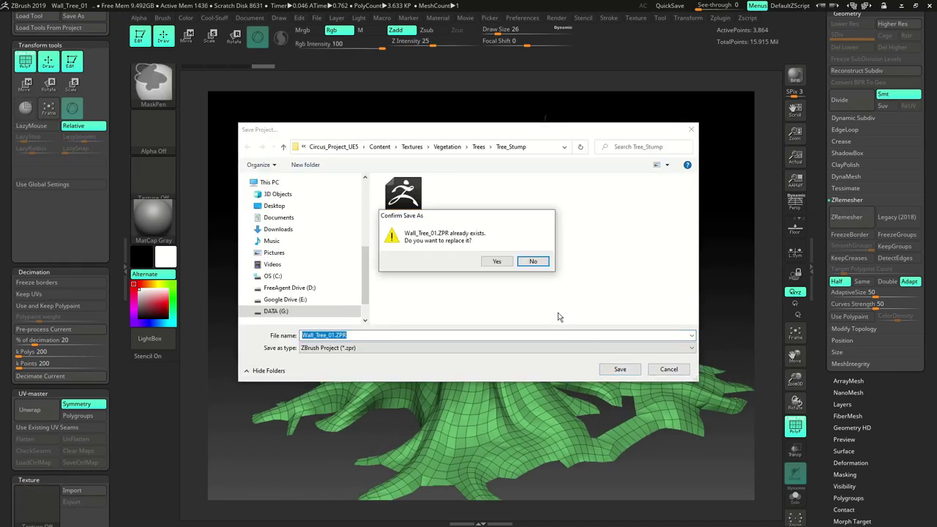
pyautogui.click(497, 261)
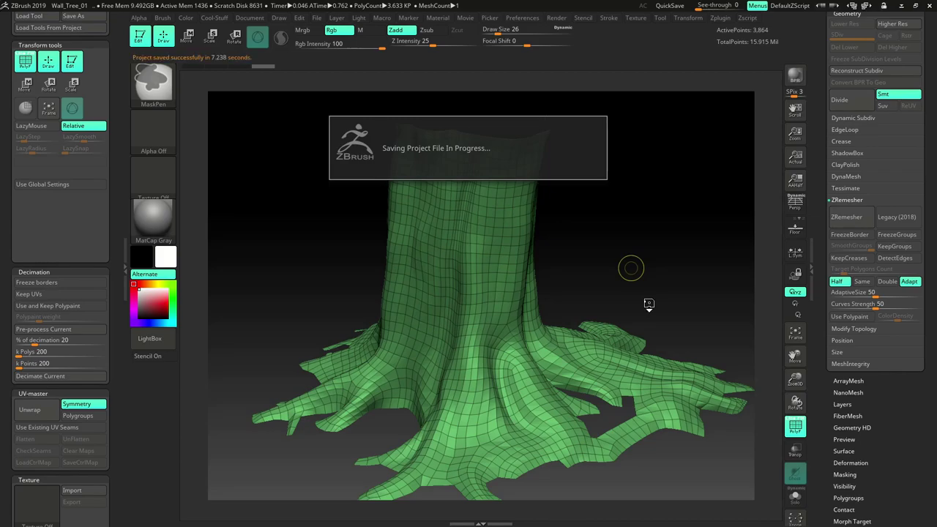
# Show the Tree_Sculpt_Masked_Cleanup subtool together with the low-poly remesh of the stump
pyautogui.moveTo(688, 294)
pyautogui.mouseDown()
pyautogui.moveTo(692, 285)
pyautogui.moveTo(670, 260)
pyautogui.mouseUp()
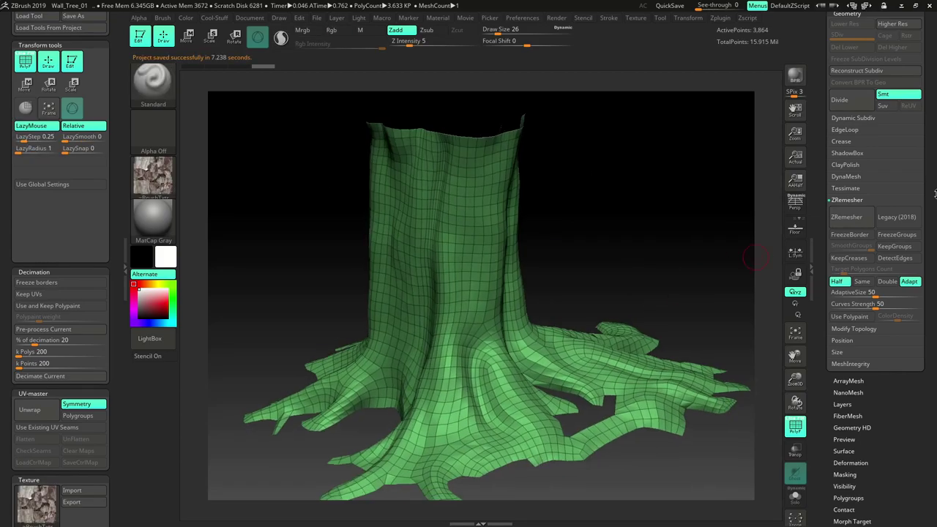
pyautogui.moveTo(929, 197); pyautogui.dragTo(928, 211)
pyautogui.scroll(3, 929, 210)
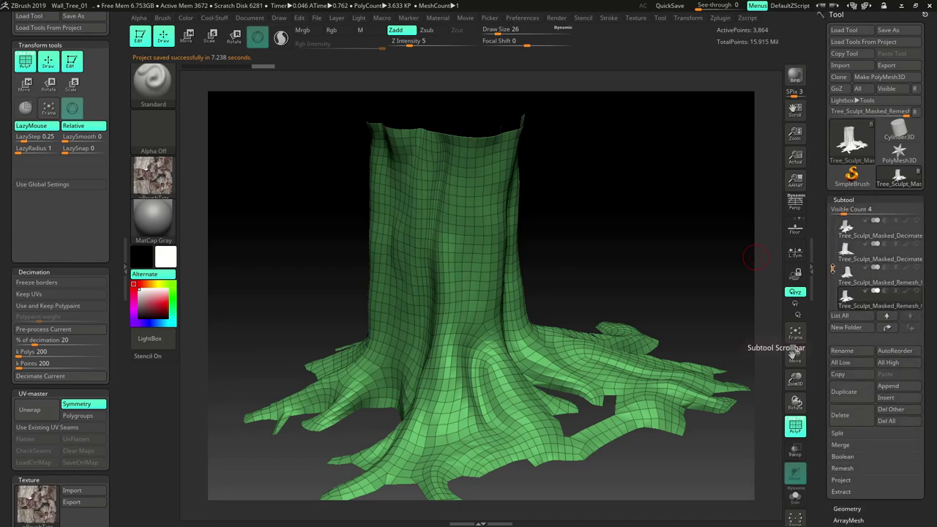
pyautogui.moveTo(833, 273); pyautogui.dragTo(833, 240)
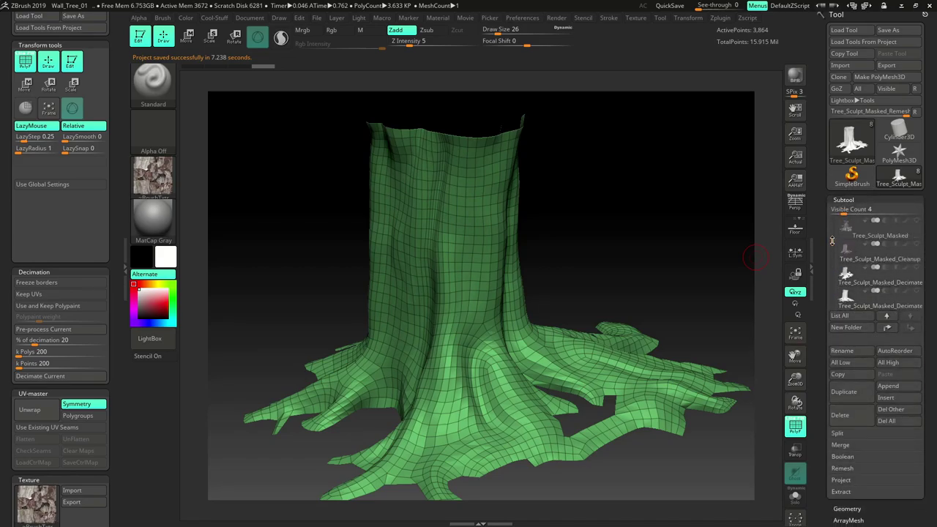
pyautogui.click(919, 245)
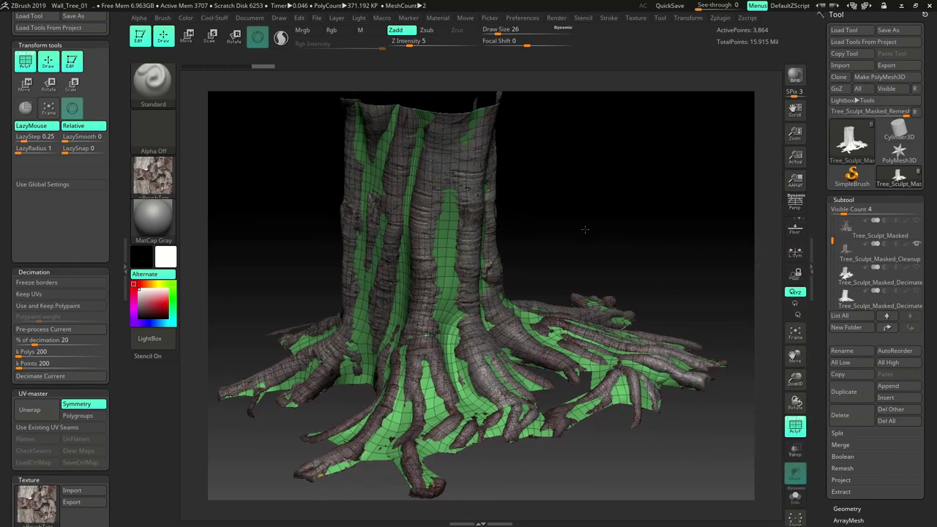
pyautogui.moveTo(585, 229)
pyautogui.mouseDown()
pyautogui.moveTo(571, 227)
pyautogui.moveTo(586, 230)
pyautogui.mouseUp()
pyautogui.keyDown('ctrl'); pyautogui.moveTo(586, 230); pyautogui.dragTo(687, 268, button='right'); pyautogui.keyUp('ctrl')
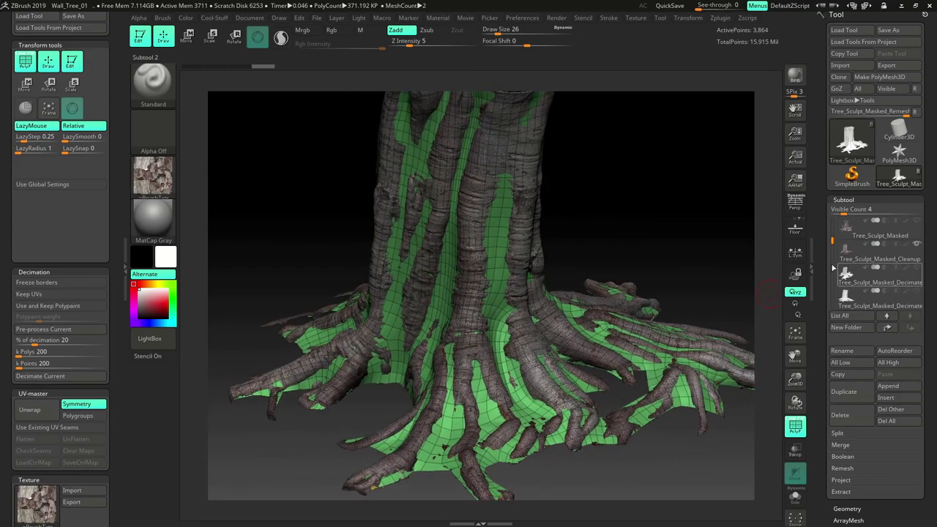
# Hide the polyframe wireframe and examine where the low-poly remesh and the cleanup sculpt overlap on the trunk
pyautogui.moveTo(833, 239); pyautogui.dragTo(833, 274)
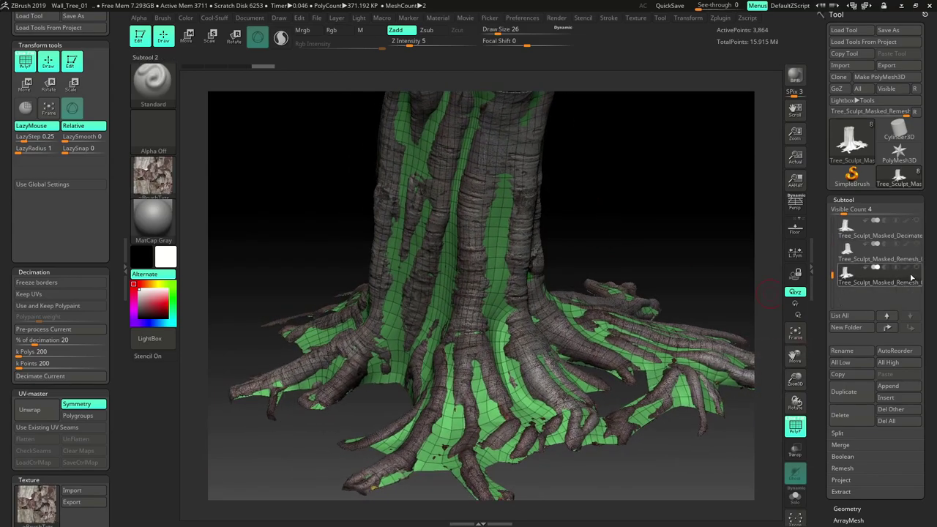
pyautogui.moveTo(672, 235)
pyautogui.mouseDown(button='right')
pyautogui.moveTo(640, 232)
pyautogui.moveTo(644, 245)
pyautogui.moveTo(604, 206)
pyautogui.moveTo(619, 236)
pyautogui.mouseUp(button='right')
pyautogui.click(796, 427)
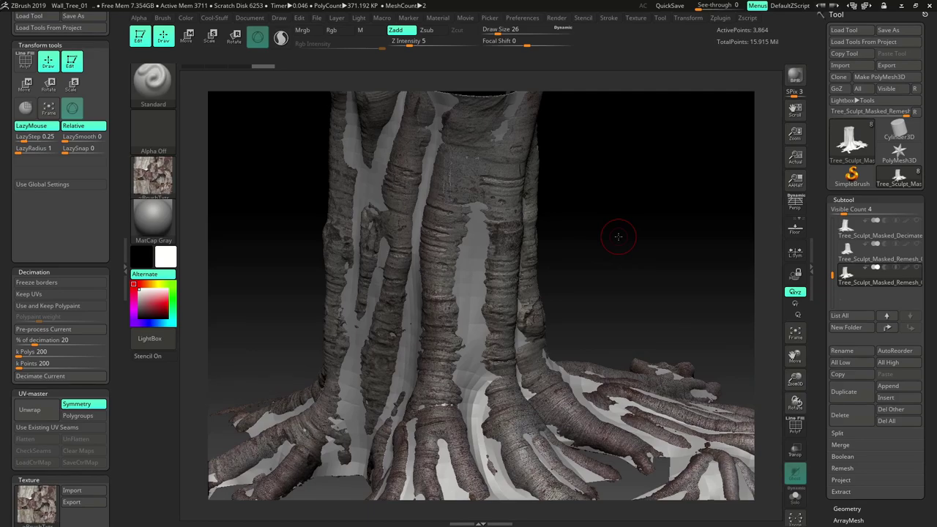
pyautogui.keyDown('ctrl'); pyautogui.moveTo(618, 237); pyautogui.dragTo(621, 244, button='right'); pyautogui.keyUp('ctrl')
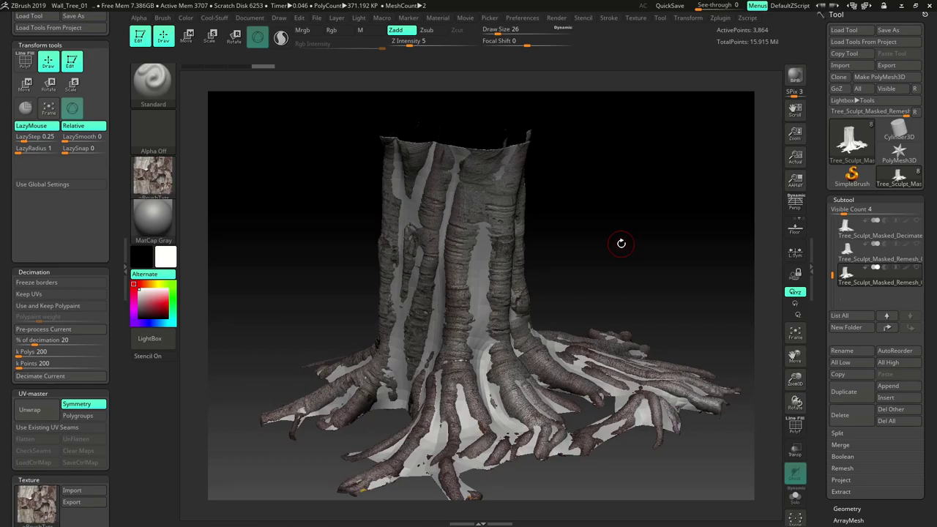
pyautogui.keyDown('alt'); pyautogui.moveTo(588, 260); pyautogui.dragTo(547, 253, button='right'); pyautogui.keyUp('alt')
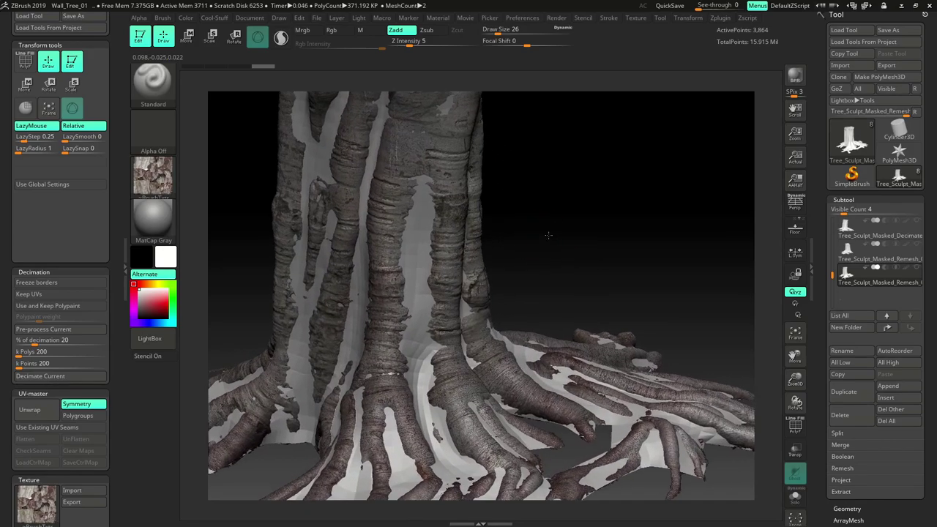
pyautogui.keyDown('alt'); pyautogui.moveTo(550, 215); pyautogui.dragTo(567, 247, button='right'); pyautogui.keyUp('alt')
pyautogui.moveTo(545, 264); pyautogui.dragTo(502, 255)
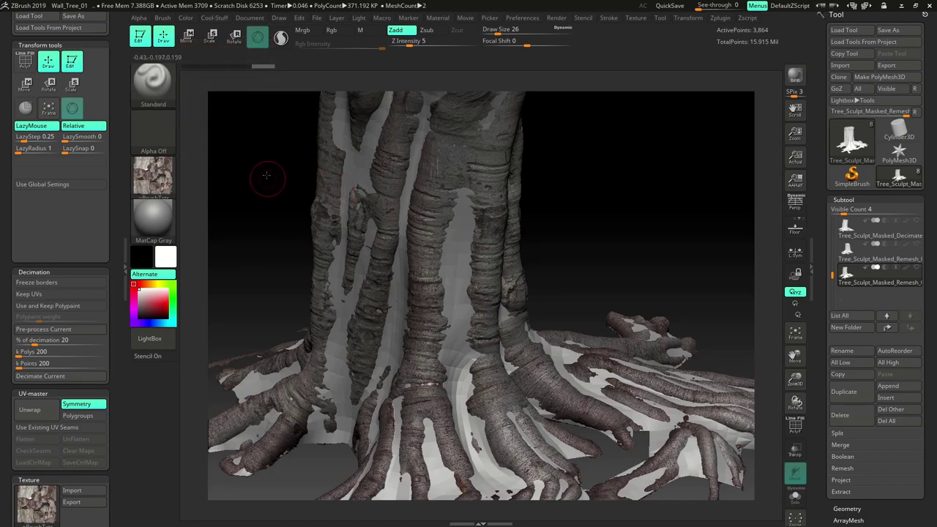
pyautogui.moveTo(267, 176)
pyautogui.mouseDown()
pyautogui.moveTo(269, 165)
pyautogui.moveTo(263, 183)
pyautogui.mouseUp()
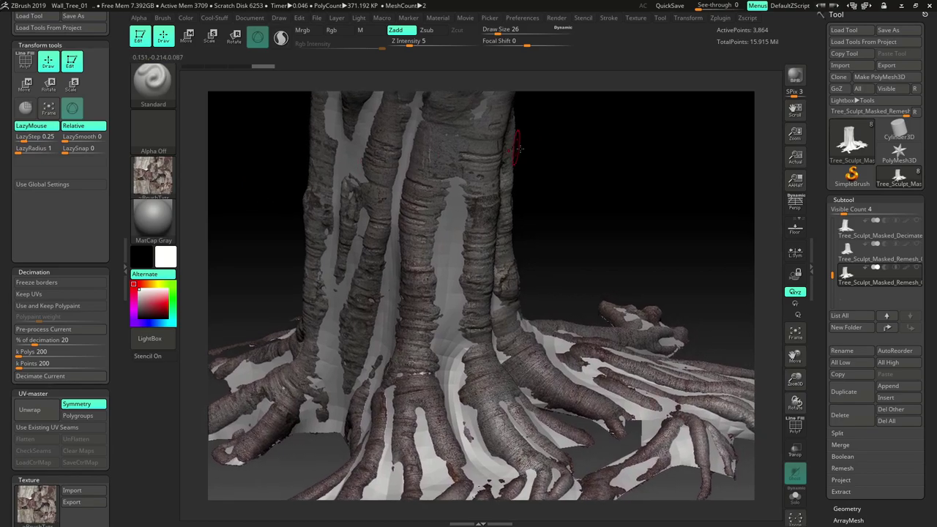
pyautogui.moveTo(581, 198)
pyautogui.mouseDown()
pyautogui.moveTo(575, 184)
pyautogui.moveTo(563, 199)
pyautogui.mouseUp()
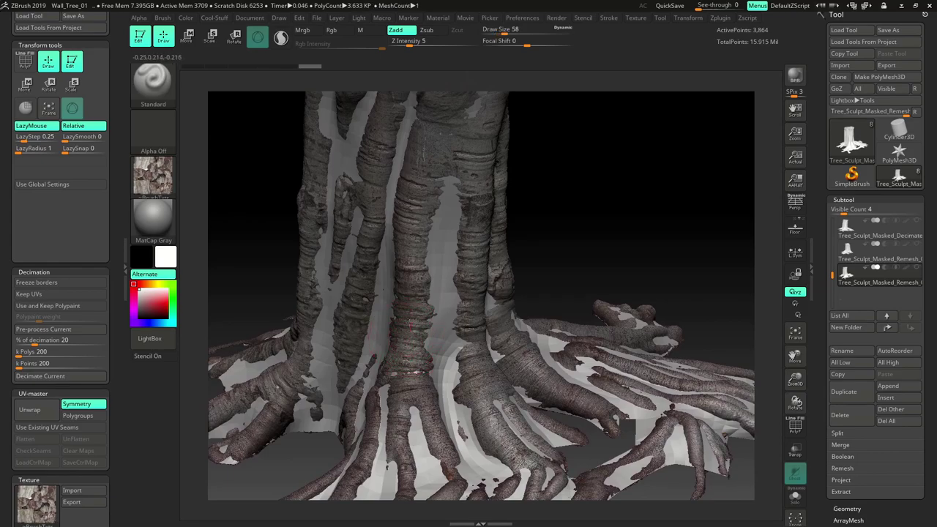
# Raise the low-poly surface along the front trunk ridge using the Standard brush at draw size 58 and Z intensity 10
pyautogui.click(416, 41)
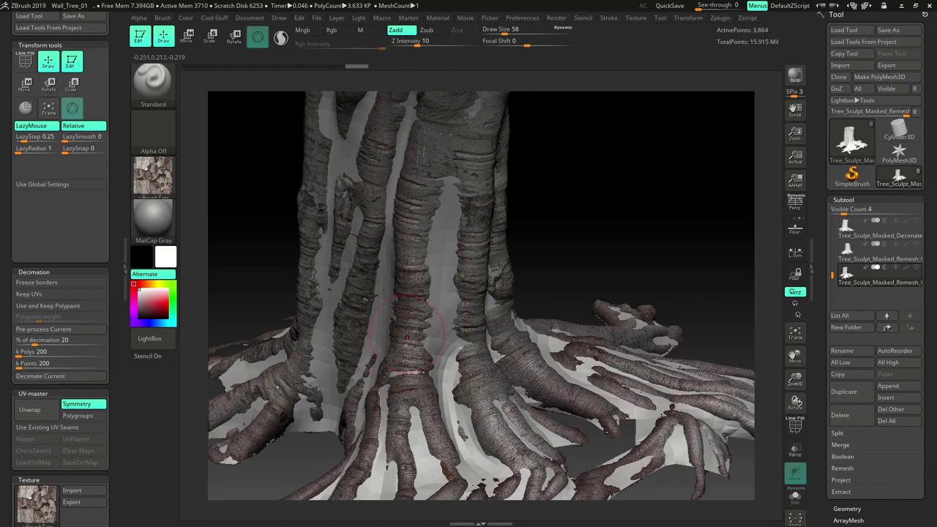
pyautogui.moveTo(406, 336); pyautogui.dragTo(414, 282)
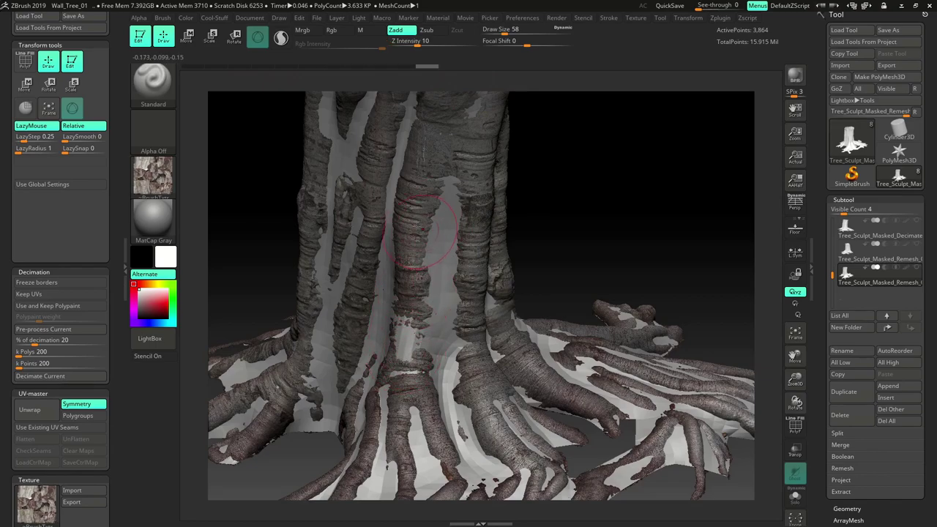
pyautogui.moveTo(396, 250); pyautogui.dragTo(415, 246)
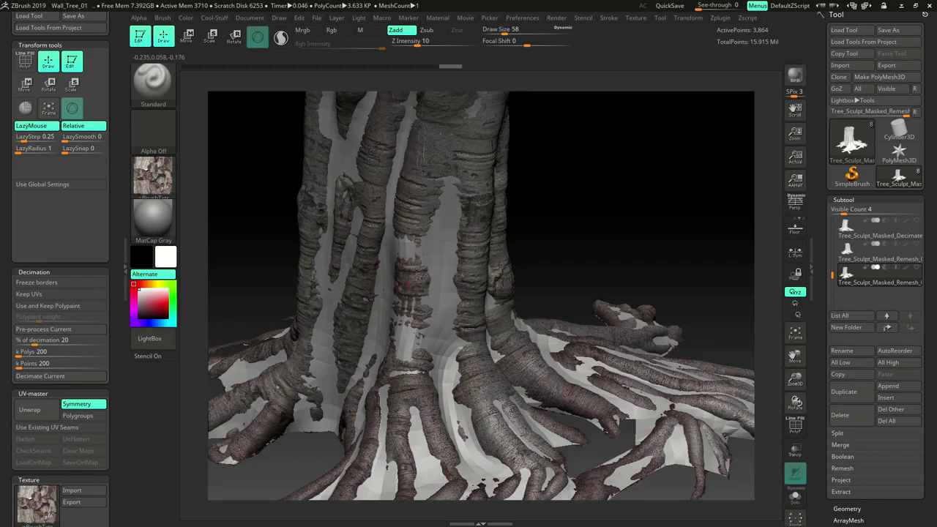
pyautogui.moveTo(408, 285); pyautogui.dragTo(417, 260)
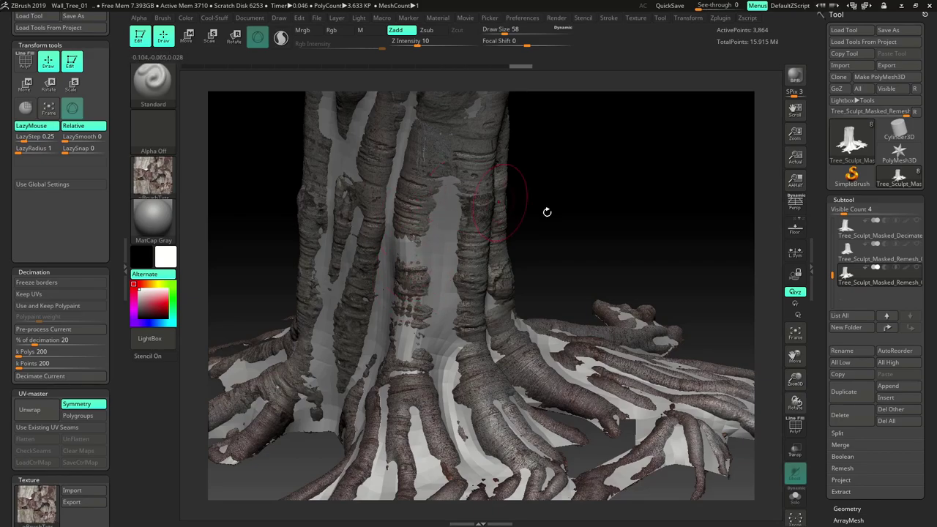
pyautogui.moveTo(596, 203)
pyautogui.mouseDown()
pyautogui.moveTo(559, 254)
pyautogui.moveTo(552, 249)
pyautogui.mouseUp()
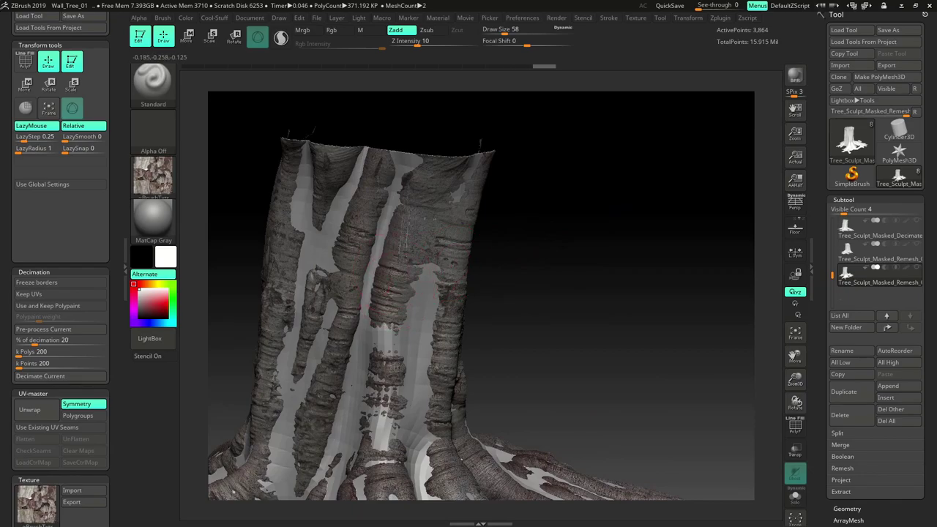
pyautogui.moveTo(401, 285); pyautogui.dragTo(407, 241)
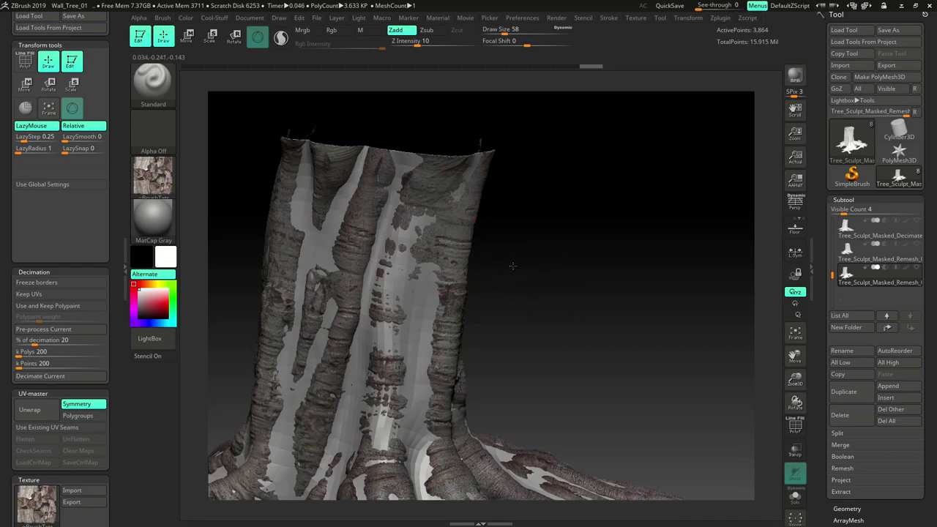
# Build up the broad neighbouring trunk ridge below the rim so the low-poly surface meets the sculpt
pyautogui.moveTo(513, 266)
pyautogui.mouseDown()
pyautogui.moveTo(546, 243)
pyautogui.moveTo(572, 254)
pyautogui.mouseUp()
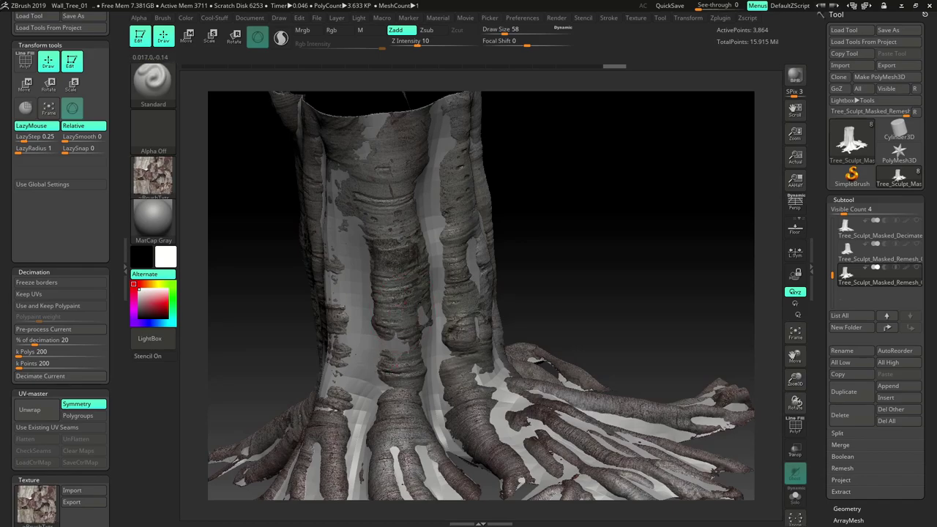
pyautogui.moveTo(555, 239); pyautogui.dragTo(484, 249)
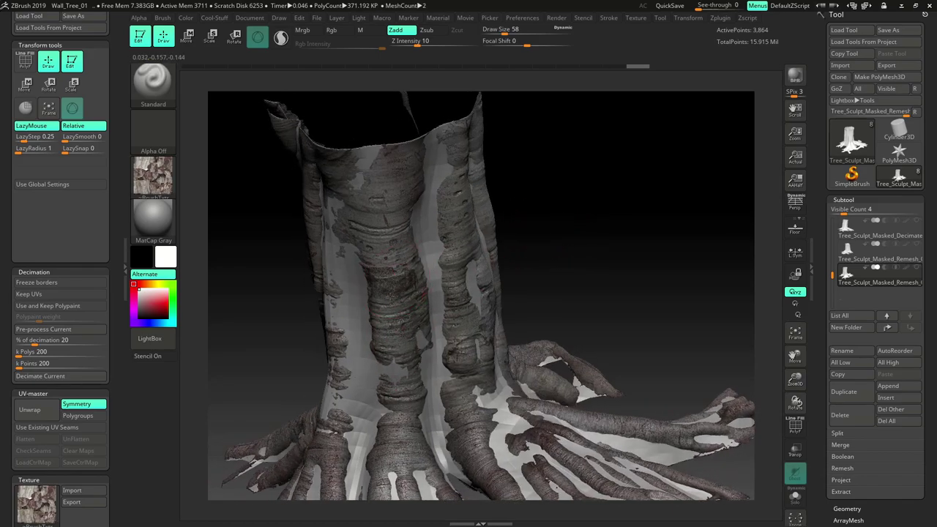
pyautogui.moveTo(374, 281); pyautogui.dragTo(384, 310)
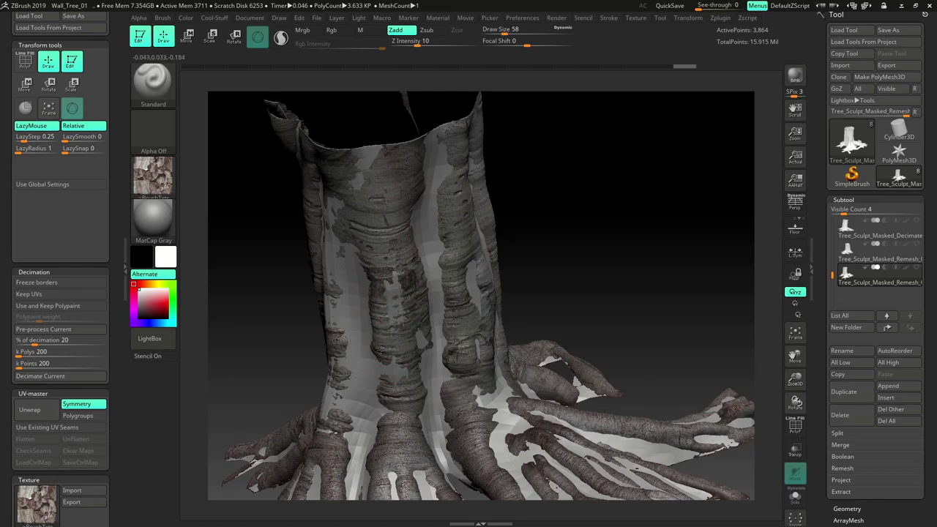
pyautogui.moveTo(558, 195); pyautogui.dragTo(390, 249)
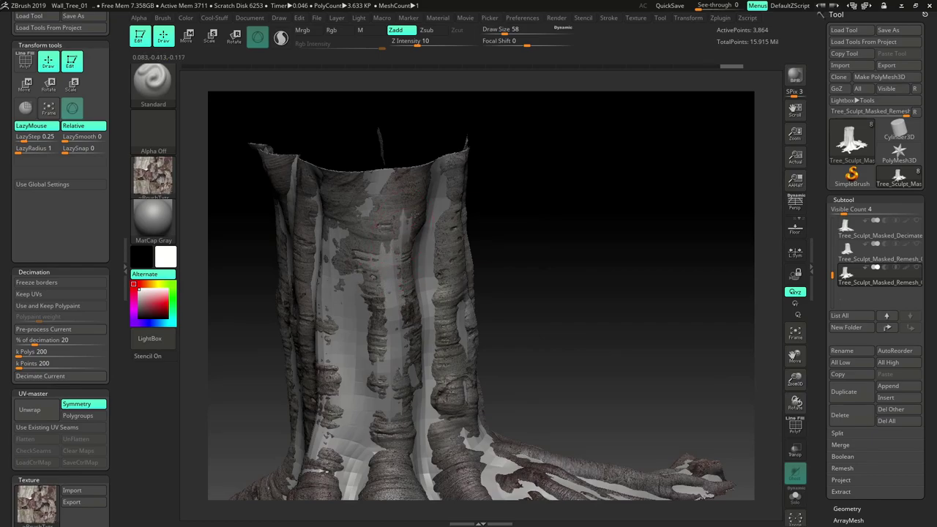
pyautogui.moveTo(563, 209)
pyautogui.mouseDown()
pyautogui.moveTo(514, 217)
pyautogui.moveTo(530, 241)
pyautogui.moveTo(516, 242)
pyautogui.moveTo(535, 235)
pyautogui.moveTo(449, 322)
pyautogui.mouseUp()
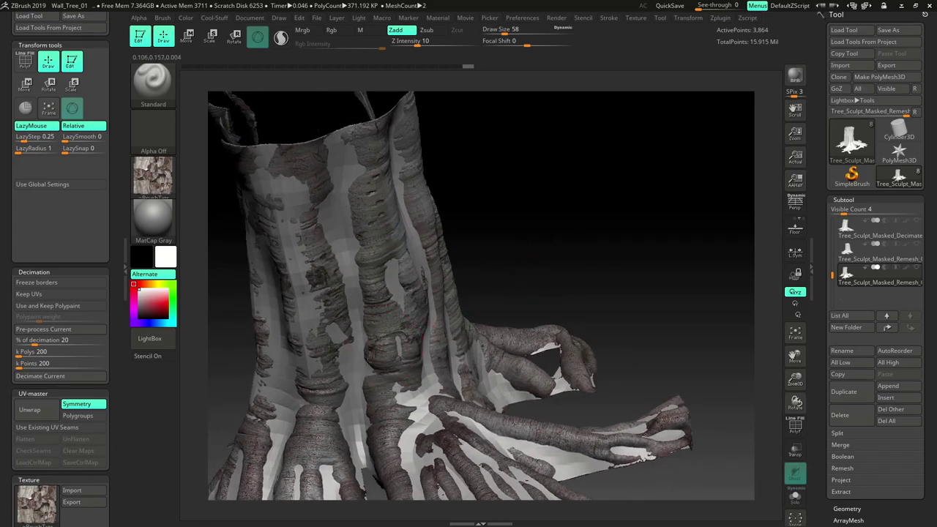
# Raise the low-poly surface along the narrower side ridges from the rim down toward the roots
pyautogui.moveTo(401, 342)
pyautogui.mouseDown()
pyautogui.moveTo(383, 370)
pyautogui.moveTo(400, 366)
pyautogui.mouseUp()
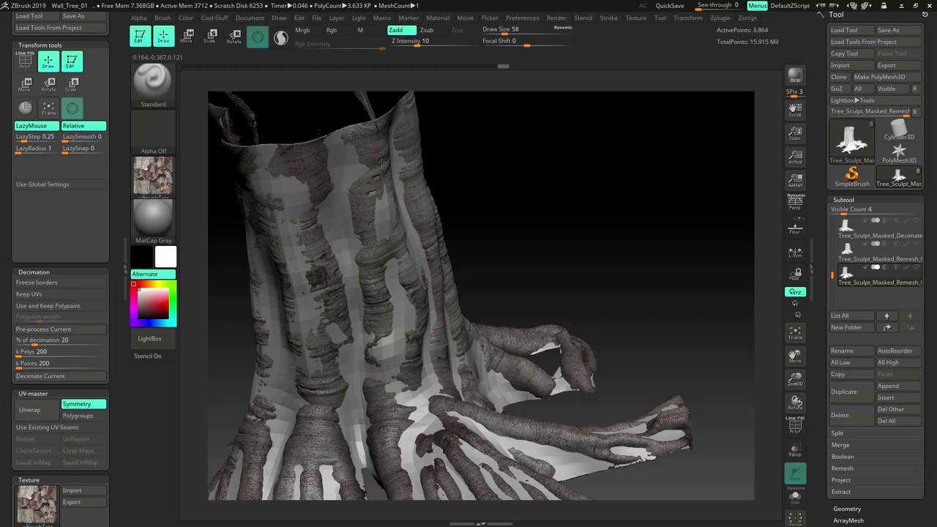
pyautogui.moveTo(378, 183); pyautogui.dragTo(369, 227)
pyautogui.moveTo(372, 267); pyautogui.dragTo(380, 333)
pyautogui.moveTo(516, 241)
pyautogui.mouseDown()
pyautogui.moveTo(521, 207)
pyautogui.moveTo(542, 212)
pyautogui.mouseUp()
pyautogui.moveTo(318, 154); pyautogui.dragTo(355, 180)
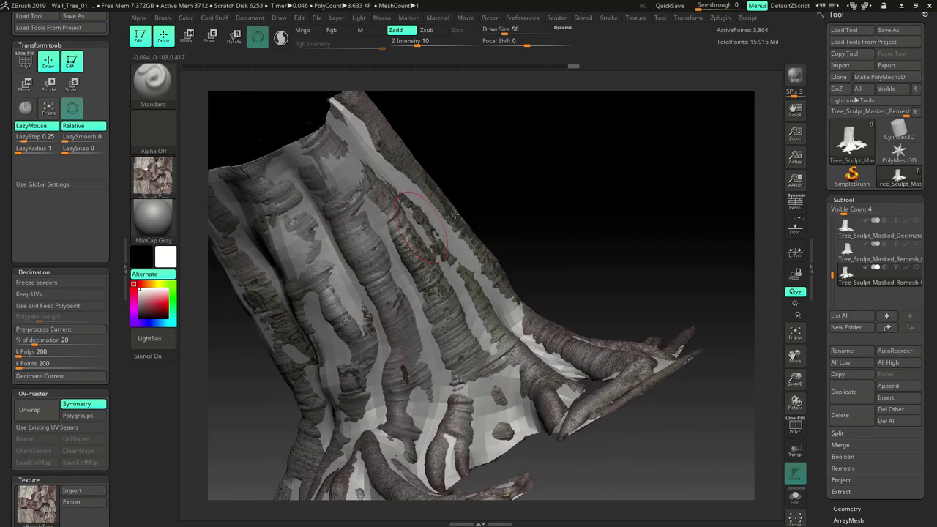
pyautogui.moveTo(542, 219); pyautogui.dragTo(513, 220)
pyautogui.moveTo(373, 235); pyautogui.dragTo(389, 293)
# Reduce the Standard brush to draw size 42 and build up the remaining ridges around the other side of the trunk
pyautogui.moveTo(567, 183)
pyautogui.mouseDown()
pyautogui.moveTo(615, 177)
pyautogui.moveTo(538, 153)
pyautogui.moveTo(377, 231)
pyautogui.mouseUp()
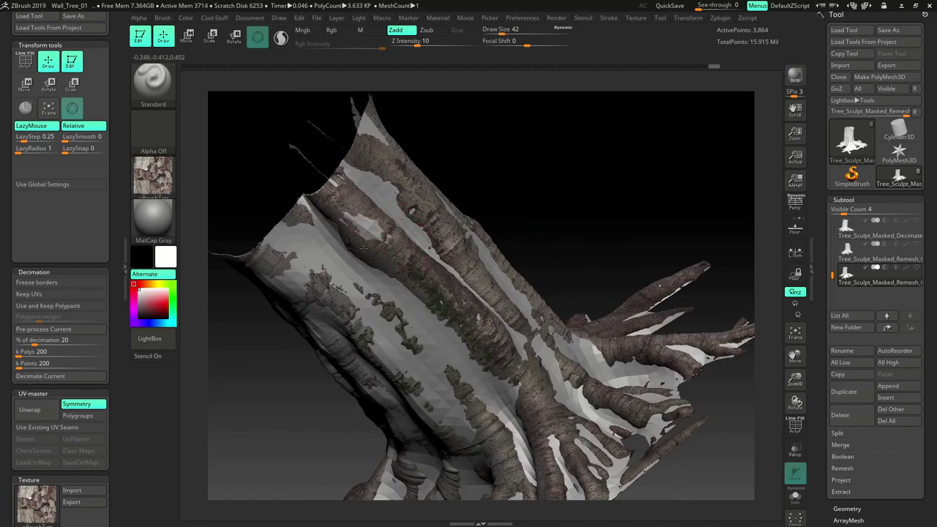
pyautogui.moveTo(447, 279)
pyautogui.mouseDown()
pyautogui.moveTo(502, 377)
pyautogui.moveTo(545, 416)
pyautogui.mouseUp()
pyautogui.moveTo(615, 238)
pyautogui.mouseDown()
pyautogui.moveTo(575, 242)
pyautogui.moveTo(568, 213)
pyautogui.mouseUp()
pyautogui.moveTo(399, 189); pyautogui.dragTo(446, 249)
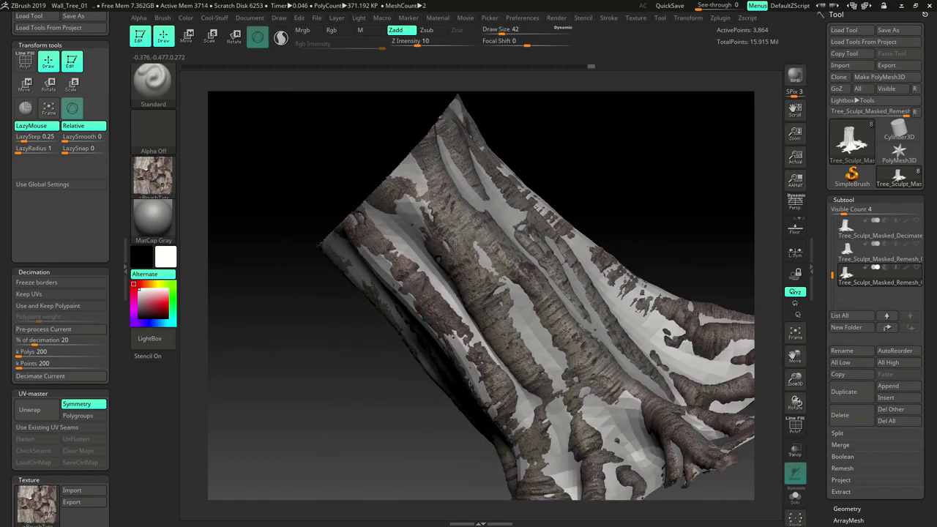
pyautogui.moveTo(556, 227)
pyautogui.mouseDown()
pyautogui.moveTo(463, 357)
pyautogui.moveTo(591, 185)
pyautogui.moveTo(601, 238)
pyautogui.moveTo(512, 212)
pyautogui.moveTo(388, 212)
pyautogui.moveTo(427, 223)
pyautogui.moveTo(526, 305)
pyautogui.moveTo(362, 368)
pyautogui.moveTo(380, 352)
pyautogui.mouseUp()
pyautogui.moveTo(548, 364); pyautogui.dragTo(558, 321)
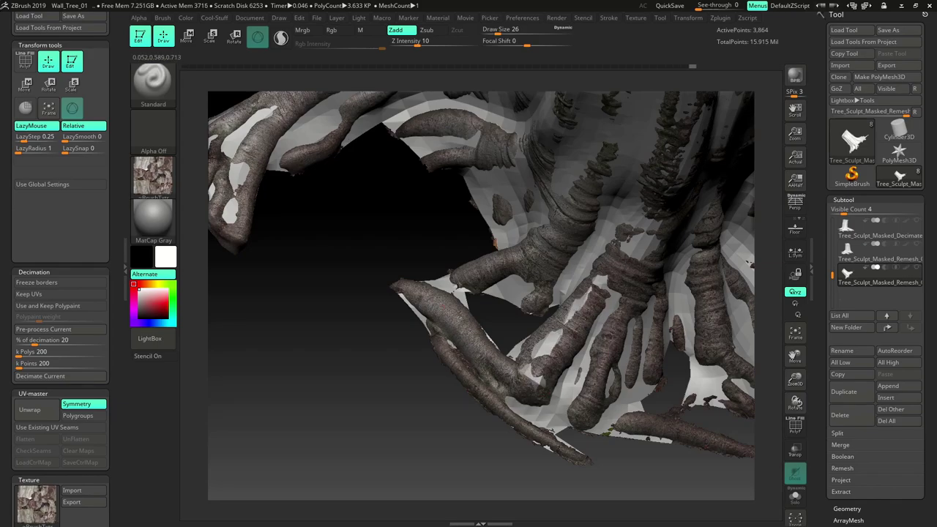
# Raise the low-poly surface over the roots fanning out at the trunk's base with the brush at draw size 34
pyautogui.moveTo(558, 321); pyautogui.dragTo(470, 284, button='right')
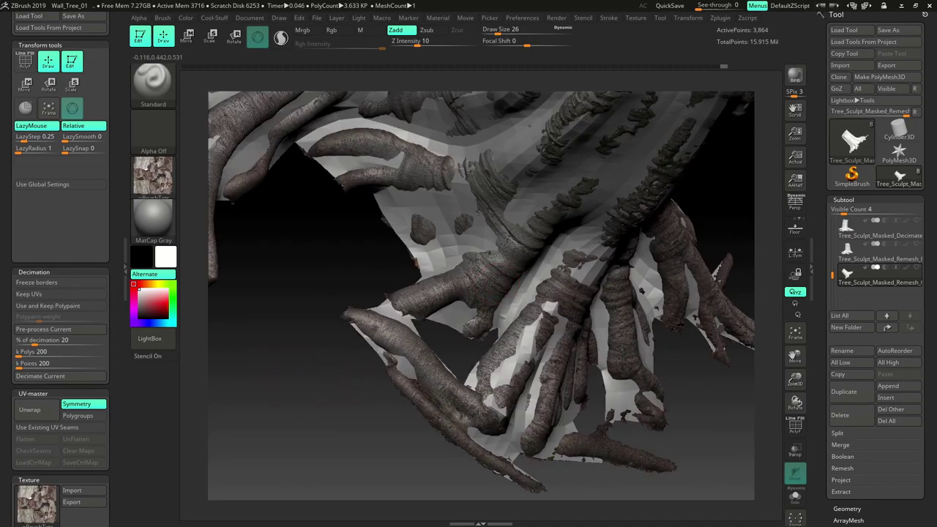
pyautogui.moveTo(309, 335)
pyautogui.keyDown('alt'); pyautogui.mouseDown()
pyautogui.moveTo(298, 359)
pyautogui.moveTo(318, 330)
pyautogui.moveTo(631, 366)
pyautogui.mouseUp(); pyautogui.keyUp('alt')
pyautogui.hotkey('ctrl', 'z')
pyautogui.hotkey('ctrl', 'z')
pyautogui.hotkey('ctrl', 'z')
pyautogui.hotkey('ctrl', 'z')
pyautogui.hotkey('ctrl', 'z')
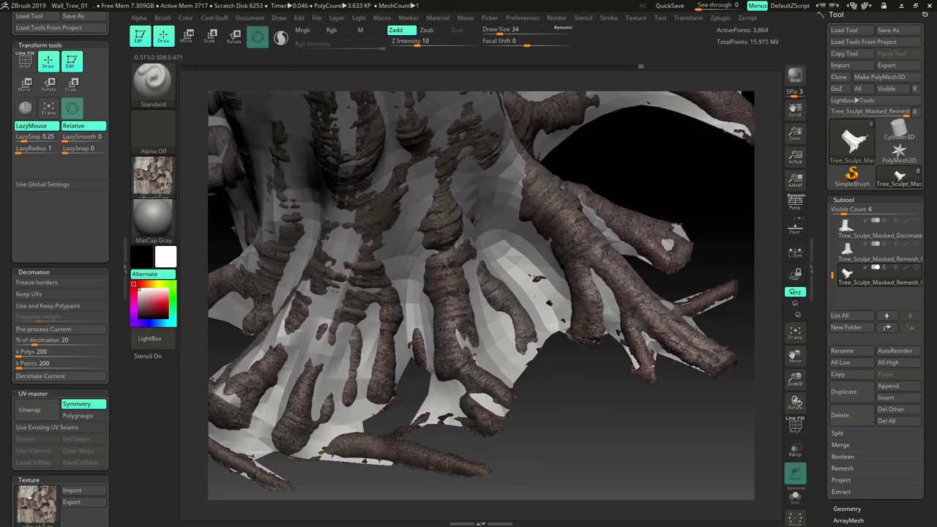
# Continue building up the low-poly surface over the lower trunk and the large branching root beside it
pyautogui.hotkey('ctrl', 'shift', 'z')
pyautogui.hotkey('ctrl', 'shift', 'z')
pyautogui.hotkey('ctrl', 'shift', 'z')
pyautogui.hotkey('ctrl', 'shift', 'z')
pyautogui.hotkey('ctrl', 'shift', 'z')
pyautogui.hotkey('ctrl', 'shift', 'z')
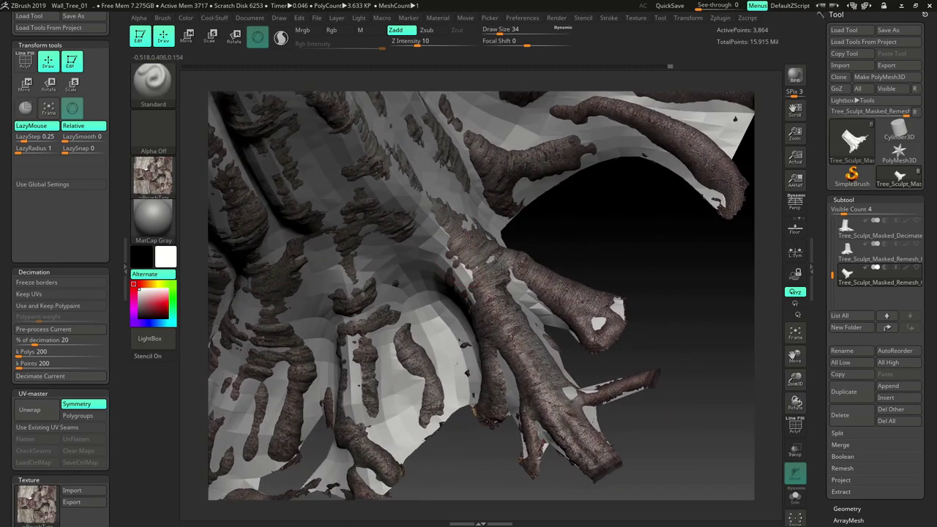
pyautogui.hotkey('ctrl', 'shift', 'z')
pyautogui.hotkey('ctrl', 'shift', 'z')
pyautogui.hotkey('ctrl', 'shift', 'z')
pyautogui.hotkey('ctrl', 'shift', 'z')
pyautogui.hotkey('ctrl', 'shift', 'z')
pyautogui.hotkey('ctrl', 'shift', 'z')
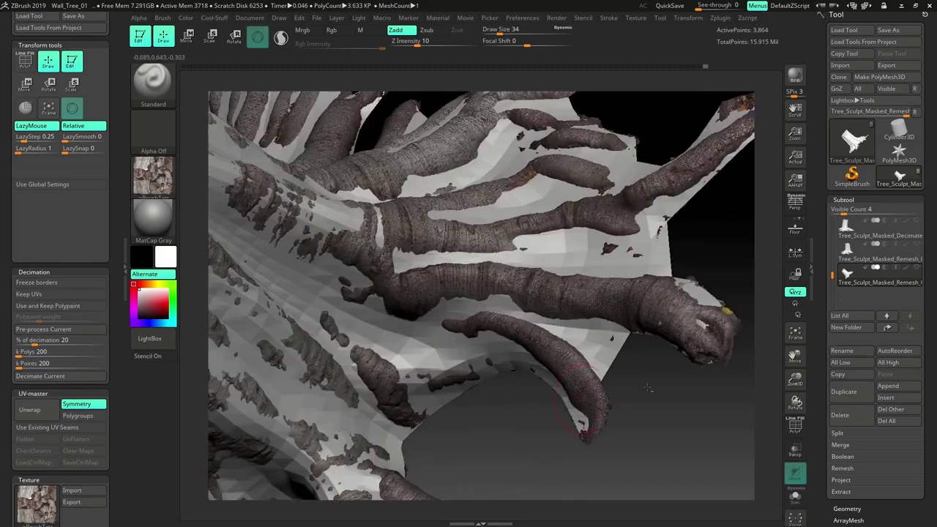
# Build up the low-poly surface over the long forked roots and their junctions, and check the whole stump against the sculpt
pyautogui.moveTo(648, 388); pyautogui.dragTo(385, 376)
pyautogui.moveTo(551, 378); pyautogui.dragTo(554, 447, button='right')
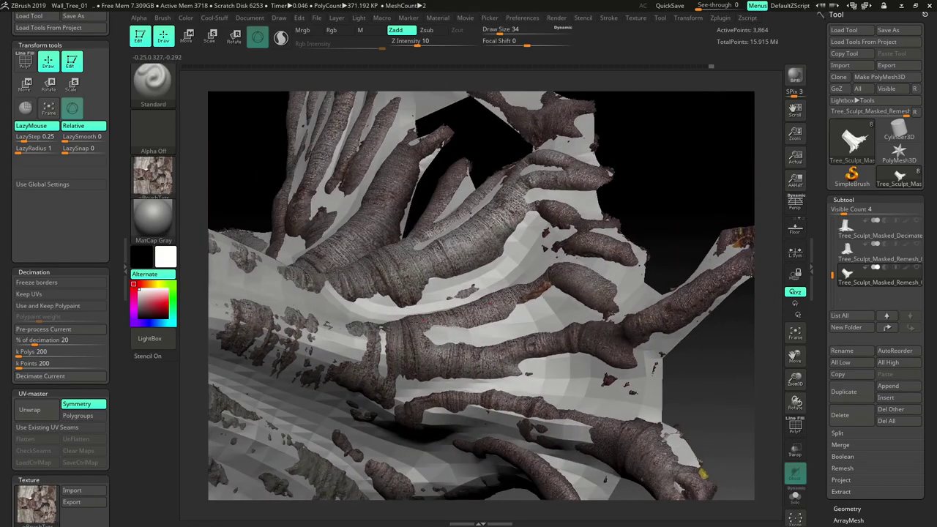
pyautogui.moveTo(469, 329); pyautogui.dragTo(410, 315)
pyautogui.moveTo(513, 322)
pyautogui.mouseDown(button='right')
pyautogui.moveTo(556, 344)
pyautogui.moveTo(622, 330)
pyautogui.mouseUp(button='right')
pyautogui.moveTo(629, 329)
pyautogui.mouseDown()
pyautogui.moveTo(606, 352)
pyautogui.moveTo(711, 192)
pyautogui.moveTo(548, 355)
pyautogui.moveTo(680, 142)
pyautogui.mouseUp()
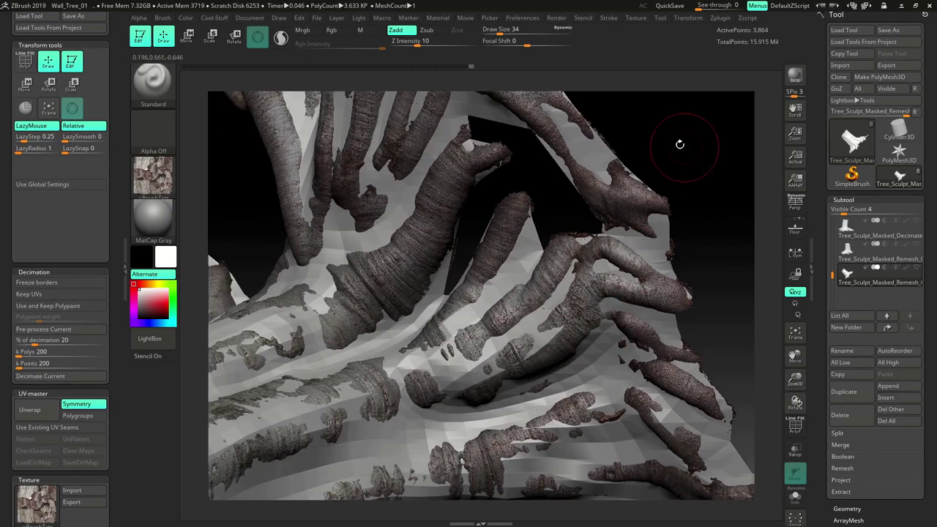
pyautogui.moveTo(494, 372); pyautogui.dragTo(536, 295)
pyautogui.moveTo(630, 293); pyautogui.dragTo(661, 236)
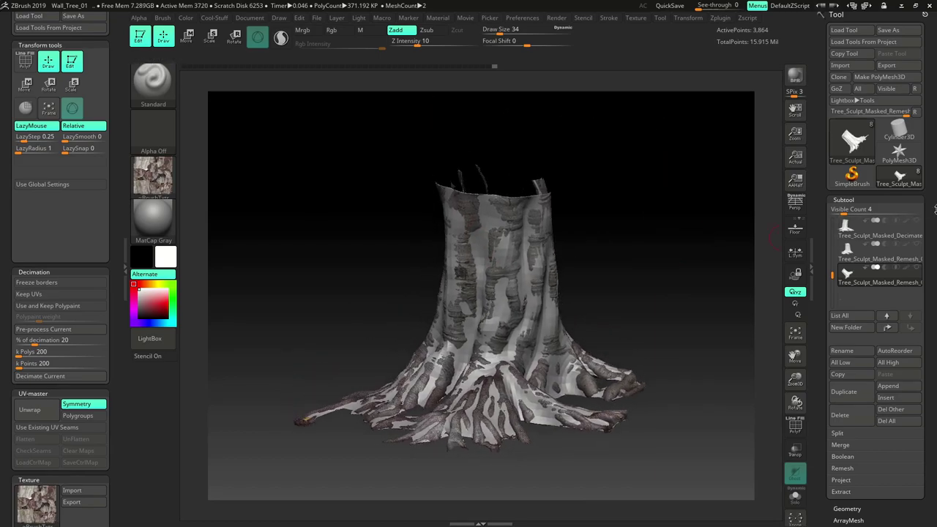
# Hide the cleaned-up high-poly sculpt so only the low-poly stump shows, and save the project over Wall_Tree_01.ZPR
pyautogui.moveTo(831, 280); pyautogui.dragTo(833, 235)
pyautogui.click(919, 253)
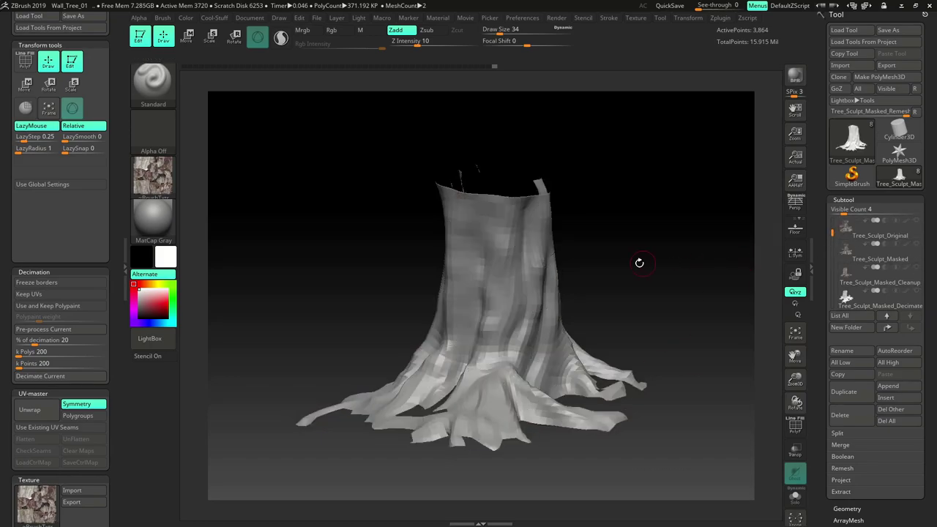
pyautogui.moveTo(638, 262)
pyautogui.mouseDown()
pyautogui.moveTo(620, 241)
pyautogui.moveTo(574, 234)
pyautogui.moveTo(655, 249)
pyautogui.moveTo(620, 256)
pyautogui.mouseUp()
pyautogui.moveTo(691, 241)
pyautogui.mouseDown()
pyautogui.moveTo(485, 250)
pyautogui.moveTo(676, 268)
pyautogui.moveTo(622, 268)
pyautogui.moveTo(607, 295)
pyautogui.moveTo(633, 311)
pyautogui.moveTo(673, 278)
pyautogui.moveTo(646, 254)
pyautogui.moveTo(689, 253)
pyautogui.moveTo(678, 253)
pyautogui.moveTo(675, 238)
pyautogui.mouseUp()
pyautogui.hotkey('ctrl', 's')
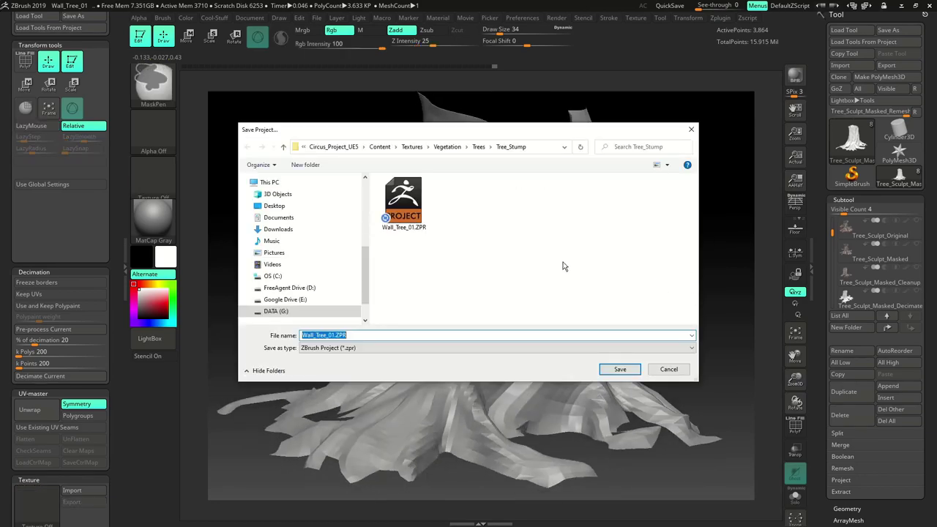
pyautogui.click(621, 368)
pyautogui.click(503, 262)
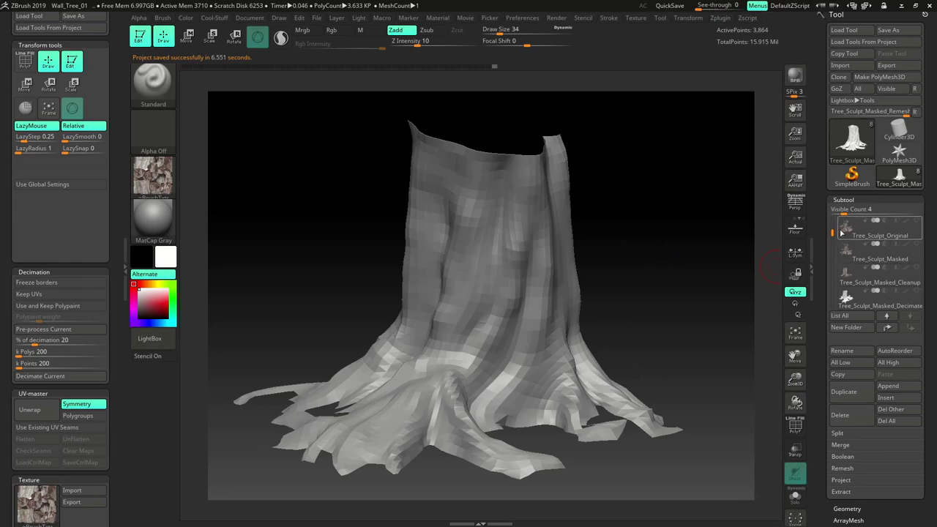
# Unwrap the low-poly stump with UV Master, with polyframes shown and Symmetry on, and check its flattened UV layout before unflattening it
pyautogui.moveTo(834, 232); pyautogui.dragTo(841, 283)
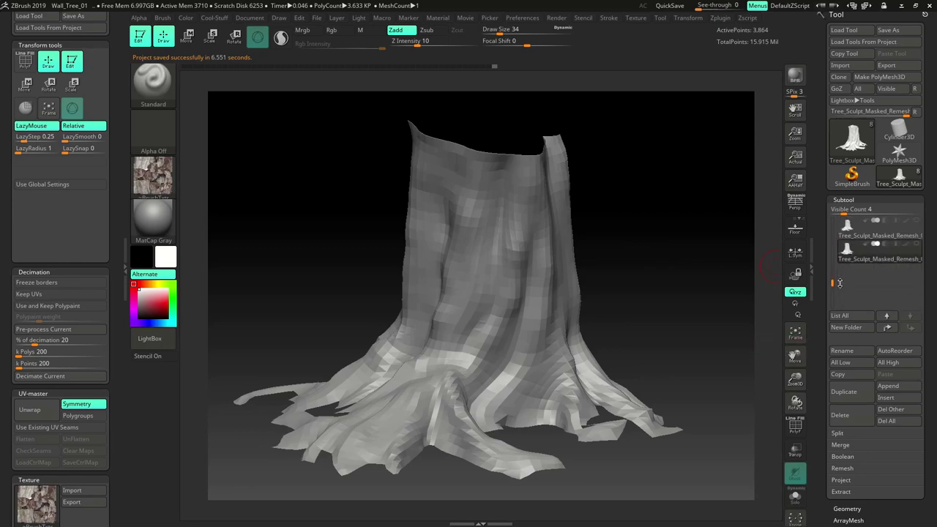
pyautogui.moveTo(647, 274)
pyautogui.mouseDown()
pyautogui.moveTo(632, 272)
pyautogui.moveTo(652, 270)
pyautogui.moveTo(644, 275)
pyautogui.moveTo(669, 295)
pyautogui.mouseUp()
pyautogui.click(796, 426)
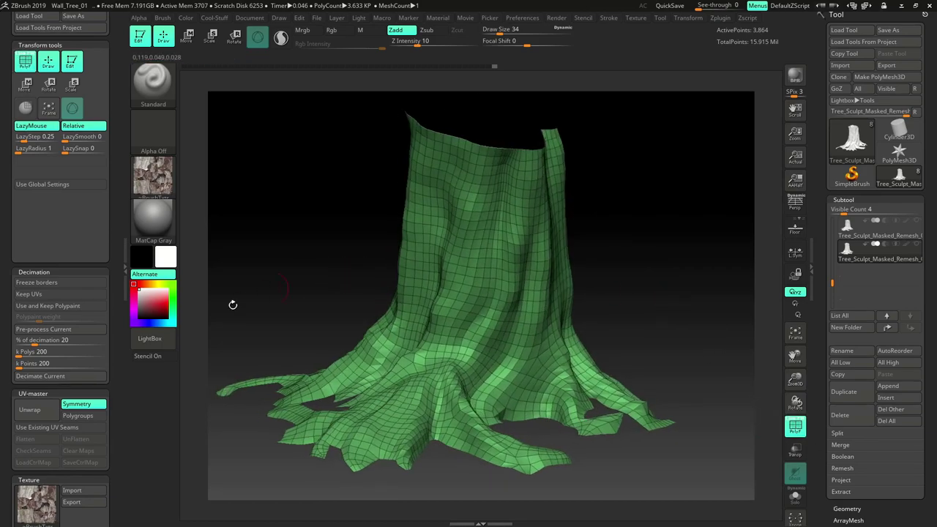
pyautogui.moveTo(116, 316); pyautogui.dragTo(115, 240)
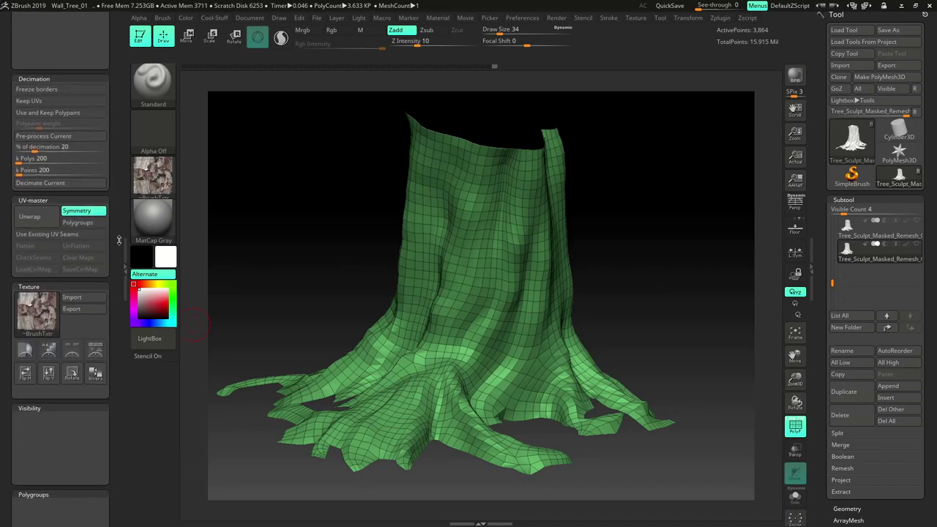
pyautogui.click(40, 218)
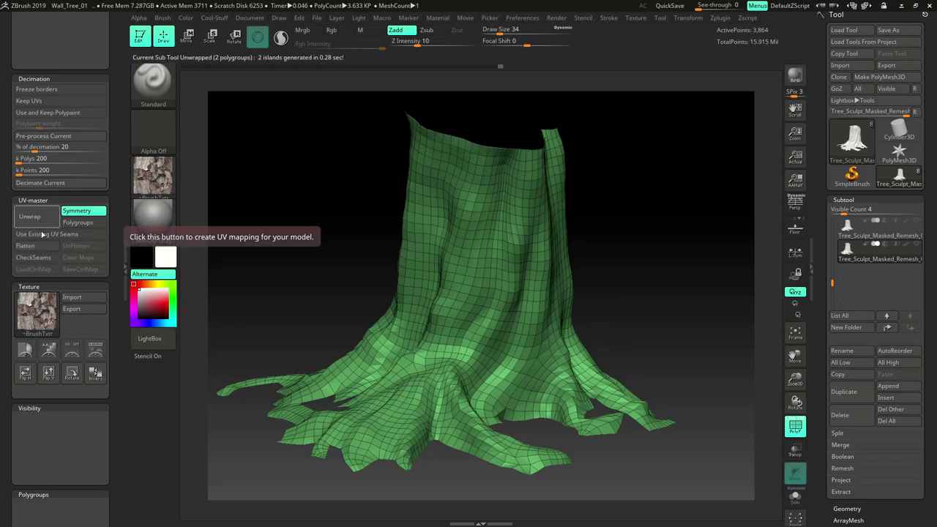
pyautogui.click(42, 248)
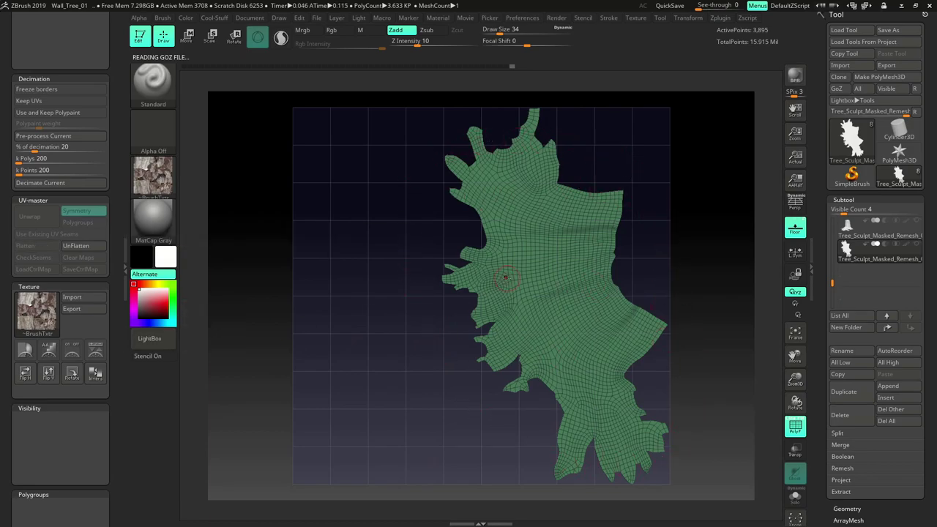
pyautogui.click(76, 245)
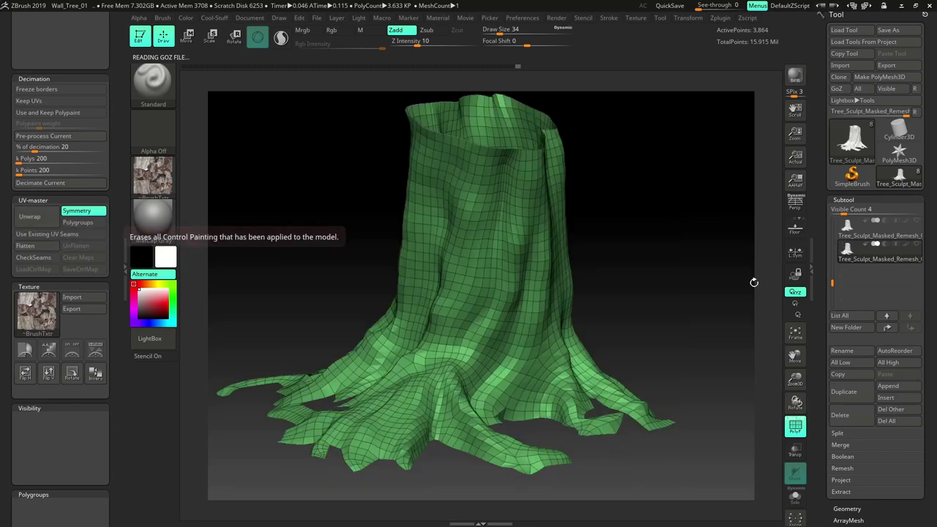
pyautogui.moveTo(640, 251)
pyautogui.mouseDown()
pyautogui.moveTo(640, 263)
pyautogui.moveTo(647, 244)
pyautogui.moveTo(659, 246)
pyautogui.mouseUp()
# Save the project with the unwrapped low-poly stump over the existing Wall_Tree_01.ZPR
pyautogui.hotkey('ctrl', 's')
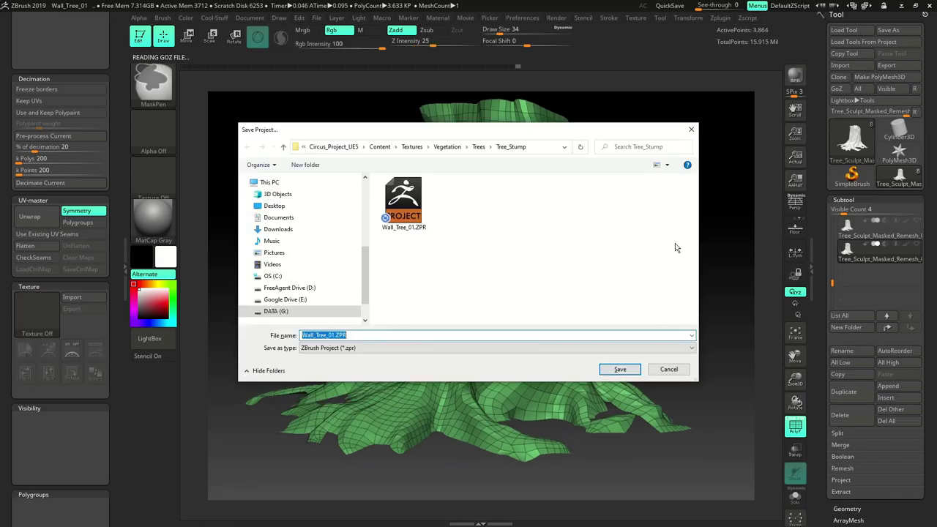
pyautogui.click(620, 370)
pyautogui.click(504, 261)
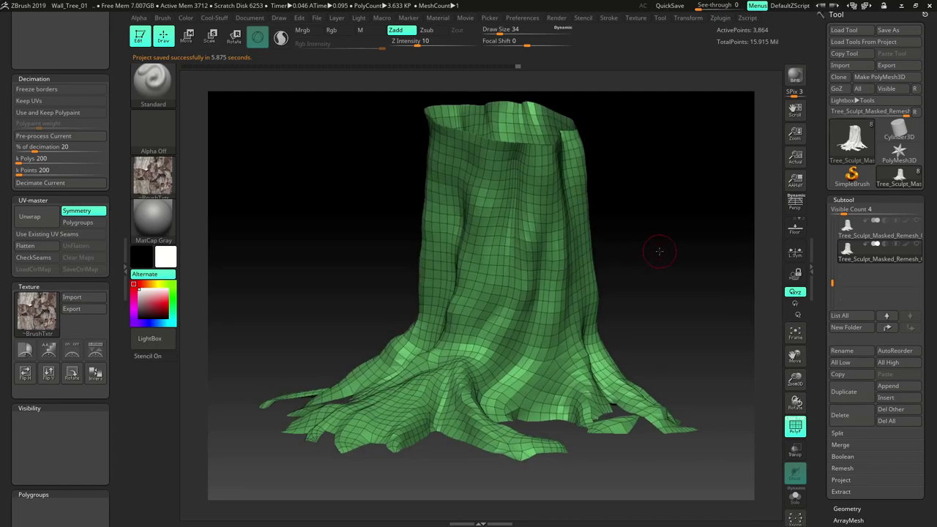
pyautogui.moveTo(659, 251); pyautogui.dragTo(716, 244)
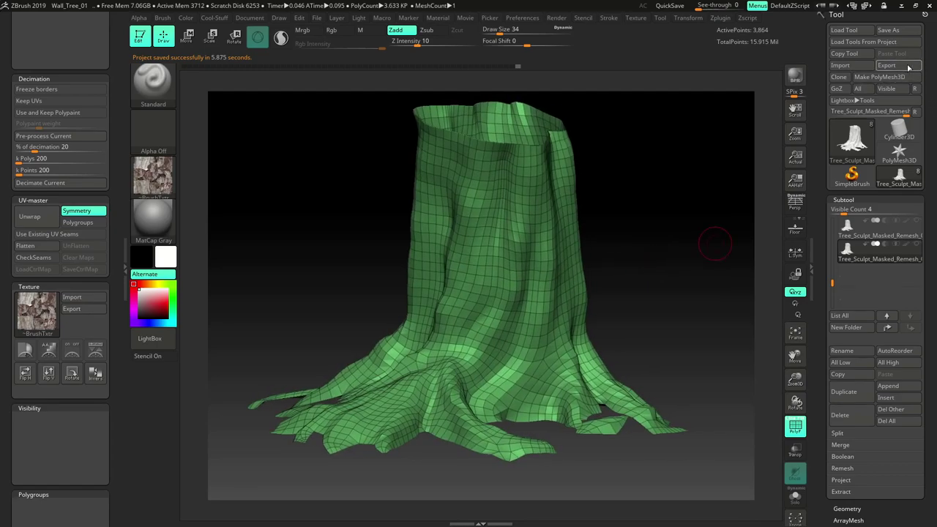
# Start exporting the low-poly stump, and create and open a new folder named Source_Meshes inside Tree_Stump
pyautogui.scroll(5, 109, 103)
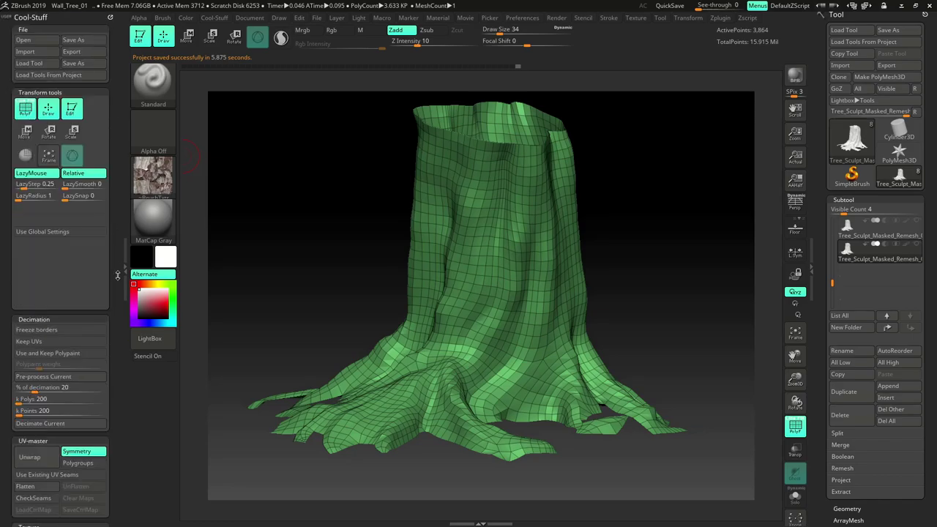
pyautogui.click(75, 52)
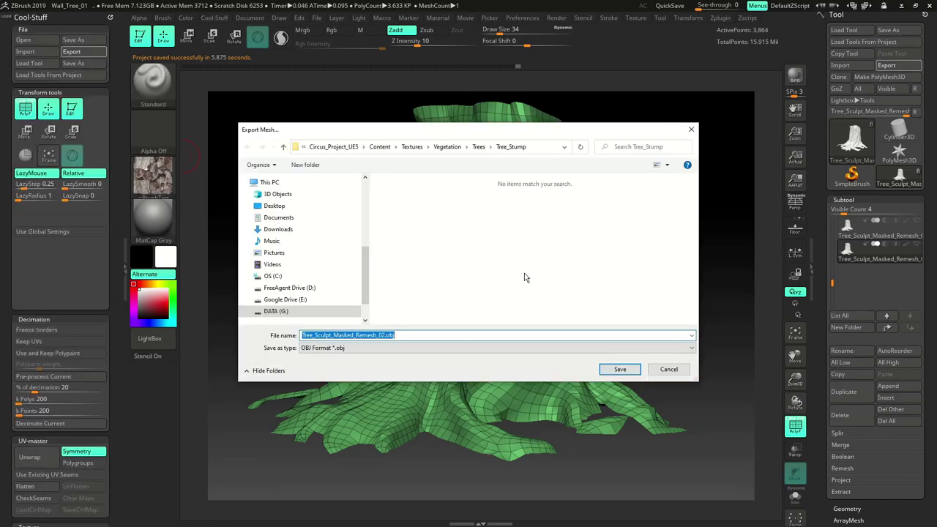
pyautogui.click(436, 238)
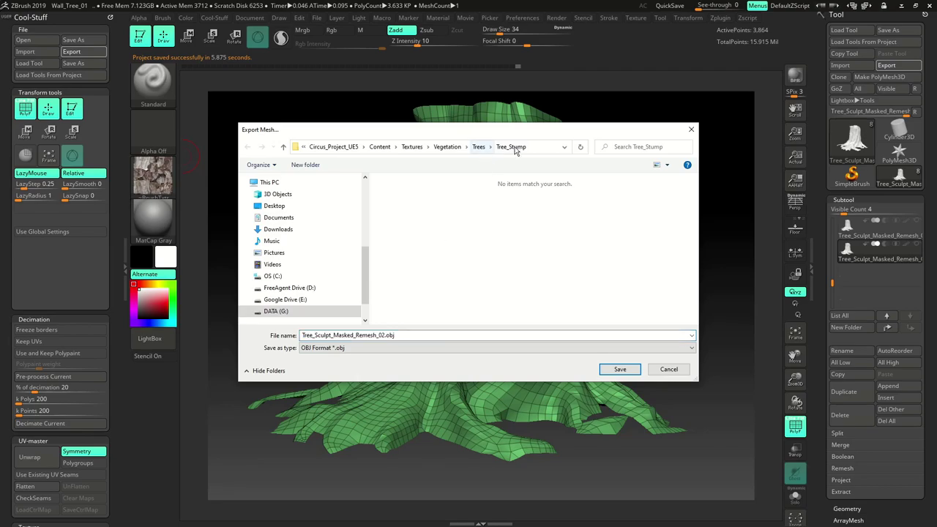
pyautogui.click(305, 164)
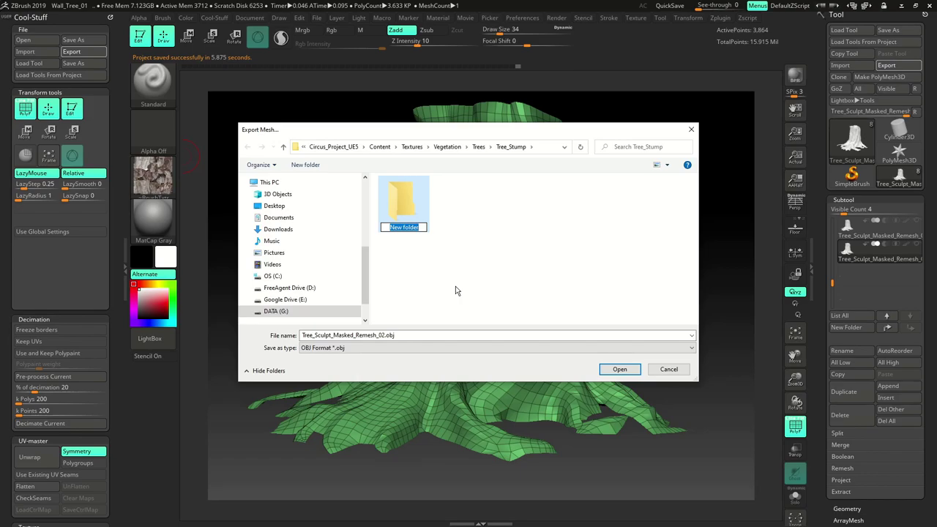
pyautogui.write('Source_Meshes')
pyautogui.press('Return')
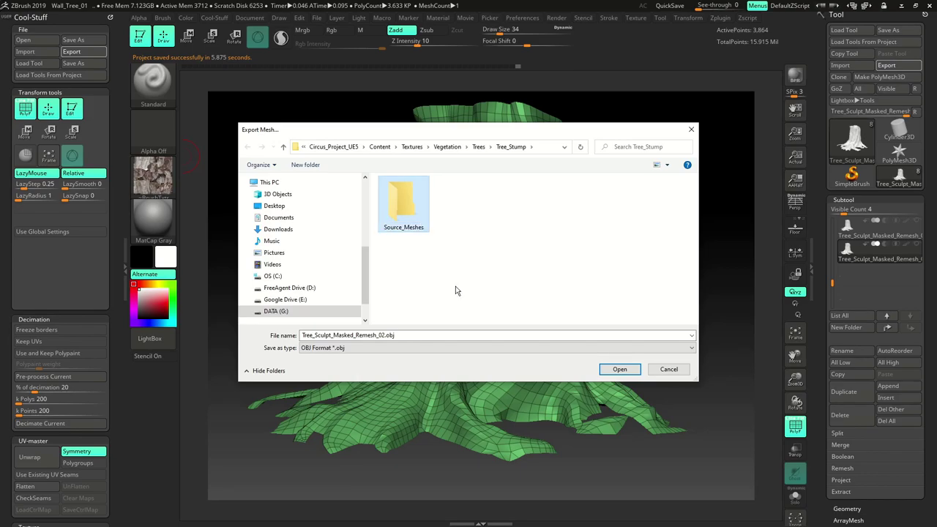
pyautogui.click(456, 291)
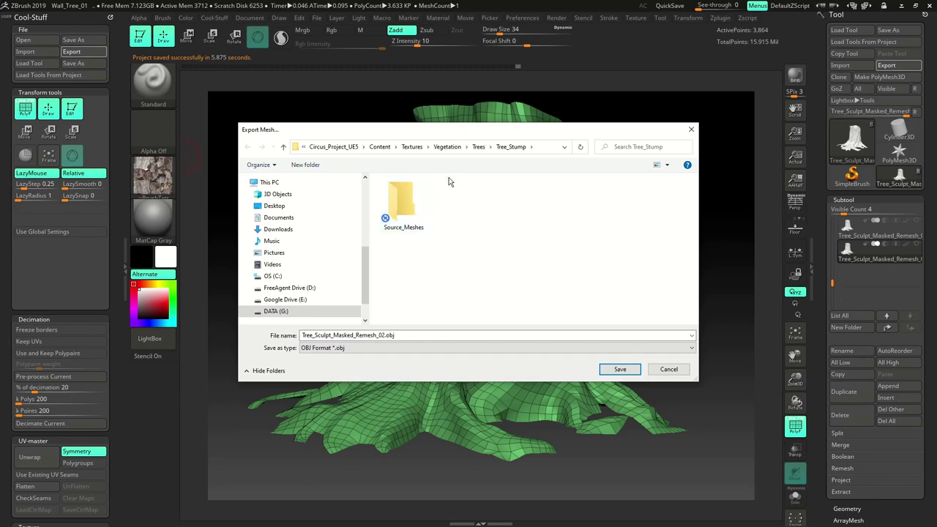
pyautogui.doubleClick(401, 203)
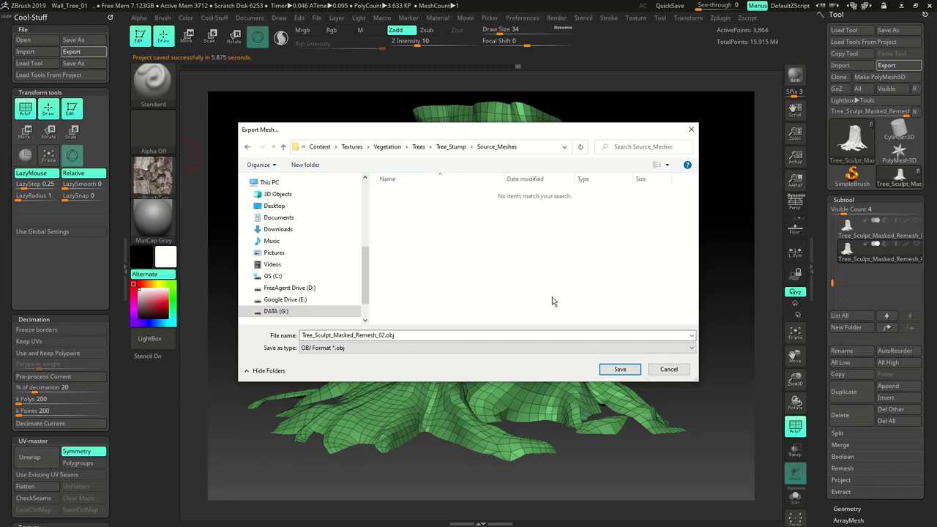
# Export the low-poly stump in OBJ format as Tree_Sculpt_Low_Source_01
pyautogui.click(419, 337)
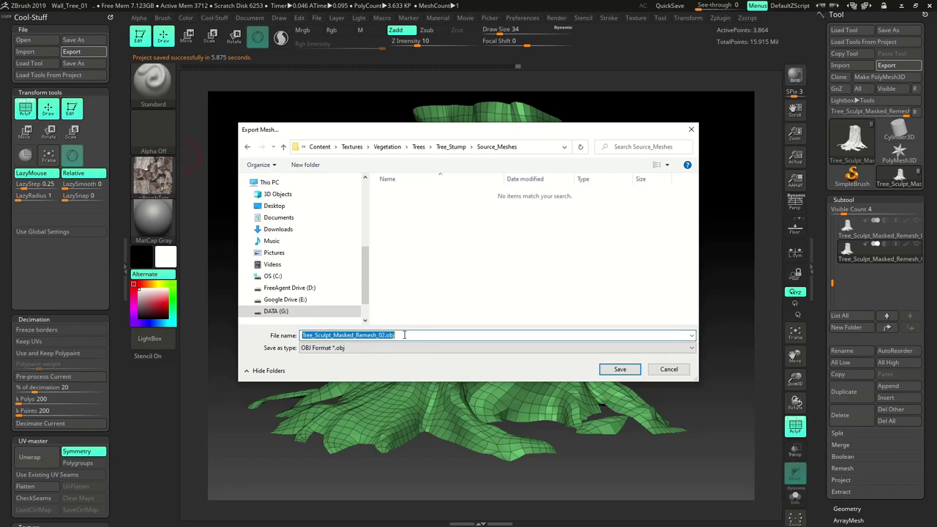
pyautogui.click(405, 336)
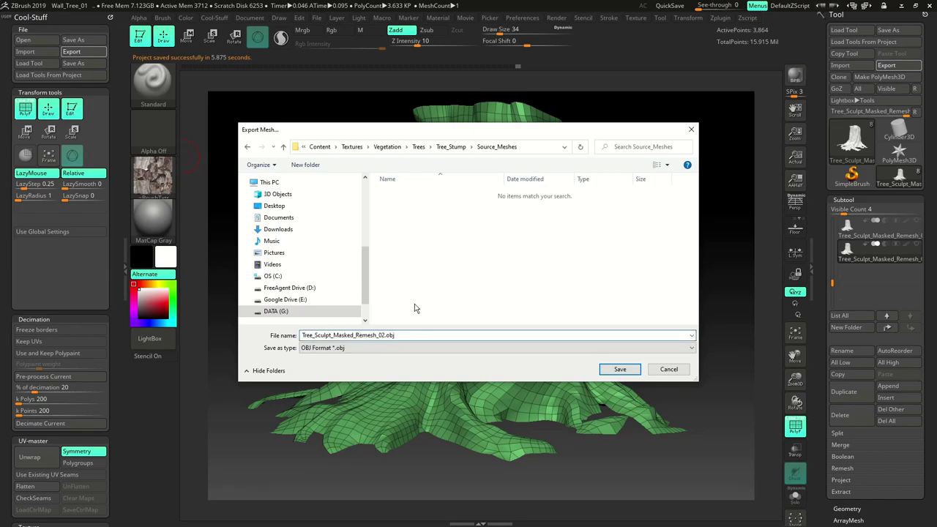
pyautogui.press('BackSpace')
pyautogui.press('BackSpace')
pyautogui.press('BackSpace')
pyautogui.press('BackSpace')
pyautogui.press('BackSpace')
pyautogui.press('BackSpace')
pyautogui.press('BackSpace')
pyautogui.press('BackSpace')
pyautogui.press('BackSpace')
pyautogui.press('BackSpace')
pyautogui.press('BackSpace')
pyautogui.press('BackSpace')
pyautogui.press('BackSpace')
pyautogui.press('BackSpace')
pyautogui.press('BackSpace')
pyautogui.press('Return')
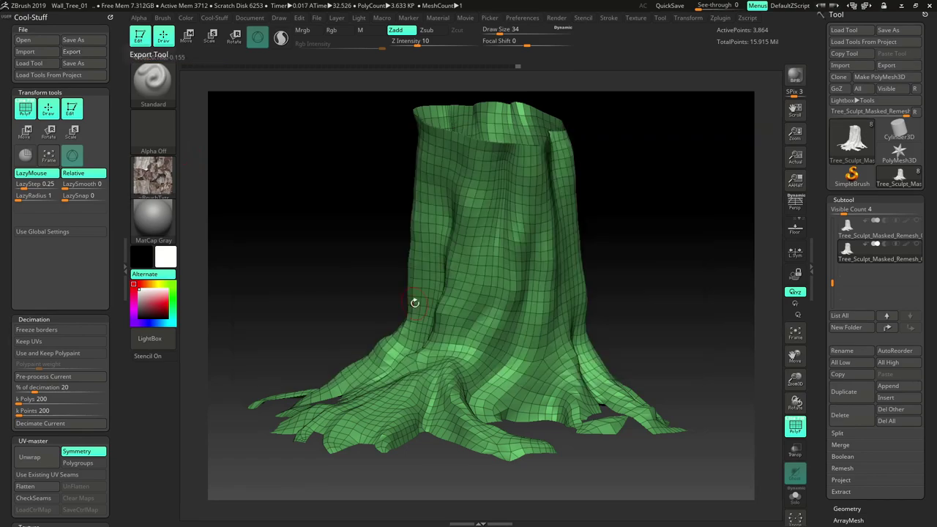
pyautogui.moveTo(665, 245)
pyautogui.mouseDown()
pyautogui.moveTo(665, 255)
pyautogui.moveTo(663, 247)
pyautogui.mouseUp()
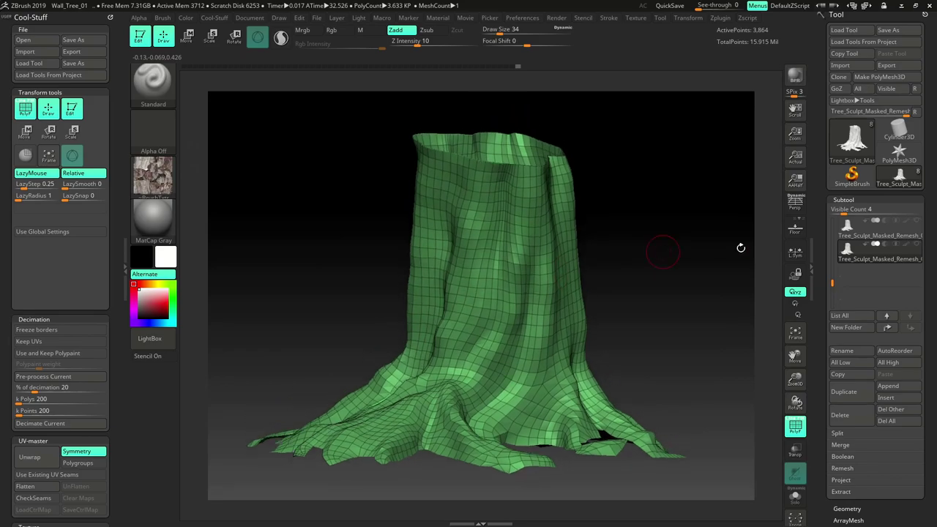
# Make Tree_Sculpt_Masked_Cleanup the active subtool and turn off its polyframe display
pyautogui.moveTo(833, 283); pyautogui.dragTo(834, 239)
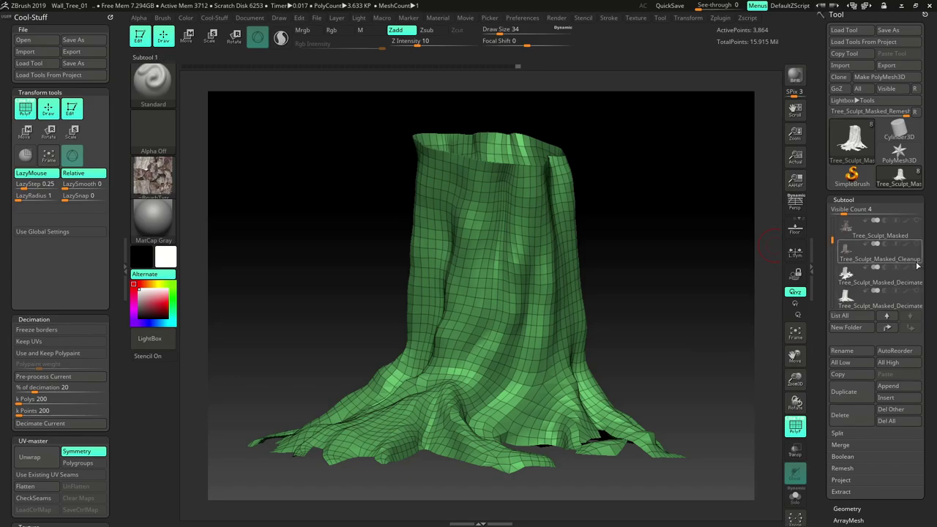
pyautogui.moveTo(903, 272)
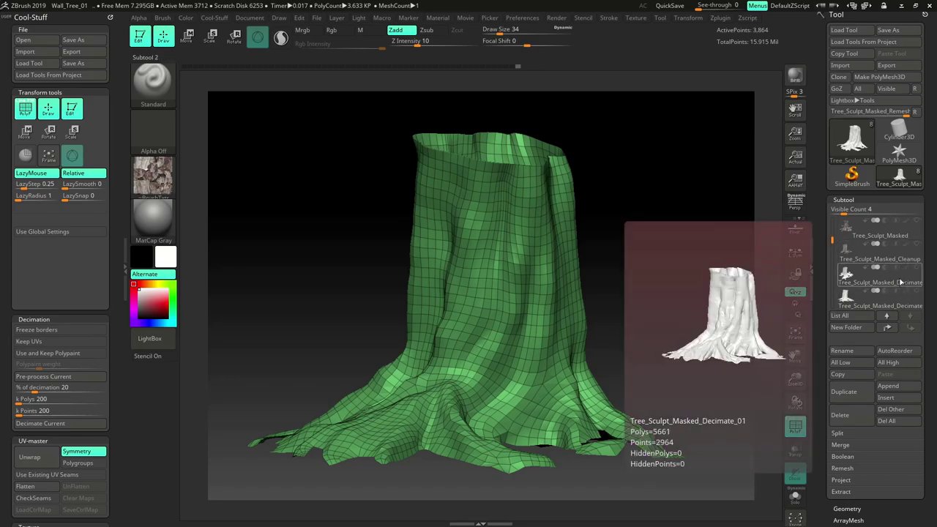
pyautogui.click(903, 258)
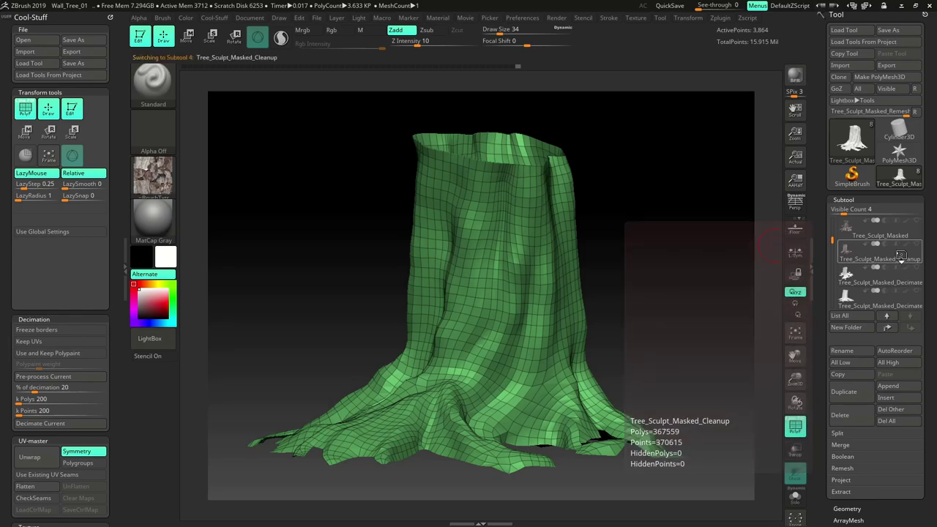
pyautogui.moveTo(662, 271); pyautogui.dragTo(656, 281)
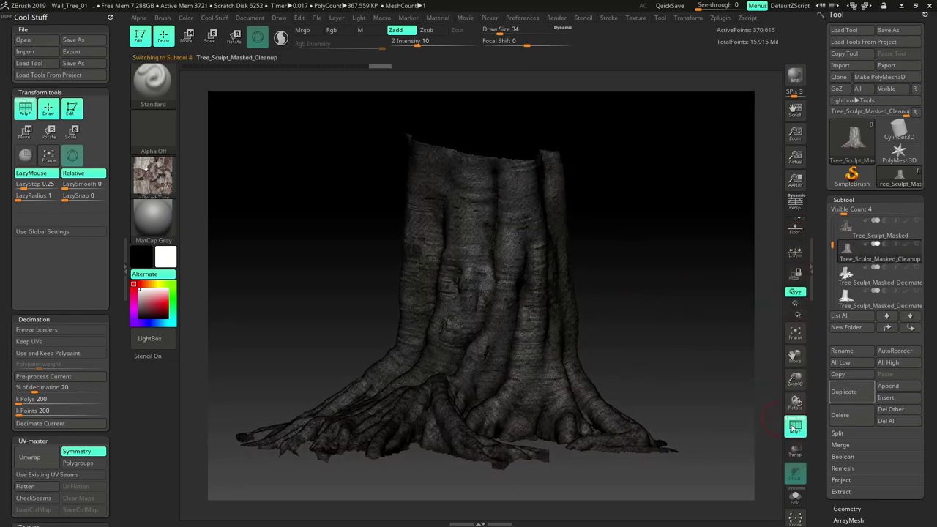
pyautogui.hotkey('shift', 'f')
pyautogui.moveTo(684, 318); pyautogui.dragTo(651, 300)
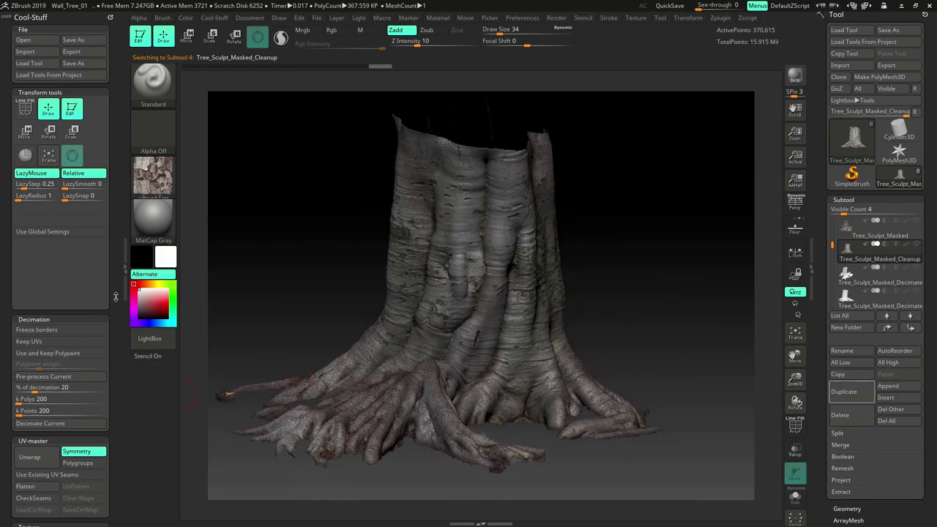
# Export the cleaned-up high-poly sculpt to Source_Meshes as Tree_Sculpt_High_Source_01.OBJ, basing the name on the low-poly file
pyautogui.click(71, 51)
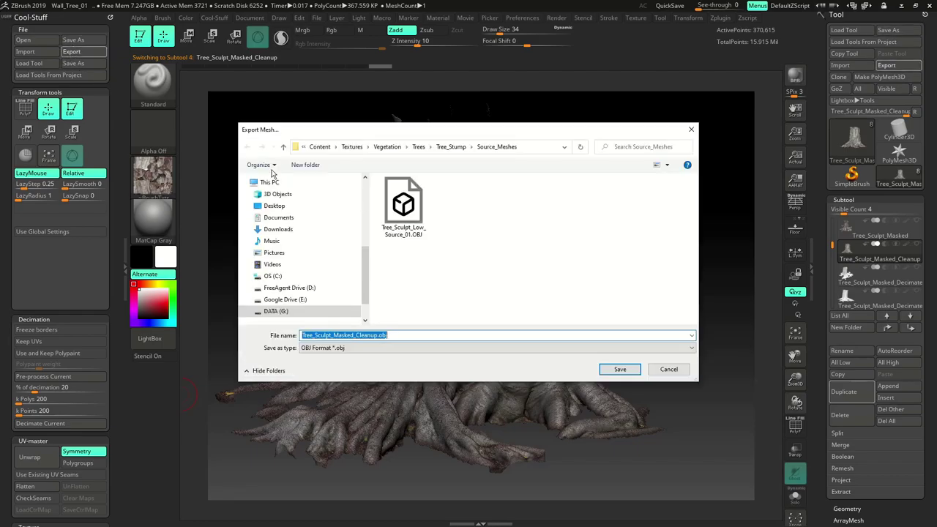
pyautogui.click(404, 207)
pyautogui.click(395, 334)
pyautogui.click(393, 335)
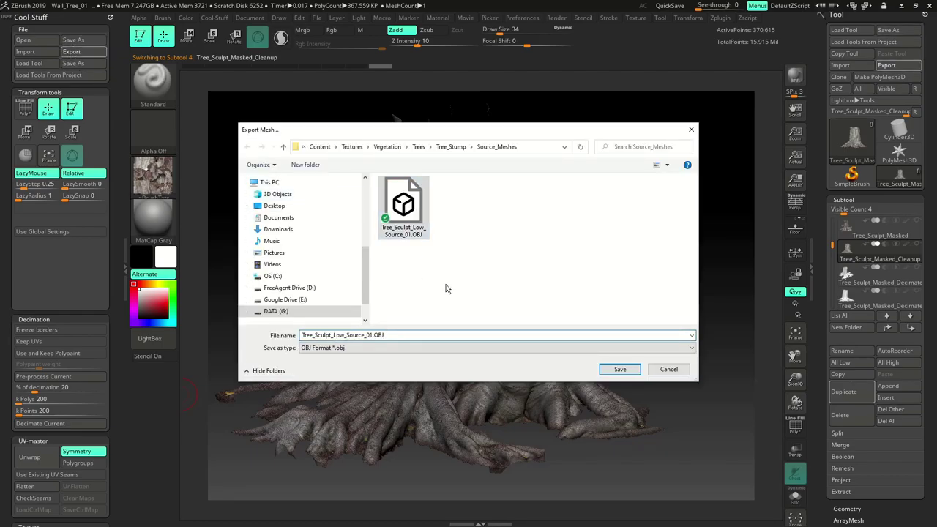
pyautogui.press('Delete')
pyautogui.press('Delete')
pyautogui.press('Delete')
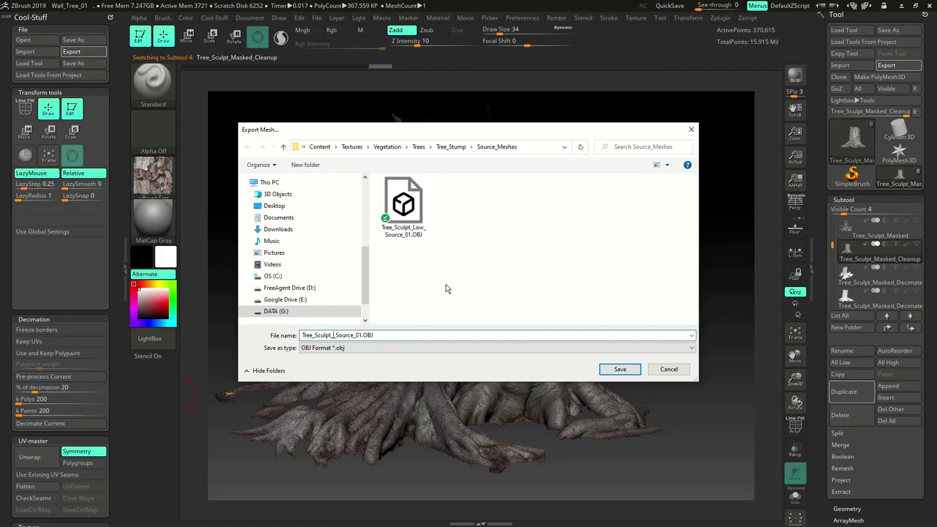
pyautogui.write('High')
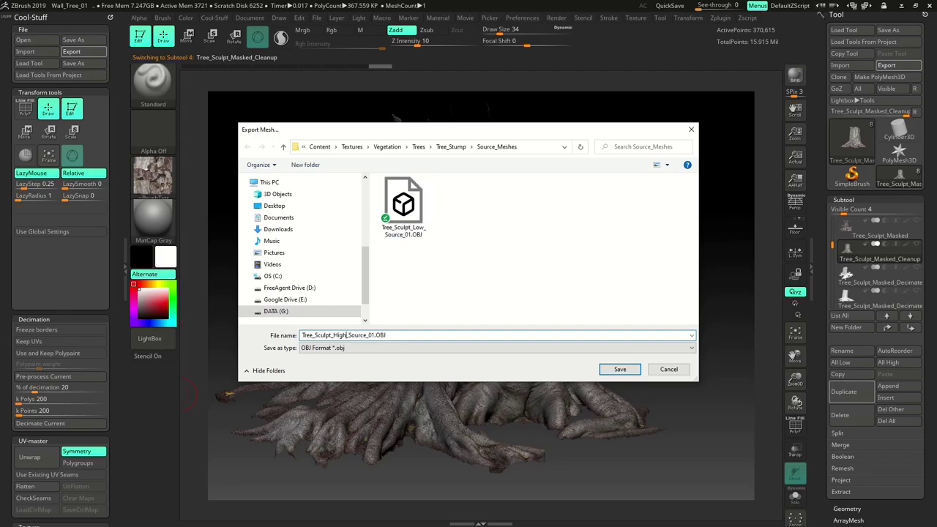
pyautogui.click(619, 369)
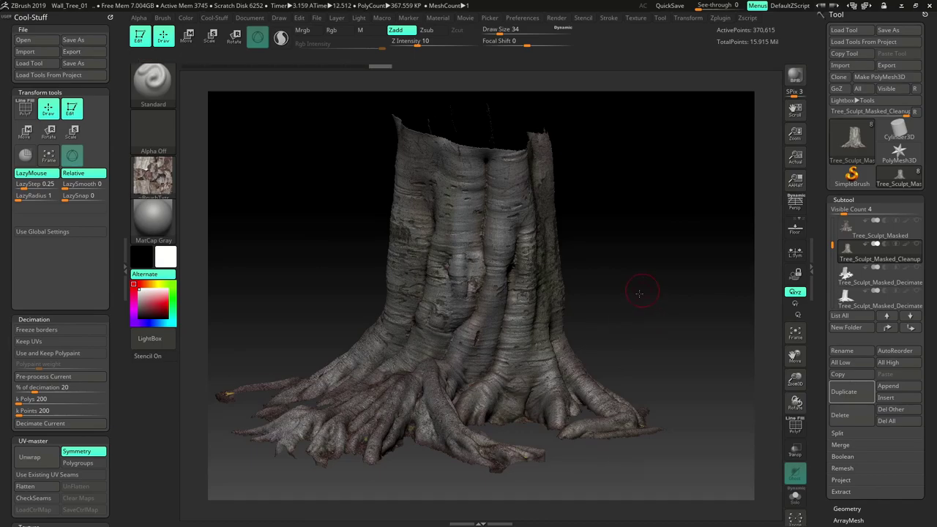
pyautogui.moveTo(640, 289); pyautogui.dragTo(641, 297)
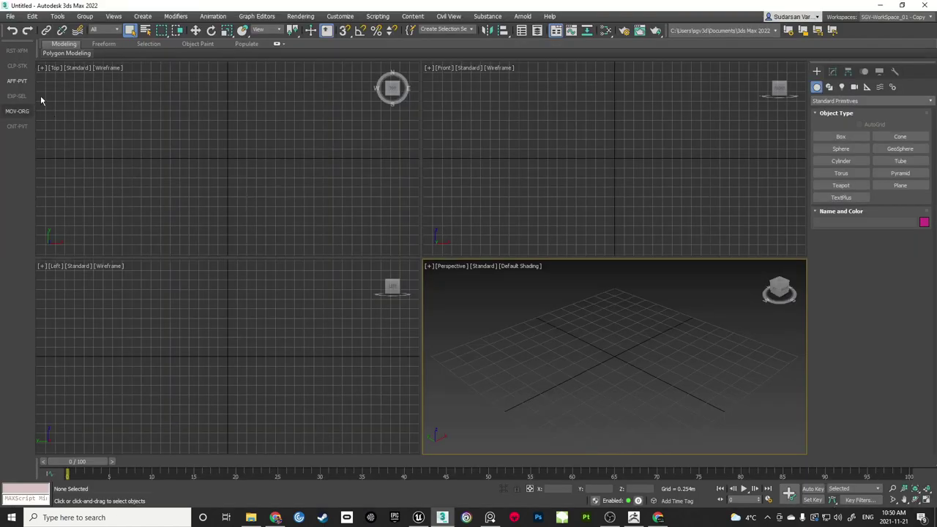
# Start importing a file and choose Tree_Sculpt_Low_Source_01.OBJ from Circus_Project_UE5/Content/Textures/Vegetation/Trees/Tree_Stump/Source_Meshes
pyautogui.click(10, 16)
pyautogui.moveTo(32, 154)
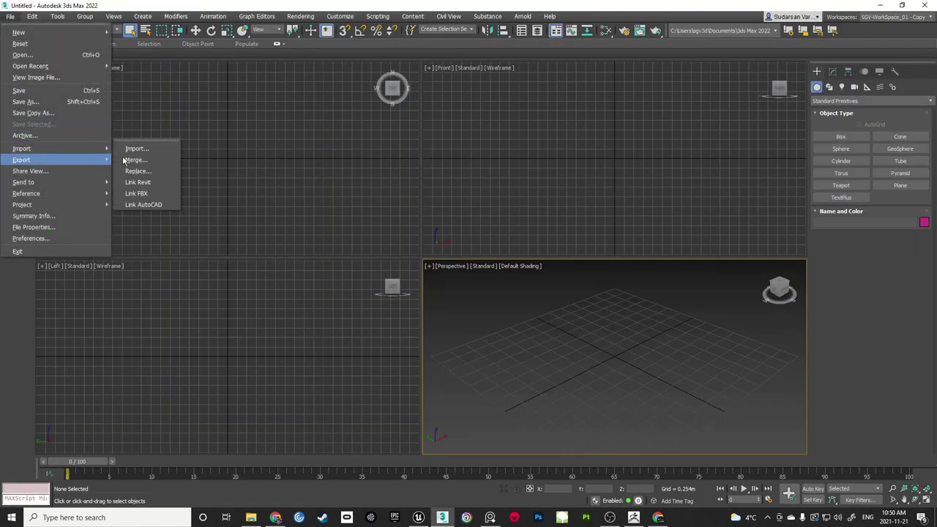
pyautogui.click(136, 149)
pyautogui.doubleClick(340, 238)
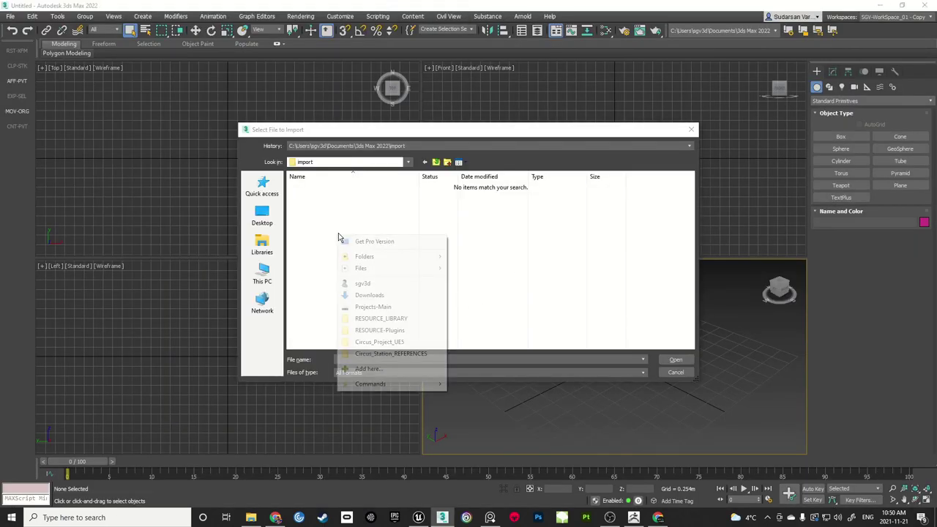
pyautogui.click(397, 344)
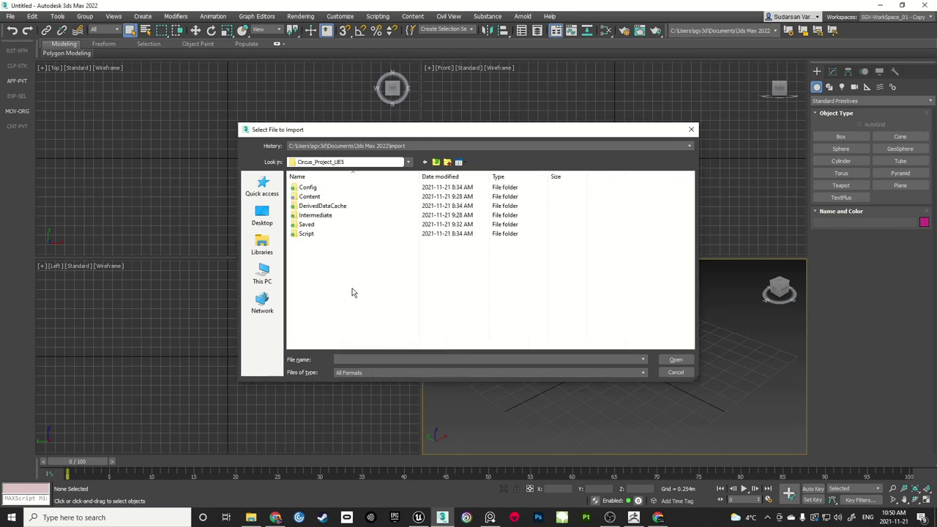
pyautogui.doubleClick(309, 196)
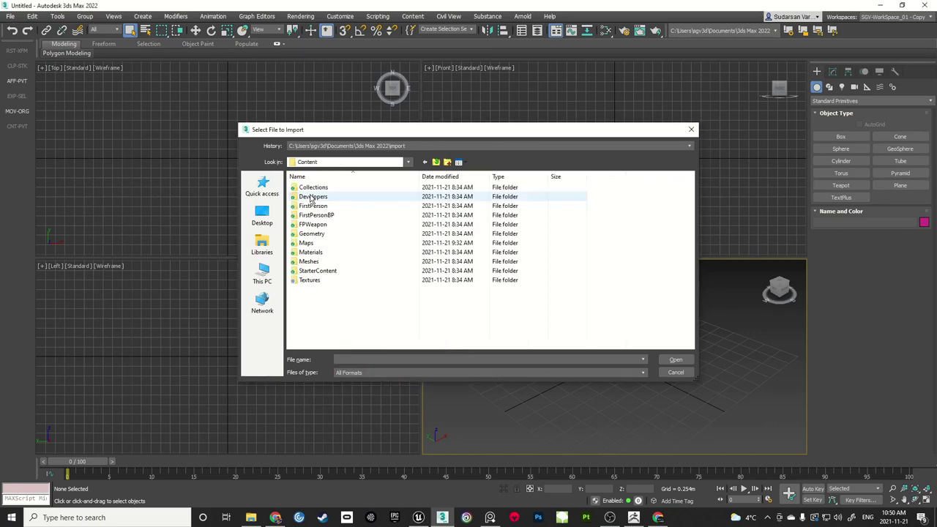
pyautogui.doubleClick(312, 281)
pyautogui.doubleClick(311, 283)
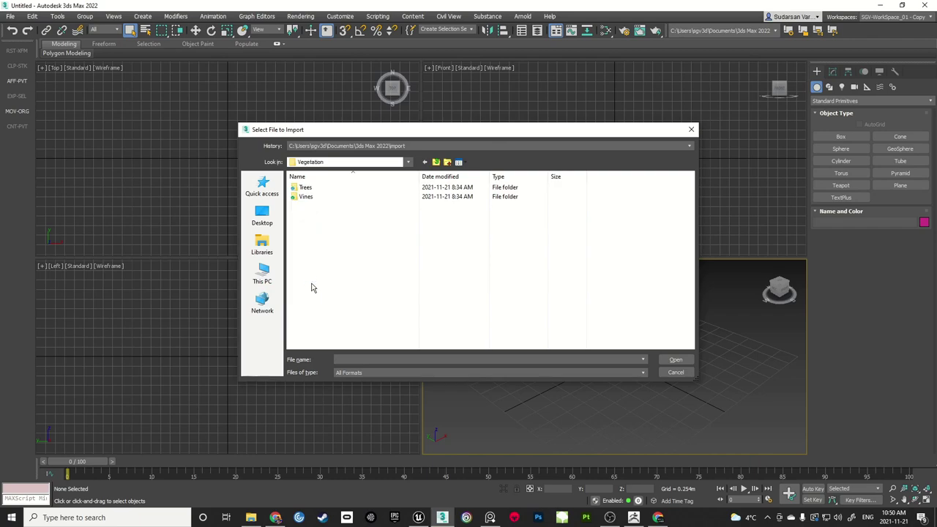
pyautogui.doubleClick(309, 188)
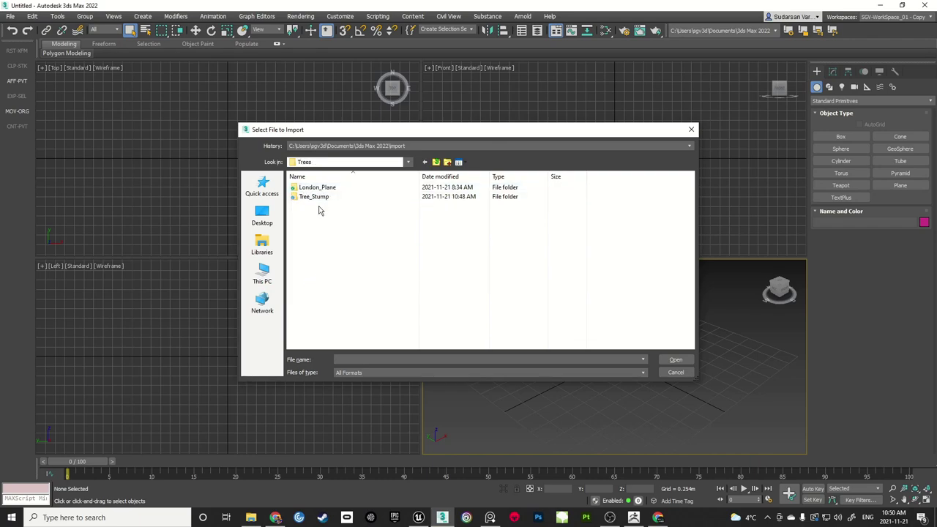
pyautogui.doubleClick(318, 197)
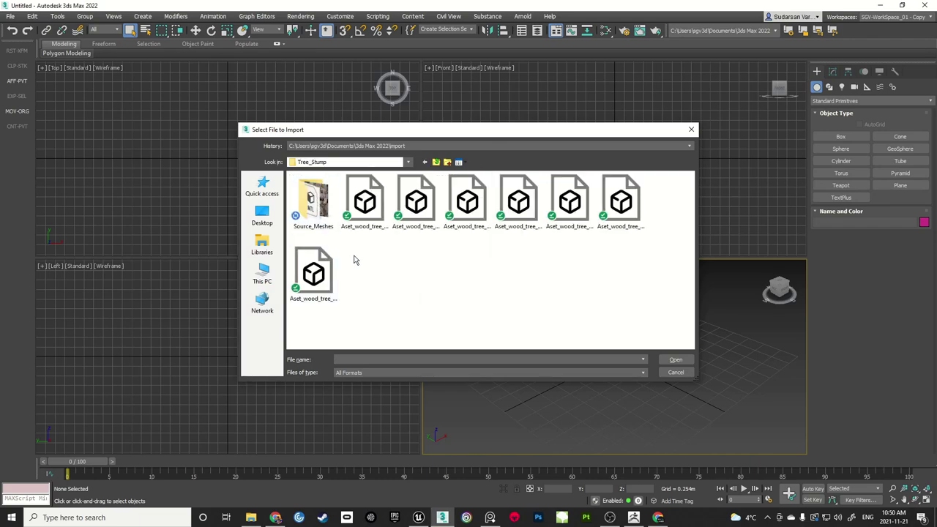
pyautogui.doubleClick(325, 216)
pyautogui.click(359, 214)
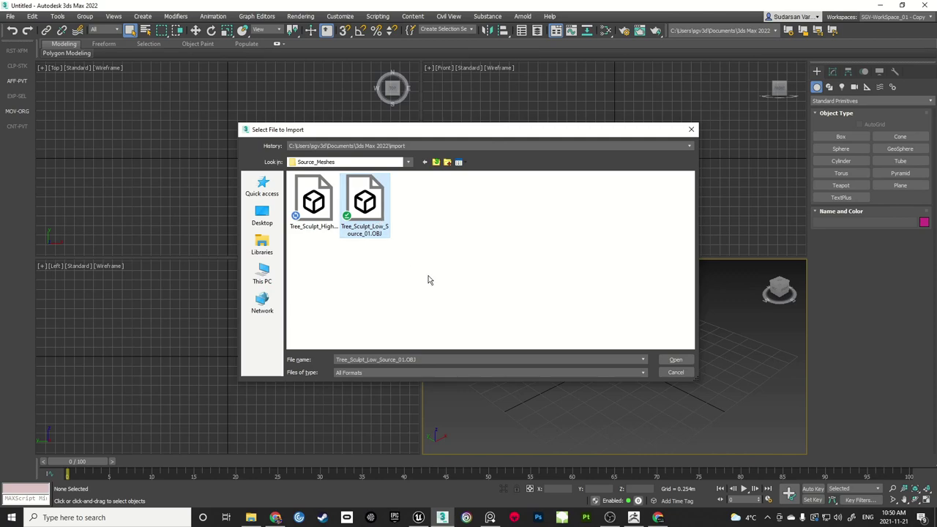
# Import the low-poly stump with the default OBJ options, skipping its missing map and opting out of further missing-map prompts
pyautogui.click(675, 359)
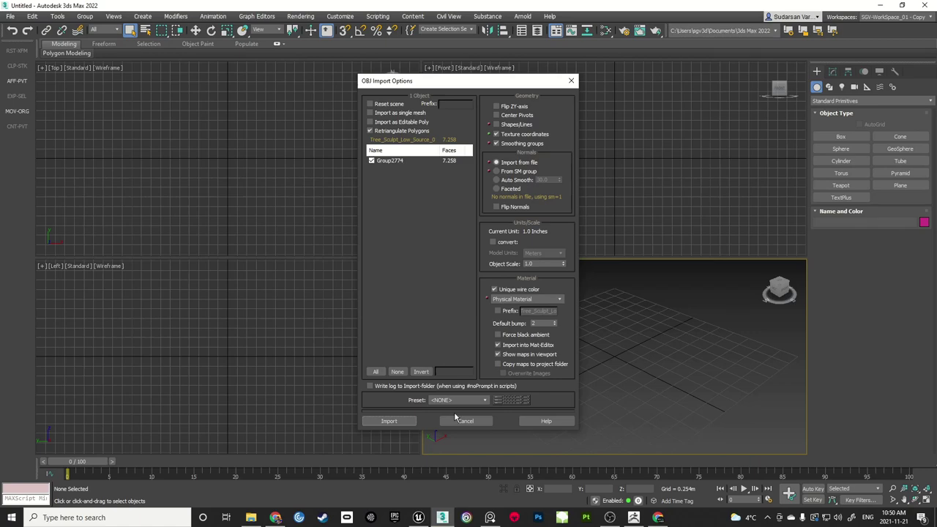
pyautogui.click(375, 421)
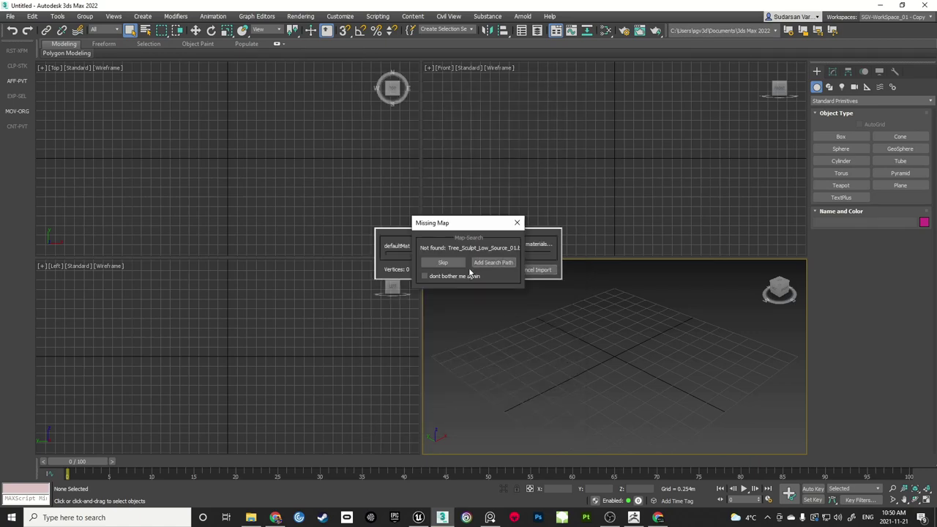
pyautogui.click(425, 276)
pyautogui.click(442, 263)
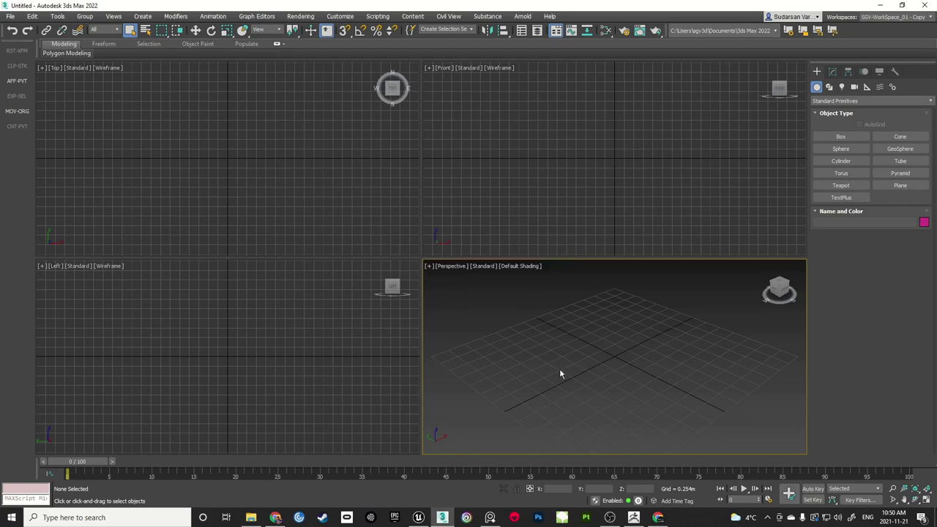
# Maximize the Perspective viewport
pyautogui.click(524, 358)
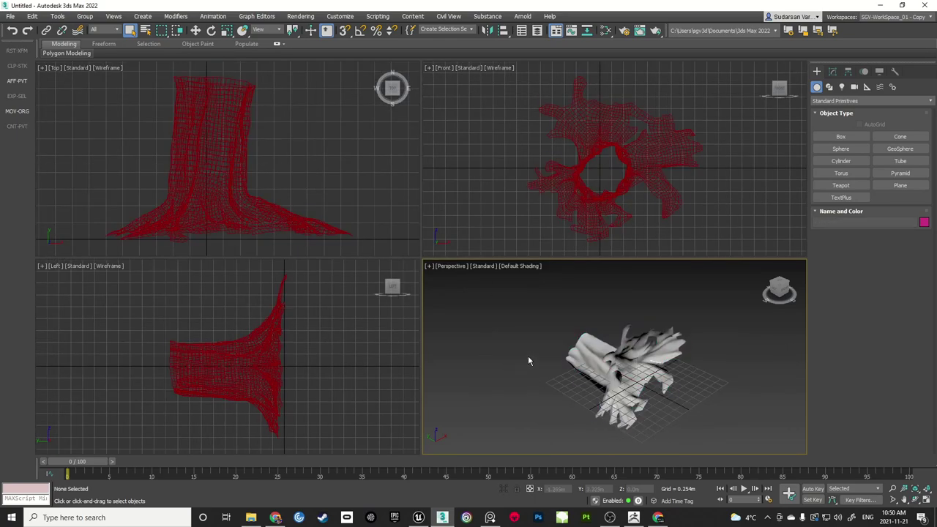
pyautogui.hotkey('alt', 'w')
pyautogui.keyDown('alt'); pyautogui.moveTo(528, 355); pyautogui.dragTo(443, 265, button='middle'); pyautogui.keyUp('alt')
# Delete the imported stump from the scene
pyautogui.click(444, 265)
pyautogui.press('Delete')
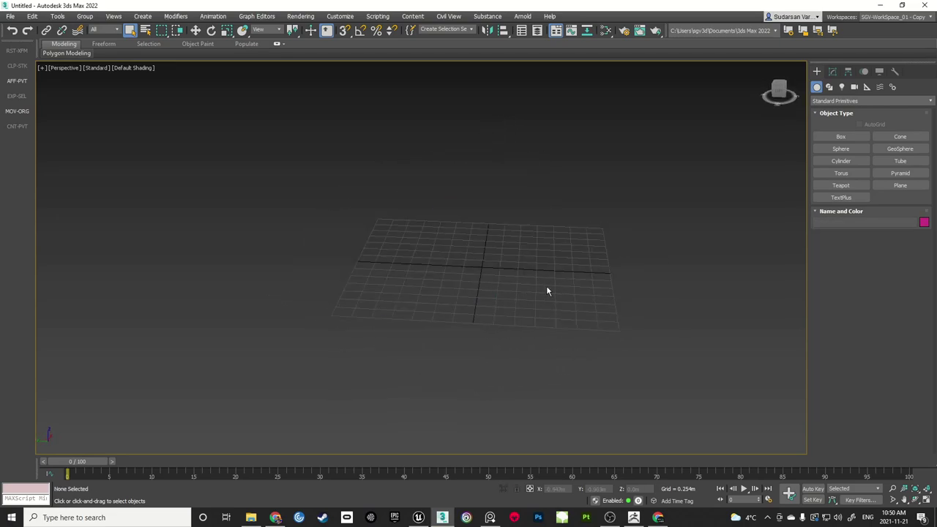
# Import Tree_Sculpt_Low_Source_01.OBJ with the Flip ZY-axis option toggled on, skipping its missing map
pyautogui.click(10, 16)
pyautogui.moveTo(29, 149)
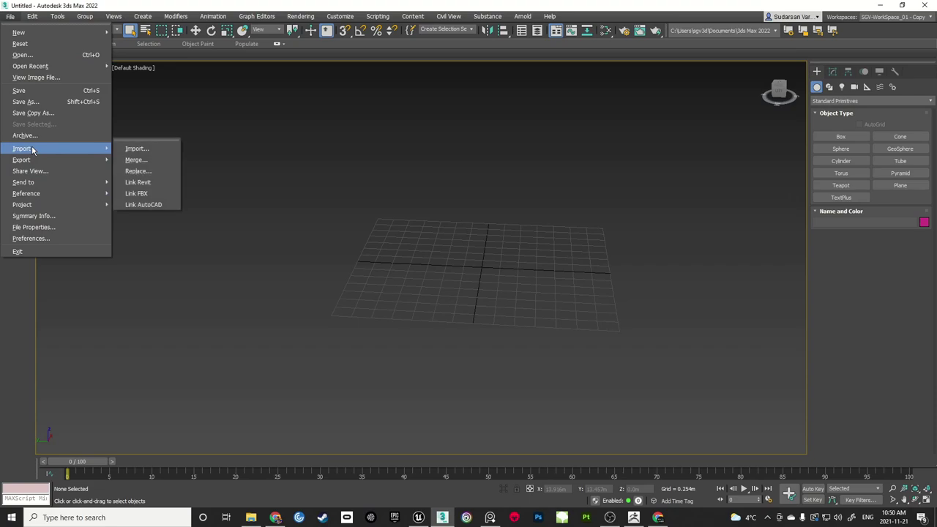
pyautogui.click(161, 148)
pyautogui.doubleClick(347, 218)
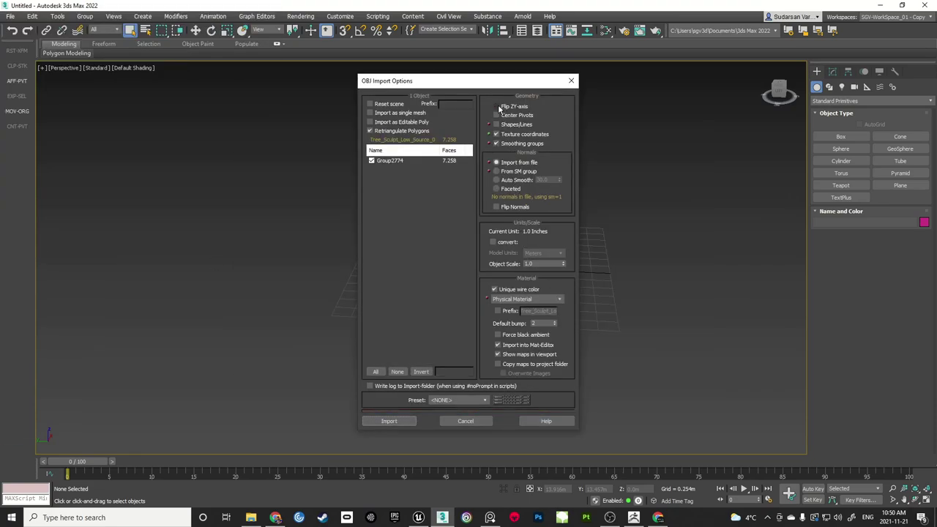
pyautogui.click(498, 106)
pyautogui.click(407, 421)
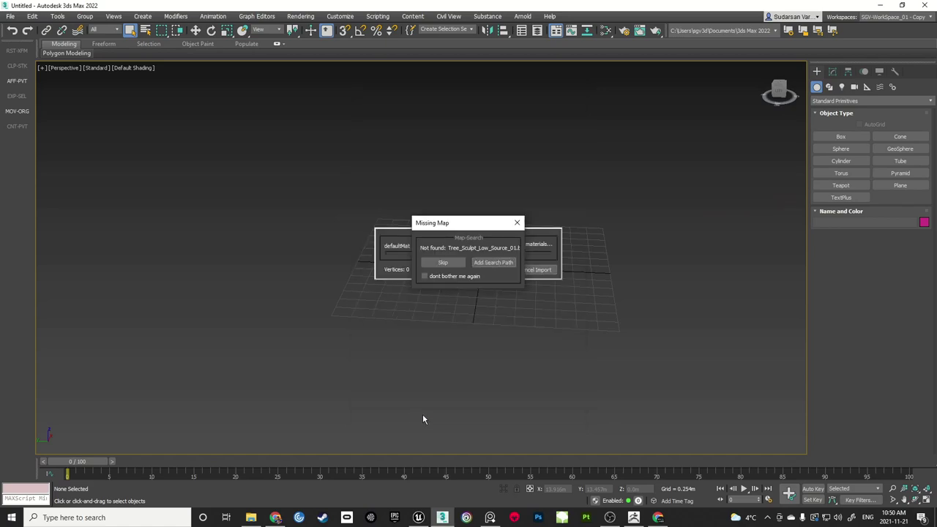
pyautogui.click(437, 261)
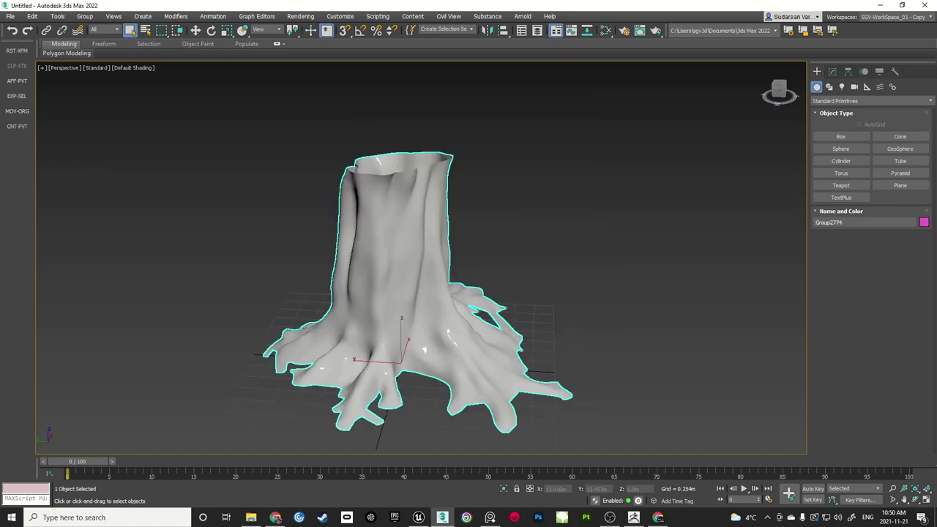
pyautogui.click(550, 309)
pyautogui.keyDown('alt'); pyautogui.moveTo(550, 309); pyautogui.dragTo(501, 241, button='middle'); pyautogui.keyUp('alt')
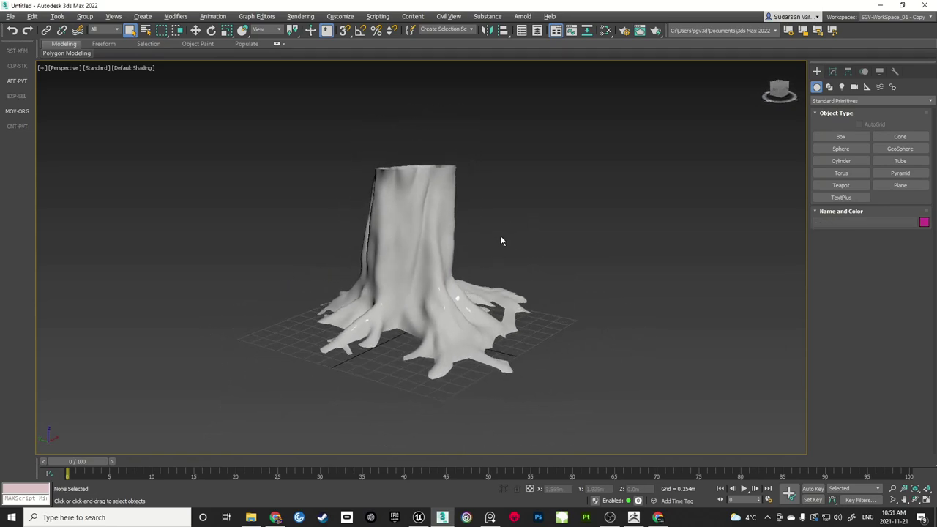
# Show the Layer Explorer, dock the Command Panel with the Left option and widen it slightly
pyautogui.click(538, 30)
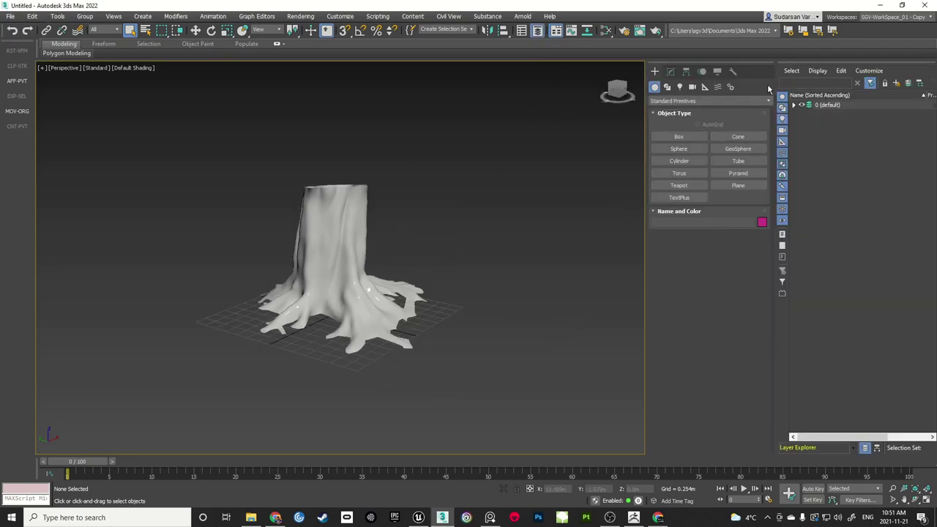
pyautogui.moveTo(747, 61); pyautogui.dragTo(176, 88)
pyautogui.rightClick(169, 90)
pyautogui.moveTo(220, 107)
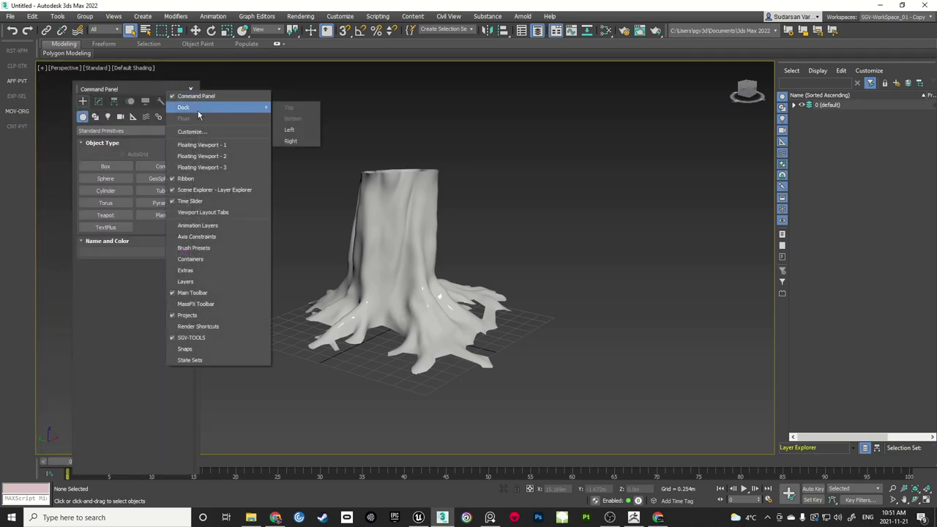
pyautogui.click(289, 131)
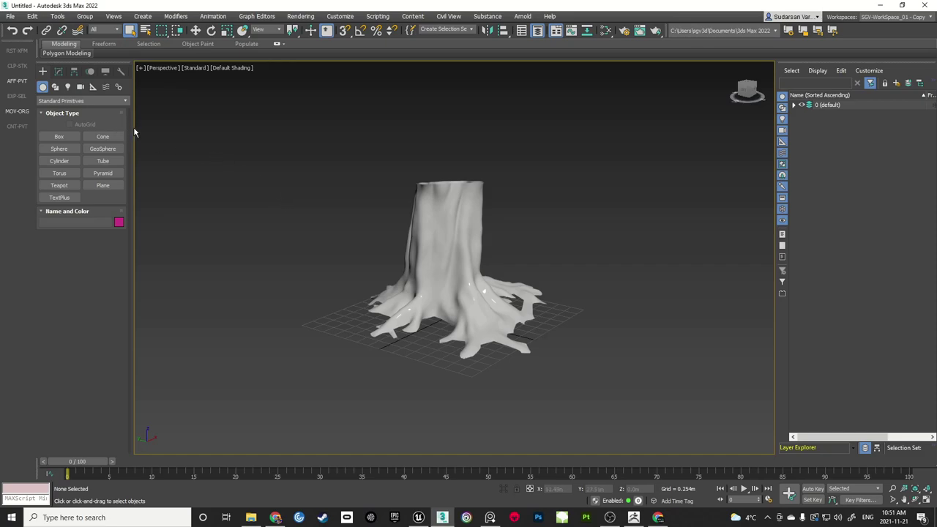
pyautogui.moveTo(134, 122); pyautogui.dragTo(161, 119)
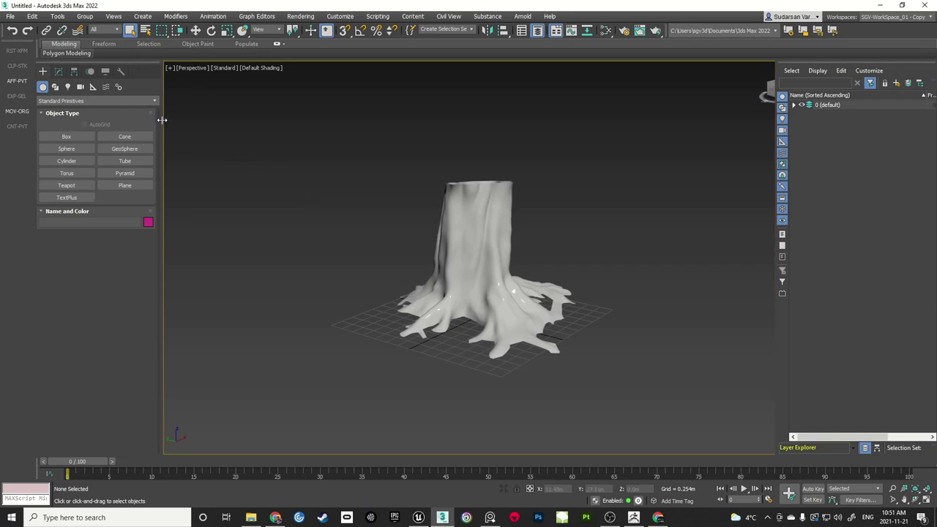
# Rename the imported stump object under the default layer as Tree_mesh_Source_Low
pyautogui.scroll(3, 448, 271)
pyautogui.keyDown('alt'); pyautogui.moveTo(447, 252); pyautogui.dragTo(467, 244, button='middle'); pyautogui.keyUp('alt')
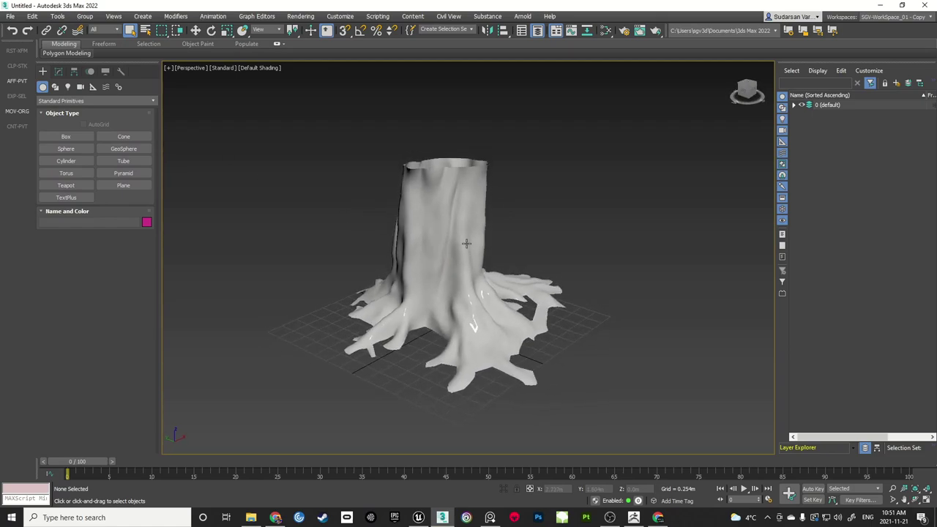
pyautogui.click(794, 106)
pyautogui.click(838, 115)
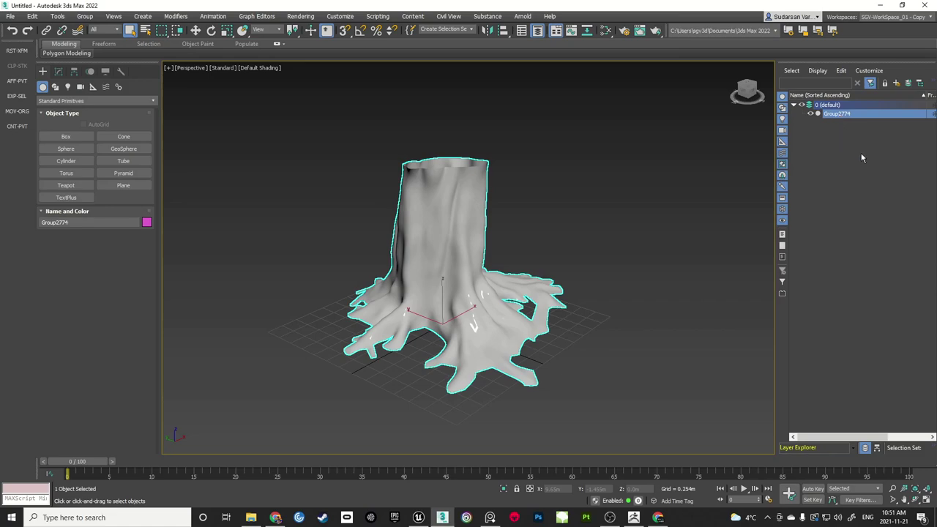
pyautogui.press('F2')
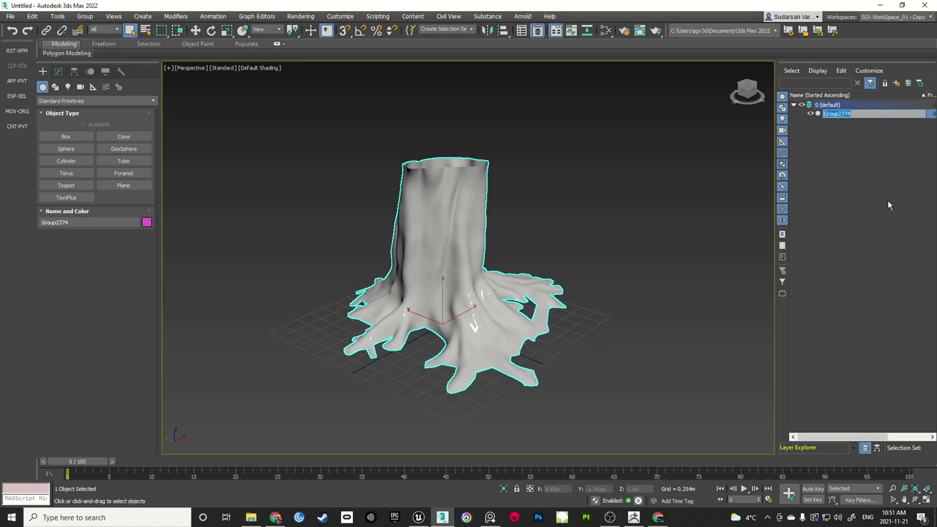
pyautogui.write('Tree_mesh_Source_Lo')
pyautogui.press('Return')
pyautogui.click(683, 237)
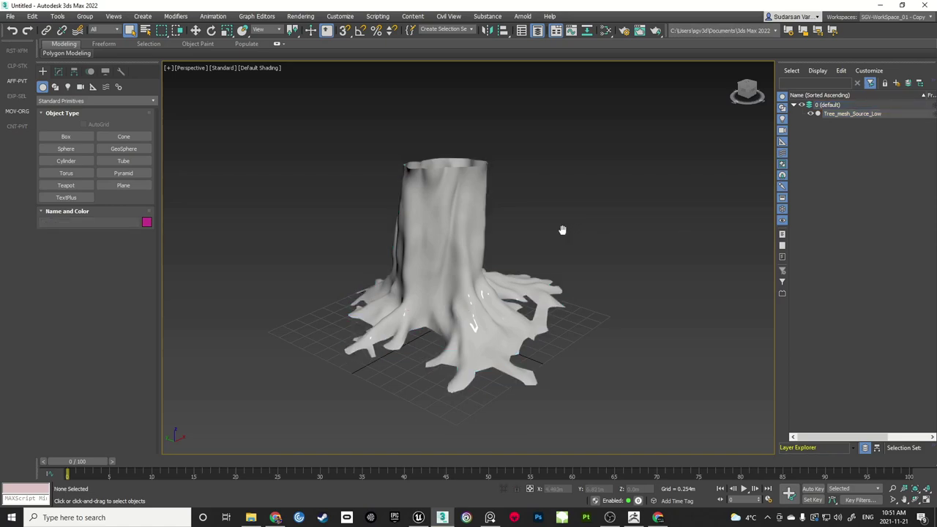
pyautogui.moveTo(563, 230); pyautogui.dragTo(566, 234, button='middle')
# Start saving the scene and browse to Circus_Project_UE5/Content/Textures/Vegetation/Trees/Tree_Stump
pyautogui.hotkey('ctrl', 's')
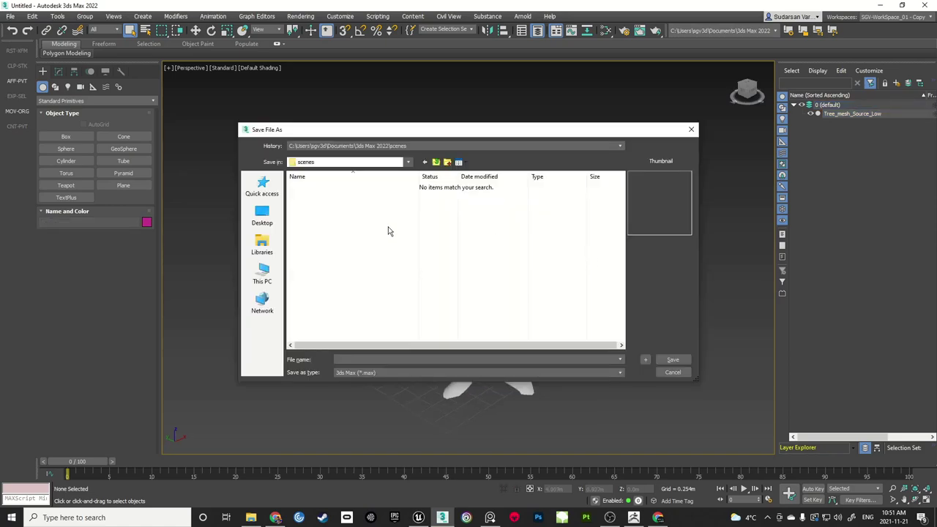
pyautogui.rightClick(352, 222)
pyautogui.click(397, 328)
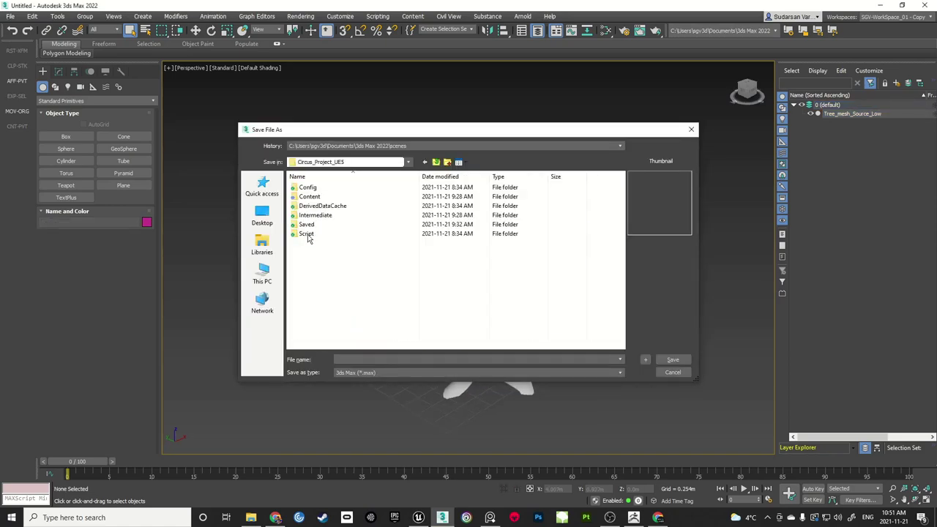
pyautogui.doubleClick(309, 196)
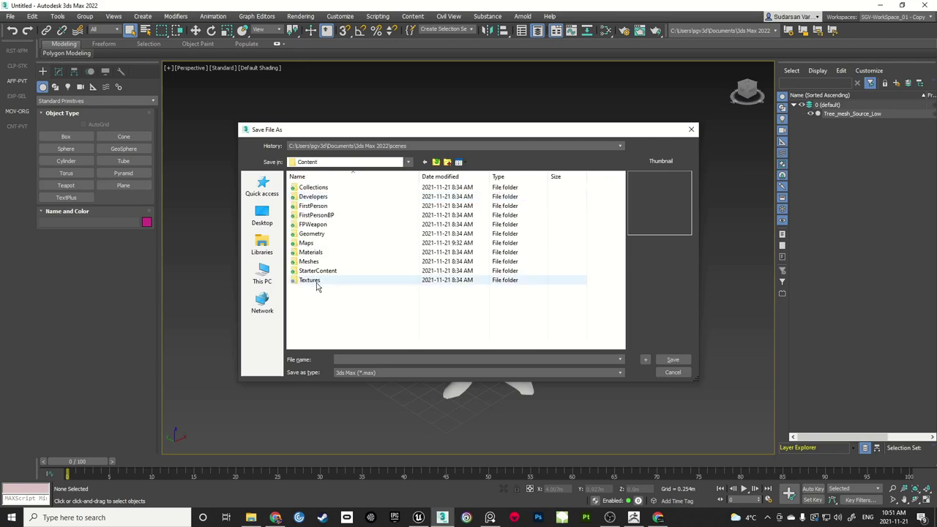
pyautogui.doubleClick(315, 282)
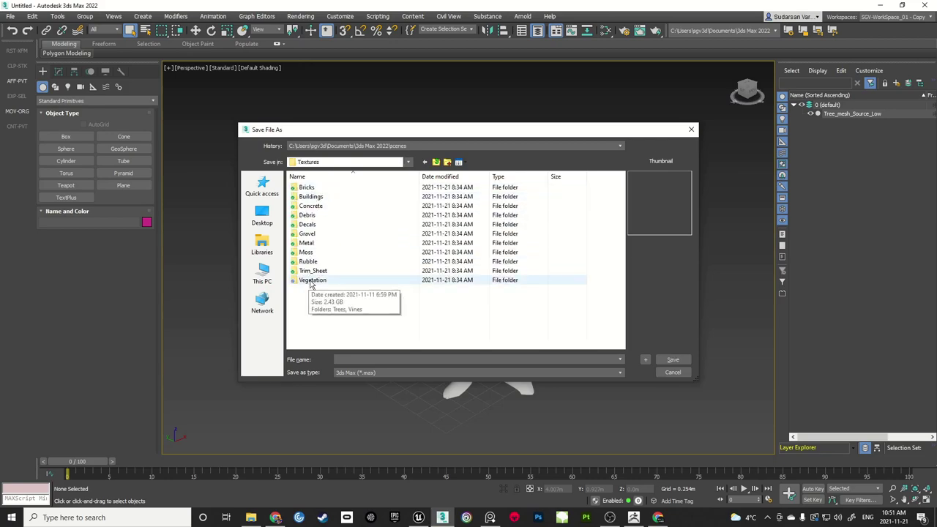
pyautogui.doubleClick(311, 281)
pyautogui.doubleClick(308, 189)
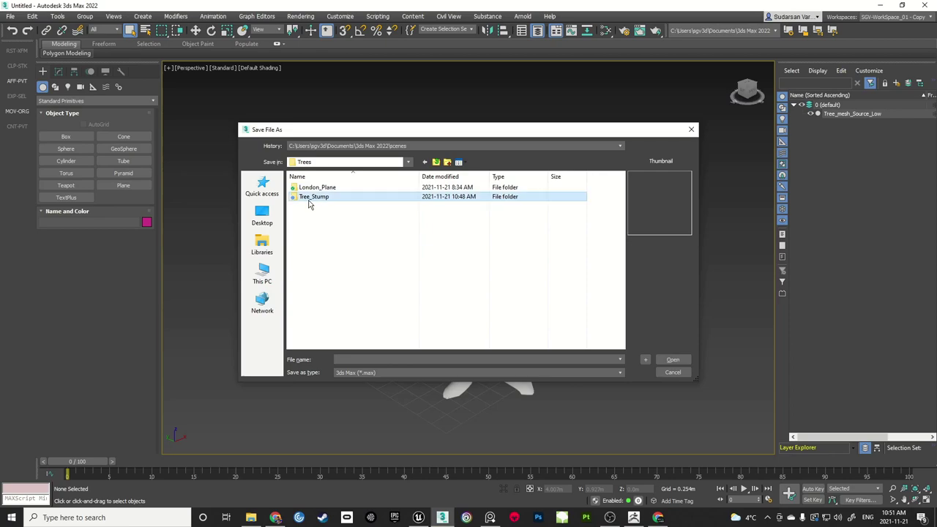
pyautogui.doubleClick(310, 197)
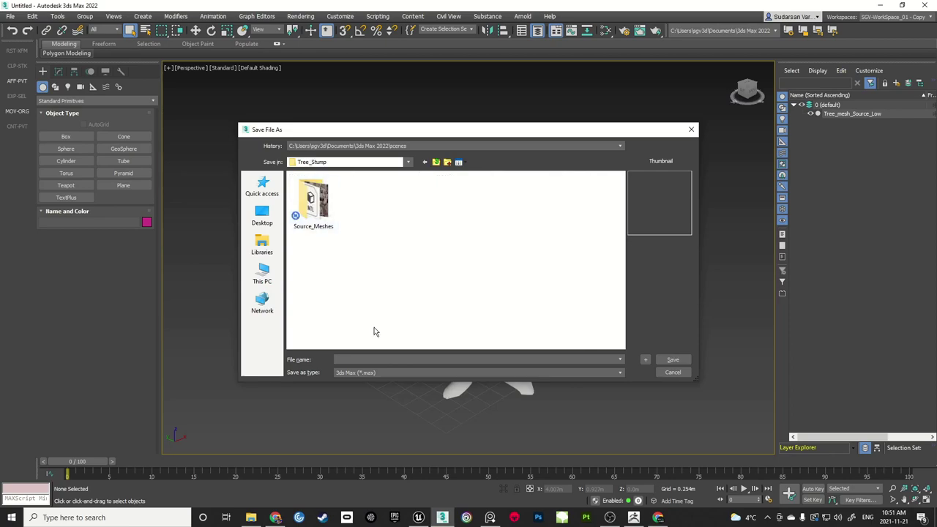
# Save the scene in 3ds Max format as Tree_Mesh_Source_01
pyautogui.write('Tree')
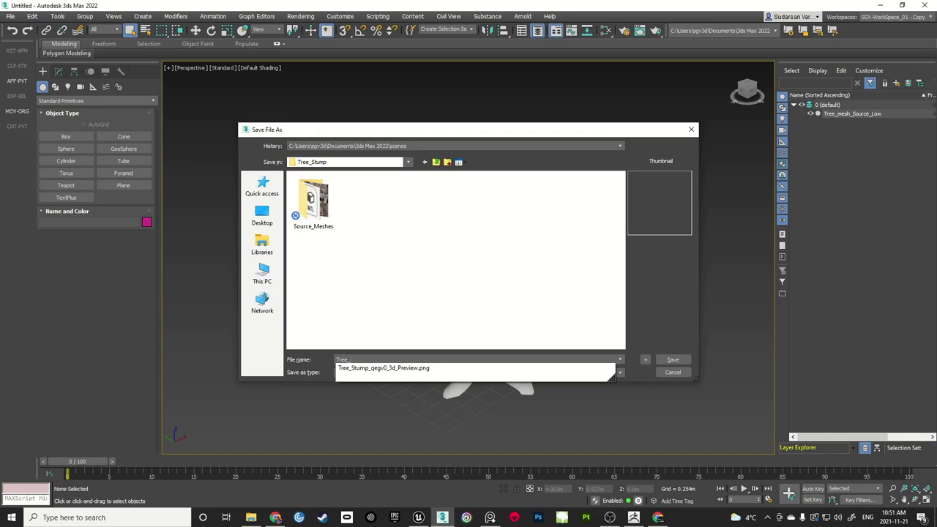
pyautogui.write('_Mesh_Sour')
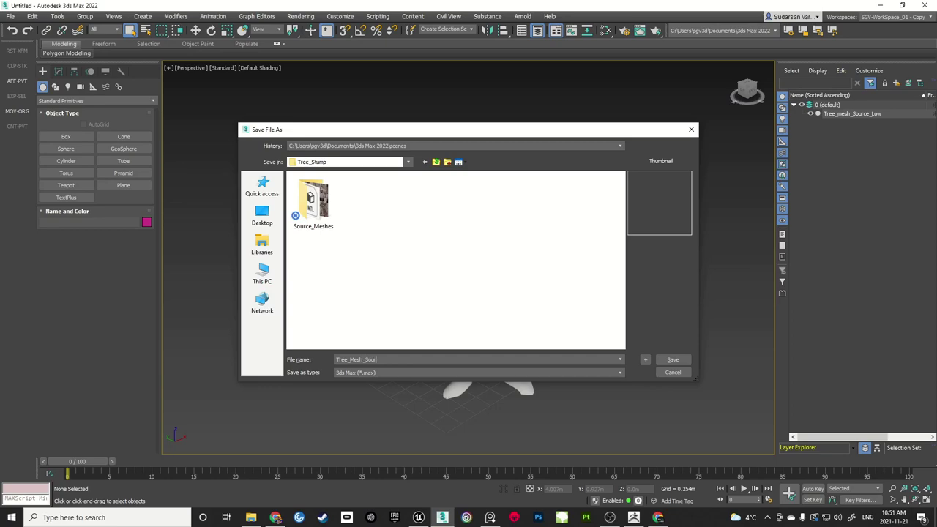
pyautogui.write('ce_01')
pyautogui.press('Return')
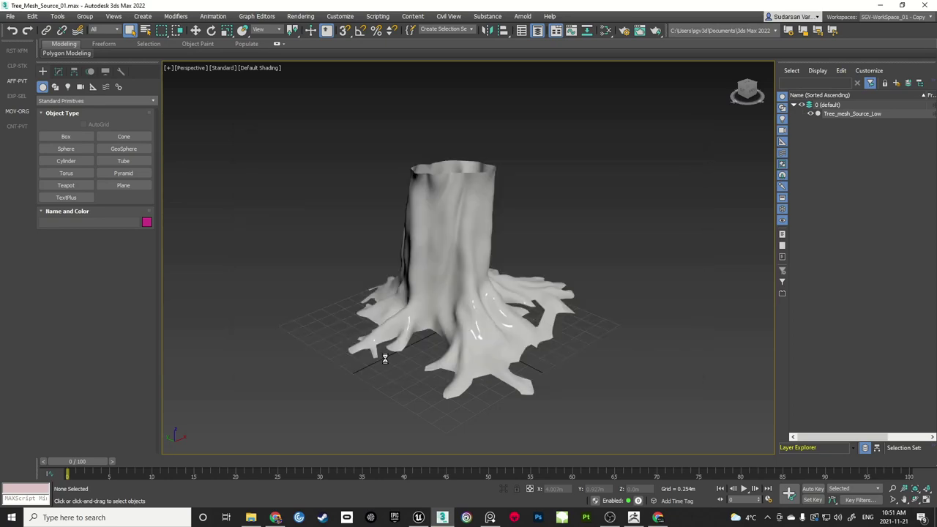
# Import Tree_Sculpt_High_Source_01.OBJ from the Source_Meshes folder, keeping the offered OBJ import options
pyautogui.keyDown('alt'); pyautogui.moveTo(531, 326); pyautogui.dragTo(460, 261, button='middle'); pyautogui.keyUp('alt')
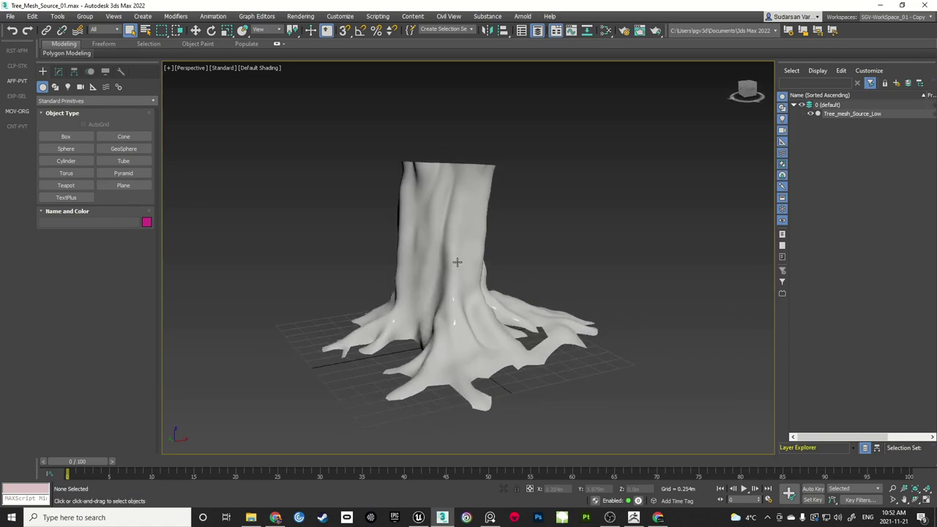
pyautogui.press('F4')
pyautogui.press('F4')
pyautogui.keyDown('alt'); pyautogui.moveTo(540, 252); pyautogui.dragTo(545, 248, button='middle'); pyautogui.keyUp('alt')
pyautogui.click(11, 16)
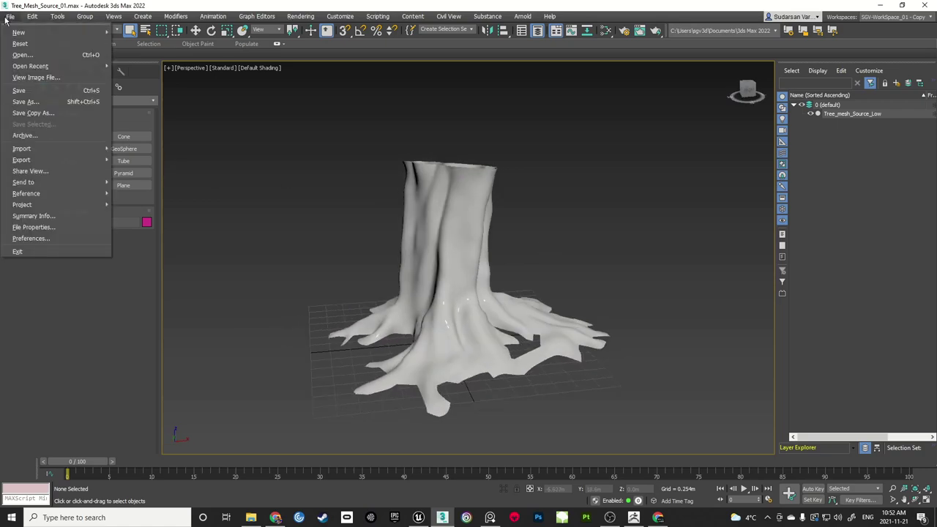
pyautogui.moveTo(22, 152)
pyautogui.click(157, 150)
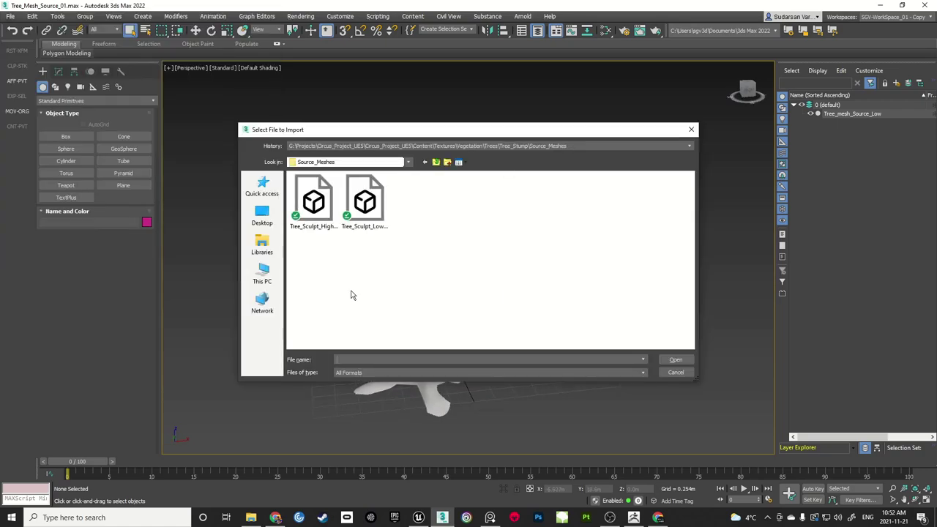
pyautogui.click(317, 208)
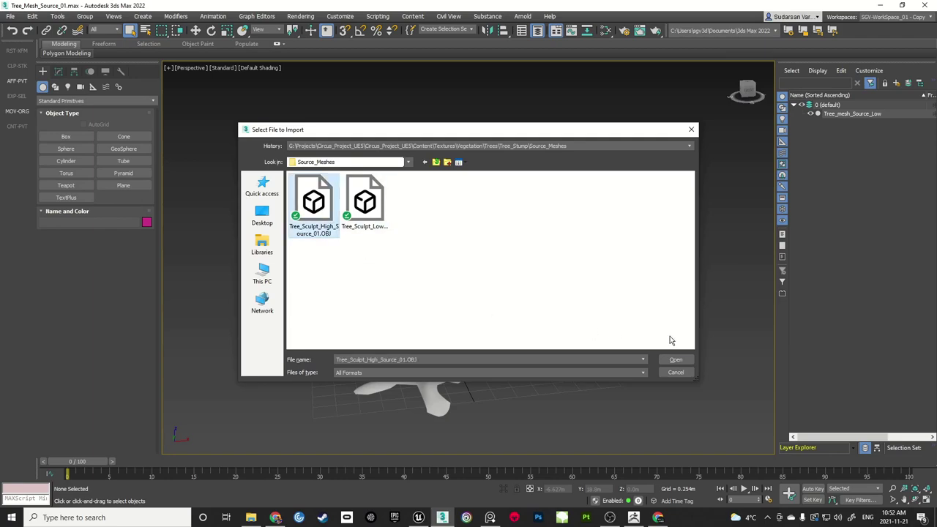
pyautogui.click(676, 360)
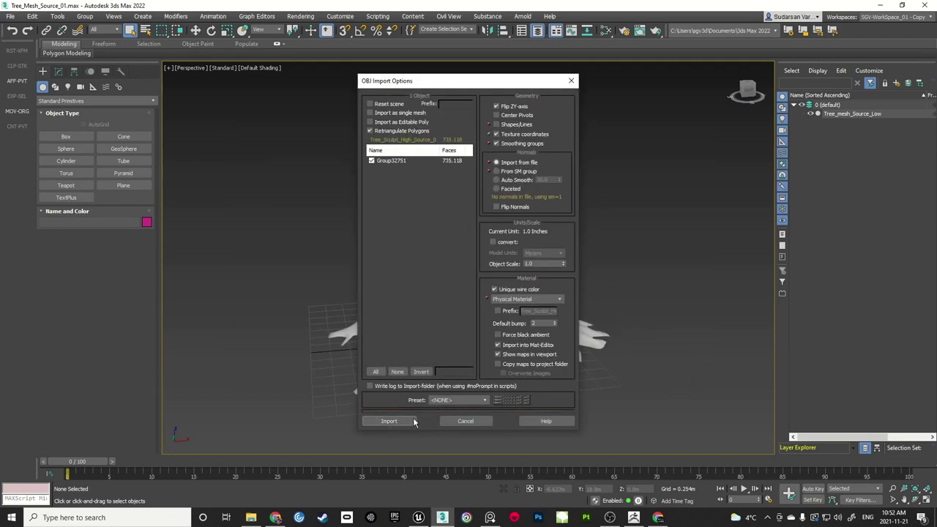
pyautogui.click(411, 423)
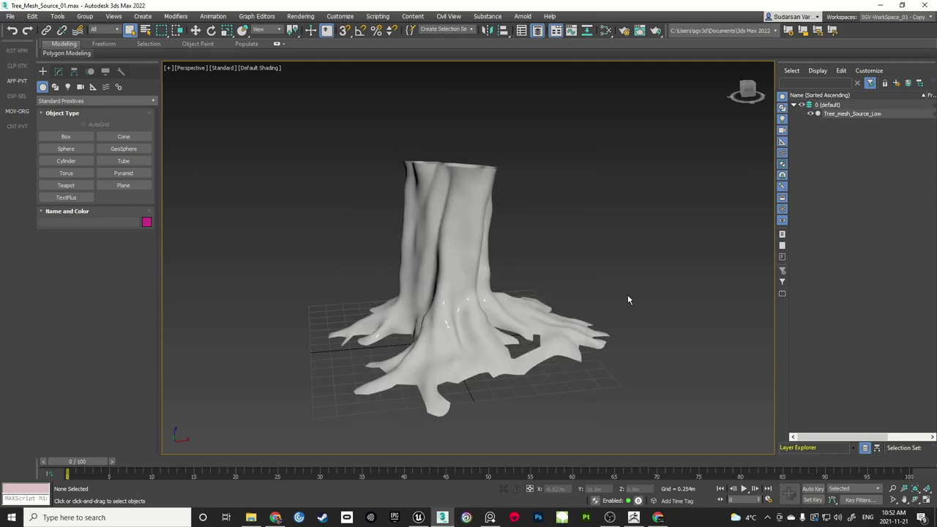
# Hide Tree_mesh_Source_Low and examine the surface detail of the imported high-poly stump
pyautogui.click(579, 254)
pyautogui.moveTo(539, 261)
pyautogui.keyDown('alt'); pyautogui.mouseDown(button='middle')
pyautogui.moveTo(517, 257)
pyautogui.moveTo(537, 264)
pyautogui.mouseUp(button='middle'); pyautogui.keyUp('alt')
pyautogui.scroll(4, 485, 269)
pyautogui.moveTo(476, 269)
pyautogui.keyDown('alt'); pyautogui.mouseDown(button='middle')
pyautogui.moveTo(521, 267)
pyautogui.moveTo(484, 265)
pyautogui.mouseUp(button='middle'); pyautogui.keyUp('alt')
pyautogui.scroll(-1, 601, 164)
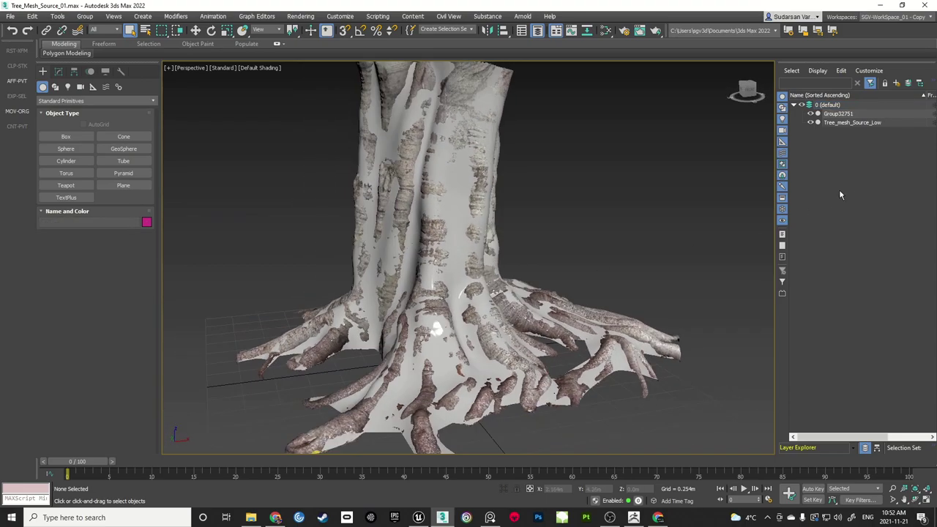
pyautogui.click(813, 123)
pyautogui.scroll(5, 426, 225)
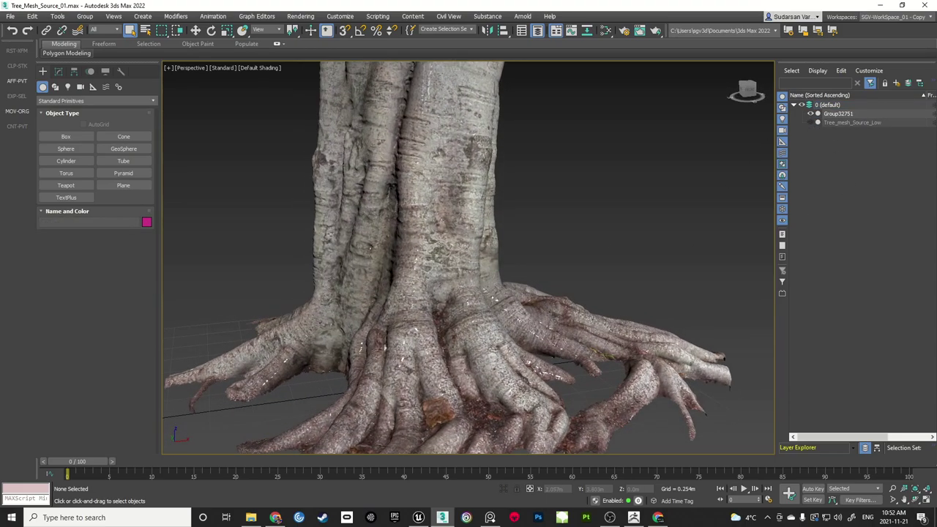
pyautogui.scroll(-8, 427, 226)
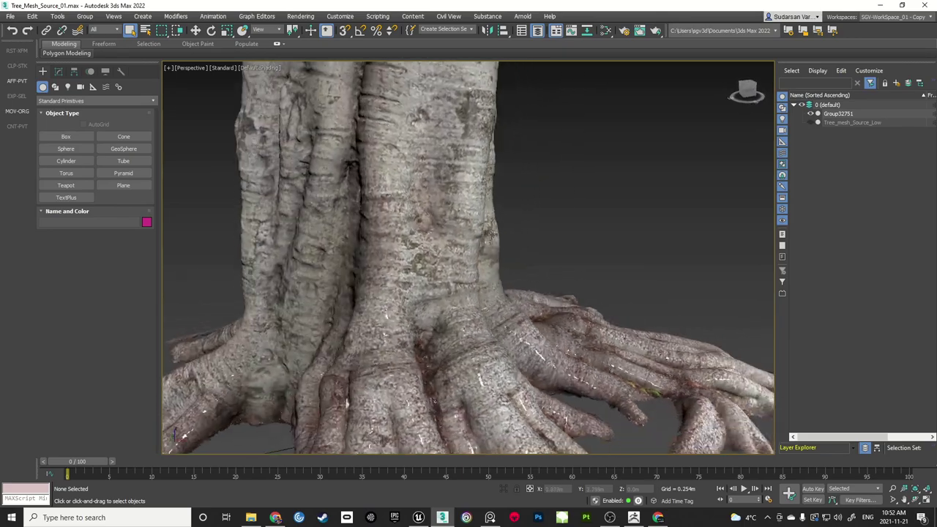
pyautogui.moveTo(510, 268)
pyautogui.keyDown('alt'); pyautogui.mouseDown(button='middle')
pyautogui.moveTo(540, 285)
pyautogui.moveTo(545, 277)
pyautogui.moveTo(512, 272)
pyautogui.moveTo(521, 269)
pyautogui.mouseUp(button='middle'); pyautogui.keyUp('alt')
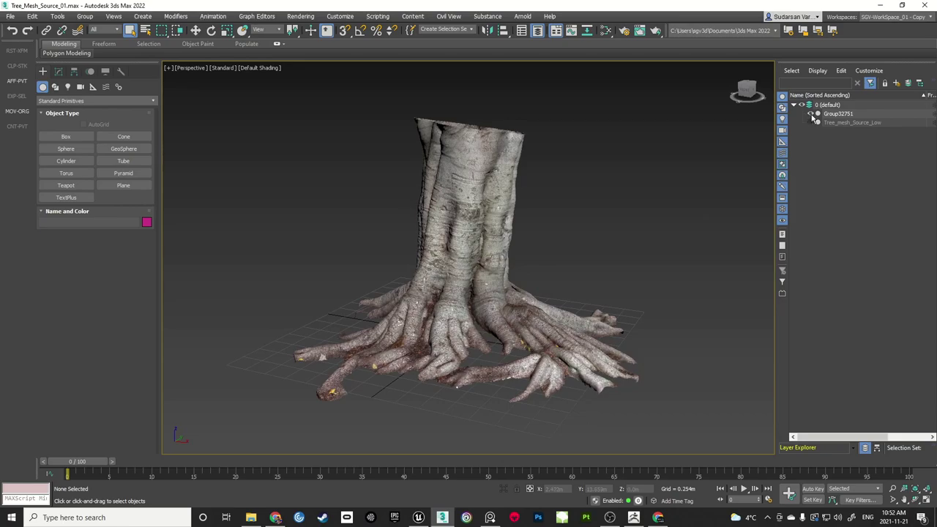
# Show Tree_mesh_Source_Low again and rename the Group32751 object as Tree_mesh_Source_High
pyautogui.click(838, 122)
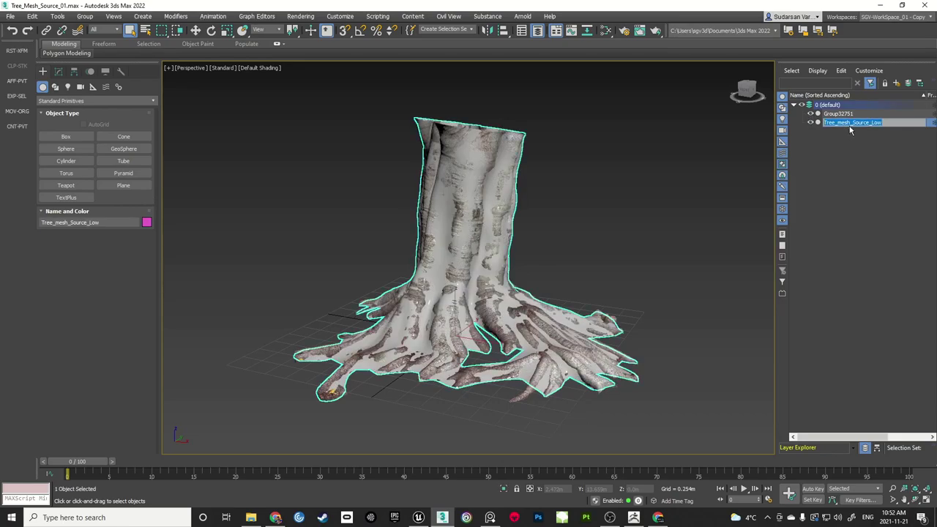
pyautogui.click(843, 114)
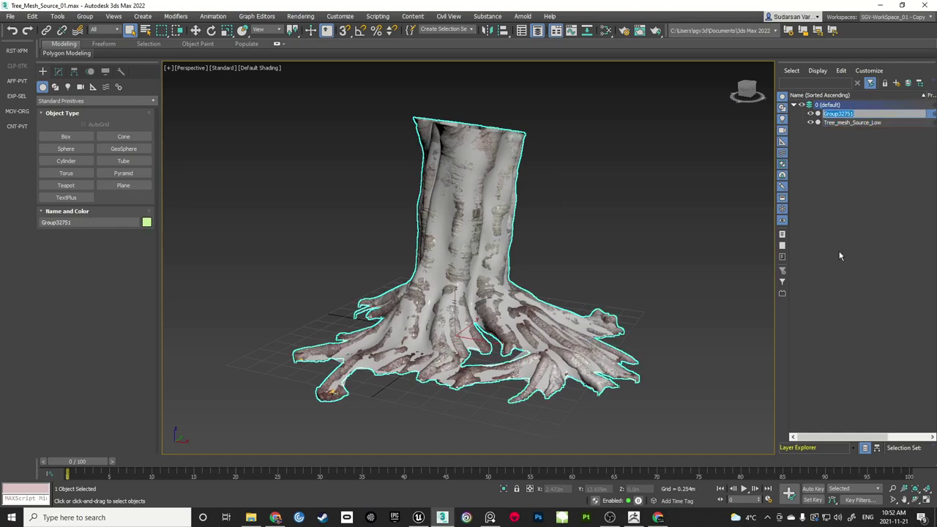
pyautogui.write('Tree_mesh_Source_Low')
pyautogui.press('Return')
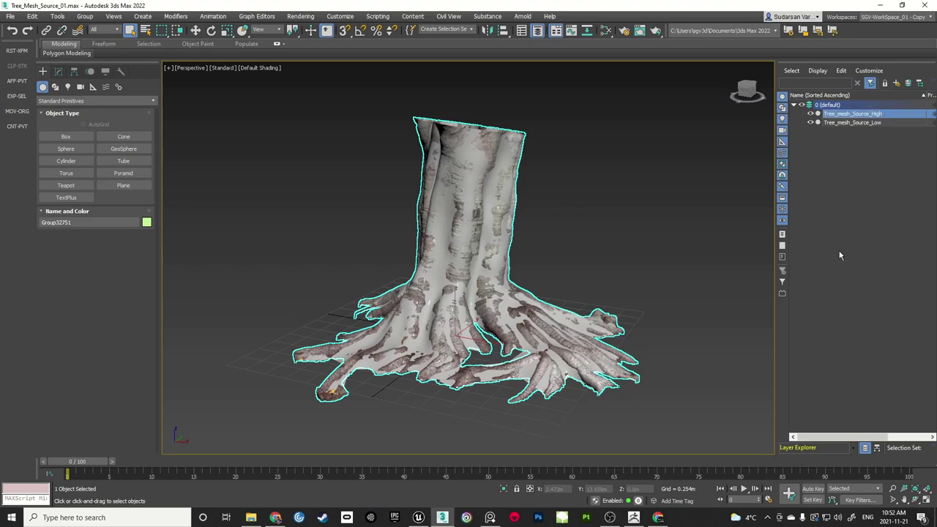
pyautogui.click(575, 236)
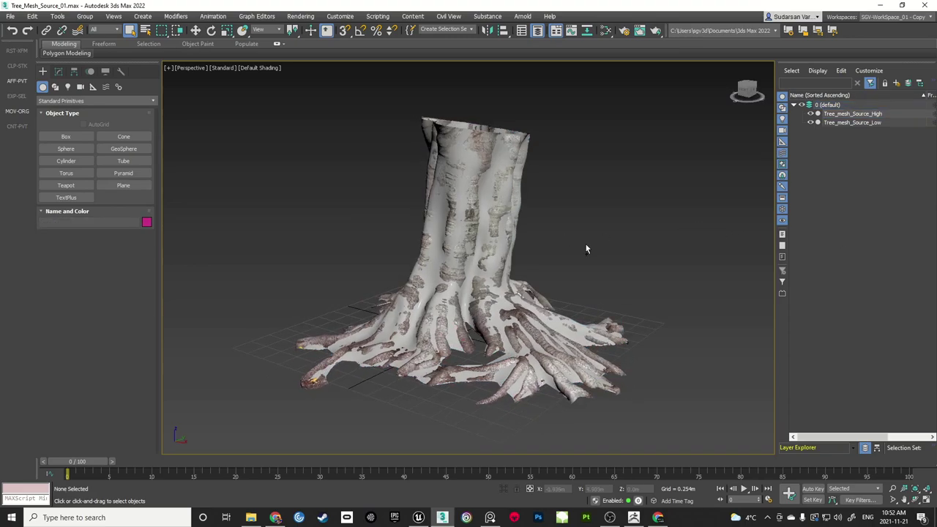
# Configure the viewport statistics to list only the total triangle count and display them in the Perspective view
pyautogui.click(169, 69)
pyautogui.click(197, 216)
pyautogui.click(505, 141)
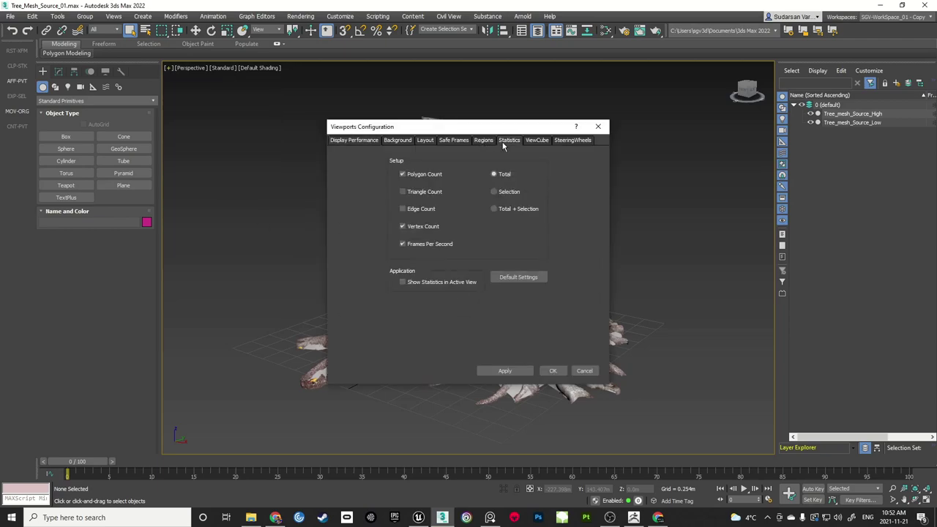
pyautogui.click(403, 174)
pyautogui.click(402, 192)
pyautogui.click(402, 244)
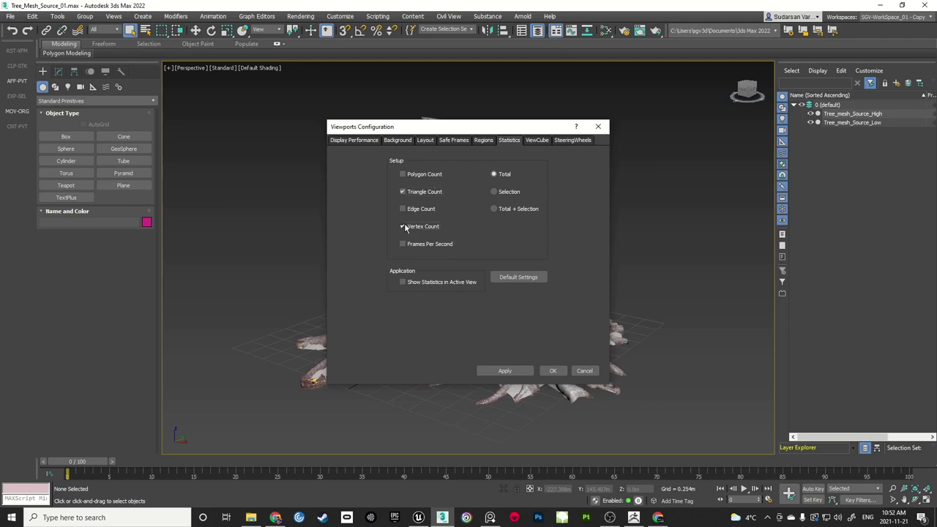
pyautogui.click(552, 371)
pyautogui.press('7')
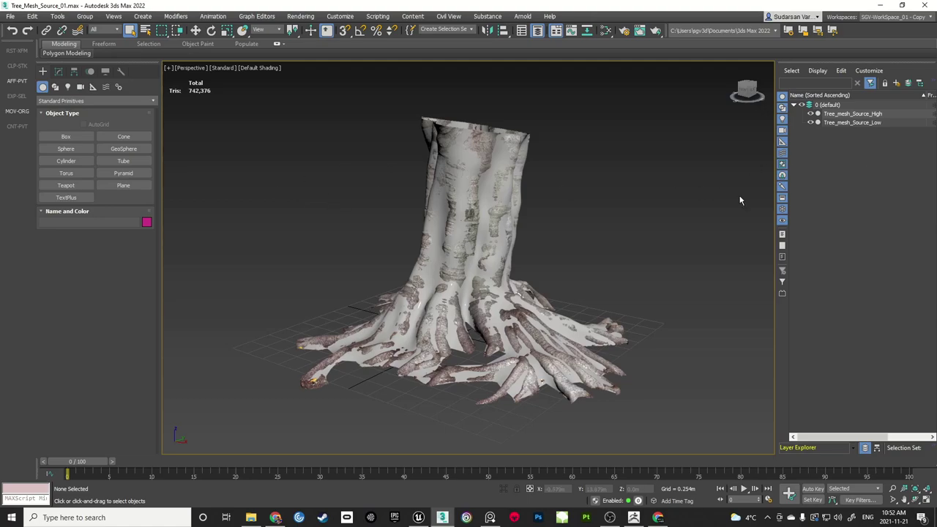
# Select Tree_mesh_Source_High and Tree_mesh_Source_Low in turn and look at the triangle statistics
pyautogui.keyDown('alt'); pyautogui.moveTo(740, 200); pyautogui.dragTo(659, 219, button='middle'); pyautogui.keyUp('alt')
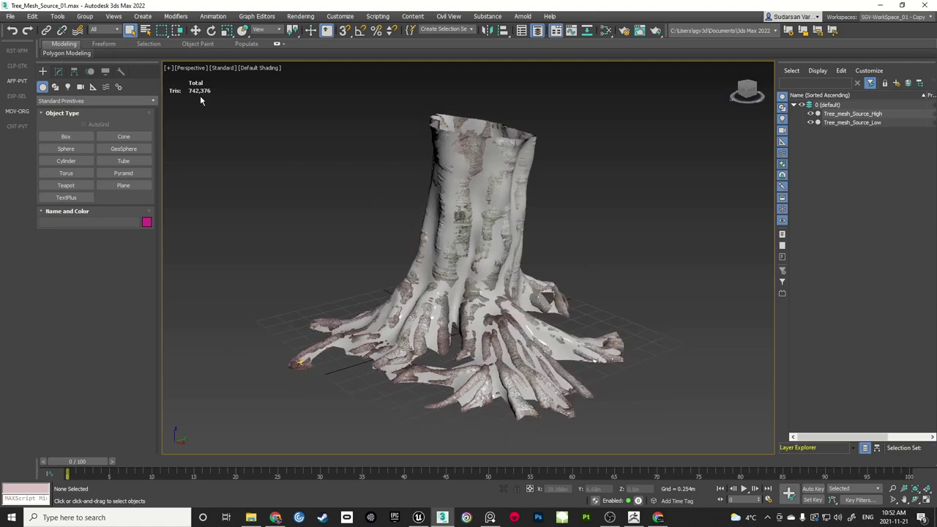
pyautogui.click(872, 115)
pyautogui.keyDown('alt'); pyautogui.moveTo(348, 199); pyautogui.dragTo(588, 213, button='middle'); pyautogui.keyUp('alt')
pyautogui.click(868, 123)
pyautogui.press('w')
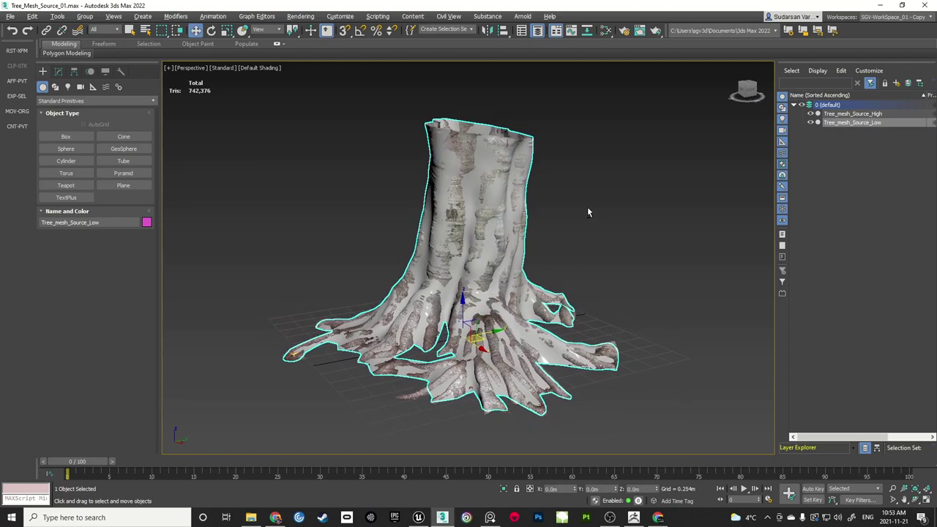
# Hide Tree_mesh_Source_High and set the viewport statistics to count the Selection only
pyautogui.click(813, 115)
pyautogui.click(281, 125)
pyautogui.click(167, 70)
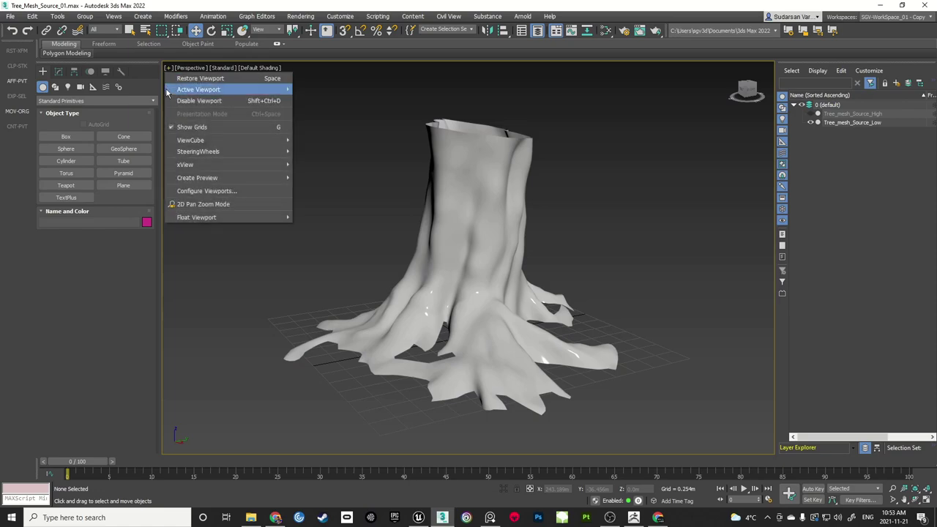
pyautogui.click(191, 195)
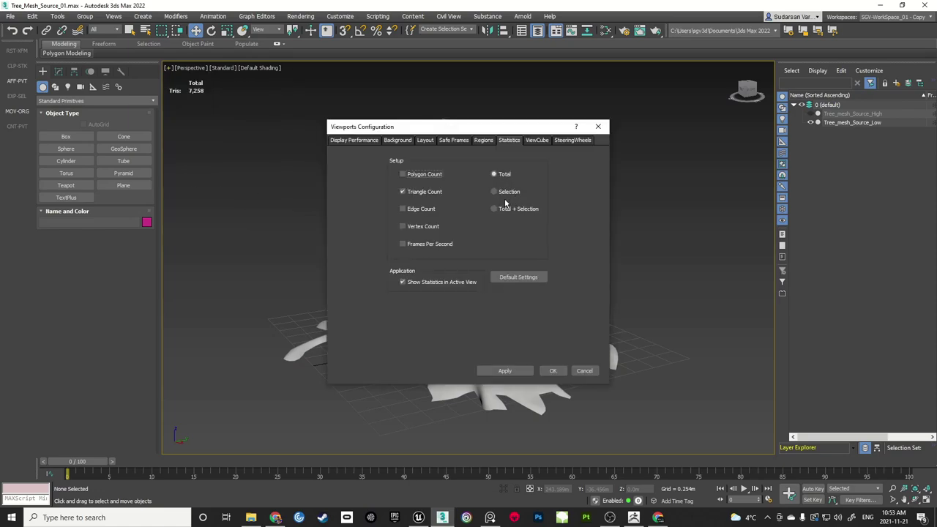
pyautogui.click(495, 192)
pyautogui.click(548, 369)
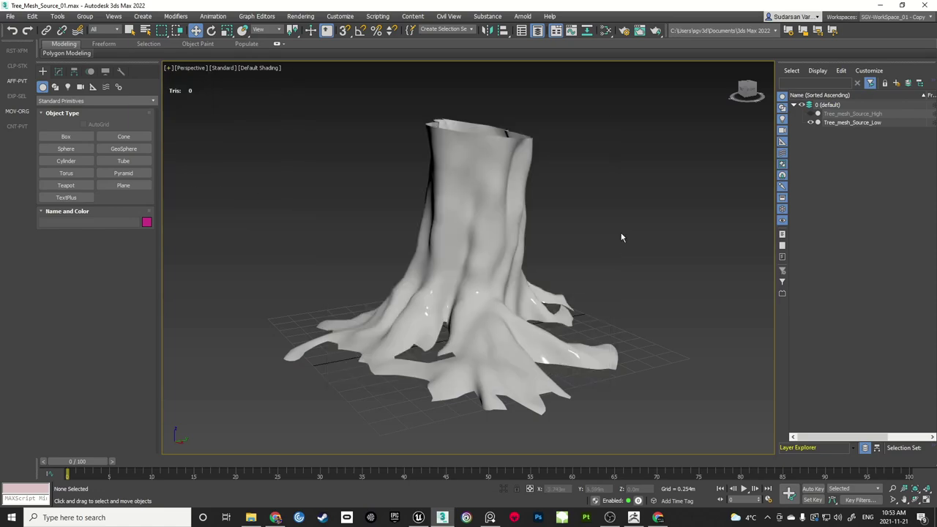
# Check the triangle count of Tree_mesh_Source_Low, then hide it and show Tree_mesh_Source_High to check that one's count
pyautogui.click(853, 123)
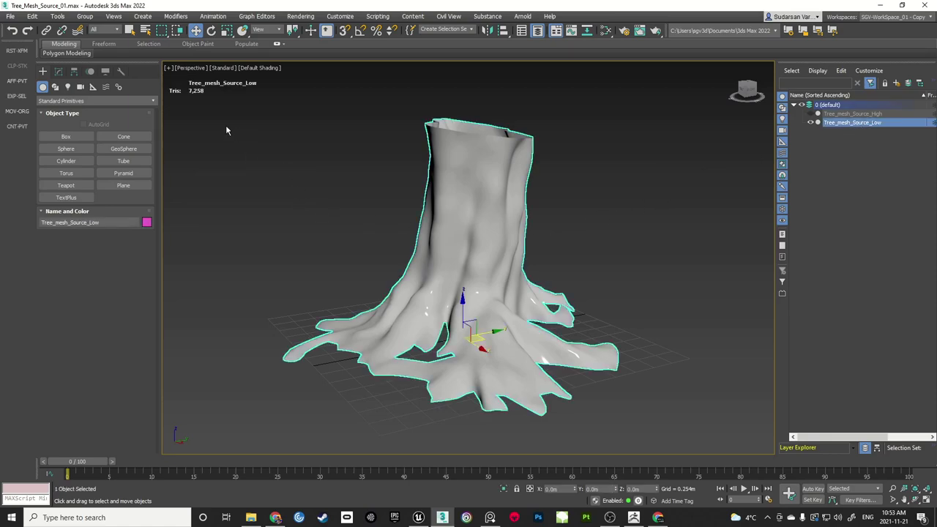
pyautogui.keyDown('alt'); pyautogui.moveTo(309, 222); pyautogui.dragTo(343, 216, button='middle'); pyautogui.keyUp('alt')
pyautogui.click(811, 122)
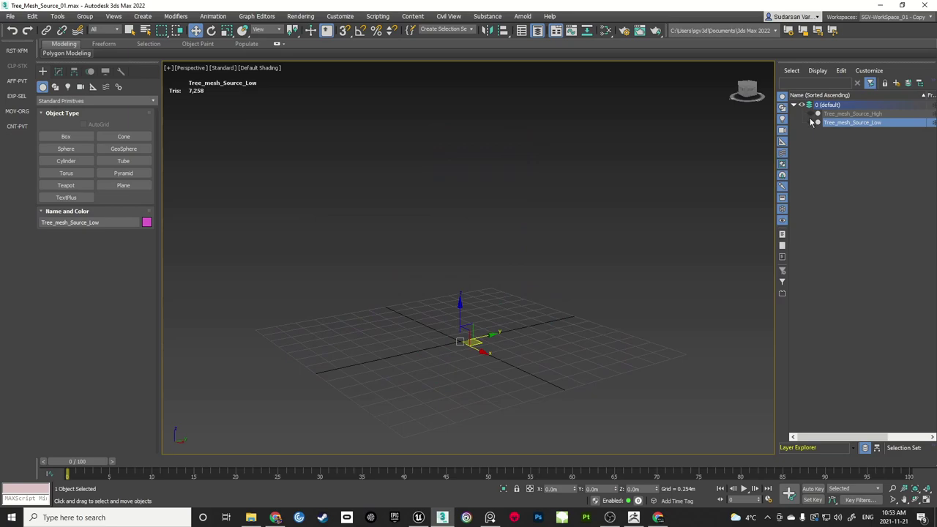
pyautogui.click(810, 113)
pyautogui.click(852, 114)
pyautogui.keyDown('alt'); pyautogui.moveTo(598, 222); pyautogui.dragTo(391, 173, button='middle'); pyautogui.keyUp('alt')
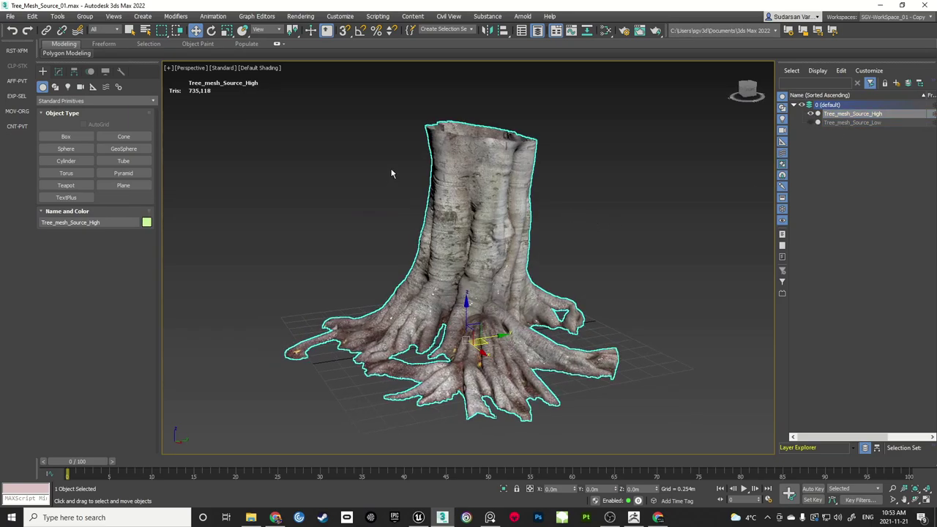
# Clear the selection and examine the high-poly stump's bark and roots up close and from a different angle
pyautogui.click(375, 240)
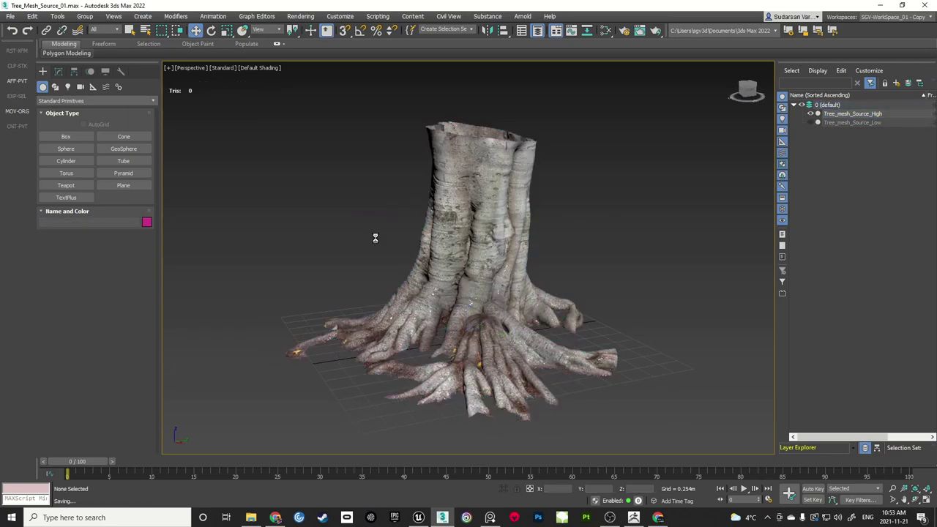
pyautogui.scroll(6, 526, 274)
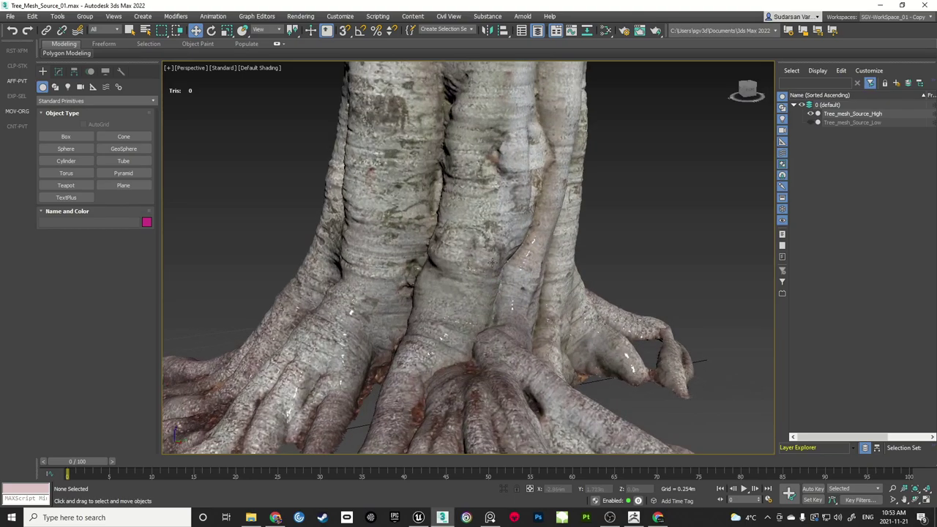
pyautogui.scroll(-4, 512, 264)
pyautogui.scroll(-7, 505, 259)
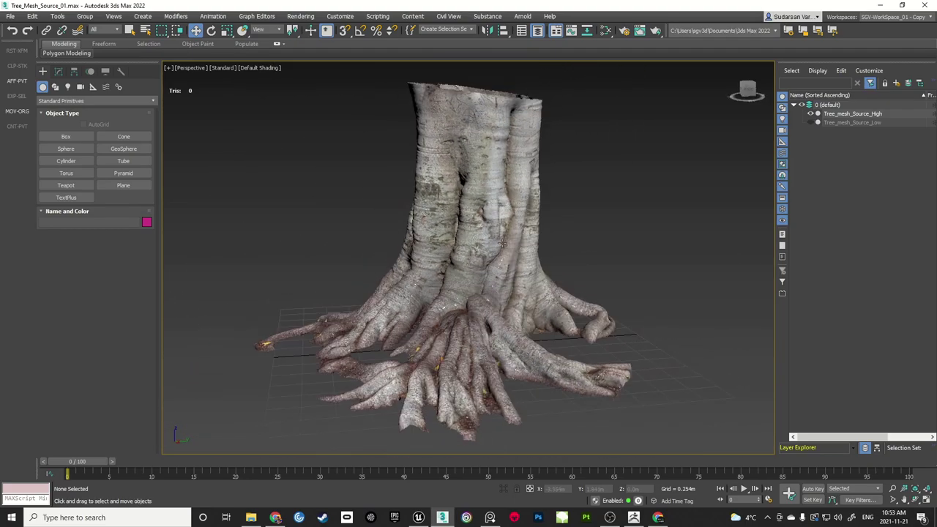
pyautogui.keyDown('alt'); pyautogui.moveTo(534, 241); pyautogui.dragTo(516, 201, button='middle'); pyautogui.keyUp('alt')
pyautogui.scroll(4, 500, 199)
pyautogui.scroll(2, 500, 200)
pyautogui.scroll(-3, 515, 202)
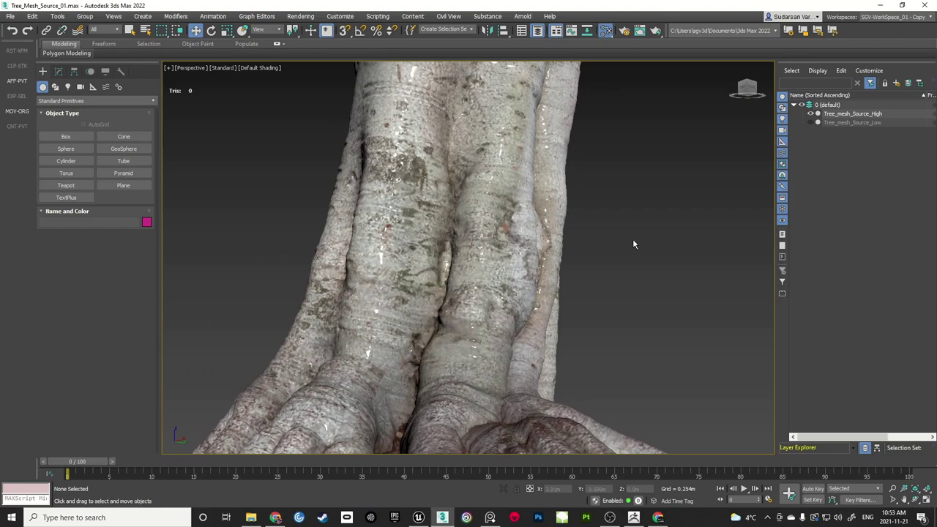
# Open the Slate Material Editor and reposition its window so that it fits fully on screen
pyautogui.press('m')
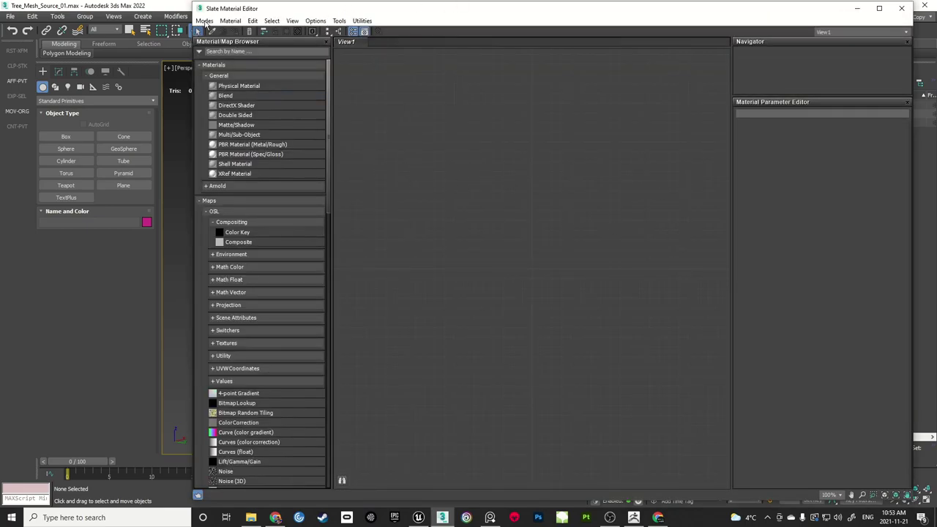
pyautogui.moveTo(241, 8); pyautogui.dragTo(571, 73)
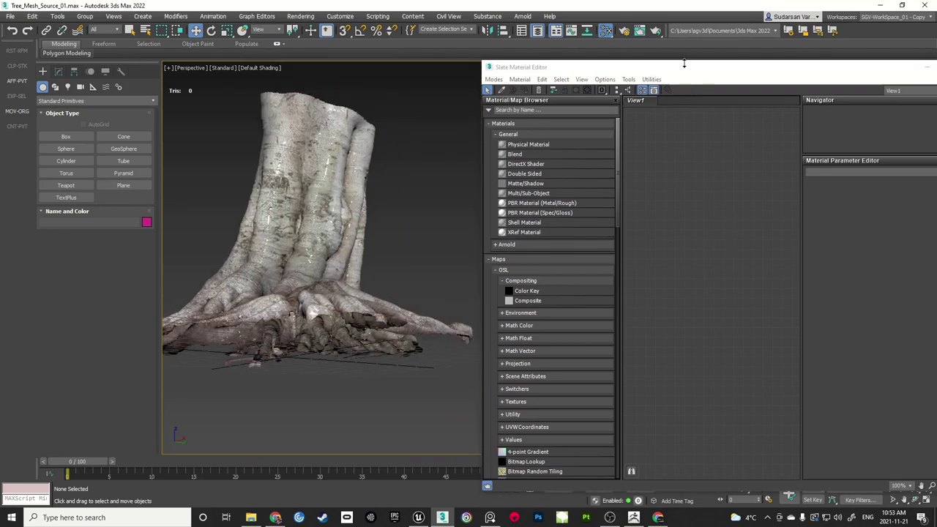
pyautogui.moveTo(683, 64); pyautogui.dragTo(473, 41)
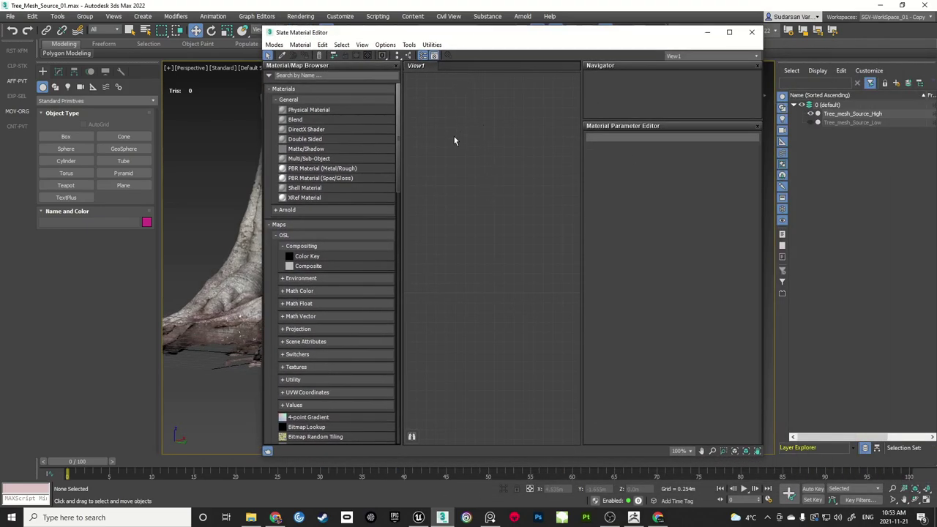
# Change the renderer from Arnold to Scanline Renderer in the render setup
pyautogui.click(300, 16)
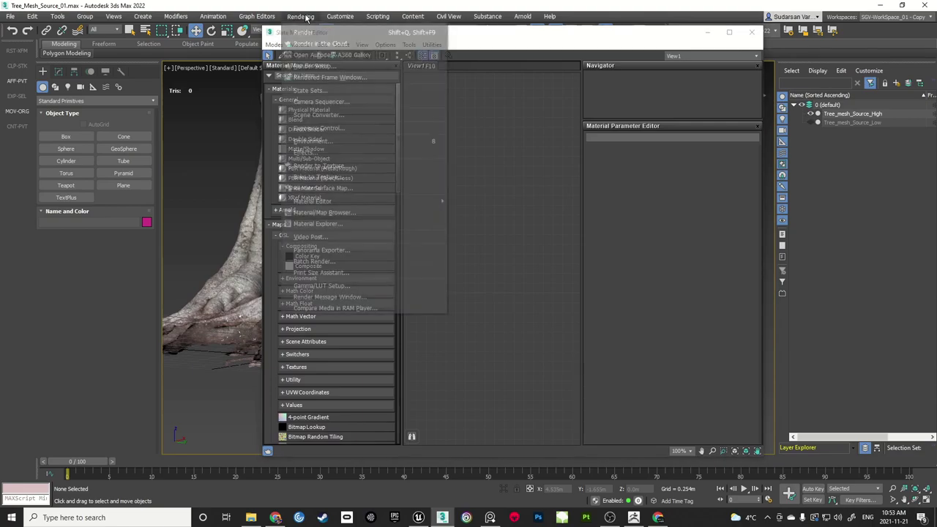
pyautogui.click(323, 68)
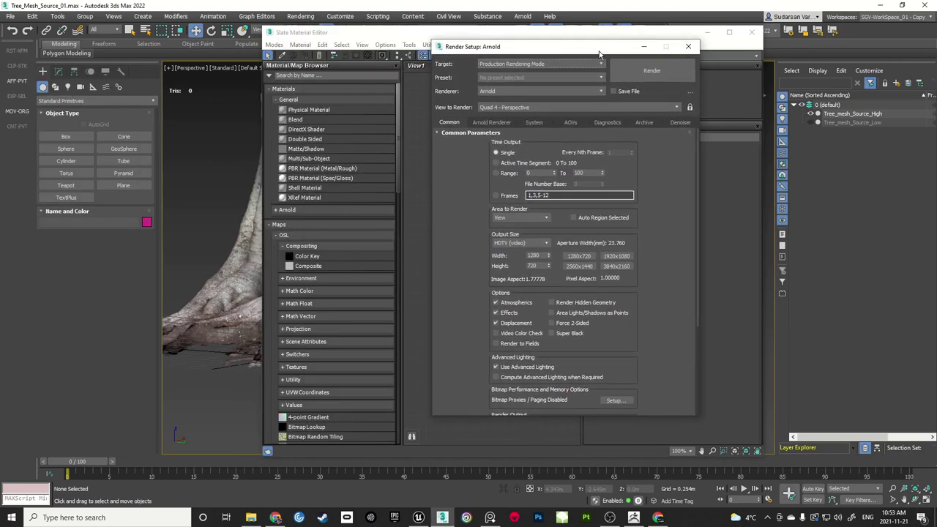
pyautogui.click(594, 93)
pyautogui.click(521, 129)
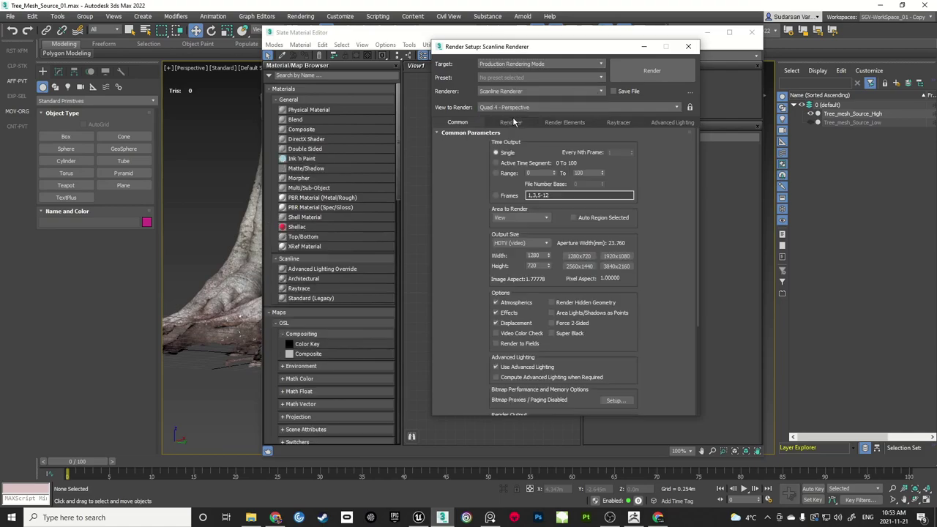
# Close the render setup and create a Standard (Legacy) material in the Slate Material Editor
pyautogui.click(688, 47)
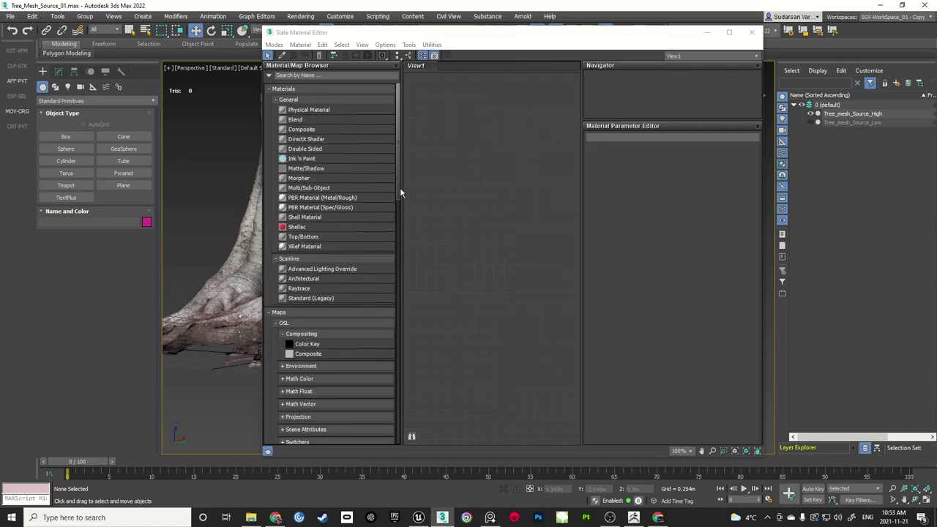
pyautogui.doubleClick(305, 300)
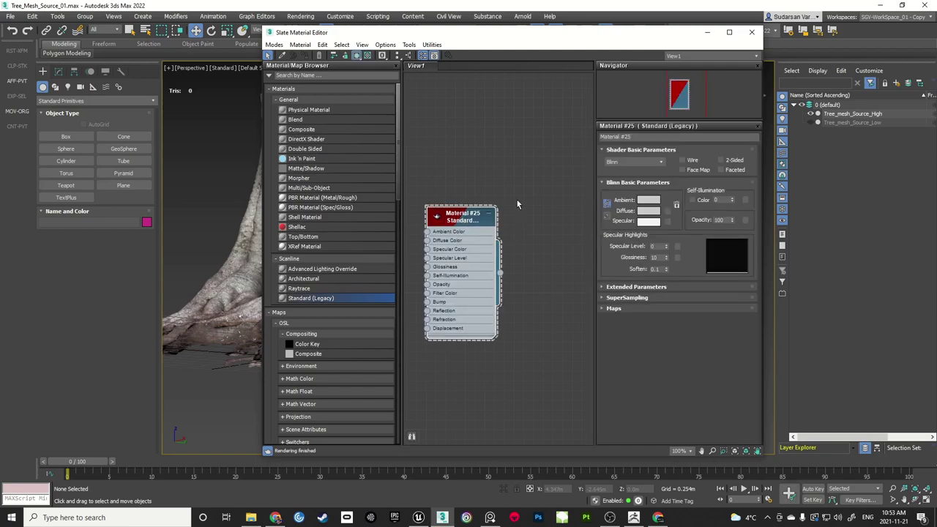
pyautogui.rightClick(463, 223)
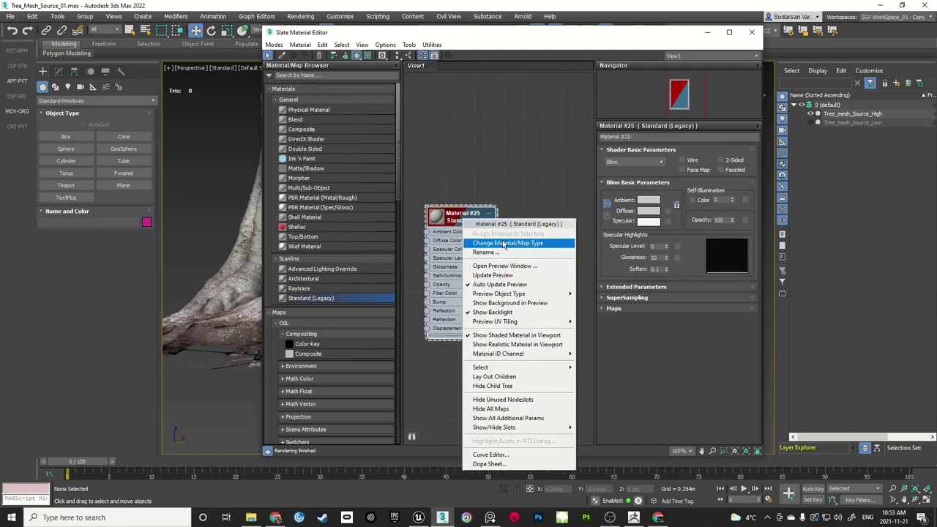
pyautogui.click(478, 167)
# Show Tree_mesh_Source_Low, select both stump meshes and assign the new Standard (Legacy) material to them
pyautogui.moveTo(526, 37); pyautogui.dragTo(330, 311)
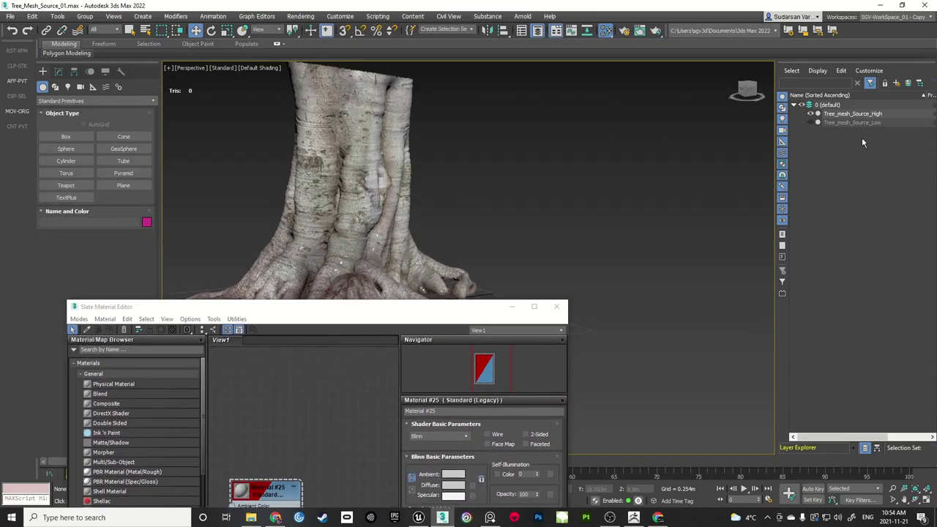
pyautogui.click(811, 122)
pyautogui.click(850, 122)
pyautogui.keyDown('ctrl'); pyautogui.click(850, 113); pyautogui.keyUp('ctrl')
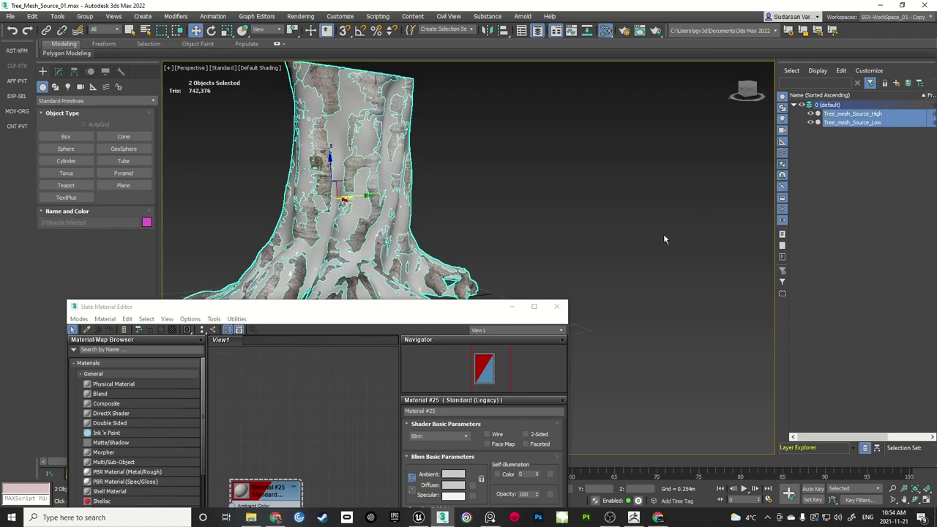
pyautogui.moveTo(480, 309); pyautogui.dragTo(695, 117)
pyautogui.rightClick(487, 302)
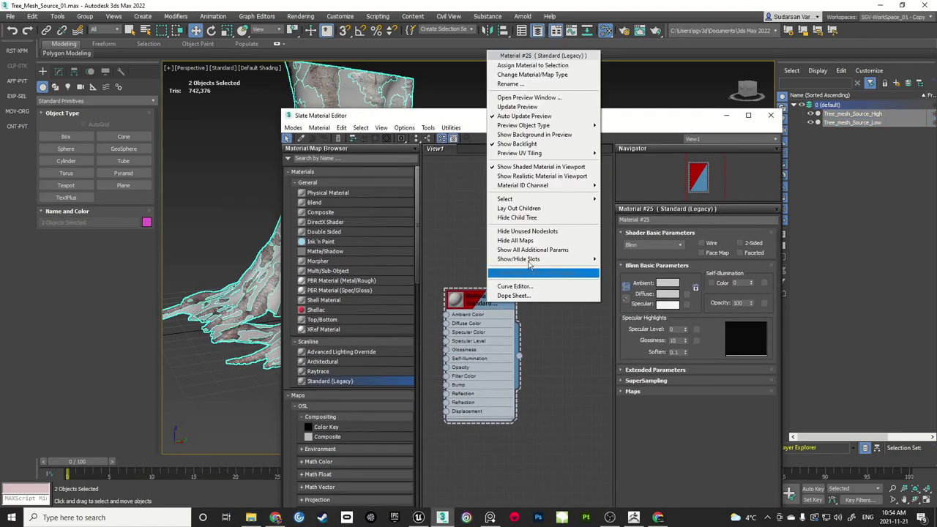
pyautogui.click(537, 66)
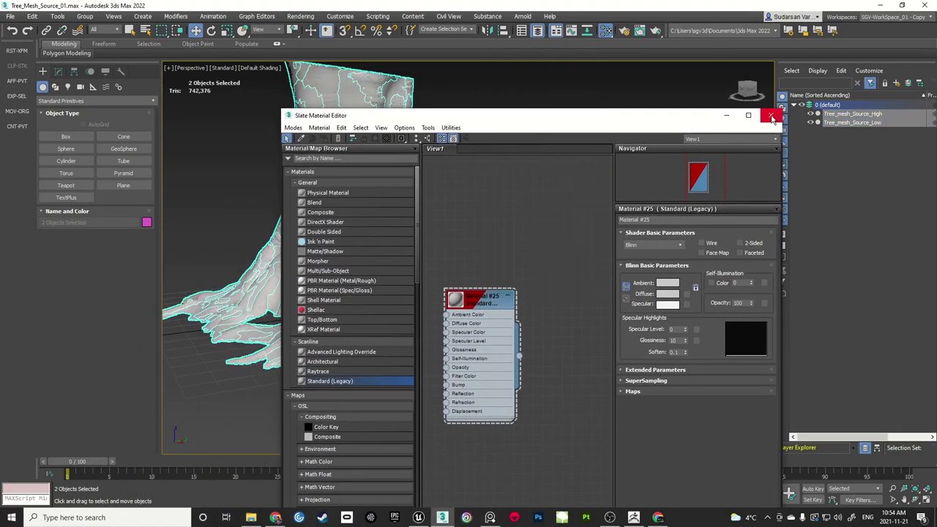
# Close the Slate Material Editor, clear the selection and save the scene
pyautogui.click(771, 115)
pyautogui.click(518, 210)
pyautogui.moveTo(517, 210); pyautogui.dragTo(537, 229, button='middle')
pyautogui.hotkey('ctrl', 's')
# Hide Tree_mesh_Source_High, then select Tree_mesh_Source_Low and examine its shape from different angles
pyautogui.click(811, 114)
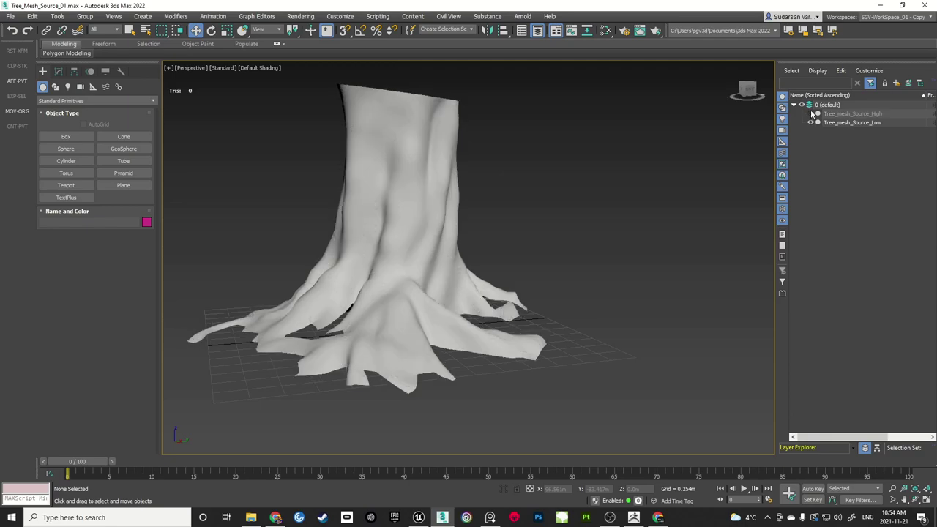
pyautogui.click(847, 123)
pyautogui.keyDown('alt'); pyautogui.moveTo(703, 213); pyautogui.dragTo(560, 262, button='middle'); pyautogui.keyUp('alt')
pyautogui.scroll(4, 481, 257)
pyautogui.scroll(-3, 487, 233)
pyautogui.scroll(3, 523, 239)
pyautogui.moveTo(493, 230); pyautogui.dragTo(561, 247, button='middle')
pyautogui.scroll(-3, 549, 249)
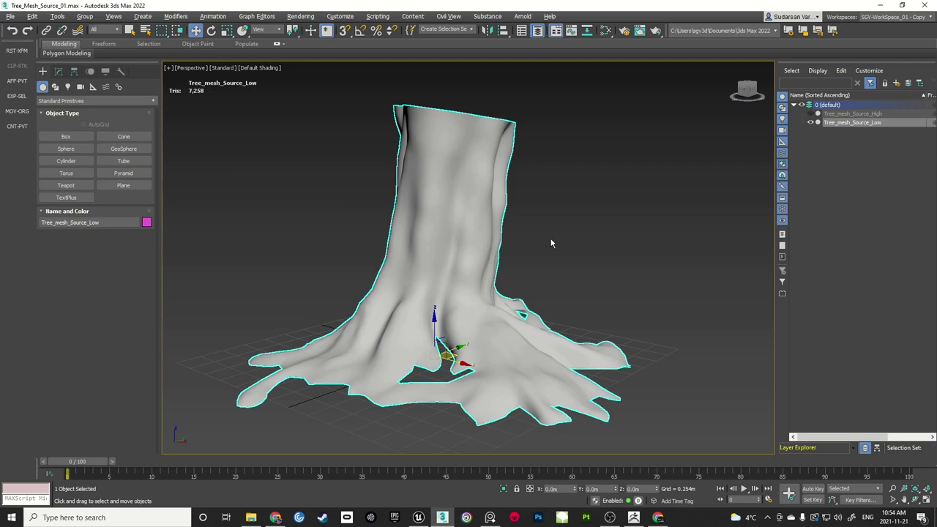
# Convert Tree_mesh_Source_Low from an editable mesh to an Editable Poly
pyautogui.click(59, 71)
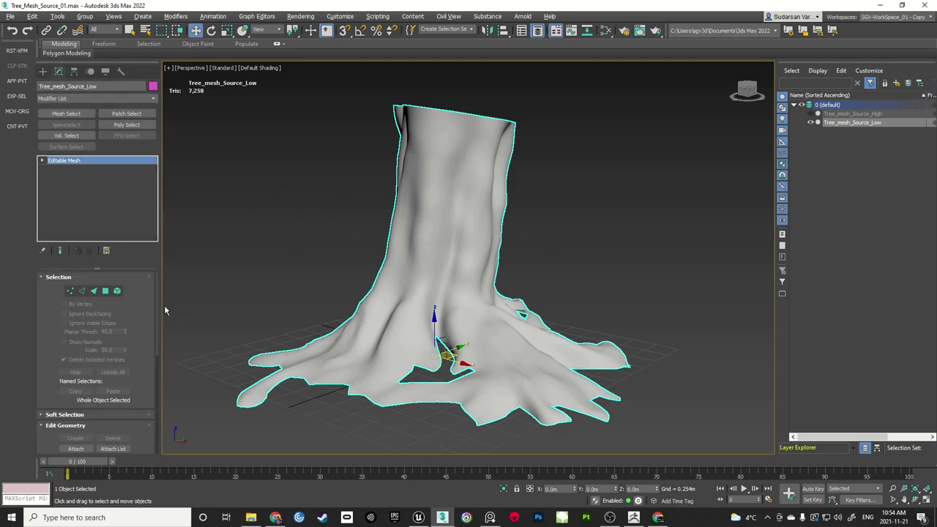
pyautogui.rightClick(107, 161)
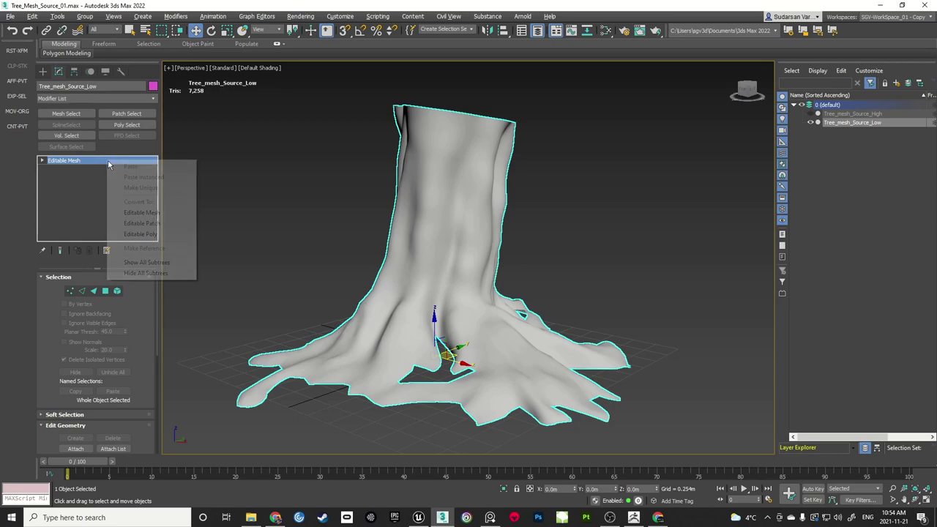
pyautogui.click(140, 234)
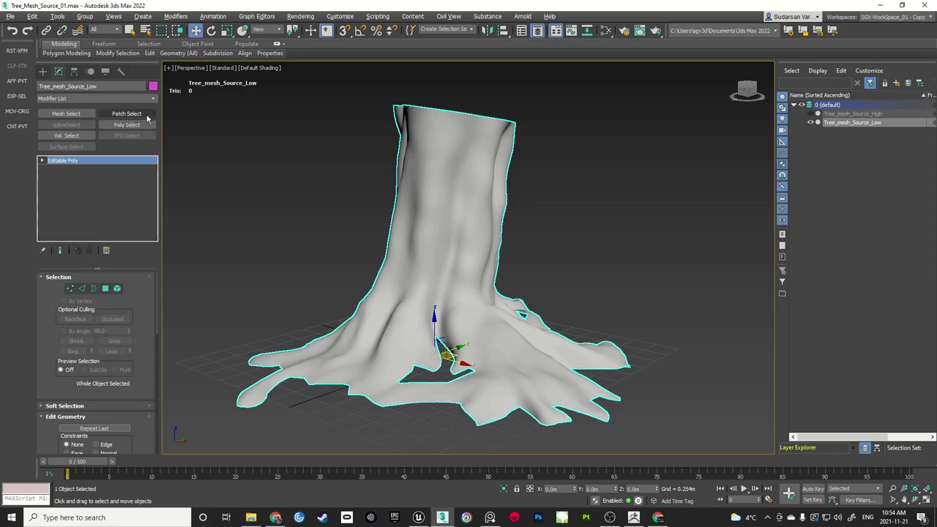
# Show the UV Coordinate Modifiers set and add an Unwrap UVW modifier to the low-poly stump
pyautogui.click(105, 252)
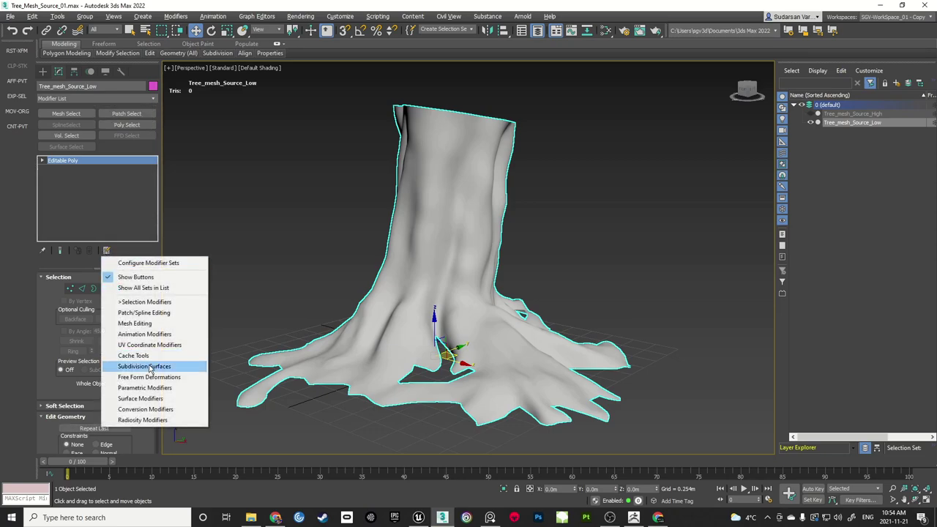
pyautogui.click(156, 345)
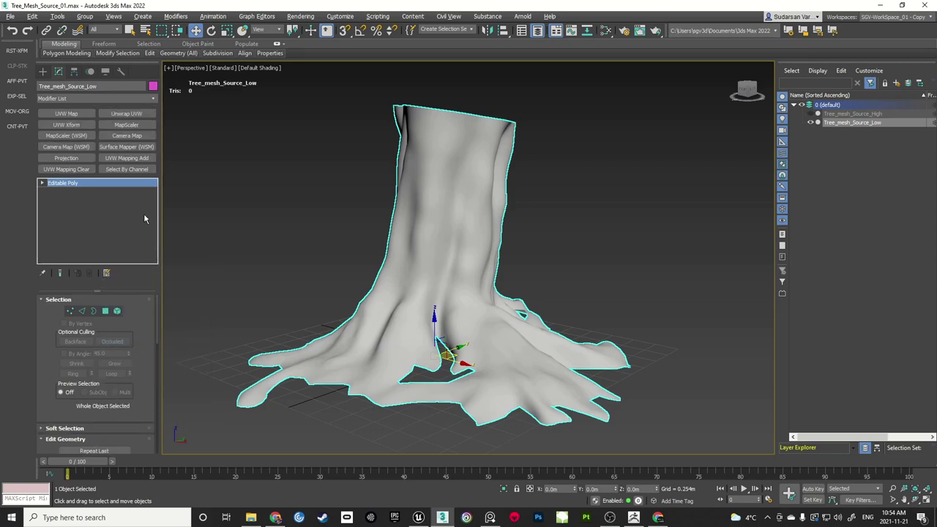
pyautogui.click(126, 113)
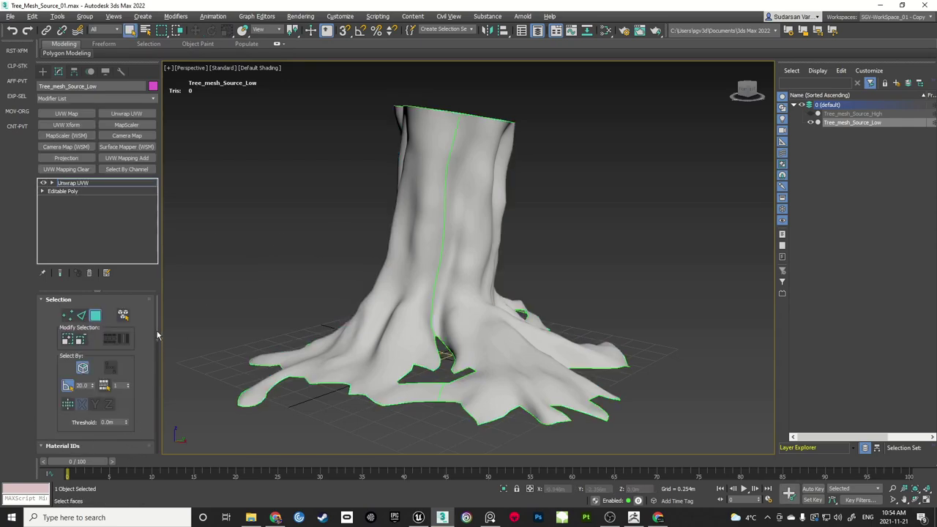
# Open the UV editor for the stump and resize and position its window so it sits beside the viewport model
pyautogui.moveTo(157, 336); pyautogui.dragTo(175, 304)
pyautogui.scroll(-5, 126, 344)
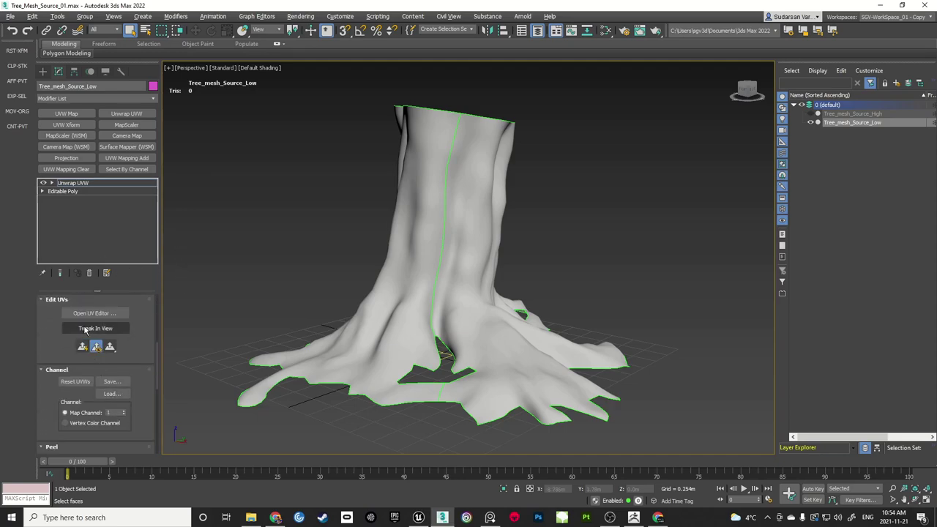
pyautogui.click(94, 314)
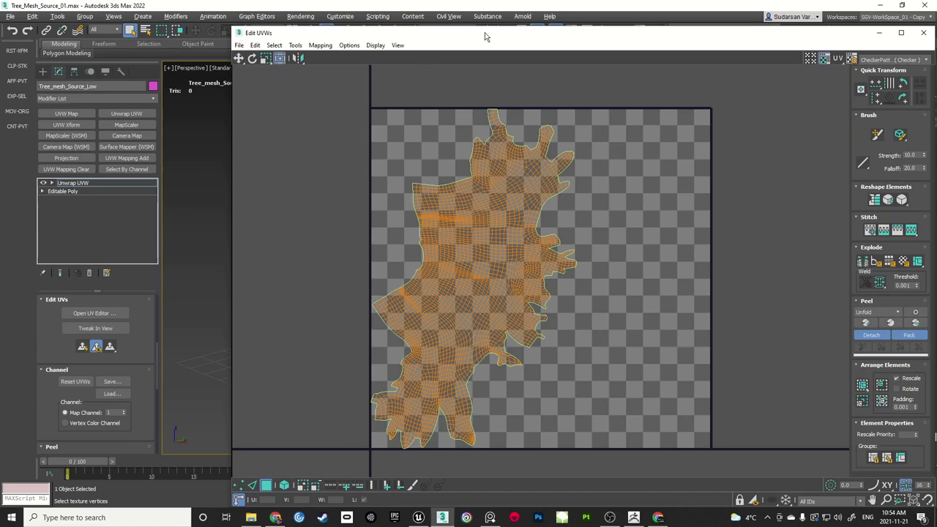
pyautogui.moveTo(485, 32); pyautogui.dragTo(472, 13)
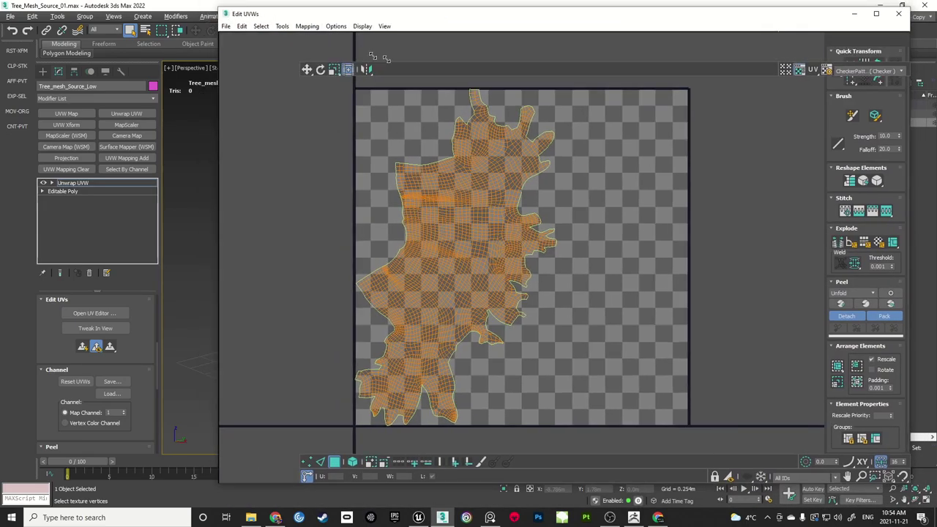
pyautogui.moveTo(386, 59); pyautogui.dragTo(455, 67)
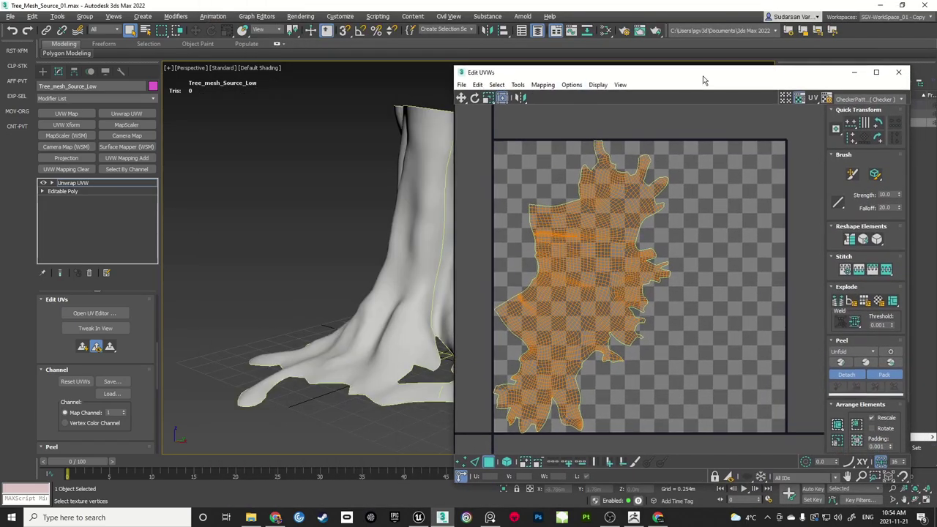
pyautogui.moveTo(703, 79); pyautogui.dragTo(735, 28)
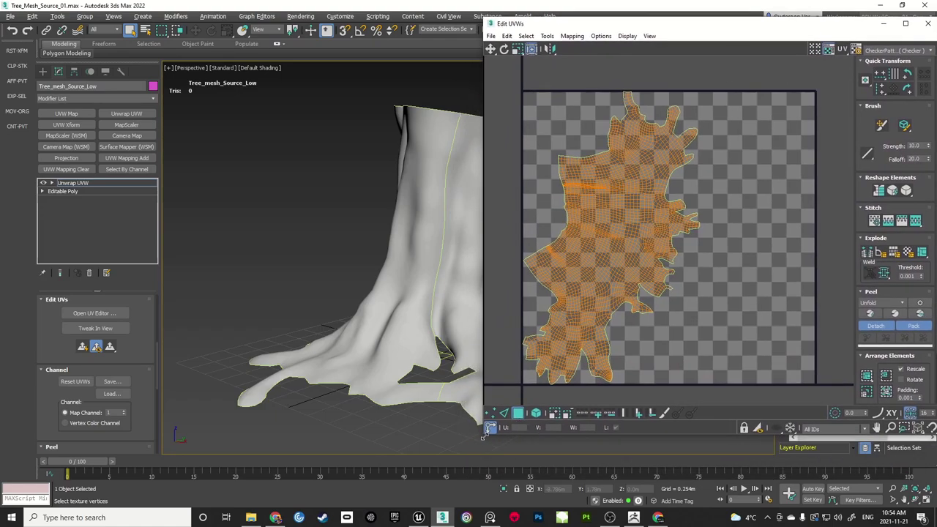
pyautogui.moveTo(483, 437); pyautogui.dragTo(477, 478)
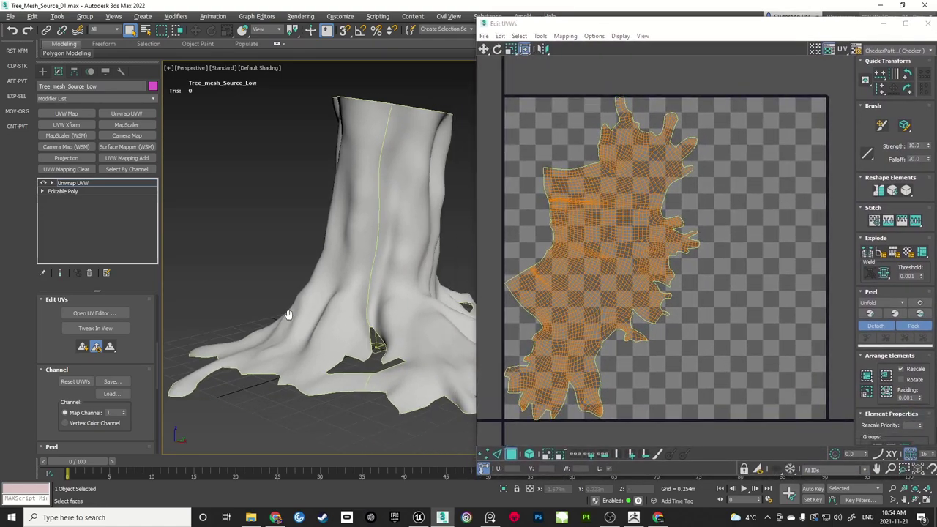
# Examine the stump's vertical seam in the viewport and its UV shell layout for distortion in the UV editor
pyautogui.keyDown('alt'); pyautogui.moveTo(288, 315); pyautogui.dragTo(322, 302, button='middle'); pyautogui.keyUp('alt')
pyautogui.keyDown('alt'); pyautogui.moveTo(335, 290); pyautogui.dragTo(343, 262, button='middle'); pyautogui.keyUp('alt')
pyautogui.scroll(2, 592, 228)
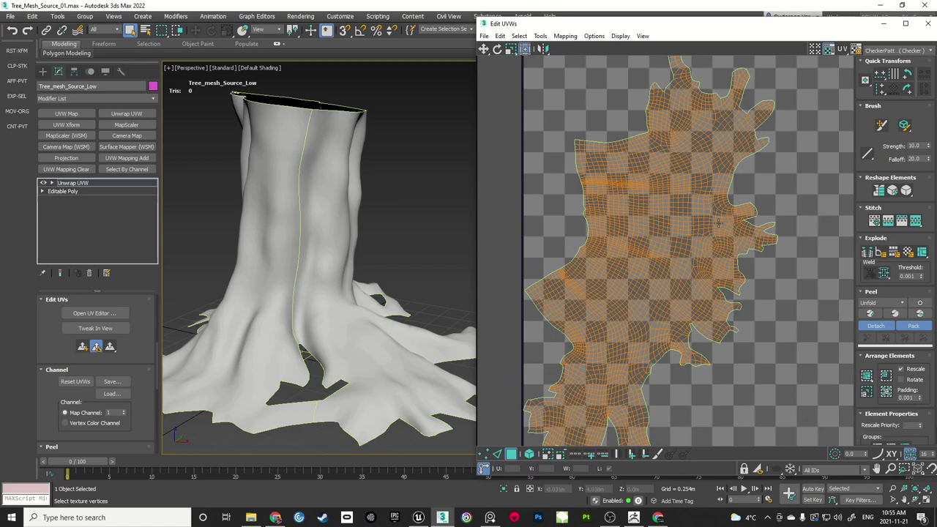
pyautogui.moveTo(684, 216); pyautogui.dragTo(632, 198, button='middle')
pyautogui.scroll(4, 684, 156)
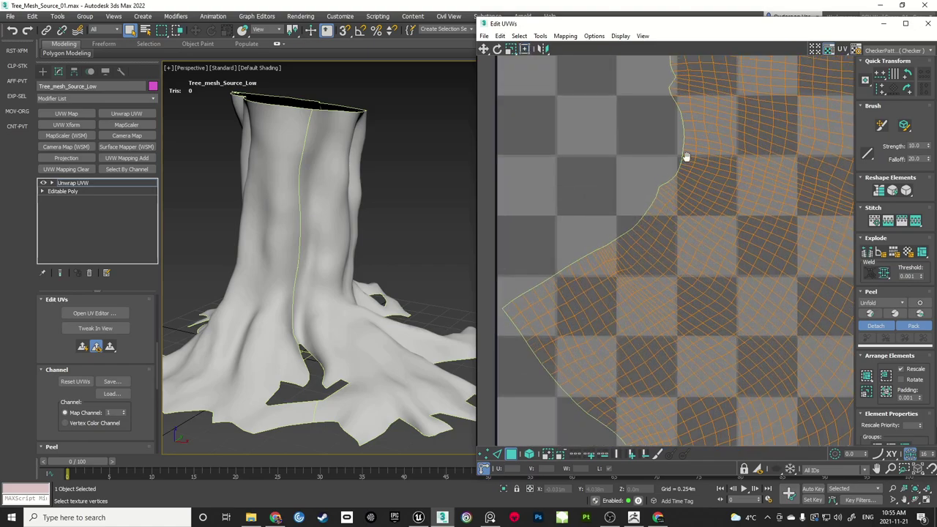
pyautogui.moveTo(687, 147); pyautogui.dragTo(687, 243, button='middle')
pyautogui.moveTo(707, 322); pyautogui.dragTo(652, 448, button='middle')
pyautogui.scroll(-3, 708, 197)
pyautogui.scroll(-3, 672, 392)
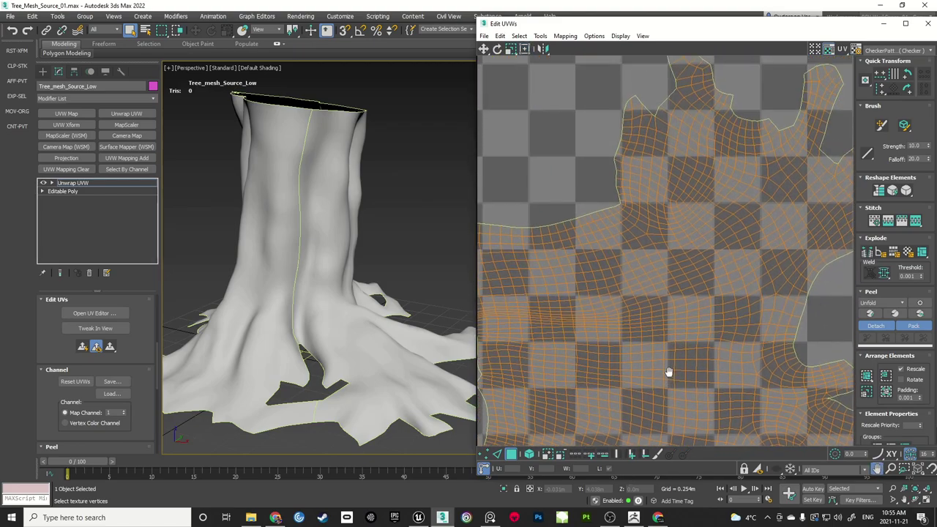
pyautogui.scroll(-2, 690, 234)
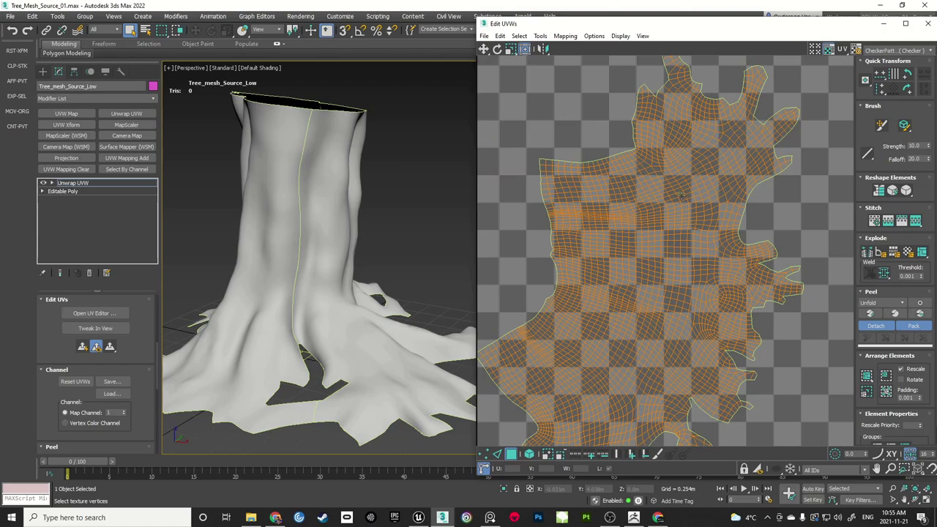
pyautogui.scroll(4, 344, 271)
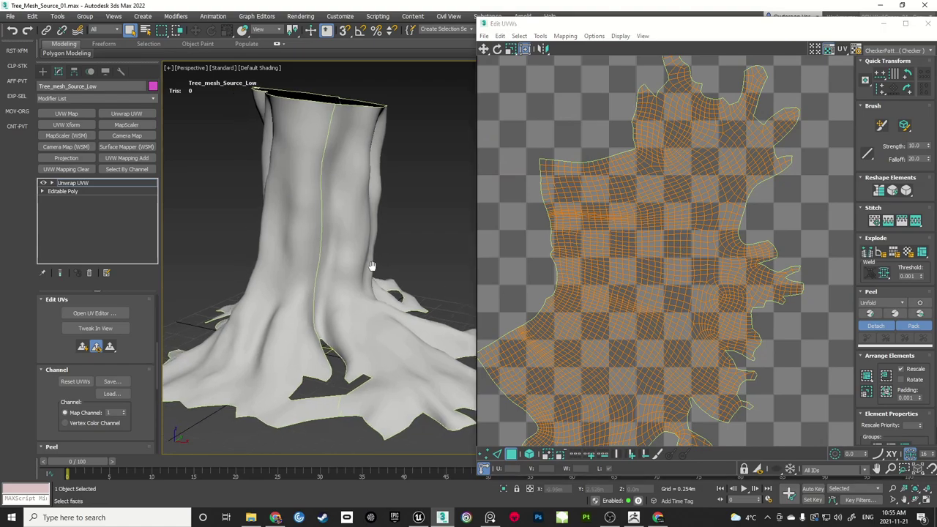
# Display edged faces on the stump, switch to edge selection and try a loop selection from a horizontal edge on the lower trunk
pyautogui.moveTo(344, 271)
pyautogui.mouseDown(button='middle')
pyautogui.moveTo(386, 245)
pyautogui.moveTo(339, 268)
pyautogui.mouseUp(button='middle')
pyautogui.press('F4')
pyautogui.press('2')
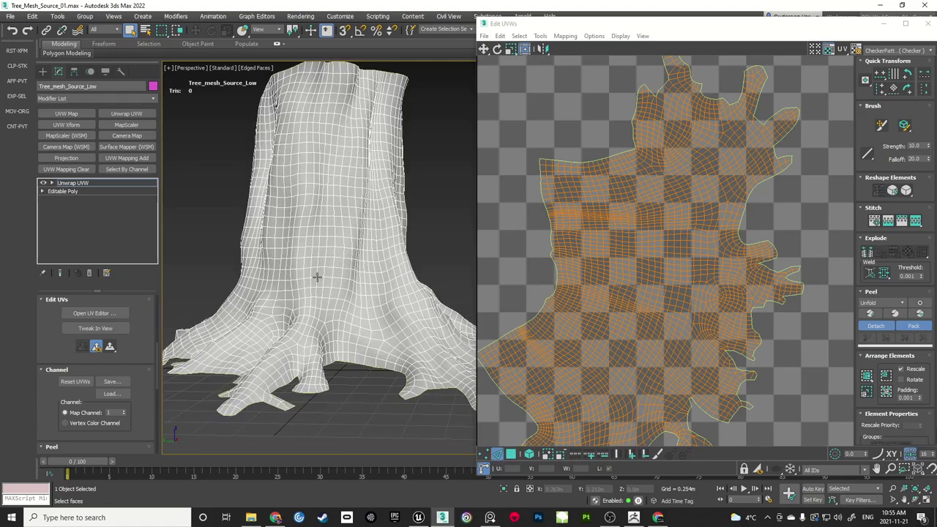
pyautogui.click(312, 277)
pyautogui.scroll(3, 330, 276)
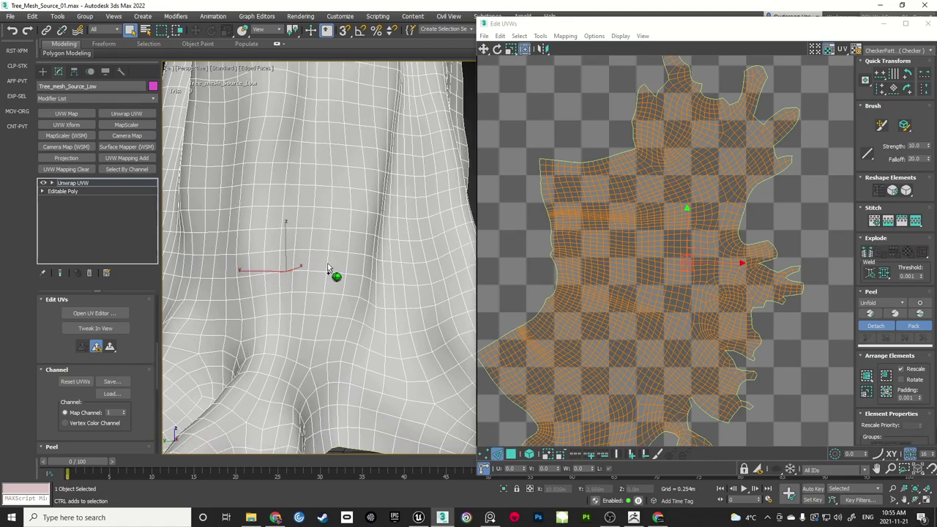
pyautogui.scroll(-3, 319, 276)
pyautogui.scroll(1, 336, 282)
pyautogui.moveTo(325, 280)
pyautogui.mouseDown(button='middle')
pyautogui.moveTo(352, 275)
pyautogui.moveTo(337, 275)
pyautogui.mouseUp(button='middle')
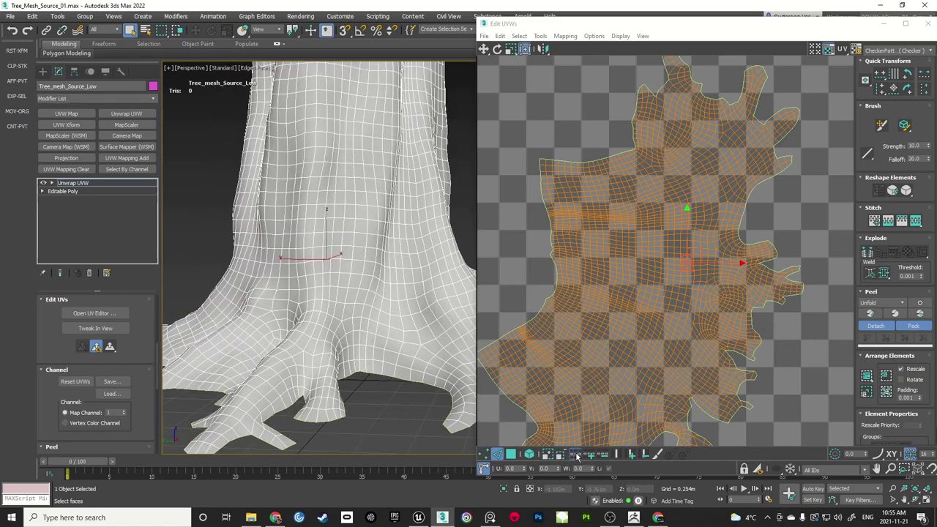
pyautogui.click(575, 455)
# Try a loop selection from a different edge near the trunk's base and check its path around the roots
pyautogui.keyDown('alt'); pyautogui.moveTo(275, 283); pyautogui.dragTo(331, 252, button='middle'); pyautogui.keyUp('alt')
pyautogui.click(327, 244)
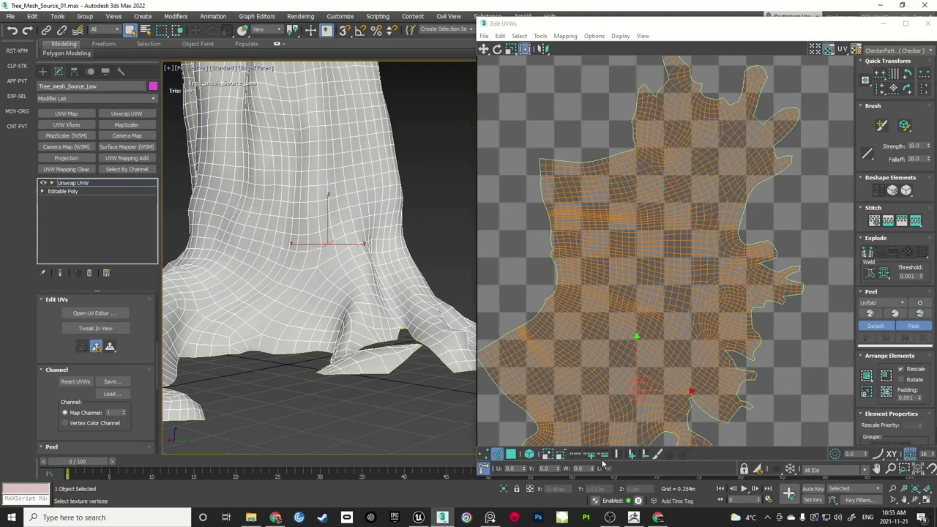
pyautogui.click(576, 454)
pyautogui.keyDown('alt'); pyautogui.moveTo(261, 205); pyautogui.dragTo(361, 206, button='middle'); pyautogui.keyUp('alt')
pyautogui.scroll(5, 288, 231)
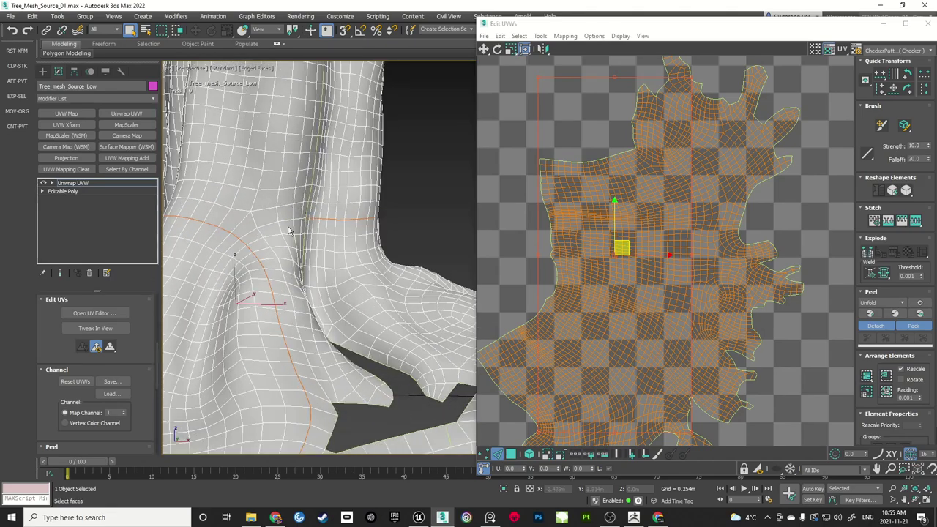
pyautogui.keyDown('alt'); pyautogui.moveTo(299, 348); pyautogui.dragTo(278, 224, button='middle'); pyautogui.keyUp('alt')
# Select a horizontal edge loop around the trunk just above the roots and inspect its path from several sides
pyautogui.click(276, 218)
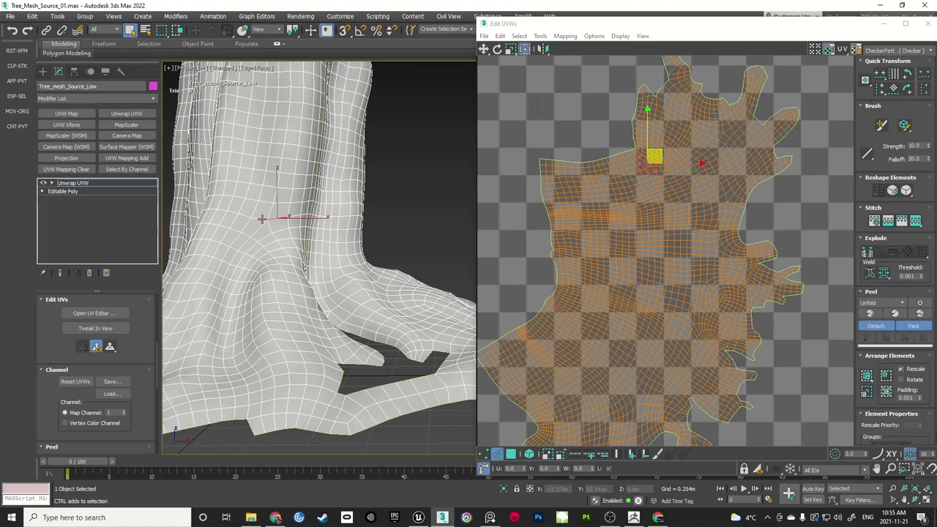
pyautogui.click(261, 219)
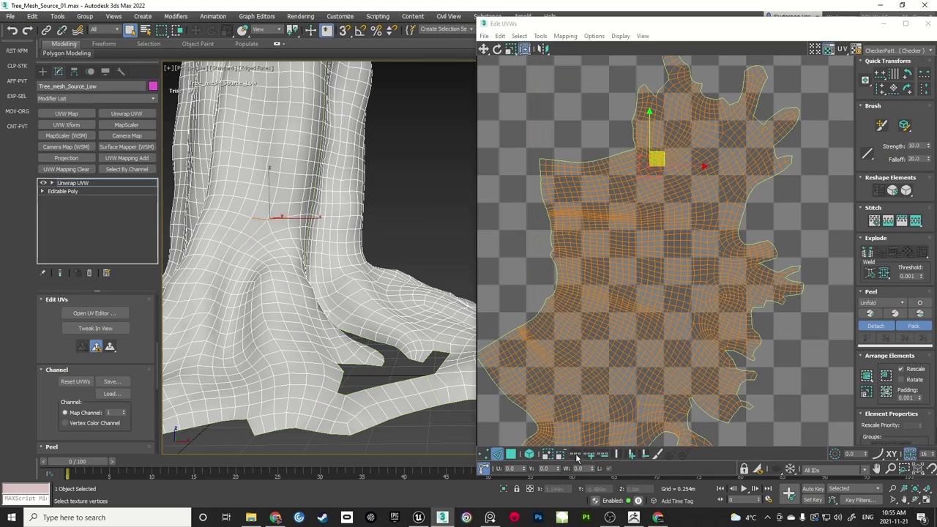
pyautogui.click(576, 455)
pyautogui.scroll(-2, 272, 221)
pyautogui.keyDown('alt'); pyautogui.moveTo(259, 222); pyautogui.dragTo(358, 256, button='middle'); pyautogui.keyUp('alt')
pyautogui.scroll(-5, 360, 214)
pyautogui.scroll(1, 370, 241)
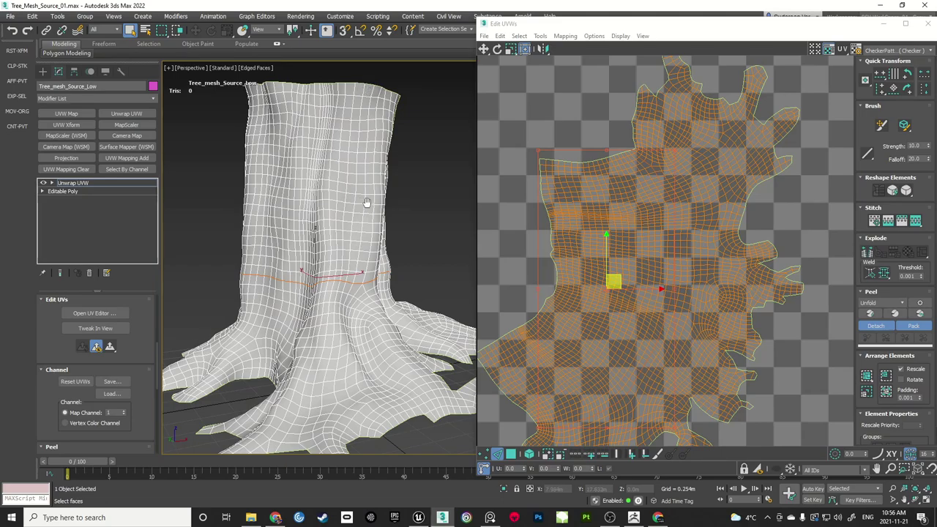
pyautogui.keyDown('alt'); pyautogui.moveTo(366, 203); pyautogui.dragTo(352, 235, button='middle'); pyautogui.keyUp('alt')
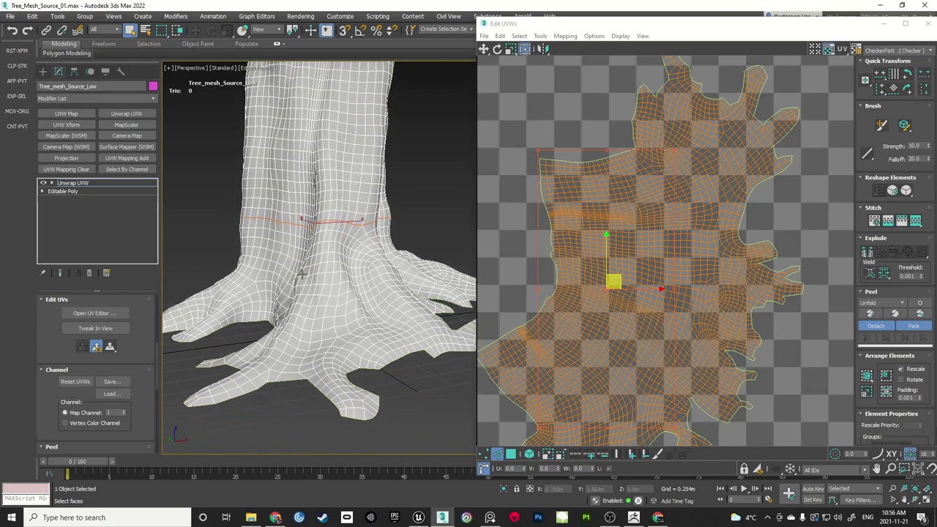
# Break the UVs along the selected edge loop above the roots, hide edged faces and check the new seam around the trunk
pyautogui.keyDown('alt'); pyautogui.moveTo(302, 274); pyautogui.dragTo(367, 229, button='middle'); pyautogui.keyUp('alt')
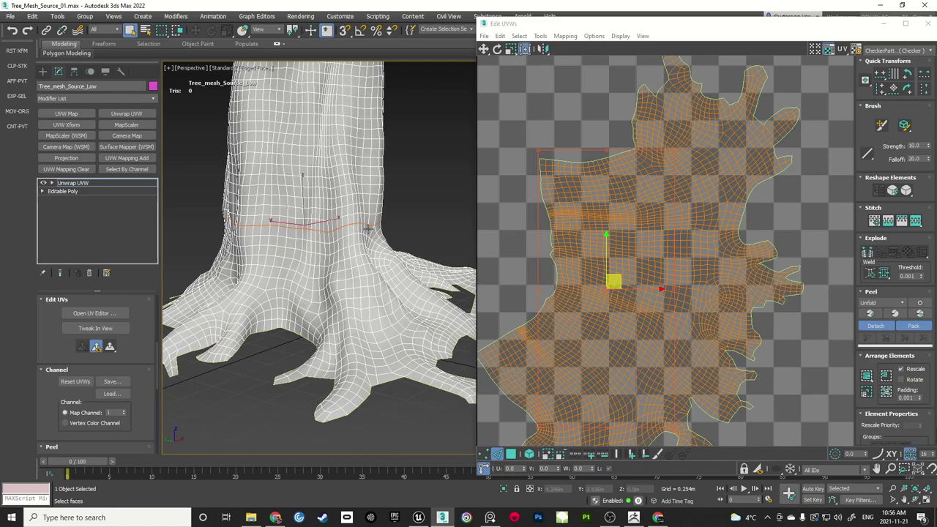
pyautogui.click(413, 226)
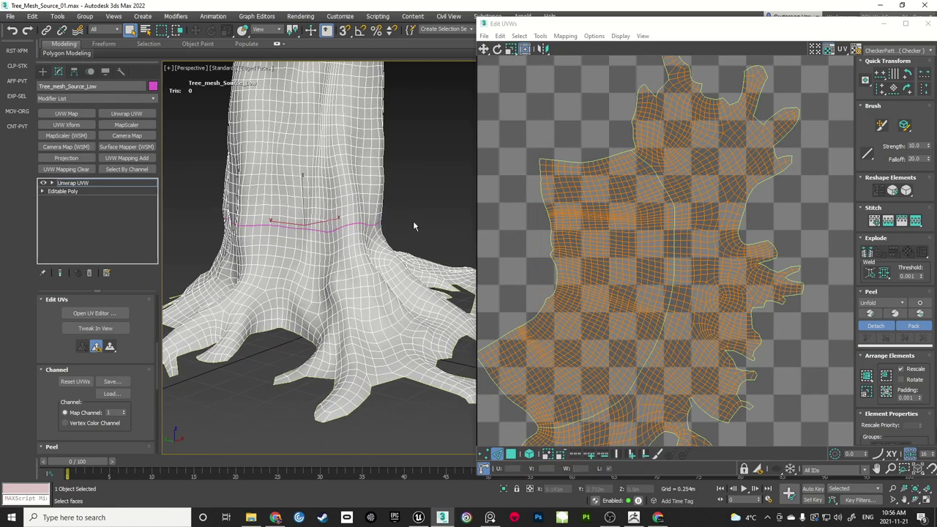
pyautogui.moveTo(436, 224)
pyautogui.keyDown('alt'); pyautogui.mouseDown(button='middle')
pyautogui.moveTo(268, 201)
pyautogui.moveTo(334, 215)
pyautogui.moveTo(454, 207)
pyautogui.moveTo(315, 203)
pyautogui.moveTo(327, 235)
pyautogui.moveTo(298, 239)
pyautogui.moveTo(308, 227)
pyautogui.mouseUp(button='middle'); pyautogui.keyUp('alt')
pyautogui.press('F4')
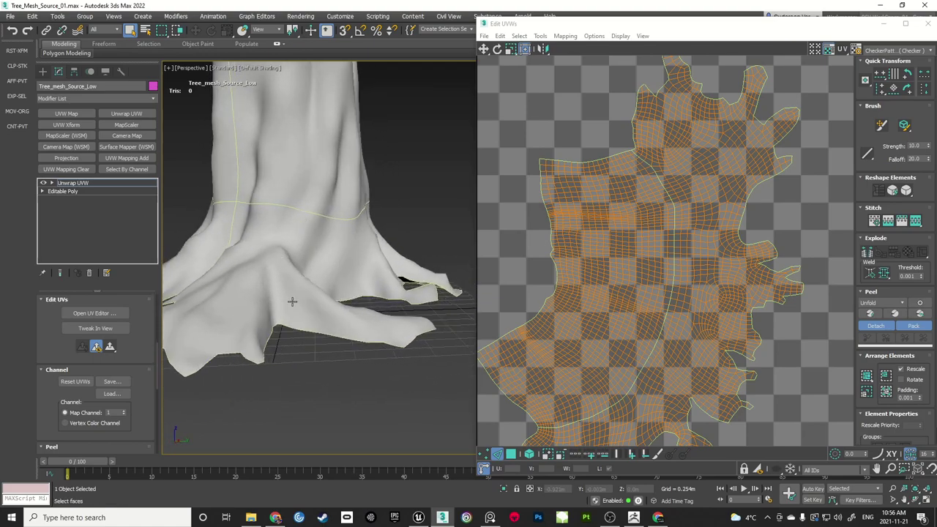
pyautogui.keyDown('alt'); pyautogui.moveTo(292, 302); pyautogui.dragTo(309, 276, button='middle'); pyautogui.keyUp('alt')
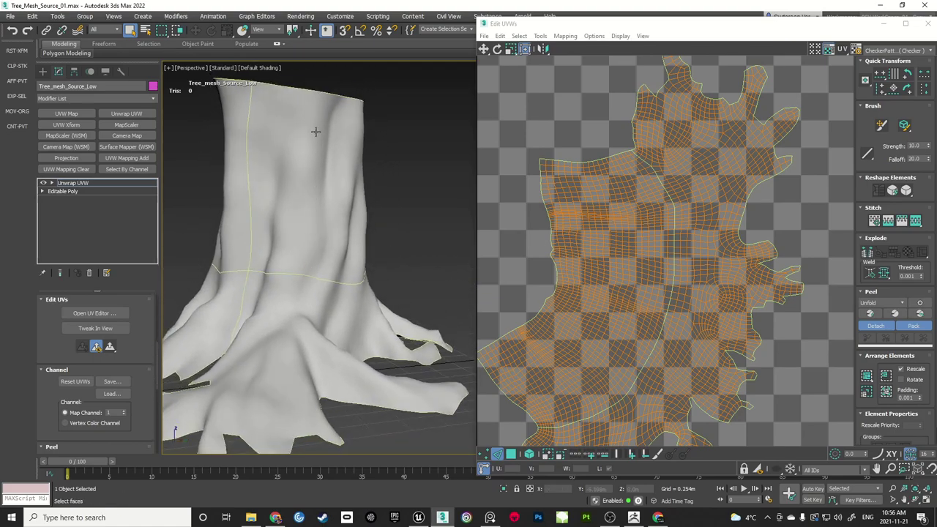
pyautogui.keyDown('alt'); pyautogui.moveTo(354, 224); pyautogui.dragTo(347, 216, button='middle'); pyautogui.keyUp('alt')
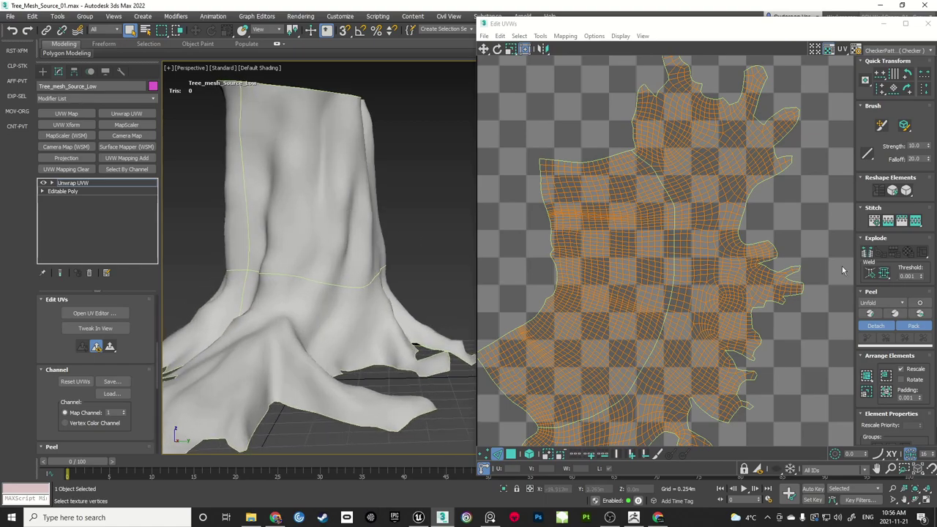
# Select the trunk's UV shell as a whole polygon element and move it outside the UV tile, to the left of the root shell
pyautogui.moveTo(689, 251); pyautogui.dragTo(715, 191, button='middle')
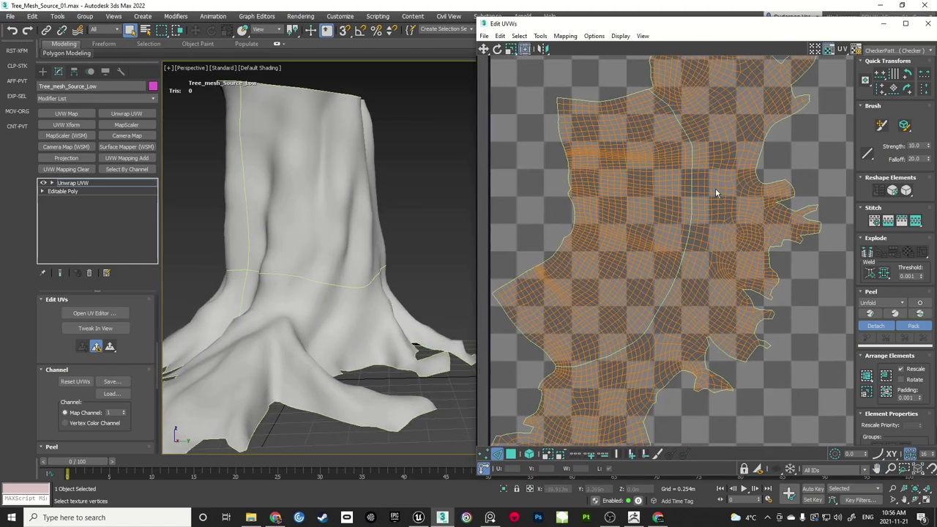
pyautogui.click(510, 456)
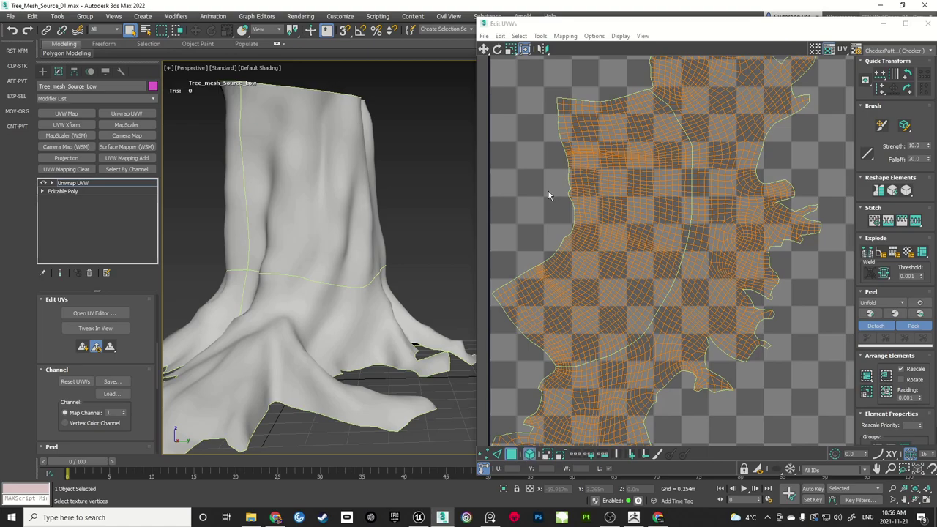
pyautogui.click(613, 215)
pyautogui.scroll(-3, 613, 215)
pyautogui.moveTo(665, 209); pyautogui.dragTo(495, 213)
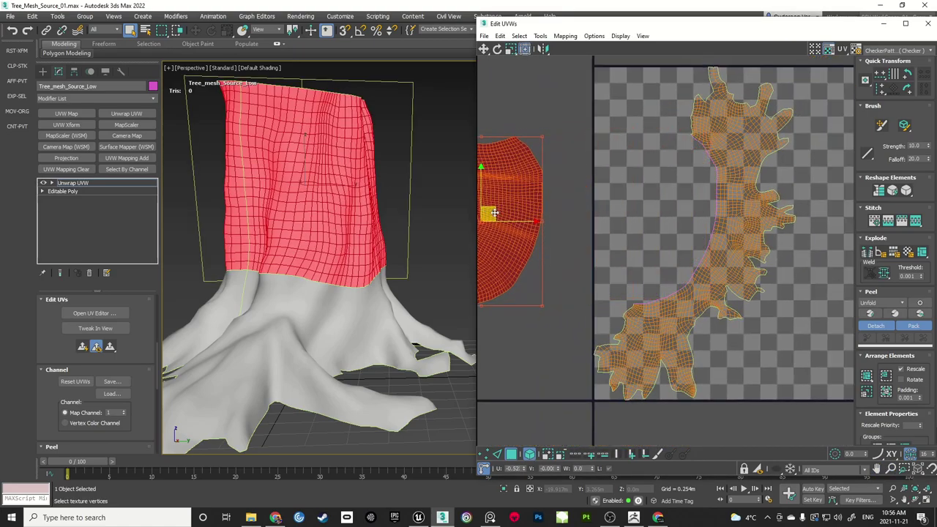
pyautogui.click(580, 226)
# Select the edge loop running from the deep gap between two lower roots to the trunk cut and break the root shell along it
pyautogui.moveTo(643, 232); pyautogui.dragTo(600, 228, button='middle')
pyautogui.moveTo(674, 192); pyautogui.dragTo(674, 221, button='middle')
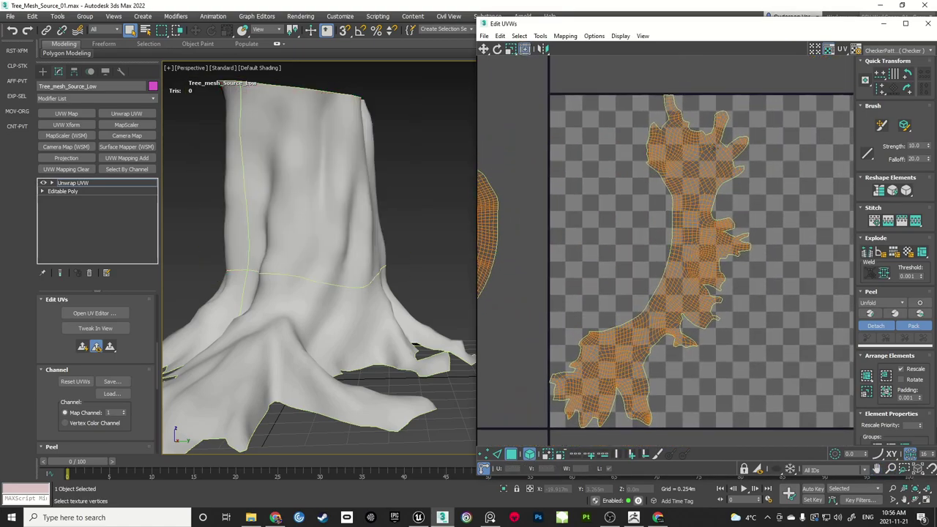
pyautogui.moveTo(627, 340); pyautogui.dragTo(625, 246, button='middle')
pyautogui.keyDown('ctrl'); pyautogui.keyDown('alt'); pyautogui.moveTo(625, 245); pyautogui.dragTo(619, 190, button='middle'); pyautogui.keyUp('alt'); pyautogui.keyUp('ctrl')
pyautogui.moveTo(615, 285); pyautogui.dragTo(614, 245, button='middle')
pyautogui.keyDown('ctrl'); pyautogui.keyDown('alt'); pyautogui.moveTo(614, 249); pyautogui.dragTo(615, 230, button='middle'); pyautogui.keyUp('alt'); pyautogui.keyUp('ctrl')
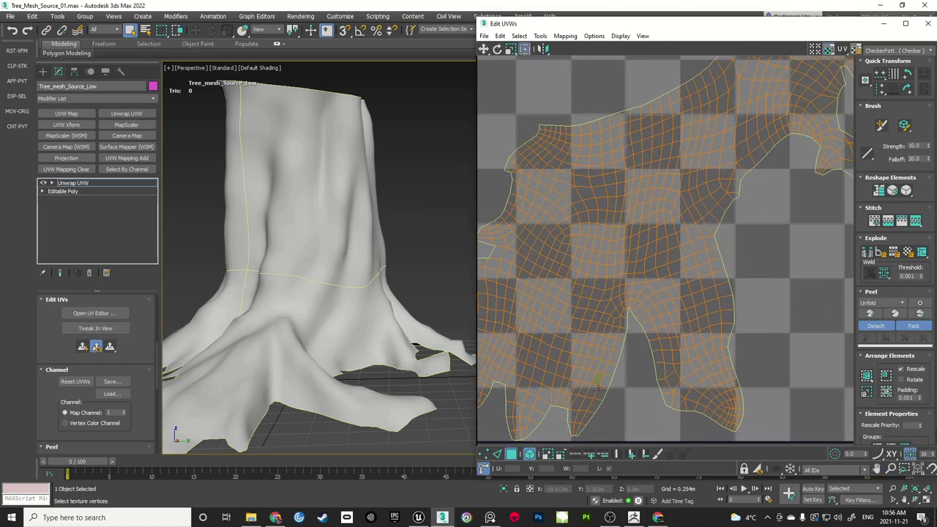
pyautogui.click(497, 454)
pyautogui.click(530, 454)
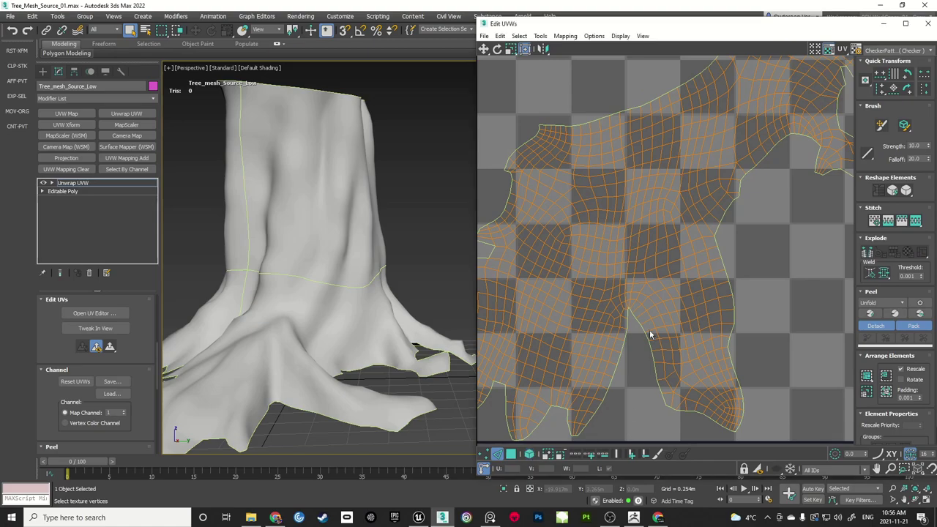
pyautogui.click(625, 288)
pyautogui.scroll(-3, 644, 290)
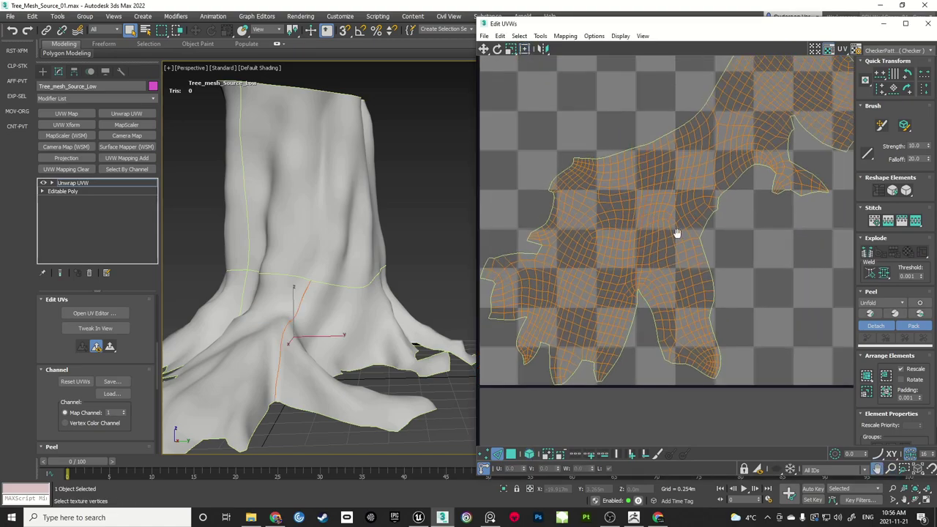
pyautogui.hotkey('ctrl', 'b')
pyautogui.click(750, 265)
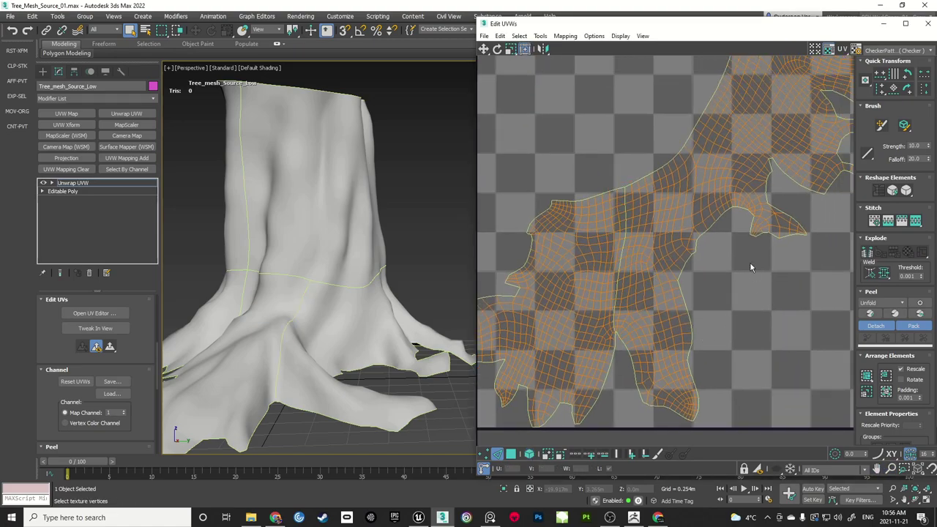
# Select the edge loop from the next notch between the roots up to the trunk cut and break the UVs along it
pyautogui.moveTo(749, 264); pyautogui.dragTo(684, 325, button='middle')
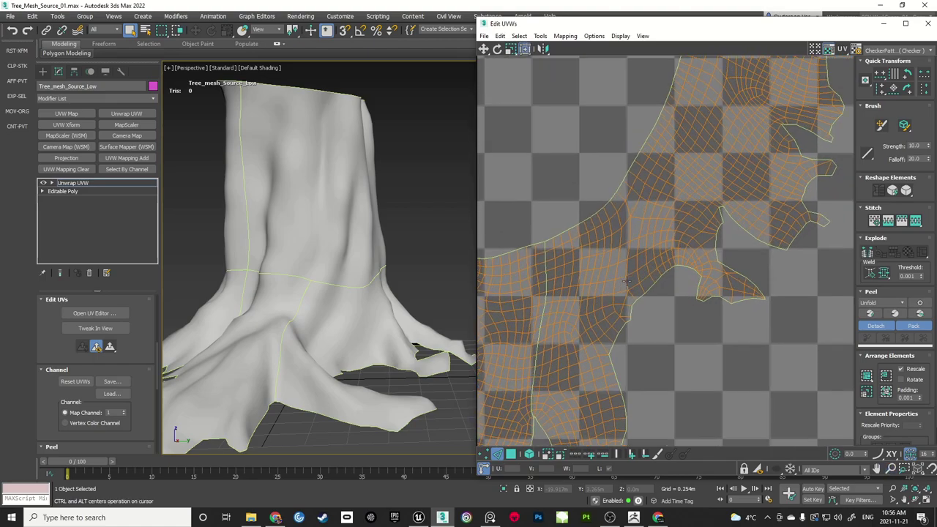
pyautogui.scroll(2, 631, 284)
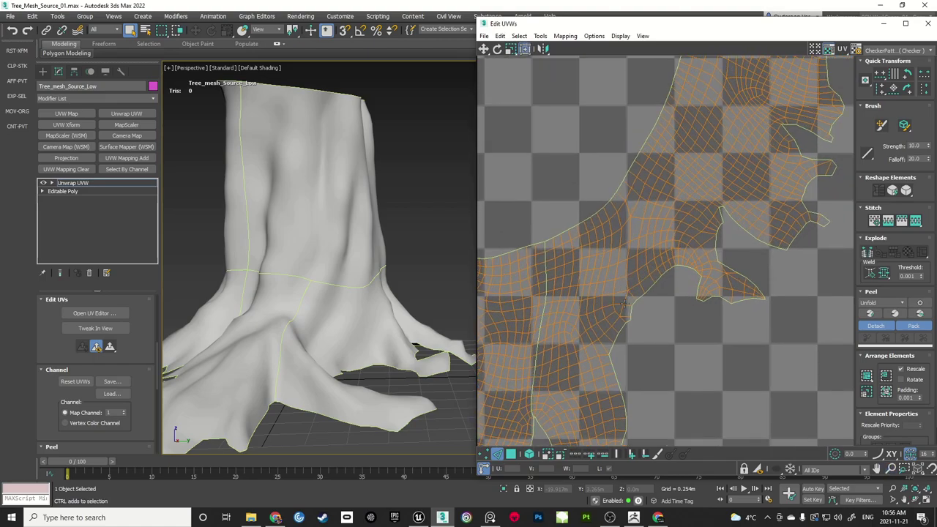
pyautogui.click(669, 273)
pyautogui.scroll(-2, 668, 273)
pyautogui.scroll(2, 667, 288)
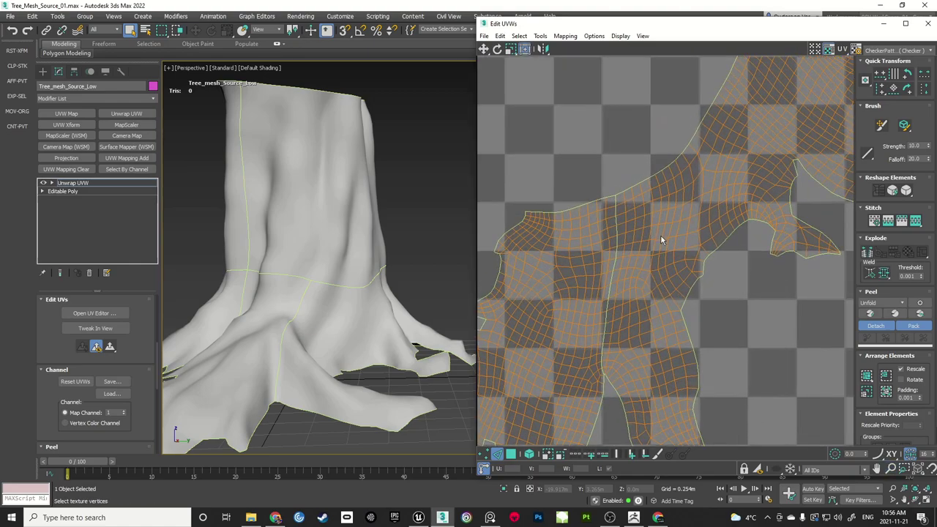
pyautogui.click(674, 298)
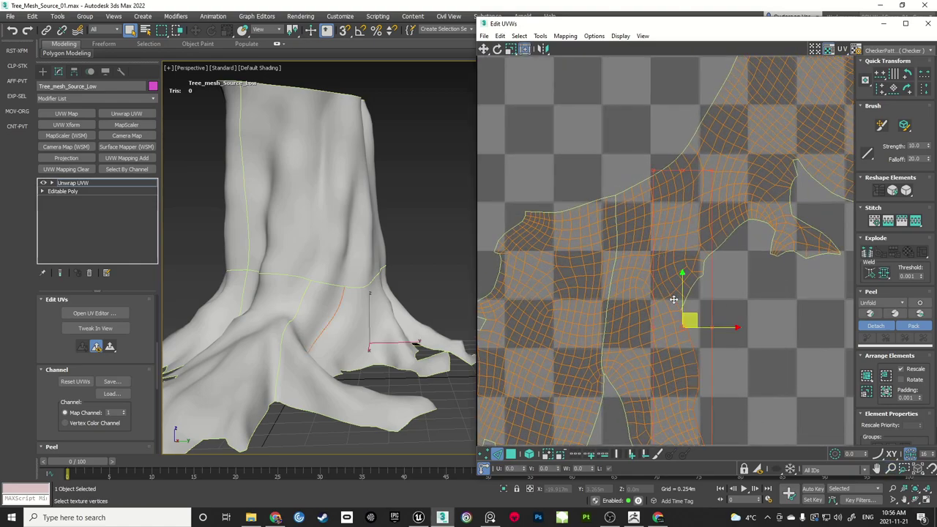
pyautogui.click(751, 322)
pyautogui.moveTo(758, 299); pyautogui.dragTo(693, 333, button='middle')
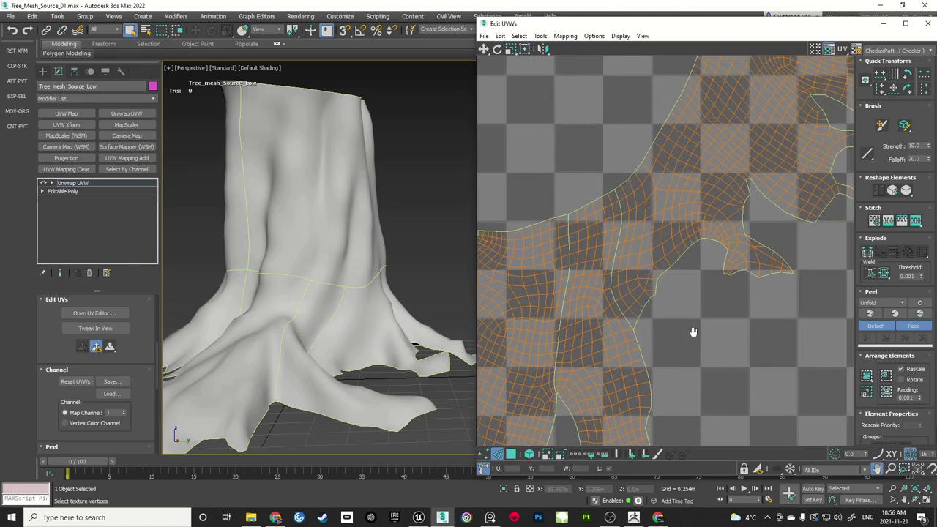
pyautogui.scroll(-1, 696, 242)
pyautogui.moveTo(699, 231); pyautogui.dragTo(687, 268, button='middle')
pyautogui.scroll(1, 687, 269)
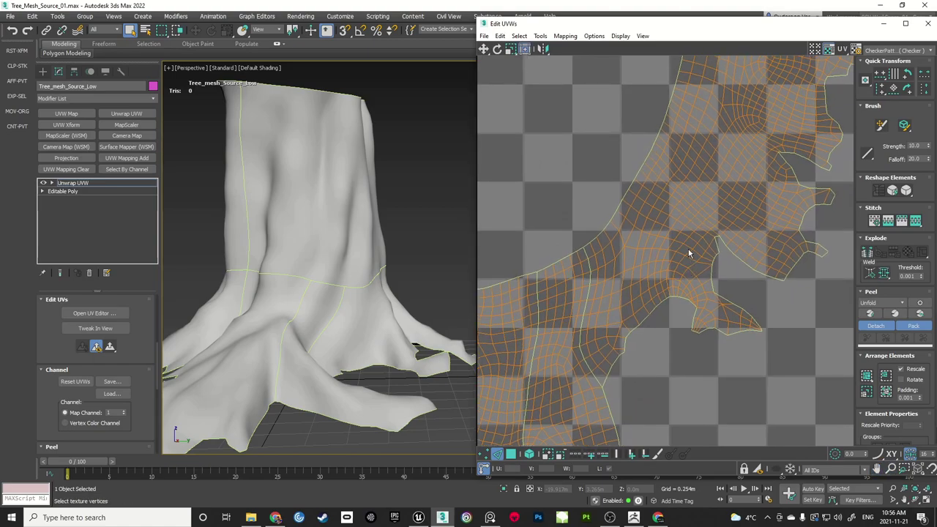
# Break the root UV island along the edge path across the strip just above the lower root branch
pyautogui.click(689, 253)
pyautogui.click(741, 291)
pyautogui.moveTo(731, 202); pyautogui.dragTo(692, 266, button='middle')
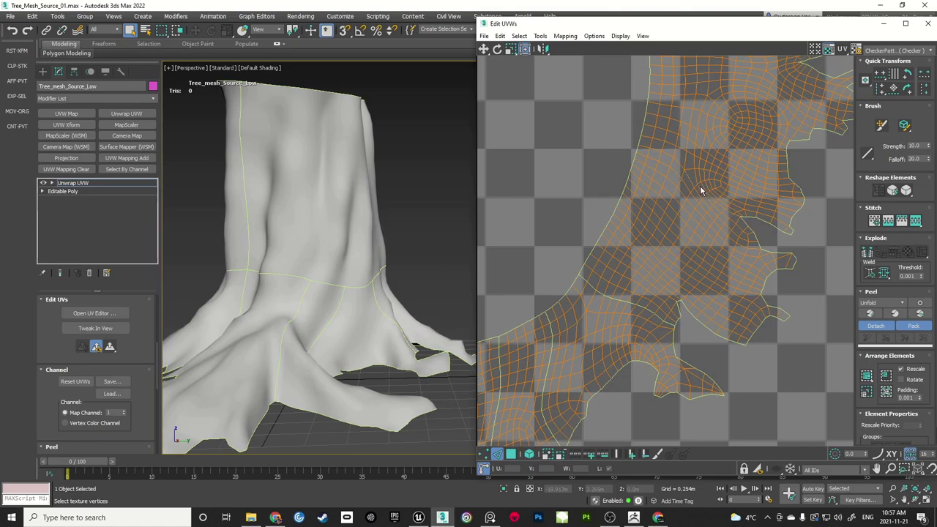
# Select a path of edges from the island's outer border to the notch between the middle roots and break the UVs along it
pyautogui.scroll(5, 701, 197)
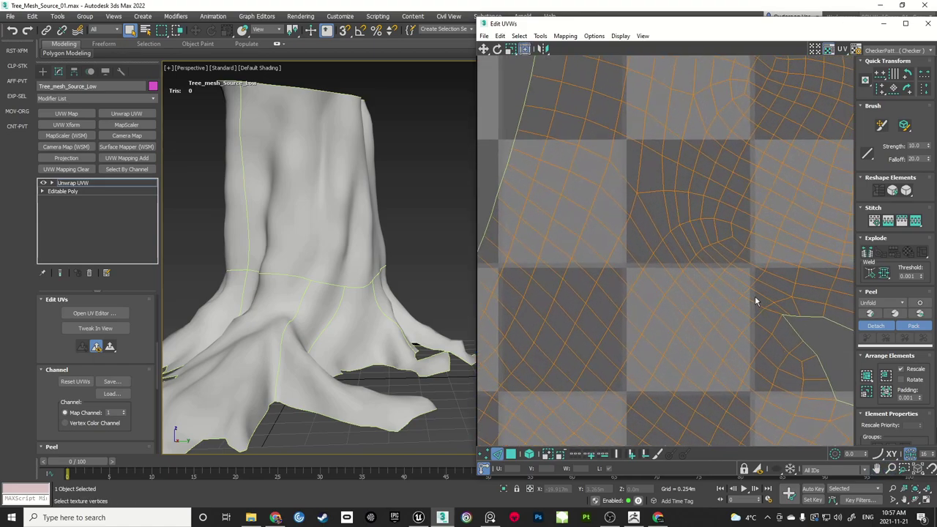
pyautogui.click(679, 222)
pyautogui.scroll(-3, 694, 233)
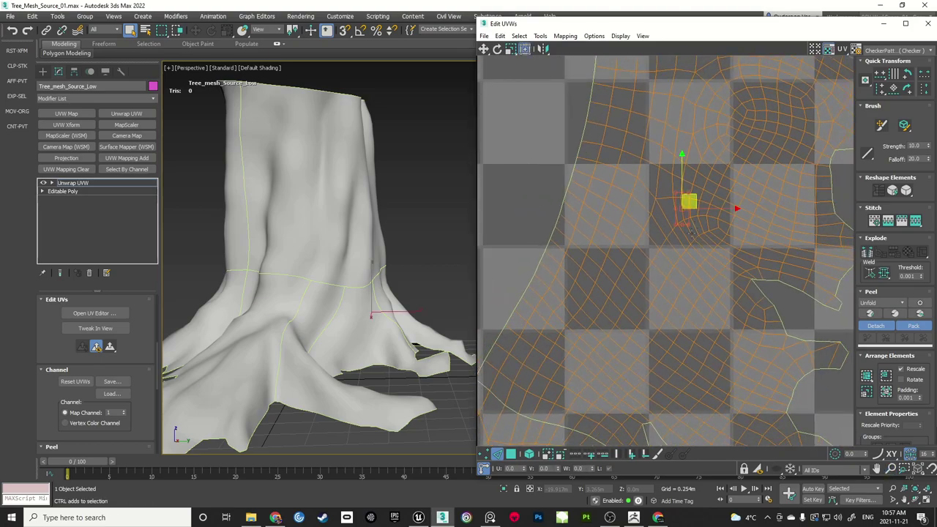
pyautogui.moveTo(692, 232); pyautogui.dragTo(701, 256)
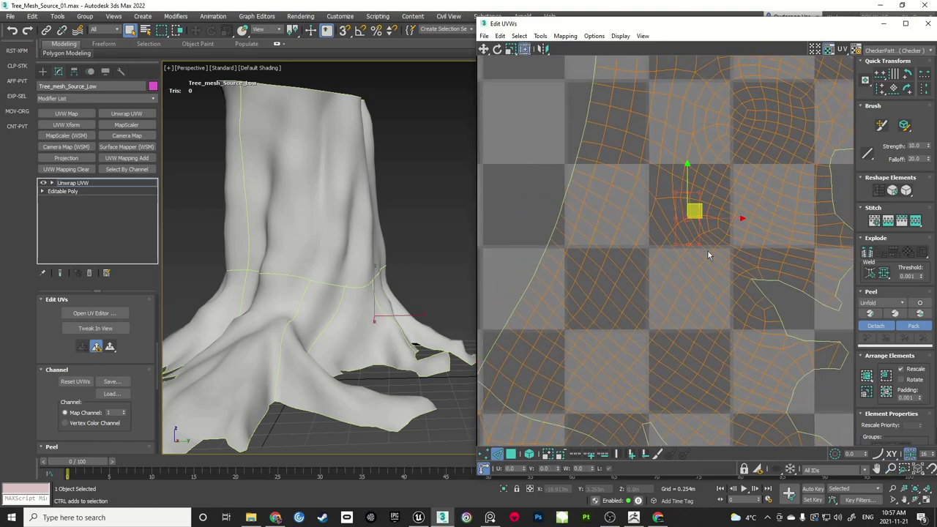
pyautogui.scroll(4, 708, 251)
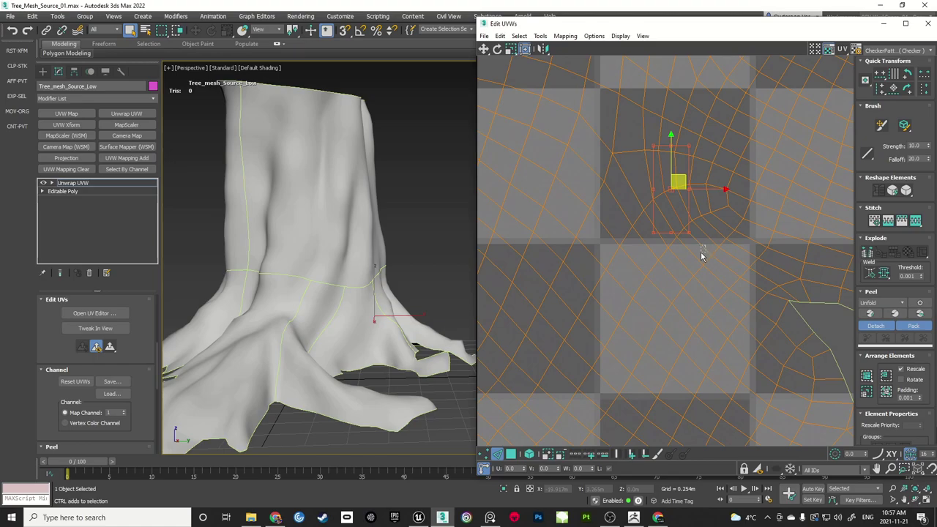
pyautogui.moveTo(703, 257); pyautogui.dragTo(782, 296)
pyautogui.scroll(-3, 661, 274)
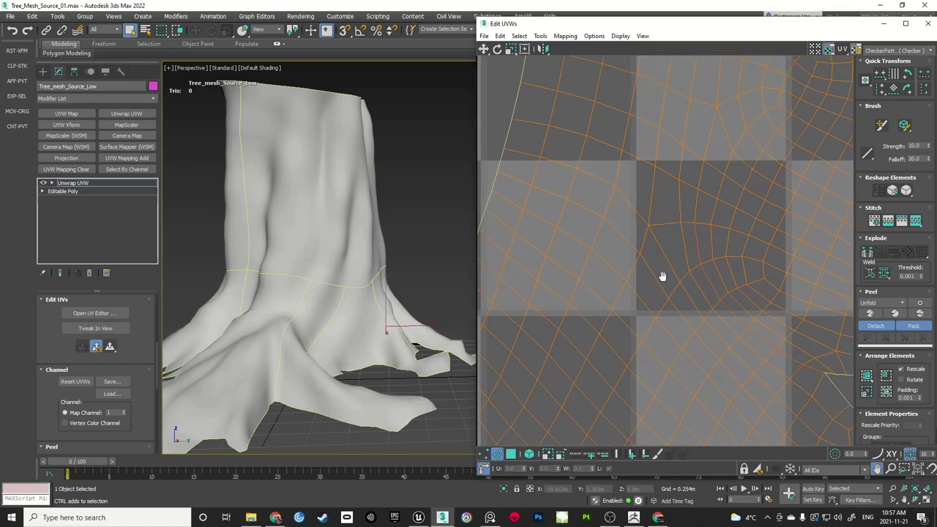
pyautogui.moveTo(686, 229)
pyautogui.mouseDown()
pyautogui.moveTo(657, 232)
pyautogui.moveTo(652, 218)
pyautogui.mouseUp()
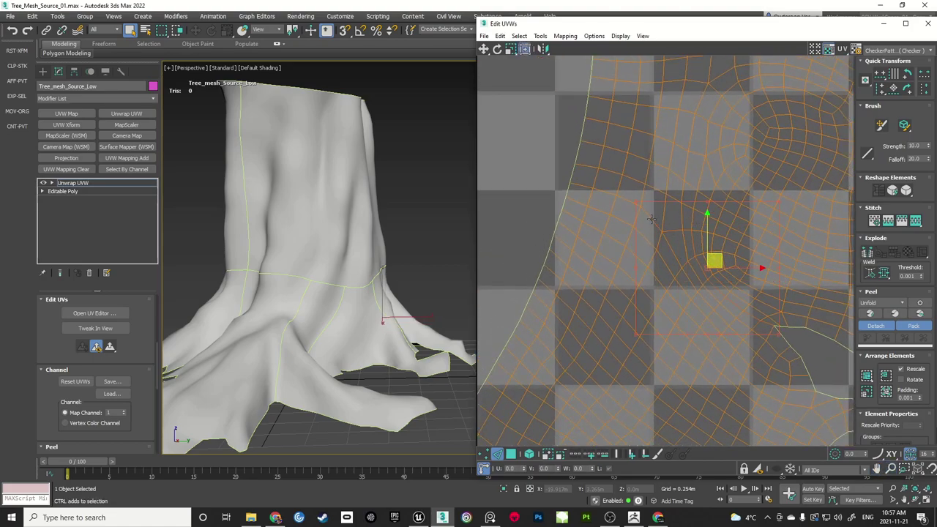
pyautogui.keyDown('ctrl'); pyautogui.click(613, 192); pyautogui.keyUp('ctrl')
pyautogui.keyDown('ctrl'); pyautogui.moveTo(607, 184); pyautogui.dragTo(586, 191); pyautogui.keyUp('ctrl')
pyautogui.keyDown('ctrl'); pyautogui.click(569, 179); pyautogui.keyUp('ctrl')
pyautogui.keyDown('ctrl'); pyautogui.keyDown('alt'); pyautogui.moveTo(650, 174); pyautogui.dragTo(649, 213, button='middle'); pyautogui.keyUp('alt'); pyautogui.keyUp('ctrl')
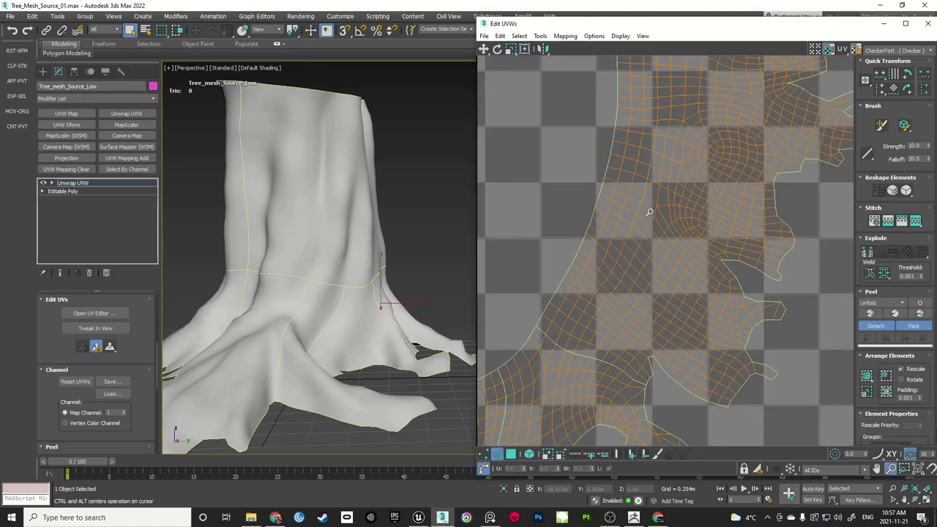
pyautogui.scroll(-2, 649, 212)
pyautogui.click(720, 235)
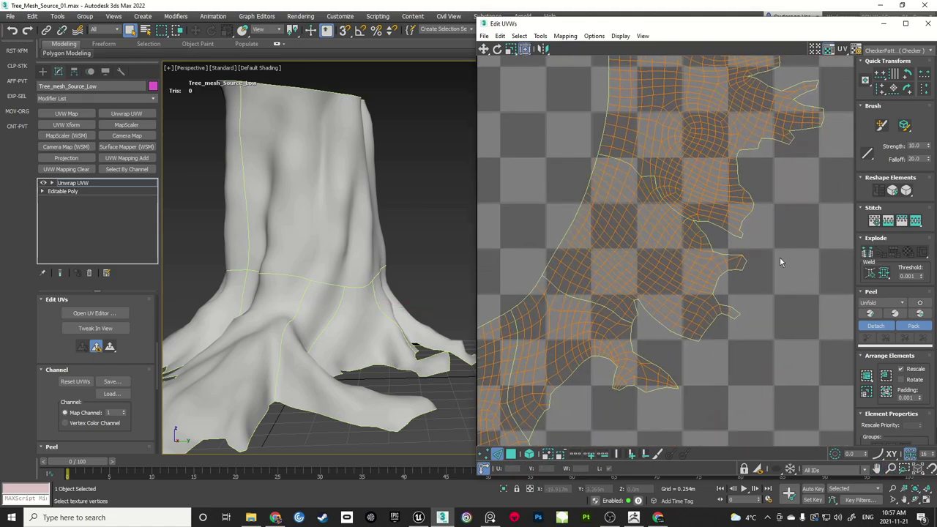
# Move the separated lower root UV islands one by one outside the UV tile, using element selection
pyautogui.scroll(-6, 750, 253)
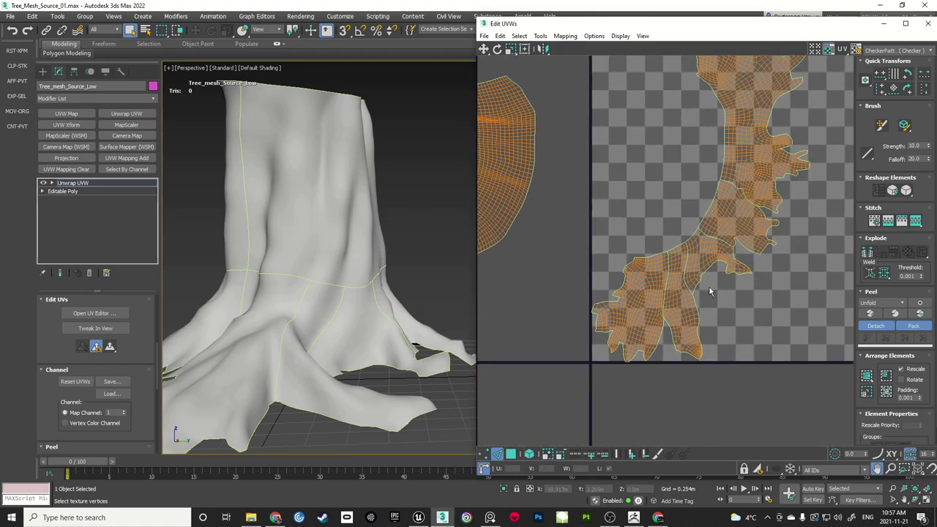
pyautogui.click(529, 454)
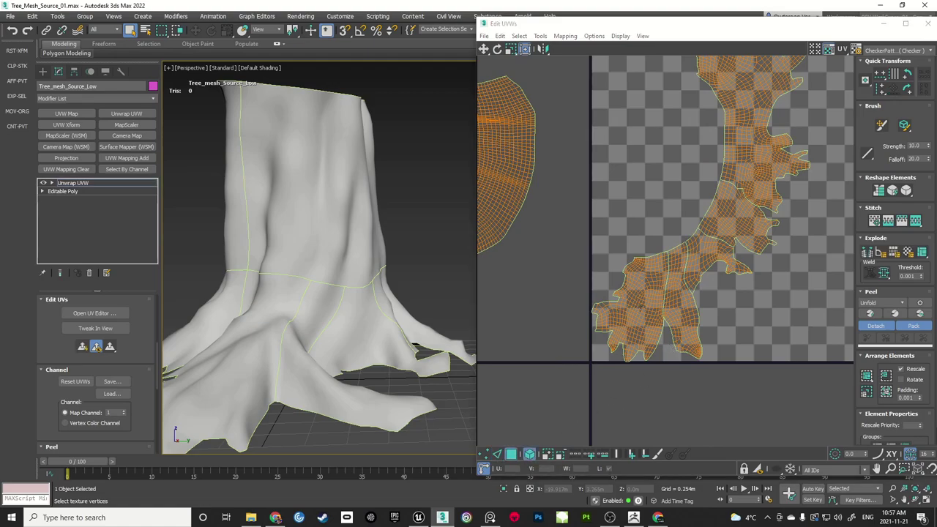
pyautogui.moveTo(640, 307); pyautogui.dragTo(842, 335)
pyautogui.moveTo(782, 270); pyautogui.dragTo(564, 320, button='middle')
pyautogui.moveTo(635, 373); pyautogui.dragTo(815, 275)
pyautogui.moveTo(660, 247); pyautogui.dragTo(745, 261, button='middle')
pyautogui.moveTo(550, 360); pyautogui.dragTo(809, 199)
pyautogui.moveTo(795, 220); pyautogui.dragTo(726, 249, button='middle')
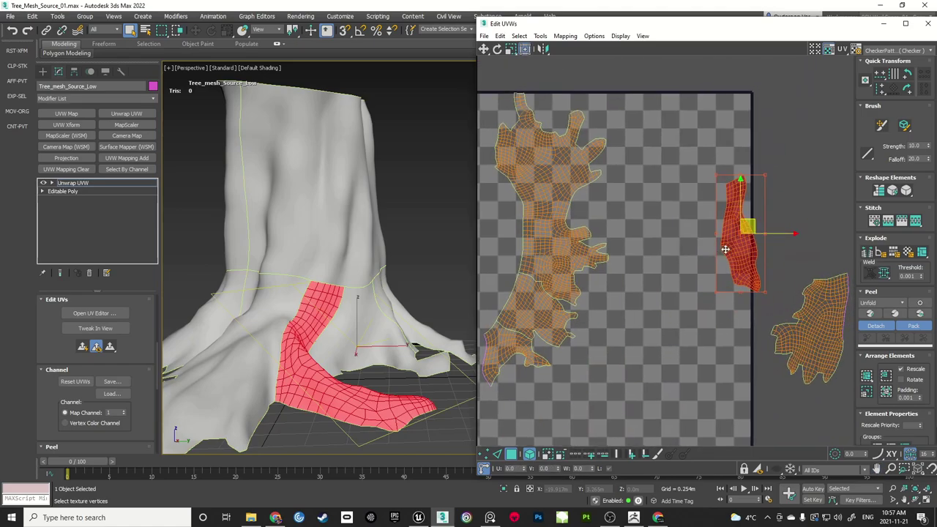
pyautogui.moveTo(752, 225); pyautogui.dragTo(808, 210)
pyautogui.moveTo(500, 348); pyautogui.dragTo(809, 115)
pyautogui.moveTo(530, 312); pyautogui.dragTo(855, 425)
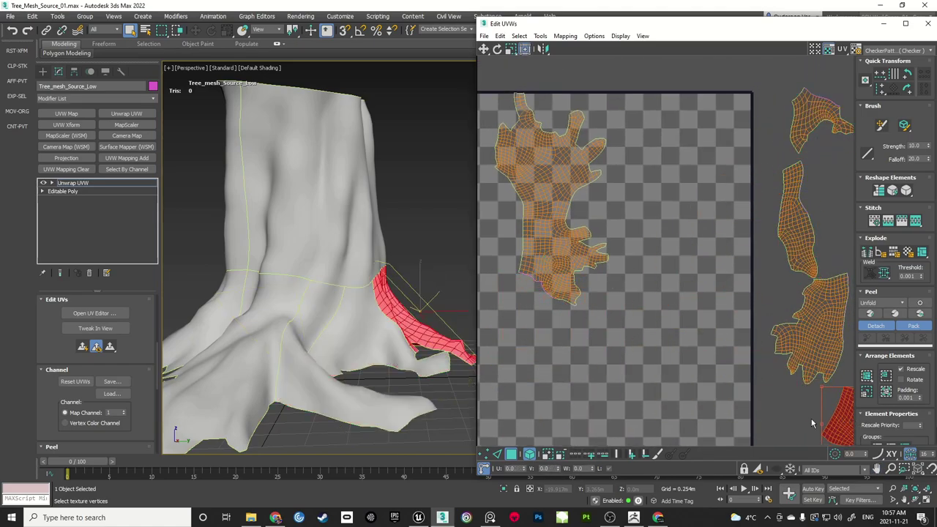
pyautogui.click(812, 418)
# Save the scene
pyautogui.scroll(6, 619, 278)
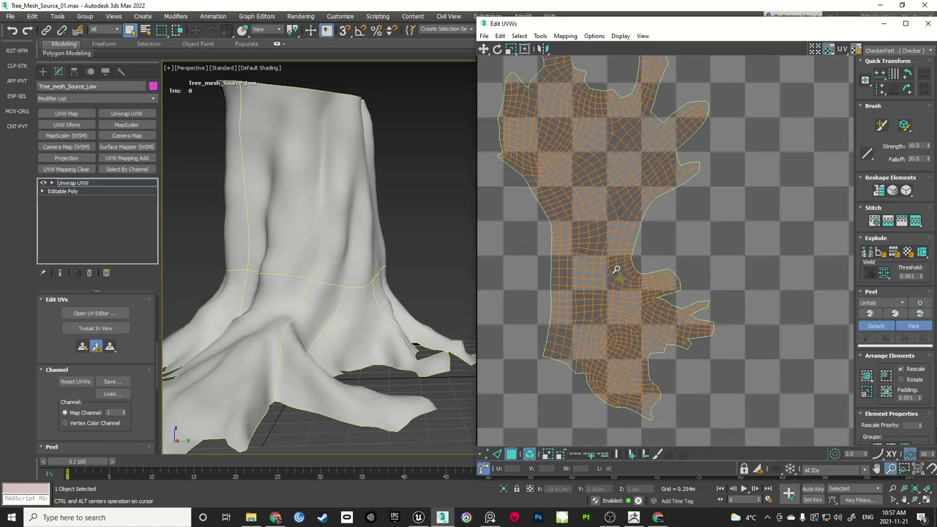
pyautogui.click(10, 16)
pyautogui.click(20, 87)
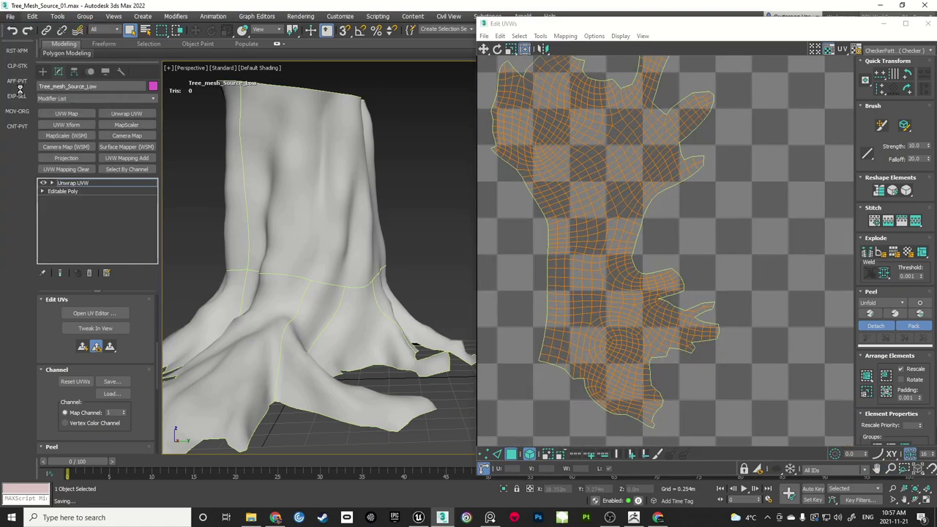
# Break the remaining root UV island along the horizontal edge loop across its narrow middle section
pyautogui.scroll(3, 599, 288)
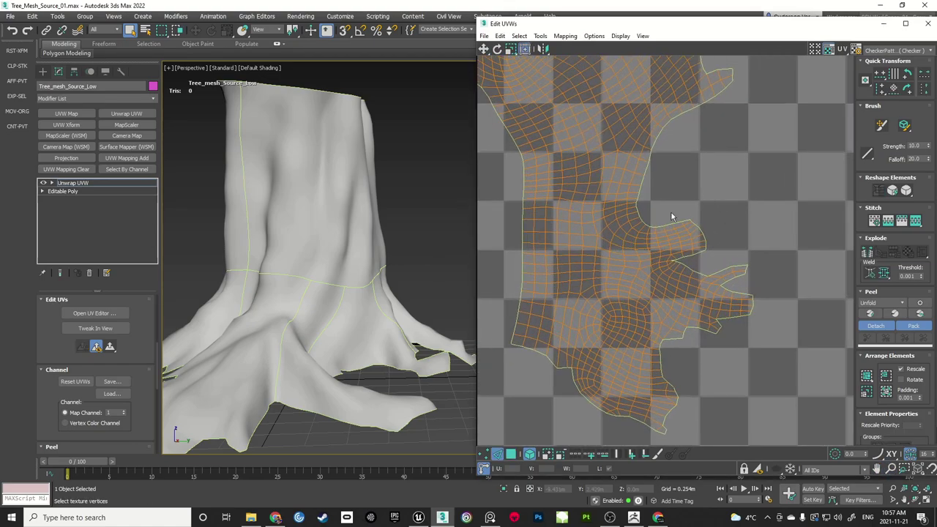
pyautogui.scroll(2, 607, 213)
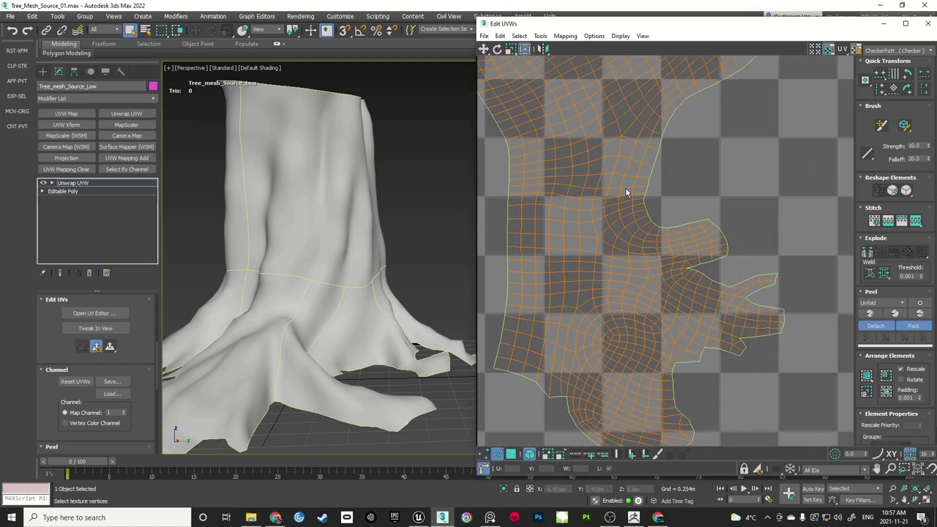
pyautogui.click(626, 195)
pyautogui.hotkey('ctrl', 'a')
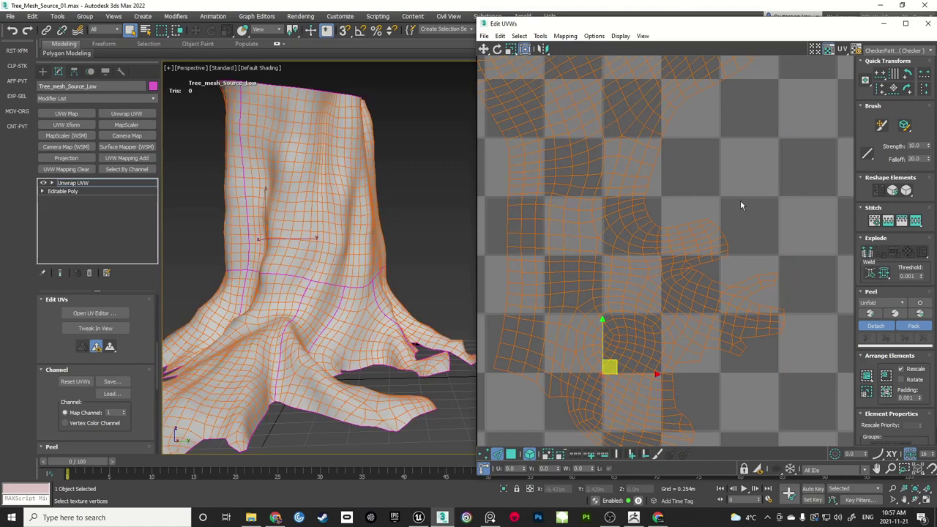
pyautogui.click(730, 210)
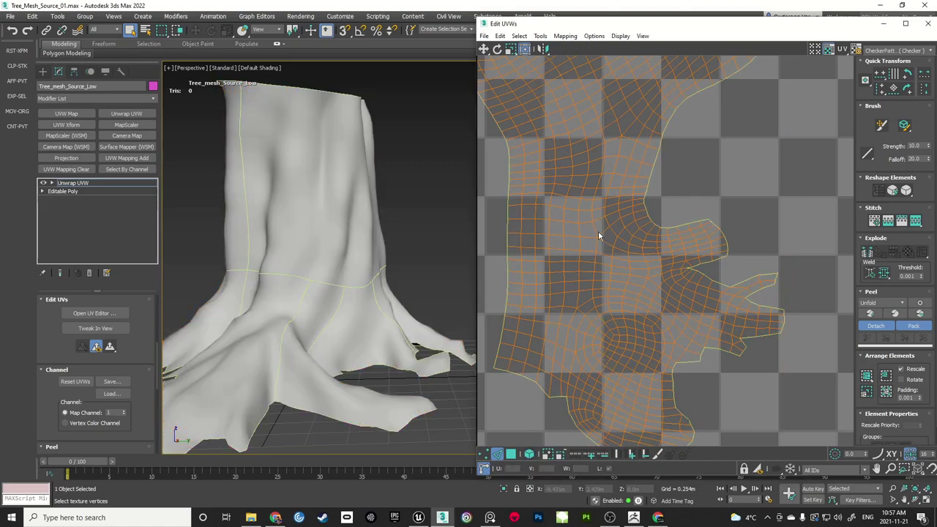
pyautogui.click(631, 192)
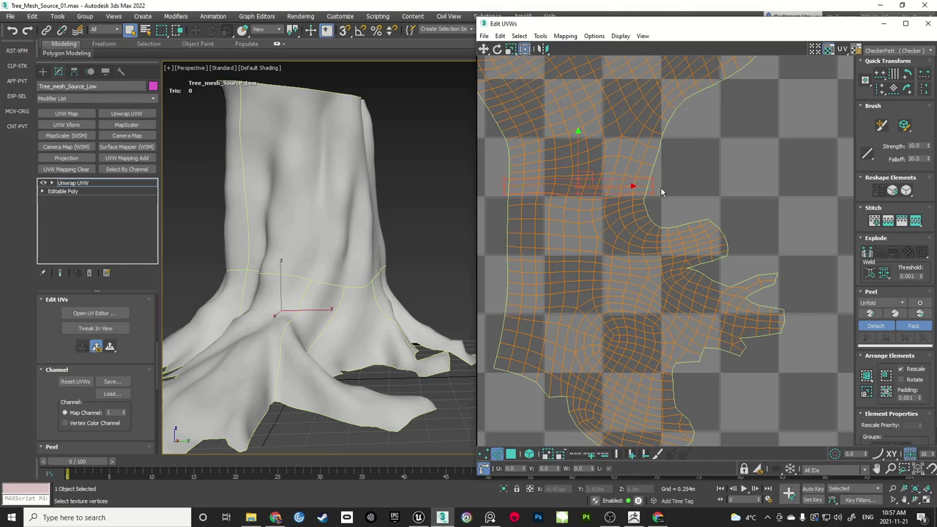
pyautogui.click(734, 199)
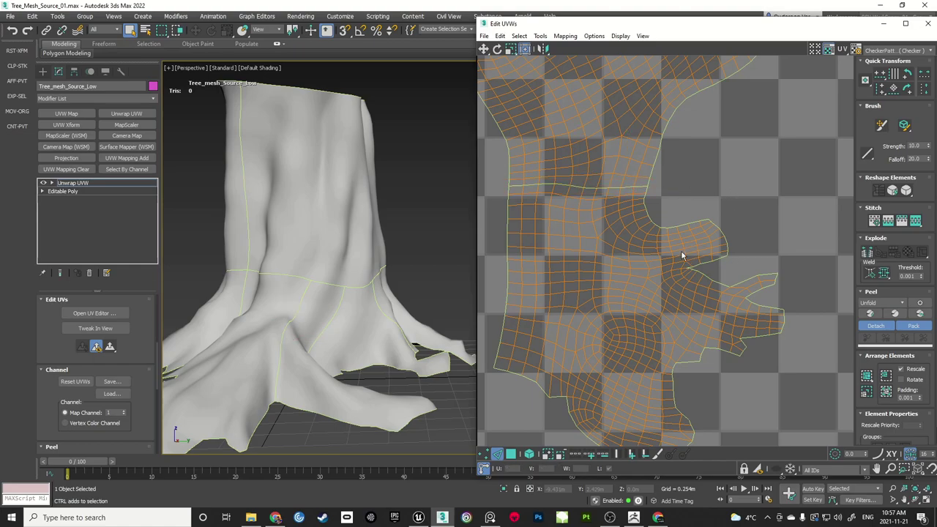
# Break the upper root UV island along a curved edge path that separates its upper-left lobe
pyautogui.keyDown('ctrl'); pyautogui.keyDown('alt'); pyautogui.moveTo(682, 255); pyautogui.dragTo(673, 278, button='middle'); pyautogui.keyUp('alt'); pyautogui.keyUp('ctrl')
pyautogui.moveTo(673, 277); pyautogui.dragTo(662, 220, button='middle')
pyautogui.keyDown('ctrl'); pyautogui.keyDown('alt'); pyautogui.moveTo(662, 260); pyautogui.dragTo(681, 253, button='middle'); pyautogui.keyUp('alt'); pyautogui.keyUp('ctrl')
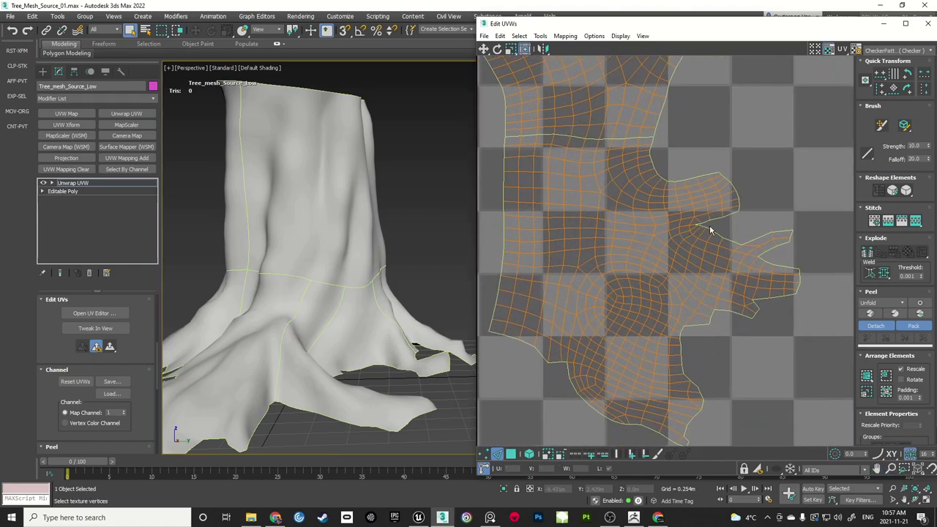
pyautogui.keyDown('ctrl'); pyautogui.keyDown('alt'); pyautogui.moveTo(593, 257); pyautogui.dragTo(489, 366, button='middle'); pyautogui.keyUp('alt'); pyautogui.keyUp('ctrl')
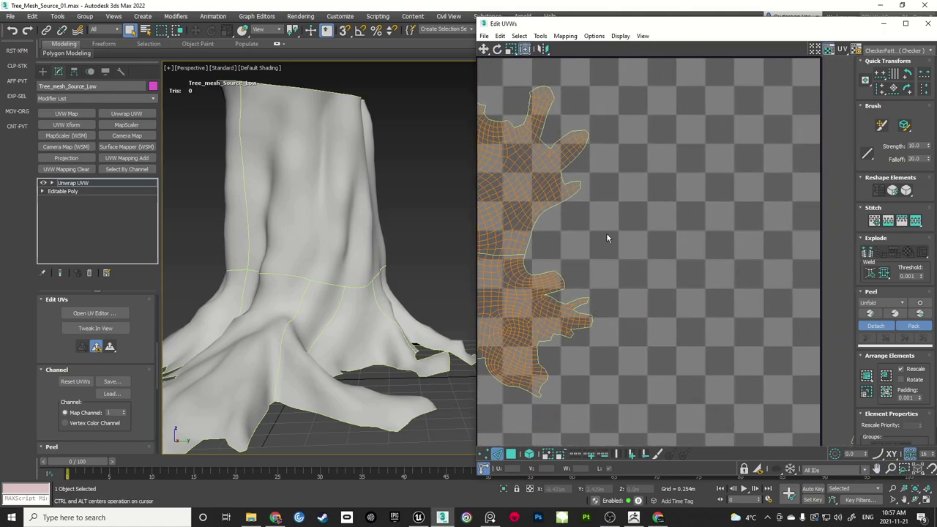
pyautogui.keyDown('ctrl'); pyautogui.keyDown('alt'); pyautogui.moveTo(607, 235); pyautogui.dragTo(608, 247, button='middle'); pyautogui.keyUp('alt'); pyautogui.keyUp('ctrl')
pyautogui.moveTo(607, 248)
pyautogui.mouseDown(button='middle')
pyautogui.moveTo(692, 285)
pyautogui.moveTo(615, 237)
pyautogui.mouseUp(button='middle')
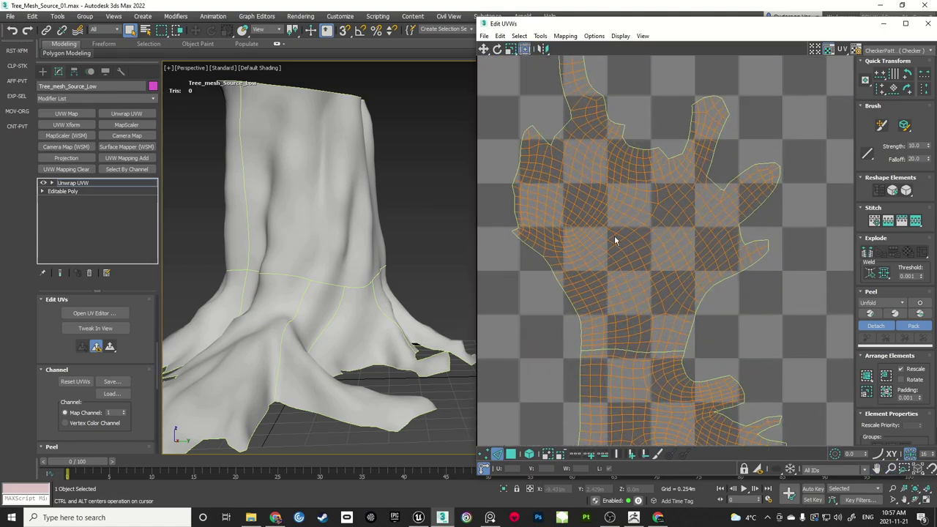
pyautogui.click(643, 169)
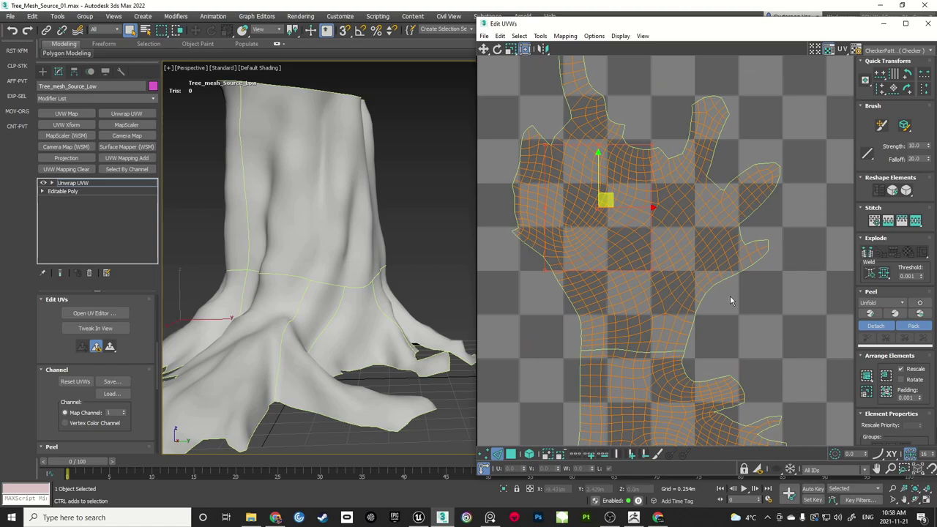
pyautogui.click(753, 304)
# Move the lower split-off root UV island outside the UV tile, using element selection
pyautogui.scroll(-3, 637, 184)
pyautogui.scroll(-3, 636, 183)
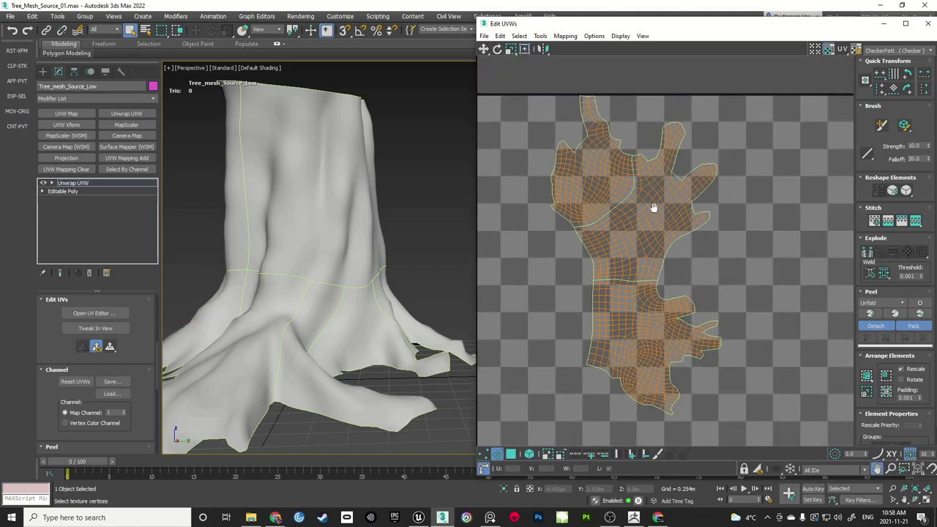
pyautogui.click(517, 454)
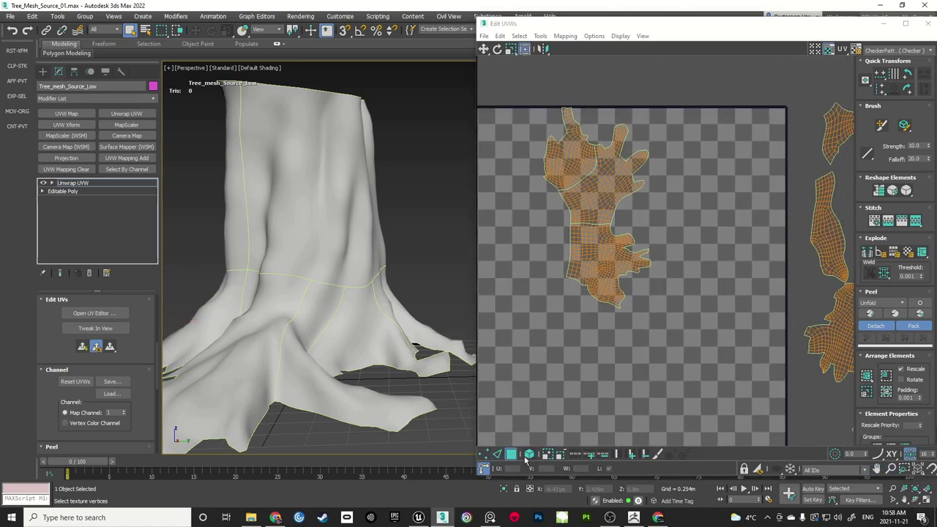
pyautogui.scroll(-3, 626, 282)
pyautogui.moveTo(671, 251); pyautogui.dragTo(650, 271, button='middle')
pyautogui.moveTo(600, 285); pyautogui.dragTo(833, 138)
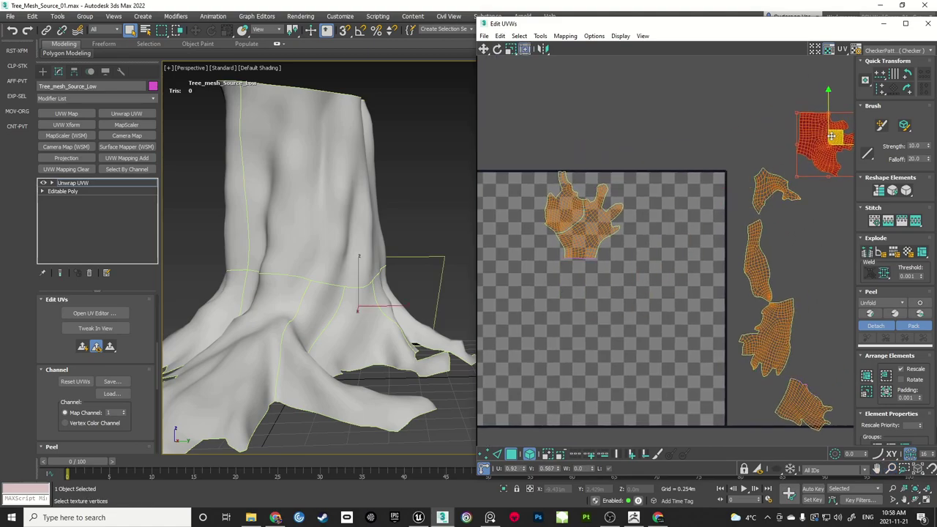
pyautogui.click(601, 216)
pyautogui.moveTo(600, 216); pyautogui.dragTo(793, 117)
pyautogui.hotkey('ctrl', 'z')
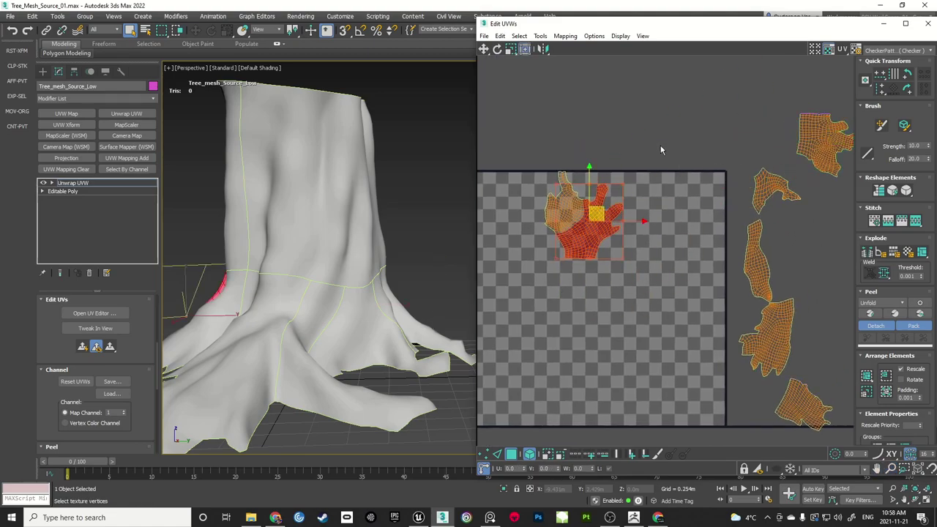
pyautogui.click(661, 148)
# Move the two remaining root UV islands out of the UV tile, placing them above it
pyautogui.click(602, 229)
pyautogui.moveTo(604, 212); pyautogui.dragTo(805, 106)
pyautogui.hotkey('ctrl', 'd')
pyautogui.click(578, 198)
pyautogui.moveTo(588, 196); pyautogui.dragTo(750, 90)
pyautogui.hotkey('ctrl', 'd')
pyautogui.scroll(-2, 643, 169)
pyautogui.moveTo(643, 169); pyautogui.dragTo(644, 215, button='middle')
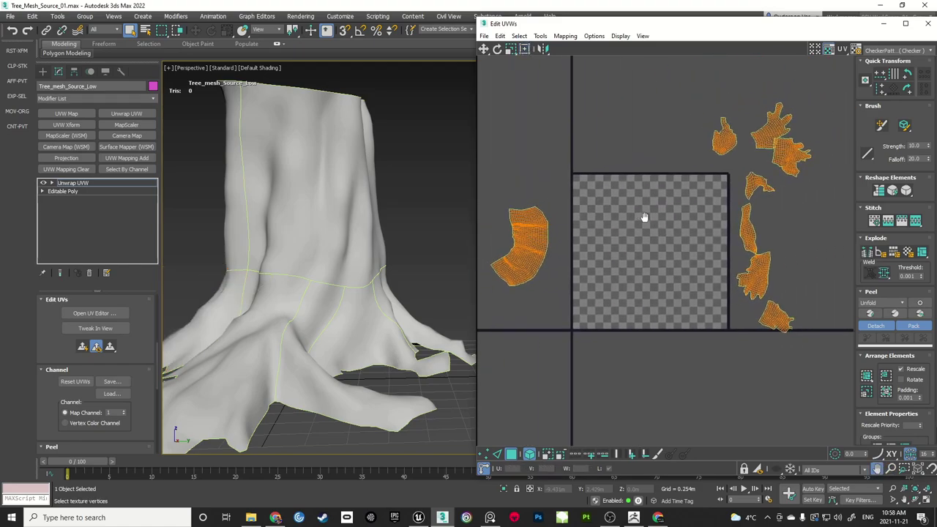
# Select all the UV islands, rescale them to matching proportions, and clear the selection
pyautogui.moveTo(826, 100); pyautogui.dragTo(487, 364)
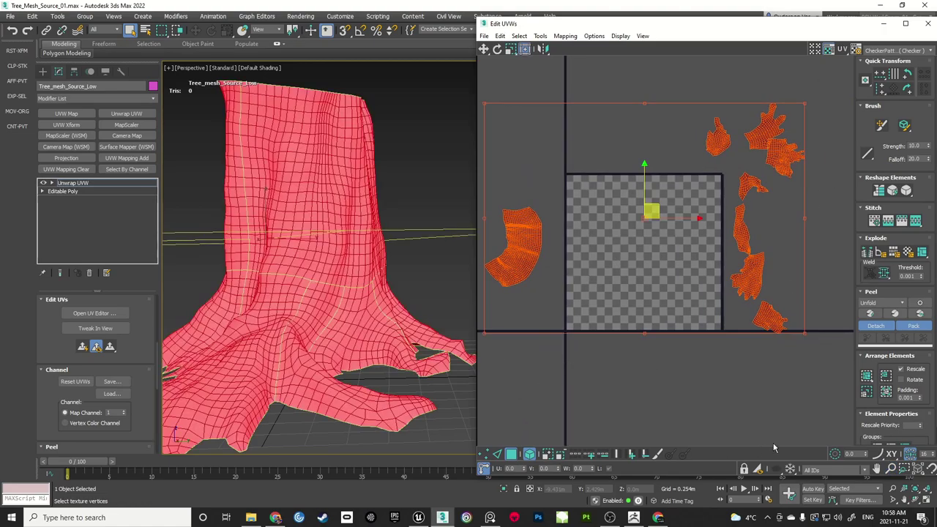
pyautogui.click(867, 392)
pyautogui.click(740, 424)
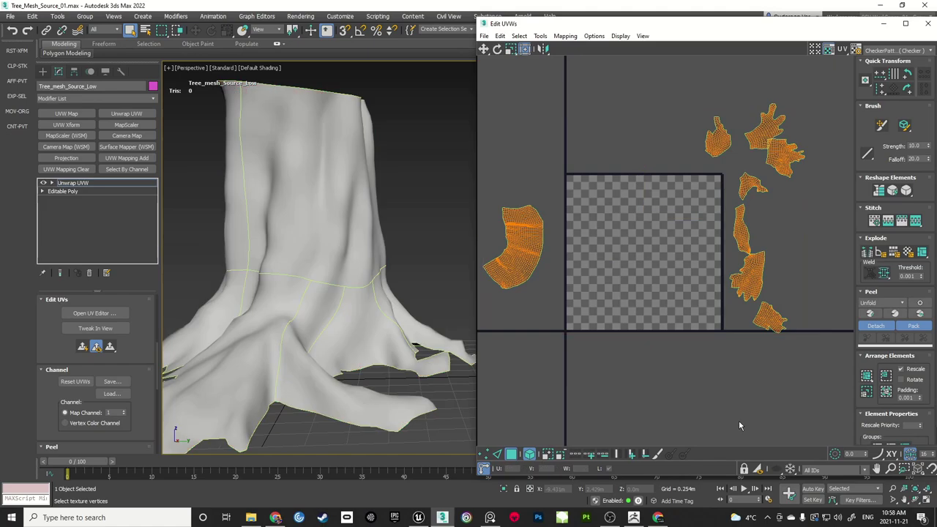
# Set the editor background to Texture Checker and inspect the checker pattern on the whole tree stump
pyautogui.click(894, 52)
pyautogui.click(895, 60)
pyautogui.keyDown('alt'); pyautogui.moveTo(355, 267); pyautogui.dragTo(380, 263, button='middle'); pyautogui.keyUp('alt')
pyautogui.moveTo(290, 257); pyautogui.dragTo(322, 302, button='middle')
pyautogui.scroll(3, 405, 244)
pyautogui.scroll(-5, 365, 175)
pyautogui.scroll(-2, 304, 307)
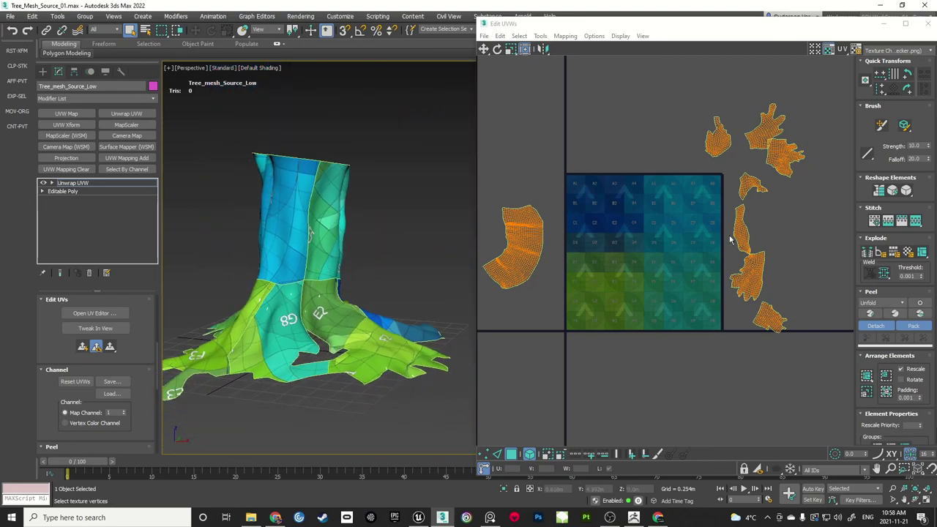
# Rotate the trunk's UV island clockwise until its bulging side faces down
pyautogui.moveTo(564, 218); pyautogui.dragTo(630, 211, button='middle')
pyautogui.scroll(2, 623, 221)
pyautogui.moveTo(613, 186); pyautogui.dragTo(573, 238)
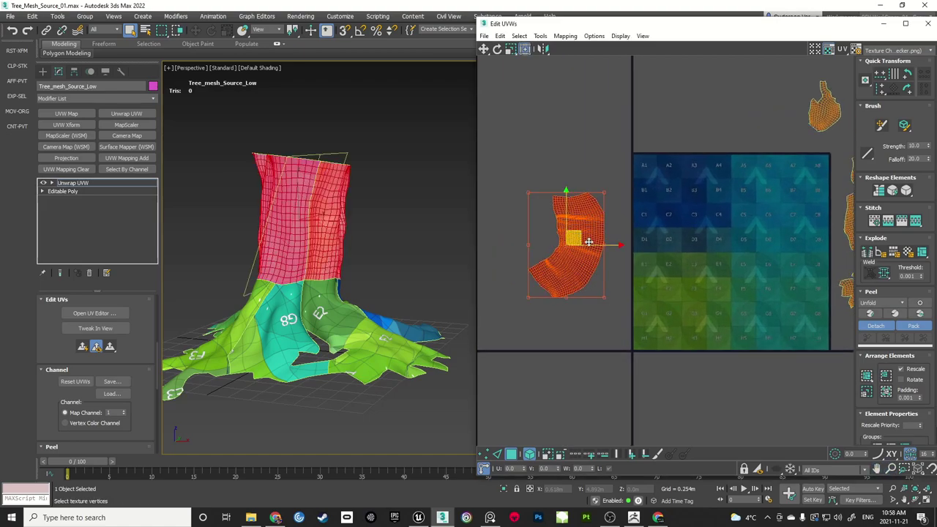
pyautogui.moveTo(567, 192); pyautogui.dragTo(603, 230)
pyautogui.click(571, 201)
pyautogui.moveTo(561, 259); pyautogui.dragTo(634, 232, button='middle')
pyautogui.scroll(5, 576, 239)
pyautogui.scroll(3, 673, 235)
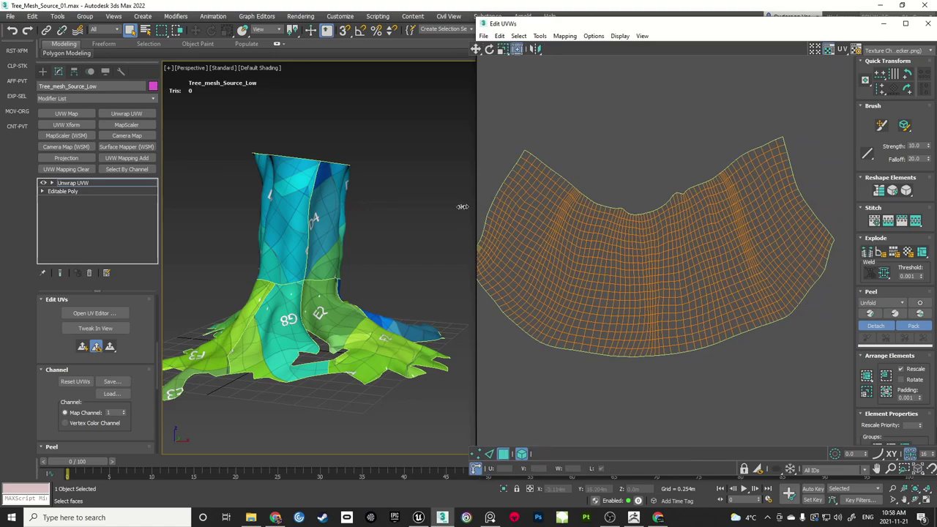
# Widen the UV editor window and frame the whole trunk UV island in it
pyautogui.moveTo(476, 206); pyautogui.dragTo(428, 206)
pyautogui.scroll(-2, 572, 208)
pyautogui.scroll(1, 572, 209)
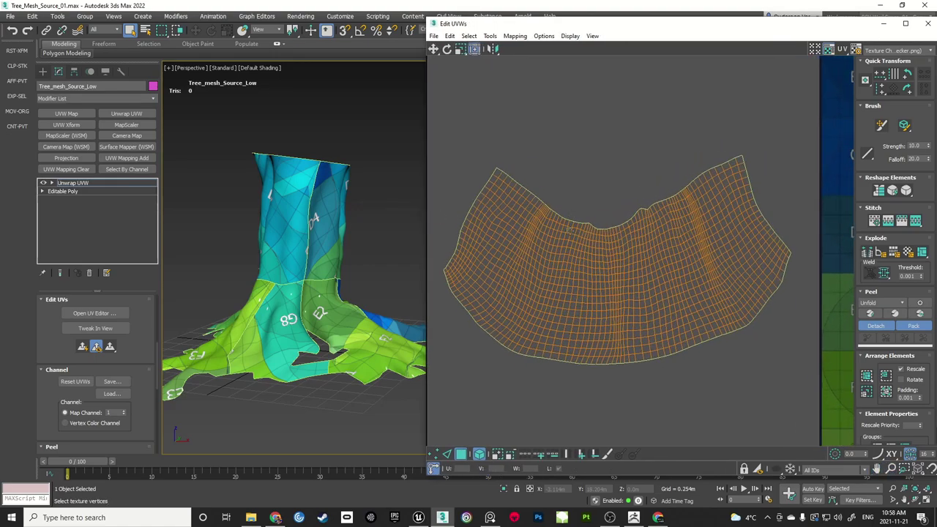
# Open the Hotkey Editor and restrict its action list to the Unwrap UVW group
pyautogui.click(340, 16)
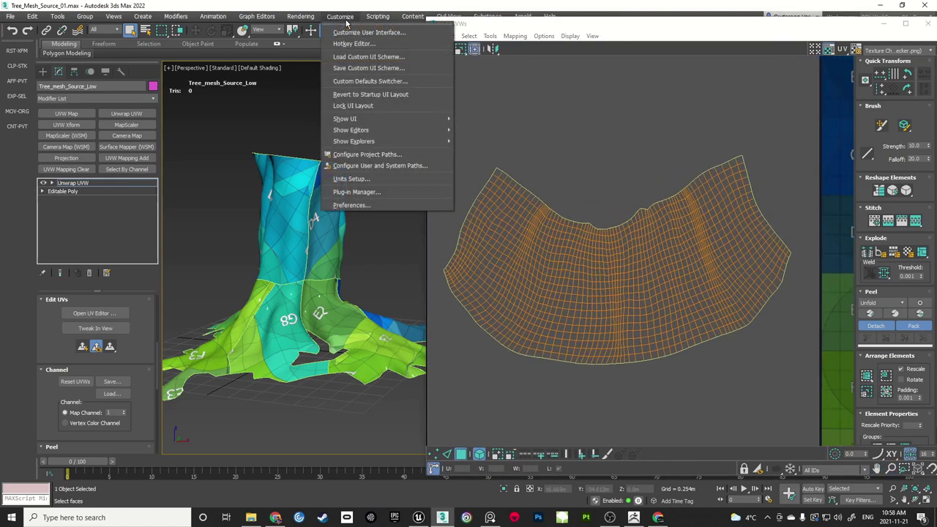
pyautogui.click(354, 44)
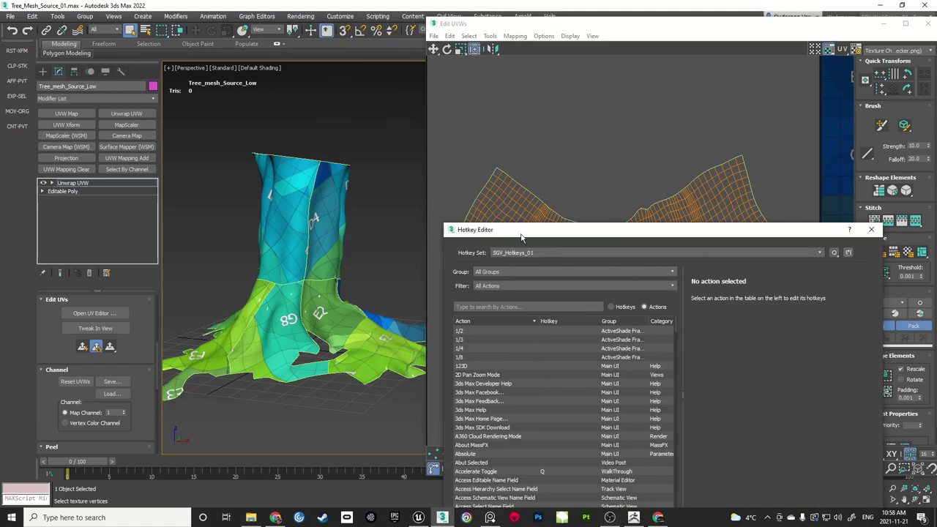
pyautogui.moveTo(521, 237); pyautogui.dragTo(341, 58)
pyautogui.click(367, 91)
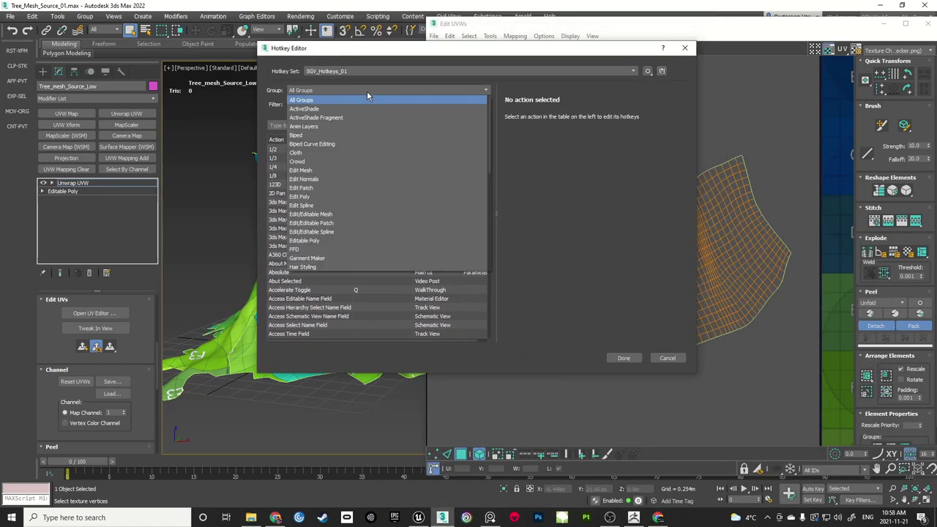
pyautogui.scroll(-6, 334, 220)
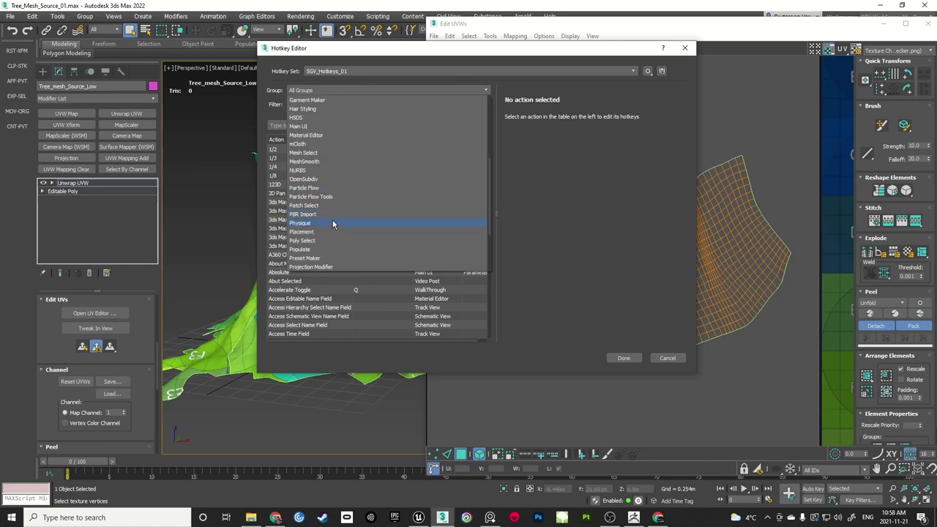
pyautogui.click(326, 240)
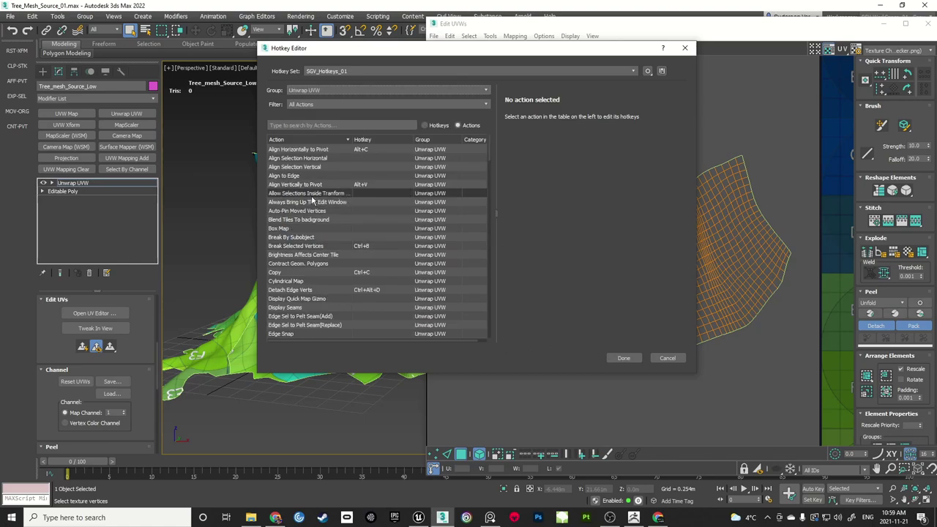
# Look through the Unwrap UVW actions, check the hotkeys of Align Vertically to Pivot and Align Horizontally to Pivot, and close the editor
pyautogui.scroll(-8, 323, 249)
pyautogui.scroll(-4, 321, 259)
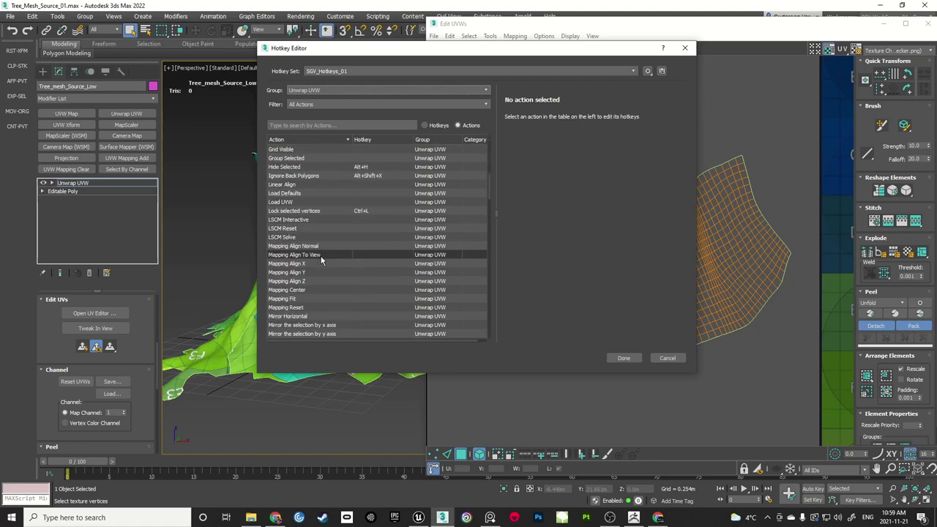
pyautogui.scroll(2, 321, 259)
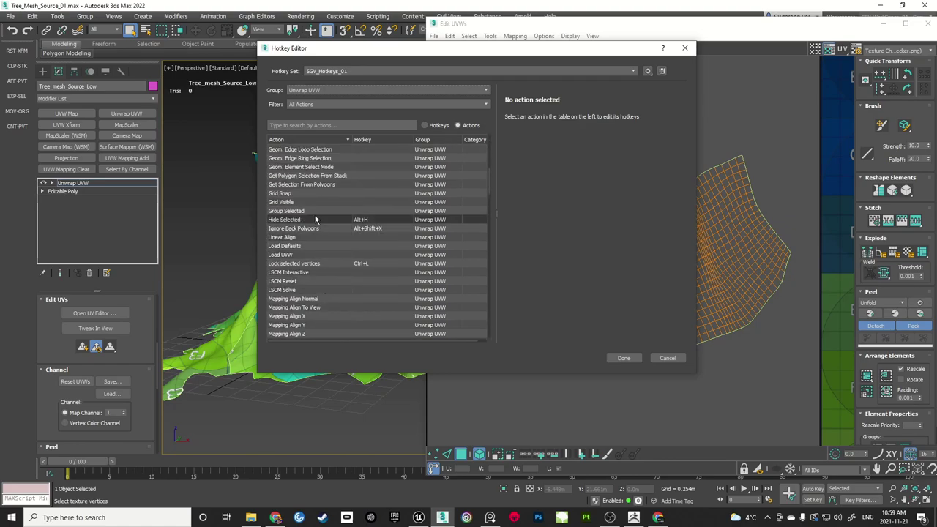
pyautogui.scroll(8, 315, 264)
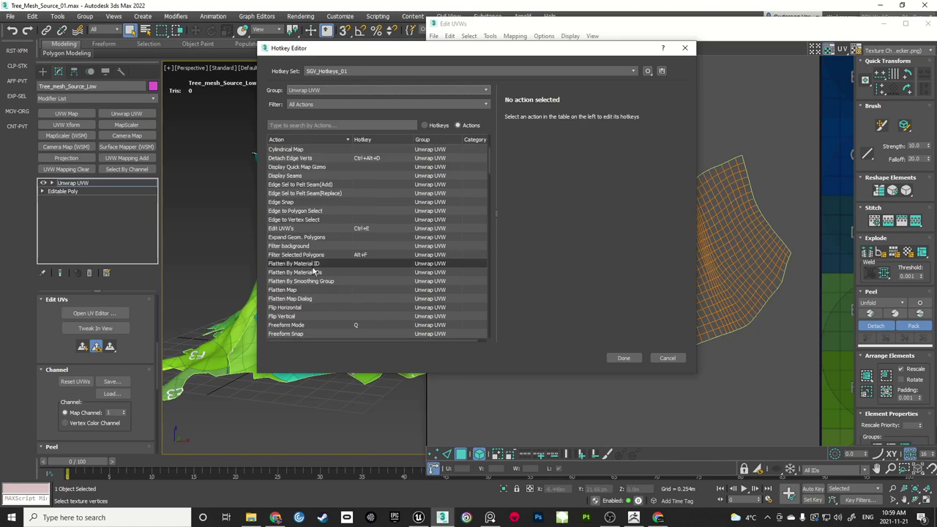
pyautogui.scroll(5, 313, 271)
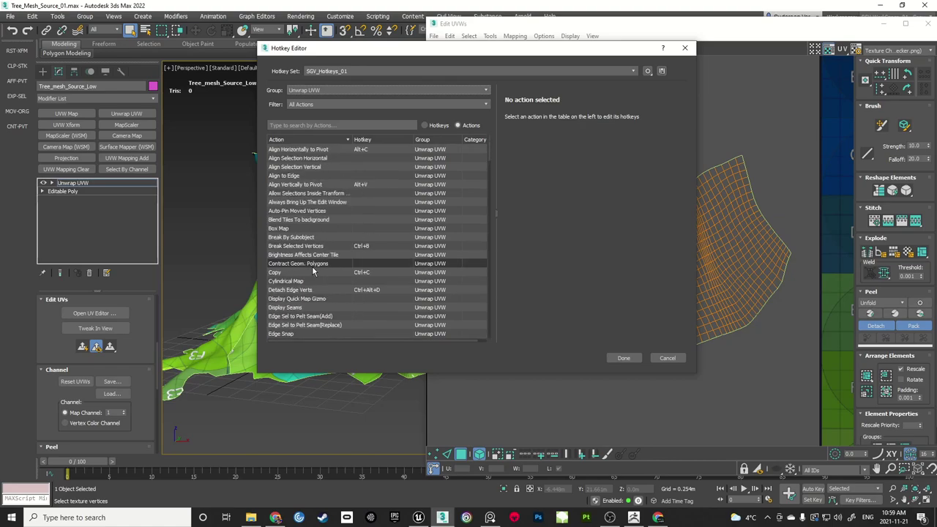
pyautogui.click(310, 185)
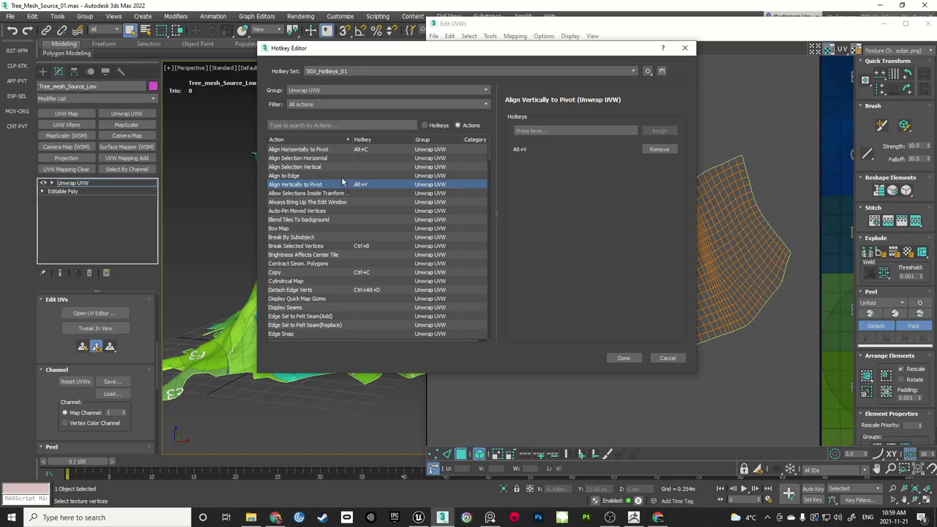
pyautogui.click(326, 150)
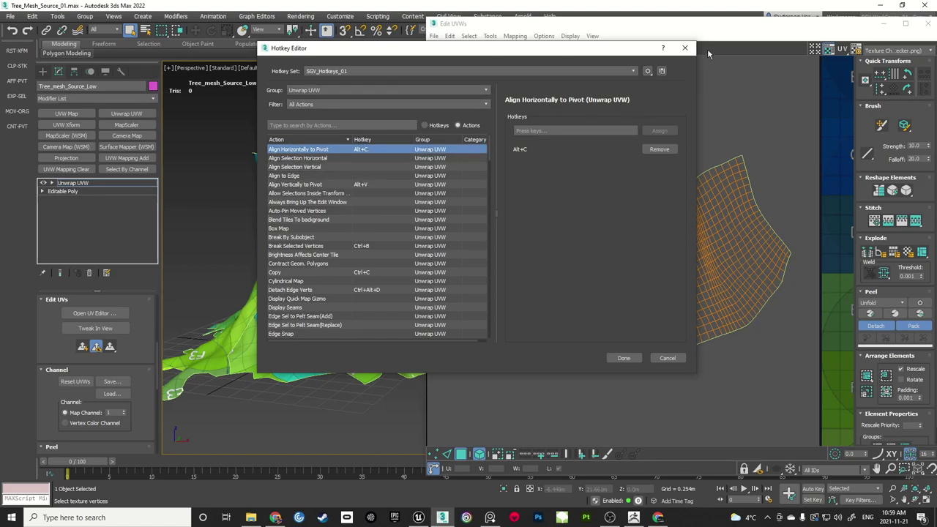
pyautogui.click(685, 48)
# Switch the UV editor to edge selection and turn off selection by element
pyautogui.scroll(2, 579, 180)
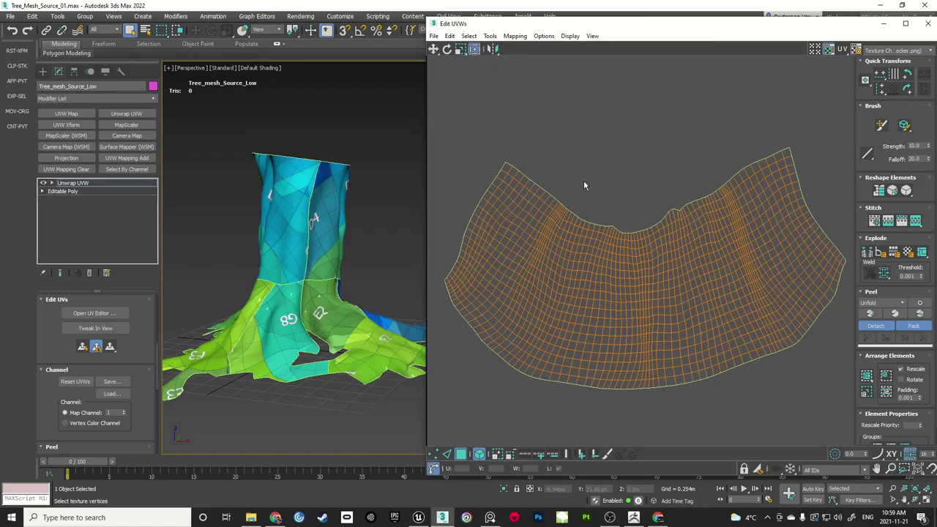
pyautogui.scroll(2, 540, 193)
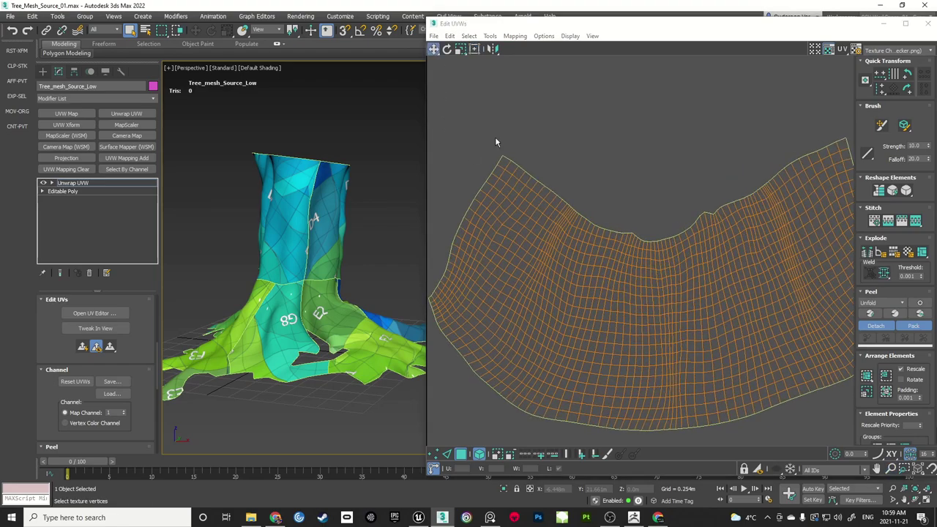
pyautogui.scroll(2, 540, 185)
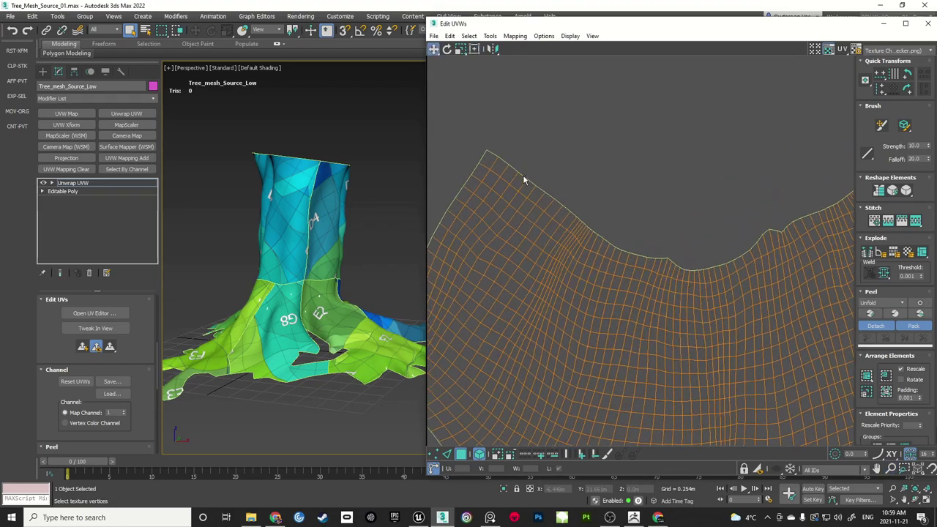
pyautogui.click(459, 454)
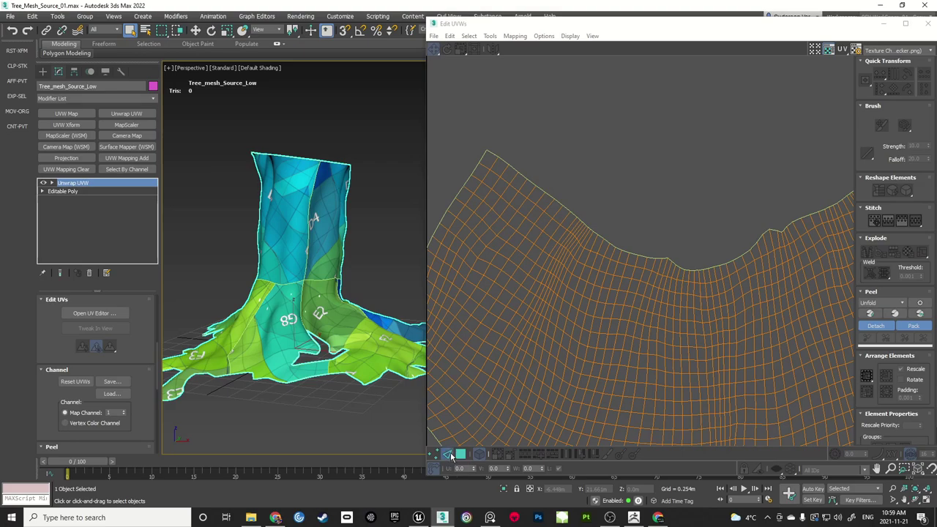
pyautogui.click(447, 454)
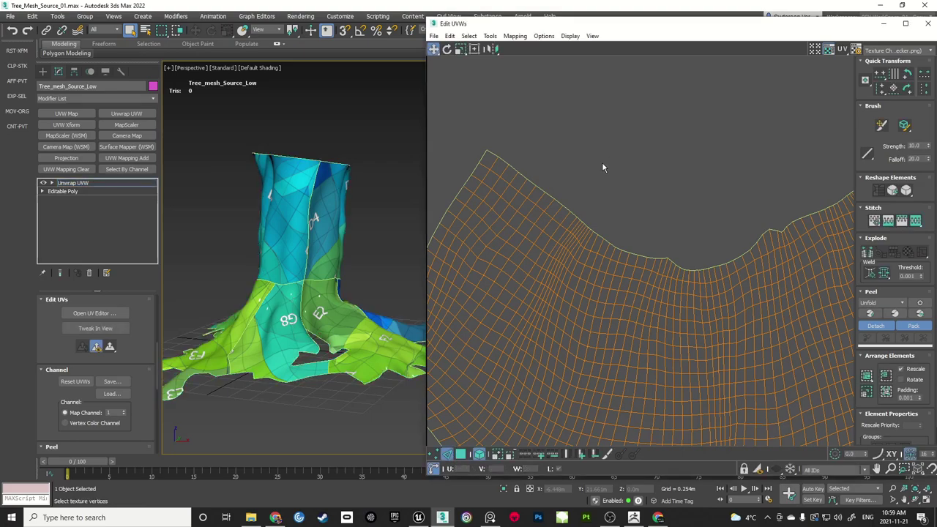
pyautogui.click(525, 181)
pyautogui.click(480, 454)
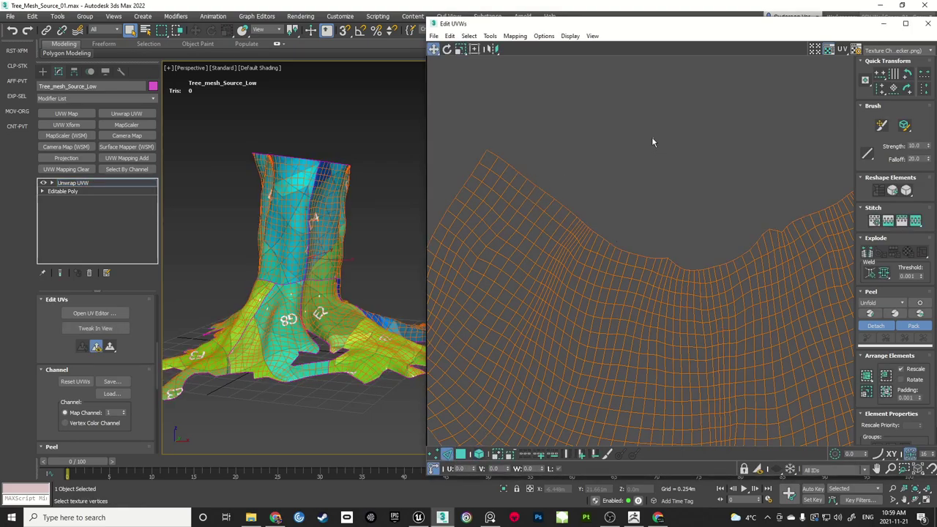
# Select the edge loop along the trunk island's upper border and align it horizontally to its pivot
pyautogui.doubleClick(515, 169)
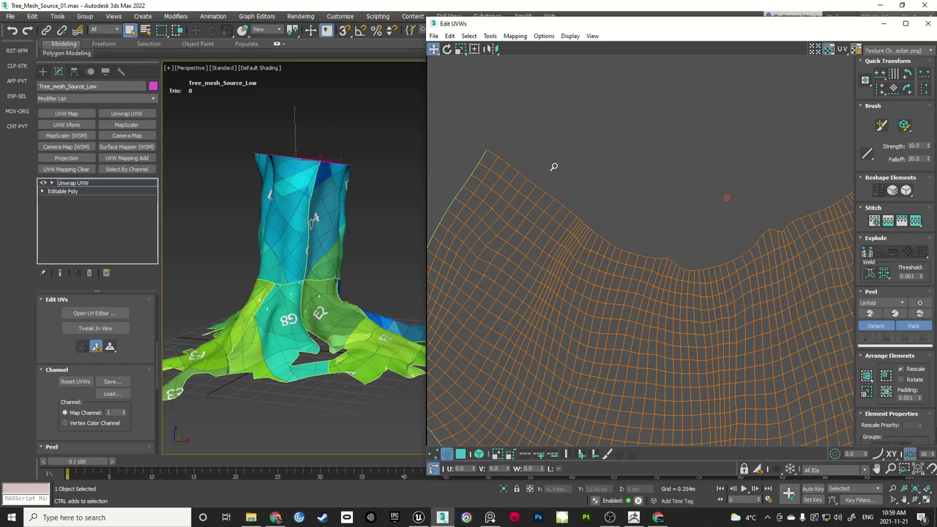
pyautogui.scroll(-1, 557, 168)
pyautogui.moveTo(564, 171); pyautogui.dragTo(569, 171, button='middle')
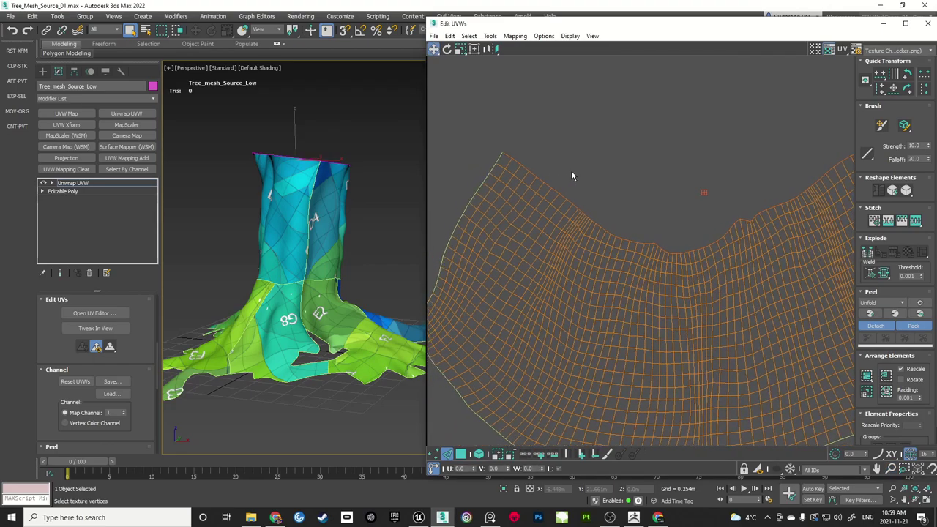
pyautogui.hotkey('shift', 'h')
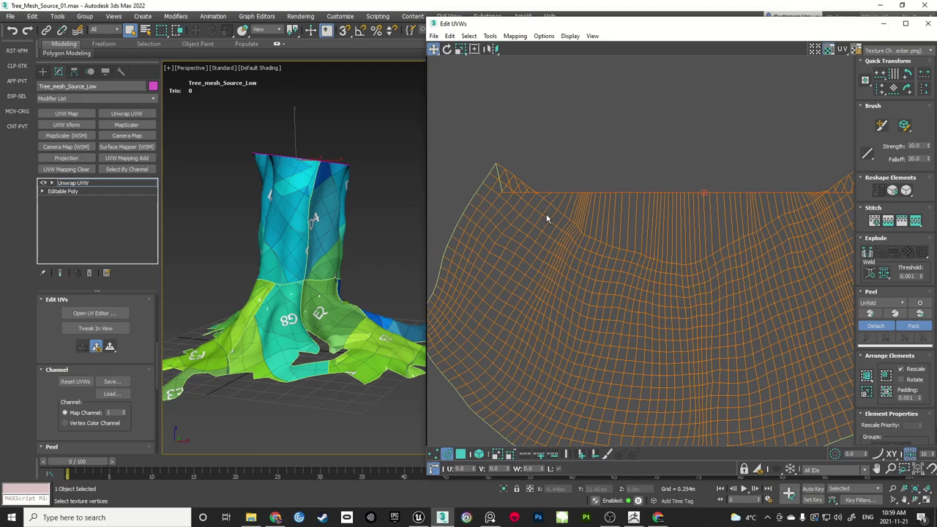
# Align the three edge loops directly below the trunk island's upper border horizontally to their pivots, one loop at a time
pyautogui.scroll(3, 546, 218)
pyautogui.doubleClick(571, 211)
pyautogui.hotkey('shift', 'h')
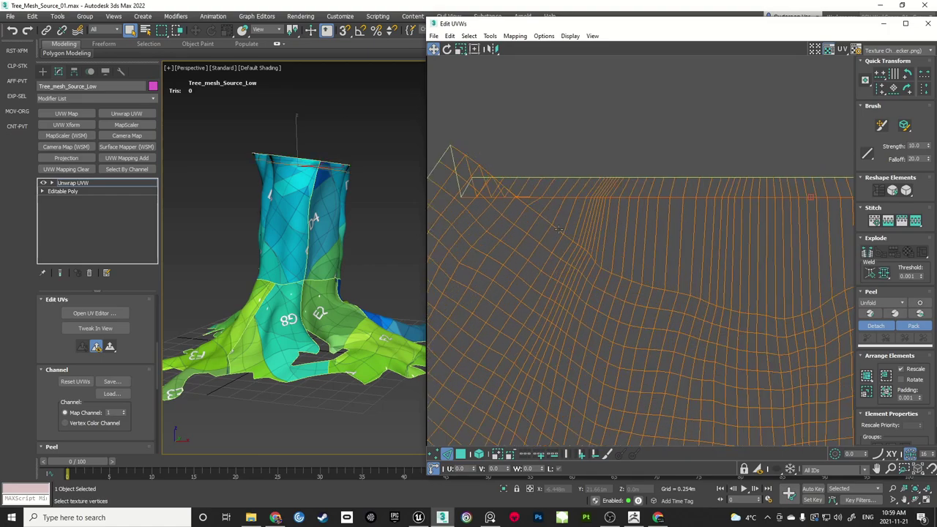
pyautogui.doubleClick(560, 232)
pyautogui.hotkey('shift', 'h')
pyautogui.click(549, 256)
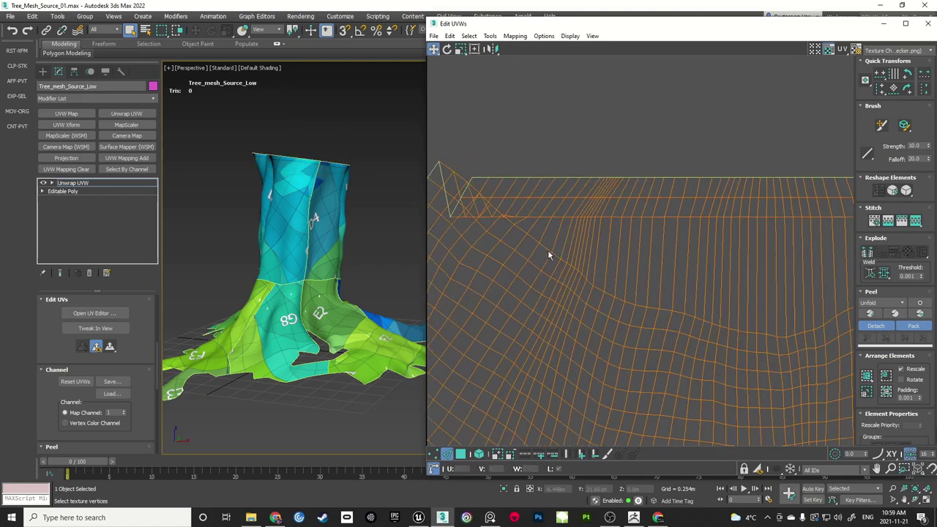
pyautogui.doubleClick(548, 251)
pyautogui.hotkey('shift', 'h')
# Continue down the upper half of the trunk island, aligning each curved edge loop horizontally to its pivot
pyautogui.moveTo(575, 280); pyautogui.dragTo(580, 187, button='middle')
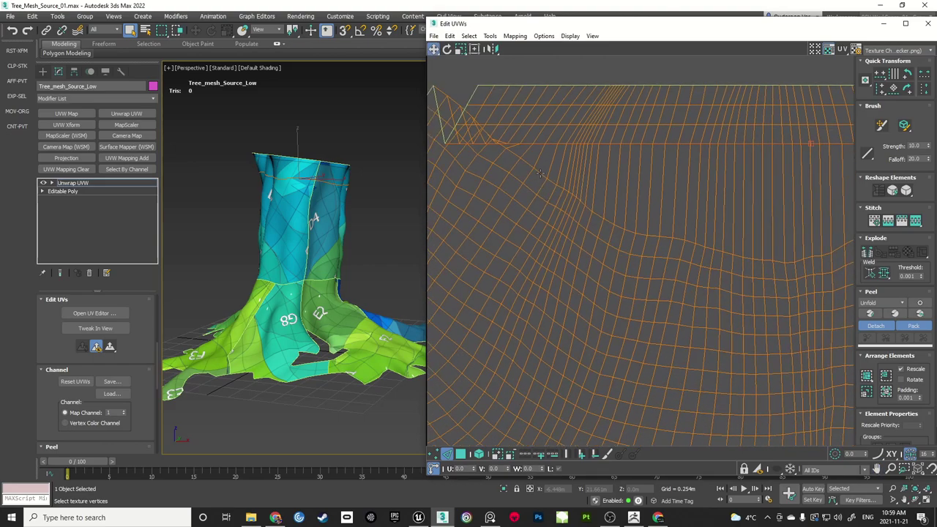
pyautogui.moveTo(540, 173); pyautogui.dragTo(532, 188)
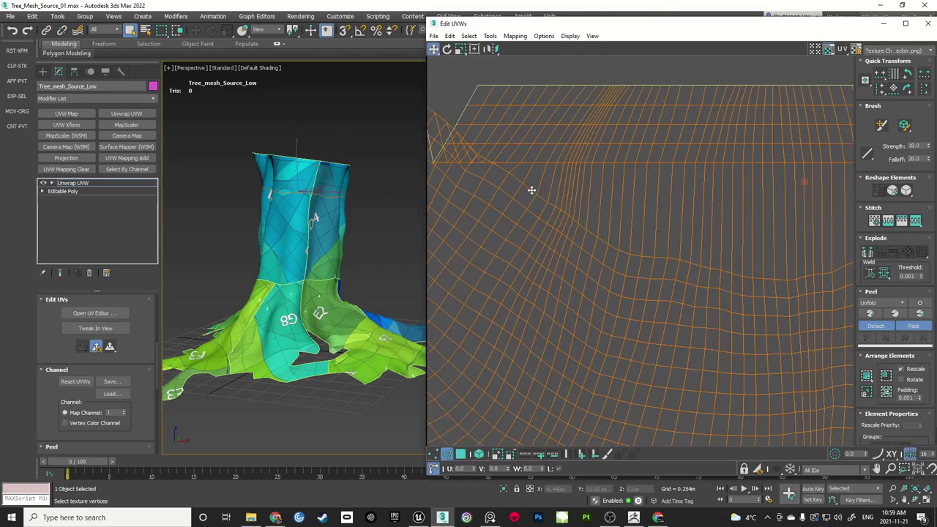
pyautogui.hotkey('shift', 'h')
pyautogui.doubleClick(524, 206)
pyautogui.hotkey('shift', 'h')
pyautogui.moveTo(673, 292); pyautogui.dragTo(656, 240, button='middle')
pyautogui.doubleClick(677, 234)
pyautogui.hotkey('shift', 'h')
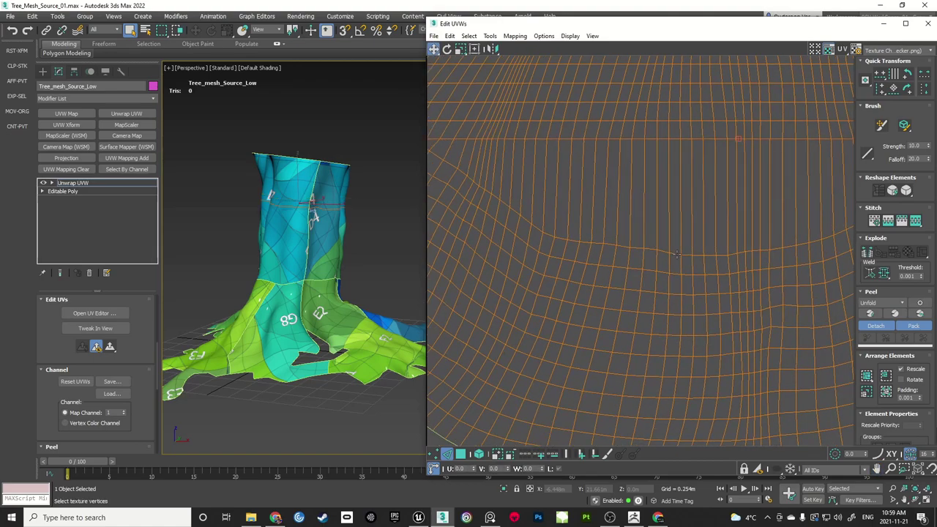
# Straighten the horizontal edge loops across the middle of the trunk island by aligning each horizontally to its pivot
pyautogui.moveTo(717, 274); pyautogui.dragTo(687, 241, button='middle')
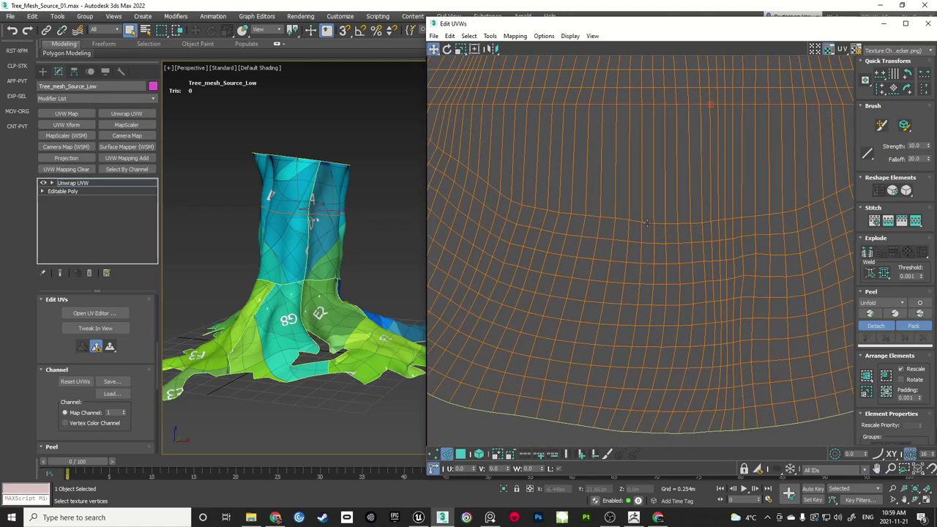
pyautogui.moveTo(648, 223); pyautogui.dragTo(647, 263)
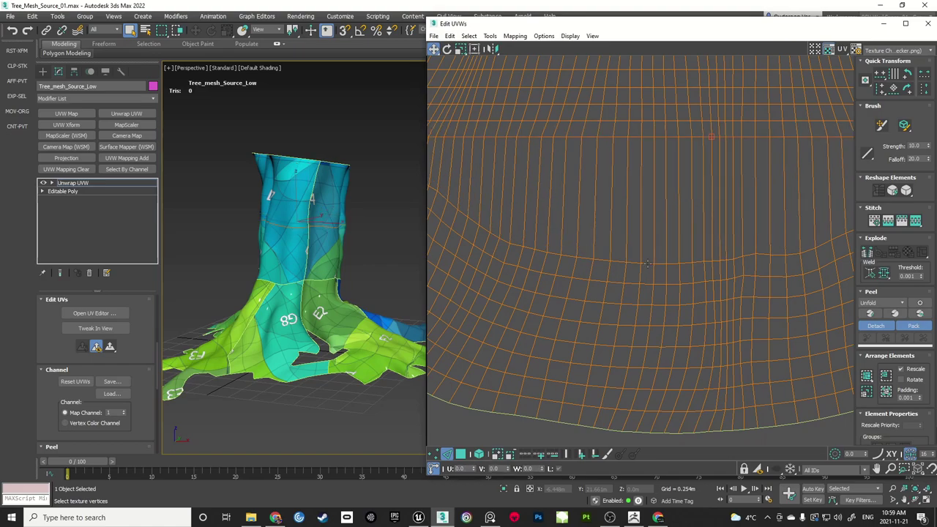
pyautogui.hotkey('shift', 'h')
pyautogui.doubleClick(648, 285)
pyautogui.hotkey('shift', 'h')
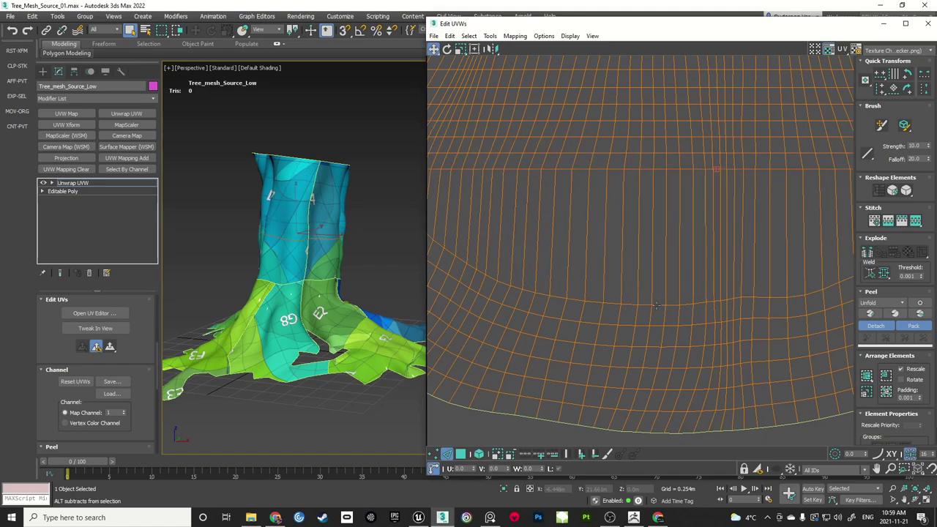
# Align the remaining lower edge loops of the trunk island, including its bottom border, horizontally to their pivots
pyautogui.moveTo(648, 318); pyautogui.dragTo(649, 249, button='middle')
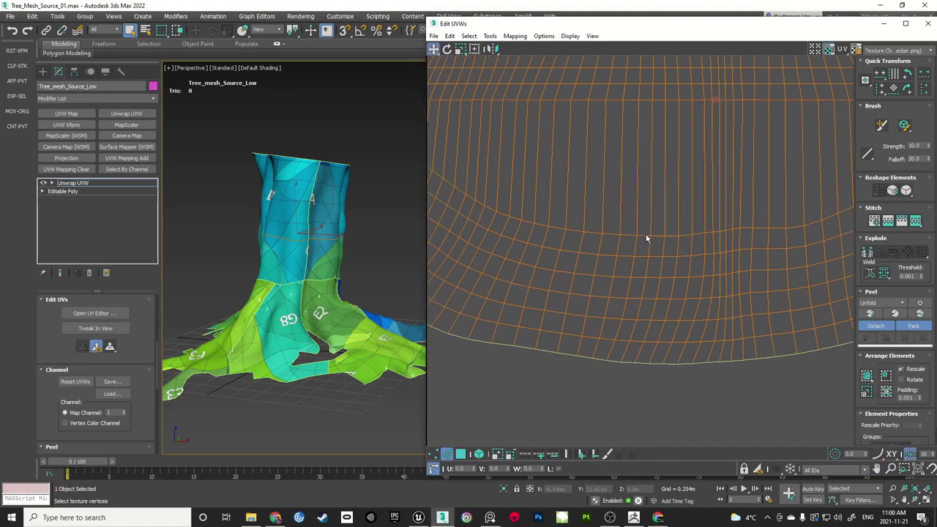
pyautogui.moveTo(647, 237)
pyautogui.mouseDown()
pyautogui.moveTo(638, 299)
pyautogui.moveTo(623, 322)
pyautogui.mouseUp()
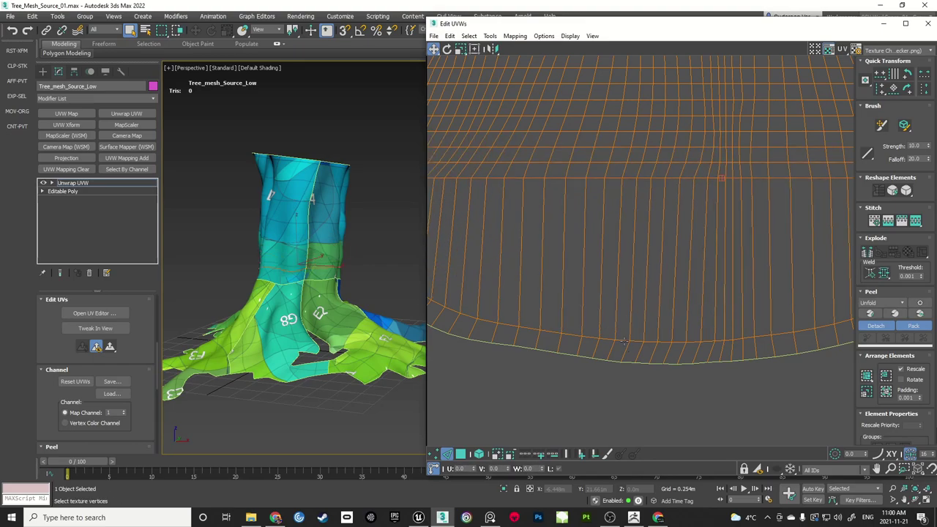
pyautogui.click(624, 342)
pyautogui.doubleClick(613, 361)
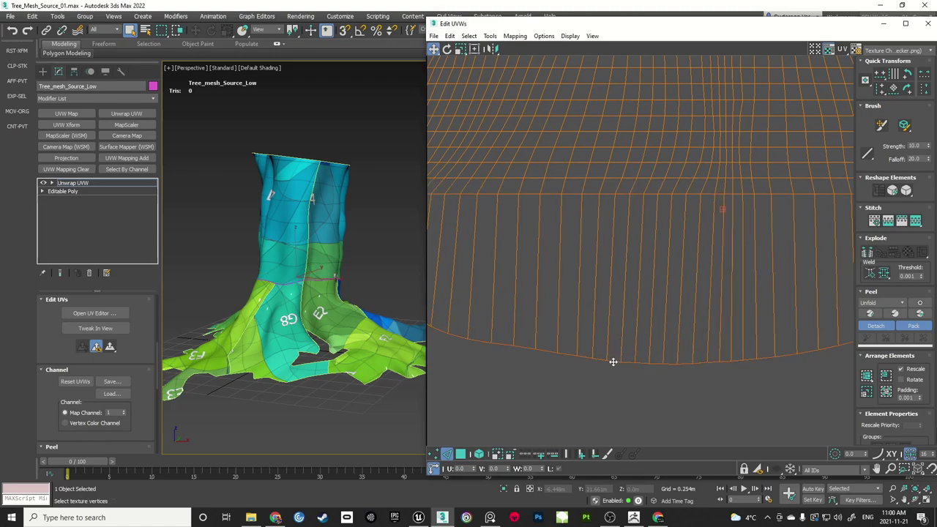
pyautogui.hotkey('shift', 'h')
# Align the trunk island's left border edges and the adjacent edge loop vertically to their pivots
pyautogui.moveTo(601, 257); pyautogui.dragTo(648, 313, button='middle')
pyautogui.click(526, 218)
pyautogui.moveTo(526, 218); pyautogui.dragTo(608, 296, button='middle')
pyautogui.scroll(-2, 642, 228)
pyautogui.moveTo(642, 228); pyautogui.dragTo(601, 309, button='middle')
pyautogui.scroll(4, 547, 220)
pyautogui.click(550, 213)
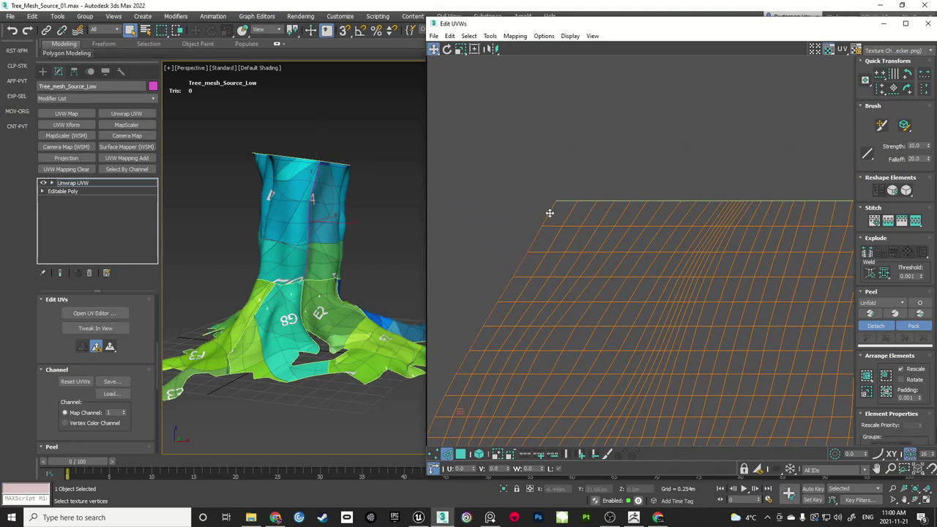
pyautogui.hotkey('shift', 'v')
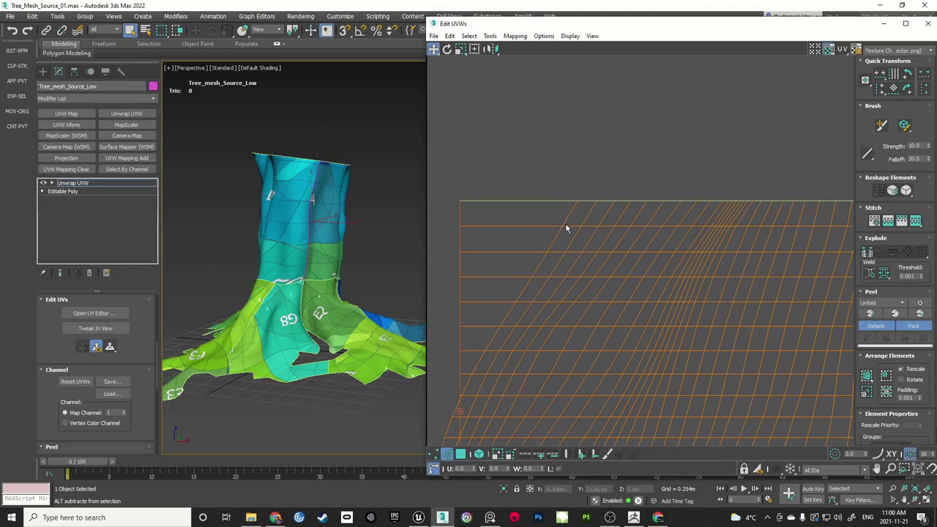
pyautogui.doubleClick(568, 218)
pyautogui.hotkey('shift', 'v')
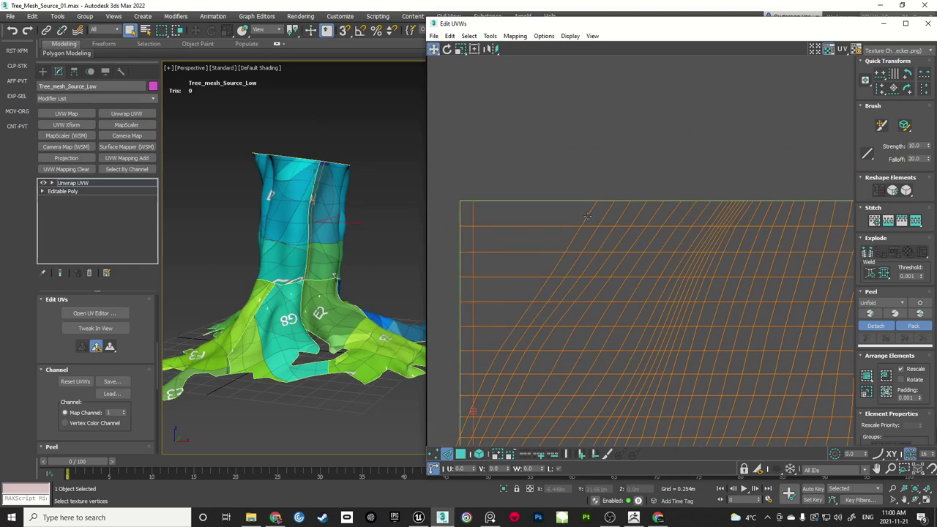
# Align the next three slanted edge loops beside the trunk island's left border vertically to their pivots
pyautogui.doubleClick(587, 217)
pyautogui.hotkey('shift', 'v')
pyautogui.doubleClick(605, 216)
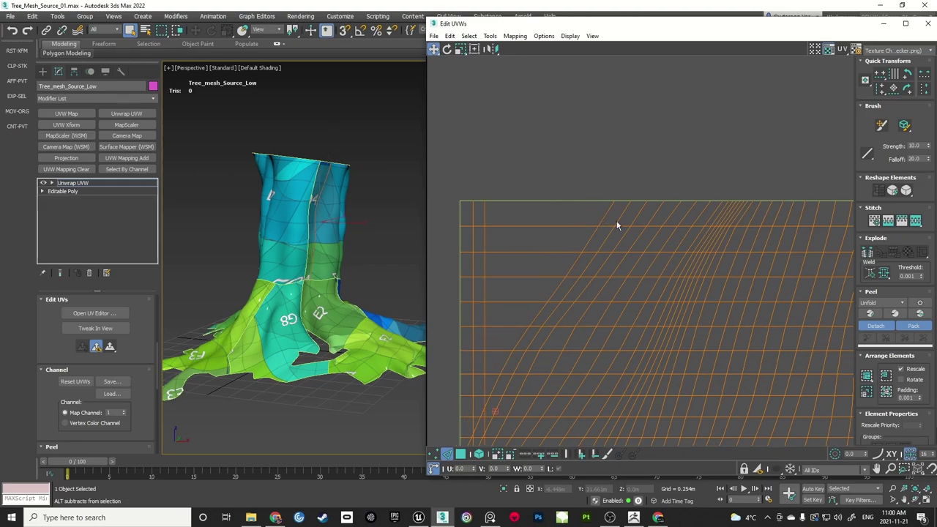
pyautogui.hotkey('shift', 'v')
pyautogui.doubleClick(621, 215)
pyautogui.hotkey('shift', 'v')
pyautogui.moveTo(675, 227); pyautogui.dragTo(600, 217, button='middle')
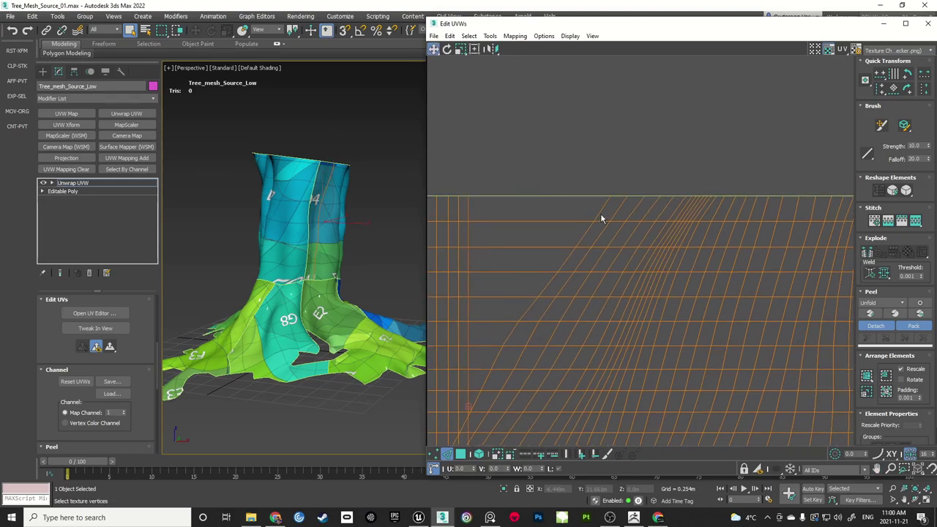
# Straighten three more slanted edge loops in the left part of the trunk island by aligning each vertically to its pivot
pyautogui.click(605, 212)
pyautogui.hotkey('shift', 'v')
pyautogui.click(619, 212)
pyautogui.hotkey('shift', 'v')
pyautogui.click(634, 211)
pyautogui.hotkey('shift', 'v')
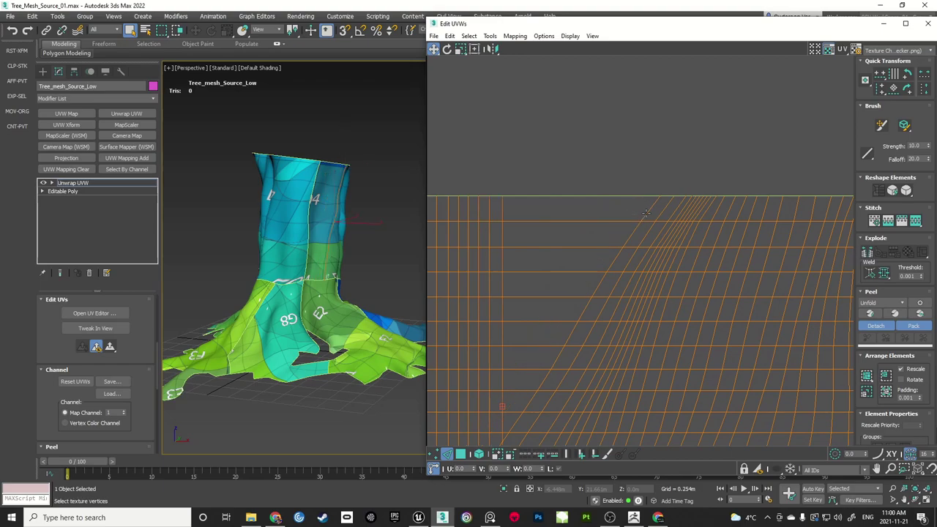
pyautogui.moveTo(645, 213); pyautogui.dragTo(623, 213, button='middle')
# Align the tightly spaced slanted edge loops in the trunk island's left half vertically to their pivots
pyautogui.click(621, 208)
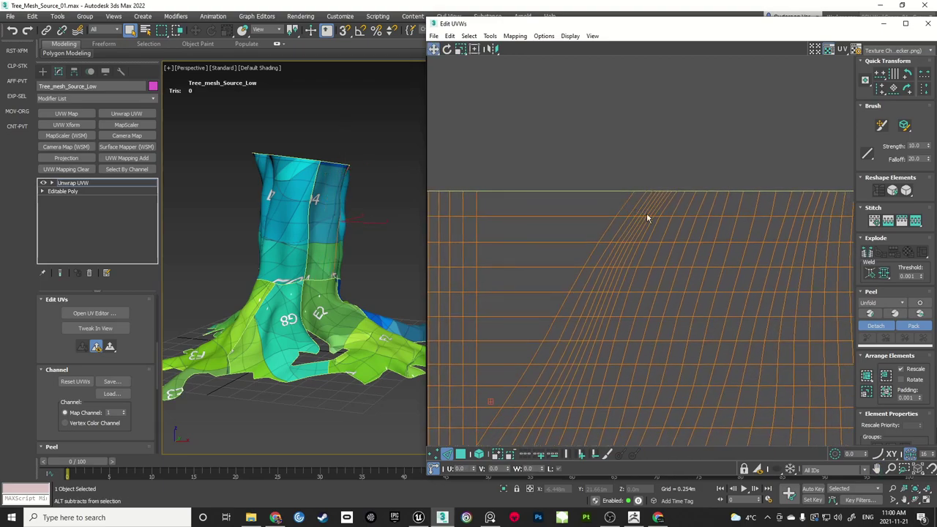
pyautogui.hotkey('shift', 'v')
pyautogui.click(636, 208)
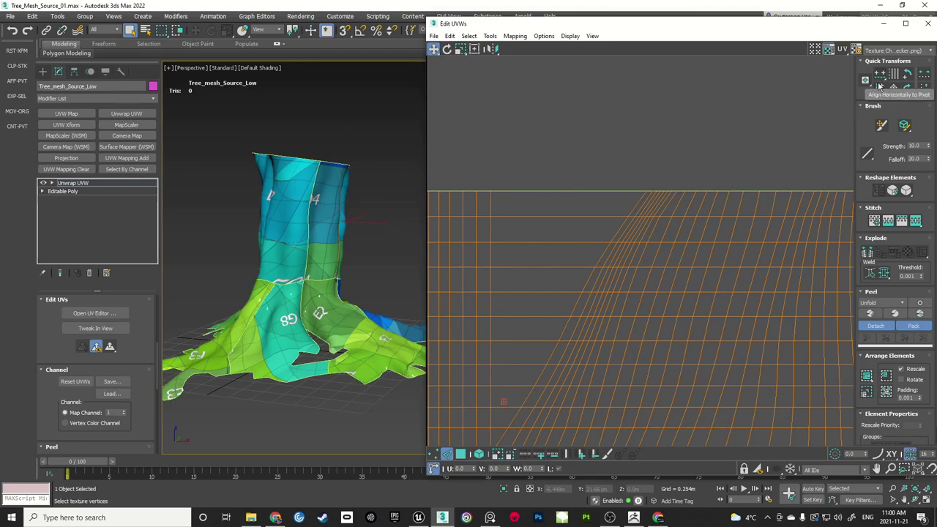
pyautogui.moveTo(647, 206); pyautogui.dragTo(607, 201, button='middle')
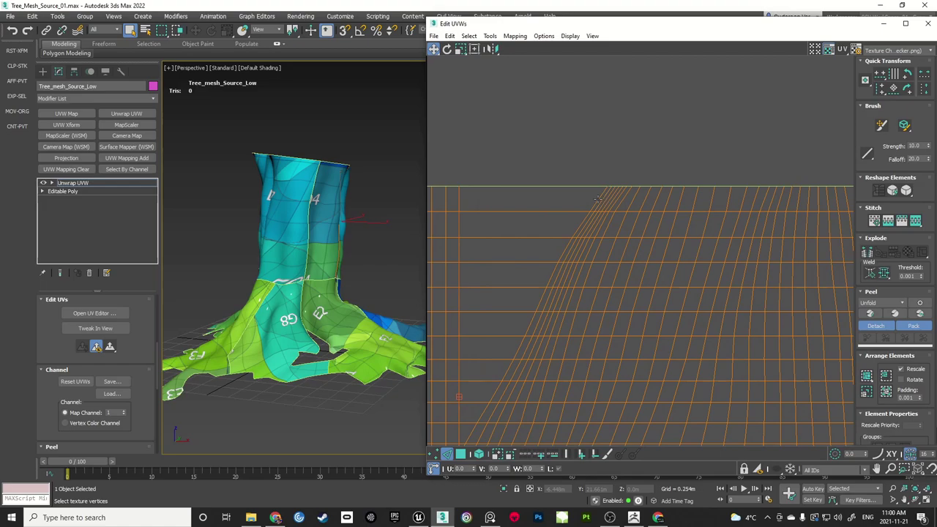
pyautogui.scroll(2, 602, 199)
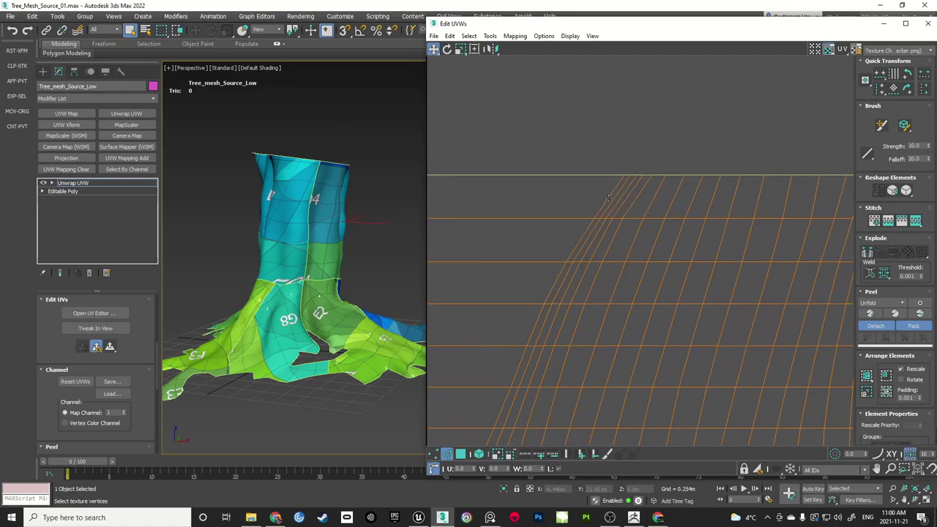
pyautogui.press('v')
pyautogui.doubleClick(615, 200)
pyautogui.press('v')
pyautogui.doubleClick(621, 199)
pyautogui.press('v')
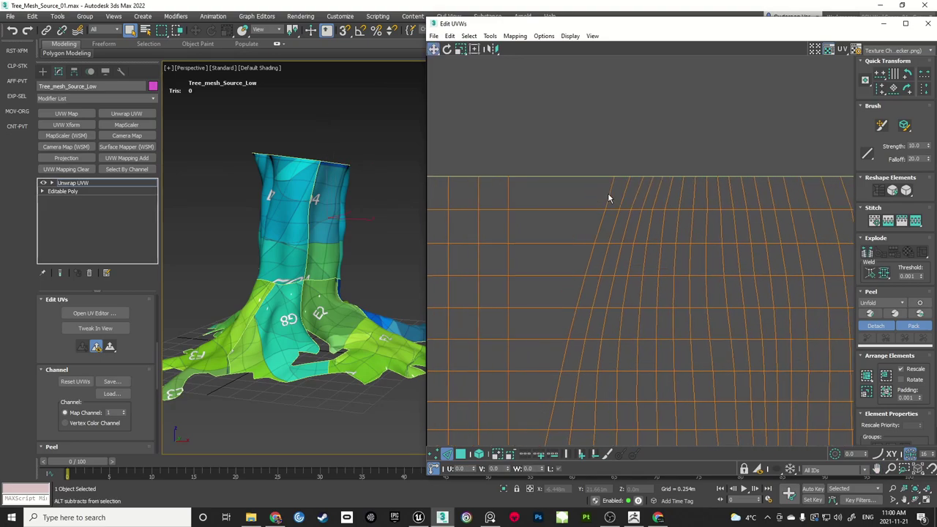
# Continue toward the middle of the trunk island, aligning each curved lengthwise edge loop vertically to its pivot
pyautogui.doubleClick(623, 201)
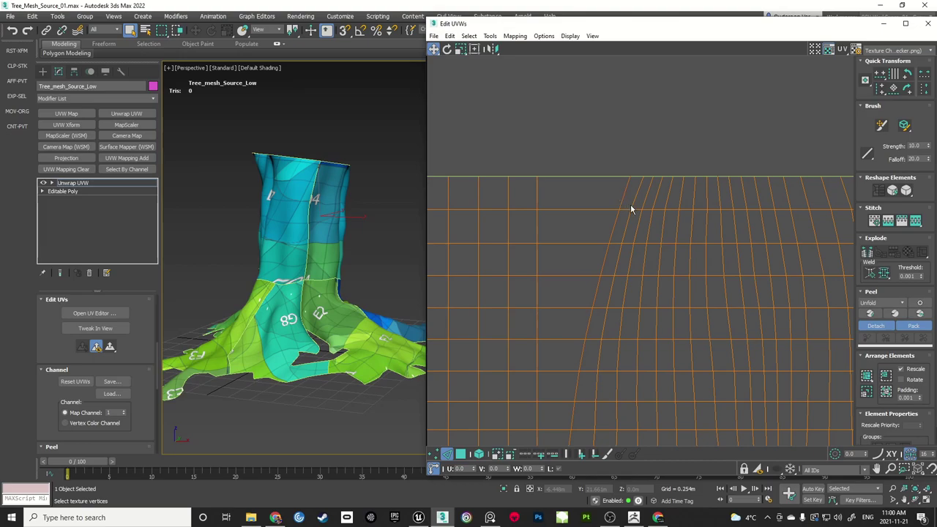
pyautogui.hotkey('alt', 'v')
pyautogui.doubleClick(636, 198)
pyautogui.hotkey('alt', 'v')
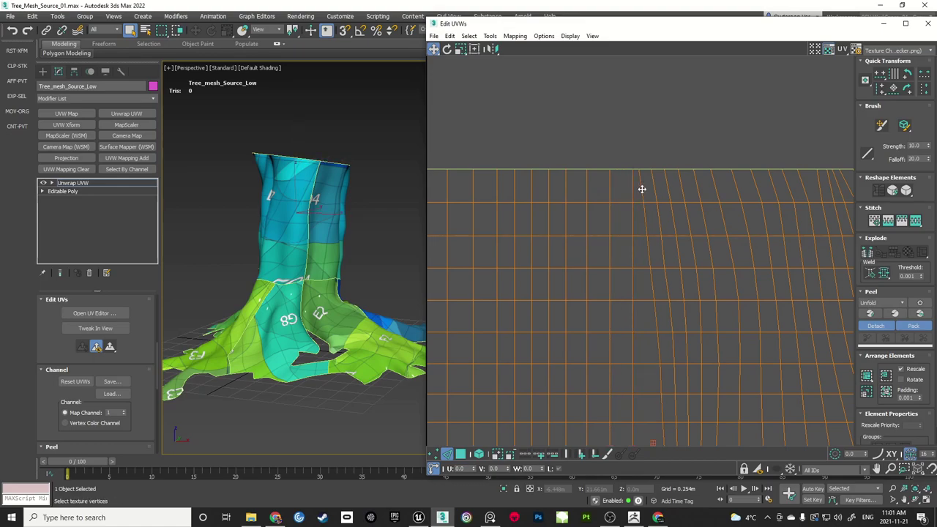
pyautogui.click(660, 223)
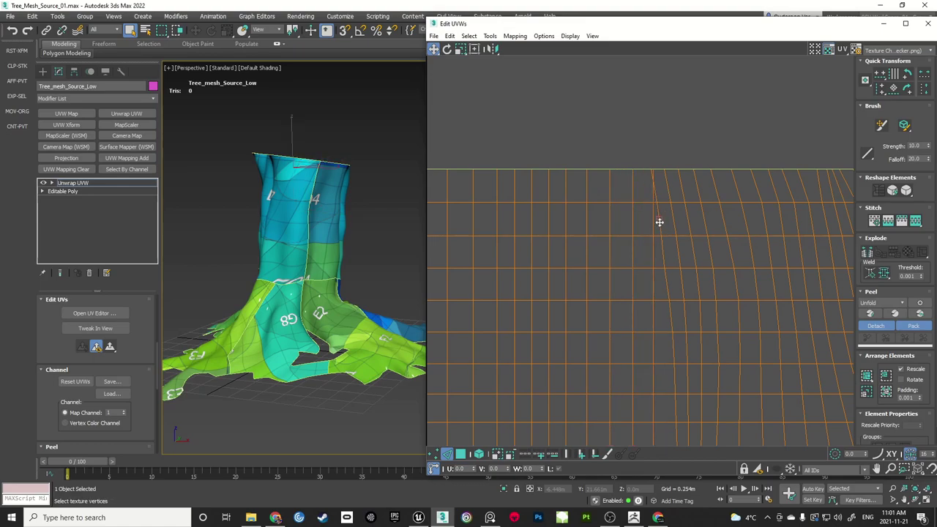
pyautogui.press('v')
pyautogui.moveTo(678, 232); pyautogui.dragTo(586, 182, button='middle')
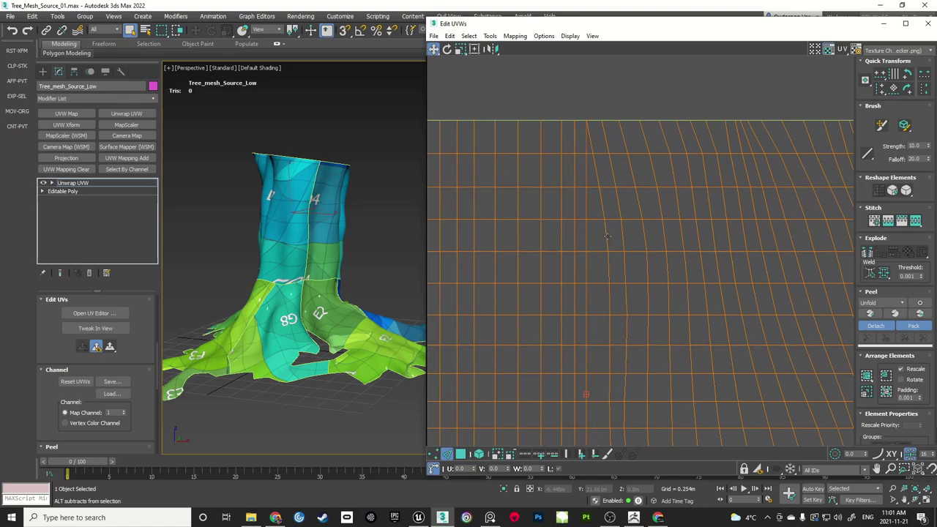
# Straighten the edge loops just past the trunk island's middle by aligning each vertically to its pivot
pyautogui.press('v')
pyautogui.click(624, 237)
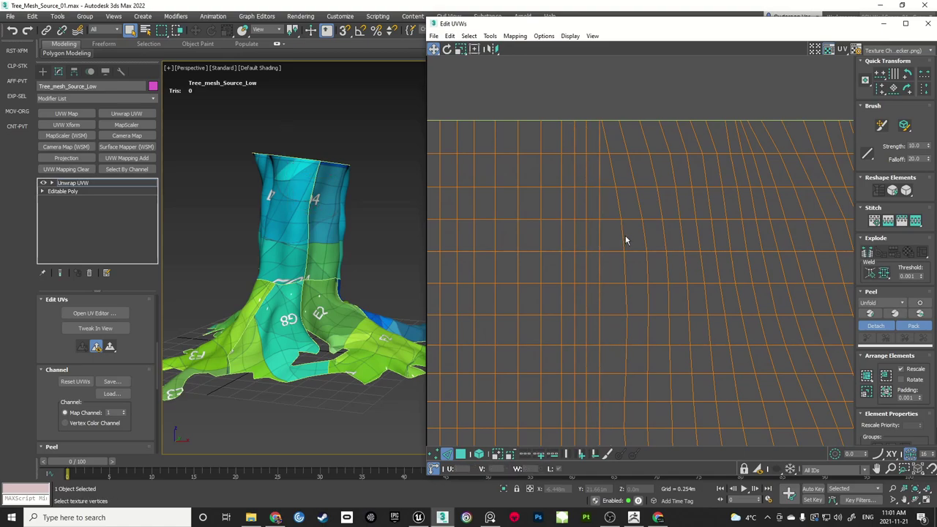
pyautogui.doubleClick(623, 232)
pyautogui.press('v')
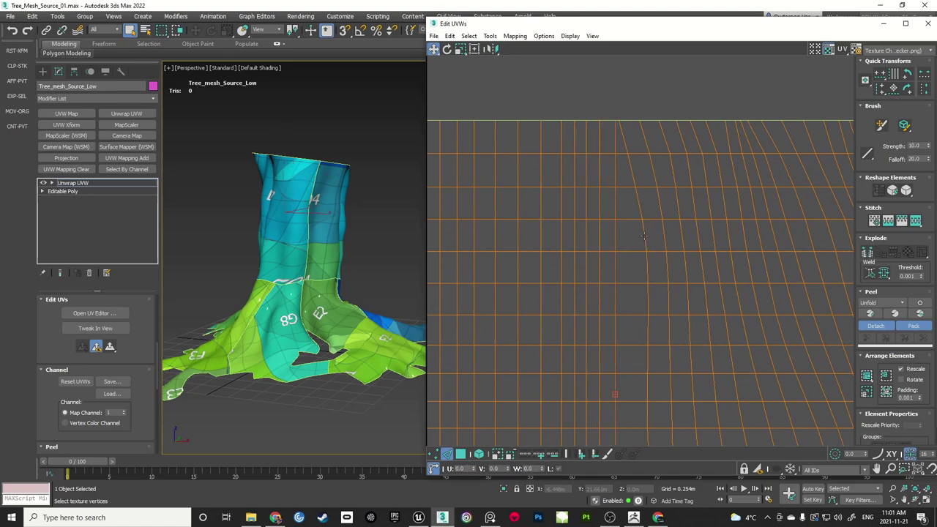
pyautogui.click(644, 236)
pyautogui.doubleClick(644, 236)
pyautogui.press('v')
# Align the next edge loops at the start of the trunk island's right half vertically to their pivots
pyautogui.moveTo(675, 241); pyautogui.dragTo(611, 226, button='middle')
pyautogui.moveTo(602, 224)
pyautogui.mouseDown()
pyautogui.moveTo(618, 220)
pyautogui.moveTo(646, 232)
pyautogui.mouseUp()
pyautogui.press('v')
pyautogui.doubleClick(649, 213)
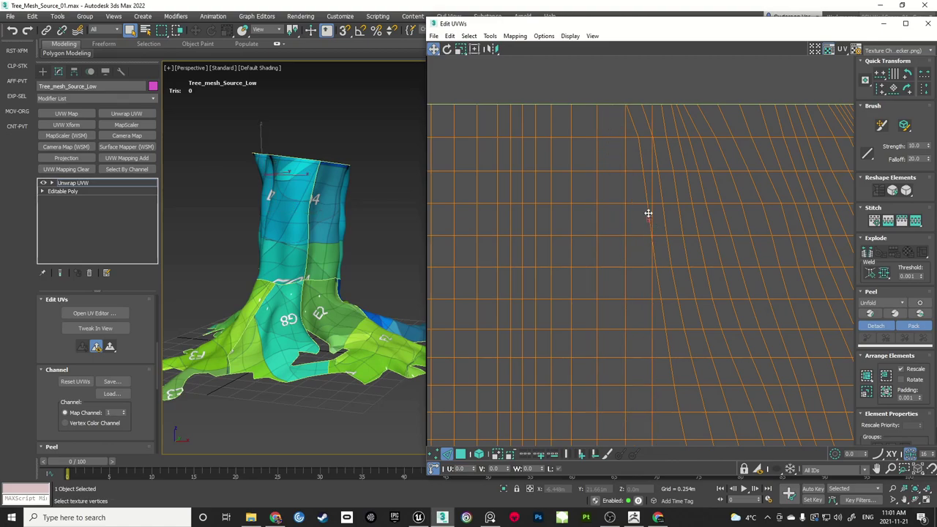
pyautogui.press('v')
pyautogui.click(662, 194)
pyautogui.doubleClick(662, 195)
pyautogui.press('v')
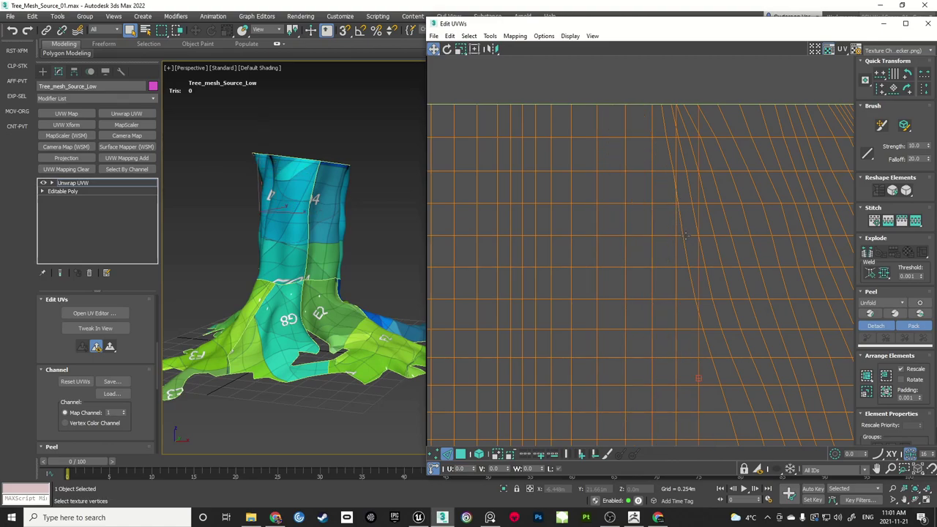
# Straighten the strongly slanted edge loops in the trunk island's right half by aligning each vertically to its pivot
pyautogui.moveTo(684, 247)
pyautogui.mouseDown(button='middle')
pyautogui.moveTo(701, 247)
pyautogui.moveTo(597, 222)
pyautogui.mouseUp(button='middle')
pyautogui.moveTo(597, 223); pyautogui.dragTo(615, 223)
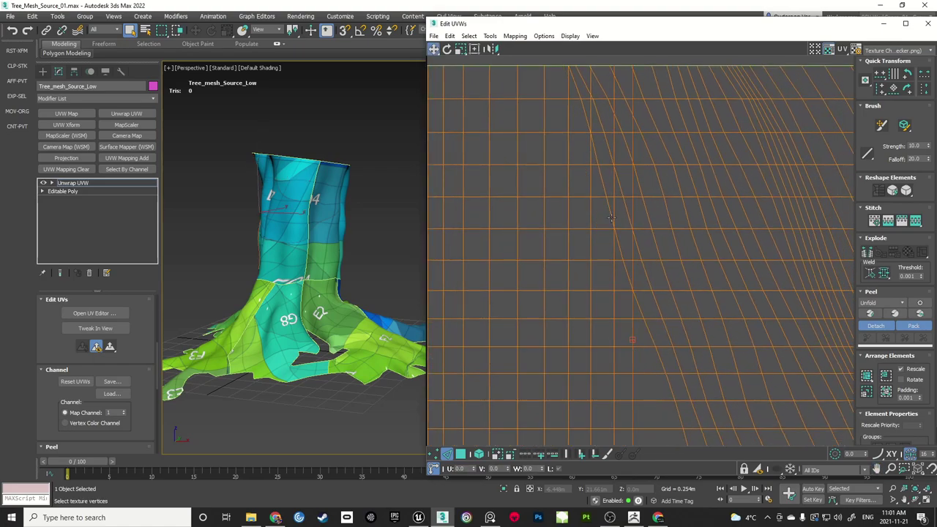
pyautogui.press('v')
pyautogui.click(629, 218)
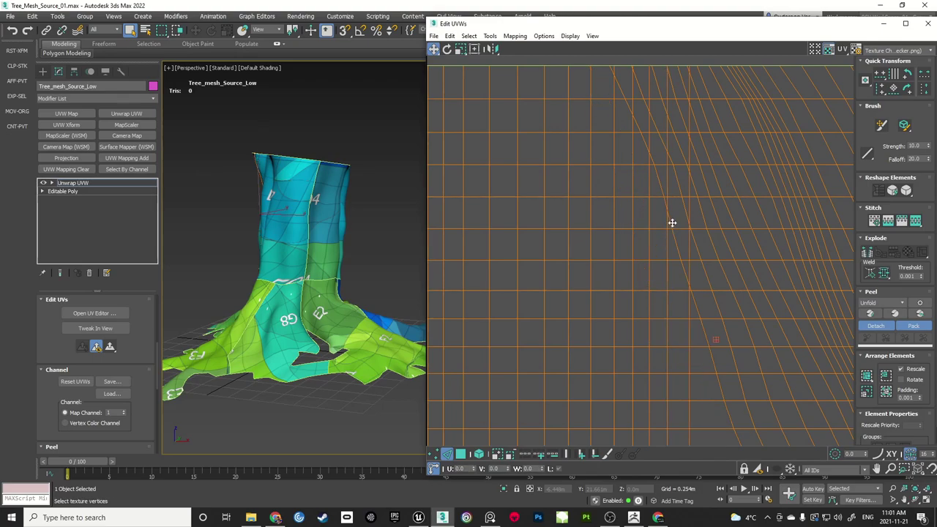
pyautogui.moveTo(671, 219); pyautogui.dragTo(663, 217, button='middle')
pyautogui.moveTo(682, 264); pyautogui.dragTo(603, 240, button='middle')
pyautogui.doubleClick(577, 242)
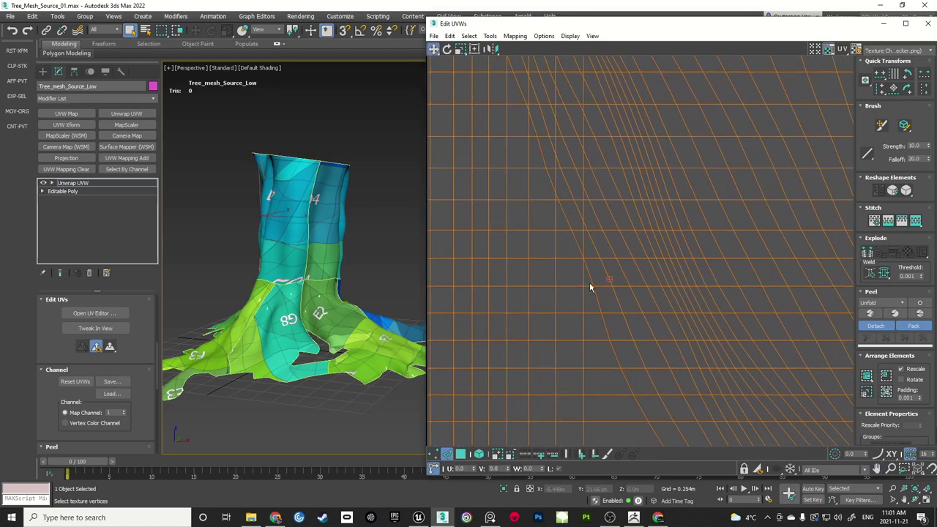
pyautogui.press('v')
pyautogui.click(607, 270)
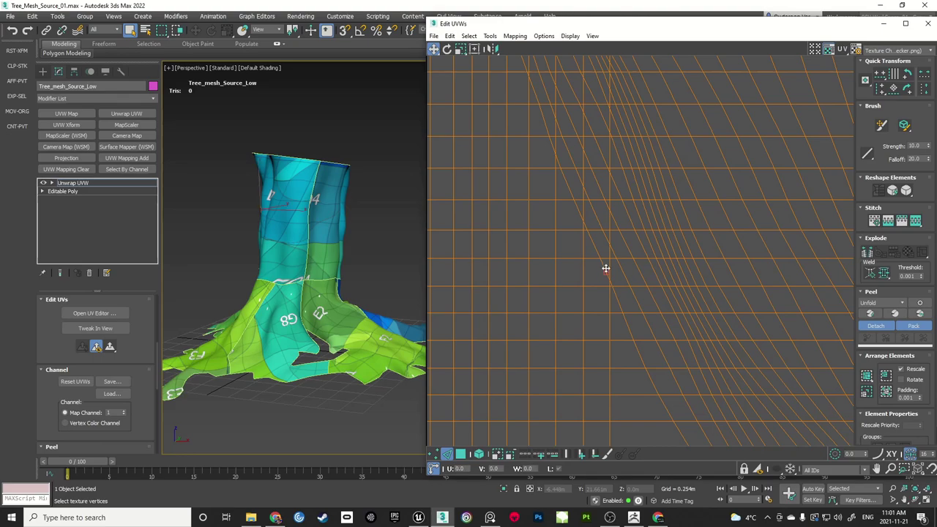
# Align further slanted edge loops, selected near the trunk island's lower border, vertically to their pivots
pyautogui.moveTo(714, 411); pyautogui.dragTo(561, 197, button='middle')
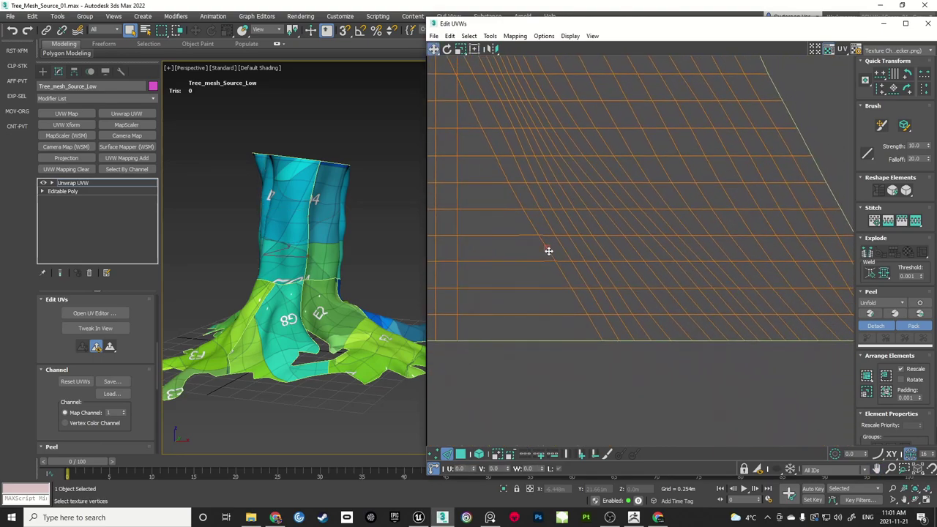
pyautogui.doubleClick(549, 251)
pyautogui.press('v')
pyautogui.moveTo(566, 254); pyautogui.dragTo(594, 260)
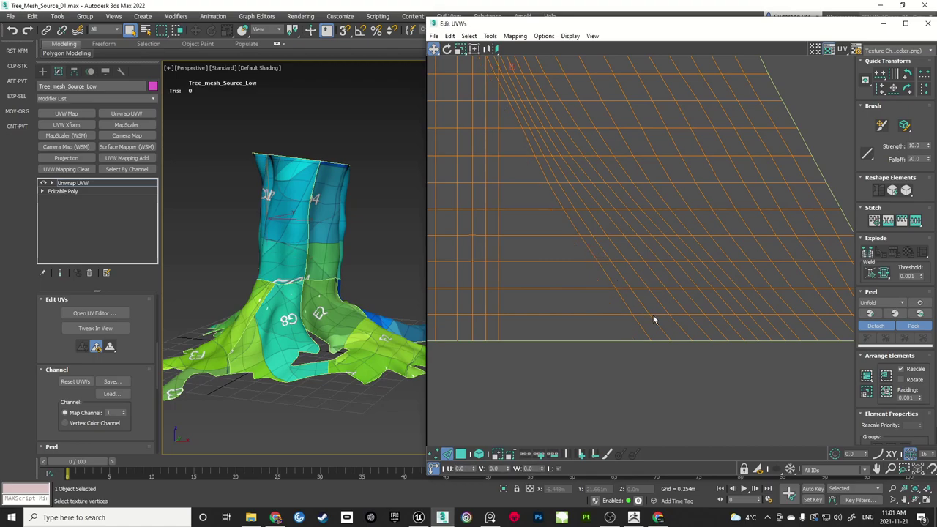
pyautogui.press('v')
pyautogui.moveTo(695, 315); pyautogui.dragTo(573, 276, button='middle')
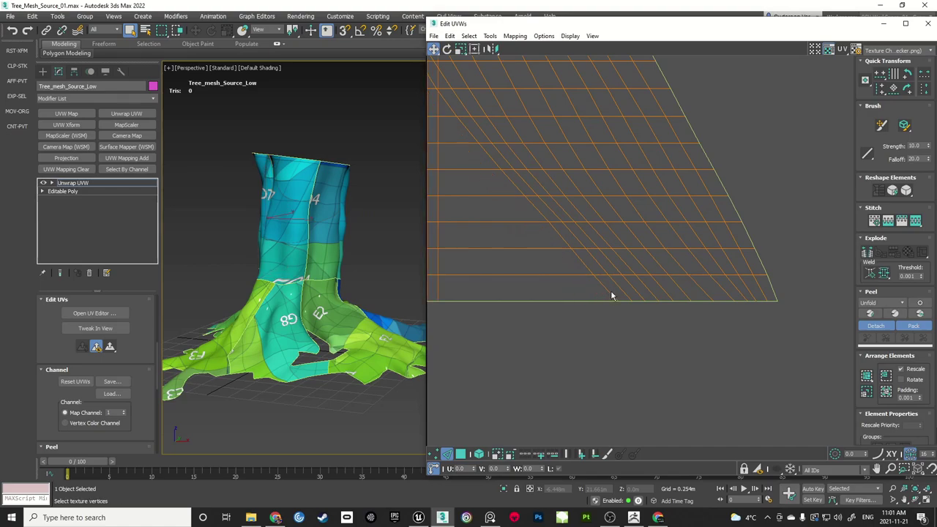
# Align the remaining edge loops and the right border of the trunk island vertically, completing the rectangular grid
pyautogui.hotkey('alt', 'v')
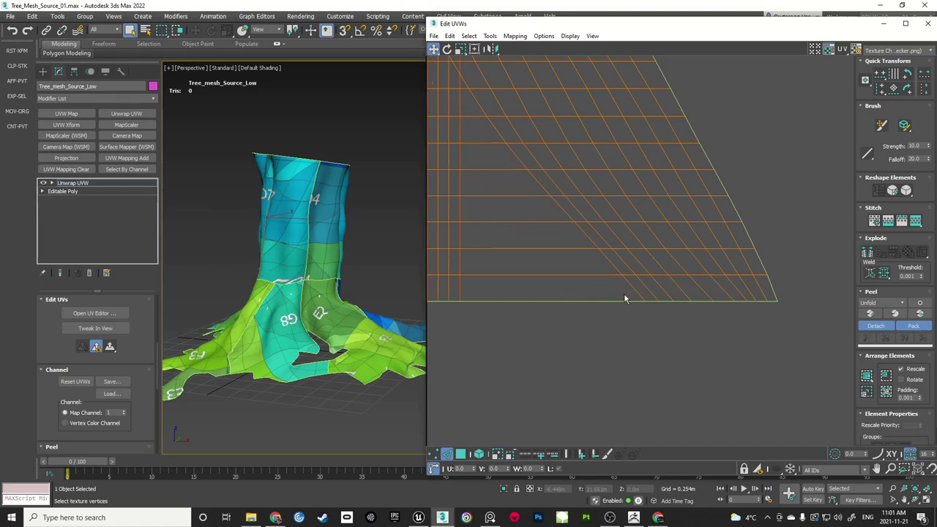
pyautogui.doubleClick(638, 294)
pyautogui.hotkey('alt', 'v')
pyautogui.moveTo(668, 295)
pyautogui.mouseDown()
pyautogui.moveTo(662, 289)
pyautogui.moveTo(788, 281)
pyautogui.mouseUp()
pyautogui.click(736, 292)
pyautogui.scroll(-4, 696, 216)
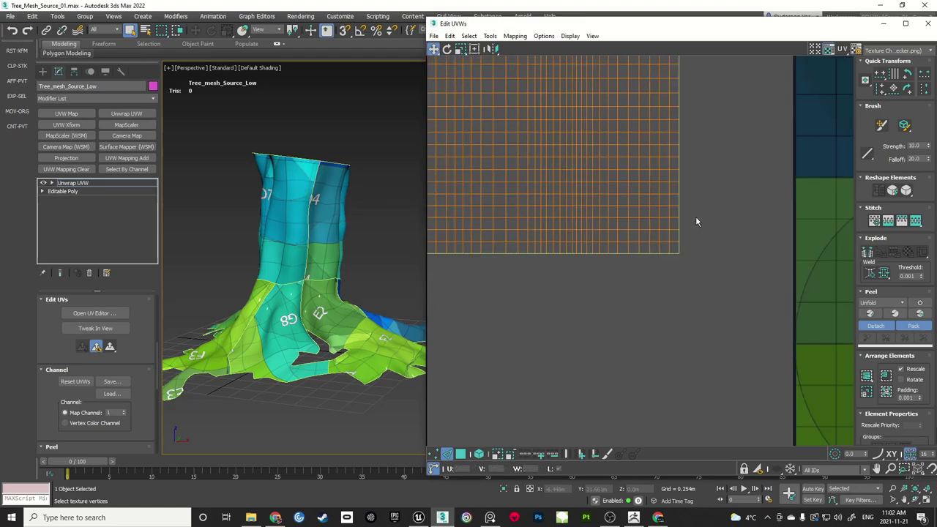
pyautogui.scroll(-2, 703, 216)
pyautogui.keyDown('alt'); pyautogui.moveTo(368, 273); pyautogui.dragTo(320, 257, button='middle'); pyautogui.keyUp('alt')
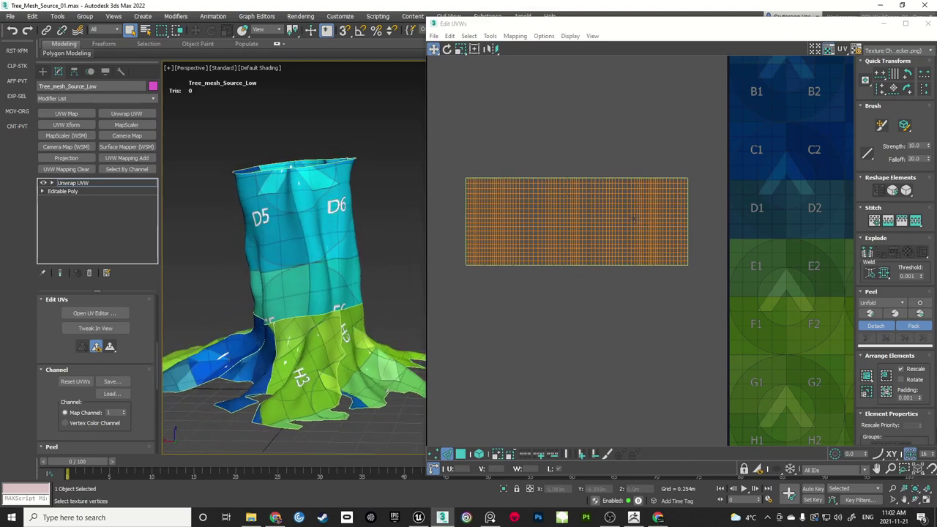
# Select the whole trunk island as an element and move it into the lower-right corner of the UV tile
pyautogui.scroll(-5, 635, 219)
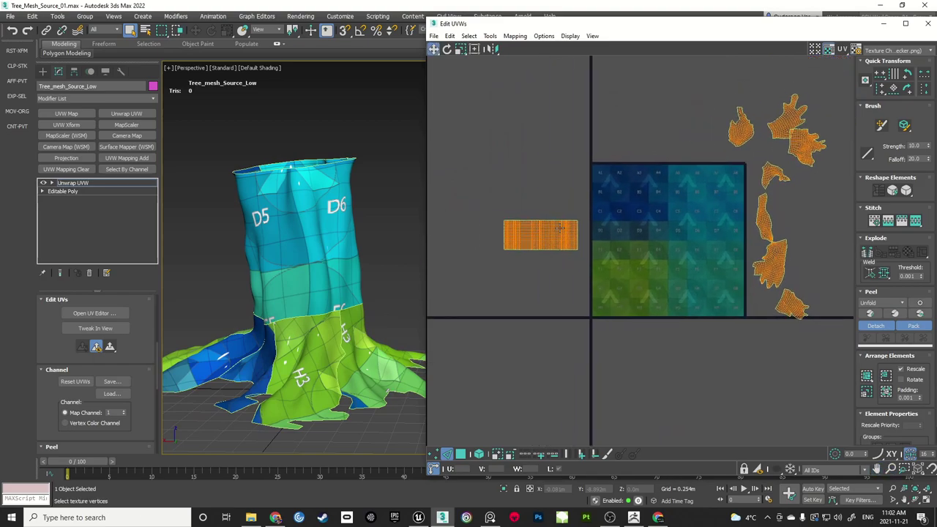
pyautogui.click(479, 454)
pyautogui.moveTo(477, 186); pyautogui.dragTo(588, 265)
pyautogui.moveTo(588, 265); pyautogui.dragTo(540, 255, button='middle')
pyautogui.scroll(1, 540, 254)
pyautogui.moveTo(522, 213); pyautogui.dragTo(760, 281)
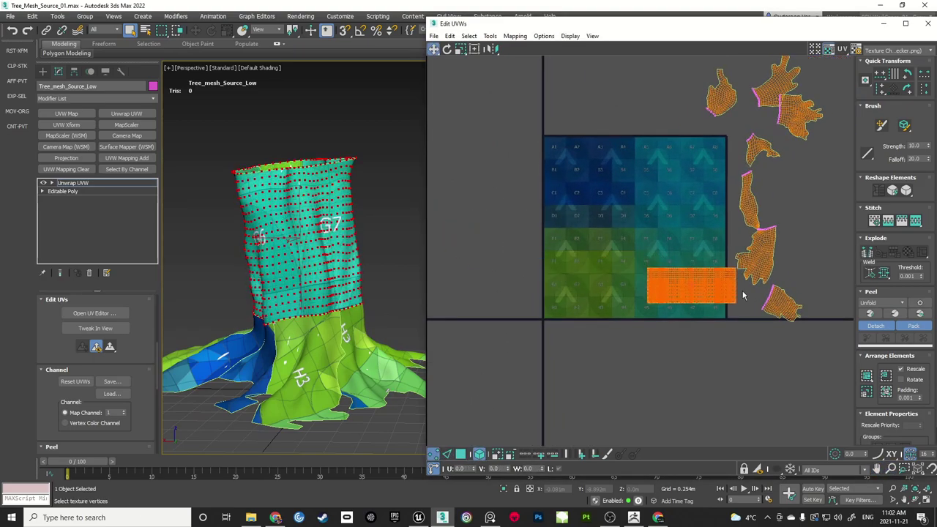
pyautogui.scroll(3, 739, 289)
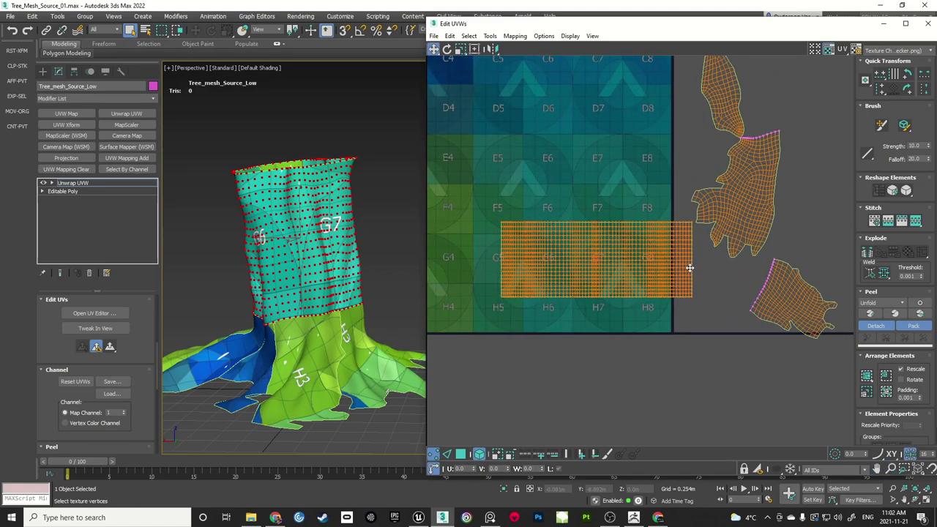
pyautogui.moveTo(690, 268); pyautogui.dragTo(669, 305)
pyautogui.click(737, 290)
# Switch to polygon element selection and move three root islands from the right of the UV tile to its left side
pyautogui.moveTo(600, 148); pyautogui.dragTo(684, 201, button='middle')
pyautogui.scroll(-3, 683, 190)
pyautogui.moveTo(629, 161); pyautogui.dragTo(645, 194, button='middle')
pyautogui.scroll(1, 644, 194)
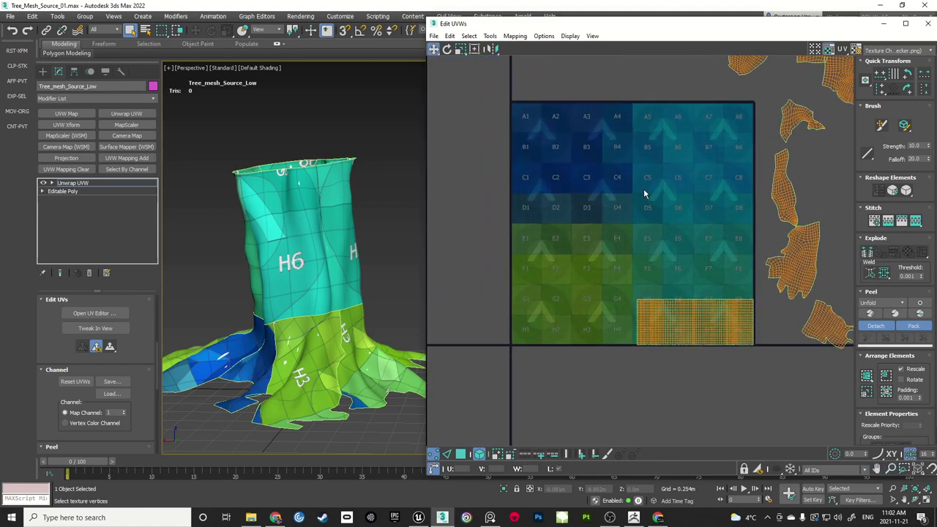
pyautogui.click(460, 454)
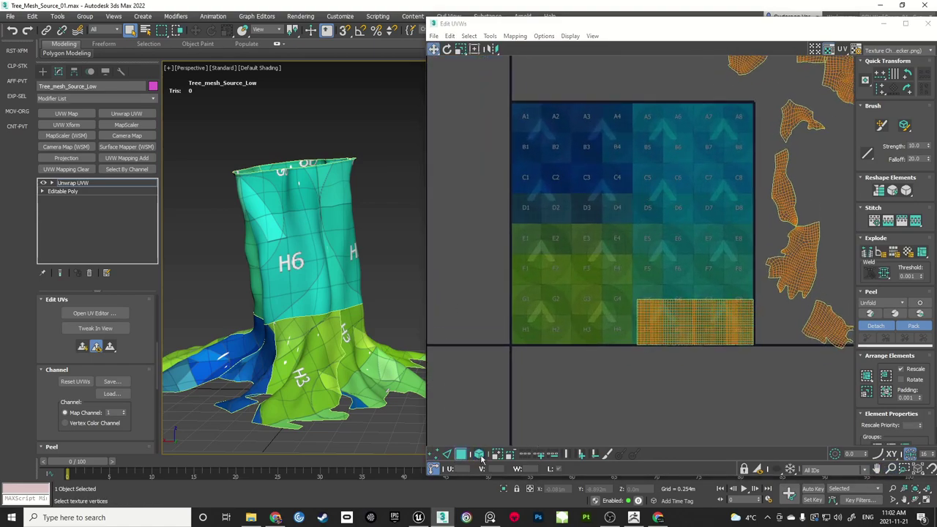
pyautogui.click(479, 454)
pyautogui.scroll(-3, 769, 220)
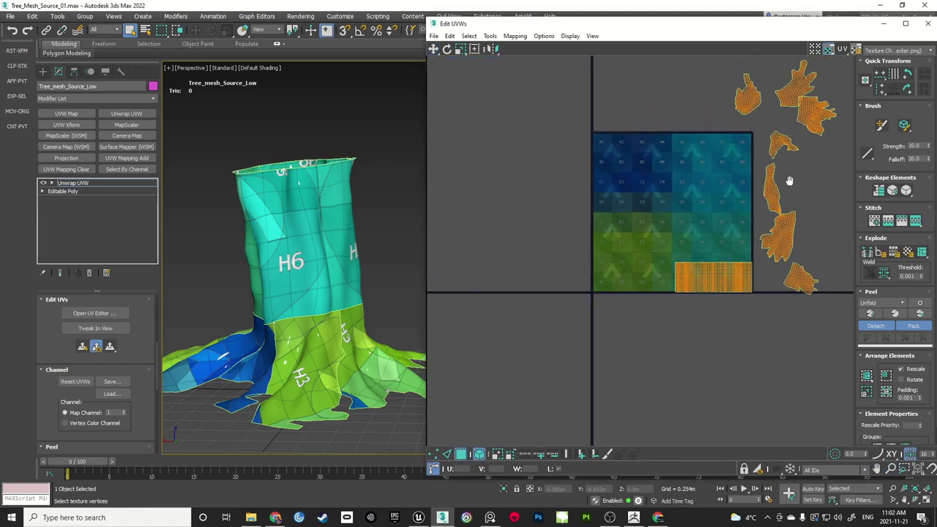
pyautogui.click(566, 296)
pyautogui.moveTo(566, 296); pyautogui.dragTo(500, 311)
pyautogui.moveTo(695, 150); pyautogui.dragTo(473, 278)
pyautogui.moveTo(743, 146); pyautogui.dragTo(458, 233)
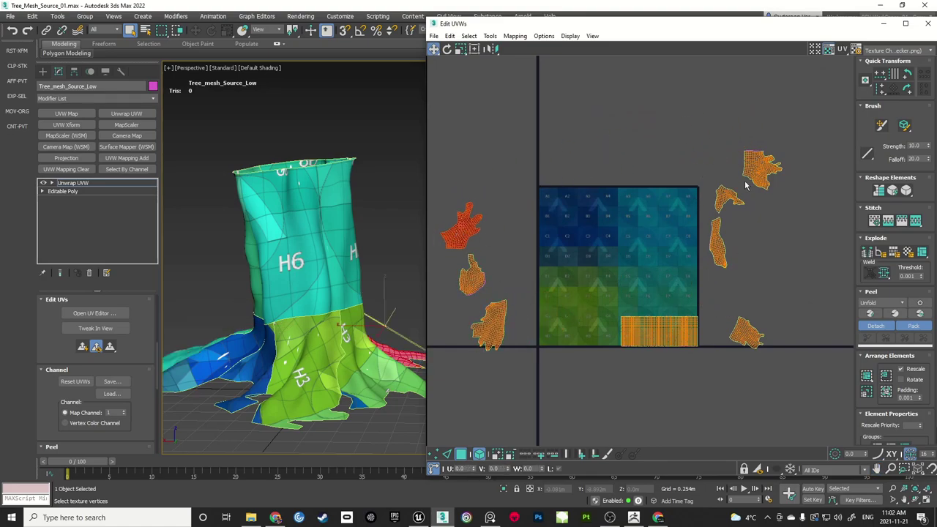
# Move the remaining four root islands to the left side of the UV tile beside the others and clear the selection
pyautogui.moveTo(745, 180); pyautogui.dragTo(457, 176)
pyautogui.moveTo(729, 205); pyautogui.dragTo(509, 206)
pyautogui.moveTo(713, 241); pyautogui.dragTo(497, 256)
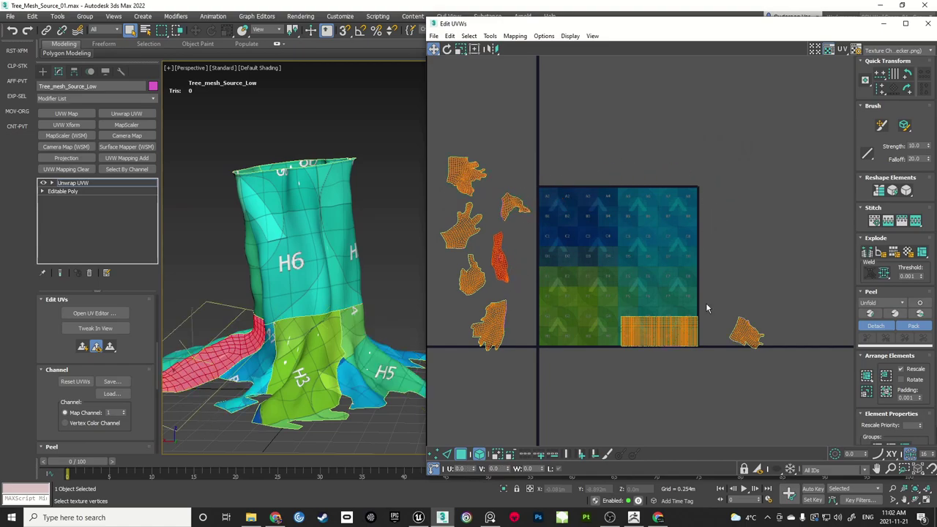
pyautogui.moveTo(748, 330); pyautogui.dragTo(506, 361)
pyautogui.click(548, 297)
pyautogui.moveTo(570, 290); pyautogui.dragTo(663, 246, button='middle')
pyautogui.scroll(3, 668, 245)
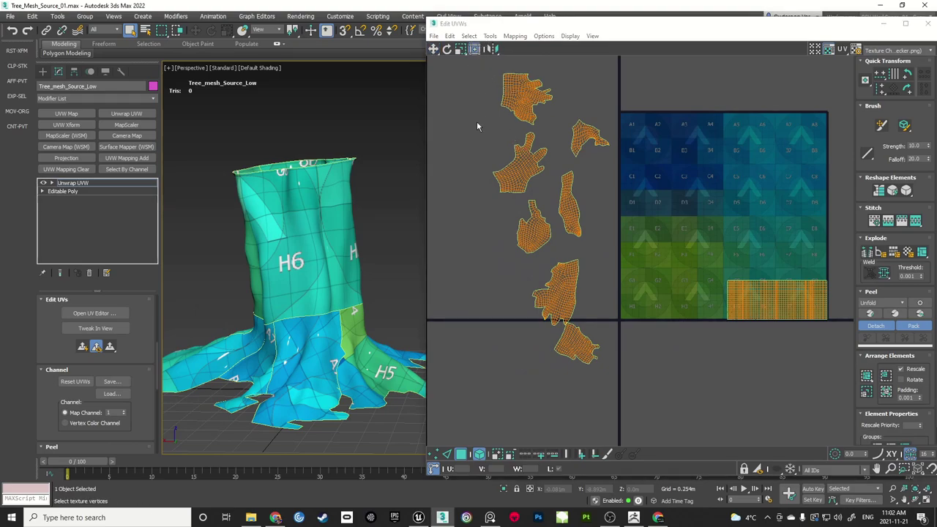
# Save the scene
pyautogui.click(11, 17)
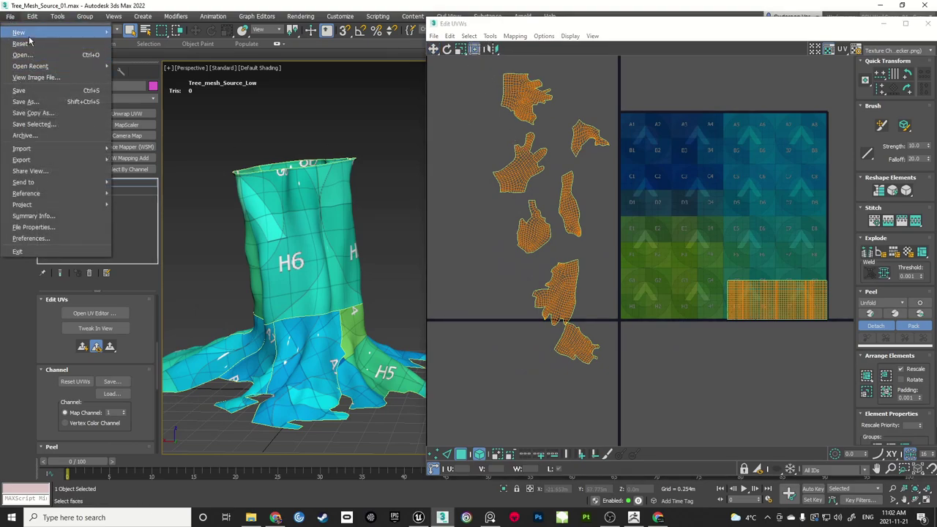
pyautogui.click(36, 90)
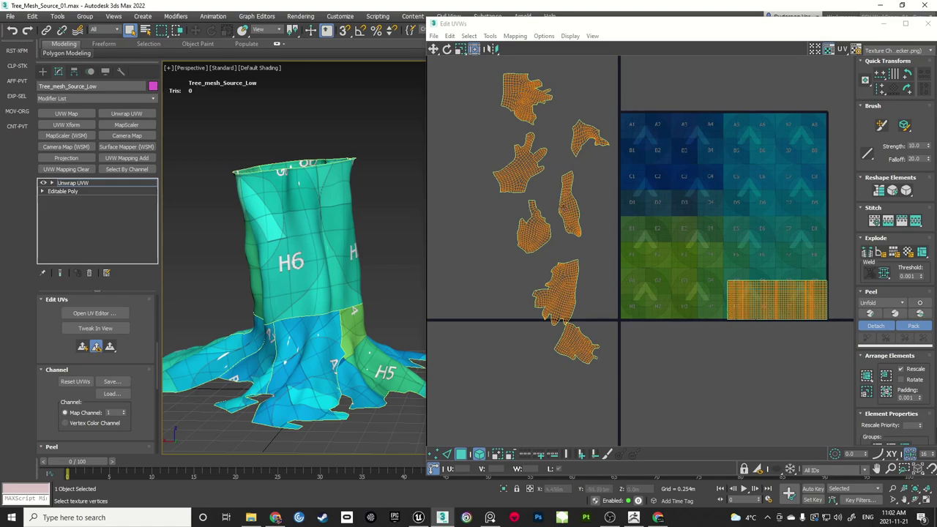
# Move the large root island near the tile's lower-left corner into the UV tile and rotate it about half a turn, root tips up
pyautogui.scroll(5, 585, 230)
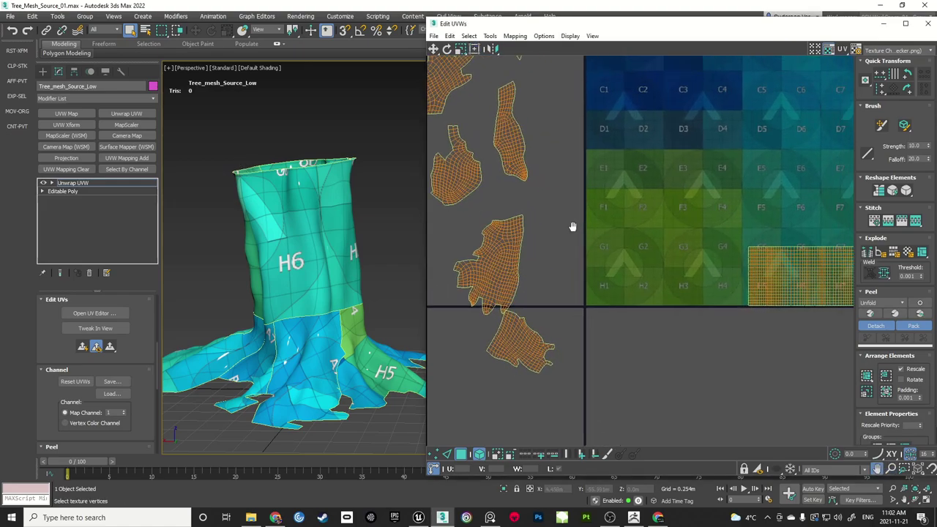
pyautogui.moveTo(569, 224); pyautogui.dragTo(560, 230, button='middle')
pyautogui.scroll(-3, 571, 256)
pyautogui.moveTo(524, 266); pyautogui.dragTo(613, 269)
pyautogui.scroll(2, 619, 265)
pyautogui.scroll(2, 615, 240)
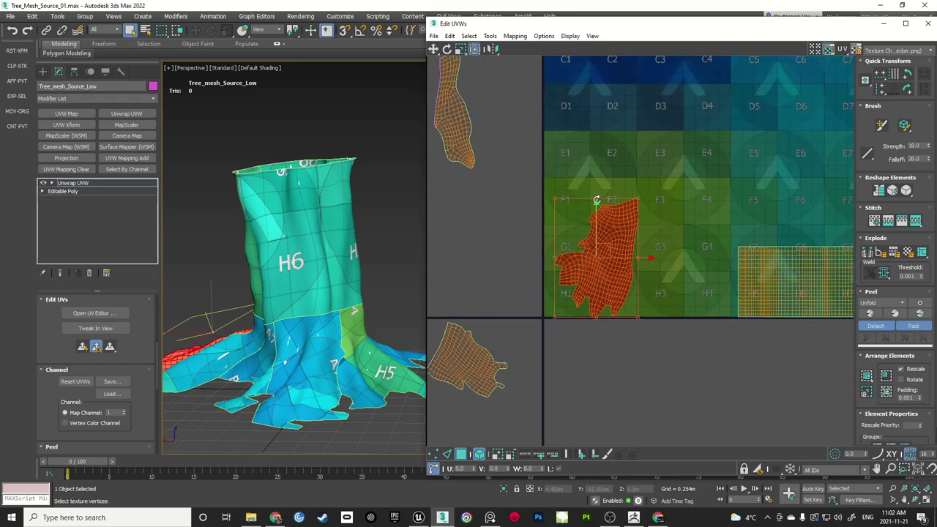
pyautogui.moveTo(596, 199); pyautogui.dragTo(605, 278)
# Move the rotated root island into the tile's upper-left corner around A1 to C1 and clear the selection
pyautogui.scroll(2, 595, 249)
pyautogui.moveTo(610, 125); pyautogui.dragTo(624, 265, button='middle')
pyautogui.scroll(-3, 624, 265)
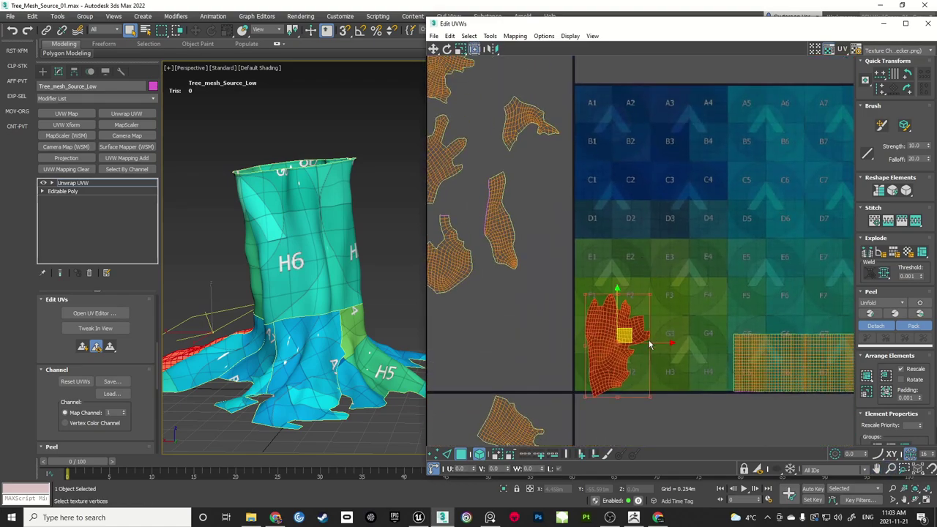
pyautogui.moveTo(634, 329); pyautogui.dragTo(633, 152)
pyautogui.moveTo(640, 126); pyautogui.dragTo(636, 253, button='middle')
pyautogui.scroll(4, 638, 254)
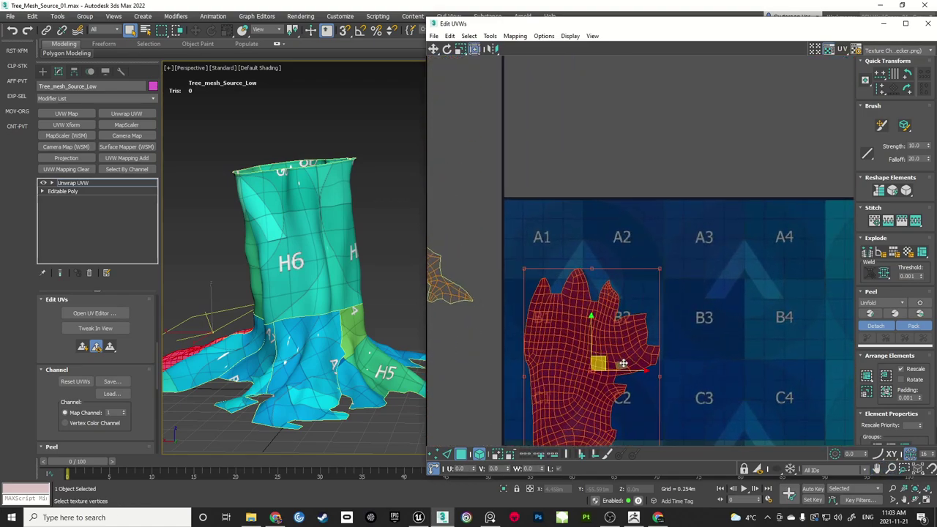
pyautogui.moveTo(607, 360); pyautogui.dragTo(588, 292)
pyautogui.click(663, 242)
# Place the topmost outside root island directly below the first one around D1, rotating it slightly to fit along the tile's left edge
pyautogui.scroll(-3, 662, 242)
pyautogui.moveTo(561, 249); pyautogui.dragTo(644, 239, button='middle')
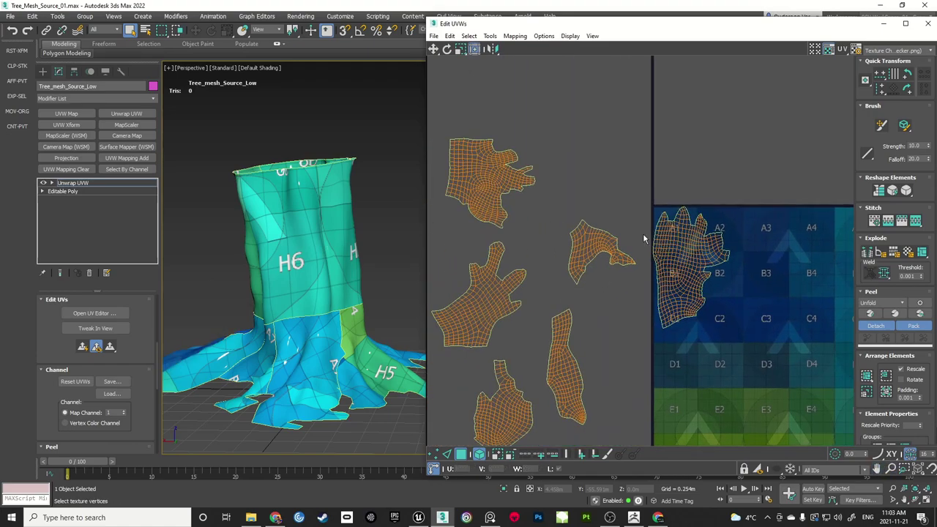
pyautogui.moveTo(480, 182); pyautogui.dragTo(702, 379)
pyautogui.scroll(5, 691, 251)
pyautogui.moveTo(703, 379); pyautogui.dragTo(689, 314, button='middle')
pyautogui.moveTo(726, 311); pyautogui.dragTo(680, 292)
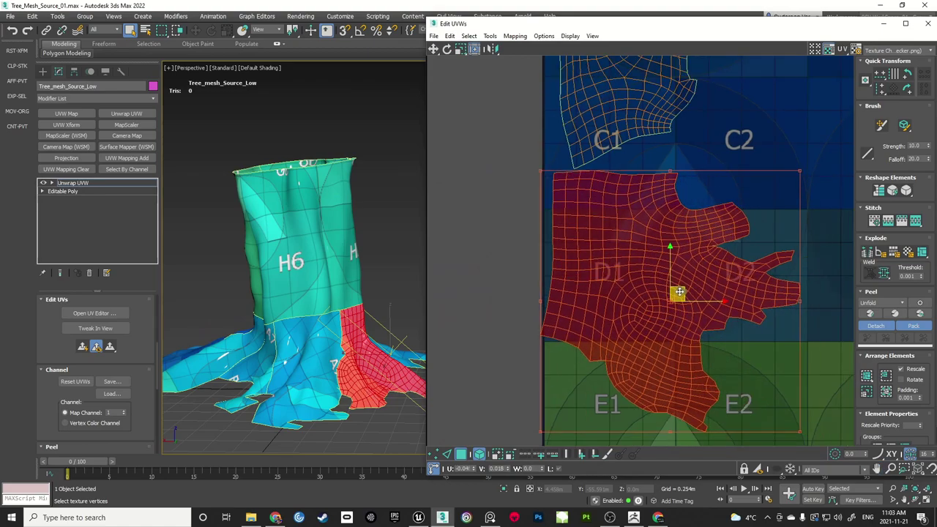
pyautogui.scroll(1, 695, 296)
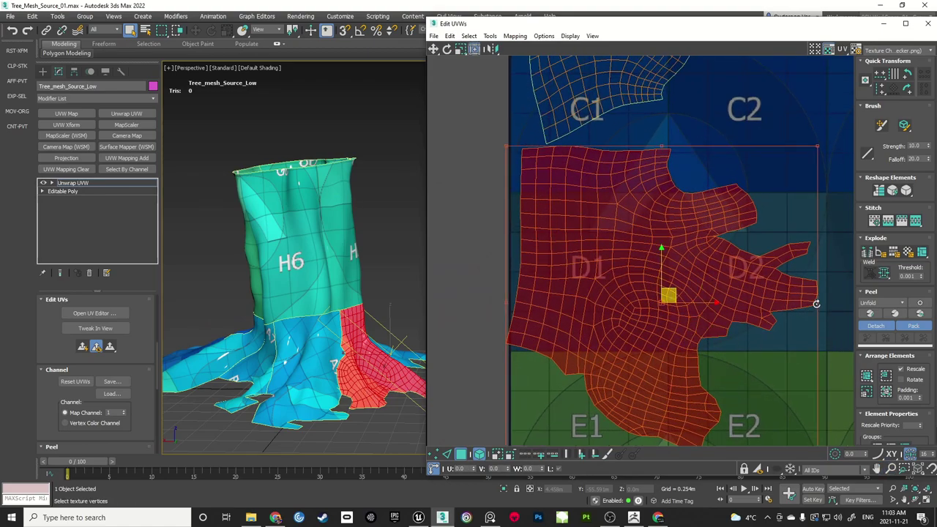
pyautogui.moveTo(817, 304); pyautogui.dragTo(819, 291)
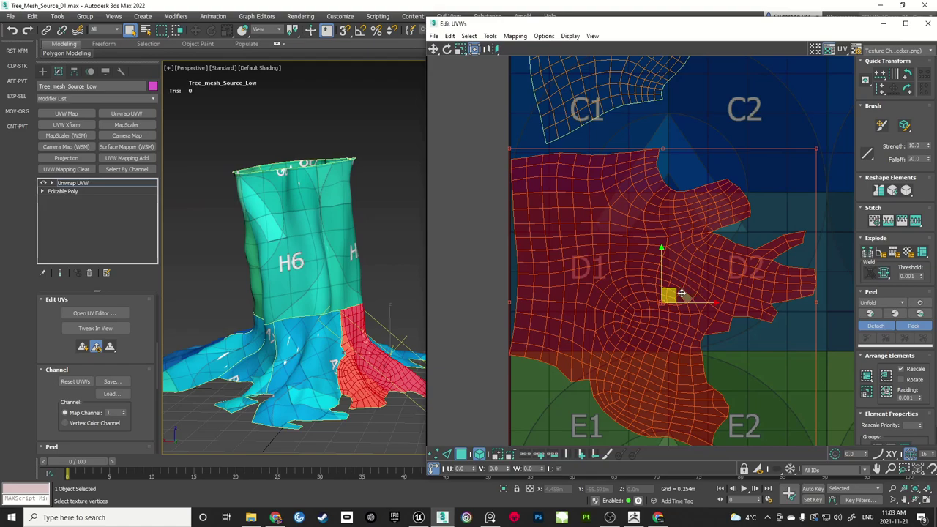
pyautogui.moveTo(681, 293); pyautogui.dragTo(678, 287)
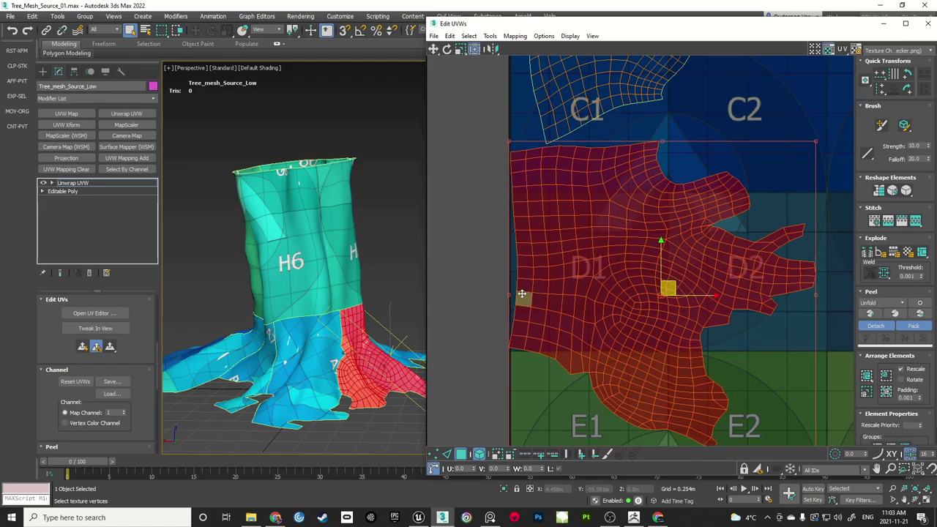
pyautogui.click(492, 299)
# Move the lowest outside root island into the UV tile around F1, below the two placed islands
pyautogui.scroll(-7, 659, 195)
pyautogui.moveTo(611, 205)
pyautogui.mouseDown(button='middle')
pyautogui.moveTo(620, 285)
pyautogui.moveTo(621, 206)
pyautogui.mouseUp(button='middle')
pyautogui.moveTo(575, 394); pyautogui.dragTo(663, 243)
pyautogui.scroll(3, 706, 249)
pyautogui.moveTo(707, 241); pyautogui.dragTo(701, 273, button='middle')
pyautogui.scroll(3, 701, 271)
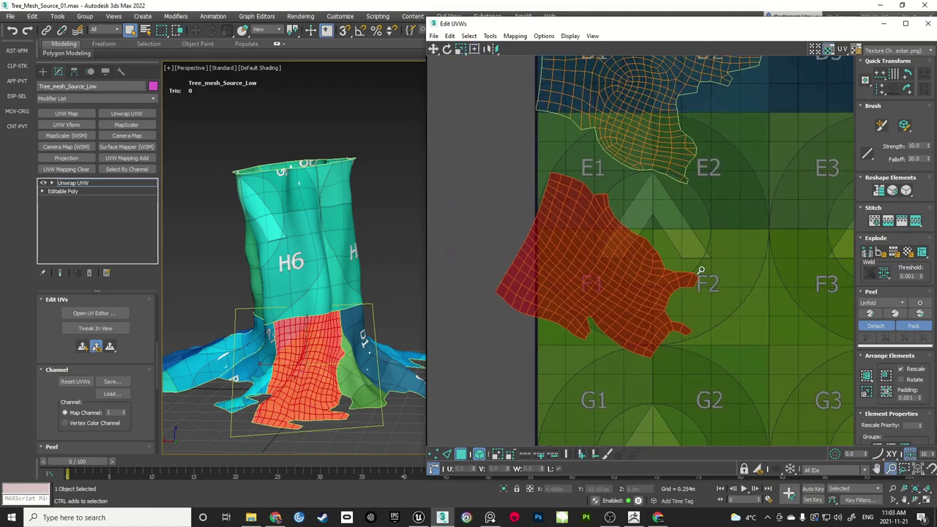
# Rotate the third root island to follow the tile's left edge, fit it closely under the second one, and clear the selection
pyautogui.scroll(1, 700, 270)
pyautogui.moveTo(580, 372); pyautogui.dragTo(611, 317)
pyautogui.moveTo(593, 255); pyautogui.dragTo(620, 195)
pyautogui.click(771, 187)
pyautogui.moveTo(774, 181); pyautogui.dragTo(722, 249, button='middle')
pyautogui.scroll(3, 628, 233)
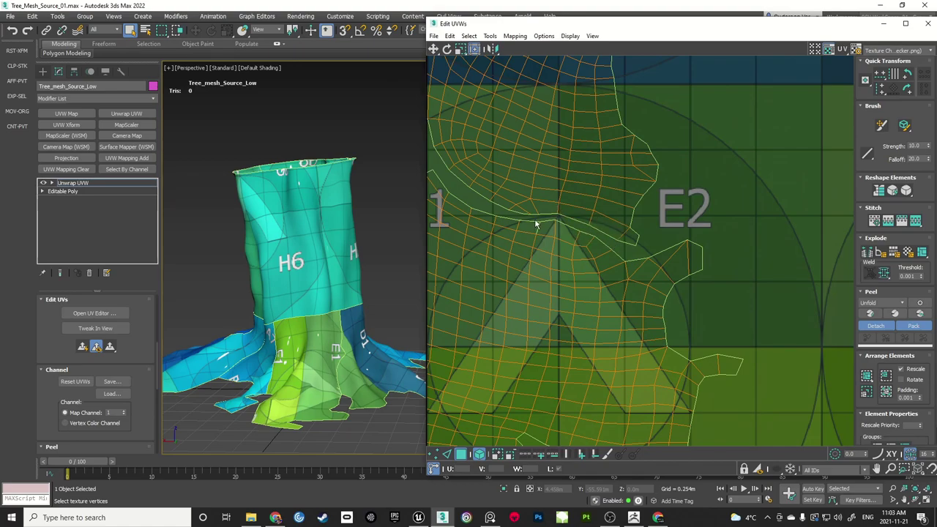
pyautogui.scroll(-3, 559, 271)
pyautogui.click(642, 293)
pyautogui.scroll(3, 643, 293)
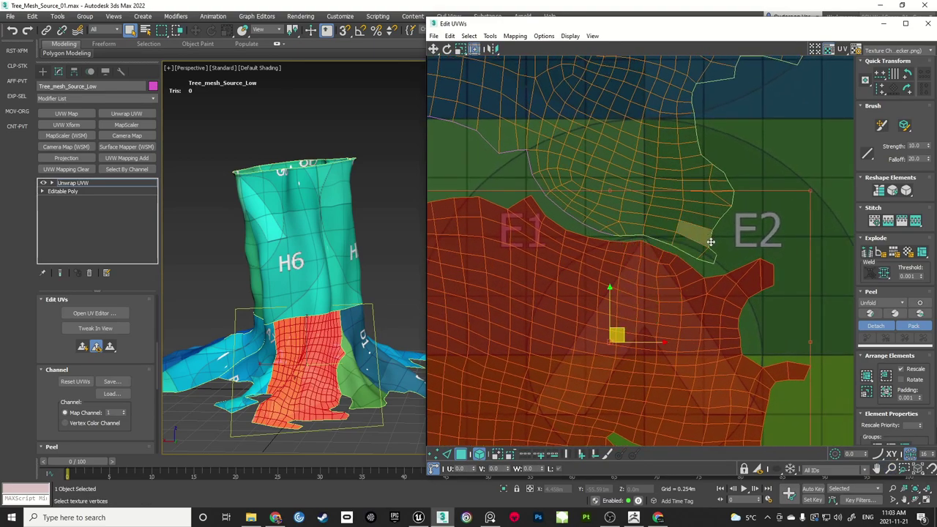
pyautogui.click(754, 162)
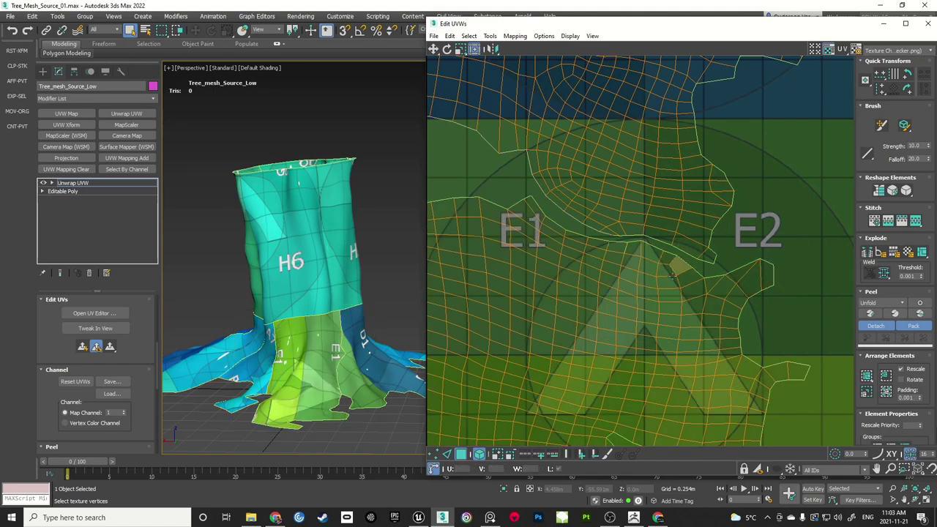
# Try to fit the four-fingered root island upright into the tile's lower-left corner and move it back outside the tile
pyautogui.scroll(-5, 663, 119)
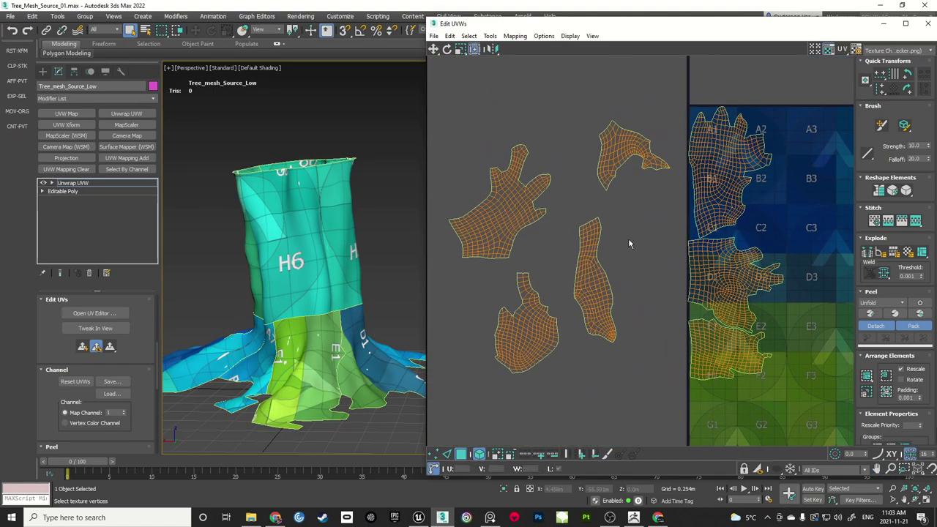
pyautogui.moveTo(527, 206); pyautogui.dragTo(762, 402)
pyautogui.scroll(5, 761, 402)
pyautogui.moveTo(762, 402); pyautogui.dragTo(665, 264, button='middle')
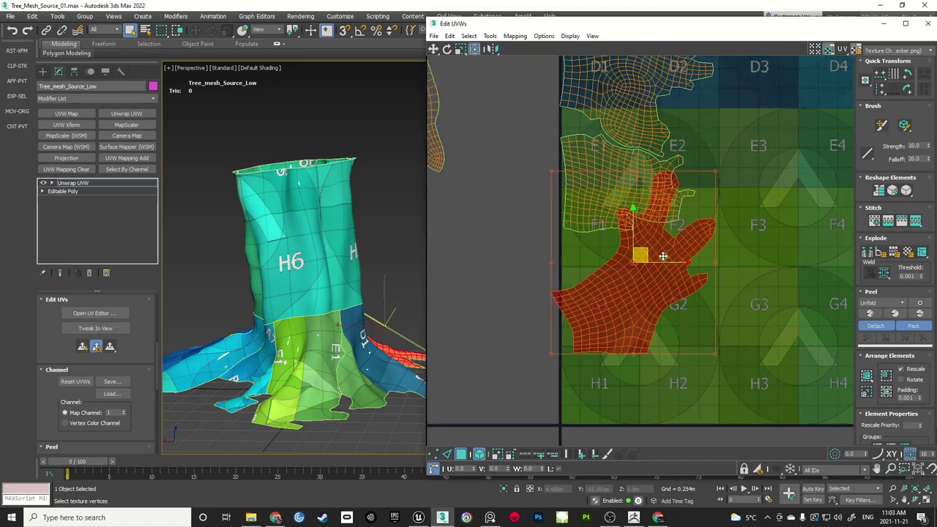
pyautogui.moveTo(718, 262); pyautogui.dragTo(682, 280)
pyautogui.scroll(1, 671, 282)
pyautogui.moveTo(636, 252); pyautogui.dragTo(617, 327)
pyautogui.moveTo(649, 326); pyautogui.dragTo(657, 277, button='middle')
pyautogui.moveTo(631, 274); pyautogui.dragTo(620, 258)
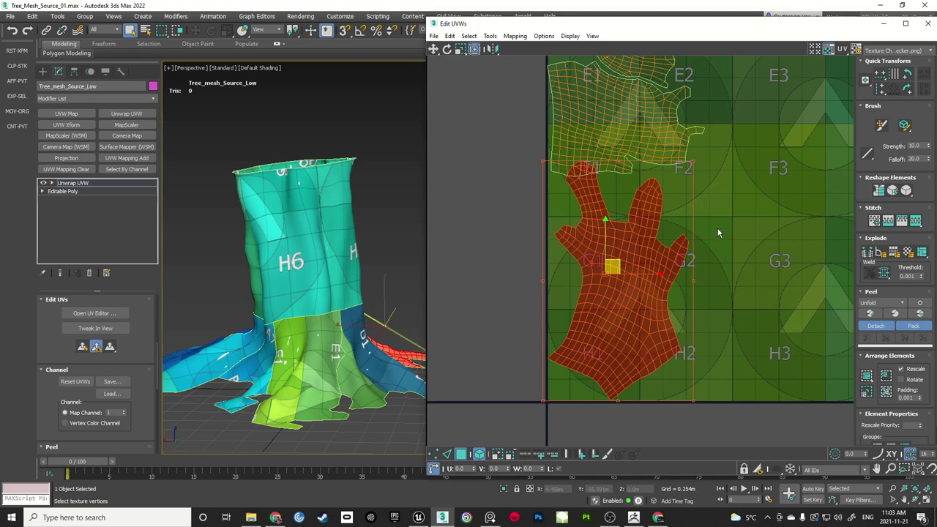
pyautogui.scroll(-5, 714, 233)
pyautogui.moveTo(663, 283); pyautogui.dragTo(513, 283)
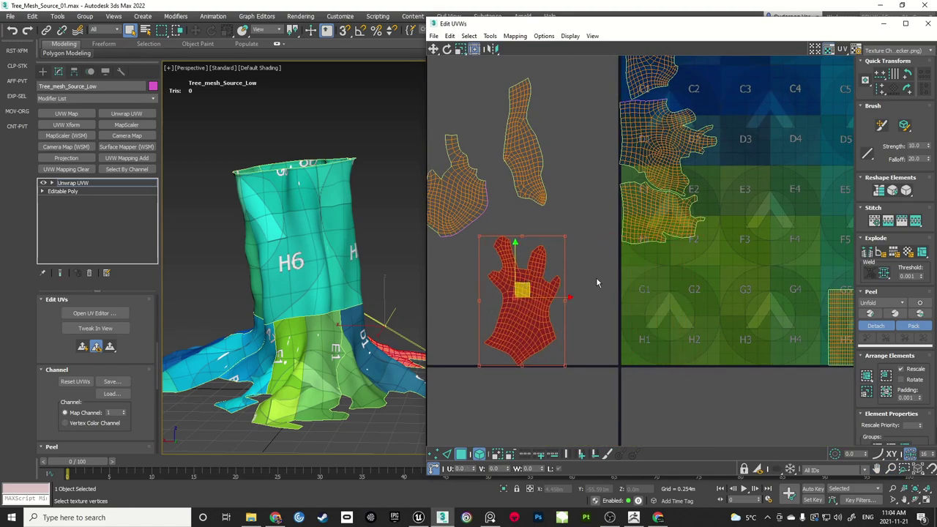
# In edge mode, select the edge loop crossing the middle of the four-fingered island and break the island in two along it
pyautogui.scroll(5, 617, 231)
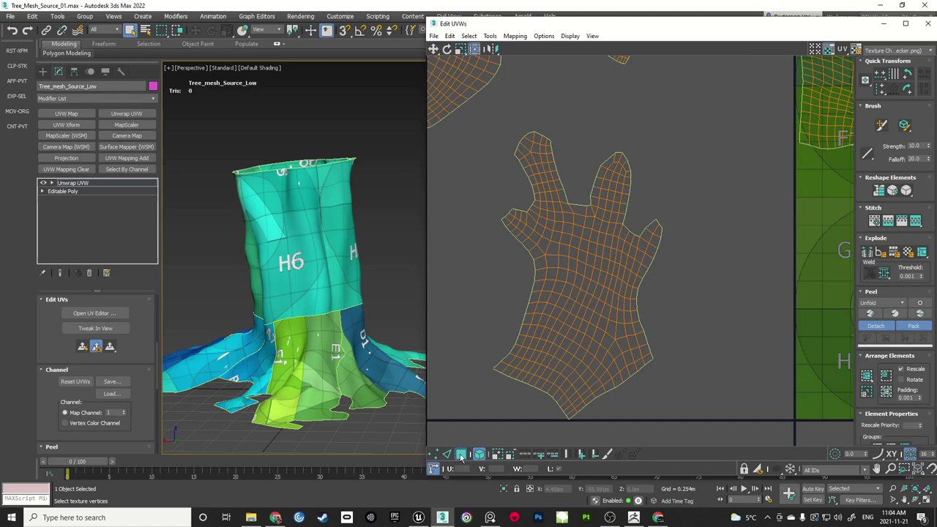
pyautogui.click(461, 454)
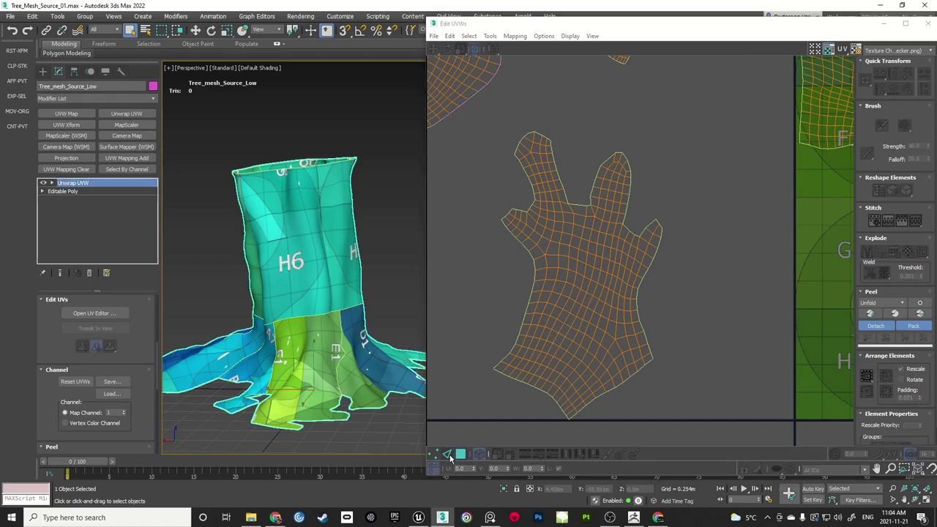
pyautogui.doubleClick(580, 275)
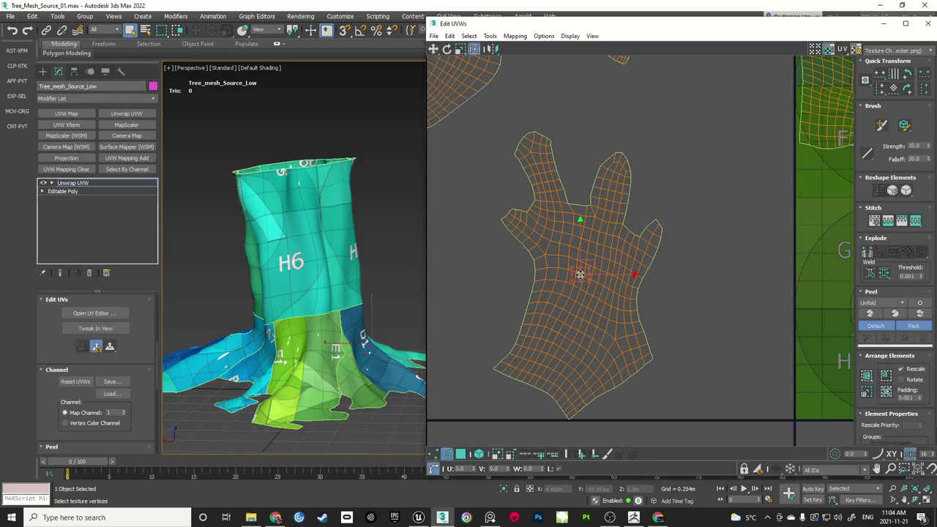
pyautogui.click(700, 293)
pyautogui.scroll(-3, 518, 379)
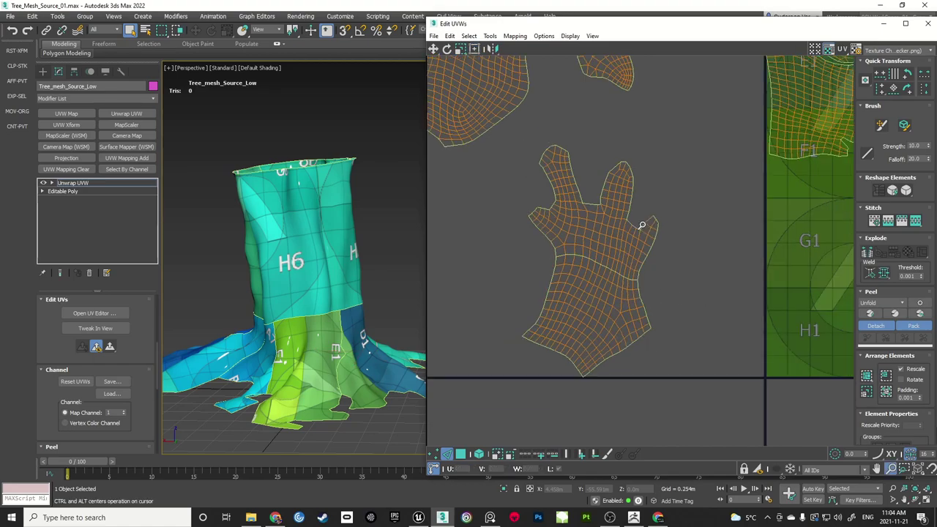
# Switch to polygon element selection and move the fingered half of the split island into the tile below the third root island
pyautogui.click(438, 455)
pyautogui.click(461, 454)
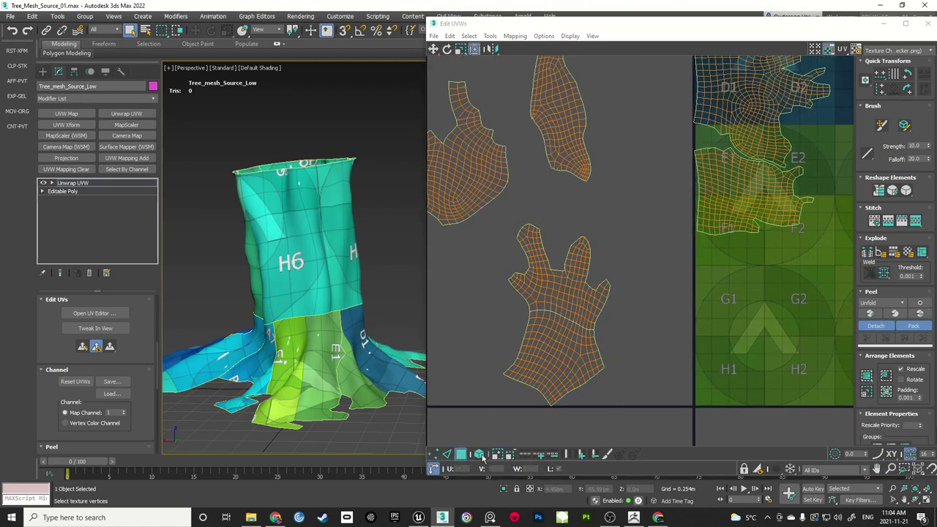
pyautogui.click(479, 454)
pyautogui.click(555, 293)
pyautogui.scroll(-2, 651, 247)
pyautogui.moveTo(651, 248); pyautogui.dragTo(590, 302, button='middle')
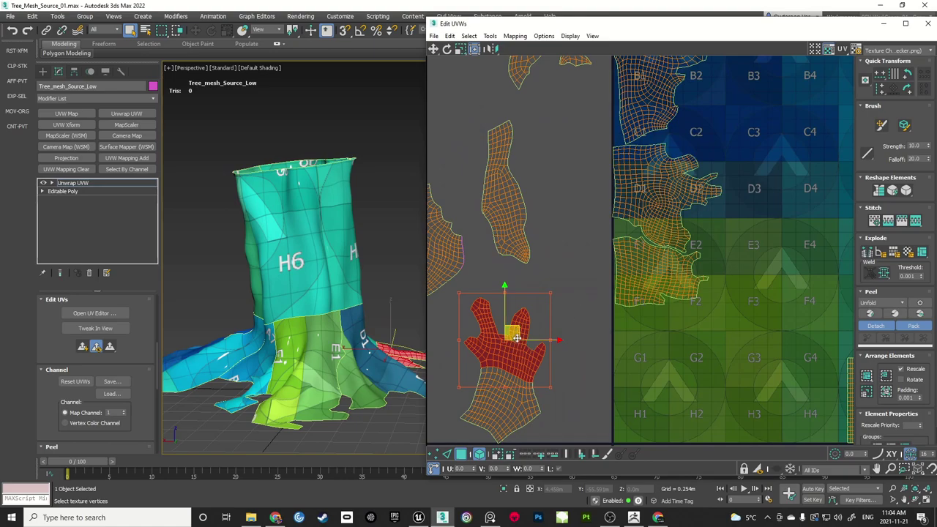
pyautogui.moveTo(517, 327); pyautogui.dragTo(666, 337)
# Rotate the fingered half so its fingers point down, fit it against the island above, and clear the selection
pyautogui.scroll(2, 667, 337)
pyautogui.moveTo(703, 341); pyautogui.dragTo(706, 379, button='middle')
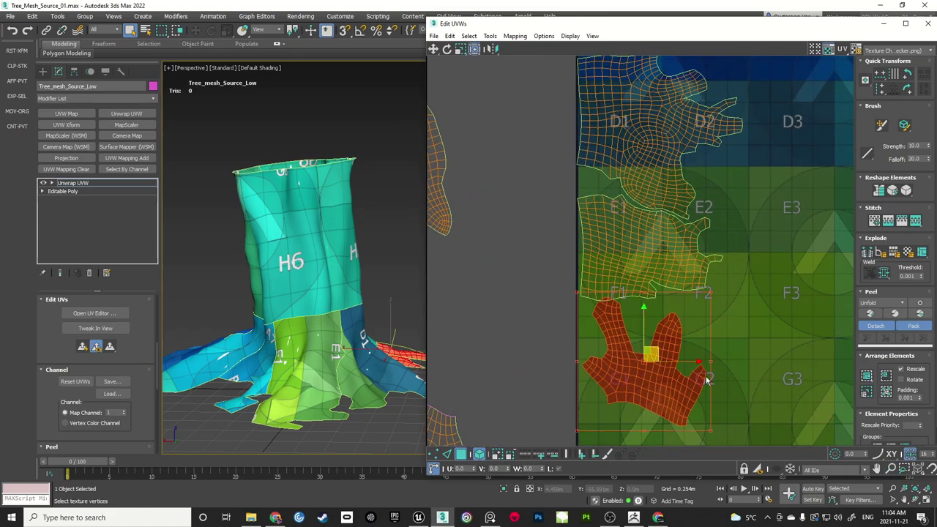
pyautogui.moveTo(710, 361); pyautogui.dragTo(653, 344)
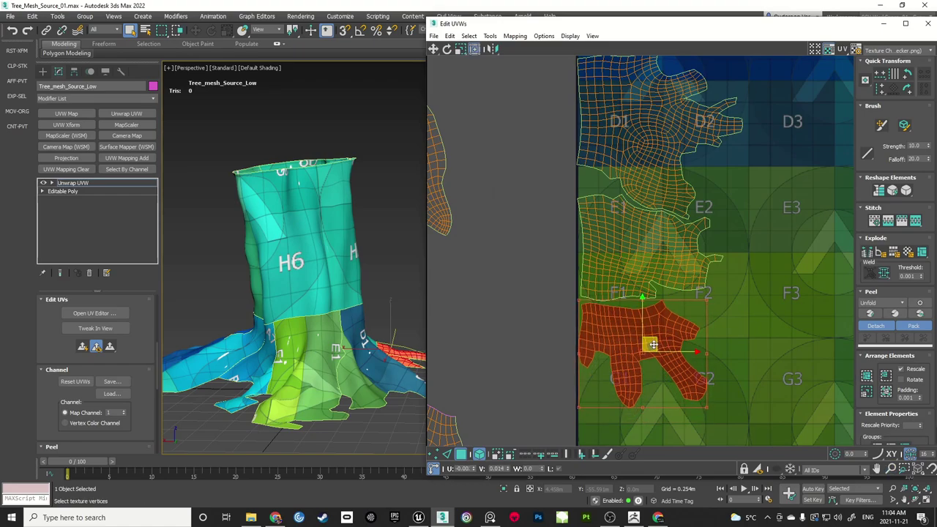
pyautogui.click(732, 333)
# Move the rounded single-finger root island into the tile's lower-left corner, rotate its finger toward the right, and clear the selection
pyautogui.scroll(-2, 727, 313)
pyautogui.moveTo(669, 181); pyautogui.dragTo(646, 269, button='middle')
pyautogui.scroll(-2, 644, 267)
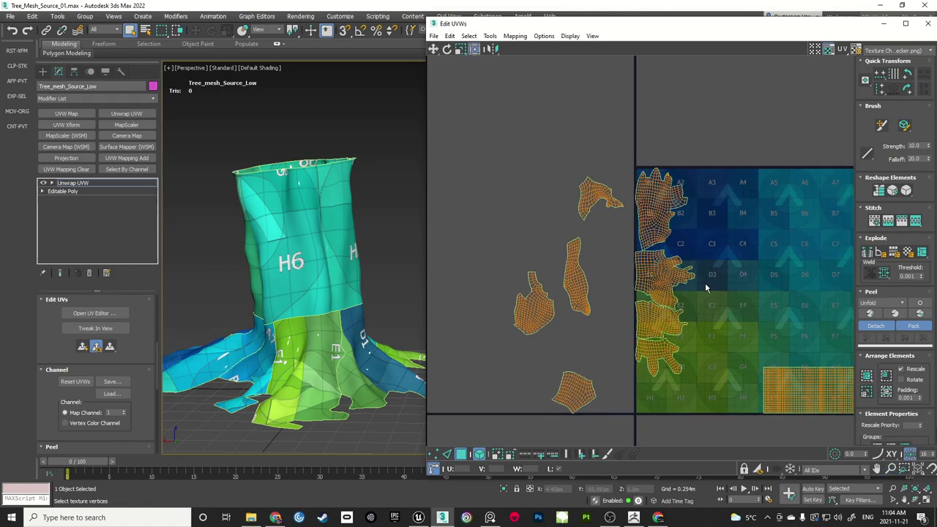
pyautogui.moveTo(535, 303); pyautogui.dragTo(701, 349)
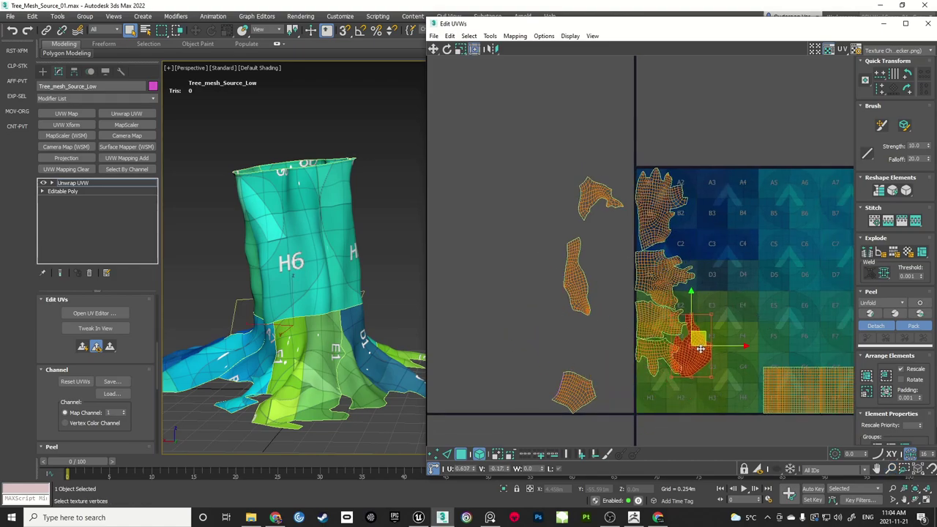
pyautogui.scroll(3, 692, 390)
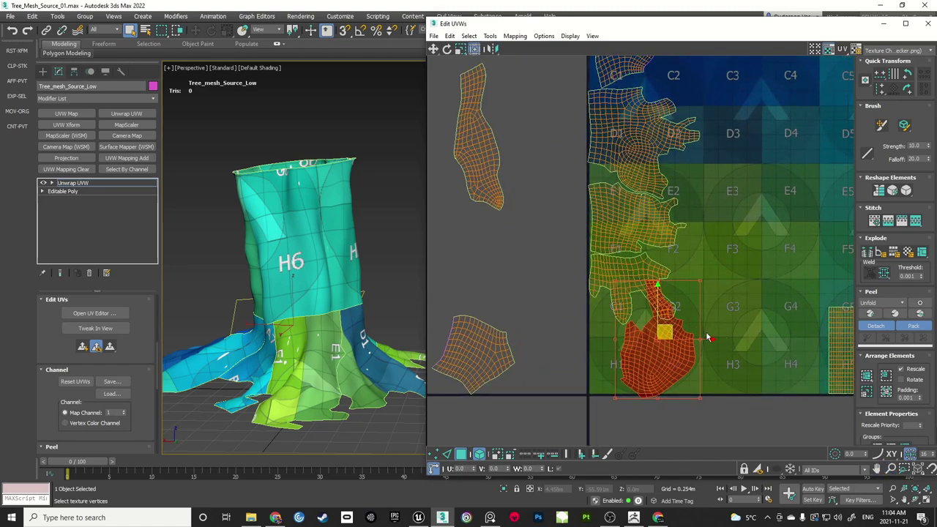
pyautogui.moveTo(655, 280); pyautogui.dragTo(660, 345)
pyautogui.scroll(1, 654, 343)
pyautogui.click(736, 323)
# Move the narrow island beside H3, the split-off lower half around E3, and the curved island around B2 to C2 inside the tile
pyautogui.keyDown('ctrl'); pyautogui.keyDown('alt'); pyautogui.moveTo(617, 324); pyautogui.dragTo(640, 286, button='middle'); pyautogui.keyUp('alt'); pyautogui.keyUp('ctrl')
pyautogui.scroll(-4, 639, 285)
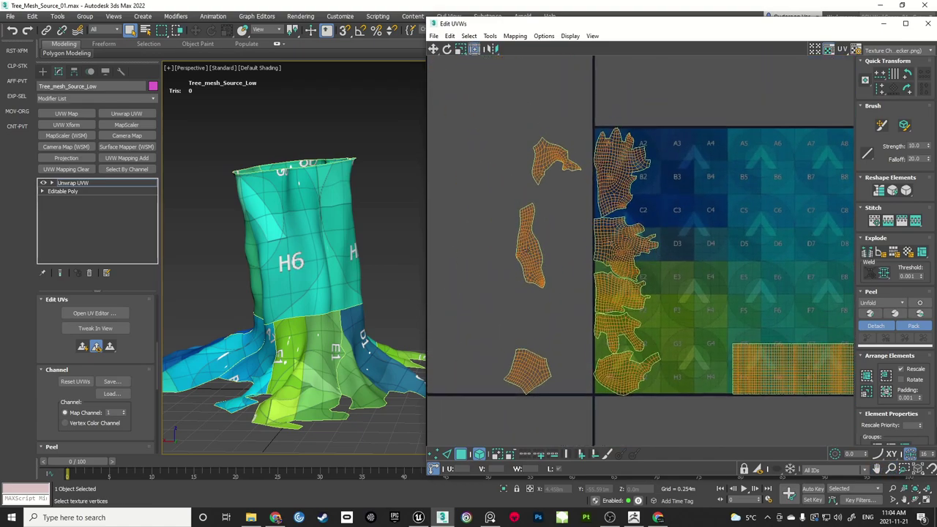
pyautogui.moveTo(530, 250); pyautogui.dragTo(676, 357)
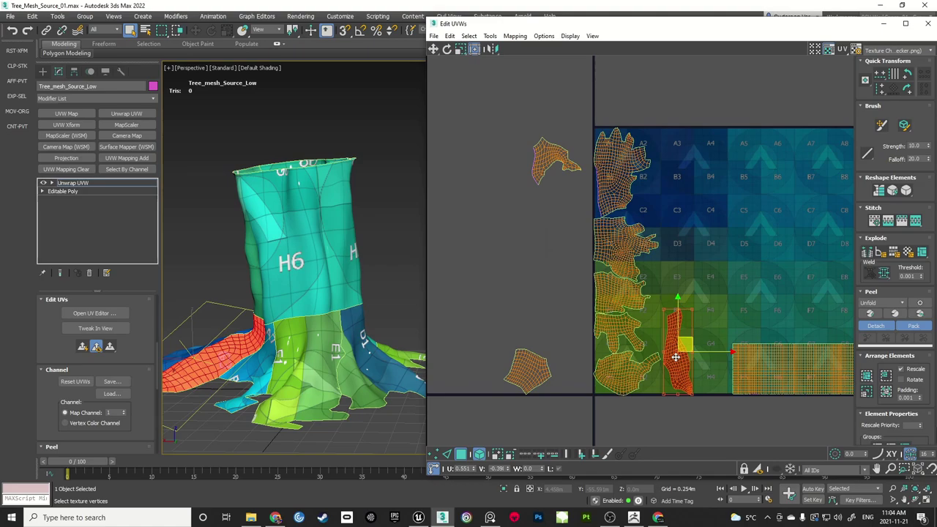
pyautogui.moveTo(527, 372); pyautogui.dragTo(662, 288)
pyautogui.moveTo(550, 159); pyautogui.dragTo(653, 197)
pyautogui.click(716, 207)
# Select all the UV islands, scale them up uniformly, and move them until the trunk rectangle meets the tile's lower-right corner
pyautogui.keyDown('ctrl'); pyautogui.keyDown('alt'); pyautogui.moveTo(717, 207); pyautogui.dragTo(731, 239, button='middle'); pyautogui.keyUp('alt'); pyautogui.keyUp('ctrl')
pyautogui.scroll(2, 731, 239)
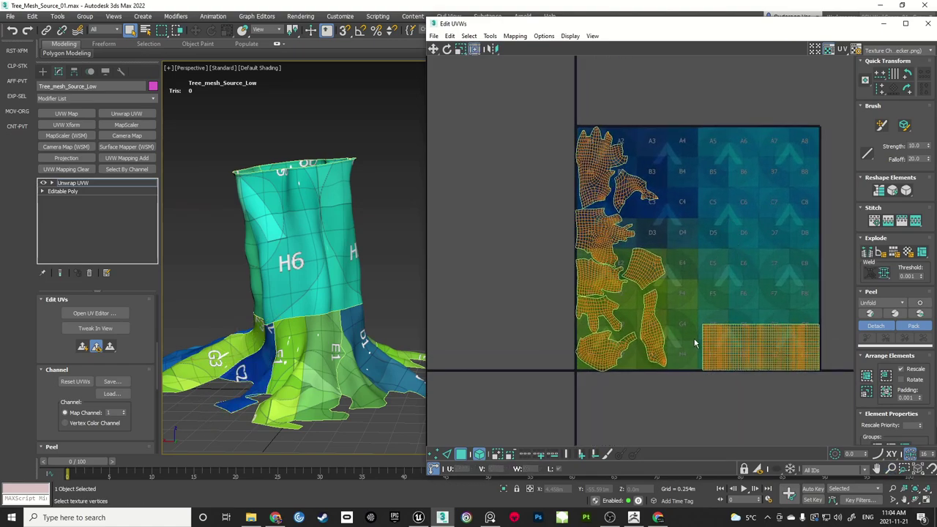
pyautogui.moveTo(692, 342); pyautogui.dragTo(678, 350, button='middle')
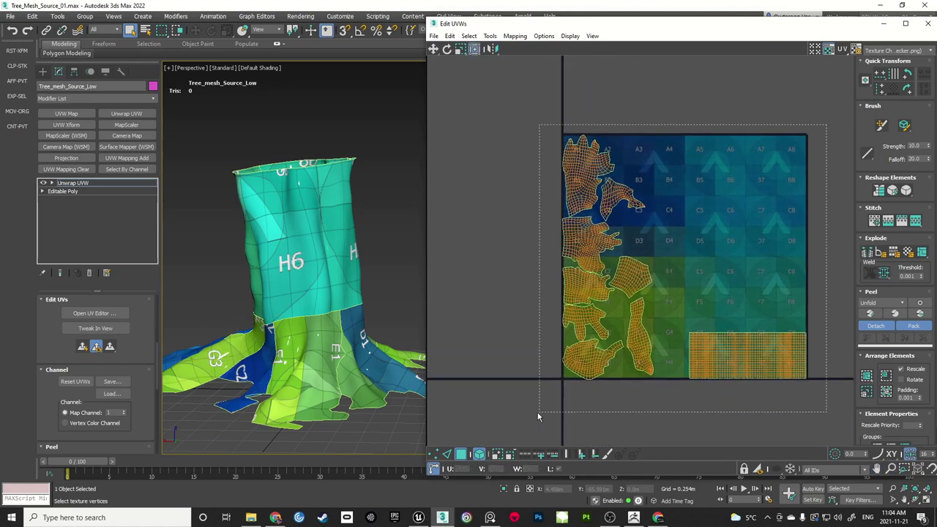
pyautogui.moveTo(538, 417); pyautogui.dragTo(539, 416)
pyautogui.scroll(-1, 622, 287)
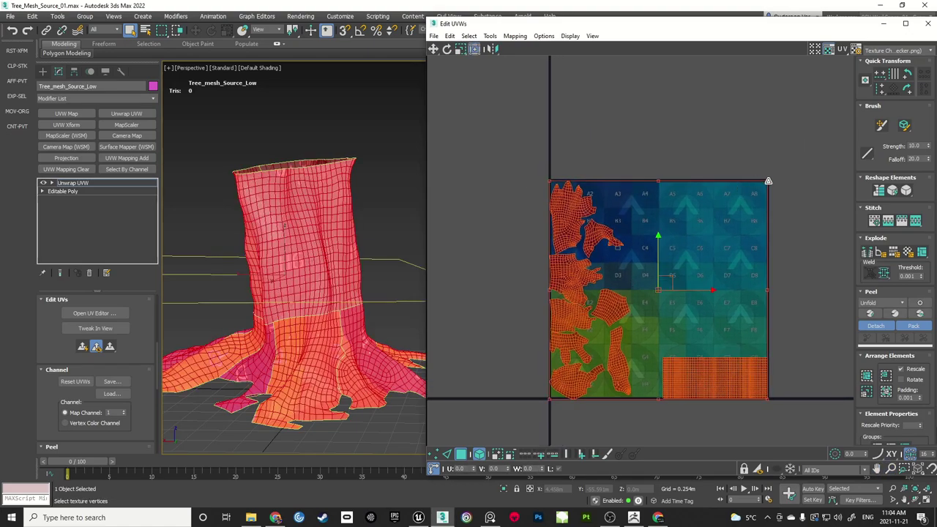
pyautogui.moveTo(768, 181); pyautogui.dragTo(826, 126)
pyautogui.hotkey('ctrl', 'z')
pyautogui.moveTo(711, 136); pyautogui.dragTo(702, 135, button='middle')
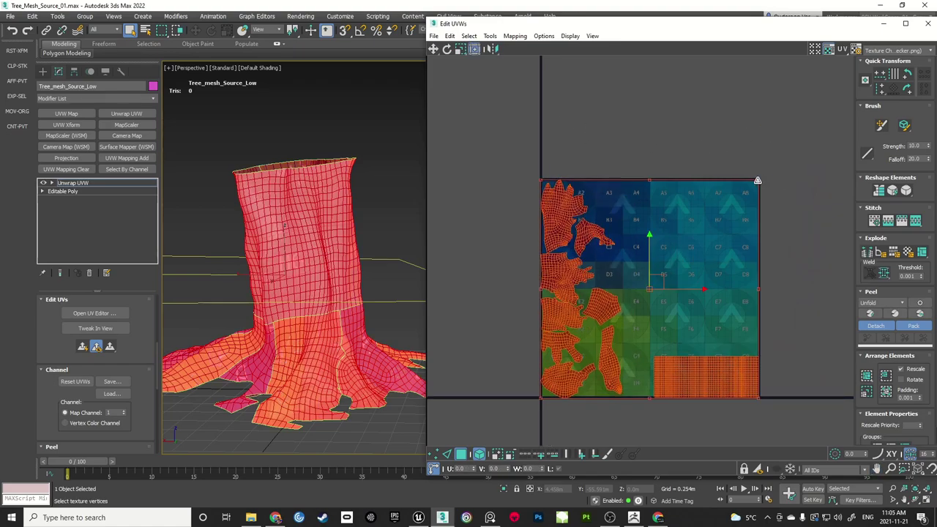
pyautogui.moveTo(758, 181); pyautogui.dragTo(796, 139)
pyautogui.moveTo(718, 394); pyautogui.dragTo(695, 345)
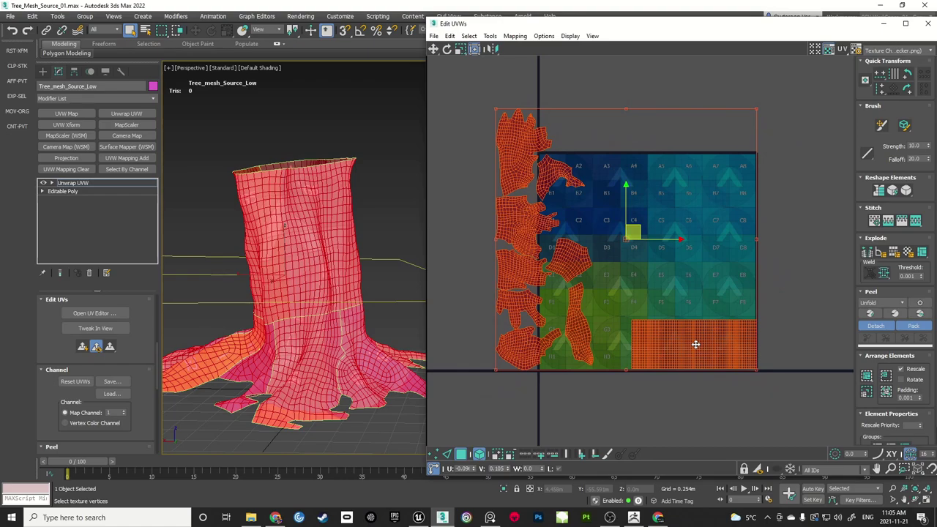
# Enlarge all the islands further, realign the trunk rectangle with the tile's lower-right corner, and clear the selection
pyautogui.moveTo(758, 108); pyautogui.dragTo(773, 88)
pyautogui.moveTo(691, 363); pyautogui.dragTo(676, 351)
pyautogui.click(646, 256)
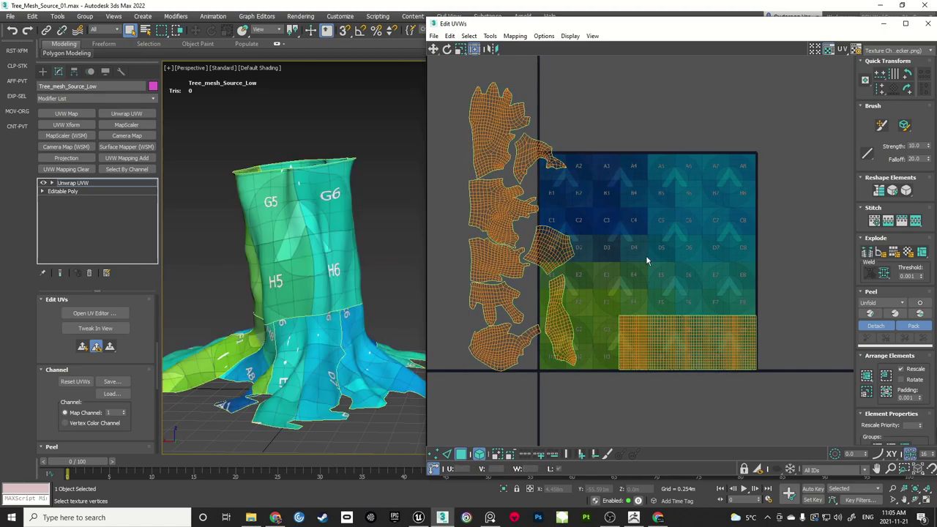
# Move all the root islands together so their column starts at the tile's upper-left corner and runs along its left edge
pyautogui.moveTo(588, 307); pyautogui.dragTo(620, 307, button='middle')
pyautogui.moveTo(464, 101); pyautogui.dragTo(594, 359)
pyautogui.moveTo(584, 322); pyautogui.dragTo(653, 391)
pyautogui.moveTo(728, 321); pyautogui.dragTo(726, 297, button='middle')
pyautogui.scroll(2, 726, 294)
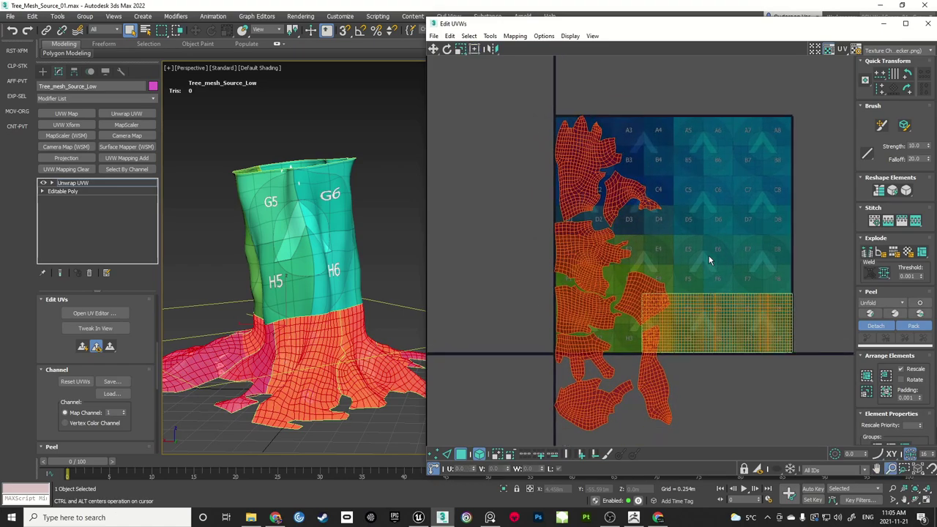
# Select all the islands, rescale them to a matching texel density, and clear the selection
pyautogui.scroll(-2, 710, 259)
pyautogui.click(812, 128)
pyautogui.moveTo(811, 127); pyautogui.dragTo(541, 440)
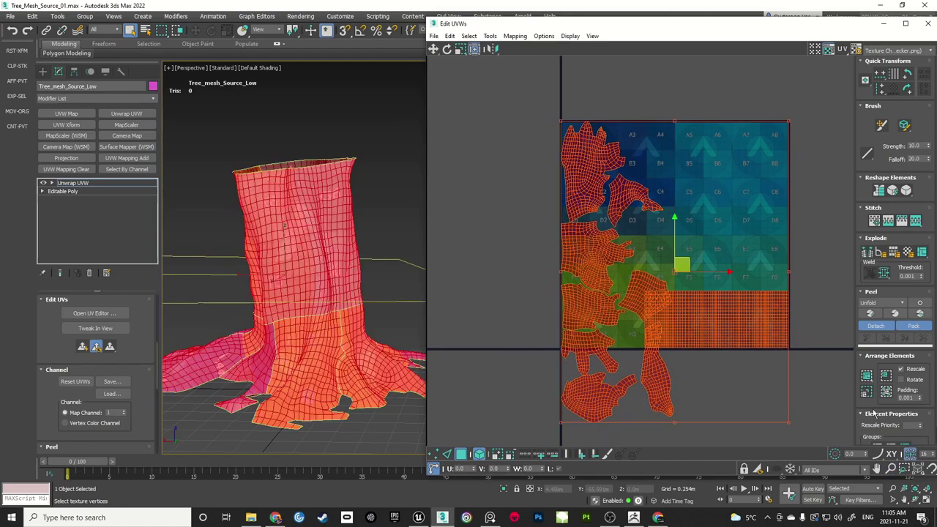
pyautogui.click(870, 393)
pyautogui.click(823, 383)
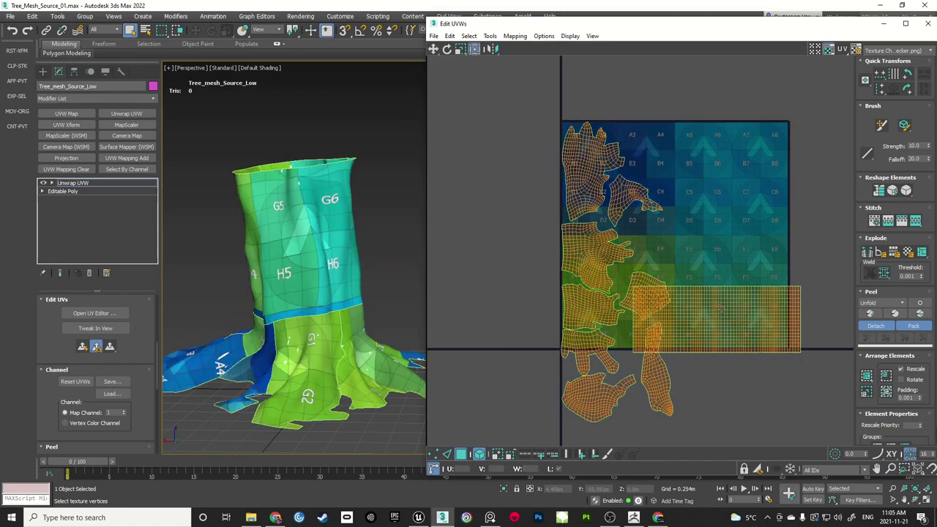
# Move all the islands together so the rescaled trunk rectangle fits the tile's lower-right corner, and clear the selection
pyautogui.moveTo(837, 95); pyautogui.dragTo(609, 373)
pyautogui.scroll(2, 748, 323)
pyautogui.moveTo(747, 323); pyautogui.dragTo(731, 301, button='middle')
pyautogui.moveTo(737, 306); pyautogui.dragTo(746, 315)
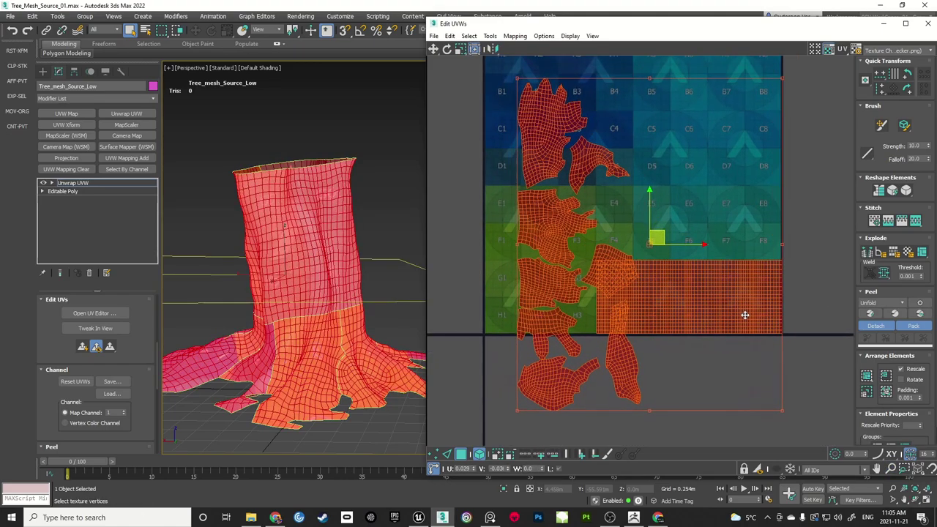
pyautogui.click(852, 306)
# Move the two uppermost root islands and the curved island into the tile's upper-left corner
pyautogui.moveTo(762, 219); pyautogui.dragTo(811, 341, button='middle')
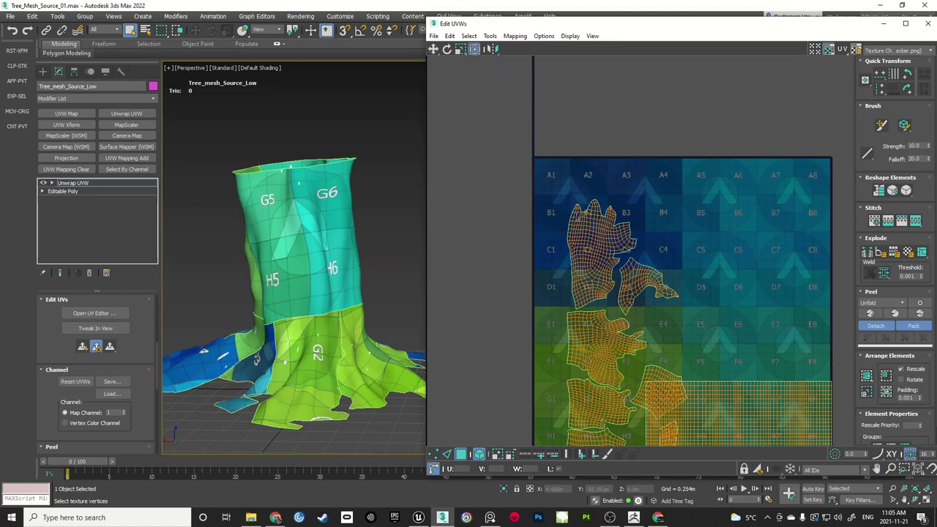
pyautogui.click(661, 303)
pyautogui.moveTo(653, 276); pyautogui.dragTo(619, 236)
pyautogui.click(673, 300)
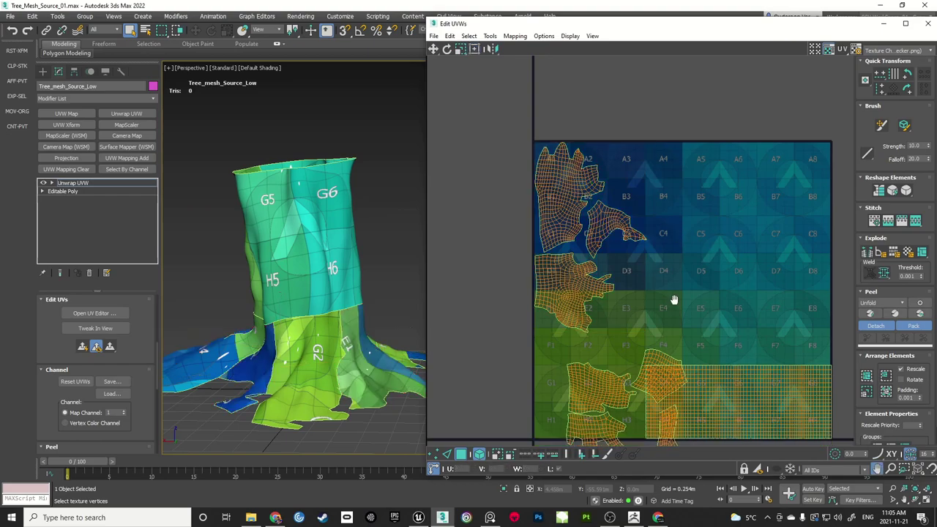
# Move the three lower root islands against the tile's left edge, directly below the second root island, and clear the selection
pyautogui.moveTo(606, 354); pyautogui.dragTo(597, 262, button='middle')
pyautogui.moveTo(541, 280); pyautogui.dragTo(586, 410)
pyautogui.moveTo(600, 321); pyautogui.dragTo(556, 279)
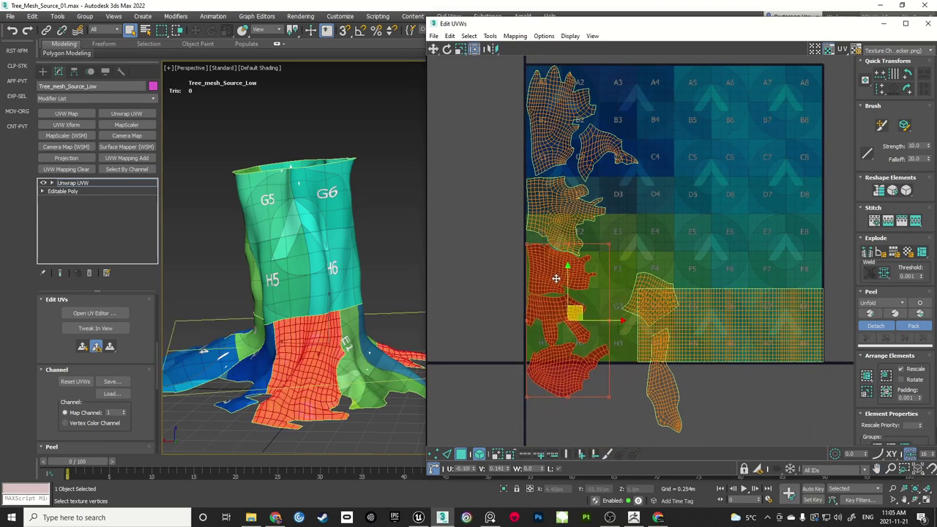
pyautogui.click(501, 292)
# Move the squarish split-off island and the narrow island out of the tile to the empty area on its left
pyautogui.scroll(-2, 644, 279)
pyautogui.moveTo(658, 304); pyautogui.dragTo(507, 336)
pyautogui.click(528, 356)
pyautogui.moveTo(651, 397); pyautogui.dragTo(457, 374)
pyautogui.click(613, 348)
pyautogui.moveTo(681, 264); pyautogui.dragTo(680, 276, button='middle')
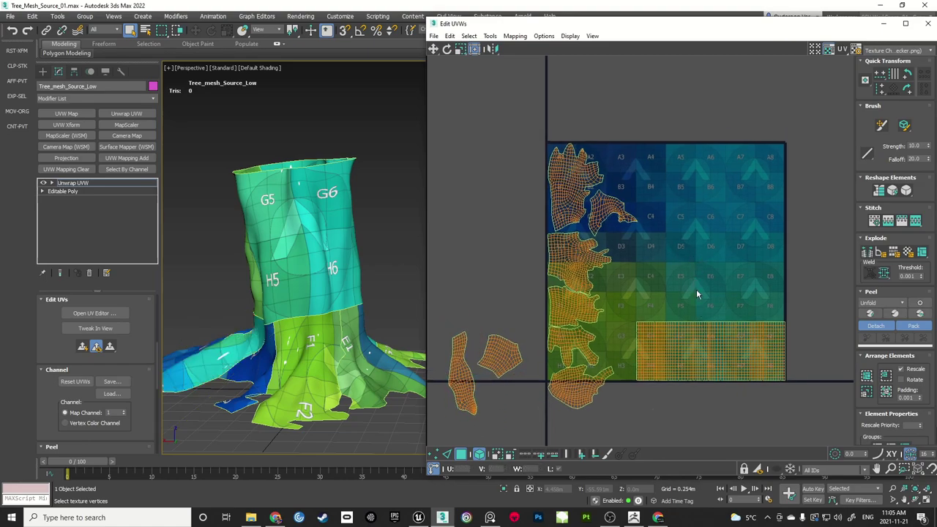
pyautogui.scroll(5, 664, 302)
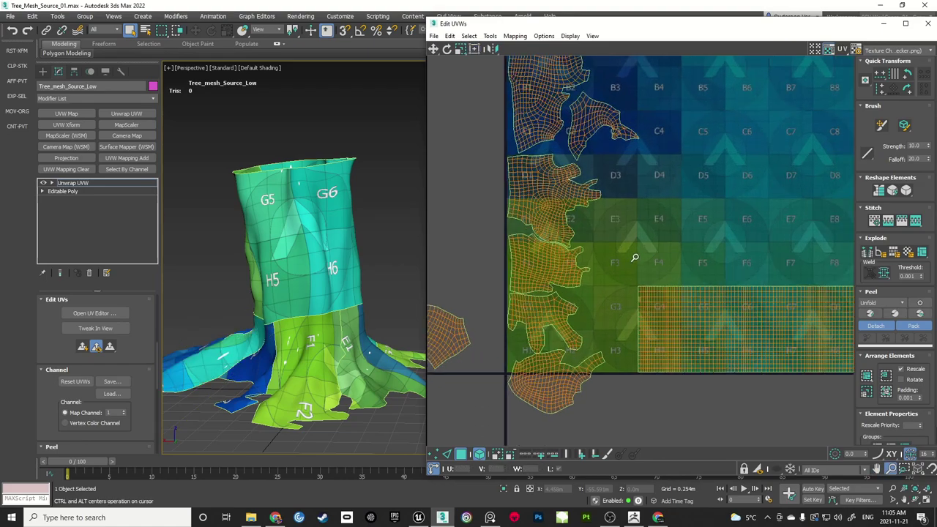
pyautogui.scroll(-2, 670, 210)
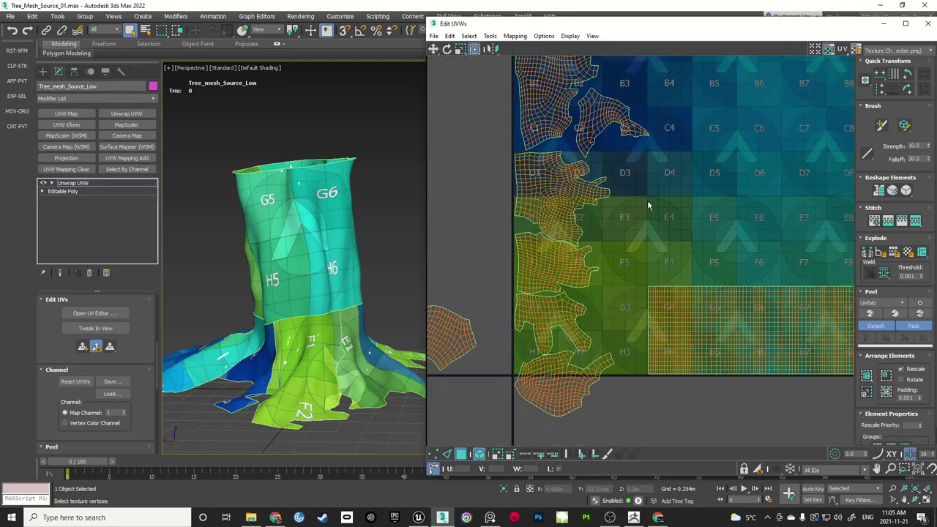
pyautogui.moveTo(649, 205); pyautogui.dragTo(683, 211, button='middle')
pyautogui.moveTo(663, 247); pyautogui.dragTo(663, 220, button='middle')
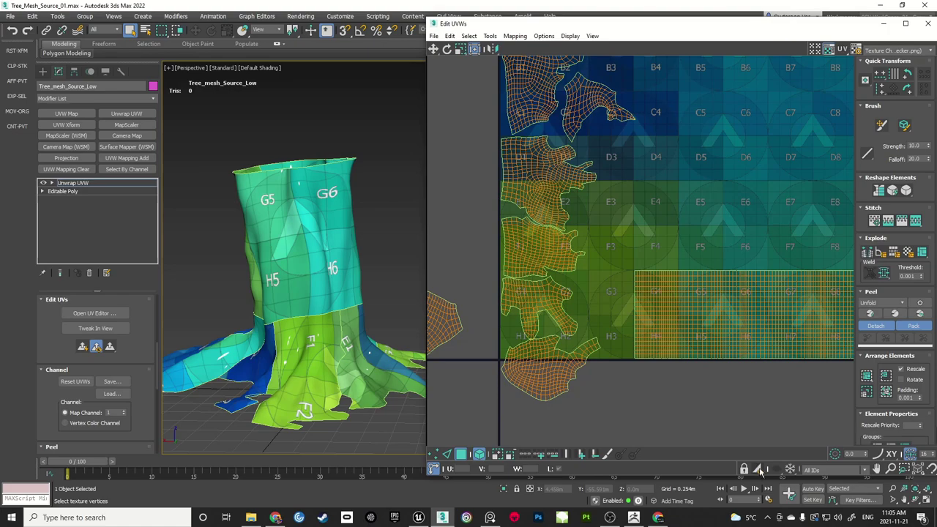
pyautogui.click(761, 470)
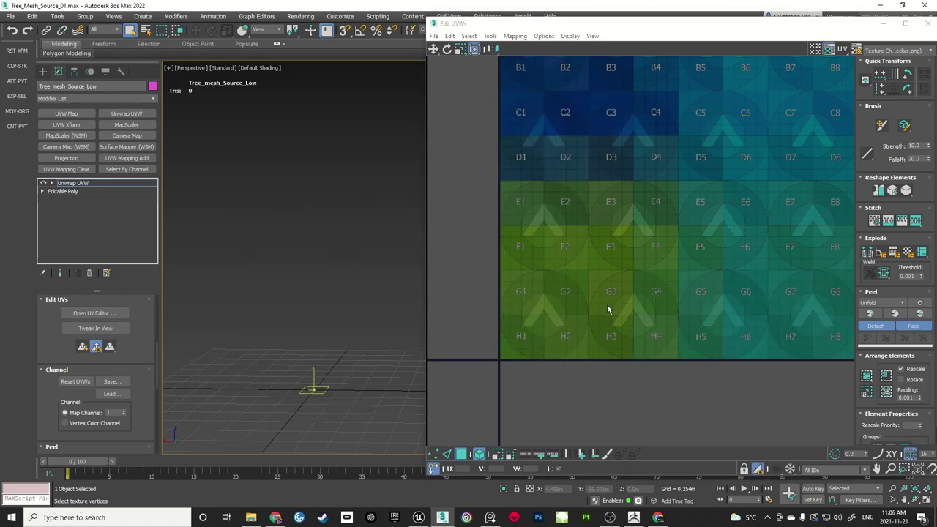
pyautogui.click(759, 470)
# Isolate the trunk island to examine the free tile space around it, and restore the display of all islands
pyautogui.click(764, 335)
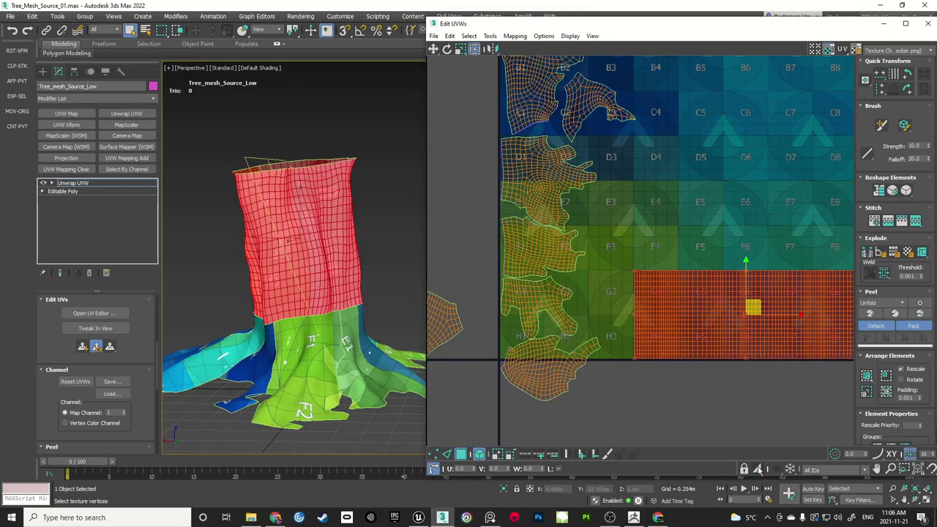
pyautogui.click(759, 471)
pyautogui.click(760, 470)
pyautogui.scroll(2, 619, 341)
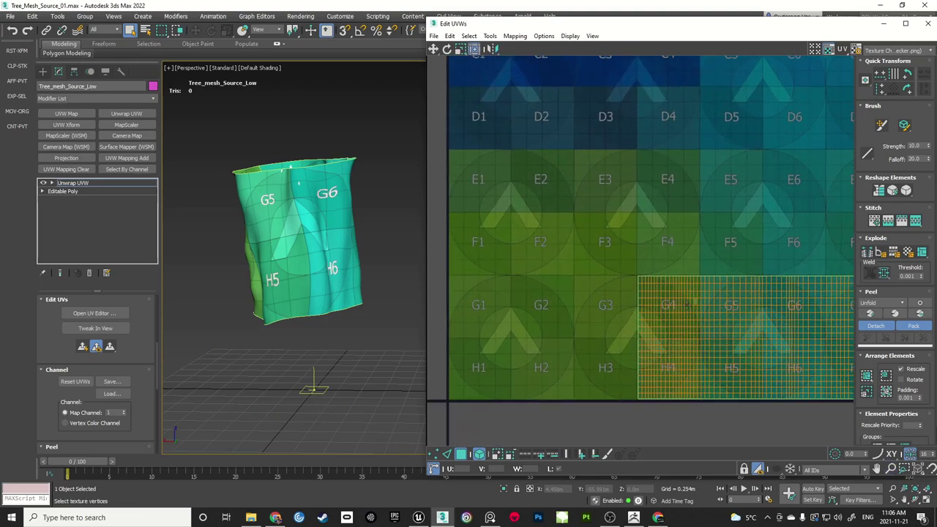
pyautogui.moveTo(718, 282); pyautogui.dragTo(679, 282, button='middle')
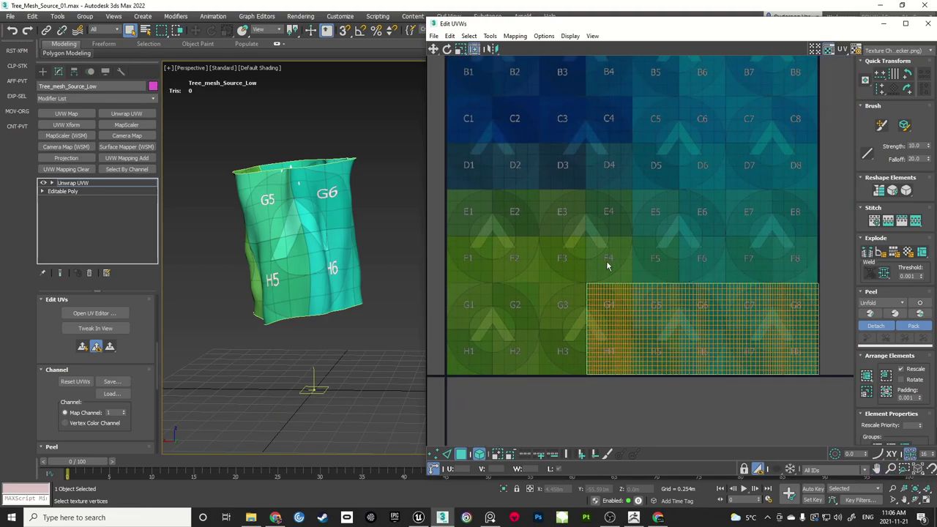
pyautogui.moveTo(583, 261); pyautogui.dragTo(666, 252, button='middle')
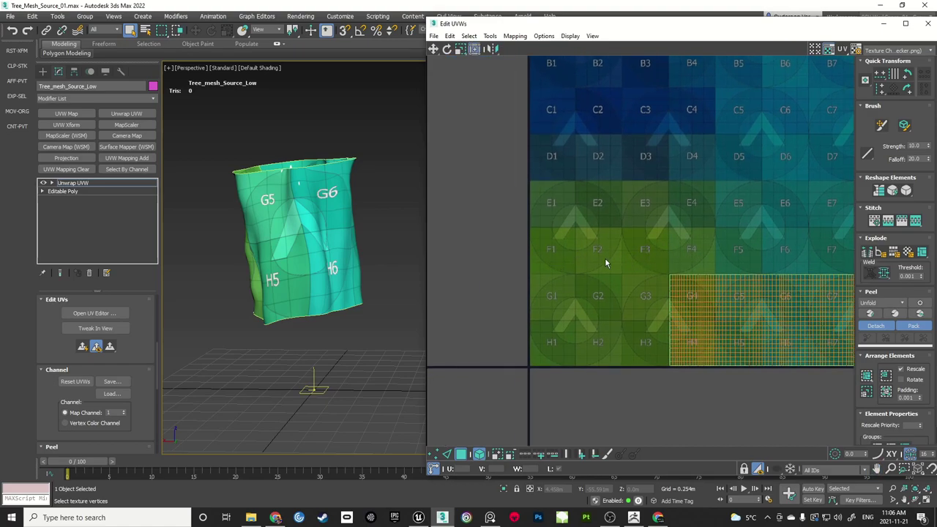
pyautogui.moveTo(642, 233); pyautogui.dragTo(606, 281, button='middle')
pyautogui.scroll(-2, 709, 242)
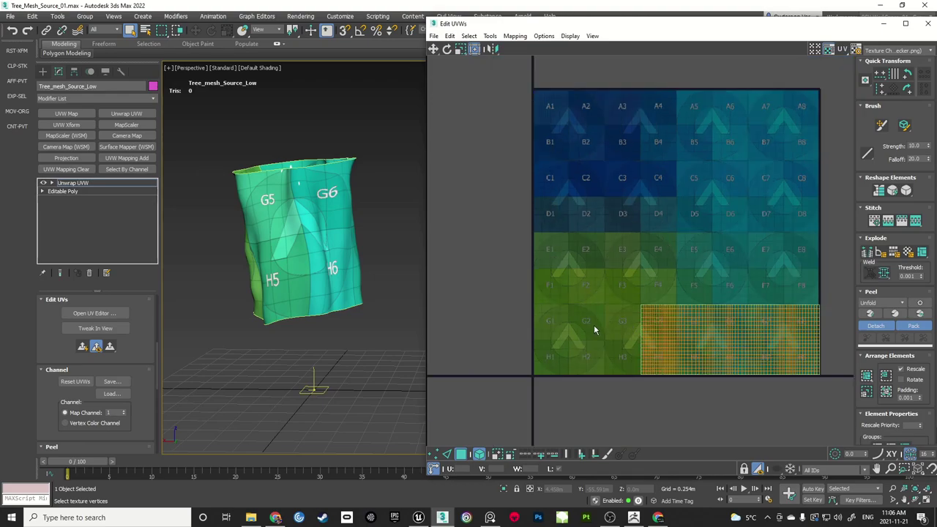
pyautogui.scroll(1, 595, 330)
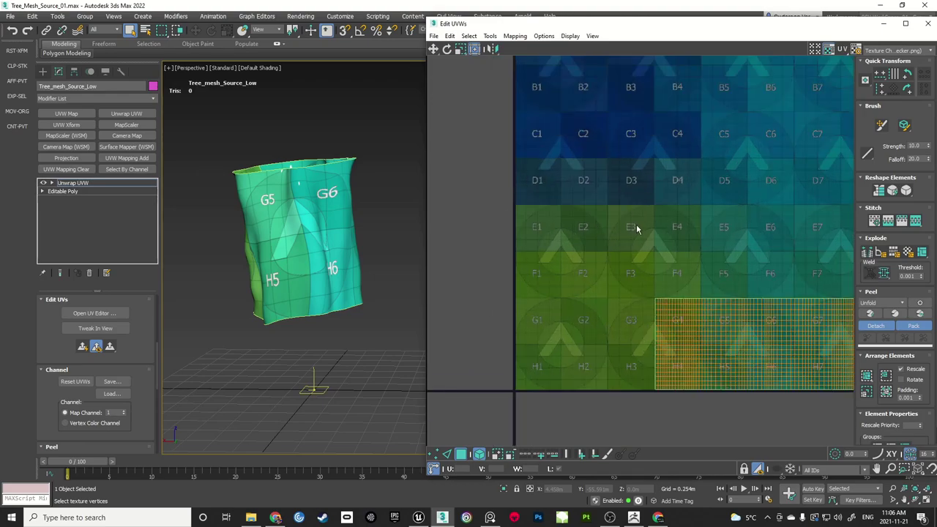
pyautogui.click(762, 467)
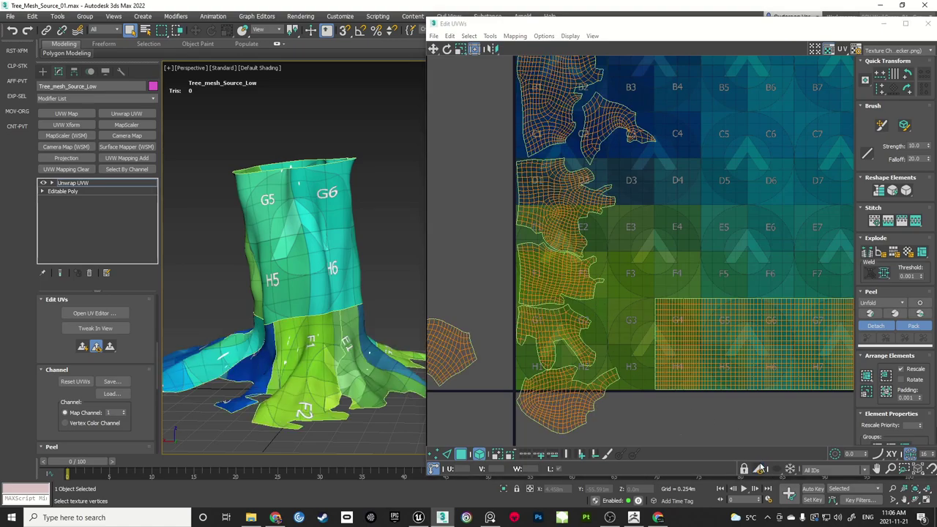
# Rotate the curved island, fit it beside the uppermost root island around A2 to A3, and clear the selection
pyautogui.moveTo(653, 240); pyautogui.dragTo(690, 246, button='middle')
pyautogui.scroll(-1, 684, 243)
pyautogui.click(627, 156)
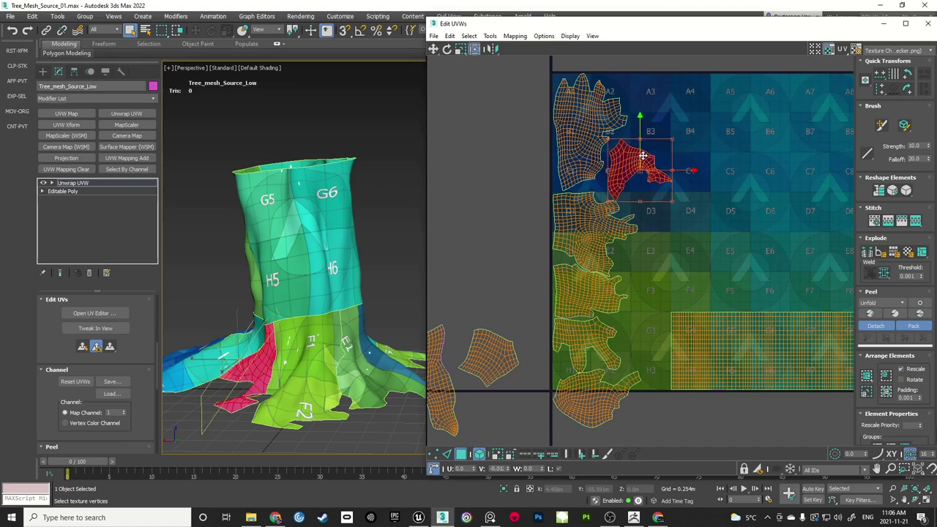
pyautogui.scroll(1, 674, 170)
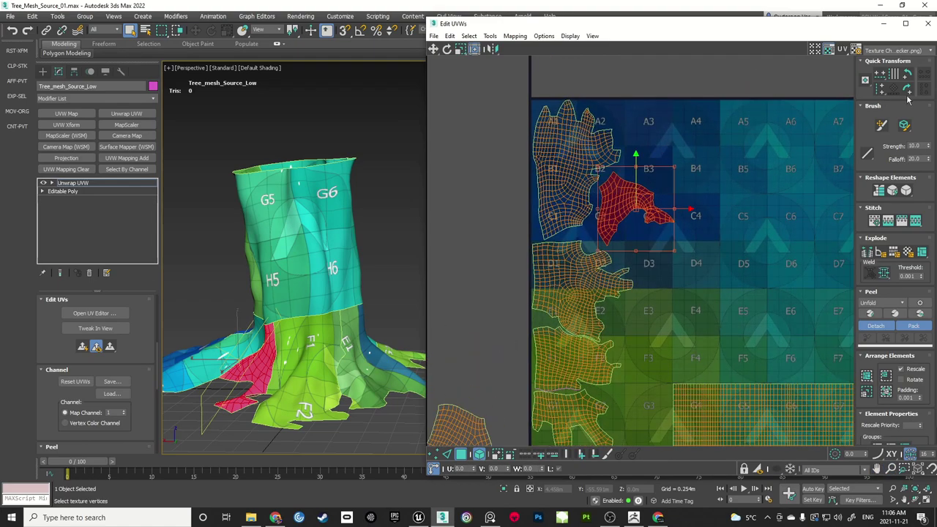
pyautogui.scroll(1, 641, 196)
pyautogui.moveTo(653, 199); pyautogui.dragTo(642, 124)
pyautogui.click(655, 220)
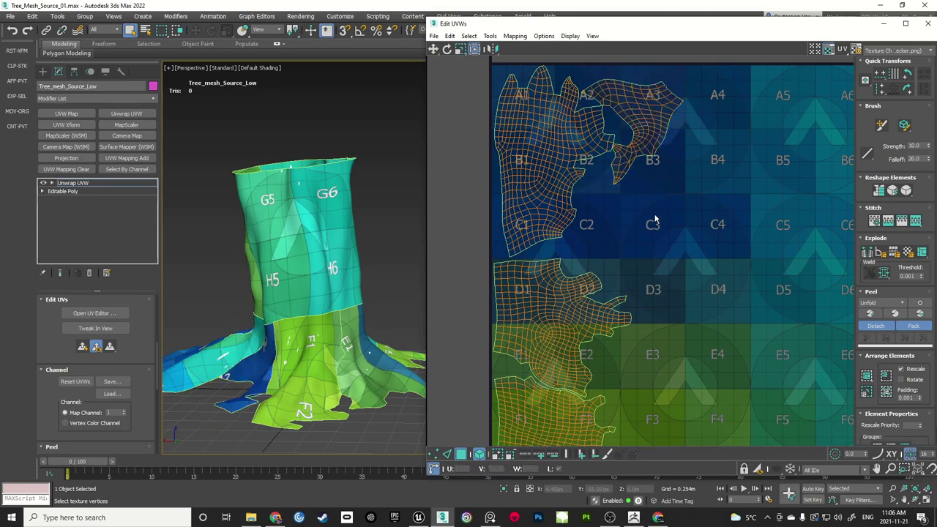
# Move the rounded single-finger island up to C3, rotate its finger downward, fit it beside the second root island, and clear the selection
pyautogui.moveTo(668, 260); pyautogui.dragTo(663, 102, button='middle')
pyautogui.scroll(-2, 651, 262)
pyautogui.moveTo(646, 281); pyautogui.dragTo(645, 243, button='middle')
pyautogui.moveTo(592, 335); pyautogui.dragTo(670, 102)
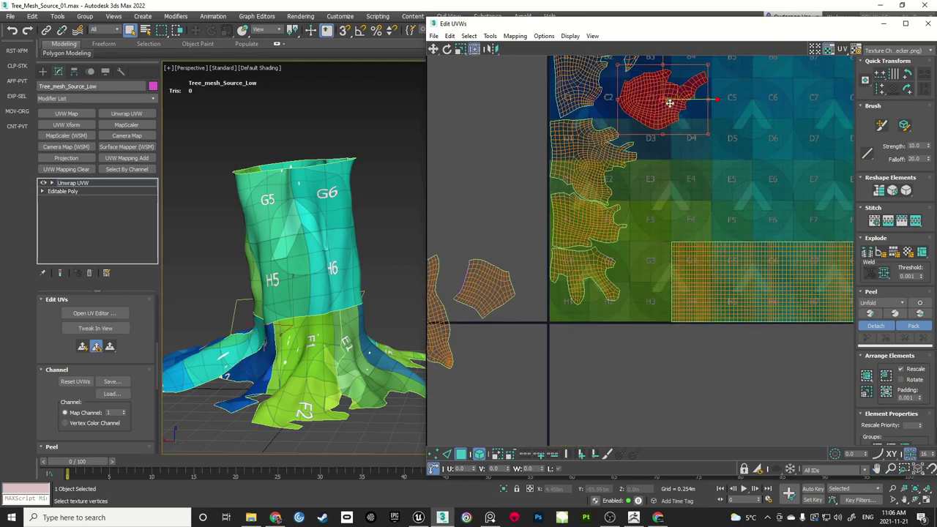
pyautogui.moveTo(680, 112); pyautogui.dragTo(669, 268, button='middle')
pyautogui.scroll(2, 669, 268)
pyautogui.moveTo(642, 299); pyautogui.dragTo(579, 240)
pyautogui.moveTo(651, 243); pyautogui.dragTo(619, 257)
pyautogui.click(675, 261)
# Move the squarish split-off island from outside the tile to E3, fit it beside the root column, and clear the selection
pyautogui.scroll(-3, 675, 262)
pyautogui.moveTo(676, 261); pyautogui.dragTo(676, 146, button='middle')
pyautogui.scroll(1, 581, 224)
pyautogui.moveTo(582, 225); pyautogui.dragTo(583, 287, button='middle')
pyautogui.moveTo(521, 361); pyautogui.dragTo(715, 228)
pyautogui.scroll(5, 684, 285)
pyautogui.moveTo(651, 271); pyautogui.dragTo(643, 254)
pyautogui.click(706, 259)
# Move the narrow root island from outside the tile into the gap around G3, beside the trunk rectangle
pyautogui.scroll(-5, 707, 261)
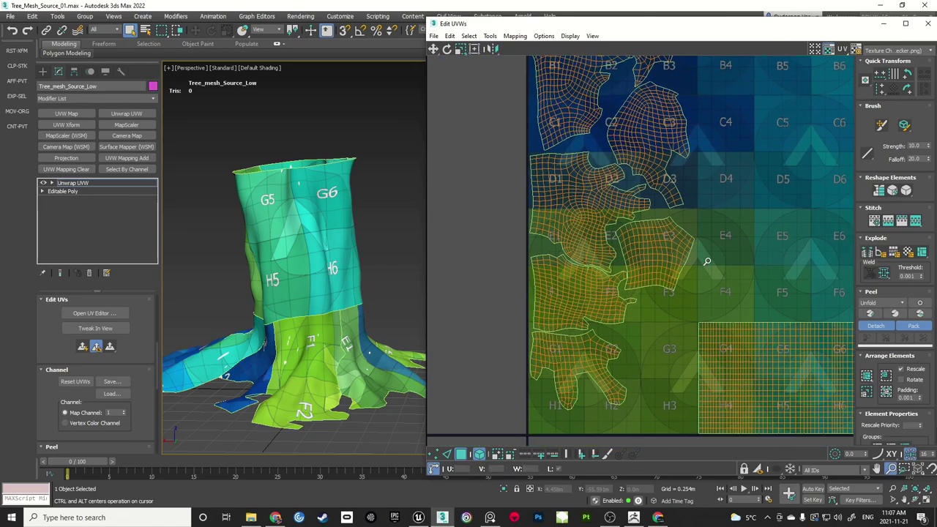
pyautogui.moveTo(469, 392); pyautogui.dragTo(522, 326, button='middle')
pyautogui.click(460, 354)
pyautogui.moveTo(460, 354); pyautogui.dragTo(724, 289)
pyautogui.scroll(3, 733, 307)
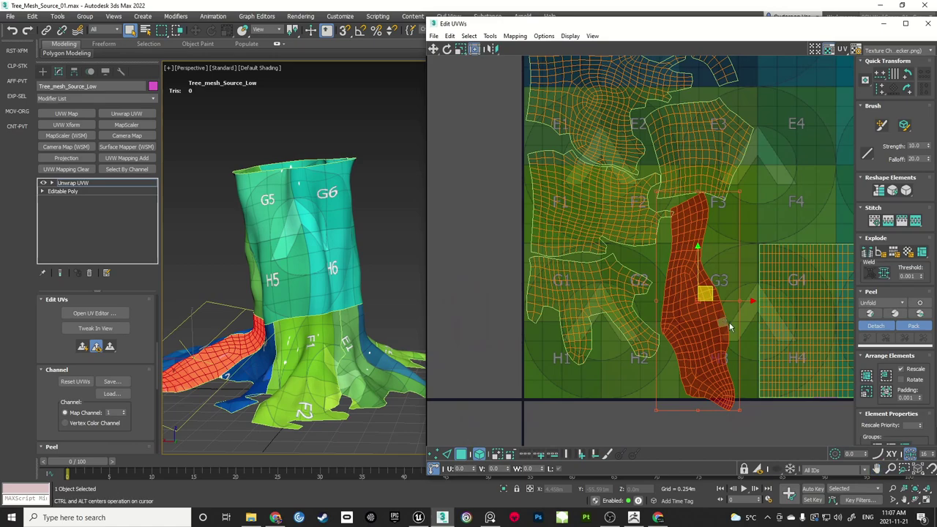
# Rotate the narrow island diagonally, fit it between the fingered island and the trunk rectangle at the tile's lower edge, and clear the selection
pyautogui.moveTo(699, 411); pyautogui.dragTo(804, 156)
pyautogui.scroll(1, 759, 244)
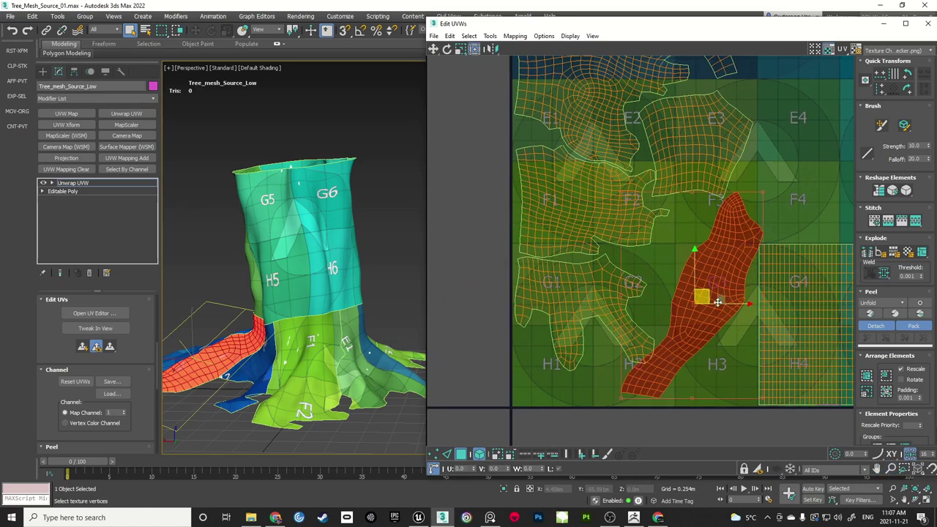
pyautogui.moveTo(709, 292); pyautogui.dragTo(708, 303)
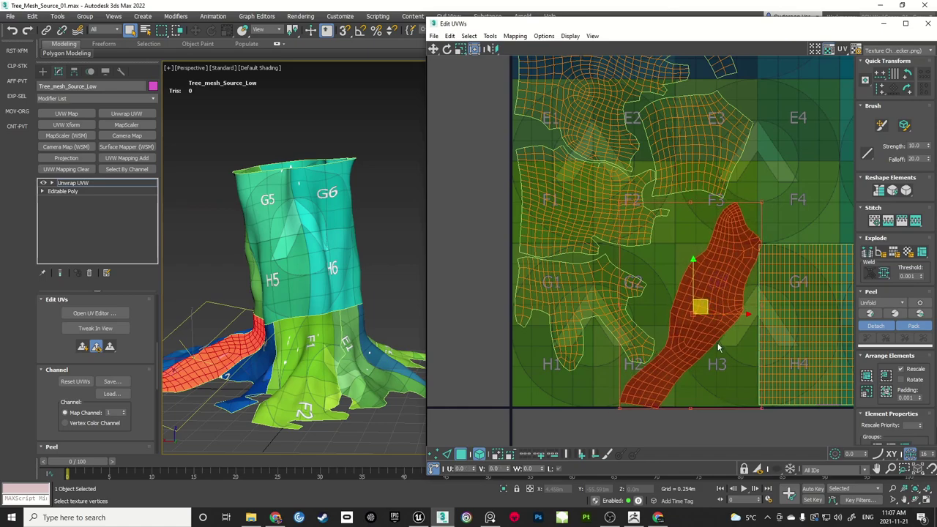
pyautogui.moveTo(690, 409); pyautogui.dragTo(694, 402)
pyautogui.moveTo(712, 309); pyautogui.dragTo(706, 306)
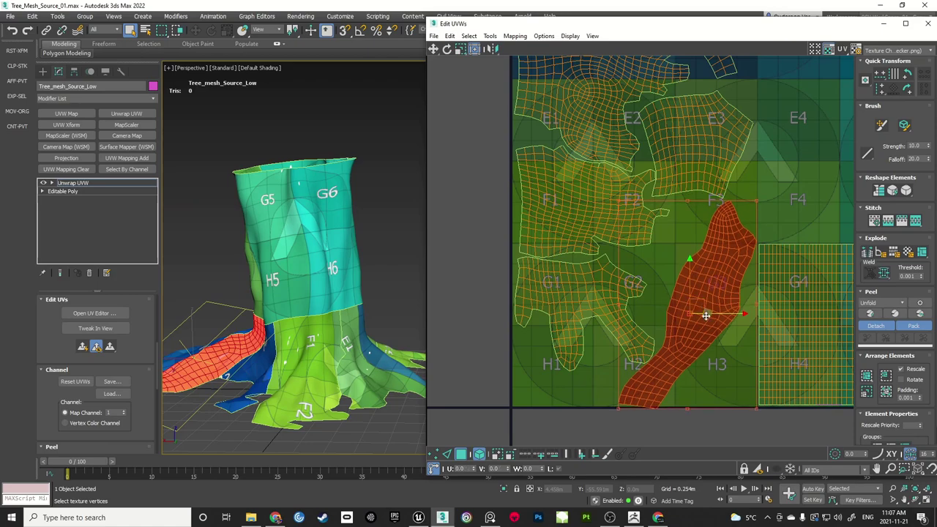
pyautogui.click(682, 421)
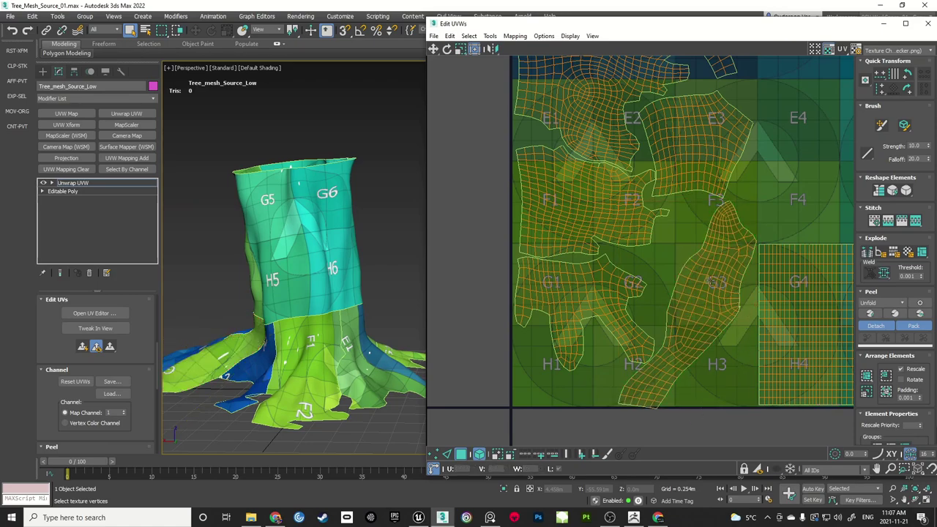
# Fine-tune the lower packing by rotating the multi-fingered root island around G1 and H2 by about 3 degrees
pyautogui.click(705, 291)
pyautogui.moveTo(691, 277); pyautogui.dragTo(688, 273)
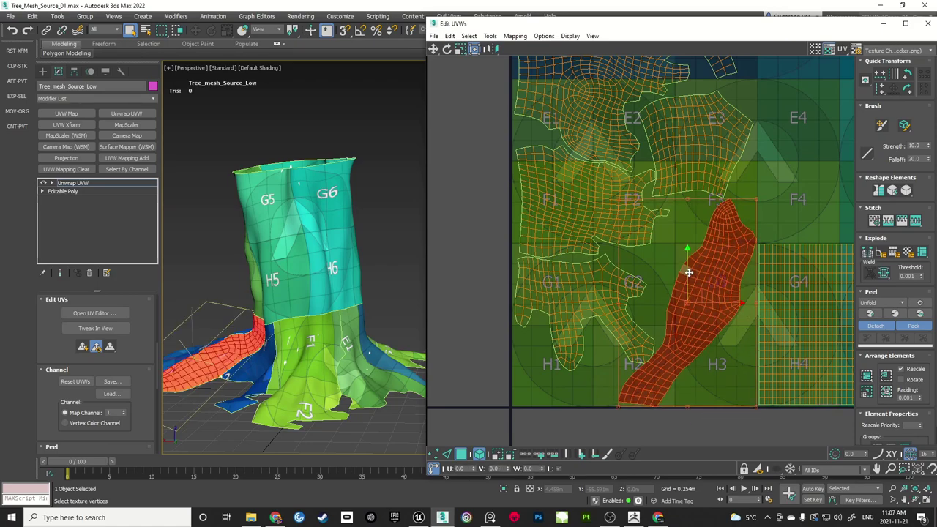
pyautogui.click(695, 396)
pyautogui.click(643, 330)
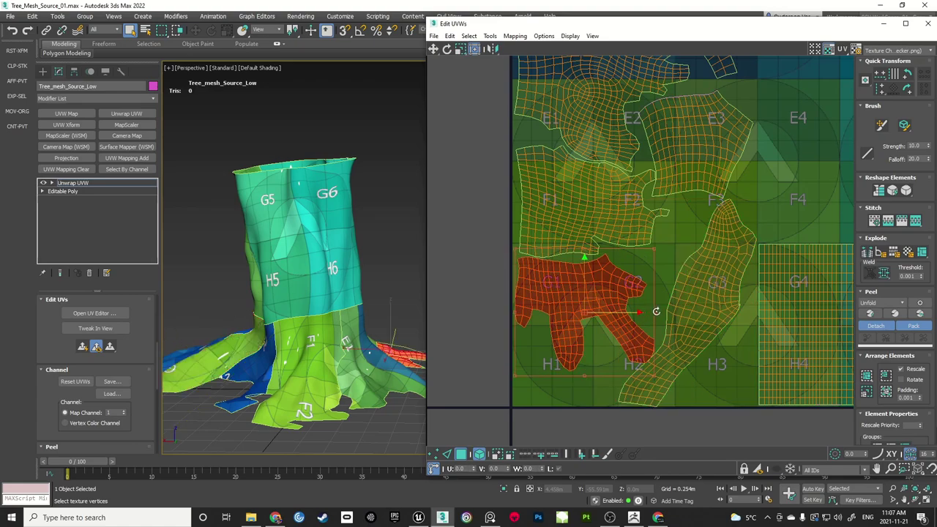
pyautogui.moveTo(656, 311); pyautogui.dragTo(657, 308)
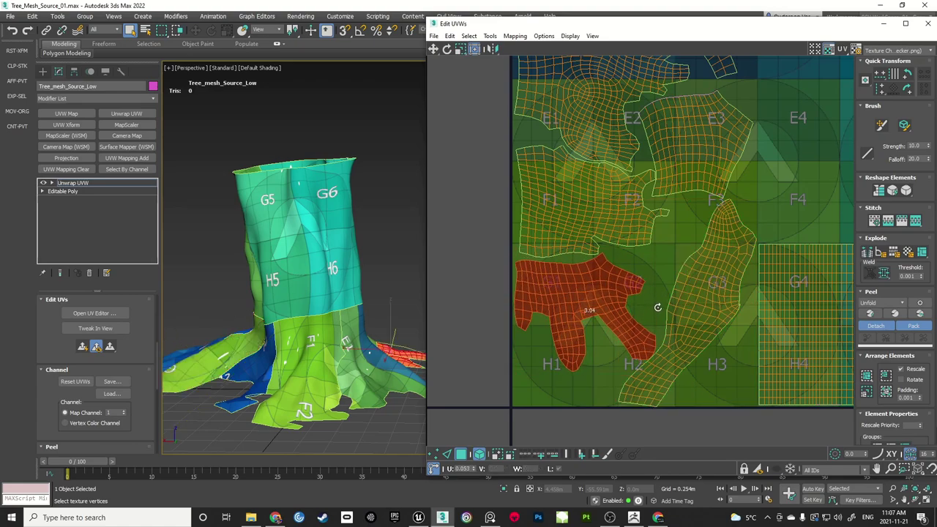
# Check the packed layout and the textured stump, save the scene, and close the UV editor
pyautogui.moveTo(787, 327); pyautogui.dragTo(632, 361, button='middle')
pyautogui.scroll(-5, 647, 357)
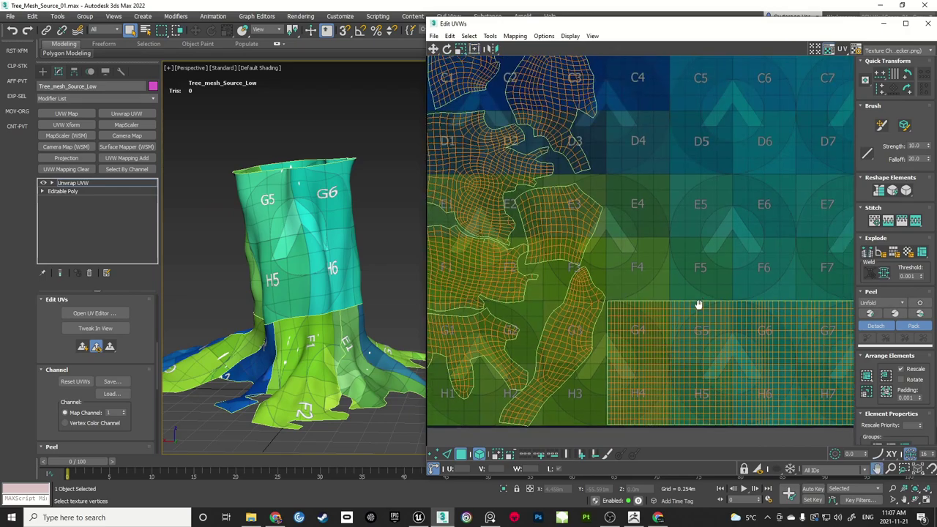
pyautogui.moveTo(686, 300); pyautogui.dragTo(685, 247, button='middle')
pyautogui.keyDown('alt'); pyautogui.moveTo(288, 268); pyautogui.dragTo(305, 232, button='middle'); pyautogui.keyUp('alt')
pyautogui.scroll(5, 342, 269)
pyautogui.scroll(-3, 343, 268)
pyautogui.scroll(-4, 347, 257)
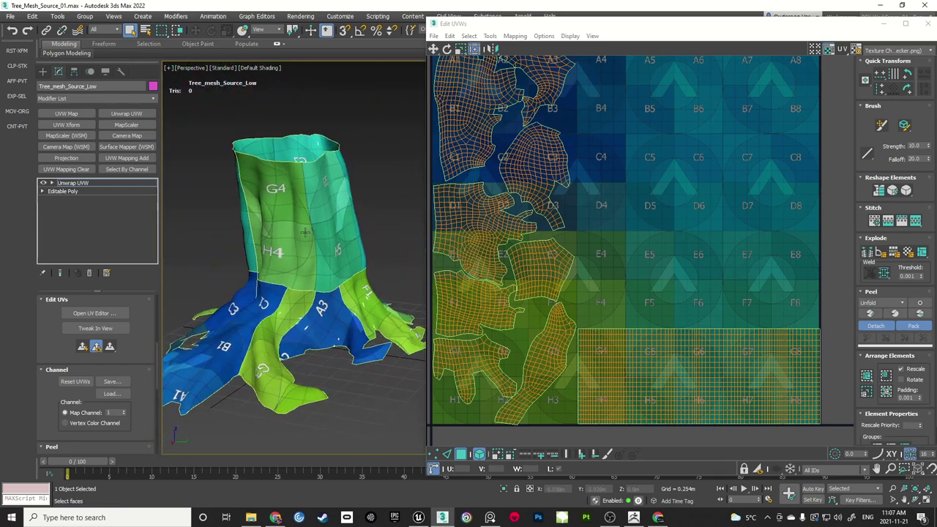
pyautogui.click(10, 16)
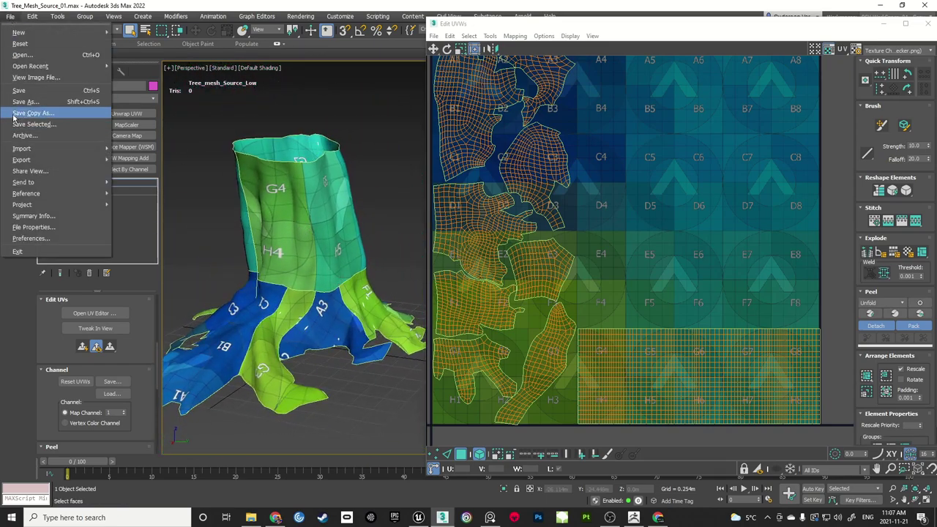
pyautogui.click(22, 90)
pyautogui.keyDown('alt'); pyautogui.moveTo(232, 204); pyautogui.dragTo(374, 217, button='middle'); pyautogui.keyUp('alt')
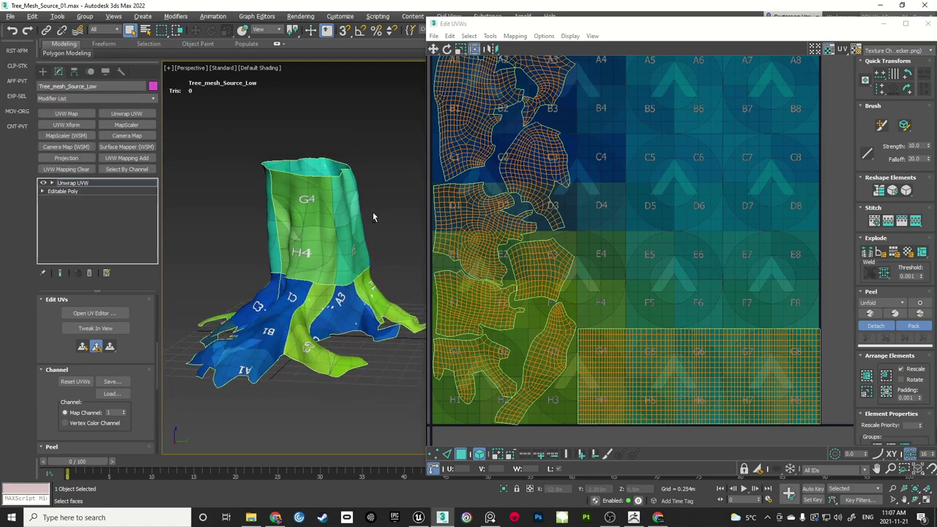
pyautogui.moveTo(823, 32); pyautogui.dragTo(732, 35)
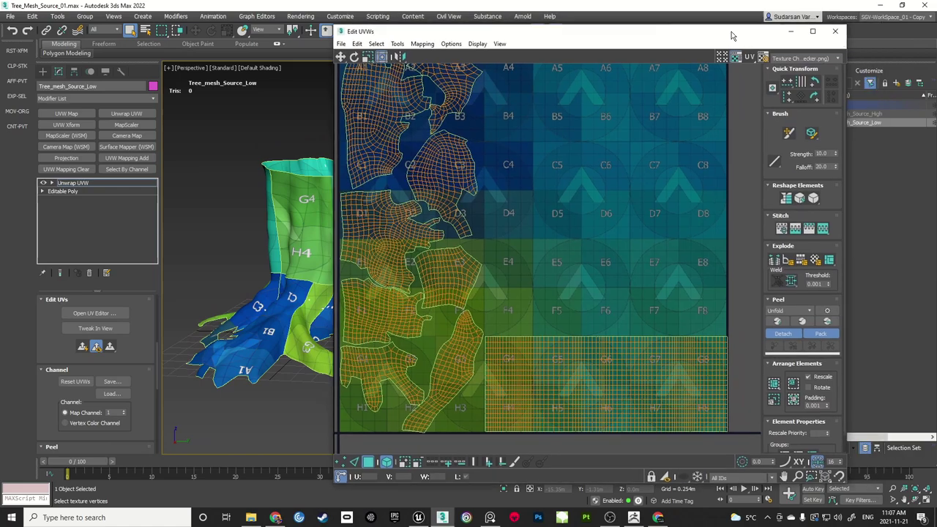
pyautogui.click(835, 32)
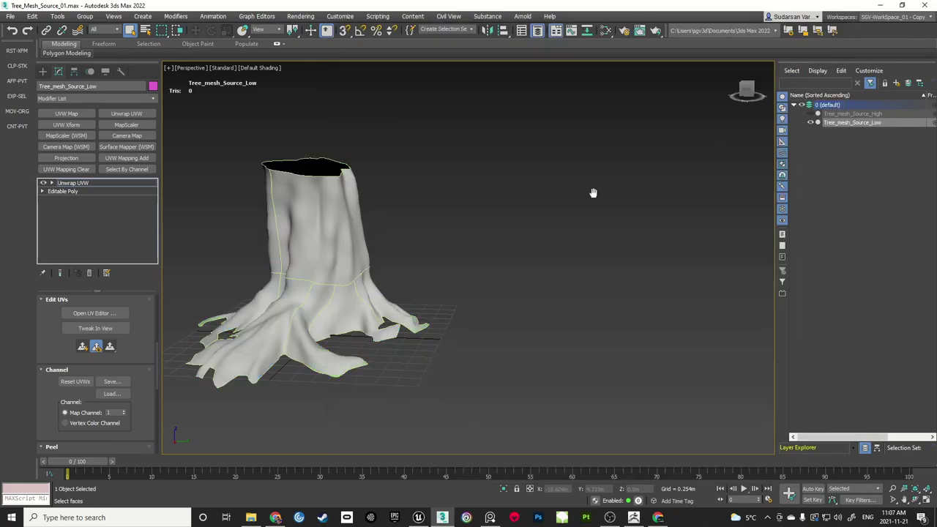
# Collapse the stump's Unwrap UVW modifier into the Editable Poly and clear the selection
pyautogui.keyDown('alt'); pyautogui.moveTo(592, 192); pyautogui.dragTo(530, 232, button='middle'); pyautogui.keyUp('alt')
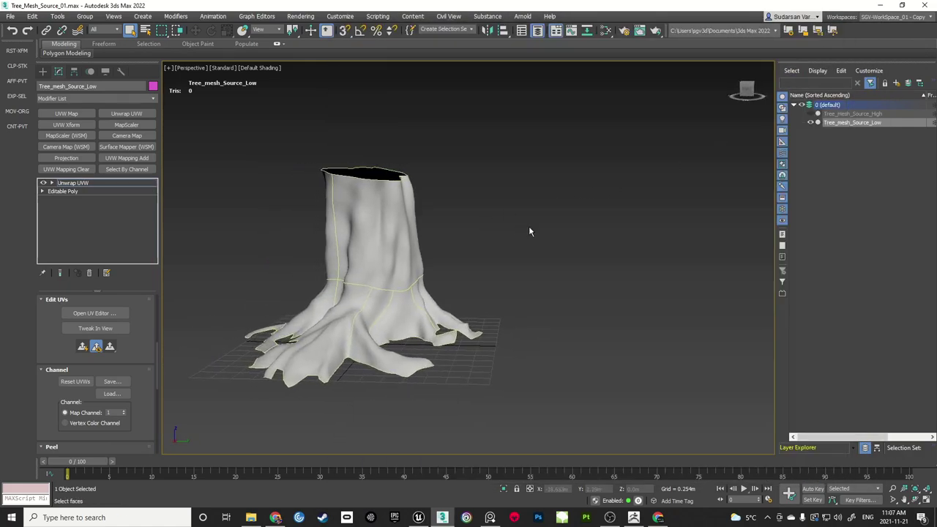
pyautogui.press('Delete')
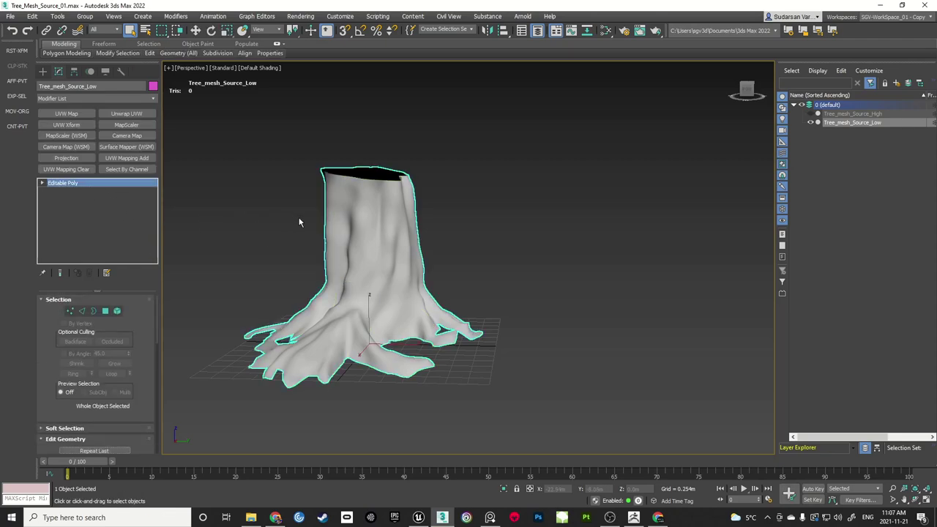
pyautogui.hotkey('ctrl', 'z')
pyautogui.rightClick(86, 189)
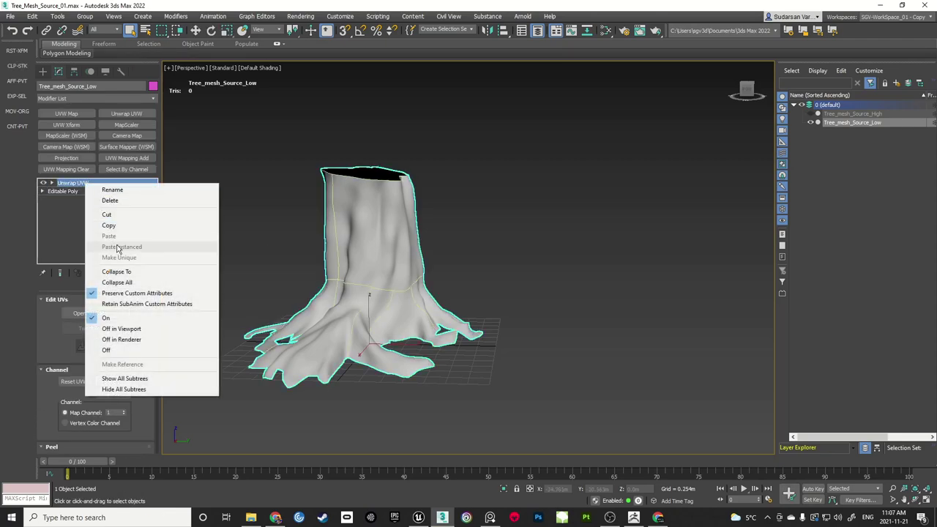
pyautogui.click(125, 271)
pyautogui.click(234, 223)
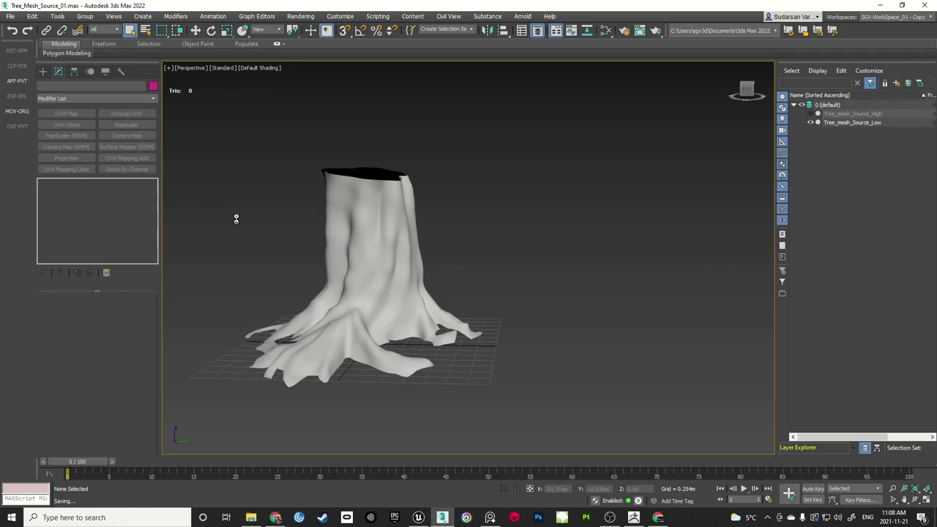
# Select the low-poly stump and start exporting it, switching the save location to the Circus_Project_UE5 folder
pyautogui.moveTo(250, 227); pyautogui.dragTo(314, 230, button='middle')
pyautogui.scroll(2, 314, 230)
pyautogui.click(466, 264)
pyautogui.keyDown('alt'); pyautogui.moveTo(466, 264); pyautogui.dragTo(594, 213, button='middle'); pyautogui.keyUp('alt')
pyautogui.press('w')
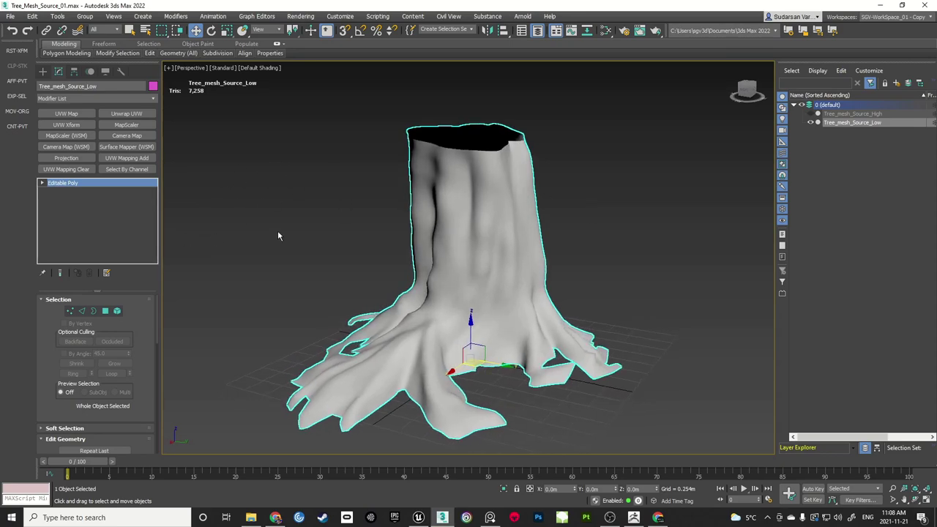
pyautogui.click(21, 96)
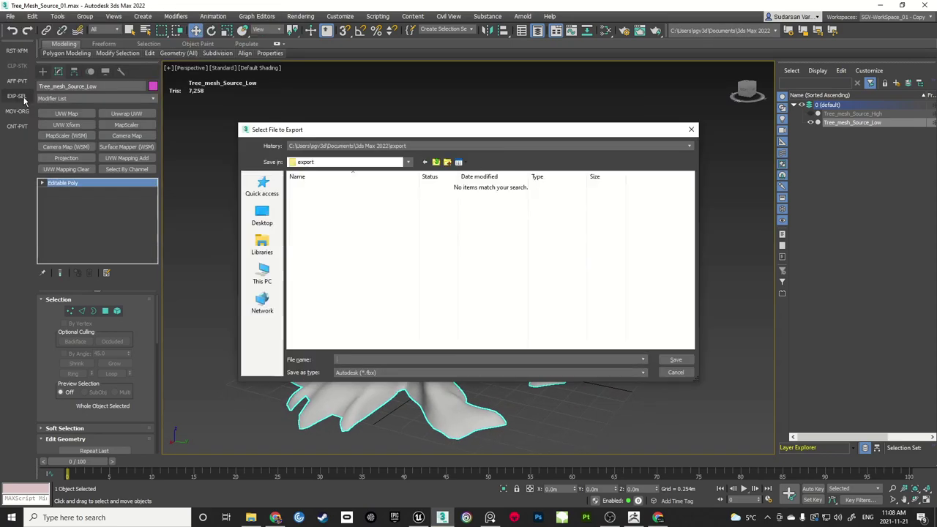
pyautogui.rightClick(359, 214)
pyautogui.click(399, 322)
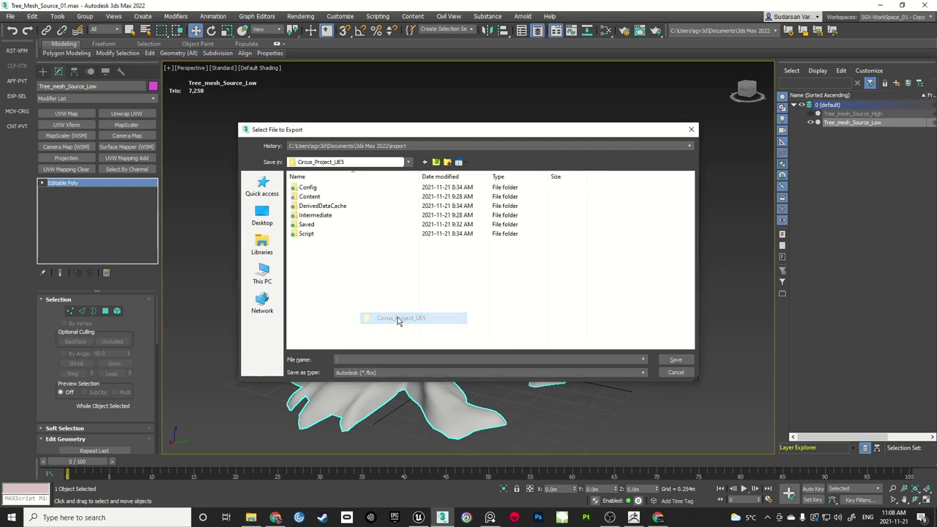
# Browse the export location through Content, Textures, Vegetation and Trees to the Tree_Stump folder
pyautogui.doubleClick(310, 197)
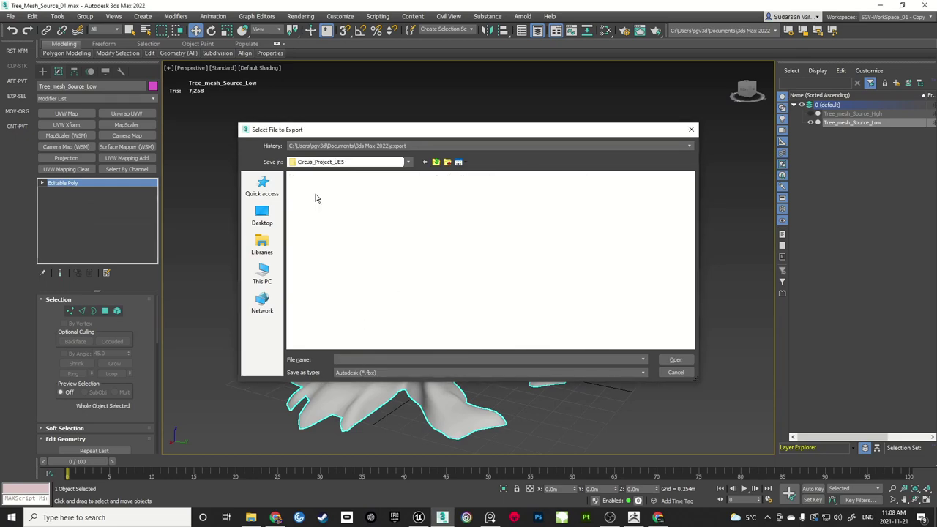
pyautogui.doubleClick(309, 280)
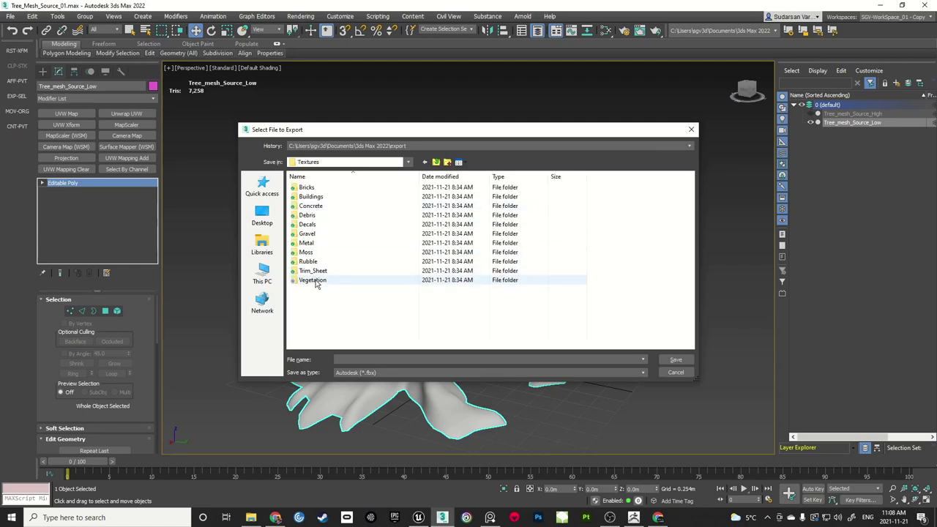
pyautogui.doubleClick(310, 280)
pyautogui.doubleClick(306, 188)
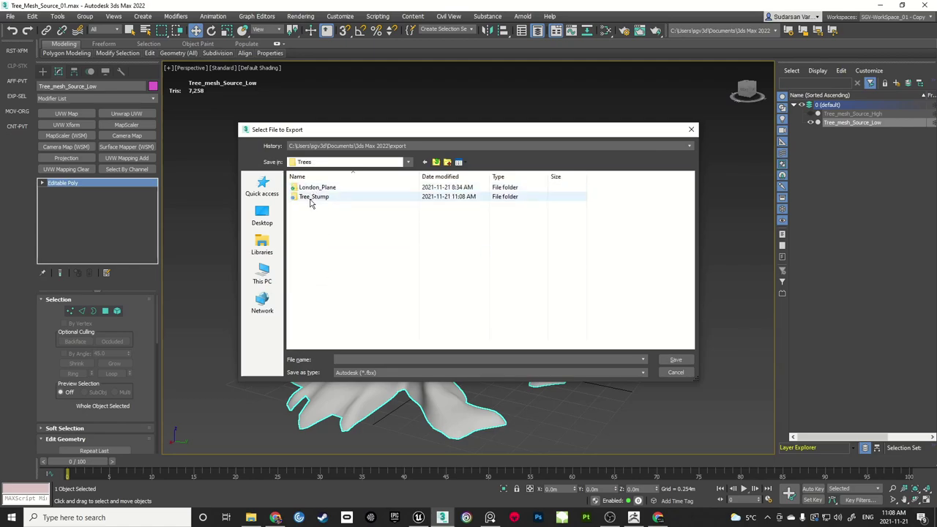
pyautogui.doubleClick(311, 197)
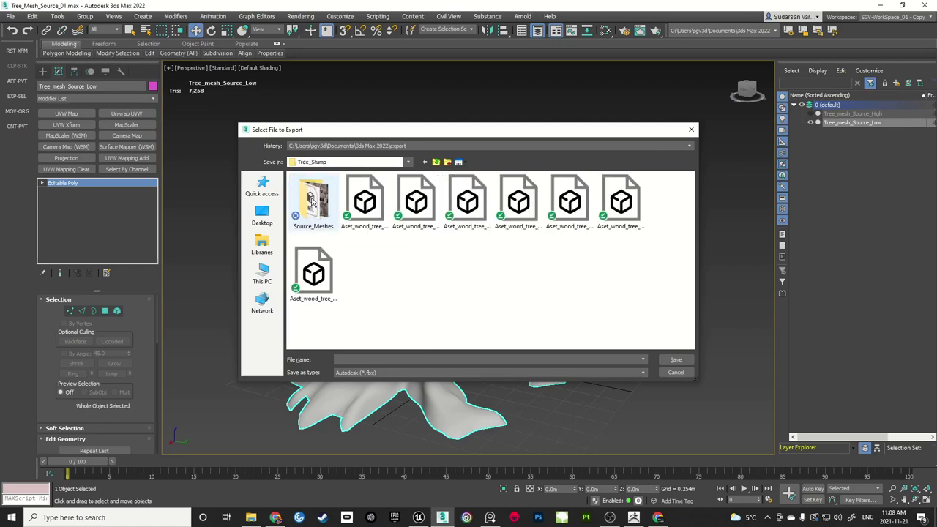
# Create a folder named Substance inside Tree_Stump and open it
pyautogui.click(448, 162)
pyautogui.write('Su')
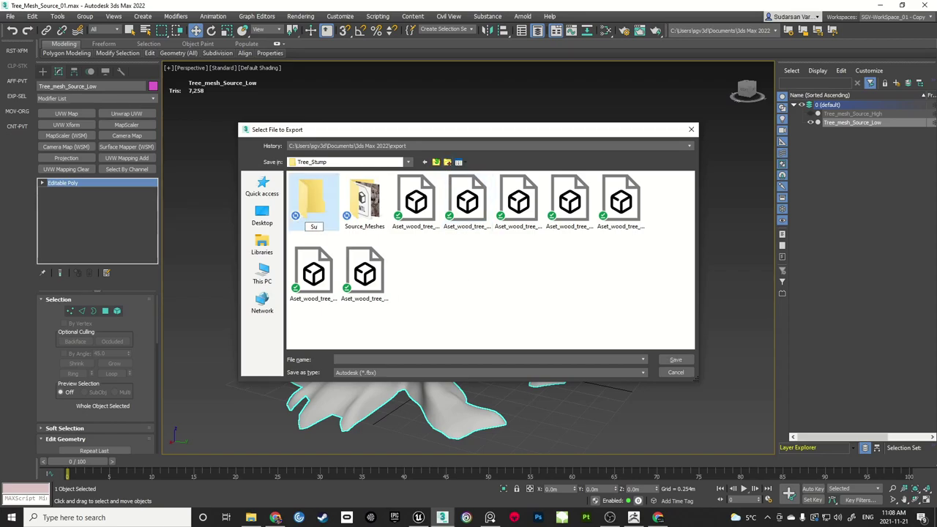
pyautogui.write('sstance')
pyautogui.click(463, 282)
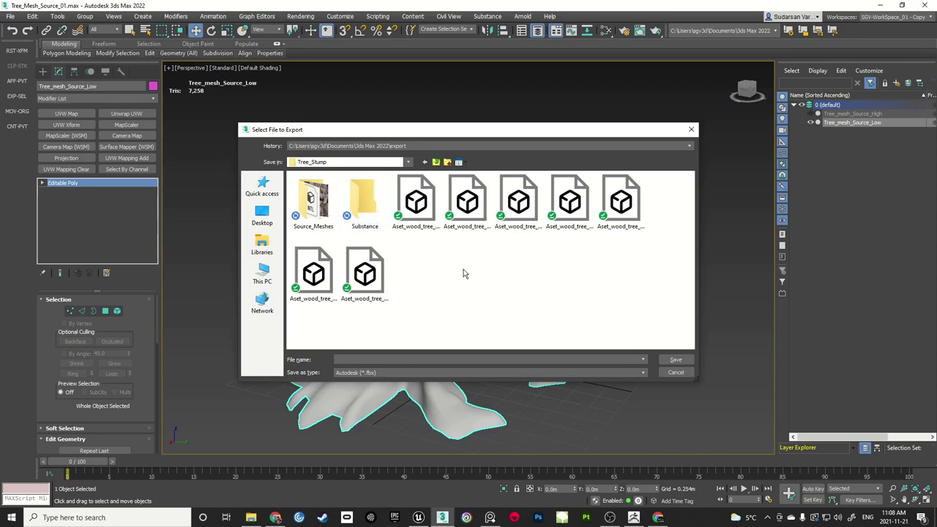
pyautogui.doubleClick(372, 207)
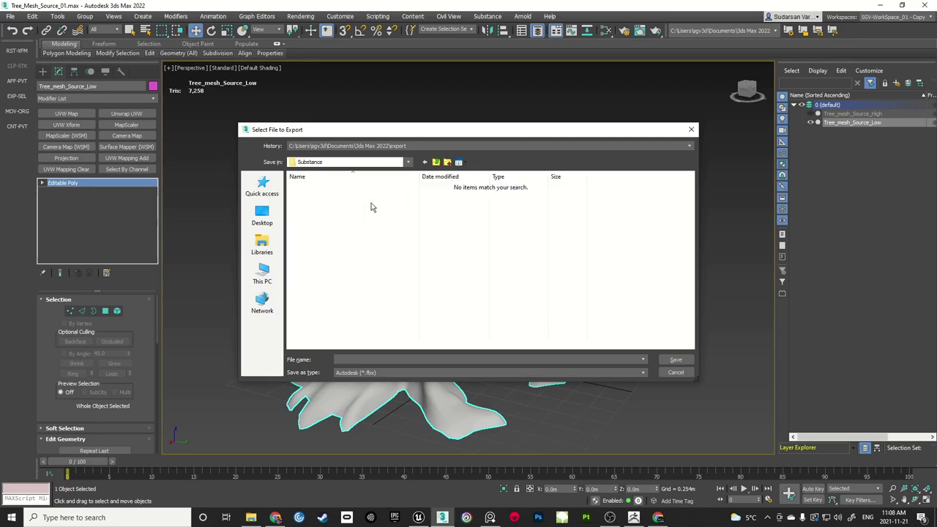
# Create a Mesh_For_Bake folder inside Substance and open it as the export location
pyautogui.click(448, 163)
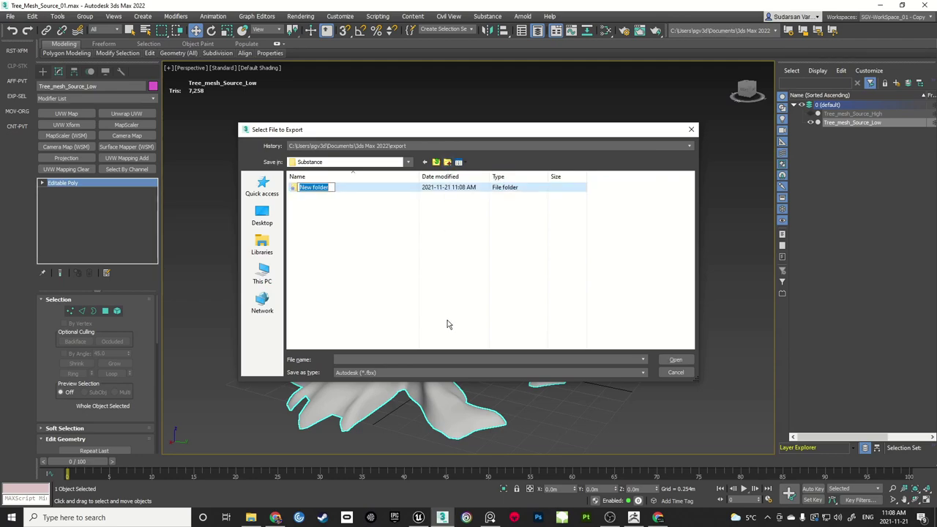
pyautogui.write('Mesh_For_Bake')
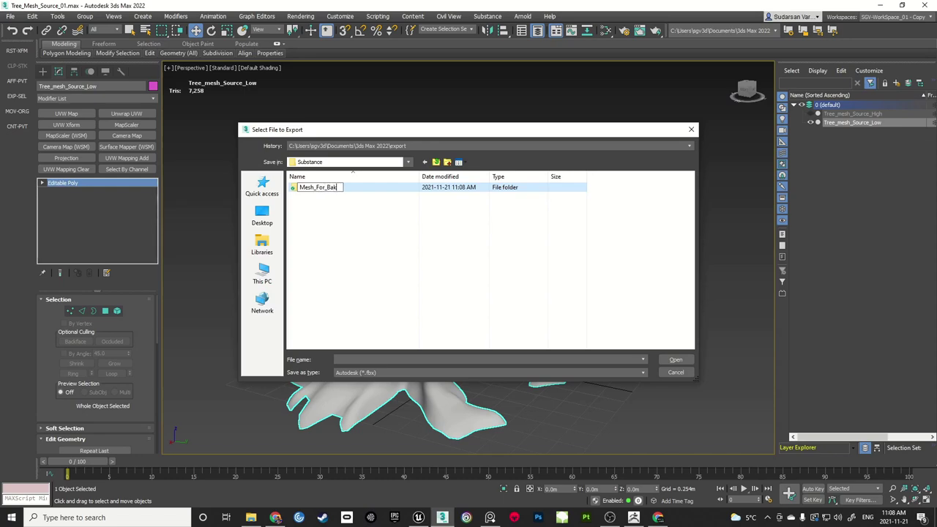
pyautogui.press('Return')
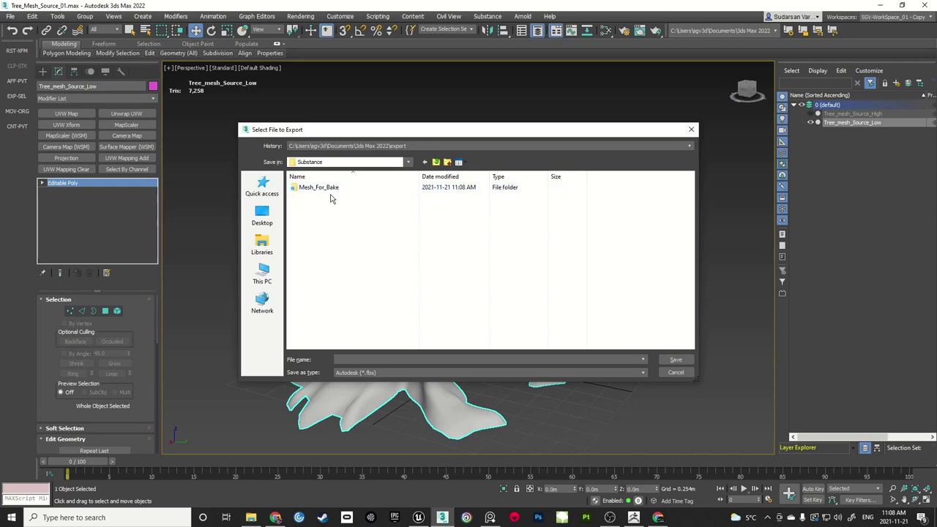
pyautogui.doubleClick(329, 188)
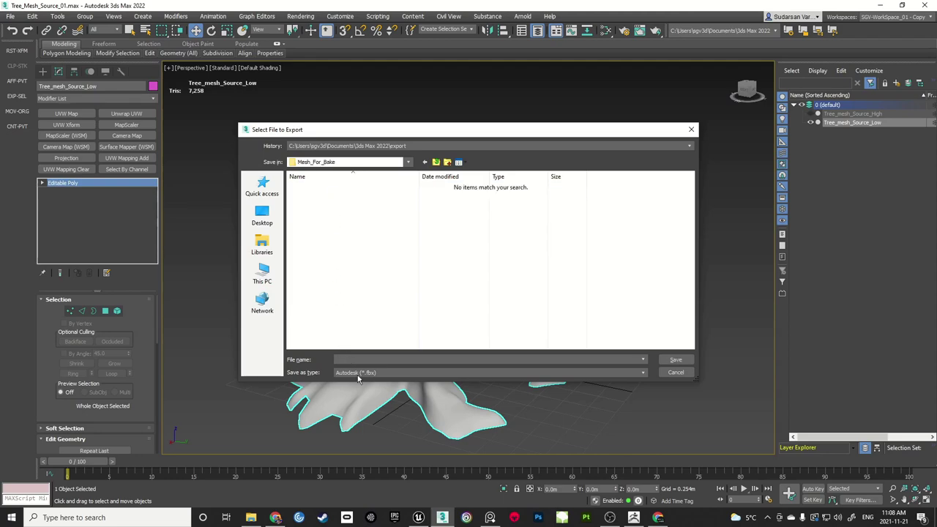
# Set the export file type to OBJ and save the low-poly stump in Mesh_For_Bake
pyautogui.click(358, 373)
pyautogui.click(388, 454)
pyautogui.press('Return')
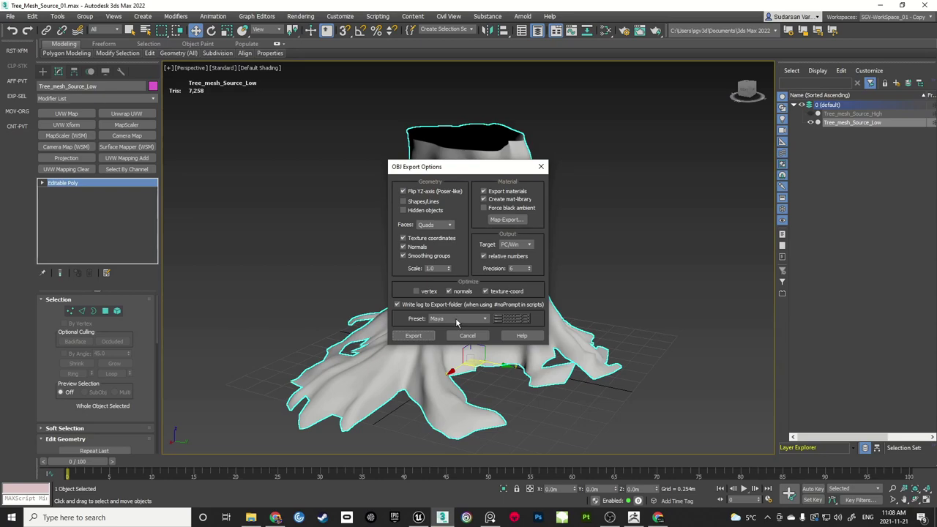
# Turn off Flip YZ-axis, Create mat-library and Export materials, then run the OBJ export and finish it
pyautogui.click(404, 191)
pyautogui.click(484, 199)
pyautogui.click(483, 191)
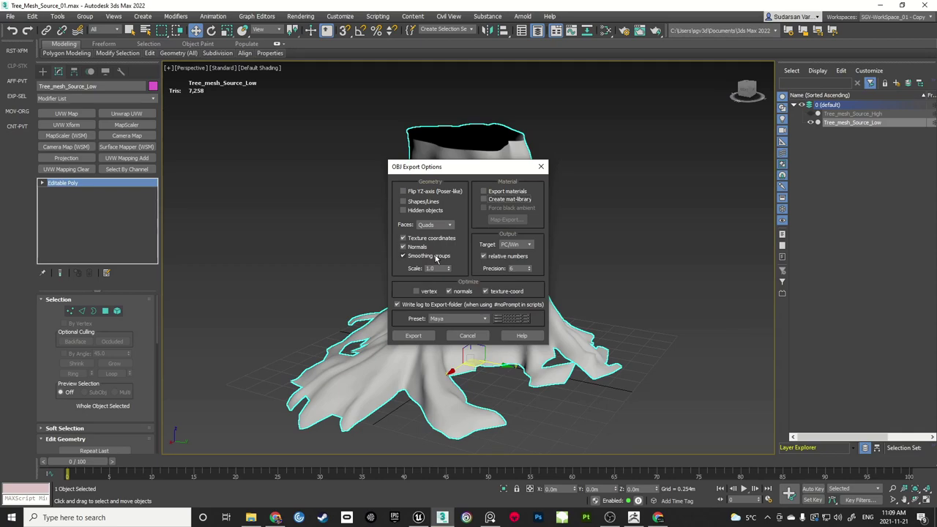
pyautogui.click(416, 336)
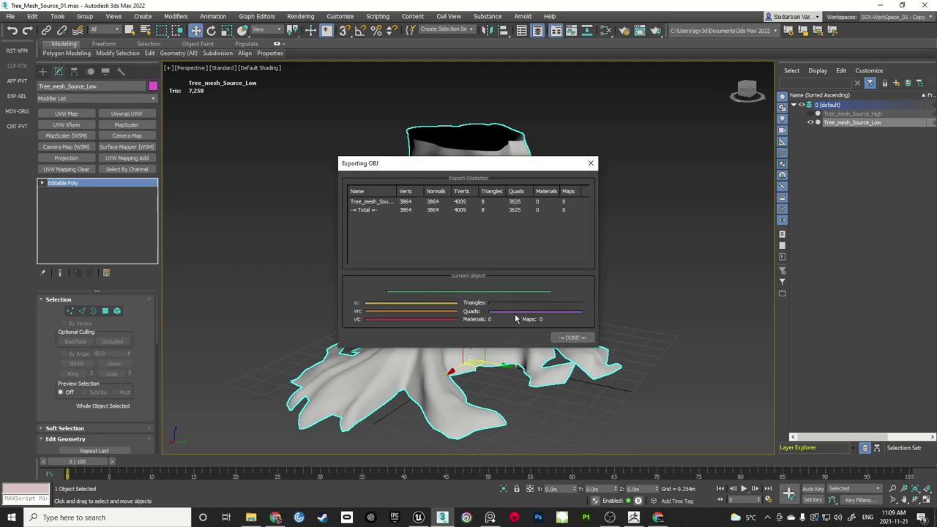
pyautogui.click(572, 338)
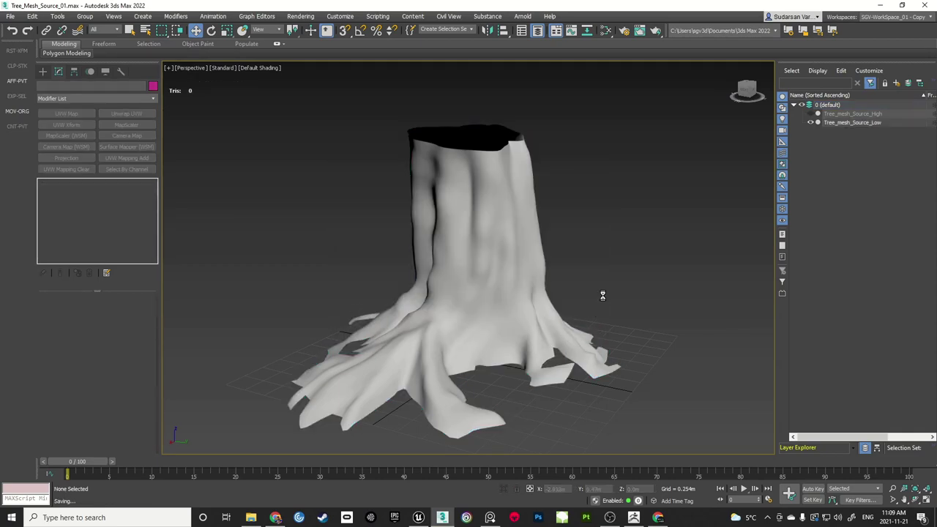
# Hide the low-poly stump, then show and select Tree_mesh_Source_High
pyautogui.click(811, 123)
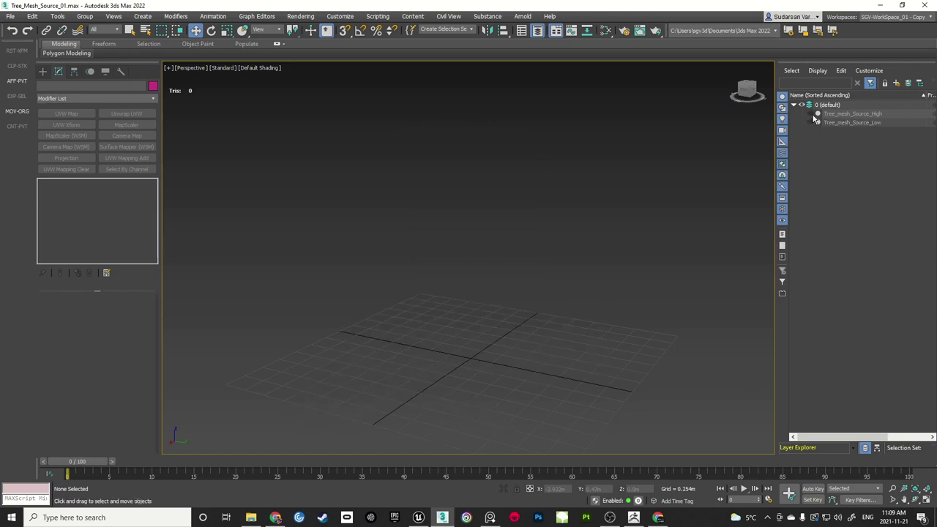
pyautogui.click(811, 115)
pyautogui.click(831, 114)
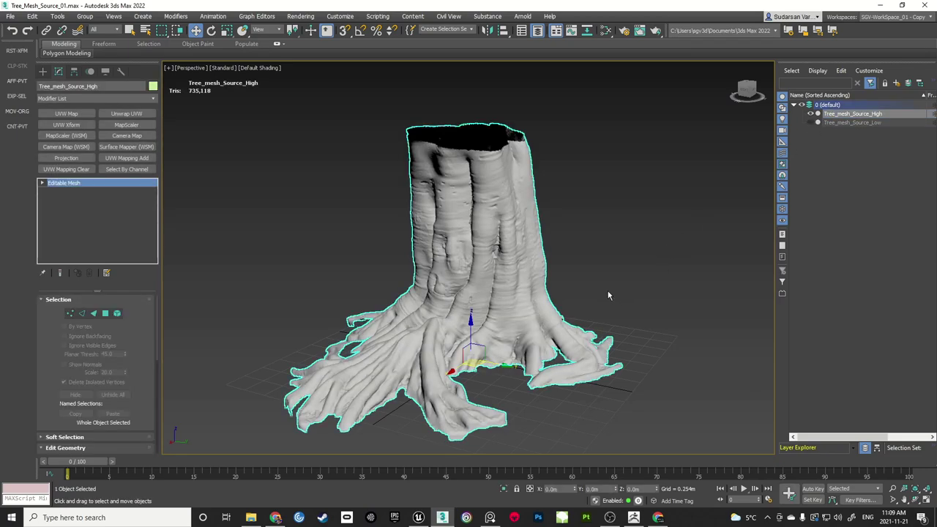
# Launch Substance 3D Designer and return to the high-poly stump in 3ds Max
pyautogui.click(12, 518)
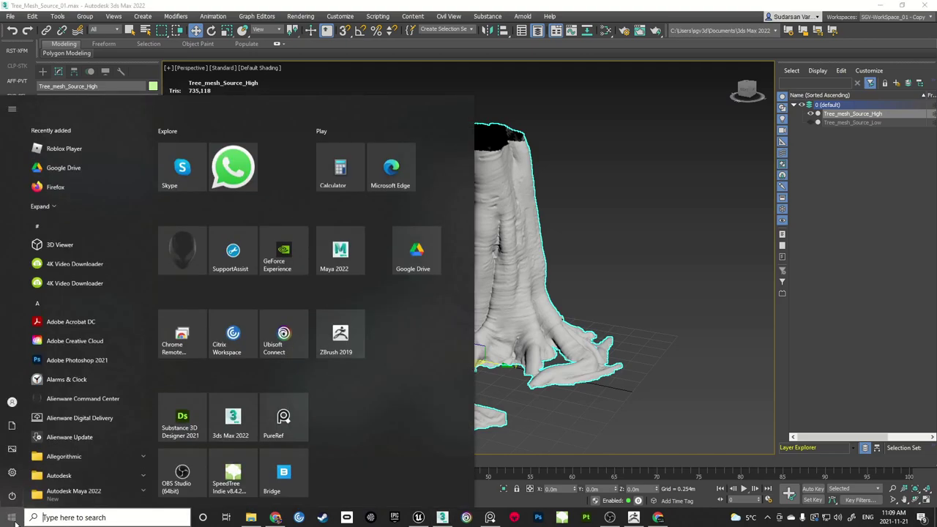
pyautogui.click(182, 375)
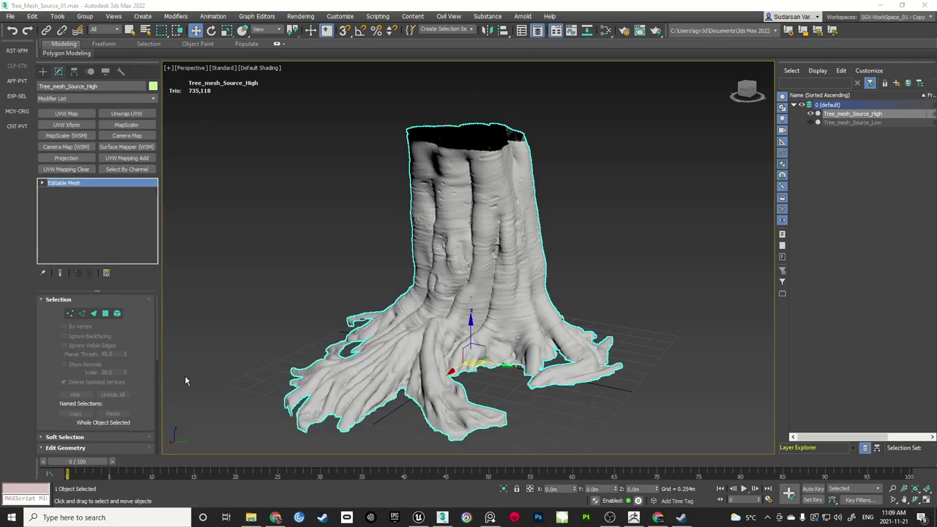
pyautogui.click(613, 299)
pyautogui.moveTo(629, 272); pyautogui.dragTo(616, 275, button='middle')
pyautogui.click(518, 272)
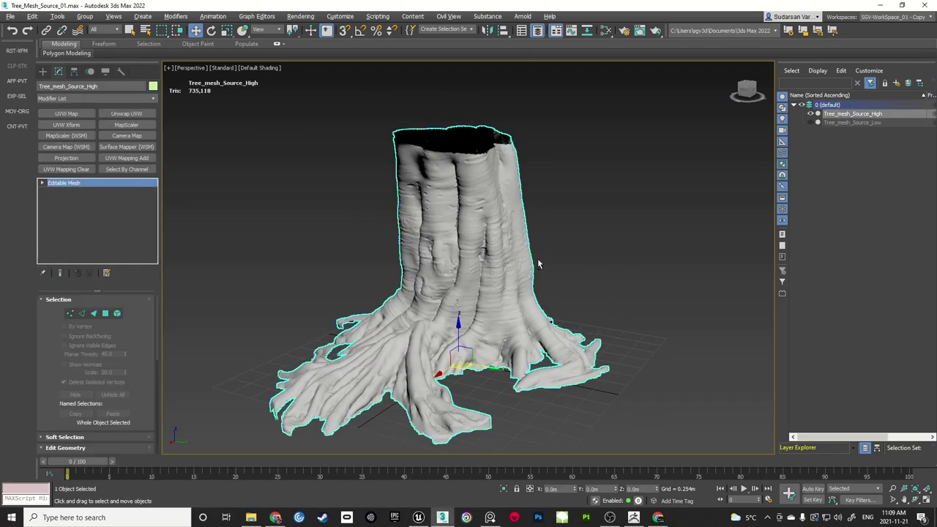
# Start an OBJ export of the selected high-poly stump and save it in Mesh_For_Bake as Tree_Bake_High
pyautogui.click(17, 96)
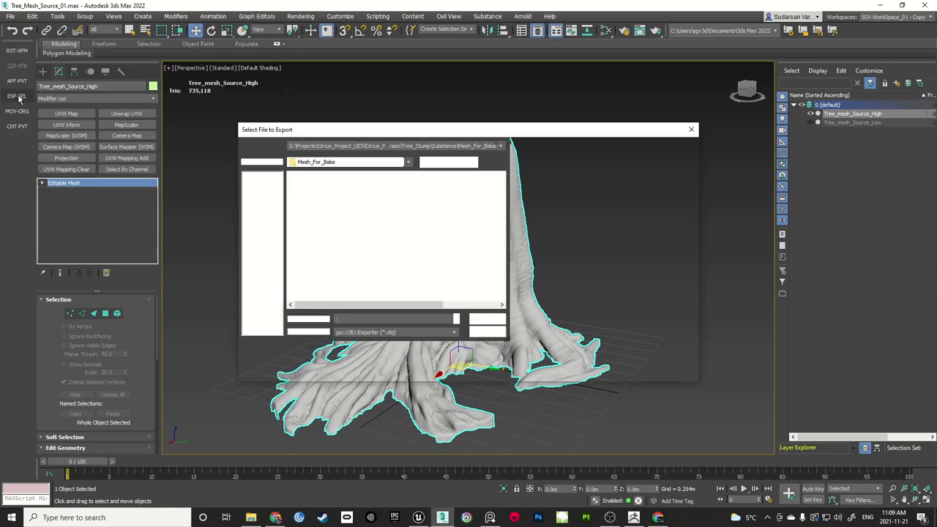
pyautogui.click(313, 201)
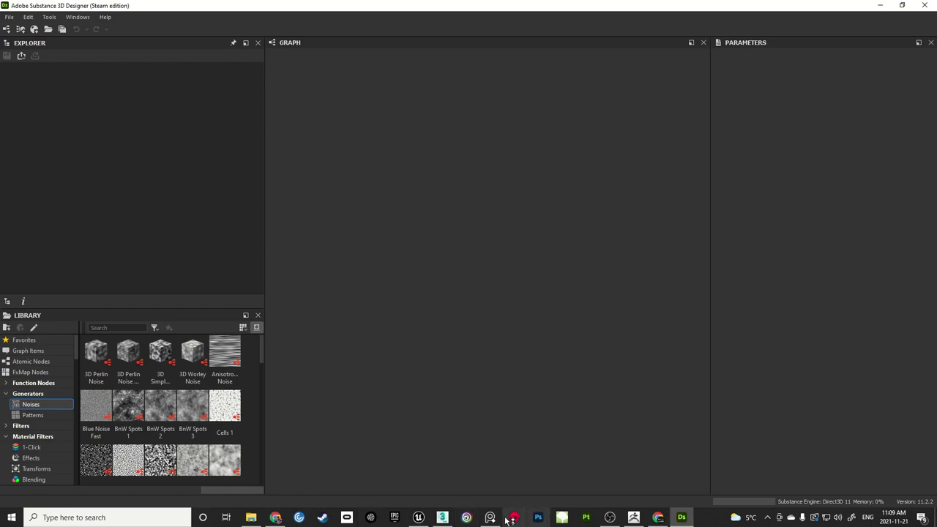
pyautogui.click(442, 517)
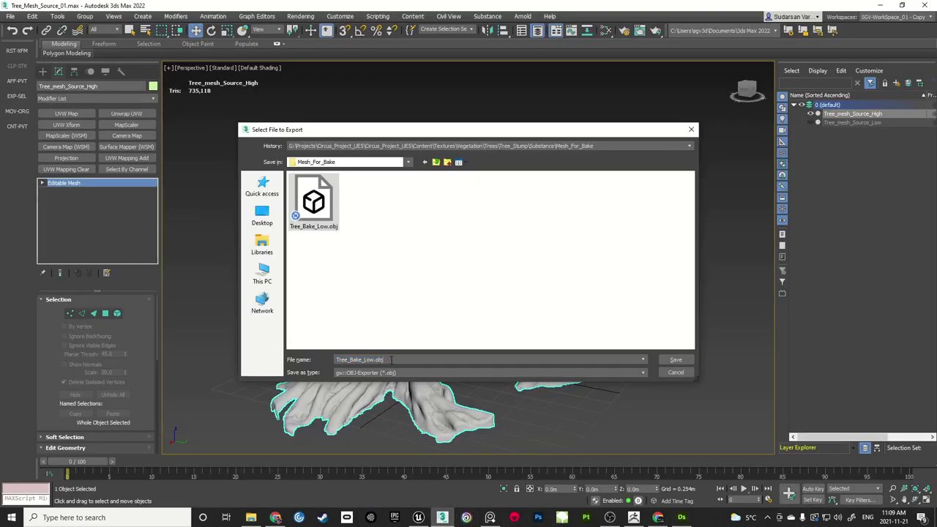
pyautogui.press('BackSpace')
pyautogui.press('BackSpace')
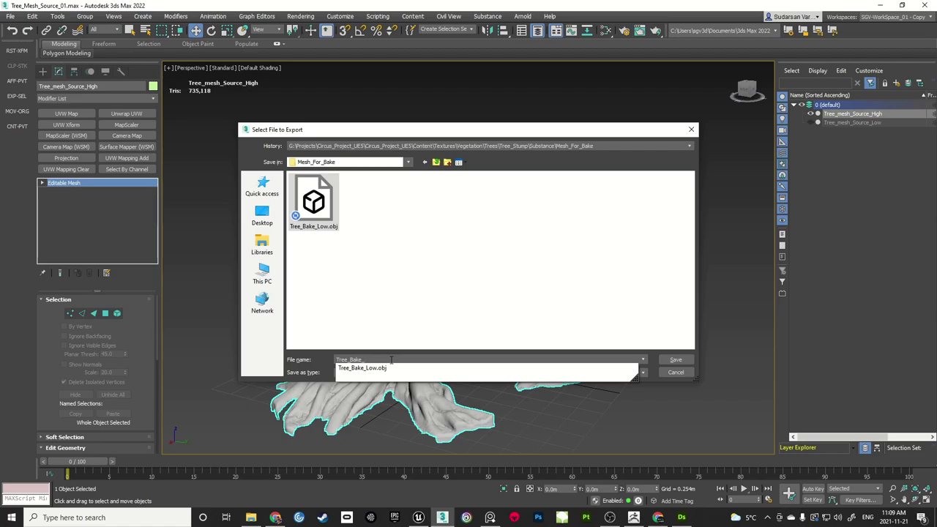
pyautogui.write('High')
pyautogui.press('Return')
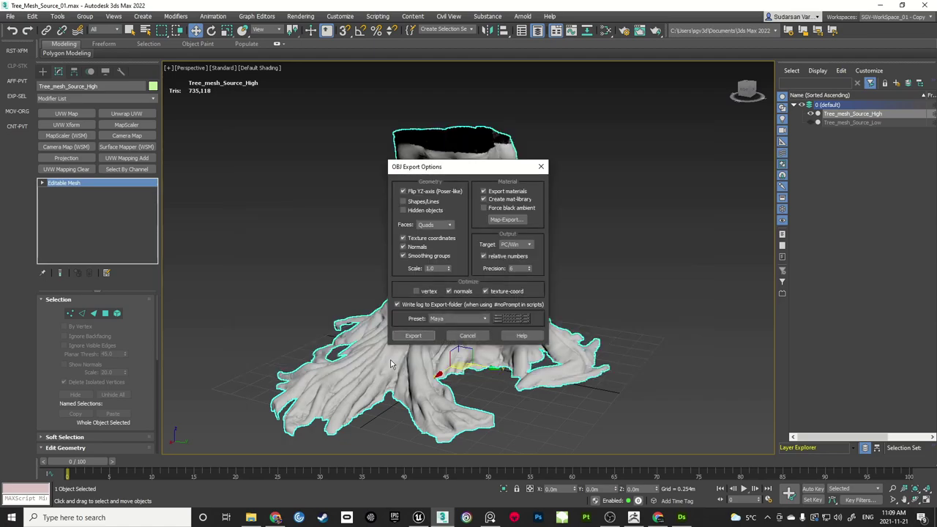
# Turn off Flip YZ-axis and Create mat-library, run the OBJ export of the high-poly stump, finish it and deselect the mesh
pyautogui.click(402, 191)
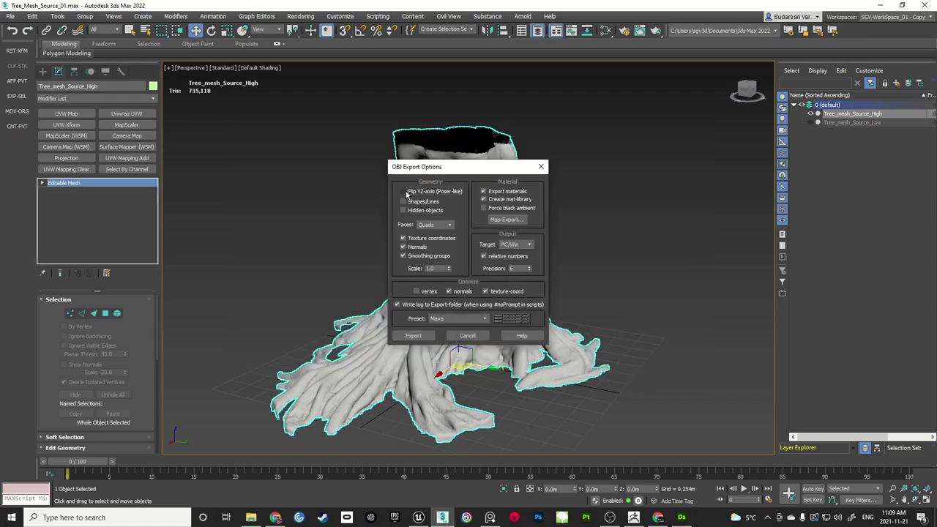
pyautogui.click(485, 200)
pyautogui.click(425, 336)
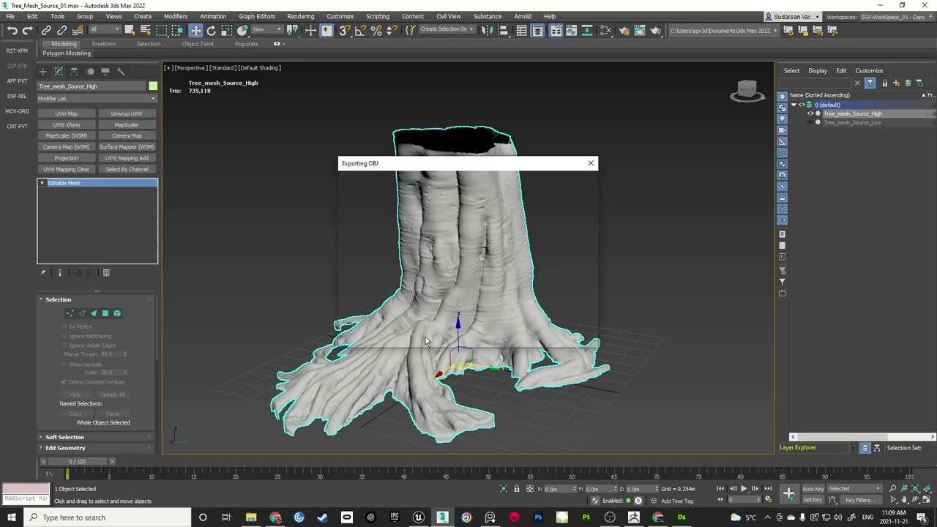
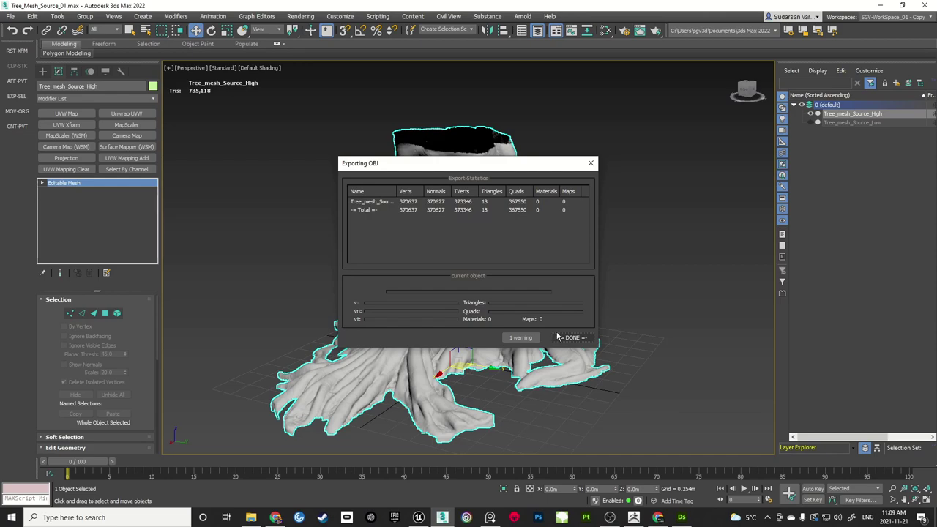
pyautogui.click(572, 337)
pyautogui.click(643, 314)
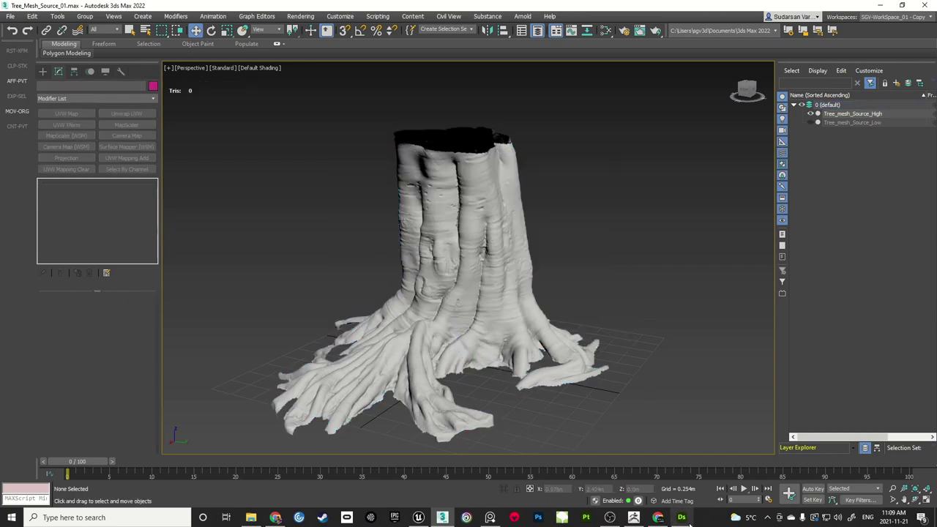
# Switch to Substance 3D Designer and dock the 2D View beneath the Graph view
pyautogui.click(682, 518)
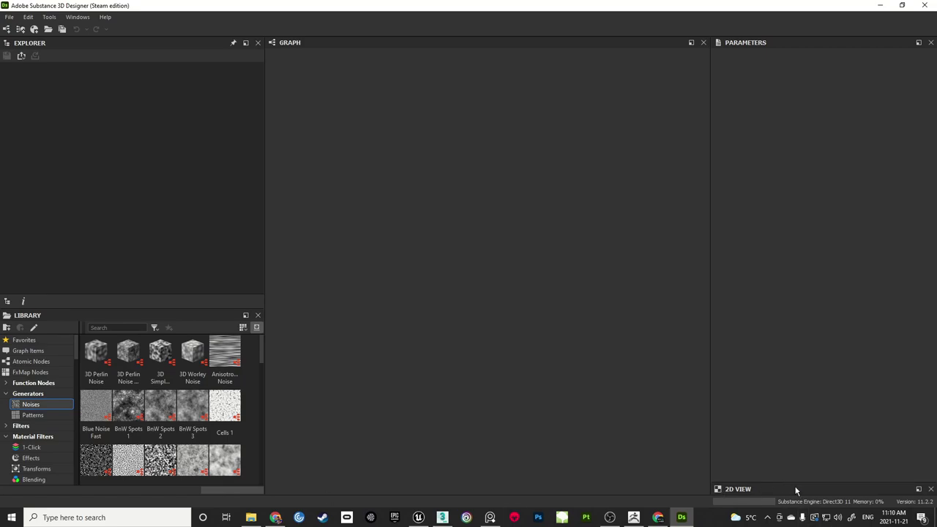
pyautogui.moveTo(797, 490); pyautogui.dragTo(458, 487)
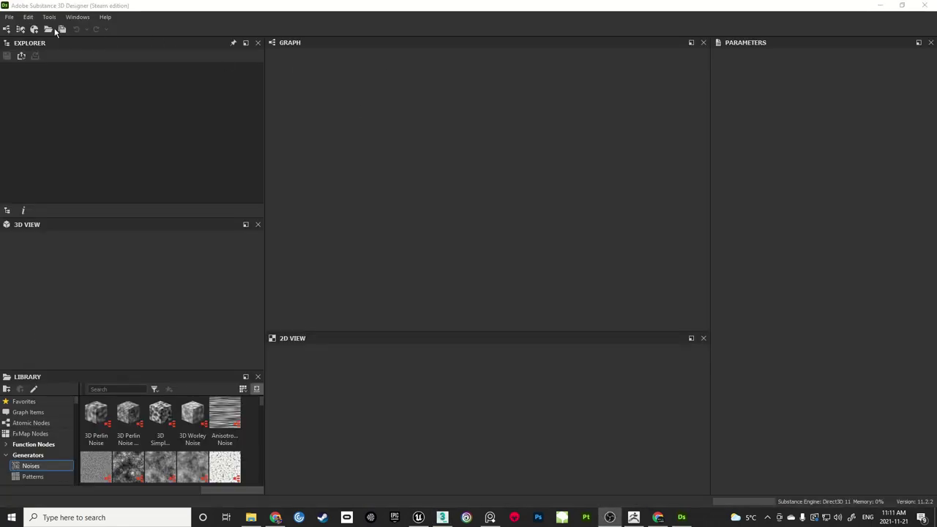
# Start a new package with a Substance graph and set the graph's height to 4096 px
pyautogui.click(8, 16)
pyautogui.moveTo(44, 28)
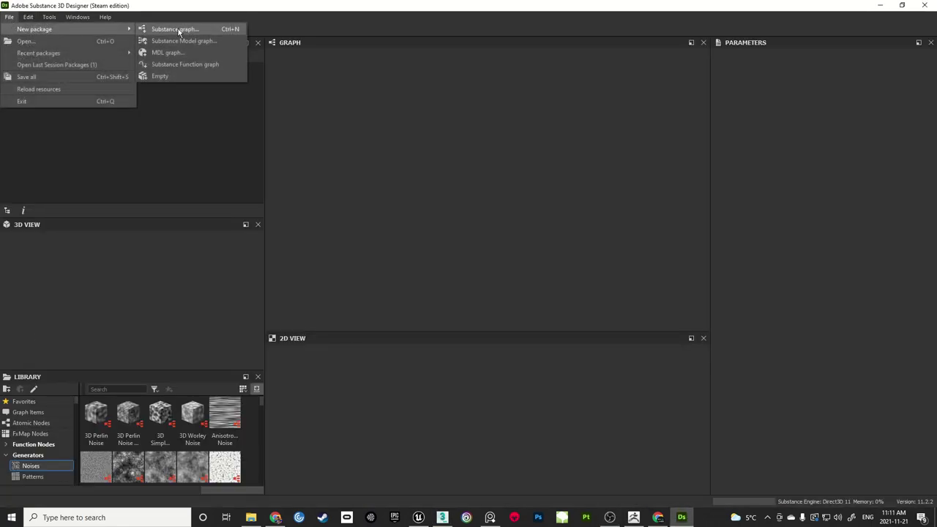
pyautogui.click(179, 30)
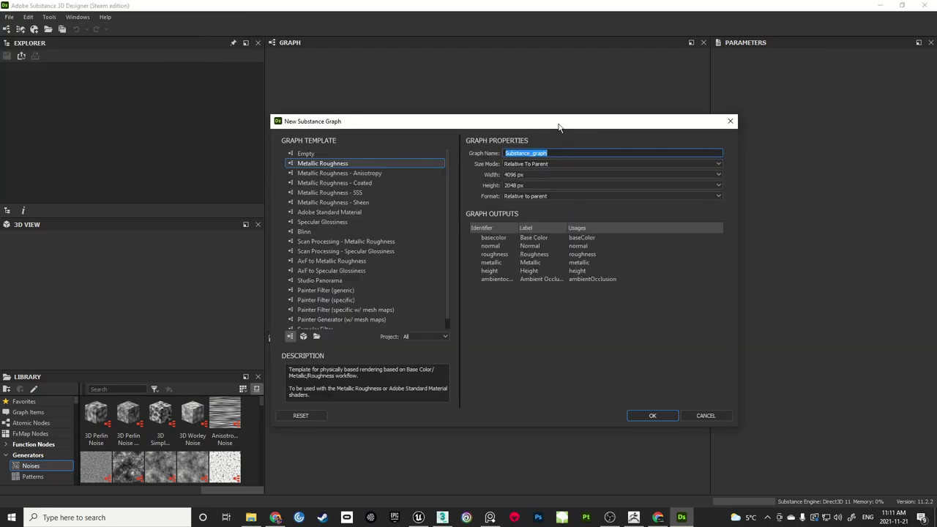
pyautogui.click(555, 185)
pyautogui.click(541, 246)
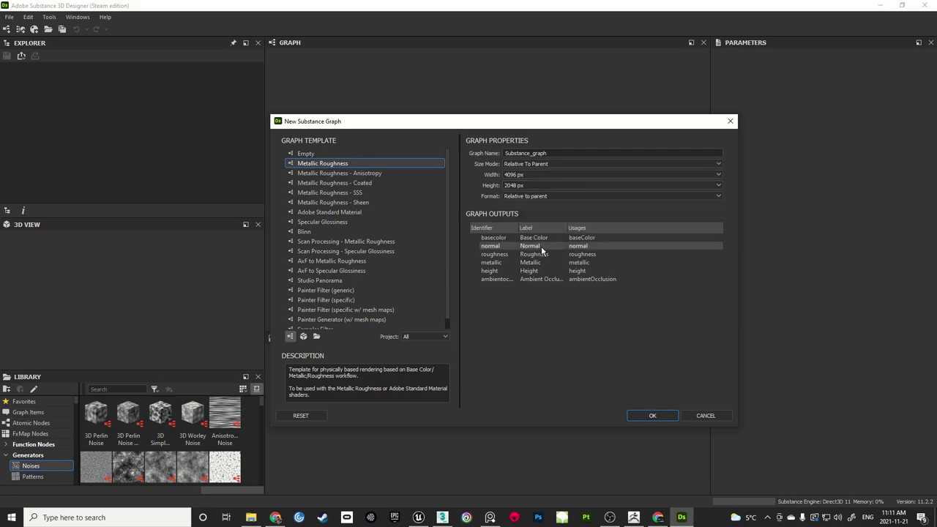
pyautogui.click(548, 185)
pyautogui.click(537, 246)
# Name the graph Tree_bark_01, use the Metallic Roughness template and create it
pyautogui.doubleClick(513, 153)
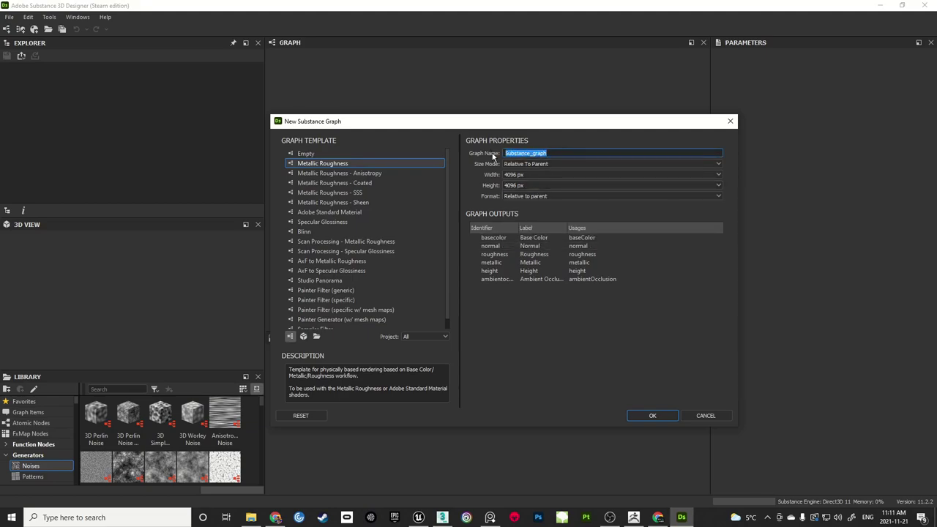
pyautogui.write('Tree_bark_01')
pyautogui.click(336, 165)
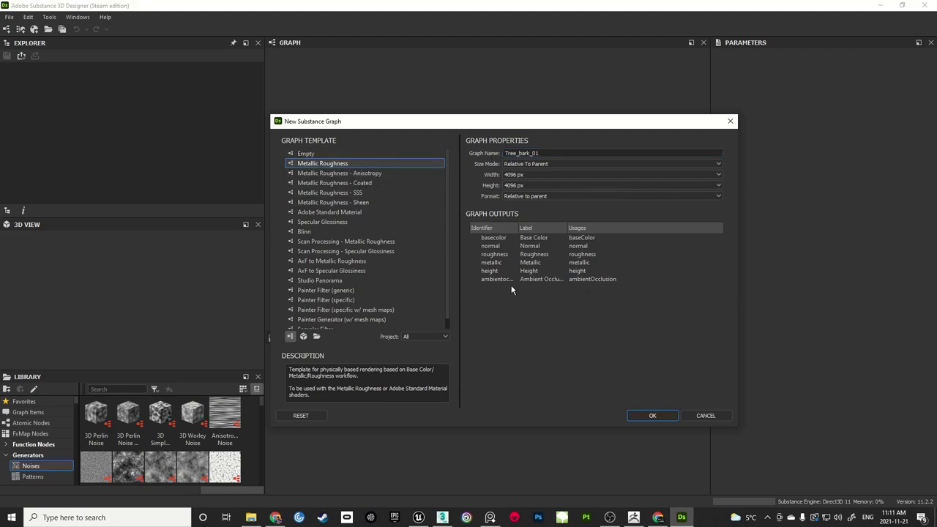
pyautogui.click(654, 416)
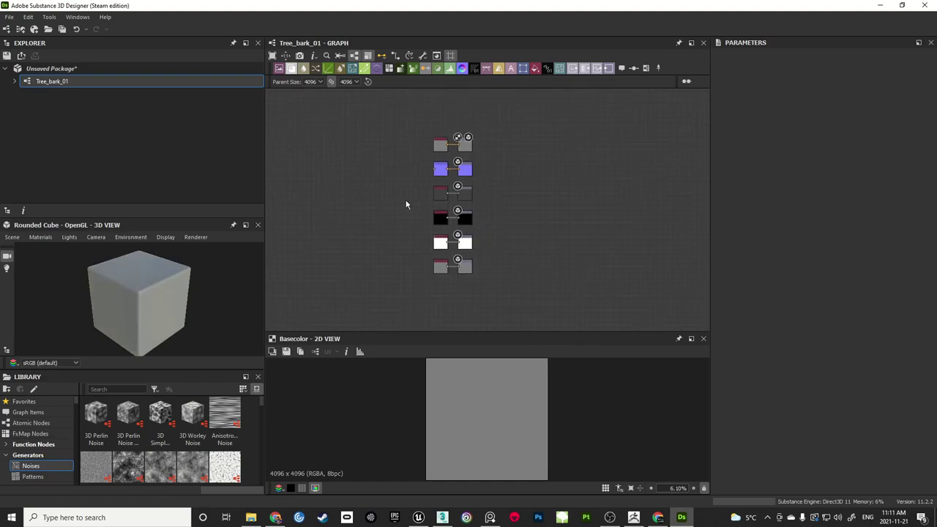
# Save the unsaved package as Tree_bark_01.sbs in the Vegetation/Trees/Tree_Stump folder
pyautogui.scroll(2, 439, 209)
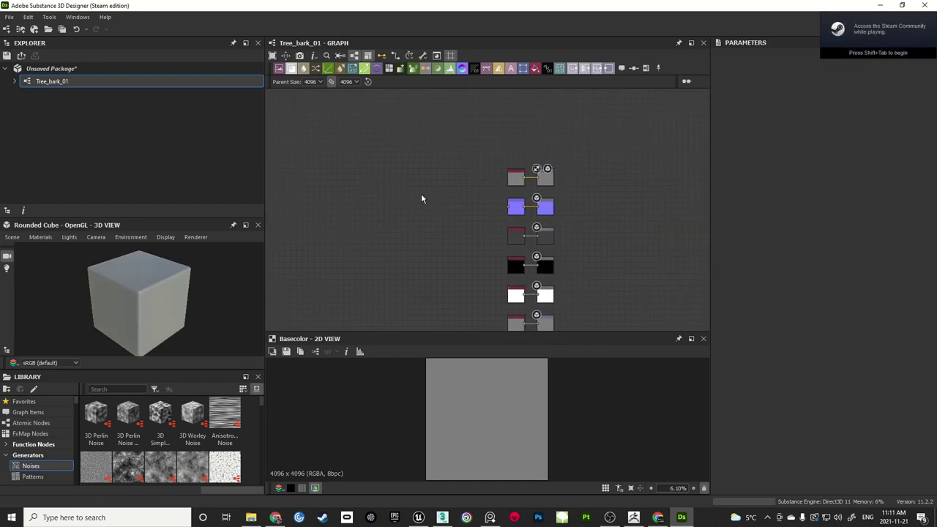
pyautogui.rightClick(61, 69)
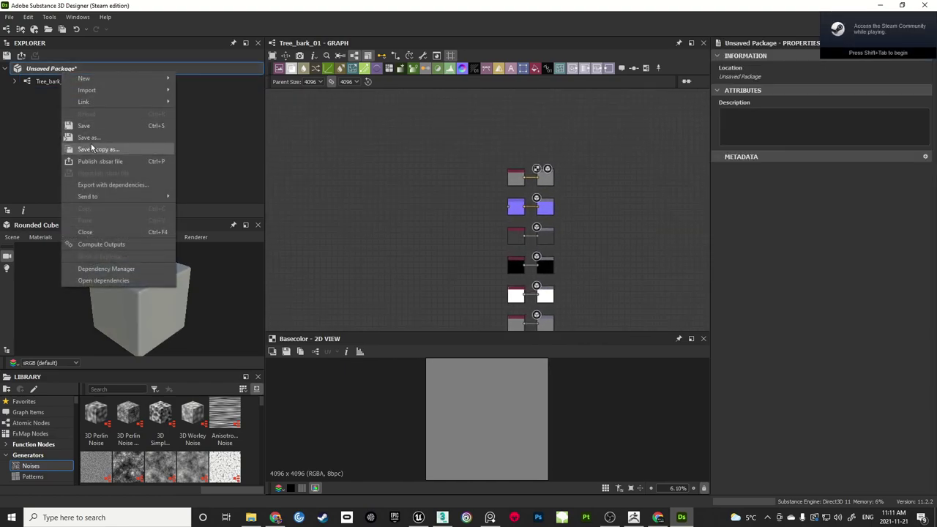
pyautogui.click(89, 140)
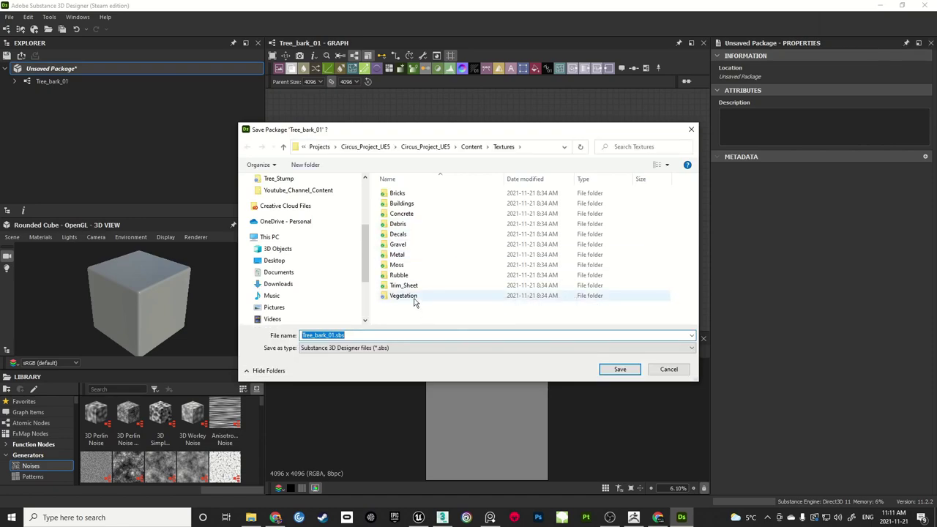
pyautogui.doubleClick(410, 296)
pyautogui.doubleClick(407, 196)
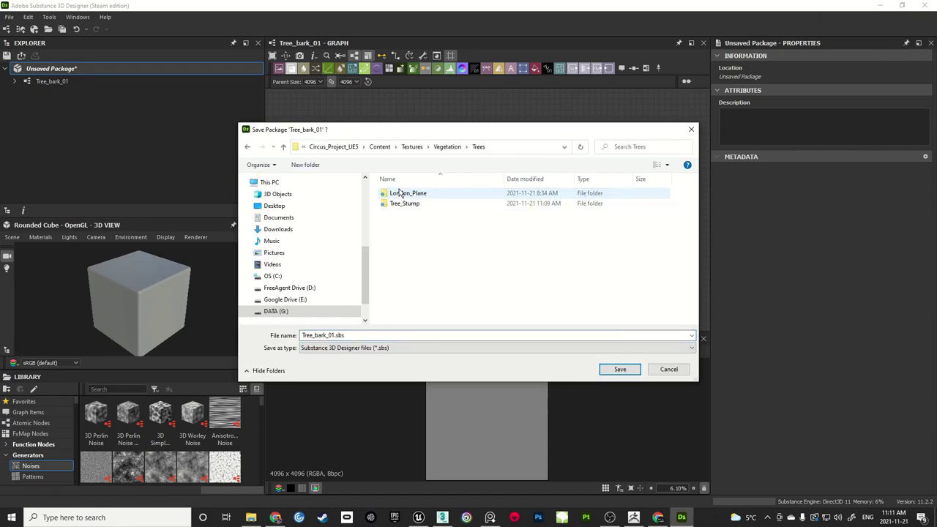
pyautogui.doubleClick(393, 203)
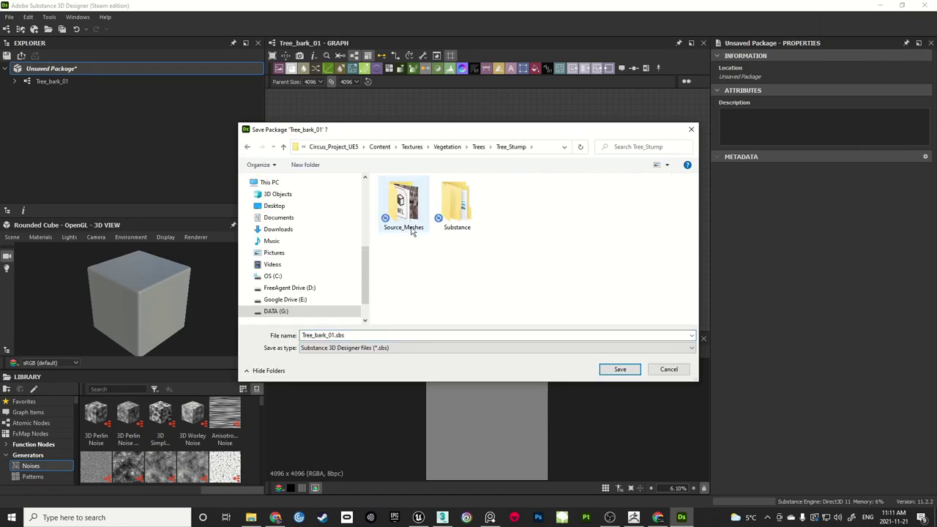
pyautogui.click(393, 335)
pyautogui.click(388, 336)
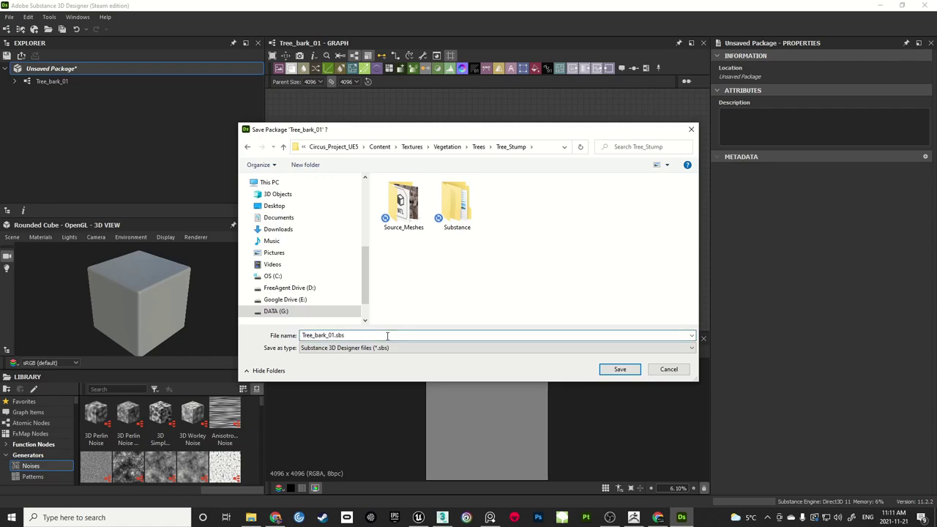
pyautogui.click(619, 370)
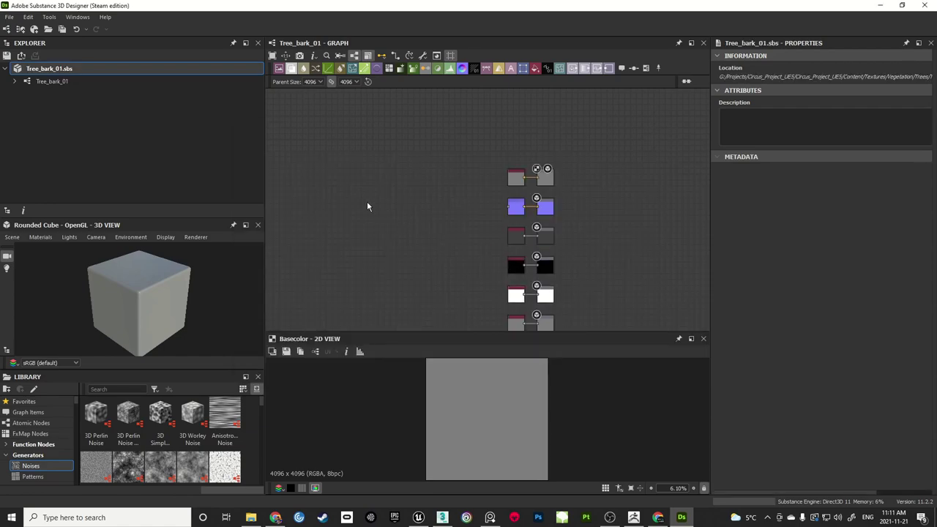
pyautogui.rightClick(58, 68)
pyautogui.moveTo(83, 102)
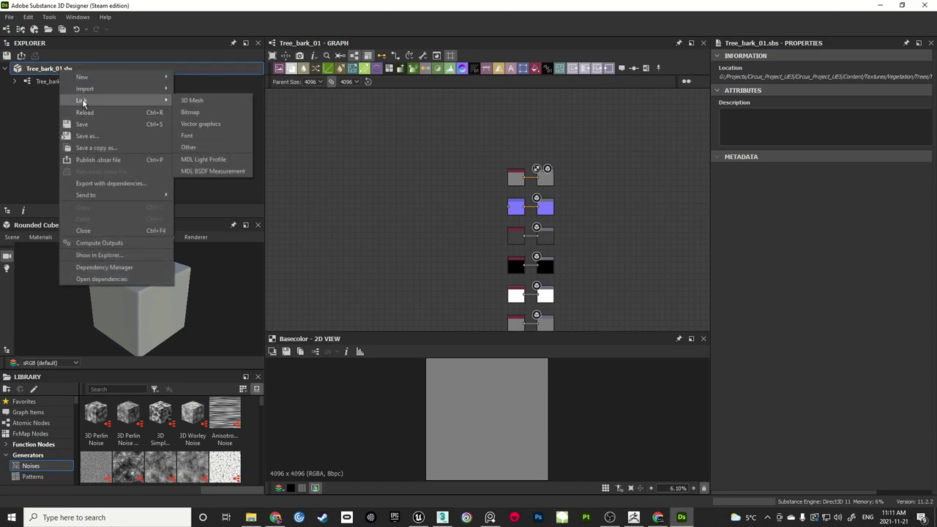
pyautogui.click(202, 112)
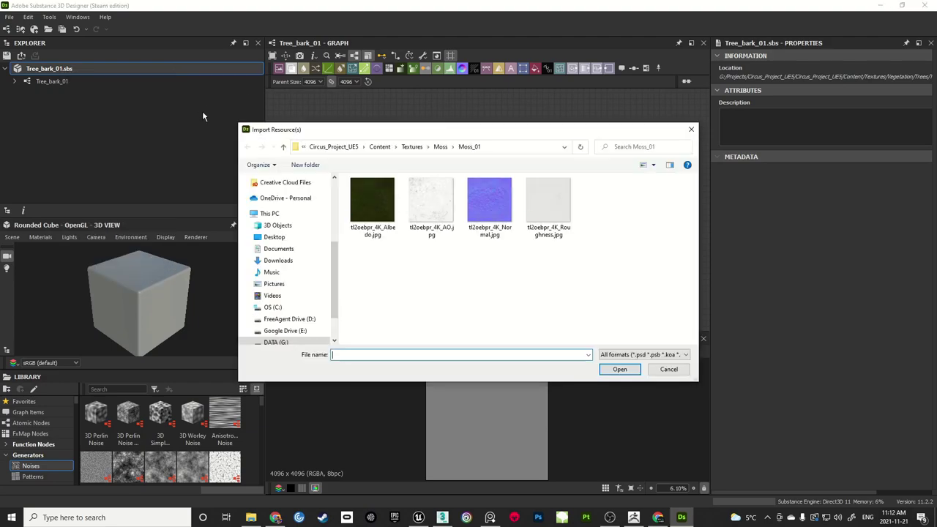
pyautogui.click(691, 130)
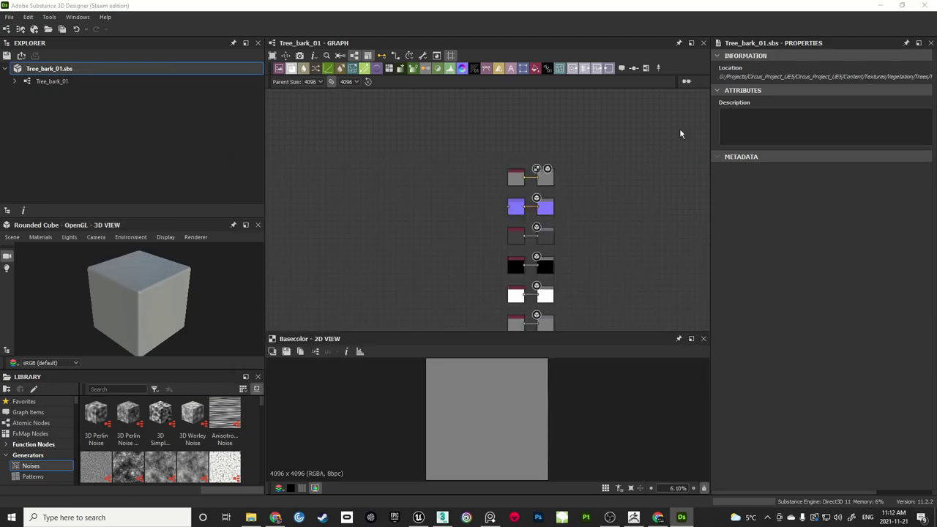
# Link the Tree_Bake_High.obj and Tree_Bake_Low.obj meshes from Tree_Stump/Substance/Mesh_For_Bake into the Tree_bark_01.sbs package
pyautogui.rightClick(60, 69)
pyautogui.moveTo(82, 99)
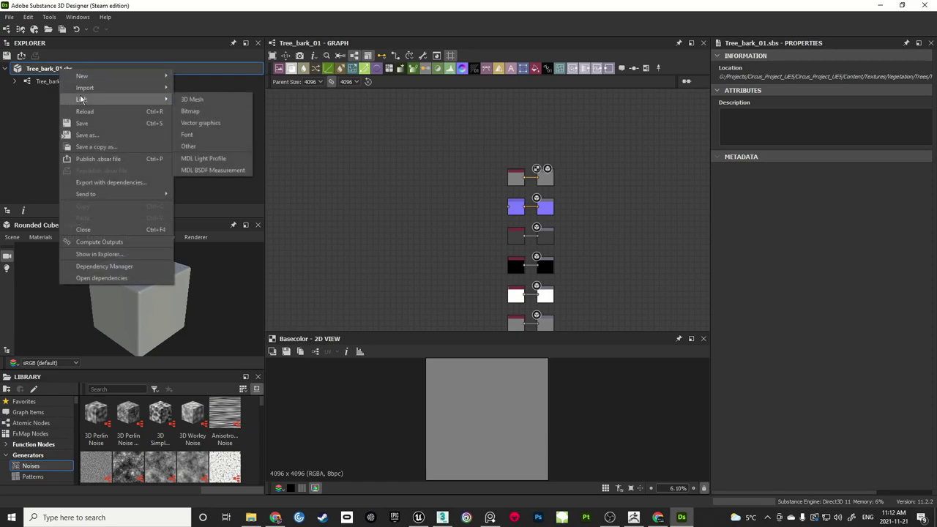
pyautogui.click(198, 111)
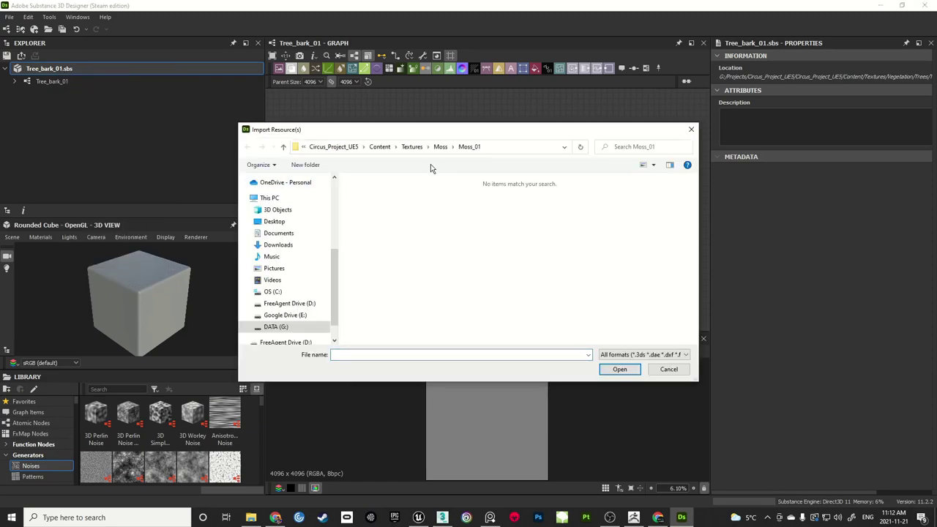
pyautogui.click(414, 149)
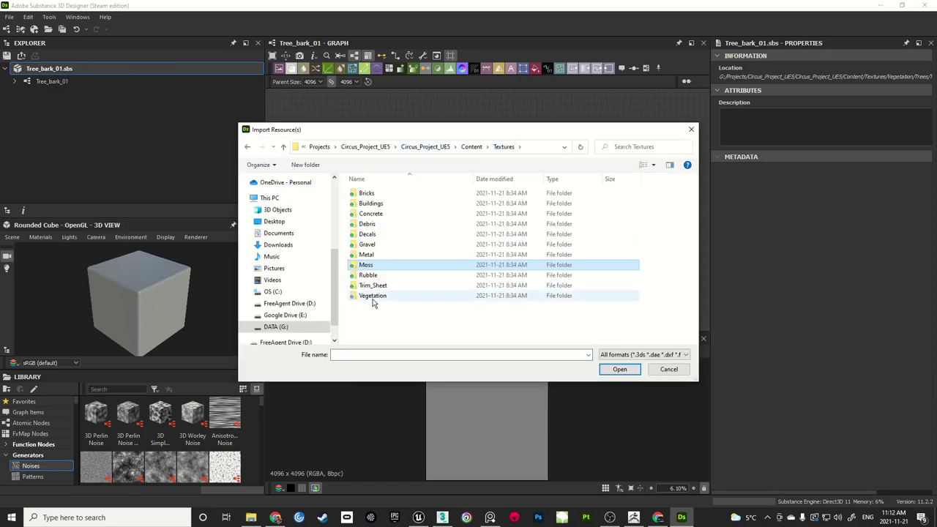
pyautogui.doubleClick(382, 285)
pyautogui.doubleClick(365, 194)
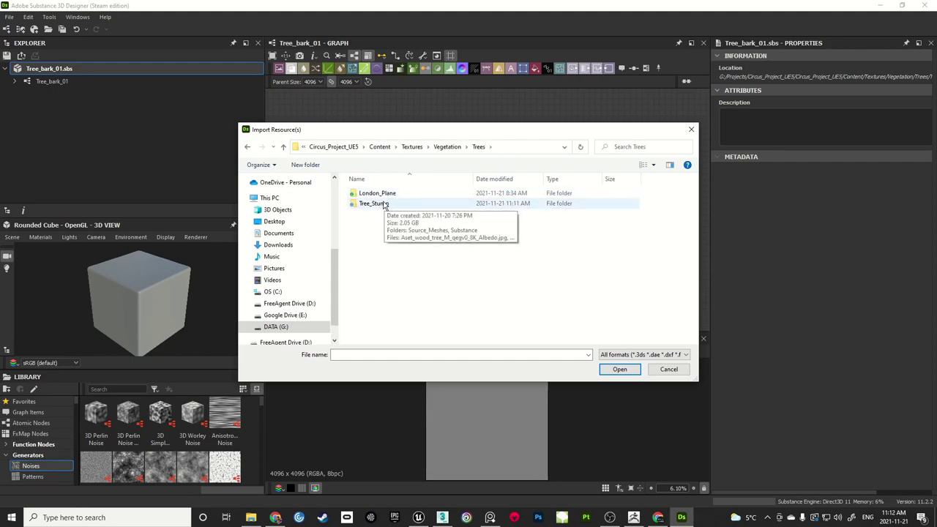
pyautogui.doubleClick(372, 203)
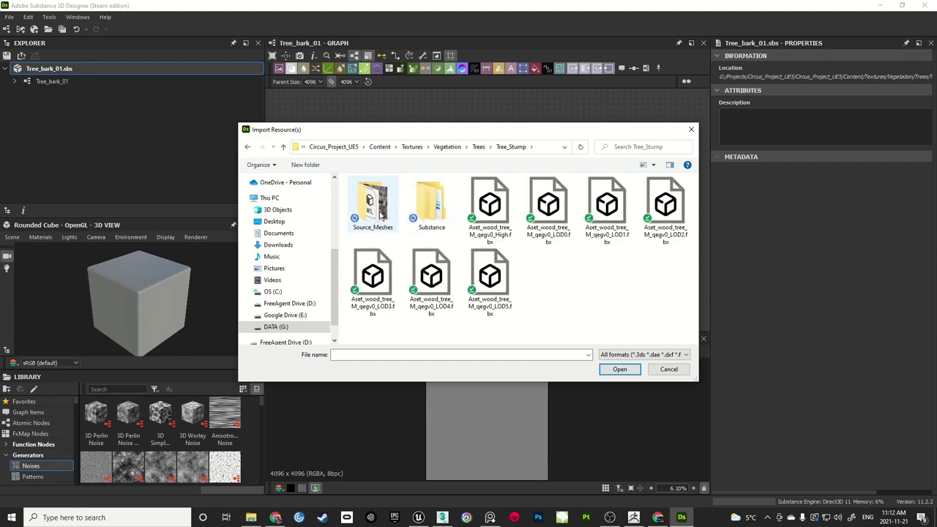
pyautogui.click(435, 212)
pyautogui.doubleClick(435, 213)
pyautogui.doubleClick(389, 195)
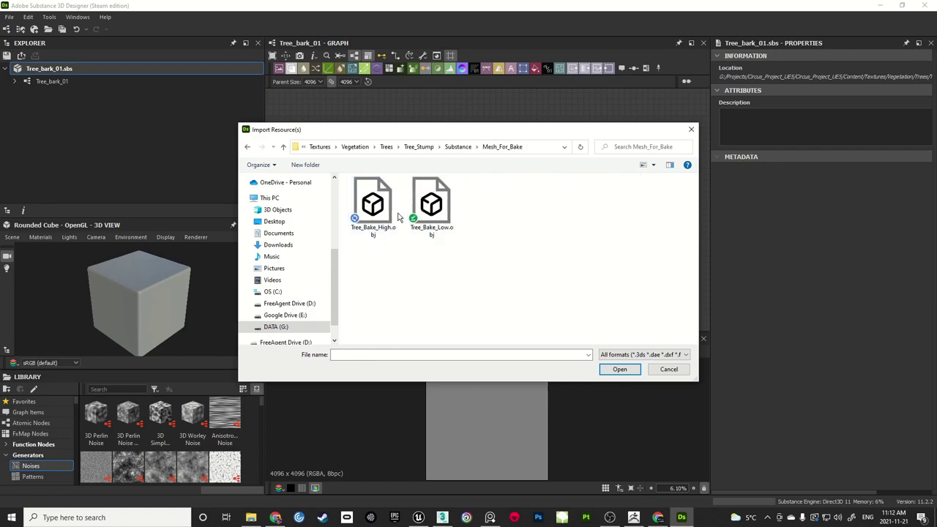
pyautogui.moveTo(399, 250); pyautogui.dragTo(483, 220)
pyautogui.click(628, 374)
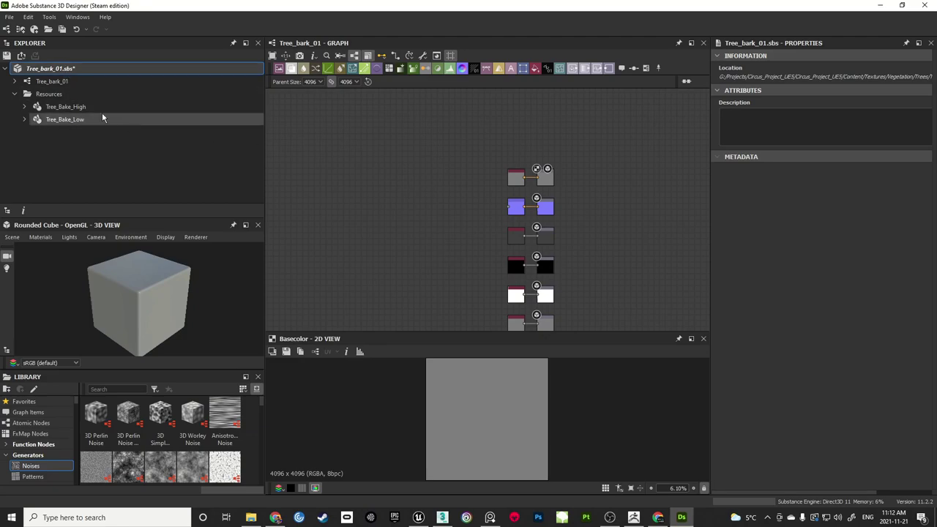
# Link the bitmap Aset_wood_tree_M_qegv0_8K_Albedo.jpg from Vegetation/Trees/Tree_Stump into the package's Resources folder
pyautogui.click(63, 96)
pyautogui.rightClick(63, 95)
pyautogui.moveTo(88, 123)
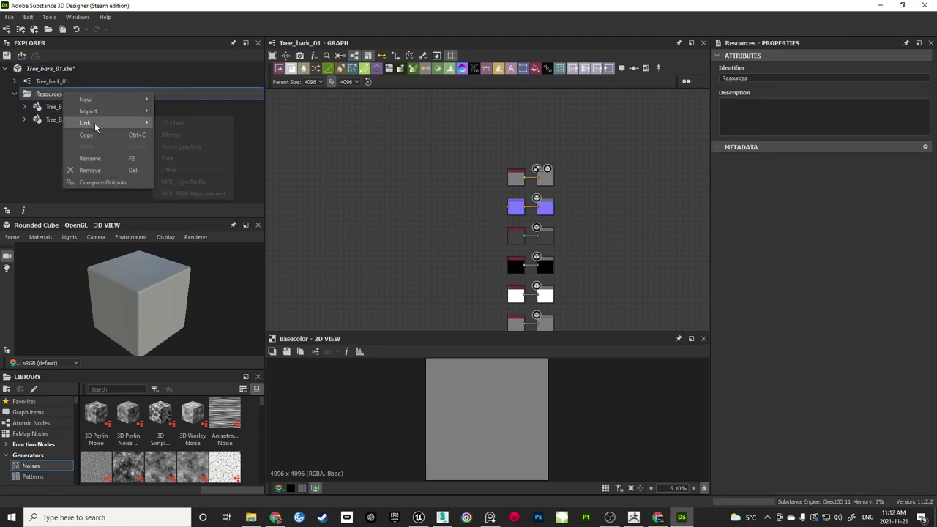
pyautogui.click(185, 137)
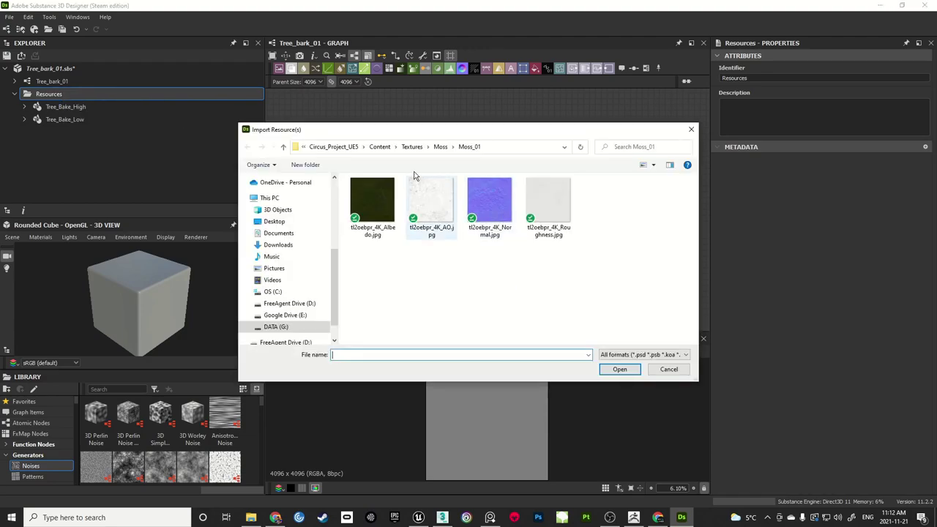
pyautogui.click(413, 148)
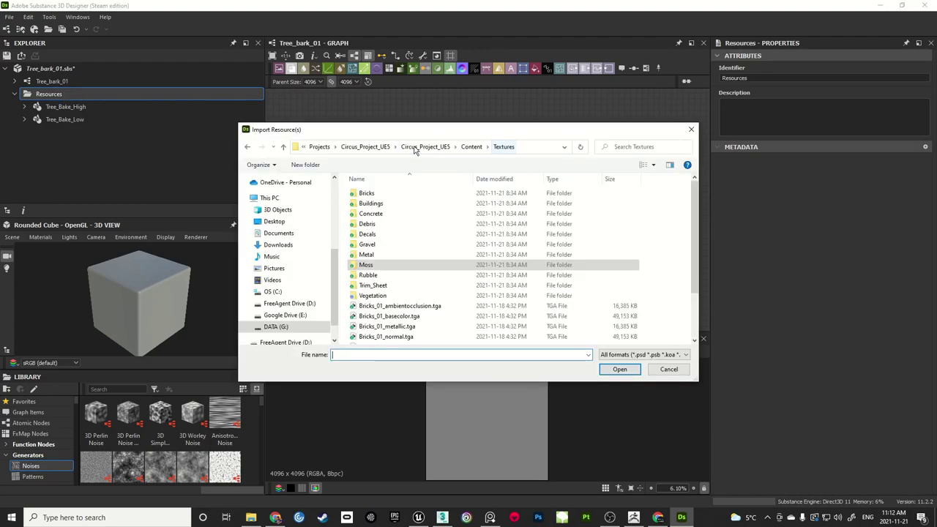
pyautogui.doubleClick(372, 296)
pyautogui.doubleClick(365, 193)
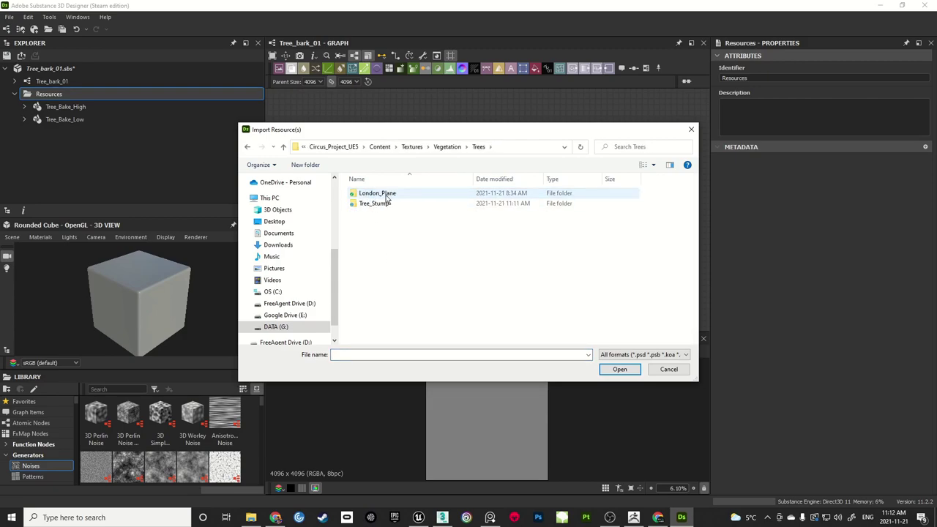
pyautogui.doubleClick(370, 204)
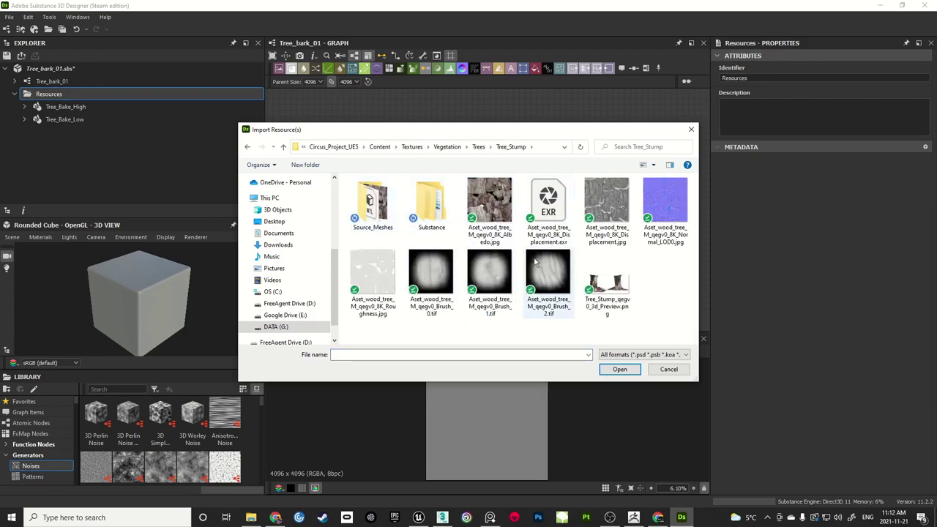
pyautogui.click(503, 233)
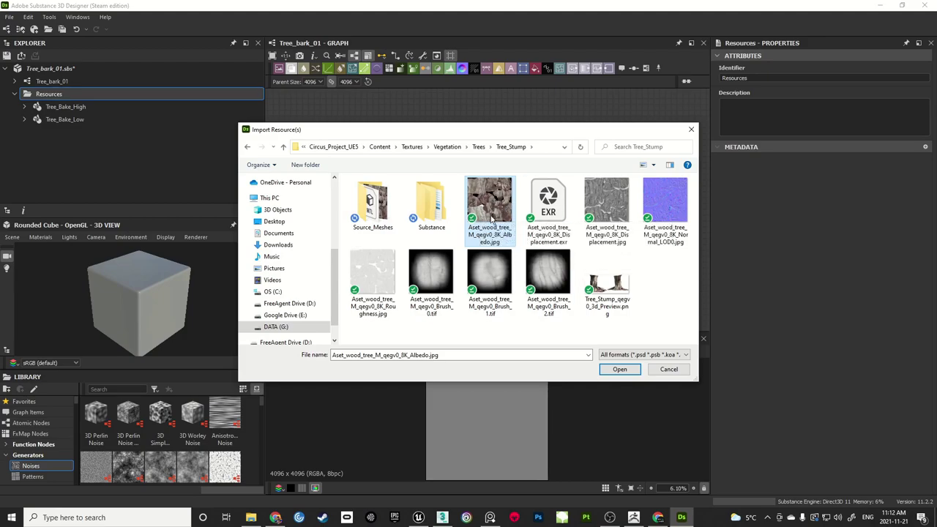
pyautogui.click(619, 370)
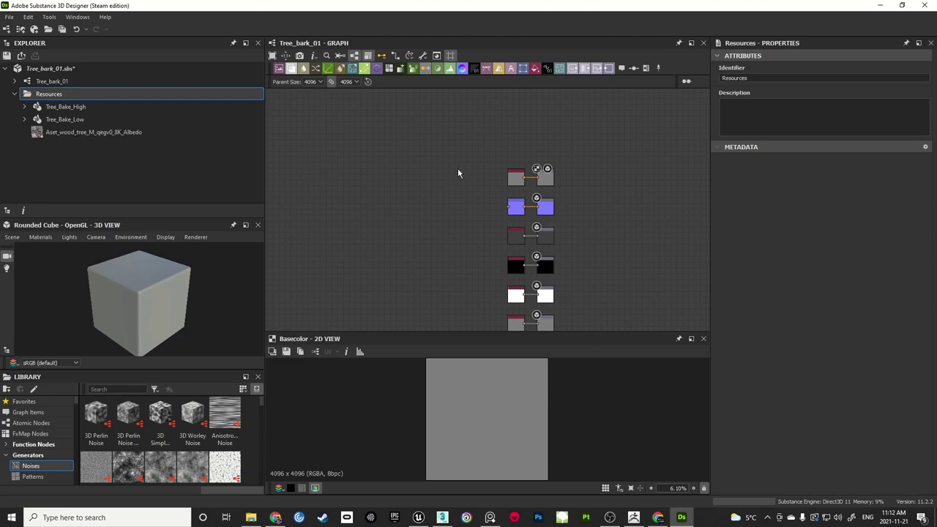
# Save the Tree_bark_01.sbs package with its linked resources
pyautogui.click(66, 68)
pyautogui.rightClick(66, 70)
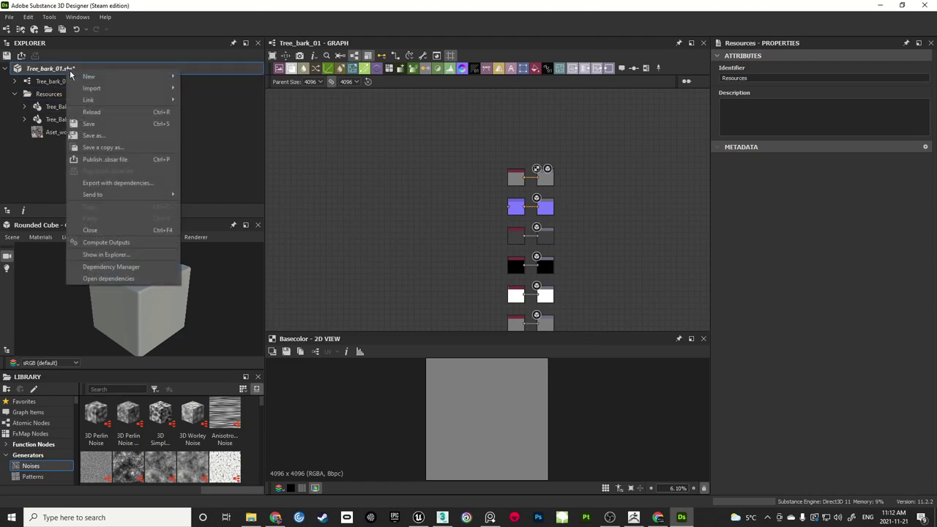
pyautogui.click(92, 125)
pyautogui.moveTo(368, 190); pyautogui.dragTo(462, 176, button='middle')
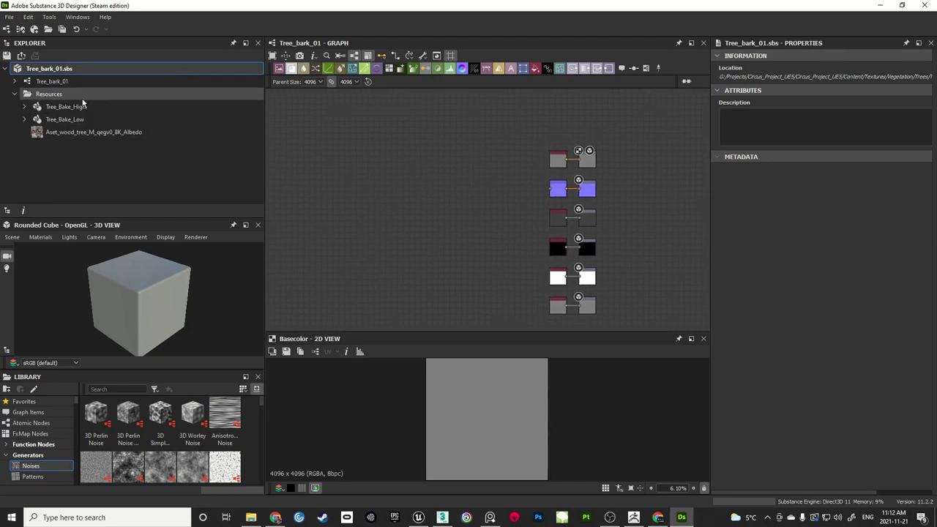
# Open the model information baking window for Tree_Bake_Low and check its UV layout against the grid
pyautogui.click(69, 119)
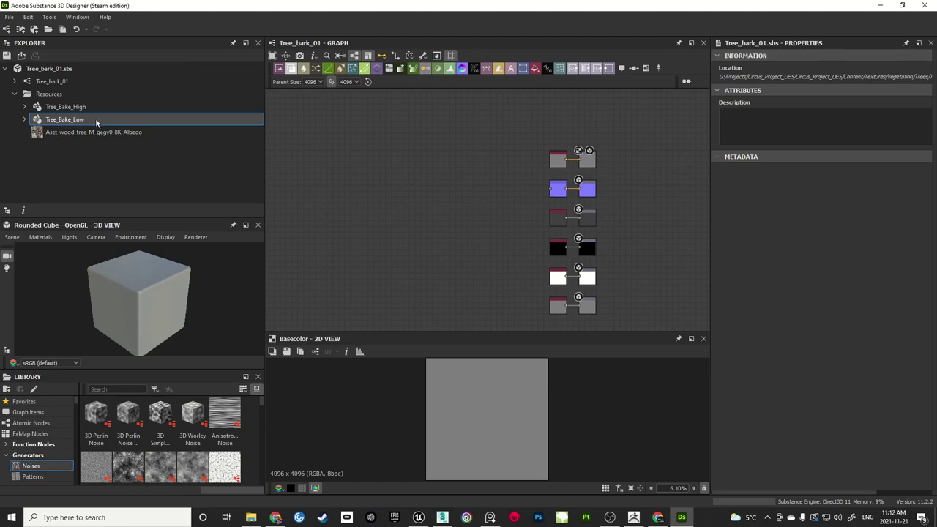
pyautogui.rightClick(73, 122)
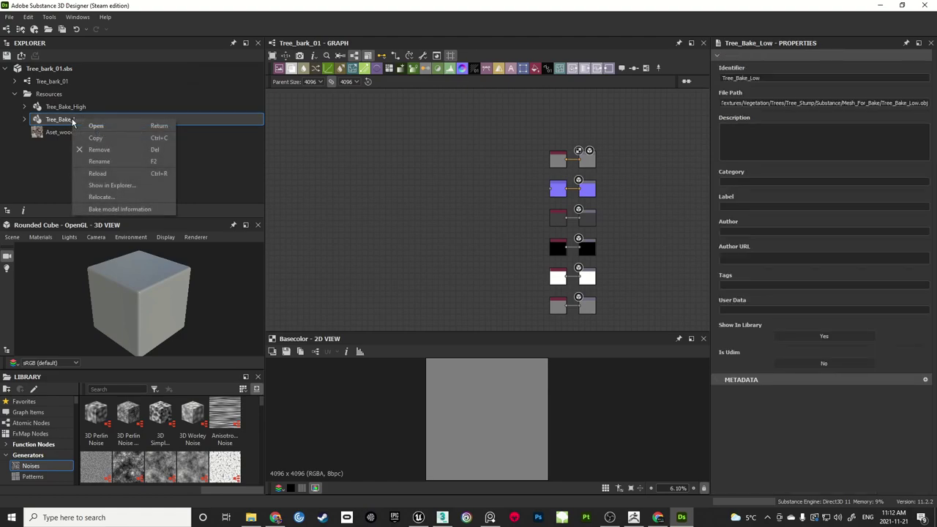
pyautogui.click(119, 210)
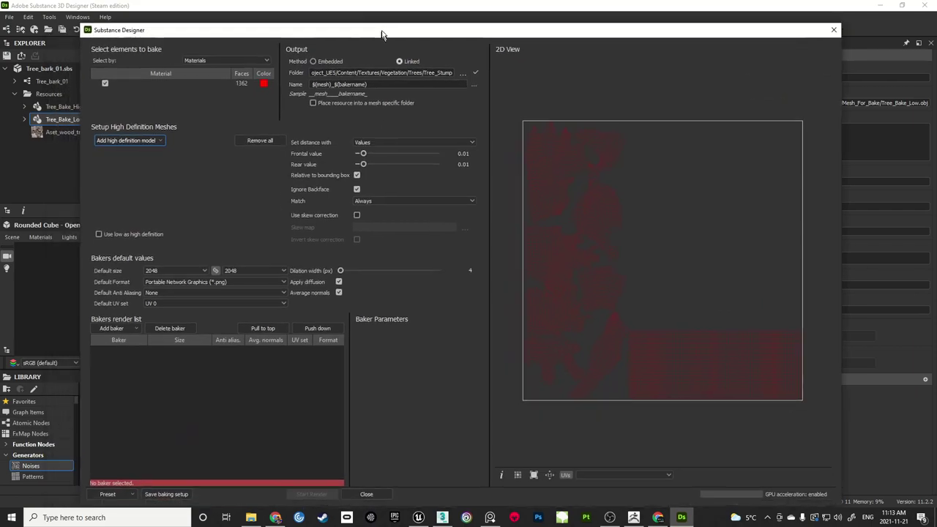
pyautogui.moveTo(381, 34); pyautogui.dragTo(382, 28)
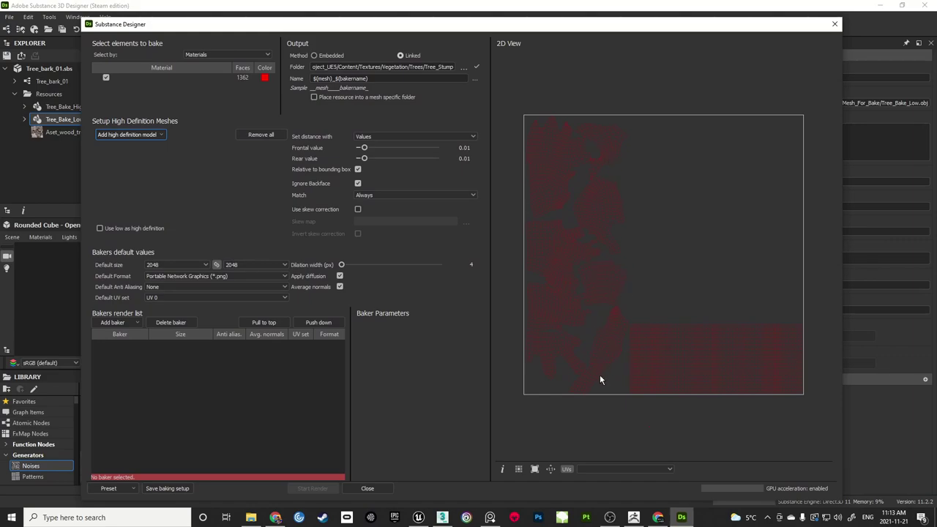
pyautogui.click(519, 470)
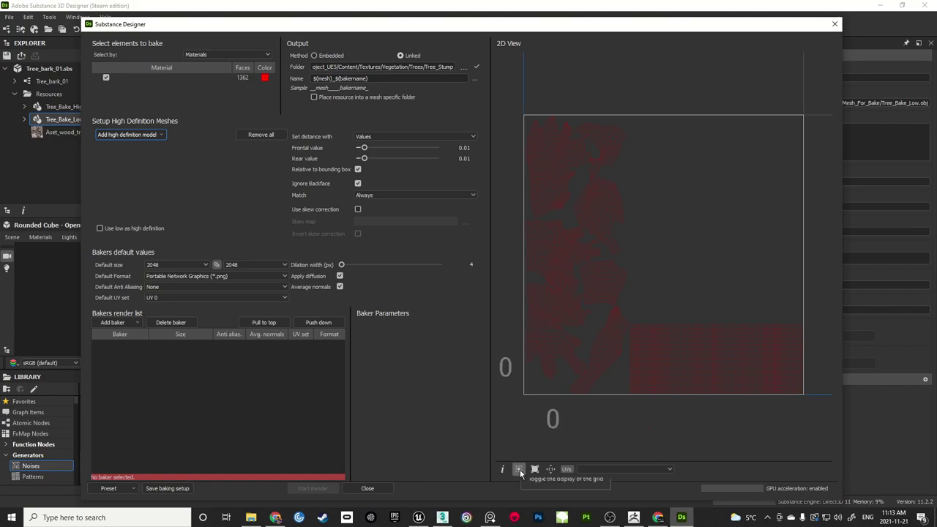
pyautogui.click(519, 470)
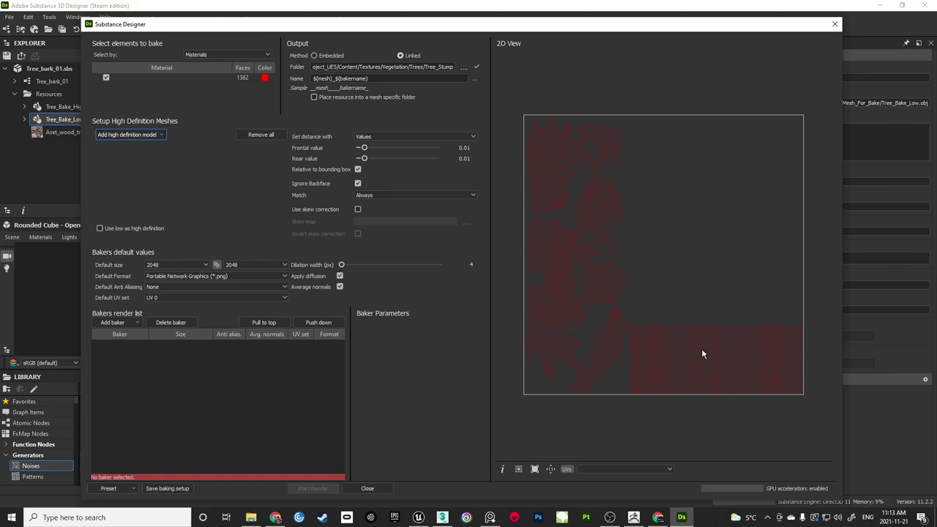
# Add Tree_Bake_High from the package resources as the high definition mesh for the bake
pyautogui.click(164, 136)
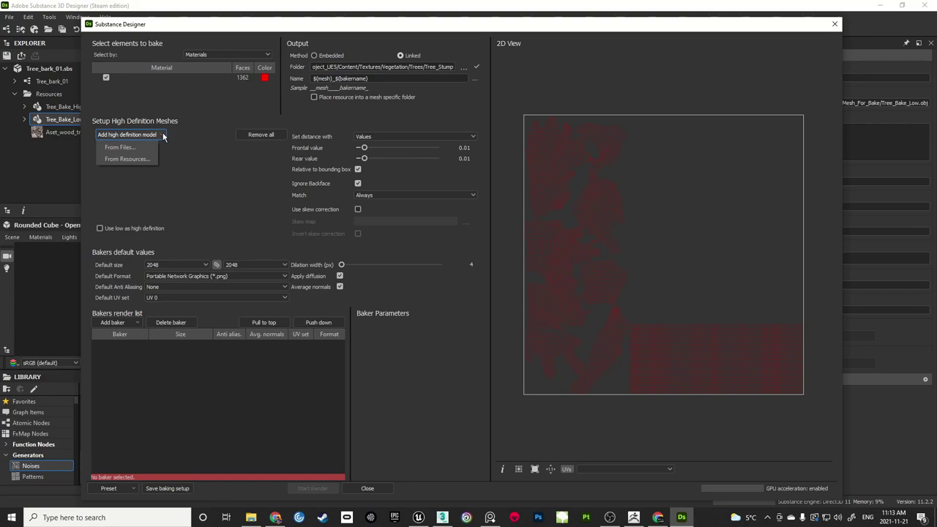
pyautogui.click(133, 158)
pyautogui.click(408, 159)
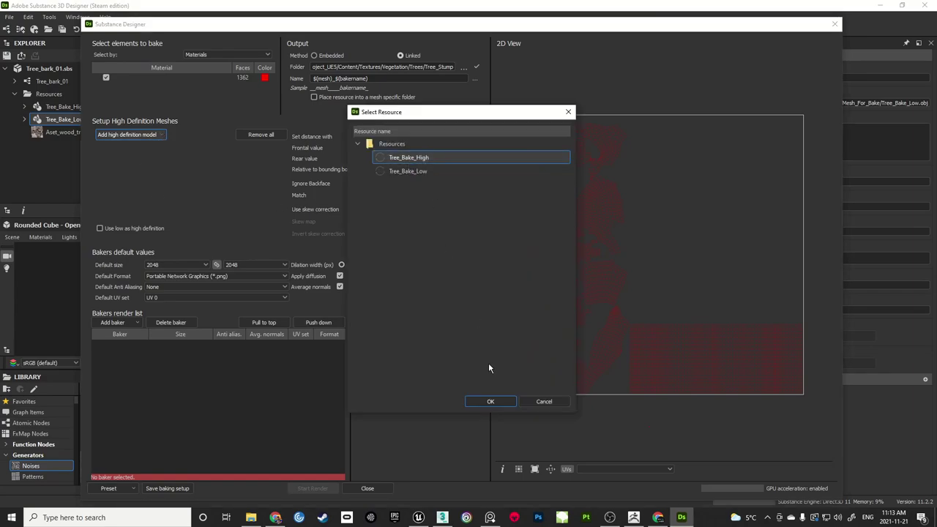
pyautogui.click(491, 402)
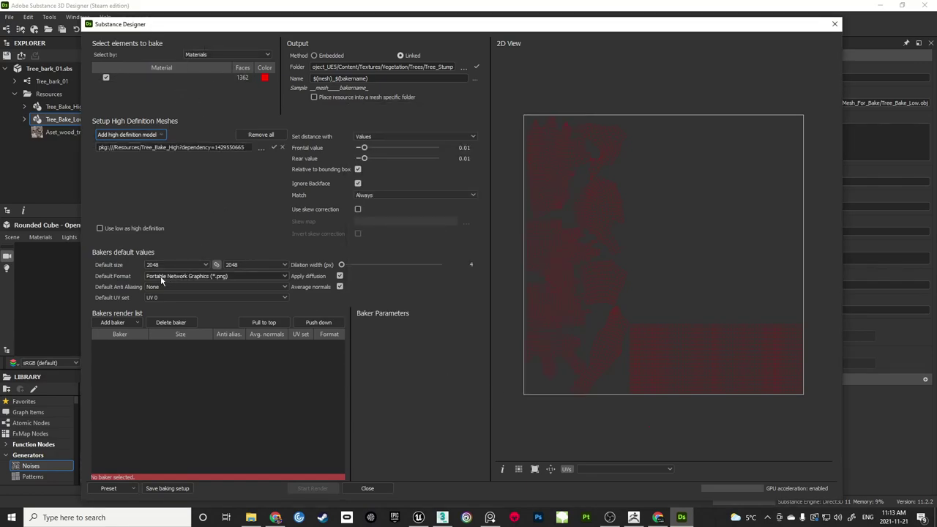
# Set the bakers' default size to 4096 x 4096 and the output folder to Tree_Stump/Substance
pyautogui.click(206, 268)
pyautogui.click(164, 313)
pyautogui.click(465, 68)
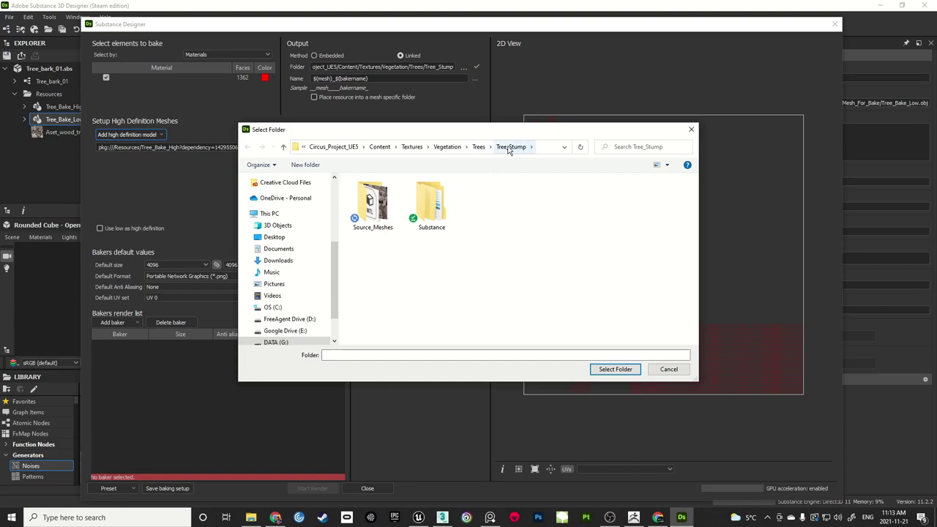
pyautogui.doubleClick(431, 204)
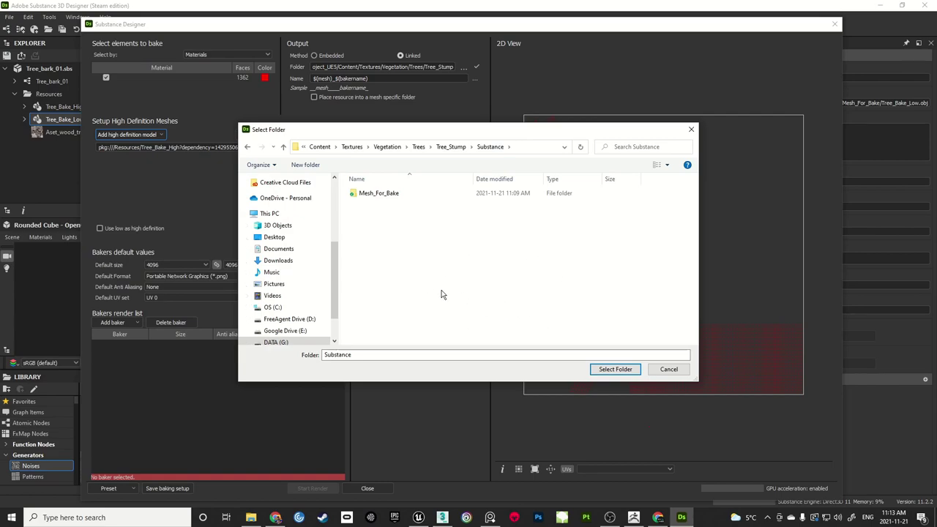
pyautogui.click(619, 369)
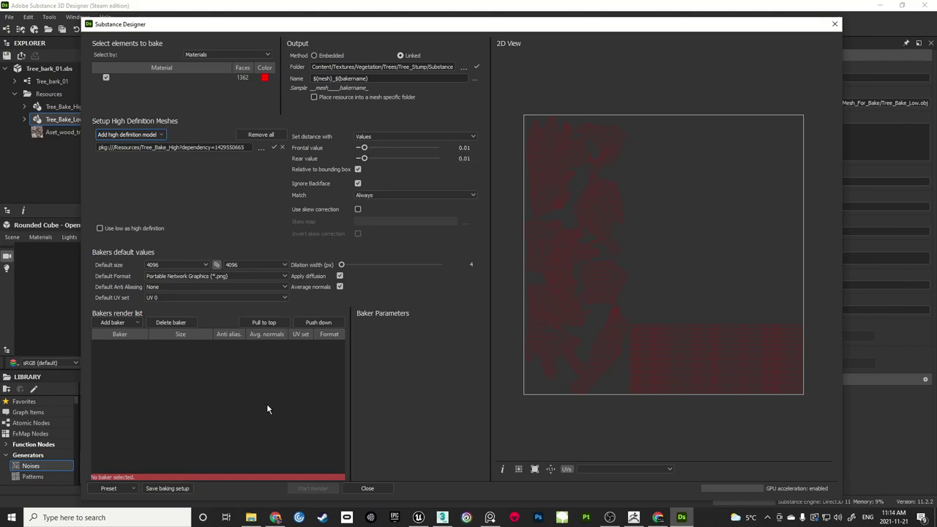
# Add a Normal Map from Mesh baker to the render list and check its normal orientation options
pyautogui.click(136, 325)
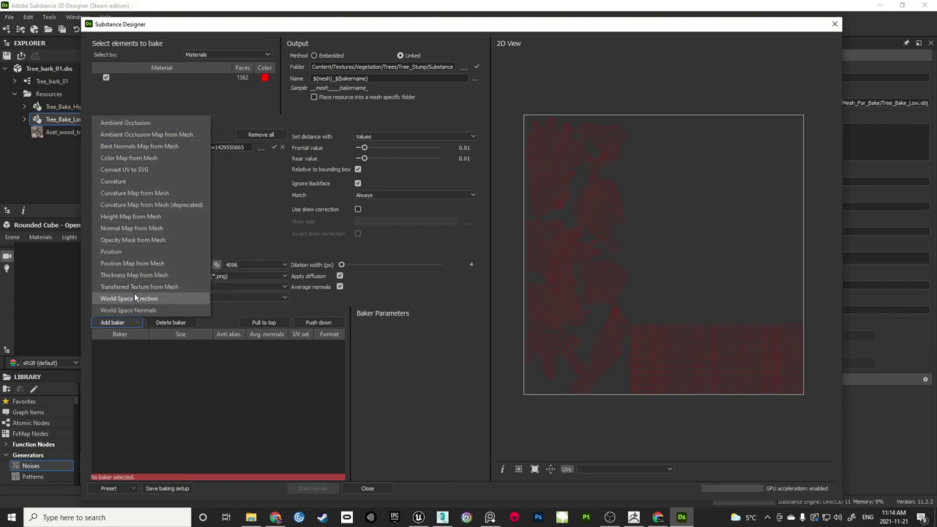
pyautogui.click(150, 228)
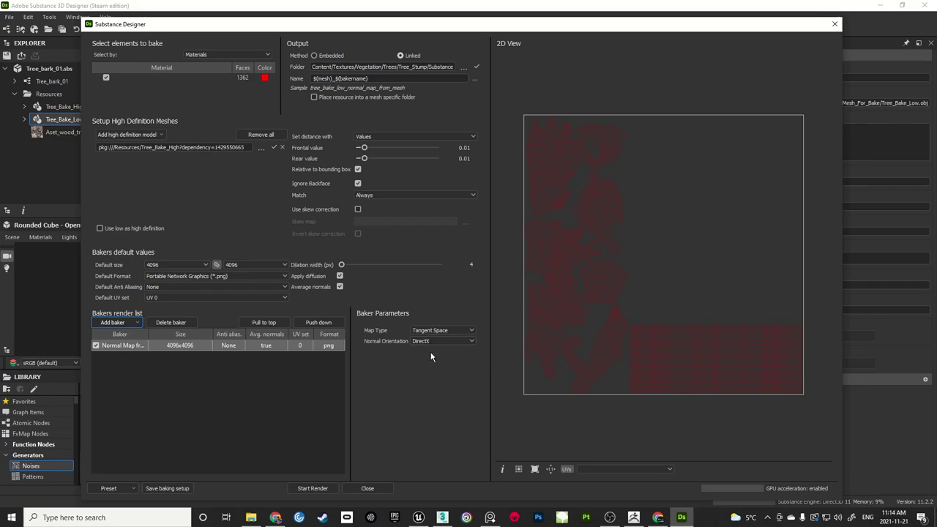
pyautogui.click(449, 343)
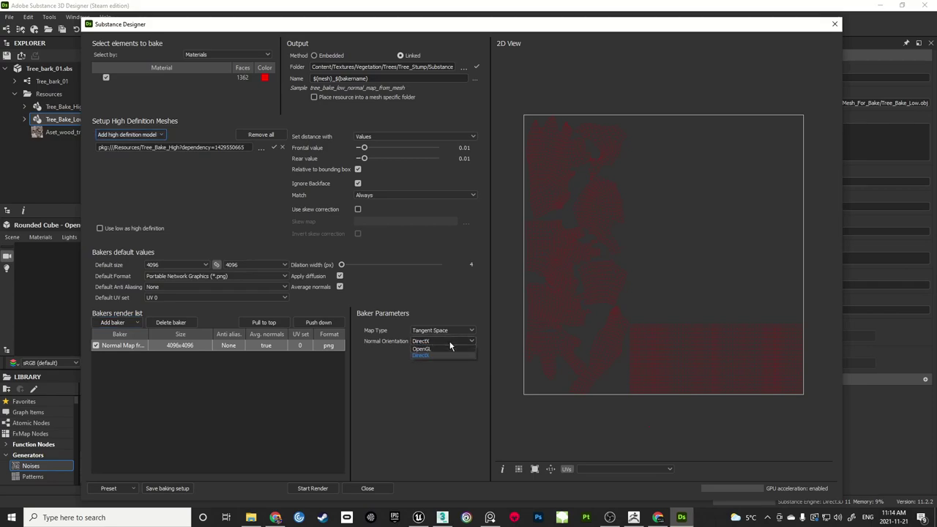
pyautogui.click(421, 394)
# Add a Color Map from Mesh baker to the render list and check its color source options
pyautogui.click(134, 324)
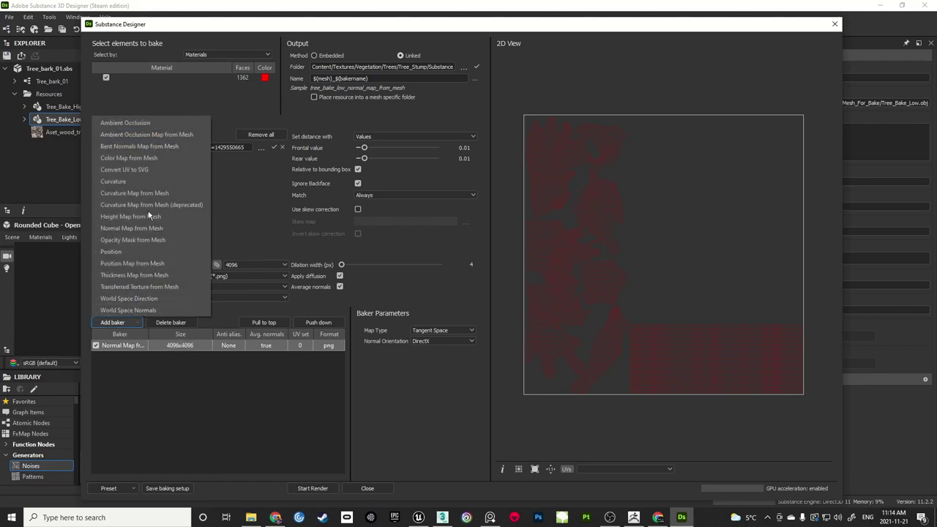
pyautogui.click(150, 158)
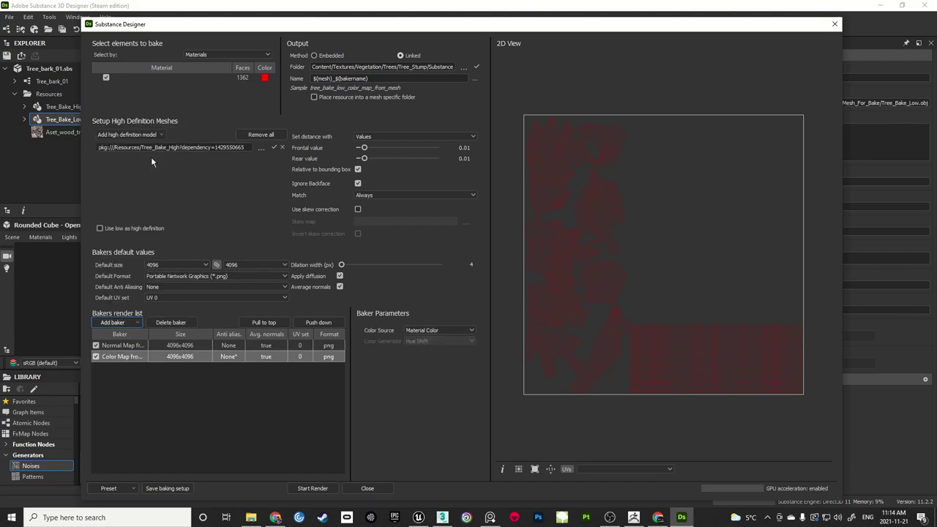
pyautogui.click(456, 331)
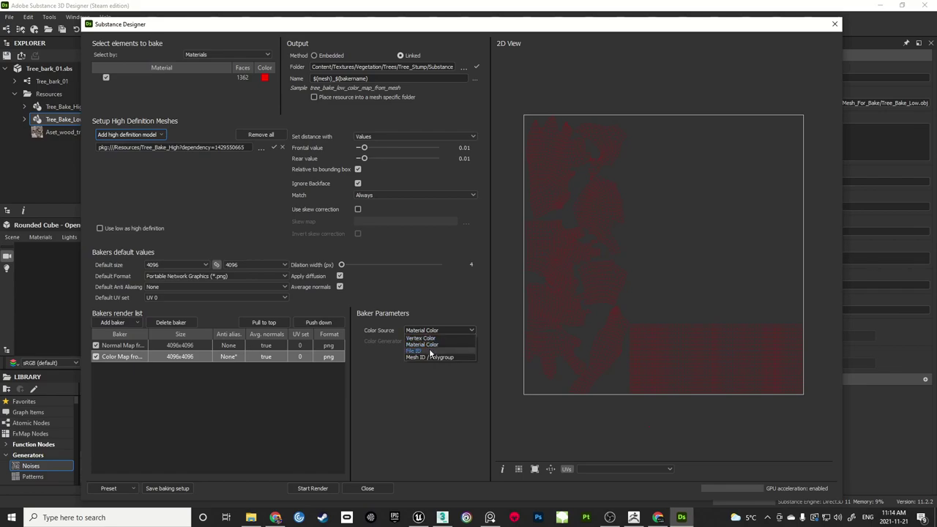
pyautogui.click(406, 370)
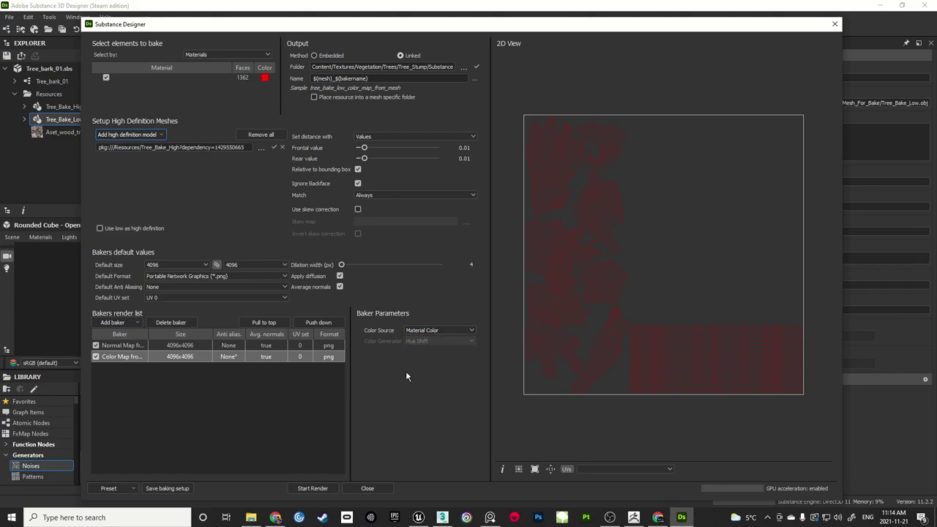
# Delete the Color Map from Mesh baker from the render list and keep the Normal Map from Mesh baker enabled
pyautogui.click(96, 357)
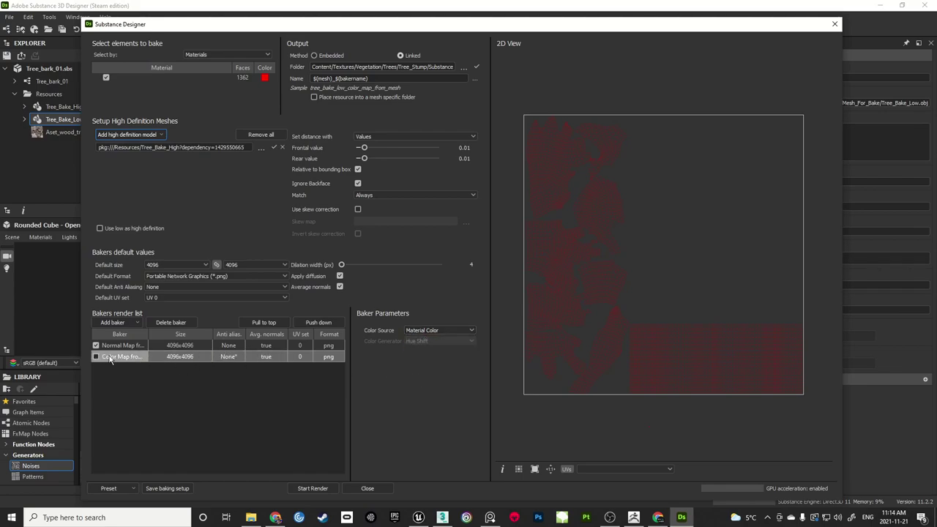
pyautogui.rightClick(148, 362)
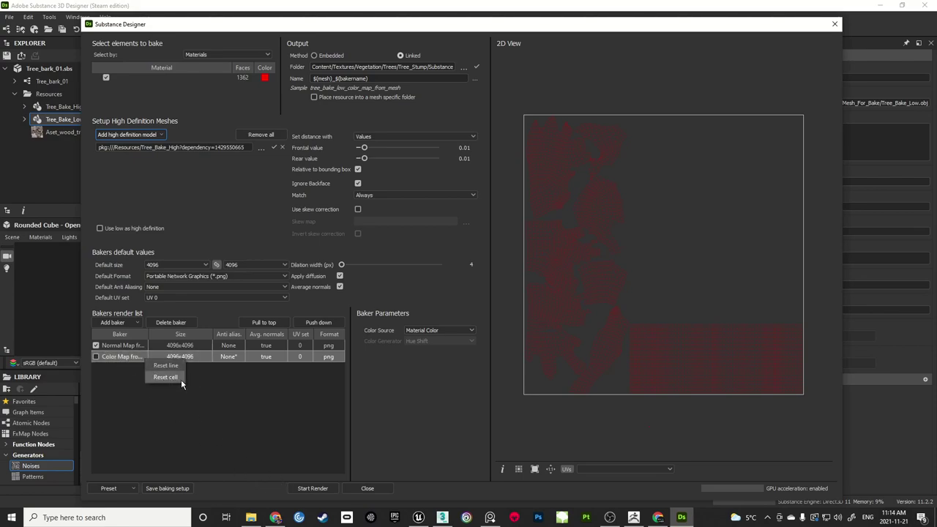
pyautogui.click(166, 378)
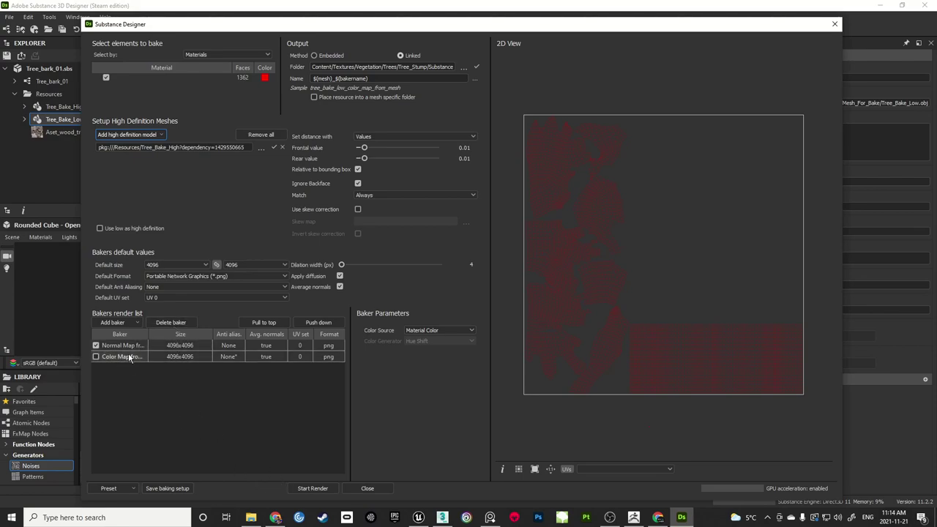
pyautogui.click(96, 356)
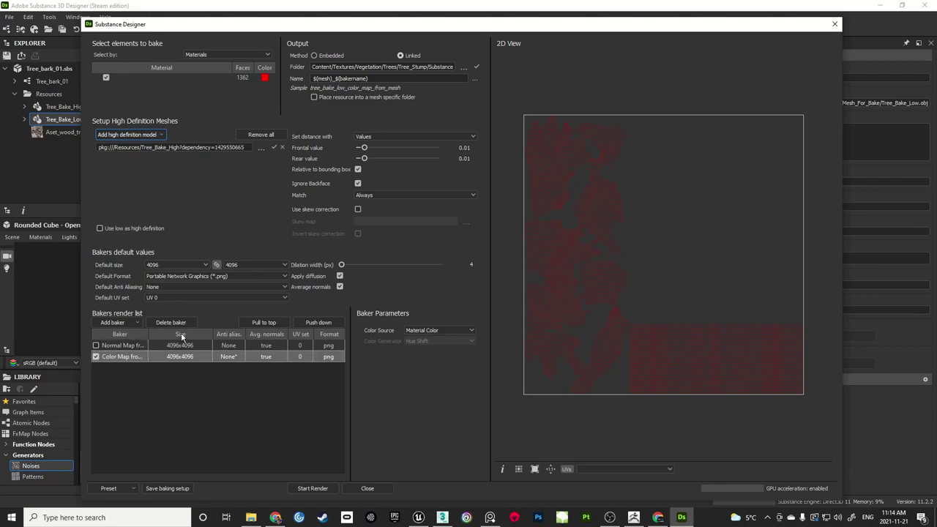
pyautogui.click(172, 323)
pyautogui.click(96, 345)
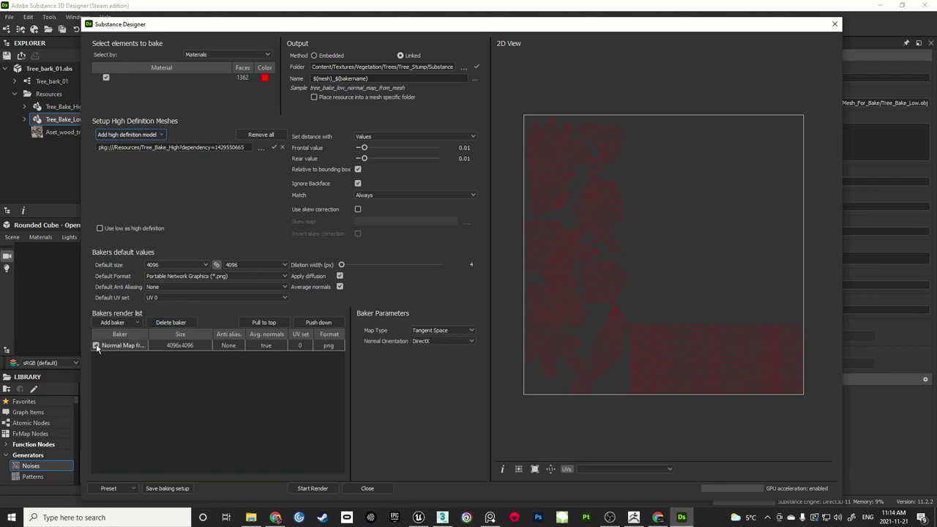
# Add a Transferred Texture from Mesh baker using the Aset_wood_tree_M_qegv0_8K_Albedo resource as its texture file
pyautogui.click(114, 323)
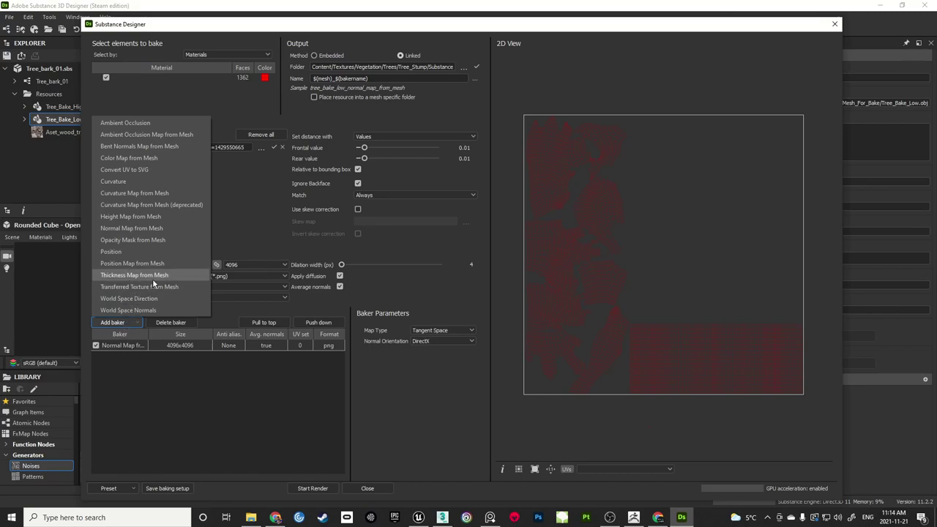
pyautogui.click(150, 287)
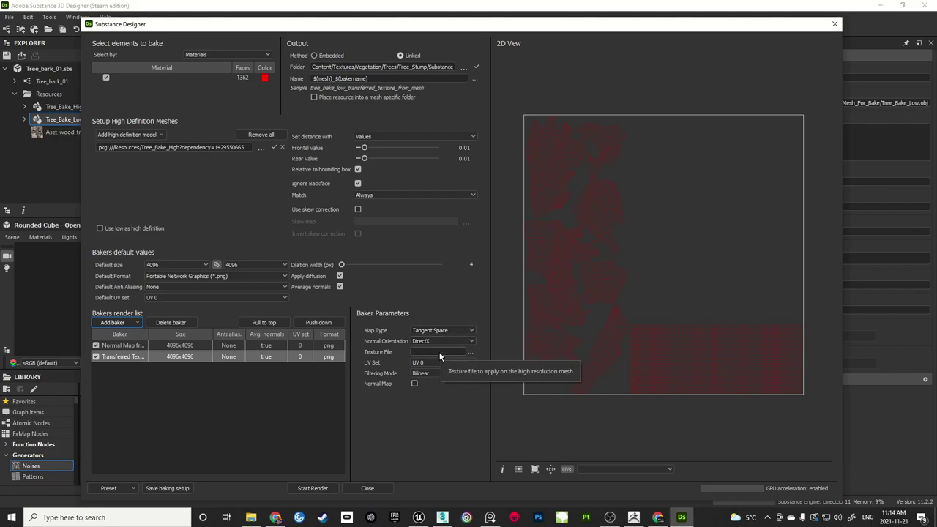
pyautogui.click(471, 353)
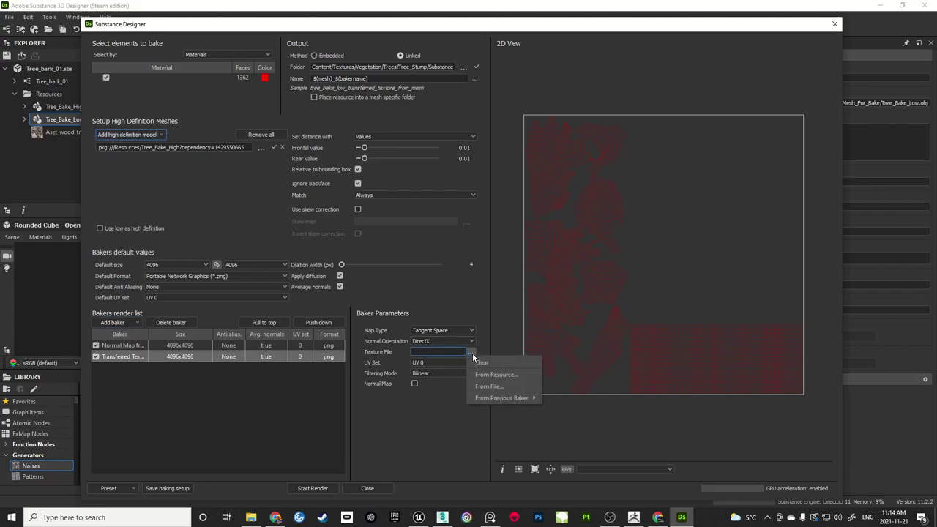
pyautogui.click(502, 376)
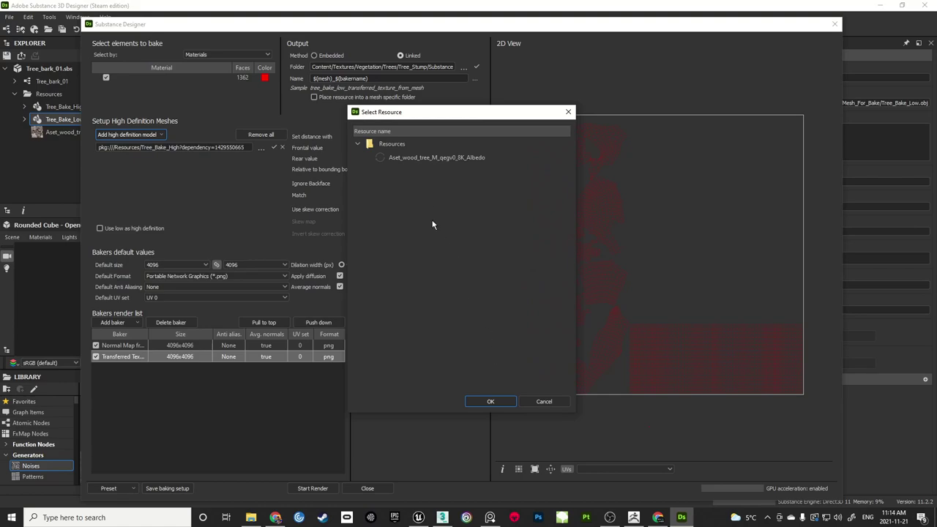
pyautogui.click(422, 158)
pyautogui.click(490, 402)
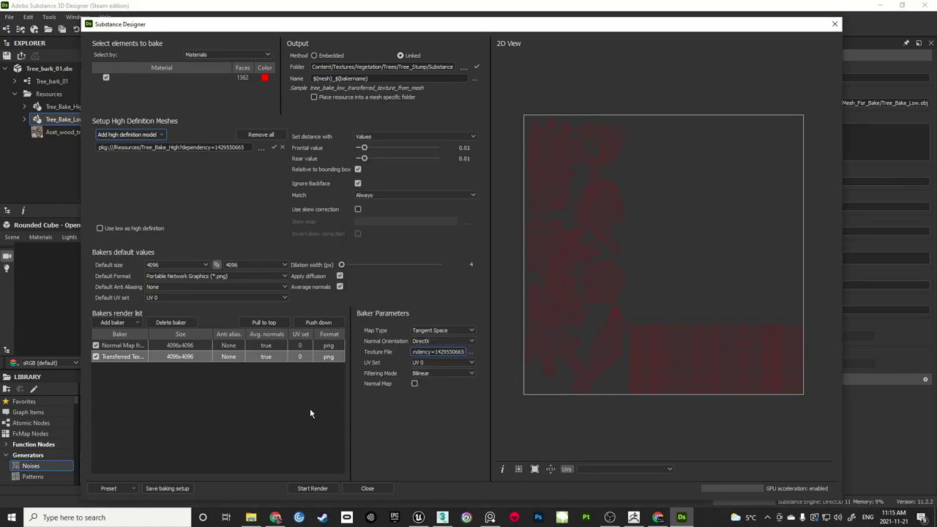
# Add Ambient Occlusion Map from Mesh and Curvature Map from Mesh bakers to the render list
pyautogui.click(132, 324)
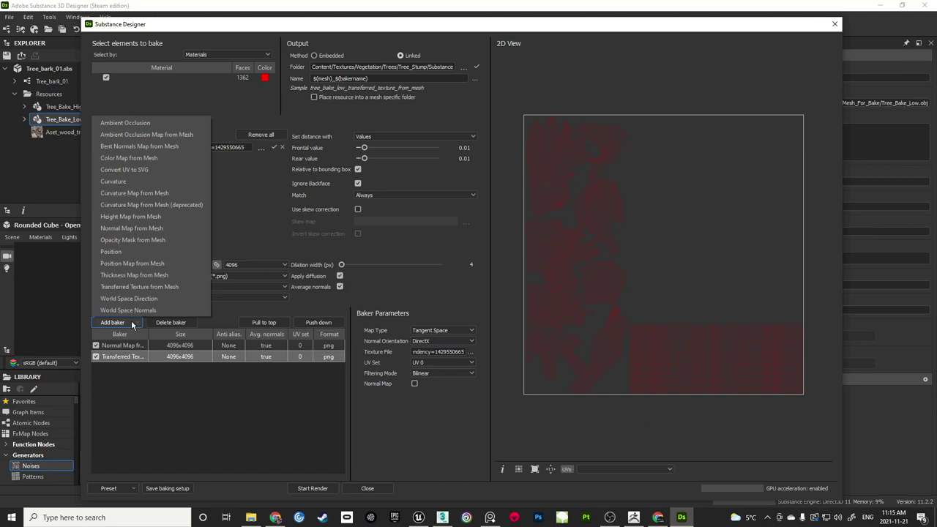
pyautogui.click(150, 135)
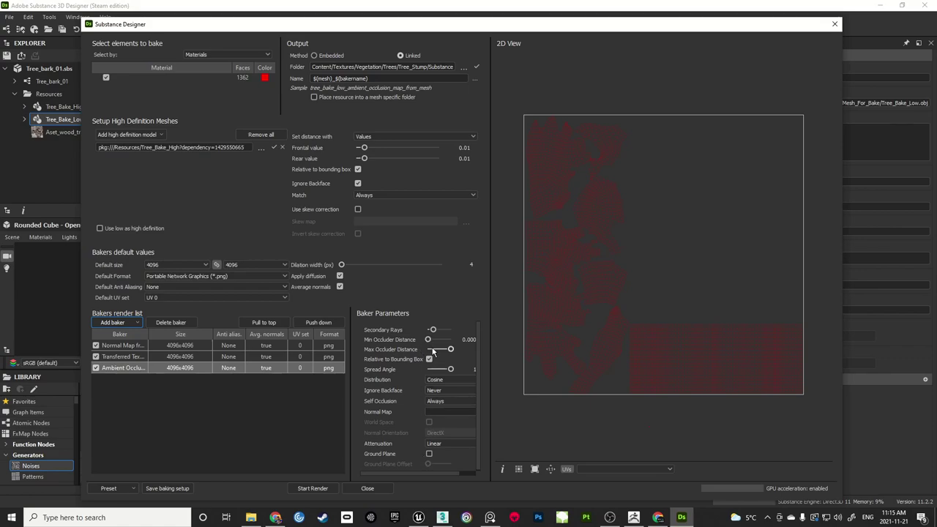
pyautogui.click(136, 325)
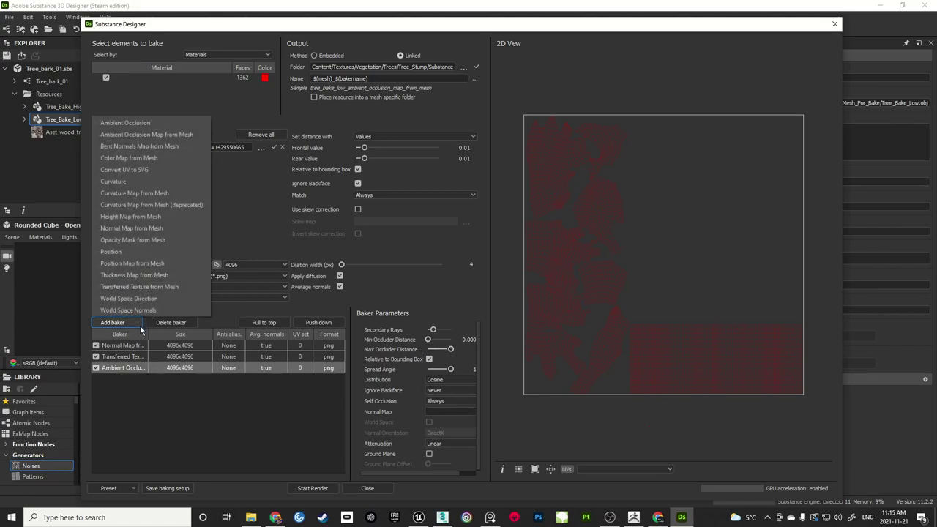
pyautogui.click(150, 194)
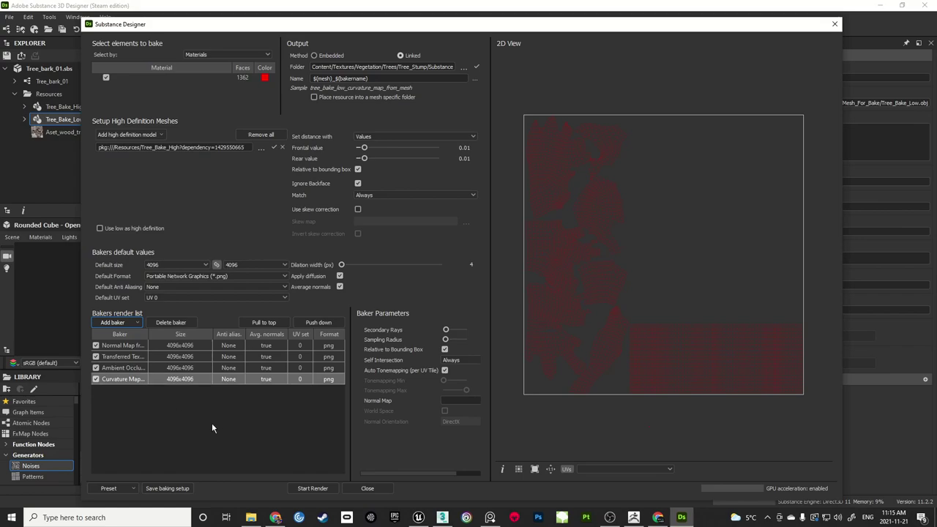
# Save the baking setup and render all the listed bakers
pyautogui.click(178, 489)
pyautogui.moveTo(615, 30); pyautogui.dragTo(613, 20)
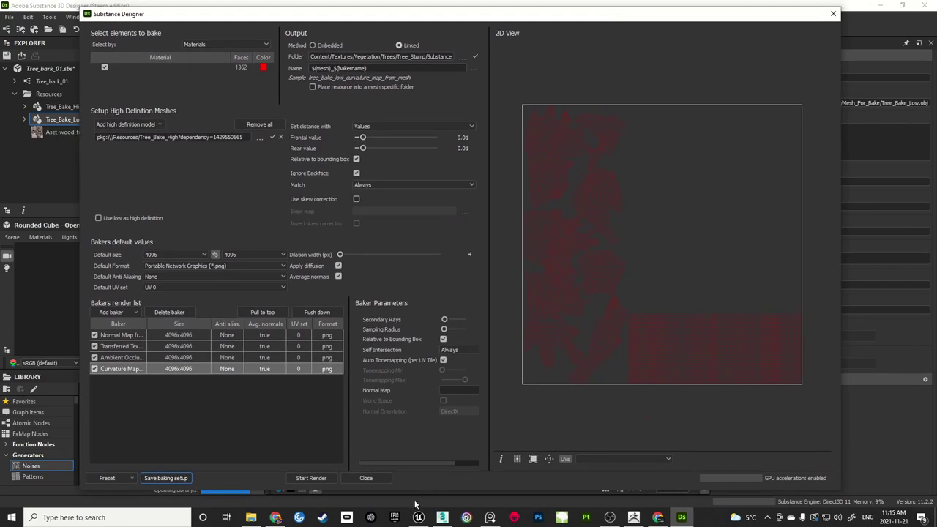
pyautogui.click(315, 479)
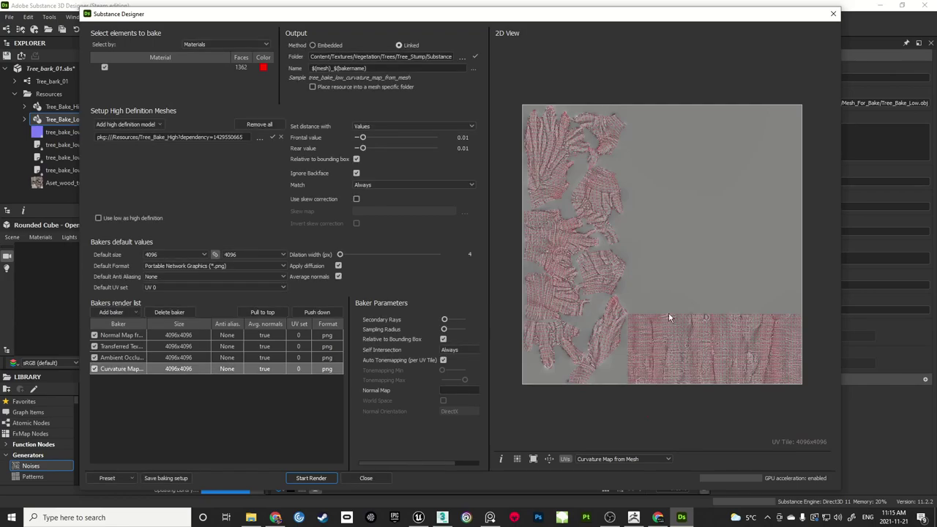
# Examine the baked normal and ambient occlusion maps up close for projection errors on the bark
pyautogui.click(668, 459)
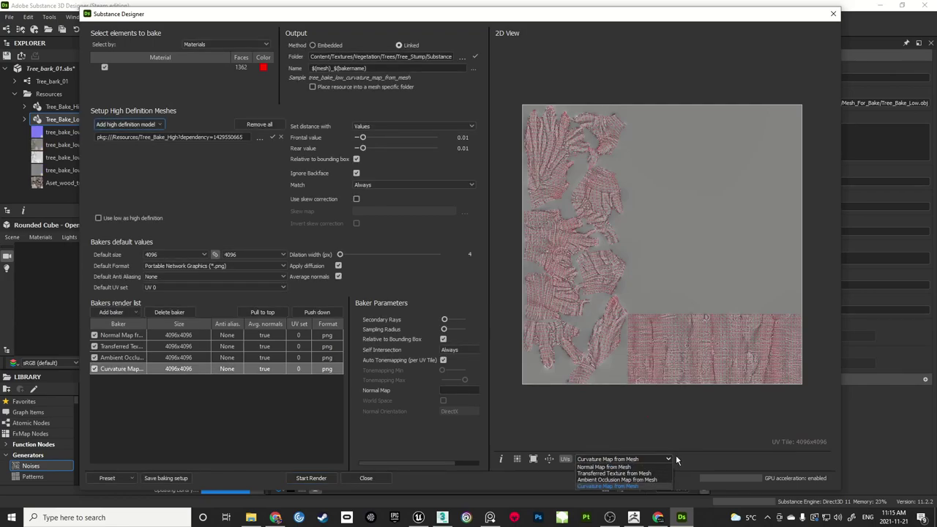
pyautogui.click(621, 469)
pyautogui.scroll(8, 634, 277)
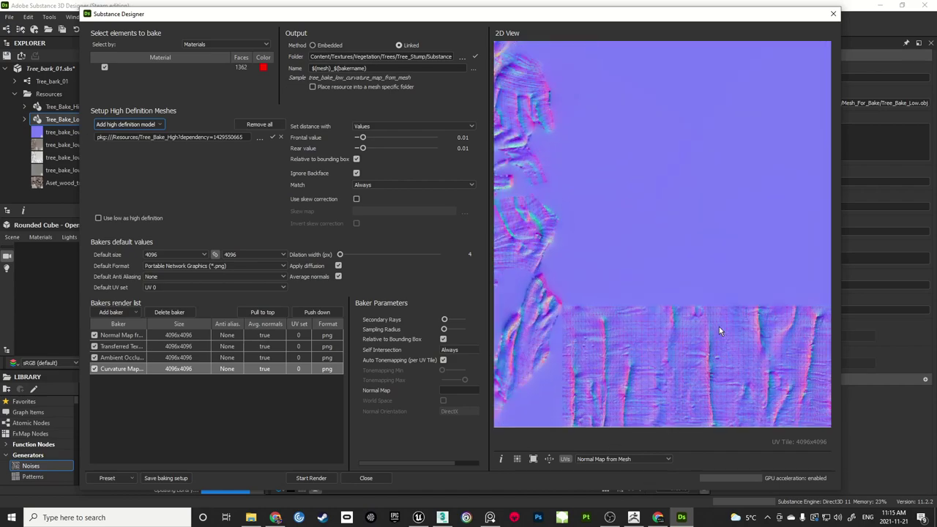
pyautogui.scroll(-5, 654, 271)
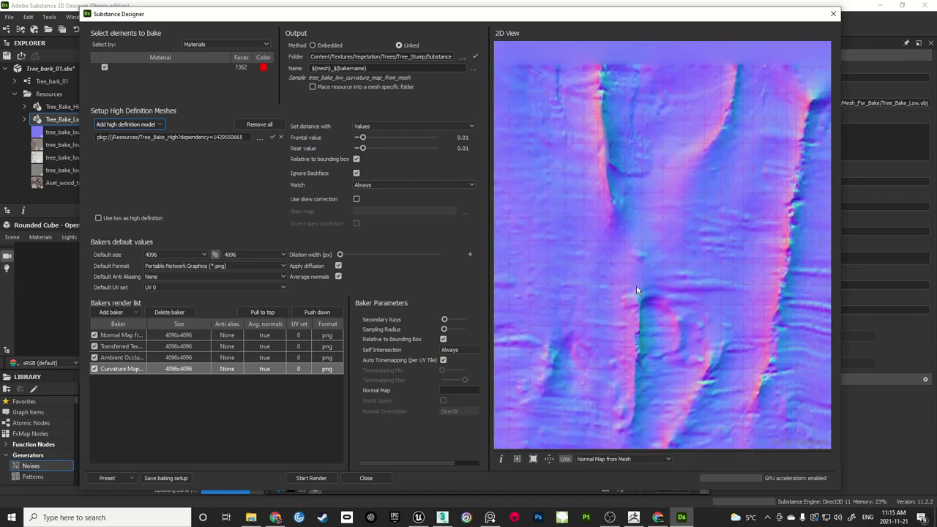
pyautogui.click(656, 459)
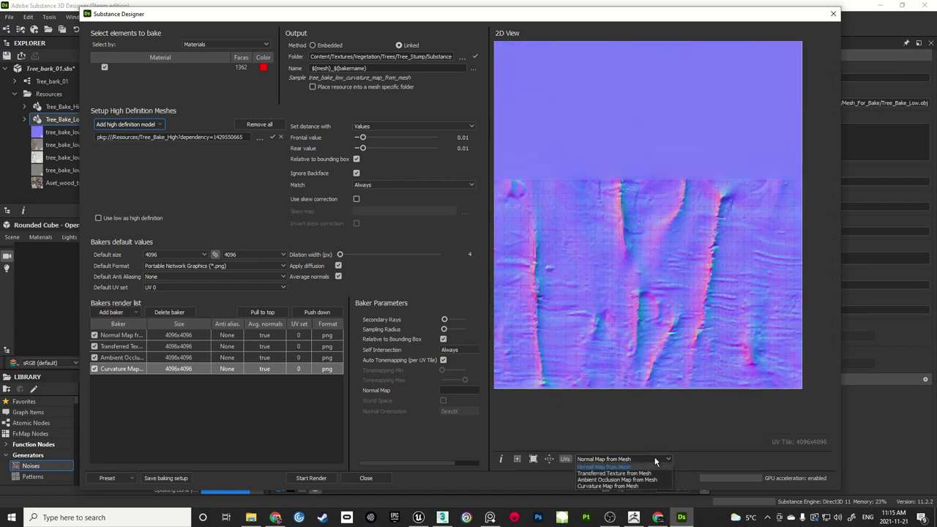
pyautogui.click(619, 480)
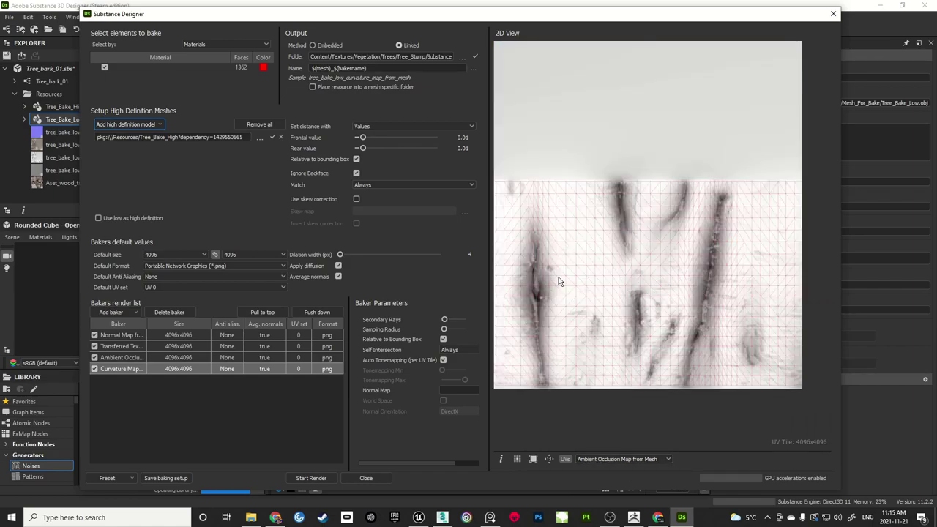
pyautogui.moveTo(634, 287); pyautogui.dragTo(649, 226, button='middle')
pyautogui.scroll(8, 649, 225)
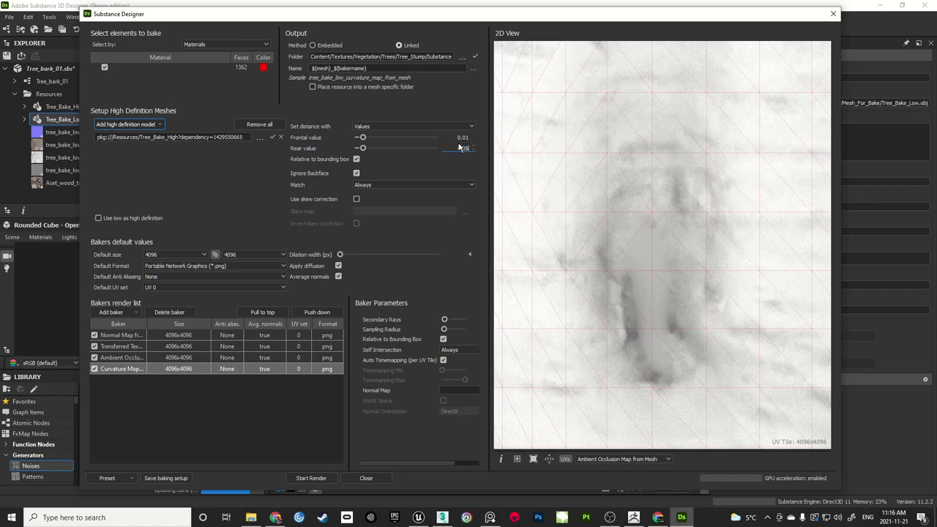
# Set the rear distance value to 0.05 and render the bakers again
pyautogui.press('Return')
pyautogui.click(325, 479)
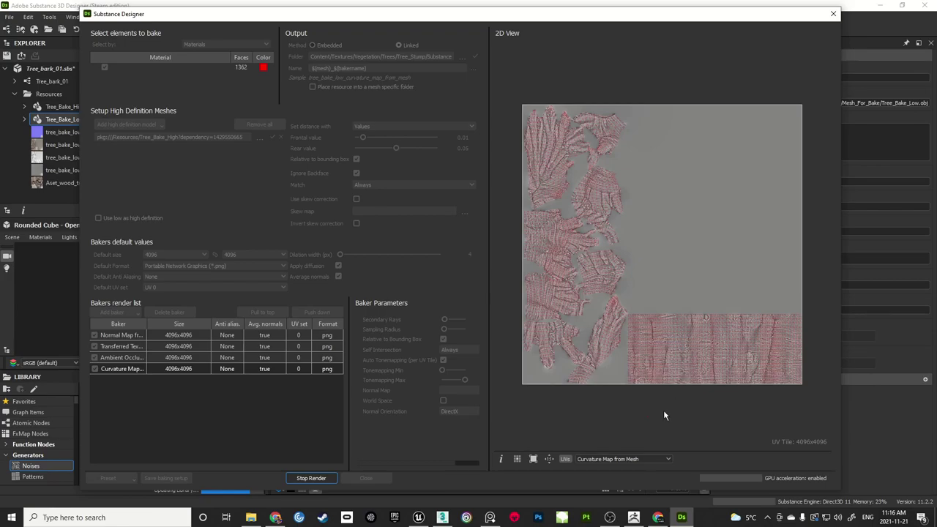
# Examine the rebaked ambient occlusion map closely across the bark strip and the root UV islands
pyautogui.click(626, 459)
pyautogui.click(623, 481)
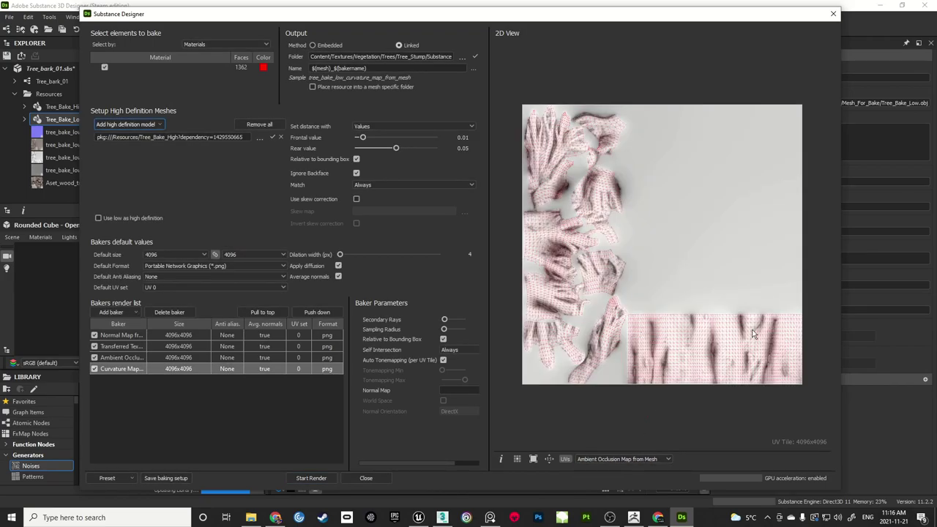
pyautogui.scroll(5, 657, 270)
pyautogui.moveTo(739, 220); pyautogui.dragTo(625, 298, button='middle')
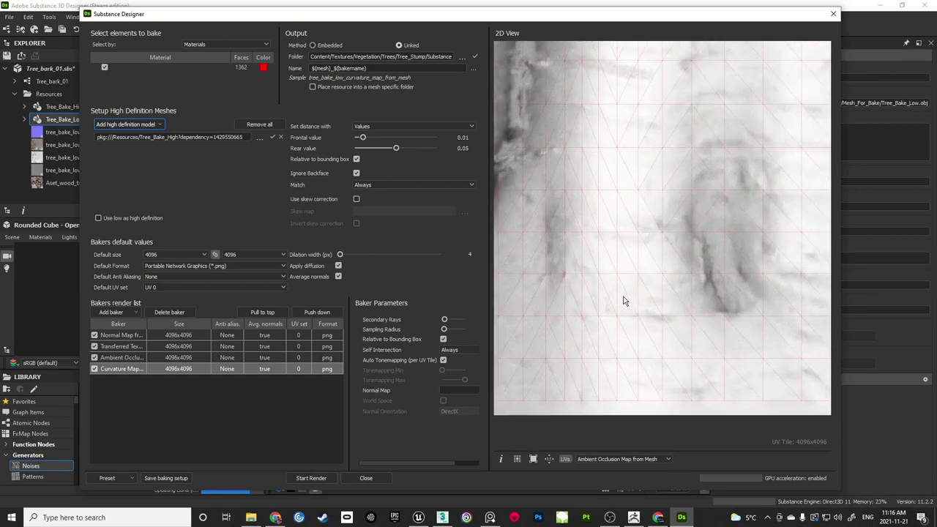
pyautogui.moveTo(685, 260); pyautogui.dragTo(644, 330, button='middle')
pyautogui.scroll(-3, 632, 202)
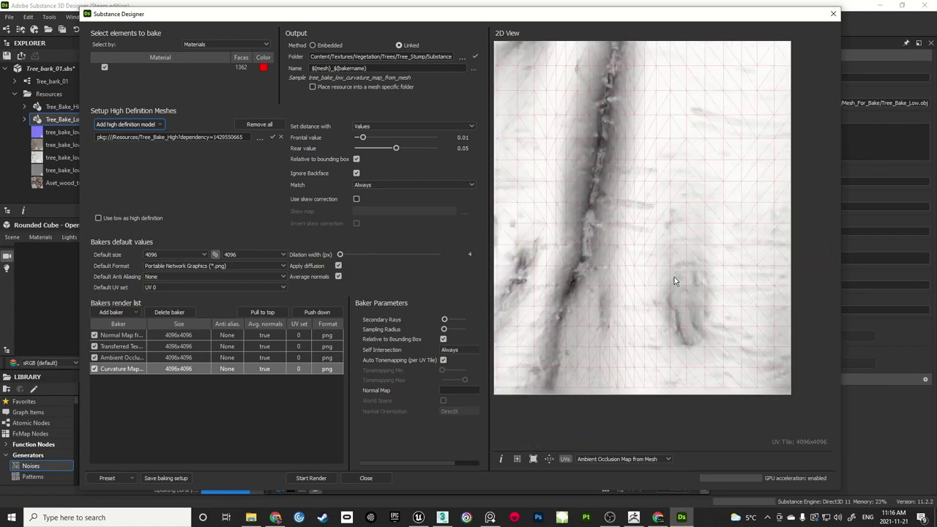
pyautogui.scroll(4, 675, 277)
pyautogui.scroll(-3, 653, 248)
pyautogui.moveTo(607, 176); pyautogui.dragTo(678, 253, button='middle')
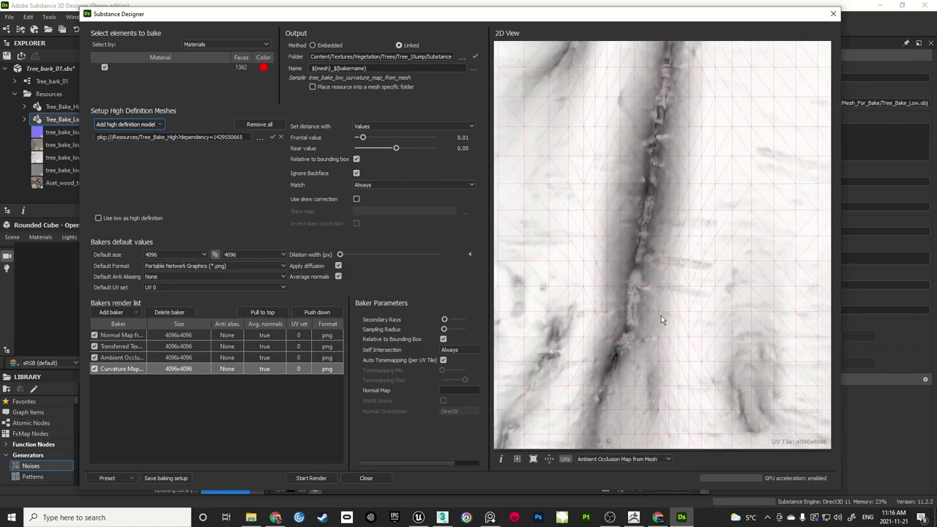
pyautogui.scroll(-1, 661, 319)
pyautogui.scroll(-1, 590, 244)
pyautogui.scroll(-1, 617, 211)
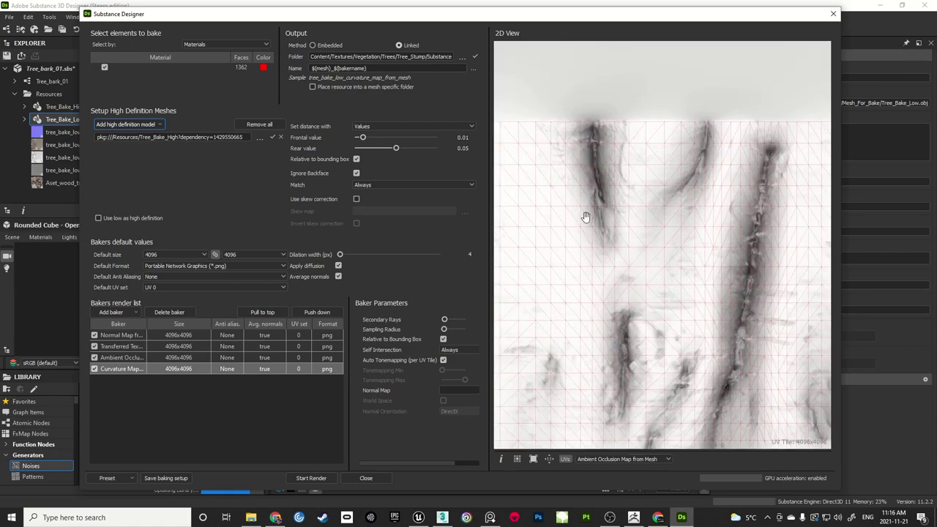
pyautogui.scroll(3, 586, 217)
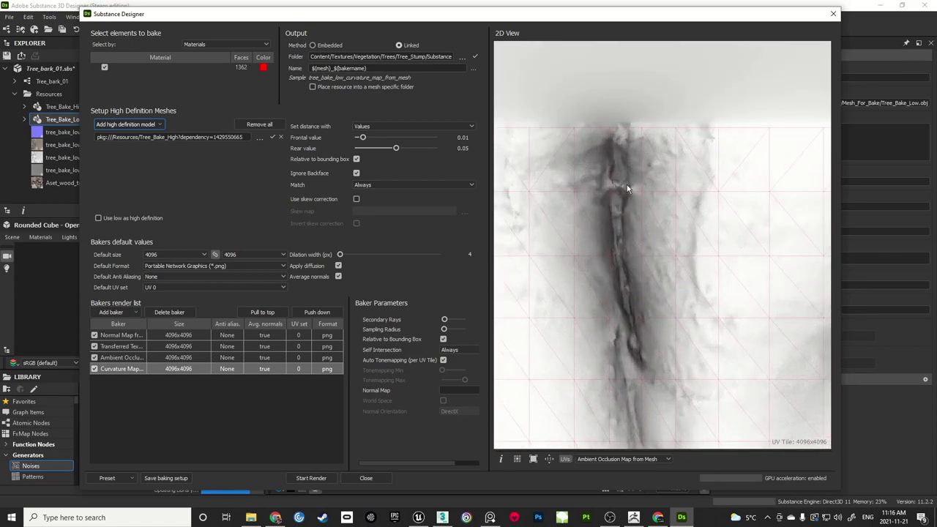
pyautogui.scroll(-6, 630, 300)
pyautogui.moveTo(588, 292); pyautogui.dragTo(682, 248, button='middle')
pyautogui.moveTo(529, 258); pyautogui.dragTo(687, 290, button='middle')
pyautogui.scroll(5, 648, 215)
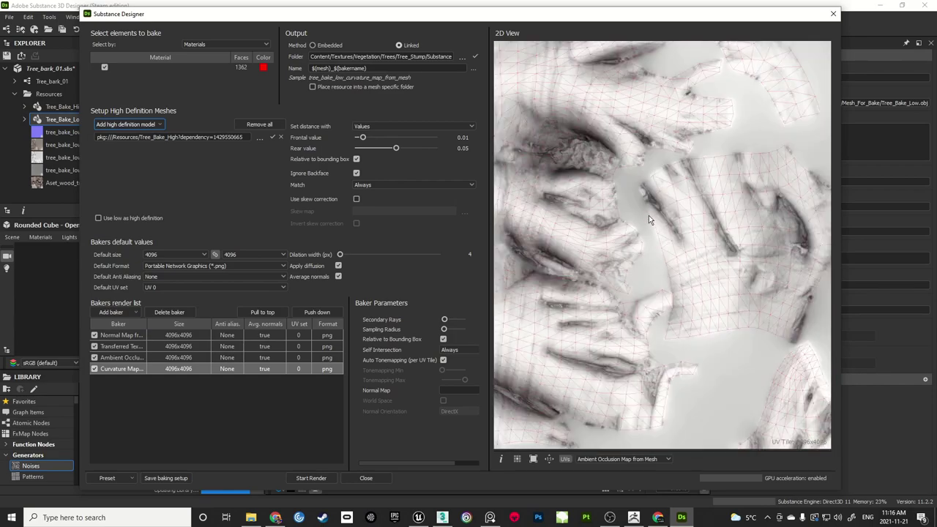
pyautogui.scroll(-6, 727, 268)
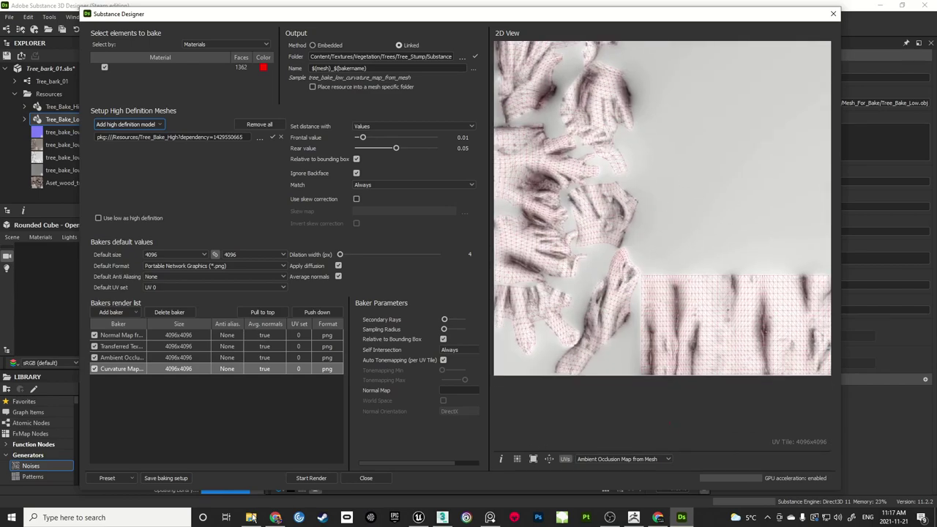
# Close the baking window and select the tree_bake_low_transferred_texture_from_mesh resource, with free space in view in the Tree_bark_01 graph
pyautogui.click(375, 477)
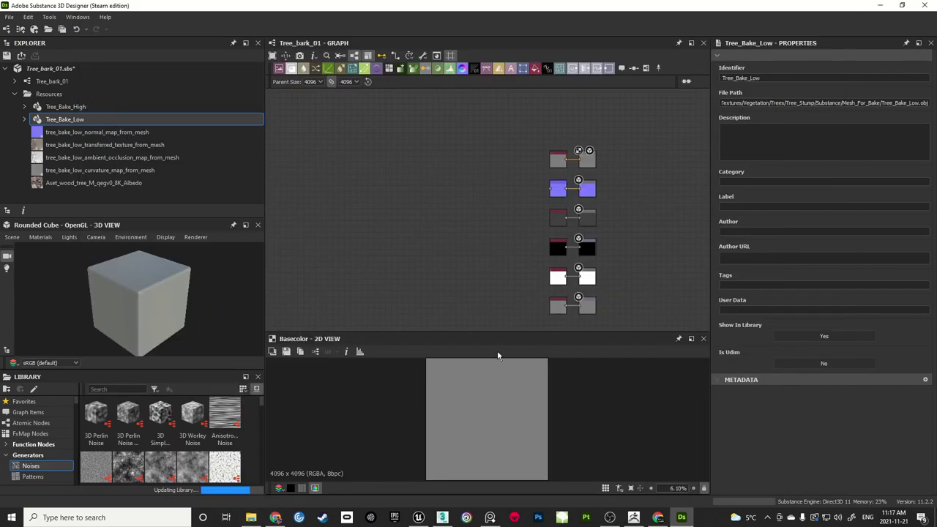
pyautogui.moveTo(397, 175); pyautogui.dragTo(491, 207, button='middle')
pyautogui.scroll(-1, 481, 194)
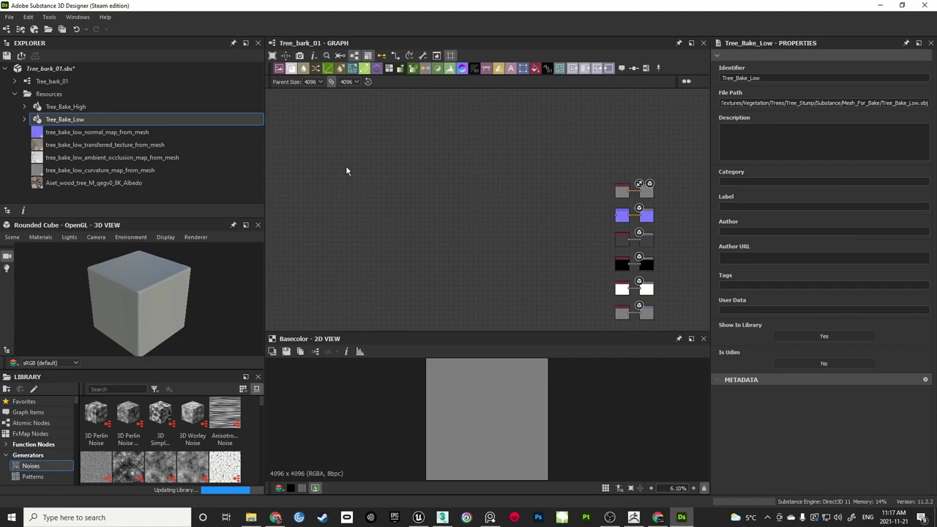
pyautogui.click(178, 144)
pyautogui.moveTo(351, 159); pyautogui.dragTo(410, 134, button='middle')
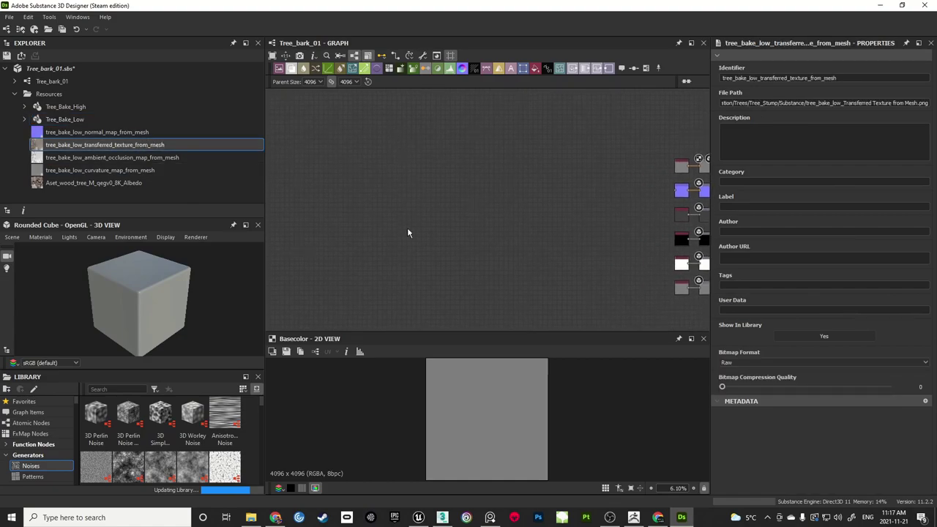
pyautogui.moveTo(431, 331); pyautogui.dragTo(430, 334)
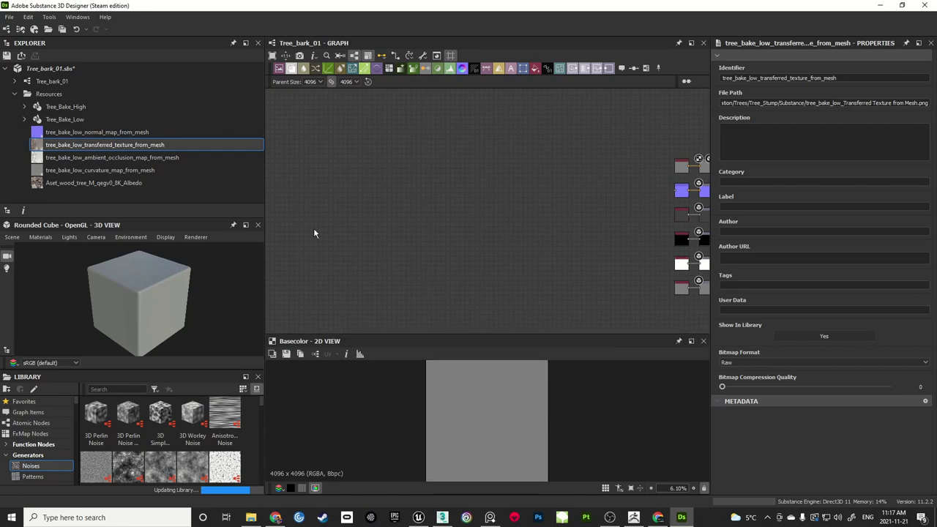
# Switch the 3D preview mesh from the rounded cube to the Plane
pyautogui.click(17, 239)
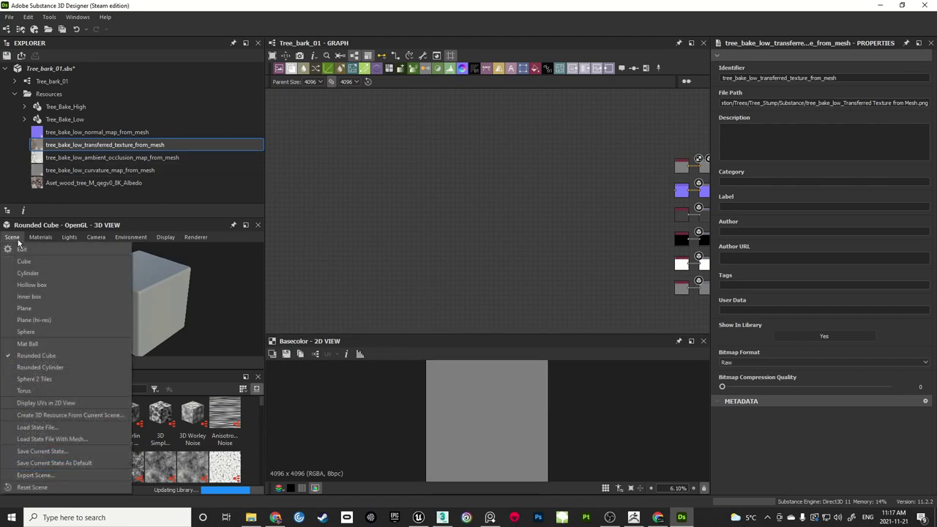
pyautogui.click(35, 310)
pyautogui.moveTo(141, 300); pyautogui.dragTo(196, 316)
# Add the tree_bake_low_normal_map_from_mesh bitmap to the graph and connect it to the Normal output in place of the Normal filter
pyautogui.click(86, 134)
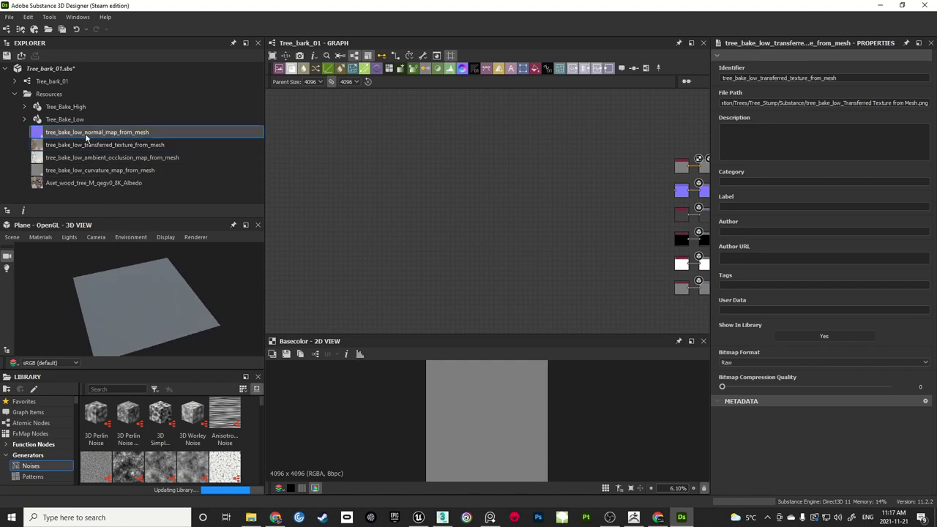
pyautogui.moveTo(86, 133); pyautogui.dragTo(359, 147)
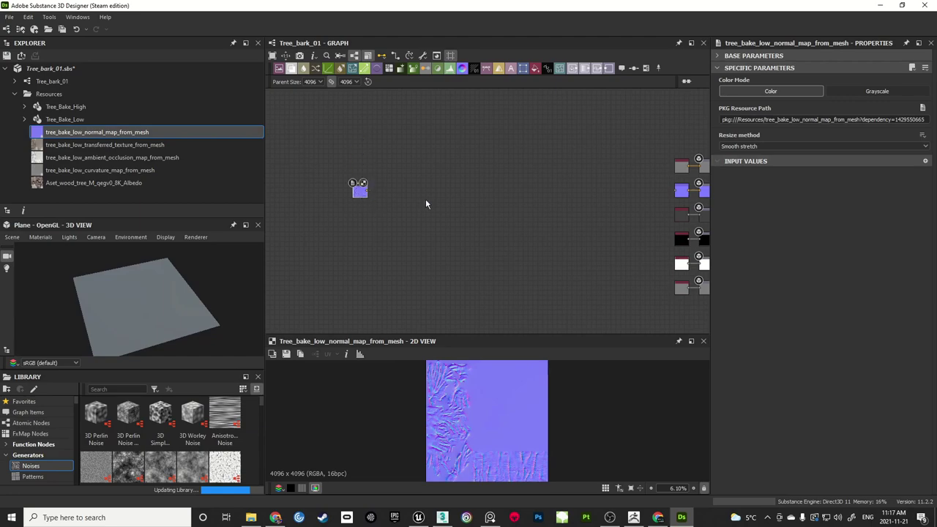
pyautogui.moveTo(346, 191); pyautogui.dragTo(603, 231)
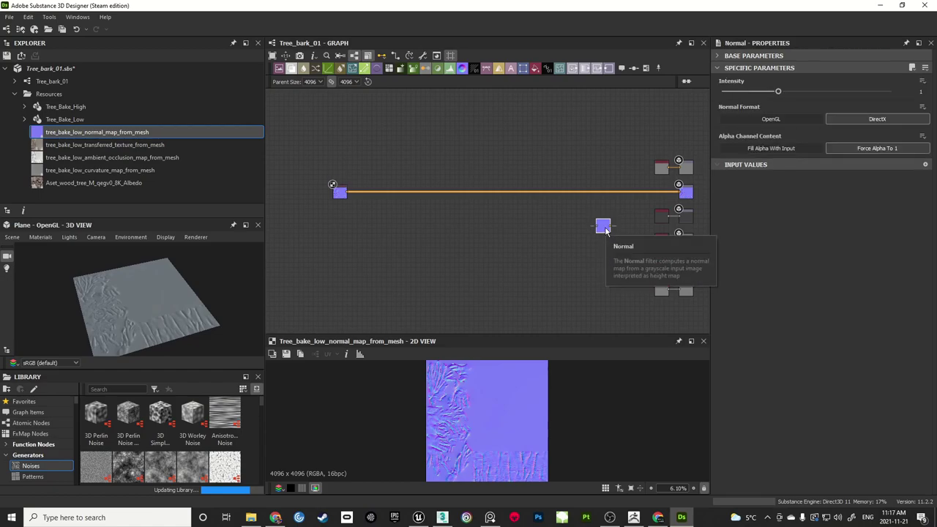
# Examine the Normal output in 2D and the bark relief on the 3D plane, enlarging the 3D preview, to judge the normal direction
pyautogui.scroll(5, 688, 194)
pyautogui.scroll(2, 689, 194)
pyautogui.click(690, 193)
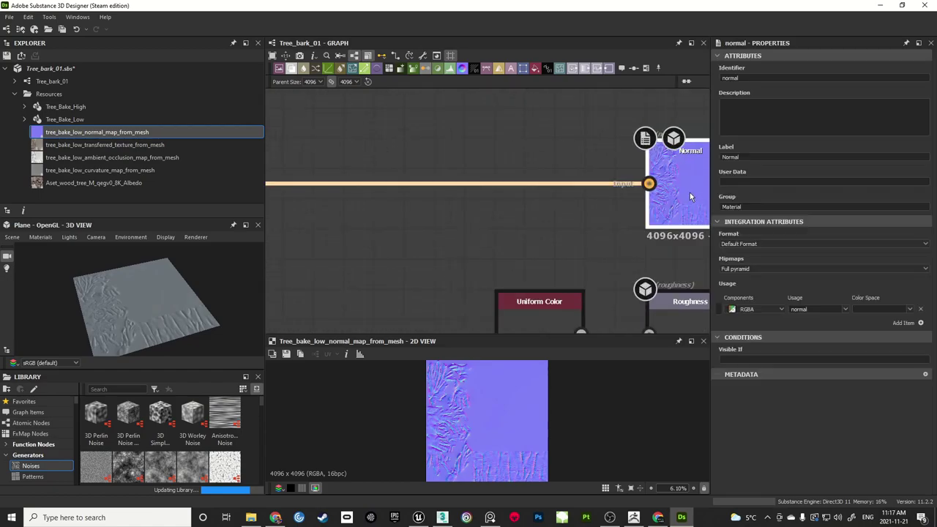
pyautogui.scroll(5, 467, 400)
pyautogui.scroll(-2, 461, 414)
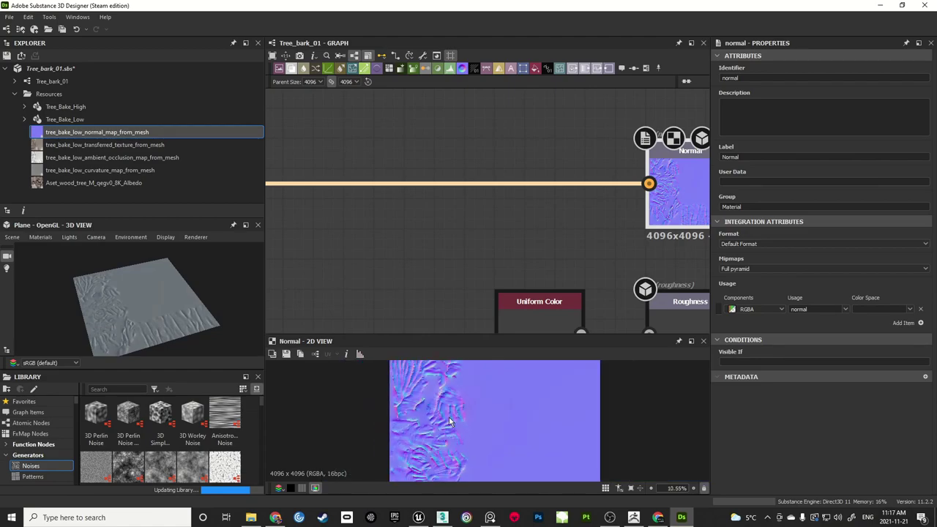
pyautogui.scroll(5, 146, 291)
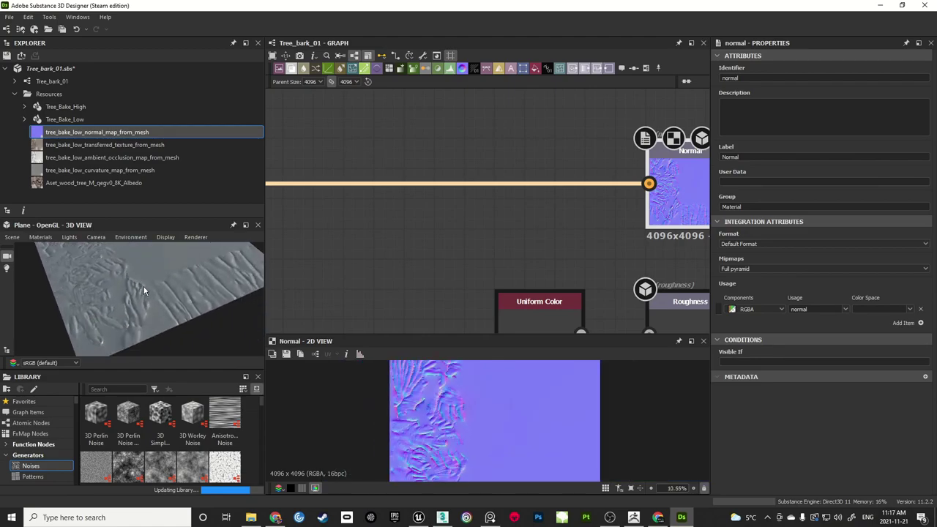
pyautogui.moveTo(146, 285)
pyautogui.mouseDown()
pyautogui.moveTo(154, 296)
pyautogui.moveTo(161, 266)
pyautogui.moveTo(183, 290)
pyautogui.moveTo(181, 303)
pyautogui.moveTo(151, 289)
pyautogui.moveTo(179, 280)
pyautogui.moveTo(141, 286)
pyautogui.moveTo(154, 296)
pyautogui.moveTo(157, 271)
pyautogui.mouseUp()
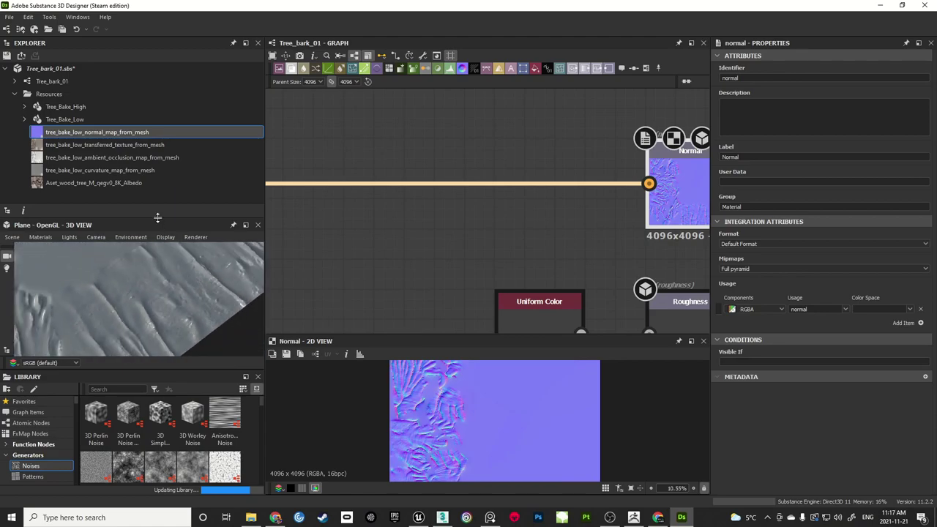
pyautogui.moveTo(157, 218); pyautogui.dragTo(157, 167)
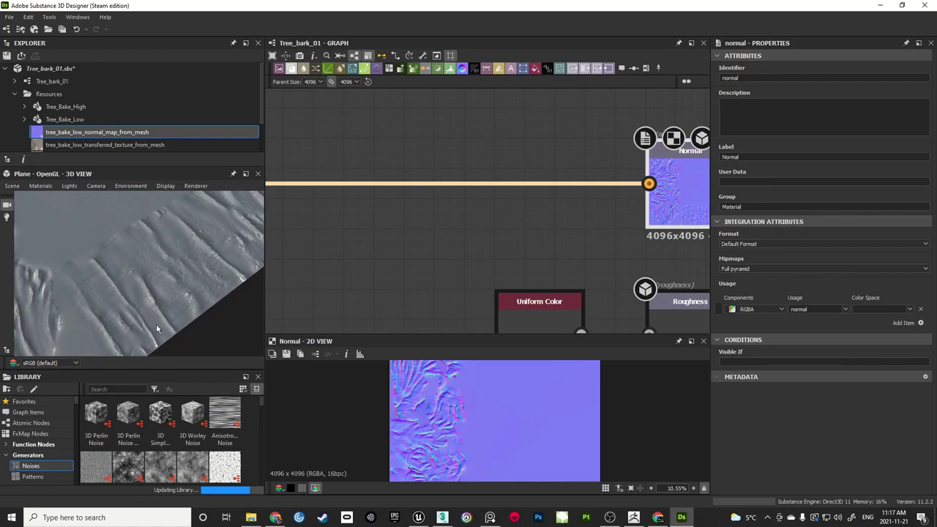
pyautogui.moveTo(156, 324); pyautogui.dragTo(150, 273)
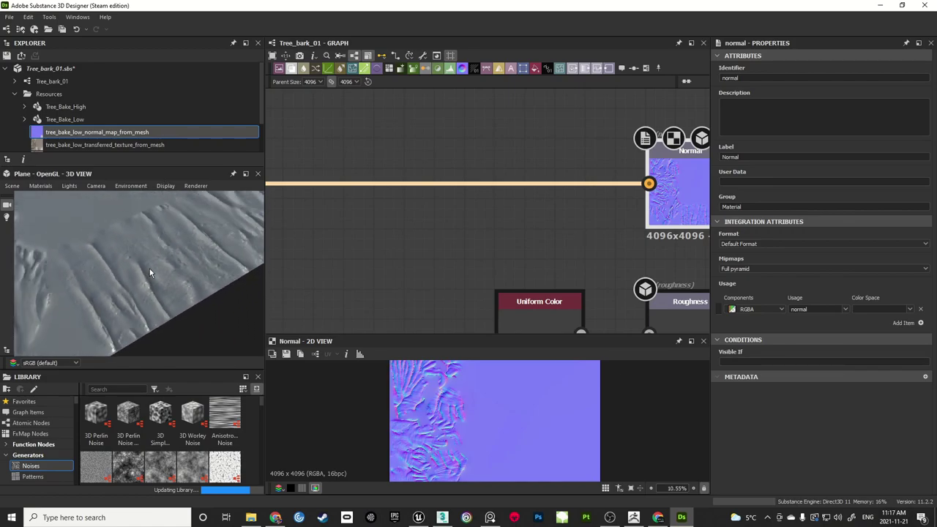
# Add a Normal Invert node with Invert Green enabled near the baked normal map bitmap
pyautogui.moveTo(656, 257); pyautogui.dragTo(492, 281, button='middle')
pyautogui.scroll(-3, 492, 249)
pyautogui.moveTo(417, 230); pyautogui.dragTo(597, 241, button='middle')
pyautogui.moveTo(447, 207); pyautogui.dragTo(550, 190, button='middle')
pyautogui.scroll(-5, 336, 190)
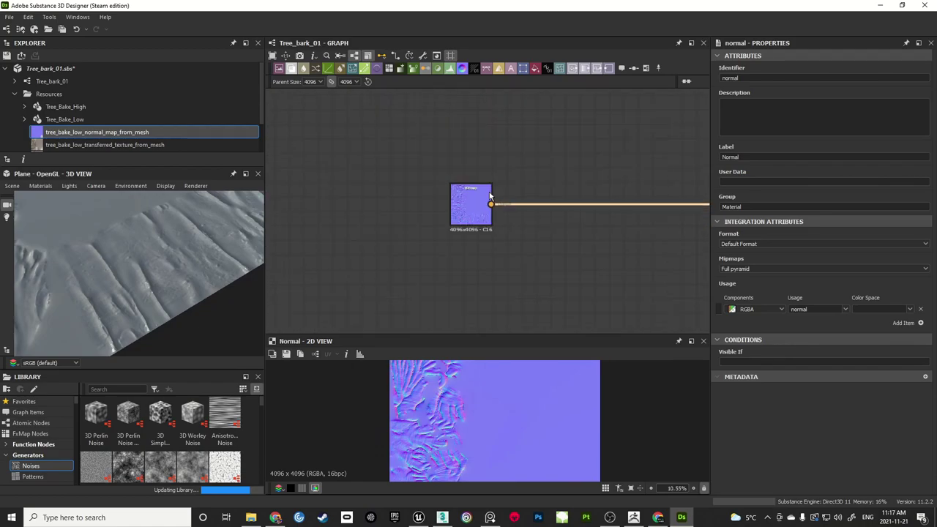
pyautogui.scroll(2, 460, 211)
pyautogui.scroll(1, 459, 212)
pyautogui.click(481, 202)
pyautogui.scroll(-3, 631, 202)
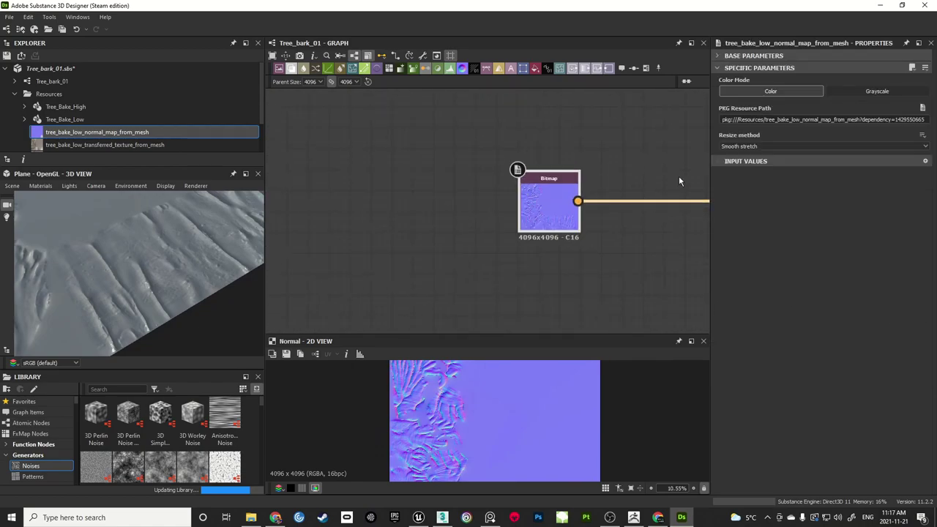
pyautogui.moveTo(679, 176); pyautogui.dragTo(444, 215, button='middle')
pyautogui.click(463, 205)
pyautogui.scroll(-1, 450, 213)
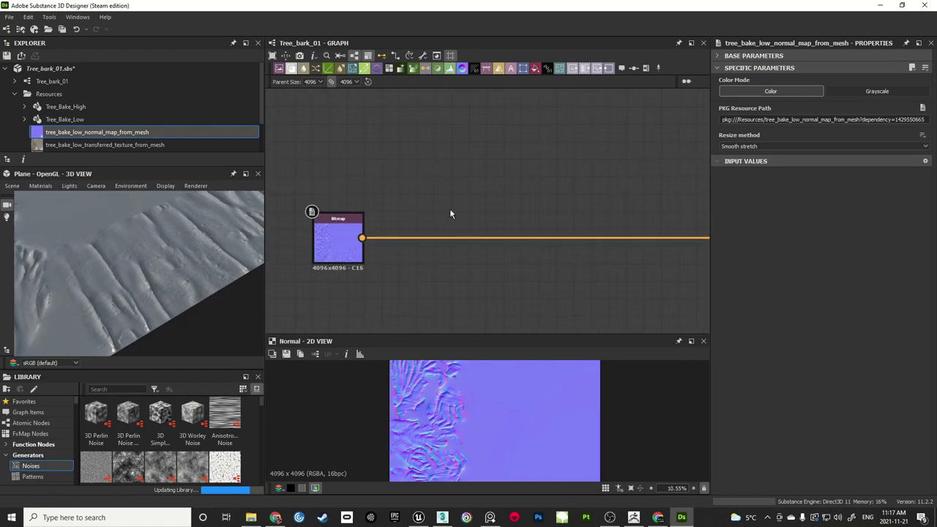
pyautogui.press('space')
pyautogui.write('normal')
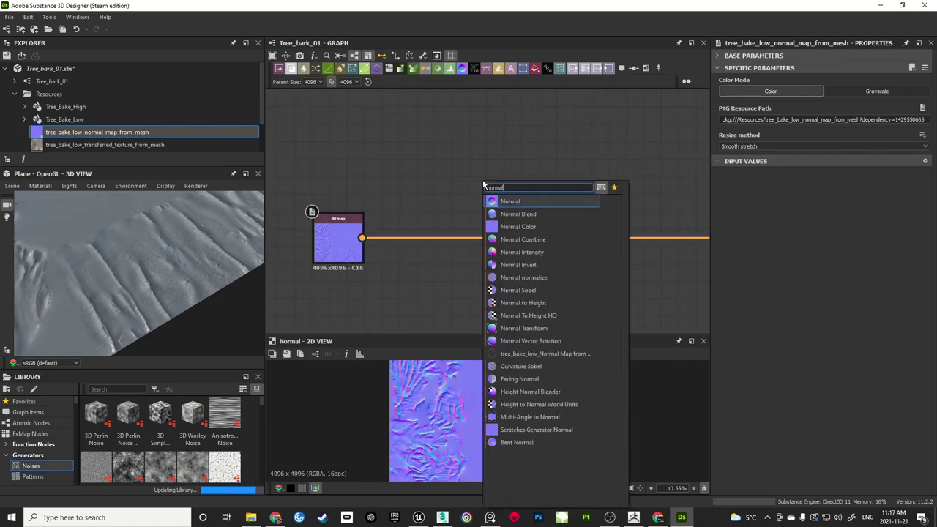
pyautogui.click(519, 265)
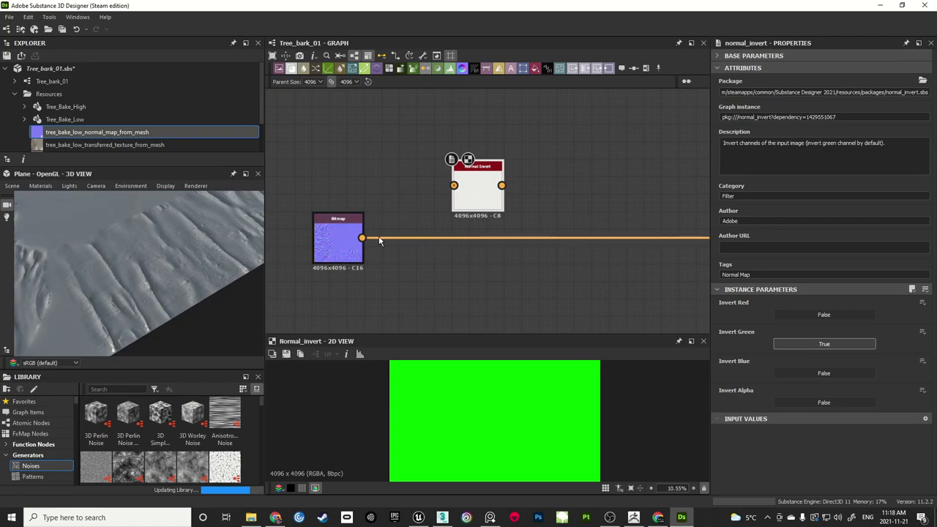
# Route the normal bitmap through Normal Invert into the Normal output, and line up the invert node beside the bitmap
pyautogui.moveTo(362, 239); pyautogui.dragTo(454, 185)
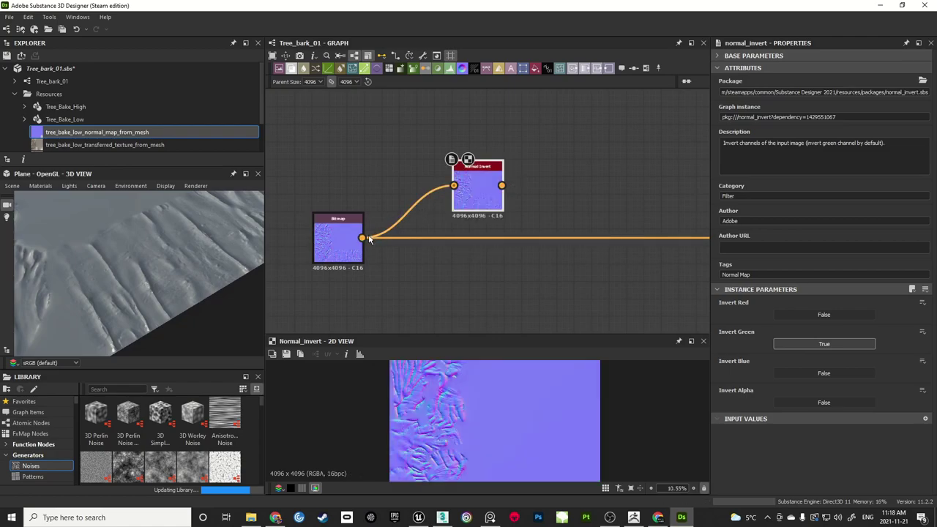
pyautogui.keyDown('shift'); pyautogui.moveTo(362, 238); pyautogui.dragTo(502, 186); pyautogui.keyUp('shift')
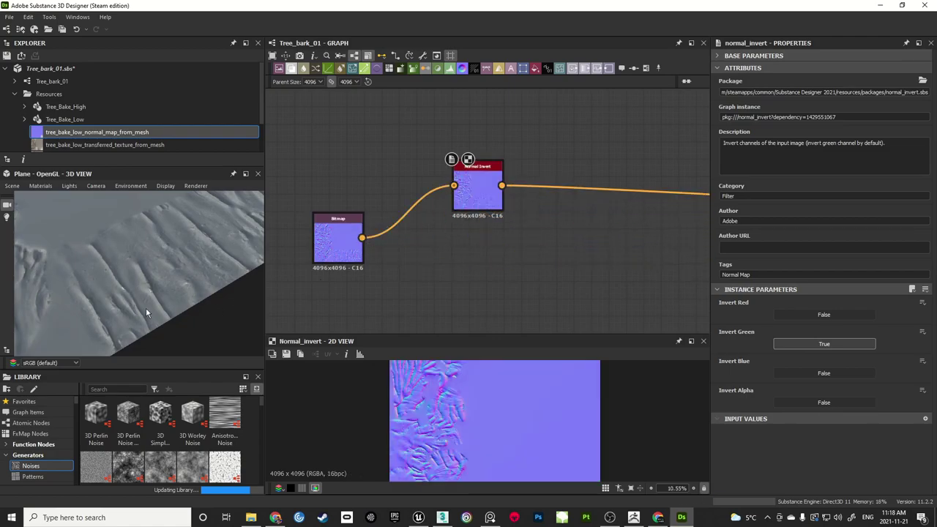
pyautogui.moveTo(146, 308); pyautogui.dragTo(169, 257)
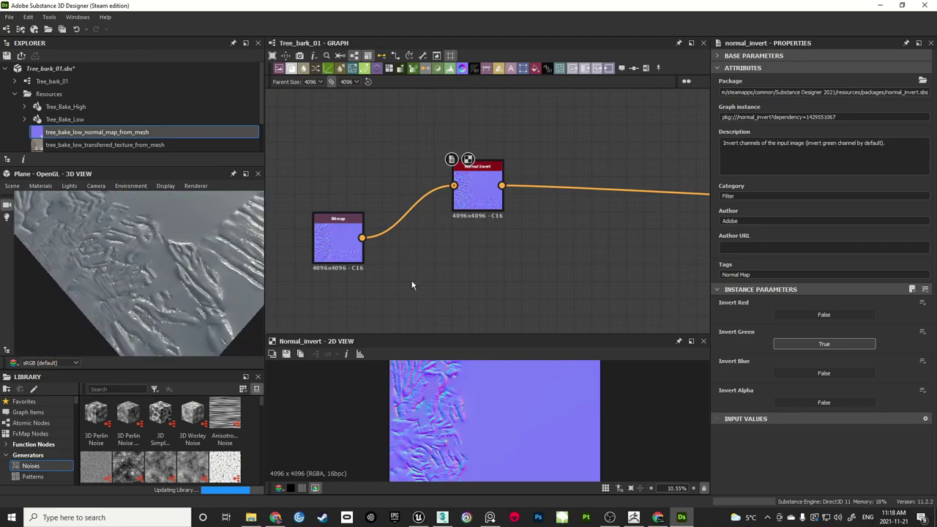
pyautogui.scroll(-5, 401, 189)
pyautogui.moveTo(428, 190); pyautogui.dragTo(411, 208)
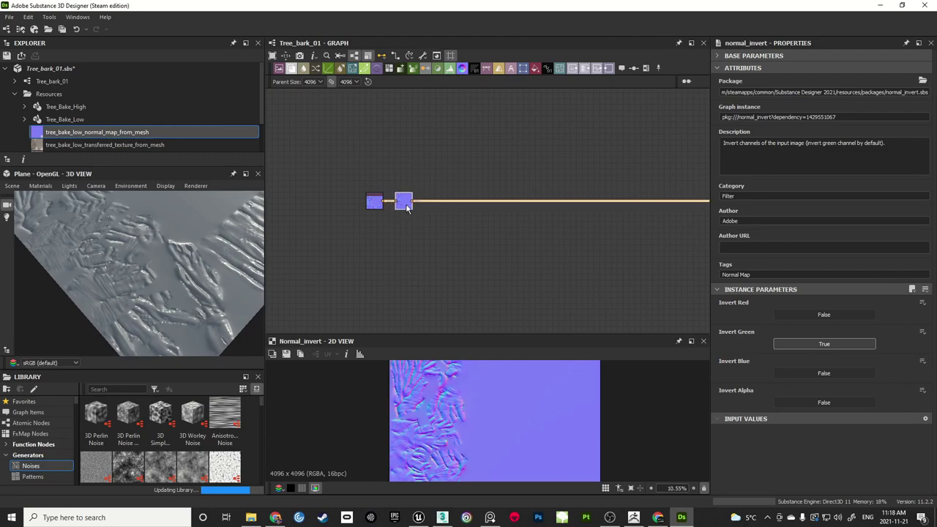
pyautogui.moveTo(393, 143); pyautogui.dragTo(402, 183, button='middle')
pyautogui.scroll(1, 404, 183)
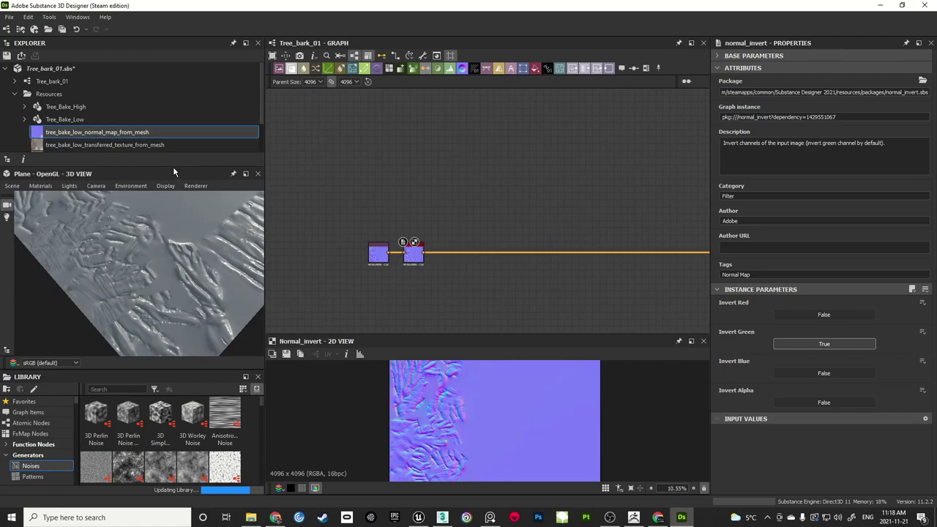
# Add the tree_bake_low_transferred_texture_from_mesh bitmap to the graph above the normal map nodes
pyautogui.moveTo(173, 168); pyautogui.dragTo(174, 180)
pyautogui.scroll(-1, 172, 134)
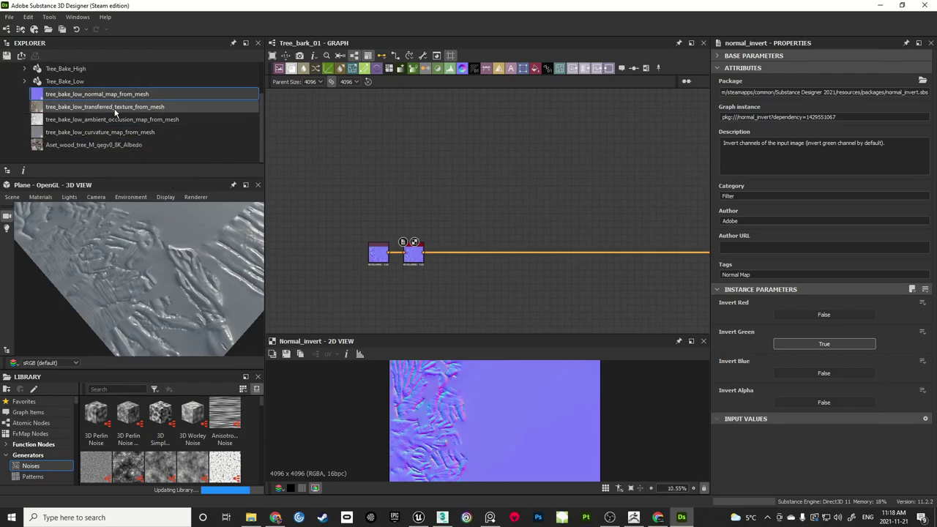
pyautogui.click(88, 107)
pyautogui.moveTo(87, 108); pyautogui.dragTo(382, 183)
# Examine the transferred albedo texture up close in an enlarged 2D preview, covering the root UV islands and the bark strip
pyautogui.scroll(6, 499, 414)
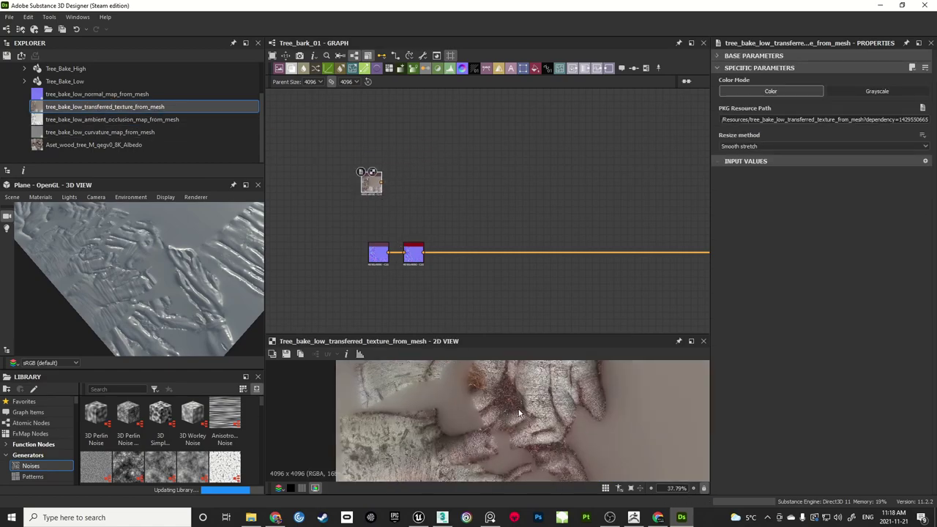
pyautogui.scroll(-6, 519, 414)
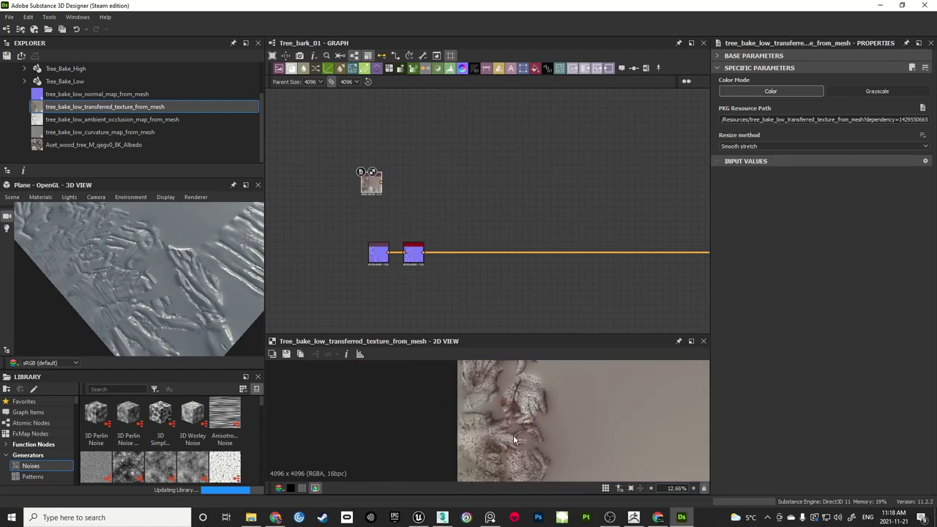
pyautogui.scroll(7, 524, 415)
pyautogui.scroll(-6, 532, 444)
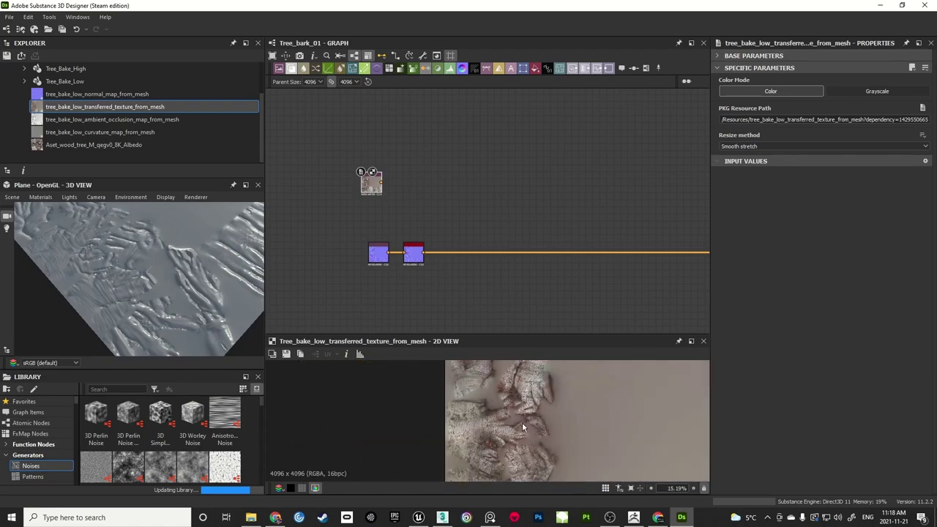
pyautogui.scroll(4, 506, 428)
pyautogui.scroll(2, 511, 429)
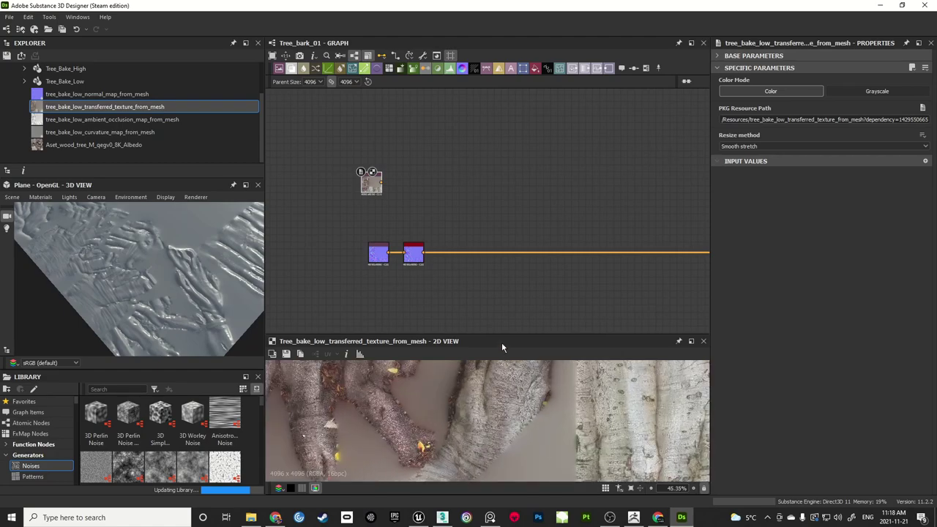
pyautogui.moveTo(503, 333); pyautogui.dragTo(504, 222)
pyautogui.scroll(-3, 503, 402)
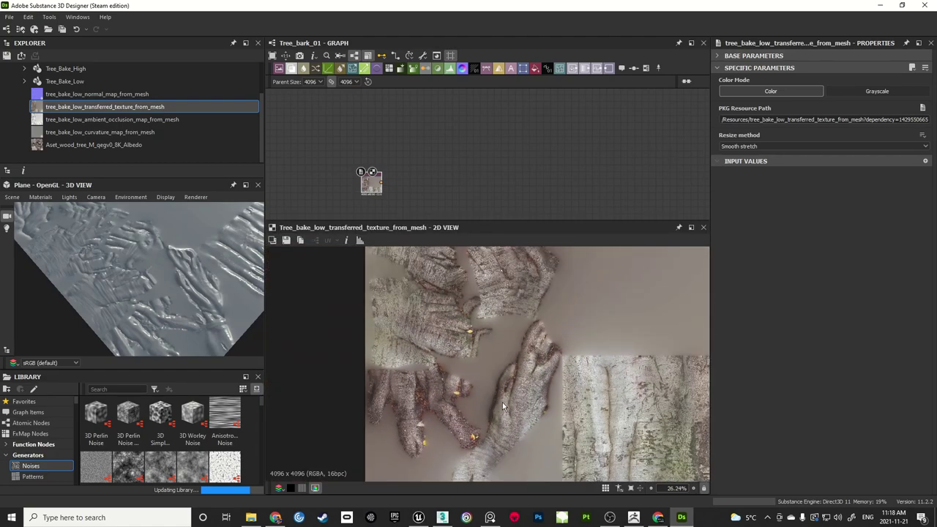
pyautogui.scroll(8, 475, 428)
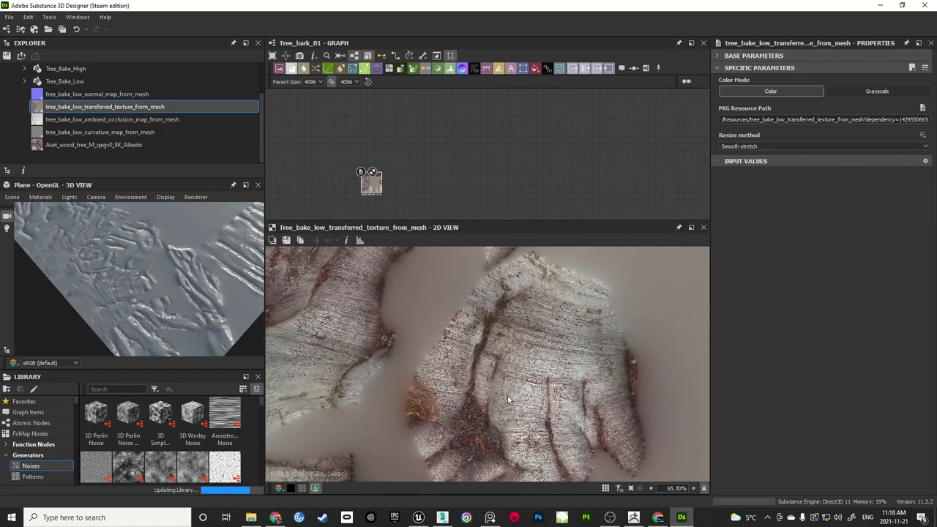
pyautogui.scroll(6, 335, 325)
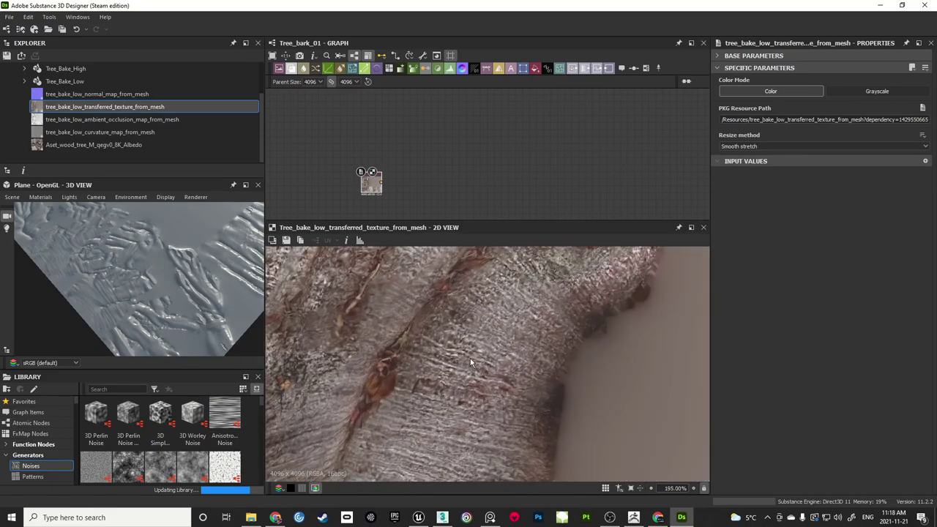
pyautogui.scroll(-15, 473, 359)
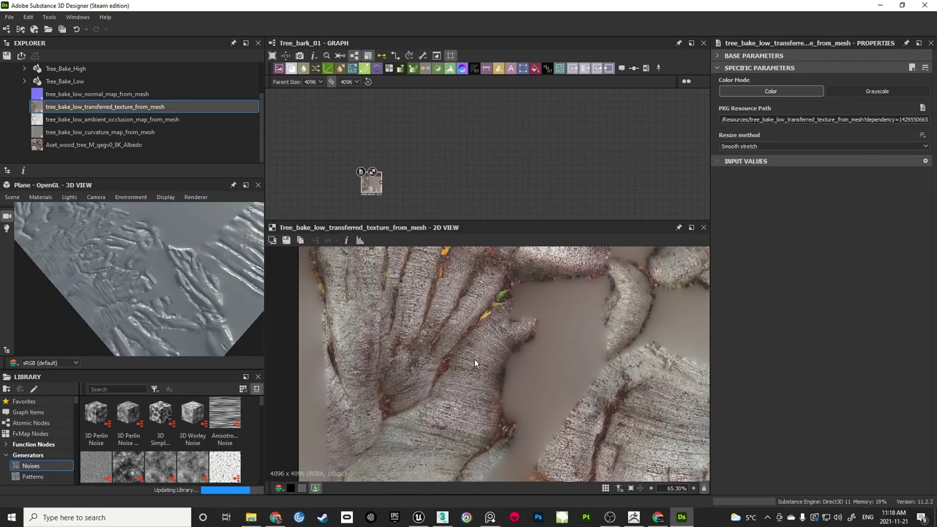
pyautogui.moveTo(556, 478); pyautogui.dragTo(443, 274, button='middle')
pyautogui.moveTo(489, 340); pyautogui.dragTo(510, 390, button='middle')
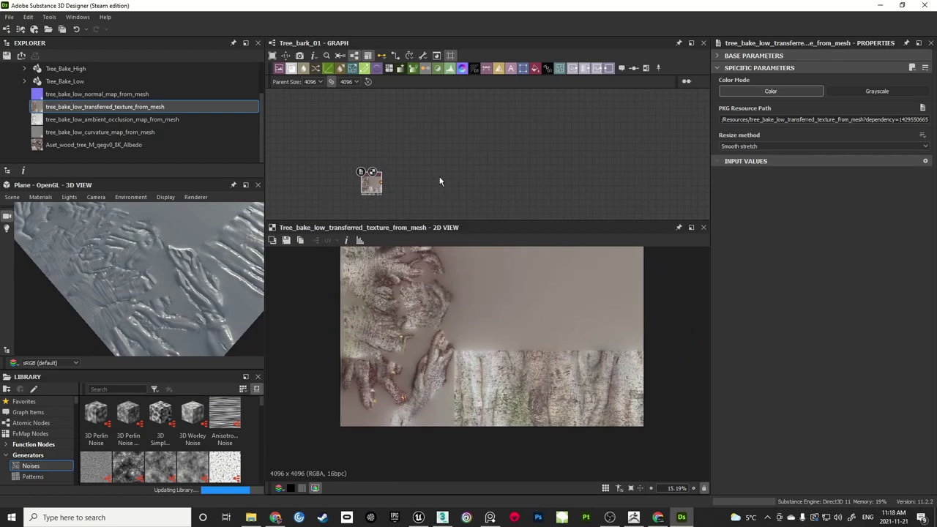
# Add the tree_bake_low_ambient_occlusion_map_from_mesh bitmap below the normal map nodes and inspect its roots and bark up close
pyautogui.click(439, 178)
pyautogui.moveTo(418, 146); pyautogui.dragTo(432, 133, button='middle')
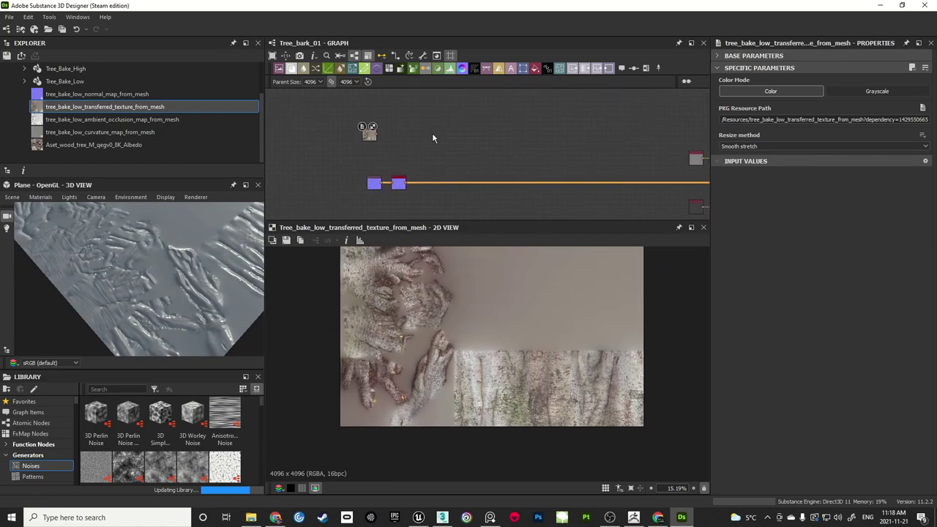
pyautogui.click(147, 123)
pyautogui.moveTo(144, 121); pyautogui.dragTo(384, 211)
pyautogui.moveTo(425, 197); pyautogui.dragTo(425, 148, button='middle')
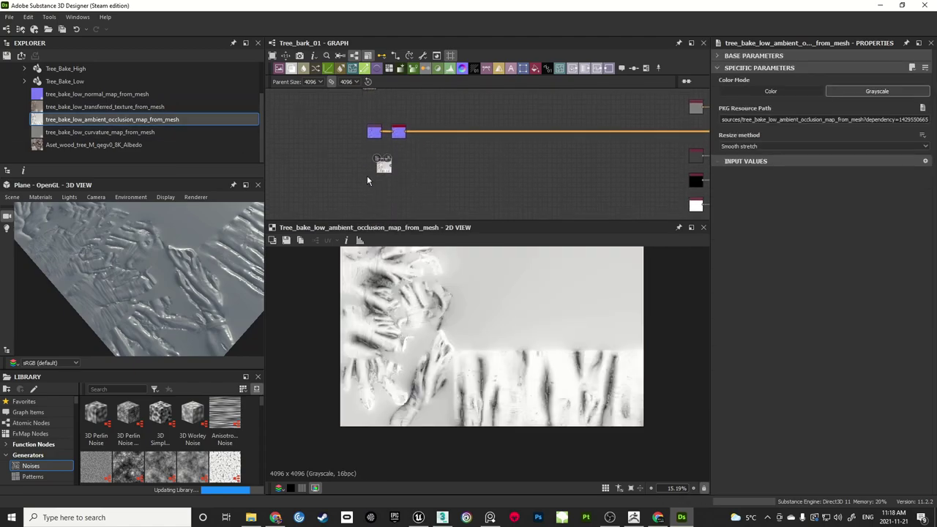
pyautogui.moveTo(383, 161); pyautogui.dragTo(364, 169)
pyautogui.scroll(5, 597, 337)
pyautogui.moveTo(597, 336); pyautogui.dragTo(643, 333, button='middle')
pyautogui.scroll(4, 559, 337)
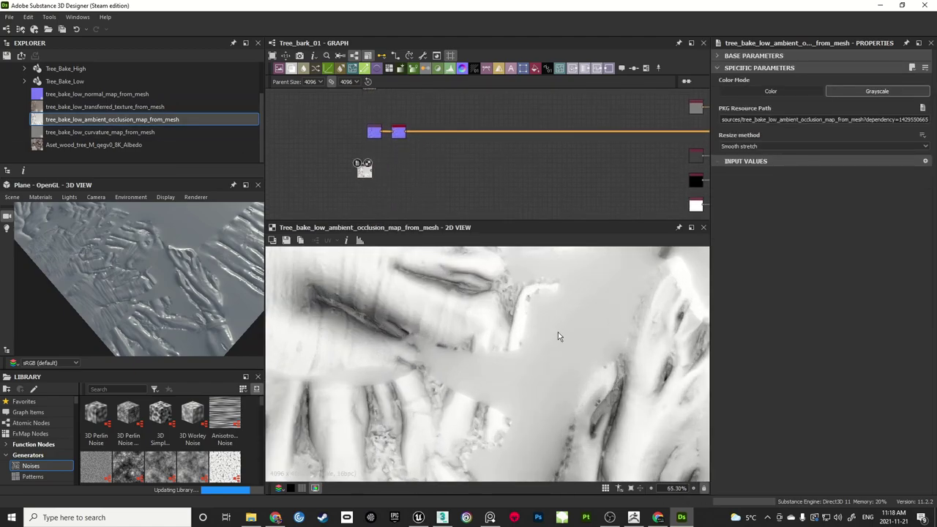
pyautogui.moveTo(673, 381); pyautogui.dragTo(432, 320, button='middle')
pyautogui.scroll(-2, 483, 342)
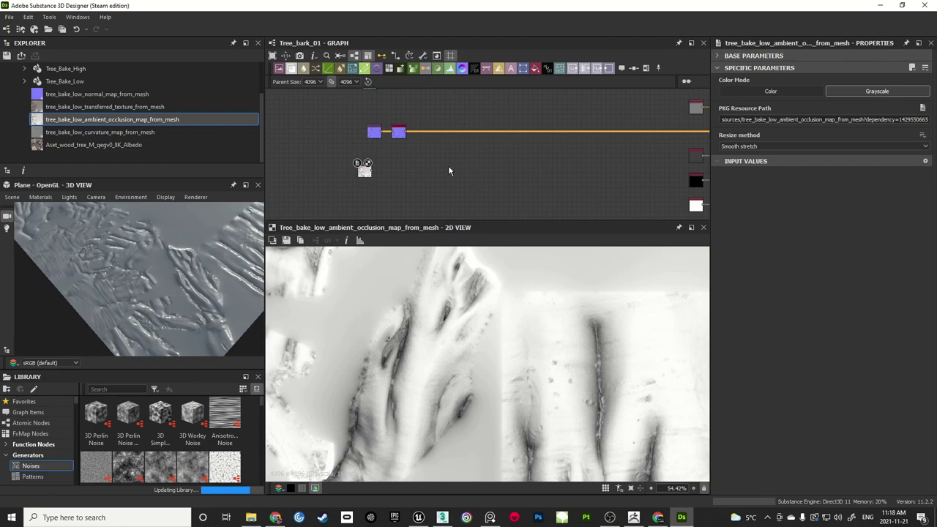
# Add the tree_bake_low_curvature_map_from_mesh bitmap below the ambient occlusion bitmap and inspect its root islands up close
pyautogui.click(129, 132)
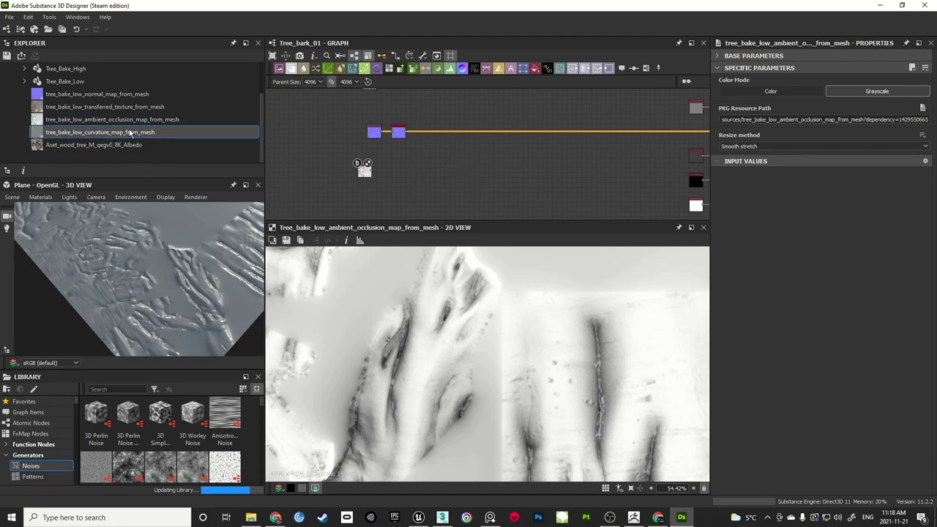
pyautogui.moveTo(129, 132); pyautogui.dragTo(378, 197)
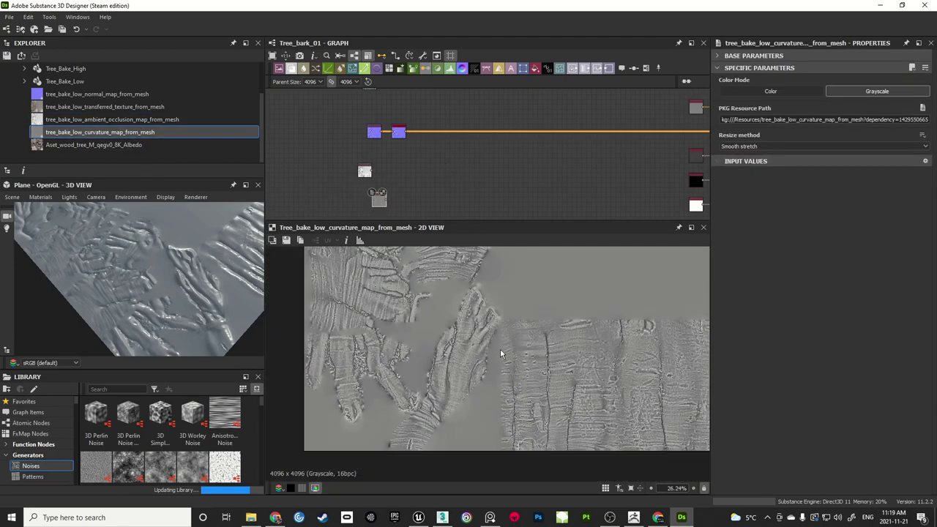
pyautogui.scroll(4, 468, 308)
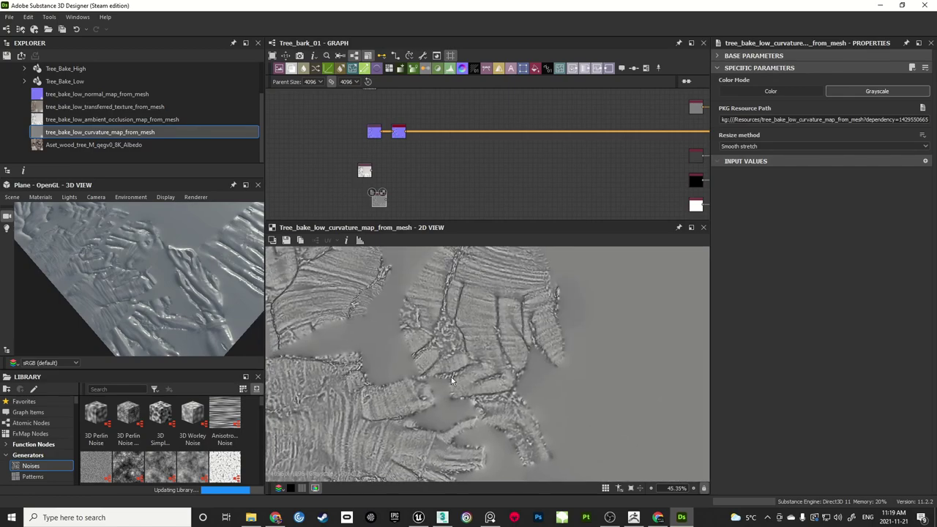
pyautogui.scroll(-3, 452, 380)
pyautogui.scroll(-1, 432, 161)
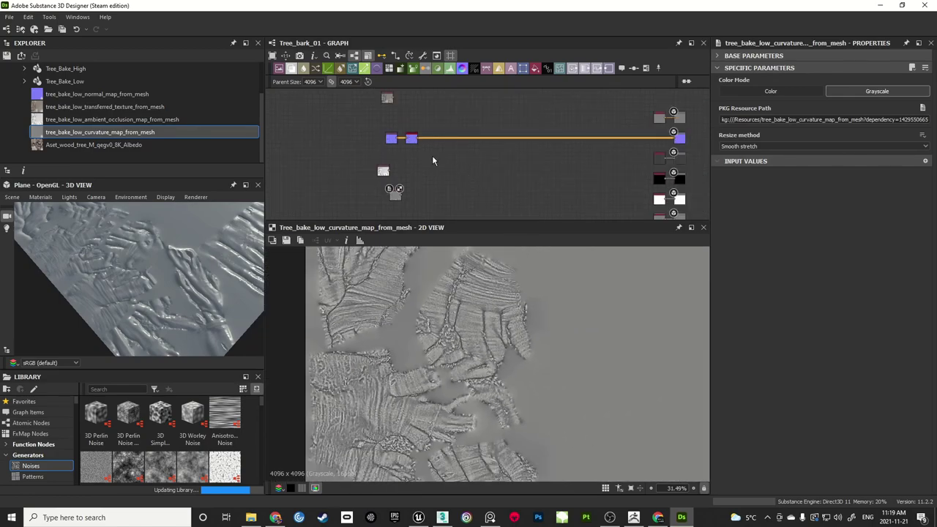
# Move the curvature bitmap away from the other maps, into the empty graph area before the normal map nodes
pyautogui.scroll(2, 447, 180)
pyautogui.moveTo(432, 161); pyautogui.dragTo(490, 162, button='middle')
pyautogui.scroll(-1, 490, 162)
pyautogui.moveTo(441, 194); pyautogui.dragTo(325, 154)
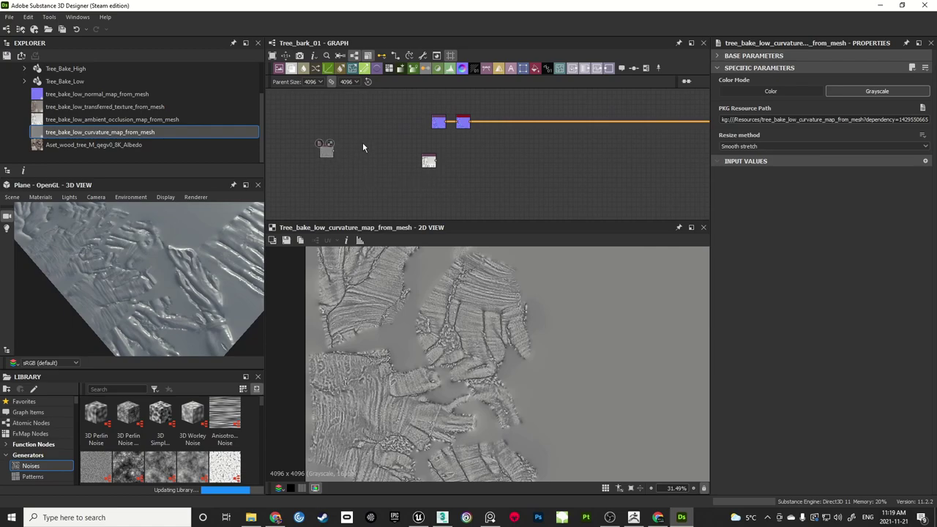
# Space out the remaining bitmaps, moving the transferred albedo farther above and the ambient occlusion farther below the normal map nodes
pyautogui.moveTo(388, 103); pyautogui.dragTo(393, 186, button='middle')
pyautogui.scroll(1, 392, 186)
pyautogui.moveTo(511, 161); pyautogui.dragTo(457, 180, button='middle')
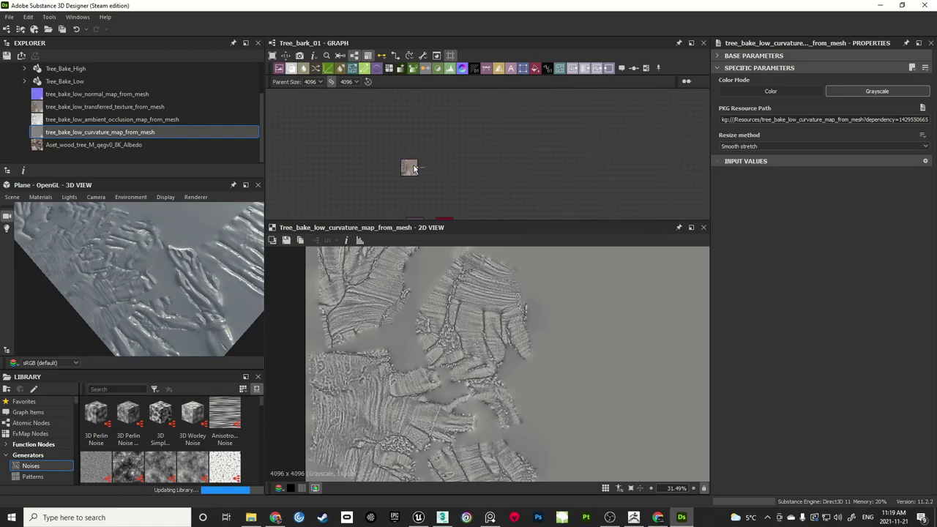
pyautogui.moveTo(414, 170); pyautogui.dragTo(424, 123)
pyautogui.moveTo(462, 209); pyautogui.dragTo(442, 155, button='middle')
pyautogui.scroll(-3, 455, 151)
pyautogui.moveTo(417, 166); pyautogui.dragTo(425, 186)
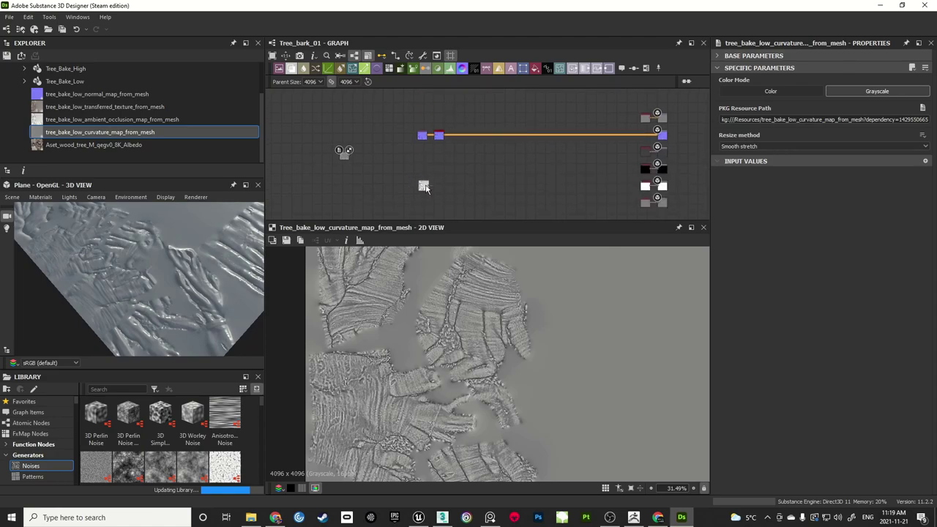
# Examine the baked ambient occlusion bitmap up close in the 2D preview, covering the root islands
pyautogui.scroll(2, 449, 186)
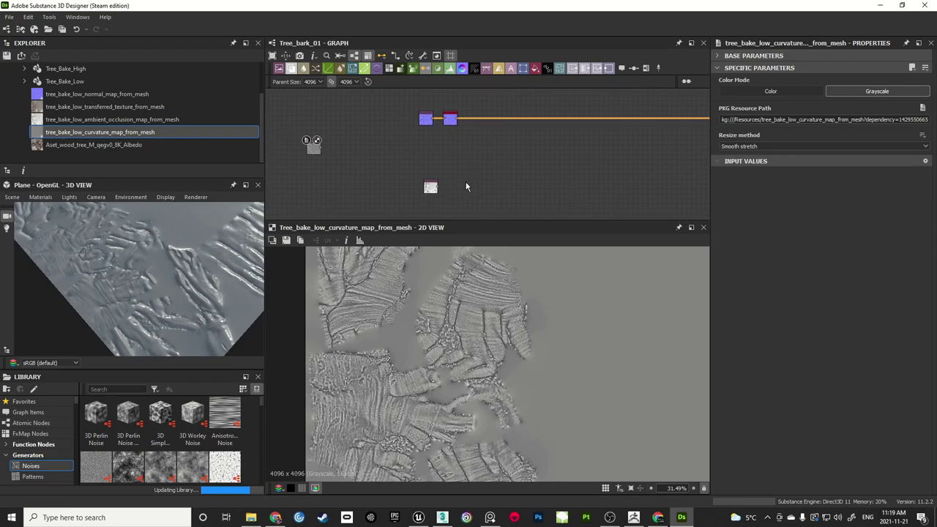
pyautogui.scroll(3, 462, 176)
pyautogui.moveTo(480, 149); pyautogui.dragTo(461, 149, button='middle')
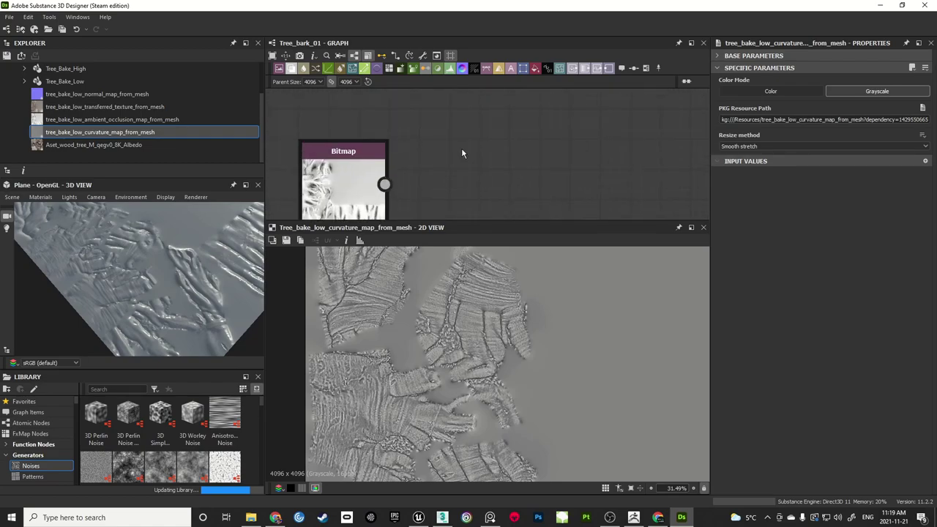
pyautogui.scroll(-1, 462, 149)
pyautogui.doubleClick(364, 187)
pyautogui.scroll(4, 471, 369)
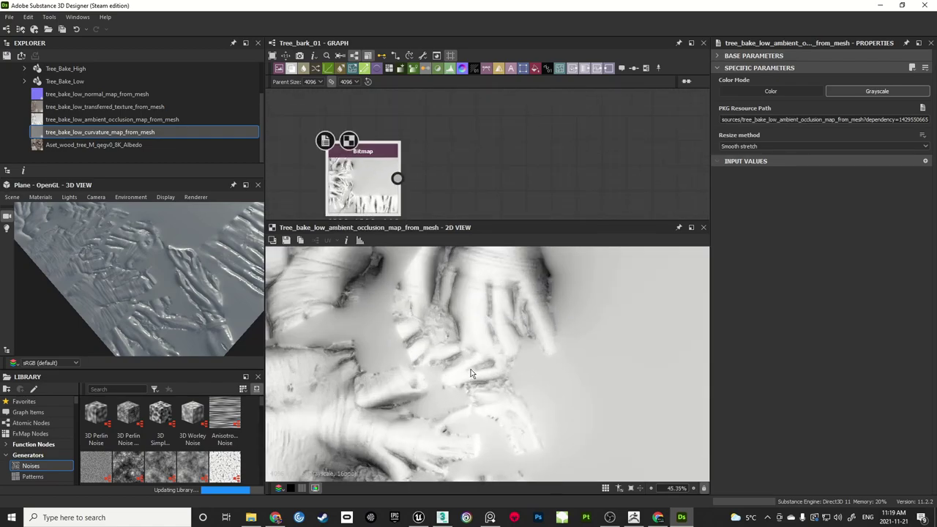
pyautogui.scroll(-2, 461, 381)
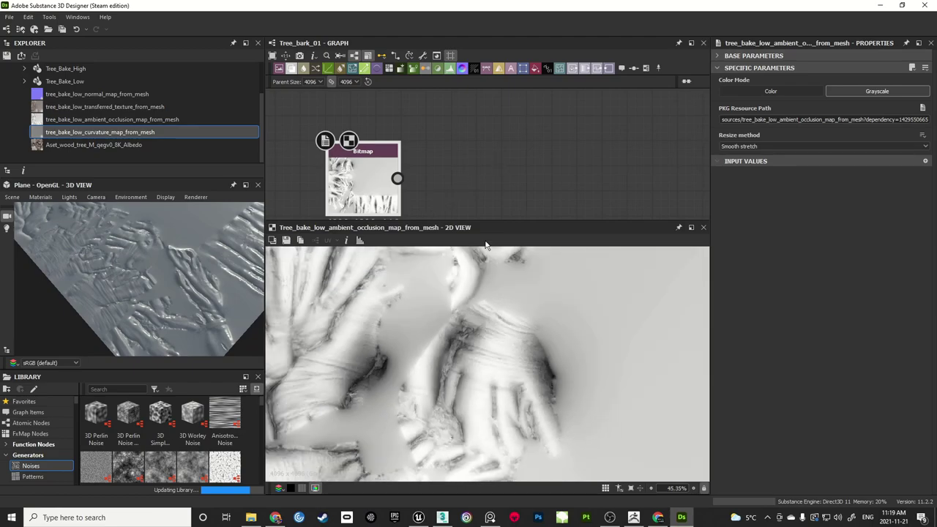
# Add a Normal To Height HQ node beside the ambient occlusion bitmap
pyautogui.scroll(-2, 446, 176)
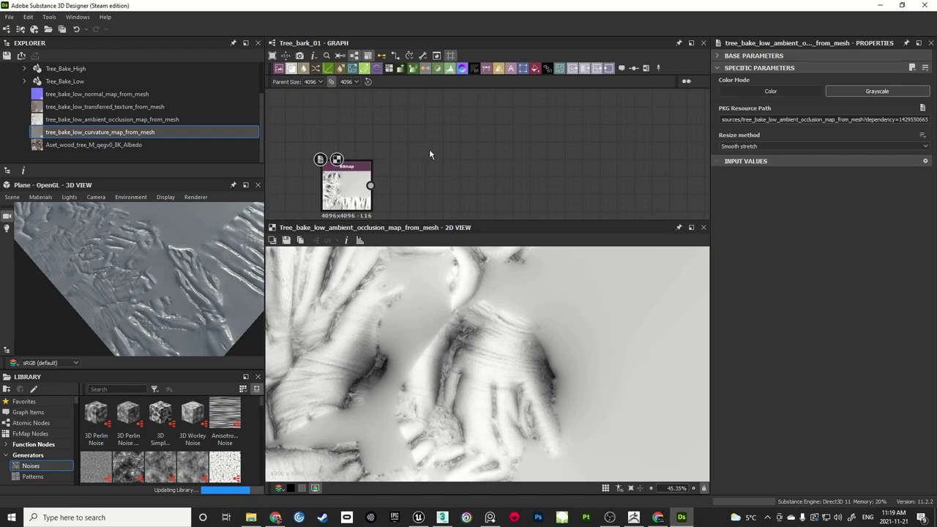
pyautogui.press('space')
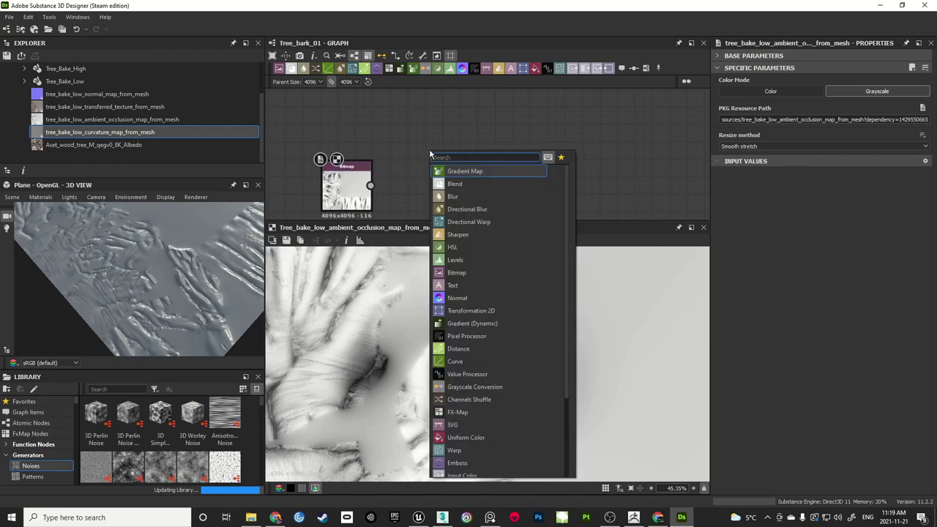
pyautogui.write('normal')
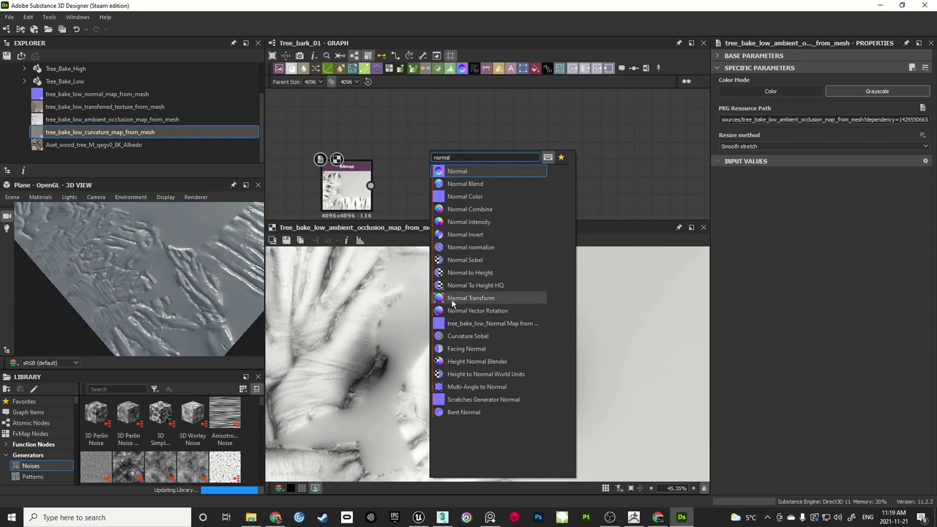
pyautogui.click(499, 289)
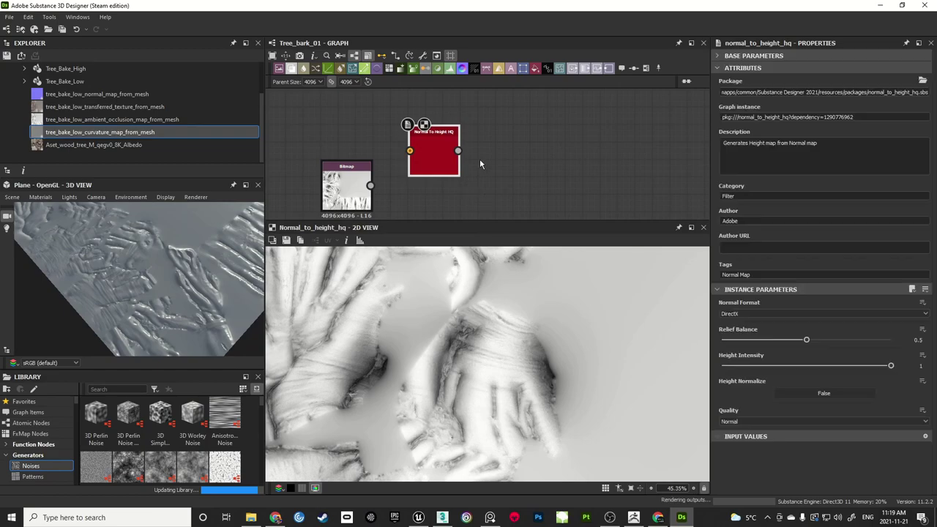
# Add an Ambient Occlusion (HBAO) node and feed it from the Normal To Height HQ output
pyautogui.press('space')
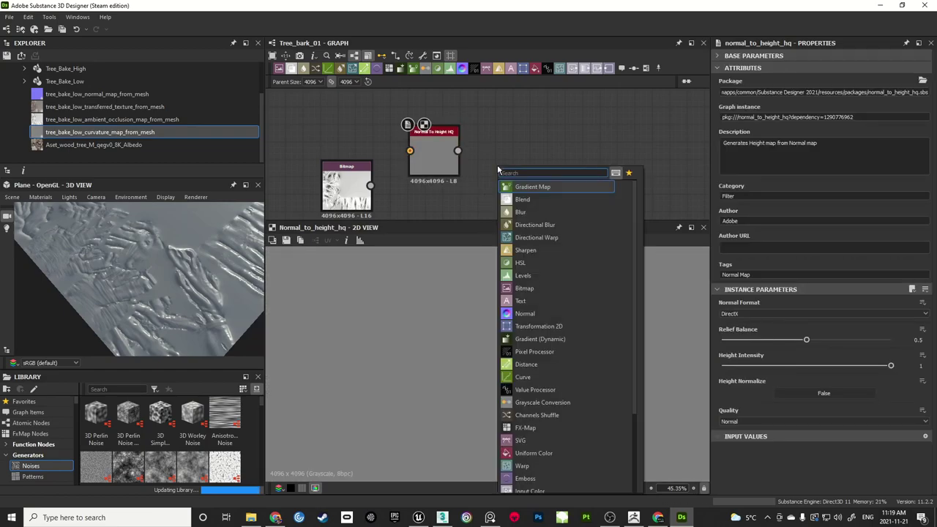
pyautogui.write('hba')
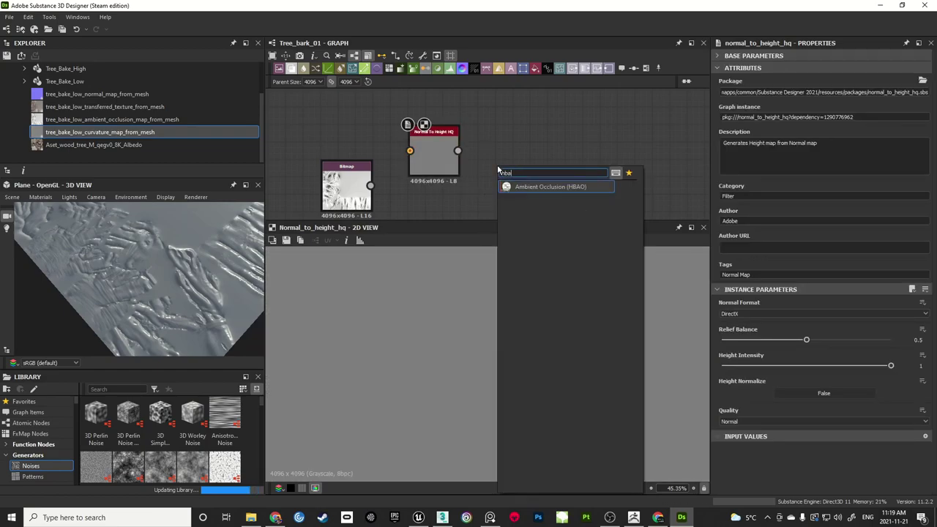
pyautogui.click(576, 186)
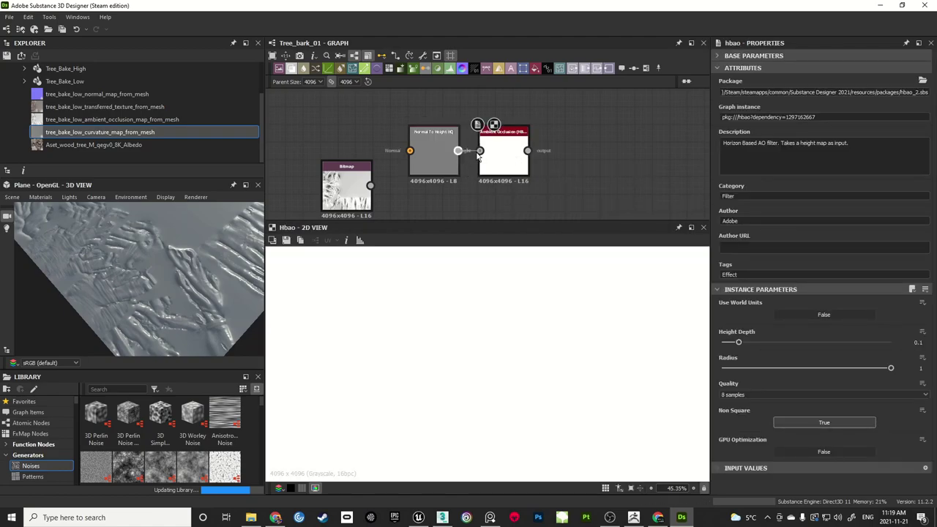
pyautogui.moveTo(372, 186); pyautogui.dragTo(387, 153)
# Place the Normal To Height HQ and HBAO pair below the normal map nodes and feed it from the Normal Invert output
pyautogui.scroll(-2, 382, 117)
pyautogui.moveTo(381, 103); pyautogui.dragTo(436, 173, button='middle')
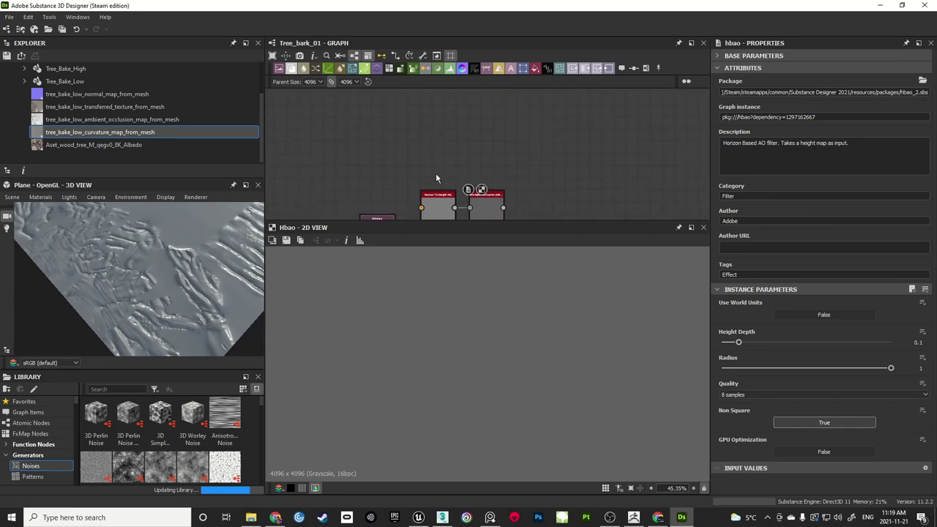
pyautogui.moveTo(436, 173); pyautogui.dragTo(515, 158)
pyautogui.click(461, 156)
pyautogui.moveTo(457, 92); pyautogui.dragTo(471, 135, button='middle')
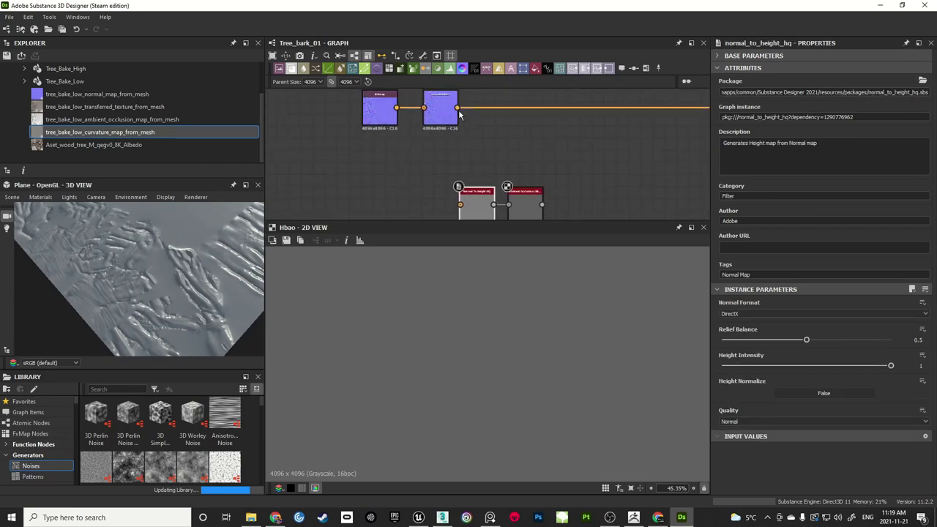
pyautogui.moveTo(457, 108); pyautogui.dragTo(460, 205)
pyautogui.moveTo(529, 204); pyautogui.dragTo(508, 171, button='middle')
pyautogui.scroll(1, 508, 171)
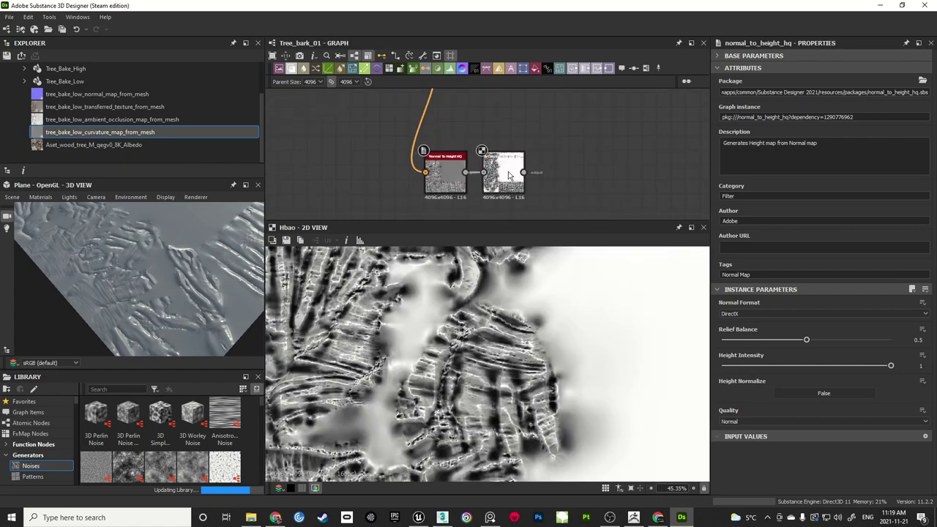
# Examine the HBAO result in the 2D preview, covering the root islands
pyautogui.click(508, 173)
pyautogui.scroll(2, 381, 361)
pyautogui.scroll(-4, 389, 346)
pyautogui.moveTo(374, 283); pyautogui.dragTo(434, 381, button='middle')
pyautogui.scroll(2, 417, 353)
pyautogui.scroll(1, 434, 381)
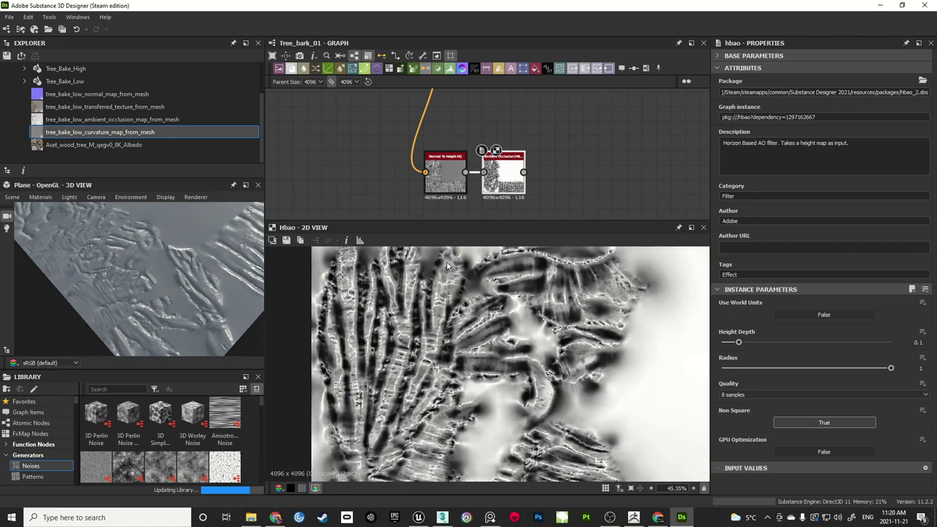
# Set the Normal To Height HQ node's Normal Format to OpenGL and check the HBAO output up close
pyautogui.doubleClick(444, 174)
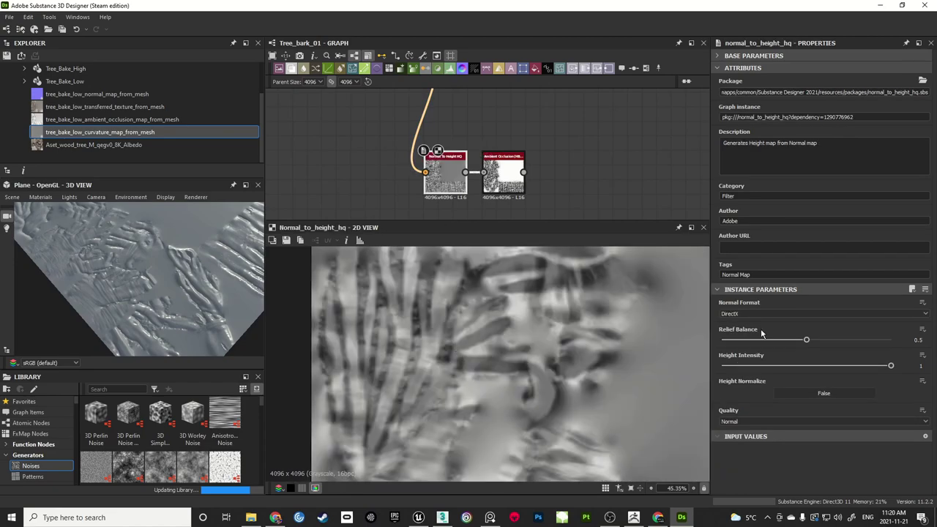
pyautogui.click(780, 313)
pyautogui.click(742, 327)
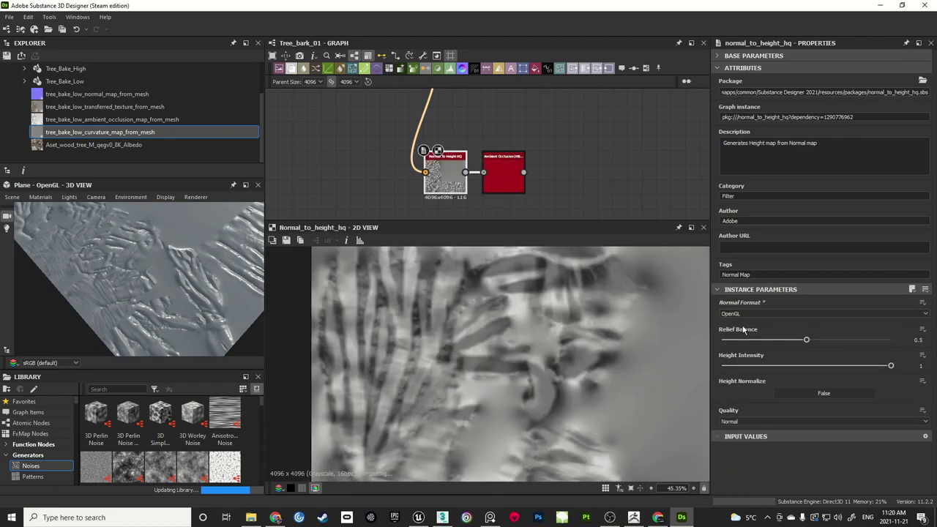
pyautogui.doubleClick(503, 175)
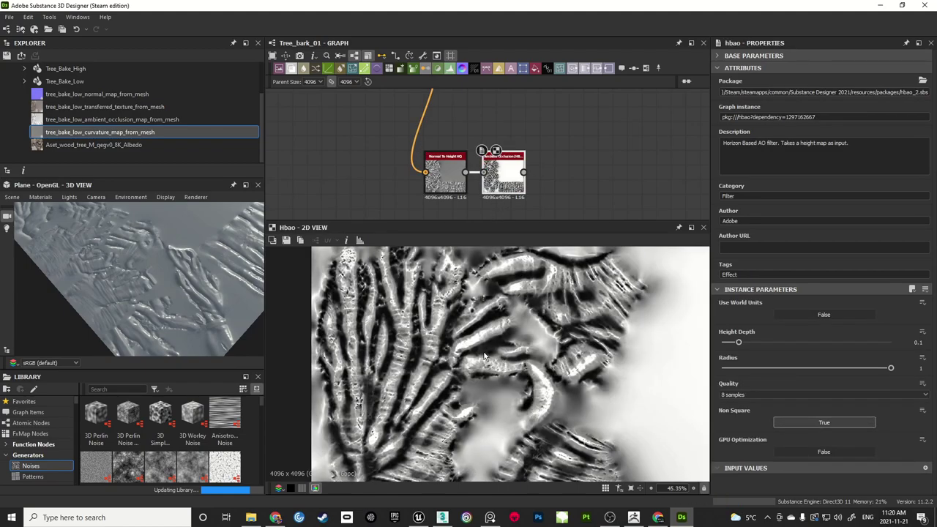
pyautogui.moveTo(397, 283); pyautogui.dragTo(443, 337, button='middle')
pyautogui.scroll(4, 442, 337)
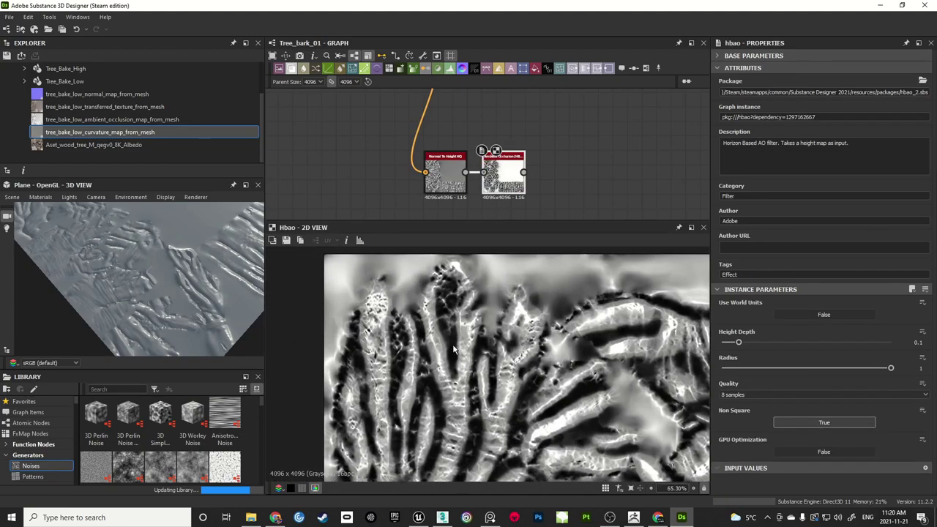
# Try placing the Normal To Height HQ and Ambient Occlusion (HBAO) nodes above the normal map nodes
pyautogui.scroll(-4, 484, 192)
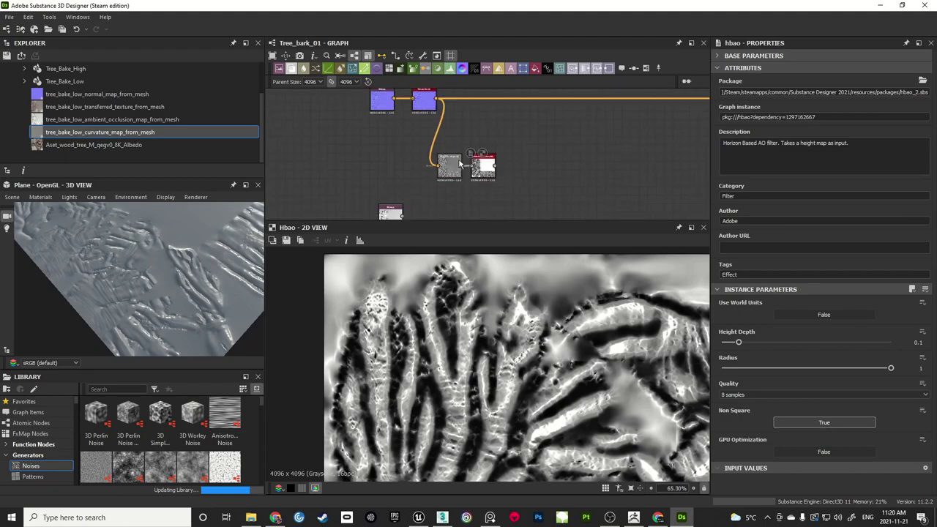
pyautogui.moveTo(483, 197); pyautogui.dragTo(483, 198)
pyautogui.moveTo(480, 187); pyautogui.dragTo(476, 107)
pyautogui.moveTo(494, 124); pyautogui.dragTo(508, 188, button='middle')
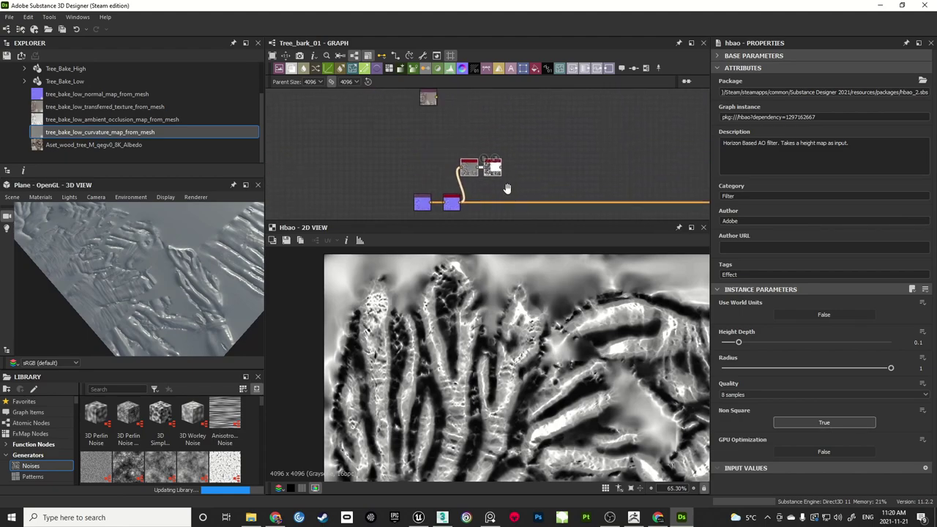
pyautogui.scroll(2, 510, 168)
pyautogui.moveTo(482, 174); pyautogui.dragTo(498, 124)
pyautogui.moveTo(517, 139)
pyautogui.mouseDown(button='middle')
pyautogui.moveTo(494, 185)
pyautogui.moveTo(530, 133)
pyautogui.mouseUp(button='middle')
pyautogui.scroll(3, 499, 358)
pyautogui.scroll(-3, 460, 336)
pyautogui.scroll(-5, 520, 158)
pyautogui.scroll(-2, 519, 104)
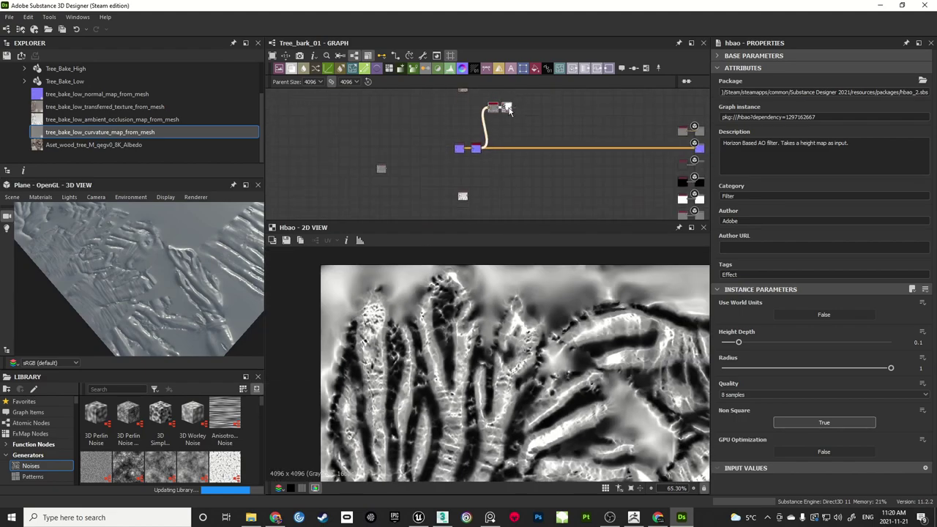
# Move the Normal To Height HQ and HBAO nodes below the normal map chain, beside the ambient occlusion bitmap
pyautogui.moveTo(509, 110); pyautogui.dragTo(508, 201)
pyautogui.scroll(4, 495, 180)
pyautogui.moveTo(526, 195); pyautogui.dragTo(505, 122, button='middle')
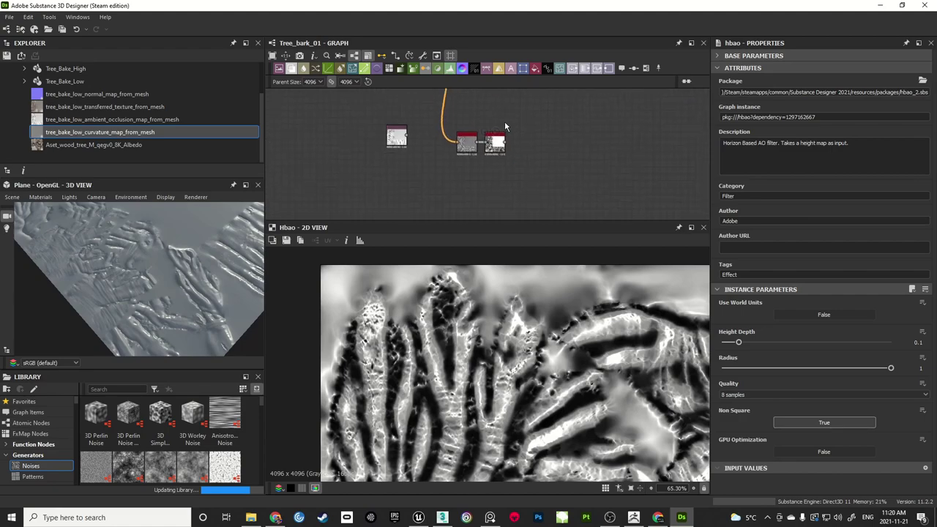
# Try a Height Intensity of 0.25 on the Normal To Height HQ node and settle on 0.5
pyautogui.scroll(5, 503, 144)
pyautogui.click(393, 143)
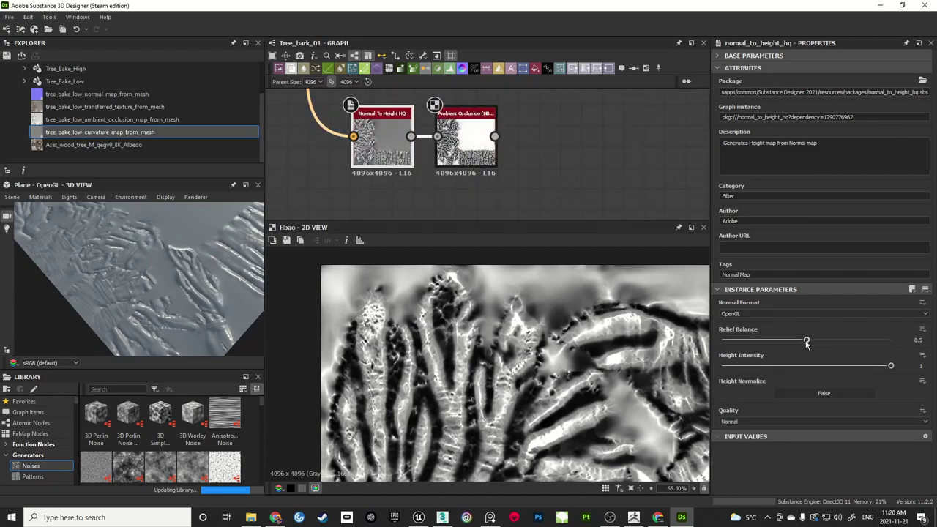
pyautogui.doubleClick(921, 366)
pyautogui.write('0.25')
pyautogui.press('Return')
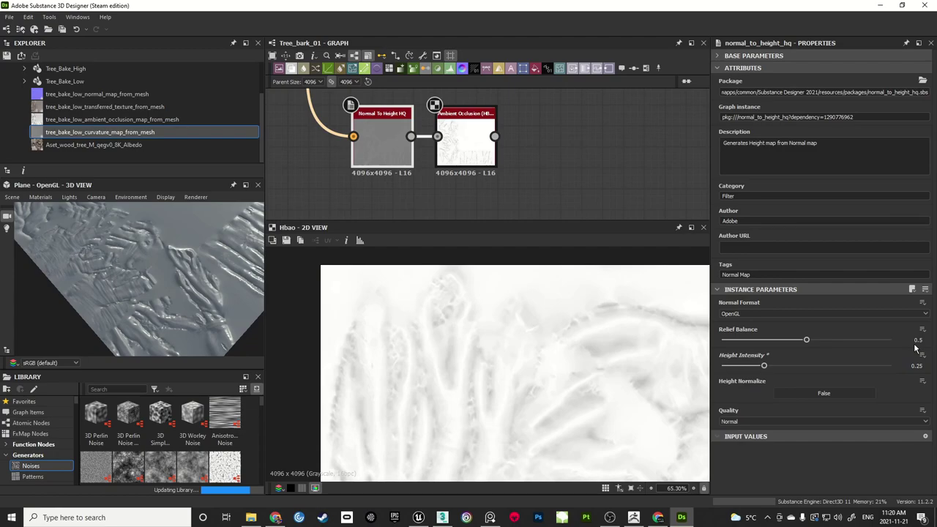
pyautogui.doubleClick(919, 365)
pyautogui.write('0.5')
pyautogui.press('Return')
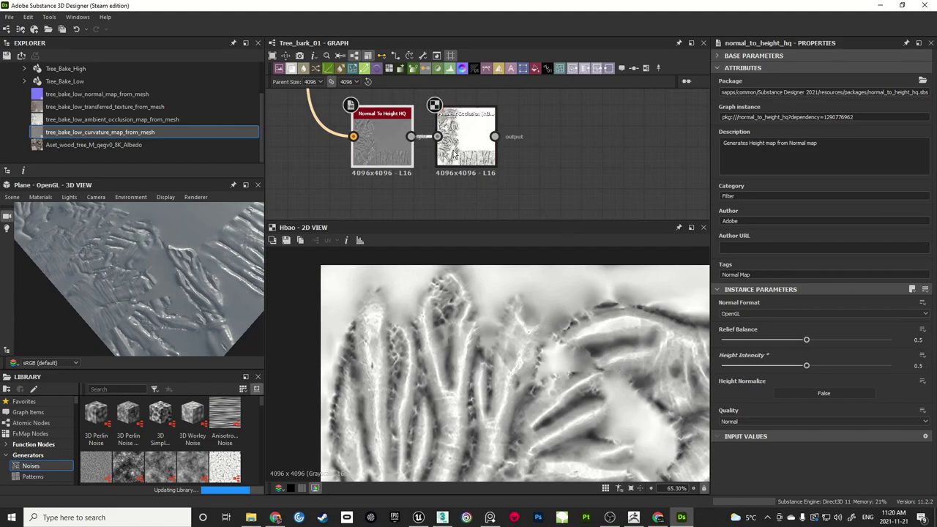
# Set the Ambient Occlusion (HBAO) node's Height Depth to 0.05 and check the result in the 2D view
pyautogui.click(466, 139)
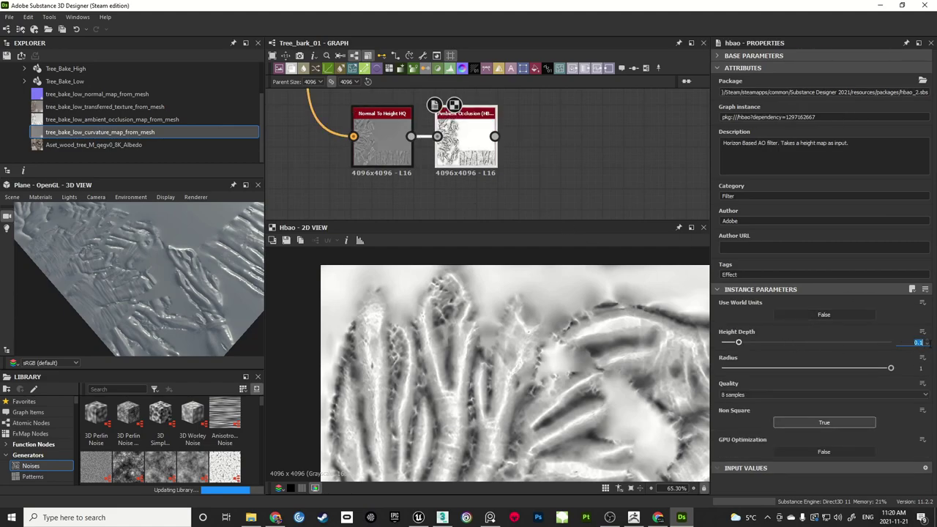
pyautogui.press('Return')
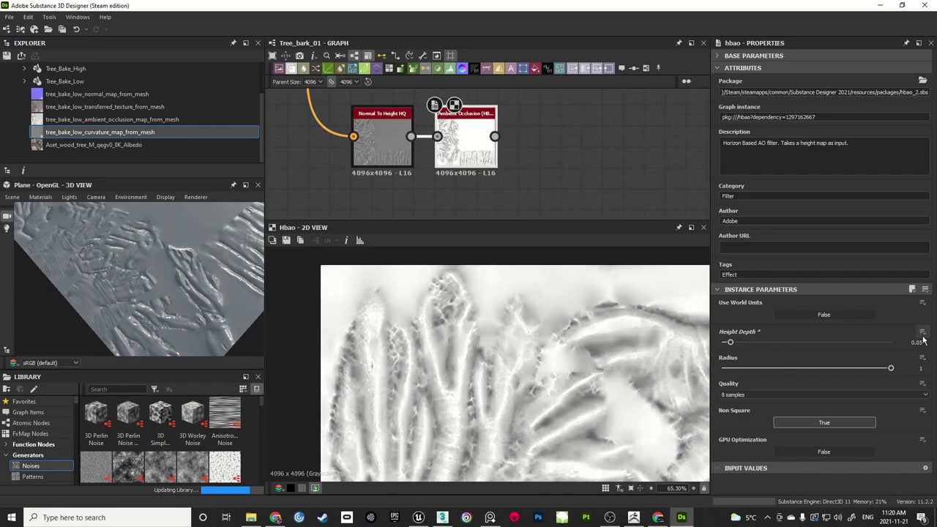
pyautogui.scroll(-5, 463, 378)
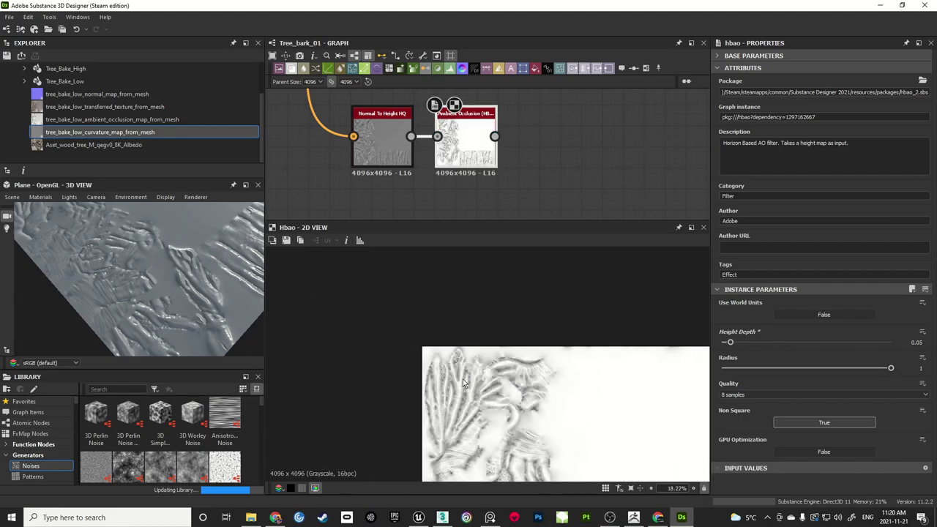
pyautogui.scroll(4, 486, 343)
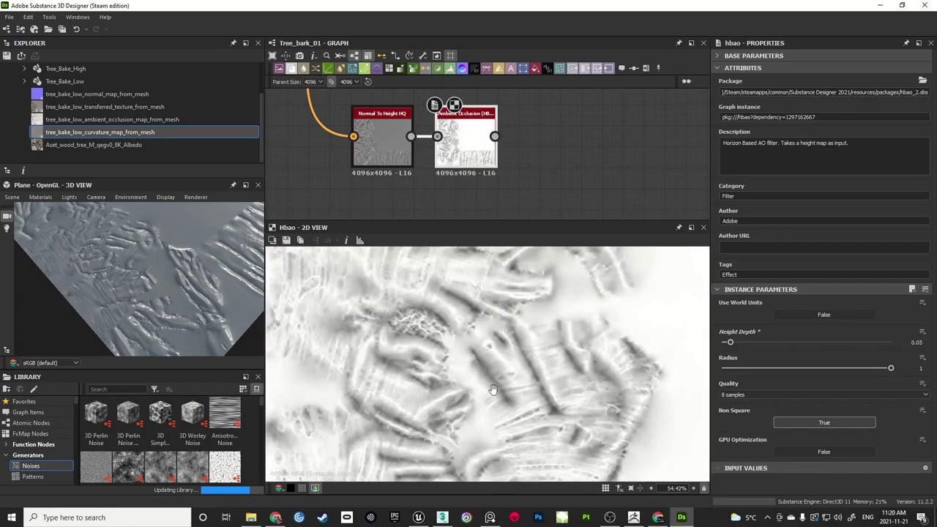
pyautogui.scroll(-3, 501, 386)
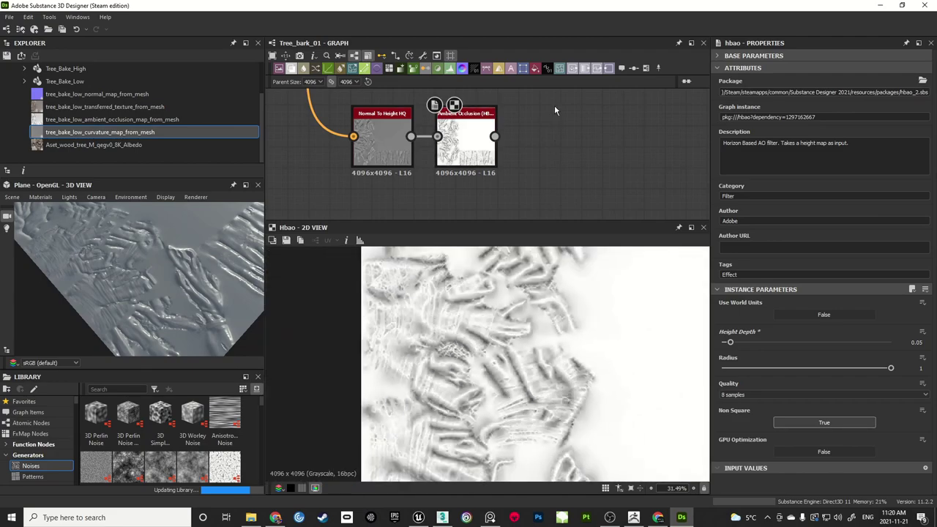
# Move the ambient occlusion bitmap node just below the Normal To Height HQ node
pyautogui.scroll(-6, 546, 164)
pyautogui.scroll(1, 545, 155)
pyautogui.moveTo(546, 165); pyautogui.dragTo(534, 110, button='middle')
pyautogui.moveTo(362, 140); pyautogui.dragTo(423, 198)
pyautogui.moveTo(446, 190); pyautogui.dragTo(425, 190, button='middle')
# Add a Blend node with the HBAO output as foreground and the ambient occlusion bitmap as background
pyautogui.press('space')
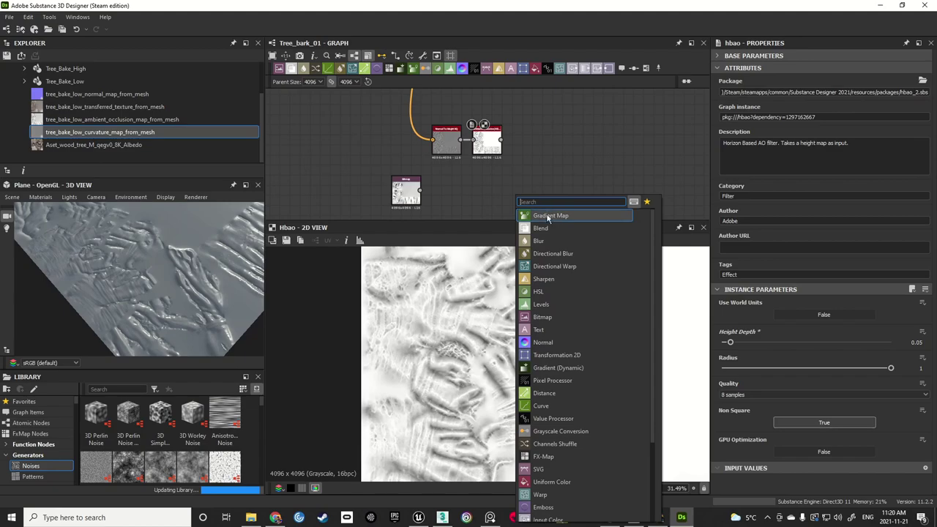
pyautogui.click(548, 213)
pyautogui.scroll(2, 515, 178)
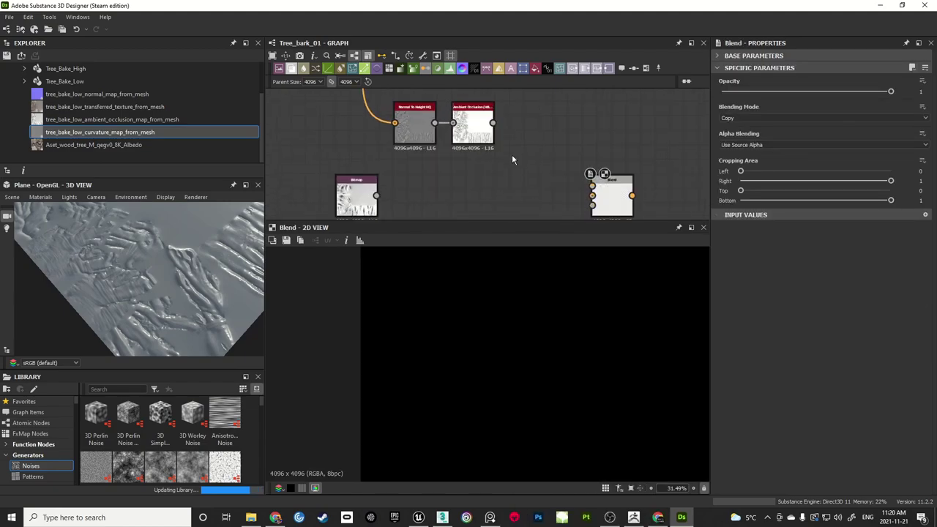
pyautogui.moveTo(512, 155); pyautogui.dragTo(496, 122, button='middle')
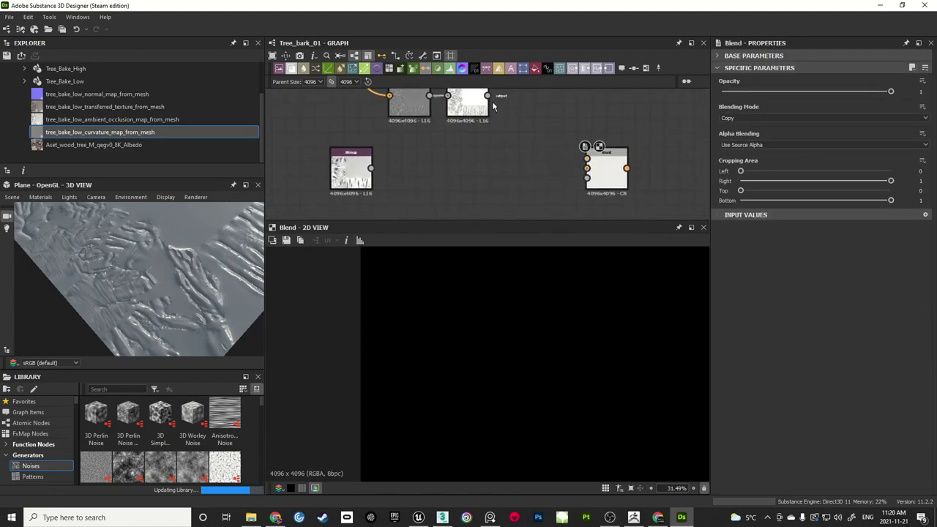
pyautogui.moveTo(488, 96); pyautogui.dragTo(587, 158)
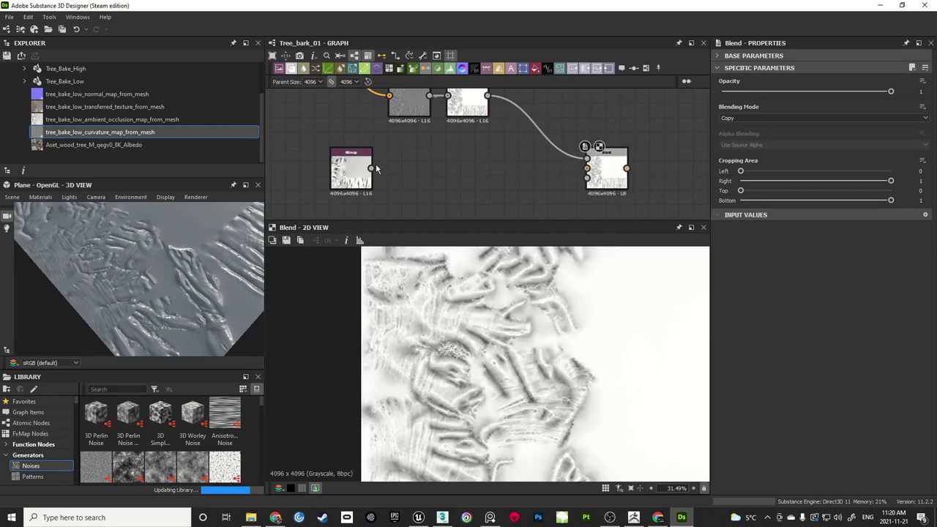
pyautogui.moveTo(372, 168); pyautogui.dragTo(586, 169)
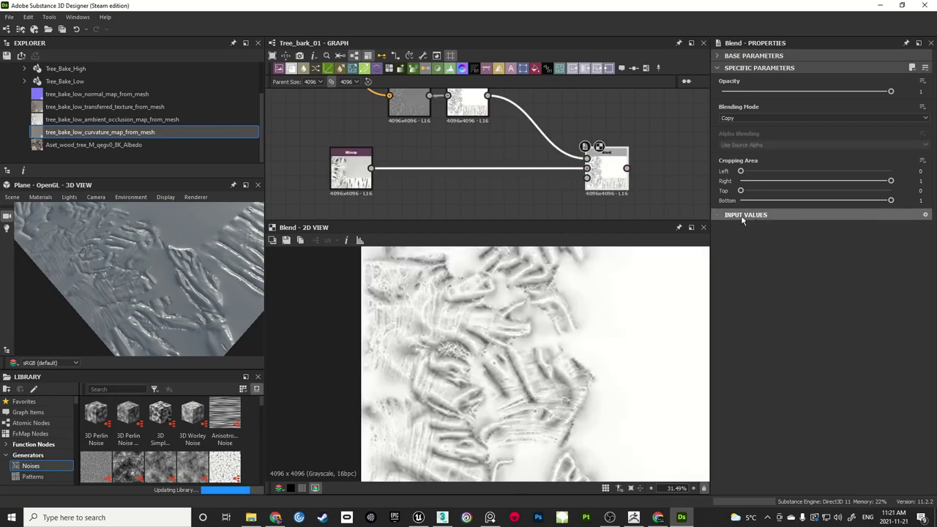
# Set the Blend node's blending mode to Multiply and inspect the combined occlusion
pyautogui.click(776, 118)
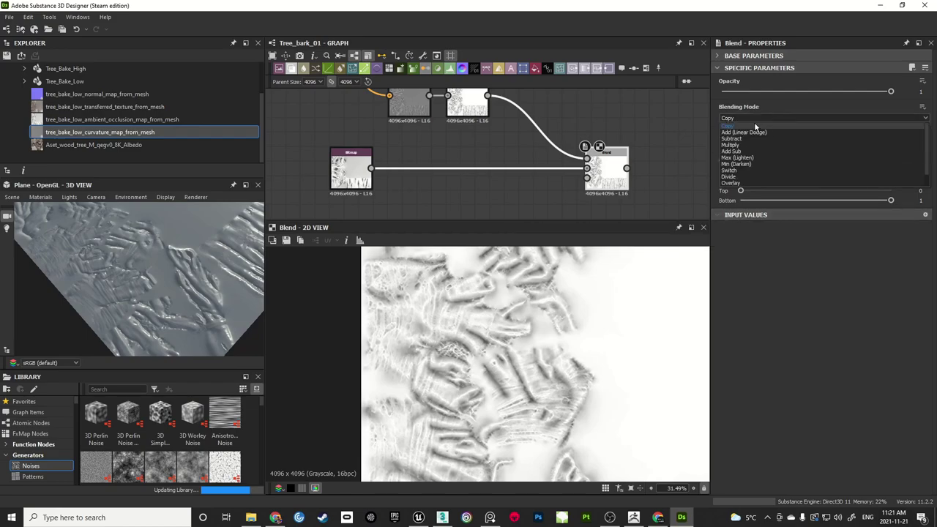
pyautogui.click(747, 144)
pyautogui.scroll(-2, 518, 327)
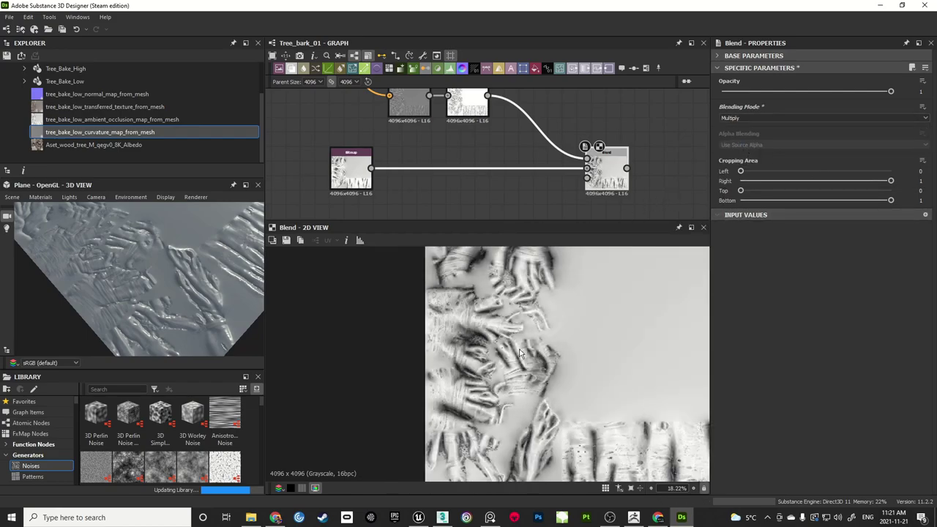
pyautogui.scroll(3, 550, 362)
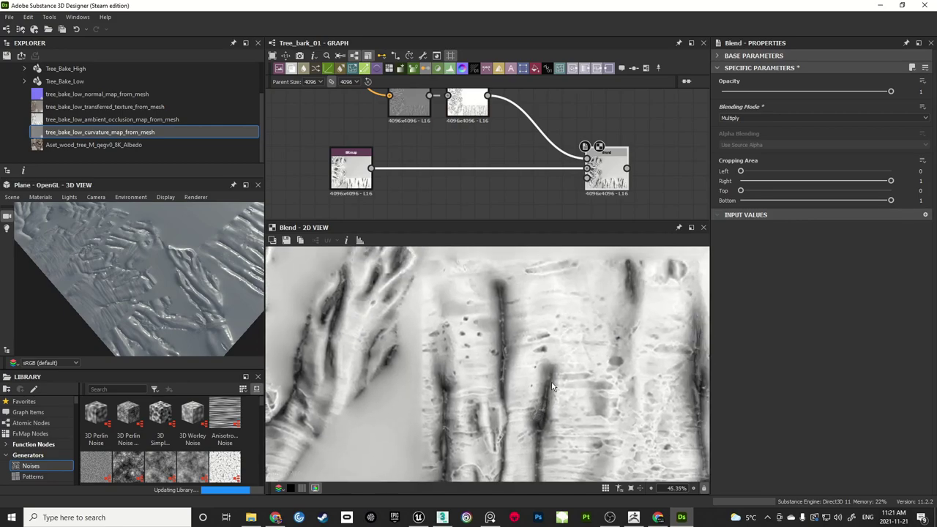
# Compare the baked ambient occlusion bitmap with the Blend node's output in the 2D view
pyautogui.moveTo(402, 161); pyautogui.dragTo(420, 167, button='middle')
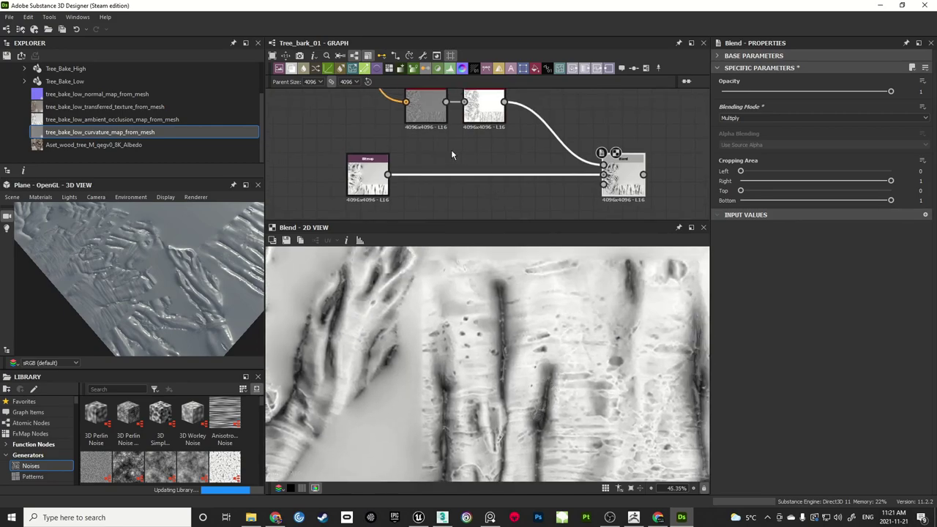
pyautogui.doubleClick(374, 188)
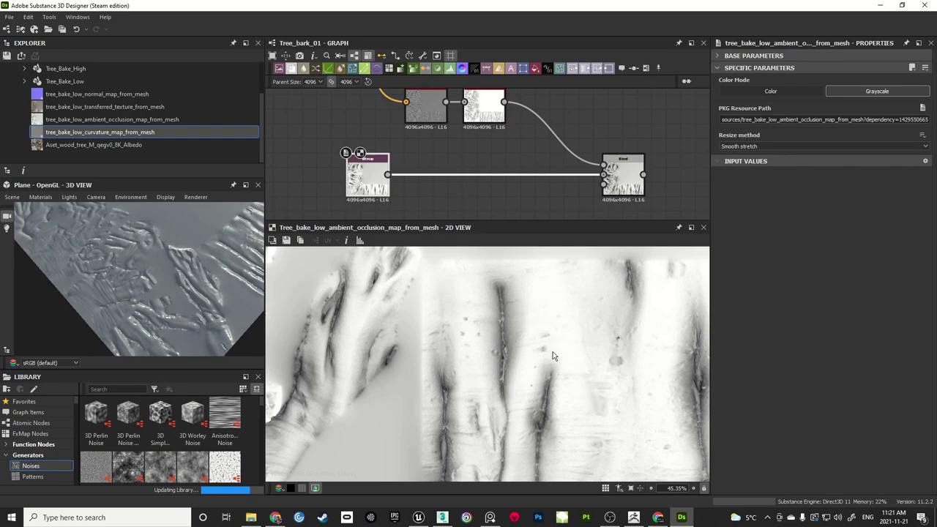
pyautogui.doubleClick(623, 179)
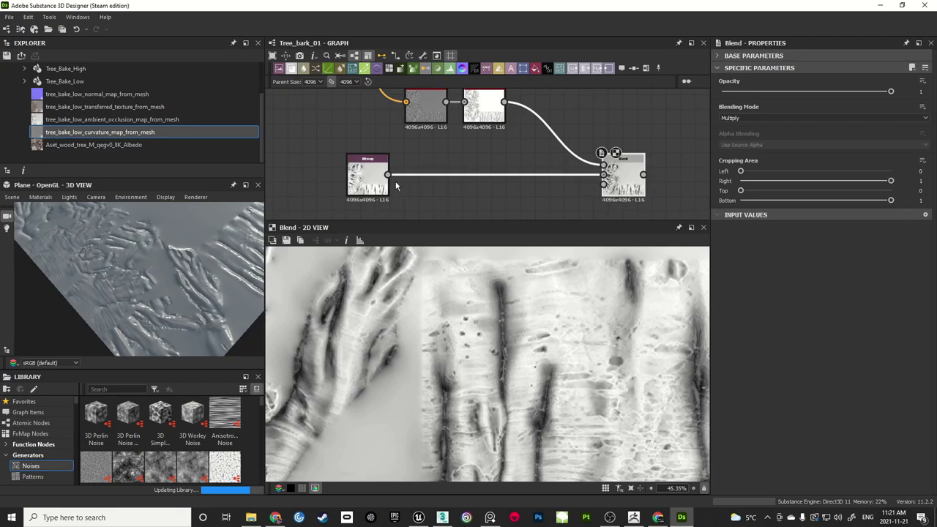
pyautogui.scroll(-3, 578, 346)
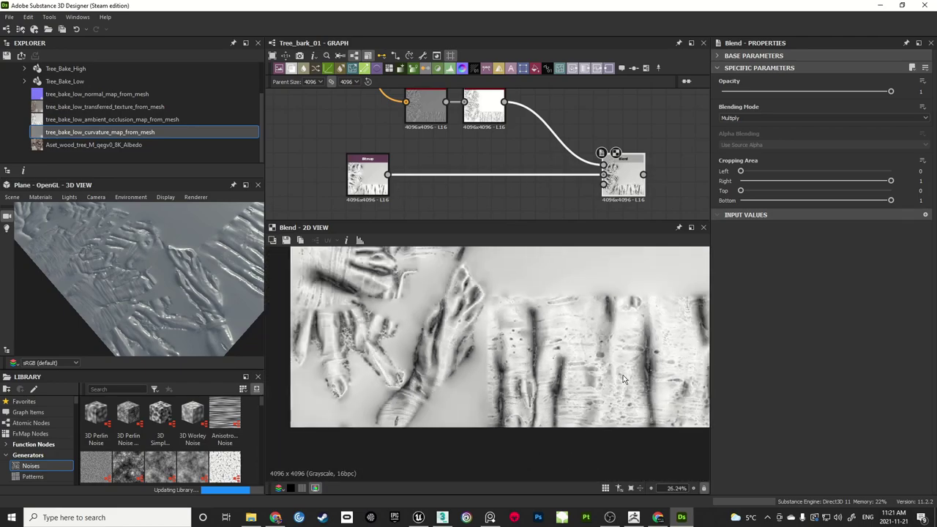
pyautogui.scroll(-2, 484, 398)
pyautogui.scroll(-2, 553, 153)
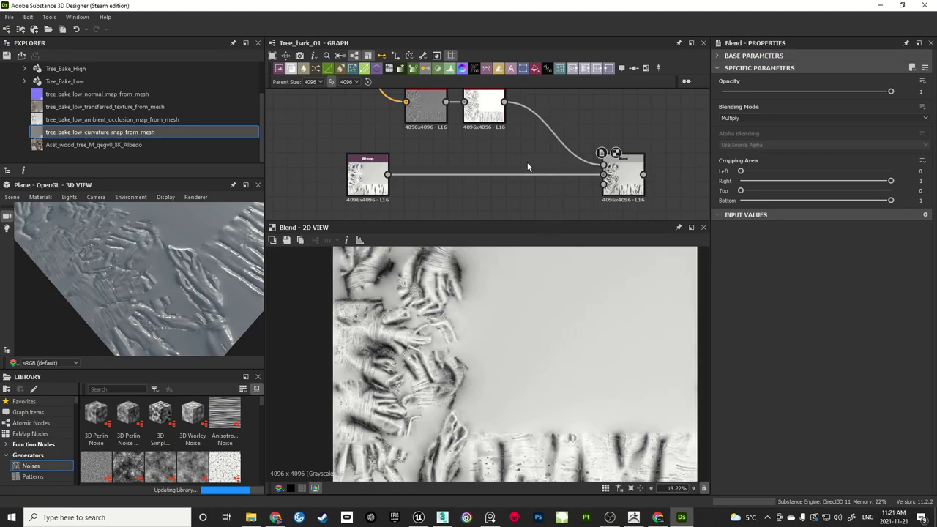
# Frame the ambient occlusion bitmap, Normal To Height HQ, HBAO and Blend nodes and title the frame AO
pyautogui.scroll(-3, 386, 157)
pyautogui.moveTo(358, 135); pyautogui.dragTo(569, 216)
pyautogui.hotkey('ctrl', 'f')
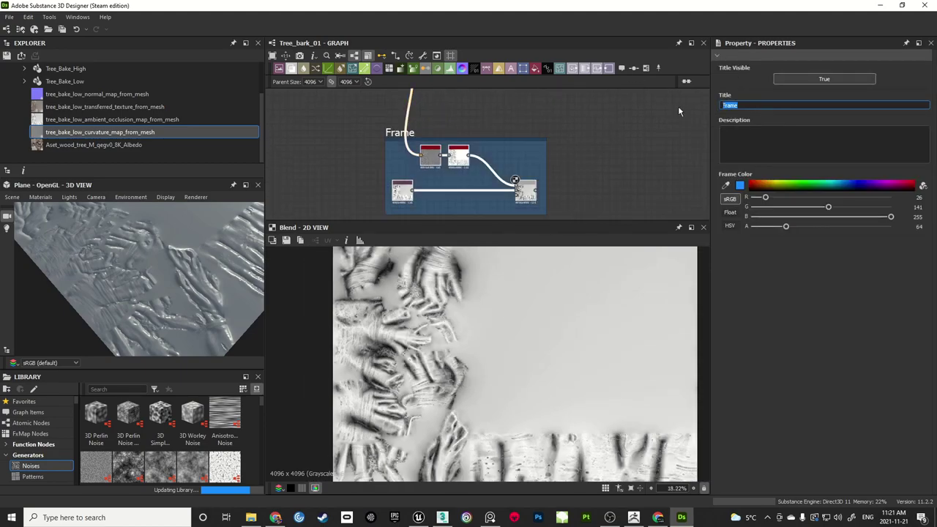
pyautogui.write('AO')
pyautogui.press('Return')
# Move the curvature bitmap away from the other nodes and shift the normal map nodes and AO frame further left
pyautogui.scroll(-2, 580, 160)
pyautogui.moveTo(532, 145); pyautogui.dragTo(533, 167, button='middle')
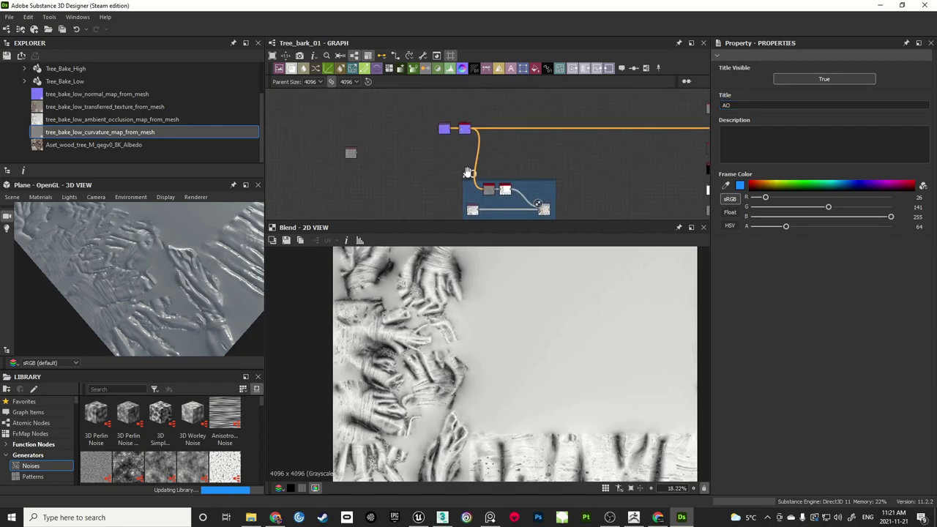
pyautogui.moveTo(467, 173); pyautogui.dragTo(466, 180)
pyautogui.scroll(-2, 566, 130)
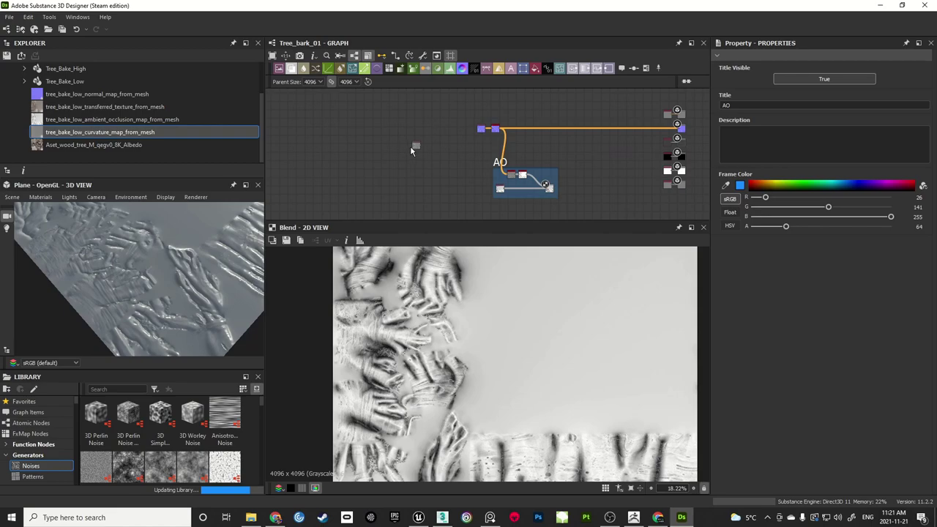
pyautogui.moveTo(461, 113); pyautogui.dragTo(513, 202)
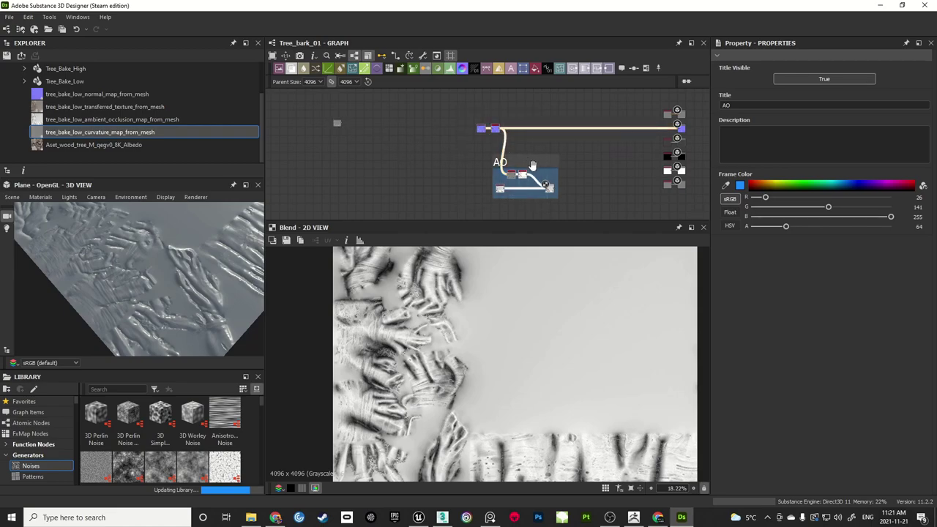
pyautogui.moveTo(535, 163); pyautogui.dragTo(462, 169)
pyautogui.click(510, 159)
pyautogui.moveTo(480, 114); pyautogui.dragTo(485, 168, button='middle')
# Frame the two normal map nodes and title the frame AO
pyautogui.moveTo(405, 167); pyautogui.dragTo(428, 177)
pyautogui.scroll(2, 439, 186)
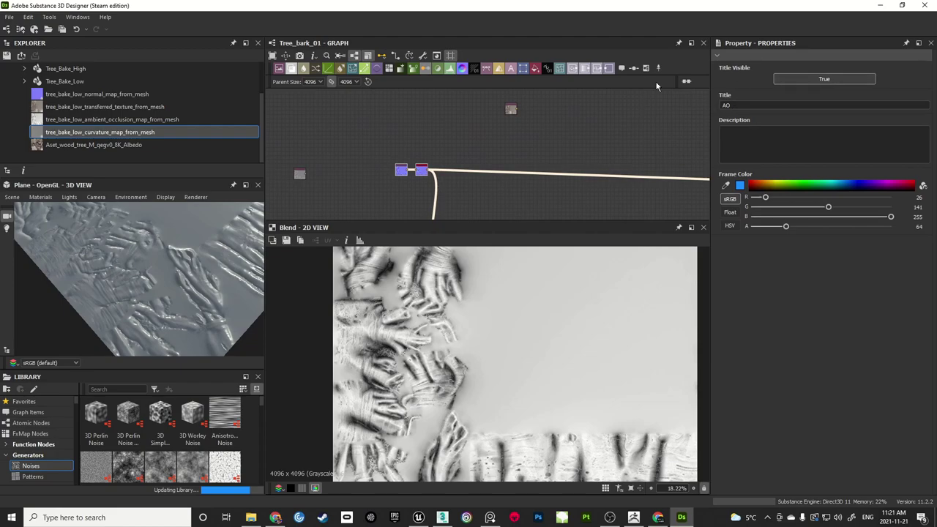
pyautogui.hotkey('ctrl', 'f')
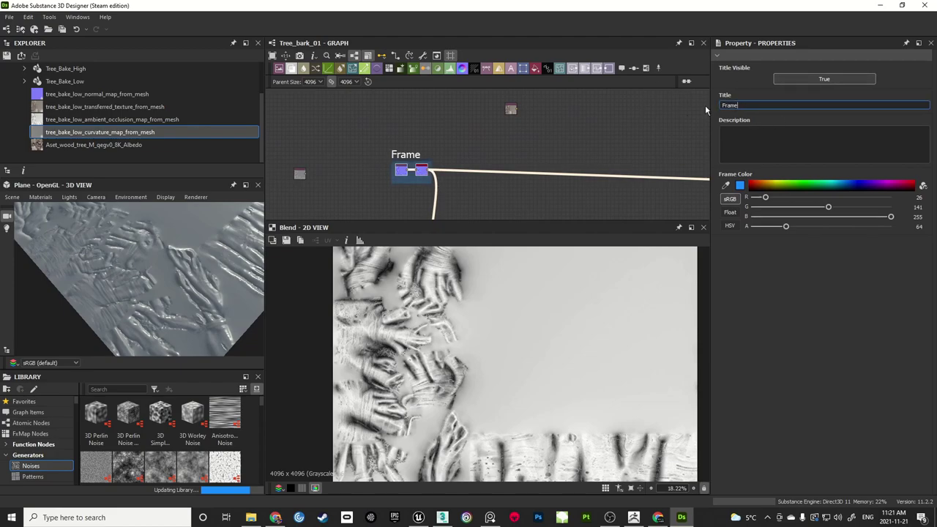
pyautogui.write('AO')
pyautogui.press('Return')
pyautogui.click(476, 134)
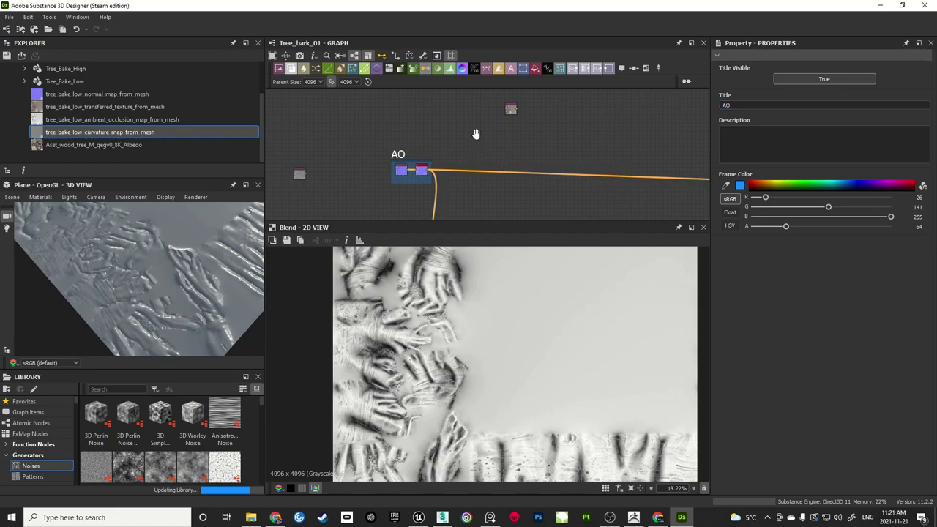
# Display the transferred texture bitmap in the 2D view and examine its bark colours
pyautogui.moveTo(476, 134); pyautogui.dragTo(474, 108, button='middle')
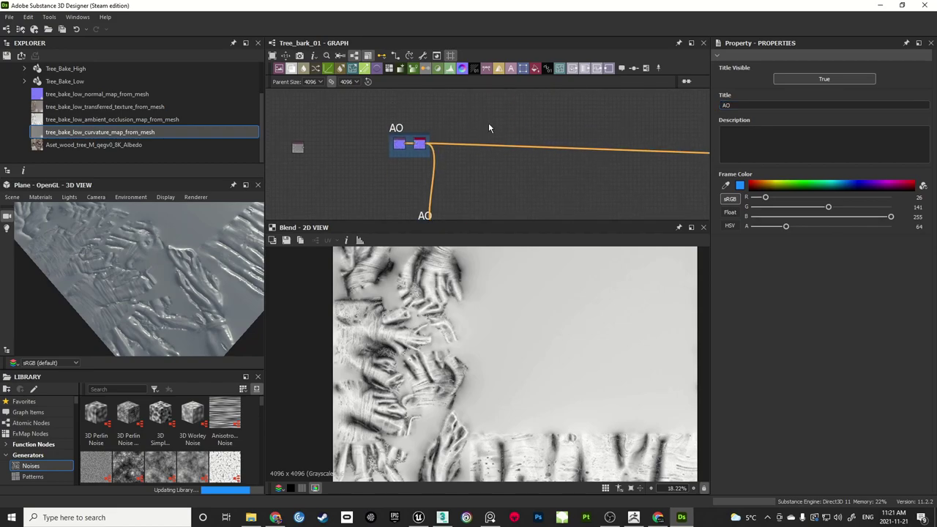
pyautogui.moveTo(480, 118); pyautogui.dragTo(485, 147, button='middle')
pyautogui.scroll(2, 485, 144)
pyautogui.scroll(2, 508, 152)
pyautogui.doubleClick(508, 117)
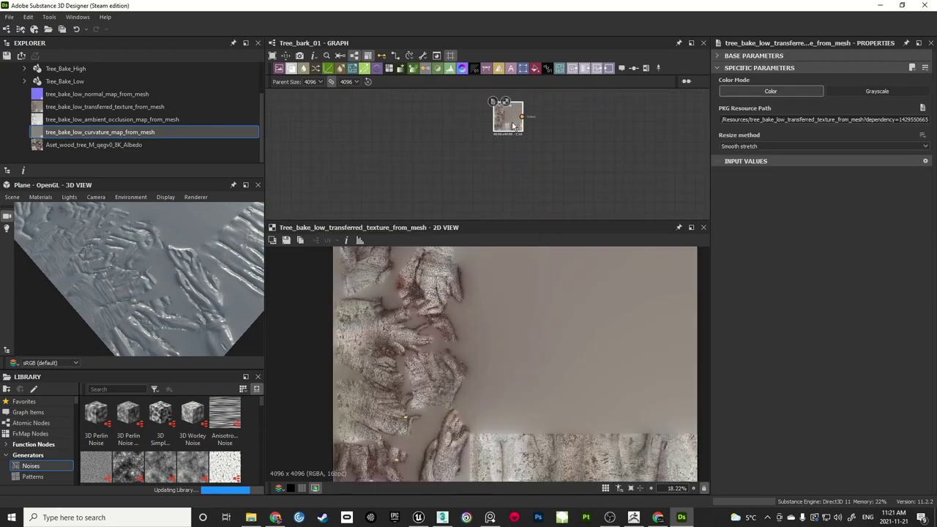
pyautogui.scroll(1, 456, 384)
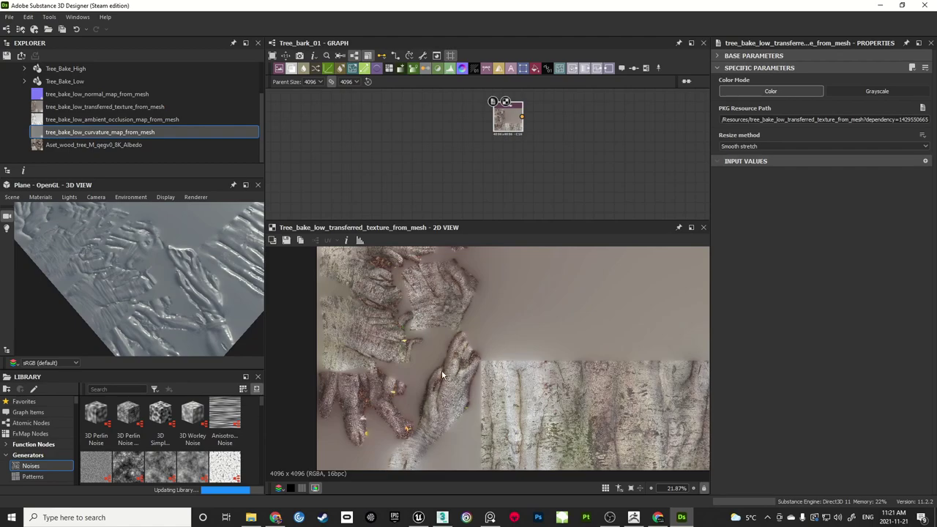
# Inspect the transferred texture up close, checking the crevices, fallen leaves and shaded areas between the roots
pyautogui.moveTo(411, 384); pyautogui.dragTo(448, 377, button='middle')
pyautogui.scroll(3, 448, 378)
pyautogui.moveTo(448, 332); pyautogui.dragTo(439, 364, button='middle')
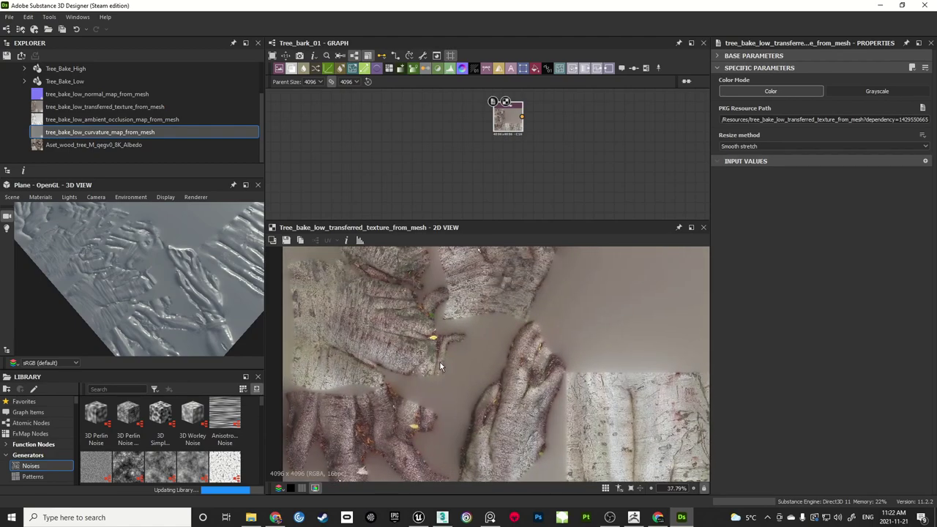
pyautogui.scroll(-2, 440, 364)
pyautogui.moveTo(499, 374); pyautogui.dragTo(464, 339, button='middle')
pyautogui.scroll(-1, 464, 340)
pyautogui.moveTo(565, 115); pyautogui.dragTo(514, 155, button='middle')
pyautogui.scroll(1, 523, 190)
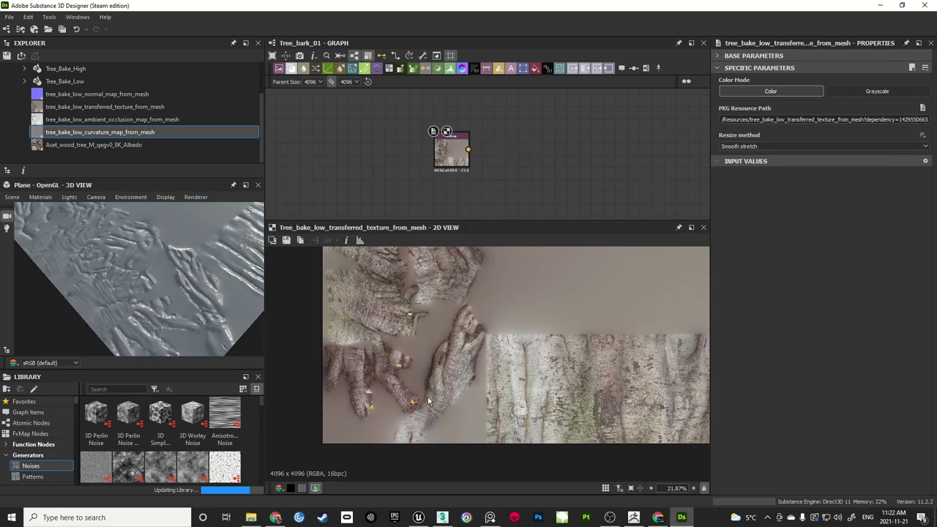
pyautogui.scroll(4, 440, 329)
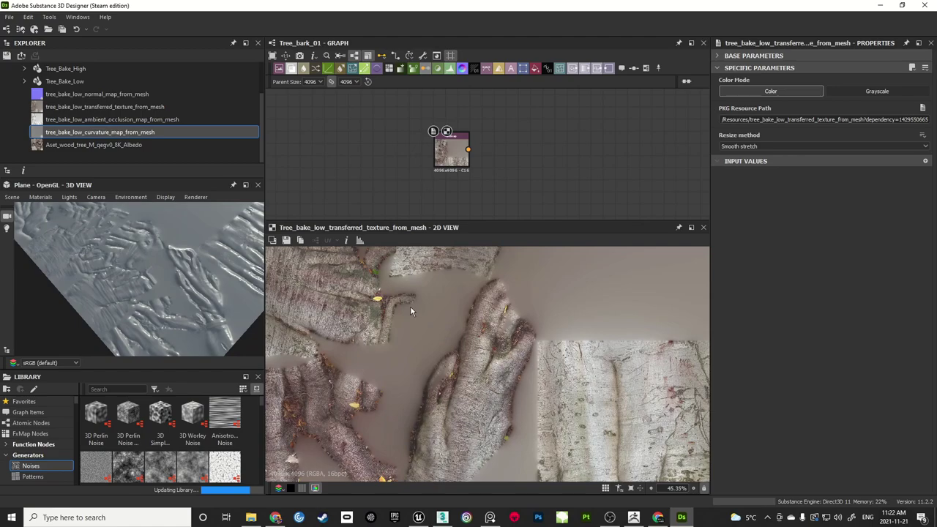
pyautogui.scroll(3, 410, 311)
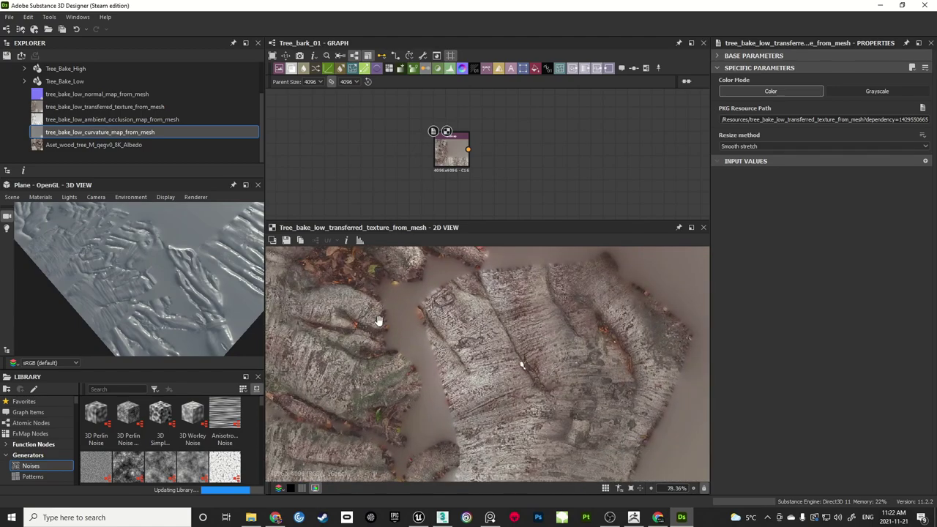
pyautogui.scroll(2, 378, 320)
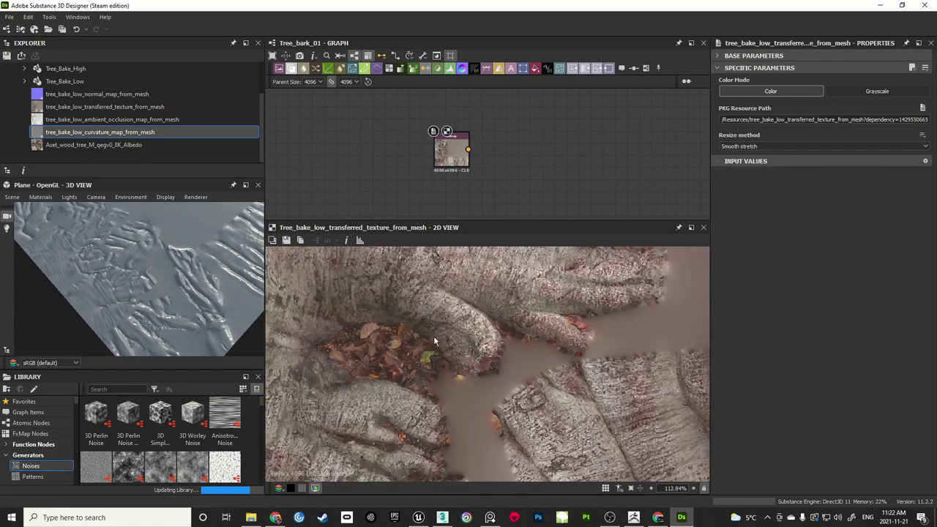
# Add an AO Cancellation node beside the transferred texture bitmap and connect the bitmap to its colour input
pyautogui.press('space')
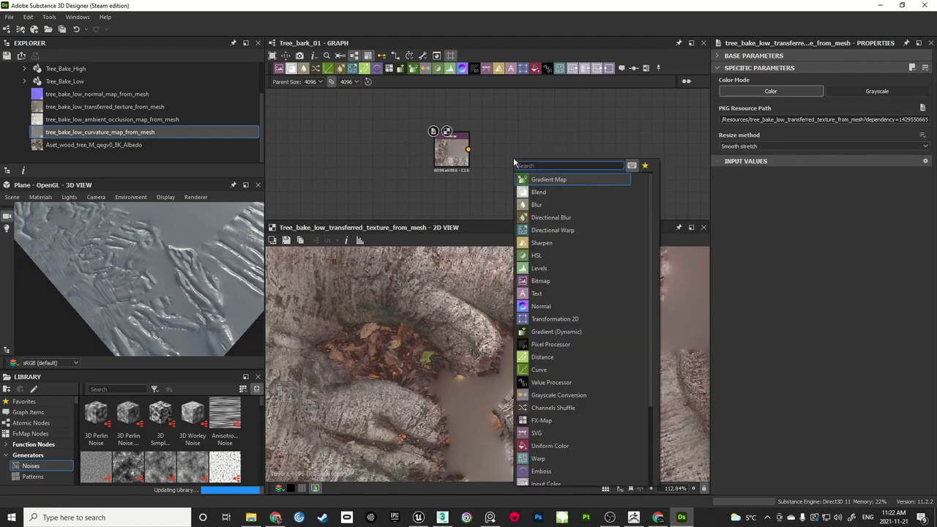
pyautogui.write('ao')
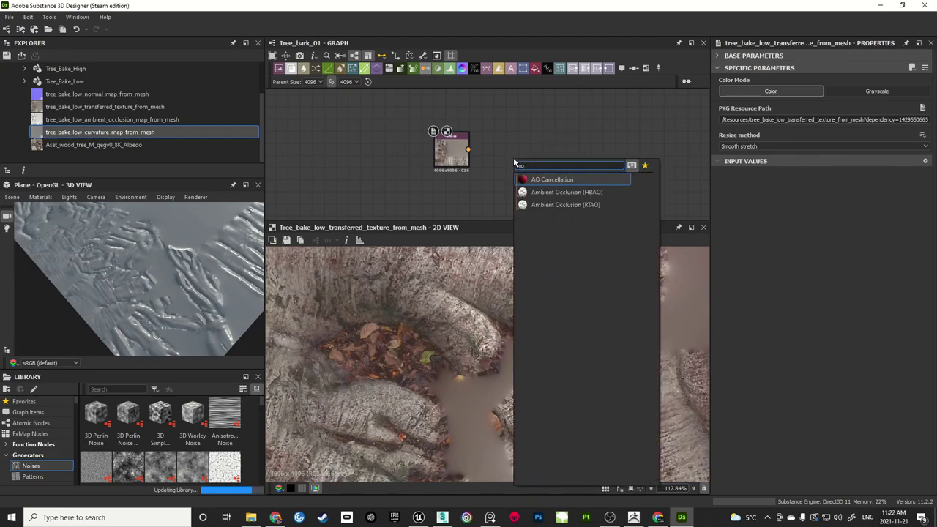
pyautogui.click(553, 179)
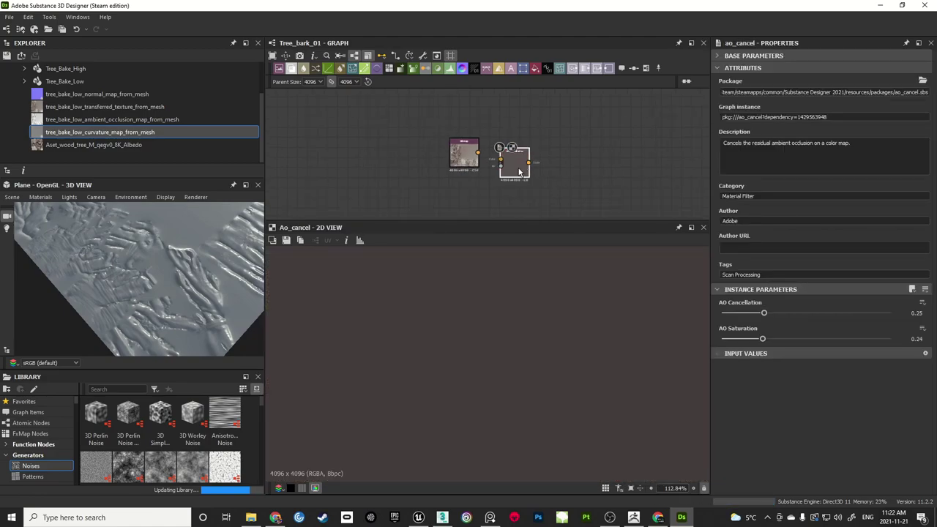
pyautogui.moveTo(518, 168); pyautogui.dragTo(553, 177)
pyautogui.scroll(2, 511, 181)
pyautogui.moveTo(450, 131); pyautogui.dragTo(541, 160)
pyautogui.scroll(-2, 503, 183)
pyautogui.scroll(-3, 520, 192)
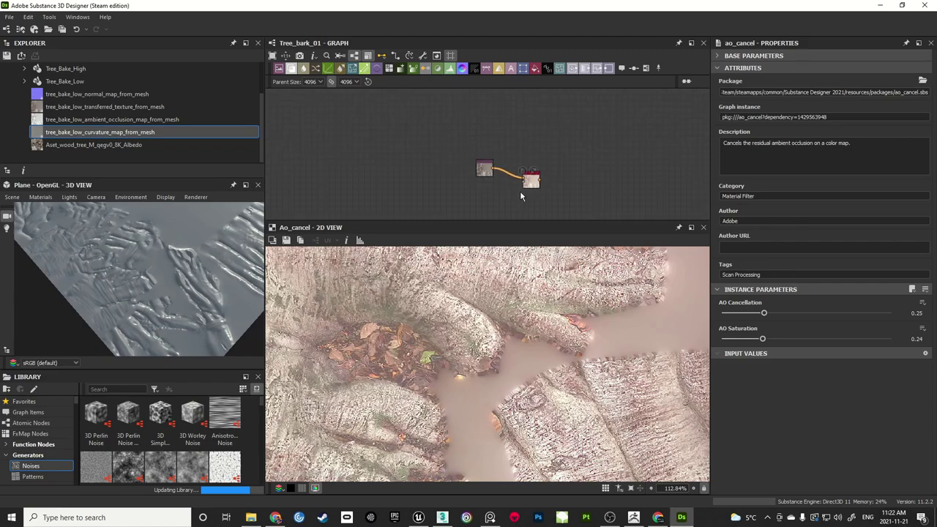
# Connect the Blend output from the AO frame to the AO input of the AO Cancellation node
pyautogui.moveTo(550, 194); pyautogui.dragTo(562, 102, button='middle')
pyautogui.moveTo(552, 174); pyautogui.dragTo(578, 70, button='middle')
pyautogui.moveTo(505, 213); pyautogui.dragTo(521, 191, button='middle')
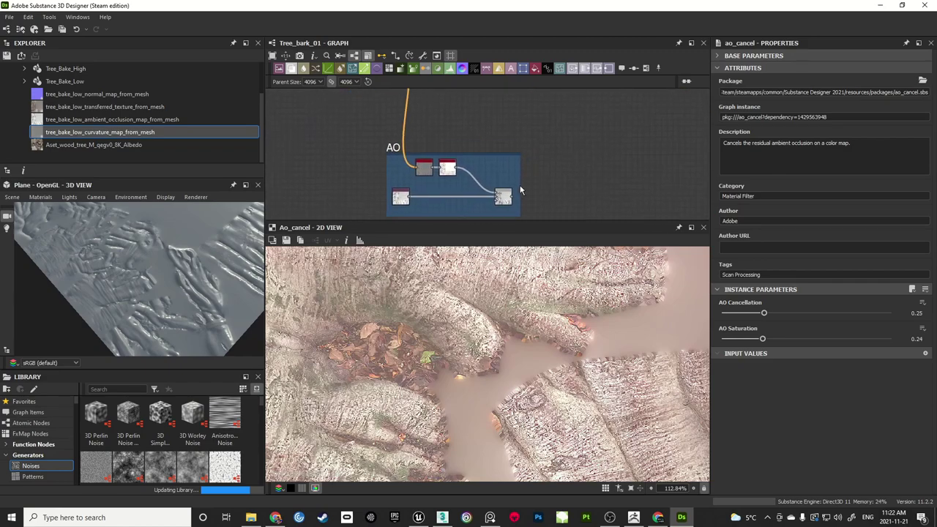
pyautogui.click(513, 197)
pyautogui.moveTo(540, 129); pyautogui.dragTo(519, 187, button='middle')
pyautogui.scroll(3, 506, 146)
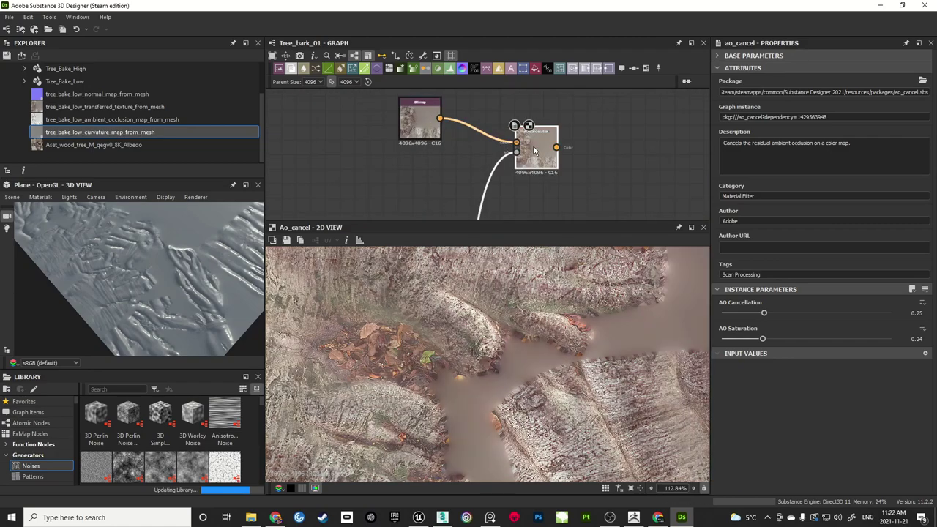
# Compare the original transferred texture with the AO Cancellation result, both overall and close up in the bark crevices
pyautogui.scroll(-6, 512, 362)
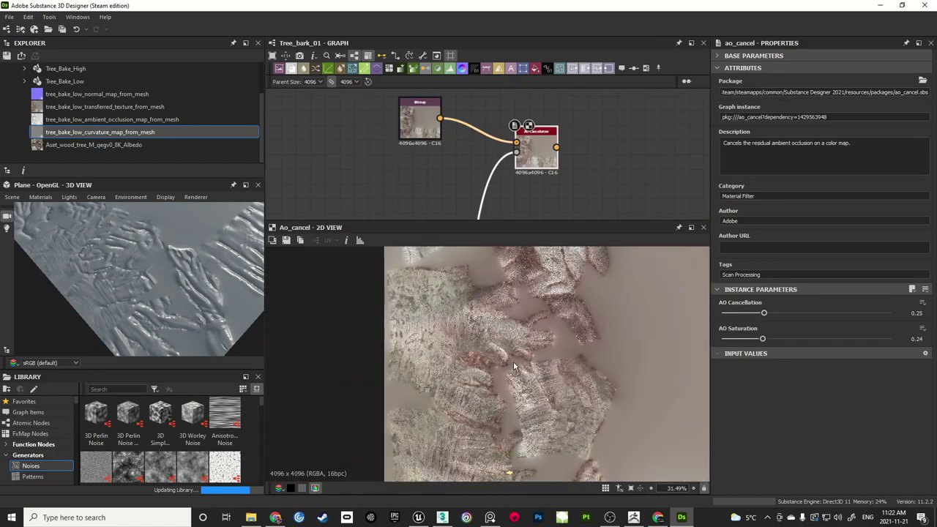
pyautogui.scroll(1, 503, 344)
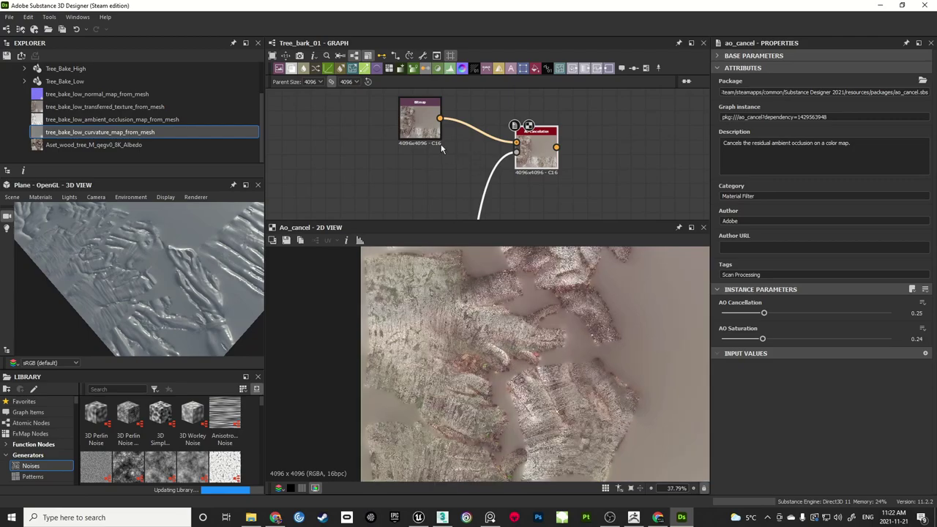
pyautogui.doubleClick(431, 124)
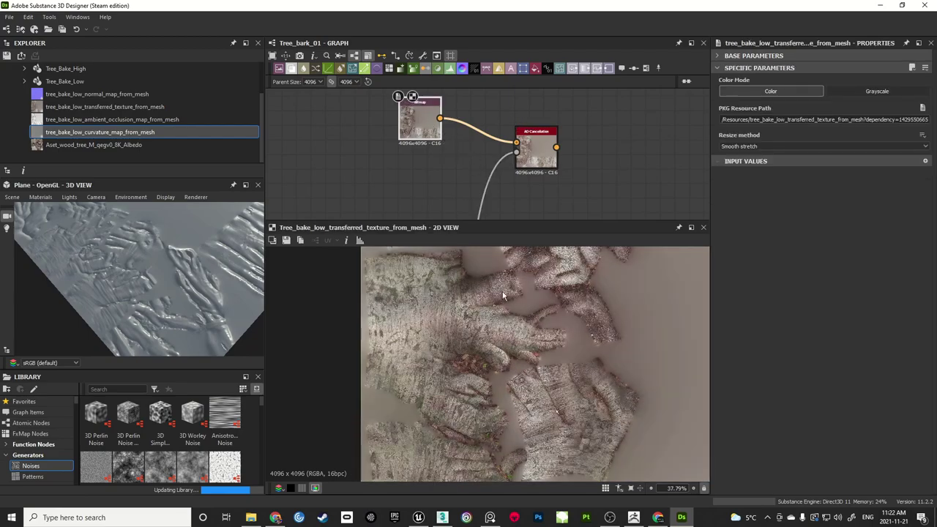
pyautogui.doubleClick(537, 150)
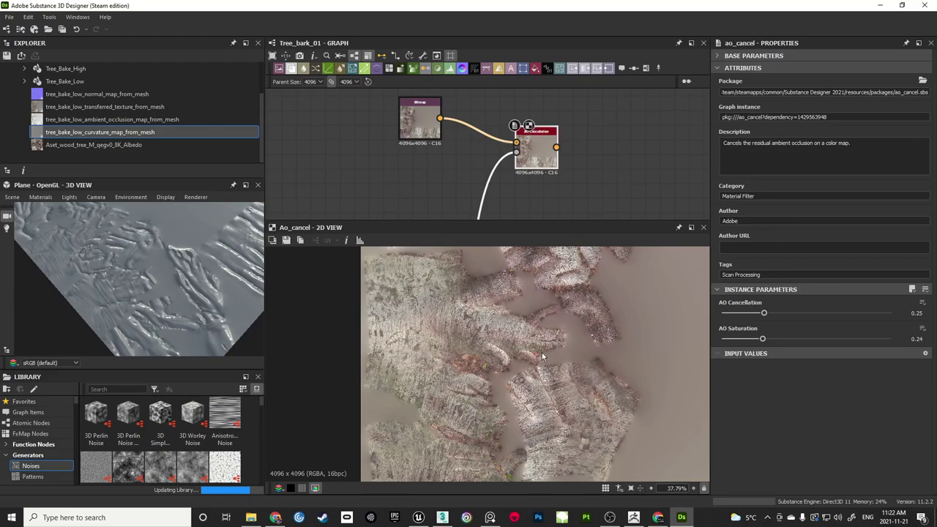
pyautogui.scroll(2, 542, 425)
pyautogui.scroll(5, 542, 425)
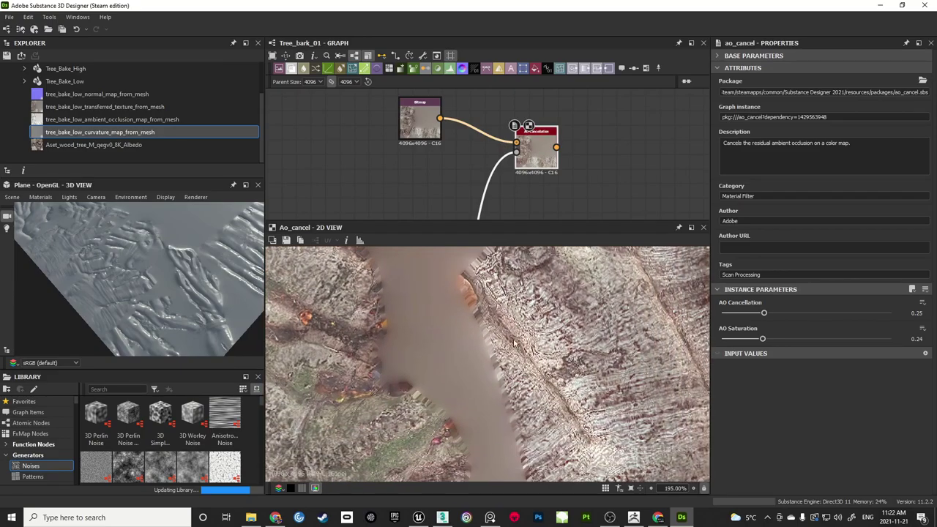
pyautogui.moveTo(377, 313); pyautogui.dragTo(461, 330, button='middle')
pyautogui.moveTo(341, 322); pyautogui.dragTo(442, 344, button='middle')
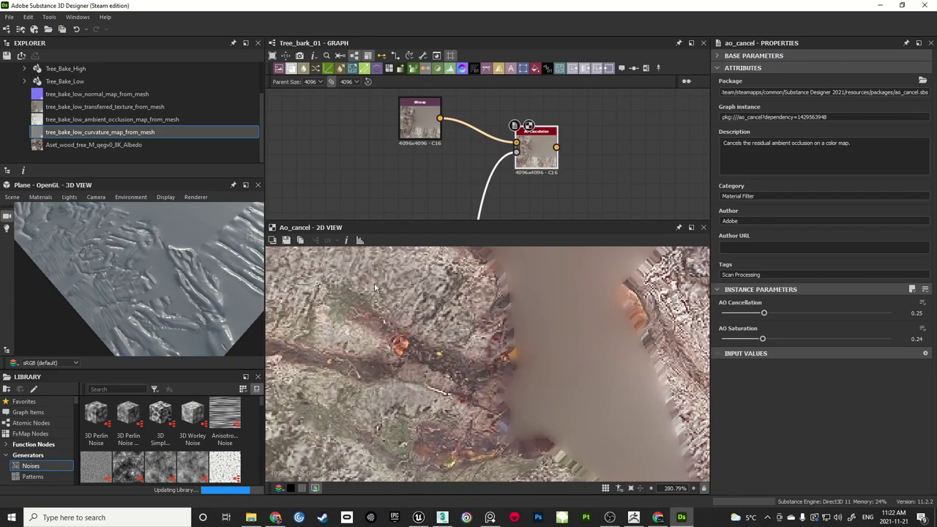
pyautogui.doubleClick(420, 121)
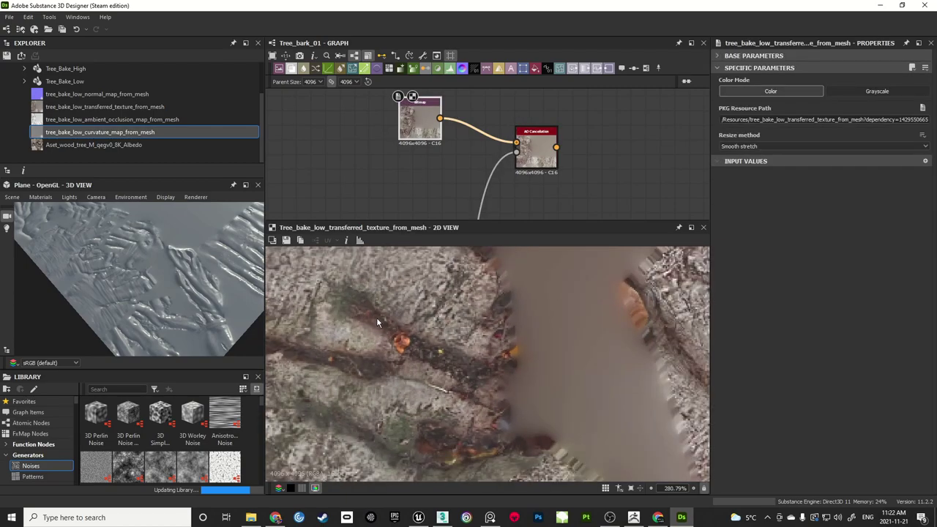
pyautogui.moveTo(346, 305); pyautogui.dragTo(413, 332, button='middle')
pyautogui.scroll(1, 413, 332)
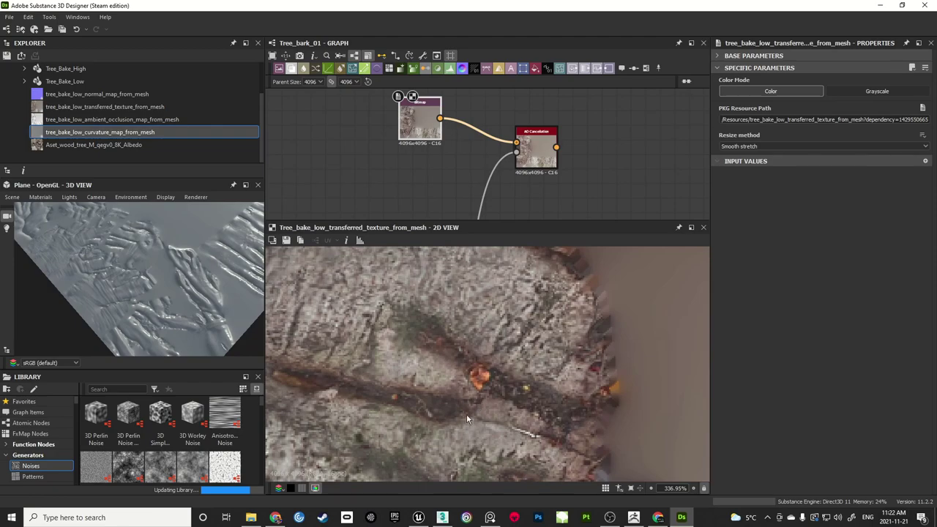
pyautogui.doubleClick(539, 152)
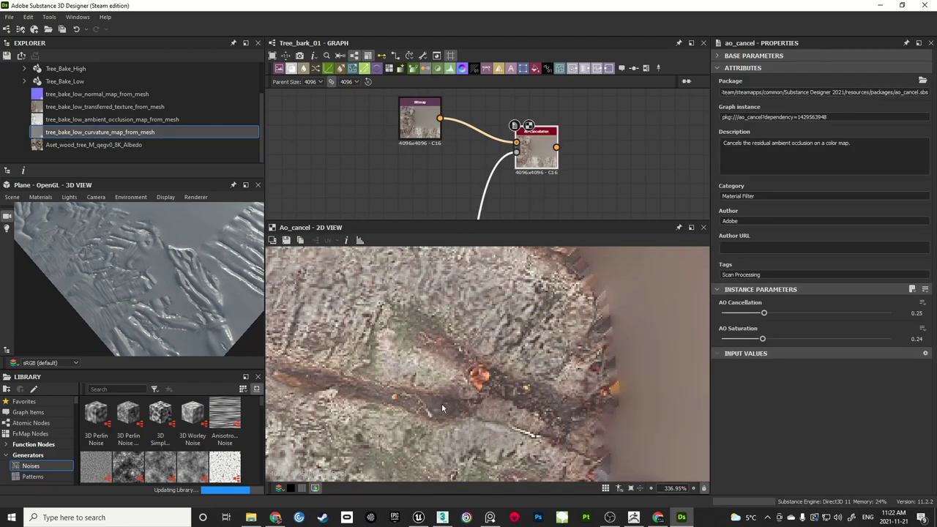
# Examine the AO Cancellation result across the whole texture, including the roots and the tiling bark strip
pyautogui.scroll(-2, 500, 330)
pyautogui.scroll(-10, 500, 329)
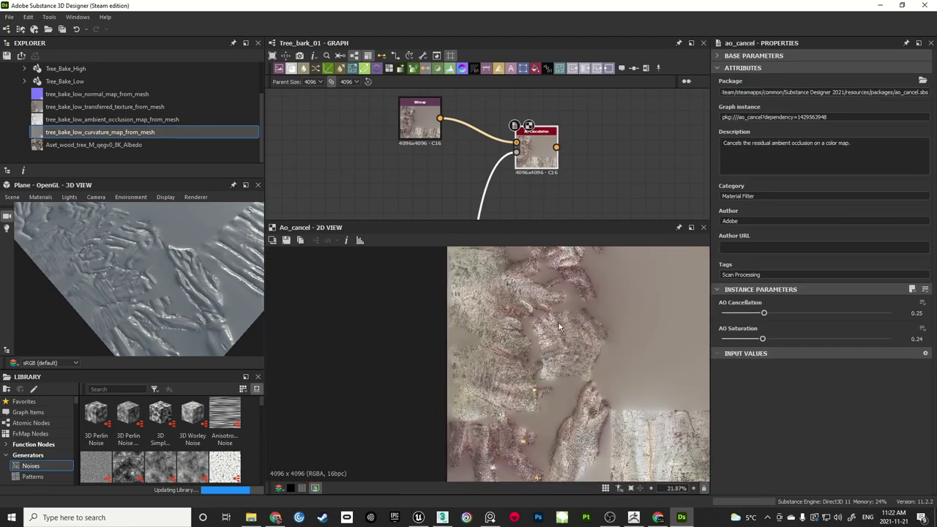
pyautogui.moveTo(524, 305); pyautogui.dragTo(496, 308, button='middle')
pyautogui.scroll(-1, 512, 336)
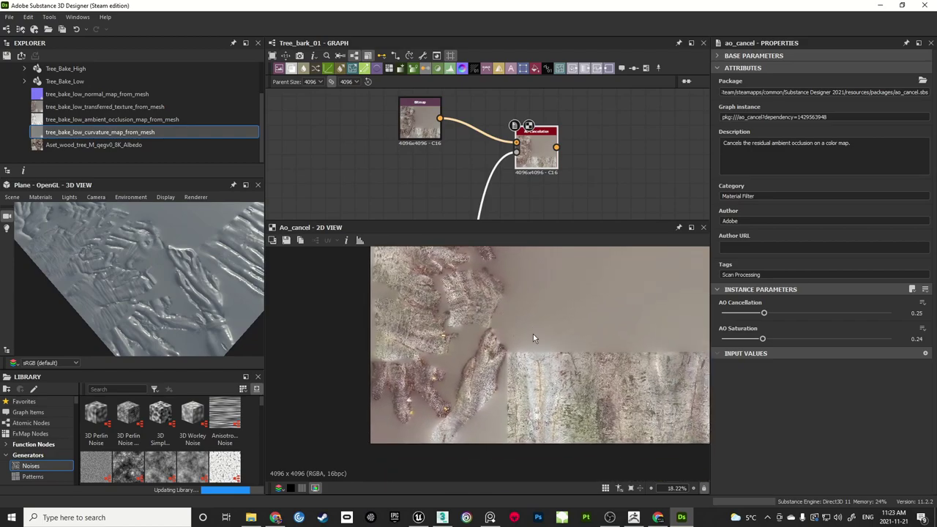
pyautogui.moveTo(533, 335); pyautogui.dragTo(497, 356, button='middle')
pyautogui.moveTo(457, 323); pyautogui.dragTo(505, 355, button='middle')
pyautogui.scroll(1, 505, 354)
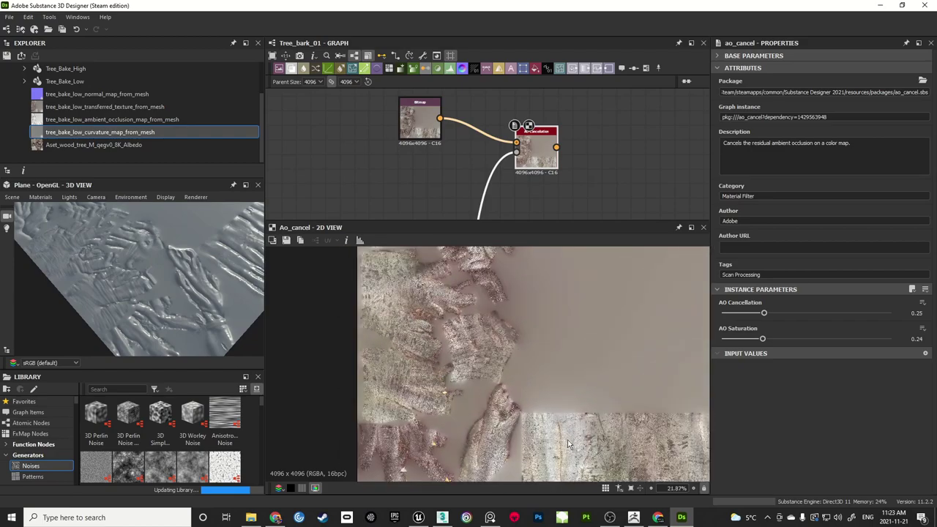
pyautogui.moveTo(515, 366)
pyautogui.mouseDown(button='middle')
pyautogui.moveTo(469, 293)
pyautogui.moveTo(500, 365)
pyautogui.mouseUp(button='middle')
# Move the AO Cancellation node closer to the texture bitmap and open the node search beside it
pyautogui.click(621, 134)
pyautogui.moveTo(622, 134); pyautogui.dragTo(606, 160, button='middle')
pyautogui.moveTo(526, 174); pyautogui.dragTo(510, 161)
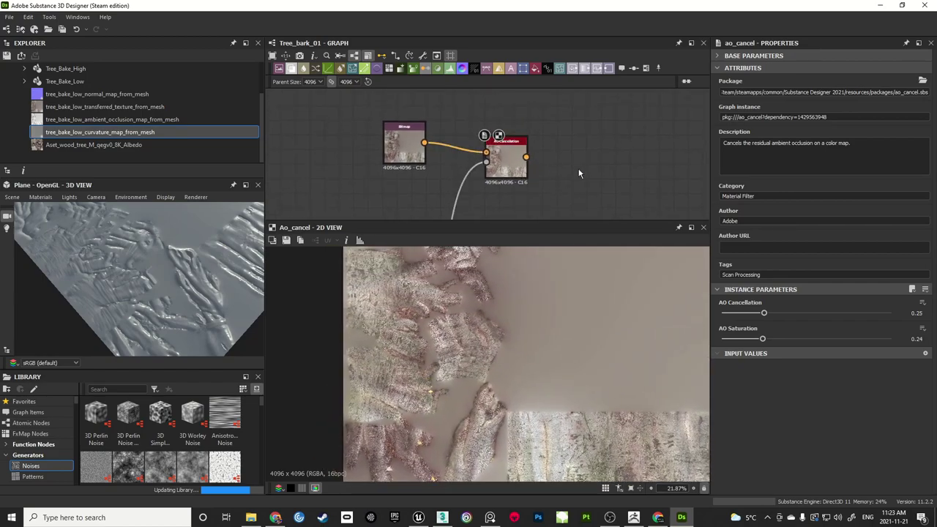
pyautogui.press('space')
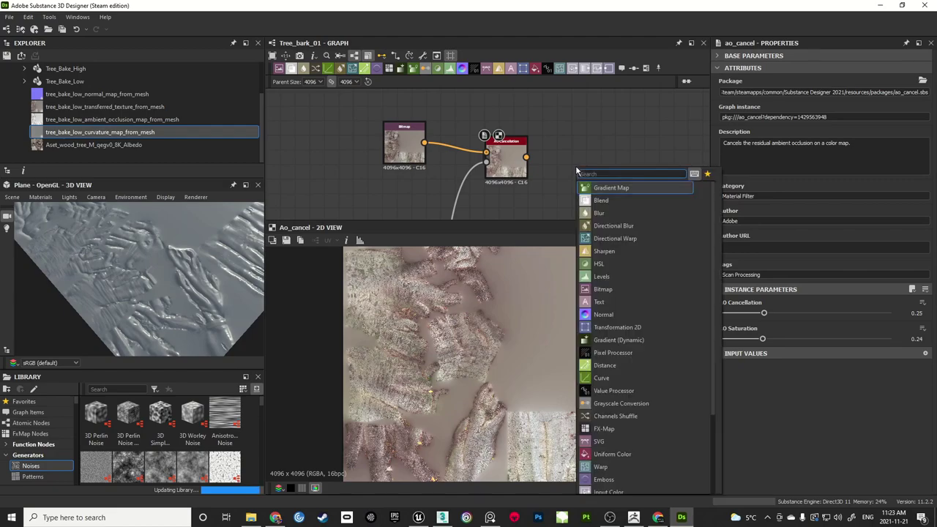
pyautogui.write('prem')
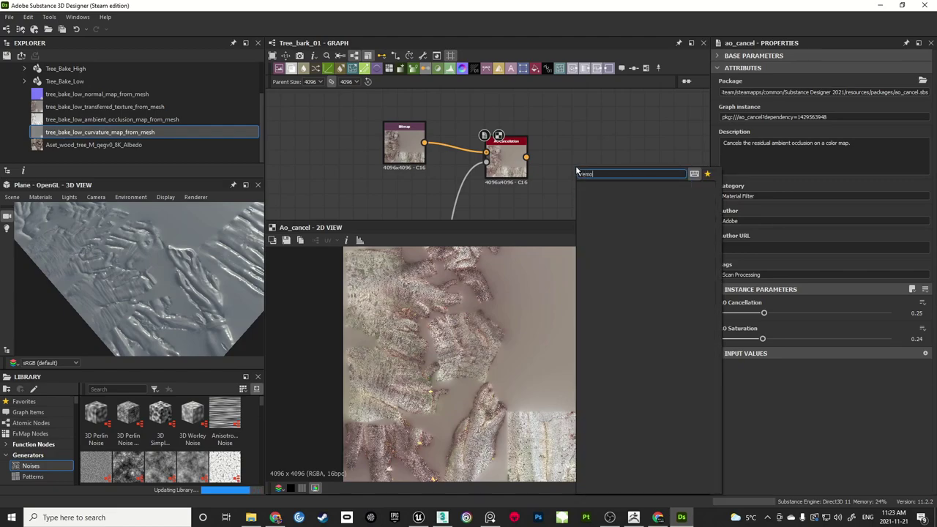
pyautogui.press('BackSpace')
pyautogui.press('BackSpace')
pyautogui.press('BackSpace')
pyautogui.press('BackSpace')
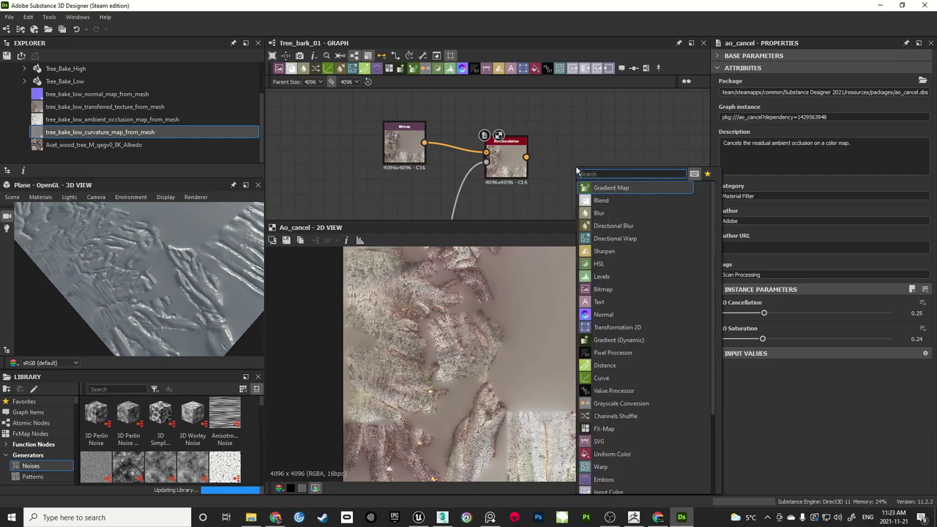
# Search for "light", add a Lighting Cancel High Frequencies node and place it above and to the right of AO Cancellation
pyautogui.write('light')
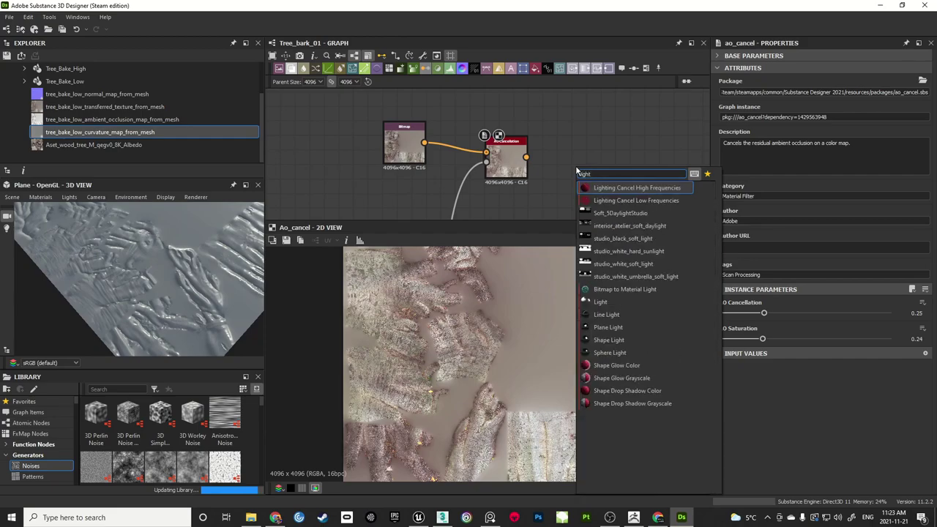
pyautogui.click(625, 186)
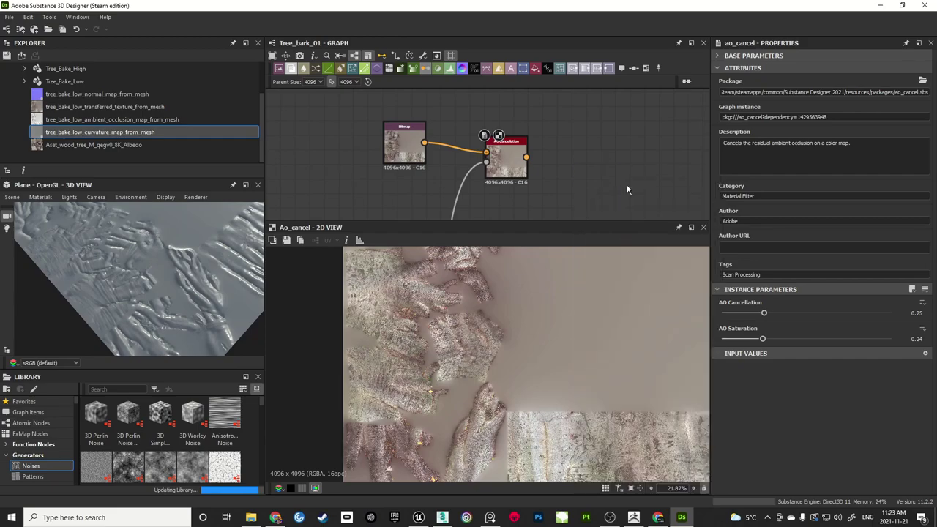
pyautogui.moveTo(575, 177); pyautogui.dragTo(605, 121)
# Add a Lighting Cancel Low Frequencies node below the high frequencies one, to the right of AO Cancellation
pyautogui.click(584, 176)
pyautogui.press('space')
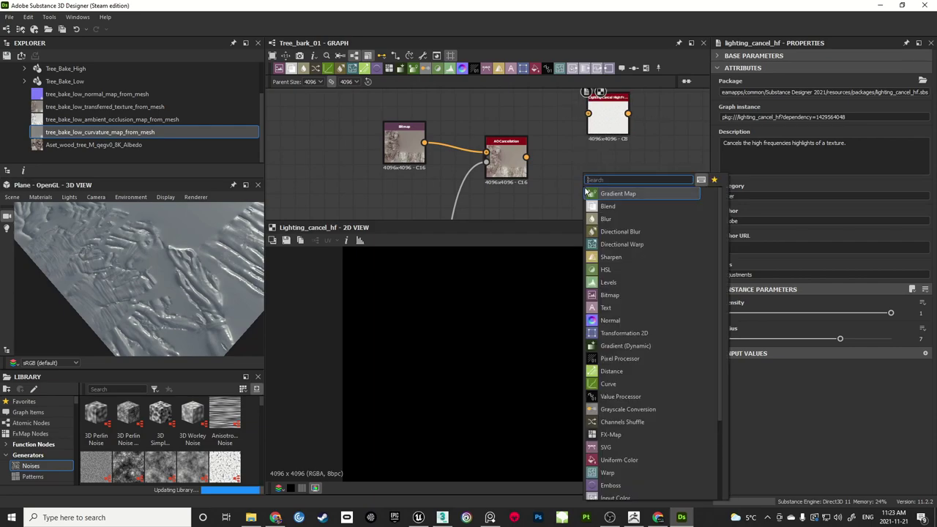
pyautogui.write('light')
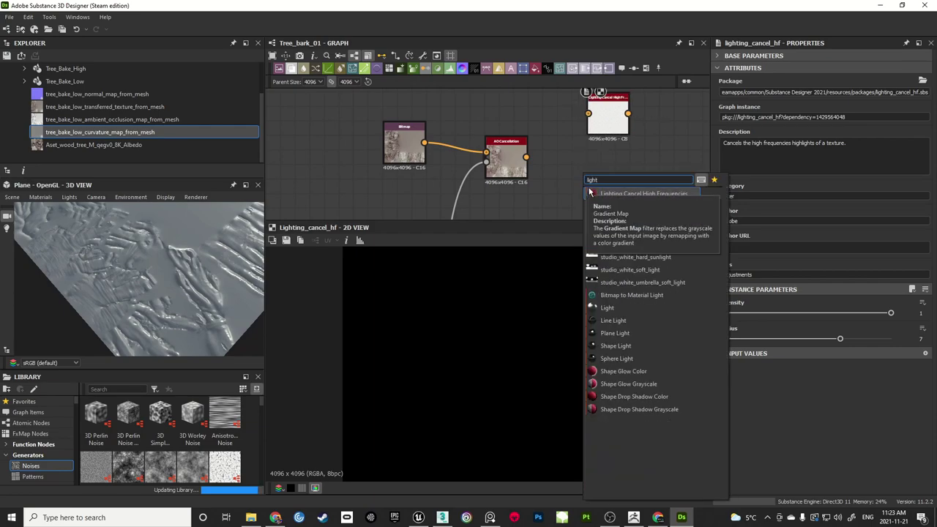
pyautogui.click(643, 215)
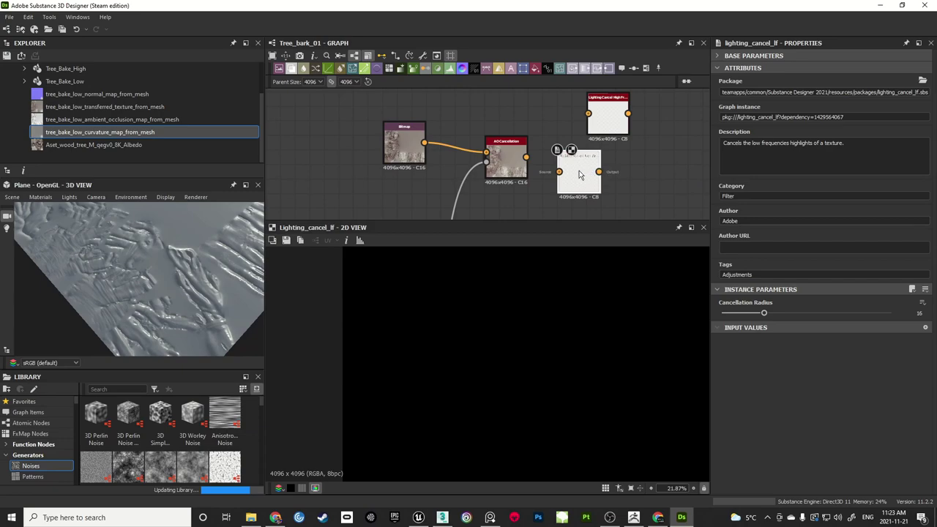
pyautogui.moveTo(579, 172); pyautogui.dragTo(599, 184)
# Align the two Lighting Cancel nodes in a column and connect the AO Cancellation output to the Low Frequencies node's source
pyautogui.moveTo(561, 139)
pyautogui.mouseDown(button='middle')
pyautogui.moveTo(550, 117)
pyautogui.moveTo(555, 145)
pyautogui.mouseUp(button='middle')
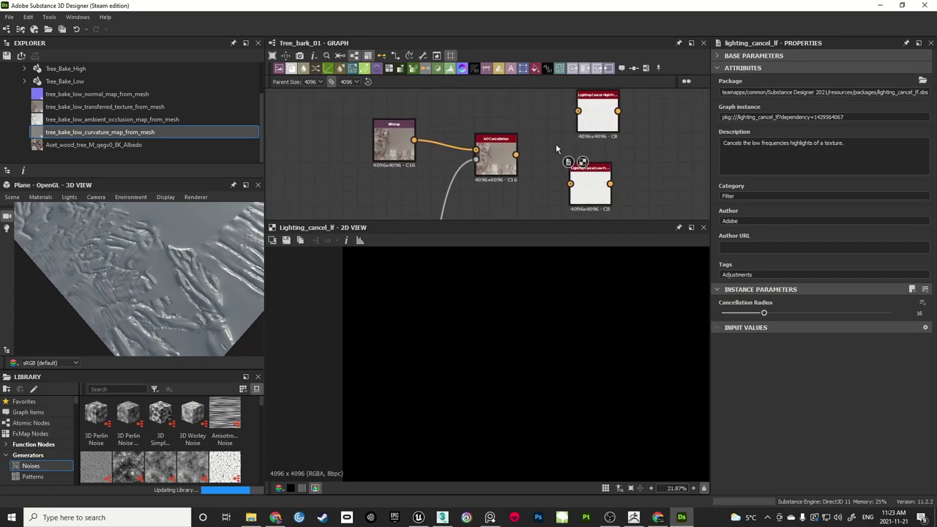
pyautogui.moveTo(597, 117); pyautogui.dragTo(583, 117)
pyautogui.moveTo(591, 189); pyautogui.dragTo(583, 189)
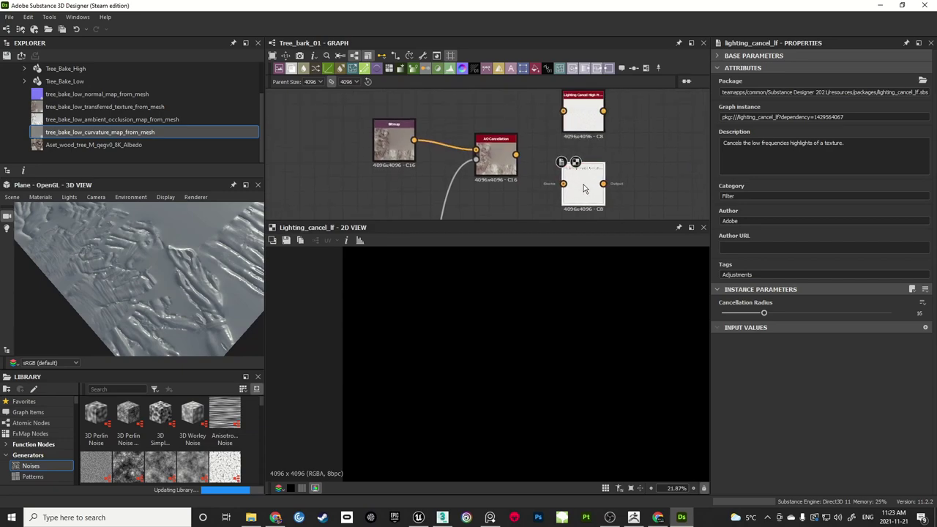
pyautogui.scroll(2, 557, 161)
pyautogui.moveTo(512, 134); pyautogui.dragTo(569, 169)
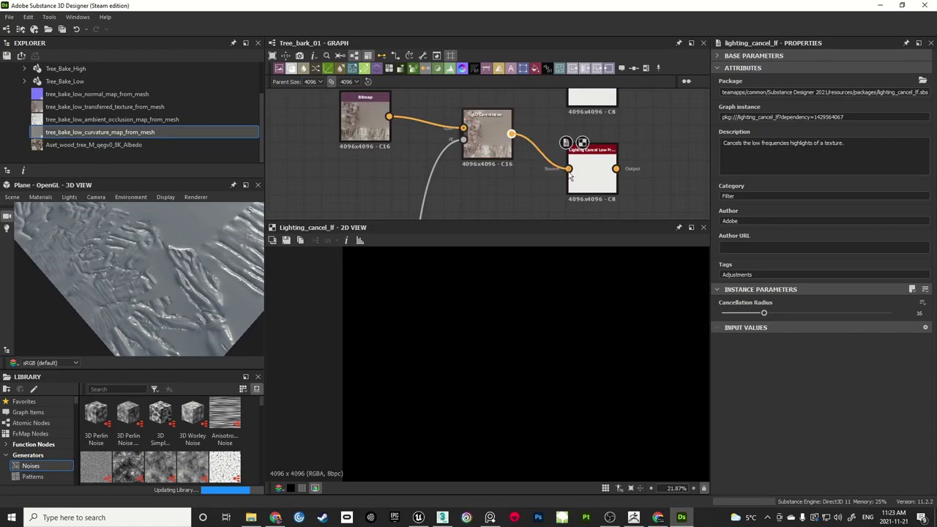
# Examine the Lighting Cancel Low Frequencies result across the bark texture and compare it with the AO Cancellation output
pyautogui.scroll(-2, 497, 381)
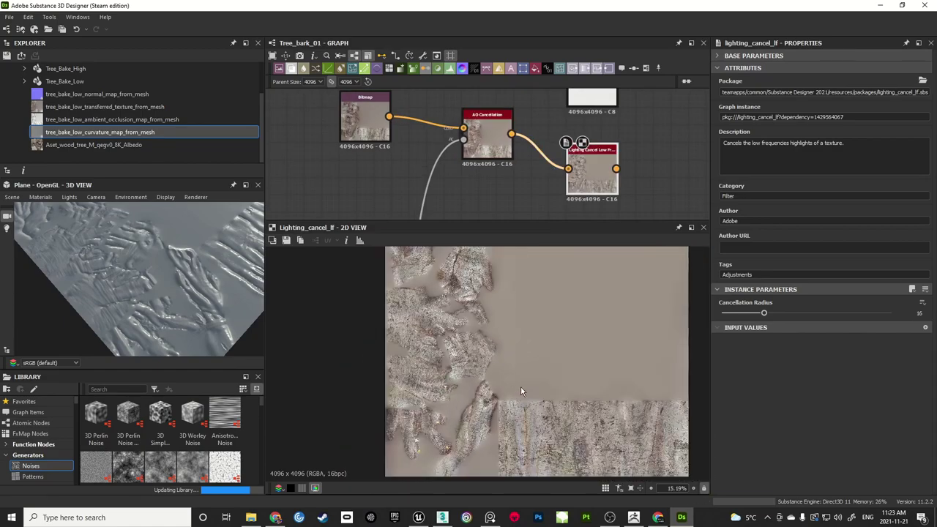
pyautogui.scroll(1, 520, 386)
pyautogui.moveTo(478, 374); pyautogui.dragTo(552, 372, button='middle')
pyautogui.moveTo(626, 447); pyautogui.dragTo(545, 331, button='middle')
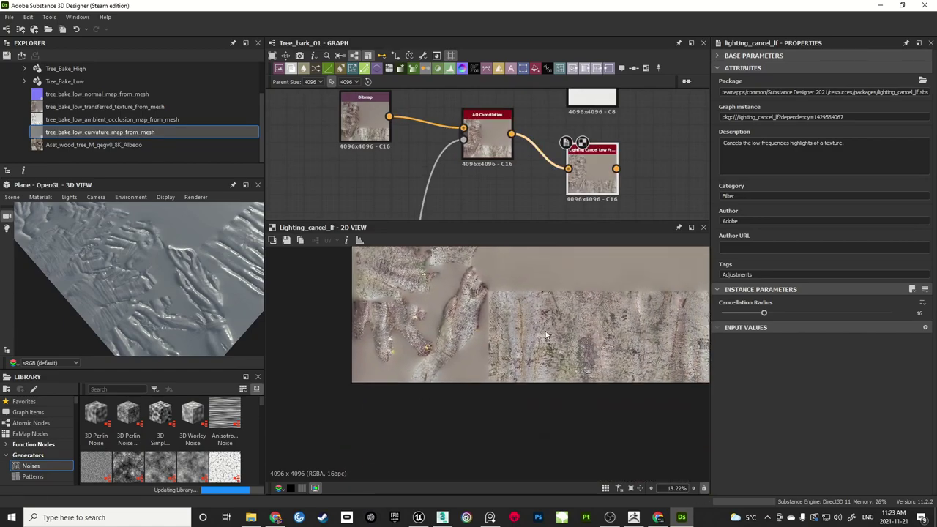
pyautogui.scroll(4, 546, 331)
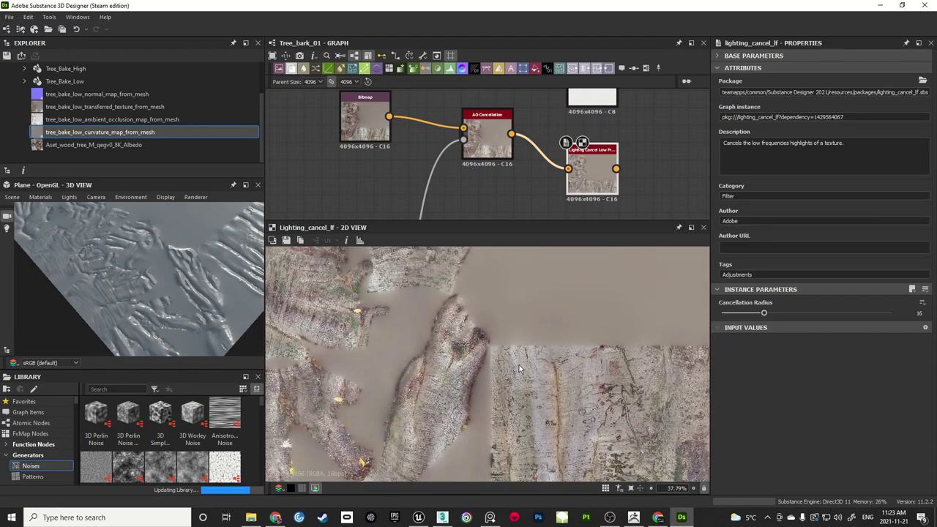
pyautogui.scroll(-1, 519, 366)
pyautogui.doubleClick(489, 143)
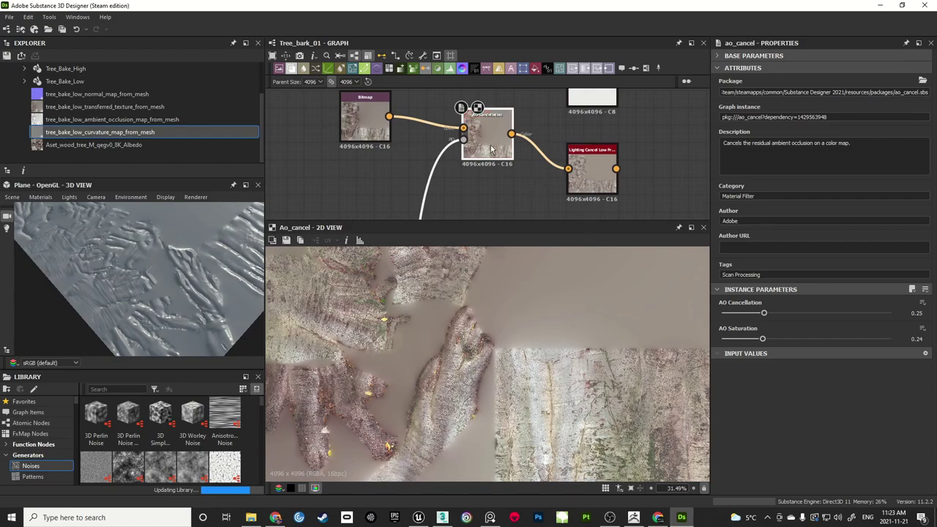
pyautogui.doubleClick(592, 170)
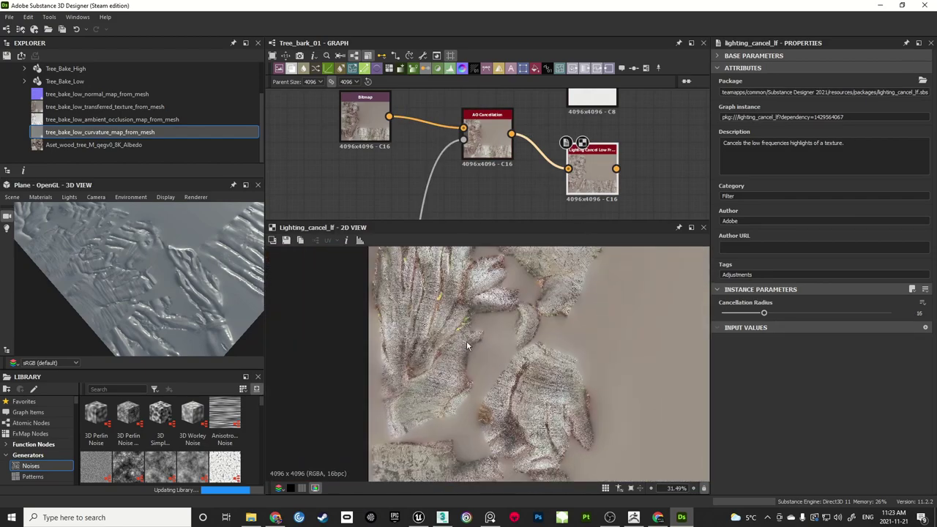
pyautogui.scroll(5, 477, 376)
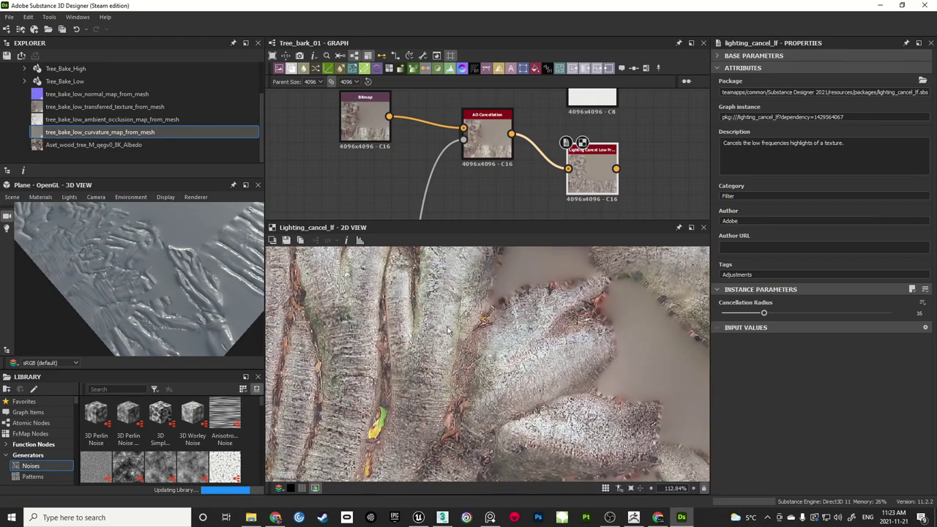
pyautogui.scroll(2, 449, 331)
pyautogui.scroll(-7, 481, 366)
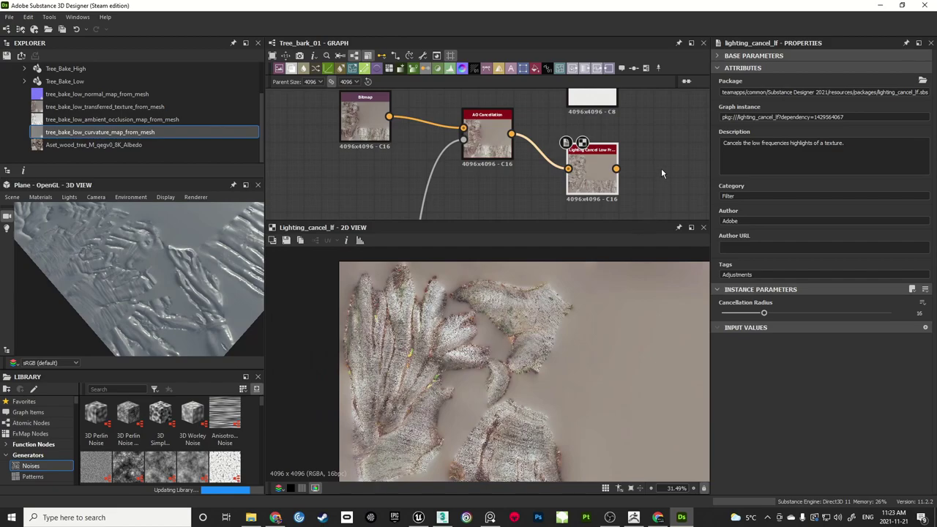
# Place the Lighting Cancel High Frequencies node after the Low Frequencies node, feed it from that node's output, and preview it
pyautogui.moveTo(646, 112); pyautogui.dragTo(620, 126, button='middle')
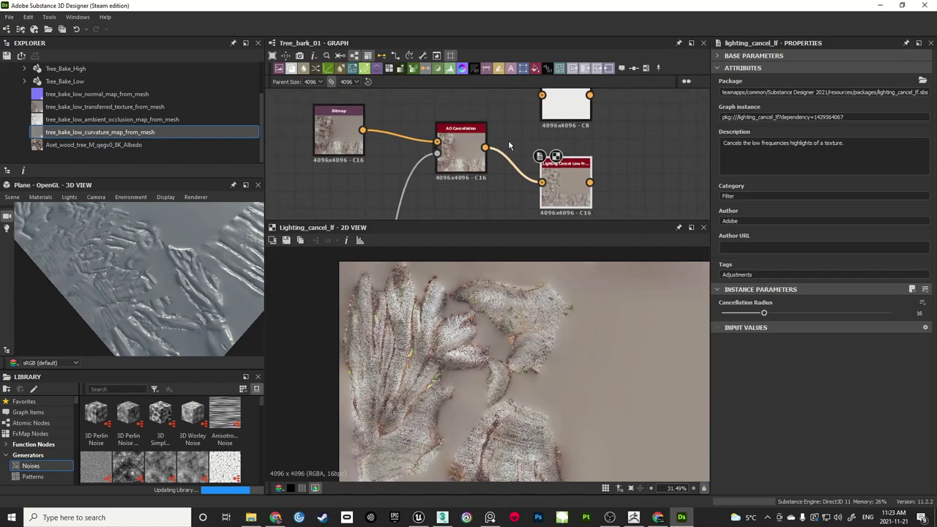
pyautogui.moveTo(562, 109); pyautogui.dragTo(612, 182)
pyautogui.click(612, 195)
pyautogui.doubleClick(615, 186)
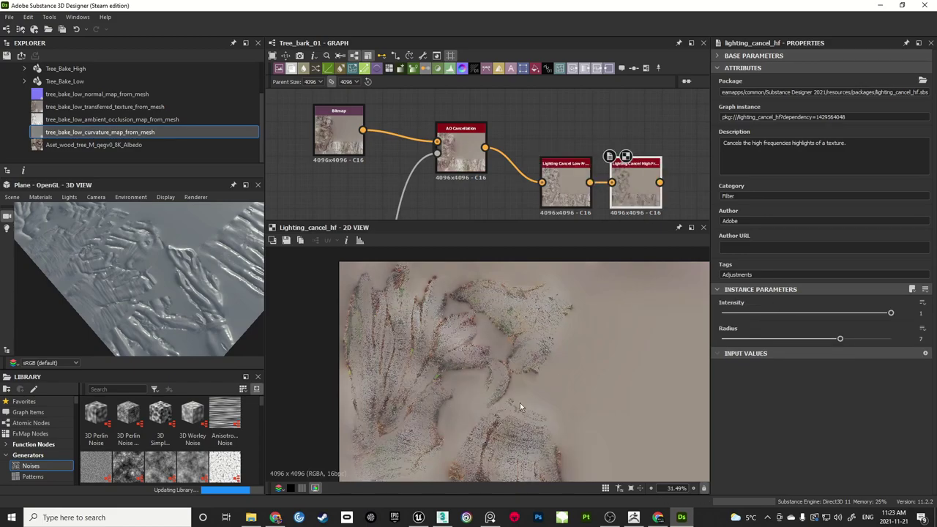
# Compare the high frequencies, low frequencies and AO Cancellation outputs in close-up on the bark detail
pyautogui.scroll(5, 462, 393)
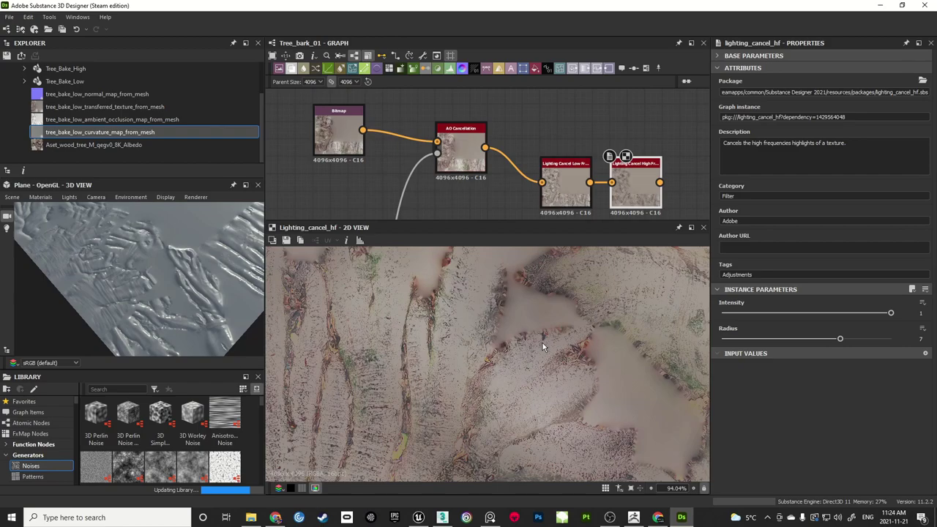
pyautogui.scroll(3, 445, 349)
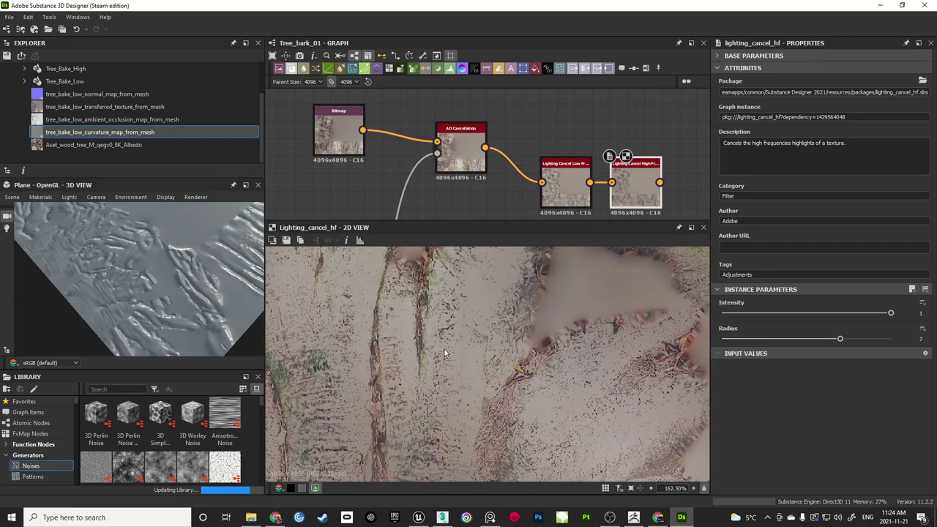
pyautogui.doubleClick(565, 189)
pyautogui.scroll(5, 504, 336)
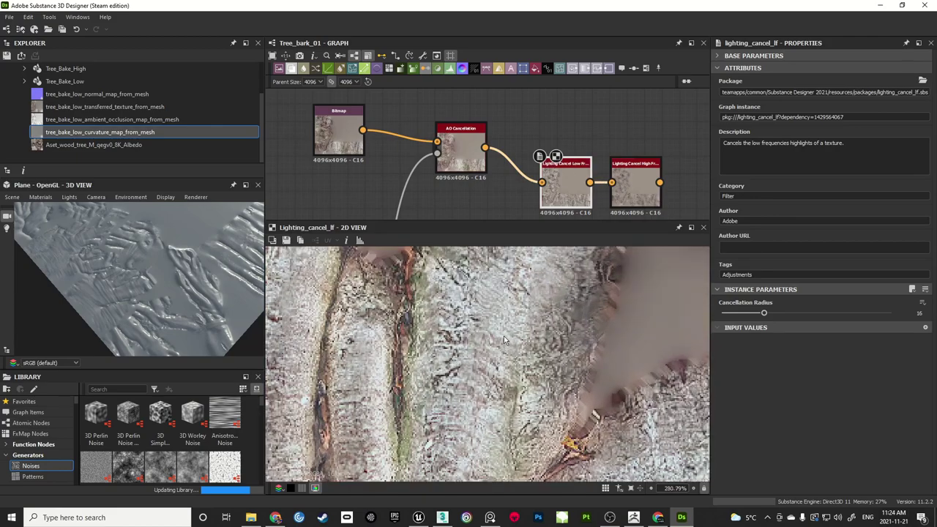
pyautogui.doubleClick(651, 189)
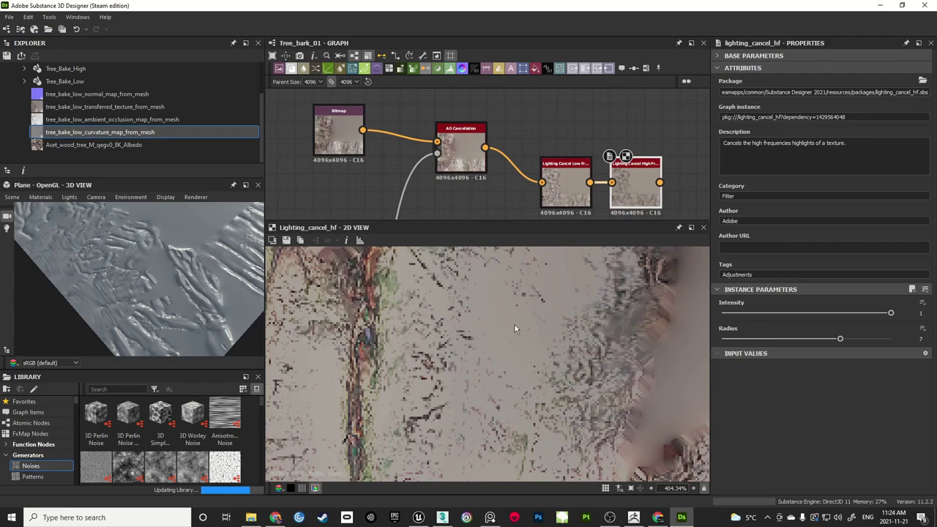
pyautogui.doubleClick(565, 189)
pyautogui.doubleClick(460, 154)
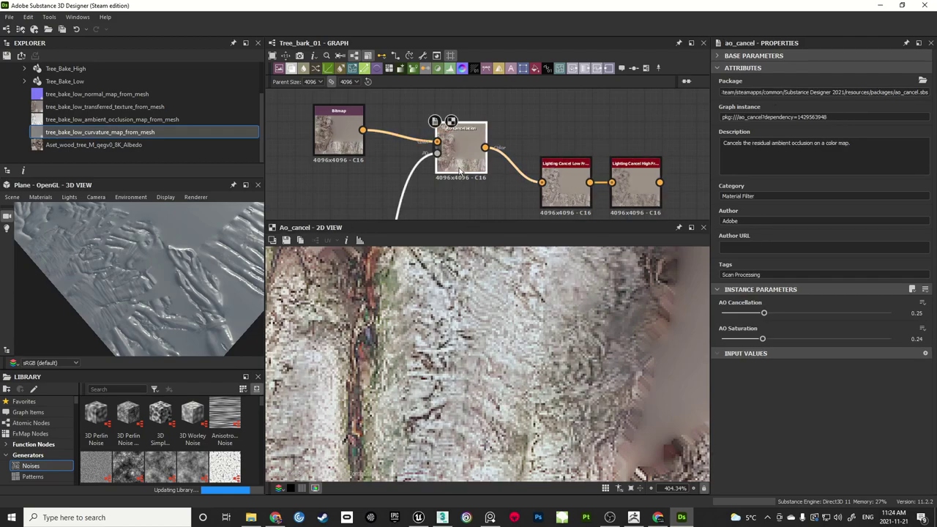
pyautogui.doubleClick(568, 189)
# Set the Lighting Cancel High Frequencies node's intensity to 0.41 and its radius to 1.73
pyautogui.doubleClick(624, 193)
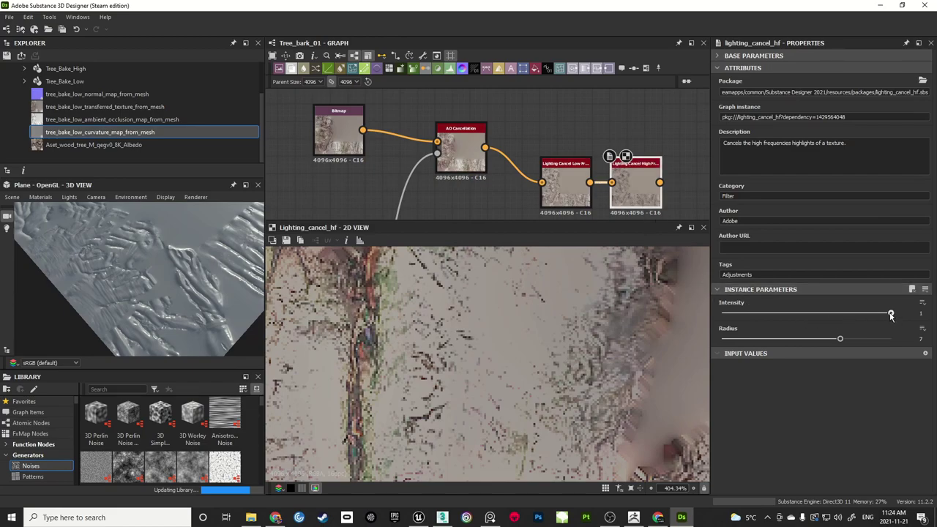
pyautogui.moveTo(891, 315); pyautogui.dragTo(761, 325)
pyautogui.moveTo(843, 340); pyautogui.dragTo(792, 313)
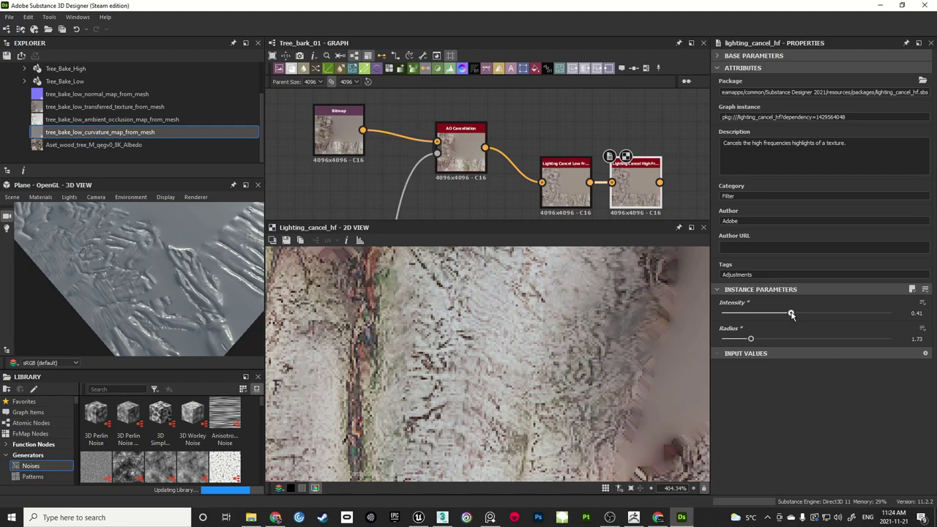
# Check the adjusted high frequencies cancellation over several bark areas and compare its settings with the low frequencies node
pyautogui.scroll(-5, 564, 383)
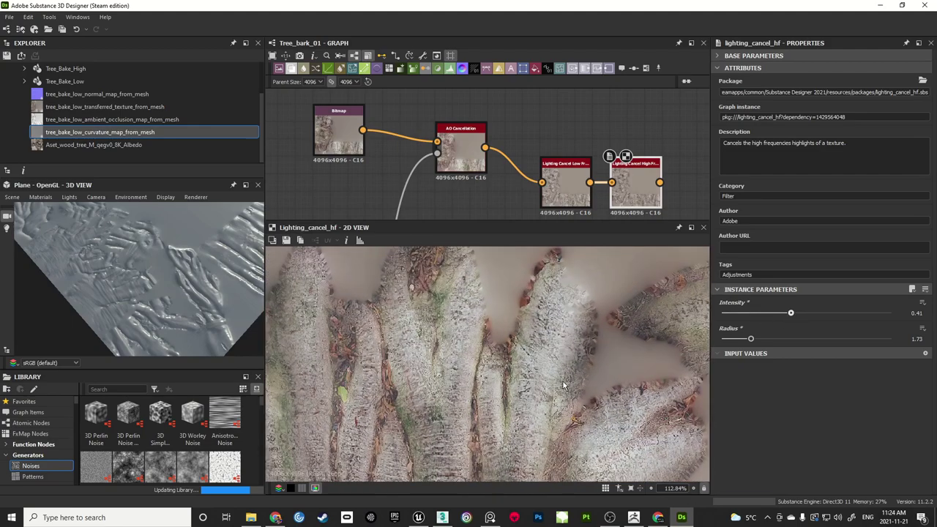
pyautogui.click(564, 193)
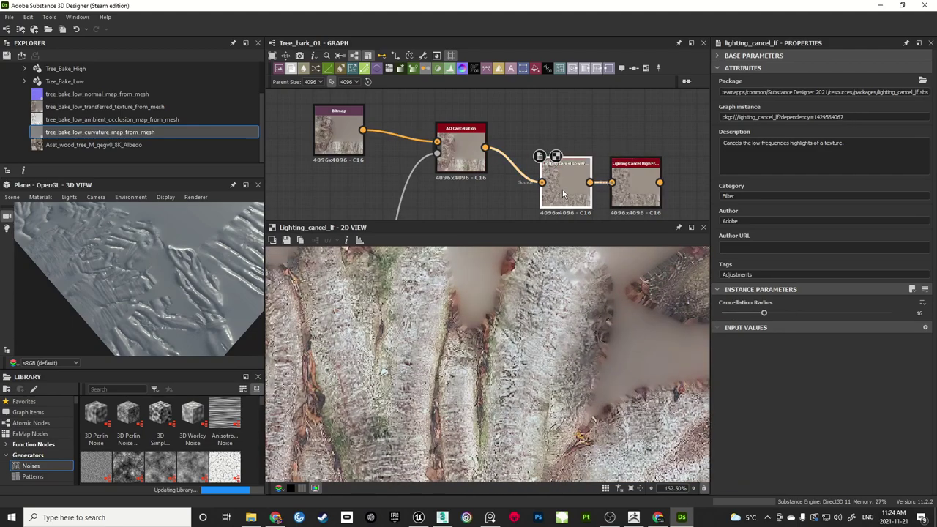
pyautogui.click(643, 194)
pyautogui.scroll(-5, 540, 347)
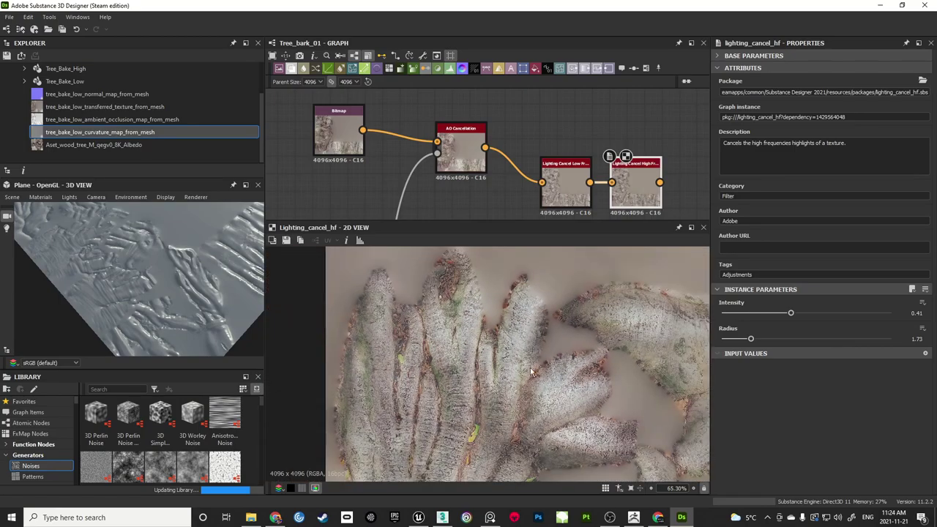
pyautogui.moveTo(541, 347); pyautogui.dragTo(381, 307, button='middle')
pyautogui.moveTo(564, 386); pyautogui.dragTo(517, 371, button='middle')
pyautogui.scroll(6, 517, 372)
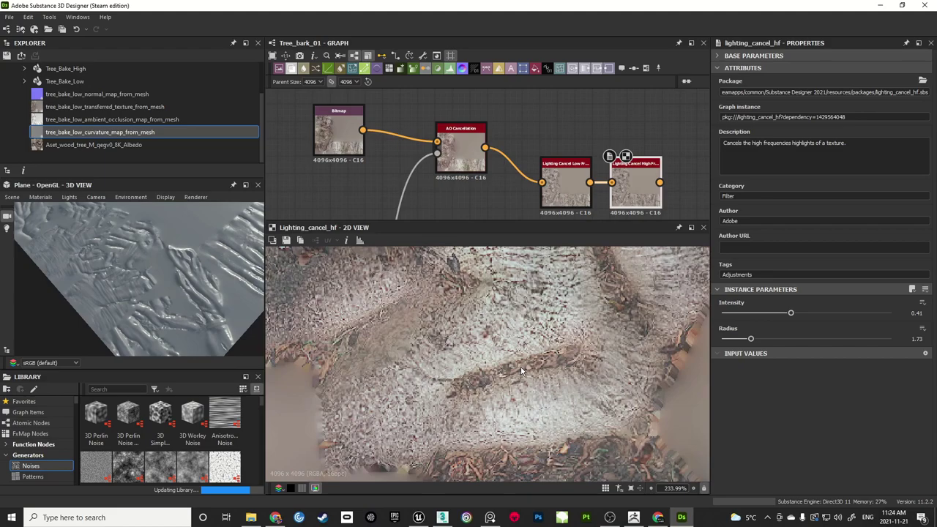
pyautogui.scroll(-3, 522, 367)
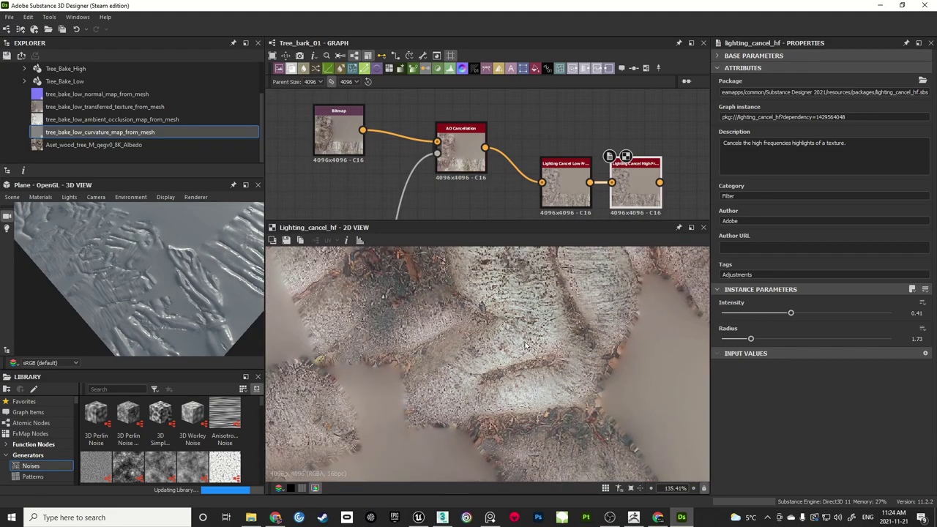
pyautogui.moveTo(524, 342); pyautogui.dragTo(530, 355, button='middle')
pyautogui.scroll(2, 529, 357)
# Move both Lighting Cancel nodes up together so they line up with the AO Cancellation node
pyautogui.click(527, 125)
pyautogui.scroll(-3, 538, 118)
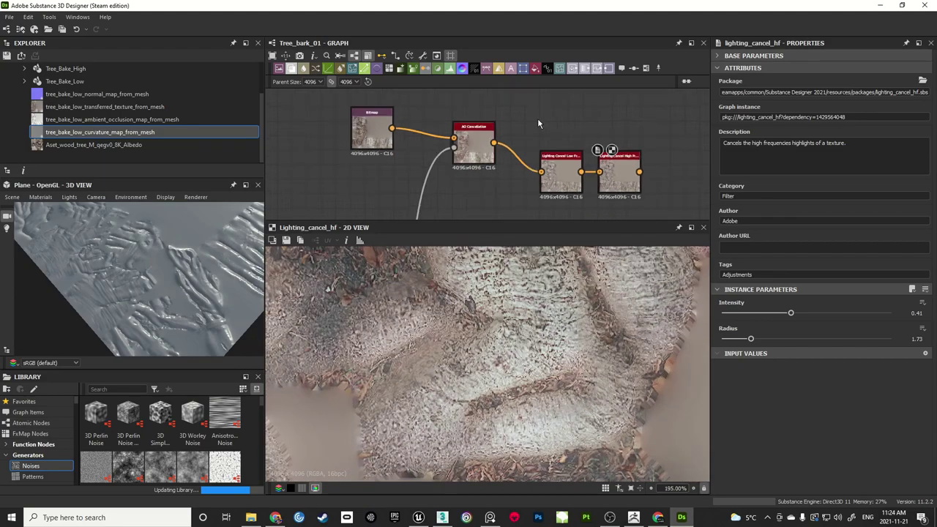
pyautogui.moveTo(543, 120); pyautogui.dragTo(590, 169)
pyautogui.moveTo(587, 163); pyautogui.dragTo(577, 145)
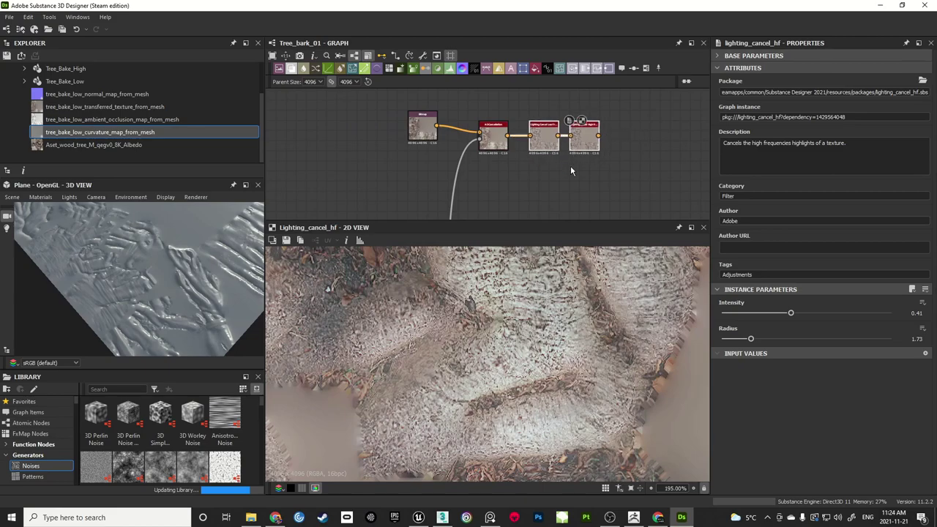
# Enclose the colour bitmap, AO Cancellation and both Lighting Cancel nodes in a frame titled "Color"
pyautogui.scroll(-3, 585, 167)
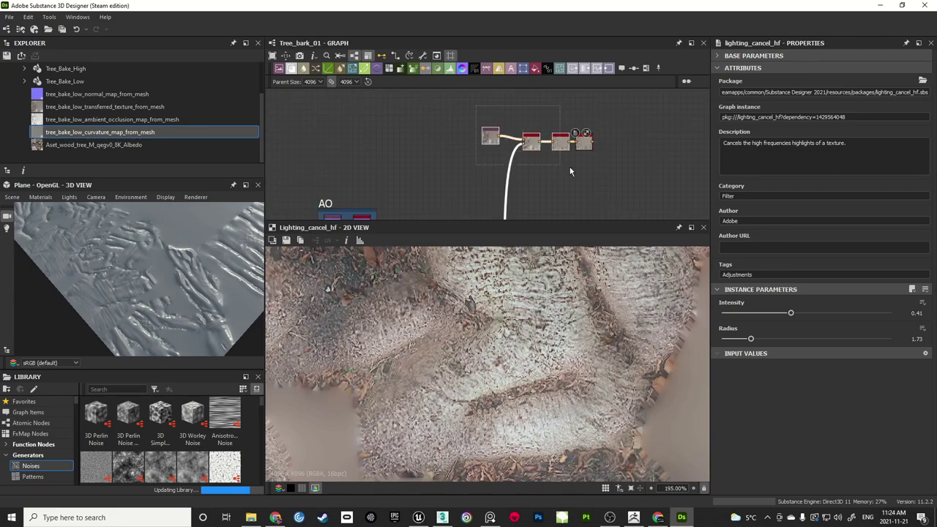
pyautogui.click(645, 68)
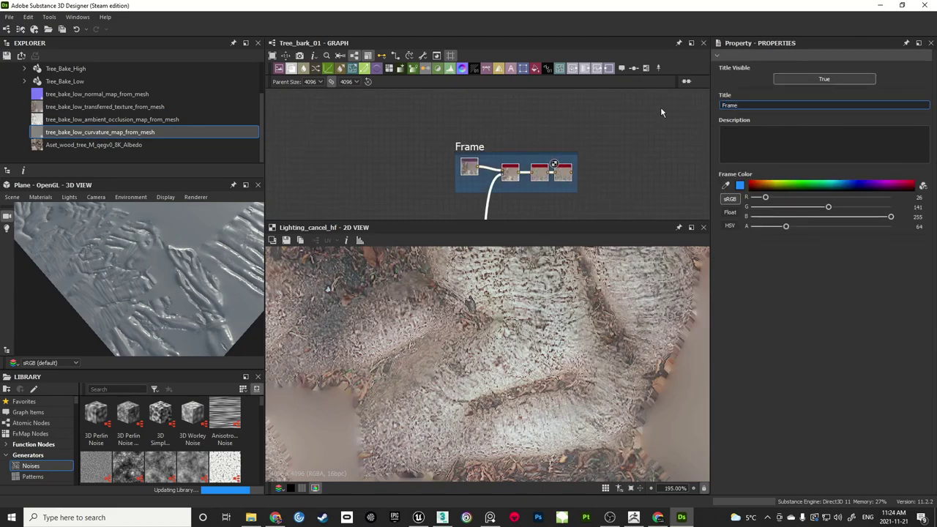
pyautogui.press('BackSpace')
pyautogui.press('BackSpace')
pyautogui.press('BackSpace')
pyautogui.press('BackSpace')
pyautogui.press('BackSpace')
pyautogui.write('Color')
pyautogui.press('Return')
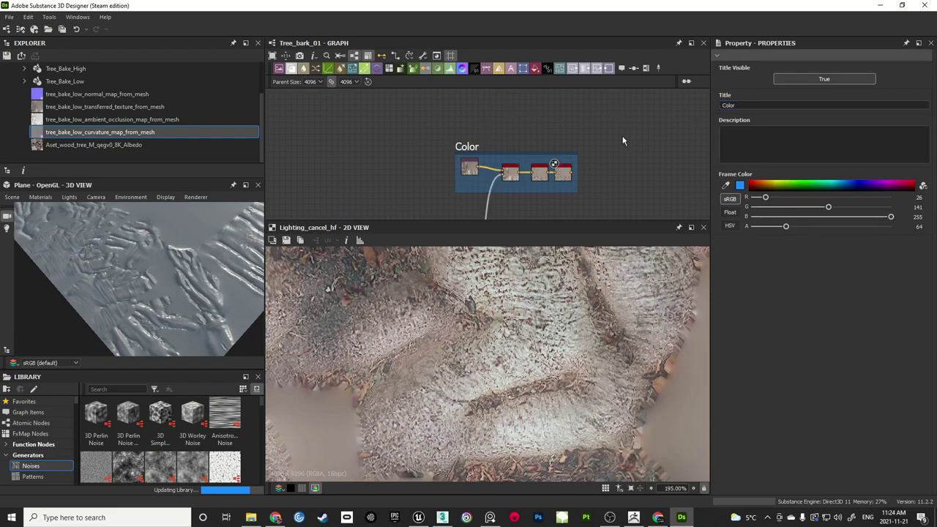
# Connect the Lighting Cancel High Frequencies output to the topmost output node in place of the Uniform Color node, and delete that node
pyautogui.scroll(-3, 623, 141)
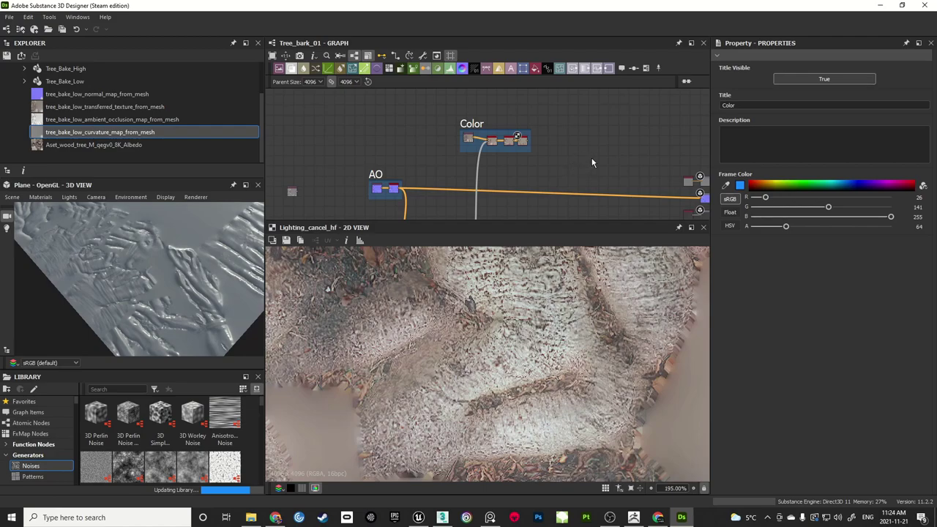
pyautogui.scroll(3, 586, 147)
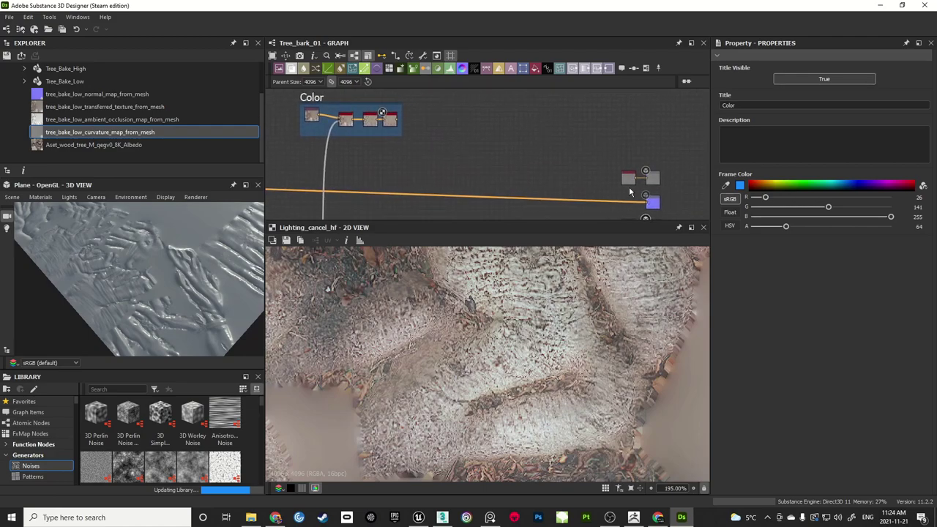
pyautogui.moveTo(628, 180); pyautogui.dragTo(621, 142)
pyautogui.moveTo(396, 123); pyautogui.dragTo(646, 178)
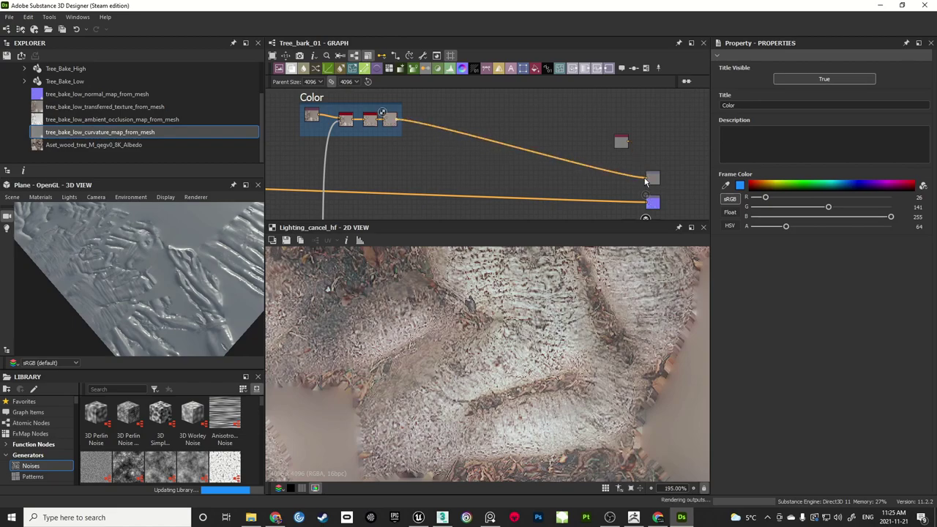
pyautogui.click(622, 142)
pyautogui.press('Delete')
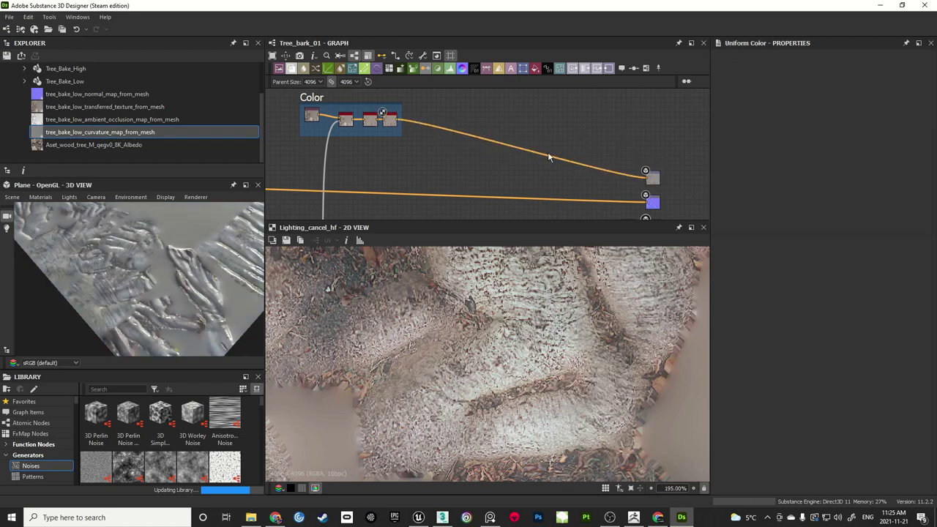
# Inspect the coloured bark up close in the 3D view and enlarge the graph area to review the framed node groups
pyautogui.moveTo(175, 286); pyautogui.dragTo(154, 275)
pyautogui.scroll(3, 138, 283)
pyautogui.moveTo(417, 202); pyautogui.dragTo(460, 161, button='middle')
pyautogui.moveTo(444, 224); pyautogui.dragTo(444, 341)
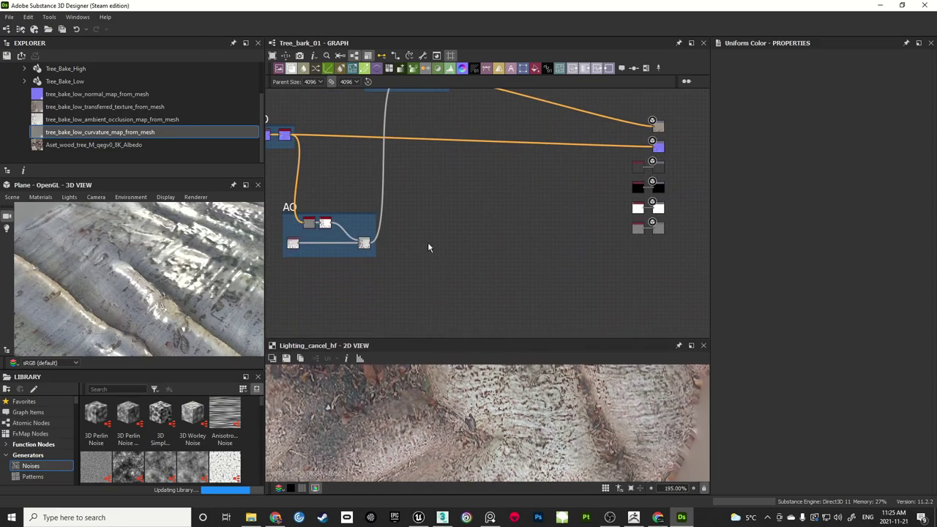
pyautogui.moveTo(375, 197); pyautogui.dragTo(501, 230, button='middle')
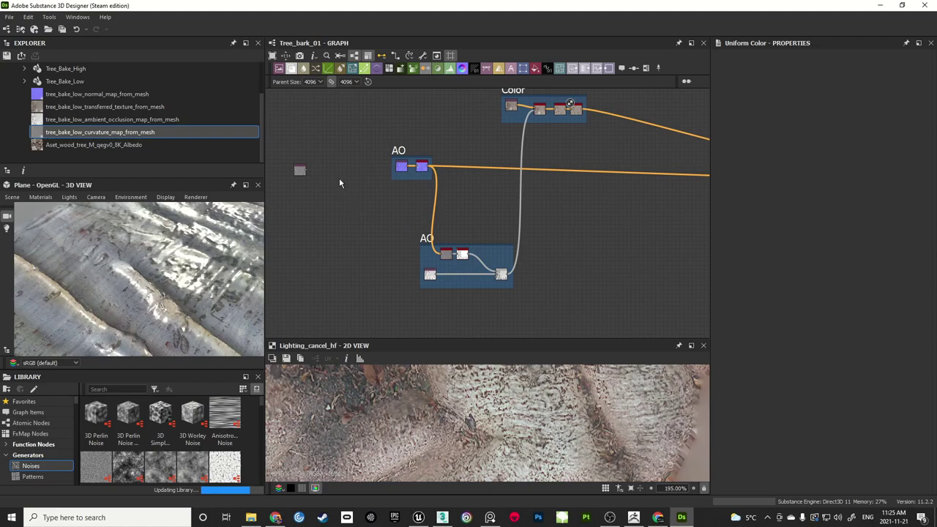
pyautogui.moveTo(440, 135); pyautogui.dragTo(419, 157, button='middle')
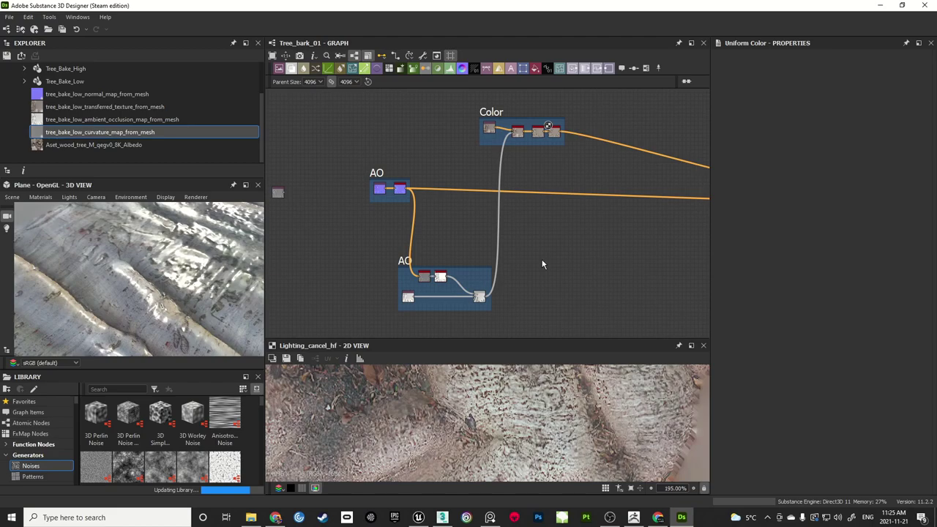
pyautogui.moveTo(260, 278); pyautogui.dragTo(141, 293)
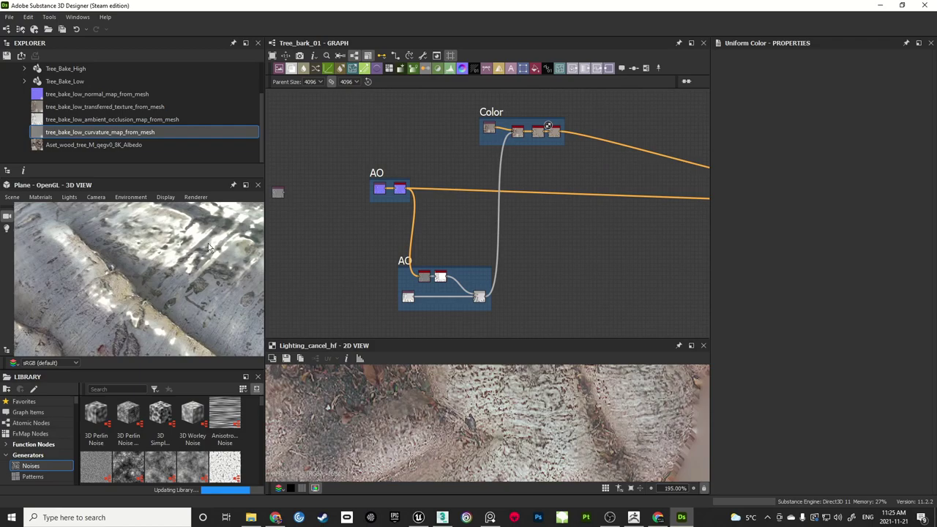
pyautogui.moveTo(178, 262)
pyautogui.mouseDown()
pyautogui.moveTo(188, 274)
pyautogui.moveTo(166, 261)
pyautogui.mouseUp()
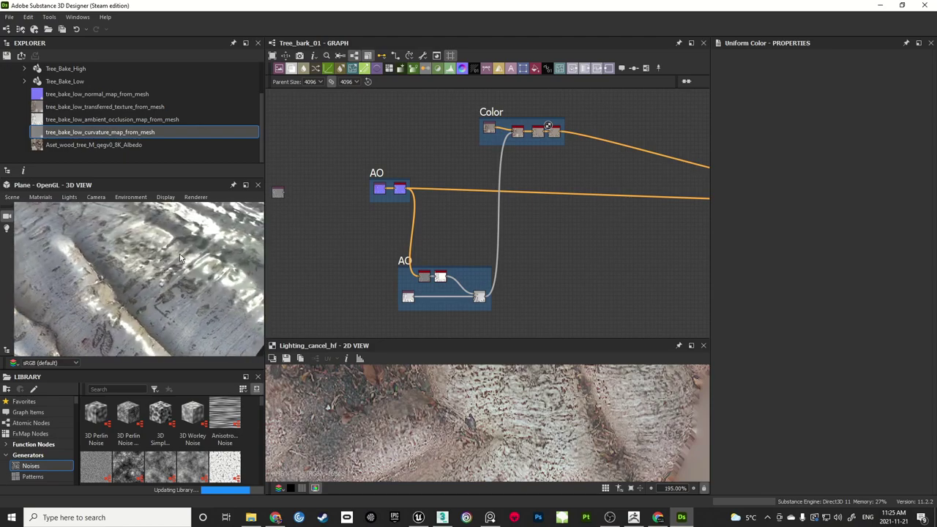
# Switch to the browser, view the Quixel Tree Stump reference full screen, and return to Substance 3D Designer
pyautogui.click(276, 517)
pyautogui.click(747, 279)
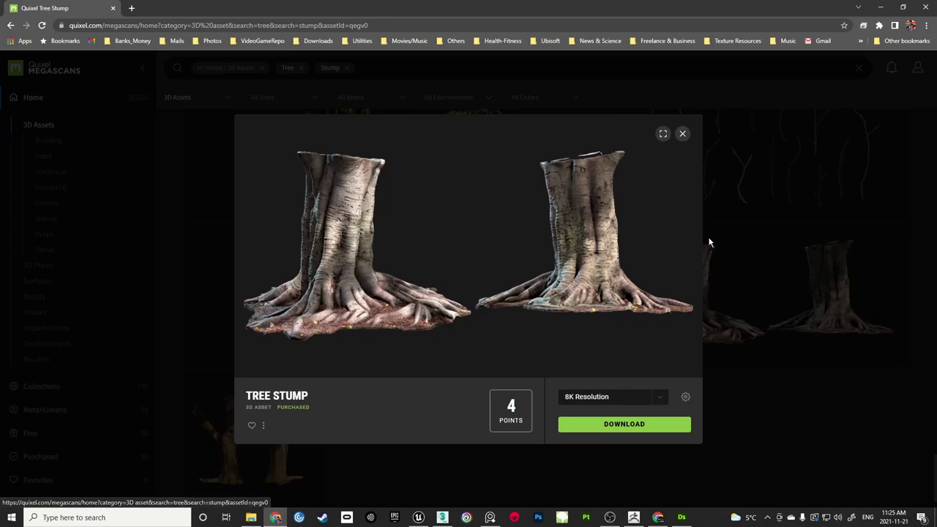
pyautogui.click(667, 137)
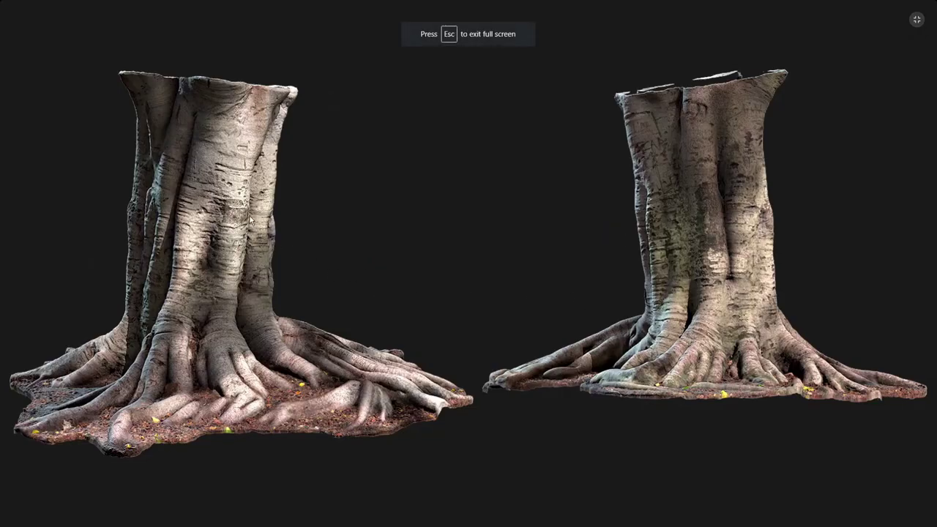
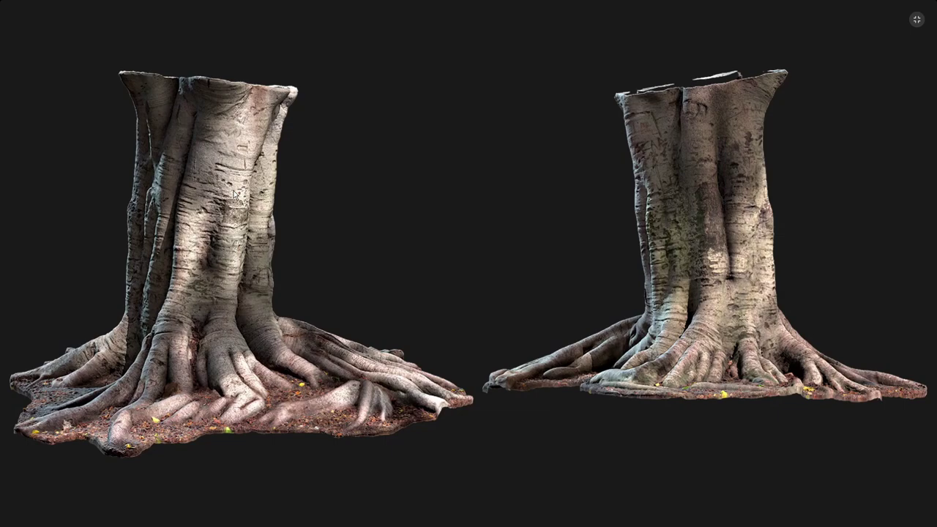
pyautogui.click(916, 20)
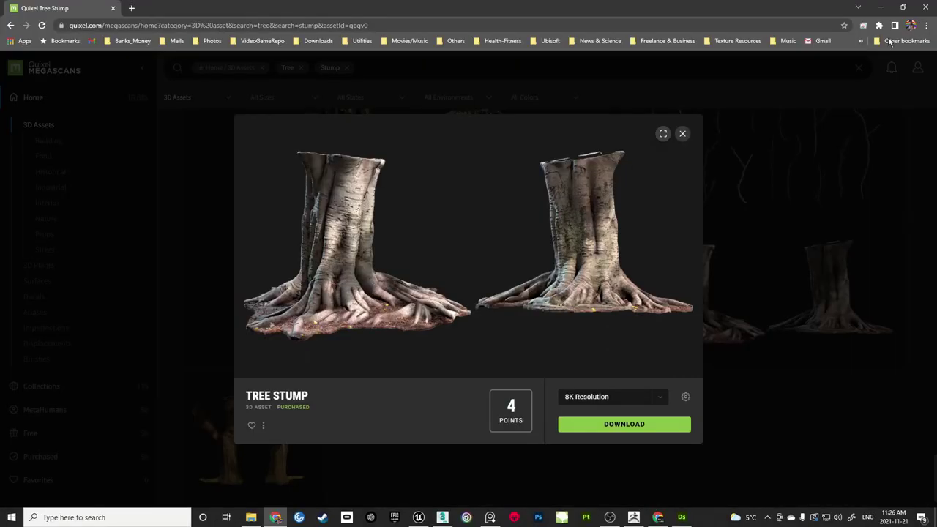
pyautogui.click(682, 517)
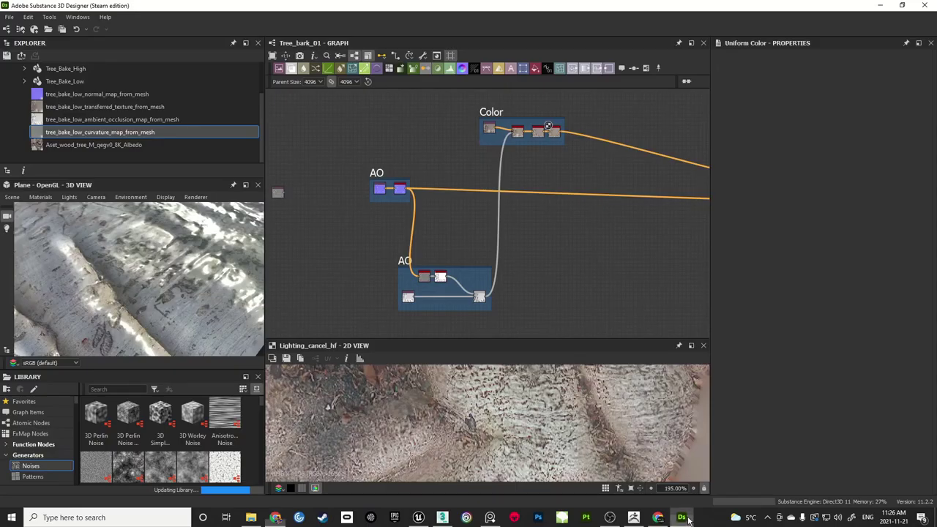
# Place the curvature bitmap node beside the lower AO frame and enlarge the 2D view to examine the curvature map
pyautogui.moveTo(401, 212); pyautogui.dragTo(428, 211, button='middle')
pyautogui.moveTo(348, 199); pyautogui.dragTo(339, 190, button='middle')
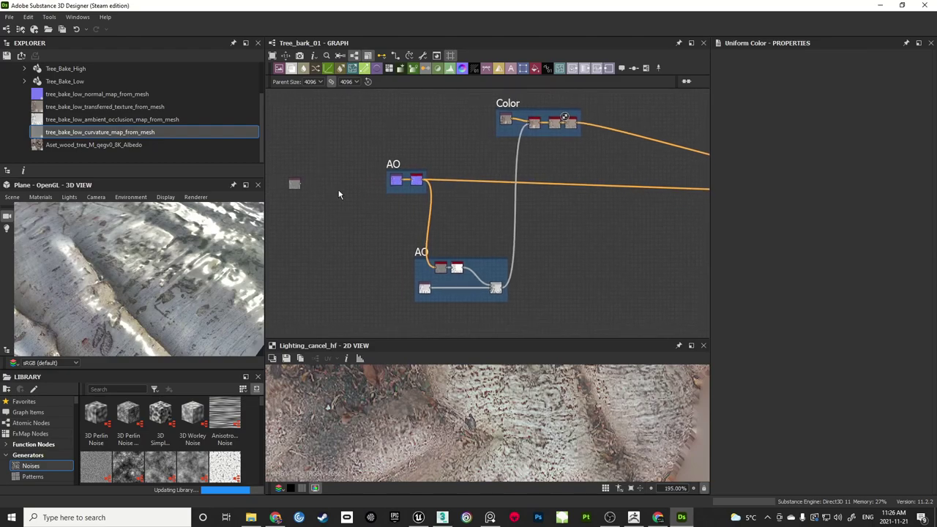
pyautogui.moveTo(296, 189); pyautogui.dragTo(337, 265)
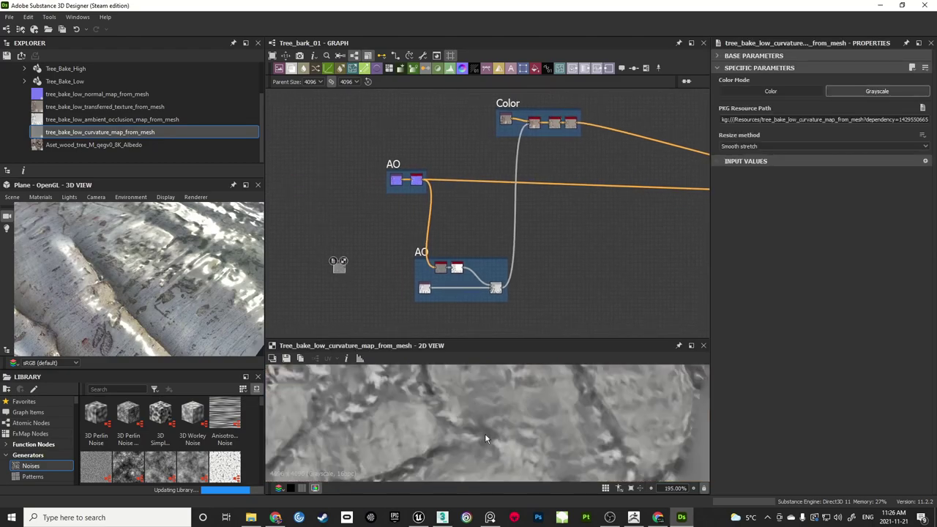
pyautogui.scroll(-5, 486, 437)
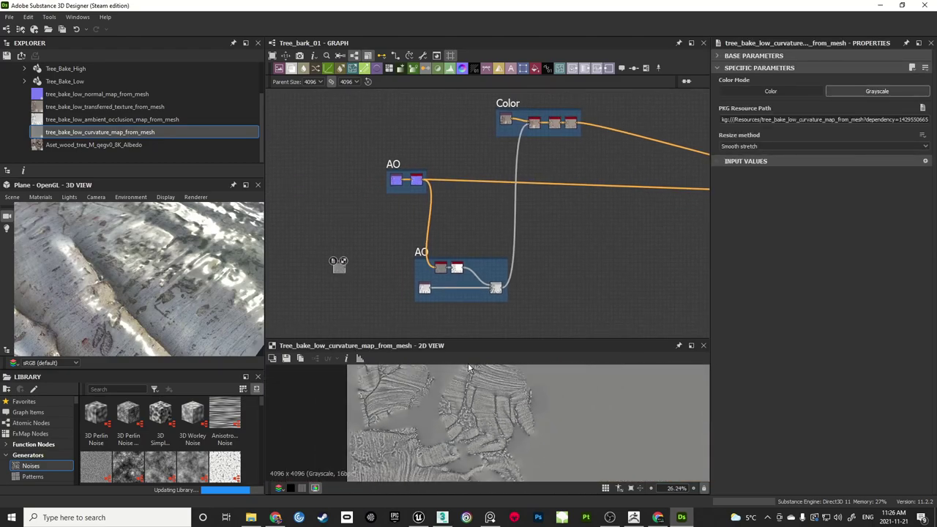
pyautogui.moveTo(476, 338); pyautogui.dragTo(476, 226)
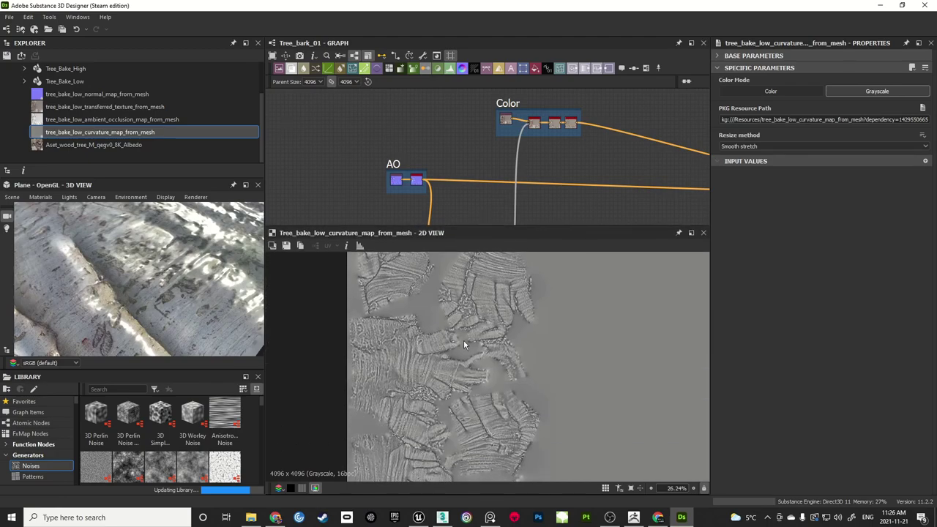
pyautogui.scroll(5, 463, 340)
pyautogui.moveTo(472, 307); pyautogui.dragTo(509, 369, button='middle')
pyautogui.scroll(1, 417, 352)
pyautogui.scroll(-3, 510, 351)
pyautogui.moveTo(386, 327); pyautogui.dragTo(420, 325, button='middle')
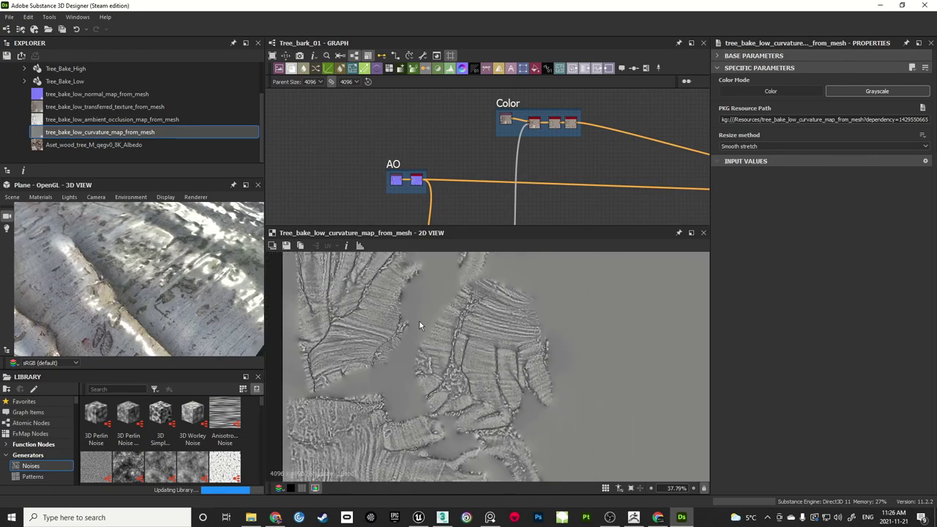
# Add an HSL node in the empty area before the outputs and feed it from the Color frame's final Lighting Cancel node
pyautogui.moveTo(502, 190); pyautogui.dragTo(375, 176, button='middle')
pyautogui.scroll(-3, 502, 121)
pyautogui.moveTo(469, 165); pyautogui.dragTo(501, 158, button='middle')
pyautogui.press('space')
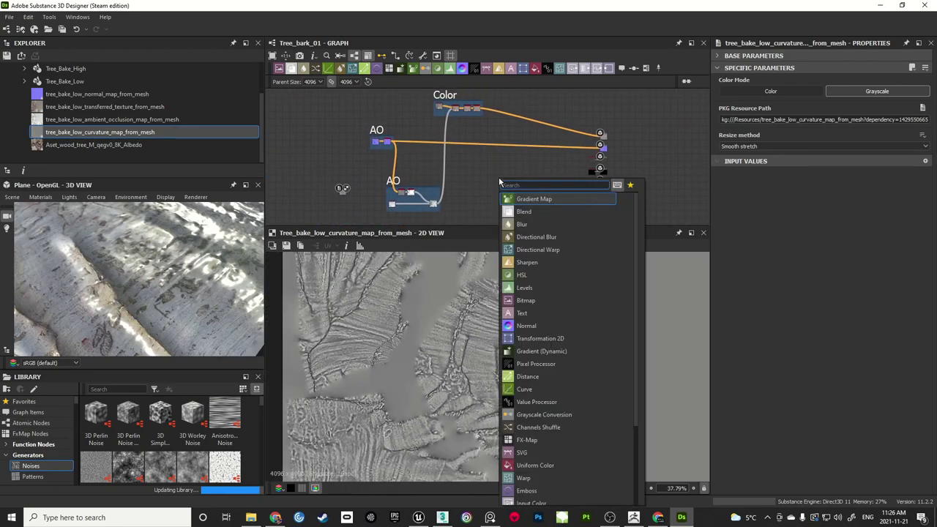
pyautogui.click(516, 275)
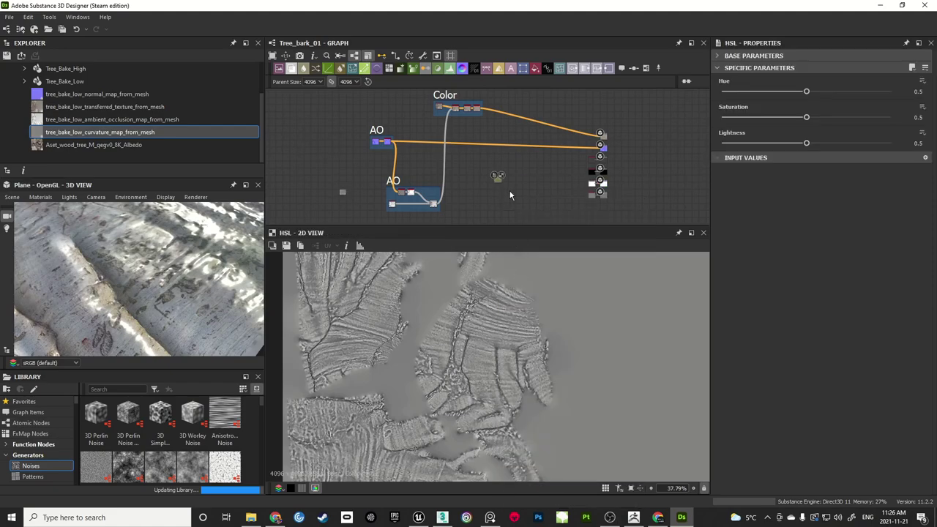
pyautogui.moveTo(496, 180); pyautogui.dragTo(513, 197)
pyautogui.moveTo(483, 108)
pyautogui.mouseDown(button='middle')
pyautogui.moveTo(483, 127)
pyautogui.moveTo(466, 117)
pyautogui.mouseUp(button='middle')
pyautogui.scroll(2, 479, 135)
pyautogui.moveTo(516, 219); pyautogui.dragTo(498, 106, button='middle')
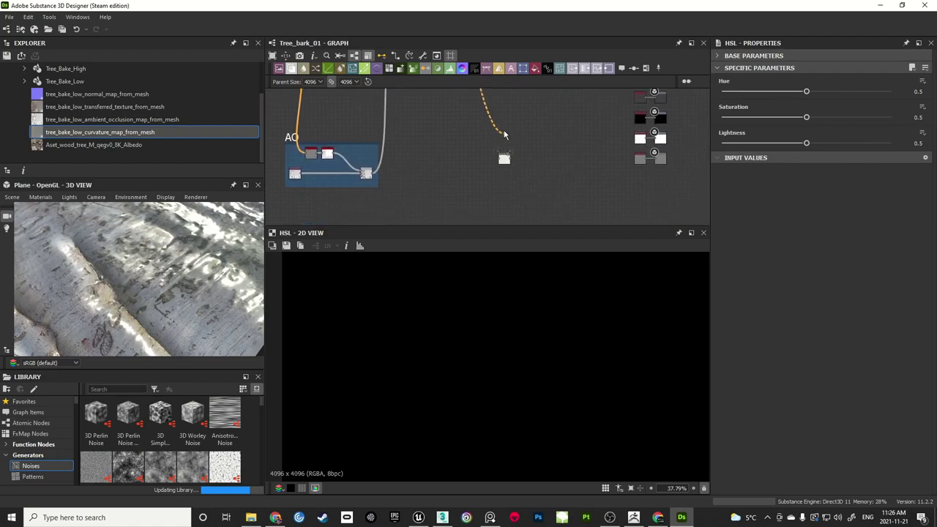
pyautogui.scroll(3, 475, 162)
pyautogui.click(523, 155)
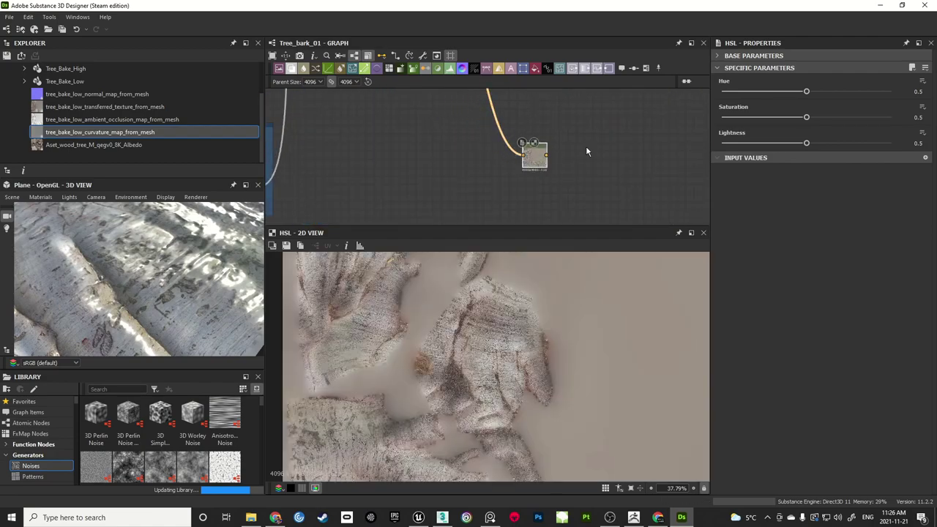
# Set the HSL node's saturation to 0 and reposition the node in the graph
pyautogui.scroll(-2, 497, 327)
pyautogui.moveTo(807, 118); pyautogui.dragTo(715, 115)
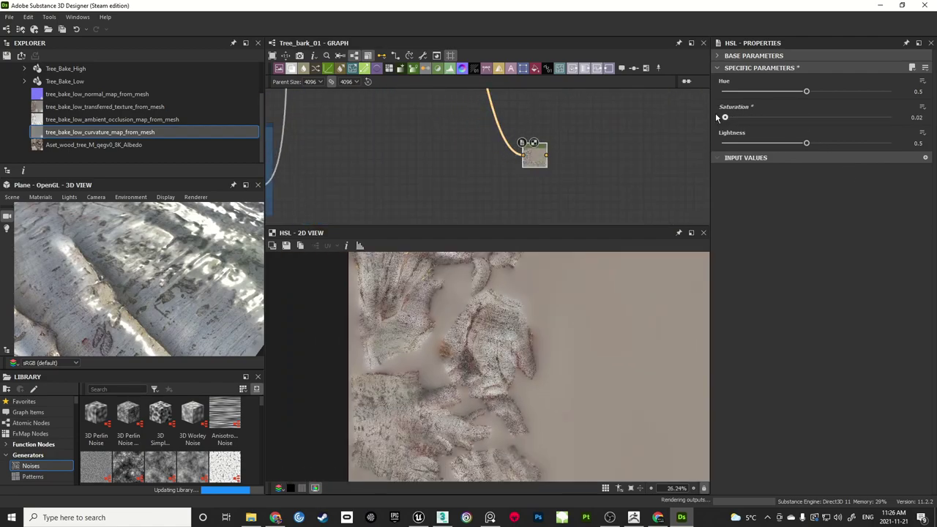
pyautogui.scroll(3, 476, 354)
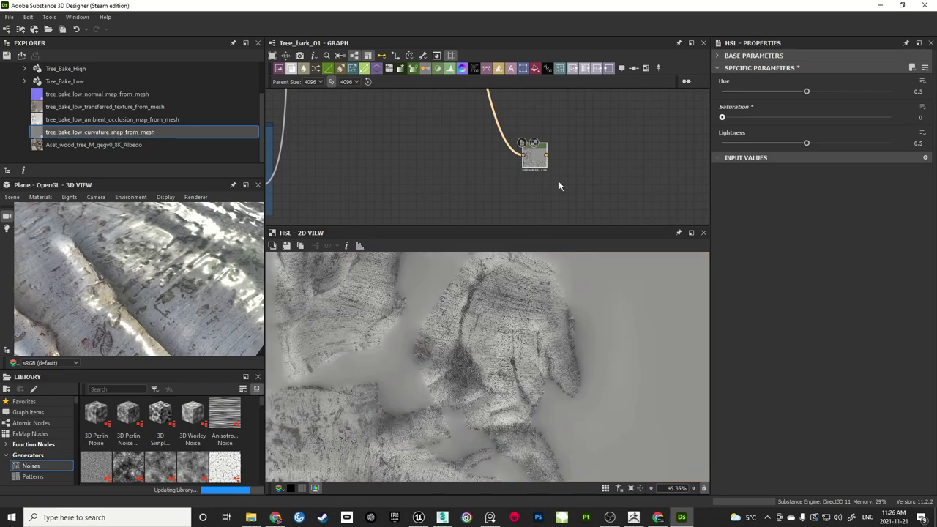
pyautogui.click(559, 181)
pyautogui.scroll(-2, 559, 182)
pyautogui.moveTo(518, 159); pyautogui.dragTo(531, 211, button='middle')
pyautogui.moveTo(559, 206); pyautogui.dragTo(543, 157)
pyautogui.click(508, 166)
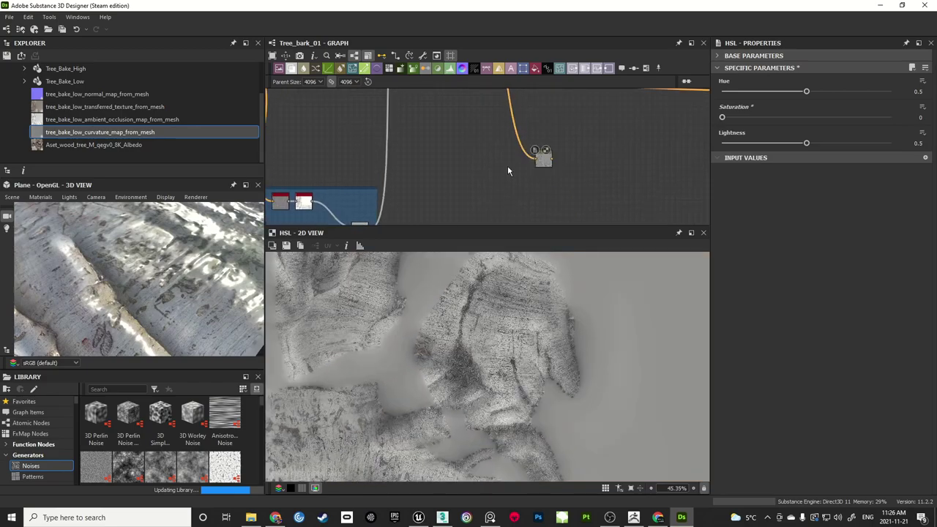
# Add a Blend node beside the HSL node and connect the HSL output to its background input
pyautogui.scroll(1, 507, 171)
pyautogui.press('space')
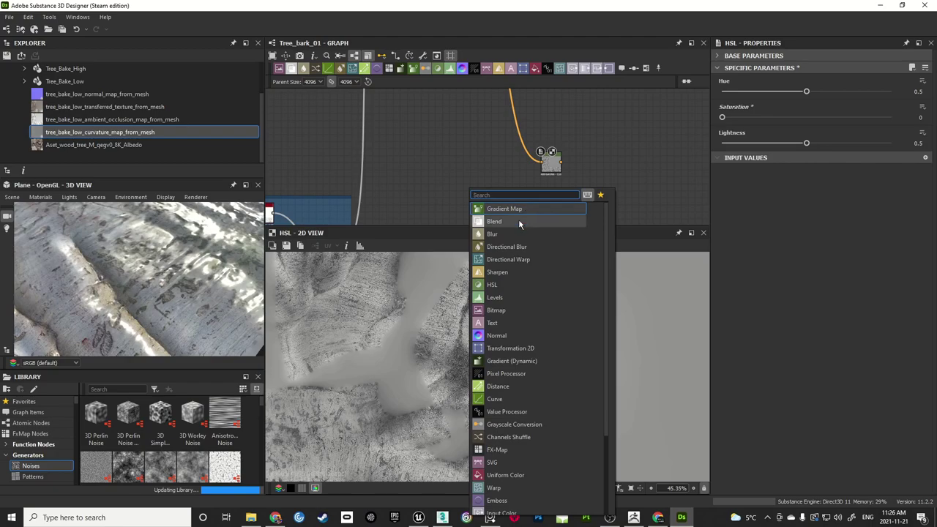
pyautogui.click(518, 218)
pyautogui.moveTo(468, 192); pyautogui.dragTo(601, 188)
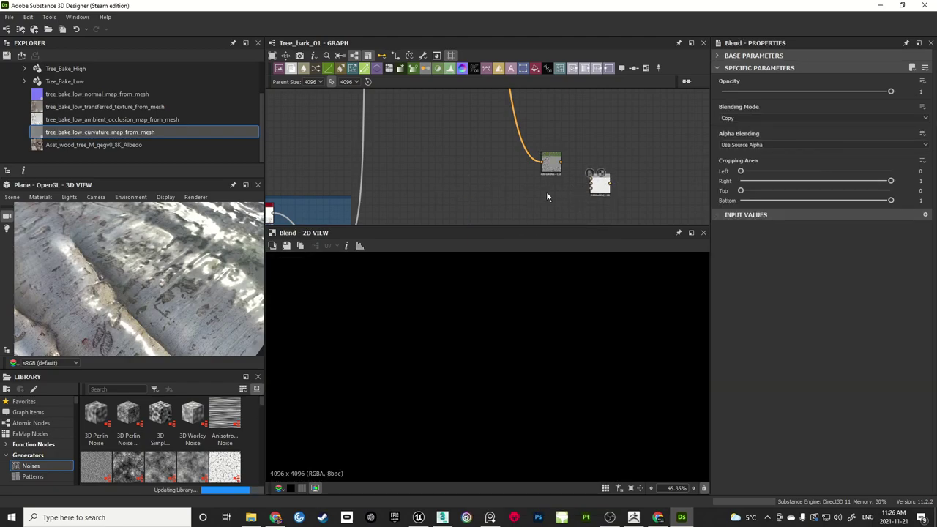
pyautogui.scroll(-3, 472, 189)
pyautogui.moveTo(525, 192); pyautogui.dragTo(531, 158, button='middle')
pyautogui.scroll(4, 532, 158)
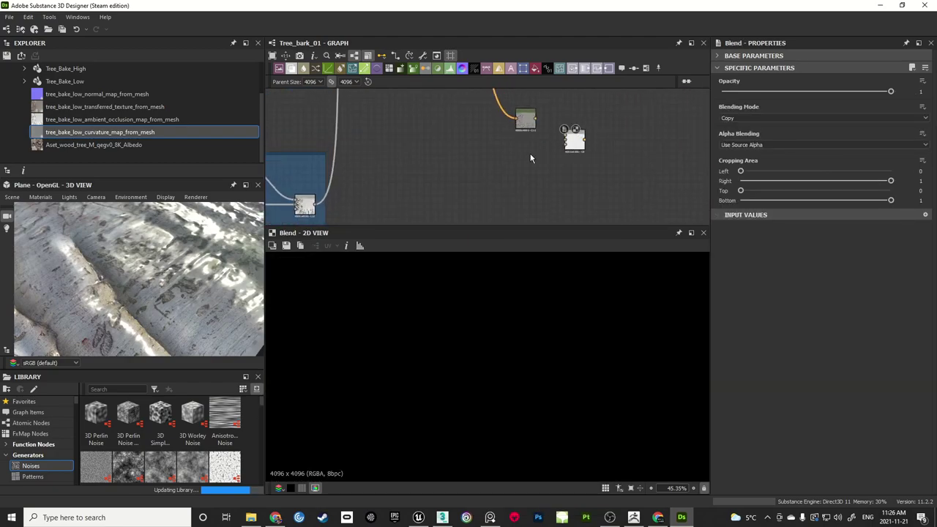
pyautogui.moveTo(537, 111); pyautogui.dragTo(564, 140)
pyautogui.scroll(-1, 465, 174)
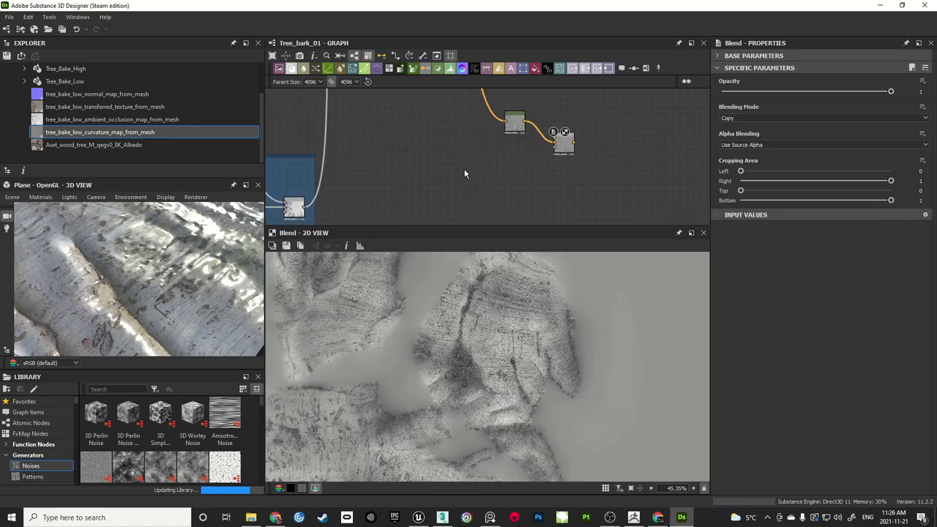
# Connect the lower AO frame's output to the Blend foreground, insert a Gradient Map in that link, and place it below the HSL node
pyautogui.moveTo(464, 174); pyautogui.dragTo(543, 118, button='middle')
pyautogui.moveTo(386, 157); pyautogui.dragTo(555, 135)
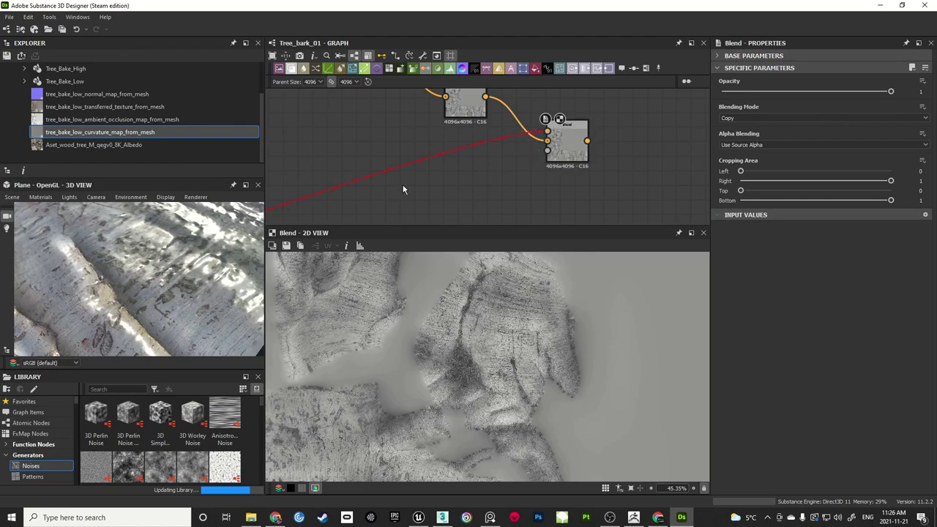
pyautogui.moveTo(403, 186); pyautogui.dragTo(487, 162, button='middle')
pyautogui.click(439, 156)
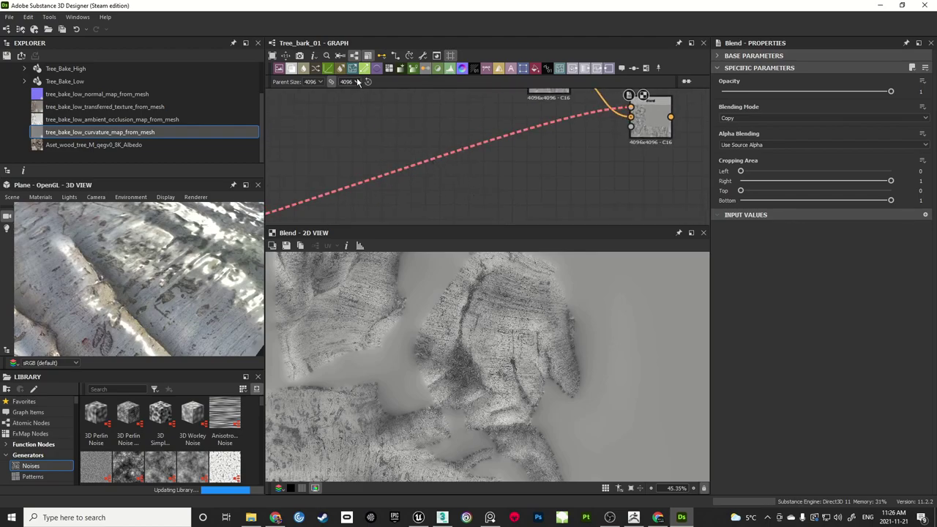
pyautogui.click(413, 68)
pyautogui.scroll(-2, 454, 152)
pyautogui.moveTo(398, 165); pyautogui.dragTo(521, 126)
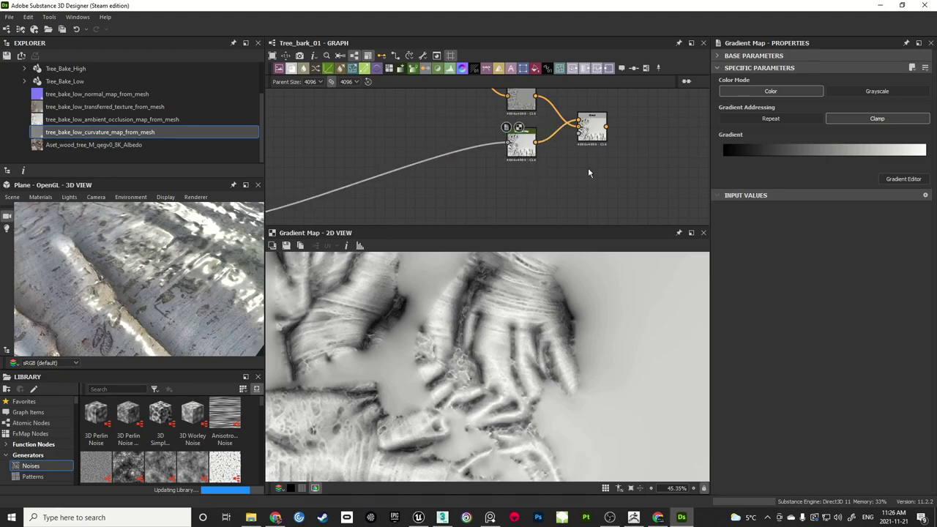
# Set the blending mode of the HSL and Gradient Map Blend node to Multiply
pyautogui.scroll(2, 528, 168)
pyautogui.click(524, 136)
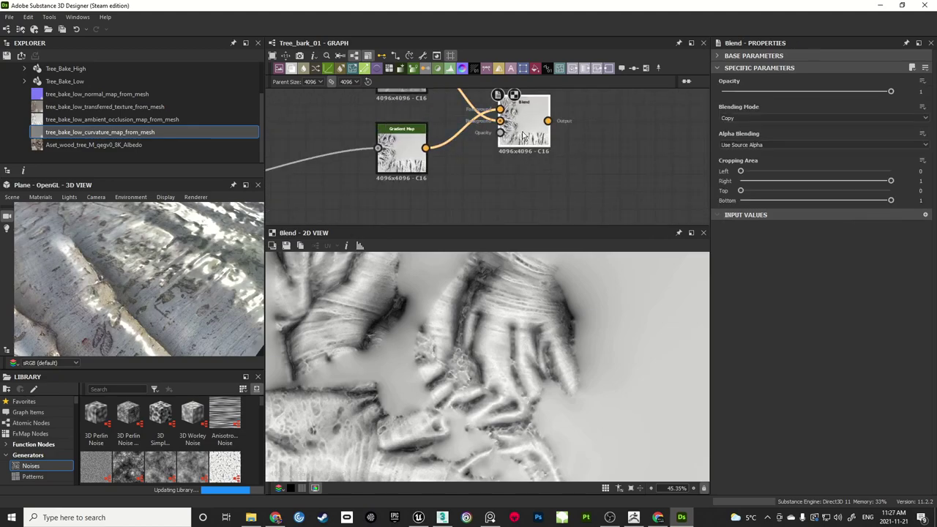
pyautogui.click(769, 117)
pyautogui.click(744, 144)
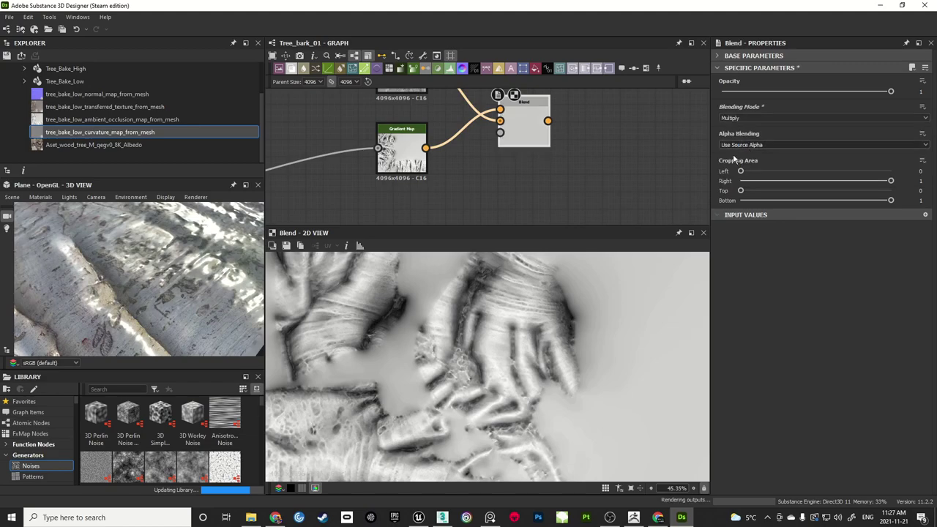
# Examine the multiplied grey bark texture up close in the 2D view, comparing the ridges with the darkened crevices
pyautogui.scroll(-3, 545, 330)
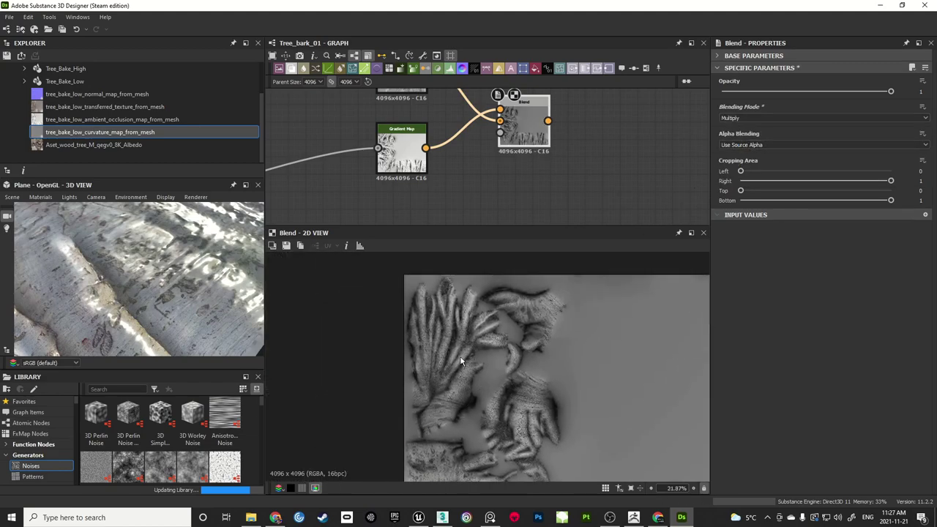
pyautogui.scroll(5, 461, 360)
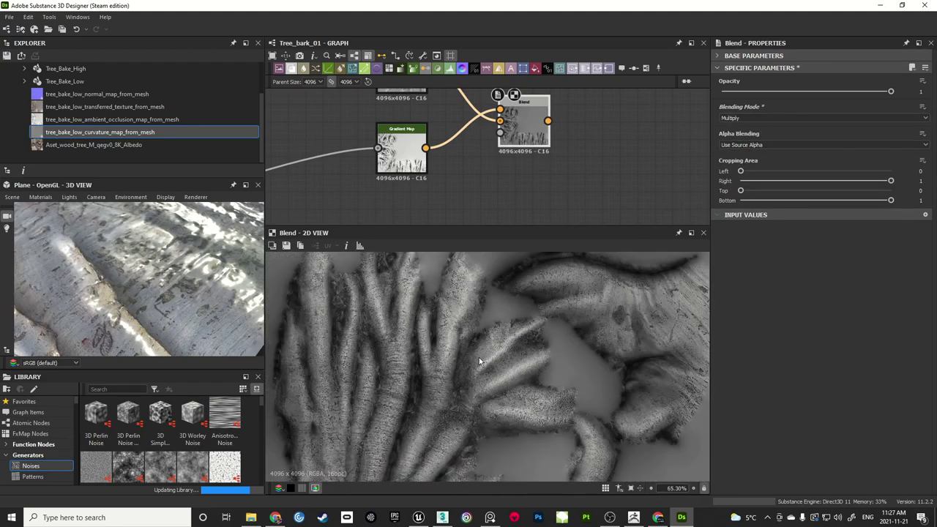
pyautogui.scroll(2, 483, 355)
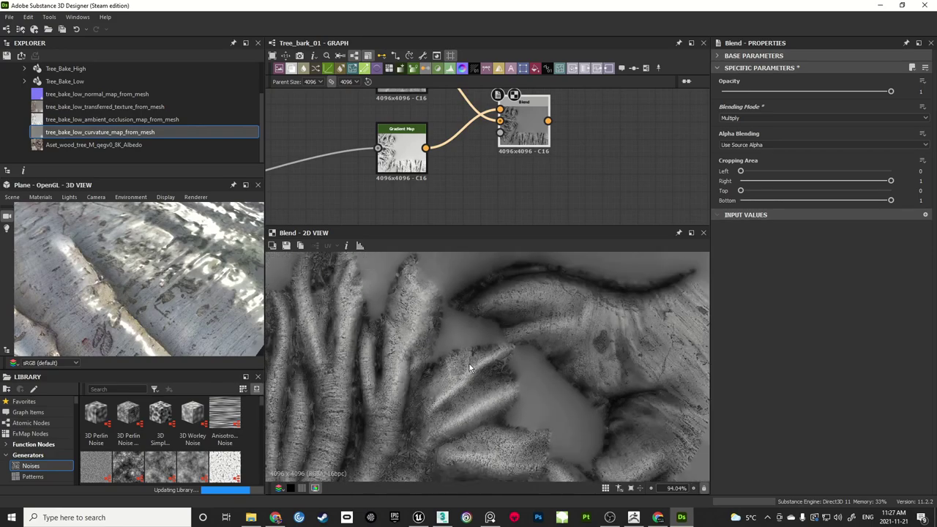
pyautogui.moveTo(469, 364); pyautogui.dragTo(440, 330, button='middle')
pyautogui.moveTo(366, 355); pyautogui.dragTo(483, 324, button='middle')
pyautogui.scroll(1, 466, 328)
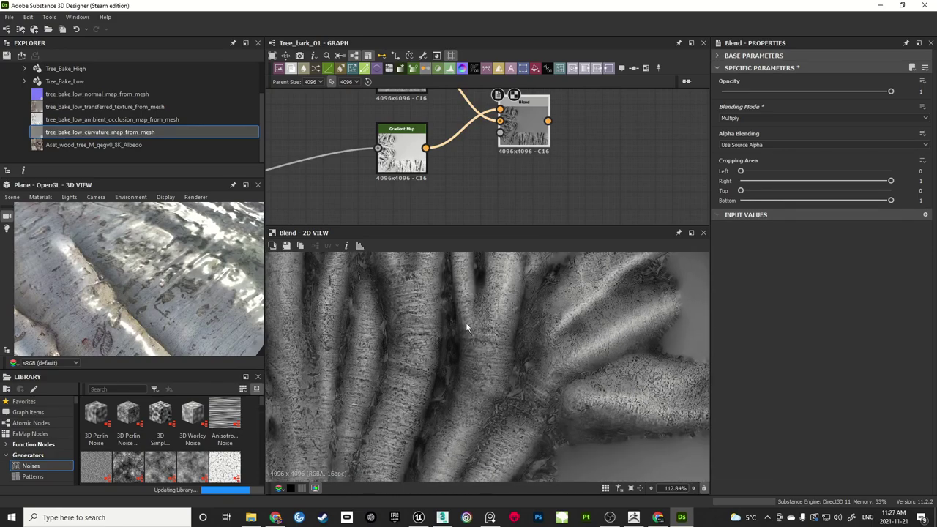
pyautogui.scroll(1, 454, 359)
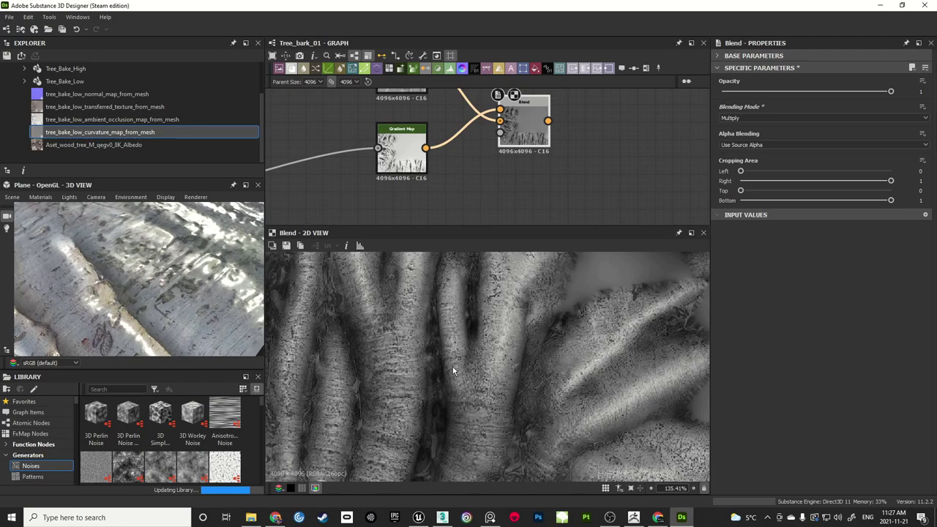
pyautogui.scroll(1, 443, 372)
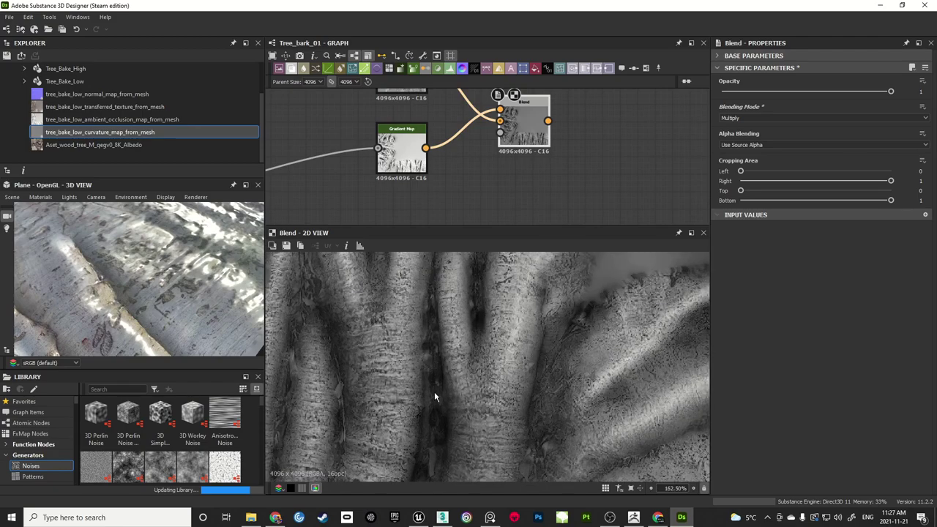
# Add a Grayscale Conversion node connected to the output of the HSL and Gradient Map Blend node
pyautogui.moveTo(551, 174); pyautogui.dragTo(505, 222, button='middle')
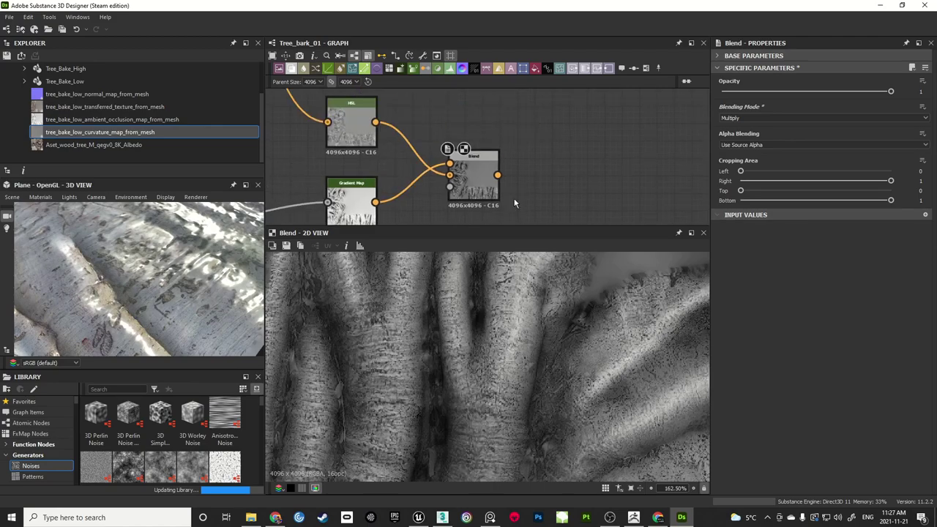
pyautogui.scroll(-1, 505, 222)
pyautogui.press('space')
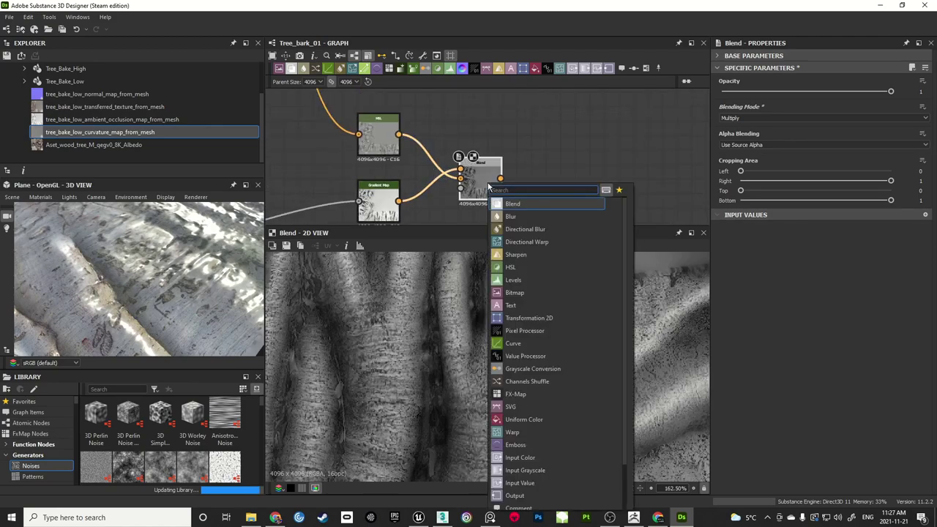
pyautogui.write('gra')
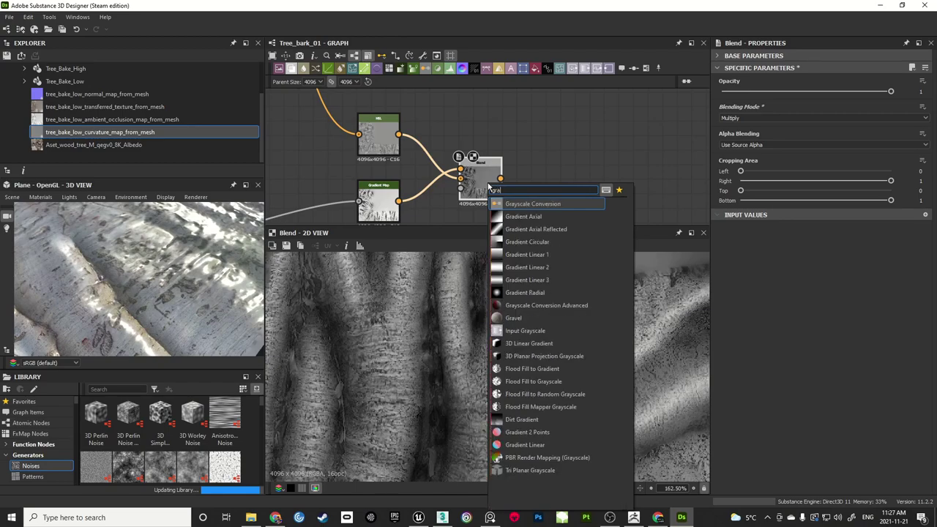
pyautogui.click(523, 204)
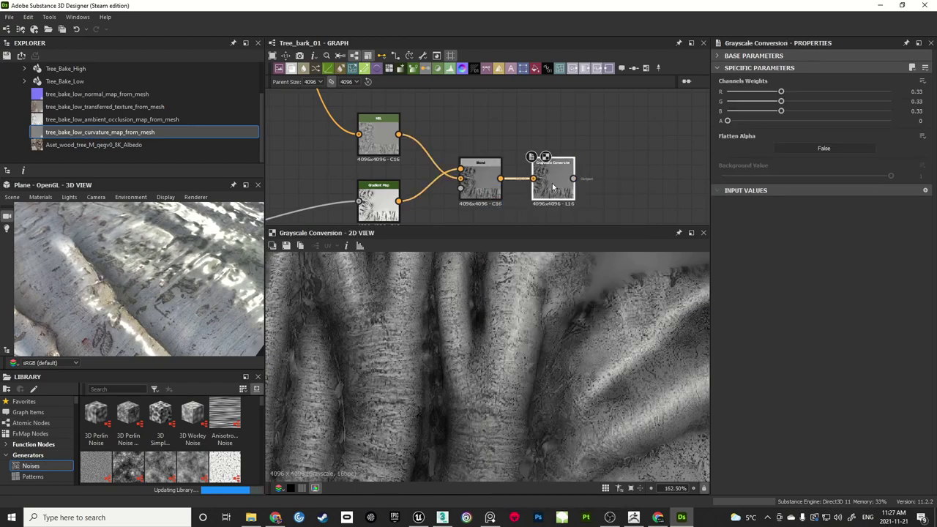
pyautogui.moveTo(553, 187); pyautogui.dragTo(556, 188)
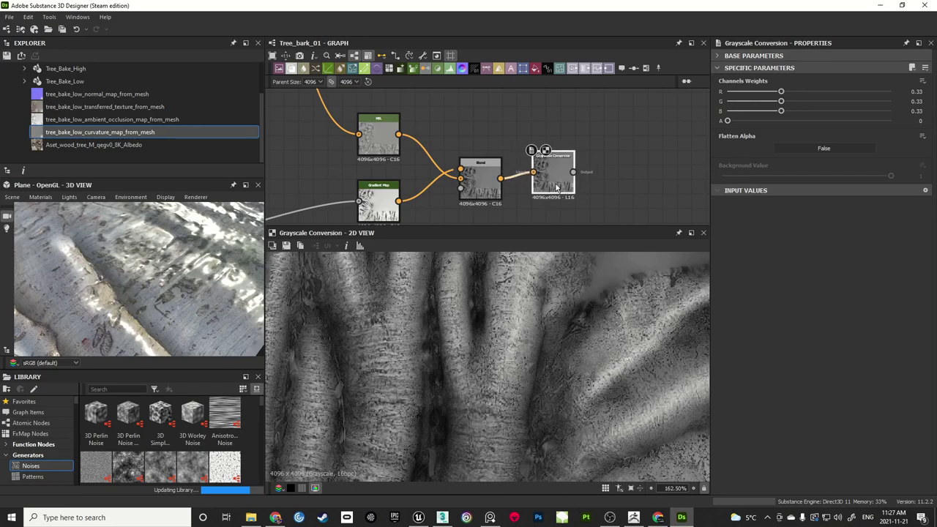
# Add an Invert Grayscale node after the Grayscale Conversion and check the inverted bark texture in the 2D view
pyautogui.press('space')
pyautogui.write('inv')
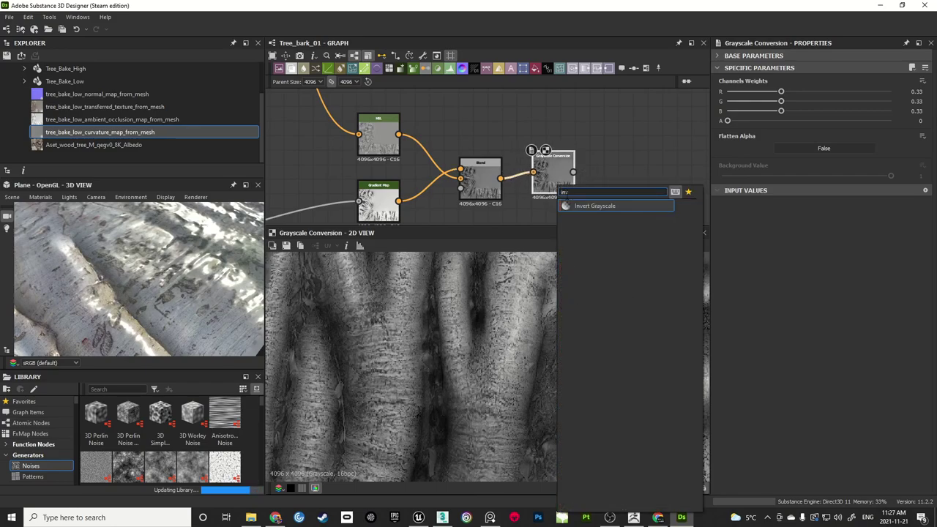
pyautogui.click(585, 206)
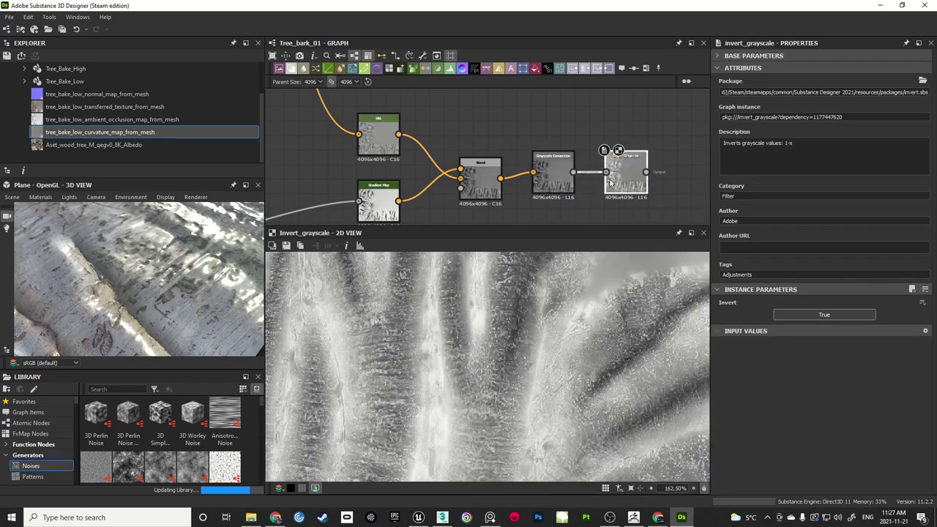
pyautogui.scroll(-8, 521, 366)
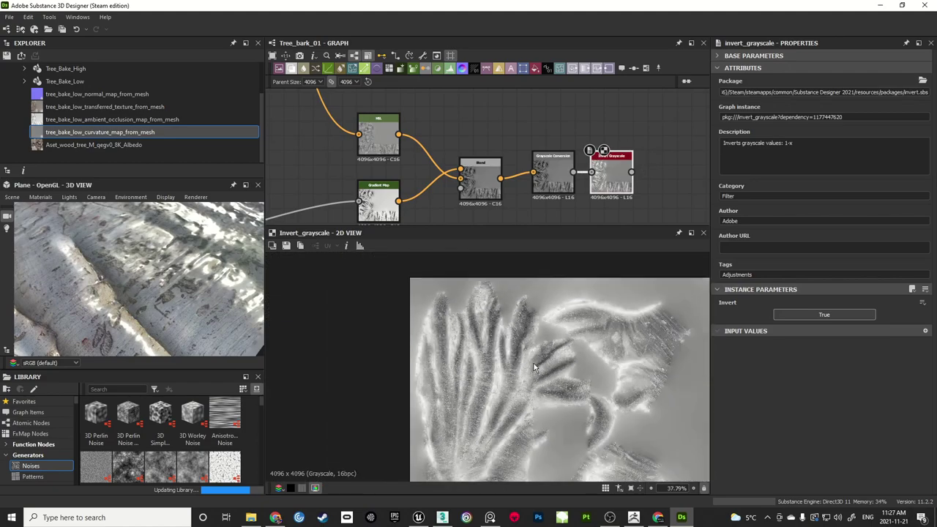
pyautogui.moveTo(484, 473); pyautogui.dragTo(495, 378, button='middle')
pyautogui.scroll(8, 498, 374)
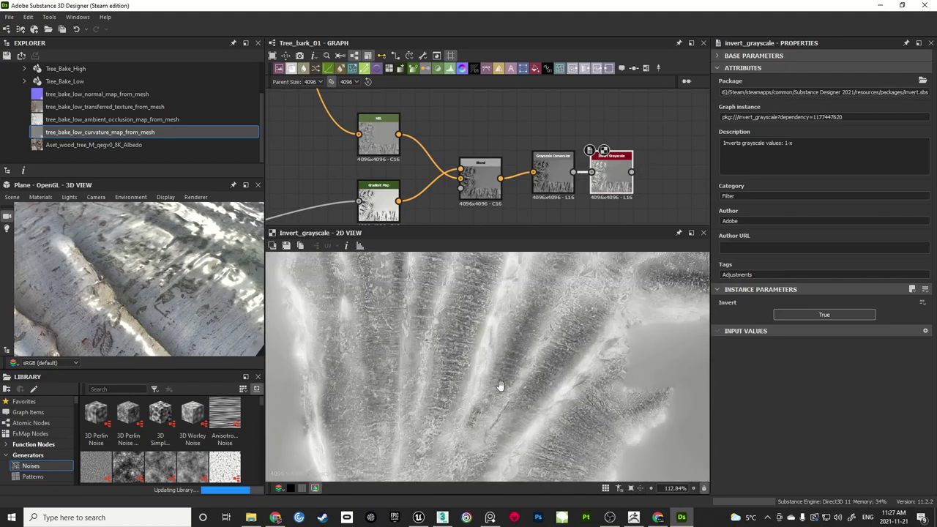
pyautogui.scroll(-2, 501, 373)
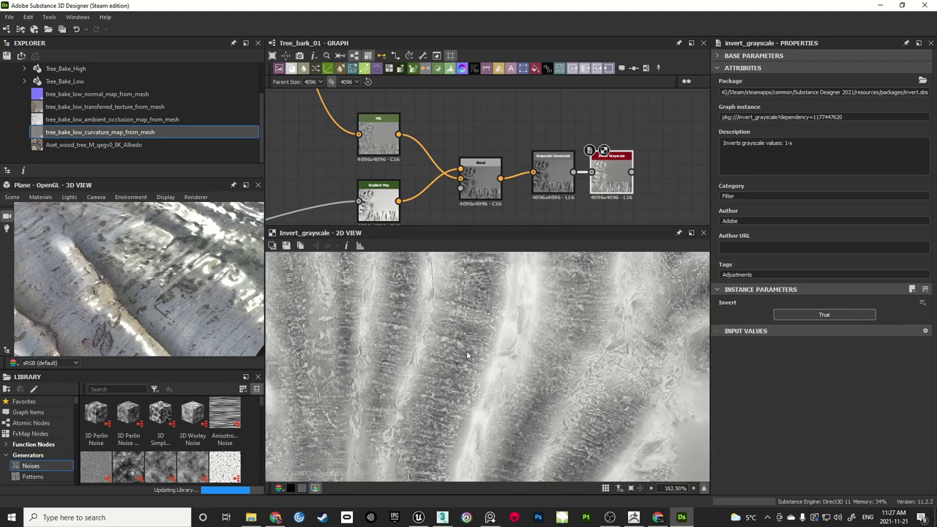
# Frame the nodes from HSL and Gradient Map through Invert Grayscale, and title the frame Roughness
pyautogui.scroll(-5, 481, 158)
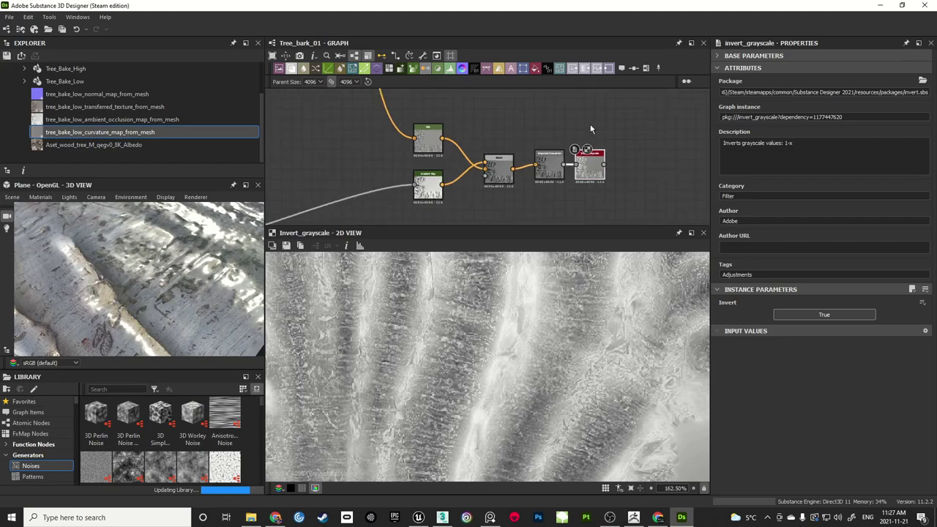
pyautogui.moveTo(459, 138); pyautogui.dragTo(557, 213)
pyautogui.scroll(1, 528, 205)
pyautogui.click(646, 69)
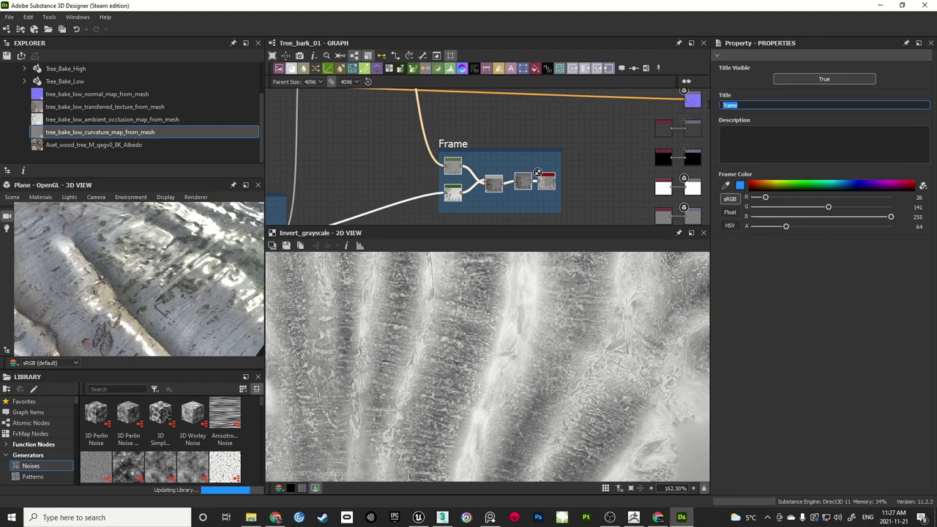
pyautogui.write('Roughness')
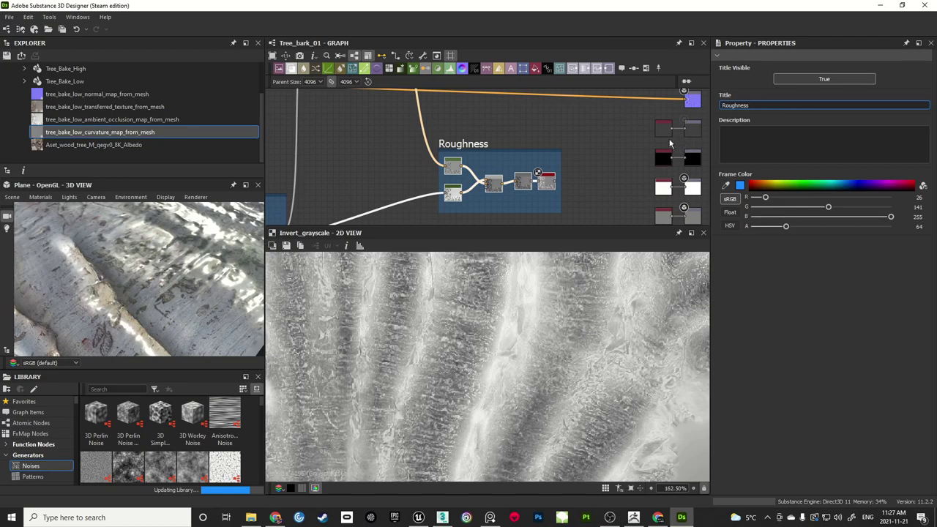
pyautogui.click(603, 144)
# Connect the Invert Grayscale output to the Roughness output node and delete the Uniform Color node that fed it
pyautogui.scroll(-1, 603, 143)
pyautogui.moveTo(608, 140); pyautogui.dragTo(513, 176, button='middle')
pyautogui.scroll(2, 513, 176)
pyautogui.scroll(5, 624, 167)
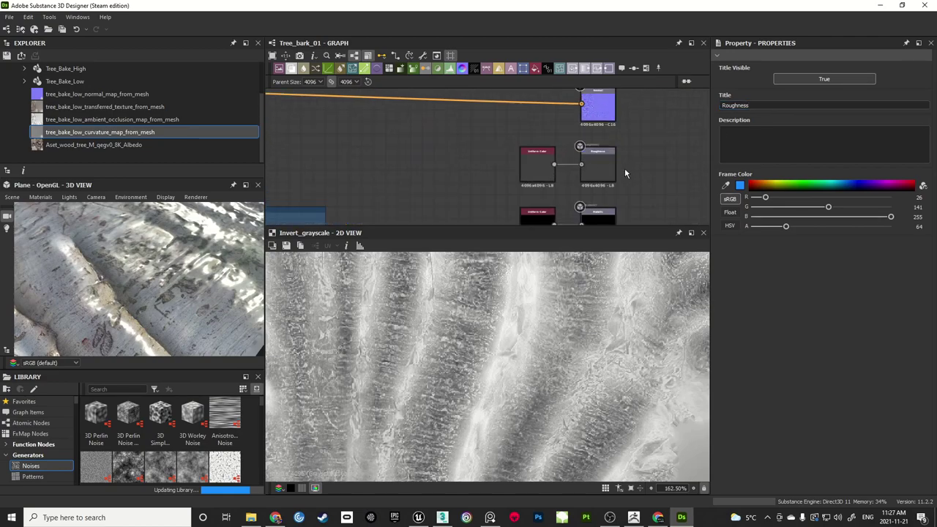
pyautogui.scroll(-3, 446, 154)
pyautogui.moveTo(428, 145); pyautogui.dragTo(449, 119, button='middle')
pyautogui.moveTo(307, 224); pyautogui.dragTo(394, 188, button='middle')
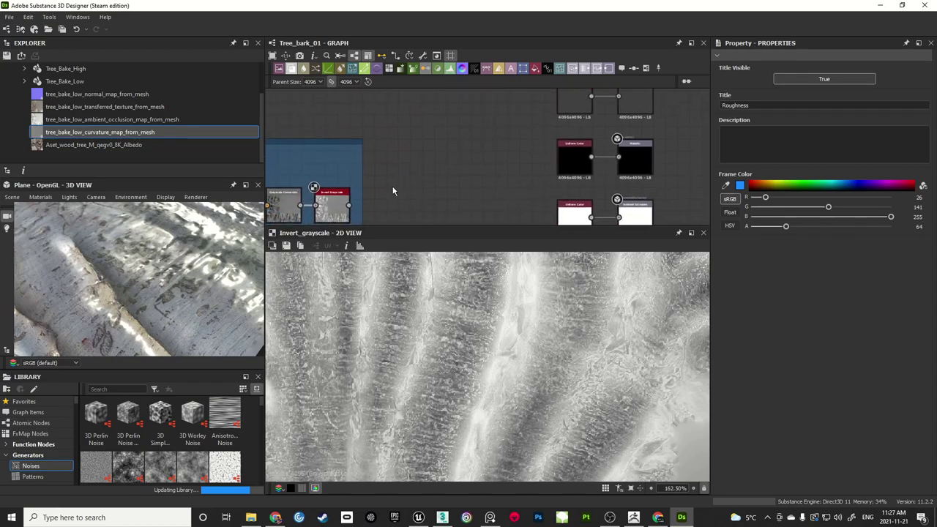
pyautogui.moveTo(350, 206); pyautogui.dragTo(548, 184)
pyautogui.click(486, 181)
pyautogui.press('Delete')
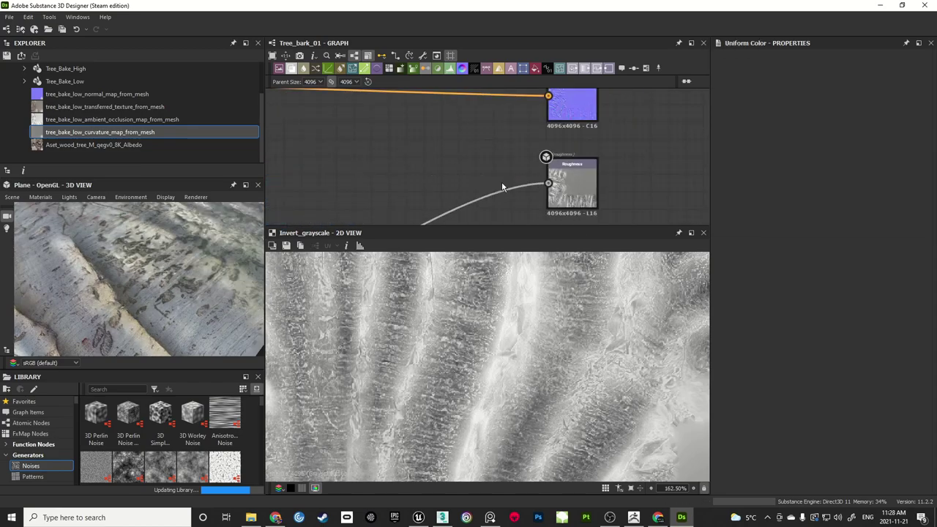
pyautogui.moveTo(156, 276)
pyautogui.mouseDown()
pyautogui.moveTo(183, 256)
pyautogui.moveTo(144, 255)
pyautogui.moveTo(165, 264)
pyautogui.moveTo(123, 282)
pyautogui.moveTo(154, 266)
pyautogui.moveTo(139, 268)
pyautogui.moveTo(153, 273)
pyautogui.moveTo(139, 256)
pyautogui.moveTo(159, 290)
pyautogui.moveTo(77, 289)
pyautogui.moveTo(180, 268)
pyautogui.moveTo(156, 277)
pyautogui.moveTo(158, 258)
pyautogui.moveTo(158, 274)
pyautogui.moveTo(151, 266)
pyautogui.moveTo(160, 261)
pyautogui.moveTo(132, 267)
pyautogui.moveTo(152, 245)
pyautogui.moveTo(185, 282)
pyautogui.moveTo(147, 276)
pyautogui.moveTo(137, 309)
pyautogui.moveTo(157, 276)
pyautogui.moveTo(161, 291)
pyautogui.mouseUp()
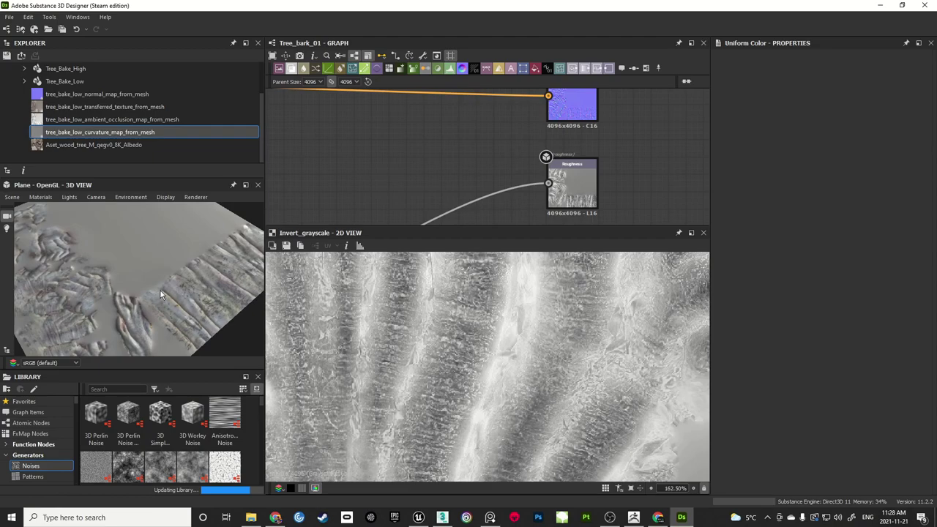
# Enlarge the graph view and review the Color, AO and Roughness frames, following their links and the AO Cancellation and Lighting Cancel nodes
pyautogui.moveTo(406, 226); pyautogui.dragTo(405, 358)
pyautogui.scroll(-5, 386, 191)
pyautogui.moveTo(333, 184); pyautogui.dragTo(525, 206, button='middle')
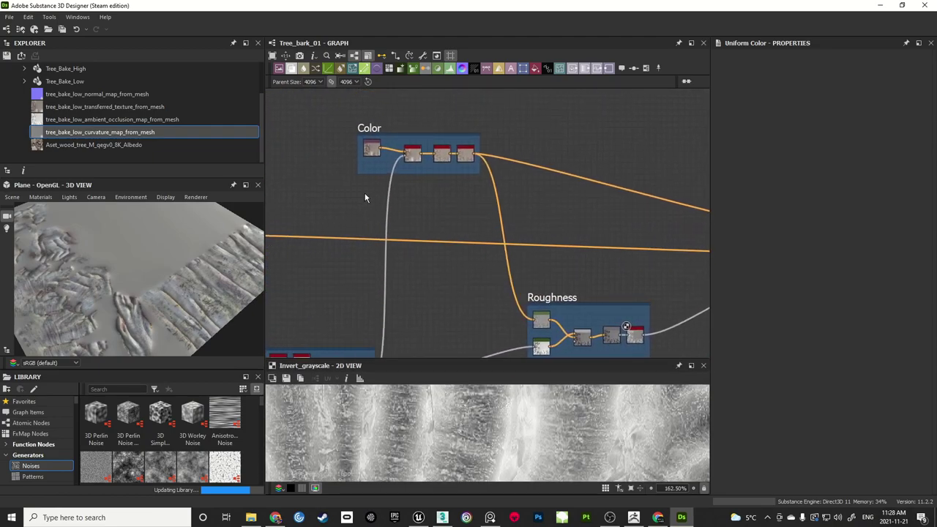
pyautogui.moveTo(343, 259); pyautogui.dragTo(367, 247, button='middle')
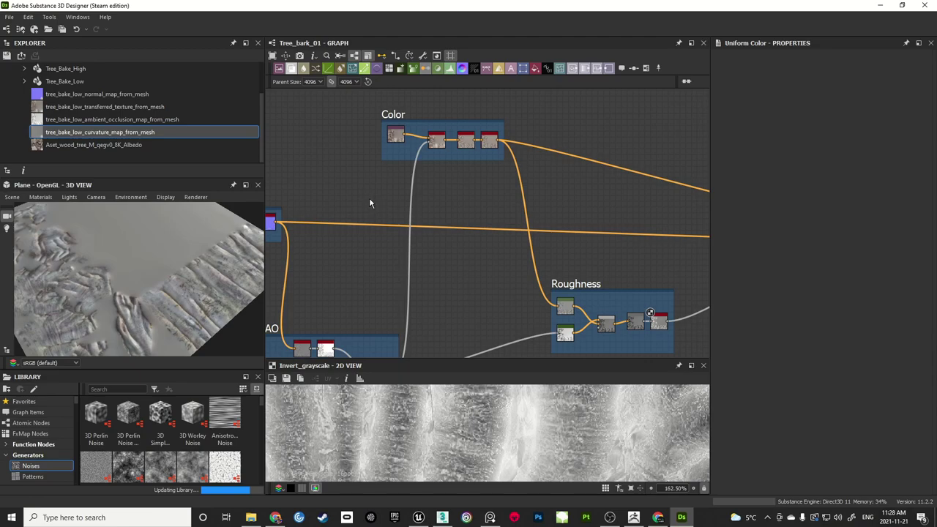
pyautogui.moveTo(370, 202); pyautogui.dragTo(418, 179, button='middle')
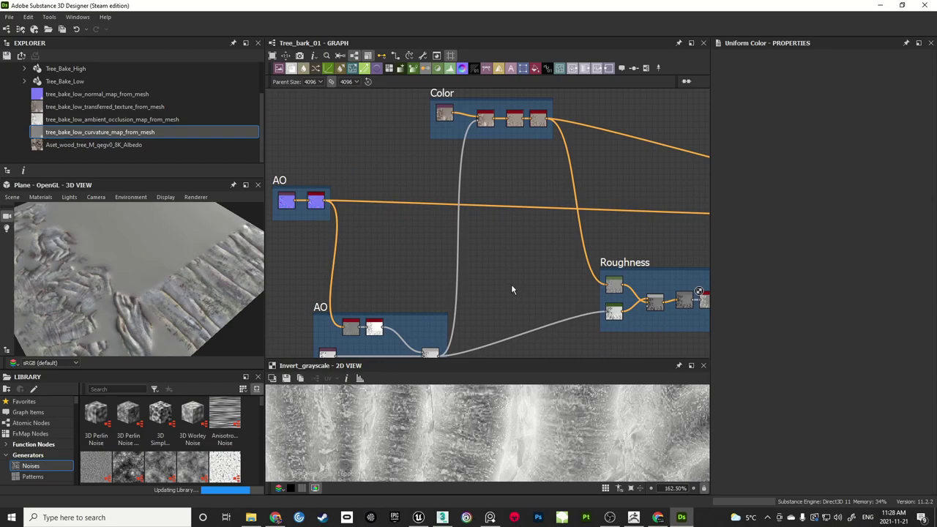
pyautogui.moveTo(511, 290); pyautogui.dragTo(568, 230, button='middle')
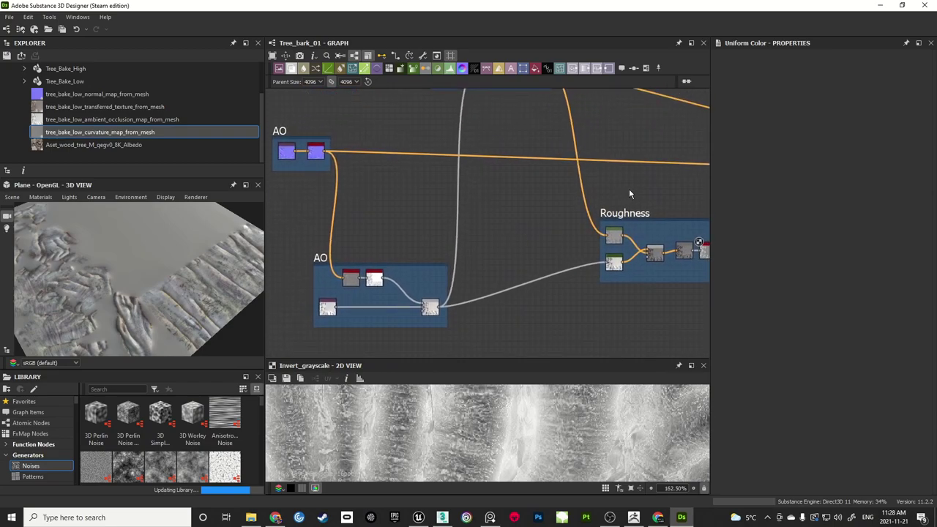
pyautogui.moveTo(634, 188); pyautogui.dragTo(516, 212, button='middle')
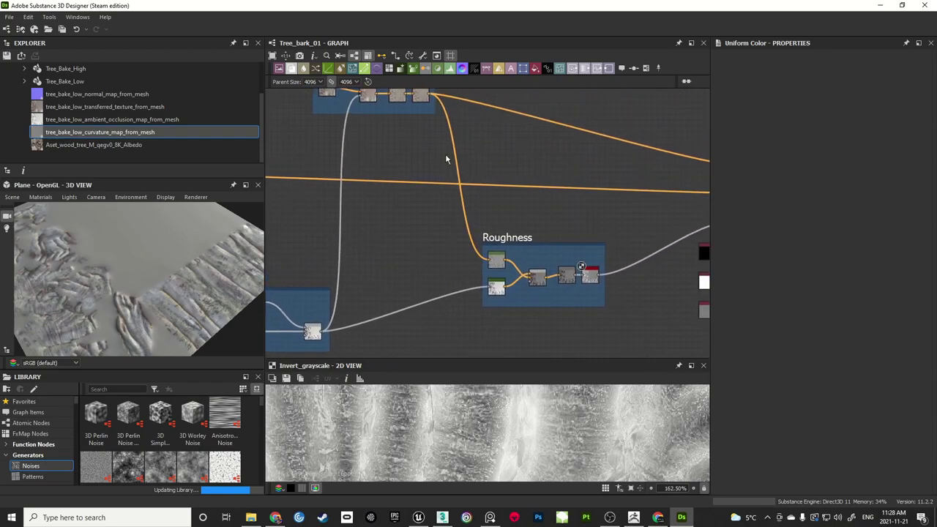
pyautogui.moveTo(366, 103); pyautogui.dragTo(431, 166, button='middle')
pyautogui.scroll(8, 452, 227)
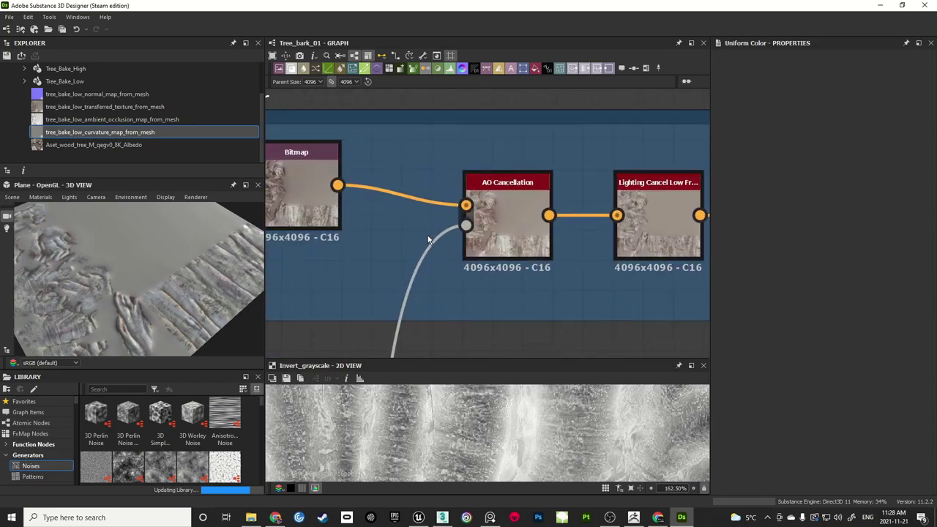
pyautogui.scroll(-3, 432, 242)
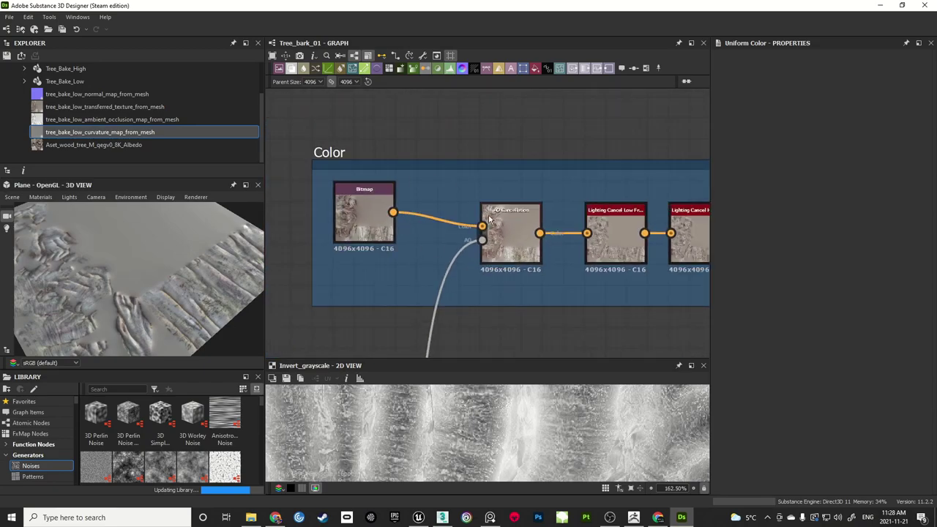
pyautogui.moveTo(526, 250); pyautogui.dragTo(440, 250, button='middle')
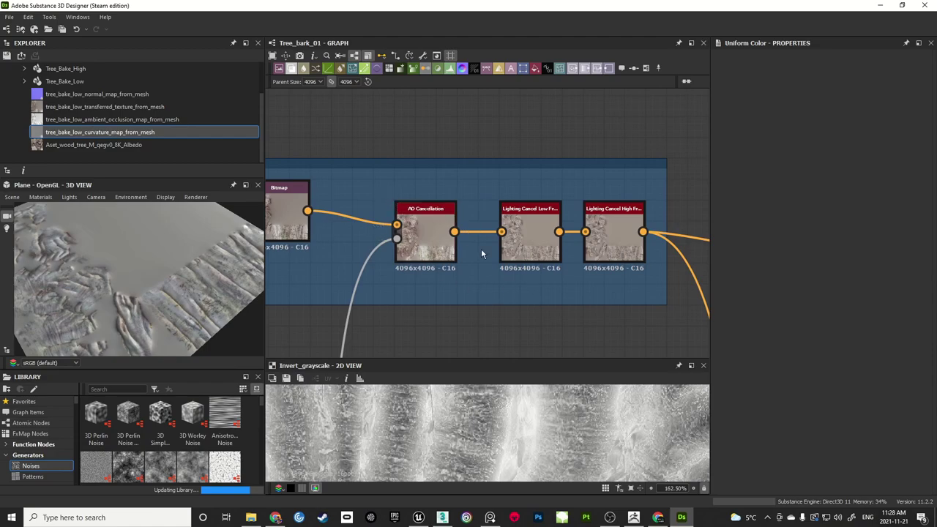
# Connect the lower AO frame's output to the Ambient Occlusion output node and delete the white Uniform Color node beside it
pyautogui.scroll(-3, 495, 265)
pyautogui.moveTo(567, 312); pyautogui.dragTo(504, 218, button='middle')
pyautogui.scroll(5, 504, 219)
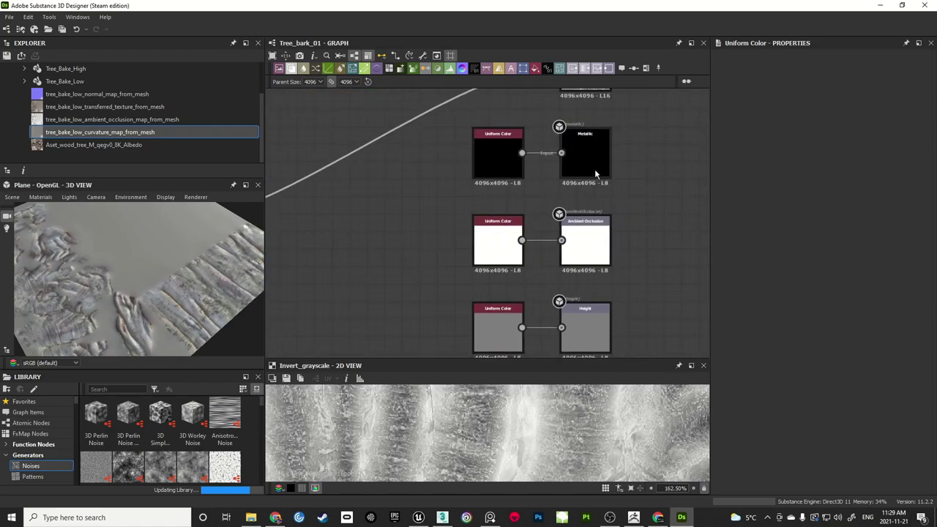
pyautogui.moveTo(606, 188); pyautogui.dragTo(602, 183, button='middle')
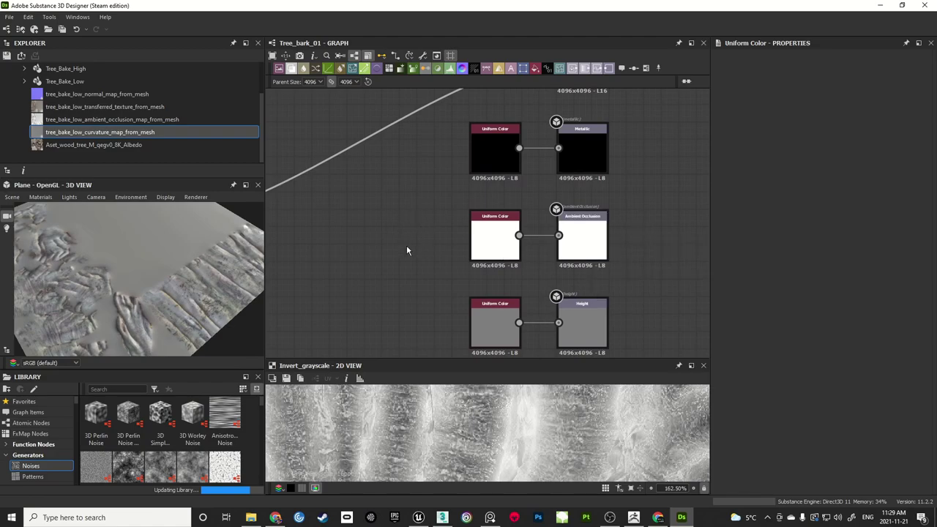
pyautogui.scroll(-4, 407, 249)
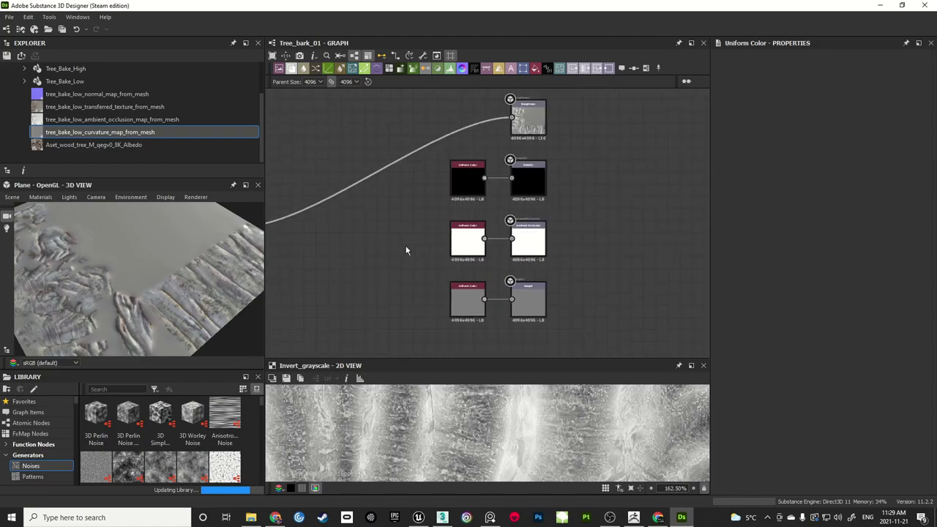
pyautogui.moveTo(350, 243); pyautogui.dragTo(518, 229, button='middle')
pyautogui.moveTo(410, 249); pyautogui.dragTo(499, 239, button='middle')
pyautogui.moveTo(530, 242); pyautogui.dragTo(554, 215)
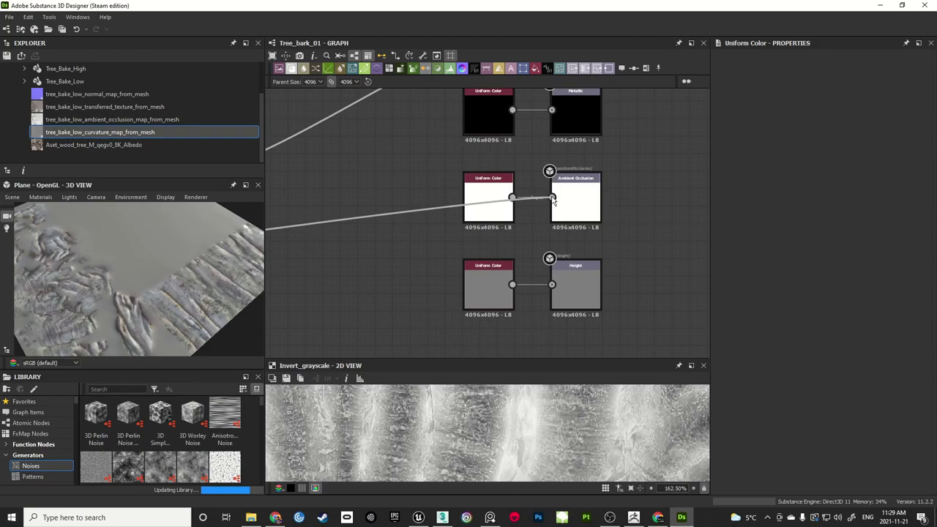
pyautogui.click(496, 213)
pyautogui.moveTo(496, 217); pyautogui.dragTo(468, 192)
pyautogui.press('Delete')
pyautogui.moveTo(158, 276)
pyautogui.mouseDown()
pyautogui.moveTo(77, 310)
pyautogui.moveTo(148, 266)
pyautogui.moveTo(158, 274)
pyautogui.moveTo(133, 275)
pyautogui.moveTo(198, 252)
pyautogui.moveTo(138, 253)
pyautogui.moveTo(177, 255)
pyautogui.moveTo(169, 271)
pyautogui.moveTo(152, 259)
pyautogui.moveTo(151, 285)
pyautogui.moveTo(147, 274)
pyautogui.moveTo(174, 257)
pyautogui.moveTo(152, 268)
pyautogui.moveTo(173, 277)
pyautogui.mouseUp()
# Delete the Height output node together with its grey Uniform Color node
pyautogui.scroll(-3, 418, 174)
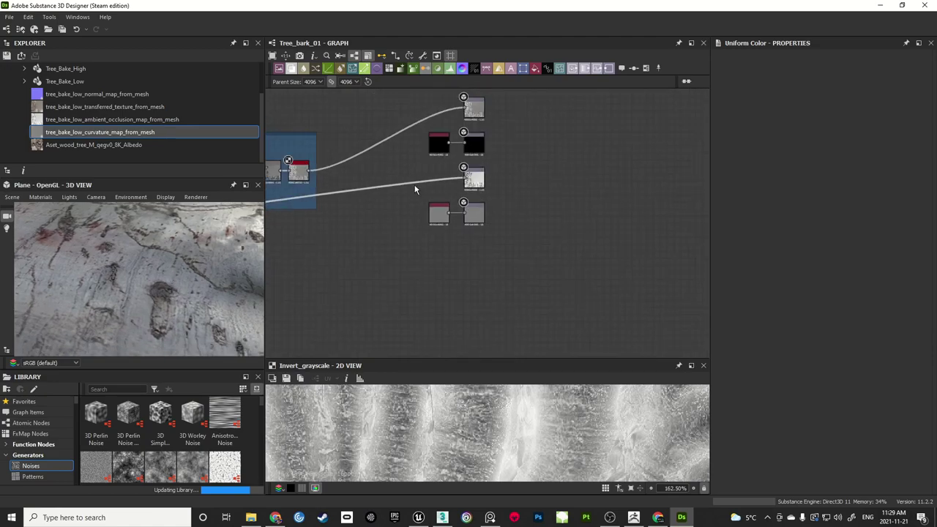
pyautogui.scroll(3, 432, 205)
pyautogui.scroll(-2, 530, 199)
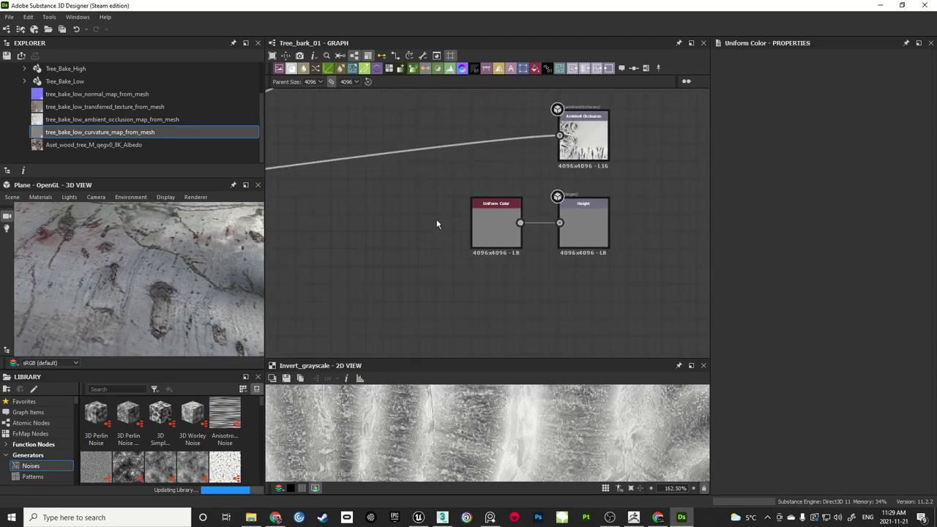
pyautogui.moveTo(440, 225); pyautogui.dragTo(628, 255)
pyautogui.press('Delete')
# Inspect the Metallic output's Uniform Color settings and trace the remaining output links back to the Color frame
pyautogui.scroll(-2, 538, 221)
pyautogui.moveTo(461, 196); pyautogui.dragTo(519, 301, button='middle')
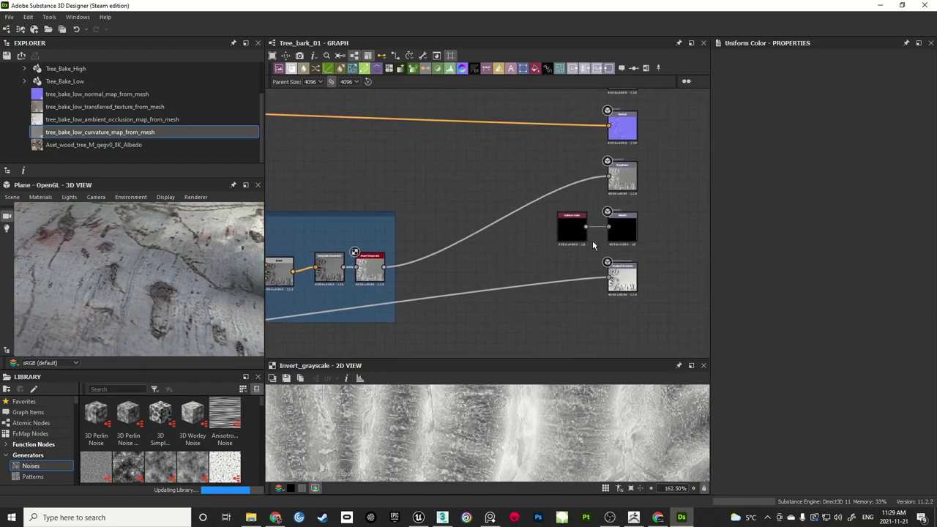
pyautogui.scroll(1, 600, 234)
pyautogui.click(515, 236)
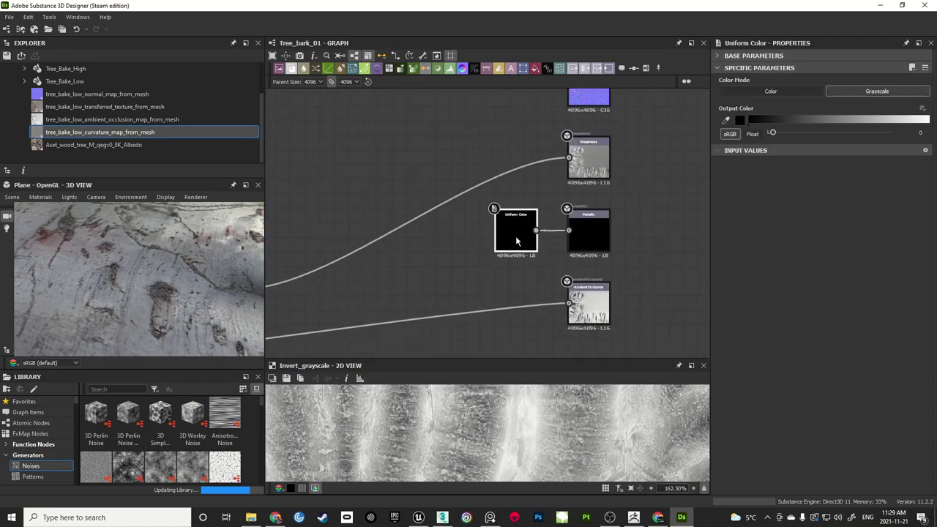
pyautogui.scroll(-4, 497, 235)
pyautogui.moveTo(391, 172); pyautogui.dragTo(534, 276, button='middle')
pyautogui.scroll(-1, 472, 178)
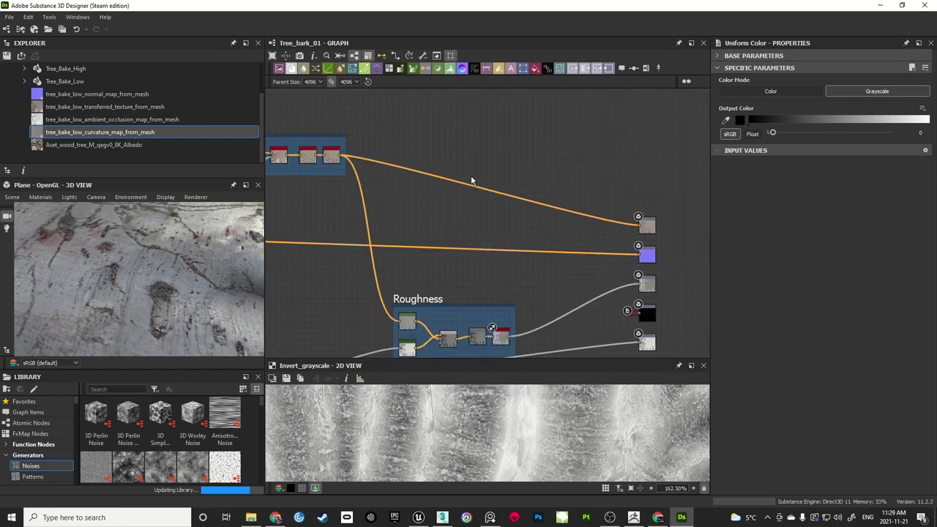
pyautogui.moveTo(498, 162); pyautogui.dragTo(584, 151, button='middle')
pyautogui.moveTo(506, 145); pyautogui.dragTo(532, 191, button='middle')
pyautogui.scroll(1, 464, 214)
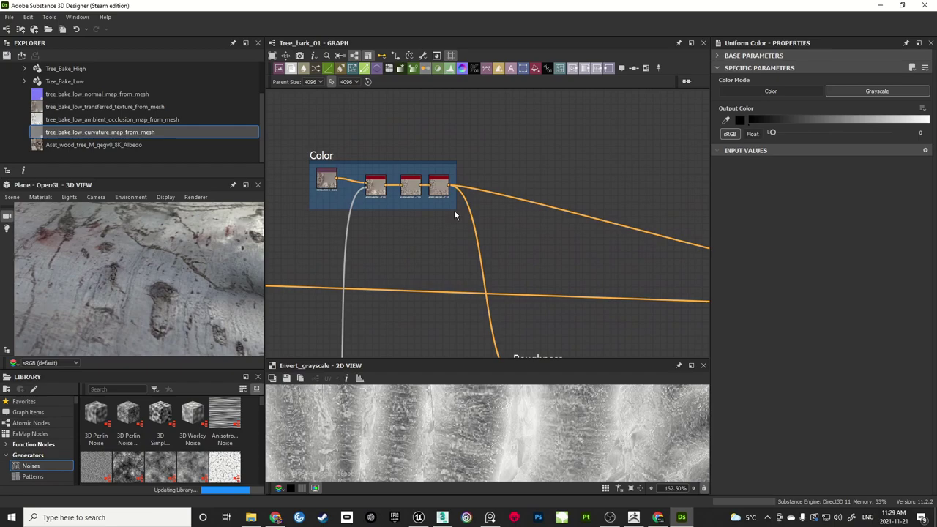
# Enlarge the Color frame and add a Sharpen node inside it, beyond the last Lighting Cancel node
pyautogui.moveTo(454, 210); pyautogui.dragTo(607, 272)
pyautogui.scroll(2, 548, 203)
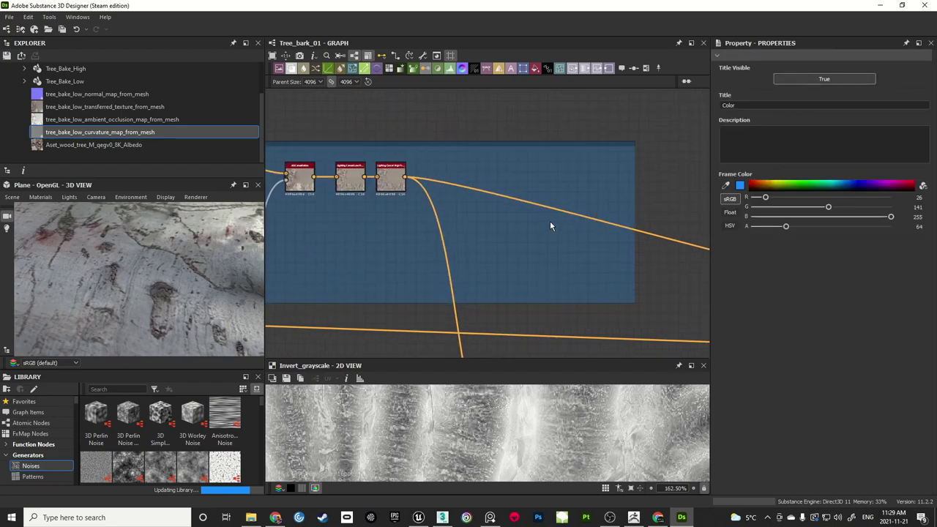
pyautogui.press('space')
pyautogui.write('sharp')
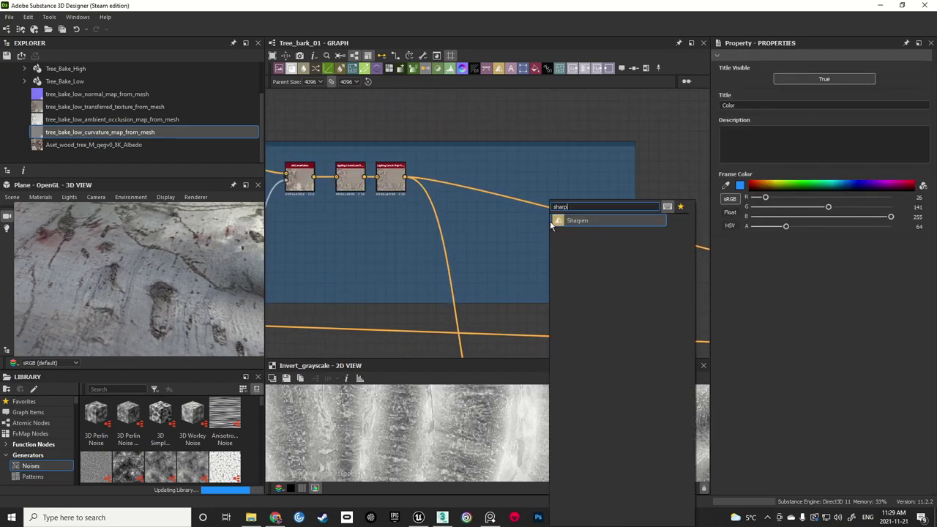
pyautogui.click(557, 221)
pyautogui.moveTo(553, 224); pyautogui.dragTo(522, 224)
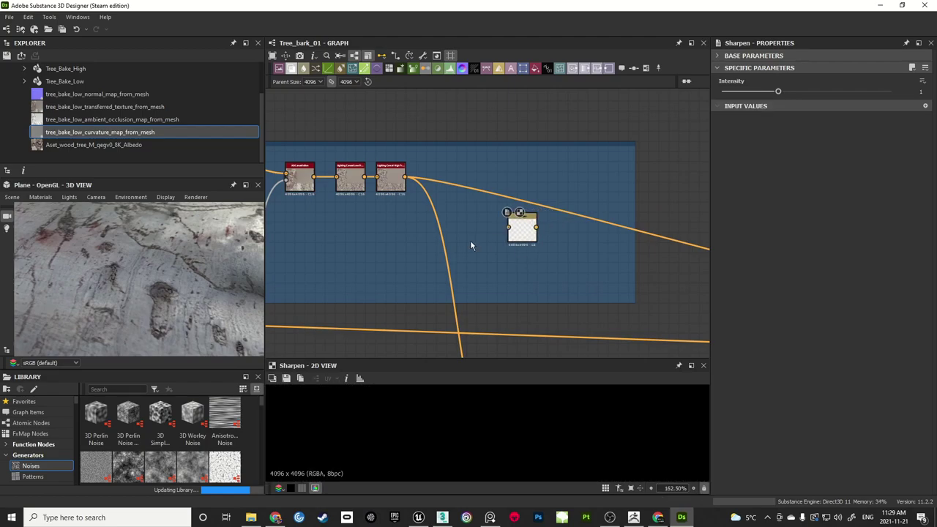
# Set the Sharpen intensity to 0.3, feed it from the Lighting Cancel High node and move that node's outgoing links to the Sharpen output
pyautogui.scroll(2, 471, 240)
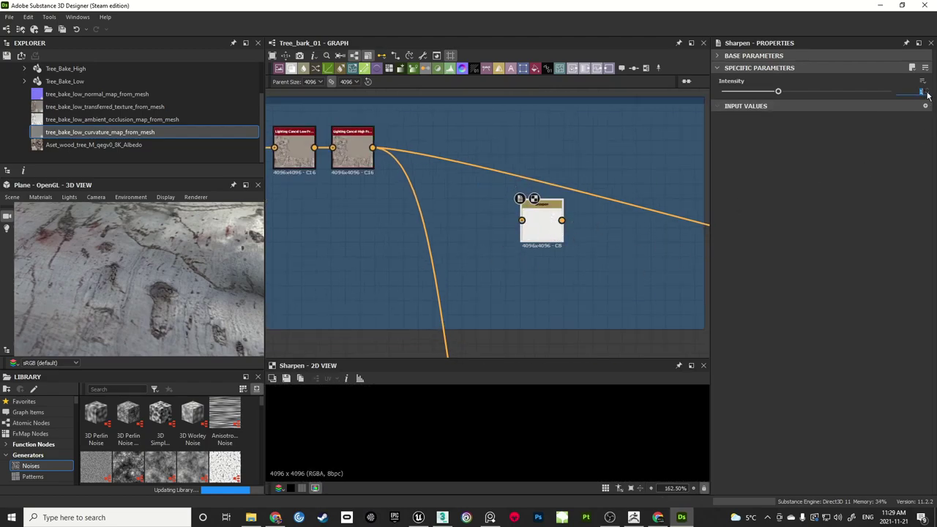
pyautogui.write('3')
pyautogui.press('Return')
pyautogui.moveTo(372, 148); pyautogui.dragTo(521, 221)
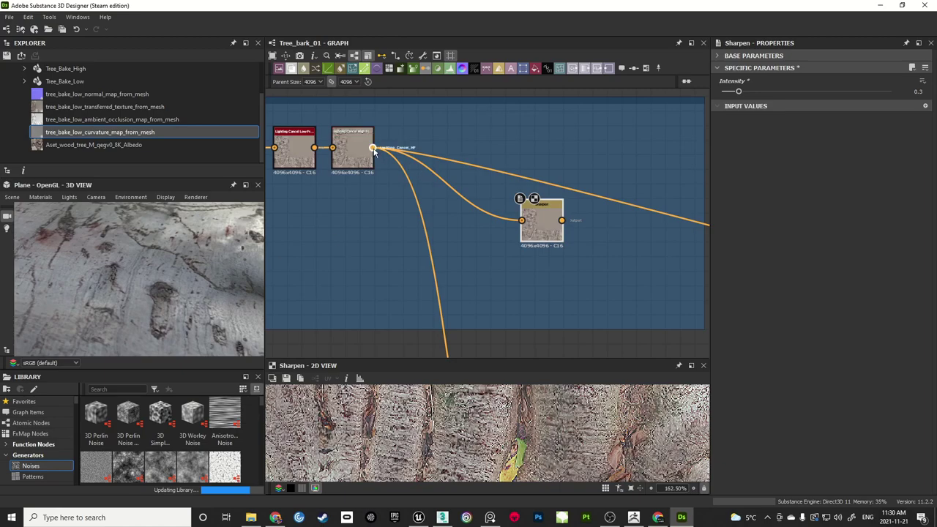
pyautogui.keyDown('shift'); pyautogui.moveTo(372, 148); pyautogui.dragTo(561, 220); pyautogui.keyUp('shift')
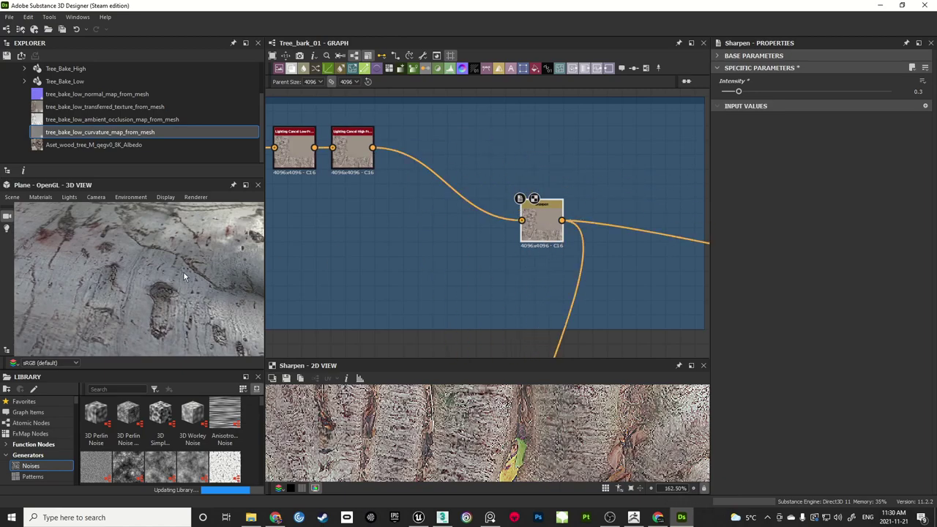
# Set the Sharpen intensity to 0.25 and examine the sharpened bark in the 2D and 3D previews
pyautogui.moveTo(184, 273); pyautogui.dragTo(141, 273)
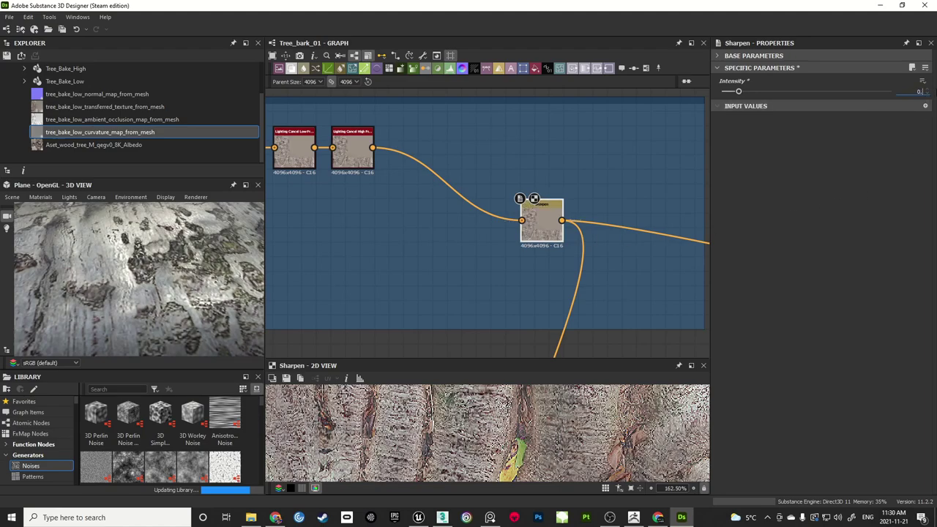
pyautogui.press('Return')
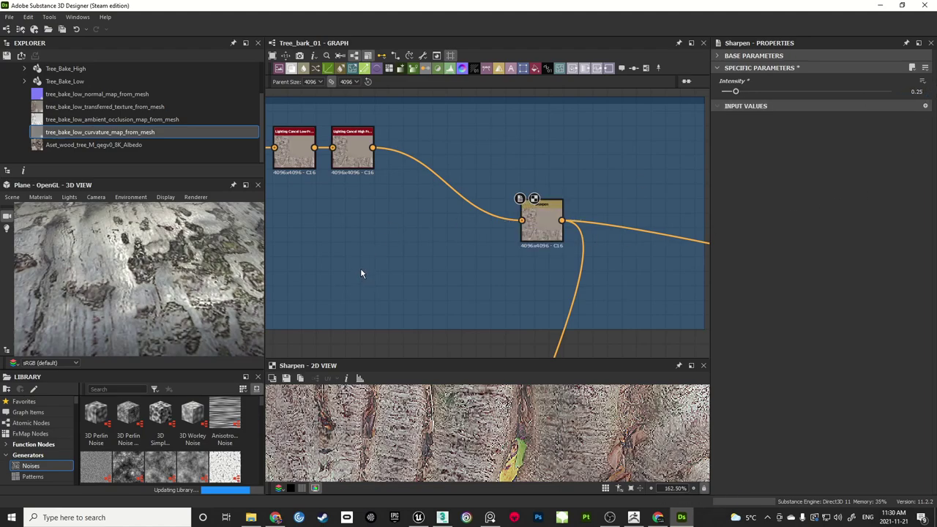
pyautogui.scroll(-8, 483, 417)
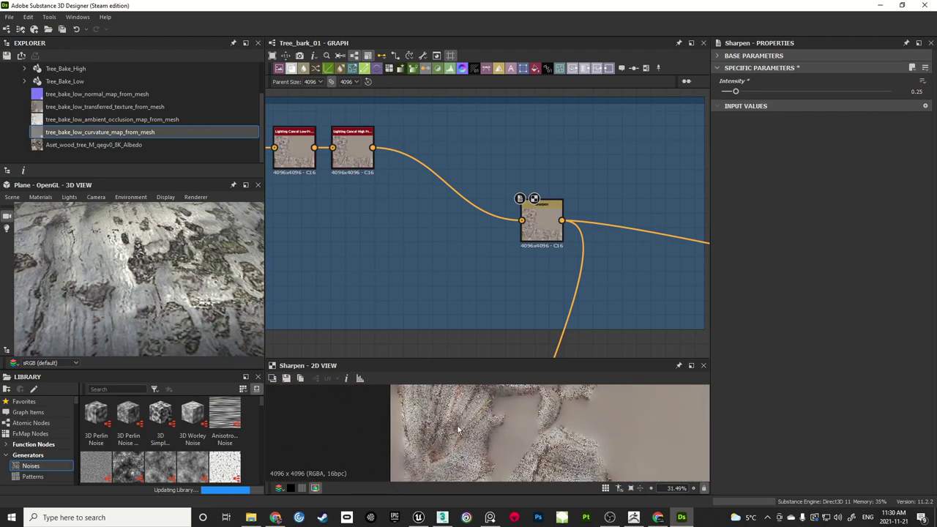
pyautogui.moveTo(156, 286); pyautogui.dragTo(132, 279)
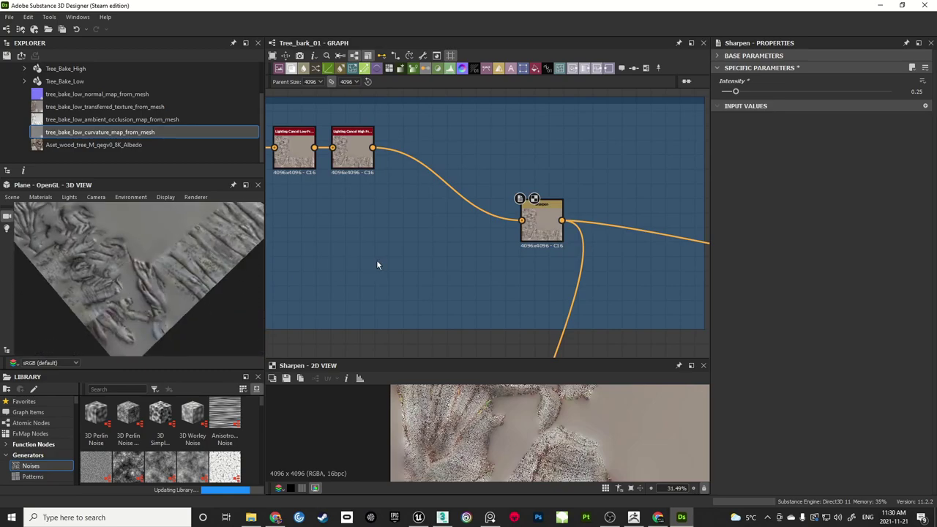
# Review the whole graph, including the unconnected curvature map Bitmap node and its properties
pyautogui.moveTo(393, 214); pyautogui.dragTo(440, 201, button='middle')
pyautogui.scroll(-2, 428, 215)
pyautogui.scroll(-5, 419, 227)
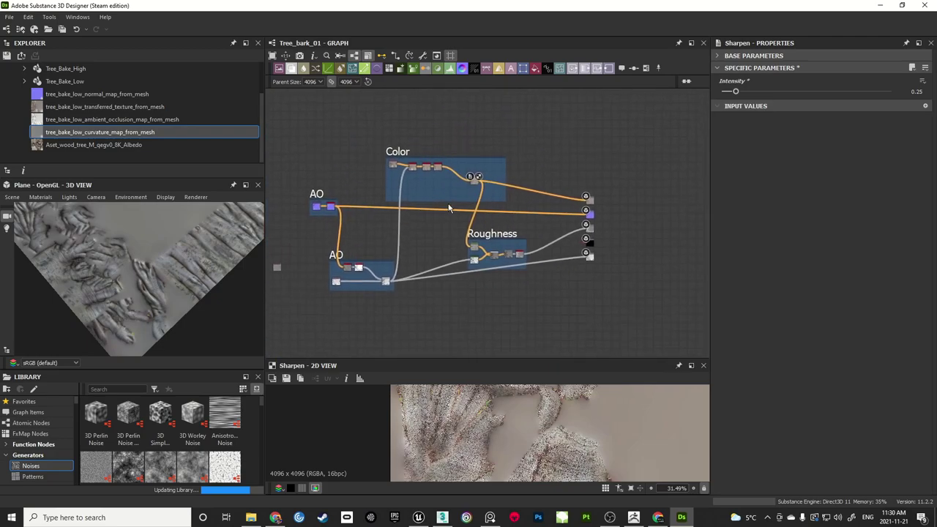
pyautogui.scroll(2, 449, 208)
pyautogui.moveTo(293, 276); pyautogui.dragTo(397, 249, button='middle')
pyautogui.scroll(6, 274, 273)
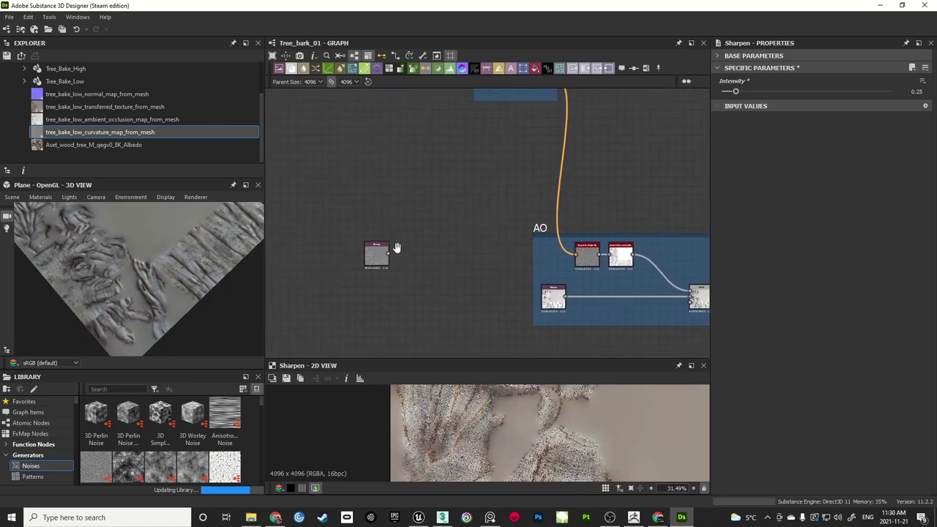
pyautogui.scroll(6, 371, 260)
pyautogui.click(374, 257)
pyautogui.scroll(-5, 485, 226)
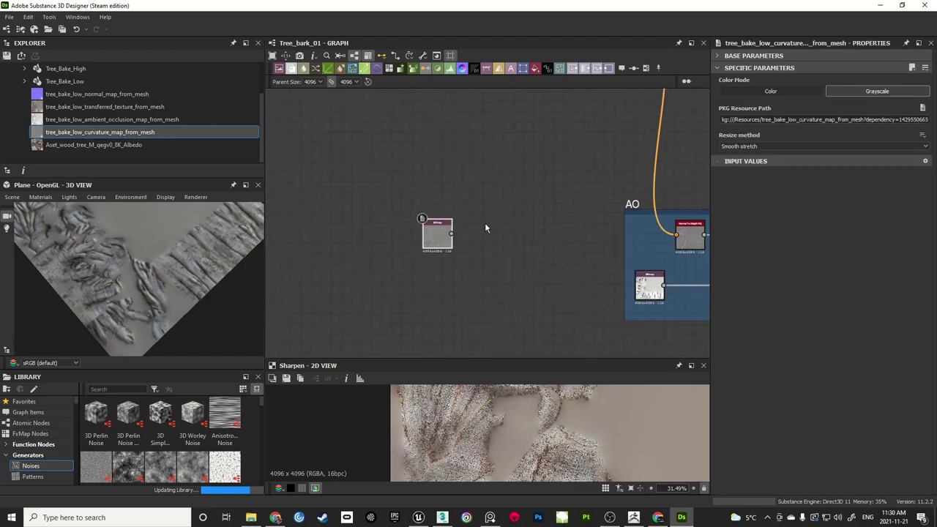
pyautogui.moveTo(513, 220); pyautogui.dragTo(435, 212, button='middle')
pyautogui.scroll(-2, 434, 210)
pyautogui.moveTo(537, 123); pyautogui.dragTo(312, 297, button='middle')
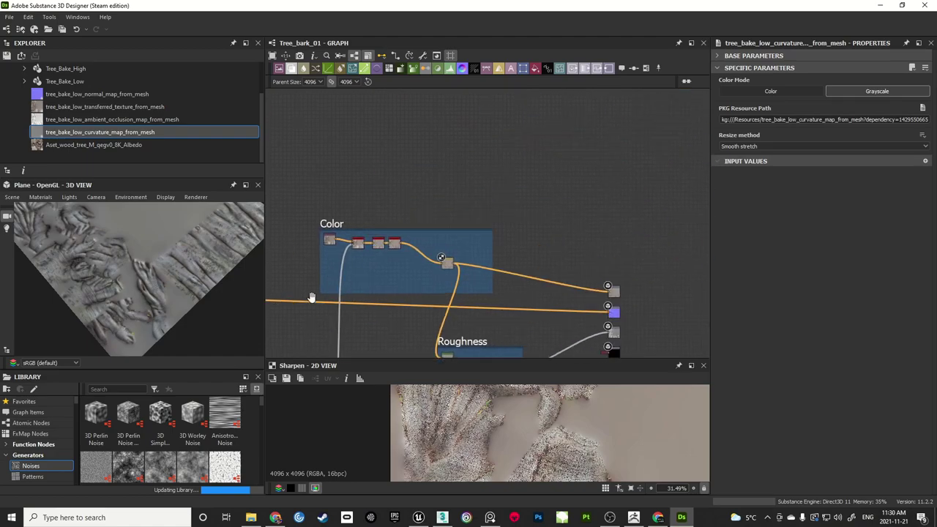
pyautogui.scroll(-2, 312, 297)
pyautogui.moveTo(443, 209); pyautogui.dragTo(475, 124, button='middle')
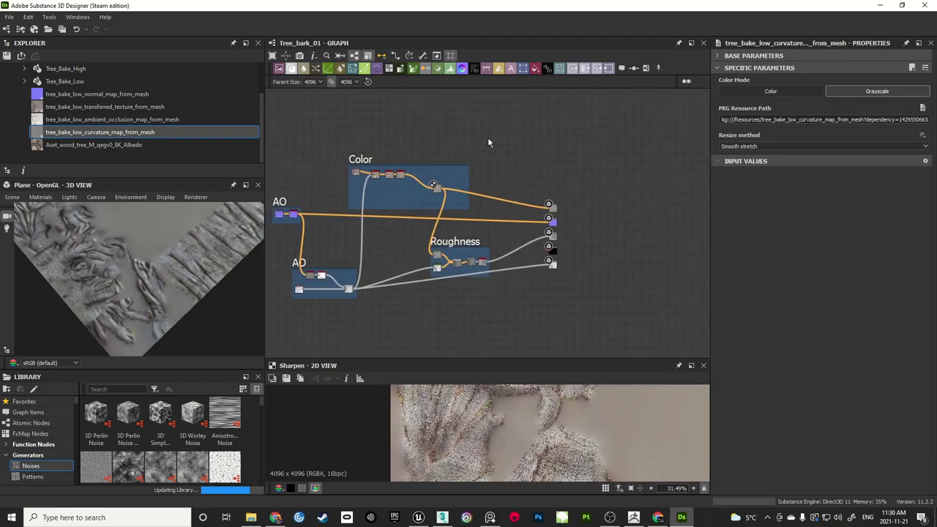
# Export the basecolor, normal, roughness and ambientocclusion outputs as Targa files to the project's Content/Textures folder, leaving out metallic
pyautogui.click(423, 56)
pyautogui.click(440, 81)
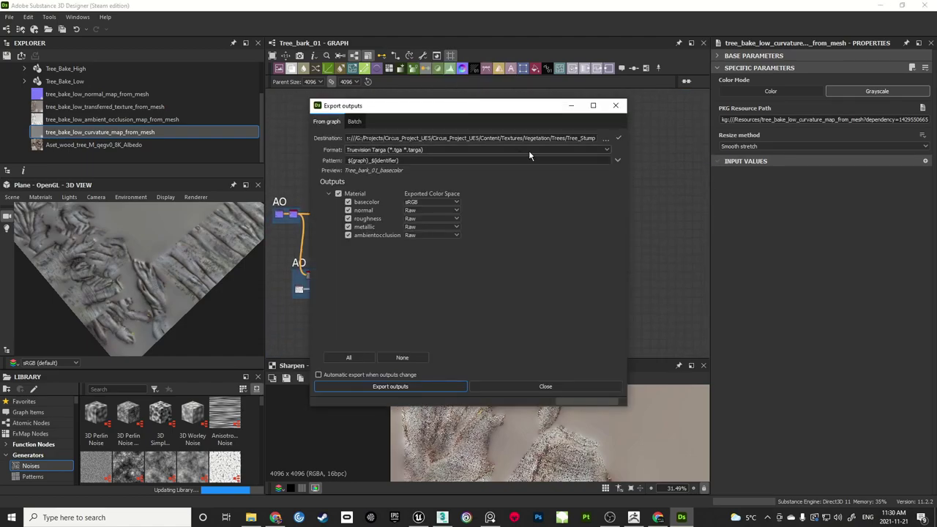
pyautogui.click(606, 139)
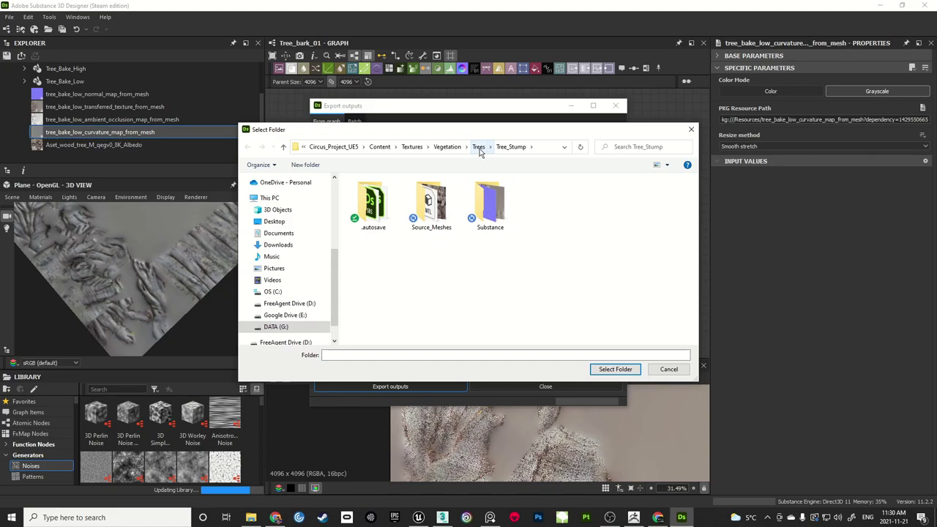
pyautogui.click(412, 146)
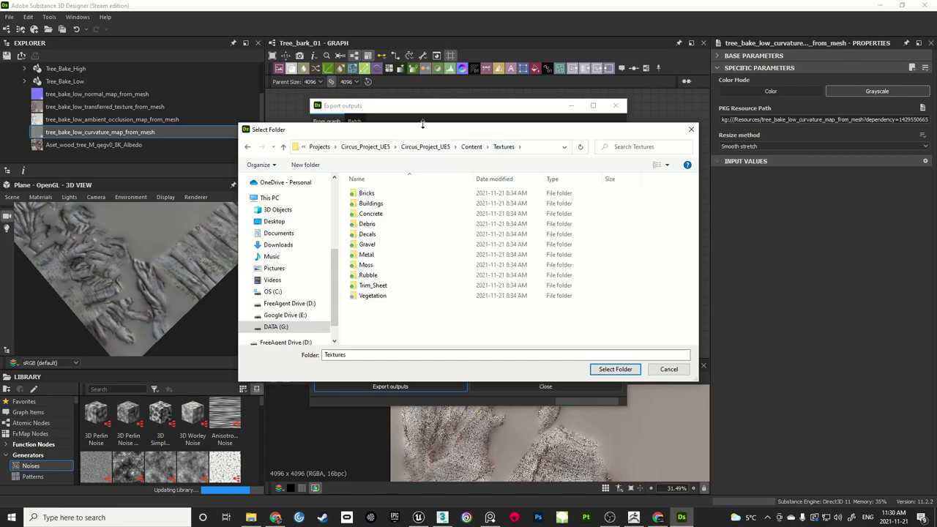
pyautogui.moveTo(422, 125); pyautogui.dragTo(423, 103)
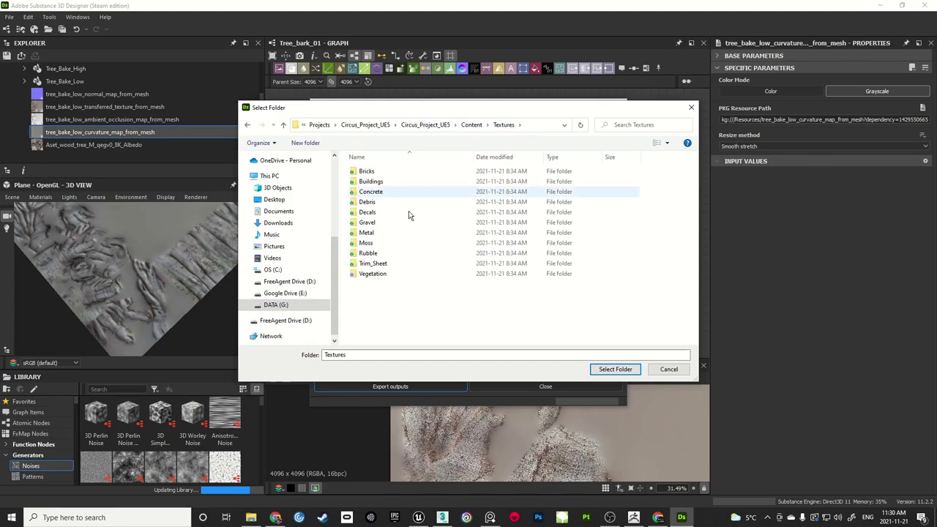
pyautogui.click(605, 373)
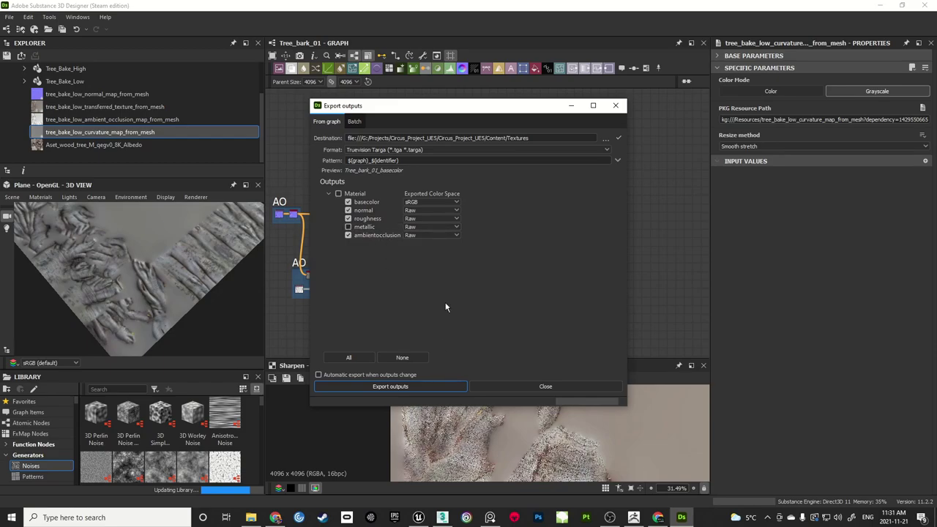
pyautogui.click(389, 388)
pyautogui.click(513, 387)
# Add a Material Transform node beside the Normal and Roughness output nodes
pyautogui.scroll(5, 523, 250)
pyautogui.scroll(3, 523, 250)
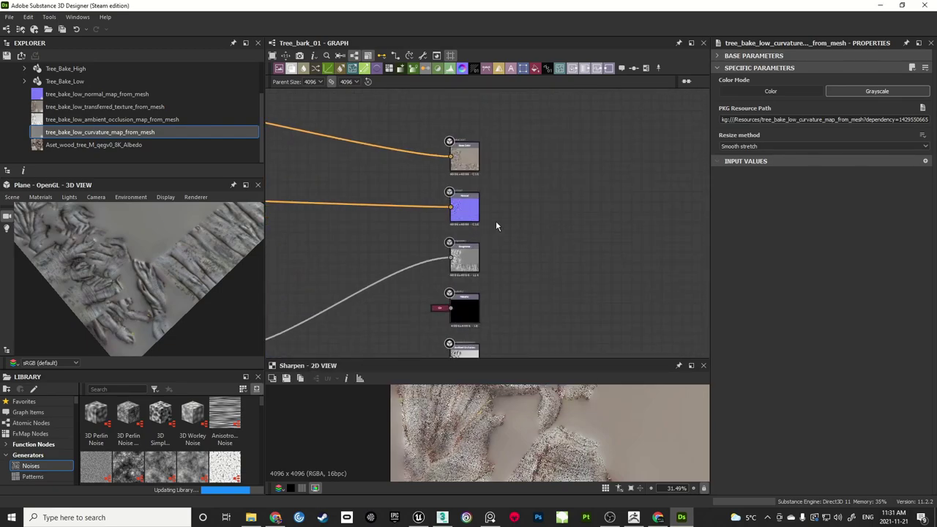
pyautogui.scroll(2, 545, 224)
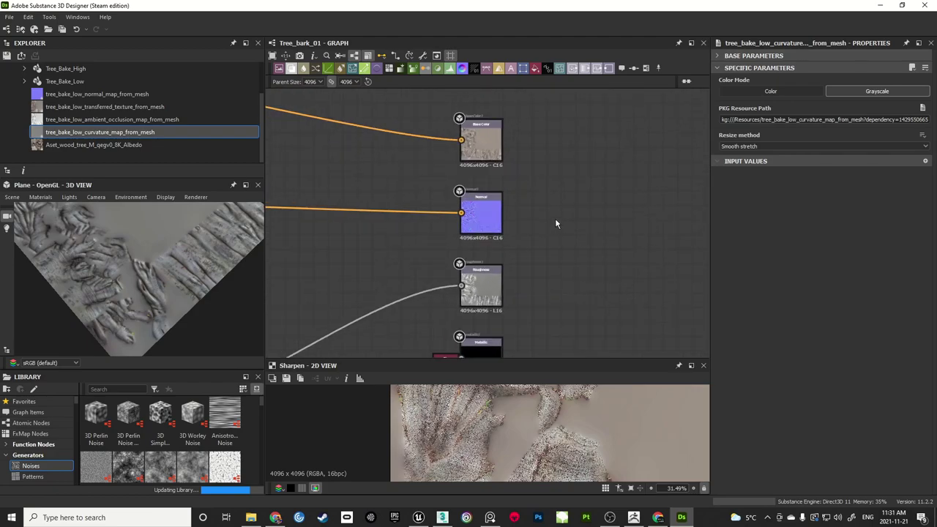
pyautogui.press('space')
pyautogui.write('mater')
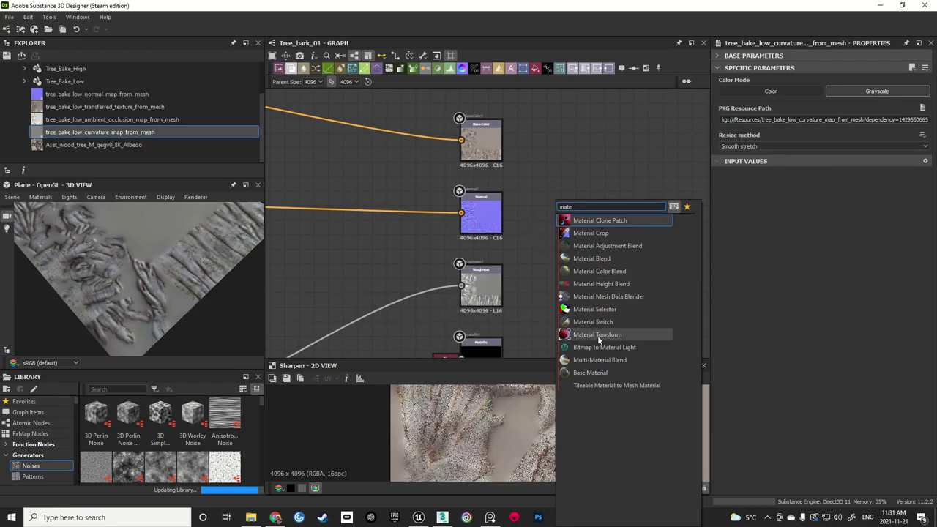
pyautogui.click(598, 334)
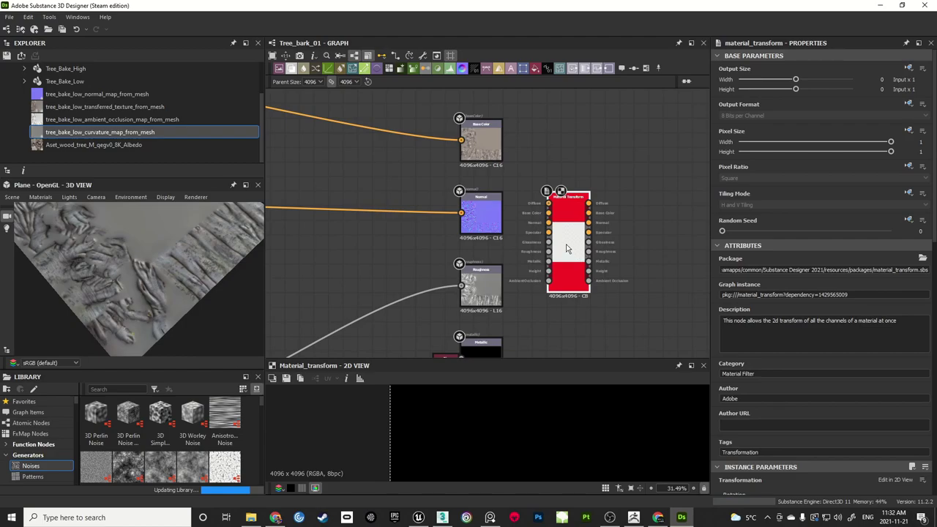
pyautogui.scroll(3, 566, 249)
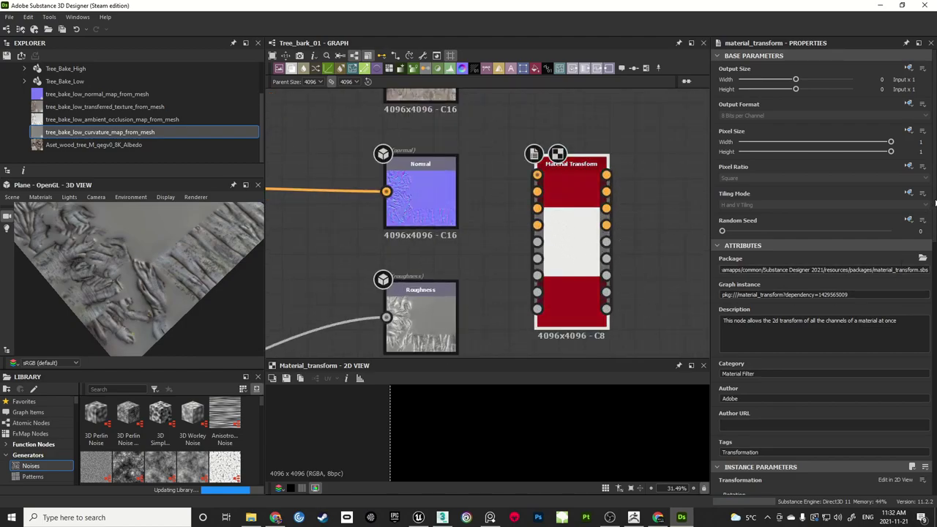
# Disable the Diffuse, Specular, Glossiness, Metallic and Height channels of the Material Transform node
pyautogui.moveTo(935, 213); pyautogui.dragTo(935, 337)
pyautogui.scroll(-6, 824, 219)
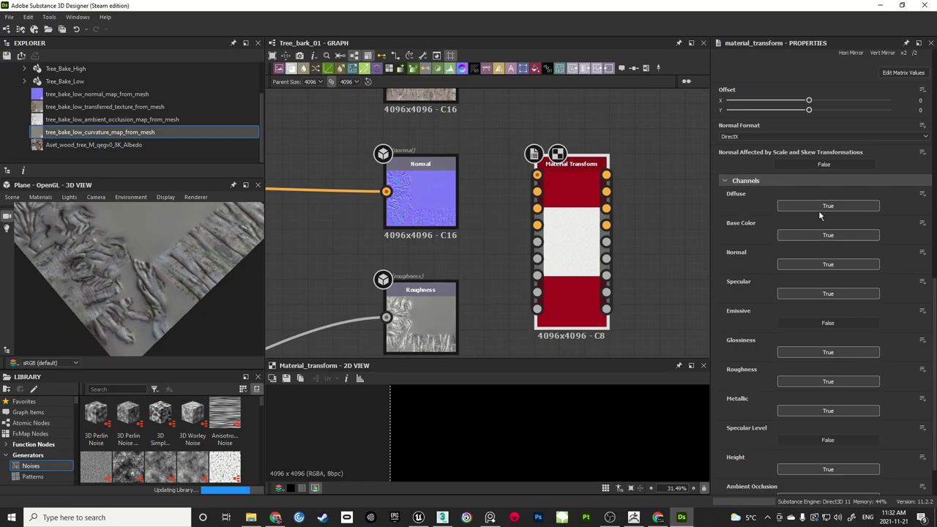
pyautogui.click(819, 207)
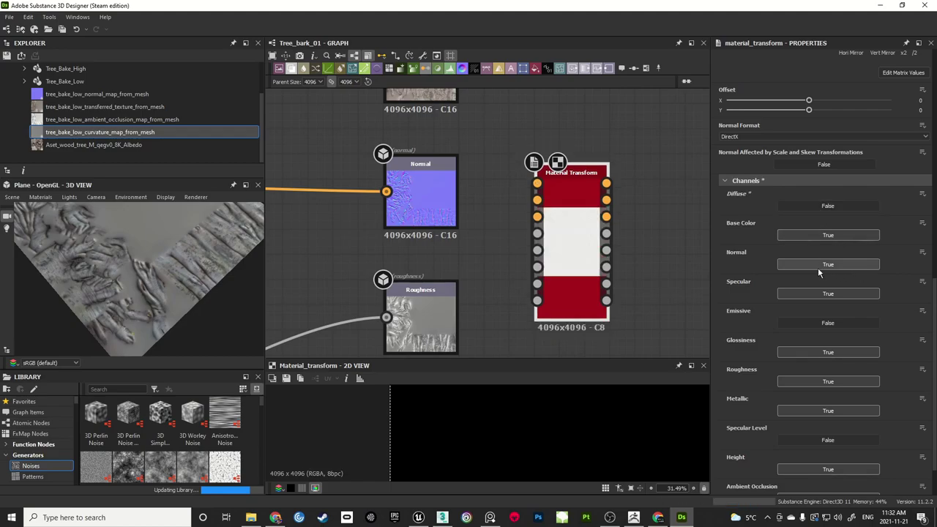
pyautogui.click(823, 294)
pyautogui.scroll(-1, 885, 323)
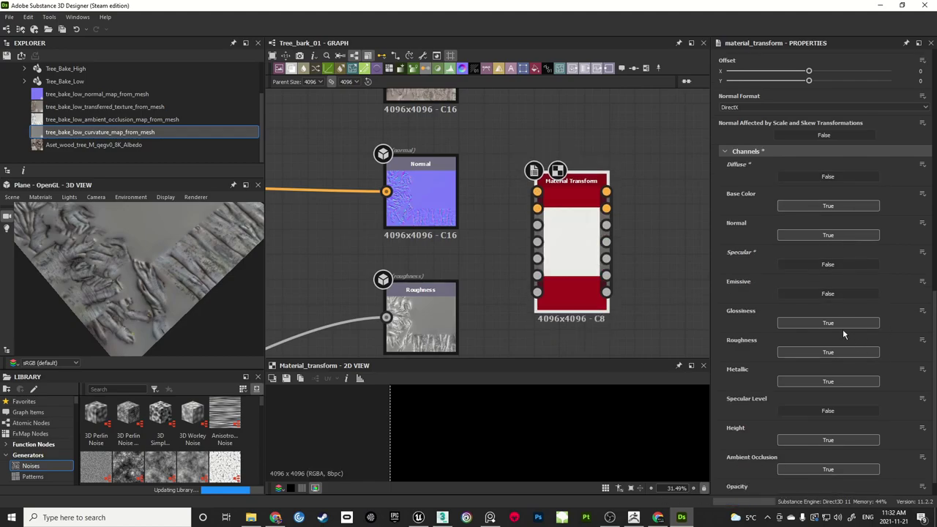
pyautogui.click(850, 323)
pyautogui.scroll(-1, 864, 332)
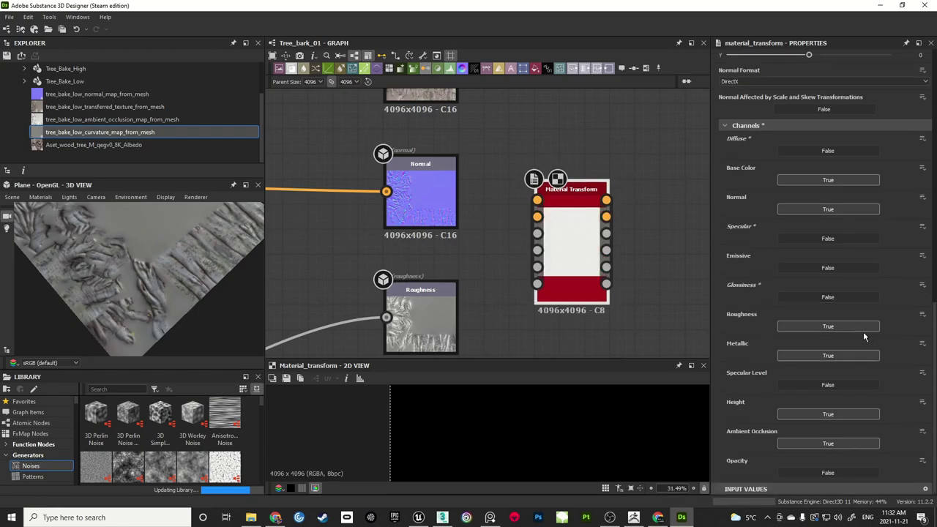
pyautogui.click(826, 356)
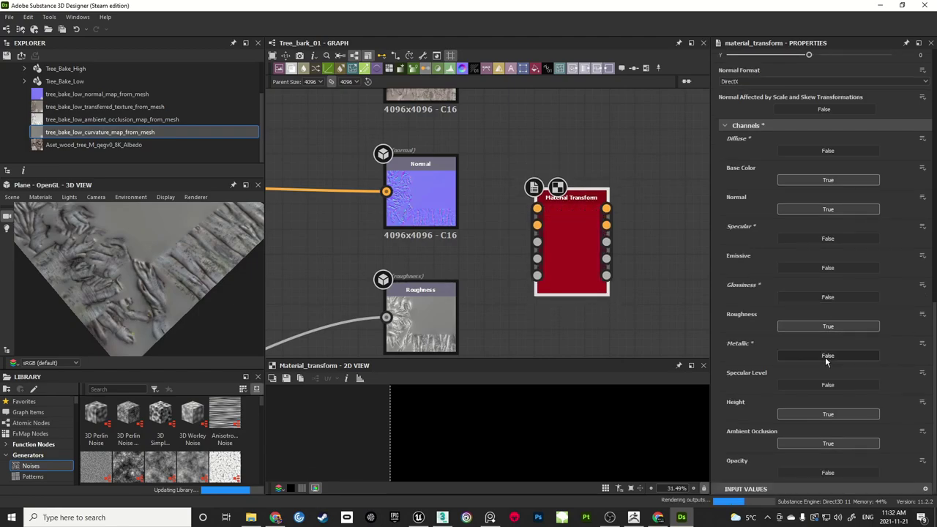
pyautogui.click(842, 415)
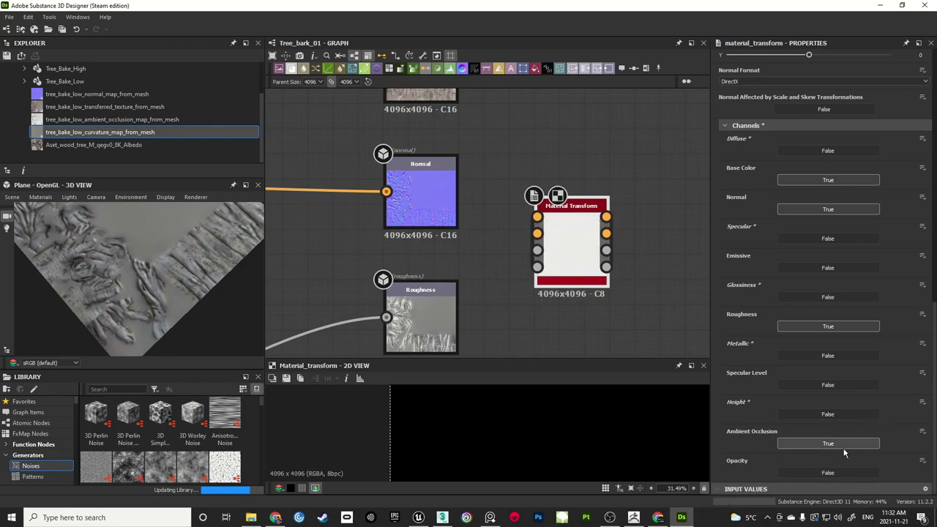
# Move the Material Transform node onto the incoming links, just ahead of the Base Color, Normal and Roughness output nodes
pyautogui.scroll(-4, 562, 250)
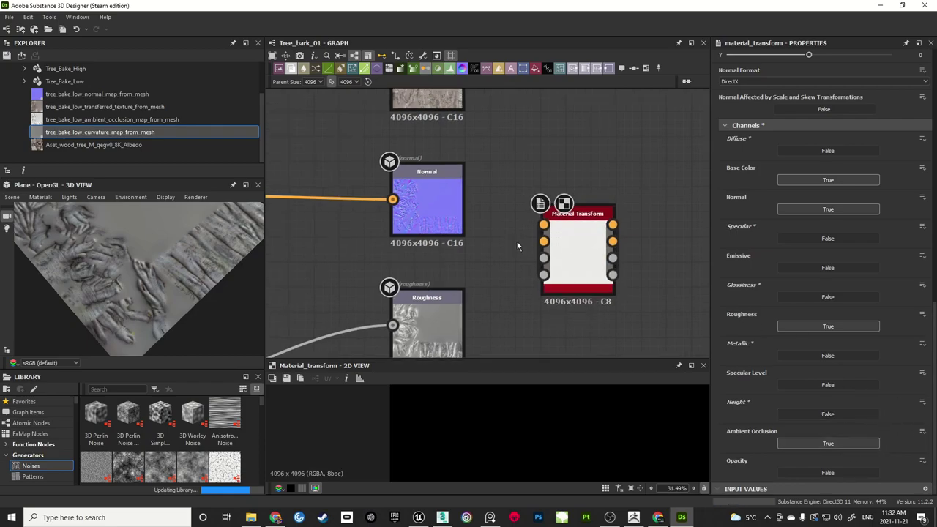
pyautogui.moveTo(595, 234); pyautogui.dragTo(408, 198)
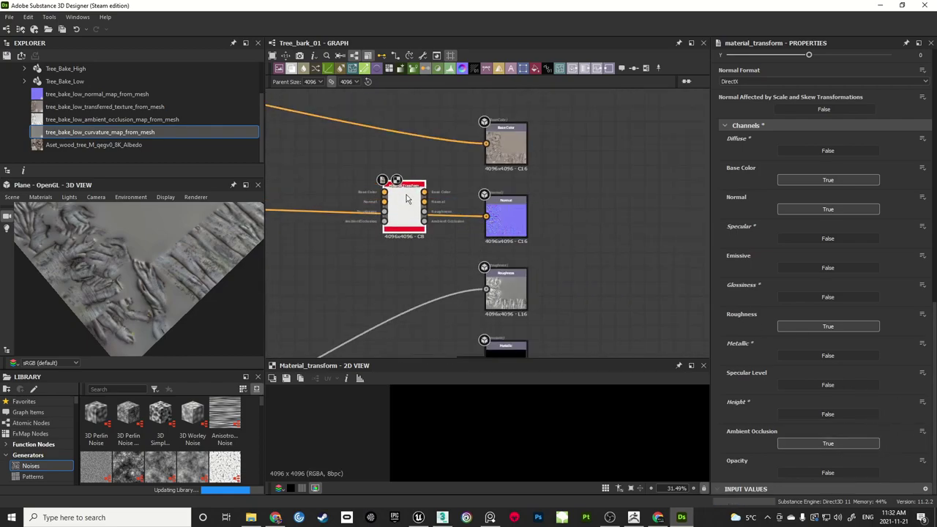
pyautogui.moveTo(405, 150); pyautogui.dragTo(531, 137, button='middle')
pyautogui.scroll(1, 526, 184)
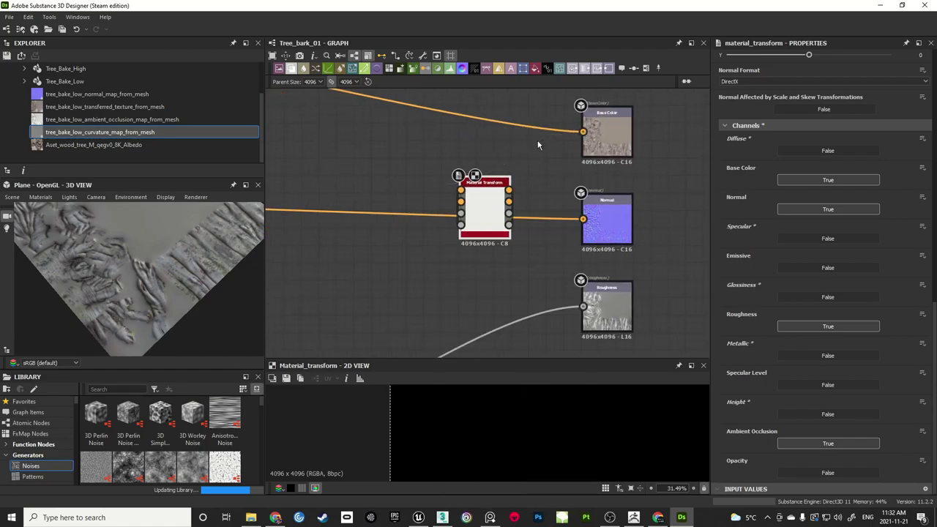
# Reroute the incoming Base Color, Normal, Roughness and Ambient Occlusion links from the output nodes to the matching Material Transform inputs
pyautogui.moveTo(583, 132); pyautogui.dragTo(461, 190)
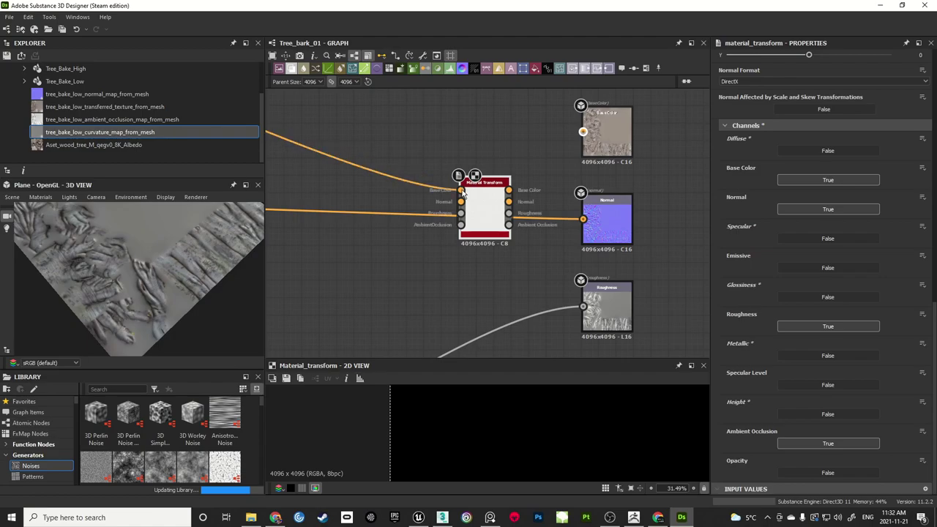
pyautogui.scroll(1, 479, 192)
pyautogui.moveTo(604, 225); pyautogui.dragTo(458, 204)
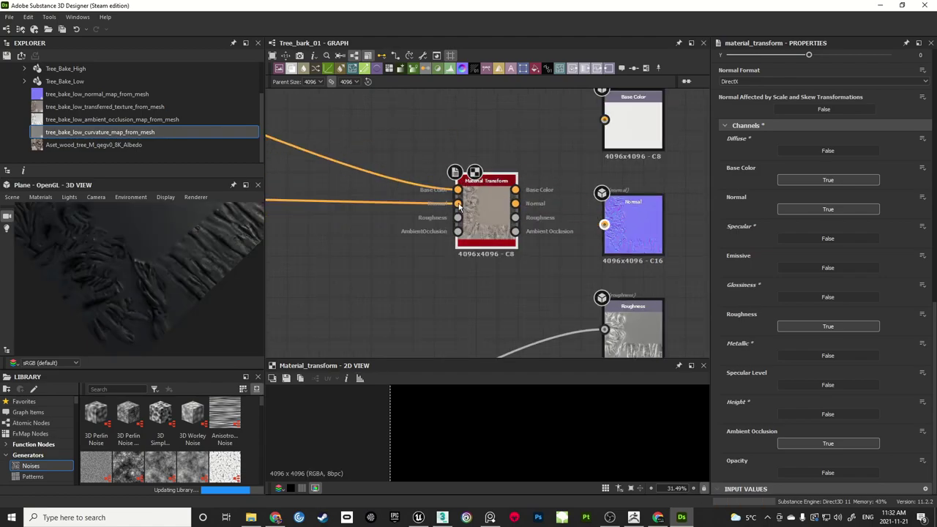
pyautogui.scroll(-1, 584, 294)
pyautogui.moveTo(583, 264); pyautogui.dragTo(460, 172)
pyautogui.moveTo(522, 356); pyautogui.dragTo(488, 246, button='middle')
pyautogui.scroll(-1, 488, 248)
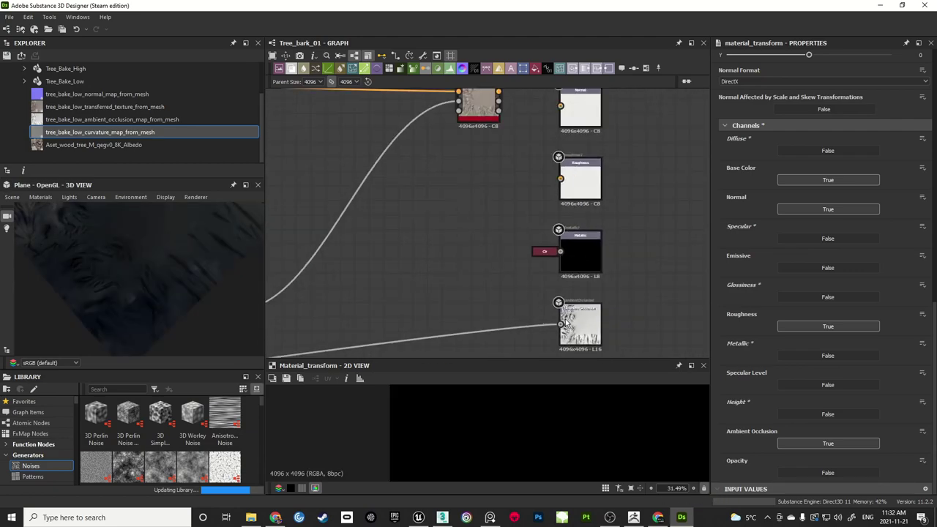
pyautogui.moveTo(561, 325); pyautogui.dragTo(458, 111)
# Connect the Material Transform's Base Color, Normal, Roughness and Ambient Occlusion outputs to their matching output nodes
pyautogui.moveTo(464, 253); pyautogui.dragTo(437, 395, button='middle')
pyautogui.scroll(1, 505, 190)
pyautogui.scroll(1, 506, 191)
pyautogui.moveTo(458, 228); pyautogui.dragTo(566, 144)
pyautogui.moveTo(485, 244); pyautogui.dragTo(479, 191, button='middle')
pyautogui.moveTo(450, 193); pyautogui.dragTo(558, 217)
pyautogui.moveTo(500, 284); pyautogui.dragTo(469, 206, button='middle')
pyautogui.moveTo(419, 131); pyautogui.dragTo(527, 266)
pyautogui.moveTo(435, 241); pyautogui.dragTo(425, 184, button='middle')
pyautogui.scroll(-1, 425, 184)
pyautogui.moveTo(415, 107); pyautogui.dragTo(444, 252)
pyautogui.scroll(1, 465, 328)
pyautogui.moveTo(464, 328); pyautogui.dragTo(444, 252, button='middle')
pyautogui.moveTo(443, 254); pyautogui.dragTo(477, 295)
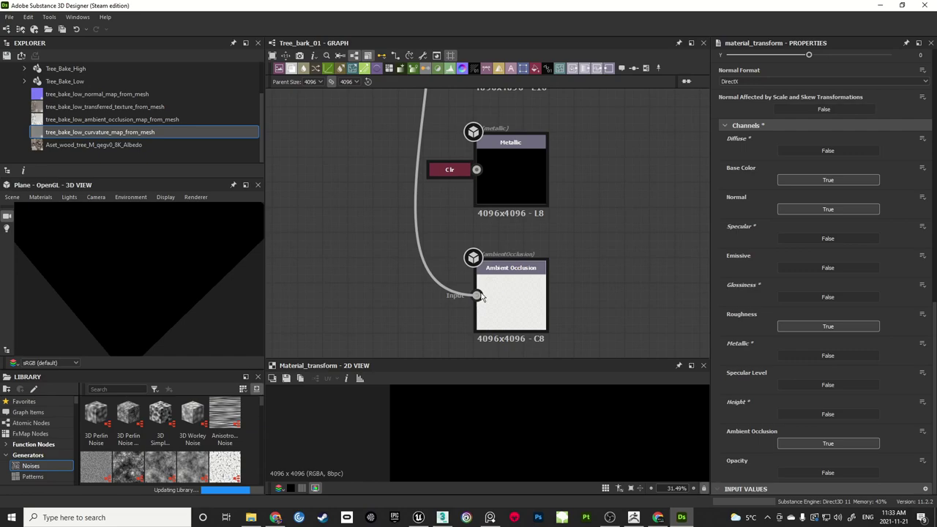
# Reposition the Material Transform node and set its output size width and height to -1 (Input / 2)
pyautogui.scroll(-3, 585, 223)
pyautogui.moveTo(585, 162); pyautogui.dragTo(627, 290, button='middle')
pyautogui.scroll(4, 539, 197)
pyautogui.moveTo(470, 186); pyautogui.dragTo(441, 252)
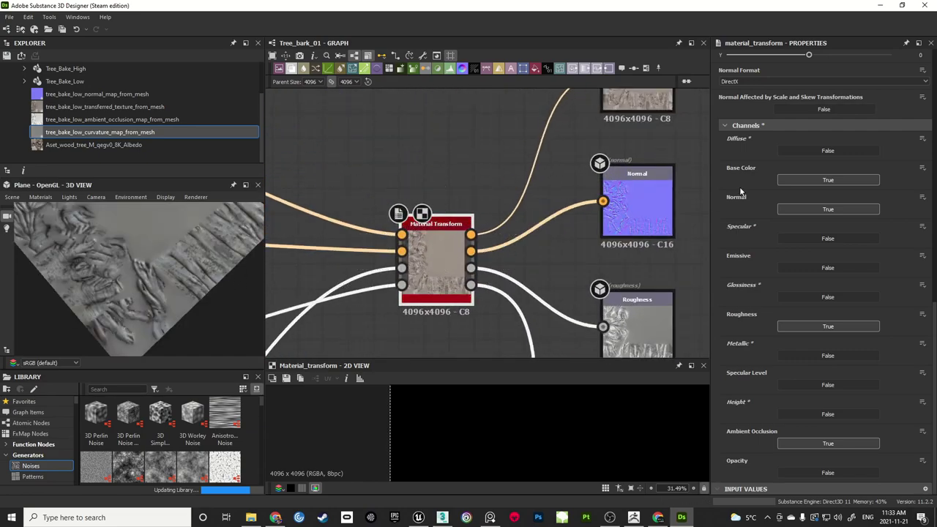
pyautogui.moveTo(935, 307); pyautogui.dragTo(934, 47)
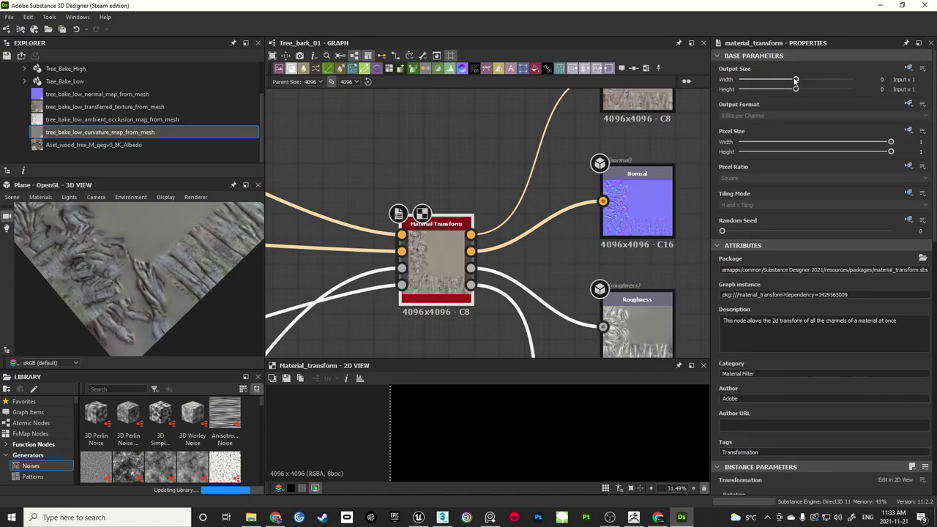
pyautogui.moveTo(796, 81); pyautogui.dragTo(791, 79)
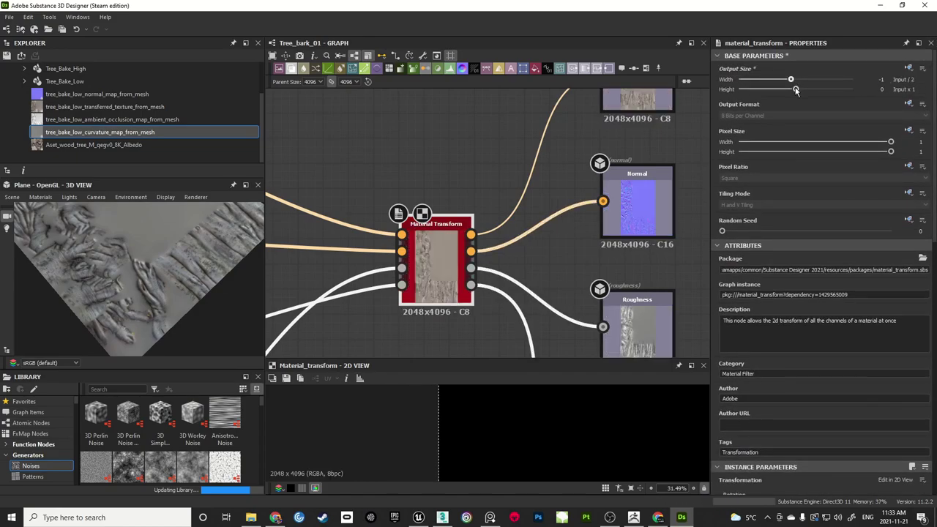
pyautogui.click(543, 173)
# Examine the Material Transform's links and the resolutions of the connected output nodes across the graph
pyautogui.moveTo(546, 178); pyautogui.dragTo(486, 188, button='middle')
pyautogui.scroll(-1, 615, 147)
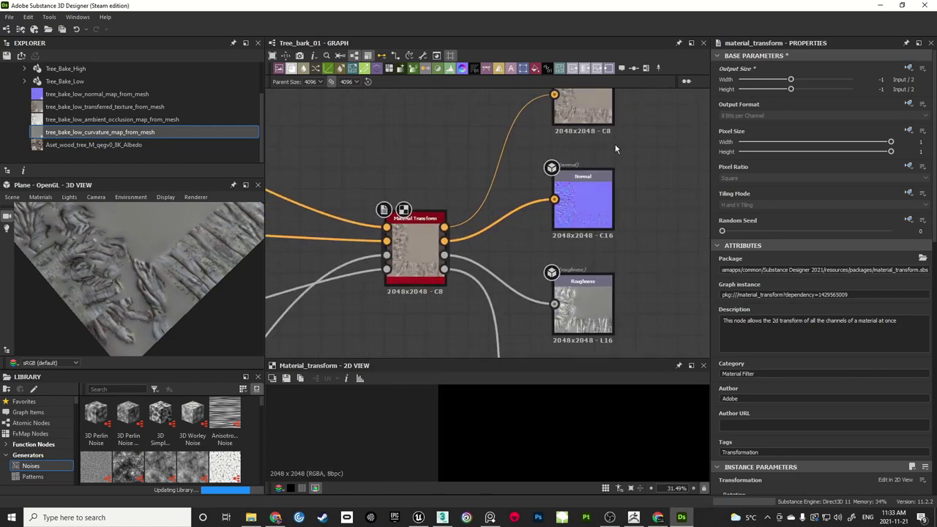
pyautogui.moveTo(615, 147); pyautogui.dragTo(598, 194, button='middle')
pyautogui.scroll(1, 598, 194)
pyautogui.moveTo(437, 236); pyautogui.dragTo(508, 148, button='middle')
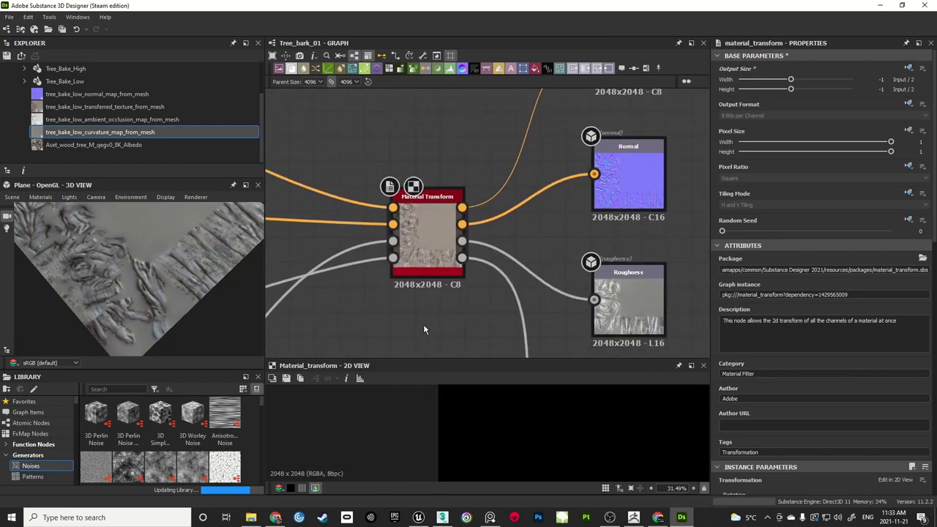
pyautogui.scroll(-2, 336, 251)
pyautogui.moveTo(336, 251); pyautogui.dragTo(611, 165, button='middle')
pyautogui.moveTo(443, 251); pyautogui.dragTo(552, 123, button='middle')
pyautogui.scroll(2, 497, 266)
pyautogui.scroll(-3, 644, 215)
pyautogui.scroll(-3, 645, 211)
pyautogui.moveTo(644, 212); pyautogui.dragTo(454, 296, button='middle')
pyautogui.moveTo(663, 190); pyautogui.dragTo(609, 212, button='middle')
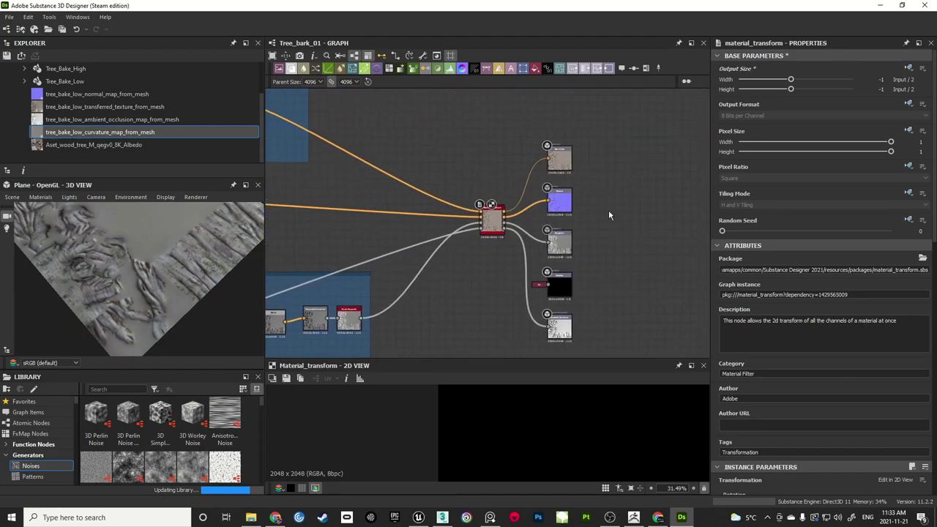
# Move the Material Transform node slightly farther from the output nodes and deselect it
pyautogui.scroll(2, 608, 211)
pyautogui.moveTo(442, 226); pyautogui.dragTo(405, 262)
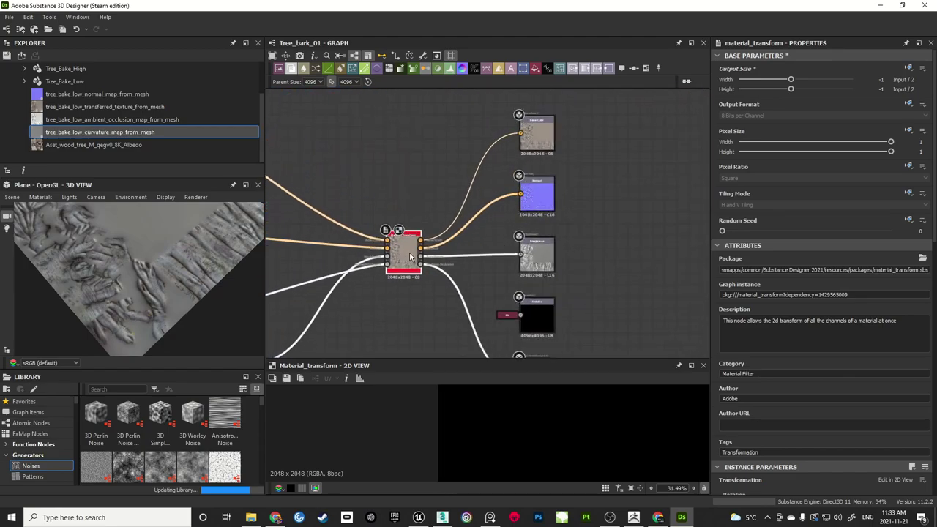
pyautogui.click(429, 192)
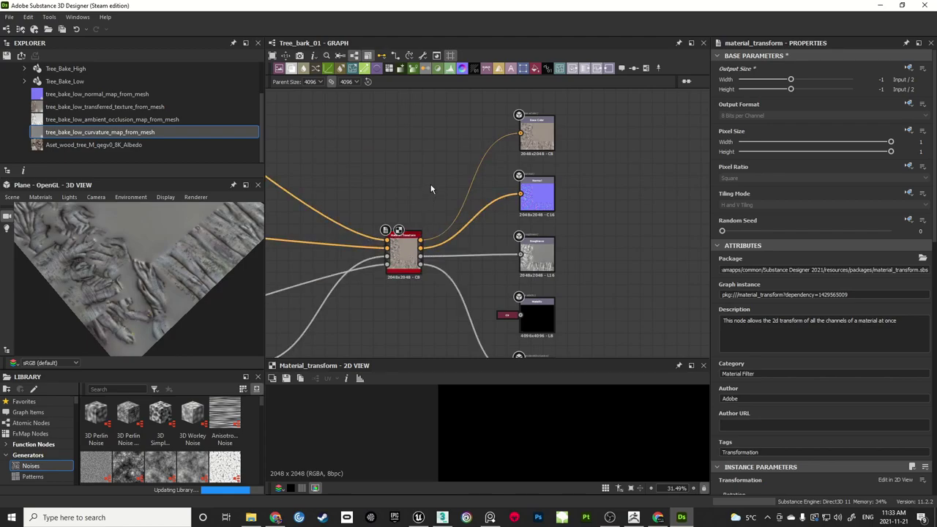
# Export the resized basecolor, normal, roughness and ambientocclusion outputs as Targa files to Content/Textures, leaving out metallic
pyautogui.click(424, 58)
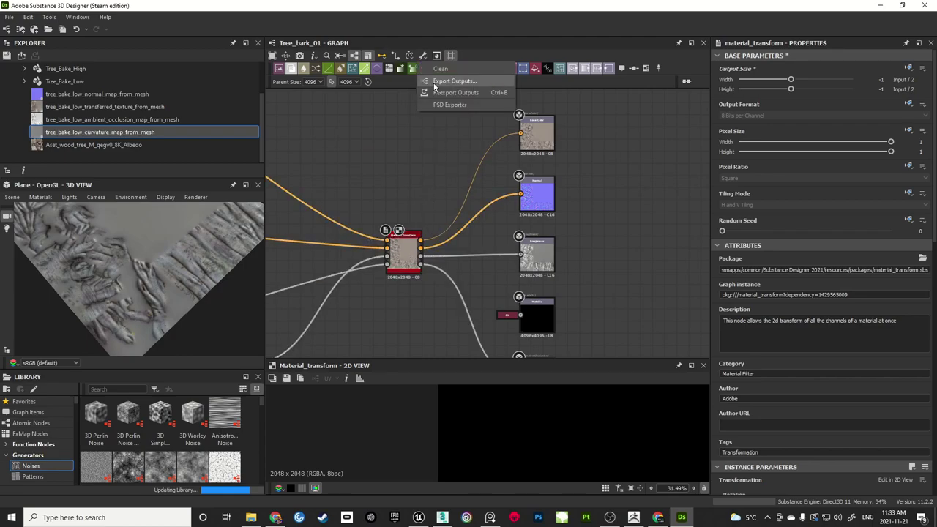
pyautogui.click(443, 77)
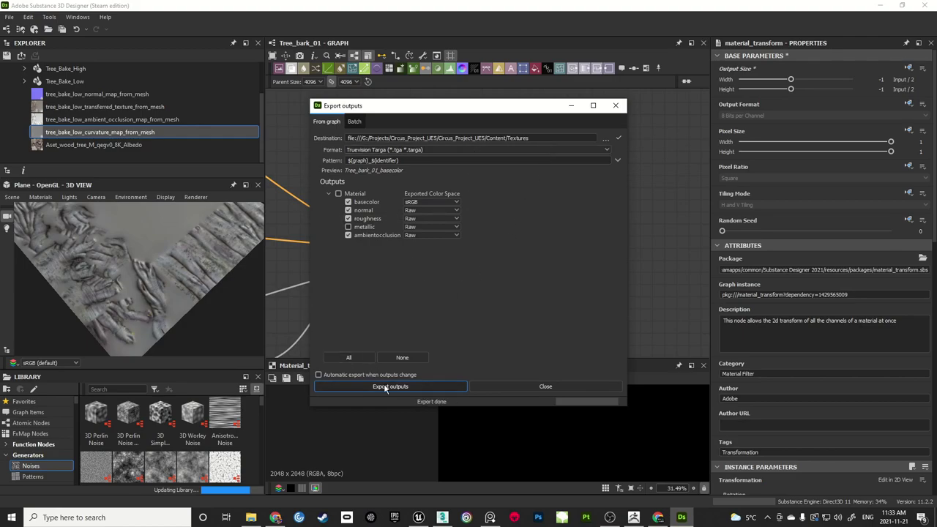
pyautogui.click(562, 388)
pyautogui.moveTo(612, 283); pyautogui.dragTo(625, 244, button='middle')
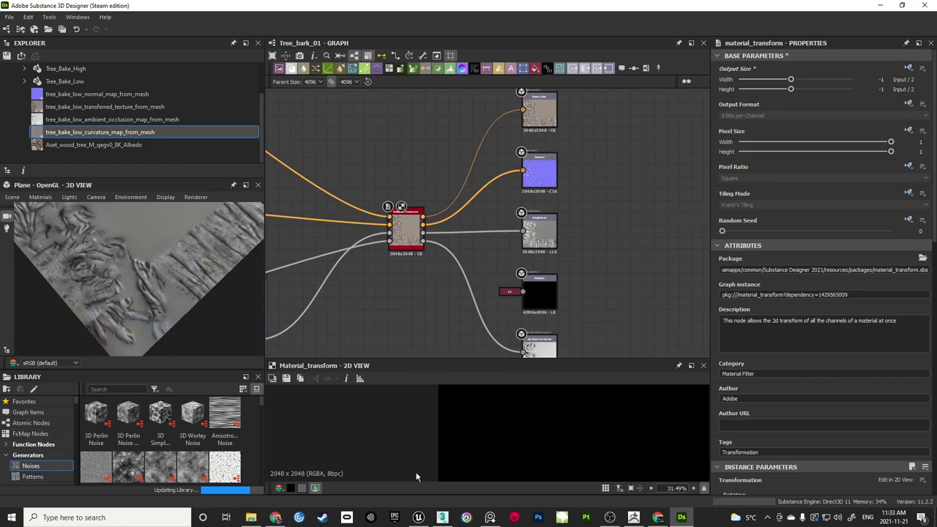
# Switch to Unreal Engine with Circus_Project_UE5 and look around the railway tunnel scene
pyautogui.click(419, 518)
pyautogui.moveTo(474, 240)
pyautogui.mouseDown(button='right')
pyautogui.moveTo(542, 352)
pyautogui.moveTo(513, 315)
pyautogui.moveTo(483, 373)
pyautogui.moveTo(469, 308)
pyautogui.moveTo(512, 171)
pyautogui.moveTo(454, 260)
pyautogui.moveTo(440, 220)
pyautogui.moveTo(448, 153)
pyautogui.moveTo(473, 245)
pyautogui.mouseUp(button='right')
pyautogui.press('s')
pyautogui.press('w')
pyautogui.press('w')
pyautogui.press('s')
pyautogui.press('w')
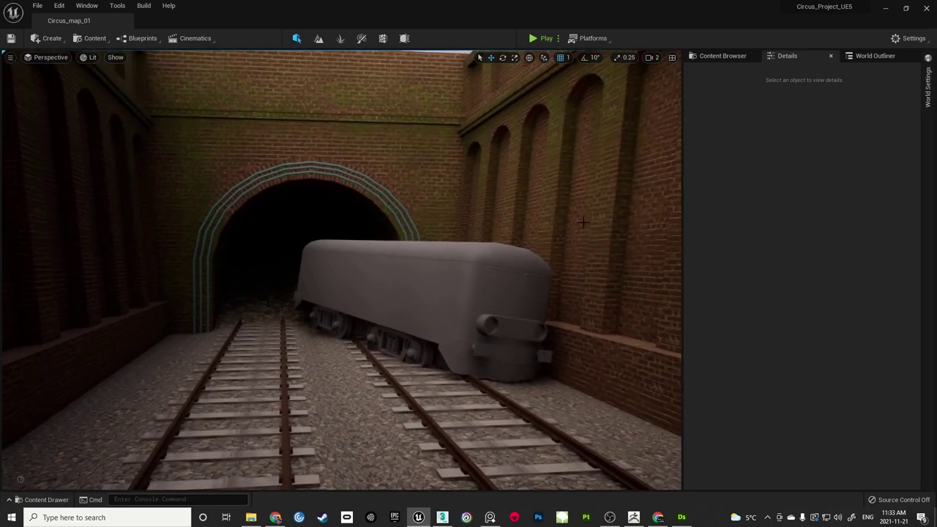
# Import the Tree_bark_01 ambientocclusion, basecolor, normal and roughness TGA files into the project's Textures folder
pyautogui.click(722, 56)
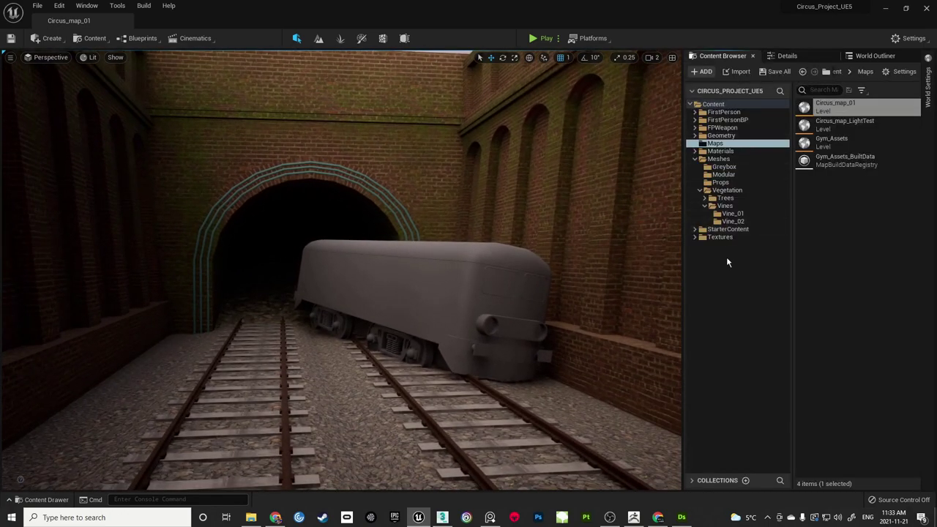
pyautogui.click(695, 237)
pyautogui.click(717, 238)
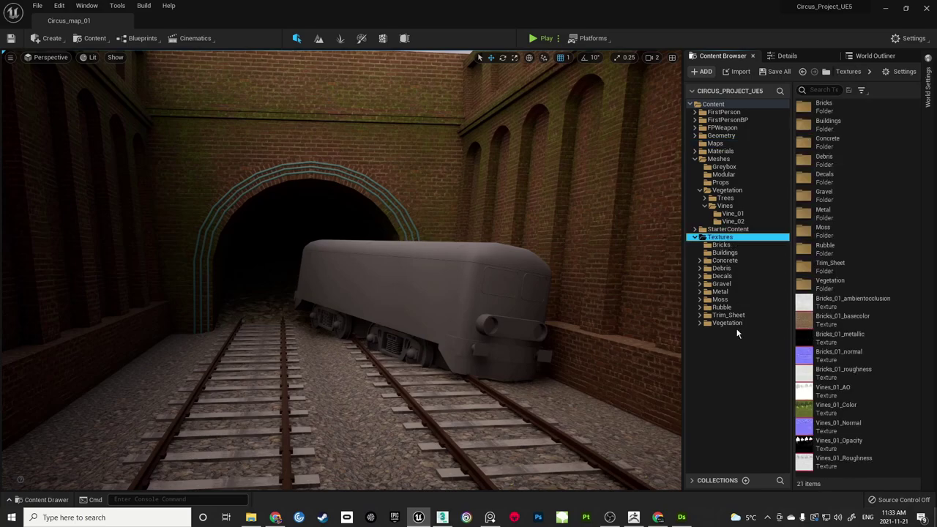
pyautogui.click(765, 323)
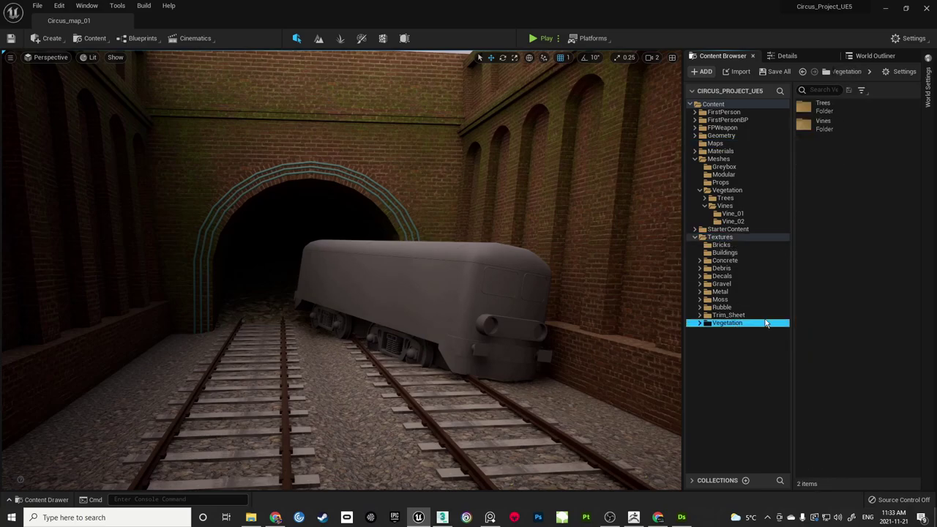
pyautogui.click(714, 237)
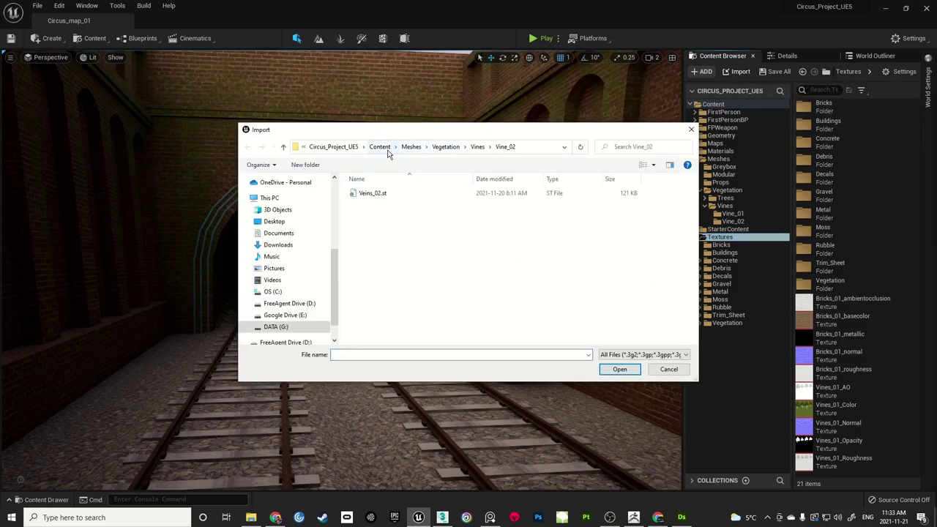
pyautogui.click(379, 147)
pyautogui.doubleClick(378, 300)
pyautogui.scroll(-3, 398, 242)
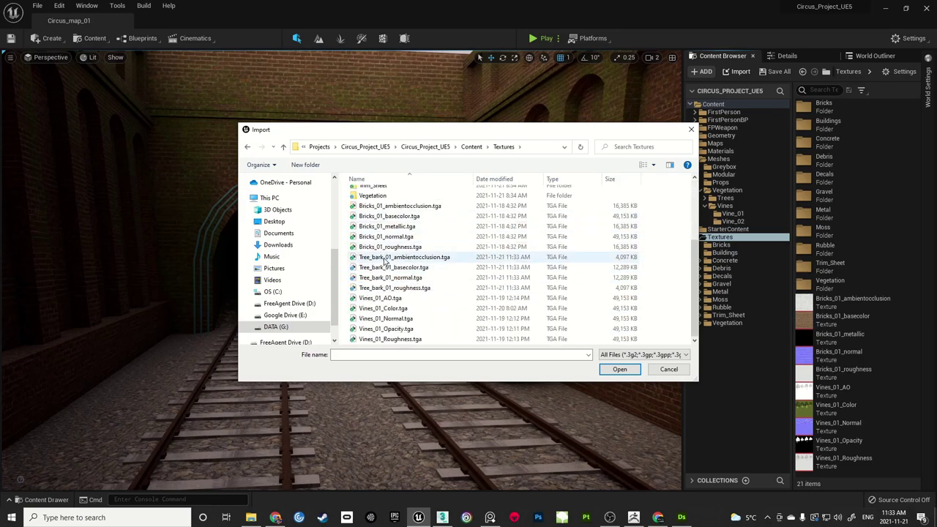
pyautogui.click(386, 258)
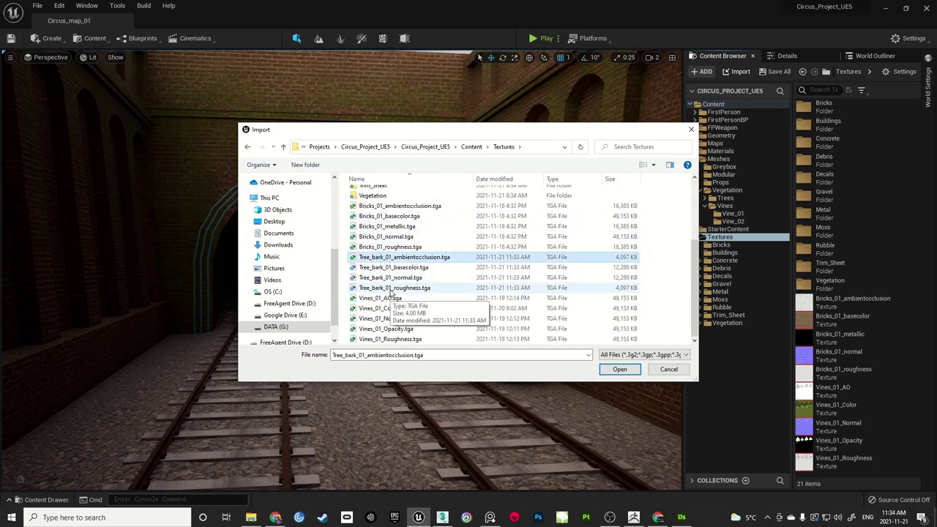
pyautogui.keyDown('shift'); pyautogui.click(391, 289); pyautogui.keyUp('shift')
pyautogui.click(619, 369)
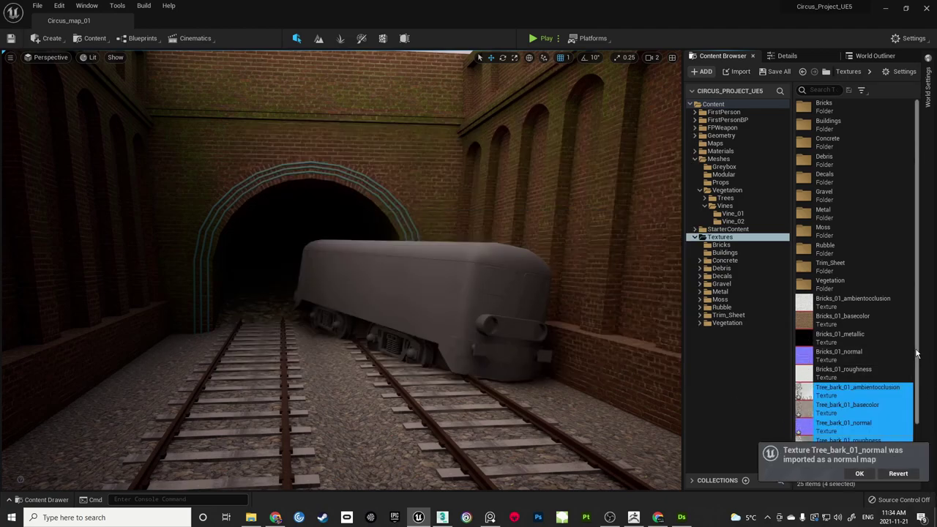
# Save all modified project content, including the imported Tree_bark_01 textures
pyautogui.scroll(-1, 917, 355)
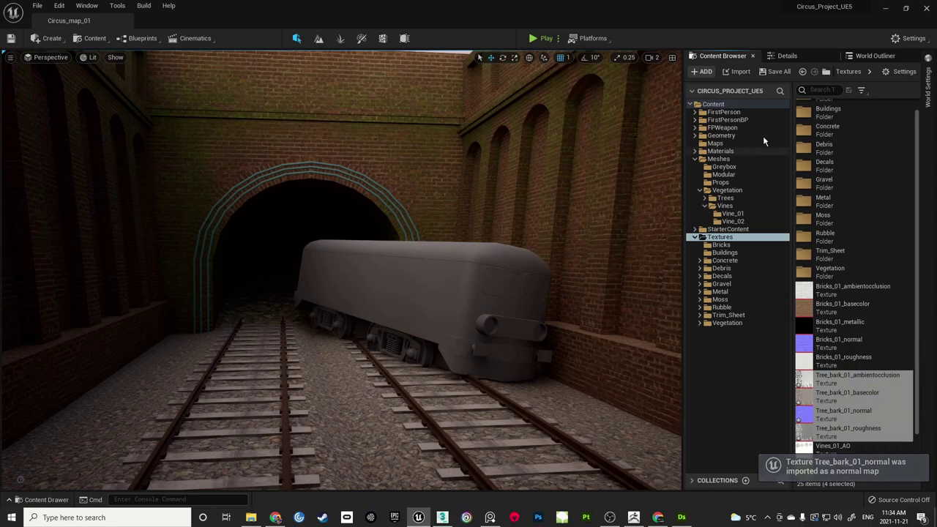
pyautogui.click(778, 72)
pyautogui.click(535, 366)
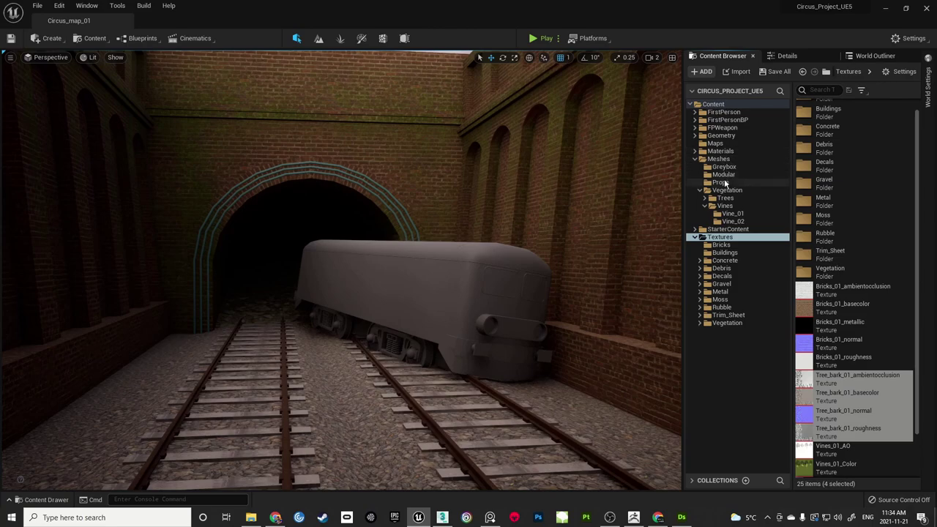
# Create a folder named Wall_tree inside Meshes/Vegetation/Trees and open it
pyautogui.click(725, 198)
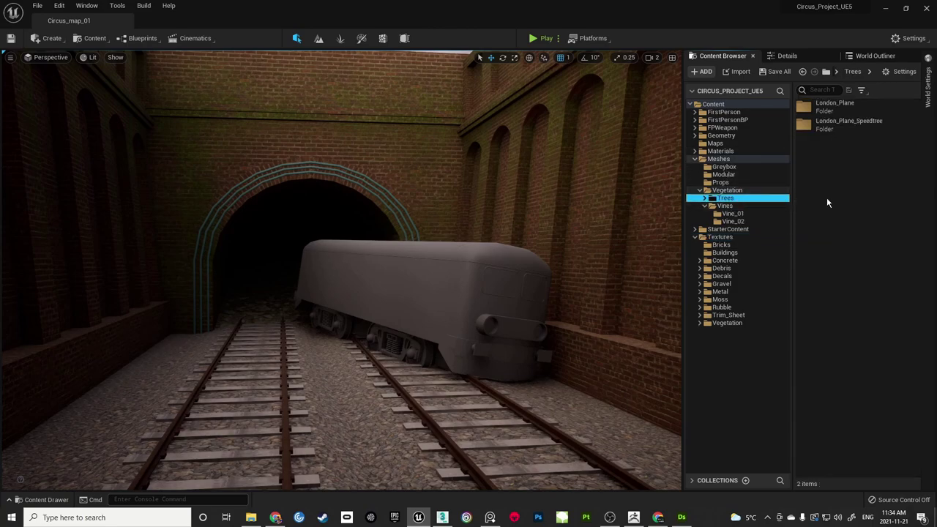
pyautogui.rightClick(832, 181)
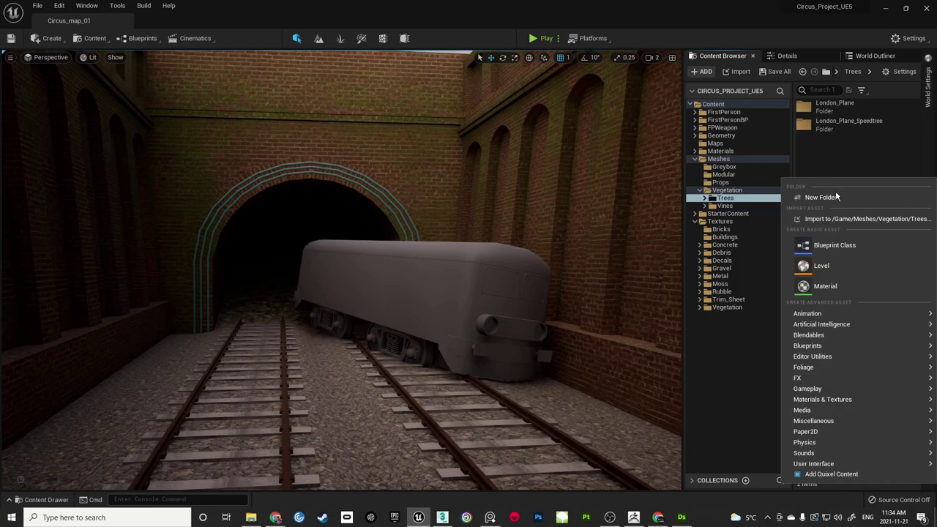
pyautogui.click(822, 197)
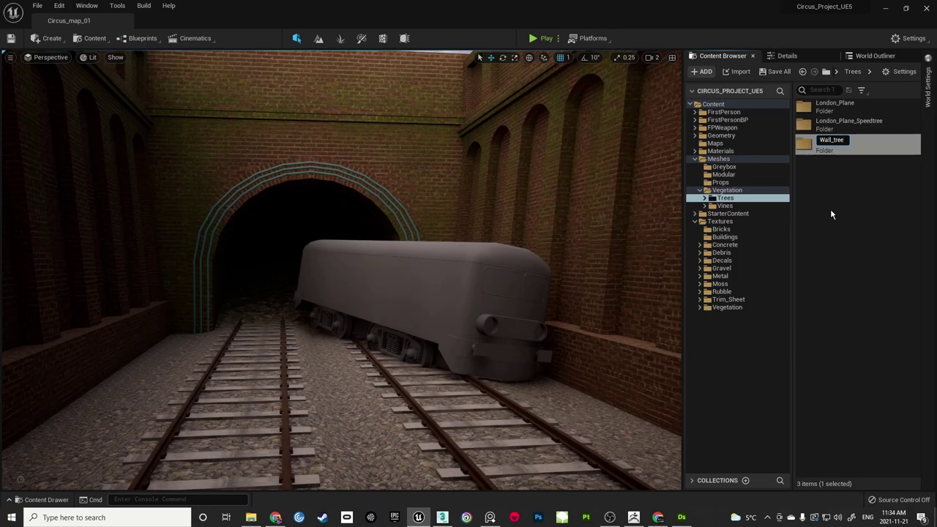
pyautogui.press('Return')
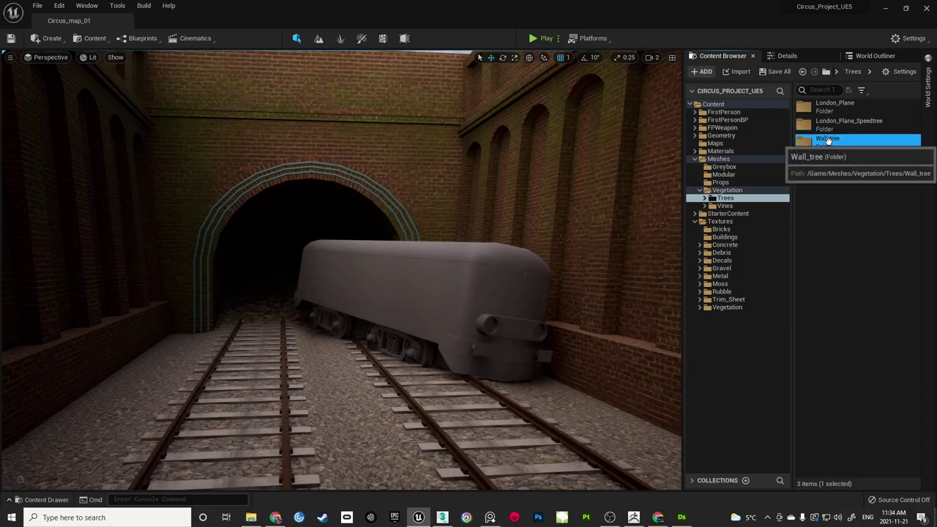
pyautogui.doubleClick(831, 145)
pyautogui.rightClick(840, 174)
pyautogui.click(848, 210)
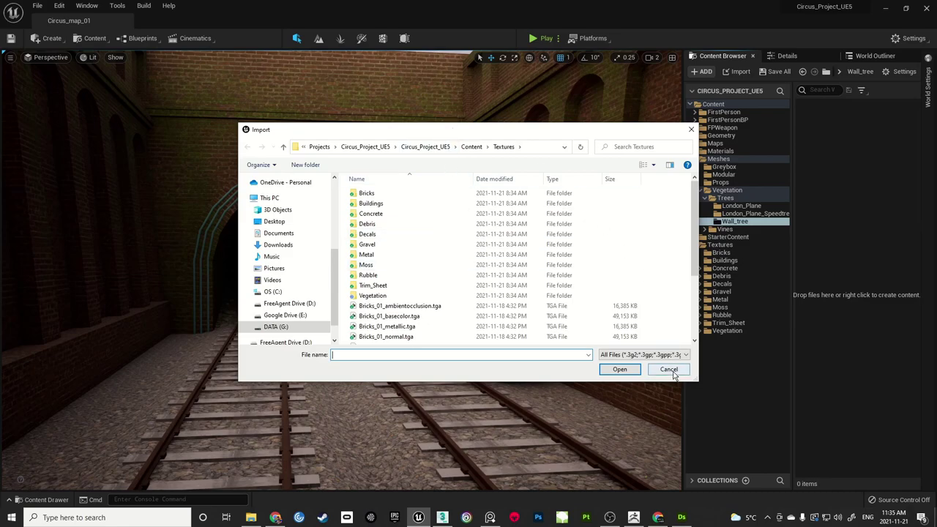
pyautogui.click(669, 369)
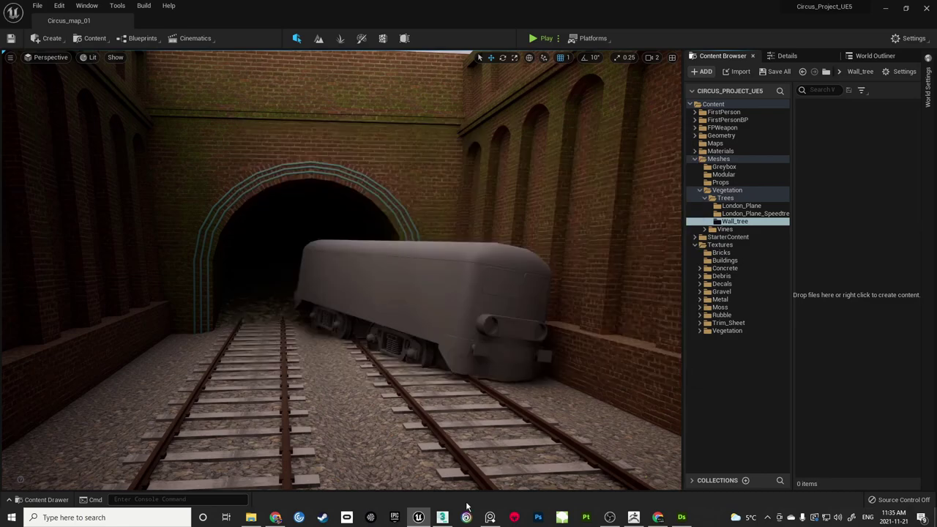
# Switch to 3ds Max, hide Tree_mesh_Source_High, and show and select Tree_mesh_Source_Low
pyautogui.click(439, 519)
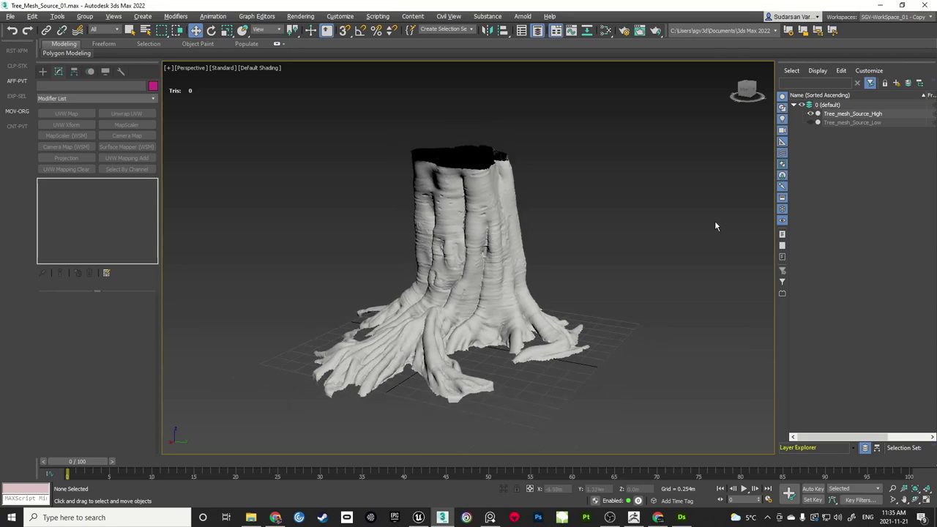
pyautogui.click(811, 122)
pyautogui.click(811, 114)
pyautogui.click(835, 122)
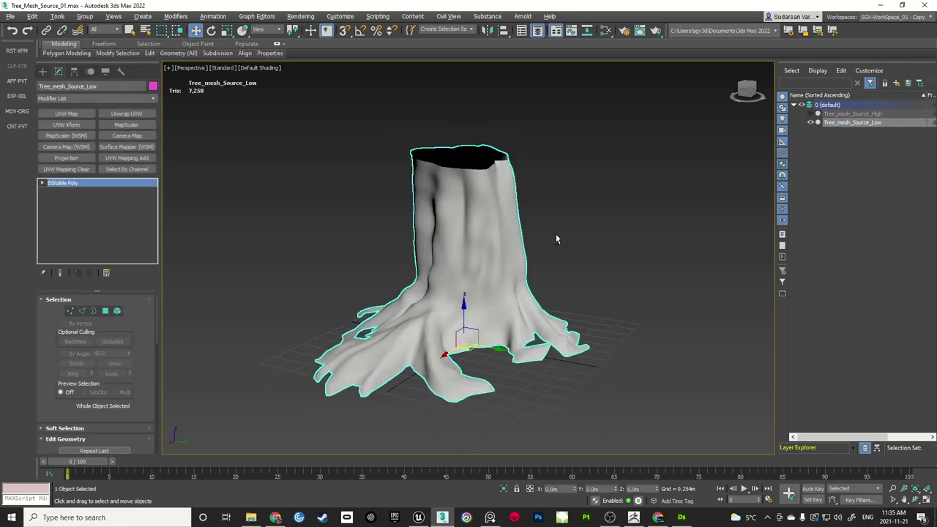
pyautogui.keyDown('alt'); pyautogui.moveTo(538, 247); pyautogui.dragTo(548, 247, button='middle'); pyautogui.keyUp('alt')
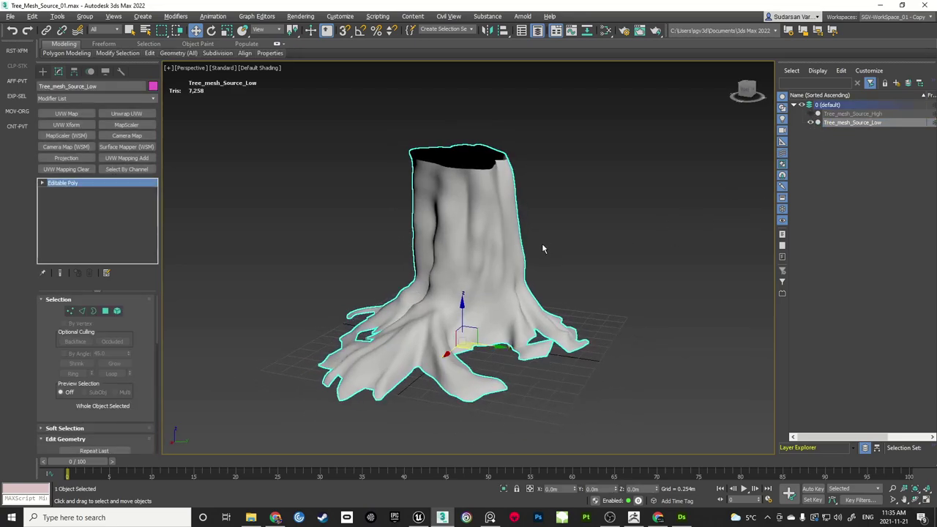
# Start exporting the selected low-poly tree and browse to the project's Content/Meshes/Vegetation/Trees/Wall_tree folder as the destination
pyautogui.click(17, 96)
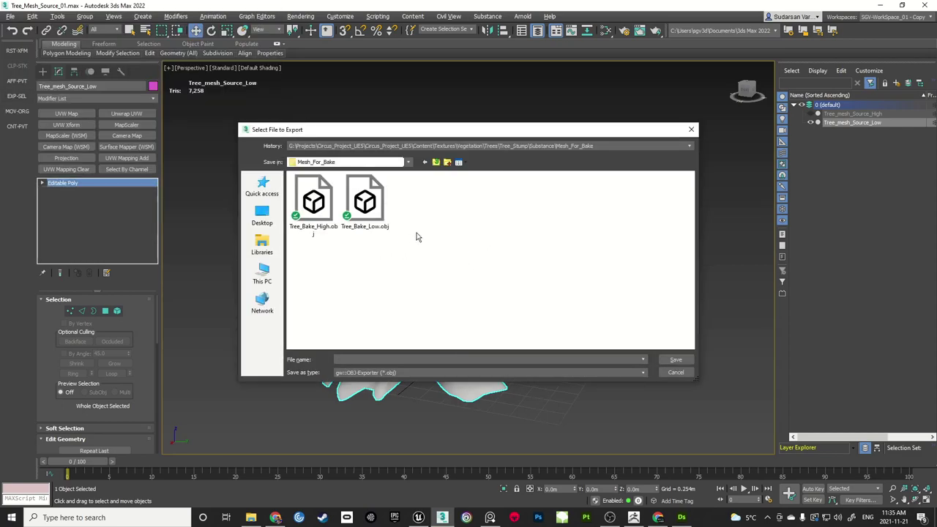
pyautogui.rightClick(416, 237)
pyautogui.click(454, 337)
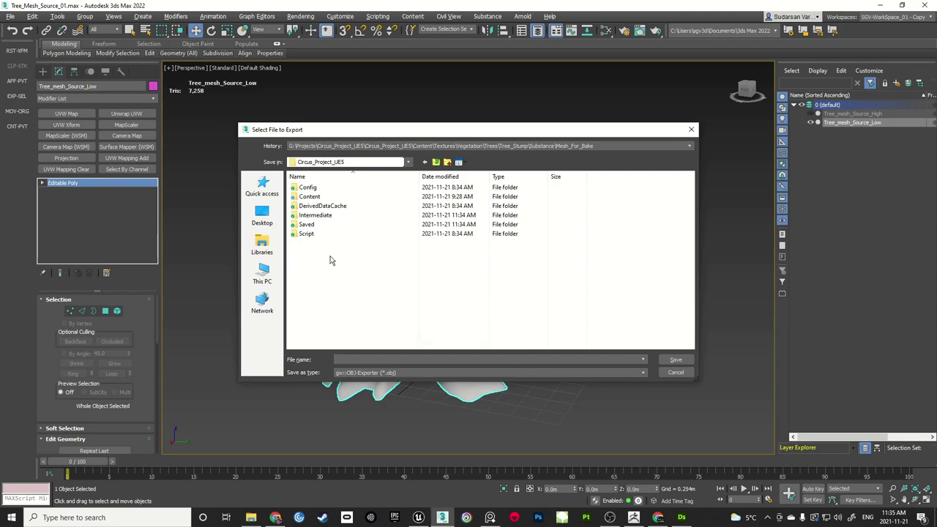
pyautogui.doubleClick(310, 196)
pyautogui.click(311, 253)
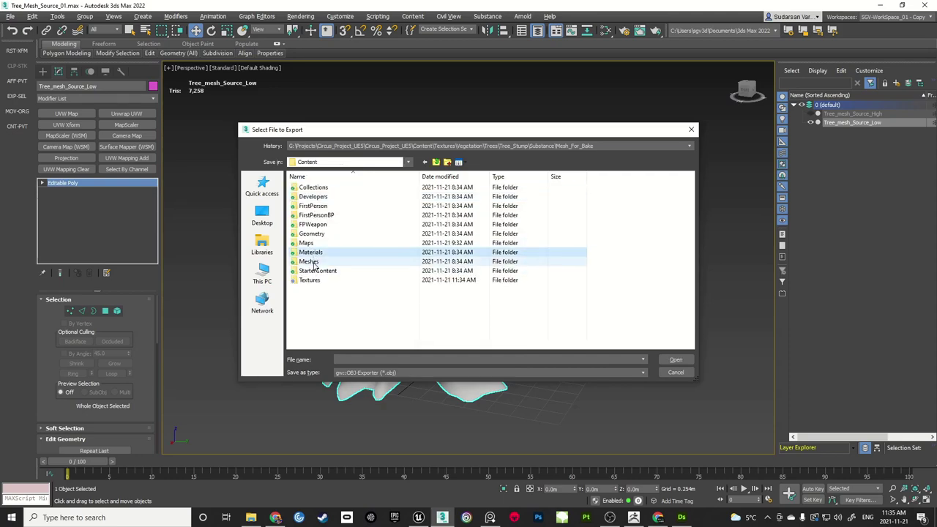
pyautogui.doubleClick(311, 263)
pyautogui.doubleClick(308, 217)
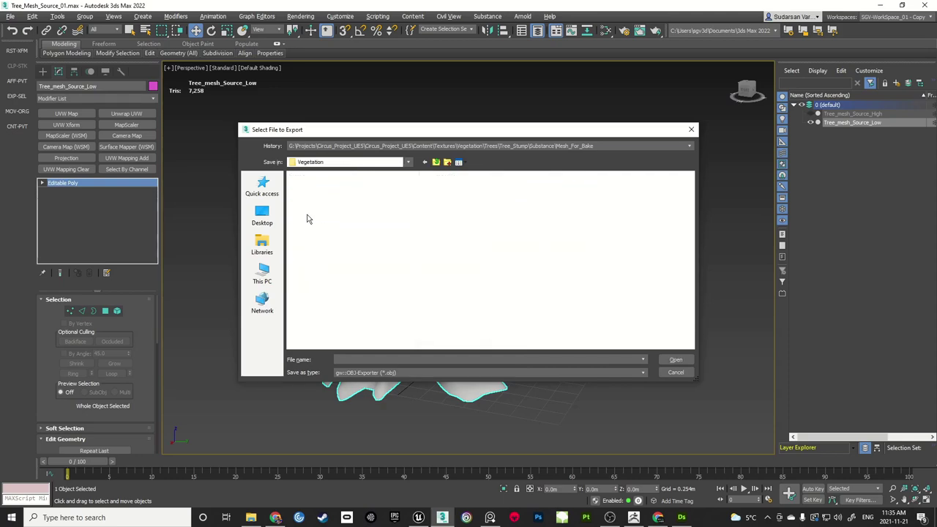
pyautogui.doubleClick(309, 187)
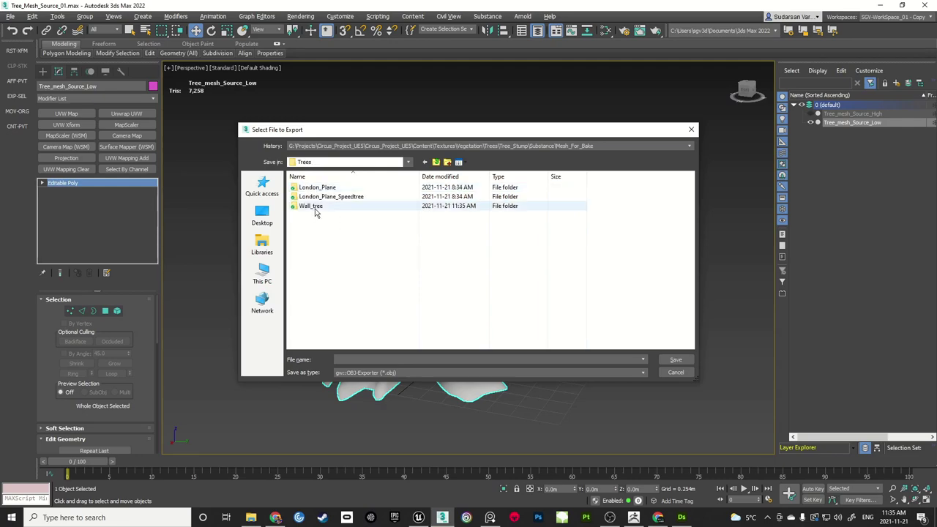
pyautogui.doubleClick(311, 207)
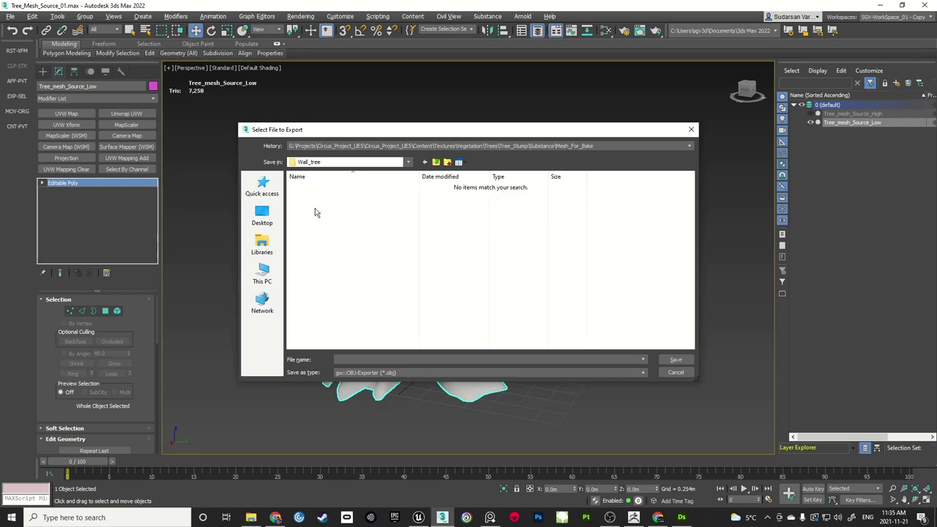
# Export the low-poly tree in FBX format as Wall_Tree_TEST_01 using the current export options
pyautogui.click(398, 372)
pyautogui.click(389, 382)
pyautogui.click(673, 359)
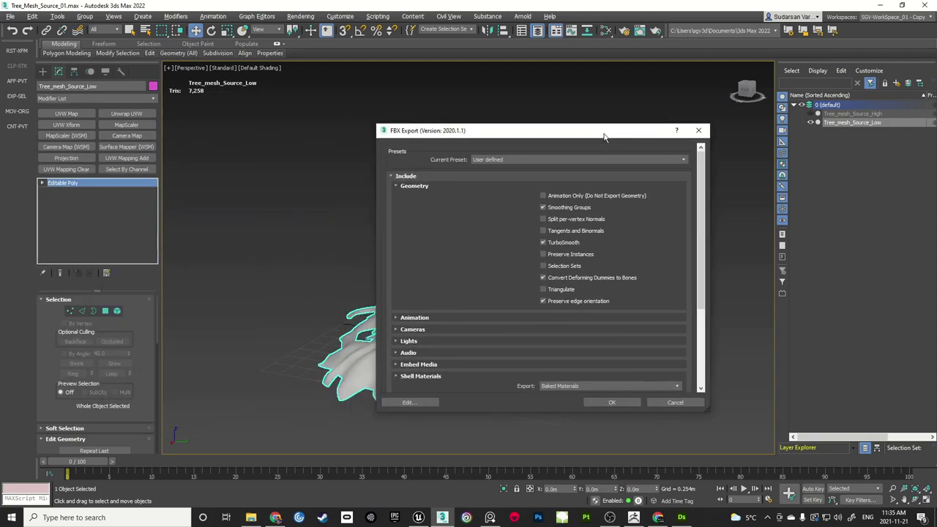
pyautogui.click(612, 402)
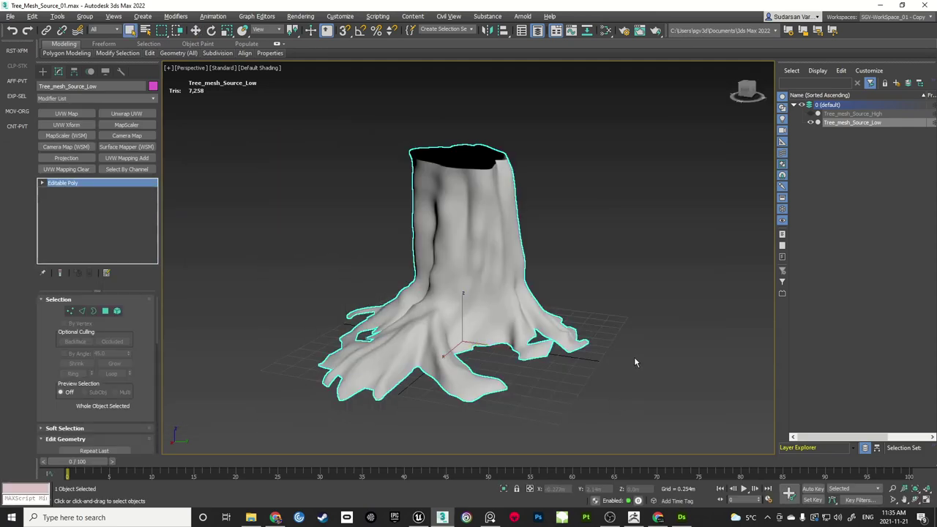
pyautogui.click(635, 362)
# Switch to Unreal Engine and start importing an asset into the Meshes/Vegetation/Trees/Wall_tree folder
pyautogui.click(419, 517)
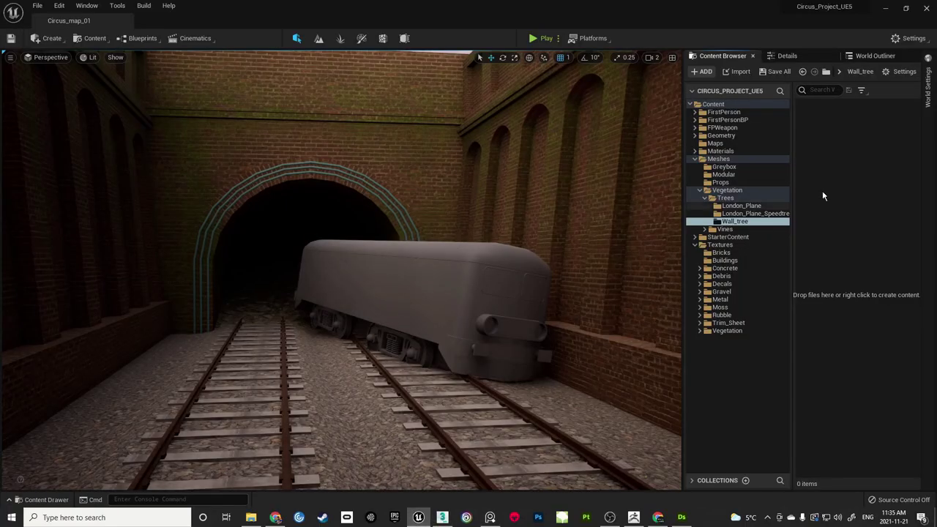
pyautogui.click(739, 213)
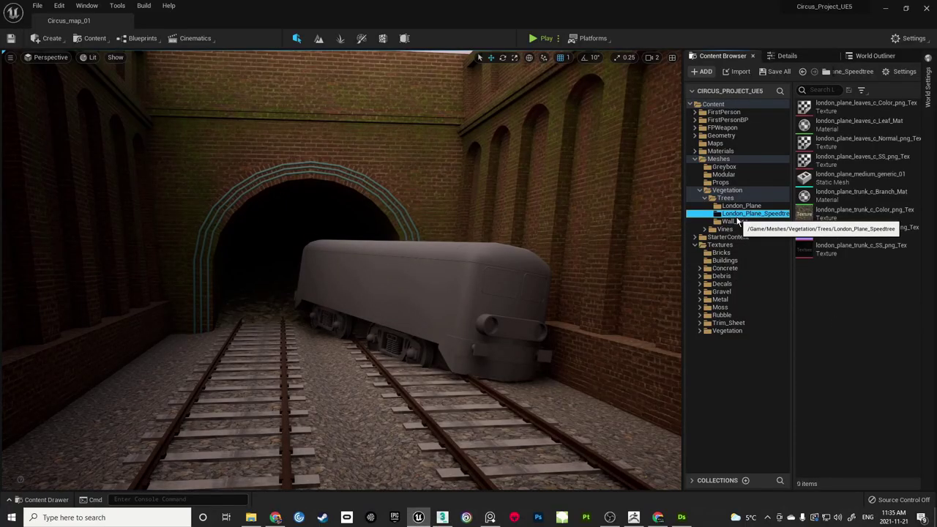
pyautogui.click(735, 221)
pyautogui.rightClick(855, 236)
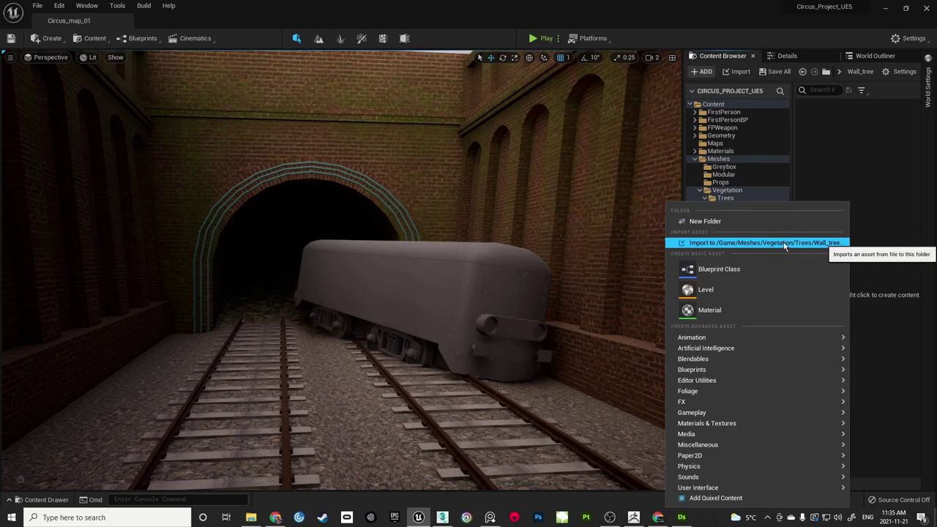
pyautogui.click(794, 244)
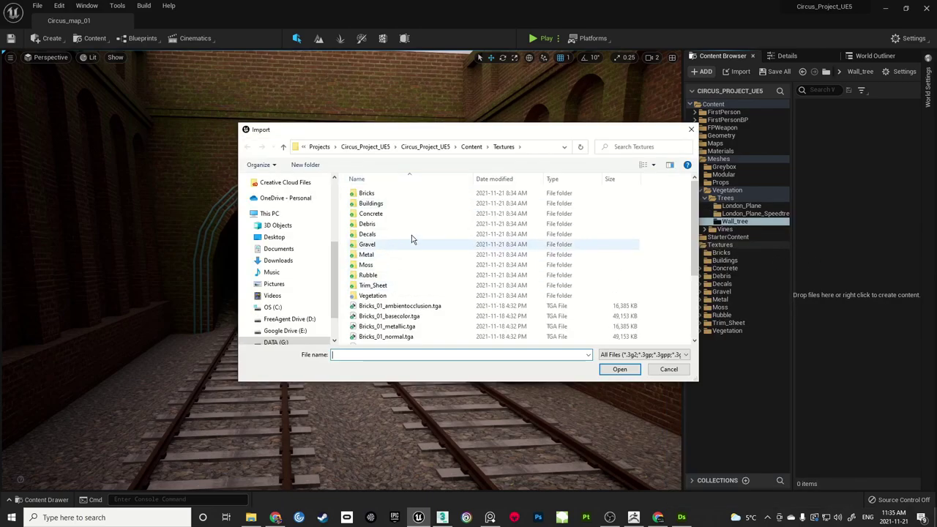
# Import Wall_Tree_TEST_01 from Content/Meshes/Vegetation/Trees/Wall_tree as a static mesh, without creating materials or importing textures
pyautogui.click(472, 146)
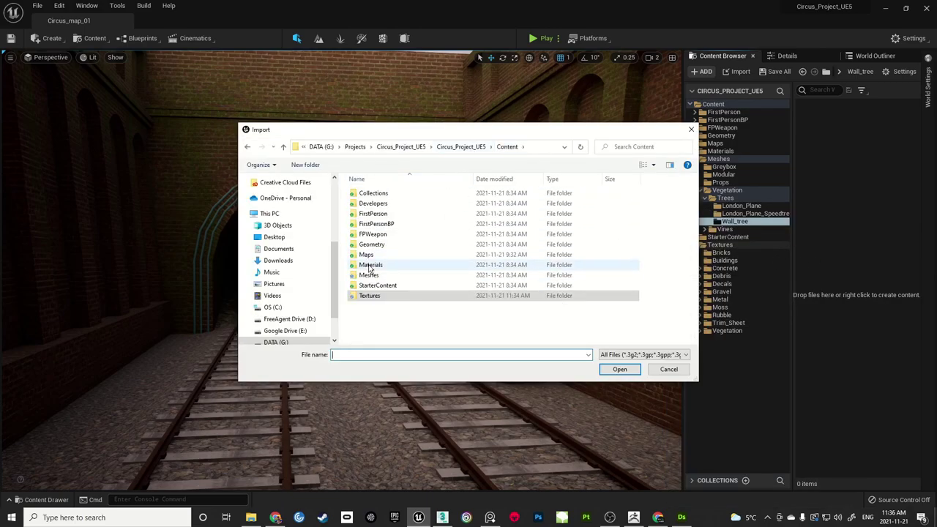
pyautogui.doubleClick(369, 275)
pyautogui.doubleClick(370, 225)
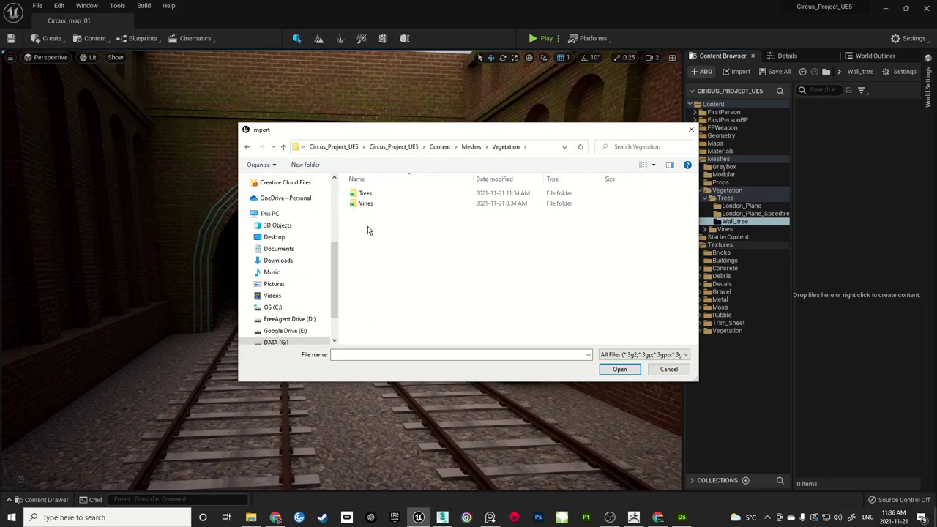
pyautogui.doubleClick(364, 194)
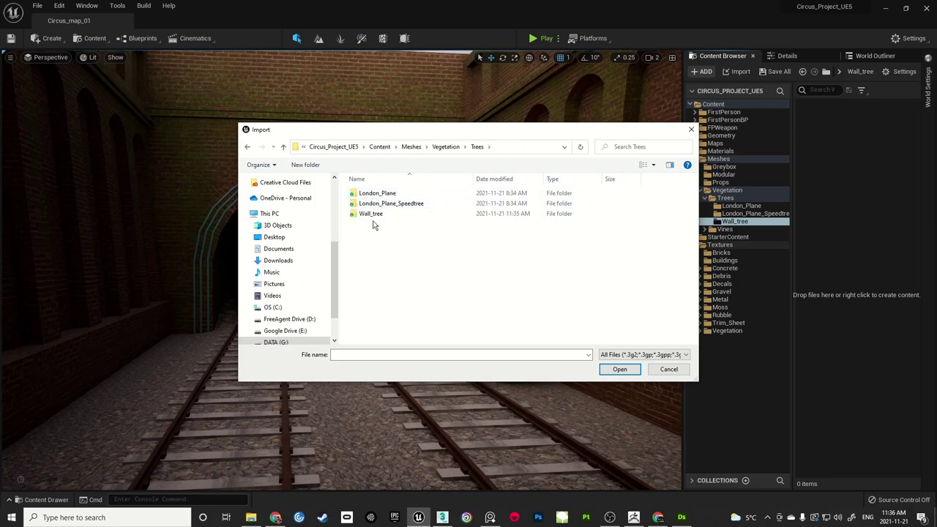
pyautogui.doubleClick(373, 214)
pyautogui.click(389, 193)
pyautogui.click(619, 369)
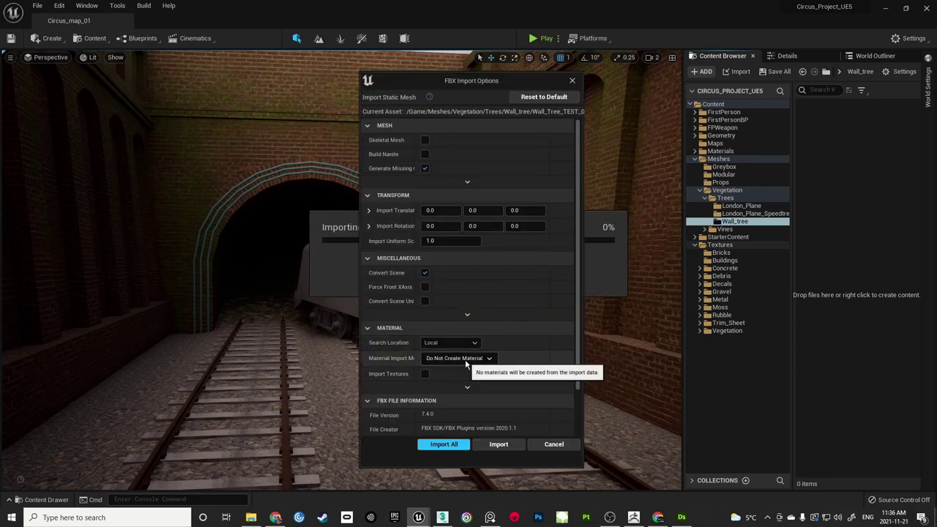
pyautogui.click(499, 444)
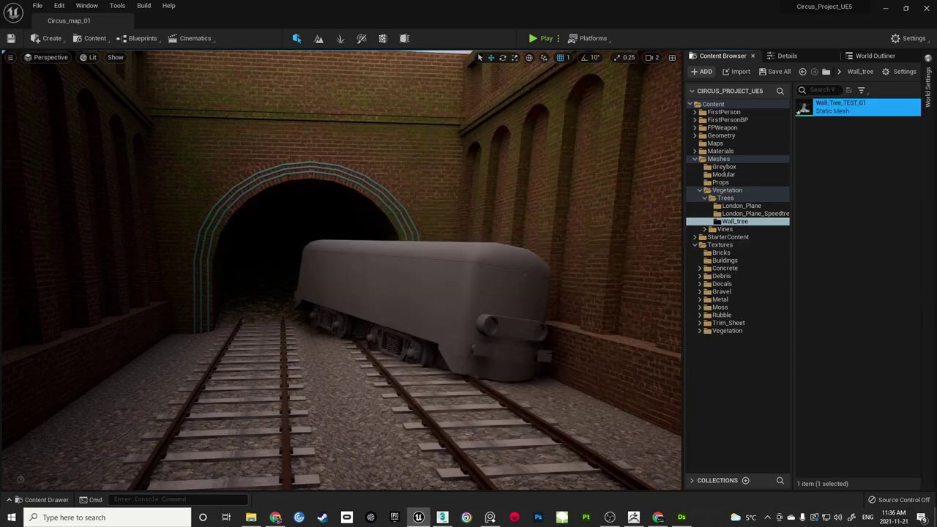
# Save all modified project content, including the imported Wall_Tree_TEST_01 mesh
pyautogui.moveTo(446, 302); pyautogui.dragTo(465, 306, button='right')
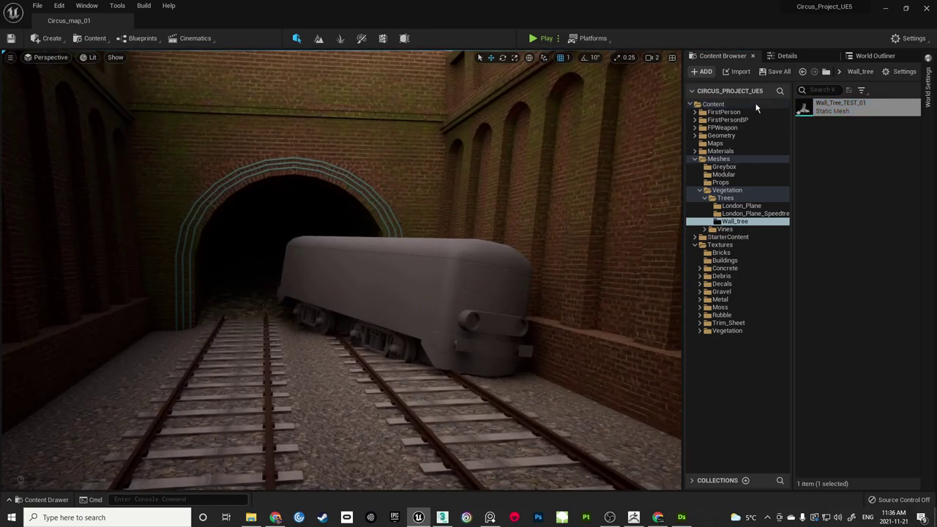
pyautogui.click(775, 76)
pyautogui.click(529, 366)
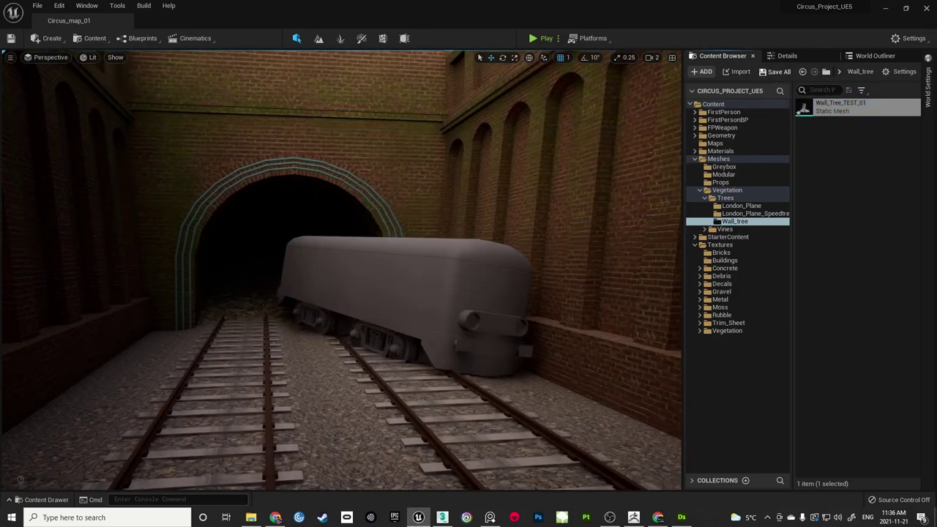
pyautogui.moveTo(567, 300); pyautogui.dragTo(523, 293, button='right')
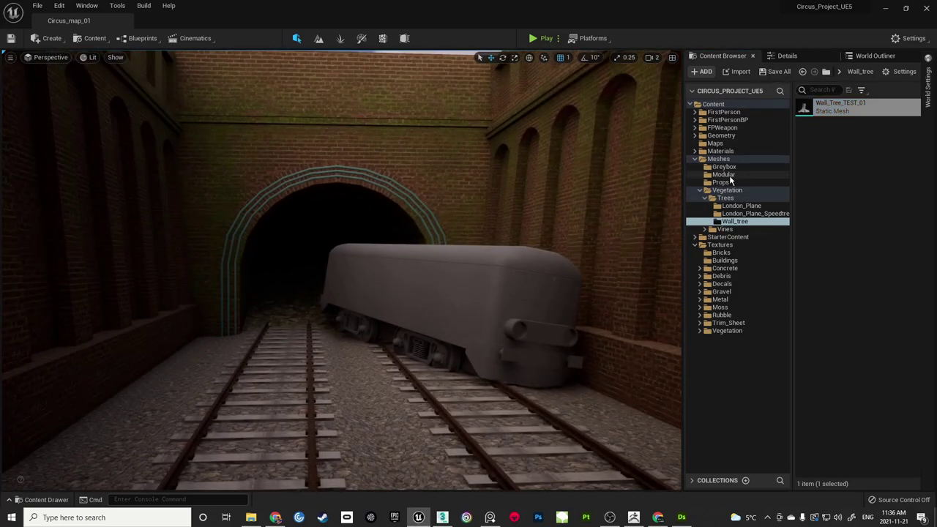
# Create a material named Wall_tree_Bark in the Materials folder and save it
pyautogui.click(720, 151)
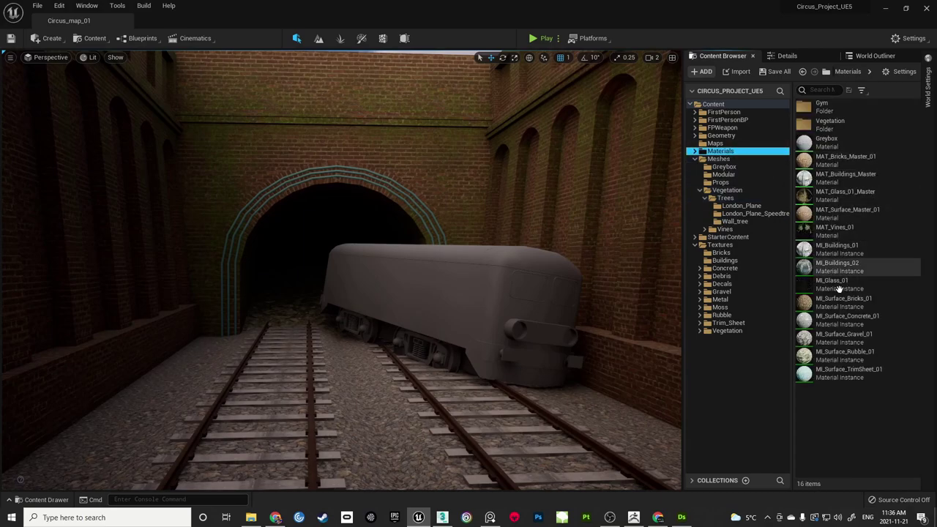
pyautogui.rightClick(830, 415)
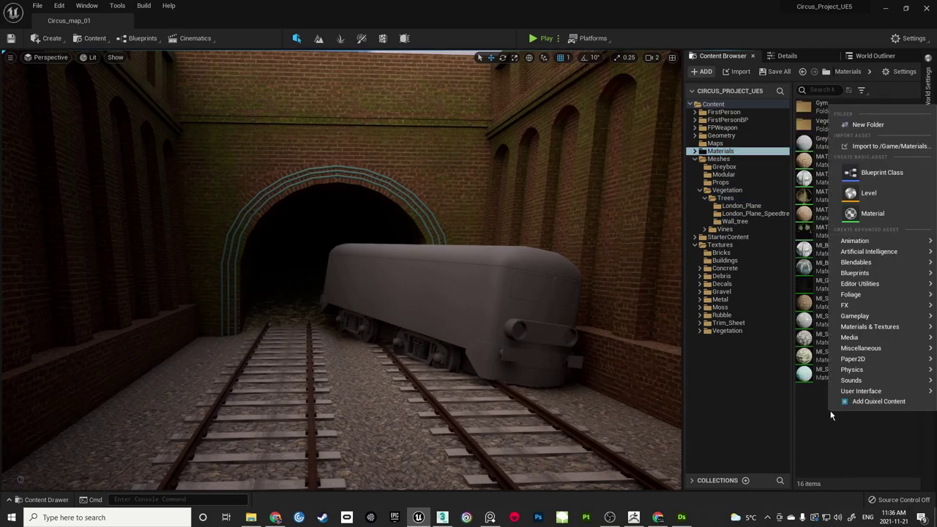
pyautogui.click(872, 214)
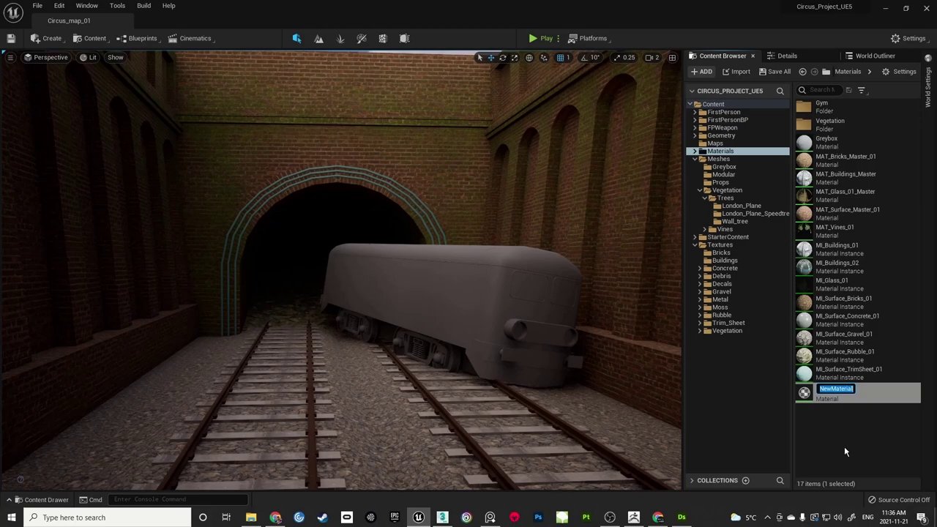
pyautogui.write('Wall_tree_Bark')
pyautogui.press('Return')
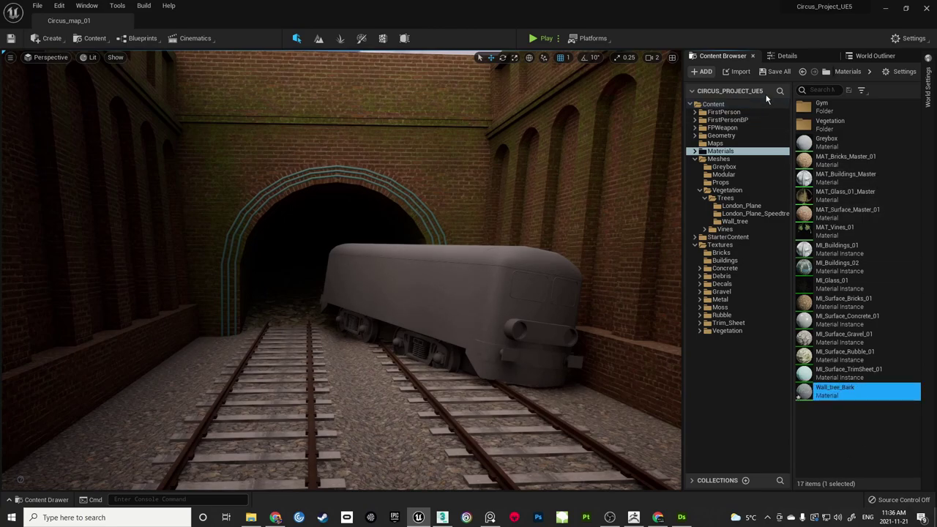
pyautogui.click(777, 71)
pyautogui.click(528, 366)
# Open the Wall_tree_Bark material for editing and dock its editor beside the Circus_map_01 level
pyautogui.doubleClick(835, 390)
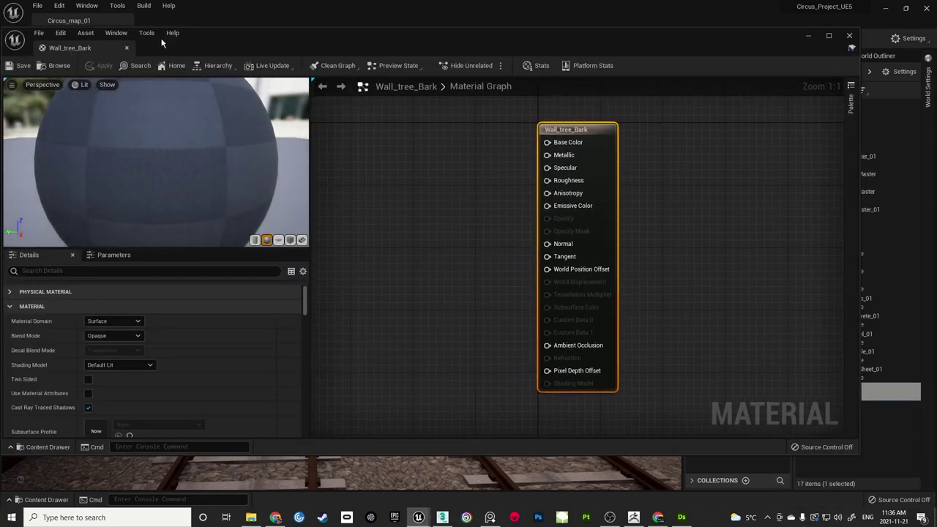
pyautogui.click(126, 48)
pyautogui.click(150, 24)
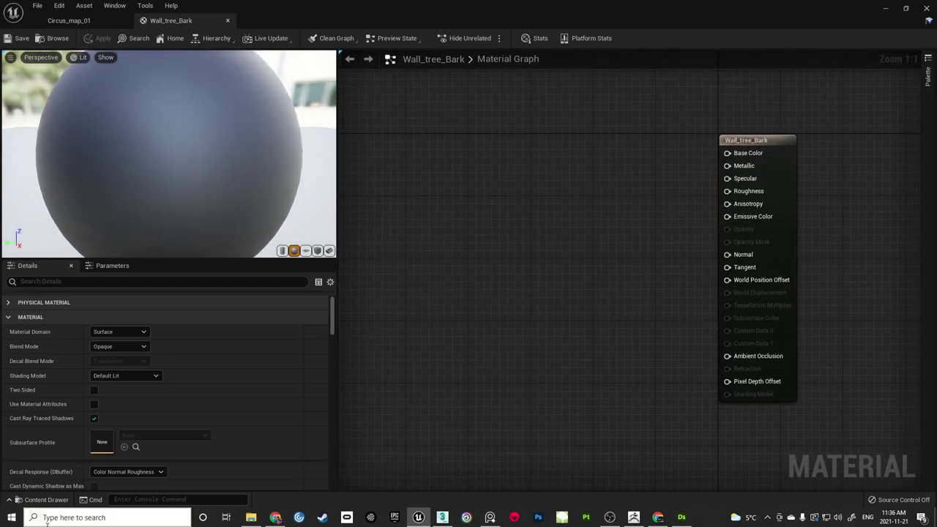
# Add the Tree_bark_01 ambientocclusion, basecolor, normal and roughness textures from the Textures folder to the material graph as texture samples
pyautogui.click(42, 500)
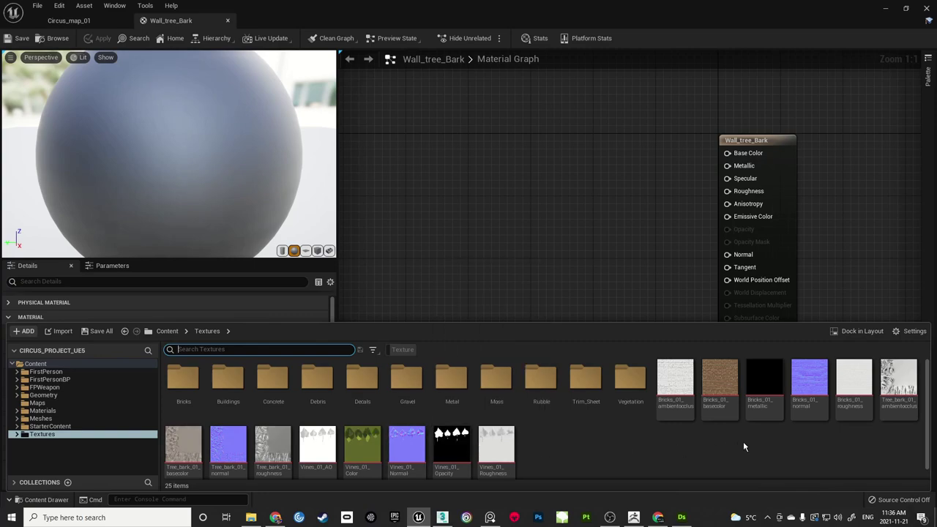
pyautogui.click(895, 395)
pyautogui.keyDown('ctrl'); pyautogui.click(190, 446); pyautogui.keyUp('ctrl')
pyautogui.keyDown('ctrl'); pyautogui.click(218, 452); pyautogui.keyUp('ctrl')
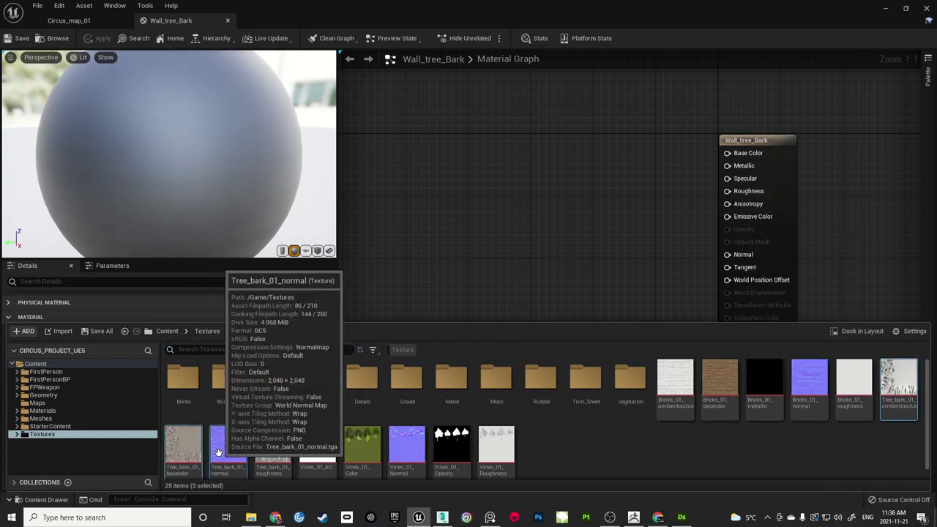
pyautogui.keyDown('ctrl'); pyautogui.click(269, 447); pyautogui.keyUp('ctrl')
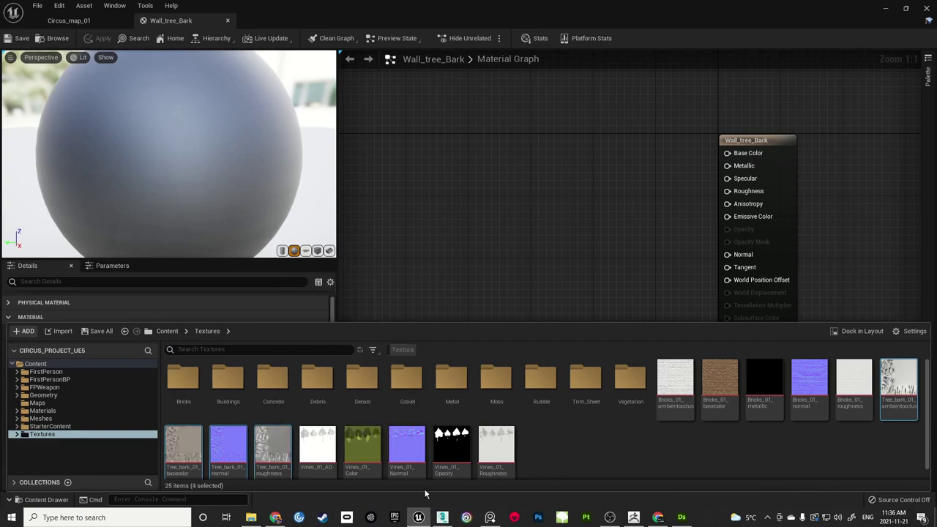
pyautogui.moveTo(272, 446); pyautogui.dragTo(511, 149)
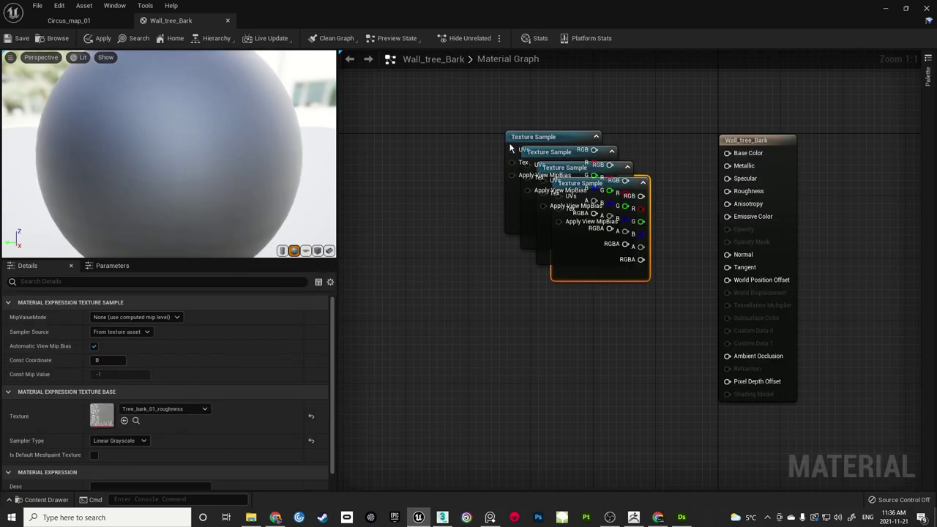
# Spread the four stacked texture sample nodes apart in the graph, placing base color above the normal, roughness and ambient occlusion samples
pyautogui.moveTo(578, 194); pyautogui.dragTo(498, 379)
pyautogui.moveTo(568, 167); pyautogui.dragTo(398, 89)
pyautogui.moveTo(544, 137); pyautogui.dragTo(626, 296)
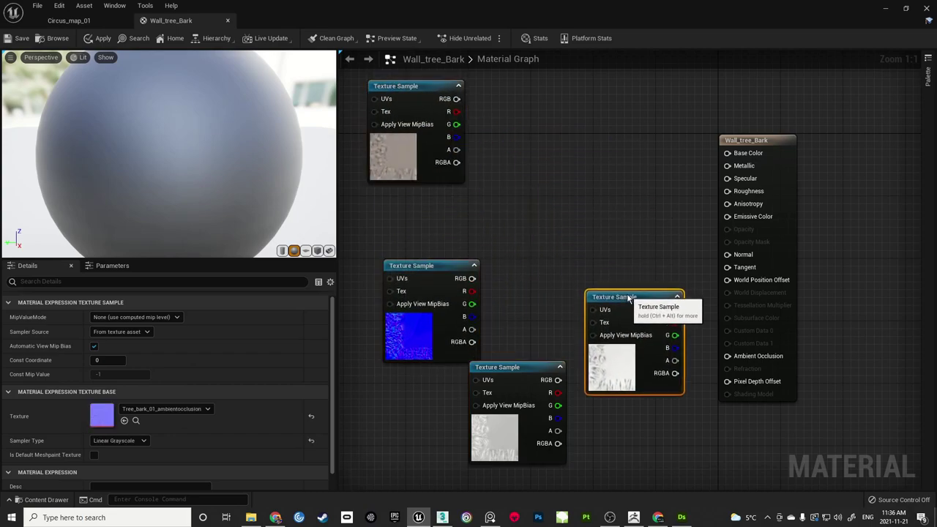
pyautogui.click(540, 159)
pyautogui.moveTo(540, 159); pyautogui.dragTo(536, 212, button='right')
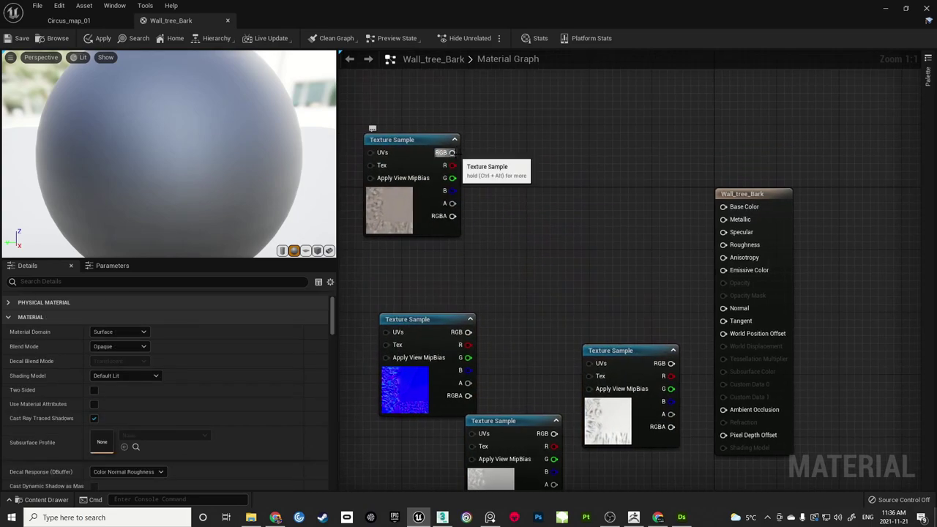
# Connect the base color texture sample's RGB output to the Base Color input of the Wall_tree_Bark node
pyautogui.click(408, 207)
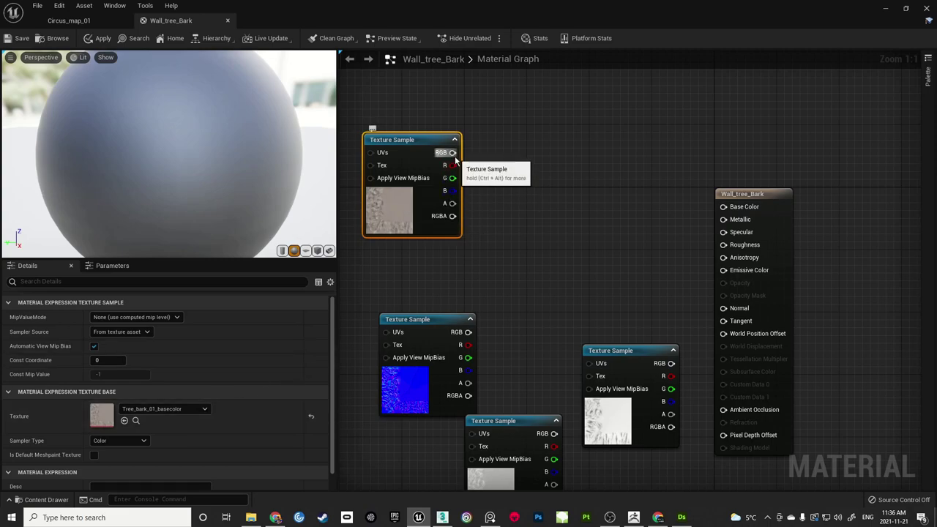
pyautogui.moveTo(453, 152); pyautogui.dragTo(724, 207)
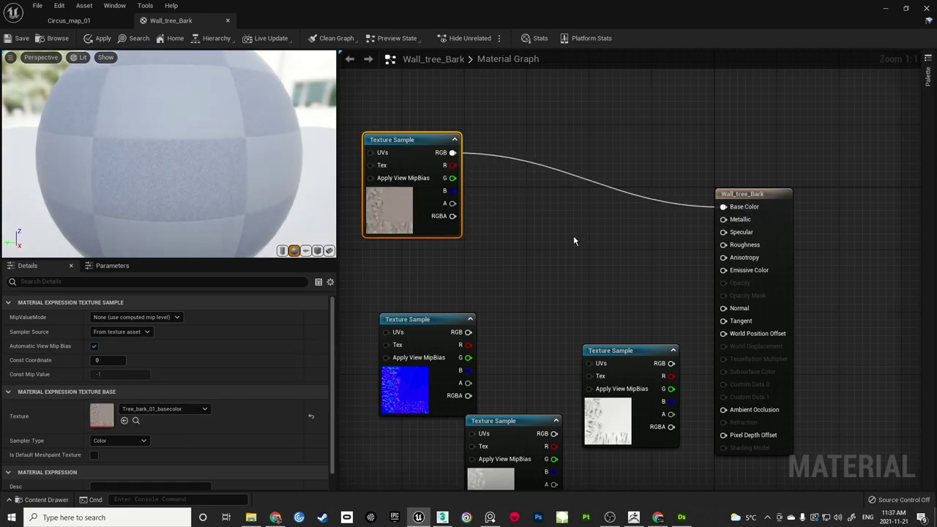
pyautogui.click(574, 236)
# Arrange the normal, ambient occlusion and roughness samples, and connect the roughness sample's RGB output to the material's Roughness input
pyautogui.moveTo(399, 326); pyautogui.dragTo(383, 342)
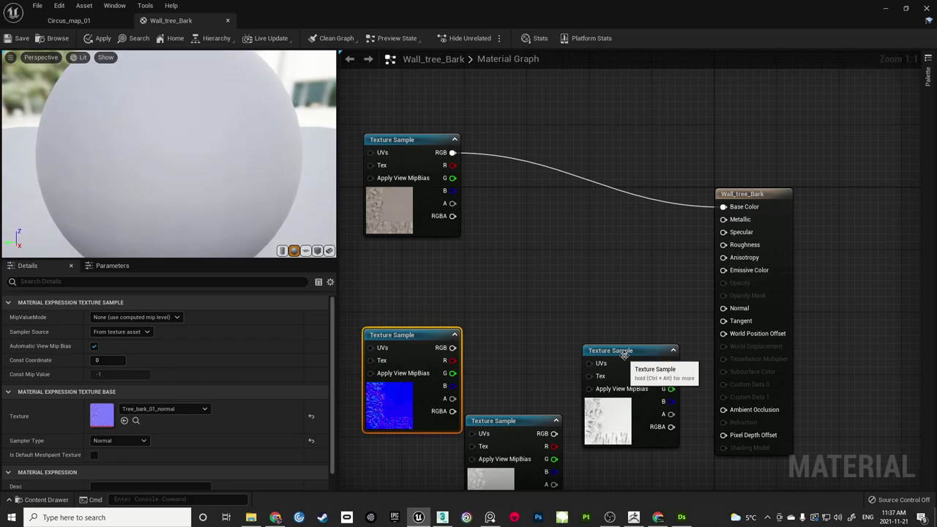
pyautogui.moveTo(634, 401); pyautogui.dragTo(562, 306)
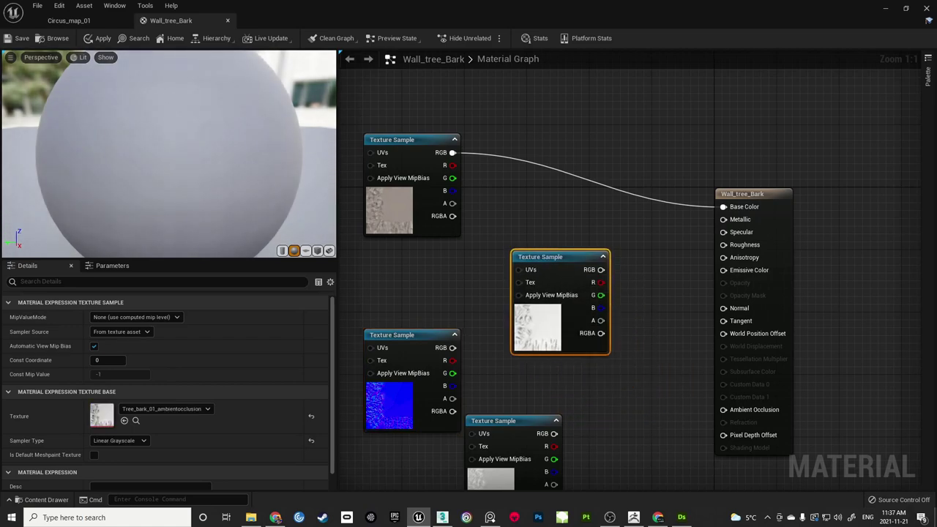
pyautogui.moveTo(562, 306); pyautogui.dragTo(579, 144, button='right')
pyautogui.moveTo(579, 144); pyautogui.dragTo(615, 307)
pyautogui.moveTo(529, 285); pyautogui.dragTo(565, 90)
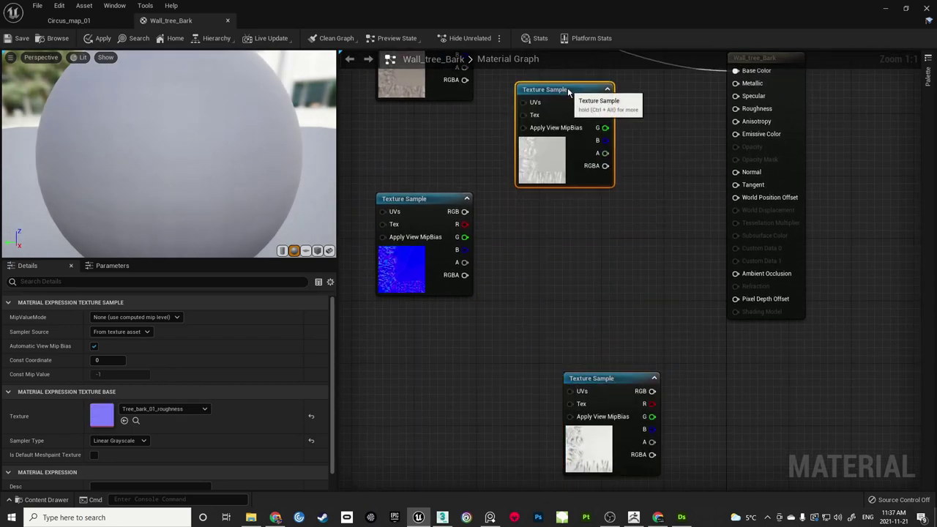
pyautogui.moveTo(565, 91); pyautogui.dragTo(540, 246, button='right')
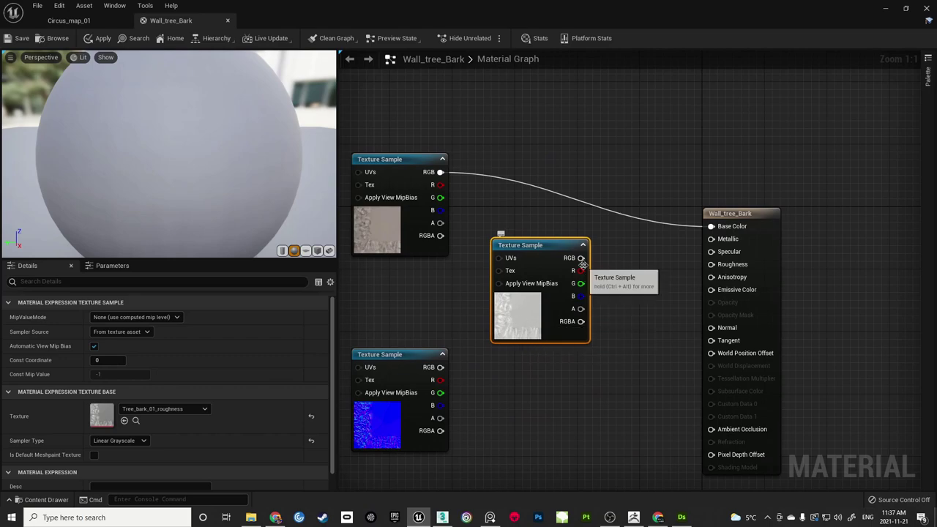
pyautogui.moveTo(581, 258); pyautogui.dragTo(712, 265)
# Place the normal sample below the roughness sample and connect its RGB output to the material's Normal input
pyautogui.click(471, 385)
pyautogui.moveTo(471, 385); pyautogui.dragTo(432, 328, button='right')
pyautogui.moveTo(391, 296); pyautogui.dragTo(598, 320)
pyautogui.moveTo(661, 274); pyautogui.dragTo(671, 271)
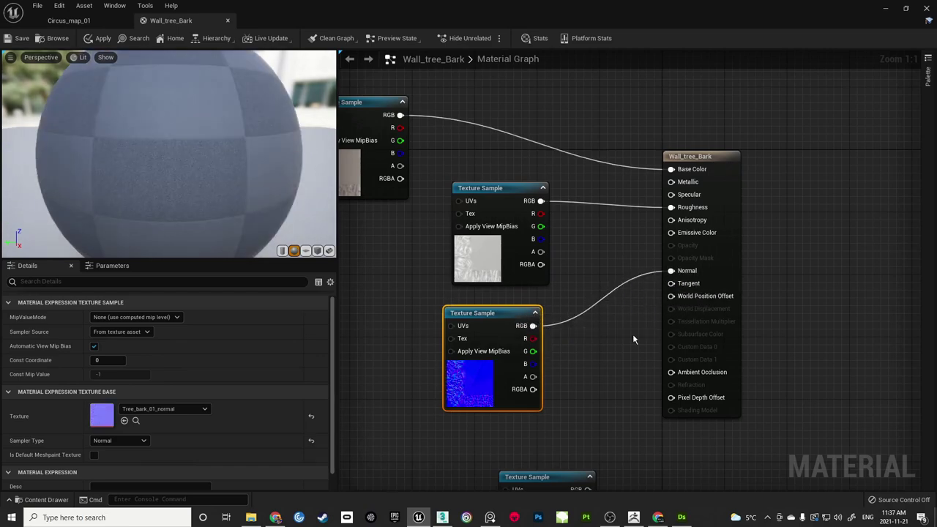
# Connect the ambient occlusion sample's RGB output to the Ambient Occlusion input and apply the material changes
pyautogui.click(610, 375)
pyautogui.moveTo(609, 375); pyautogui.dragTo(595, 301, button='right')
pyautogui.moveTo(534, 402); pyautogui.dragTo(656, 298)
pyautogui.click(636, 295)
pyautogui.moveTo(636, 294); pyautogui.dragTo(648, 450, button='right')
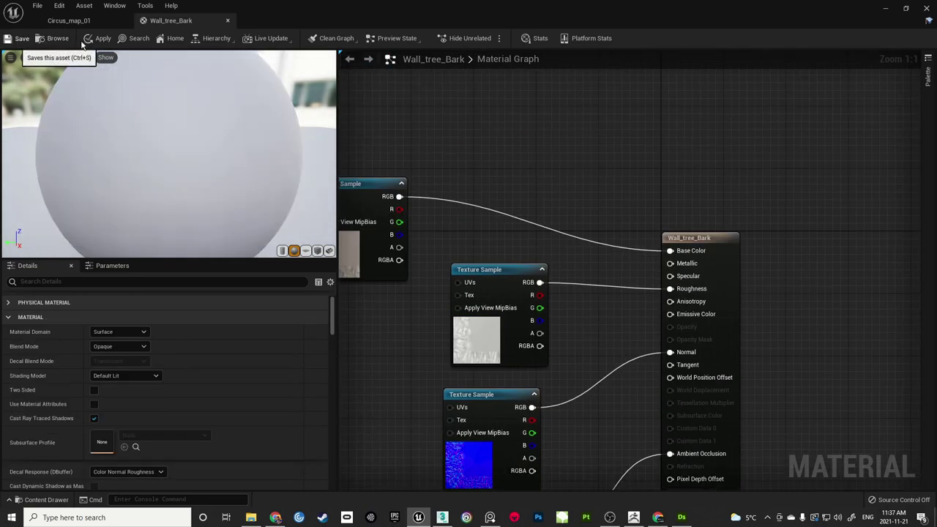
pyautogui.click(103, 38)
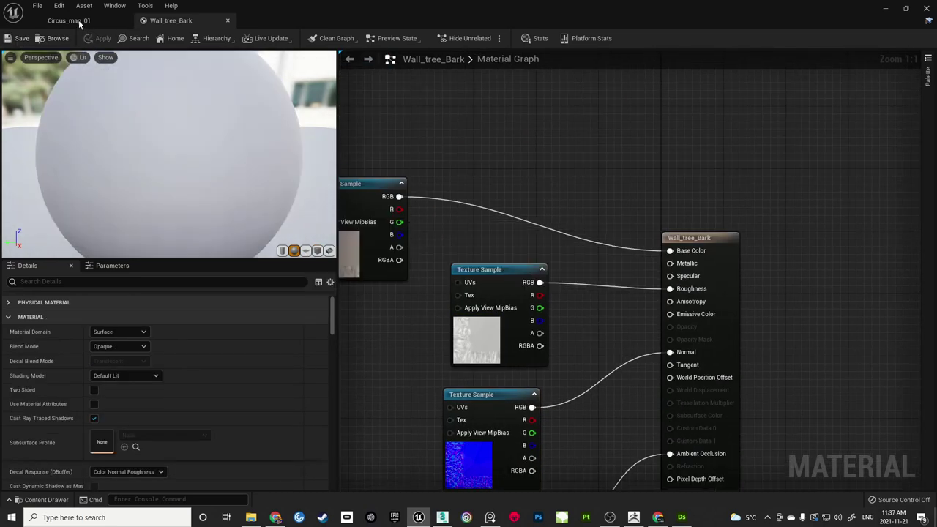
pyautogui.moveTo(212, 164); pyautogui.dragTo(204, 177)
pyautogui.click(306, 250)
# Open the Wall_Tree_TEST_01 static mesh from the Trees/Wall_tree folder and frame the trunk close up
pyautogui.click(62, 24)
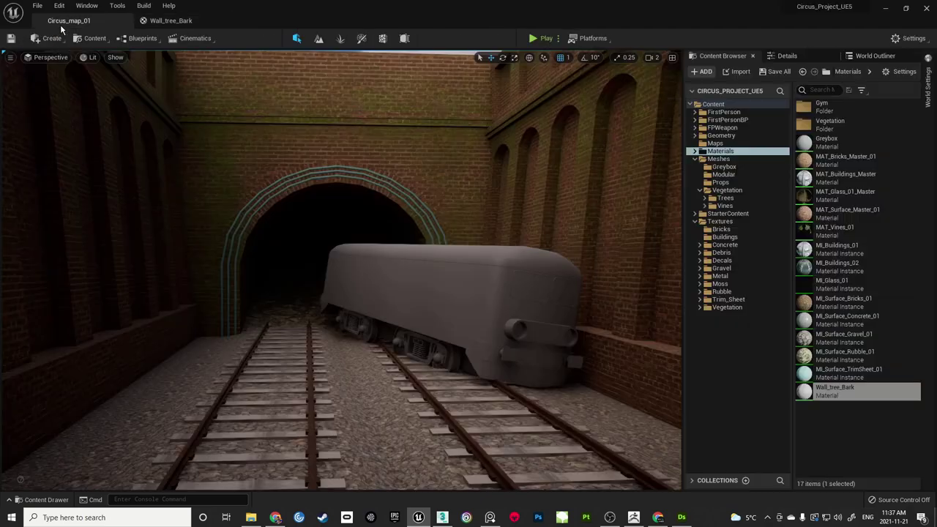
pyautogui.moveTo(469, 285); pyautogui.dragTo(534, 360, button='right')
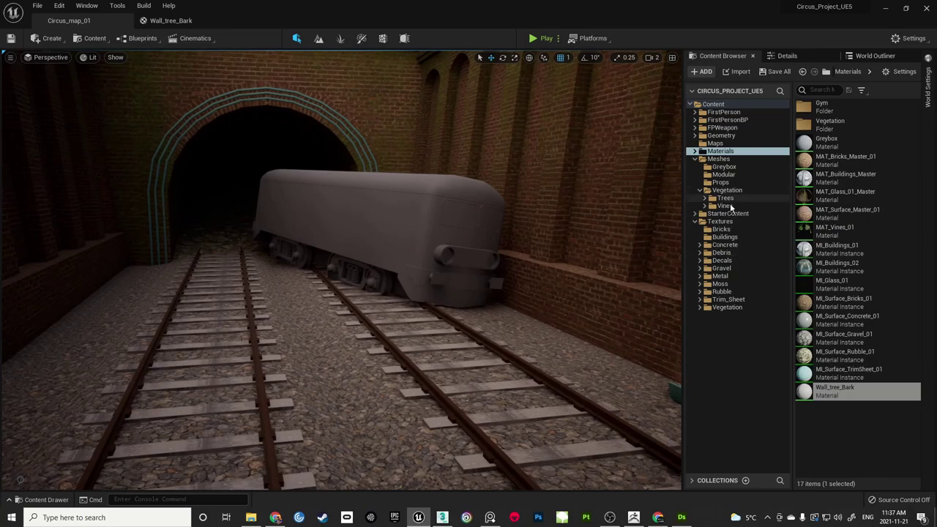
pyautogui.click(725, 198)
pyautogui.doubleClick(807, 145)
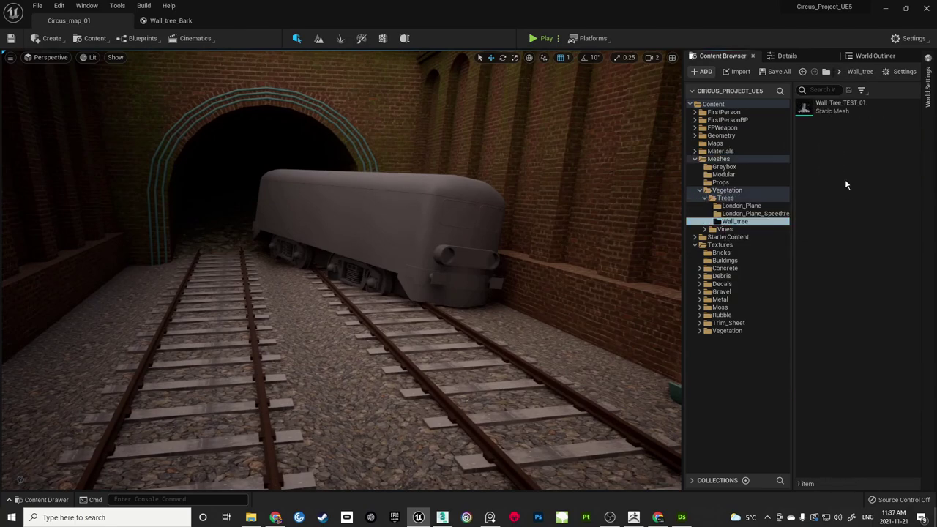
pyautogui.doubleClick(836, 105)
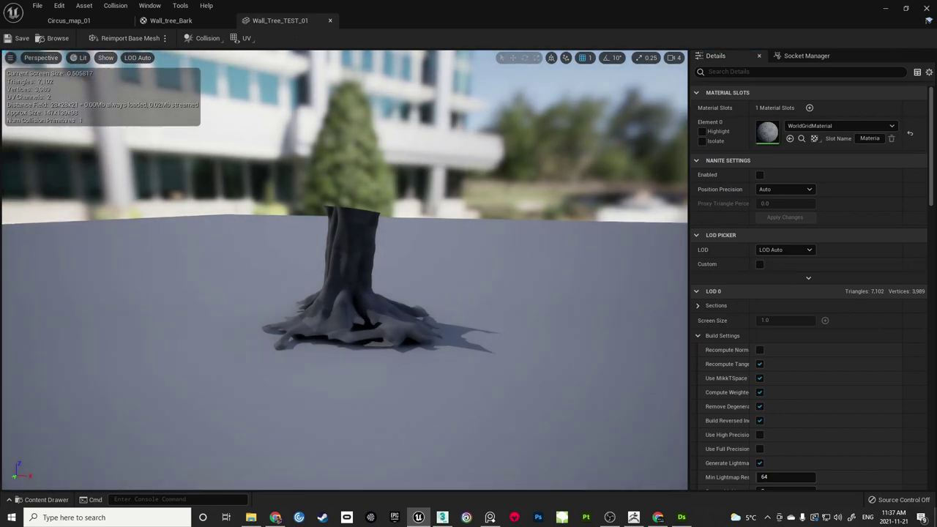
pyautogui.keyDown('alt'); pyautogui.moveTo(467, 270); pyautogui.dragTo(489, 281, button='right'); pyautogui.keyUp('alt')
pyautogui.keyDown('alt'); pyautogui.moveTo(489, 281); pyautogui.dragTo(637, 278); pyautogui.keyUp('alt')
pyautogui.moveTo(344, 275); pyautogui.dragTo(293, 277)
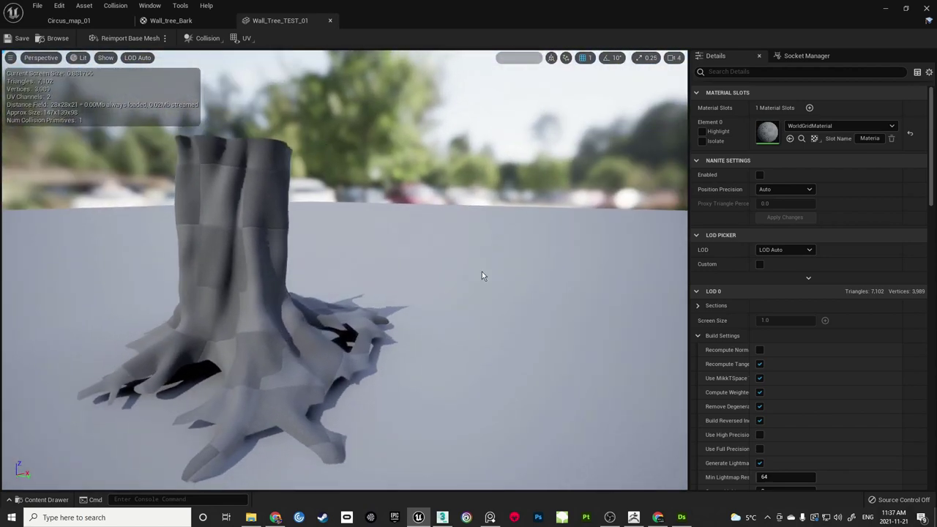
# Assign the Wall_tree_Bark material to Element 0 of Wall_Tree_TEST_01 and save the mesh
pyautogui.click(816, 129)
pyautogui.write('wall')
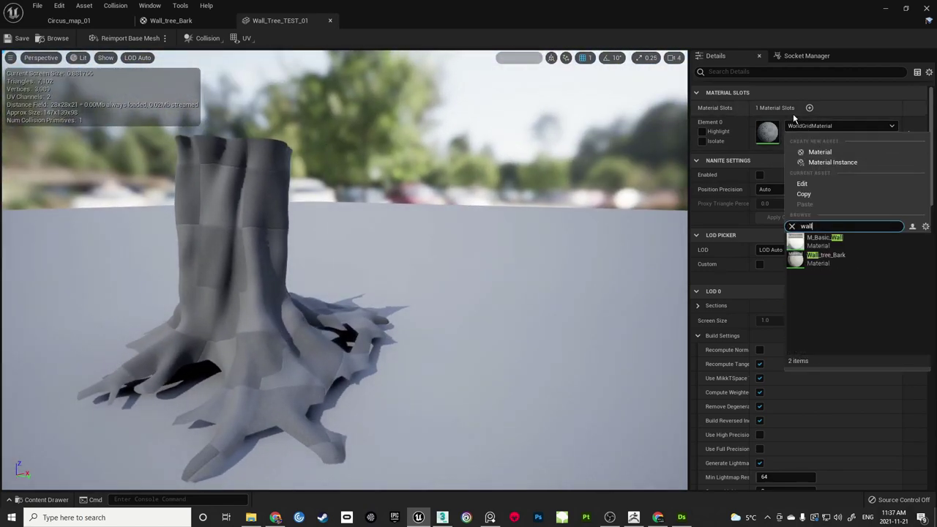
pyautogui.click(826, 258)
pyautogui.moveTo(232, 281); pyautogui.dragTo(21, 289)
pyautogui.moveTo(278, 264); pyautogui.dragTo(313, 279)
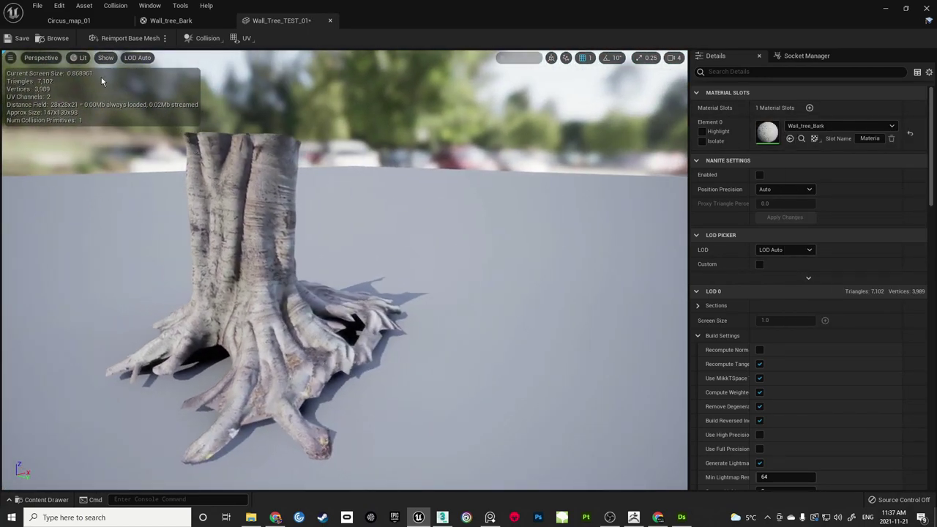
pyautogui.click(22, 40)
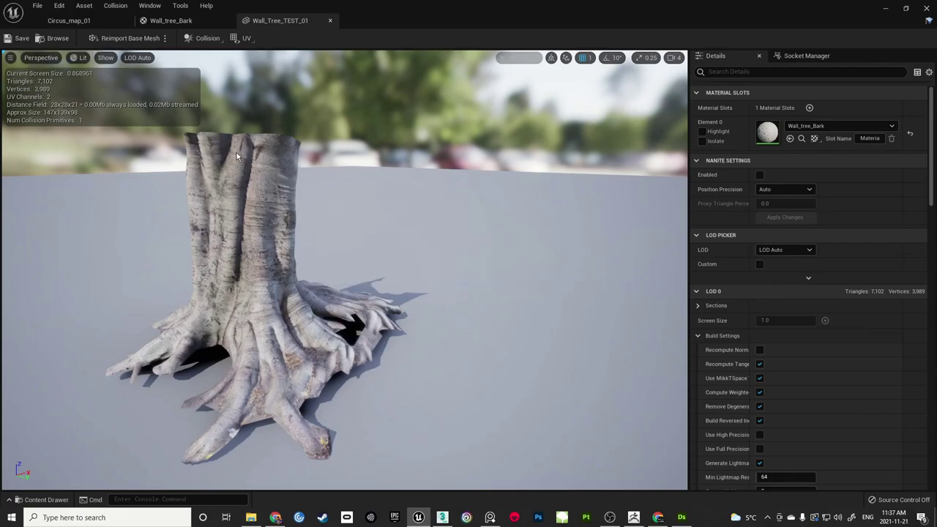
# Place Wall_Tree_TEST_01 in the Circus_map_01 level on the gravel between the railway tracks and inspect it up close
pyautogui.click(109, 21)
pyautogui.moveTo(341, 269)
pyautogui.mouseDown(button='right')
pyautogui.moveTo(340, 344)
pyautogui.moveTo(340, 269)
pyautogui.moveTo(355, 278)
pyautogui.mouseUp(button='right')
pyautogui.moveTo(804, 106); pyautogui.dragTo(412, 331)
pyautogui.press('w')
pyautogui.moveTo(412, 331); pyautogui.dragTo(482, 339, button='right')
pyautogui.press('w')
pyautogui.press('a')
pyautogui.press('d')
pyautogui.press('w')
pyautogui.press('s')
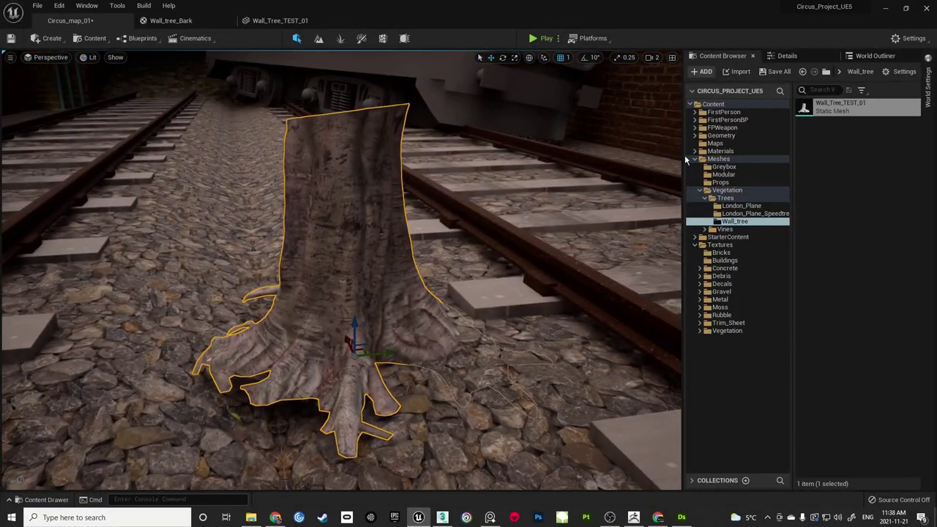
# Lower the viewport camera speed to 1 and back away to judge the stump's scale against the tracks and train
pyautogui.click(654, 58)
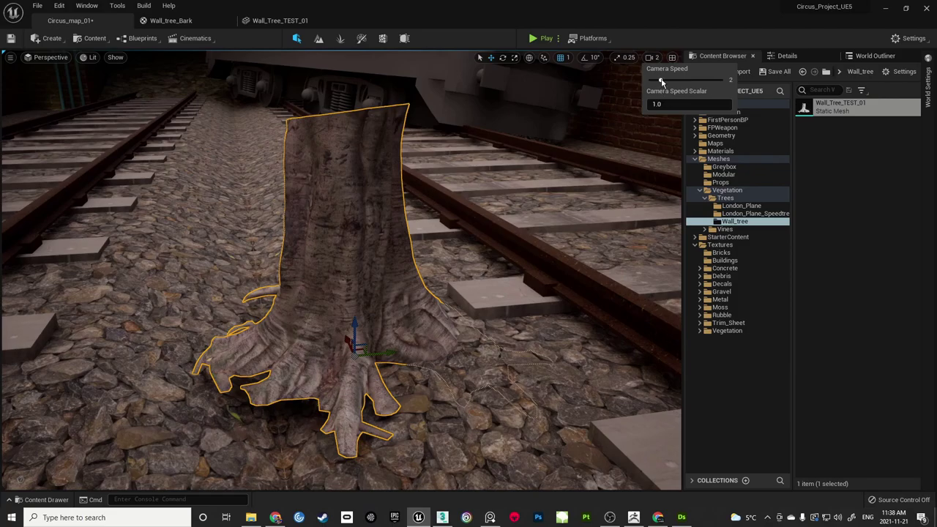
pyautogui.moveTo(604, 148)
pyautogui.mouseDown(button='right')
pyautogui.moveTo(659, 143)
pyautogui.moveTo(637, 242)
pyautogui.moveTo(644, 88)
pyautogui.moveTo(622, 176)
pyautogui.moveTo(605, 147)
pyautogui.mouseUp(button='right')
pyautogui.press('s')
pyautogui.press('w')
pyautogui.press('s')
pyautogui.moveTo(510, 221); pyautogui.dragTo(509, 221, button='right')
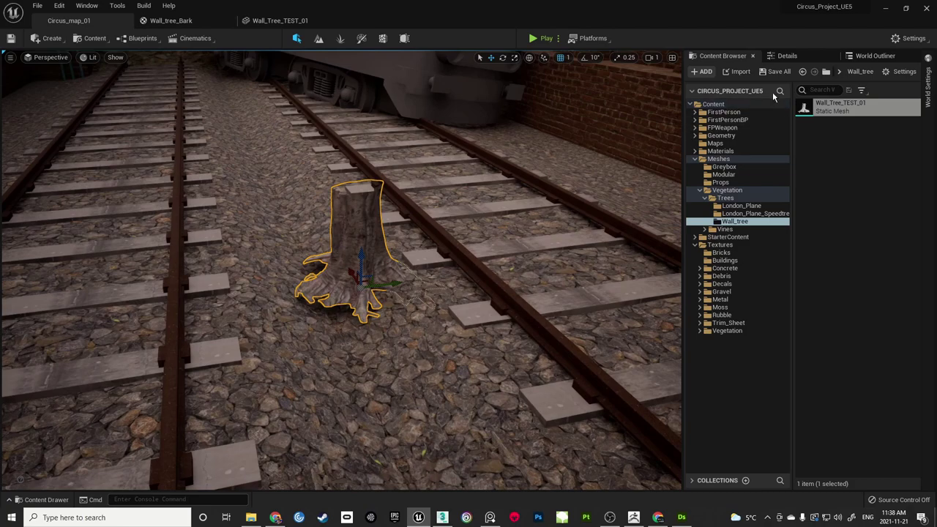
# Switch to 3ds Max and start importing a file into the Tree_Mesh_Source_01 scene
pyautogui.click(442, 517)
pyautogui.scroll(-6, 427, 206)
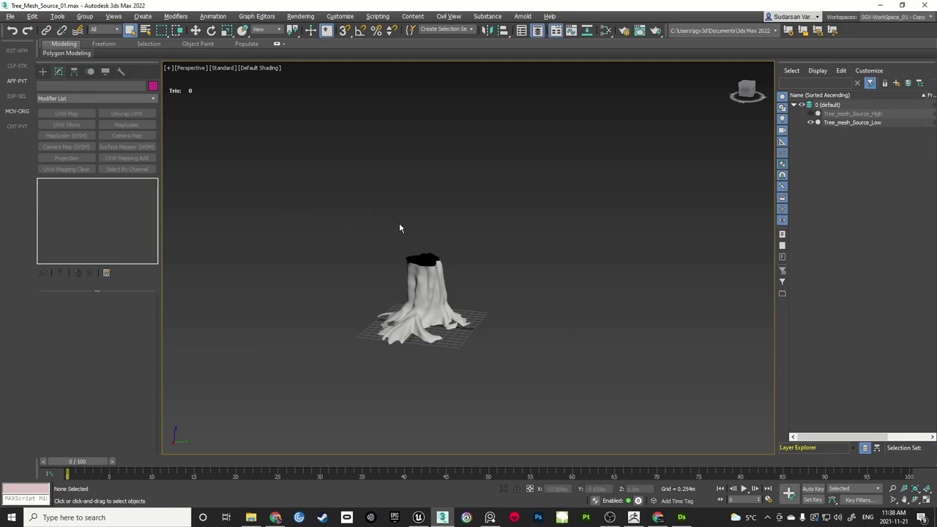
pyautogui.click(10, 16)
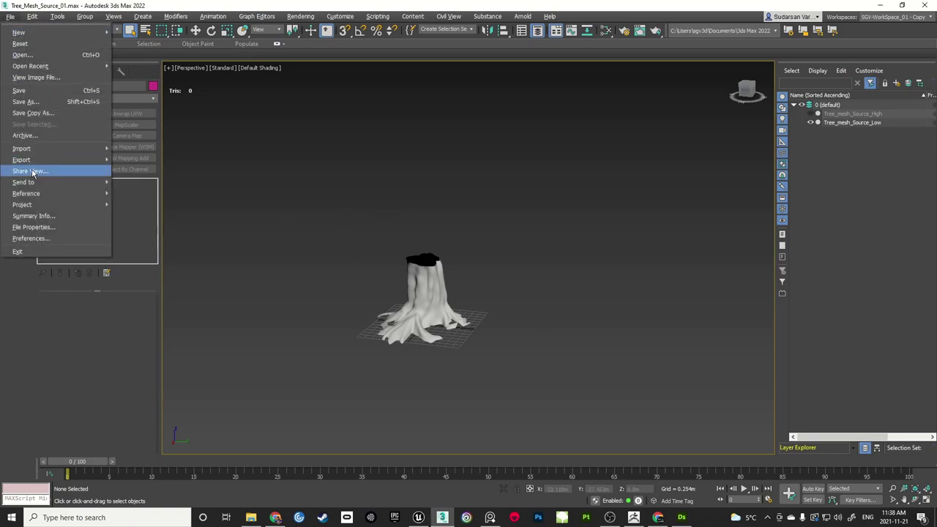
pyautogui.moveTo(44, 149)
pyautogui.click(134, 150)
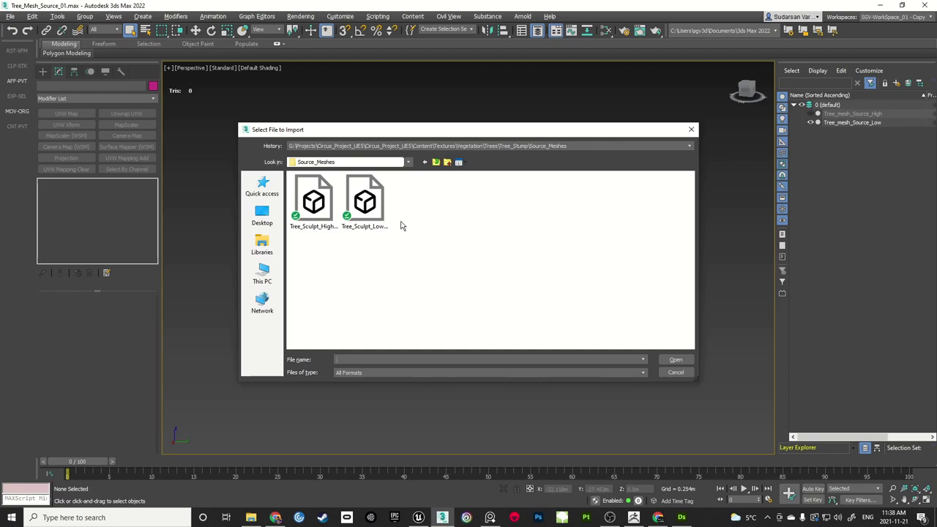
# Import 5_6_scaleman.FBX from the character-reference-sizes-v3 folder inside Circus_Station_REFERENCES
pyautogui.click(437, 163)
pyautogui.click(437, 163)
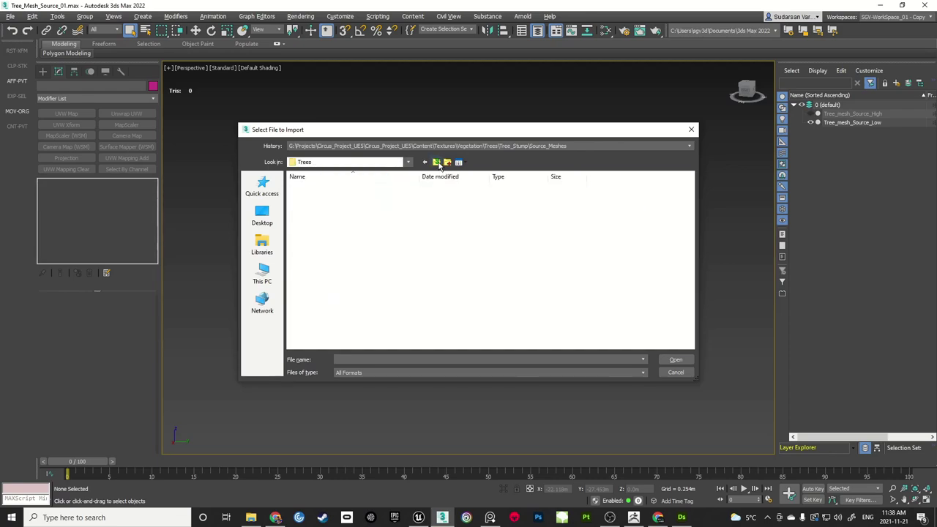
pyautogui.click(438, 163)
pyautogui.click(437, 163)
pyautogui.click(437, 163)
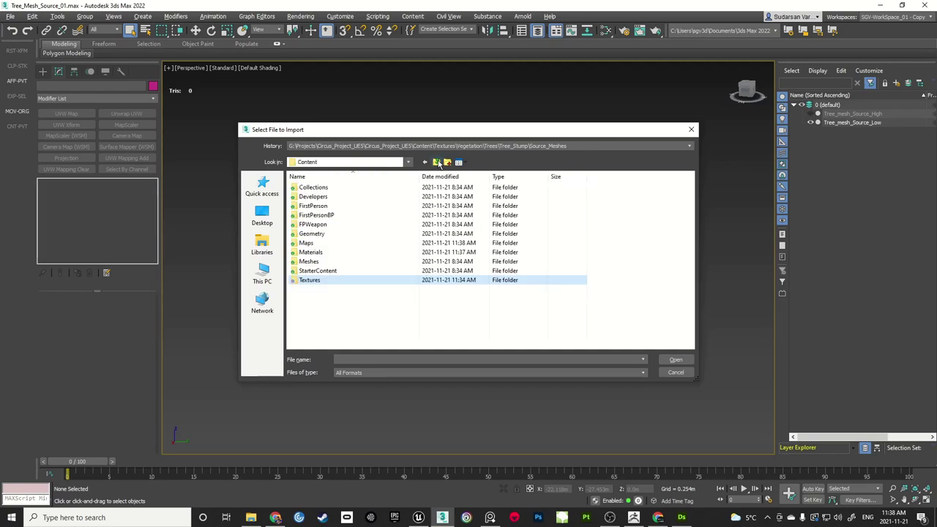
pyautogui.click(437, 162)
pyautogui.click(437, 163)
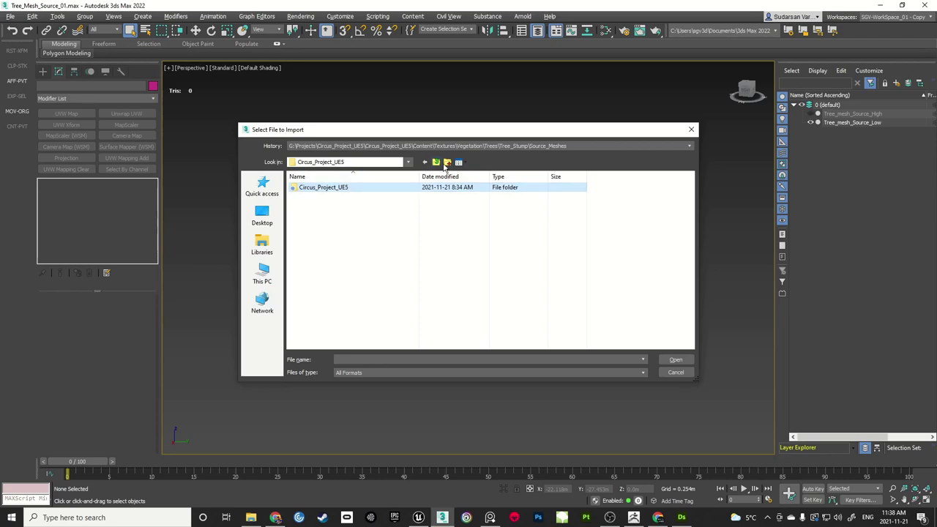
pyautogui.click(445, 163)
pyautogui.doubleClick(345, 215)
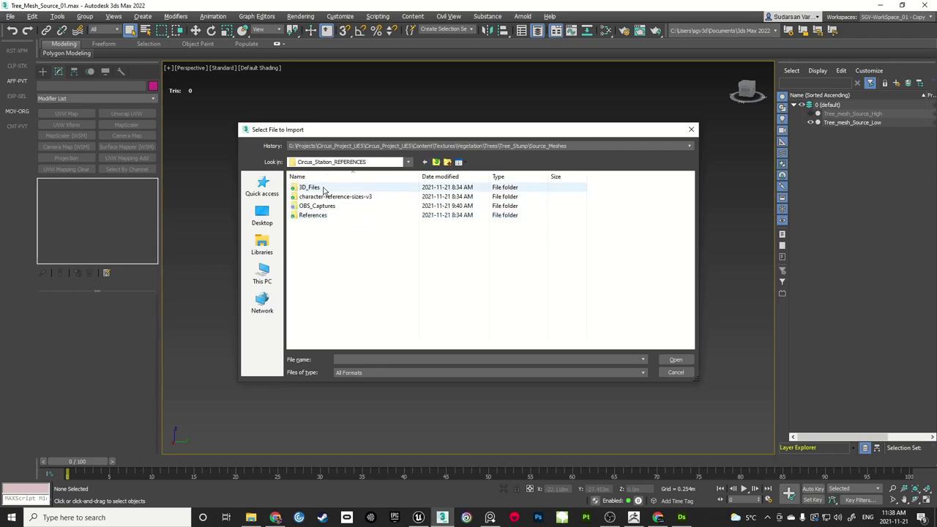
pyautogui.doubleClick(325, 197)
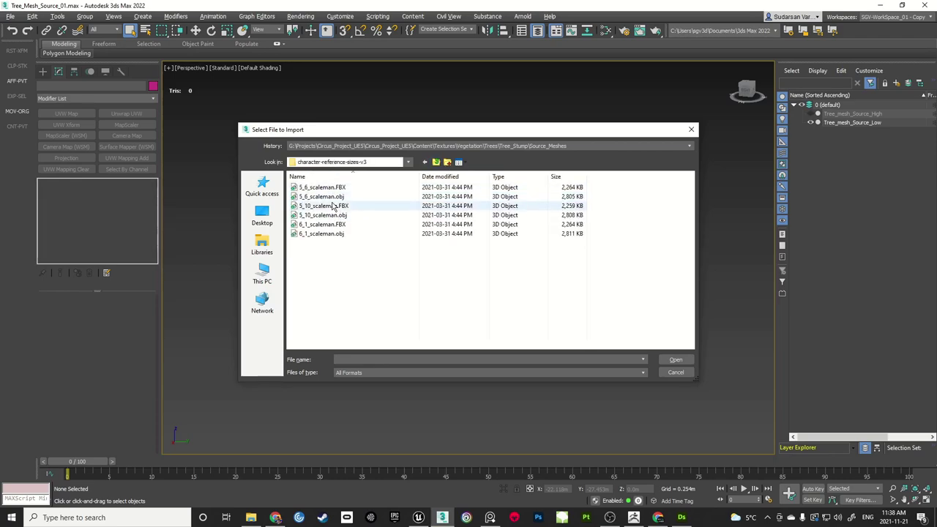
pyautogui.click(334, 188)
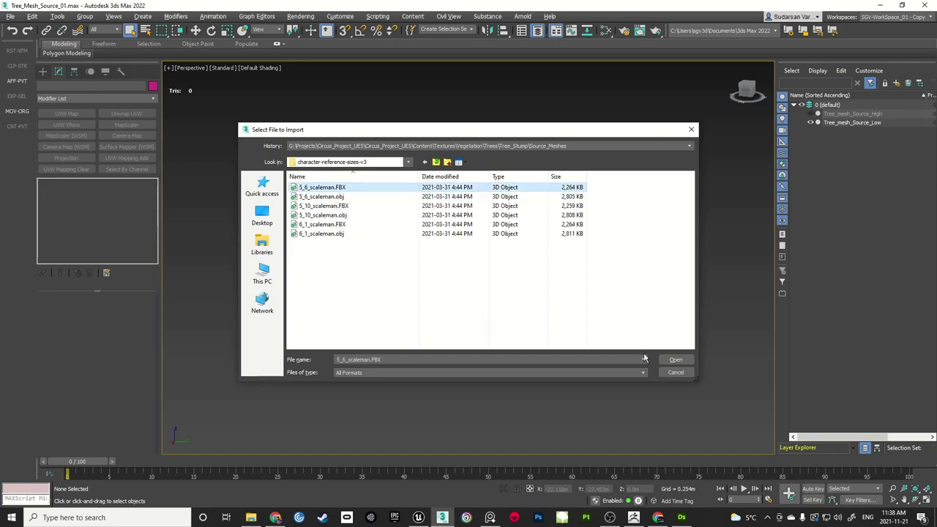
pyautogui.click(673, 359)
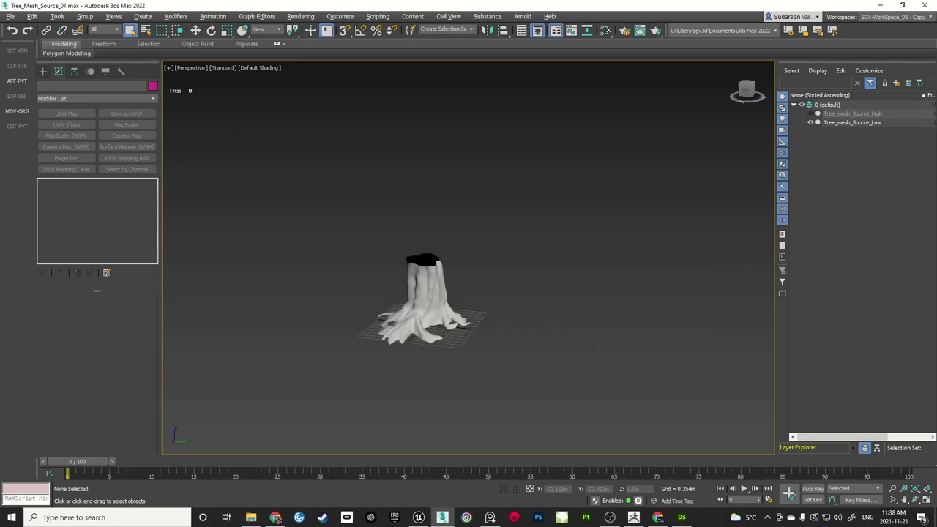
# Move the imported human scale figure about 2 m along X to stand beside the tree trunk, and compare their sizes
pyautogui.press('z')
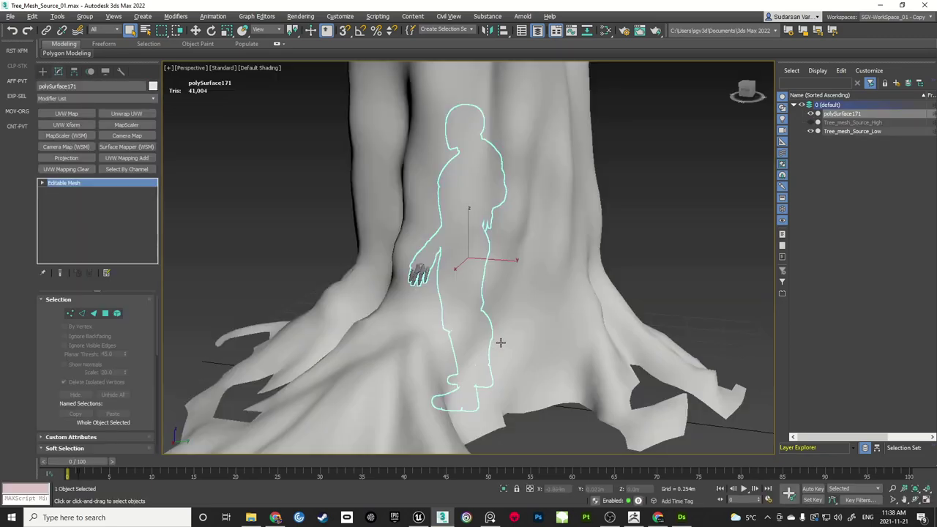
pyautogui.scroll(-4, 508, 254)
pyautogui.scroll(-6, 508, 254)
pyautogui.keyDown('alt'); pyautogui.moveTo(466, 249); pyautogui.dragTo(549, 266, button='middle'); pyautogui.keyUp('alt')
pyautogui.scroll(4, 541, 258)
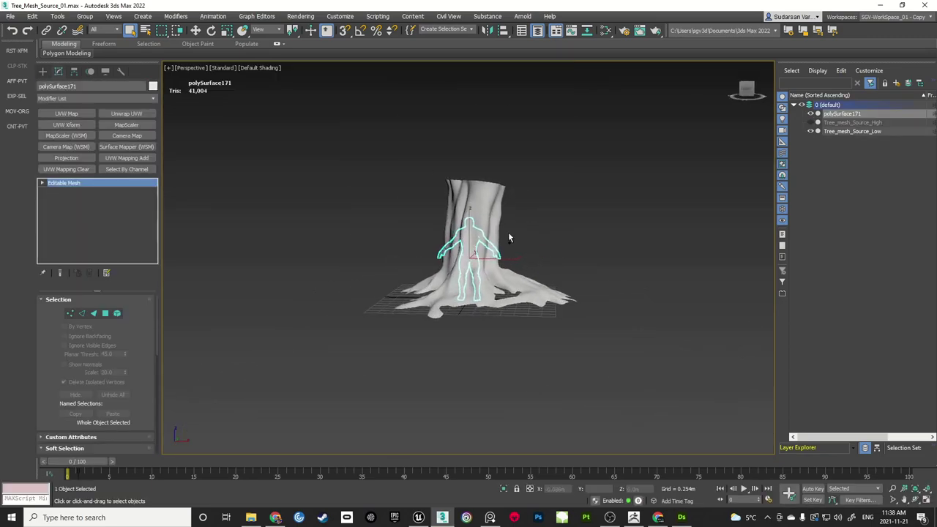
pyautogui.keyDown('alt'); pyautogui.moveTo(508, 239); pyautogui.dragTo(502, 260, button='middle'); pyautogui.keyUp('alt')
pyautogui.press('w')
pyautogui.moveTo(498, 258); pyautogui.dragTo(418, 260)
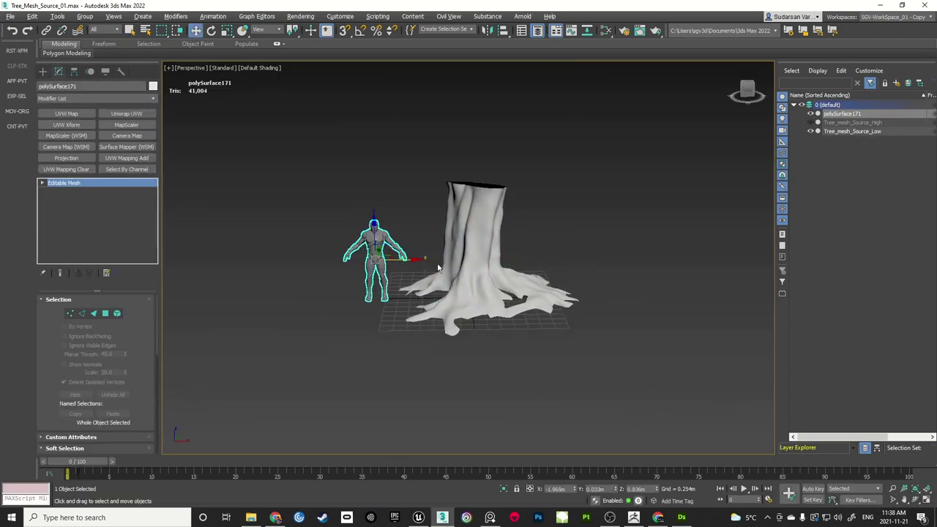
pyautogui.click(431, 261)
pyautogui.scroll(3, 432, 261)
pyautogui.keyDown('alt'); pyautogui.moveTo(431, 261); pyautogui.dragTo(445, 243, button='middle'); pyautogui.keyUp('alt')
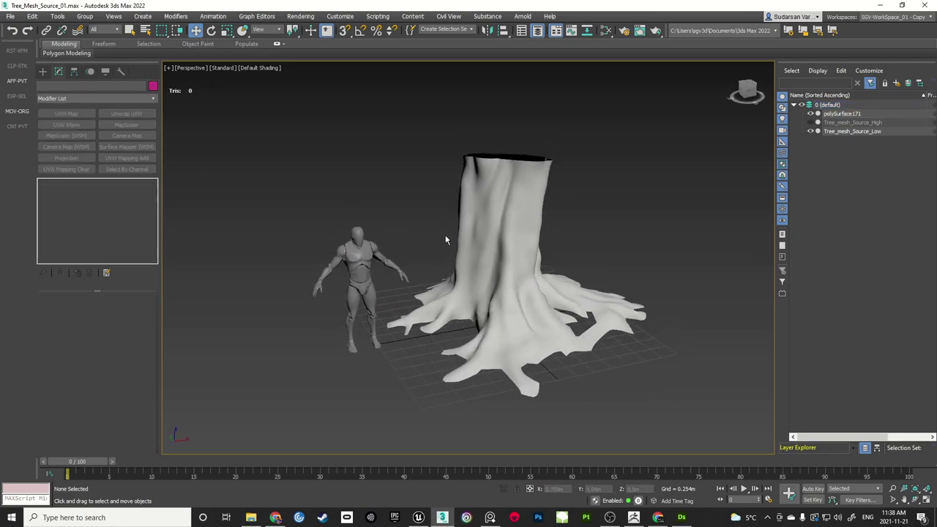
pyautogui.scroll(-3, 461, 284)
pyautogui.keyDown('alt'); pyautogui.moveTo(492, 284); pyautogui.dragTo(461, 284, button='middle'); pyautogui.keyUp('alt')
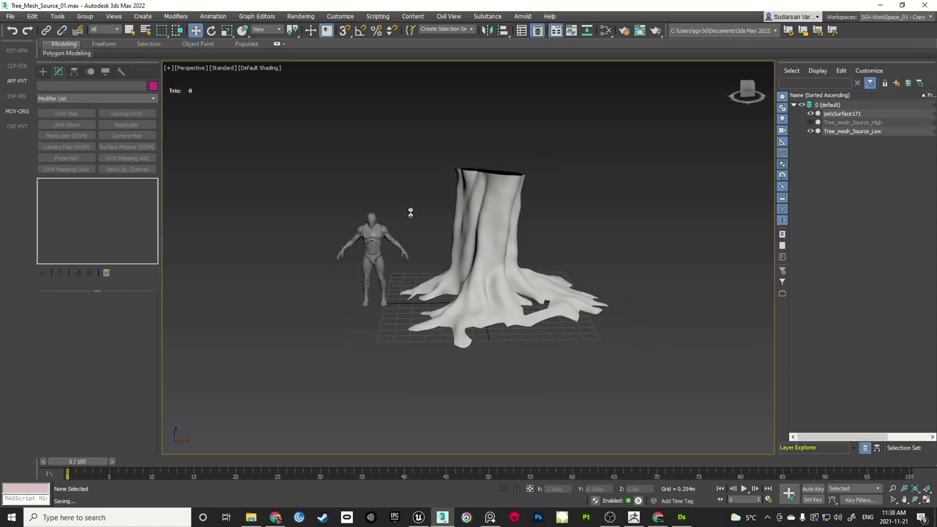
# Open the Units Setup to review the scene's units, and close it without changes
pyautogui.moveTo(415, 214)
pyautogui.keyDown('alt'); pyautogui.mouseDown(button='middle')
pyautogui.moveTo(414, 206)
pyautogui.moveTo(422, 209)
pyautogui.mouseUp(button='middle'); pyautogui.keyUp('alt')
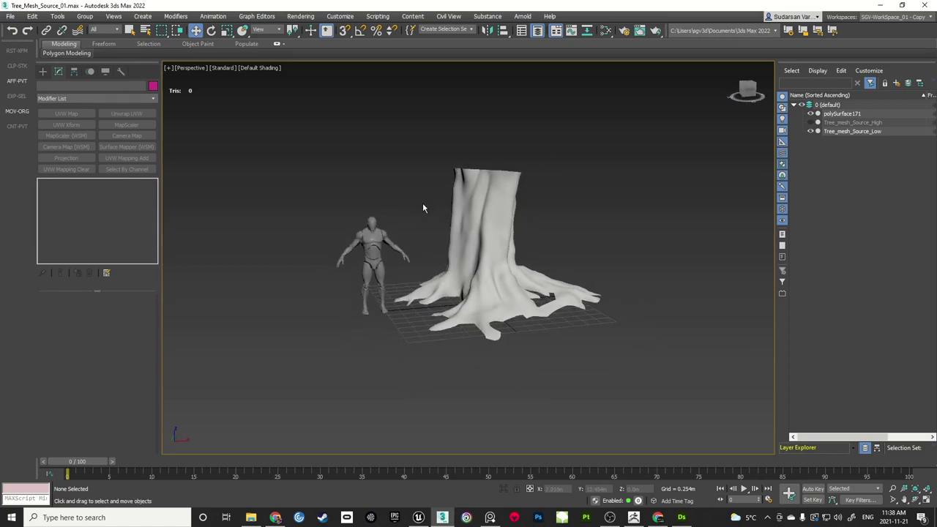
pyautogui.click(379, 17)
pyautogui.moveTo(341, 16)
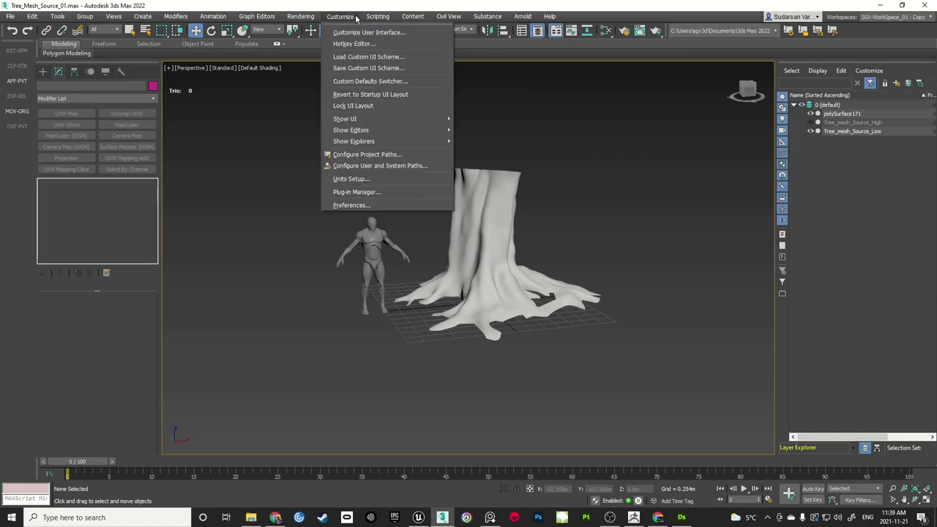
pyautogui.click(351, 179)
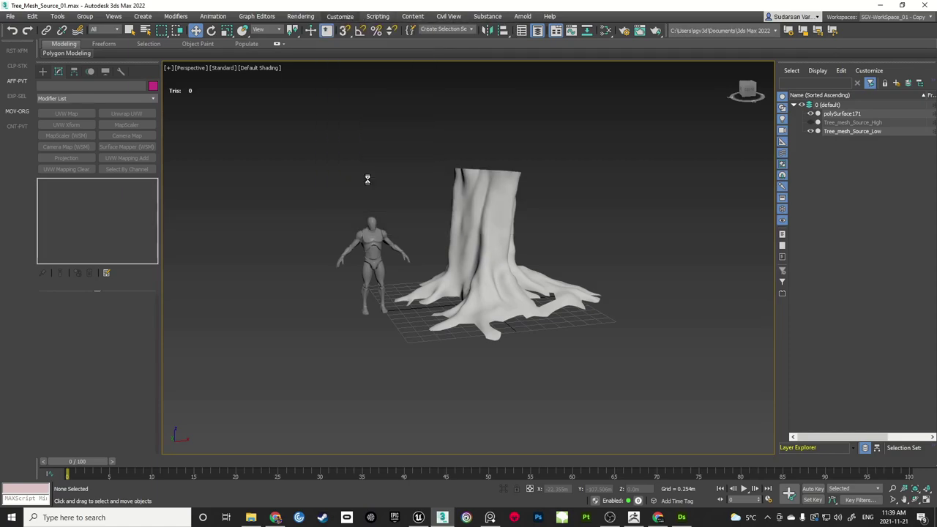
pyautogui.click(542, 160)
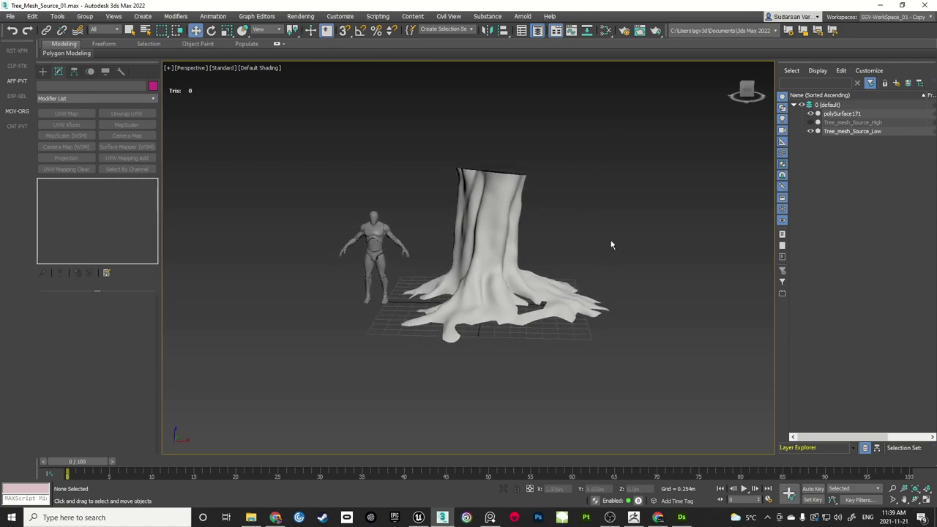
# Delete the human scale figure and import 5_6_scaleman.obj in its place, keeping the default OBJ import options
pyautogui.click(375, 246)
pyautogui.press('Delete')
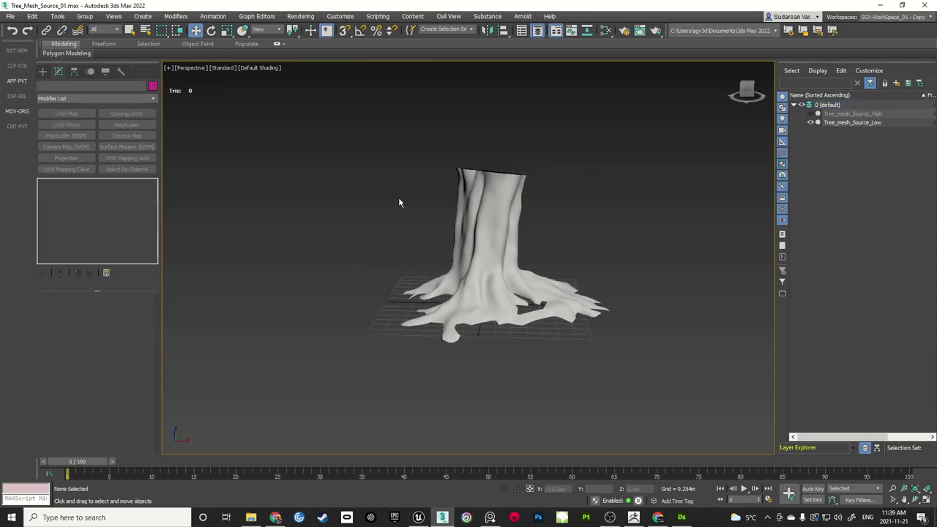
pyautogui.click(11, 16)
pyautogui.moveTo(38, 150)
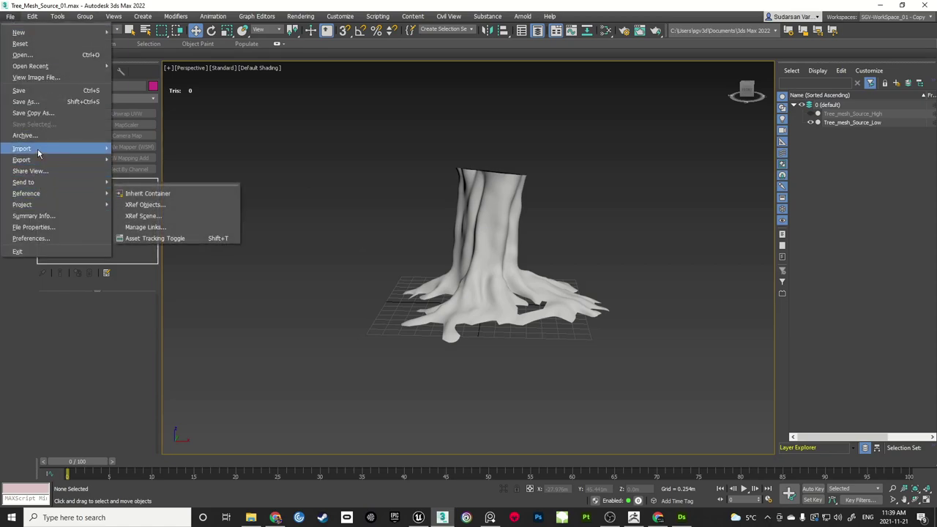
pyautogui.click(148, 149)
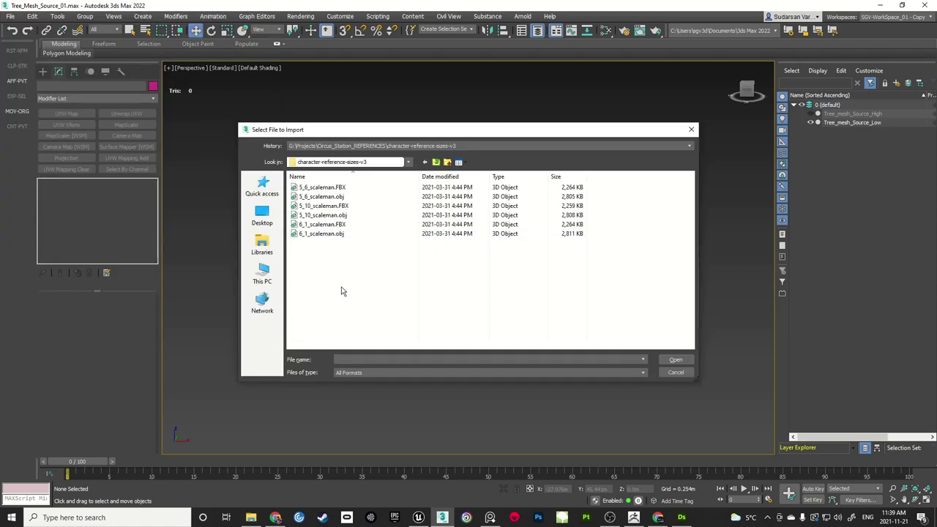
pyautogui.click(334, 197)
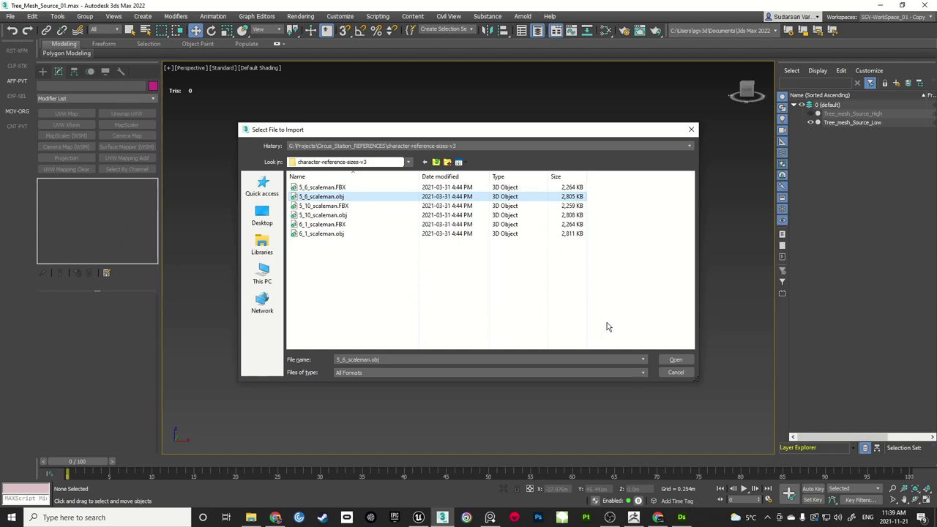
pyautogui.click(675, 360)
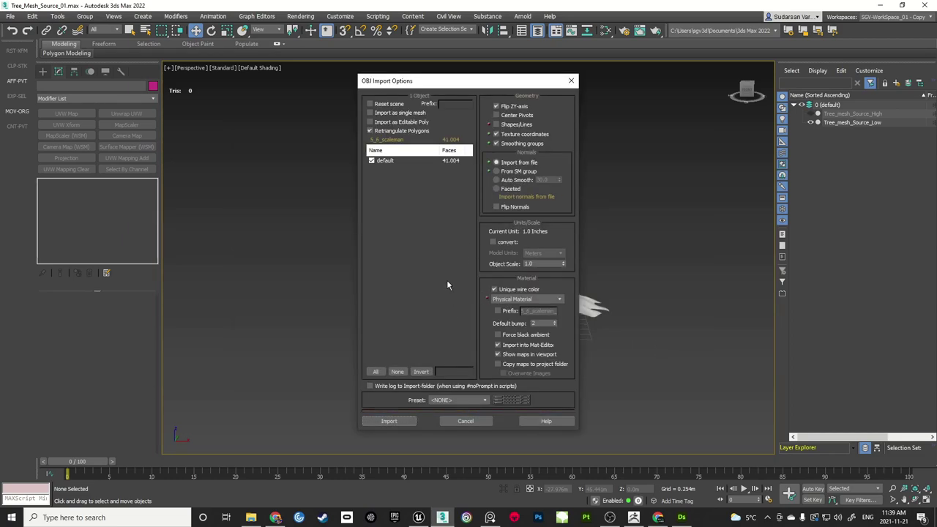
pyautogui.click(389, 422)
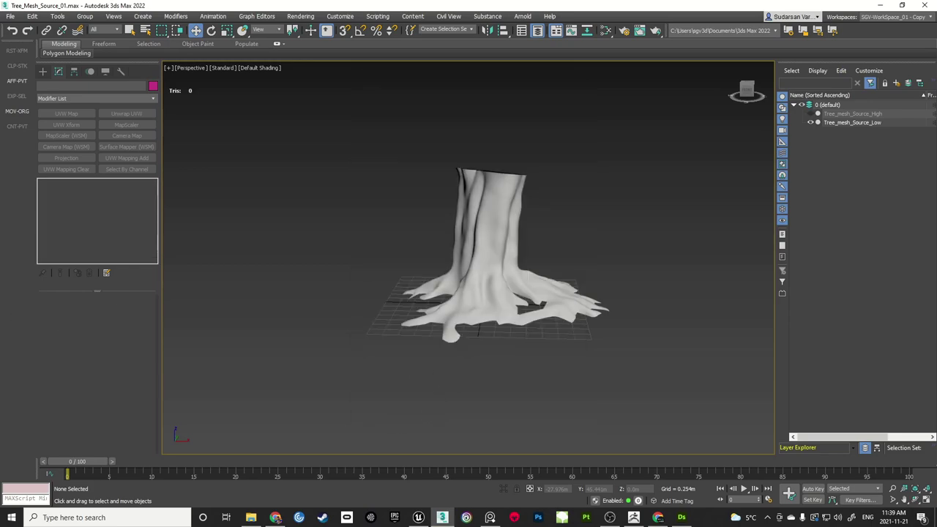
pyautogui.click(468, 351)
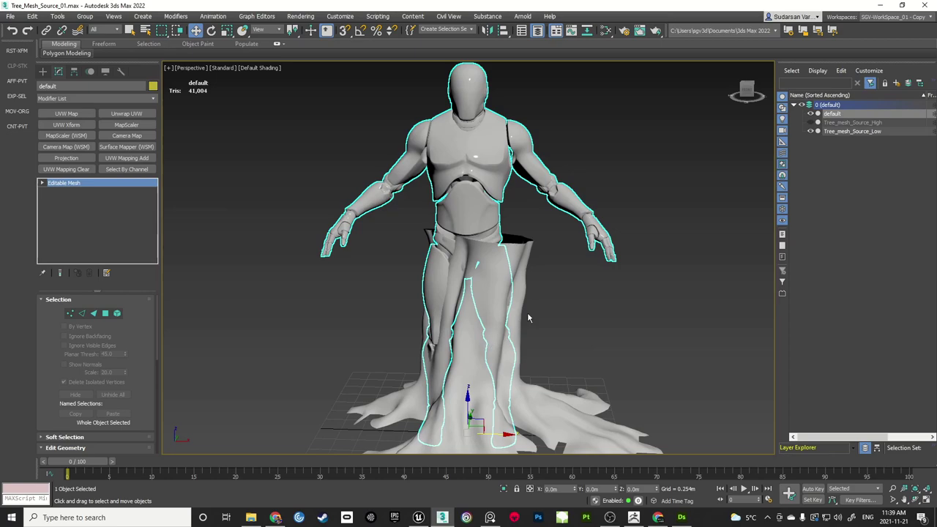
# Move the newly imported human figure along X to stand beside the tree trunk and compare their sizes
pyautogui.scroll(-3, 527, 293)
pyautogui.scroll(2, 538, 297)
pyautogui.moveTo(522, 361); pyautogui.dragTo(362, 364)
pyautogui.click(613, 306)
pyautogui.keyDown('alt'); pyautogui.moveTo(485, 283); pyautogui.dragTo(504, 282, button='middle'); pyautogui.keyUp('alt')
pyautogui.scroll(-1, 505, 282)
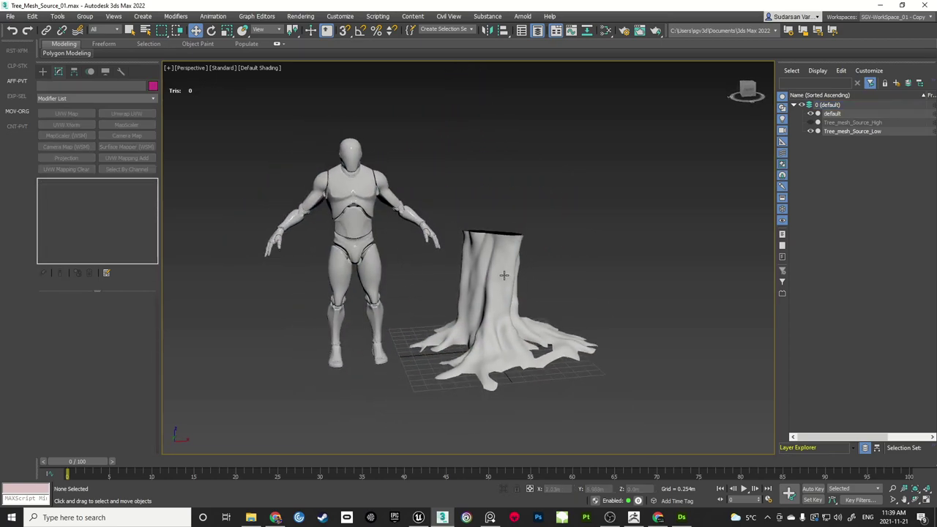
# Clone Tree_mesh_Source_Low as a copy named Tree_mesh_TEST_01 and hide the original low-poly mesh
pyautogui.click(504, 274)
pyautogui.scroll(-2, 505, 274)
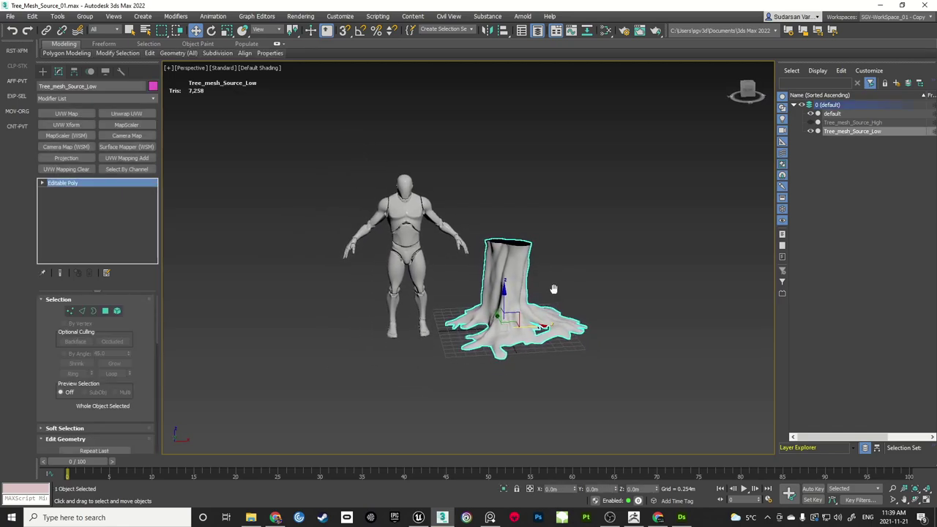
pyautogui.press('r')
pyautogui.keyDown('alt'); pyautogui.moveTo(568, 251); pyautogui.dragTo(591, 264, button='middle'); pyautogui.keyUp('alt')
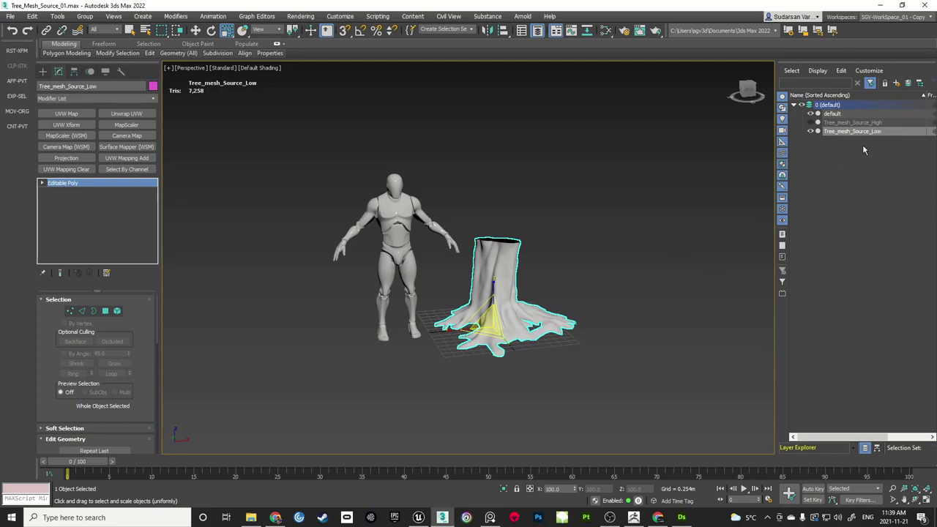
pyautogui.moveTo(655, 240); pyautogui.dragTo(652, 238, button='middle')
pyautogui.press('w')
pyautogui.hotkey('ctrl', 'v')
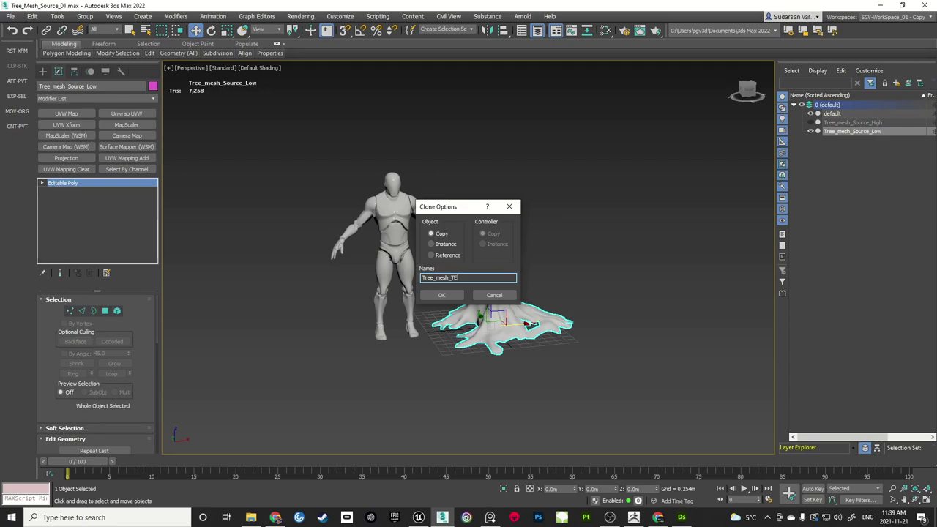
pyautogui.press('Return')
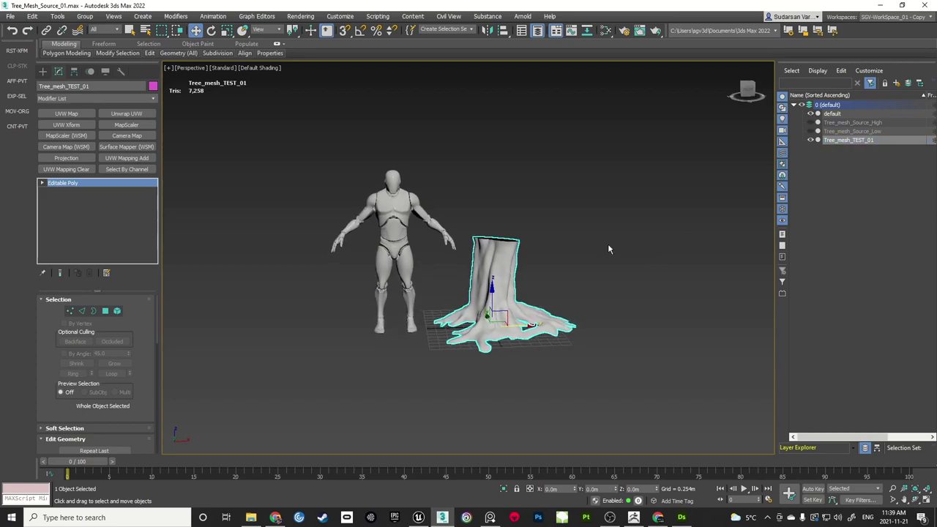
# Scale Tree_mesh_TEST_01 up uniformly to roughly twice its size so the trunk stands taller than the human figure
pyautogui.scroll(-3, 609, 249)
pyautogui.moveTo(607, 261); pyautogui.dragTo(535, 307, button='middle')
pyautogui.press('r')
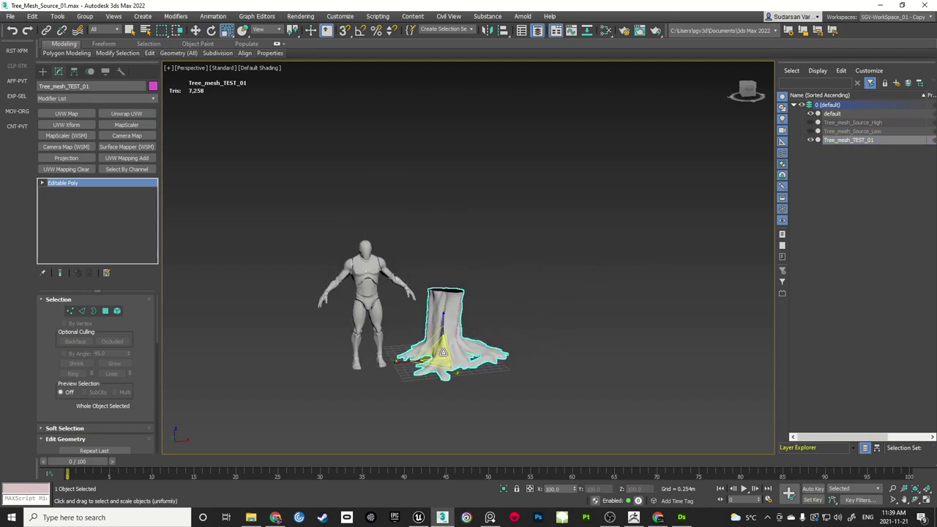
pyautogui.moveTo(443, 353); pyautogui.dragTo(499, 305)
pyautogui.press('w')
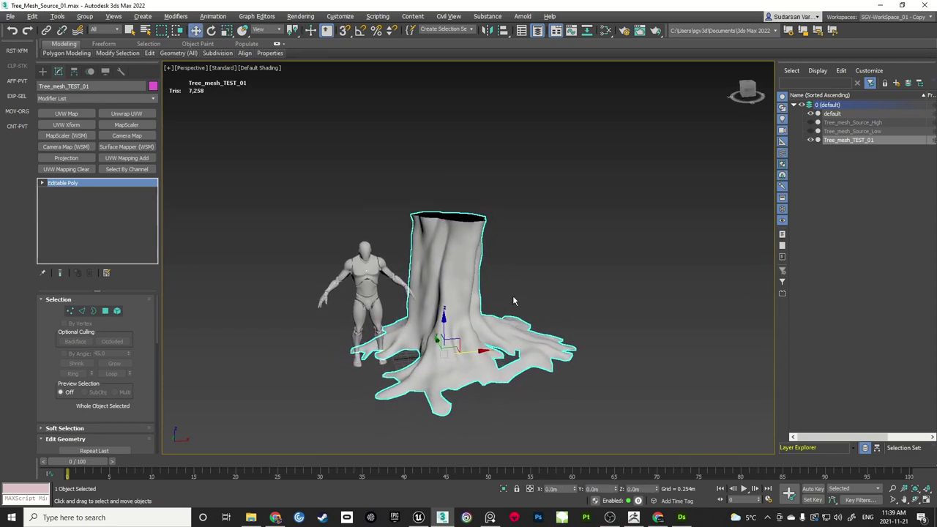
pyautogui.click(273, 233)
pyautogui.click(453, 283)
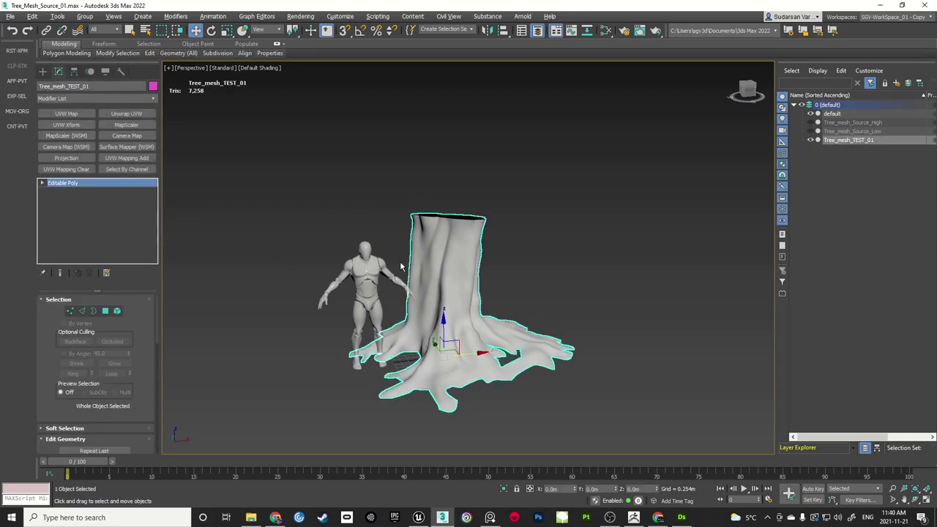
# Export the enlarged tree mesh as FBX over the existing Wall_Tree_TEST_01.fbx in the Wall_tree folder, keeping the current export settings
pyautogui.click(15, 97)
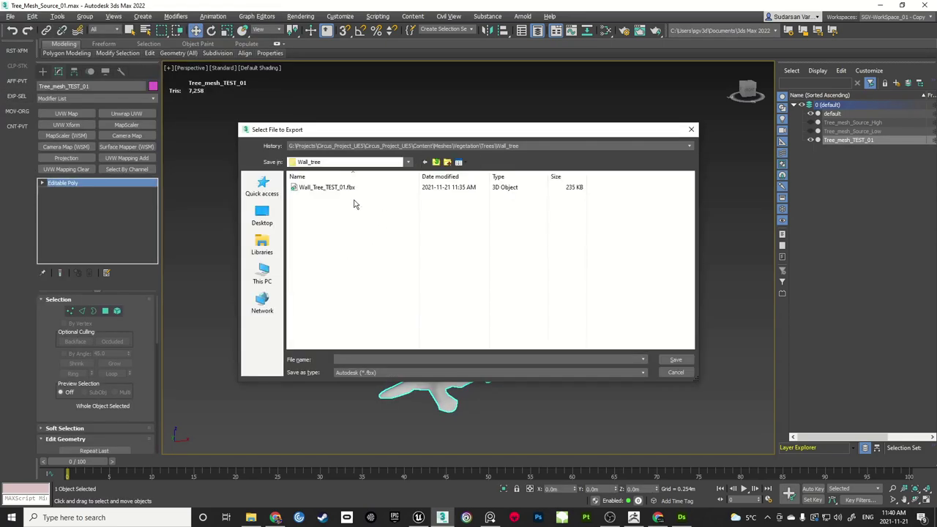
pyautogui.doubleClick(341, 189)
pyautogui.click(570, 276)
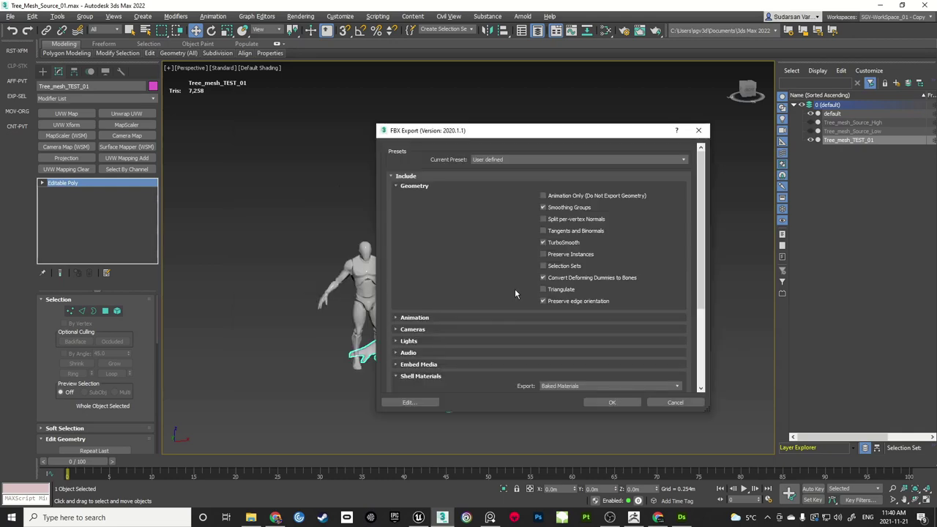
pyautogui.click(612, 402)
pyautogui.click(593, 297)
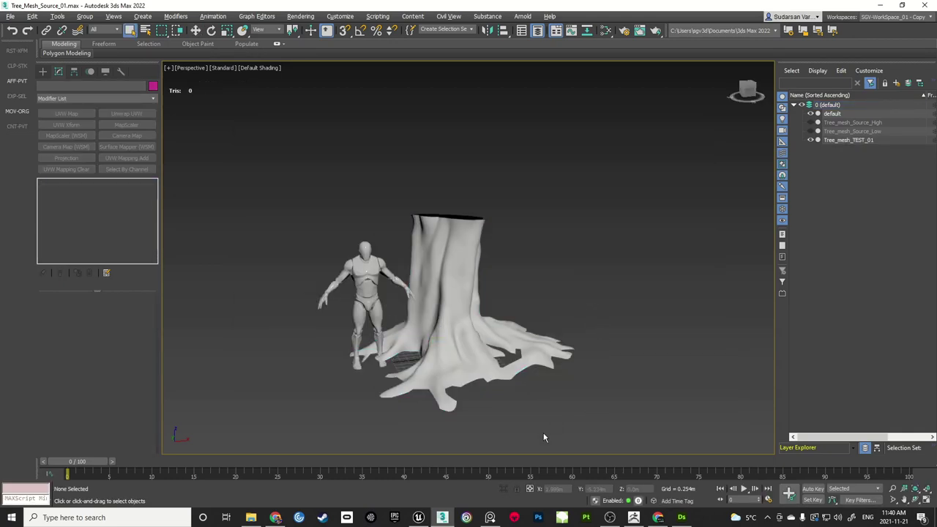
# Switch to Unreal Engine, reimport the Wall_Tree_TEST_01 static mesh, and save all modified assets
pyautogui.click(419, 518)
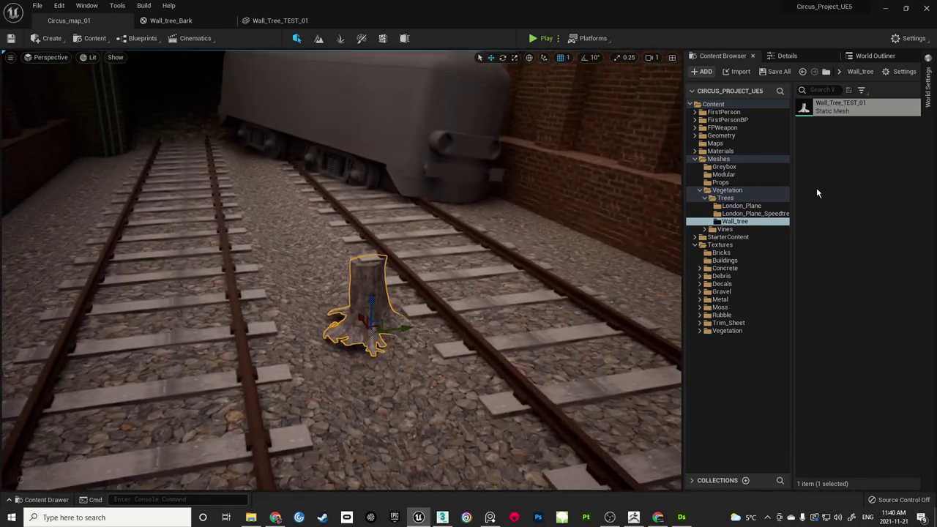
pyautogui.rightClick(842, 110)
pyautogui.click(819, 174)
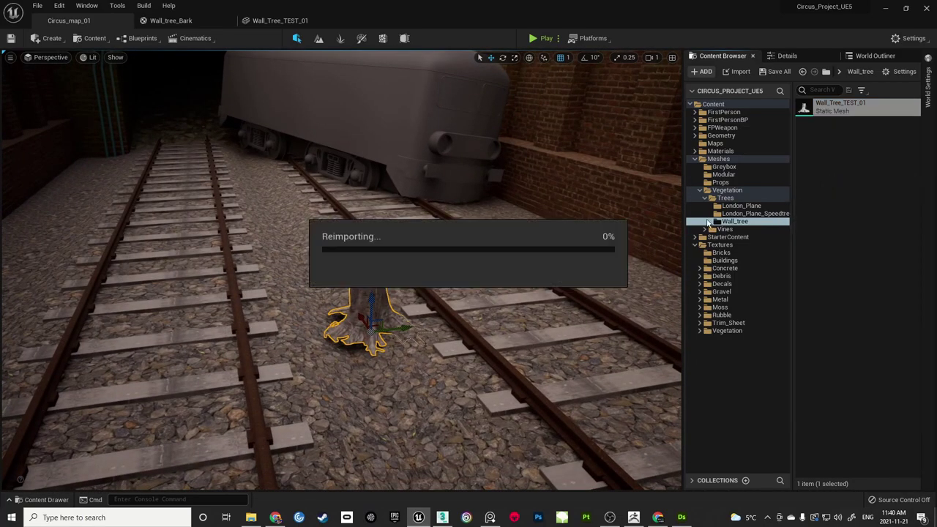
pyautogui.moveTo(507, 342)
pyautogui.mouseDown(button='right')
pyautogui.moveTo(461, 300)
pyautogui.moveTo(491, 311)
pyautogui.moveTo(505, 351)
pyautogui.moveTo(571, 344)
pyautogui.moveTo(608, 315)
pyautogui.moveTo(505, 366)
pyautogui.moveTo(507, 342)
pyautogui.mouseUp(button='right')
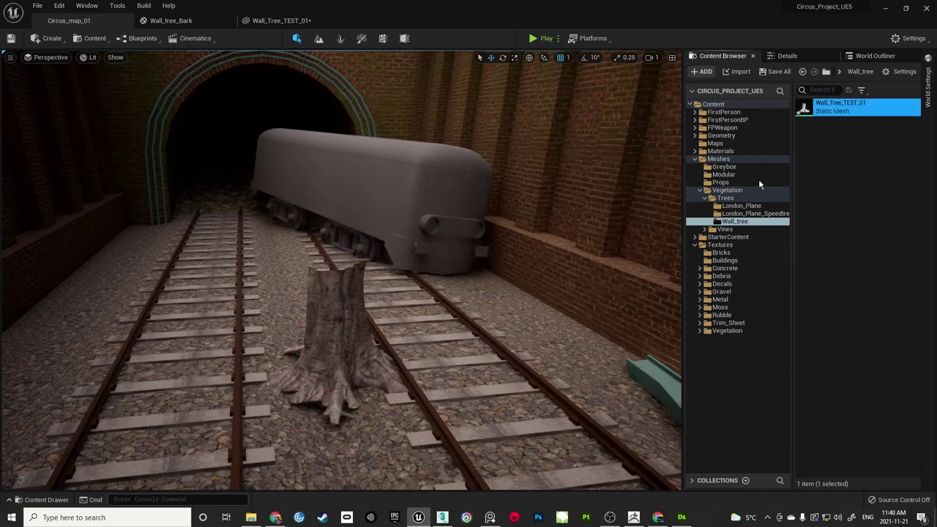
pyautogui.click(779, 71)
pyautogui.click(546, 364)
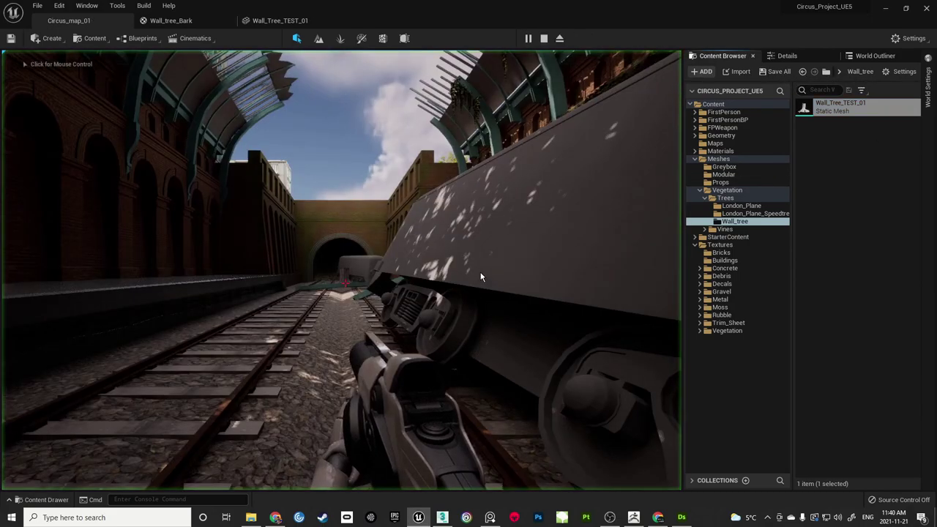
# Play the level and walk up to and around the tree stump to judge its scale, then stop playing
pyautogui.click(481, 274)
pyautogui.press('w')
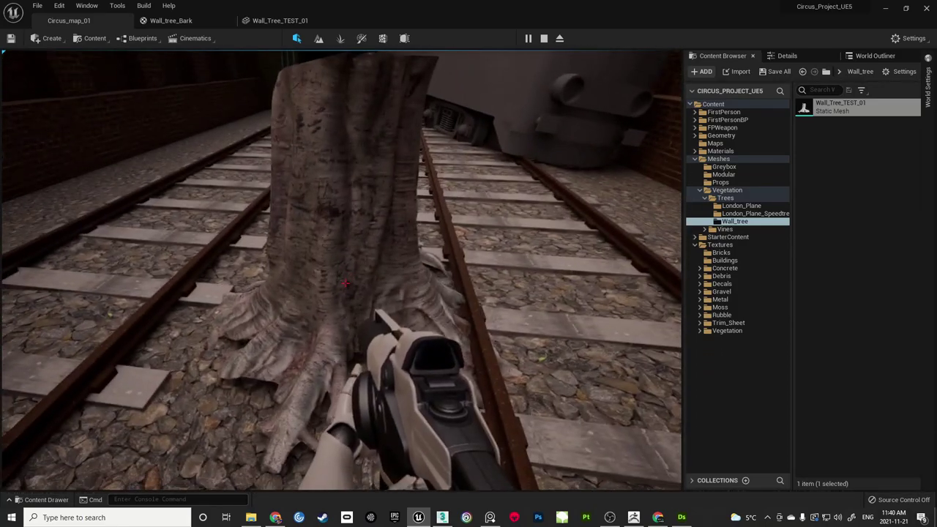
pyautogui.press('a')
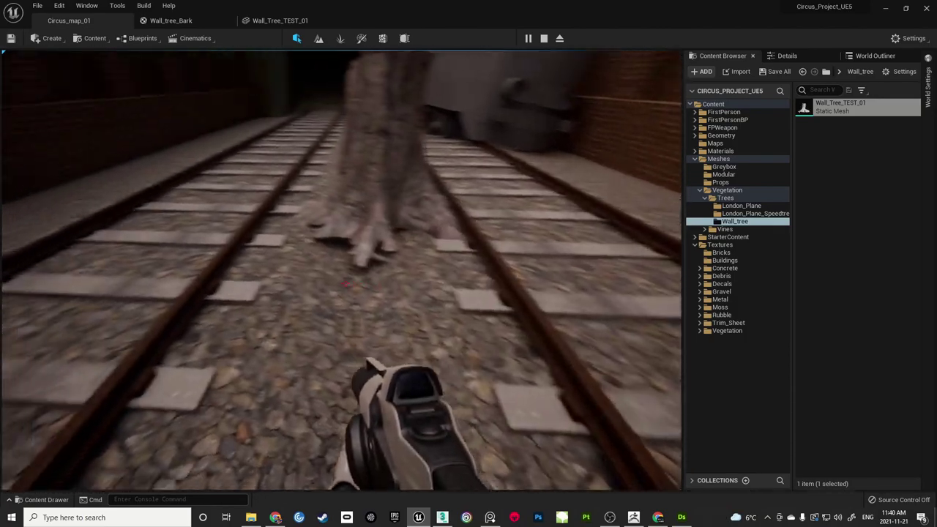
pyautogui.press('a')
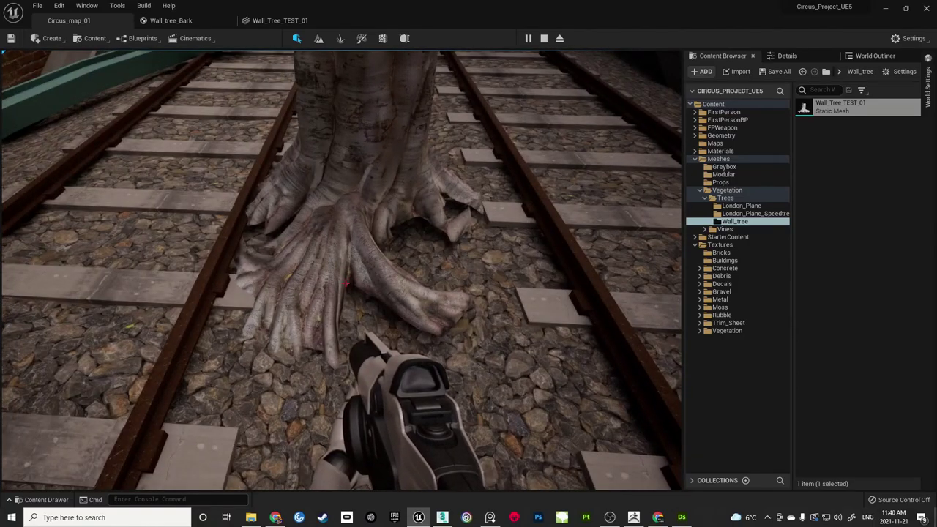
pyautogui.press('Escape')
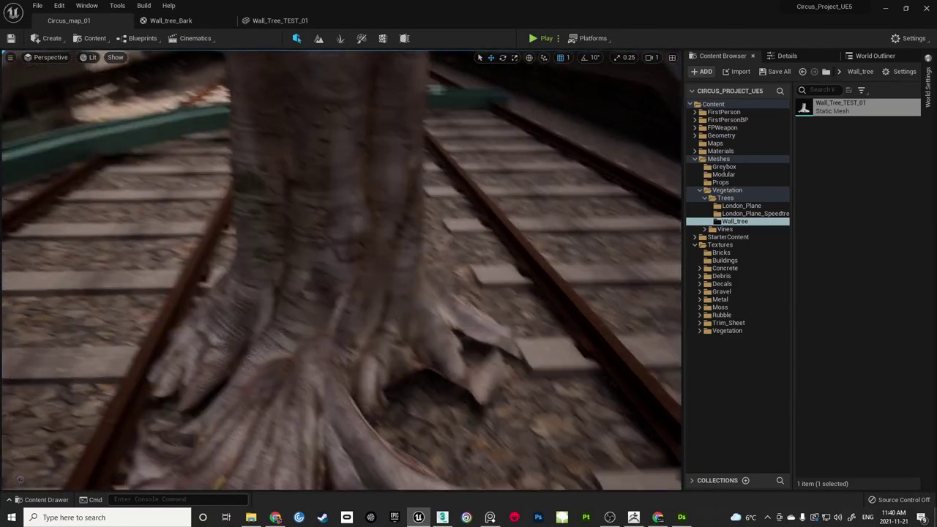
# Set the viewport camera speed to 2 and back away from the stump toward an overview of the tracks
pyautogui.moveTo(342, 269)
pyautogui.mouseDown(button='right')
pyautogui.moveTo(358, 286)
pyautogui.moveTo(344, 242)
pyautogui.moveTo(322, 307)
pyautogui.moveTo(344, 256)
pyautogui.mouseUp(button='right')
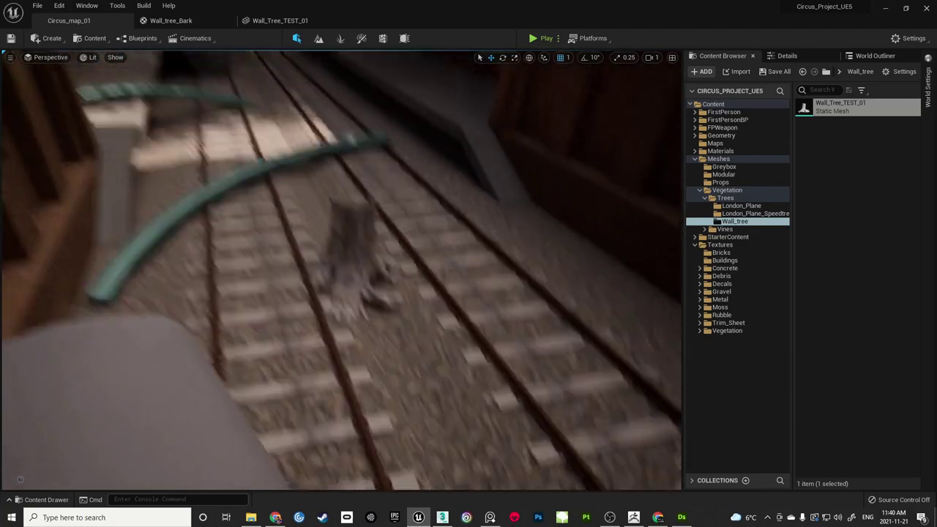
pyautogui.moveTo(414, 298); pyautogui.dragTo(417, 302, button='right')
pyautogui.click(652, 57)
pyautogui.moveTo(653, 80); pyautogui.dragTo(662, 81)
pyautogui.moveTo(424, 192); pyautogui.dragTo(390, 362, button='right')
# Move the tree stump from the tracks onto the top edge of the brick wall above the tunnel entrance
pyautogui.click(420, 155)
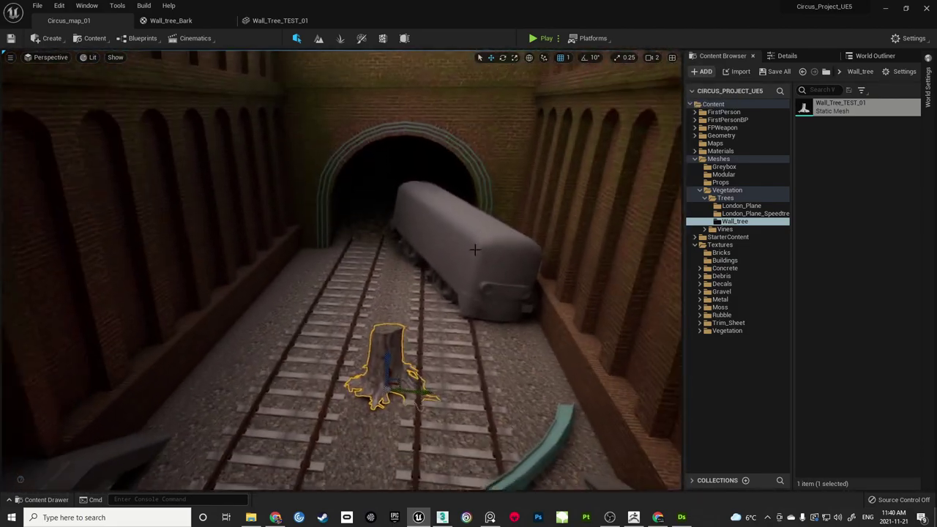
pyautogui.moveTo(400, 91); pyautogui.dragTo(528, 197, button='right')
pyautogui.moveTo(454, 219); pyautogui.dragTo(429, 203, button='right')
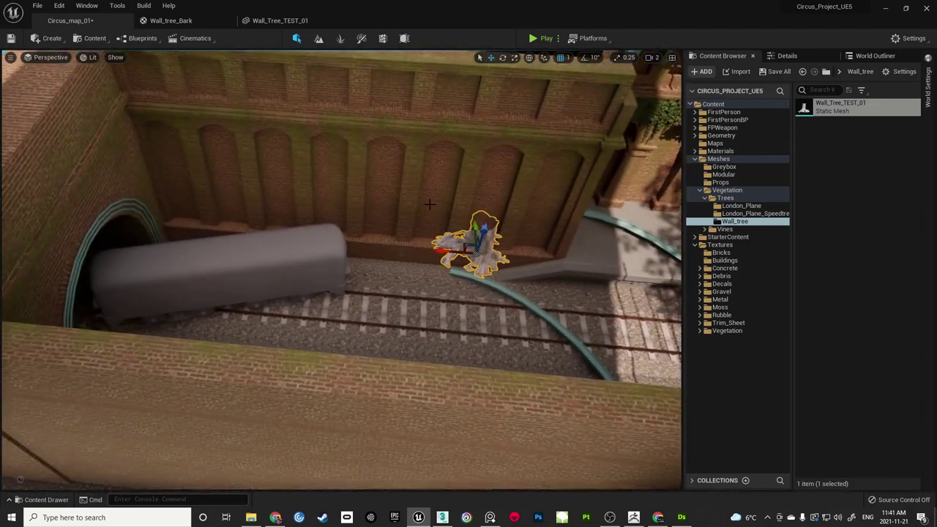
pyautogui.moveTo(449, 249); pyautogui.dragTo(65, 226)
pyautogui.press('f')
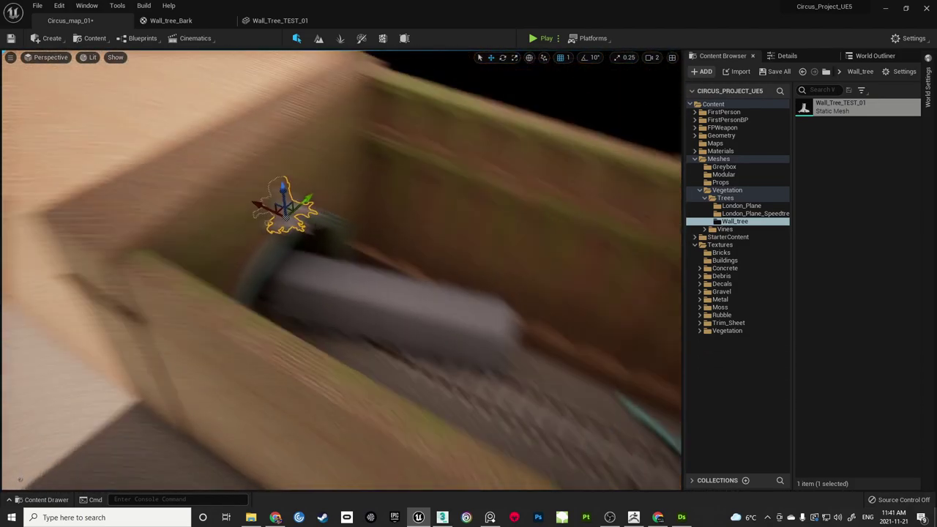
pyautogui.moveTo(377, 267); pyautogui.dragTo(377, 153)
pyautogui.moveTo(476, 178); pyautogui.dragTo(351, 139, button='right')
pyautogui.moveTo(459, 227); pyautogui.dragTo(458, 205, button='right')
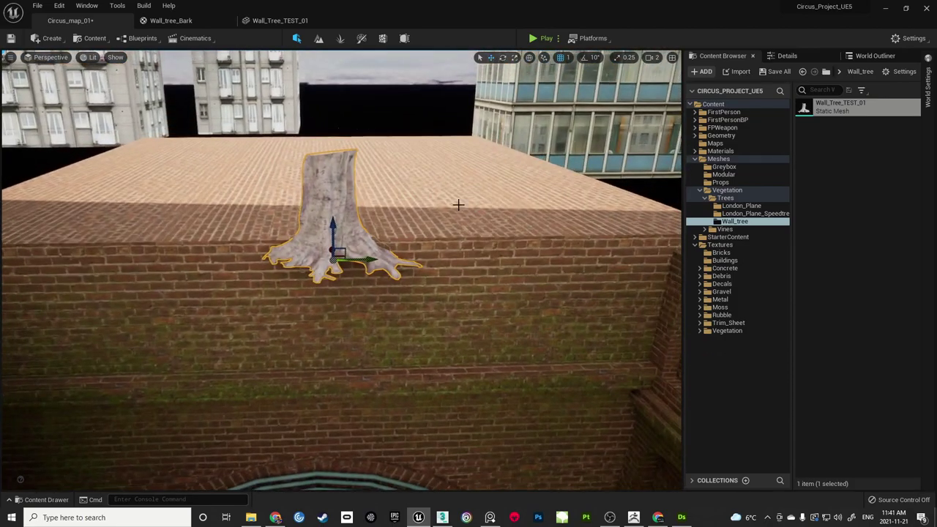
# Slide the tree stump along the brick wall's top edge toward the corner with the side wall
pyautogui.moveTo(359, 260); pyautogui.dragTo(110, 261)
pyautogui.moveTo(110, 260); pyautogui.dragTo(202, 261, button='right')
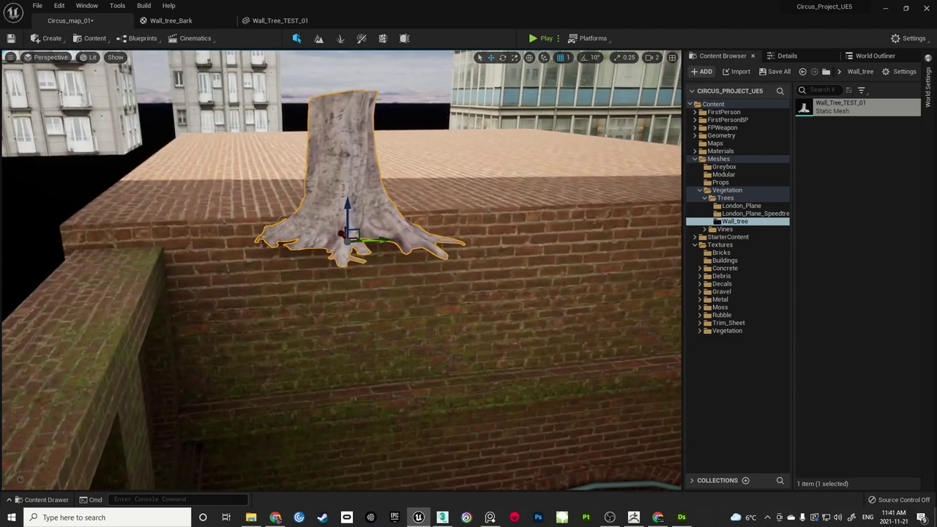
# Switch to the reference board and examine the tree growing over the wall in the concept painting with the scale figures
pyautogui.click(490, 517)
pyautogui.scroll(-12, 568, 291)
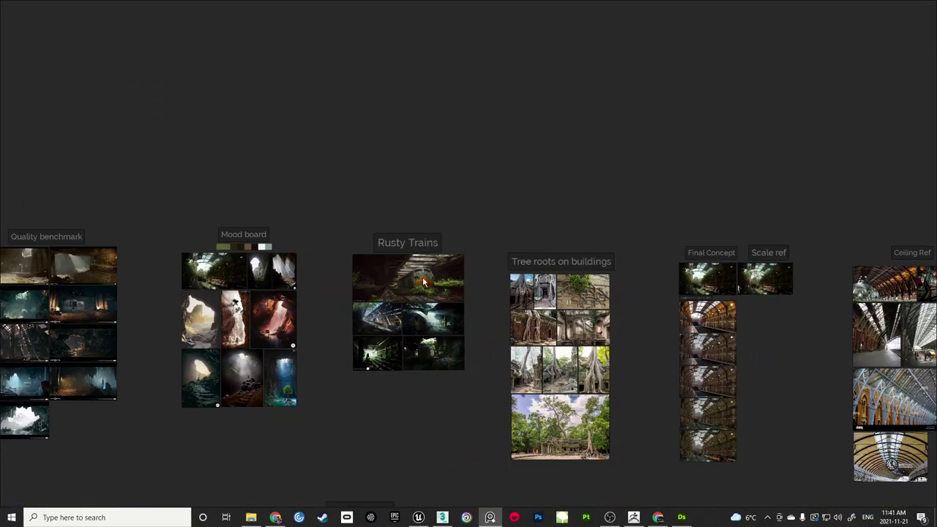
pyautogui.moveTo(410, 276); pyautogui.dragTo(516, 258, button='middle')
pyautogui.moveTo(703, 270); pyautogui.dragTo(324, 272, button='middle')
pyautogui.scroll(8, 479, 263)
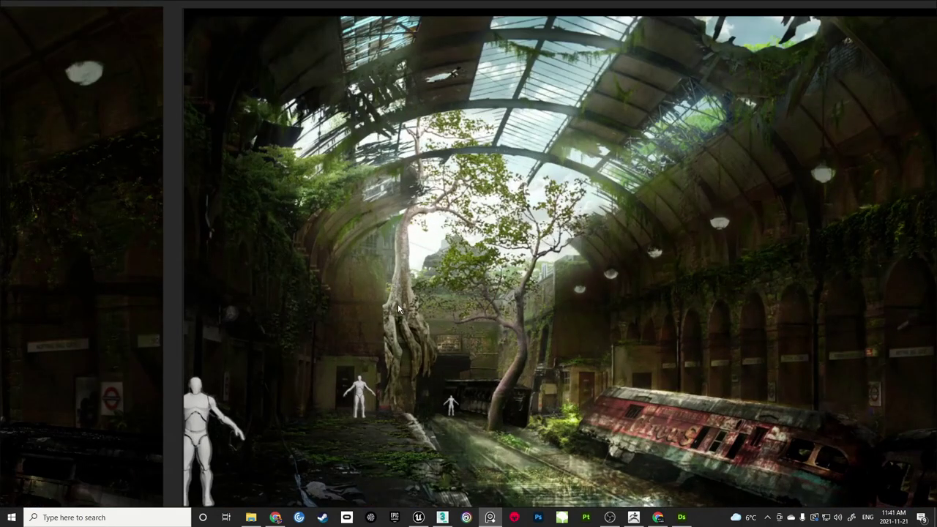
pyautogui.scroll(2, 417, 364)
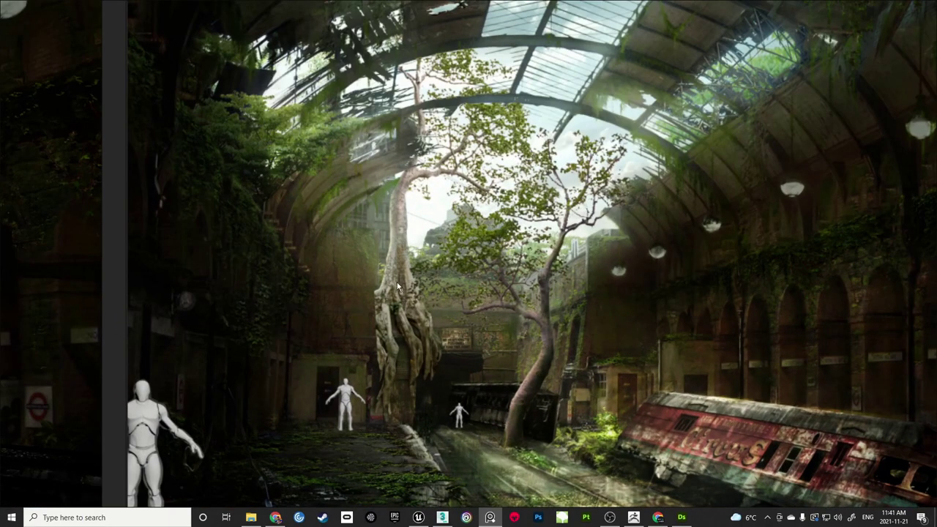
# Switch back to Unreal Engine and uniformly scale up the tree stump on the wall's edge to more than twice its size
pyautogui.click(418, 517)
pyautogui.press('s')
pyautogui.moveTo(463, 287)
pyautogui.mouseDown(button='right')
pyautogui.moveTo(428, 271)
pyautogui.moveTo(456, 303)
pyautogui.mouseUp(button='right')
pyautogui.press('w')
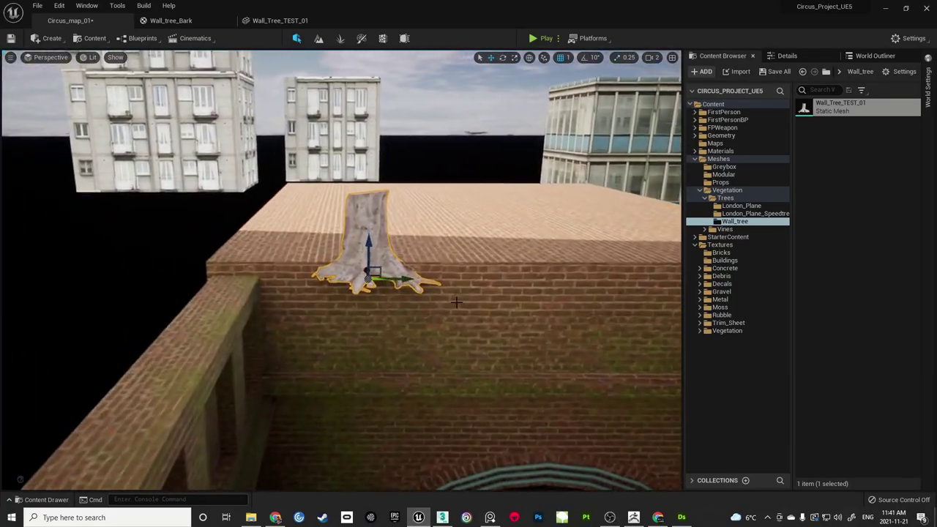
pyautogui.press('r')
pyautogui.moveTo(369, 279); pyautogui.dragTo(421, 230)
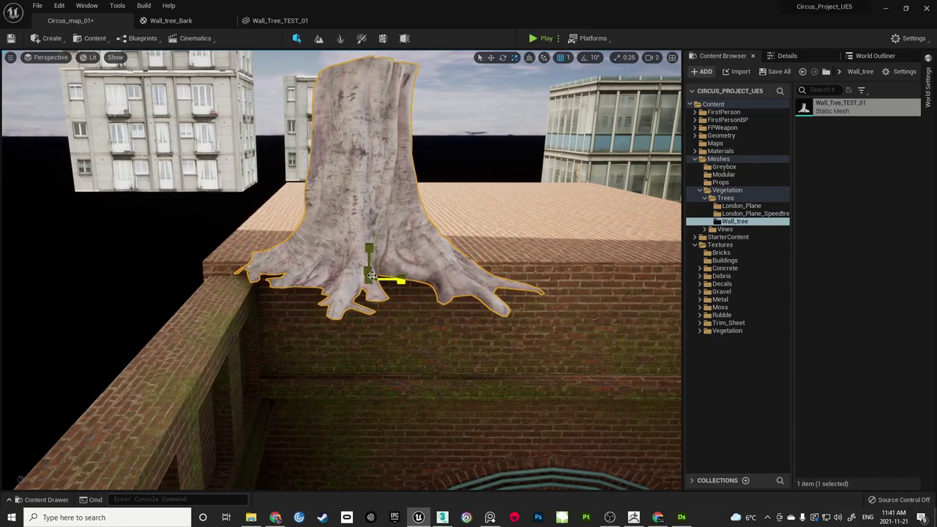
# Rotate the enlarged stump about its vertical axis and check its placement from down on the tracks
pyautogui.press('e')
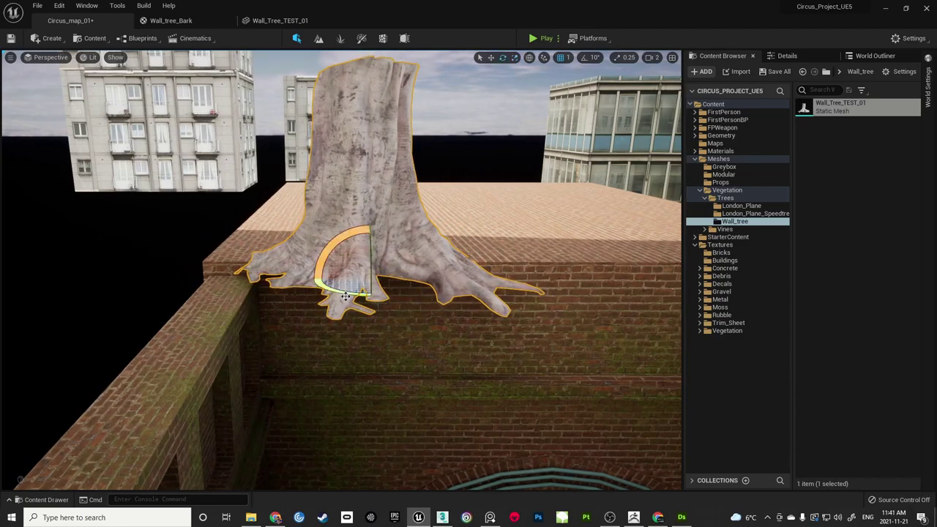
pyautogui.moveTo(345, 293); pyautogui.dragTo(367, 265)
pyautogui.press('w')
pyautogui.moveTo(481, 310); pyautogui.dragTo(219, 194, button='right')
pyautogui.press('g')
pyautogui.press('w')
pyautogui.press('w')
pyautogui.moveTo(331, 195); pyautogui.dragTo(332, 194, button='right')
pyautogui.press('s')
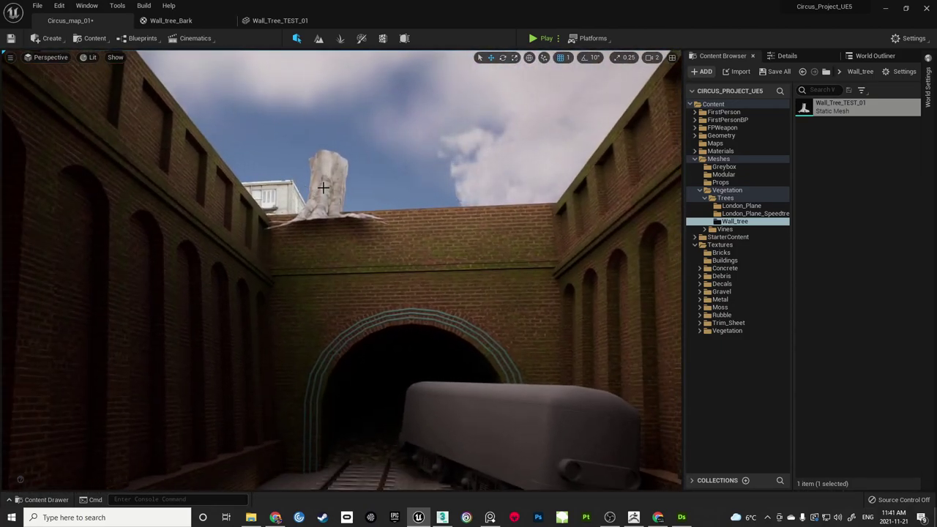
# Rotate the tree stump further about its vertical axis as seen from the tracks, and deselect it
pyautogui.click(323, 188)
pyautogui.press('e')
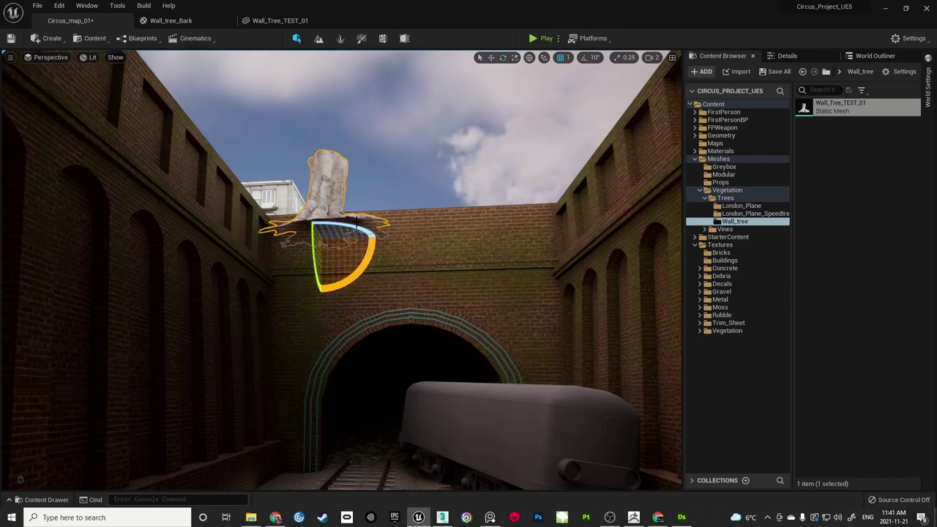
pyautogui.moveTo(356, 222); pyautogui.dragTo(432, 232)
pyautogui.press('Escape')
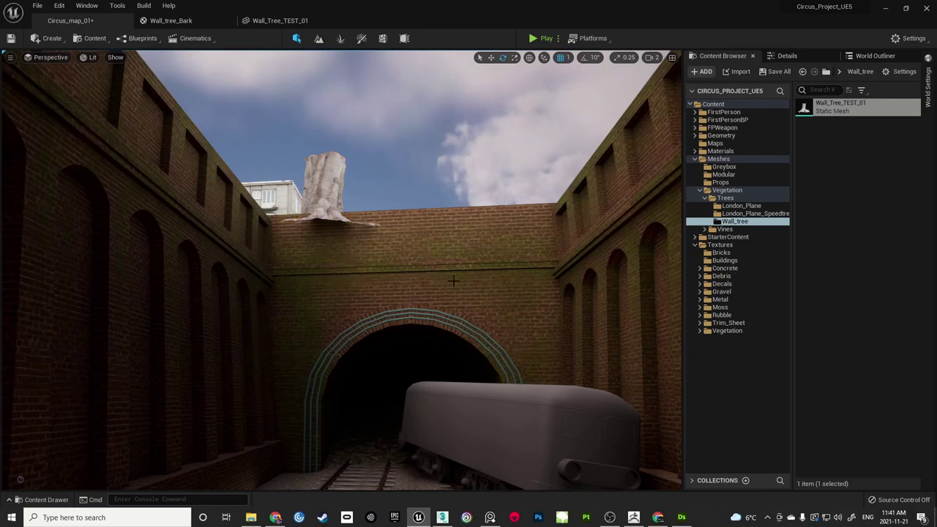
# Examine the stump's size and position above the tunnel, and the open sky above it, from track level
pyautogui.moveTo(454, 281)
pyautogui.mouseDown(button='right')
pyautogui.moveTo(439, 391)
pyautogui.moveTo(454, 261)
pyautogui.moveTo(454, 378)
pyautogui.moveTo(454, 284)
pyautogui.mouseUp(button='right')
pyautogui.press('w')
pyautogui.press('s')
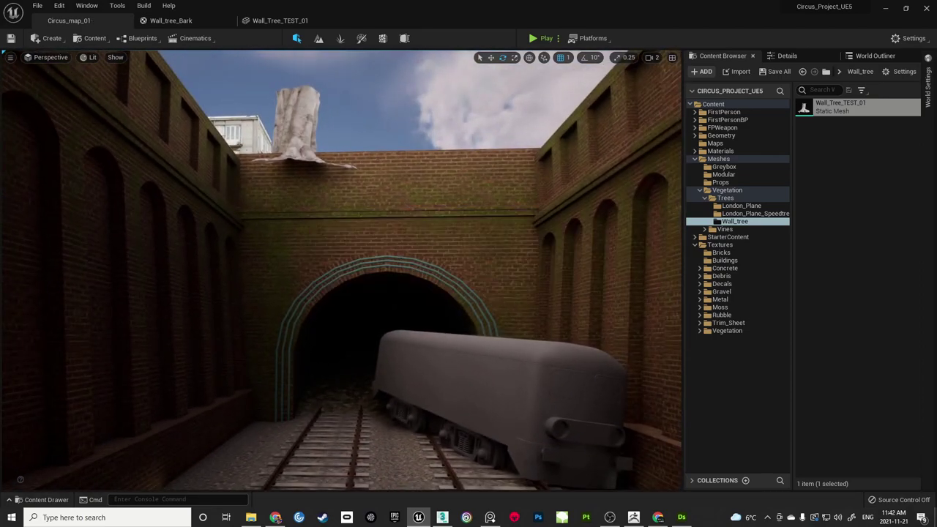
pyautogui.moveTo(398, 249); pyautogui.dragTo(373, 171, button='right')
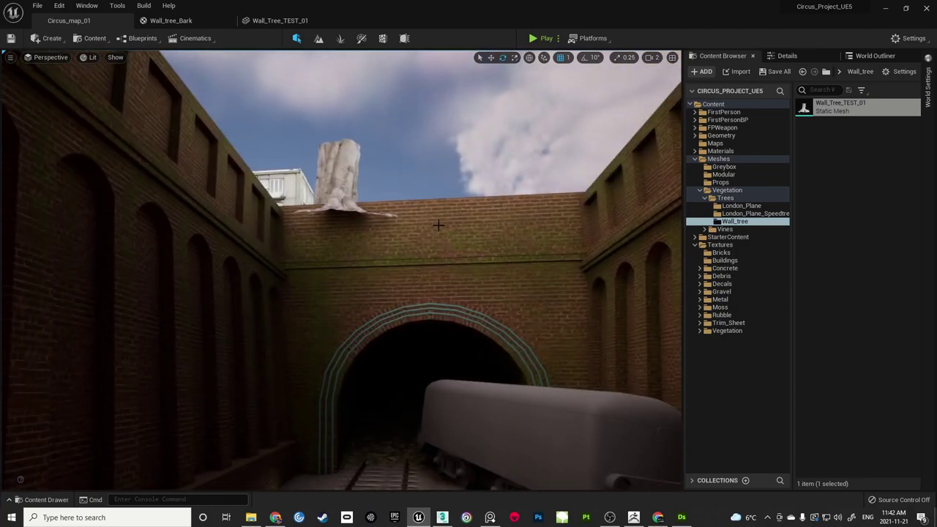
pyautogui.moveTo(438, 225); pyautogui.dragTo(472, 245, button='right')
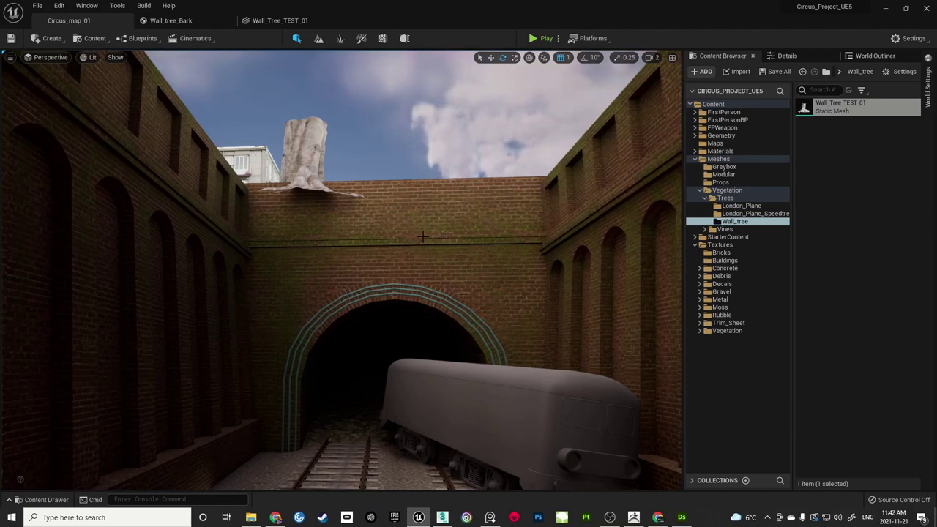
pyautogui.moveTo(423, 236); pyautogui.dragTo(383, 182, button='right')
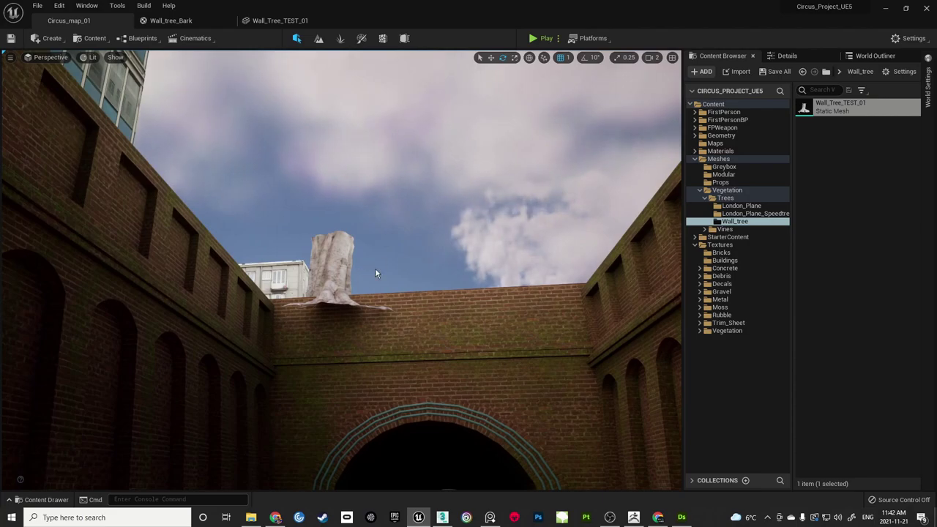
pyautogui.moveTo(394, 277); pyautogui.dragTo(394, 253, button='right')
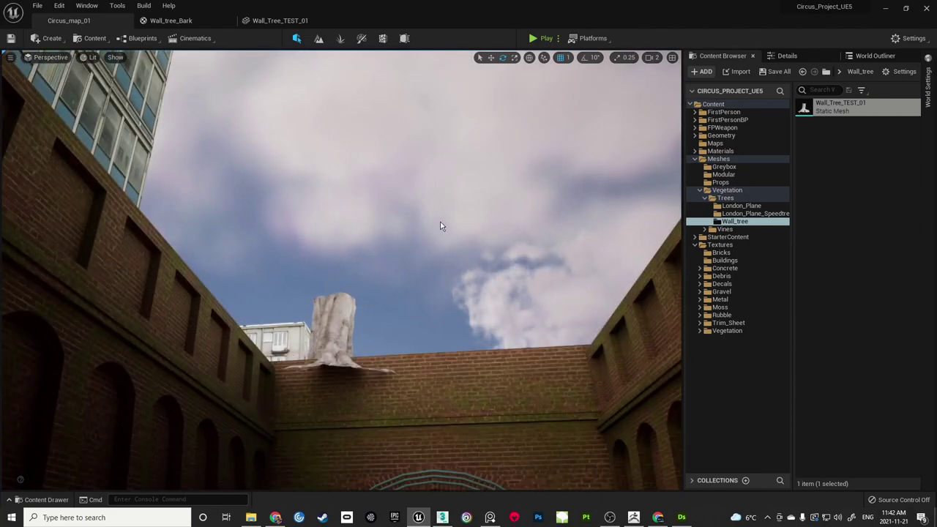
pyautogui.moveTo(420, 161); pyautogui.dragTo(429, 170, button='right')
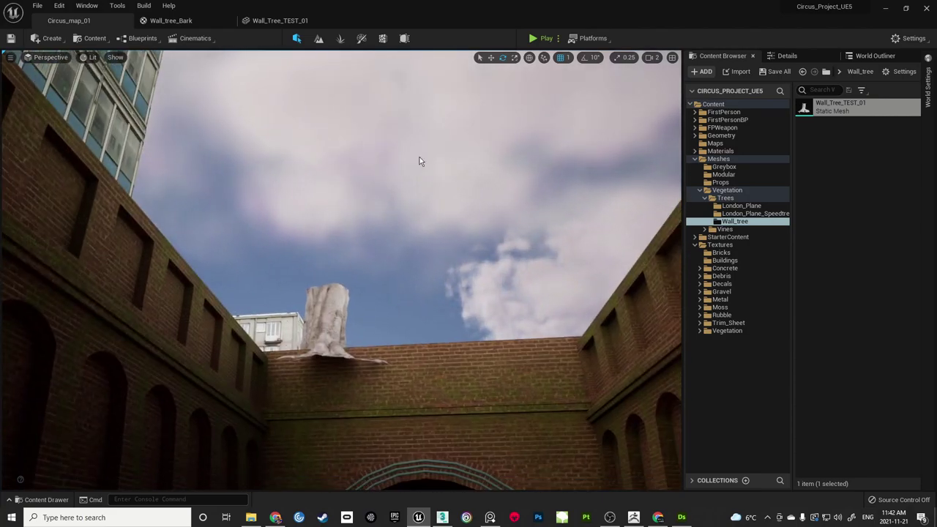
# Mark up a screen capture of the stump with red outlines around its base and a root hanging down the wall, and discard it
pyautogui.press('w')
pyautogui.moveTo(443, 298); pyautogui.dragTo(448, 209, button='right')
pyautogui.press('w')
pyautogui.press('w')
pyautogui.press('s')
pyautogui.press('w')
pyautogui.press('Print')
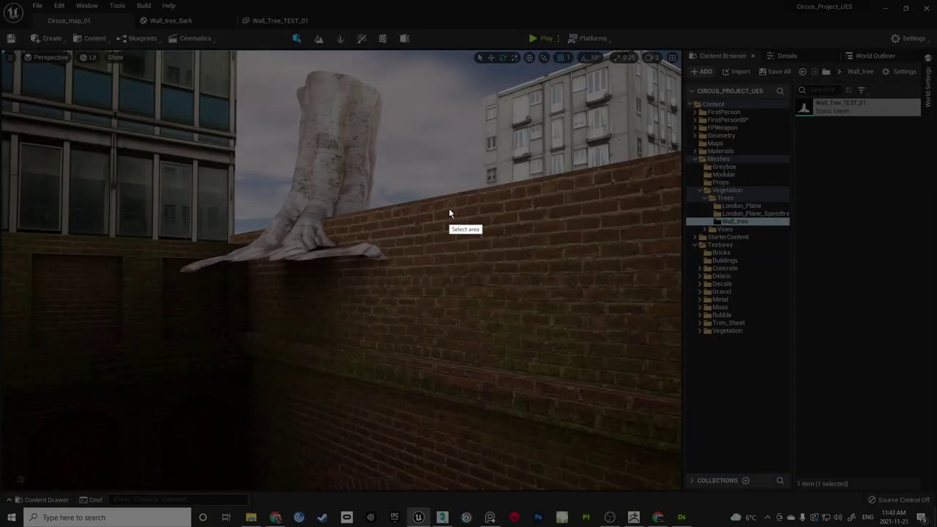
pyautogui.moveTo(55, 59); pyautogui.dragTo(612, 469)
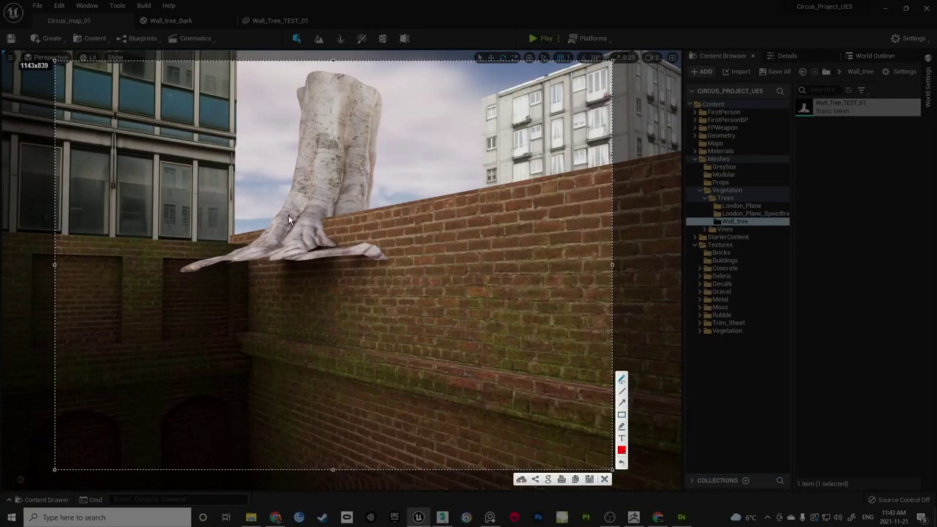
pyautogui.moveTo(287, 199); pyautogui.dragTo(322, 204)
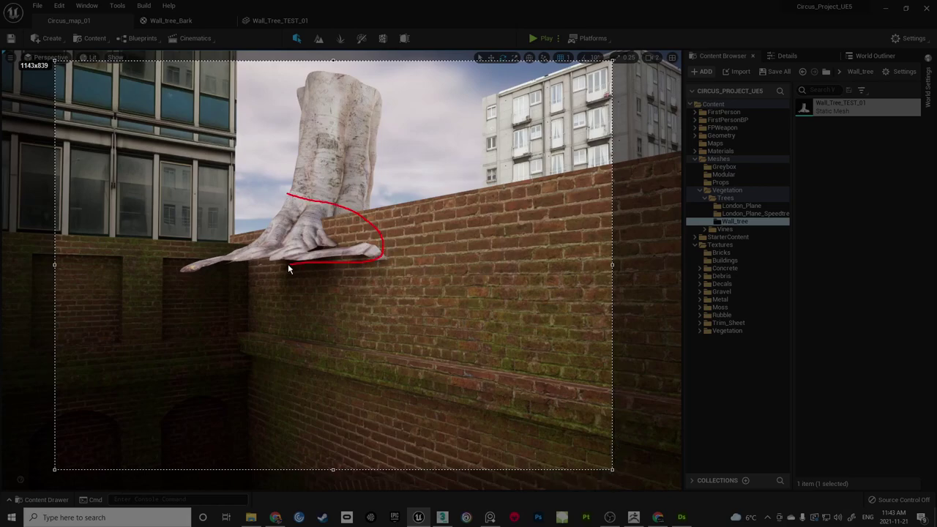
pyautogui.moveTo(202, 265); pyautogui.dragTo(283, 208)
pyautogui.moveTo(325, 232); pyautogui.dragTo(333, 287)
pyautogui.moveTo(336, 341)
pyautogui.mouseDown()
pyautogui.moveTo(334, 434)
pyautogui.moveTo(285, 308)
pyautogui.moveTo(283, 249)
pyautogui.mouseUp()
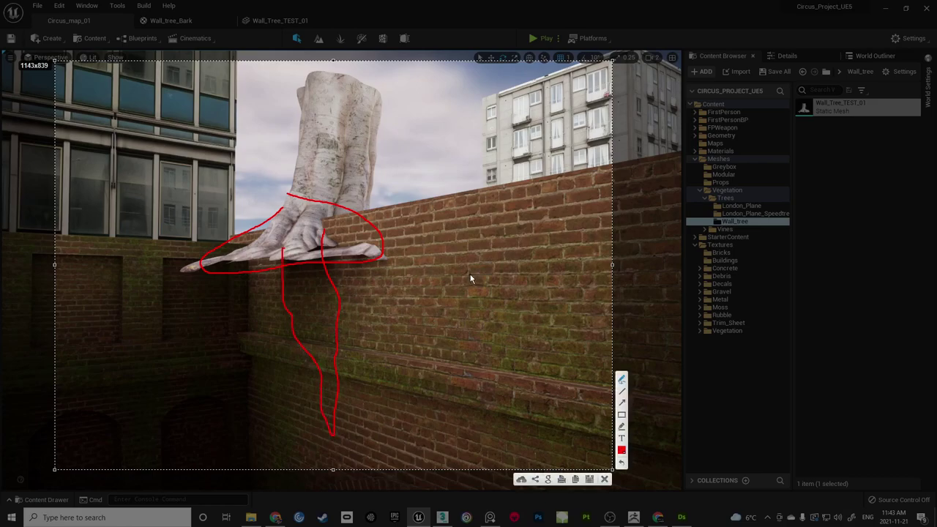
pyautogui.click(605, 479)
# Back away along the tracks and examine the stump against the whole tunnel wall and train
pyautogui.moveTo(341, 270); pyautogui.dragTo(446, 220, button='right')
pyautogui.moveTo(275, 269); pyautogui.dragTo(275, 242, button='right')
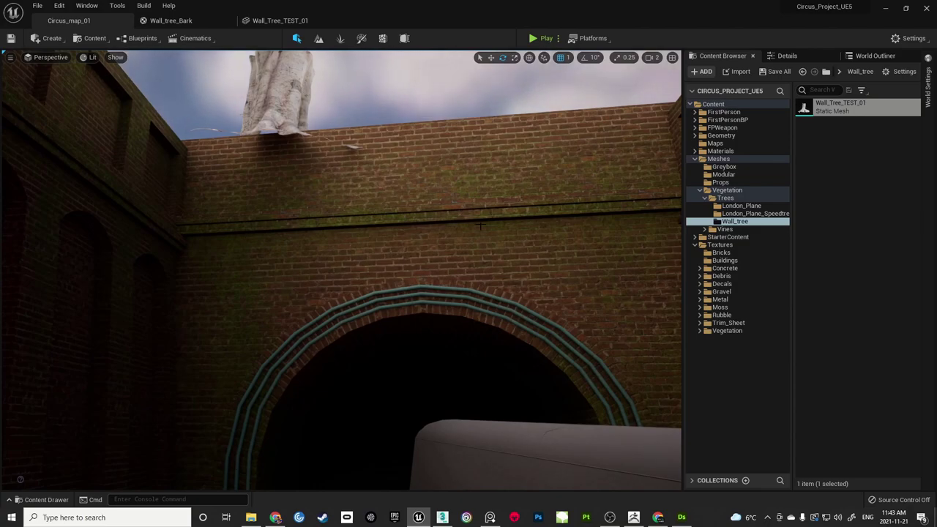
pyautogui.moveTo(371, 254); pyautogui.dragTo(388, 238, button='right')
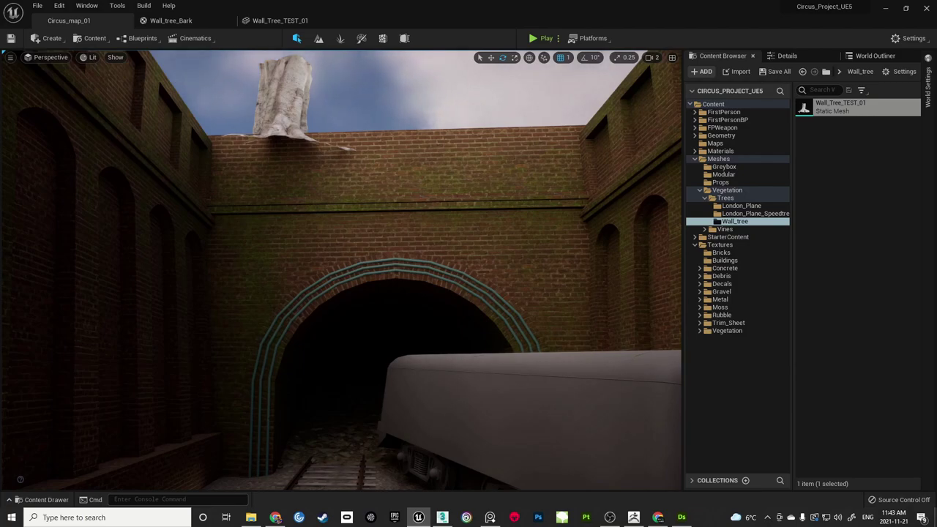
pyautogui.press('s')
pyautogui.moveTo(422, 275)
pyautogui.mouseDown(button='right')
pyautogui.moveTo(498, 363)
pyautogui.moveTo(504, 330)
pyautogui.moveTo(493, 341)
pyautogui.moveTo(458, 304)
pyautogui.moveTo(473, 217)
pyautogui.moveTo(488, 215)
pyautogui.moveTo(446, 267)
pyautogui.moveTo(645, 227)
pyautogui.moveTo(635, 219)
pyautogui.moveTo(386, 244)
pyautogui.moveTo(414, 261)
pyautogui.moveTo(404, 269)
pyautogui.moveTo(424, 275)
pyautogui.mouseUp(button='right')
pyautogui.press('w')
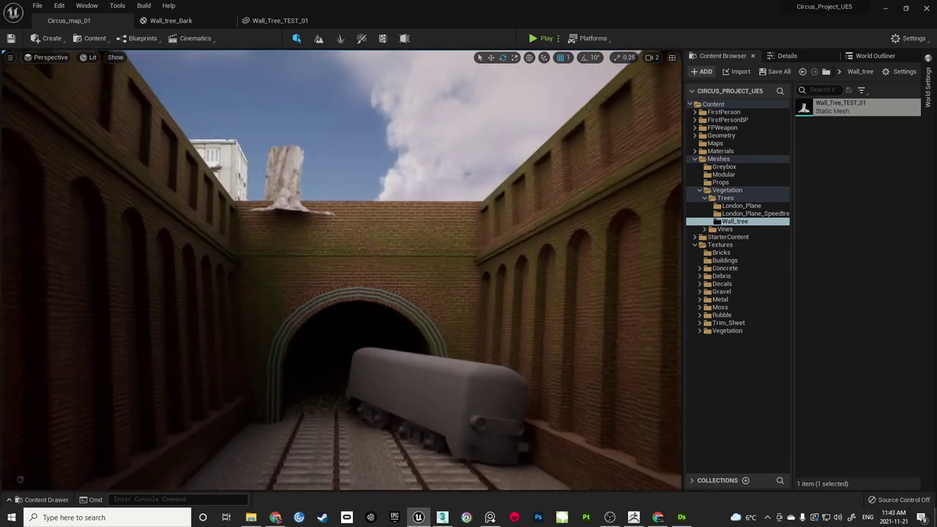
pyautogui.press('s')
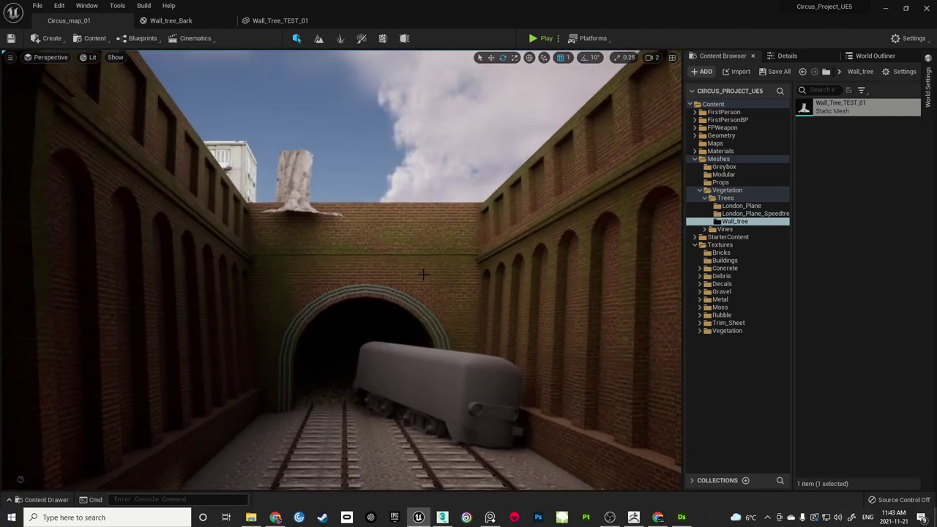